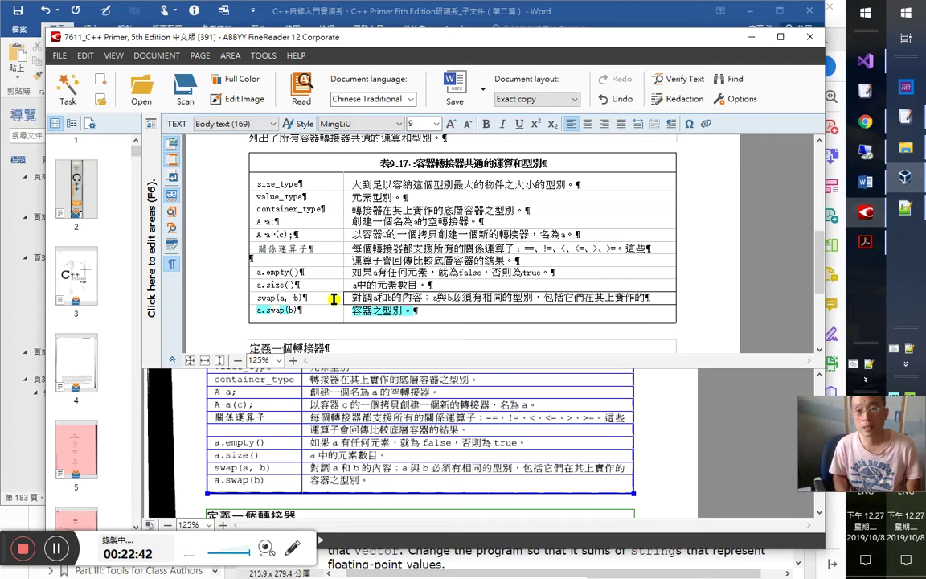
Step: Clear the uncertain-character marks on 容器之型別。 and a.swap(b) in the last row of Table 9.17
{"action": "key", "text": "shift+Left"}
{"action": "key", "text": "shift+Left"}
{"action": "key", "text": "shift+Left"}
{"action": "key", "text": "shift+Left"}
{"action": "key", "text": "shift+Left"}
{"action": "key", "text": "shift+Left"}
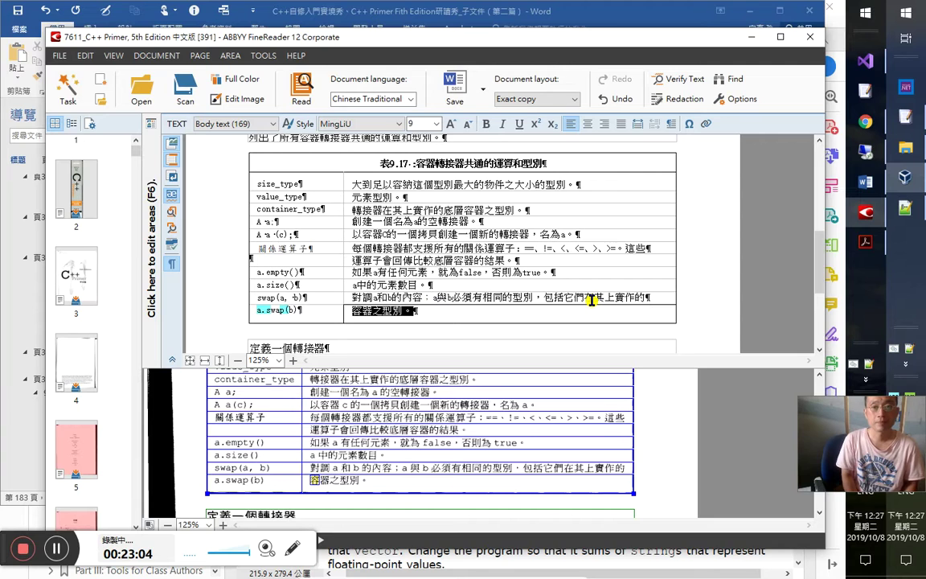
{"action": "key", "text": "Left"}
{"action": "key", "text": "Left"}
{"action": "key", "text": "Left"}
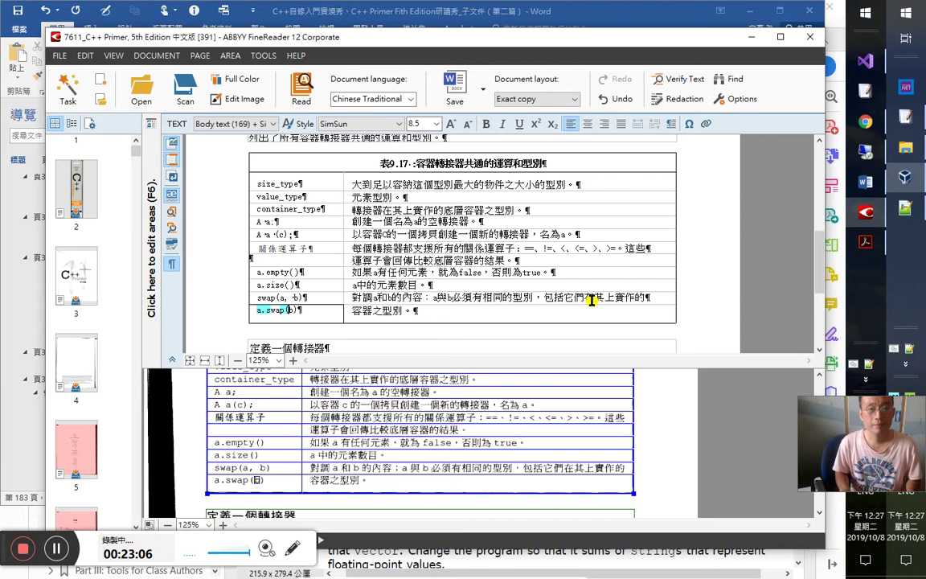
{"action": "key", "text": "Right"}
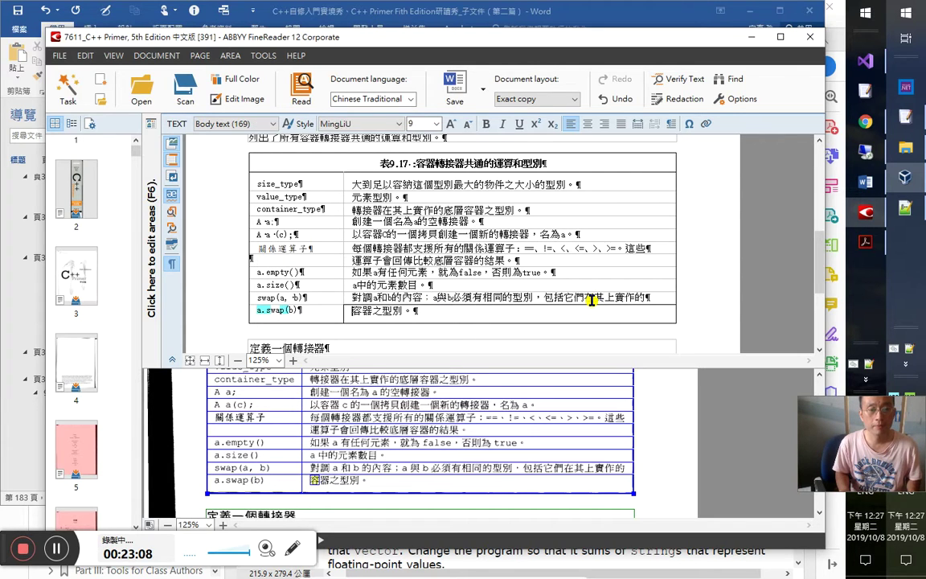
{"action": "key", "text": "Left"}
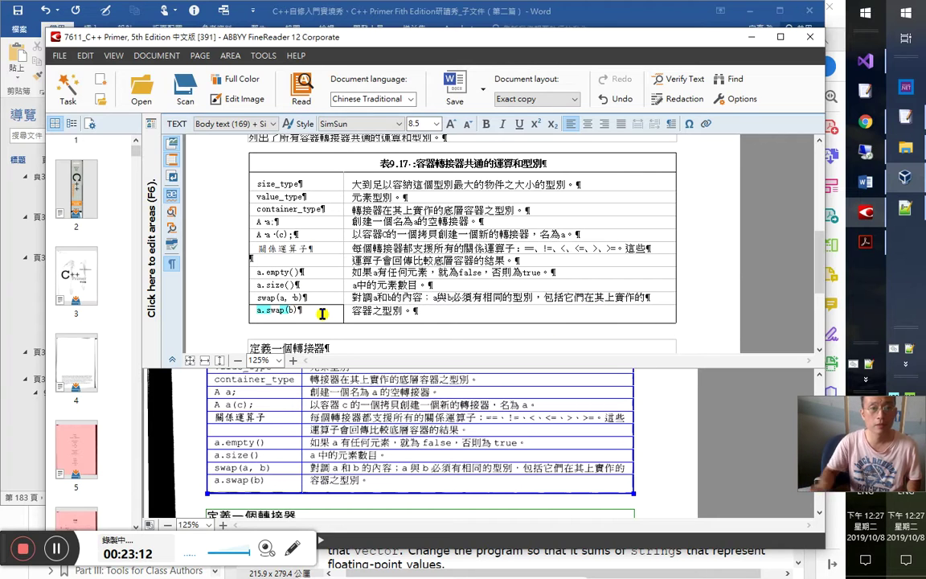
{"action": "key", "text": "Left"}
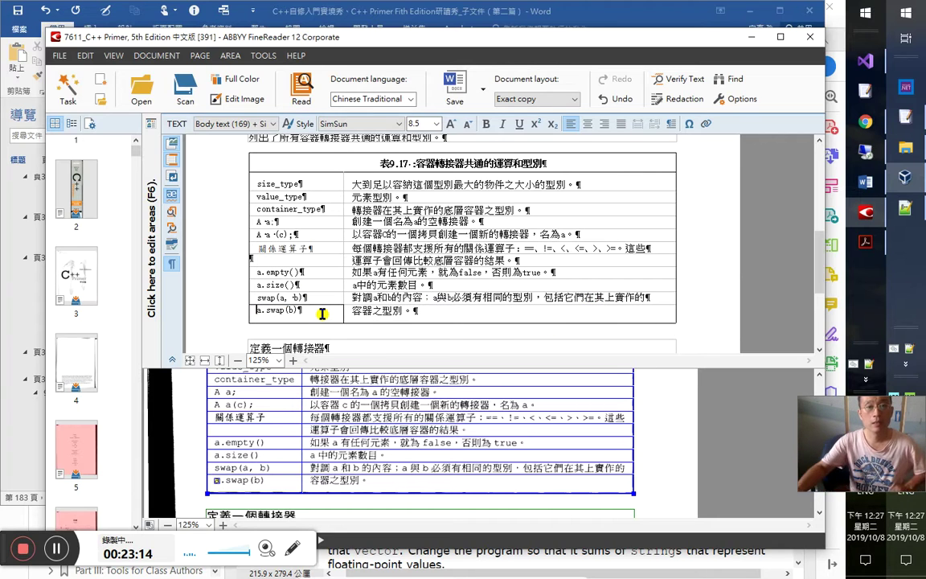
Step: Examine the swap(a, b) and a.swap(b) rows of Table 9.17 and continue to the heading 定義一個轉接器
{"action": "left_click", "coordinate": [287, 300]}
{"action": "left_click_drag", "start_coordinate": [274, 299], "coordinate": [239, 291]}
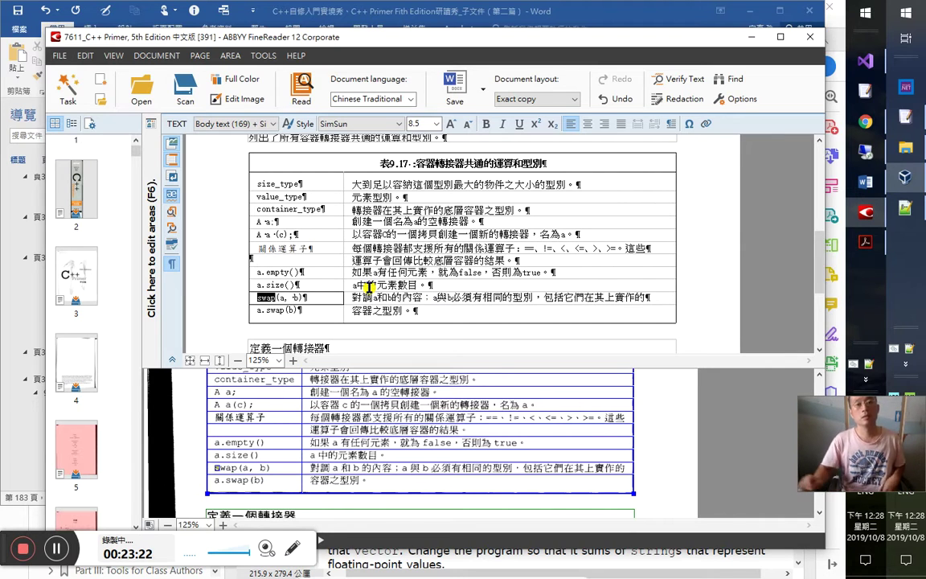
{"action": "left_click", "coordinate": [269, 312]}
{"action": "double_click", "coordinate": [261, 311]}
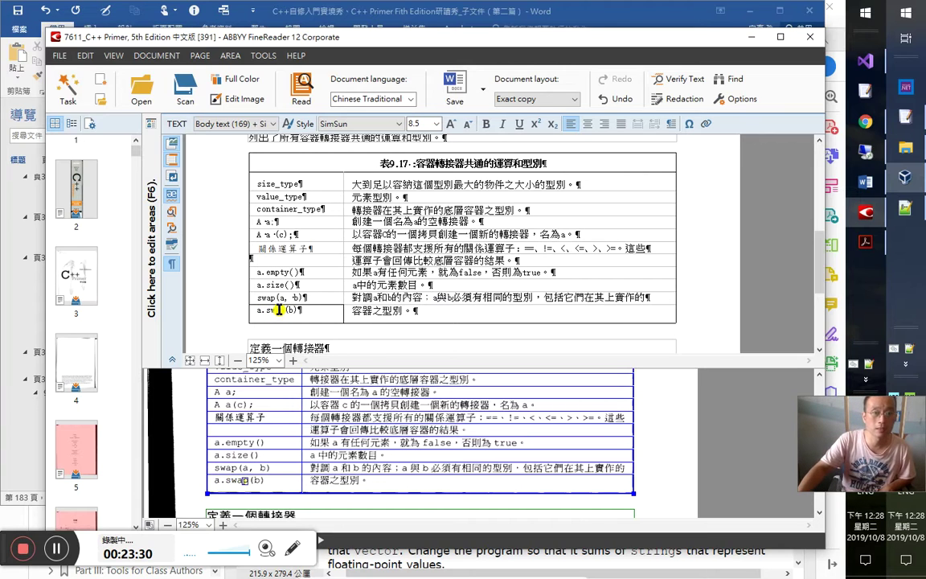
{"action": "double_click", "coordinate": [269, 299]}
{"action": "left_click", "coordinate": [444, 311]}
{"action": "scroll", "coordinate": [446, 309], "scroll_direction": "down", "scroll_amount": 1}
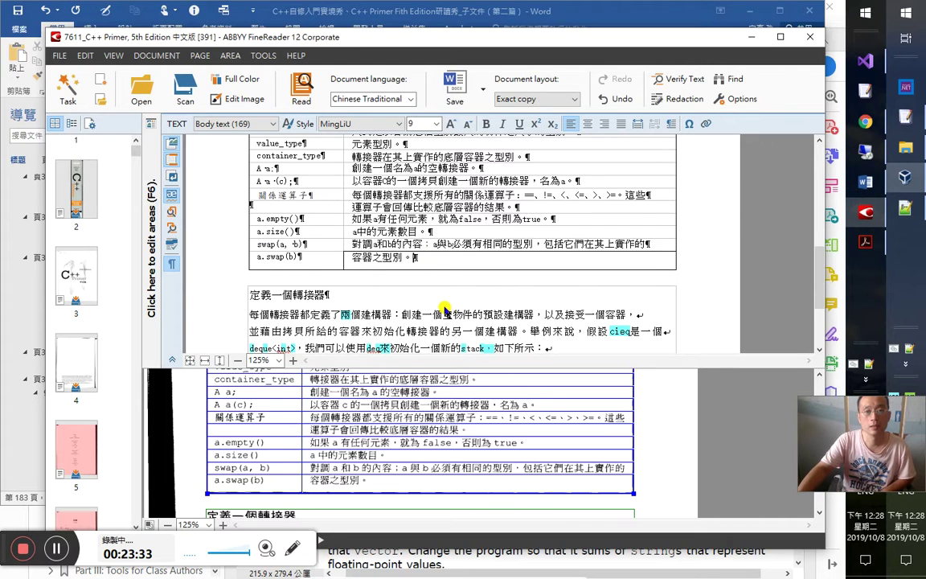
{"action": "left_click", "coordinate": [325, 295]}
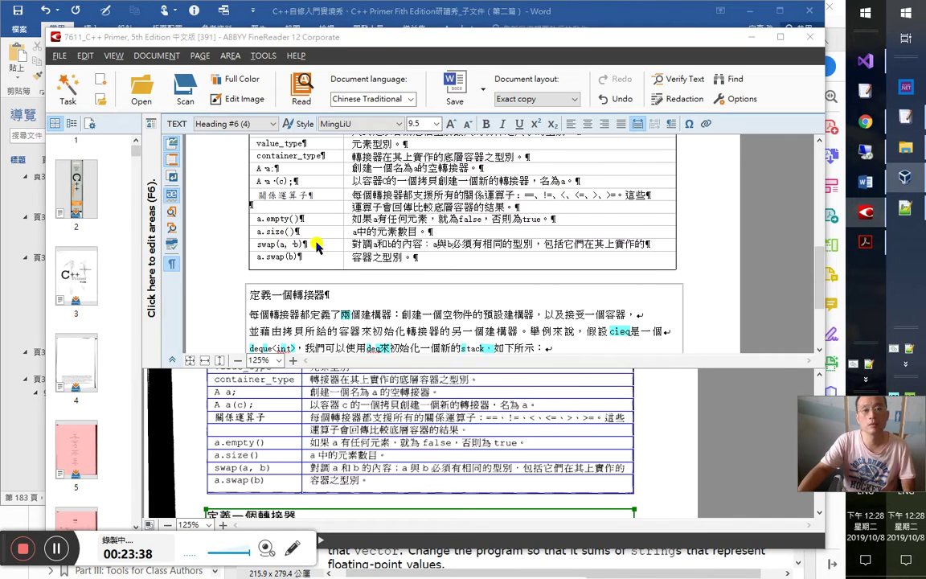
Step: Switch to Google Translate in Chrome and replace the source text 斜線 with "flexible"
{"action": "key", "text": "alt+Tab"}
{"action": "key", "text": "alt+Tab"}
{"action": "key", "text": "alt+Tab"}
{"action": "key", "text": "alt+Tab"}
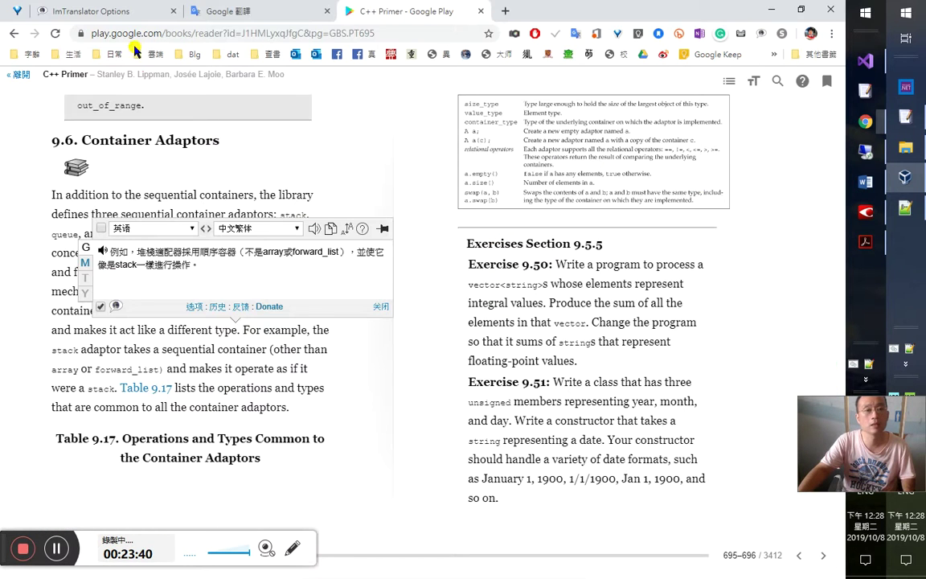
{"action": "left_click", "coordinate": [241, 10]}
{"action": "double_click", "coordinate": [221, 218]}
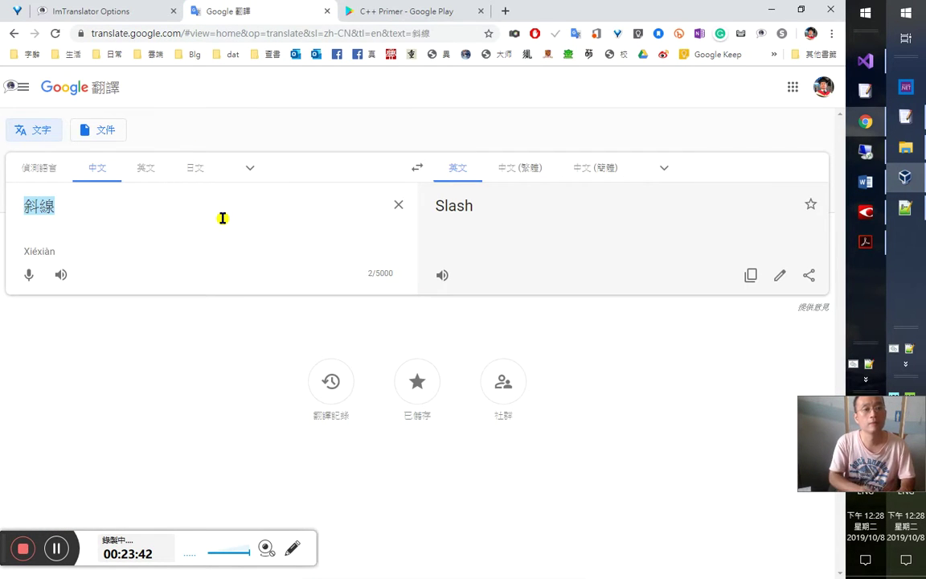
{"action": "type", "text": "flexabl"}
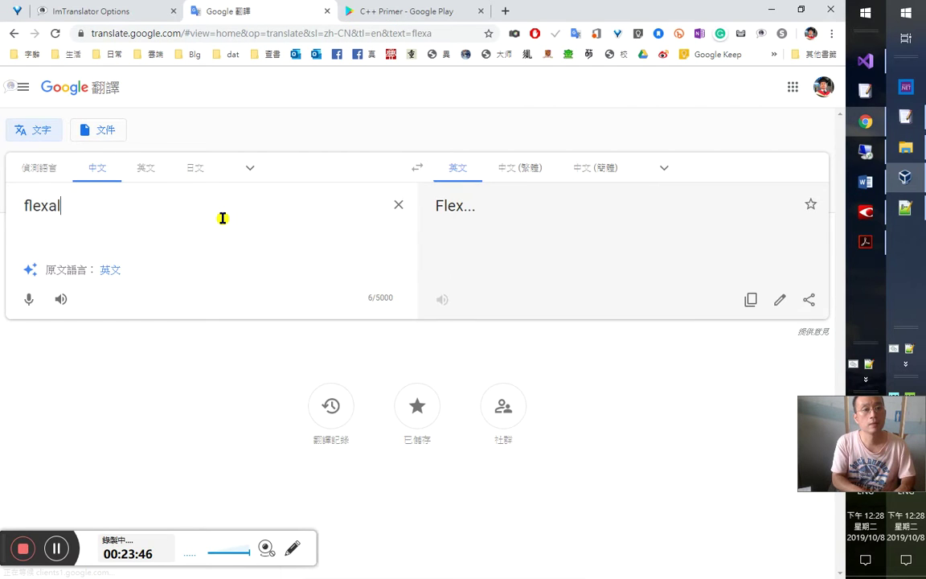
{"action": "type", "text": "e"}
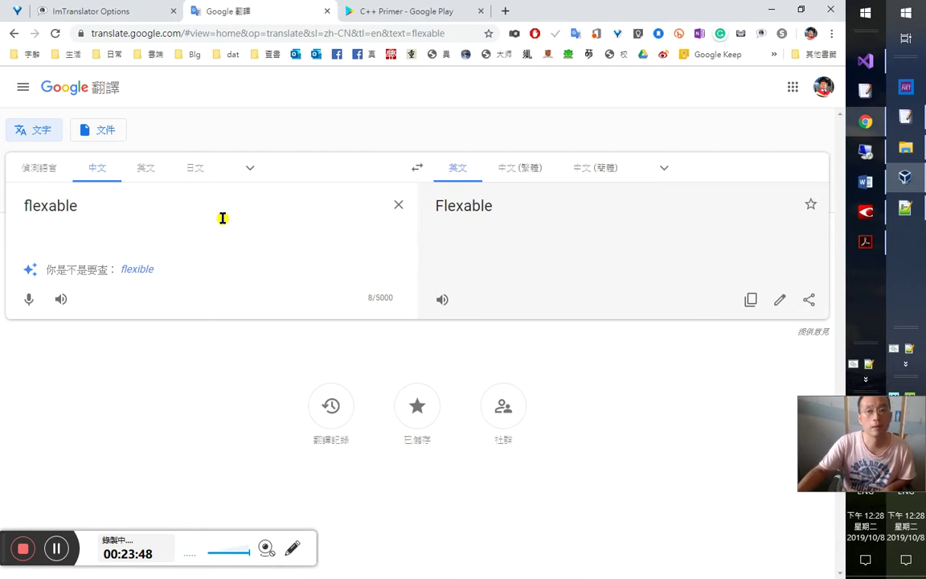
{"action": "key", "text": "Delete"}
{"action": "type", "text": "i"}
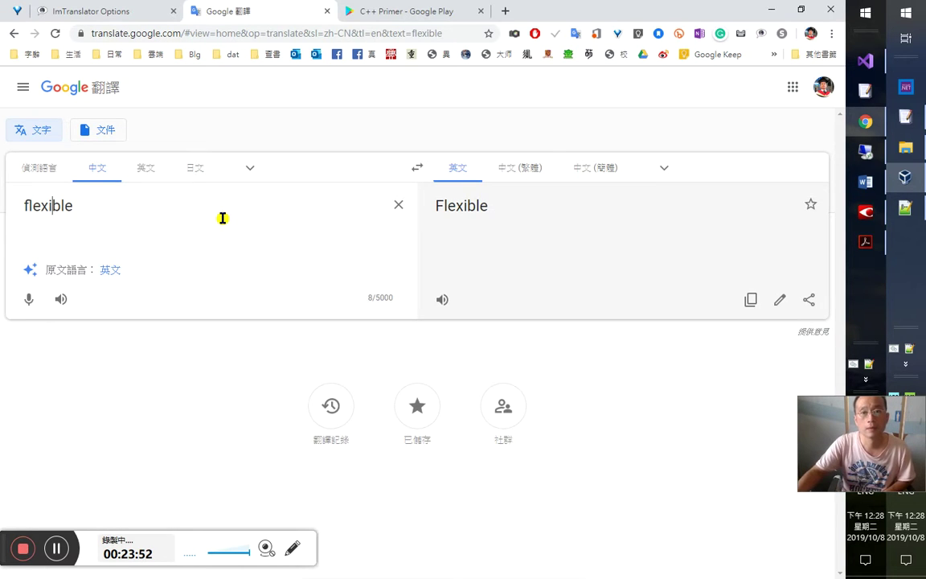
Step: Set the translation direction to English into Traditional Chinese and try the spelling "flexable" as the source word
{"action": "left_click", "coordinate": [533, 166]}
{"action": "left_click", "coordinate": [190, 216]}
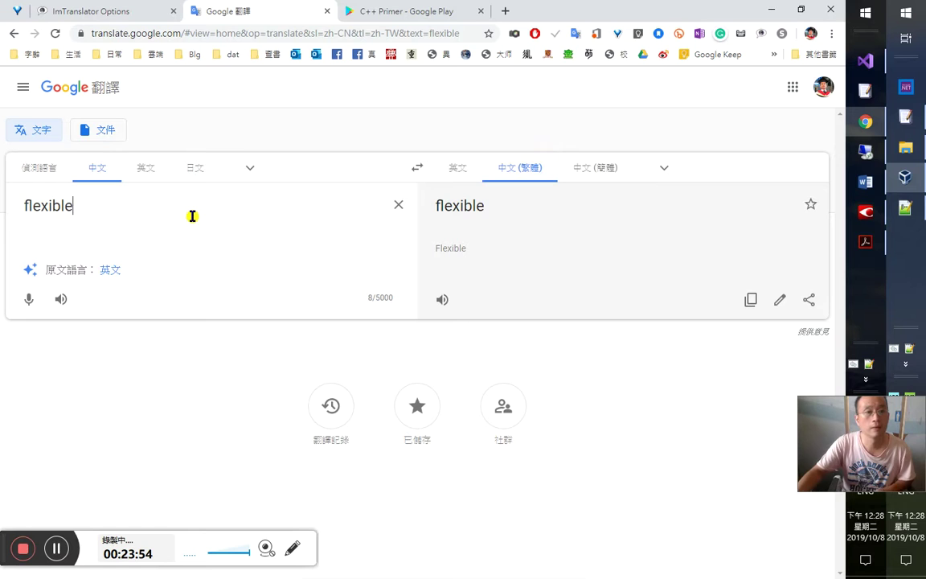
{"action": "key", "text": "Delete"}
{"action": "type", "text": "a"}
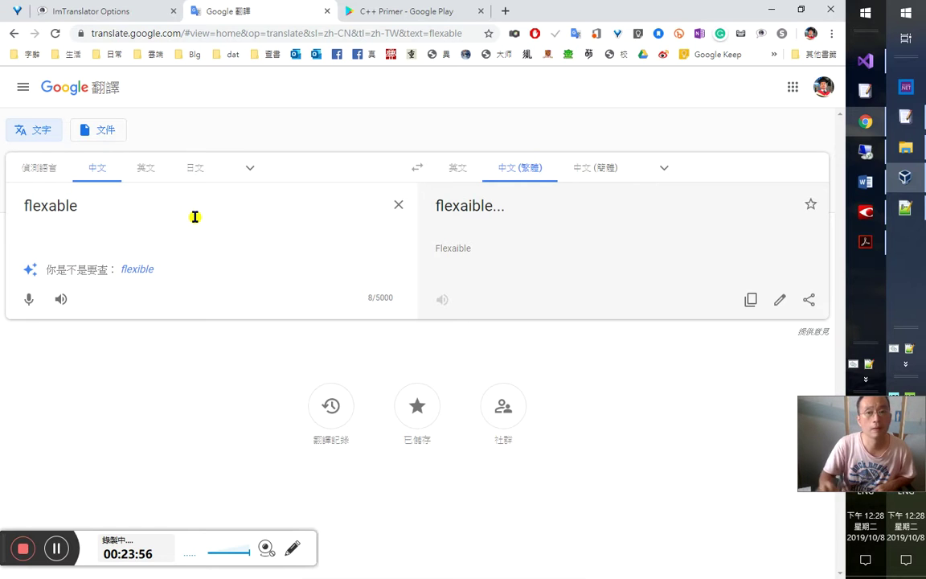
{"action": "left_click", "coordinate": [143, 167]}
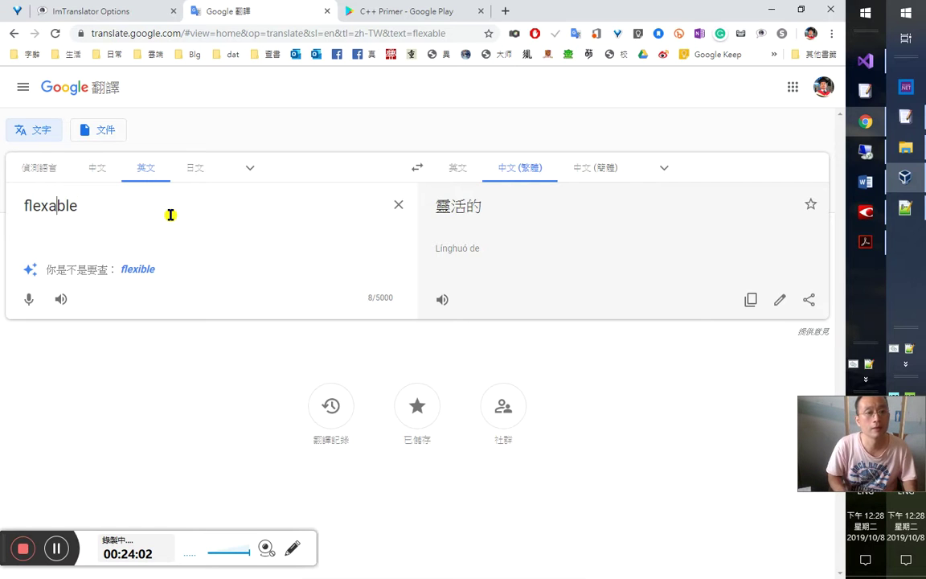
Step: Correct the source word to "flexible" and play its English pronunciation
{"action": "key", "text": "BackSpace"}
{"action": "type", "text": "i"}
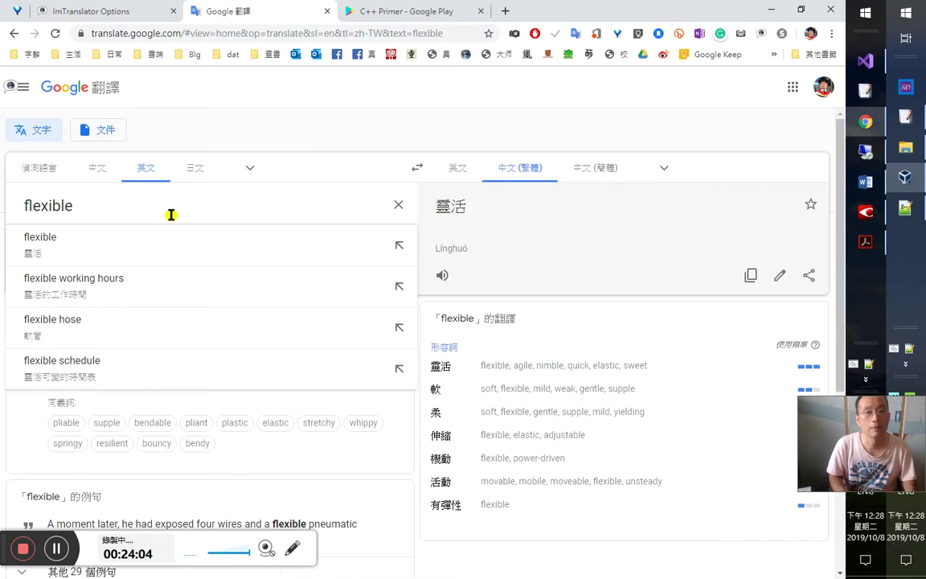
{"action": "key", "text": "Tab"}
{"action": "left_click", "coordinate": [169, 212]}
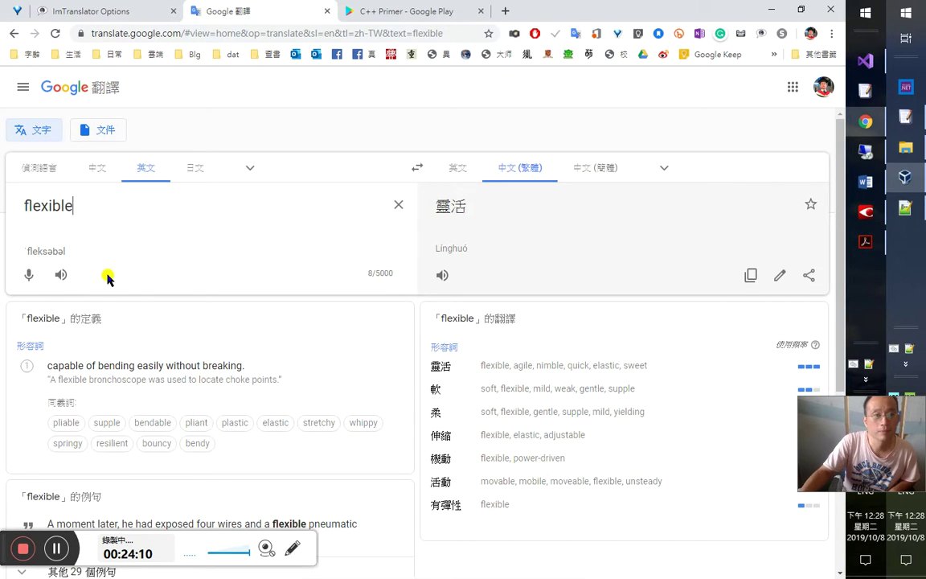
{"action": "left_click", "coordinate": [62, 275]}
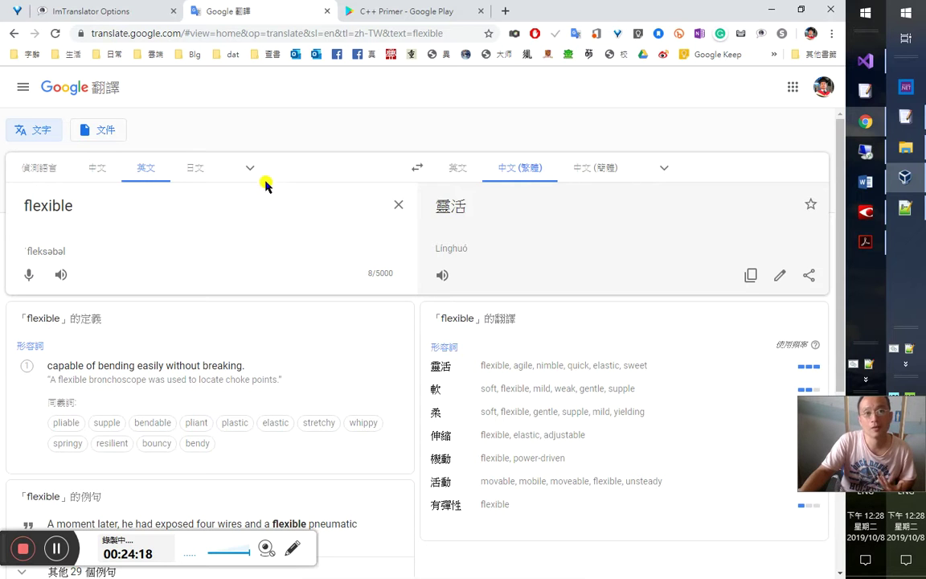
Step: Open the bookmarked Facebook profile in a new browser tab and find the live C++自修入門實境秀 260 post on Container Adaptors
{"action": "left_click", "coordinate": [410, 15]}
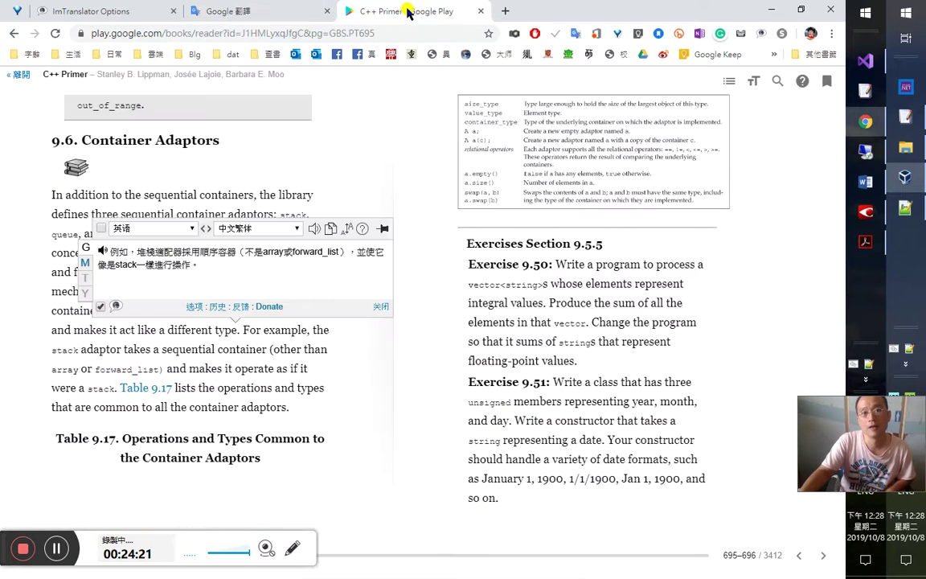
{"action": "left_click", "coordinate": [503, 13]}
{"action": "left_click", "coordinate": [370, 56]}
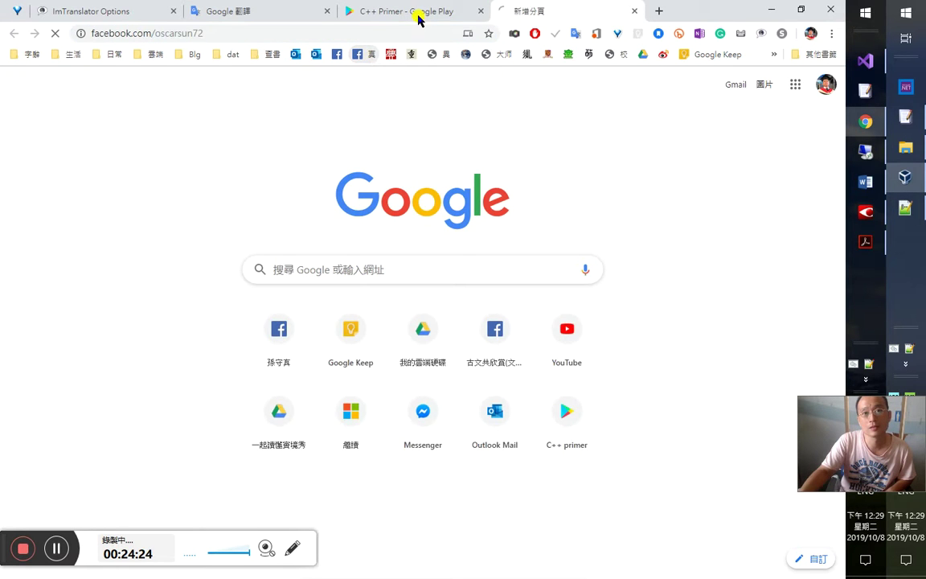
{"action": "left_click", "coordinate": [418, 19]}
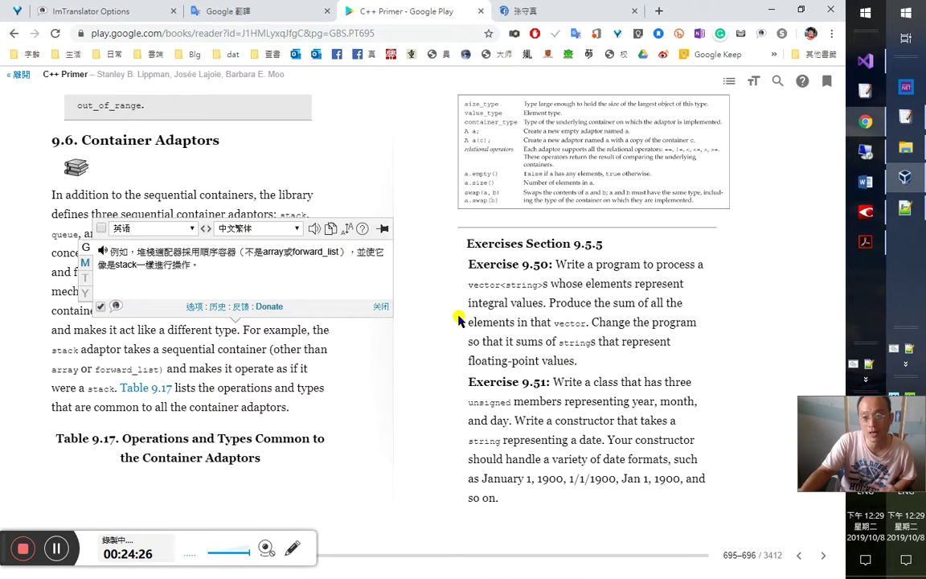
{"action": "left_click", "coordinate": [529, 12]}
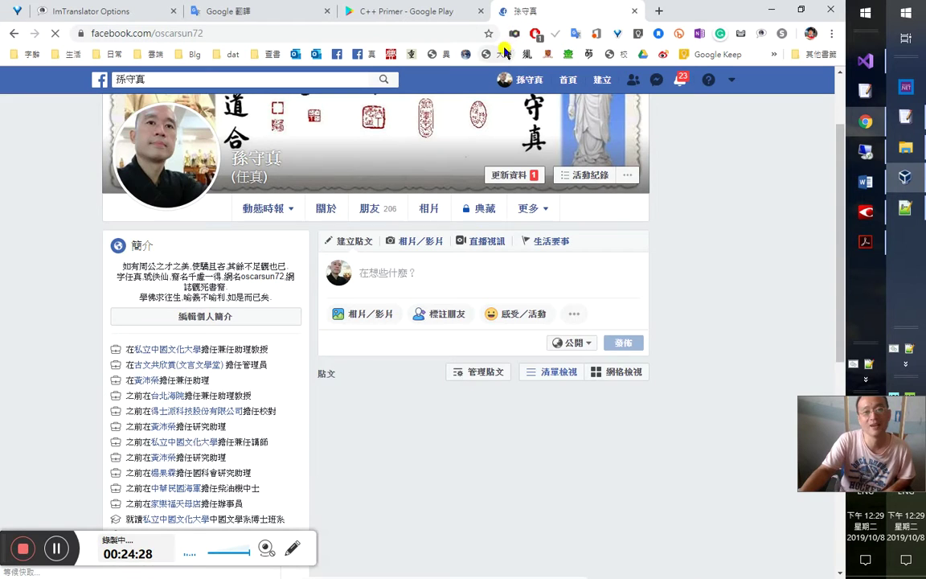
{"action": "scroll", "coordinate": [443, 439], "scroll_direction": "down", "scroll_amount": 1}
{"action": "scroll", "coordinate": [590, 490], "scroll_direction": "down", "scroll_amount": 3}
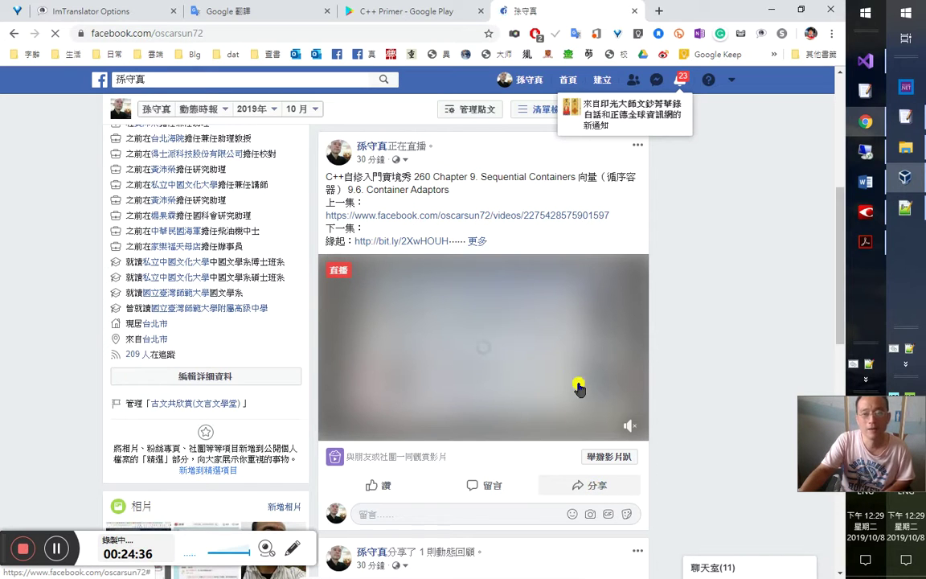
Step: Share the live C++自修入門實境秀 260 video post to the managed Facebook fan page
{"action": "left_click", "coordinate": [596, 486]}
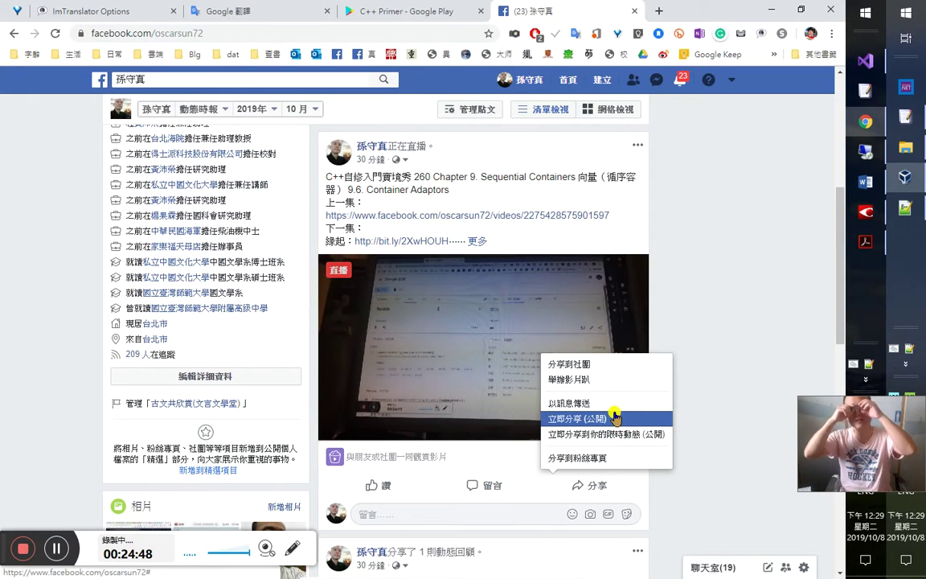
{"action": "left_click", "coordinate": [631, 460]}
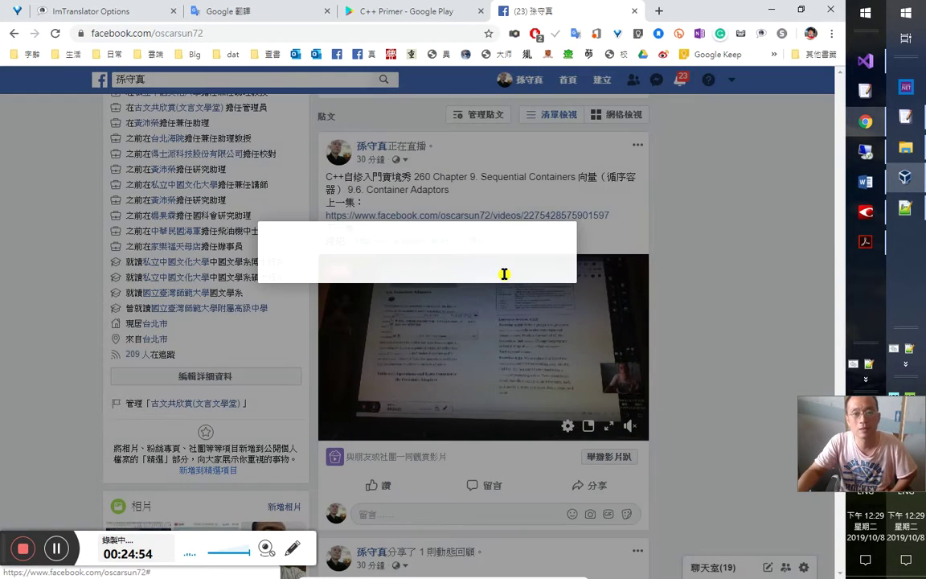
{"action": "left_click", "coordinate": [550, 405]}
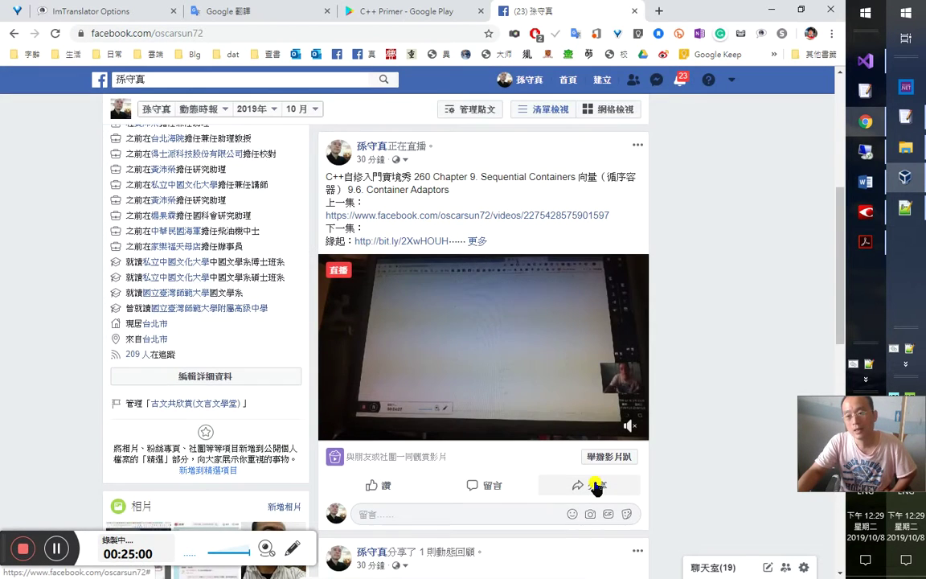
Step: Share the live video post to the Facebook group 古文共欣賞(文言文學堂) and publish it
{"action": "left_click", "coordinate": [596, 485]}
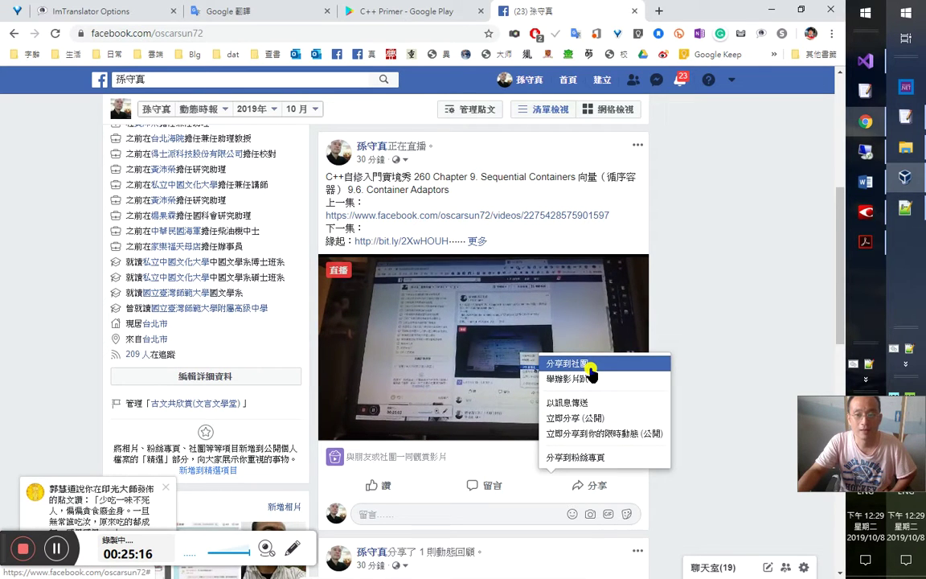
{"action": "left_click", "coordinate": [592, 366]}
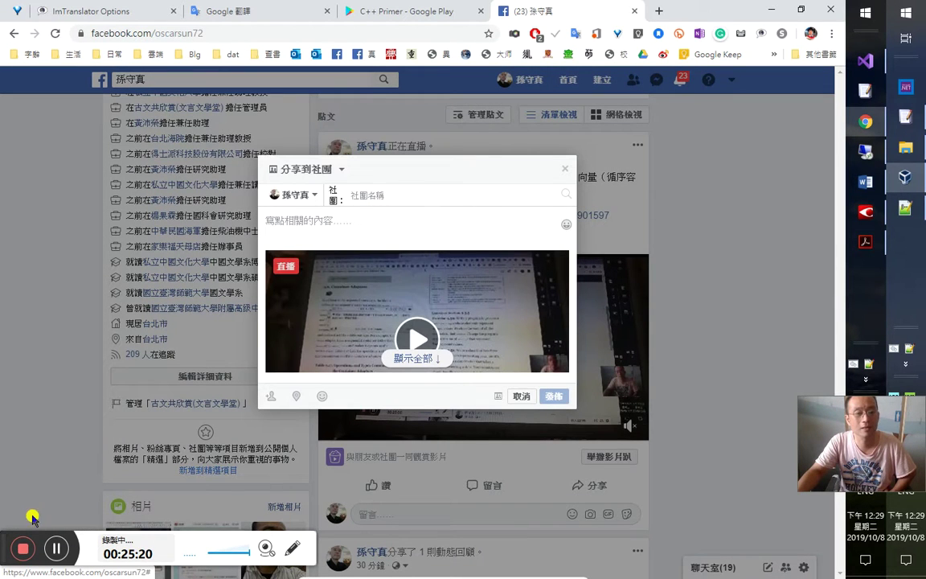
{"action": "type", "text": "jr"}
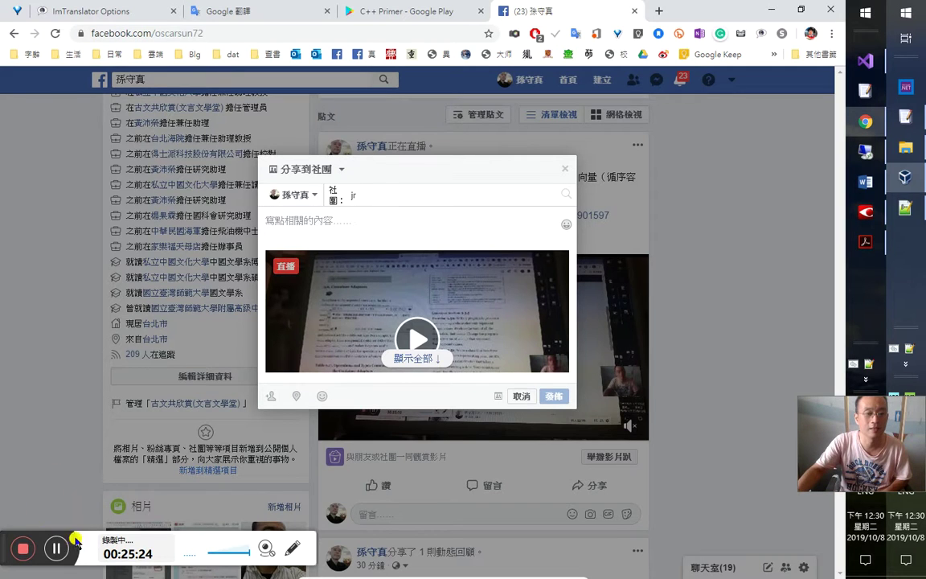
{"action": "double_click", "coordinate": [392, 199]}
{"action": "type", "text": "jr"}
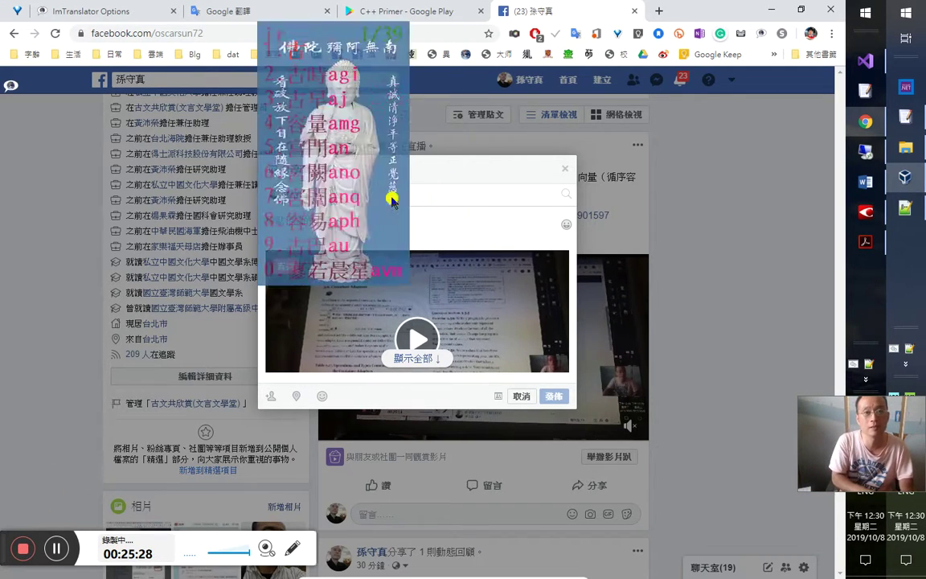
{"action": "key", "text": "space"}
{"action": "left_click", "coordinate": [423, 223]}
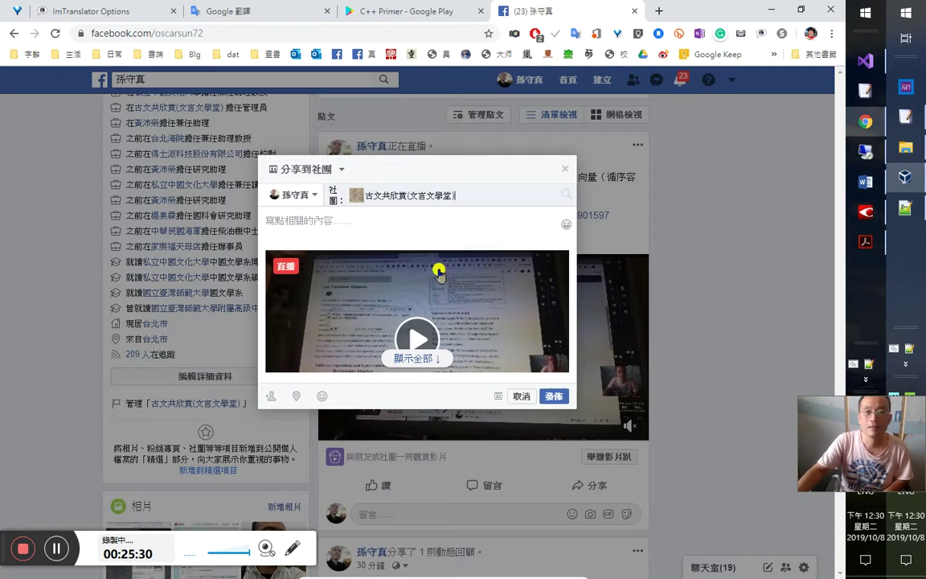
{"action": "left_click", "coordinate": [554, 394]}
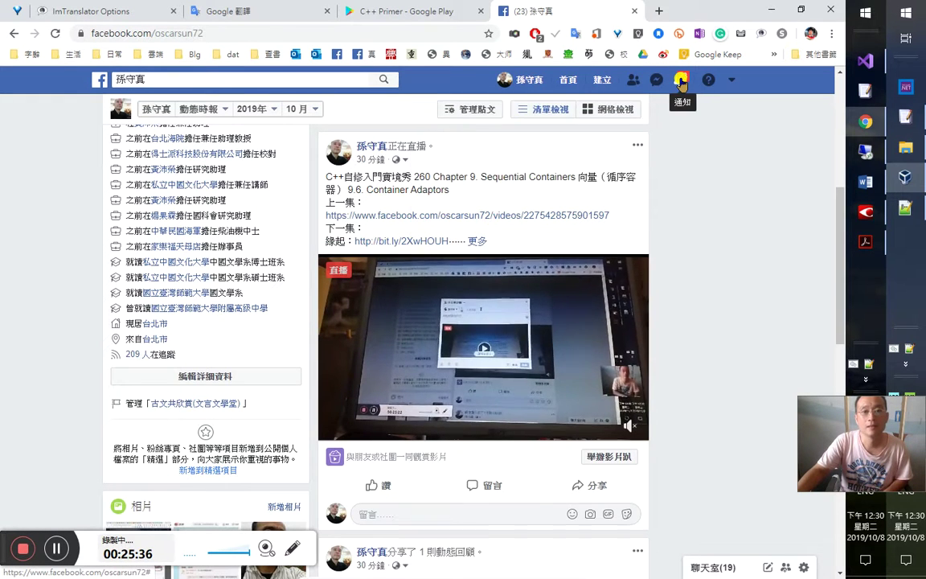
Step: Open the Facebook notifications list to review recent activity
{"action": "left_click", "coordinate": [681, 81]}
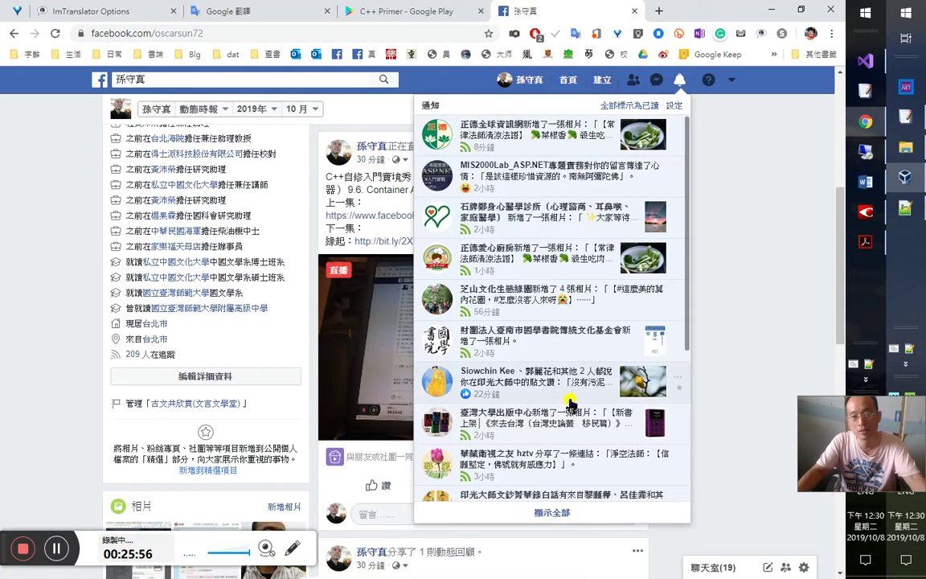
Step: Look through the recent items in the Facebook notifications list
{"action": "scroll", "coordinate": [570, 400], "scroll_direction": "down", "scroll_amount": 1}
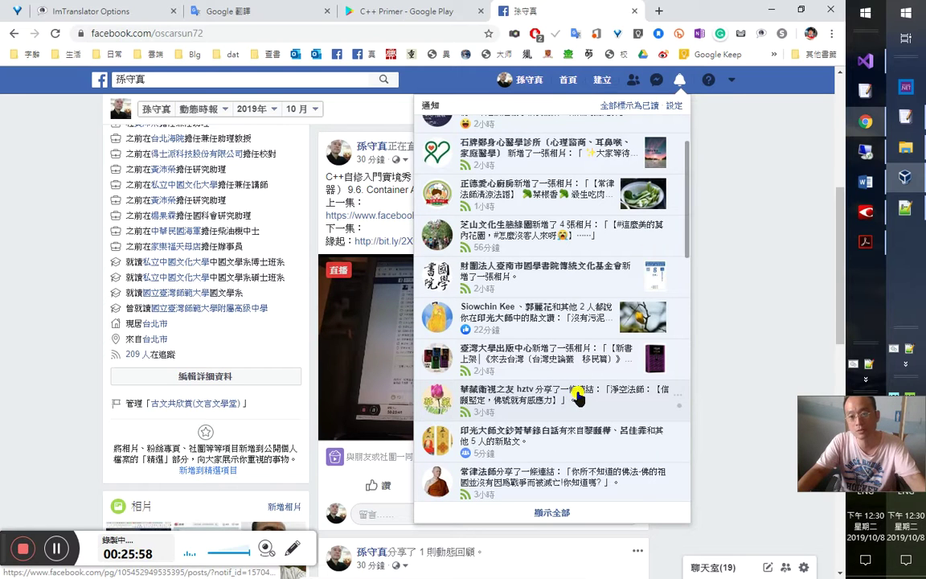
{"action": "scroll", "coordinate": [587, 397], "scroll_direction": "up", "scroll_amount": 1}
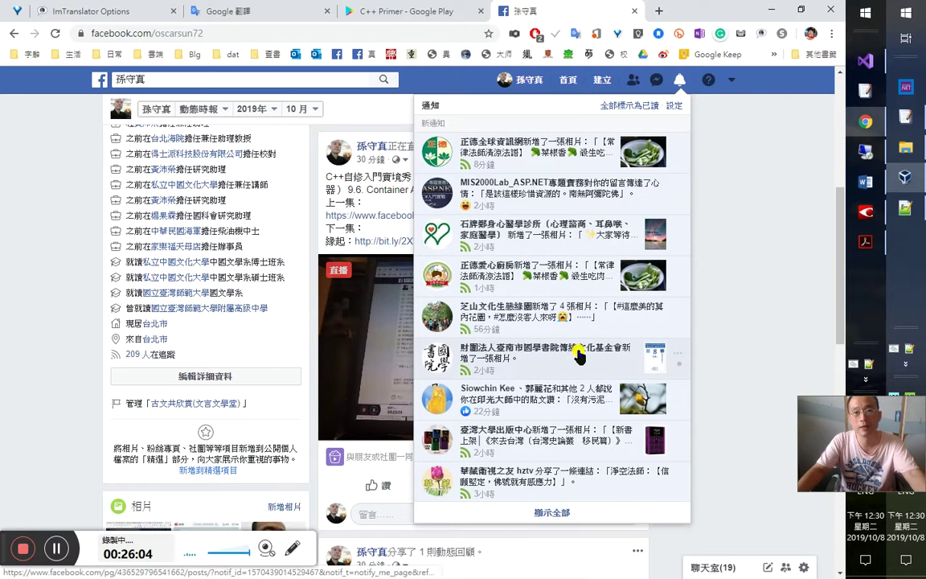
{"action": "scroll", "coordinate": [583, 354], "scroll_direction": "down", "scroll_amount": 1}
{"action": "scroll", "coordinate": [590, 355], "scroll_direction": "down", "scroll_amount": 1}
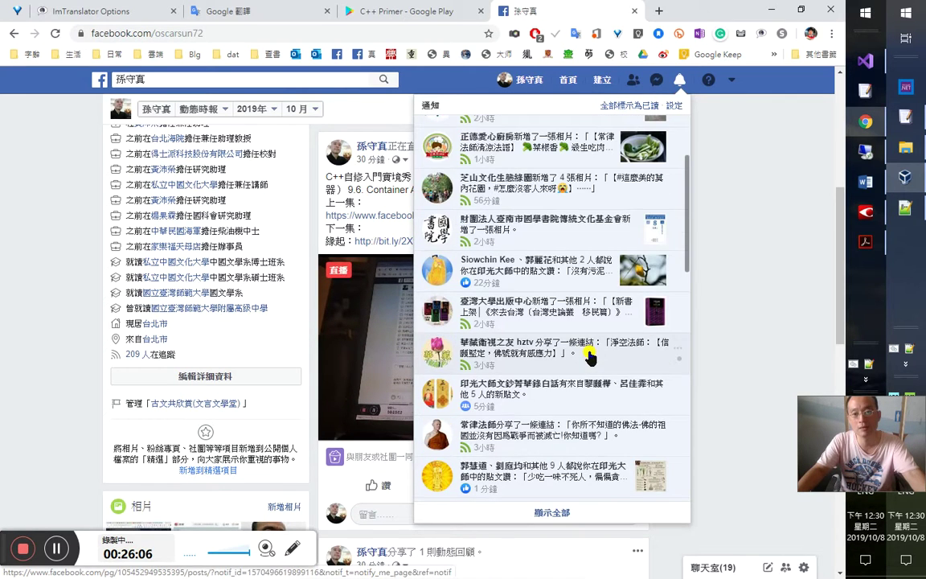
{"action": "scroll", "coordinate": [591, 355], "scroll_direction": "down", "scroll_amount": 1}
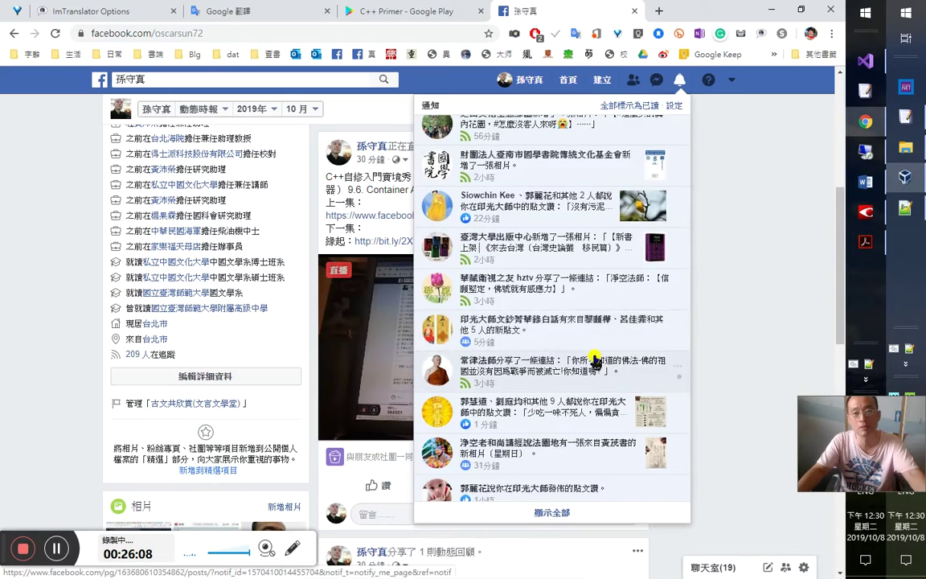
{"action": "scroll", "coordinate": [594, 356], "scroll_direction": "up", "scroll_amount": 1}
{"action": "scroll", "coordinate": [595, 357], "scroll_direction": "down", "scroll_amount": 3}
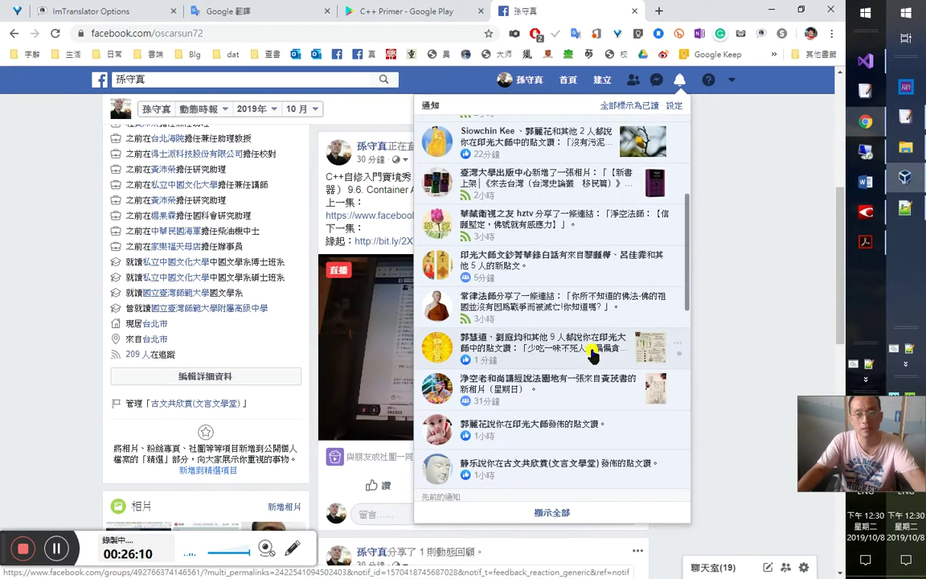
{"action": "scroll", "coordinate": [594, 354], "scroll_direction": "up", "scroll_amount": 3}
{"action": "scroll", "coordinate": [593, 350], "scroll_direction": "up", "scroll_amount": 3}
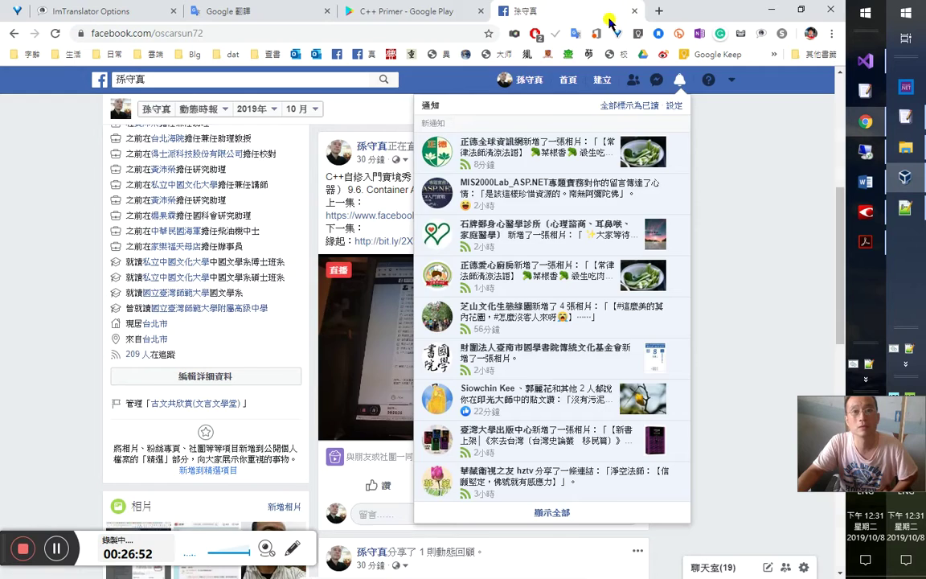
Step: Close the Facebook page and dismiss the translation pop-up over section 9.6 of the C++ Primer e-book
{"action": "middle_click", "coordinate": [550, 11]}
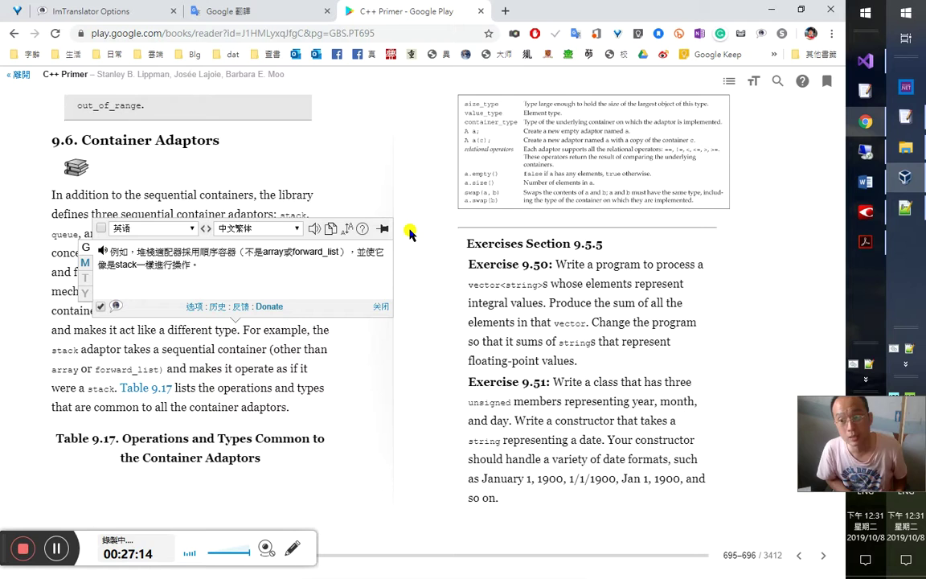
{"action": "key", "text": "Right"}
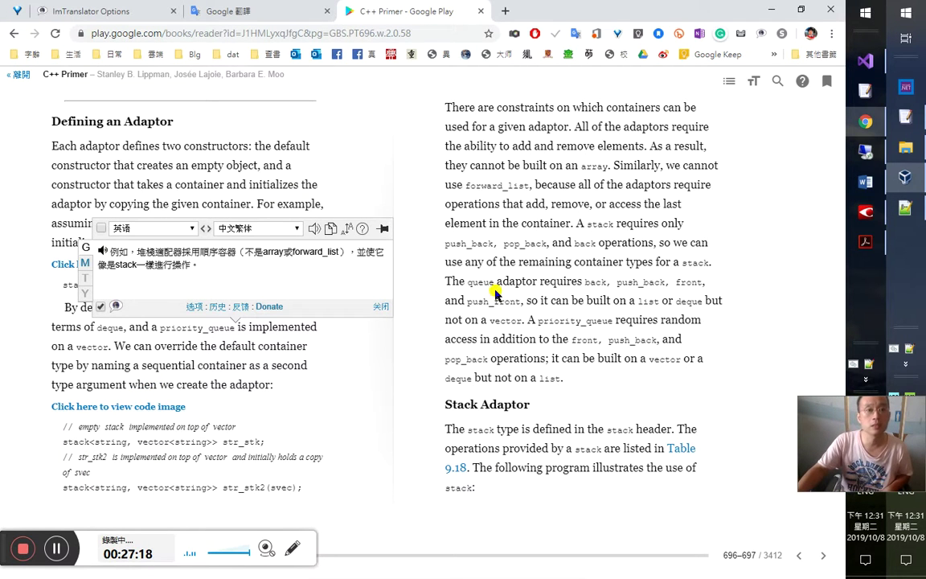
{"action": "left_click", "coordinate": [800, 555]}
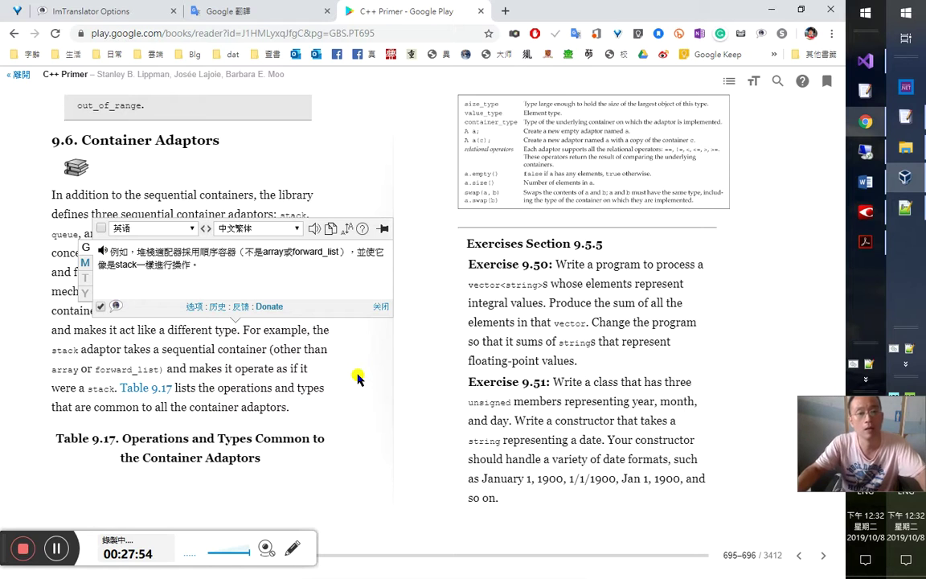
{"action": "left_click", "coordinate": [379, 307]}
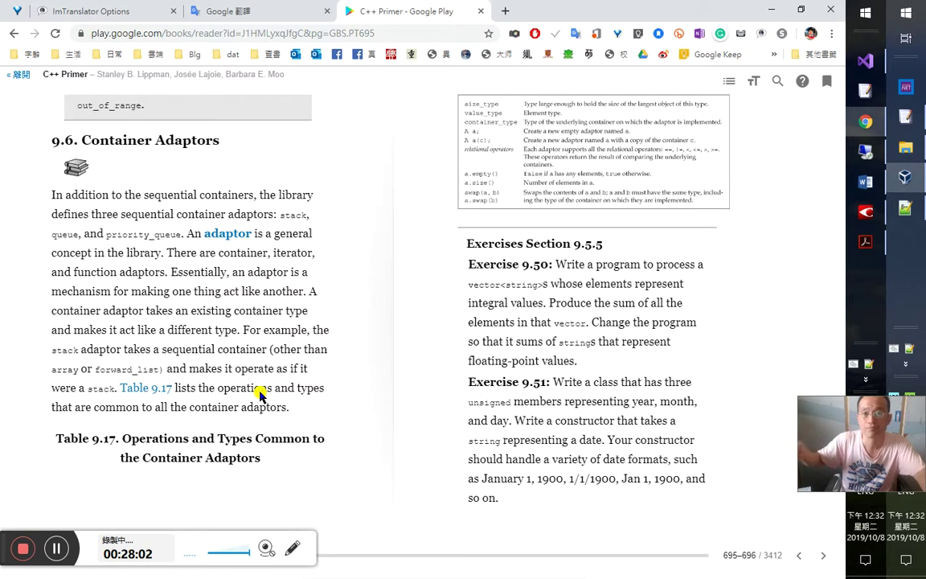
Step: Switch to ABBYY FineReader and select the whole recognized Table 9.17 (表9.17) on container adaptor operations and types
{"action": "key", "text": "alt+Tab"}
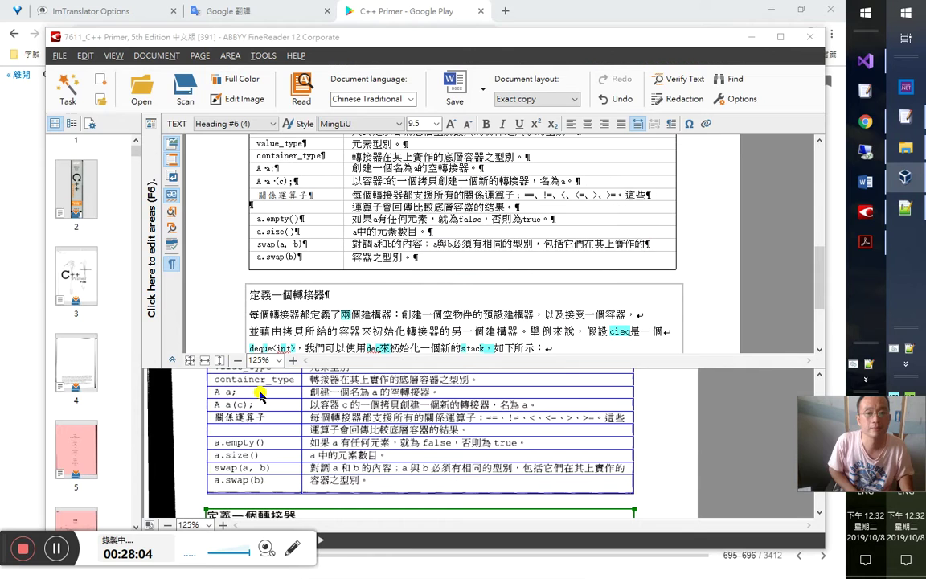
{"action": "triple_click", "coordinate": [356, 298]}
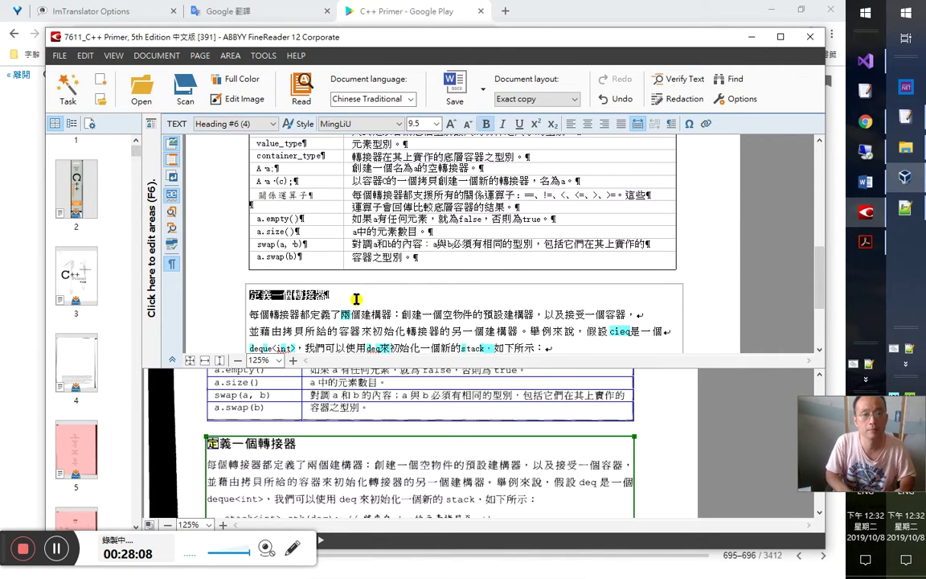
{"action": "left_click", "coordinate": [393, 231]}
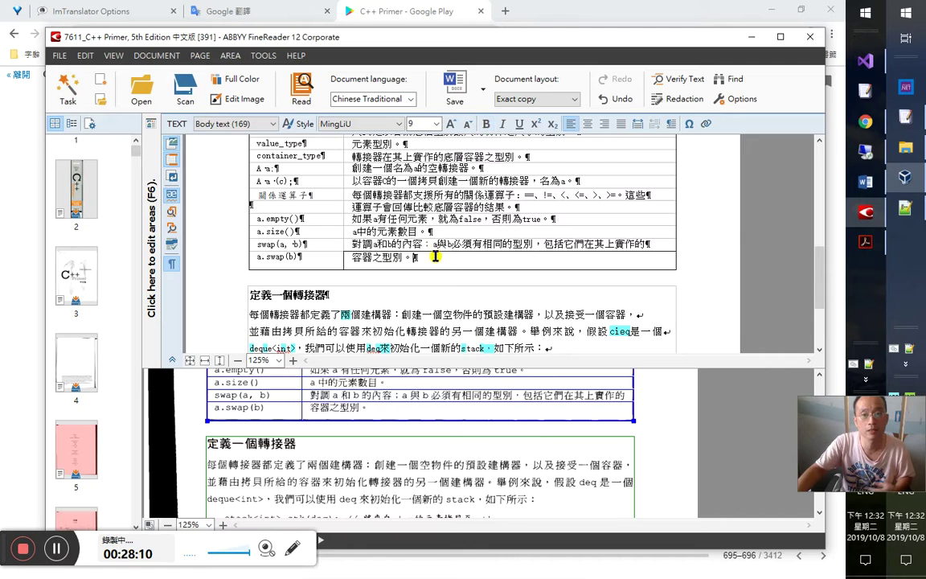
{"action": "scroll", "coordinate": [402, 241], "scroll_direction": "up", "scroll_amount": 1}
{"action": "scroll", "coordinate": [422, 259], "scroll_direction": "up", "scroll_amount": 5}
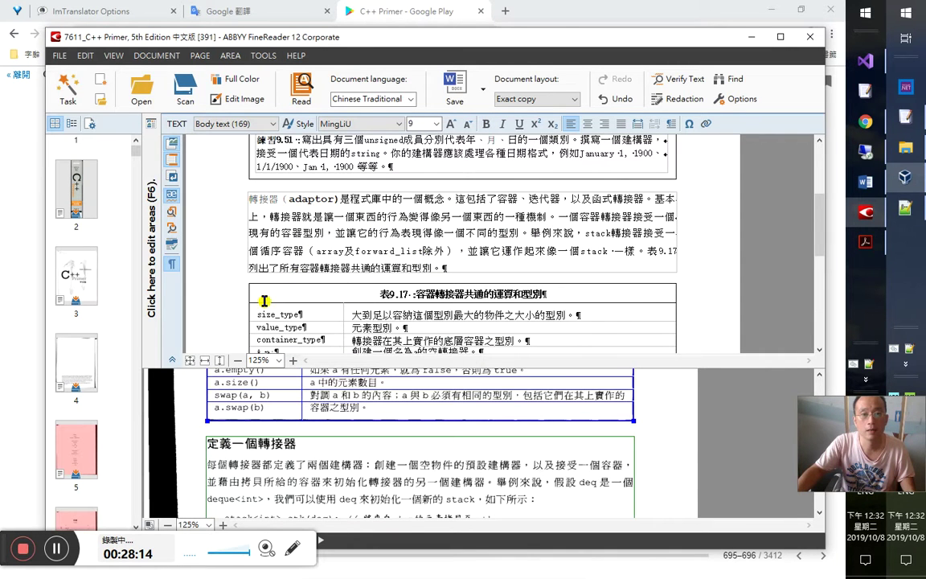
{"action": "left_click", "coordinate": [363, 297]}
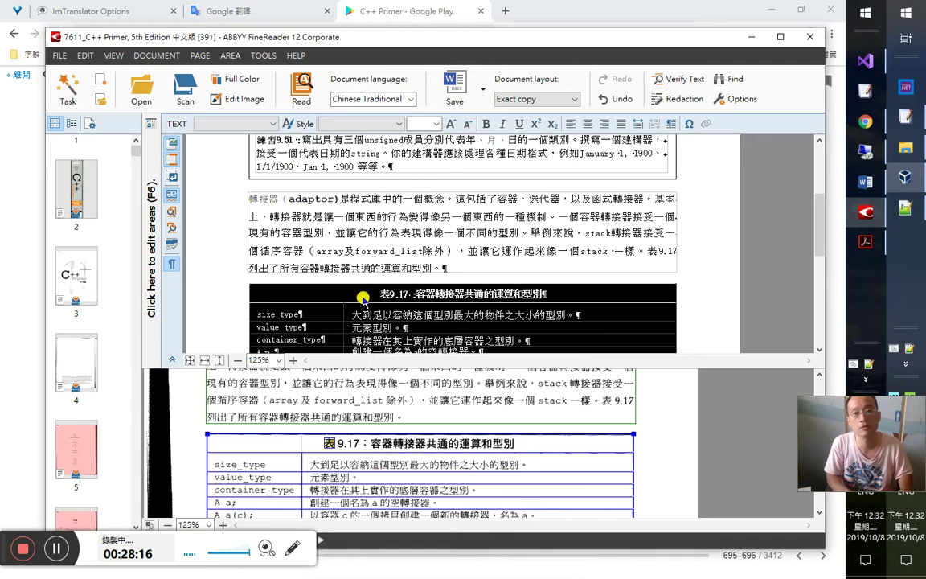
Step: Paste the Chinese Table 9.17 below the red corrected sentence in the Word study notes and check Table 9.16's heading for comparison
{"action": "key", "text": "alt+Tab"}
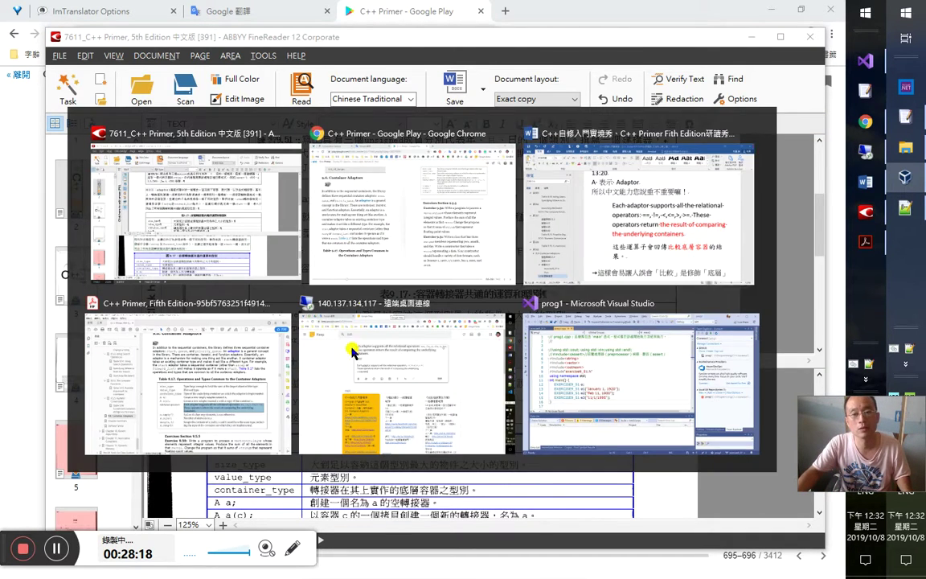
{"action": "key", "text": "alt+Tab"}
{"action": "scroll", "coordinate": [424, 423], "scroll_direction": "down", "scroll_amount": 3}
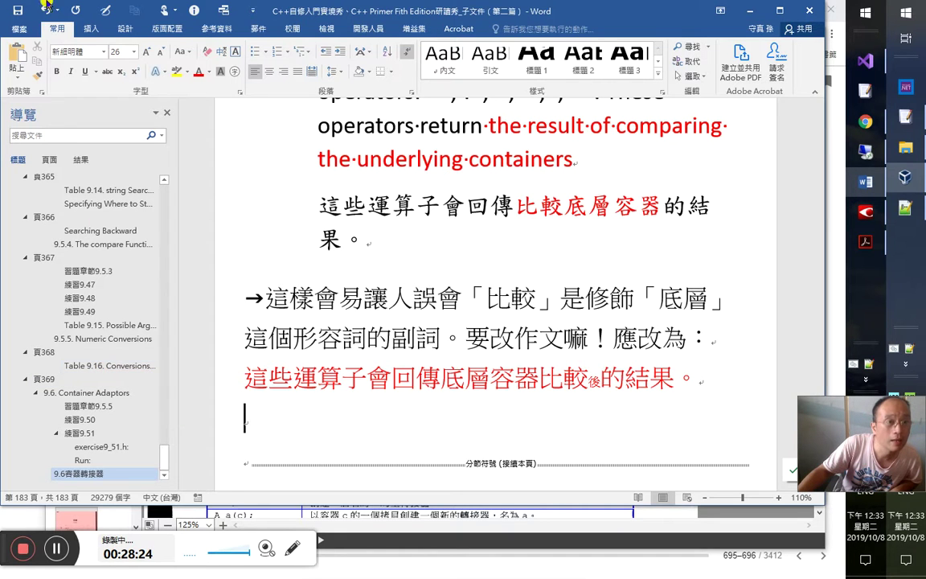
{"action": "left_click", "coordinate": [130, 366]}
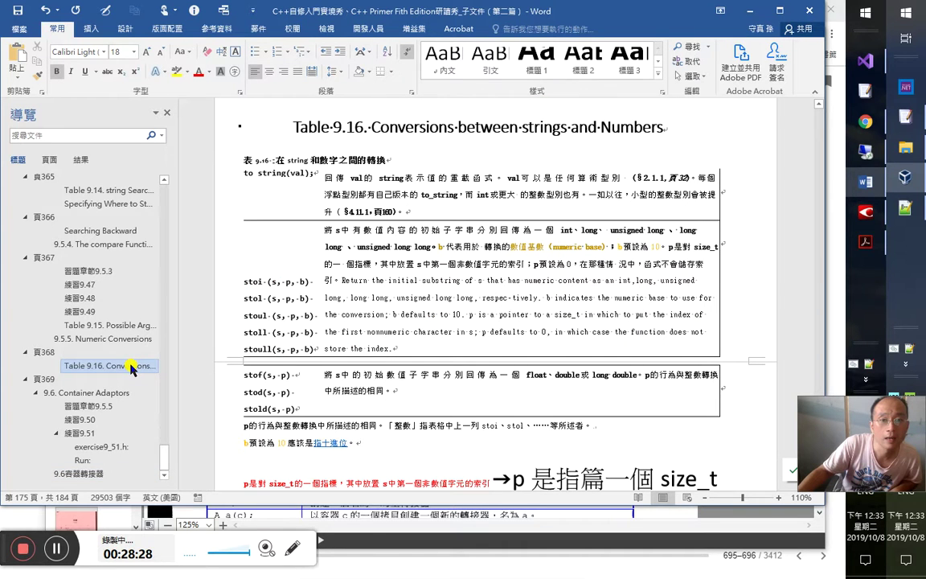
{"action": "left_click", "coordinate": [79, 472]}
{"action": "scroll", "coordinate": [242, 383], "scroll_direction": "down", "scroll_amount": 10}
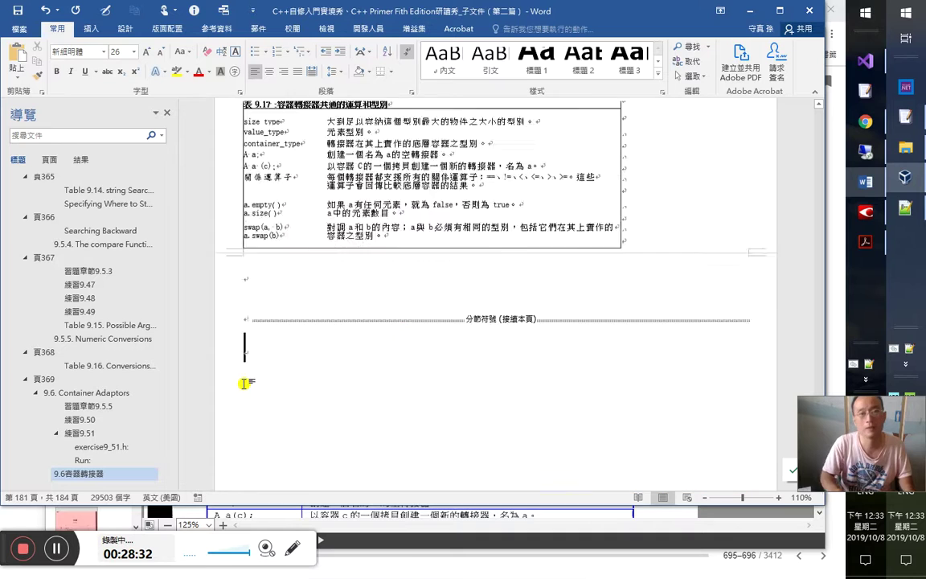
Step: In the Acrobat PDF, add a bookmark for the title "Table 9.17. Operations and Types Common to the Container Adaptors" nested under 9.6. Container Adaptors
{"action": "left_click", "coordinate": [865, 242]}
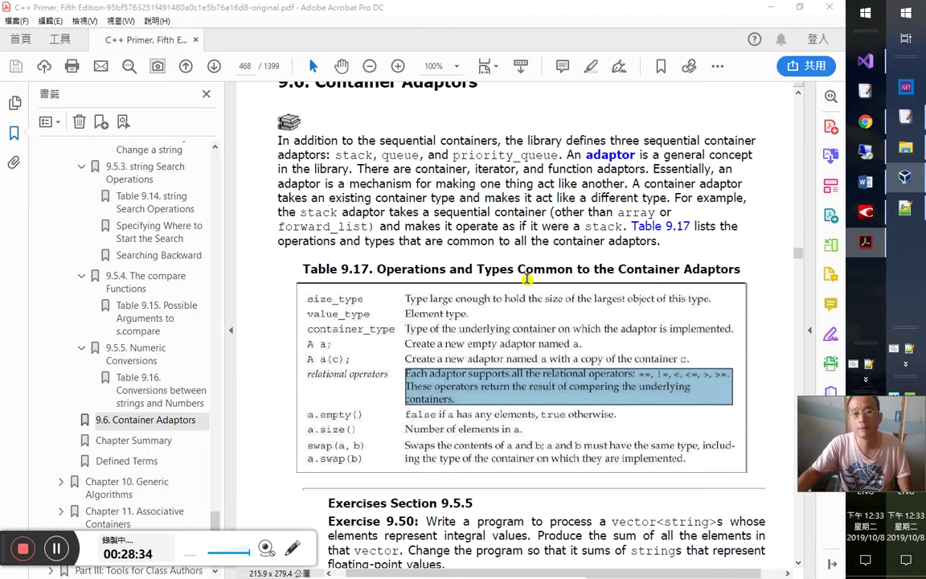
{"action": "mouse_move", "coordinate": [306, 268]}
{"action": "left_mouse_down"}
{"action": "mouse_move", "coordinate": [736, 273]}
{"action": "mouse_move", "coordinate": [300, 264]}
{"action": "left_mouse_up"}
{"action": "left_click", "coordinate": [279, 256]}
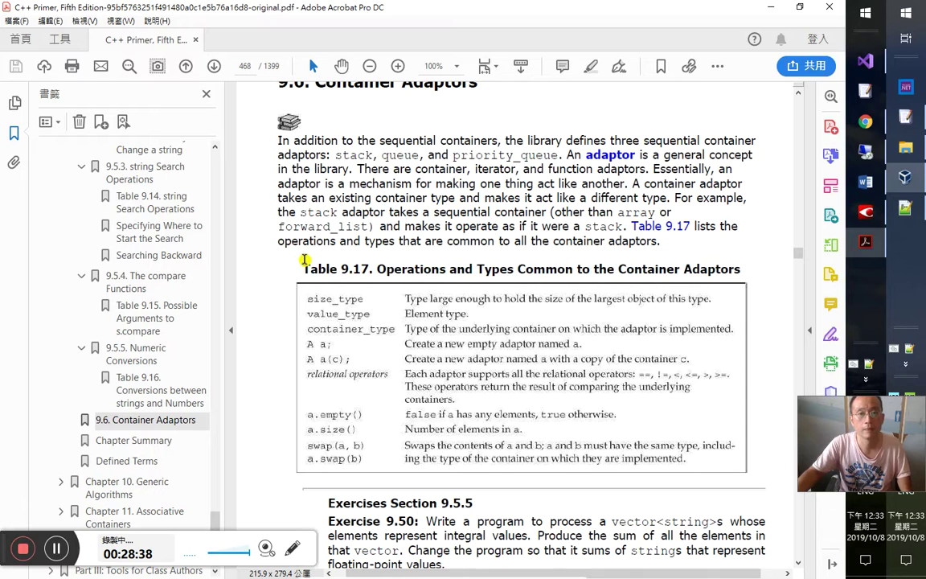
{"action": "left_click_drag", "start_coordinate": [708, 268], "coordinate": [740, 268]}
{"action": "left_click_drag", "start_coordinate": [546, 271], "coordinate": [325, 269]}
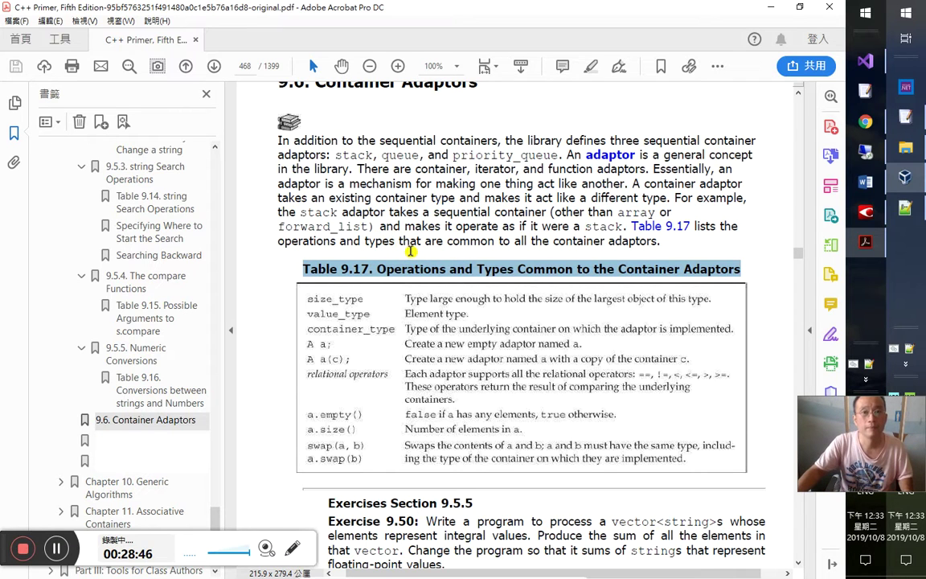
{"action": "key", "text": "ctrl+b"}
{"action": "key", "text": "ctrl+c"}
{"action": "key", "text": "Return"}
{"action": "left_click_drag", "start_coordinate": [133, 449], "coordinate": [139, 429]}
{"action": "left_click", "coordinate": [126, 444]}
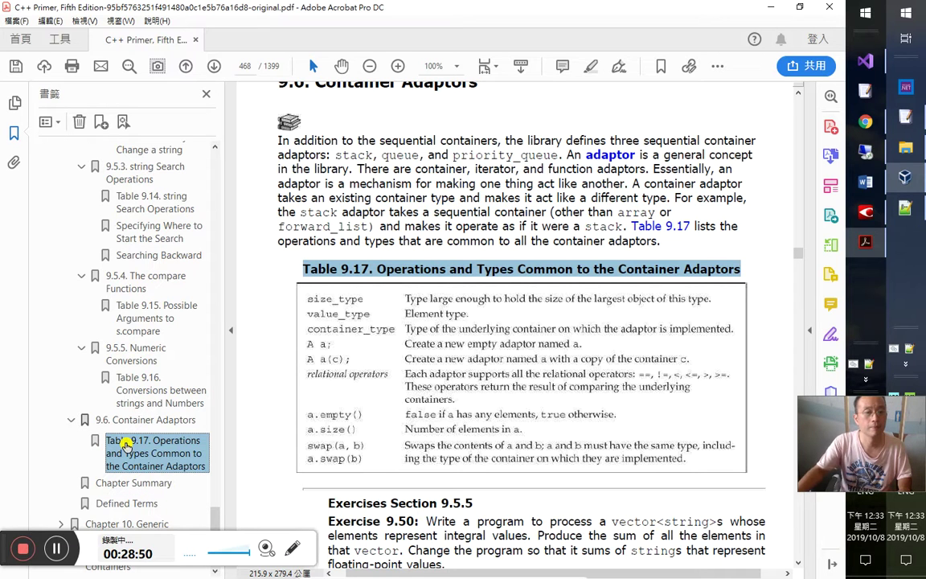
Step: Switch to the Word notes and paste the English Table 9.17 title on a new line between the red sentence and the table
{"action": "key", "text": "alt+Tab"}
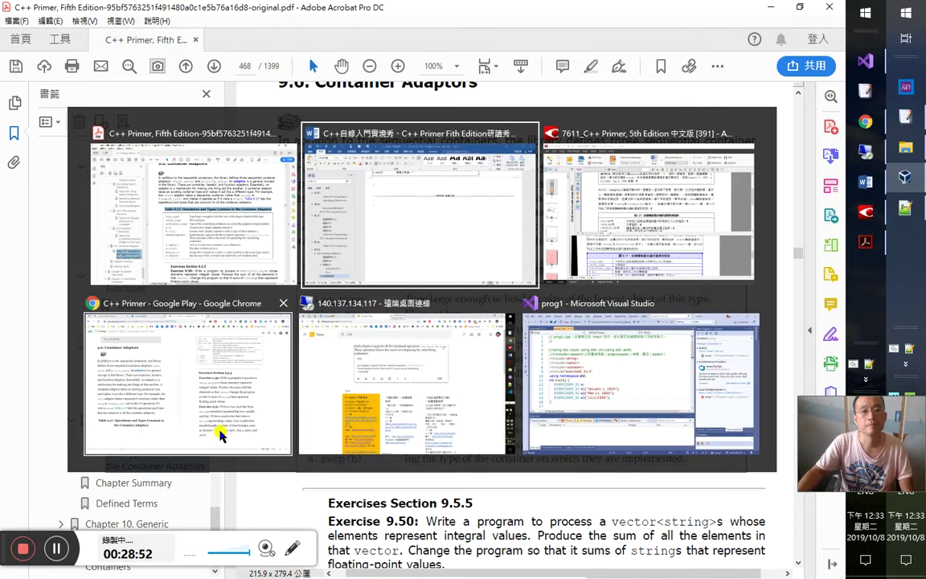
{"action": "left_click", "coordinate": [346, 232]}
{"action": "left_click", "coordinate": [346, 231]}
{"action": "left_click", "coordinate": [344, 143]}
{"action": "scroll", "coordinate": [378, 180], "scroll_direction": "up", "scroll_amount": 3}
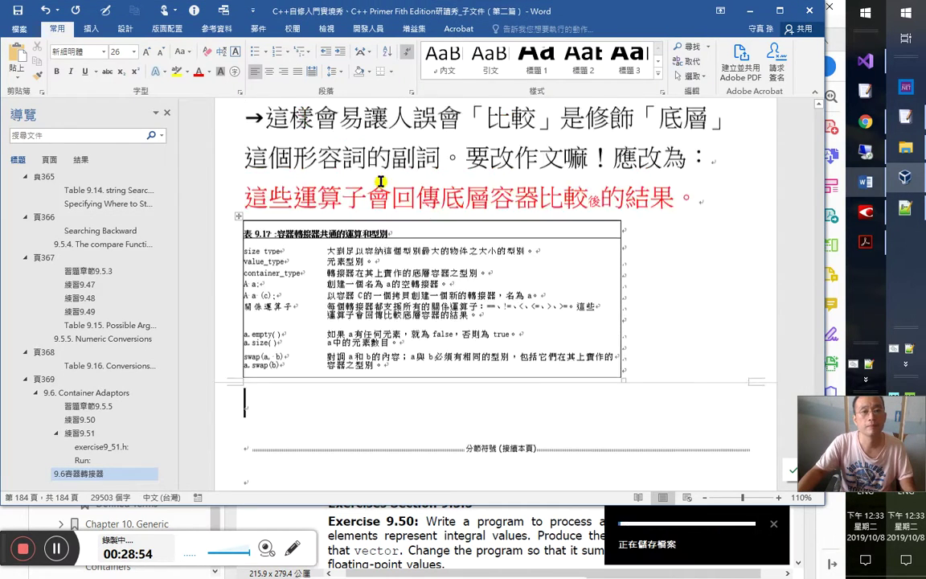
{"action": "left_click", "coordinate": [738, 238]}
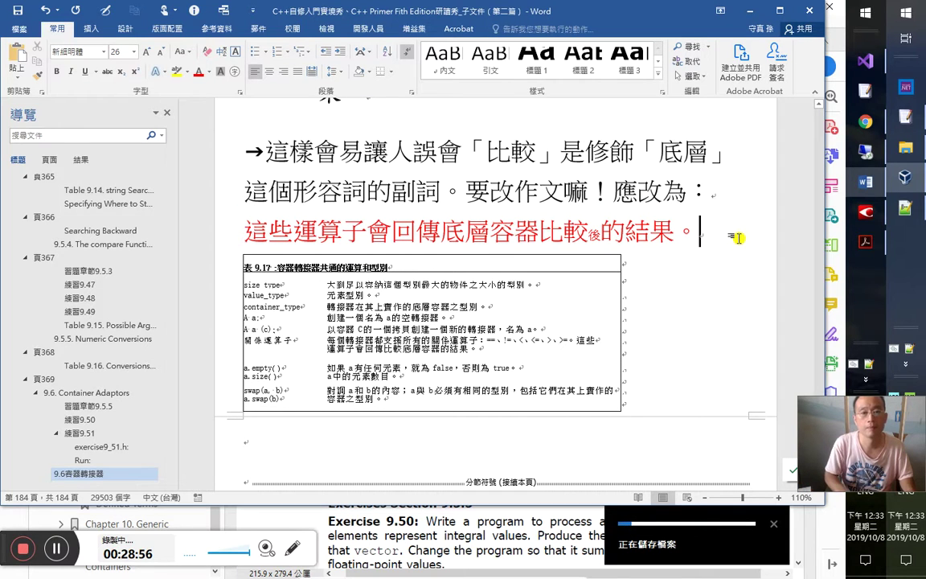
{"action": "key", "text": "Return"}
{"action": "key", "text": "ctrl+v"}
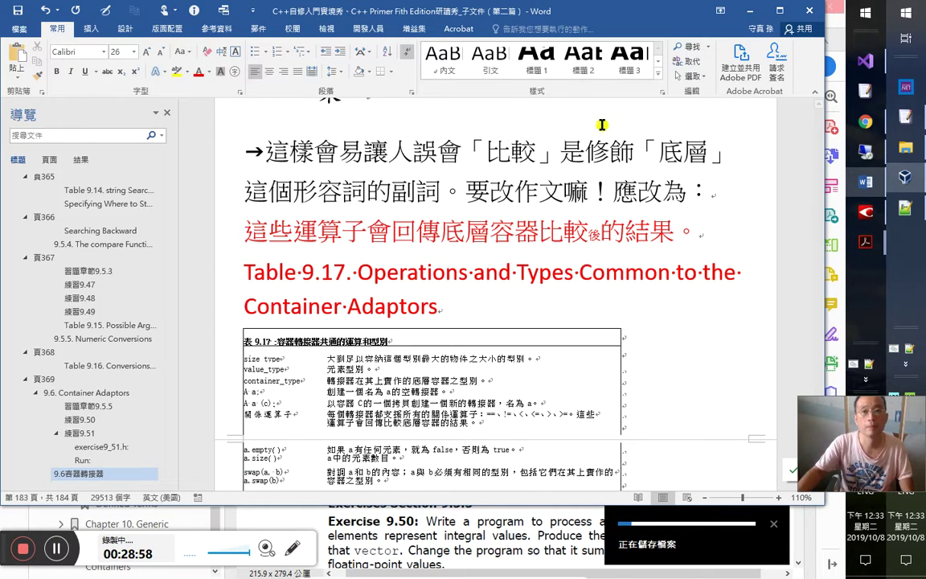
Step: Format the Table 9.17 title as a heading one level below 標題 3
{"action": "left_click", "coordinate": [572, 70]}
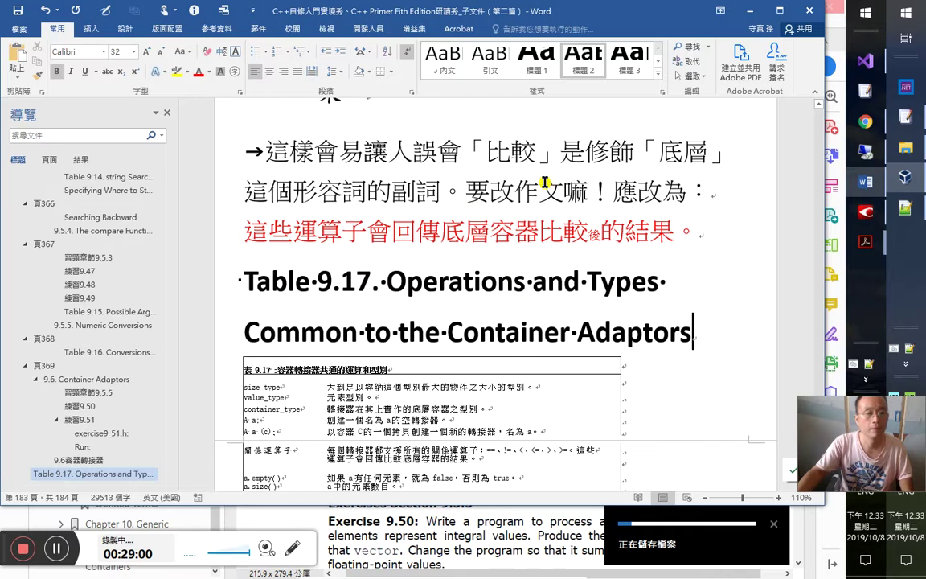
{"action": "left_click", "coordinate": [635, 64]}
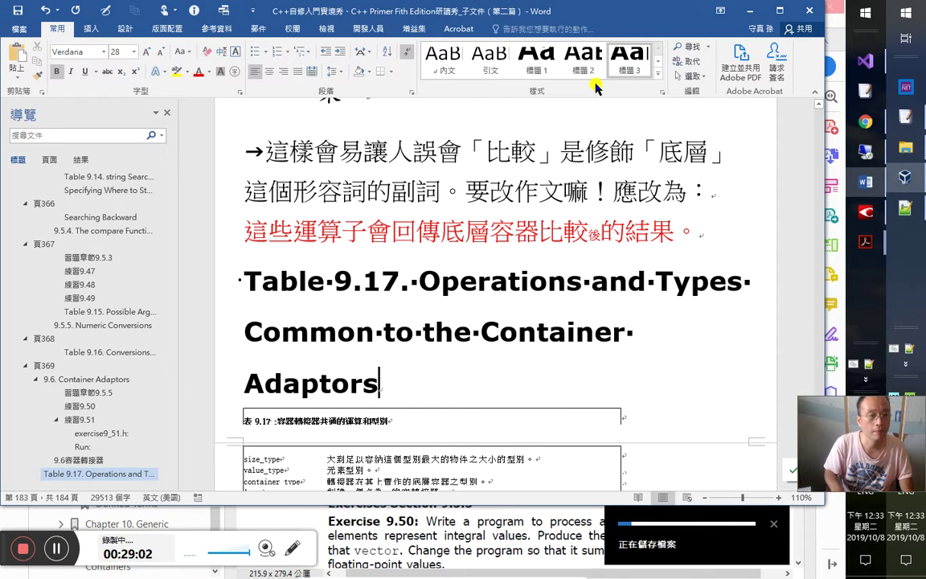
{"action": "key", "text": "alt+shift+Right"}
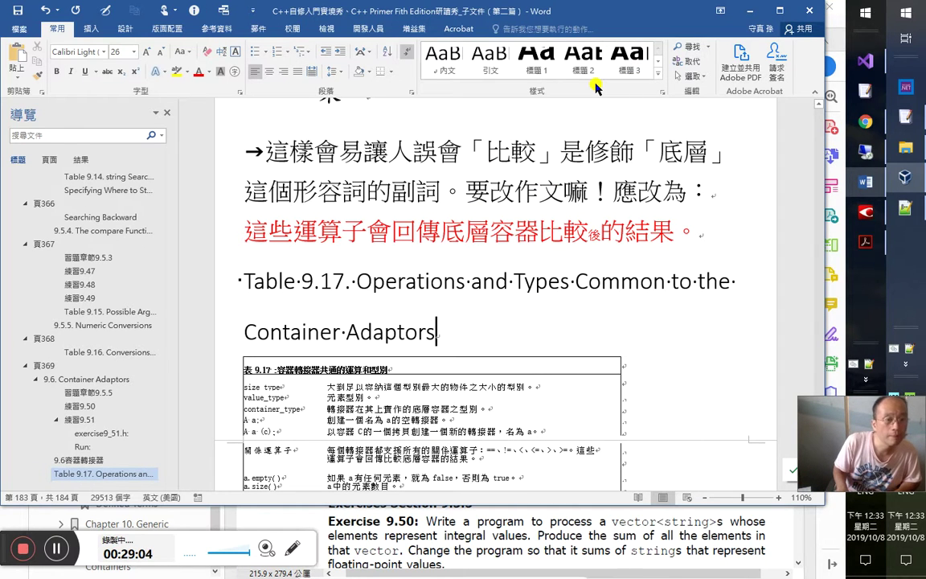
Step: Add an empty line below Table 9.17 and put the cursor back at the end of the table's English heading
{"action": "key", "text": "Down"}
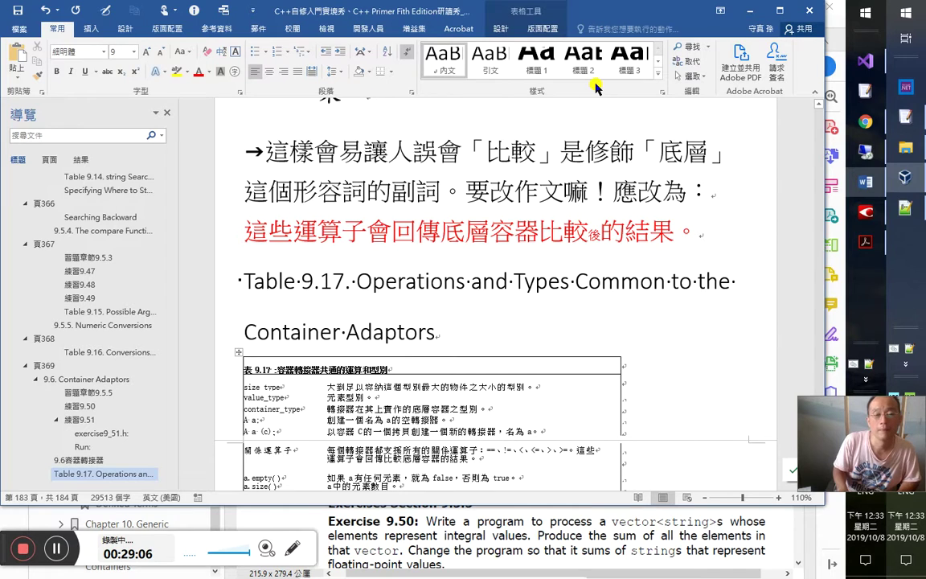
{"action": "scroll", "coordinate": [394, 286], "scroll_direction": "down", "scroll_amount": 3}
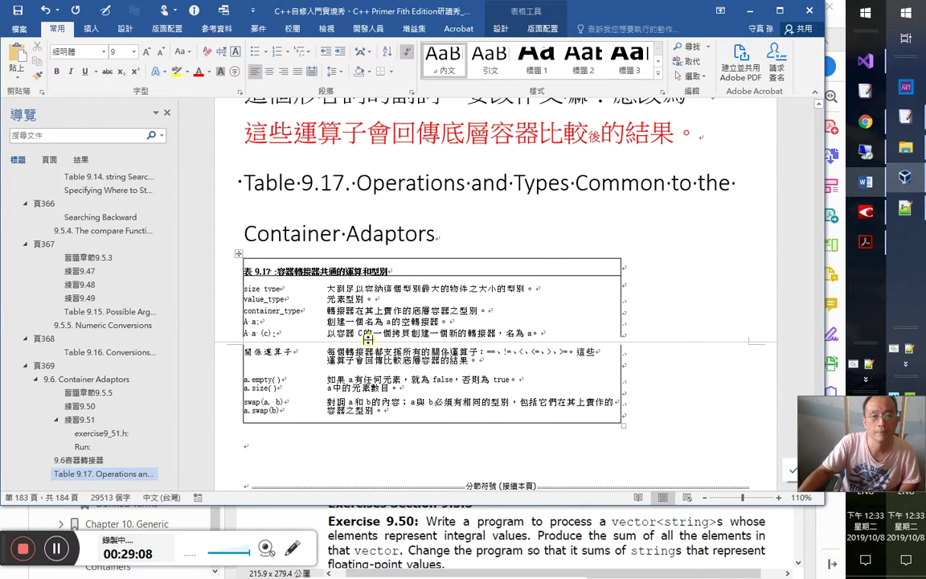
{"action": "left_click", "coordinate": [496, 233]}
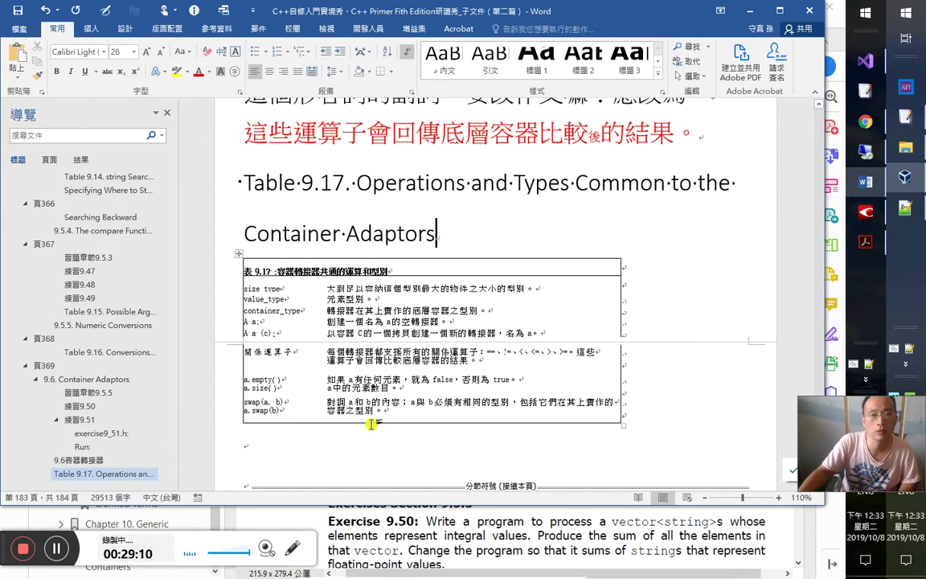
{"action": "key", "text": "Return"}
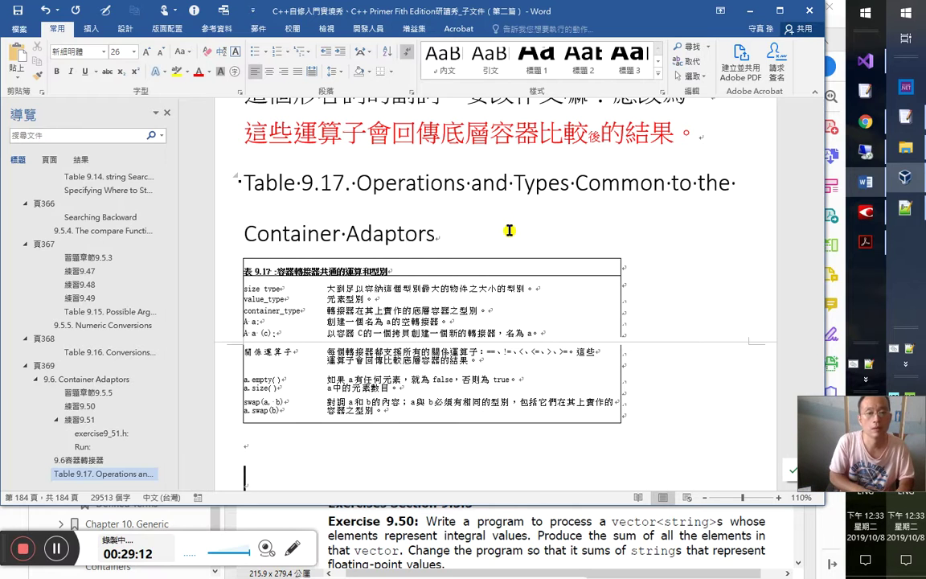
{"action": "key", "text": "Up"}
{"action": "key", "text": "Up"}
{"action": "key", "text": "Up"}
{"action": "key", "text": "Up"}
{"action": "key", "text": "Up"}
{"action": "key", "text": "Up"}
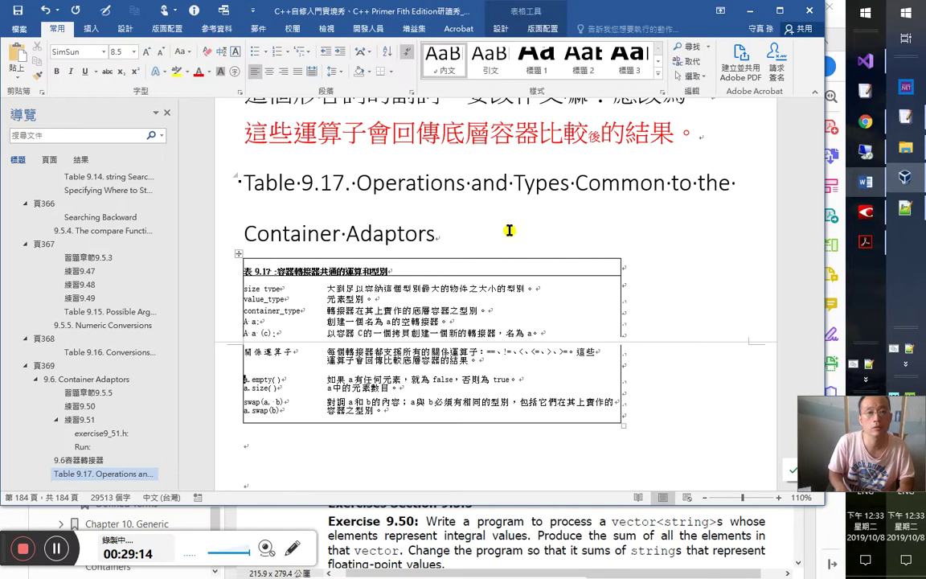
{"action": "left_click", "coordinate": [509, 231]}
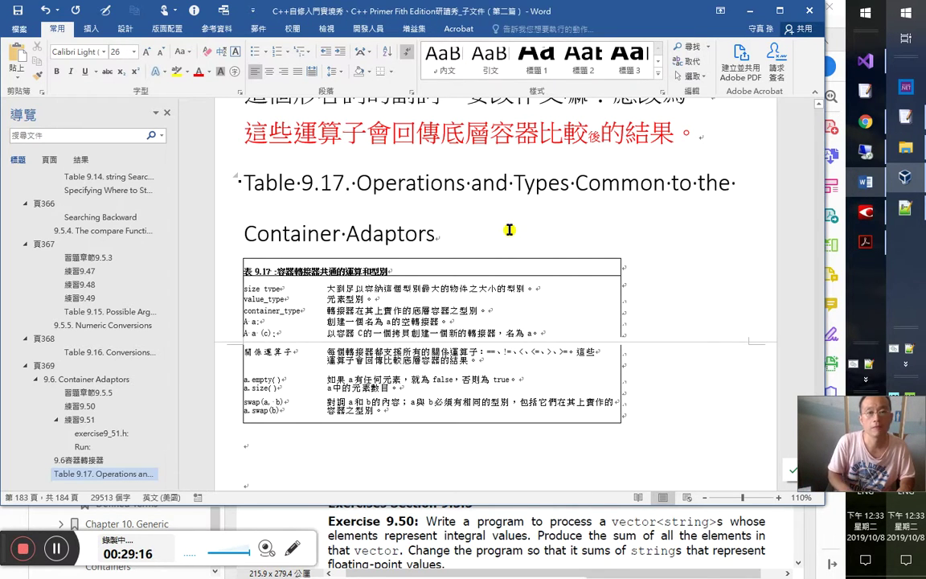
Step: Below the English heading, add the Chinese translation line 通用於所有容器轉接器（container adaptor）的運算和型別成員
{"action": "key", "text": "Return"}
{"action": "key", "text": "alt+shift"}
{"action": "type", "text": "通用"}
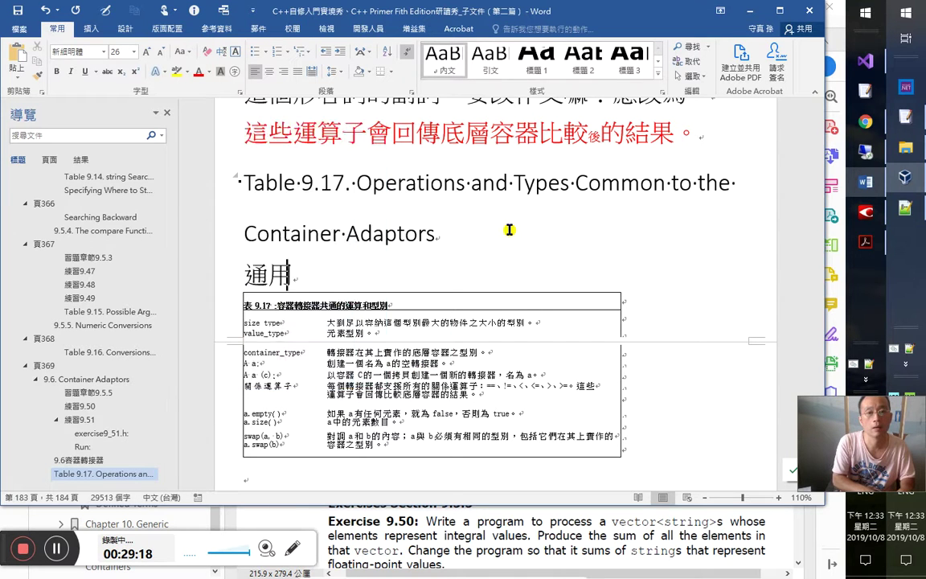
{"action": "type", "text": "於所有"}
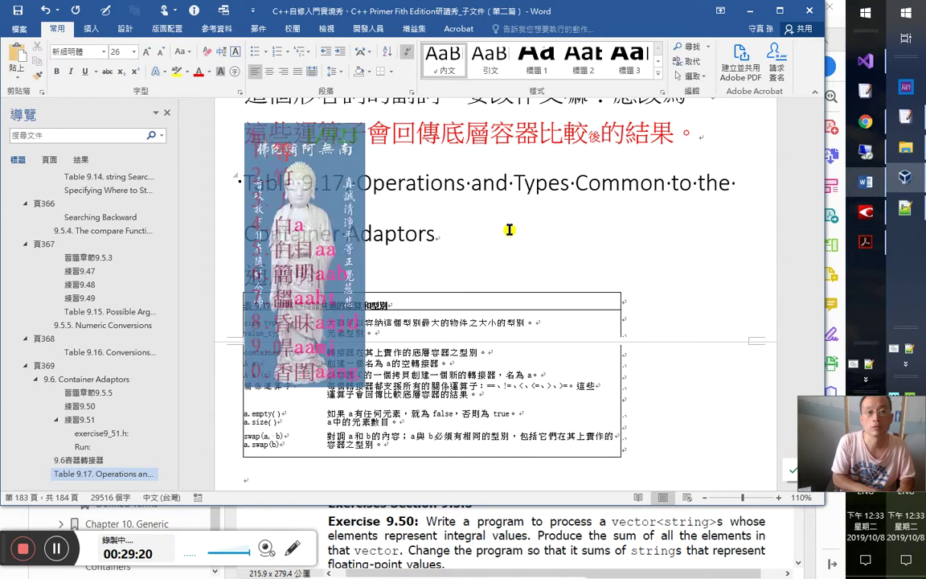
{"action": "type", "text": "r"}
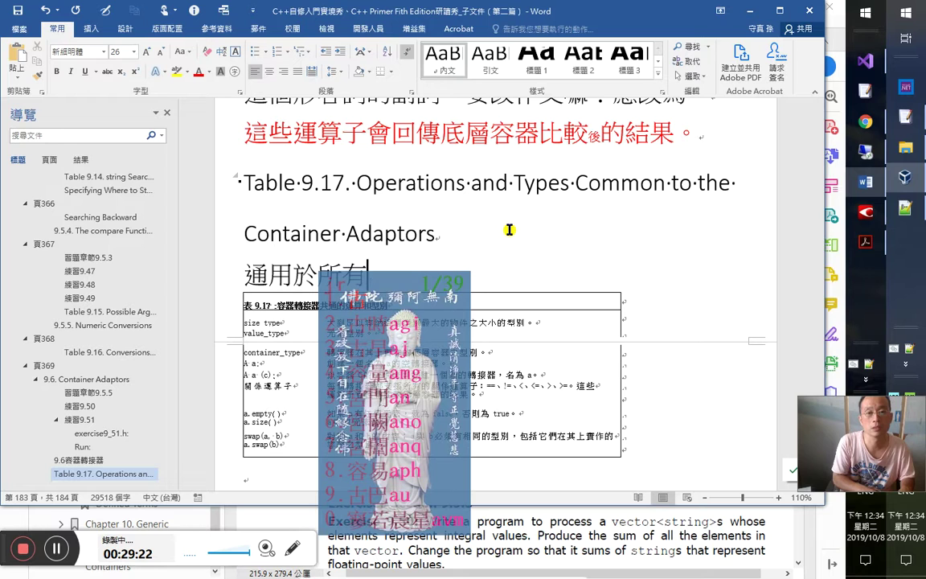
{"action": "key", "text": "Escape"}
{"action": "type", "text": "jrj"}
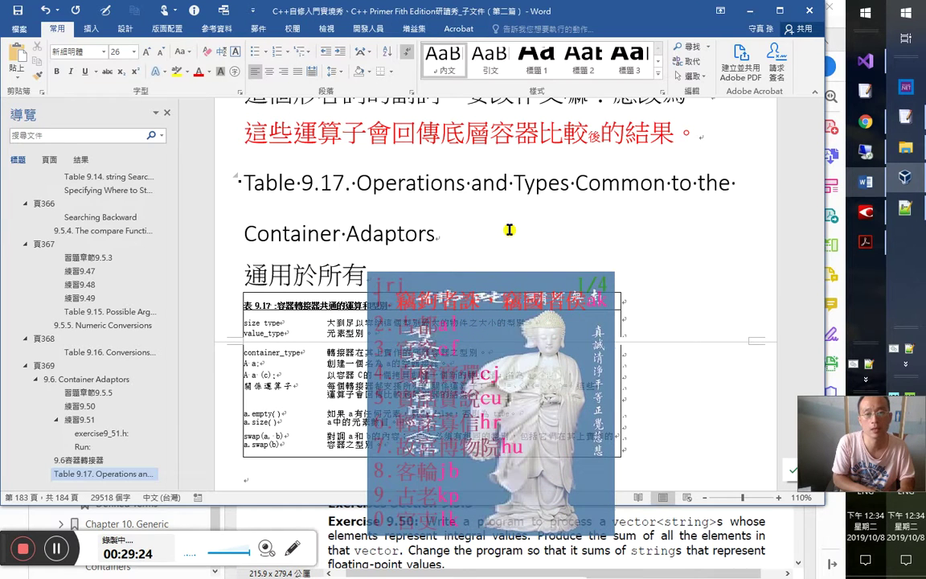
{"action": "type", "text": "v3"}
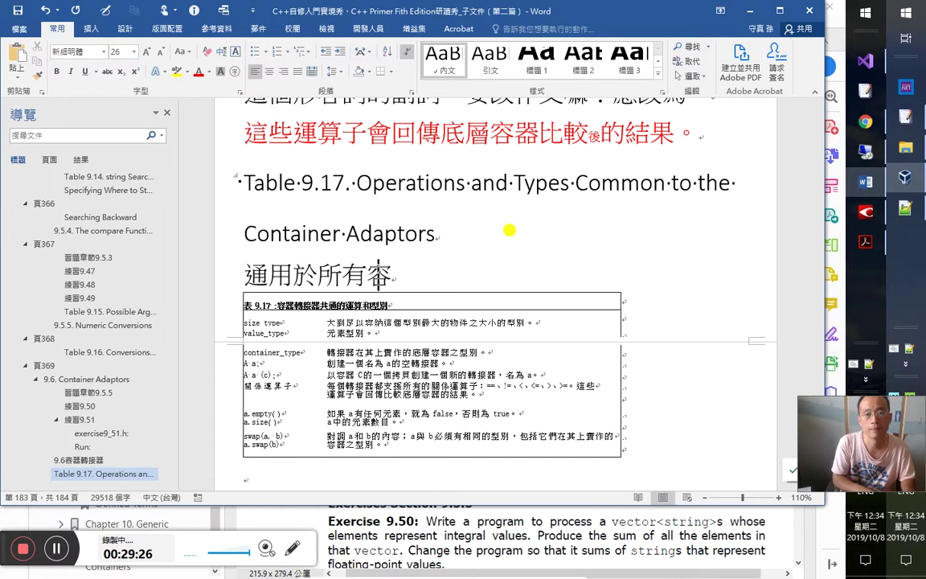
{"action": "type", "text": "的"}
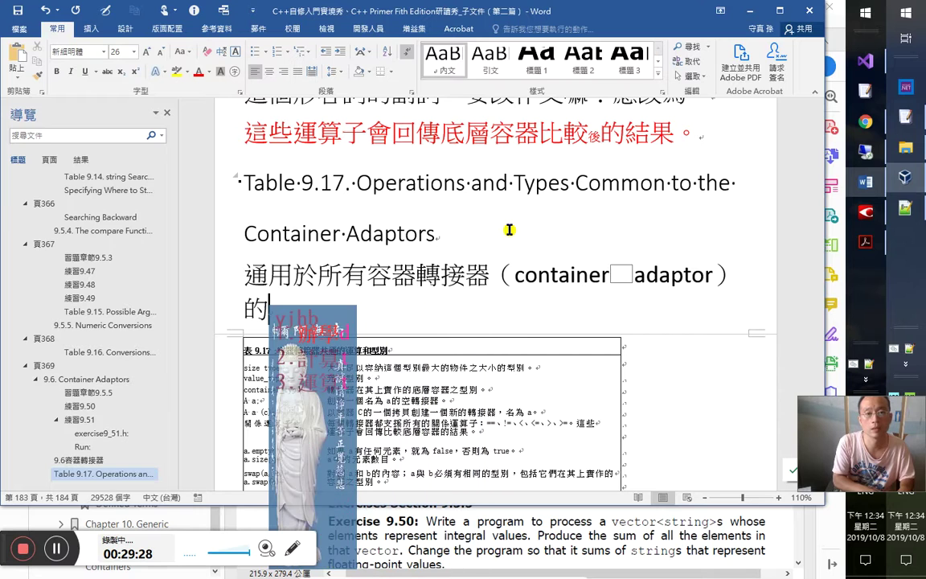
{"action": "type", "text": "運算和"}
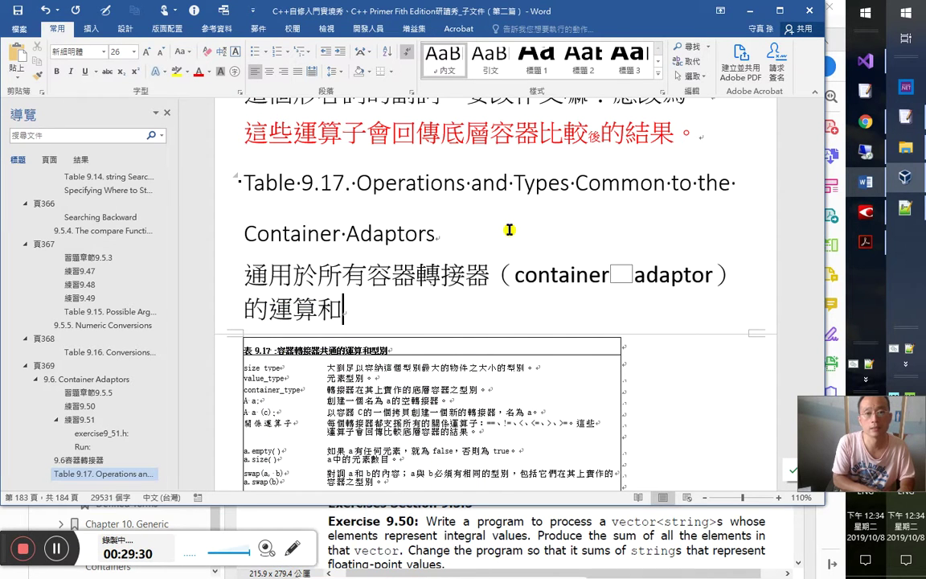
{"action": "type", "text": "n"}
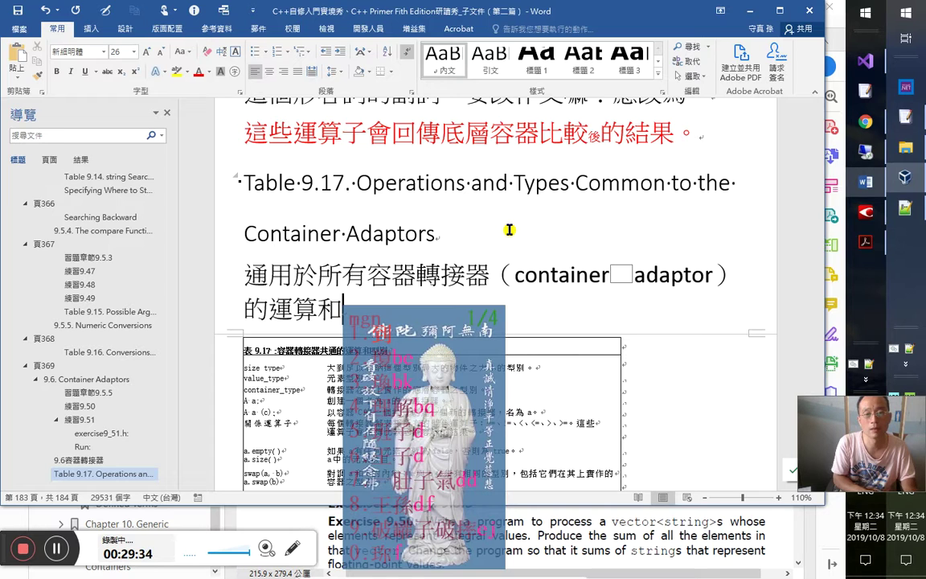
{"action": "type", "text": "型別"}
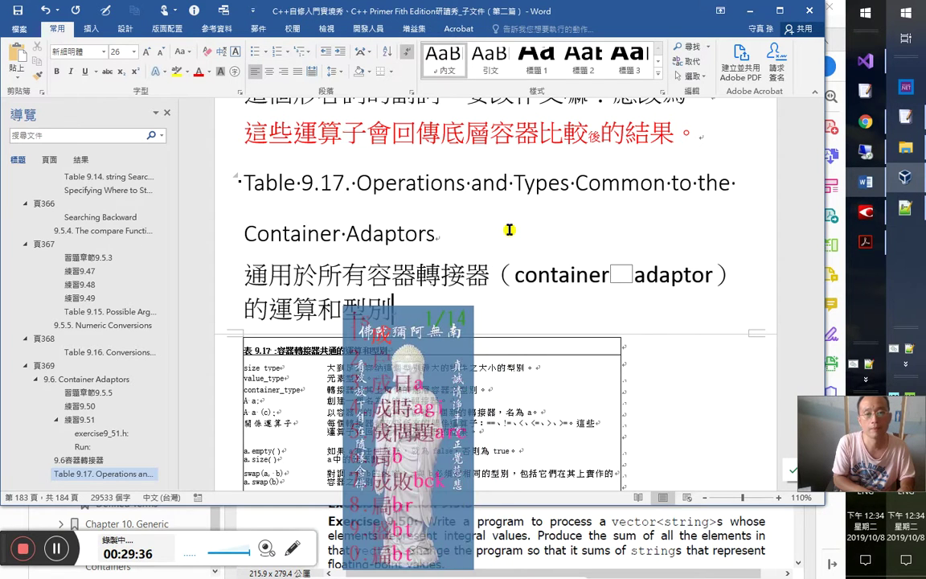
{"action": "type", "text": "成見"}
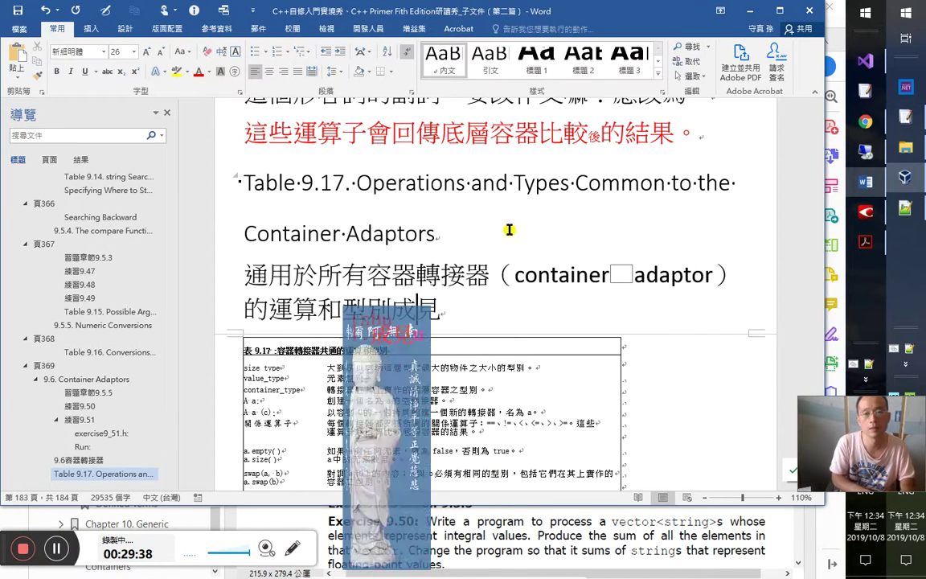
{"action": "key", "text": "BackSpace"}
{"action": "type", "text": "員"}
Step: Format the final word 成員 of the Chinese translation line as subscript
{"action": "key", "text": "shift+Left"}
{"action": "key", "text": "shift+Left"}
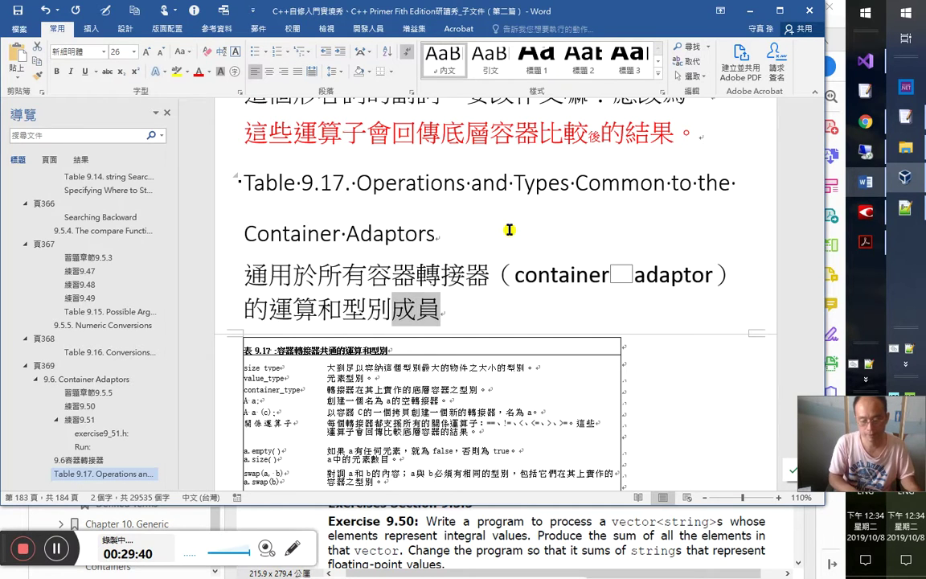
{"action": "key", "text": "ctrl+="}
{"action": "key", "text": "Left"}
{"action": "key", "text": "Left"}
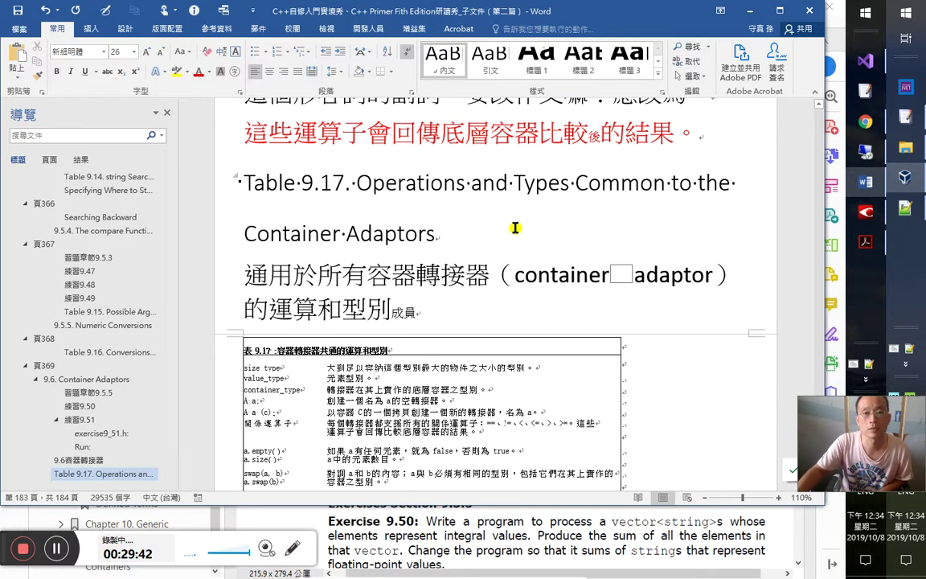
Step: Colour 於 in the Chinese translation and the matching word "to" in the English heading light blue
{"action": "left_click_drag", "start_coordinate": [575, 184], "coordinate": [742, 187]}
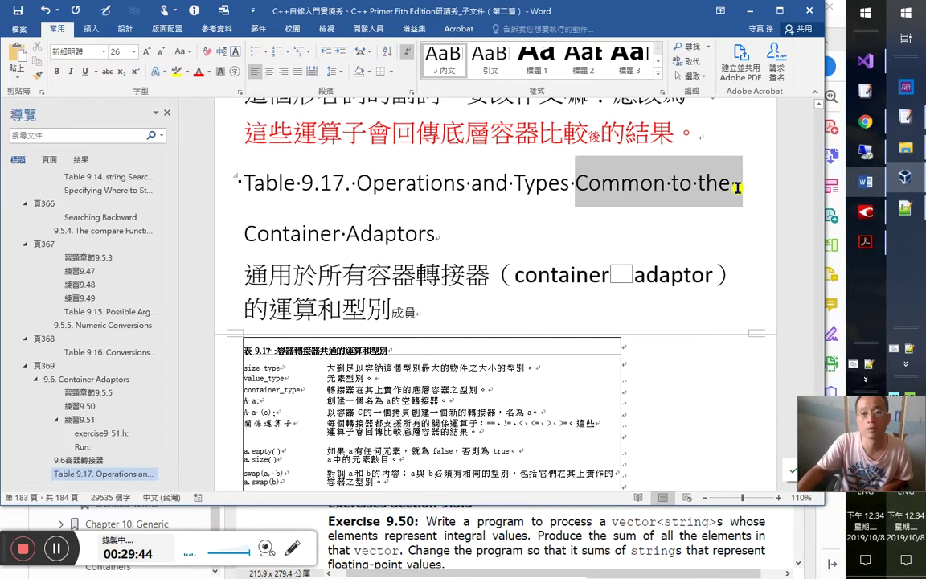
{"action": "left_click_drag", "start_coordinate": [317, 275], "coordinate": [293, 275]}
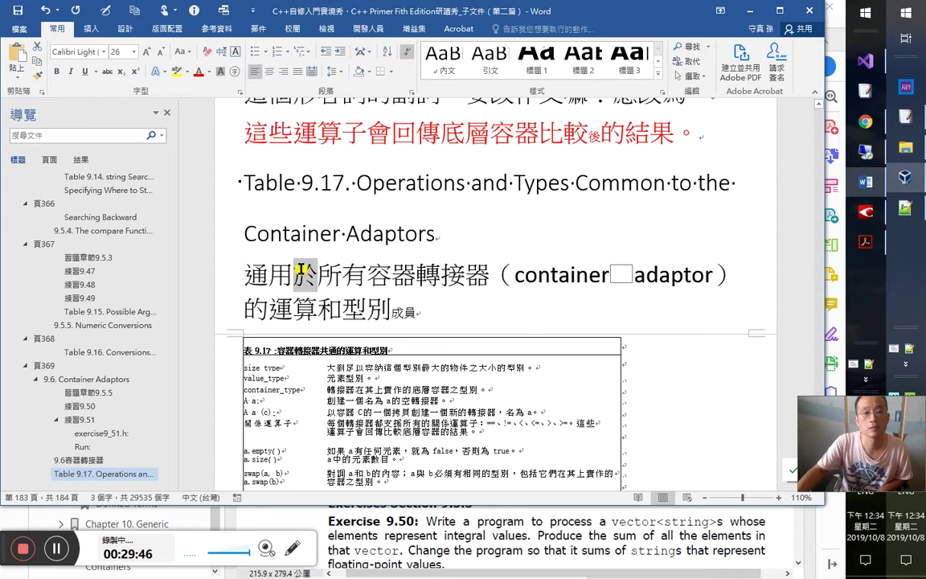
{"action": "left_click", "coordinate": [208, 71]}
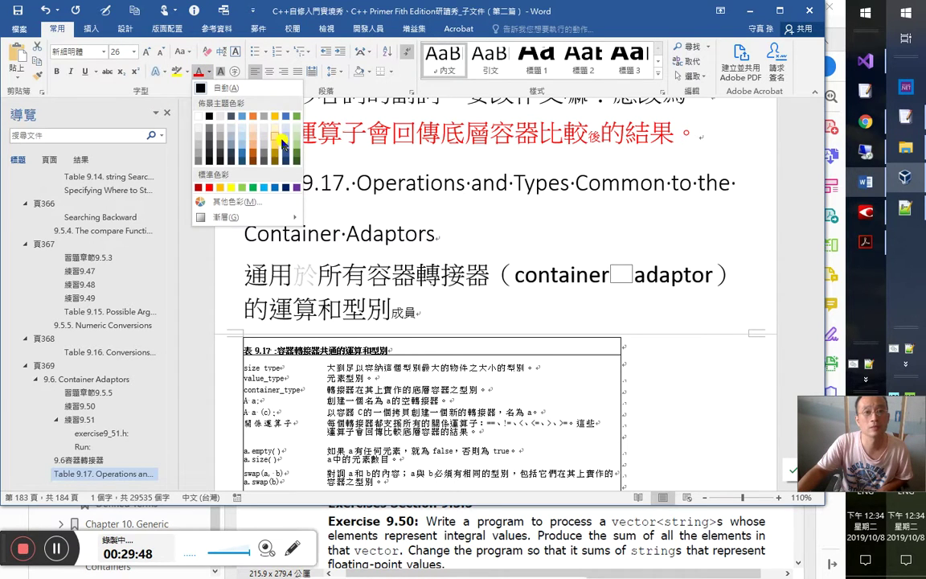
{"action": "left_click", "coordinate": [283, 143]}
{"action": "left_click_drag", "start_coordinate": [681, 182], "coordinate": [698, 186]}
{"action": "key", "text": "F4"}
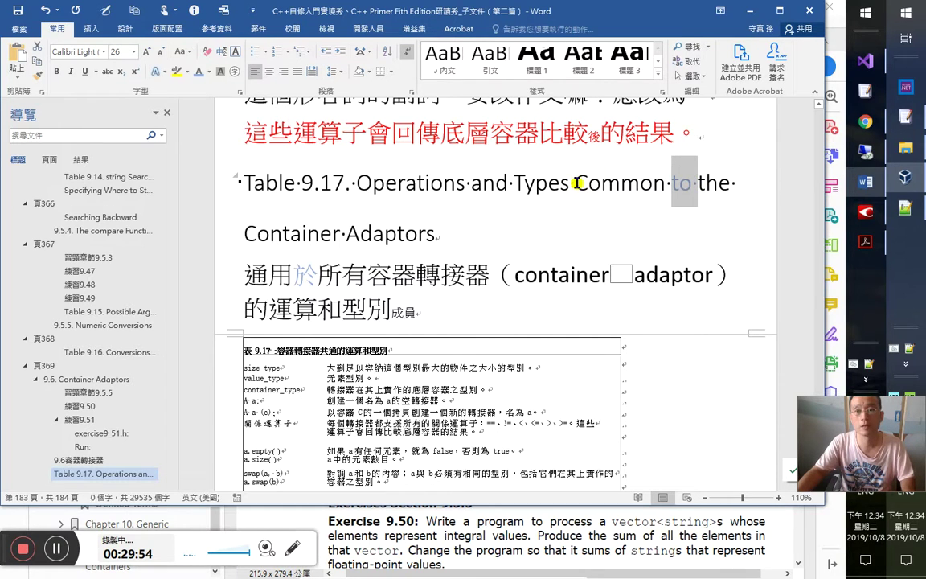
Step: Colour "Common" in the English heading and the matching word 通用 in the Chinese translation dark blue
{"action": "double_click", "coordinate": [663, 188]}
{"action": "left_click", "coordinate": [209, 72]}
{"action": "left_click", "coordinate": [209, 72]}
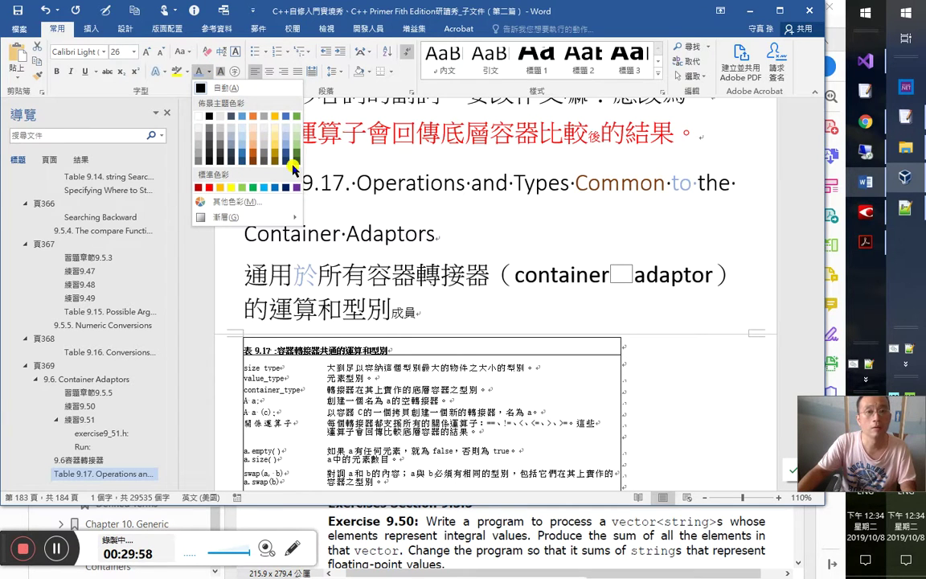
{"action": "left_click", "coordinate": [287, 161]}
{"action": "left_click_drag", "start_coordinate": [244, 274], "coordinate": [321, 283]}
{"action": "left_click", "coordinate": [334, 288]}
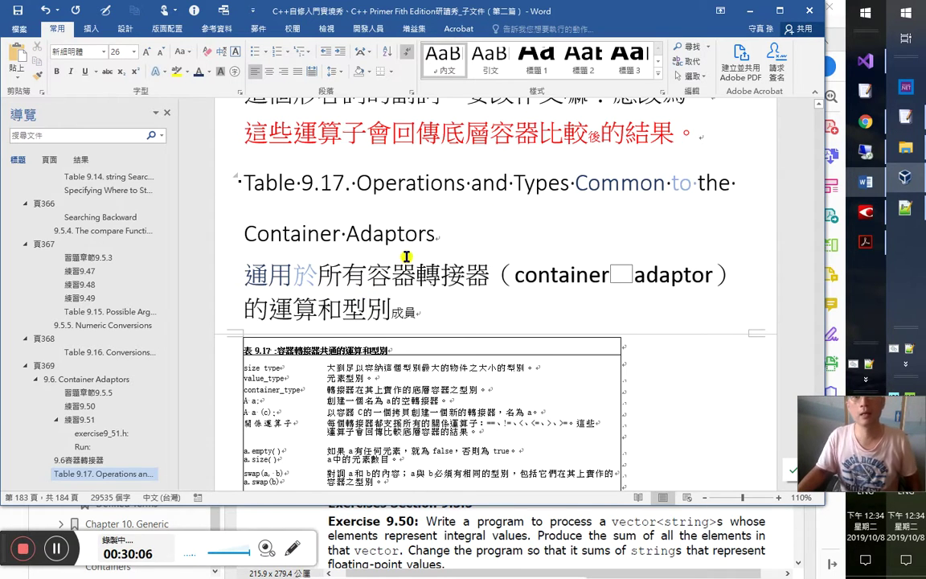
Step: Compare the wording 於 and 所有 in the Chinese translation with "Container Adaptors" in the English heading
{"action": "double_click", "coordinate": [302, 275]}
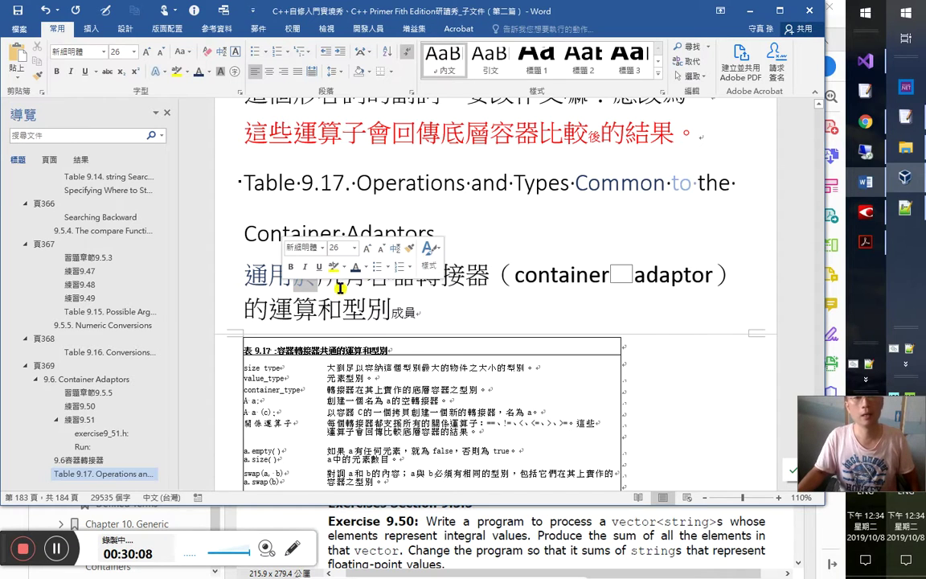
{"action": "left_click", "coordinate": [367, 277]}
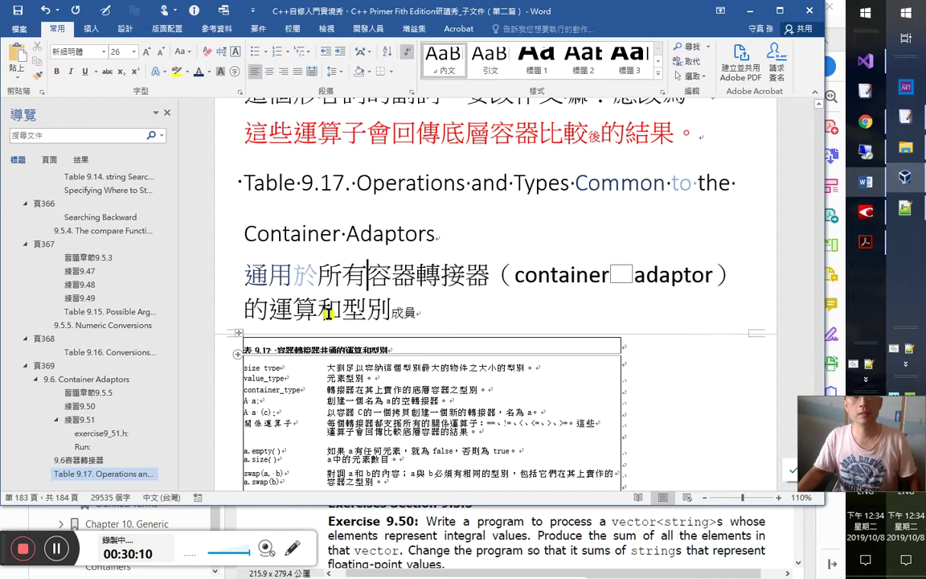
{"action": "left_click_drag", "start_coordinate": [315, 272], "coordinate": [367, 275]}
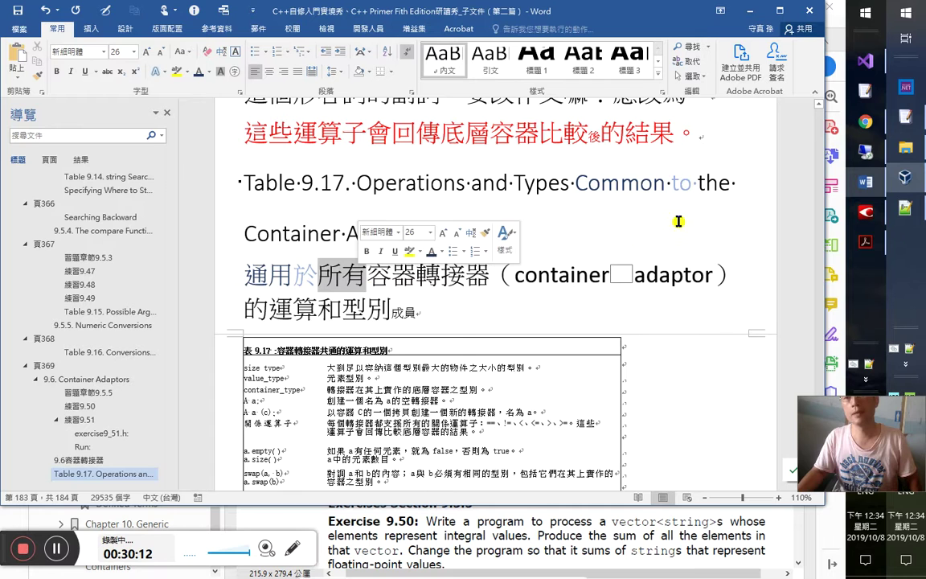
{"action": "left_click", "coordinate": [361, 233]}
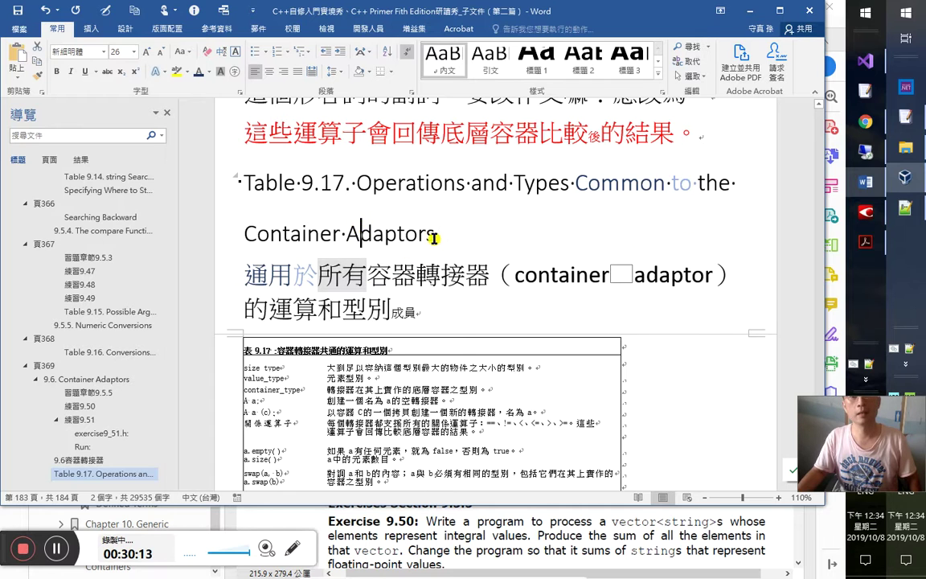
{"action": "left_click", "coordinate": [240, 233]}
{"action": "scroll", "coordinate": [441, 322], "scroll_direction": "up", "scroll_amount": 8}
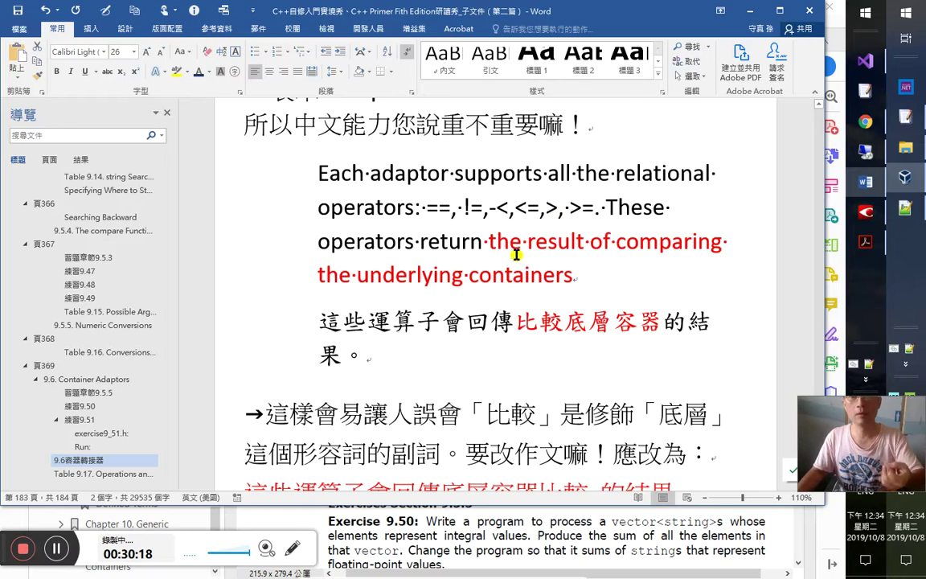
{"action": "scroll", "coordinate": [557, 242], "scroll_direction": "down", "scroll_amount": 5}
Step: Switch to the C++ Primer Google Play book in Chrome to check the text introducing Table 9.17, and return to the Word notes
{"action": "key", "text": "alt+Tab"}
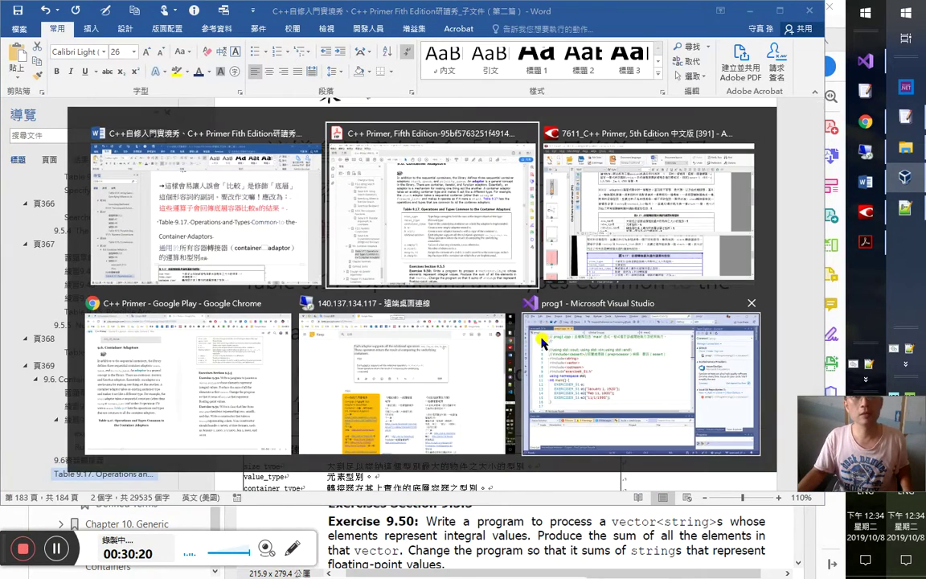
{"action": "left_click", "coordinate": [174, 370]}
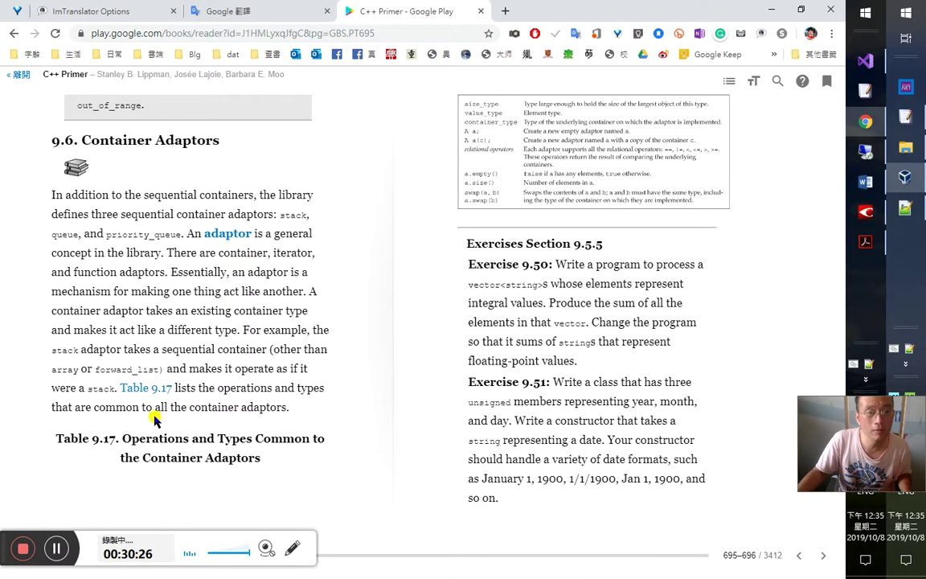
{"action": "key", "text": "alt+Tab"}
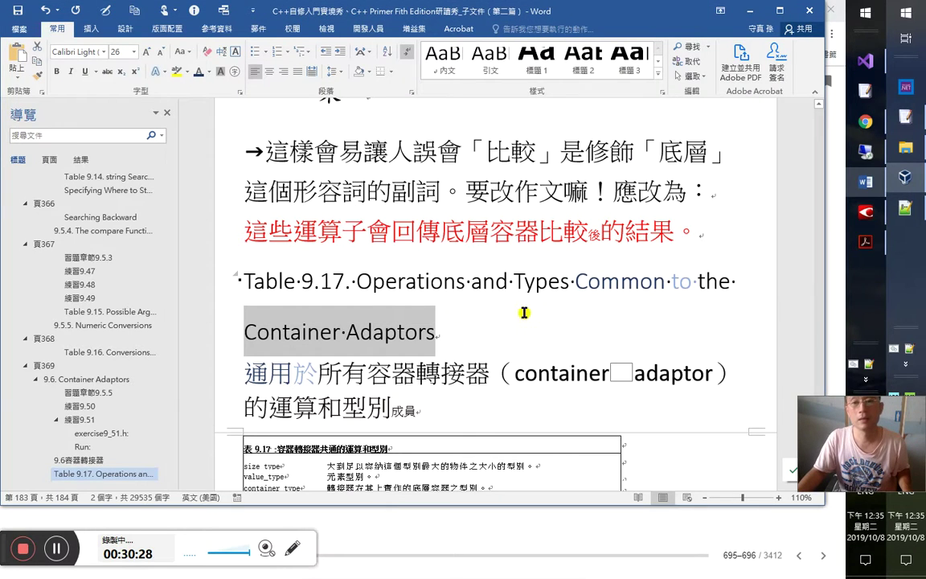
{"action": "left_click", "coordinate": [337, 332]}
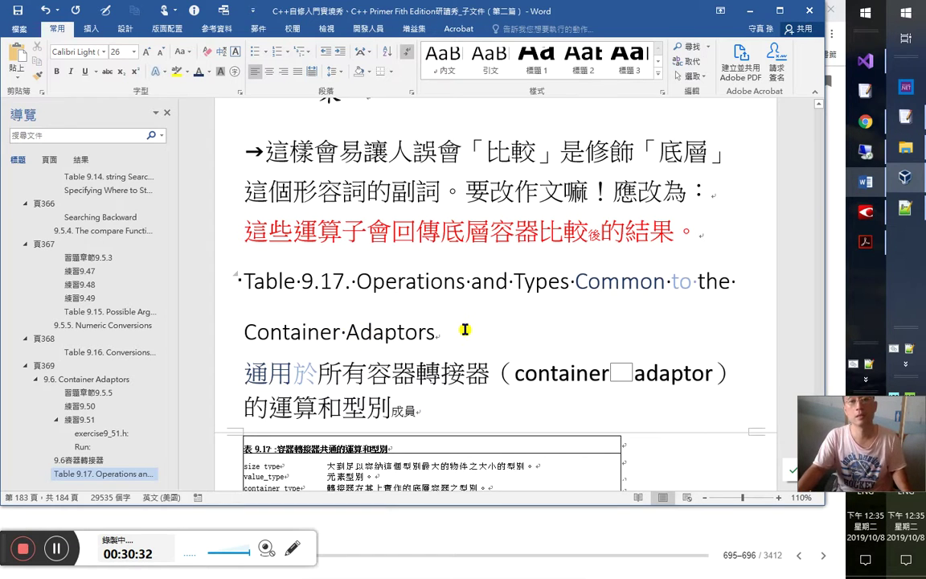
Step: Replace the box character between "container" and "adaptor" in the Chinese translation line with a normal space
{"action": "left_click_drag", "start_coordinate": [366, 372], "coordinate": [513, 349]}
{"action": "left_click_drag", "start_coordinate": [610, 372], "coordinate": [634, 378]}
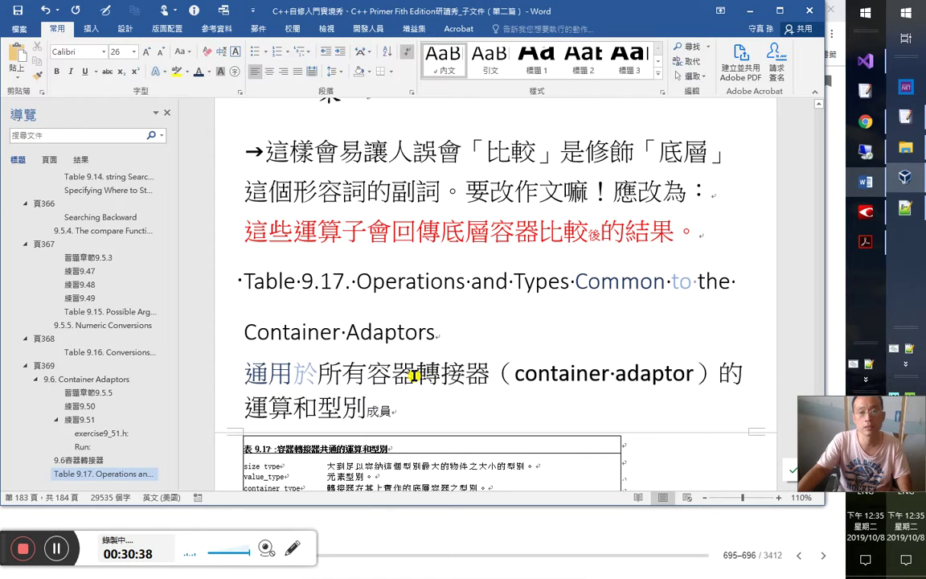
{"action": "left_click", "coordinate": [718, 373]}
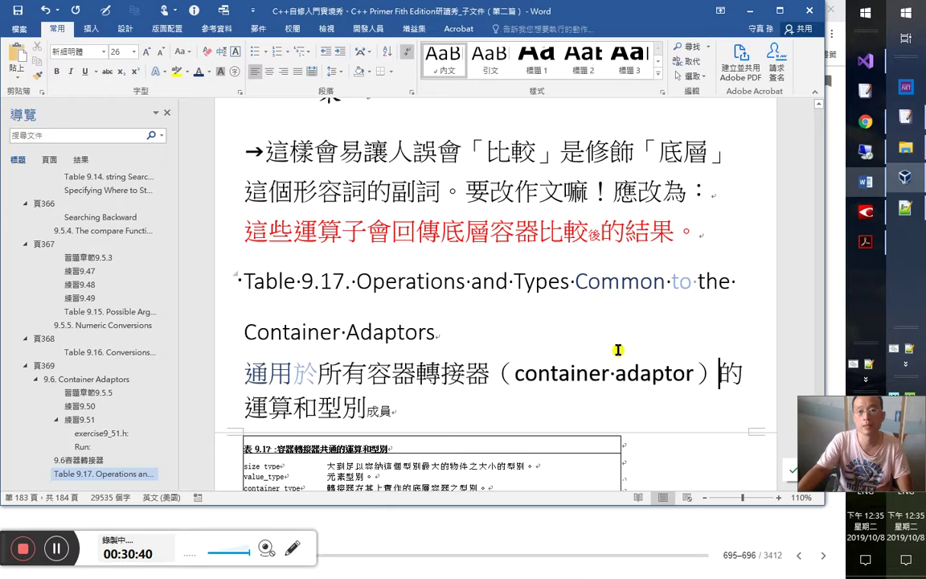
Step: Insert 操作 as subscript text right after 運算 in the Chinese translation of the Table 9.17 heading
{"action": "left_click_drag", "start_coordinate": [720, 374], "coordinate": [748, 375]}
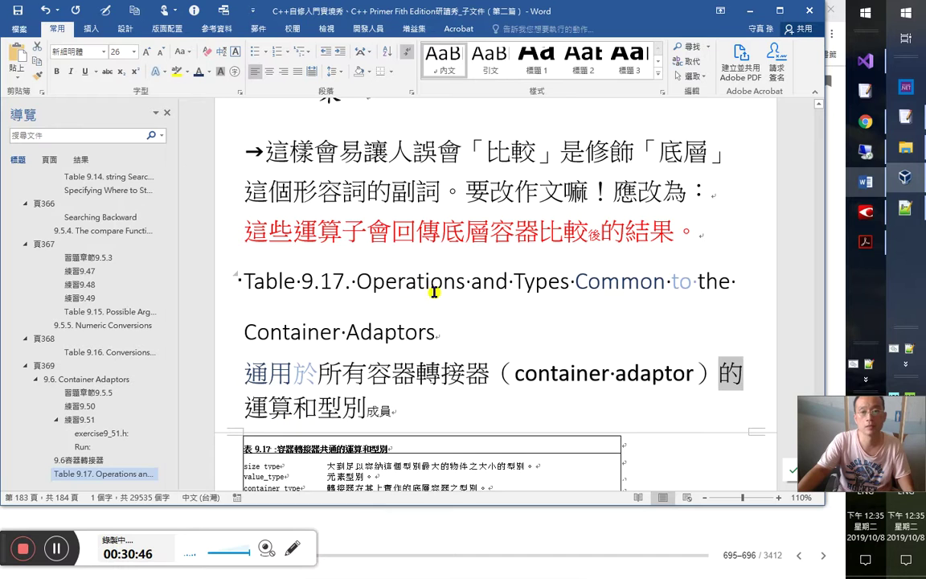
{"action": "left_click", "coordinate": [294, 409]}
{"action": "type", "text": "a操作"}
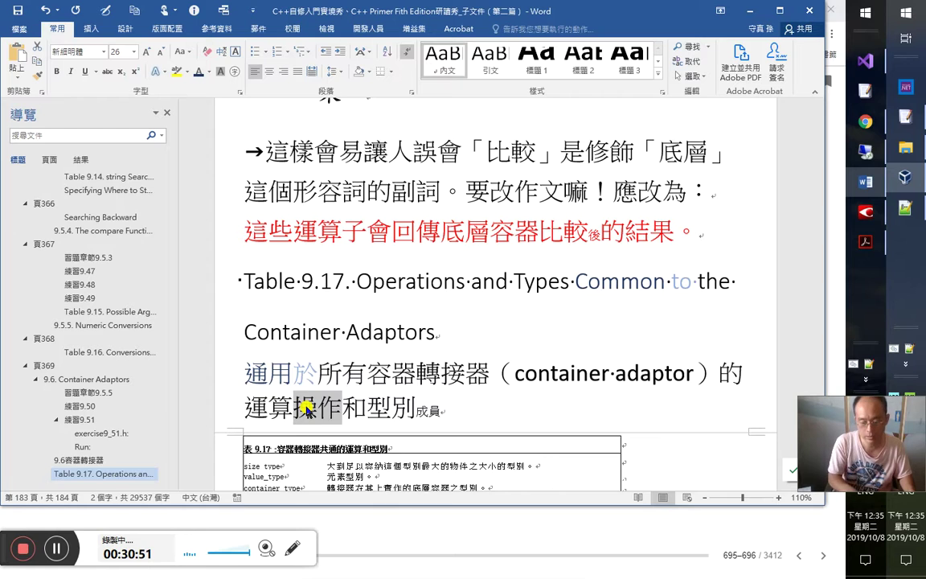
{"action": "key", "text": "ctrl+equal"}
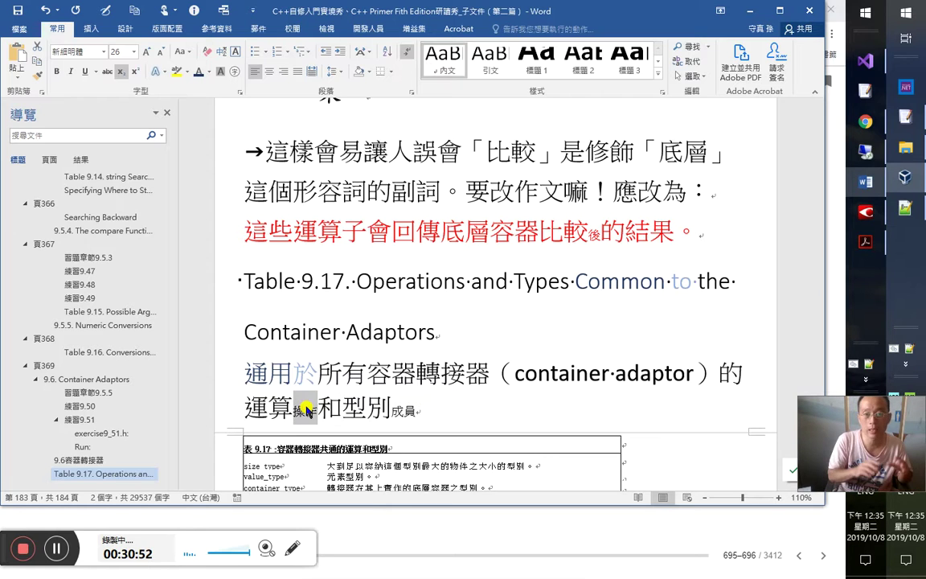
{"action": "key", "text": "Left"}
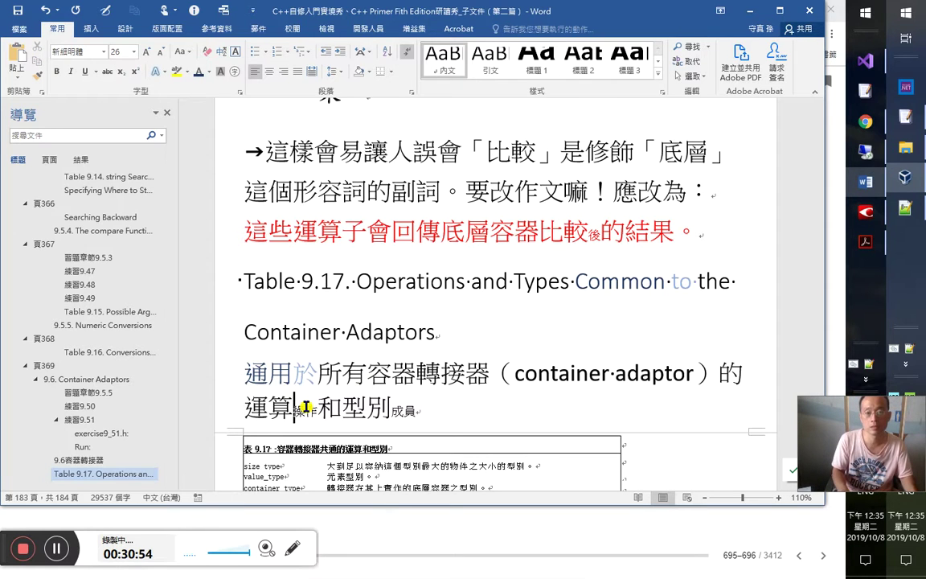
Step: Compare the Chinese wording 的運算操作 with "Operations" in the English heading, and save the document
{"action": "key", "text": "shift+Left"}
{"action": "key", "text": "shift+Left"}
{"action": "key", "text": "shift+Left"}
{"action": "key", "text": "shift+Left"}
{"action": "key", "text": "shift+Left"}
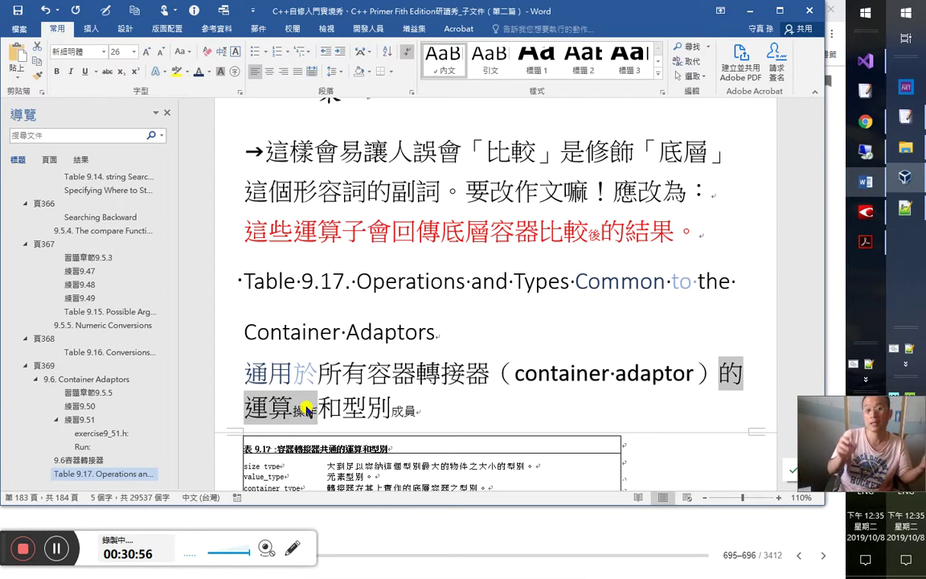
{"action": "left_click", "coordinate": [385, 286]}
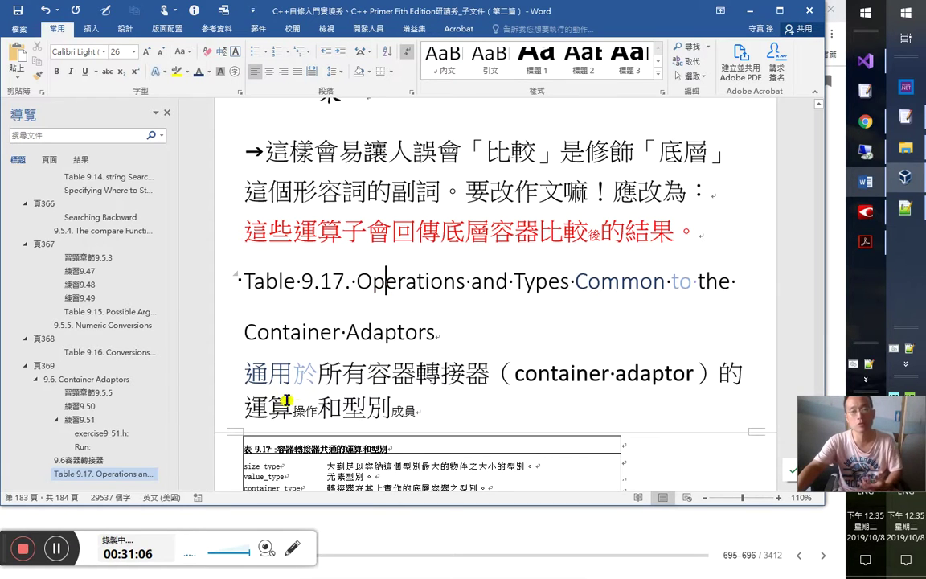
{"action": "left_click_drag", "start_coordinate": [246, 408], "coordinate": [294, 416]}
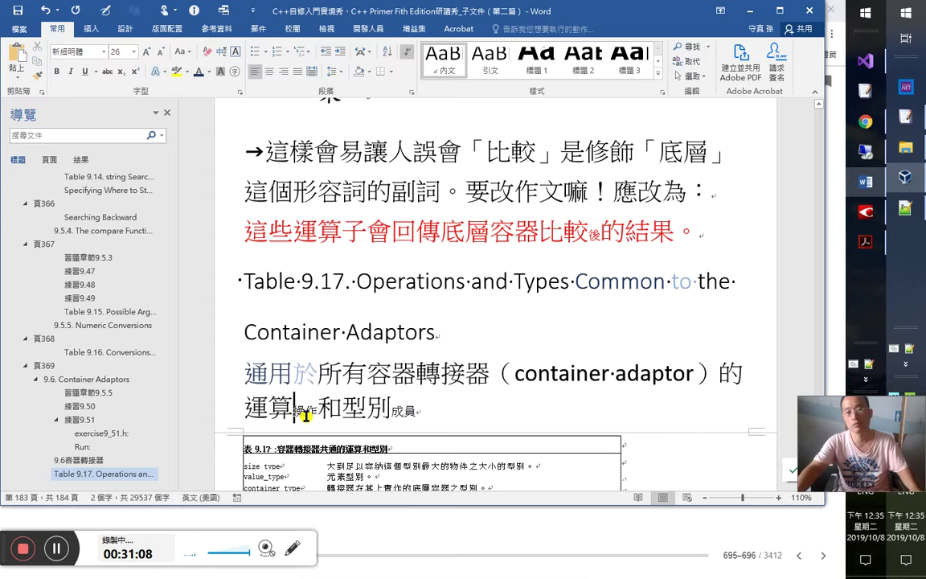
{"action": "double_click", "coordinate": [389, 288]}
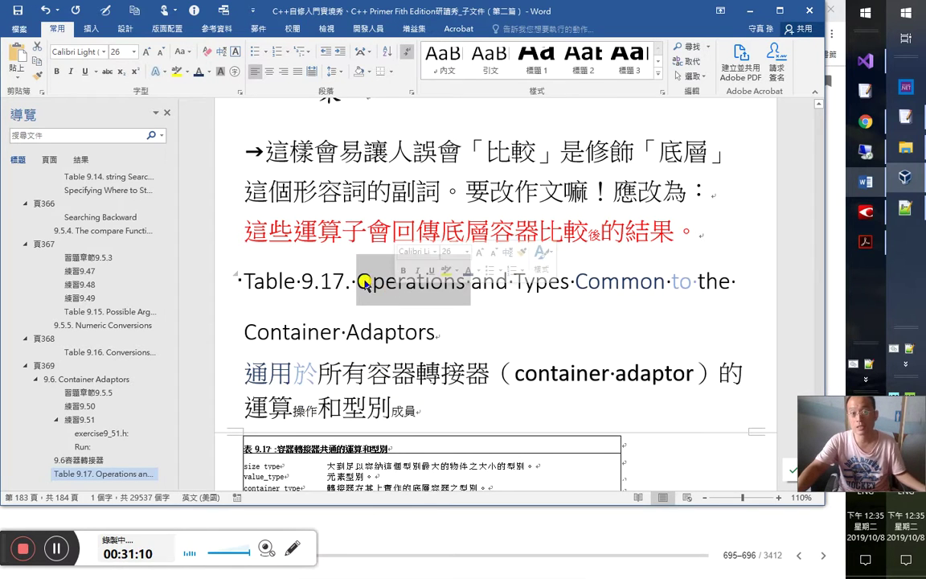
{"action": "double_click", "coordinate": [289, 411]}
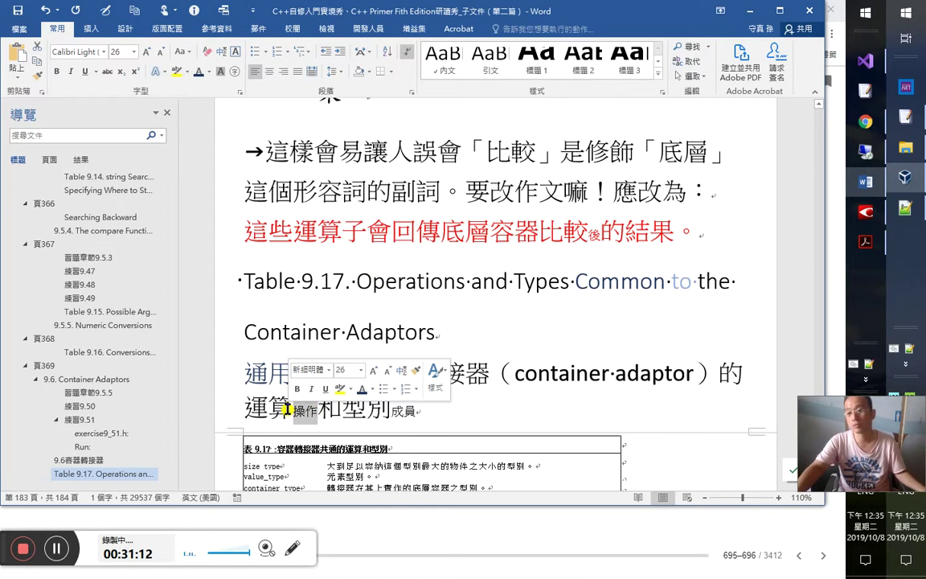
{"action": "left_click", "coordinate": [433, 283]}
{"action": "left_click", "coordinate": [438, 411]}
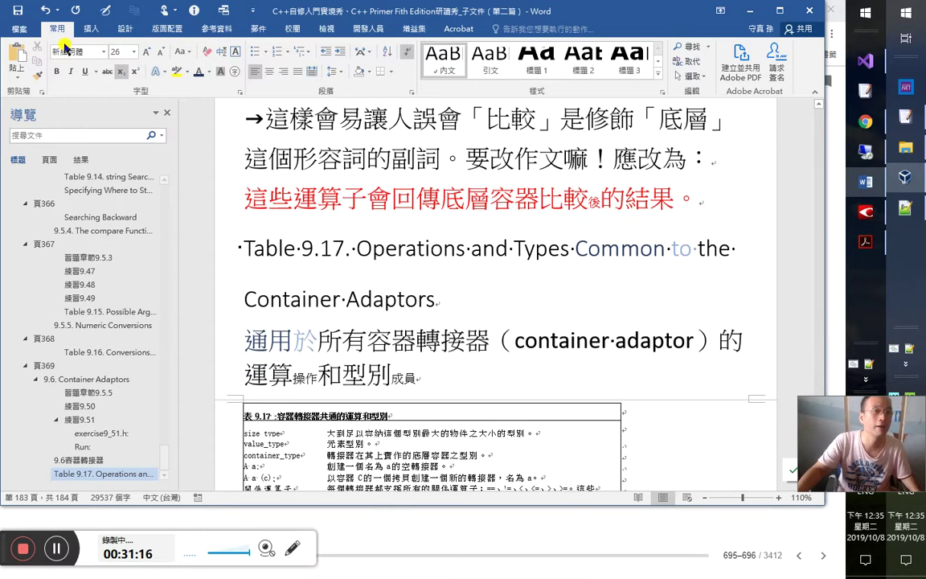
{"action": "left_click", "coordinate": [18, 10]}
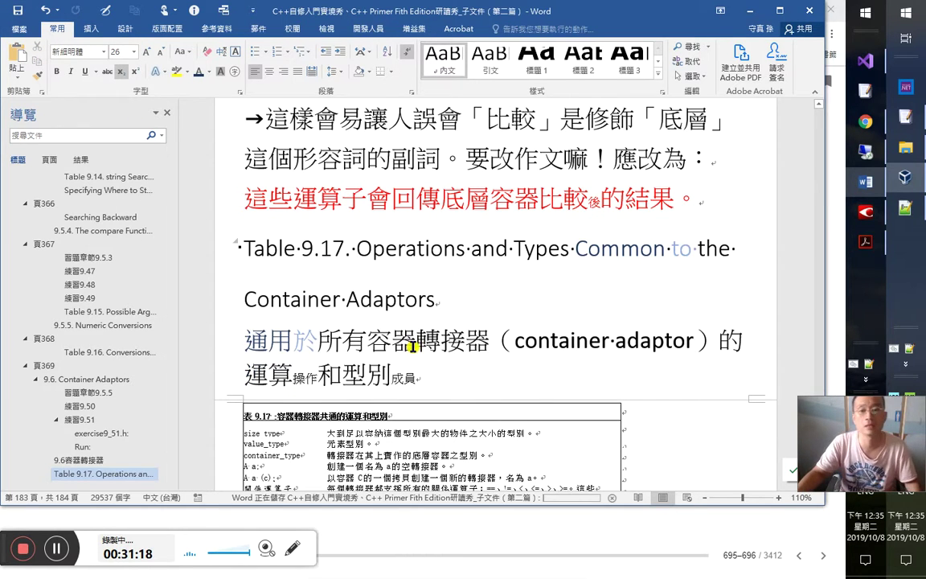
Step: Merge the two description cells of the 關係運算子 entry in Table 9.17 into one cell
{"action": "scroll", "coordinate": [459, 341], "scroll_direction": "down", "scroll_amount": 3}
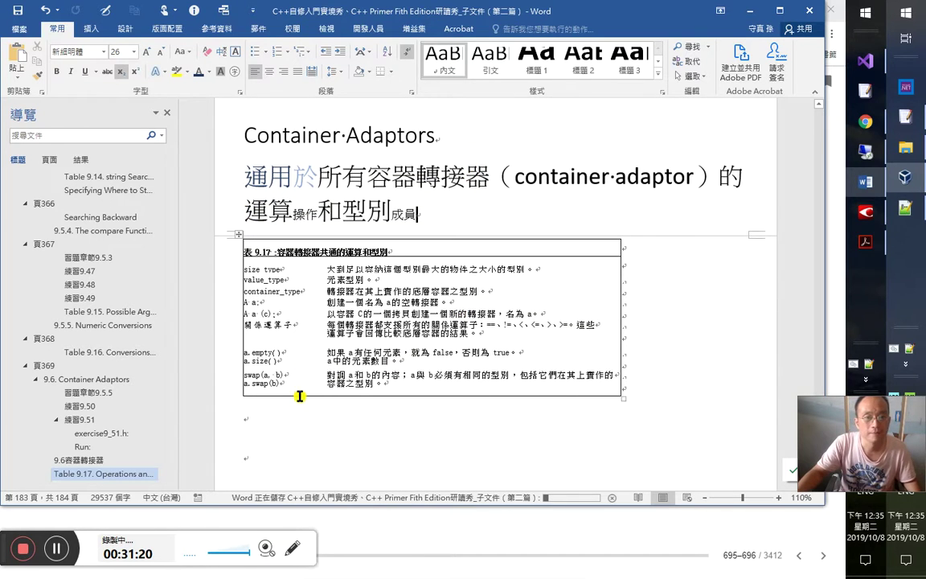
{"action": "left_click", "coordinate": [297, 324]}
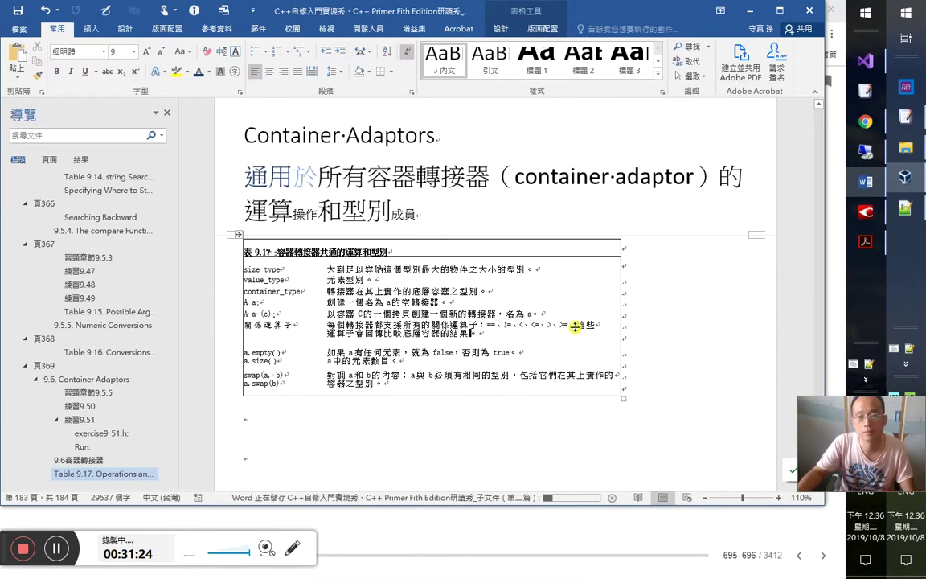
{"action": "triple_click", "coordinate": [583, 326]}
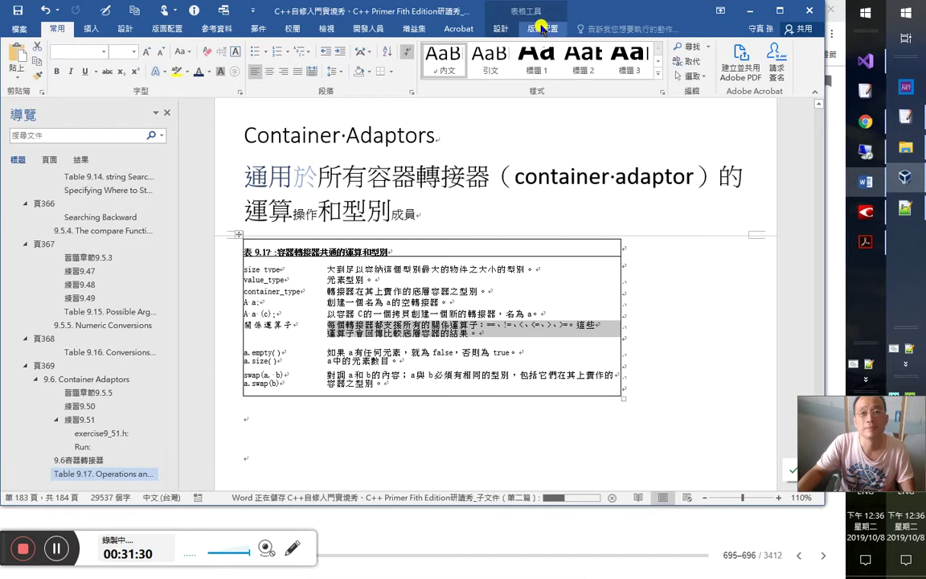
{"action": "left_click", "coordinate": [542, 30]}
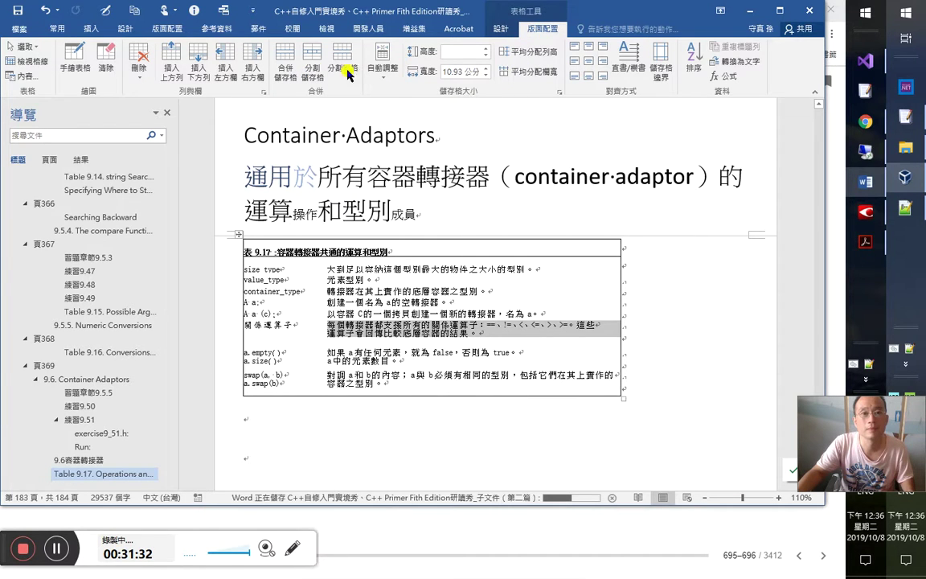
{"action": "left_click", "coordinate": [285, 63]}
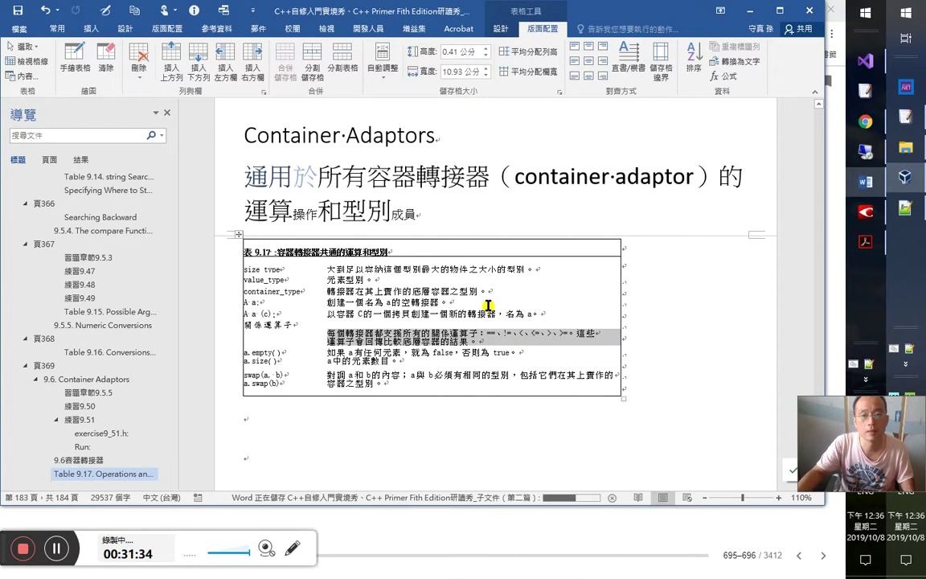
{"action": "key", "text": "Up"}
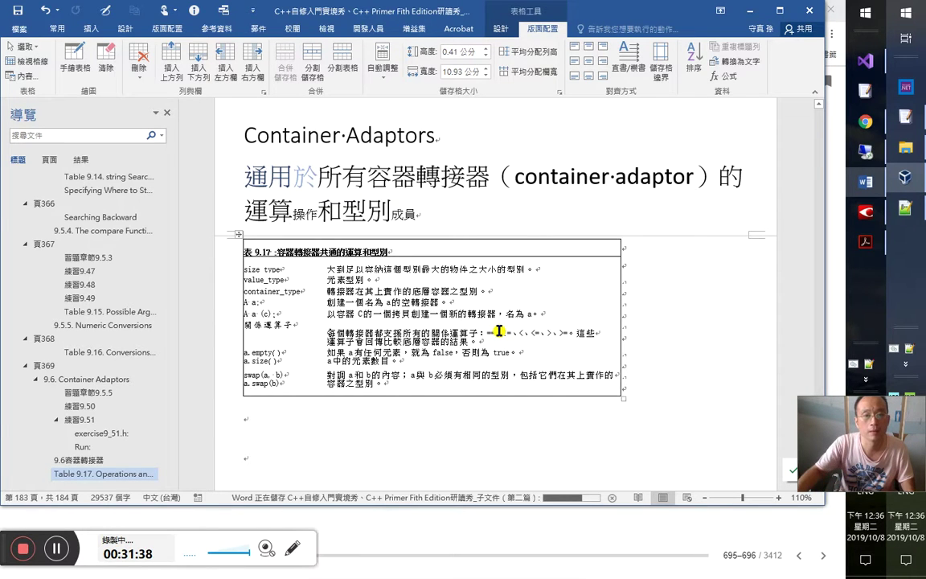
Step: Merge the 關係運算子 cell with the empty cell below it in the table's first column
{"action": "left_click", "coordinate": [293, 326]}
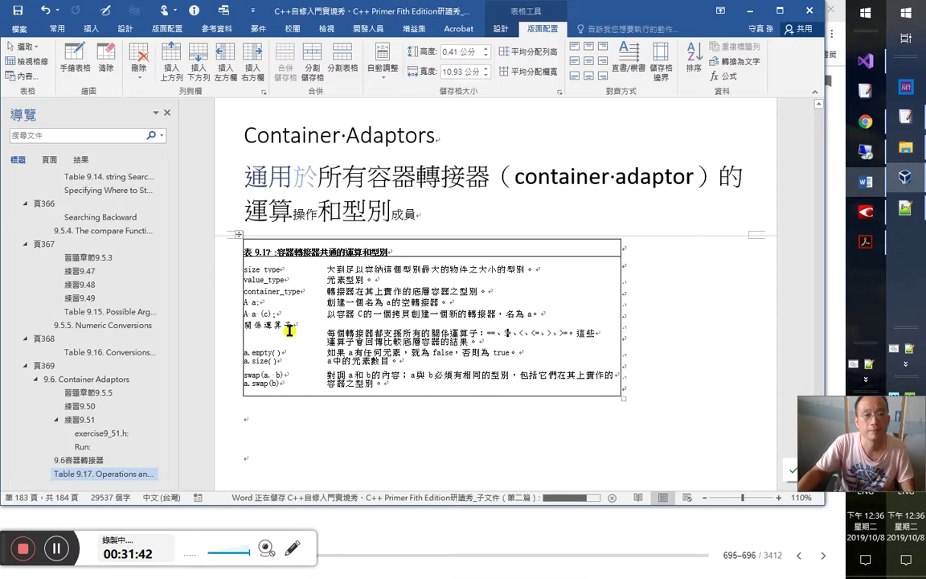
{"action": "left_click", "coordinate": [295, 302]}
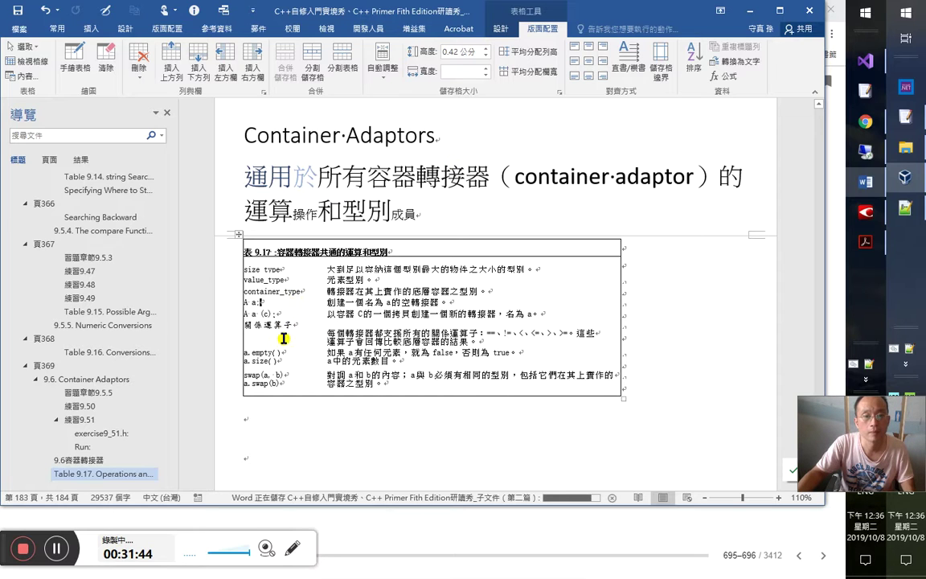
{"action": "triple_click", "coordinate": [344, 343]}
{"action": "left_click_drag", "start_coordinate": [270, 327], "coordinate": [274, 339]}
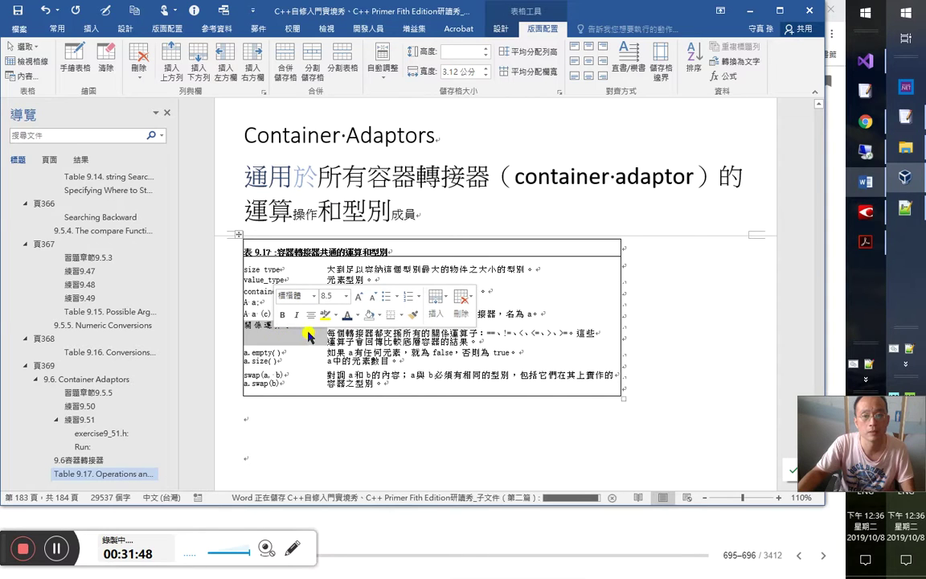
{"action": "left_click", "coordinate": [286, 65]}
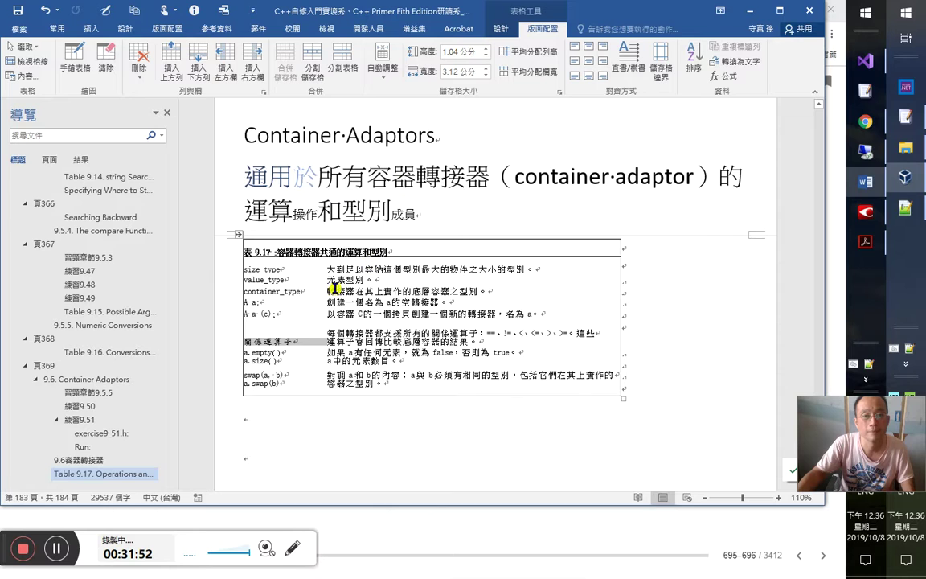
{"action": "left_click", "coordinate": [301, 325]}
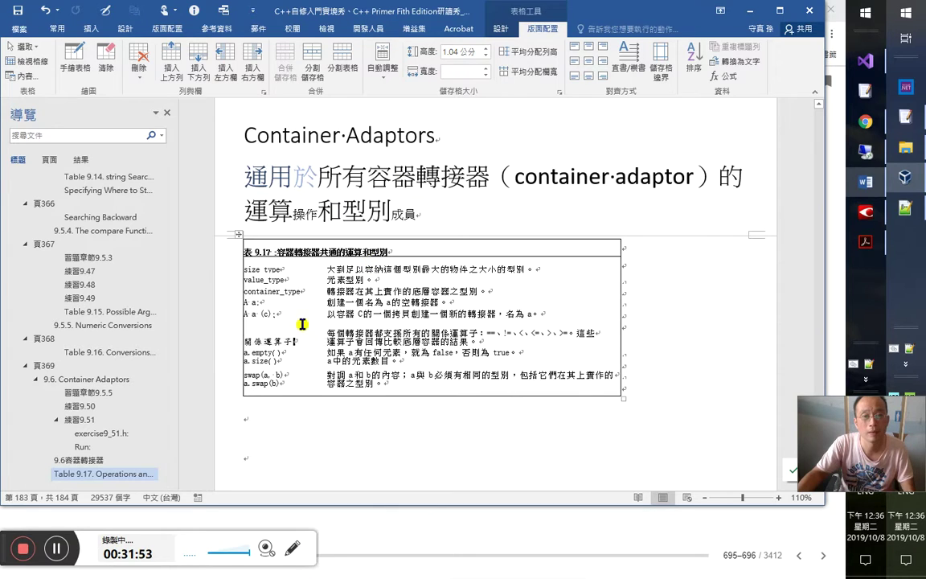
Step: Align both cells of the 關係運算子 row vertically centred and to the left
{"action": "left_click", "coordinate": [400, 337], "text": "shift"}
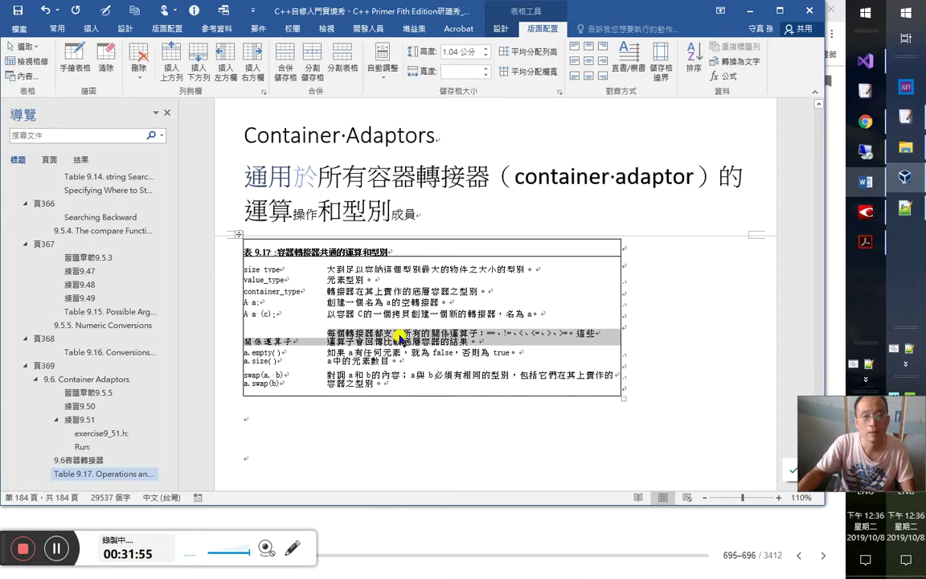
{"action": "left_click", "coordinate": [590, 60]}
{"action": "left_click", "coordinate": [523, 343]}
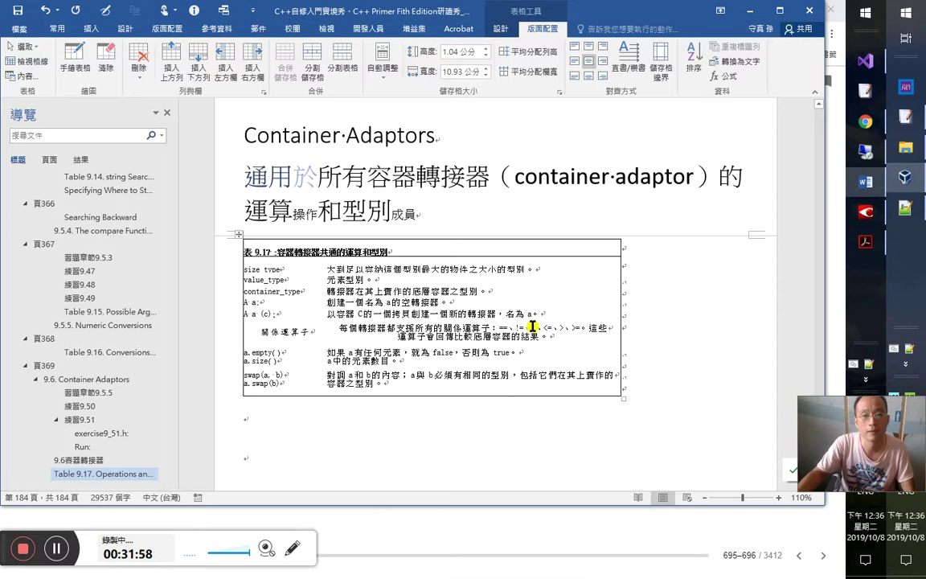
{"action": "left_click", "coordinate": [575, 60]}
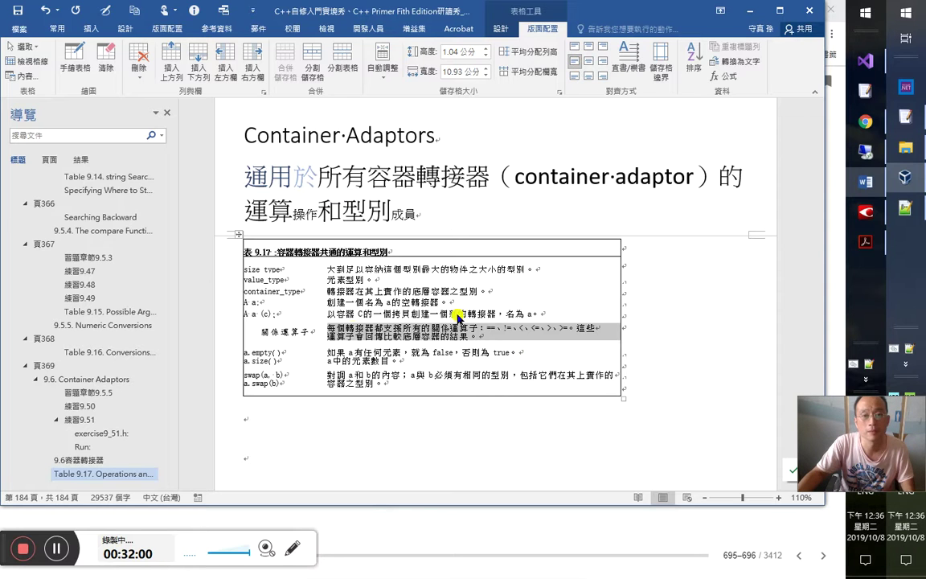
{"action": "left_click", "coordinate": [305, 327]}
{"action": "left_click", "coordinate": [576, 61]}
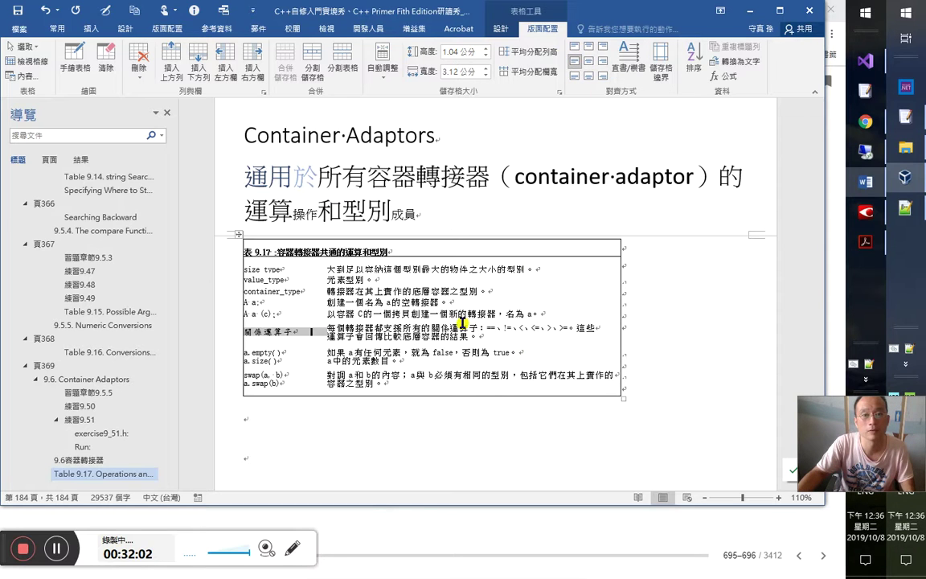
{"action": "left_click", "coordinate": [423, 341]}
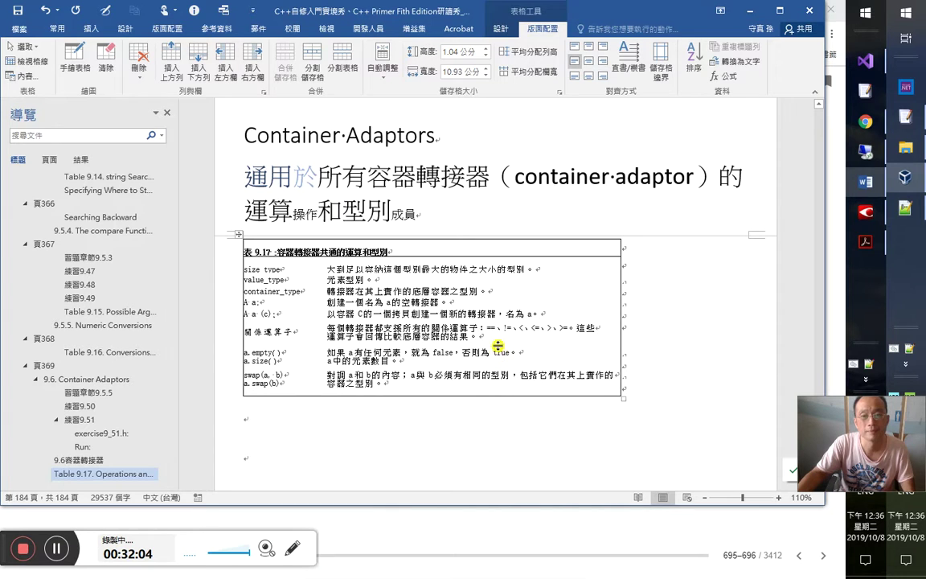
Step: Switch to ABBYY FineReader to check the swap rows of the recognised Table 9.17, and return to the Word notes
{"action": "left_click", "coordinate": [405, 376]}
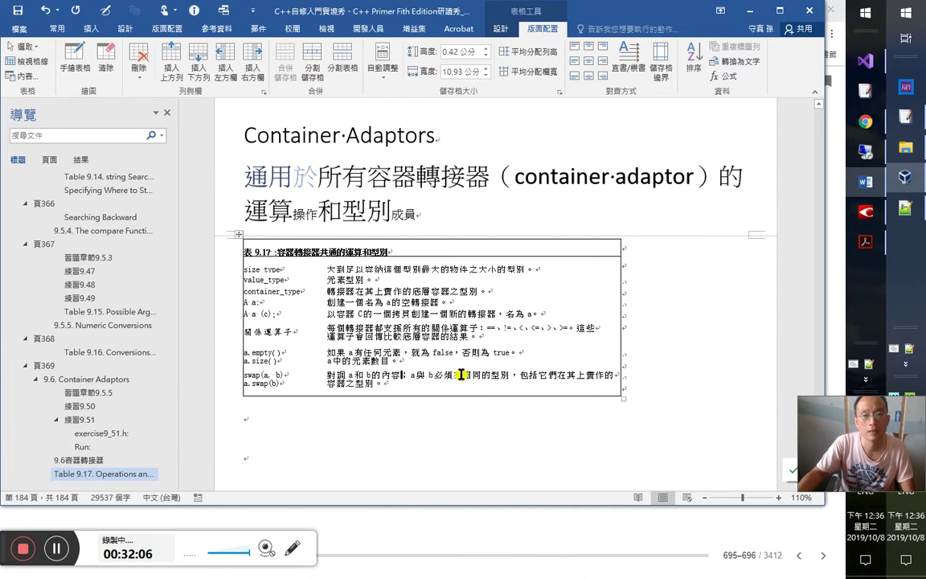
{"action": "key", "text": "alt+Tab"}
{"action": "key", "text": "alt+Tab"}
{"action": "key", "text": "alt+Tab"}
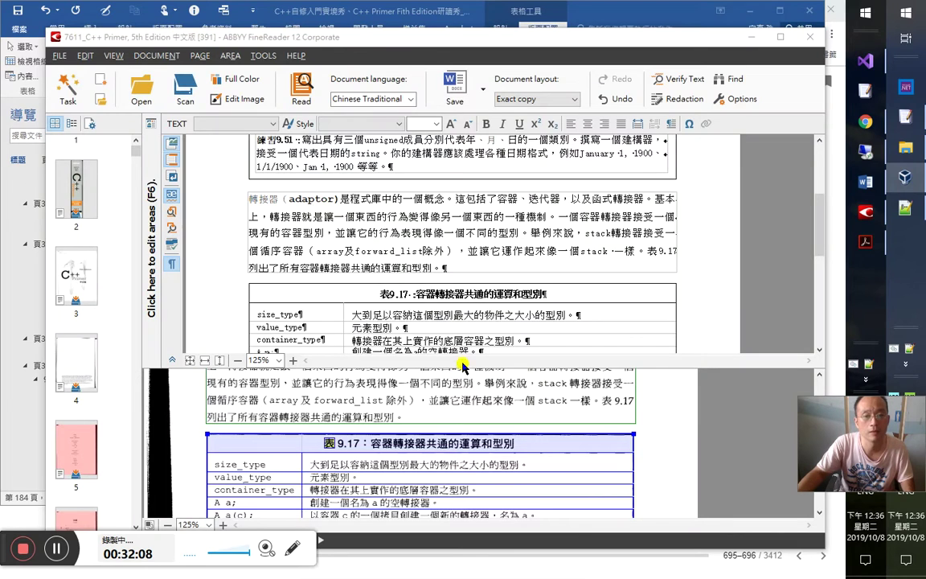
{"action": "scroll", "coordinate": [468, 307], "scroll_direction": "down", "scroll_amount": 5}
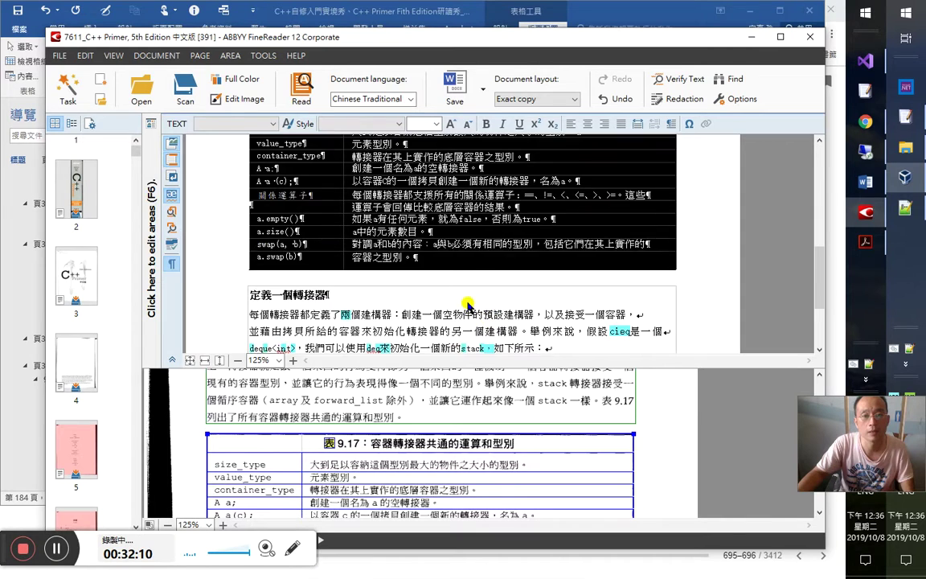
{"action": "key", "text": "alt+Tab"}
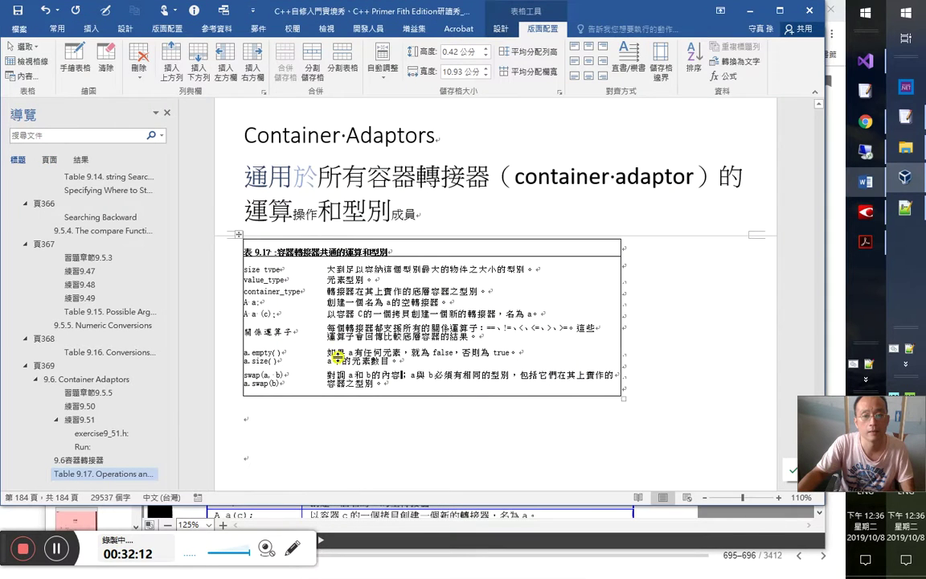
Step: Merge the swap(a, b) and a.swap(b) rows' cells within each column, and align the merged row vertically centred and to the left
{"action": "triple_click", "coordinate": [386, 388]}
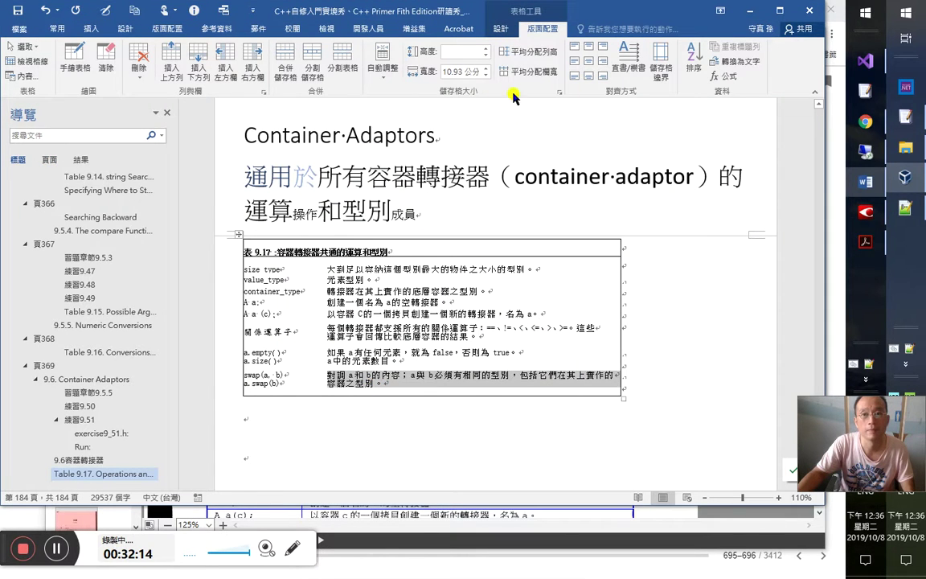
{"action": "left_click", "coordinate": [288, 69]}
{"action": "left_click", "coordinate": [286, 383]}
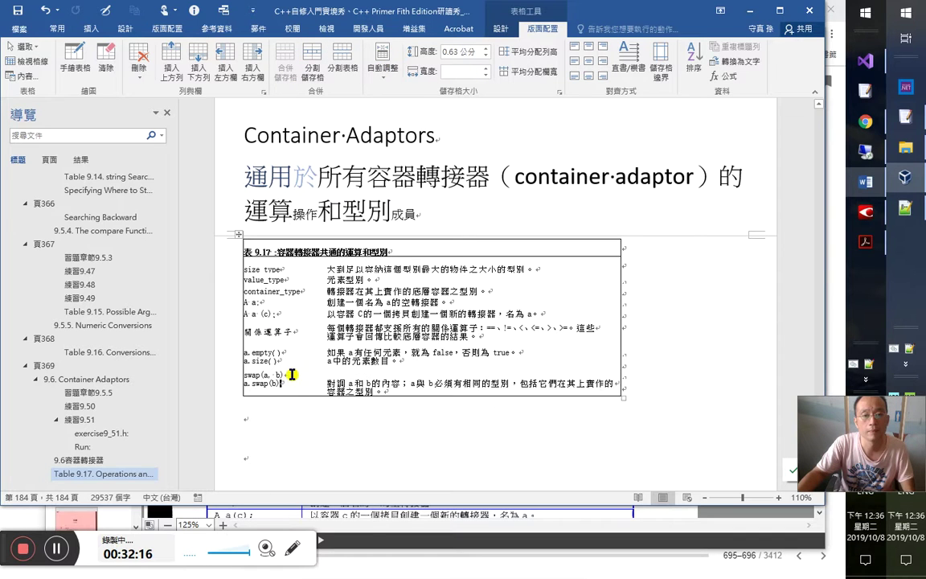
{"action": "left_click_drag", "start_coordinate": [286, 383], "coordinate": [292, 374]}
{"action": "left_click", "coordinate": [289, 71]}
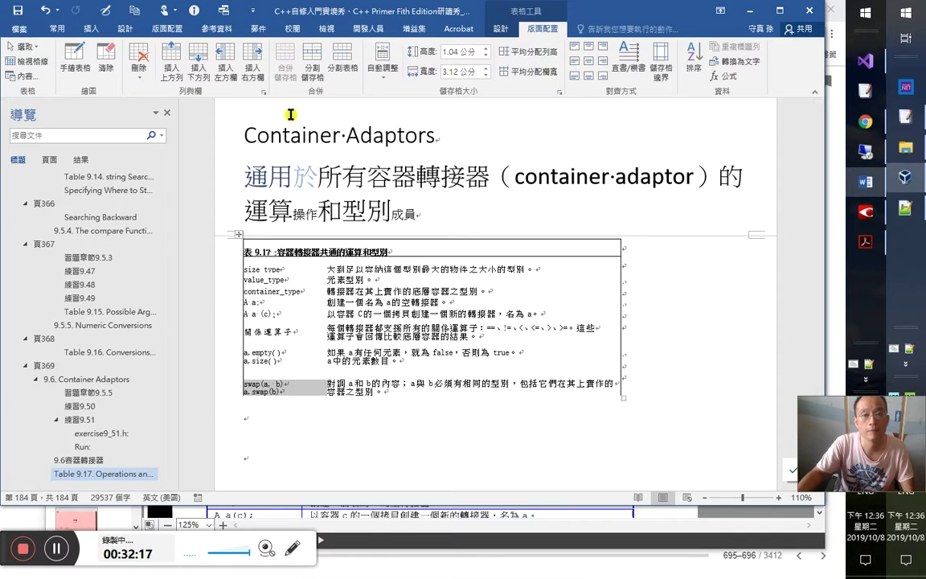
{"action": "left_click", "coordinate": [381, 386], "text": "shift"}
{"action": "left_click", "coordinate": [575, 61]}
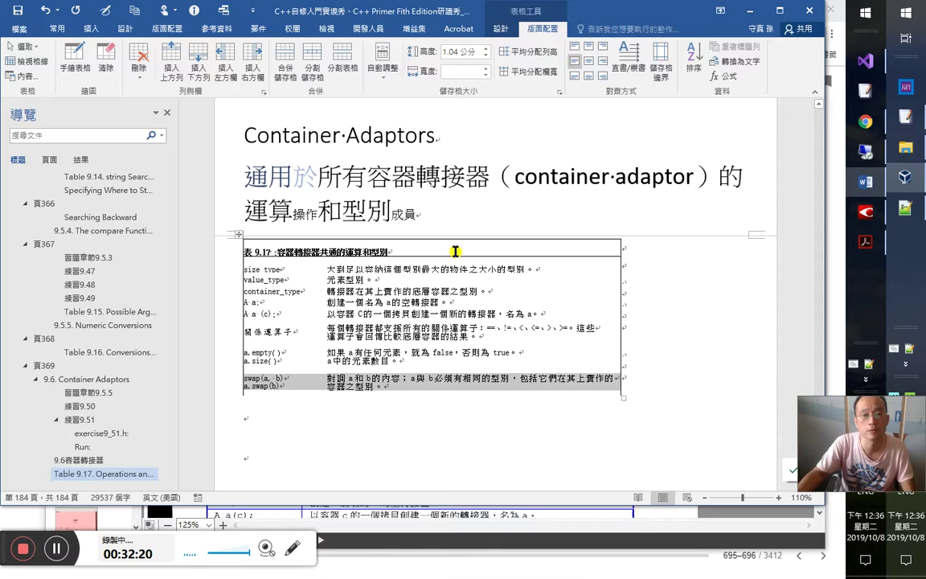
Step: Add a bottom border to the swap row and widen the table to the page's right text margin
{"action": "left_click", "coordinate": [449, 383]}
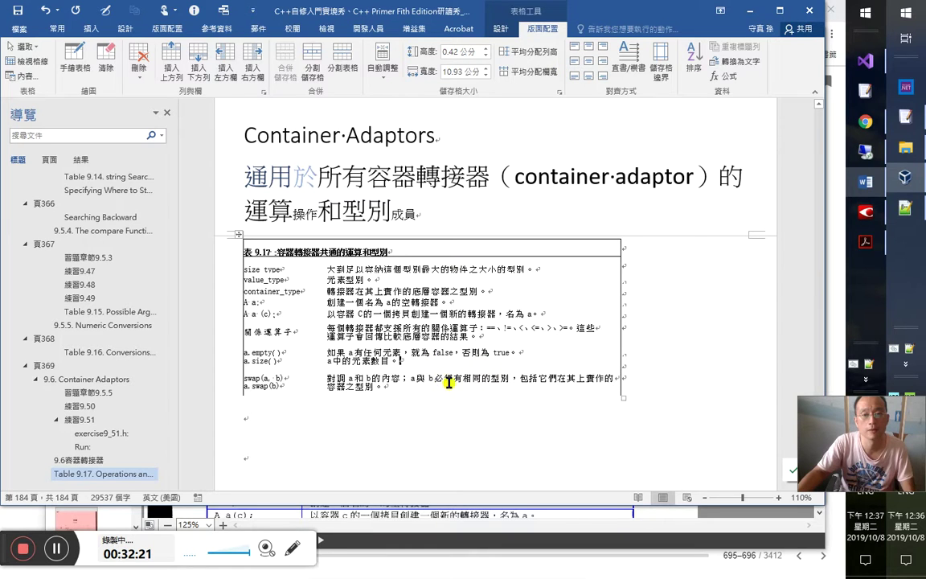
{"action": "left_click", "coordinate": [285, 386], "text": "shift"}
{"action": "left_click", "coordinate": [504, 29]}
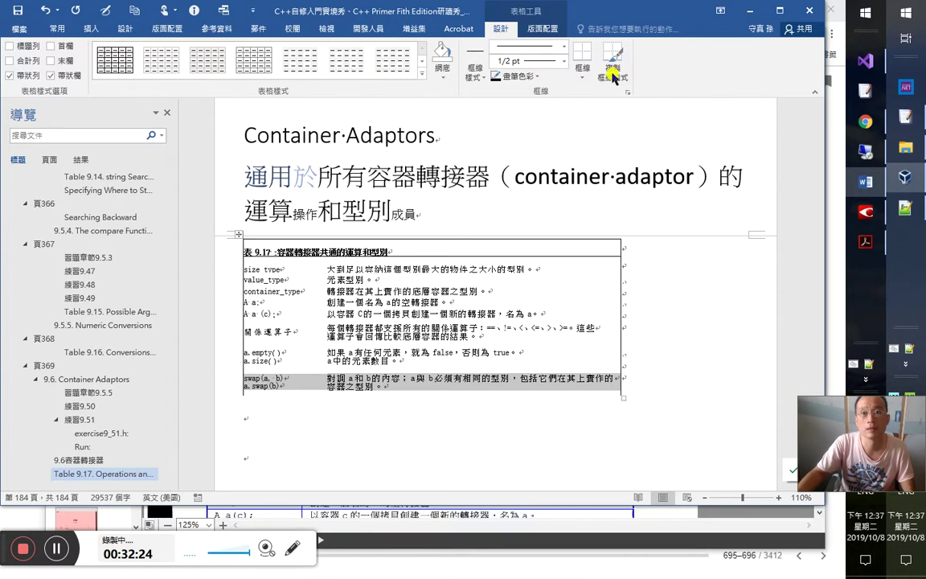
{"action": "left_click", "coordinate": [582, 68]}
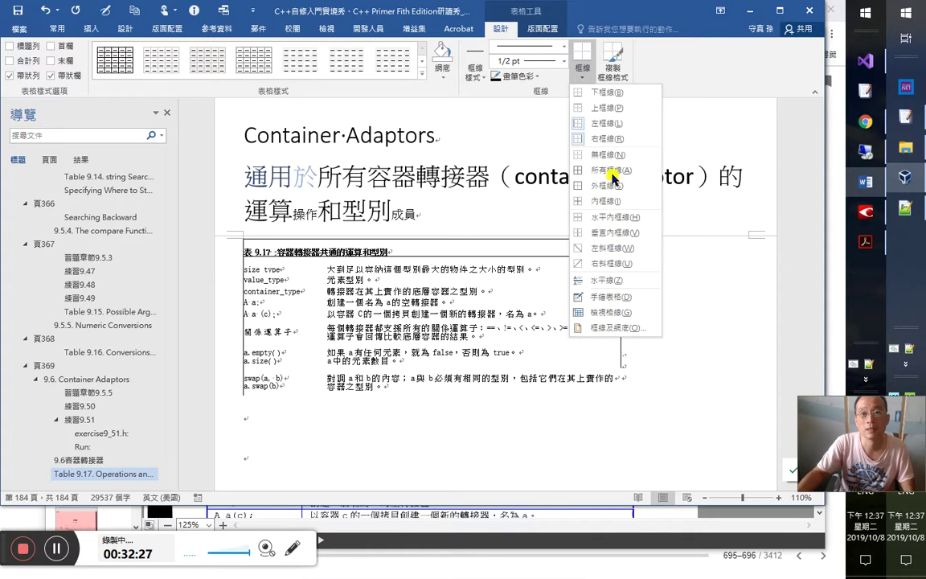
{"action": "left_click", "coordinate": [605, 92]}
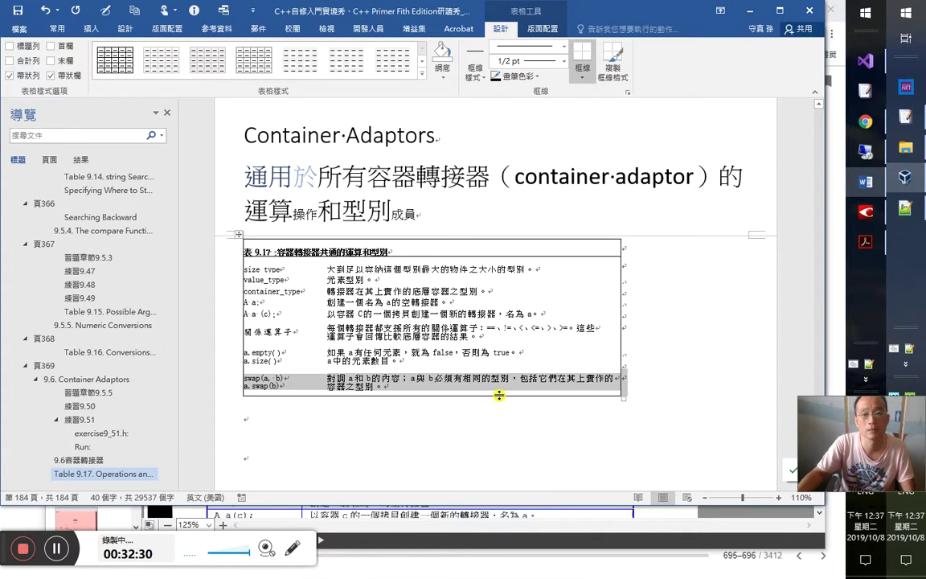
{"action": "scroll", "coordinate": [624, 395], "scroll_direction": "down", "scroll_amount": 1}
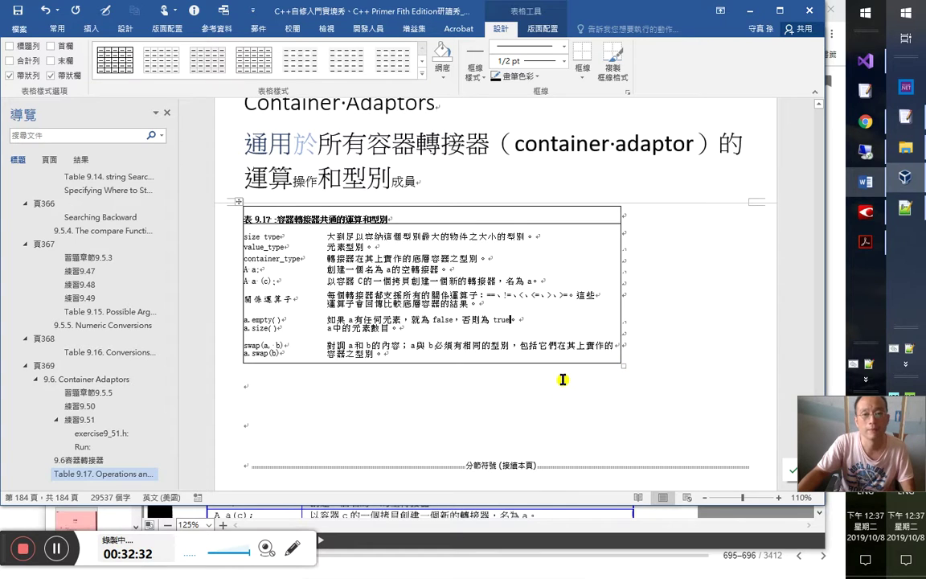
{"action": "left_click_drag", "start_coordinate": [619, 228], "coordinate": [740, 240]}
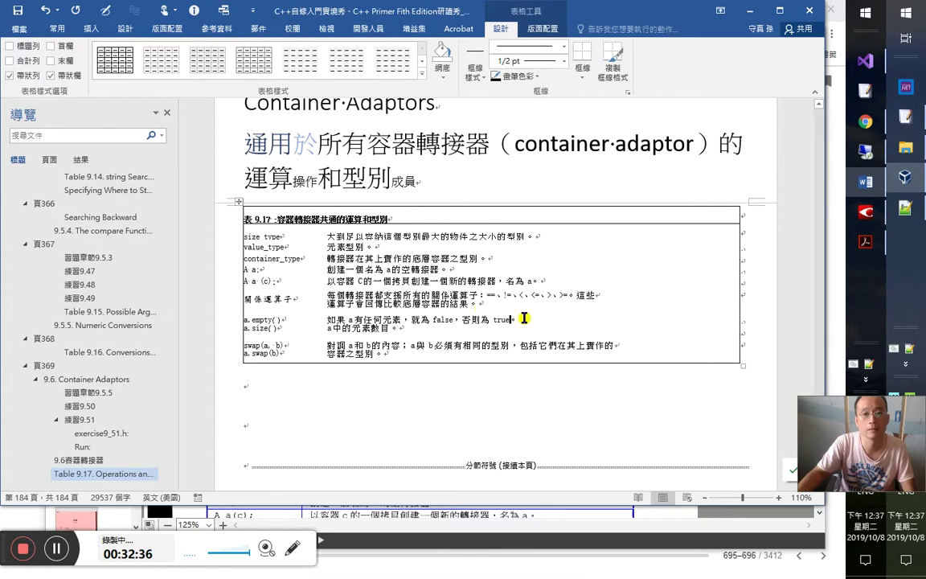
Step: Enlarge the text of the whole table to 11 pt and loosen its line spacing so the lines are no longer clipped
{"action": "left_click", "coordinate": [239, 201]}
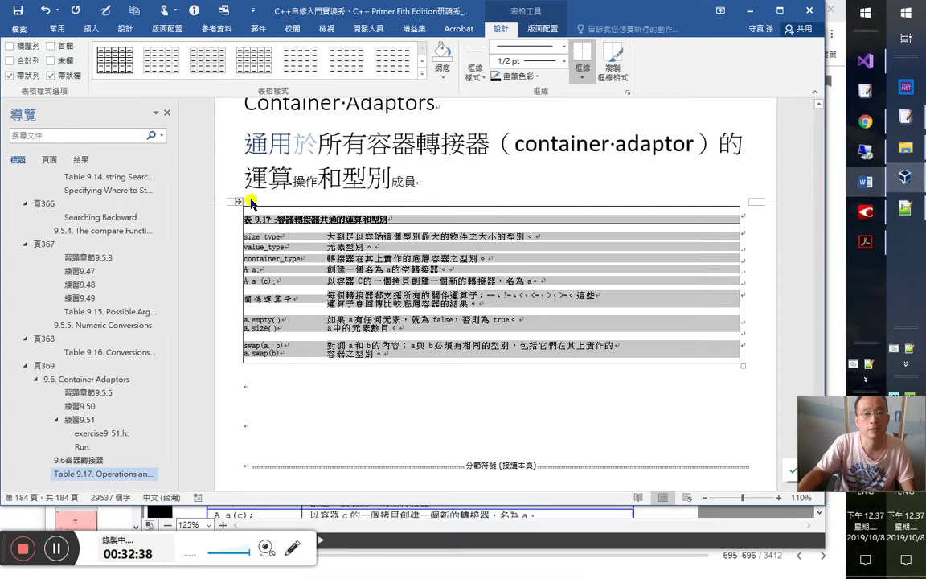
{"action": "scroll", "coordinate": [164, 57], "scroll_direction": "up", "scroll_amount": 11}
{"action": "left_click", "coordinate": [148, 53]}
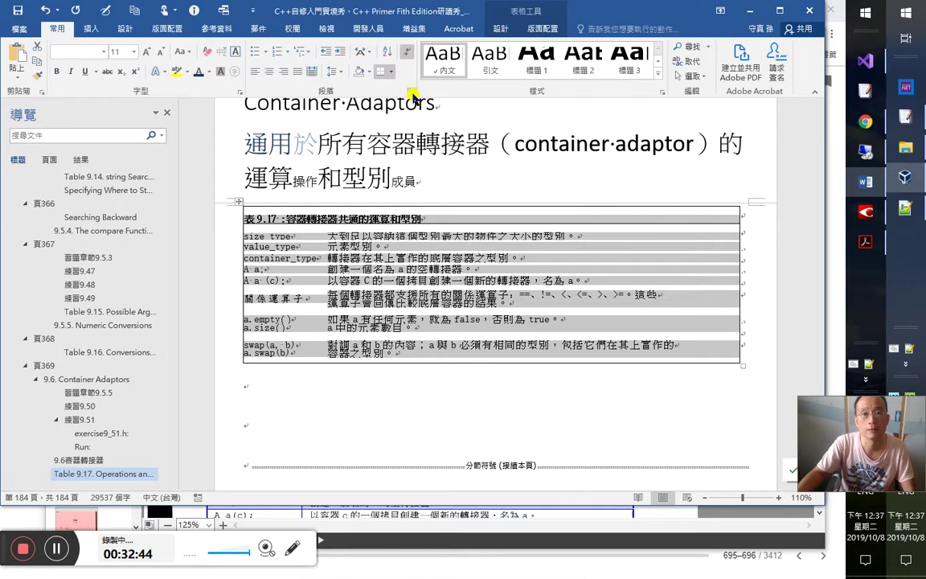
{"action": "left_click", "coordinate": [338, 72]}
{"action": "left_click", "coordinate": [396, 333]}
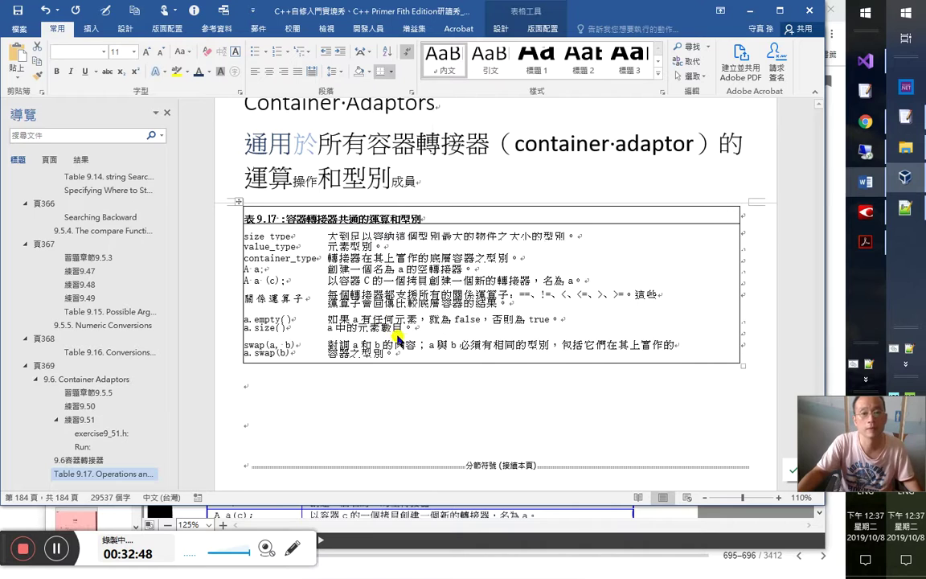
{"action": "key", "text": "ctrl+z"}
{"action": "left_click", "coordinate": [400, 444]}
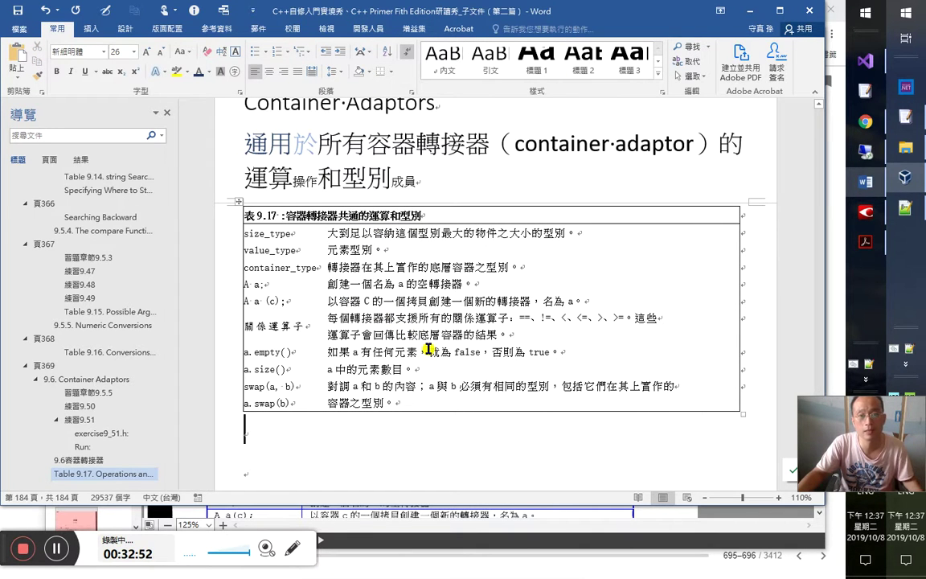
Step: Remove the space before (c) in the A a(c); cell, both in the Word notes and in the ABBYY FineReader table
{"action": "left_click", "coordinate": [259, 301]}
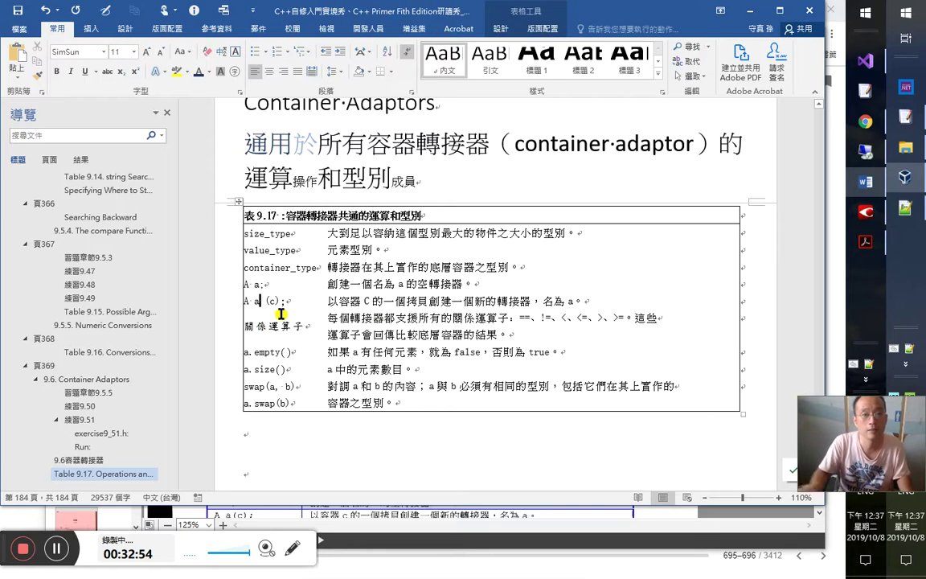
{"action": "key", "text": "alt+Tab"}
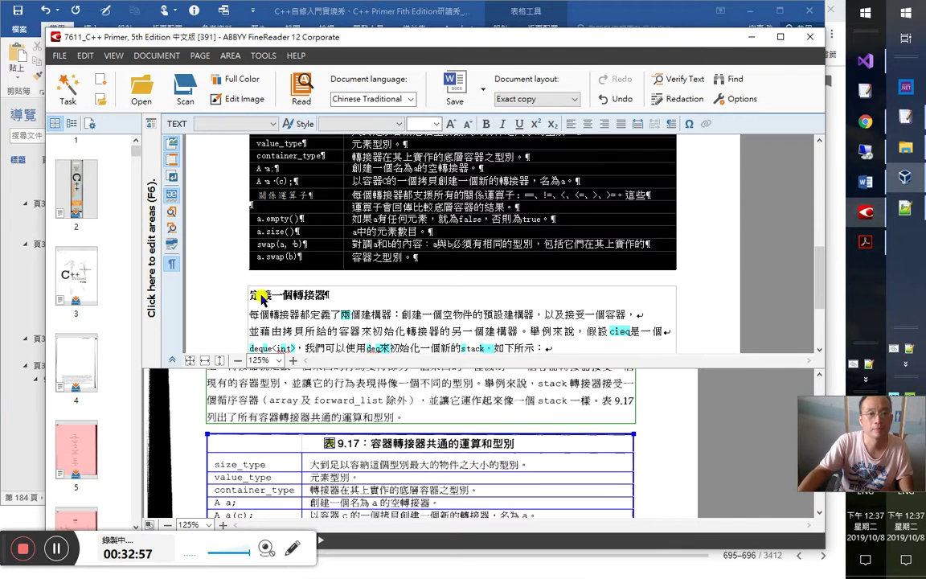
{"action": "left_click", "coordinate": [276, 181]}
{"action": "key", "text": "BackSpace"}
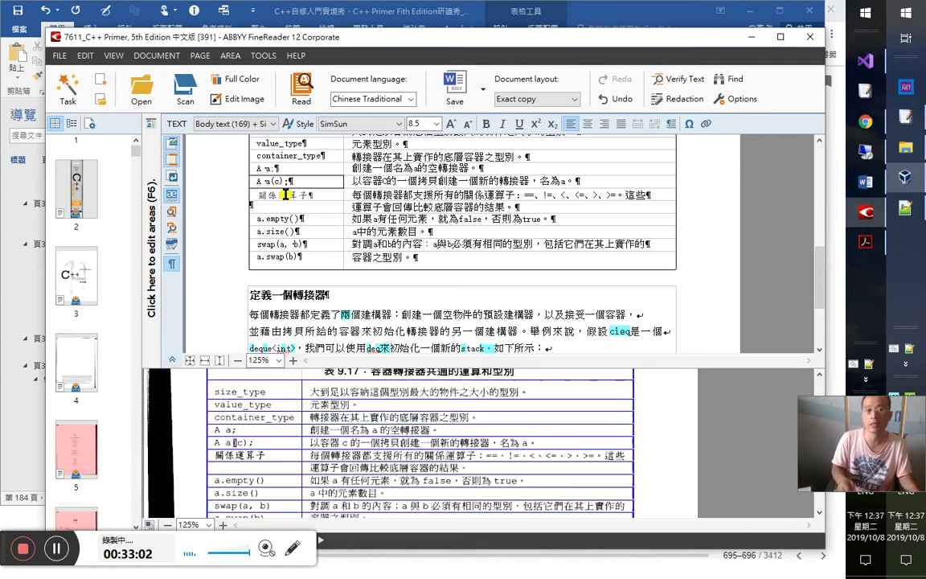
{"action": "left_click", "coordinate": [285, 193]}
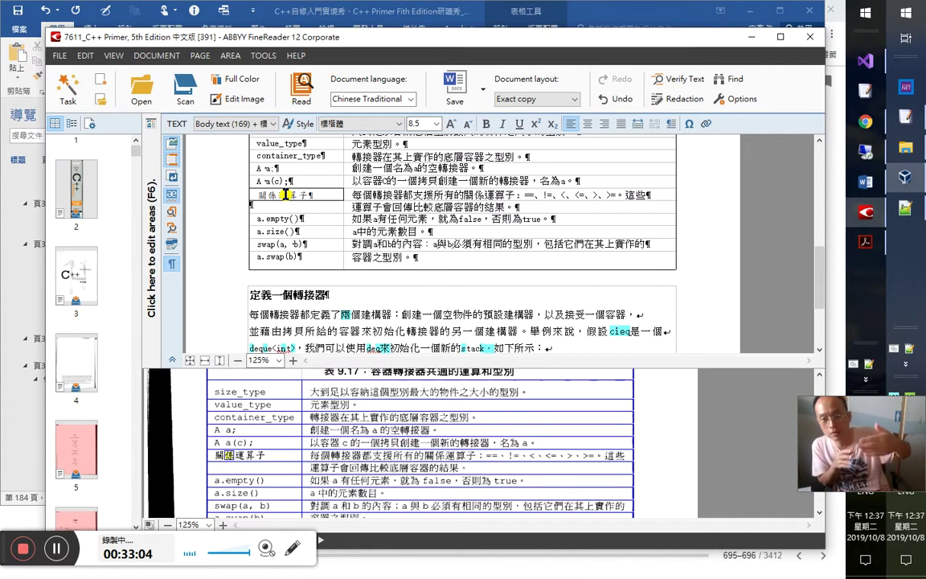
Step: Return to the Word notes and replace the capital C with lowercase c in the description of A a(c);
{"action": "key", "text": "alt+Tab"}
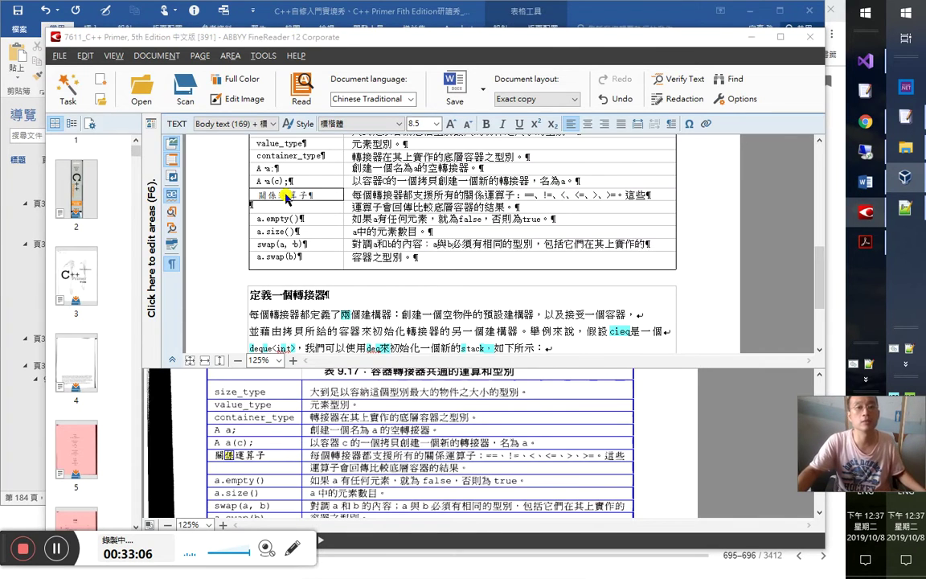
{"action": "key", "text": "alt+Tab"}
{"action": "key", "text": "alt+Tab"}
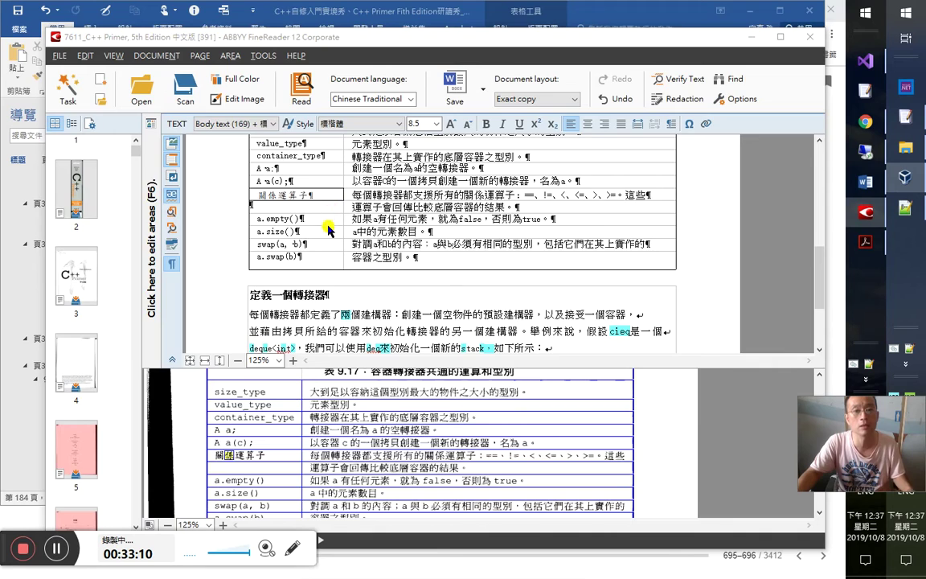
{"action": "key", "text": "alt+Tab"}
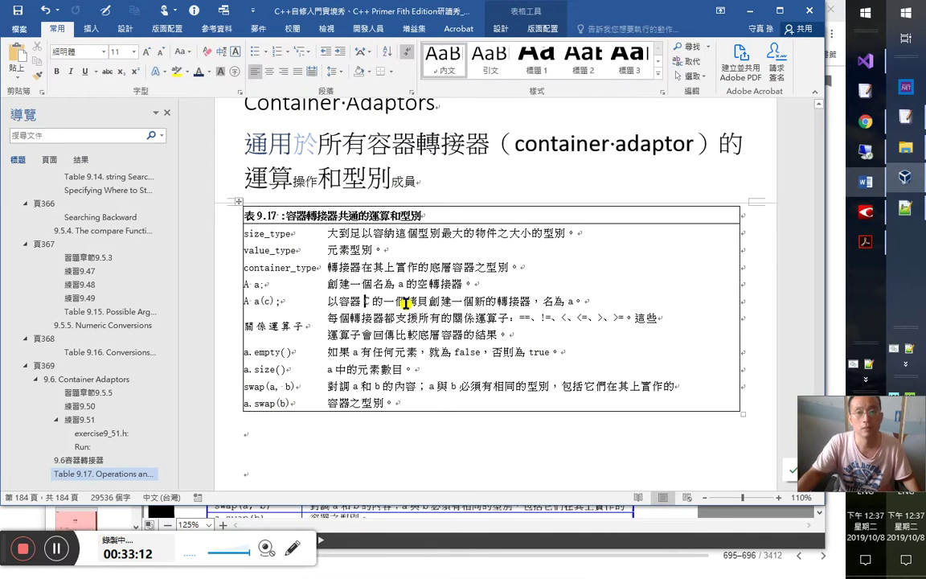
{"action": "key", "text": "Left"}
{"action": "key", "text": "Left"}
{"action": "key", "text": "Left"}
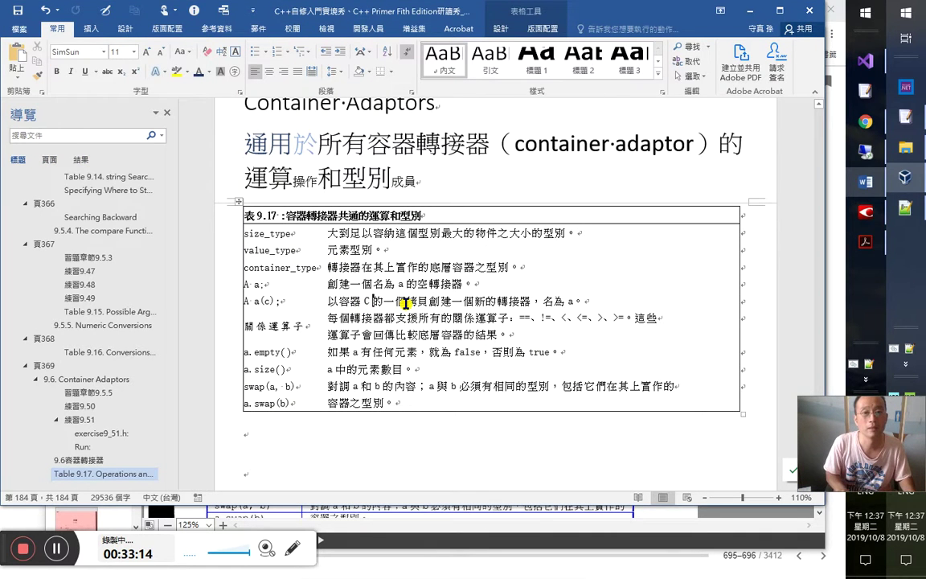
{"action": "key", "text": "shift+Left"}
{"action": "key", "text": "shift+Right"}
{"action": "key", "text": "shift+Right"}
{"action": "key", "text": "a"}
Step: Switch to ABBYY FineReader, change 容器C to 容器c in the A a(c); description, and return to the Word notes
{"action": "key", "text": "alt+Tab"}
{"action": "key", "text": "alt+Tab"}
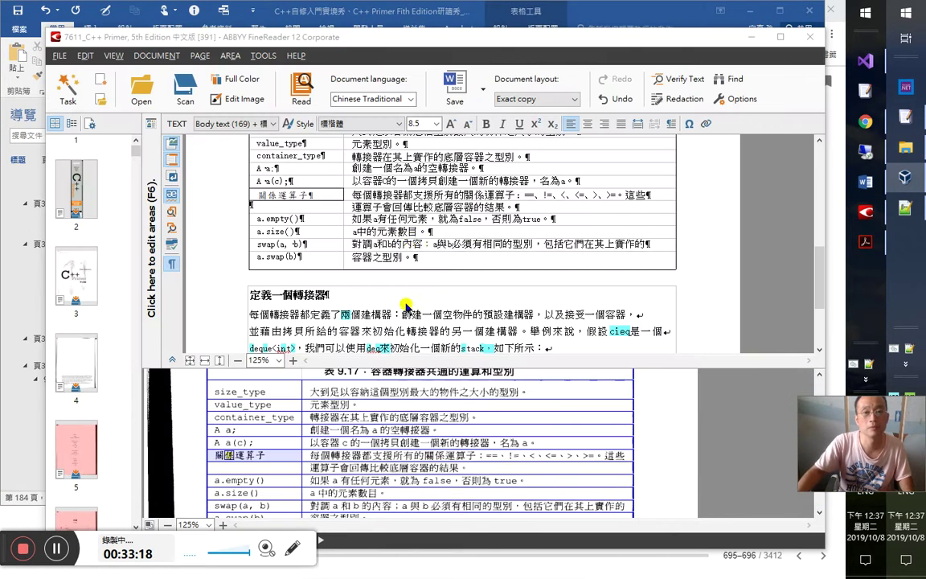
{"action": "left_click", "coordinate": [375, 181]}
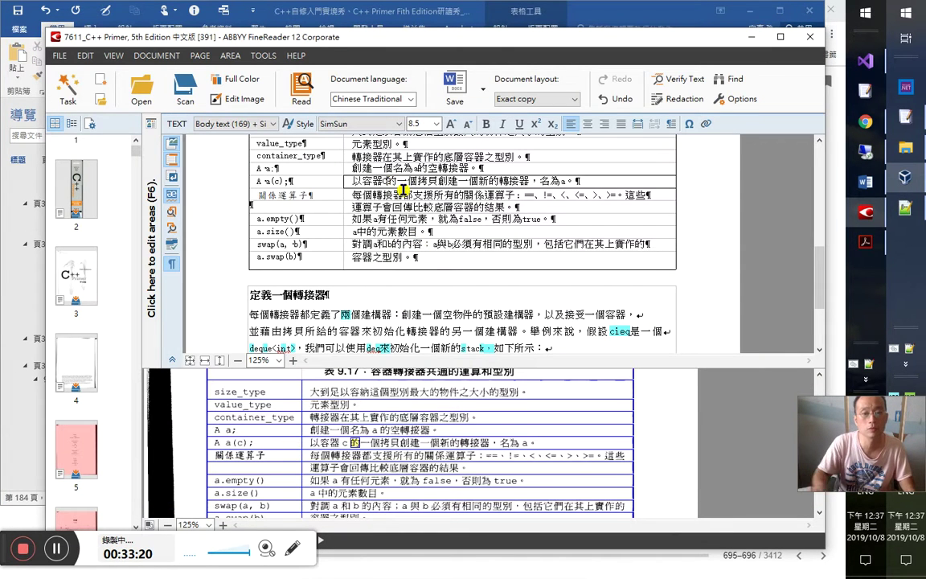
{"action": "left_click", "coordinate": [401, 189]}
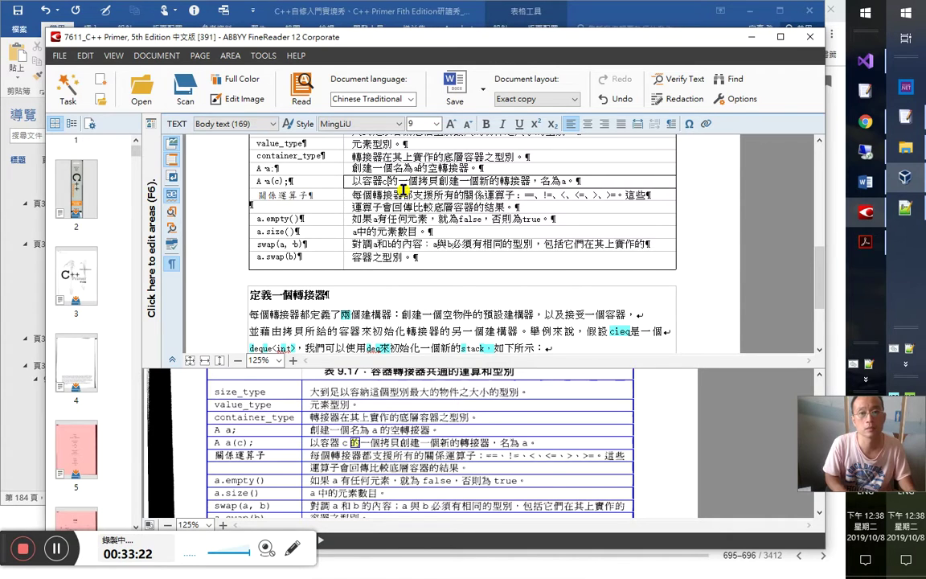
{"action": "key", "text": "Down"}
{"action": "key", "text": "Down"}
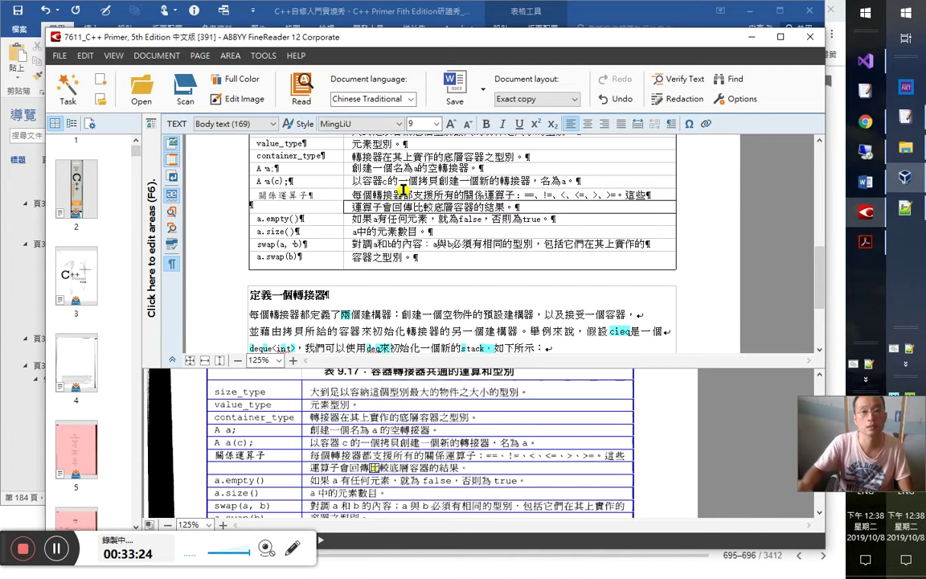
{"action": "key", "text": "alt+Tab"}
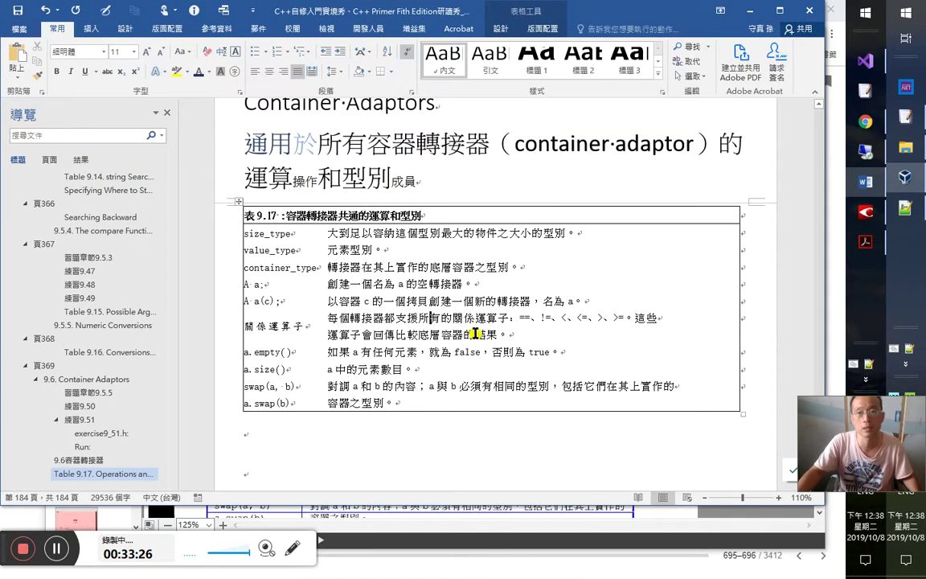
Step: Set the font of the first-column cells from a.empty() to a.swap(b) to Courier New
{"action": "scroll", "coordinate": [479, 330], "scroll_direction": "down", "scroll_amount": 1}
{"action": "left_click", "coordinate": [481, 321]}
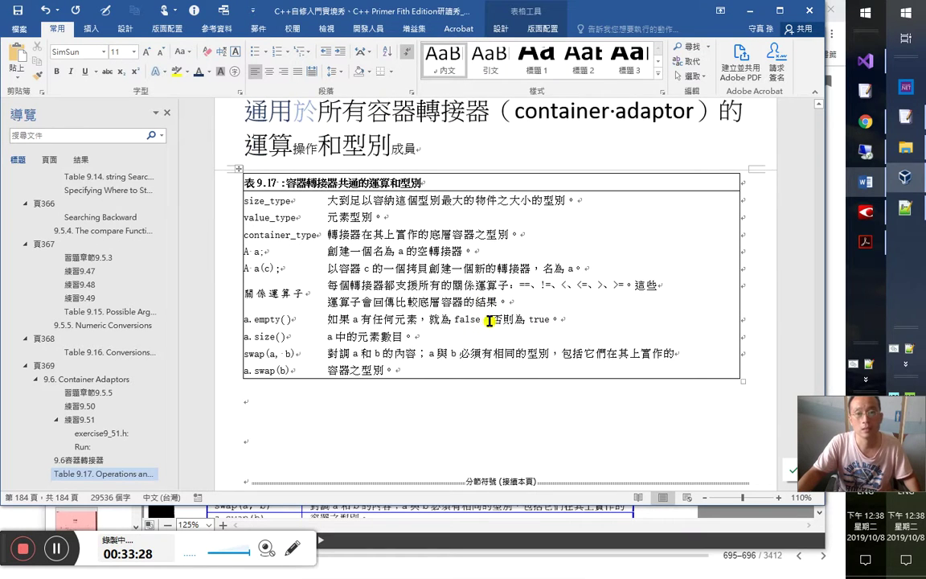
{"action": "scroll", "coordinate": [482, 322], "scroll_direction": "down", "scroll_amount": 1}
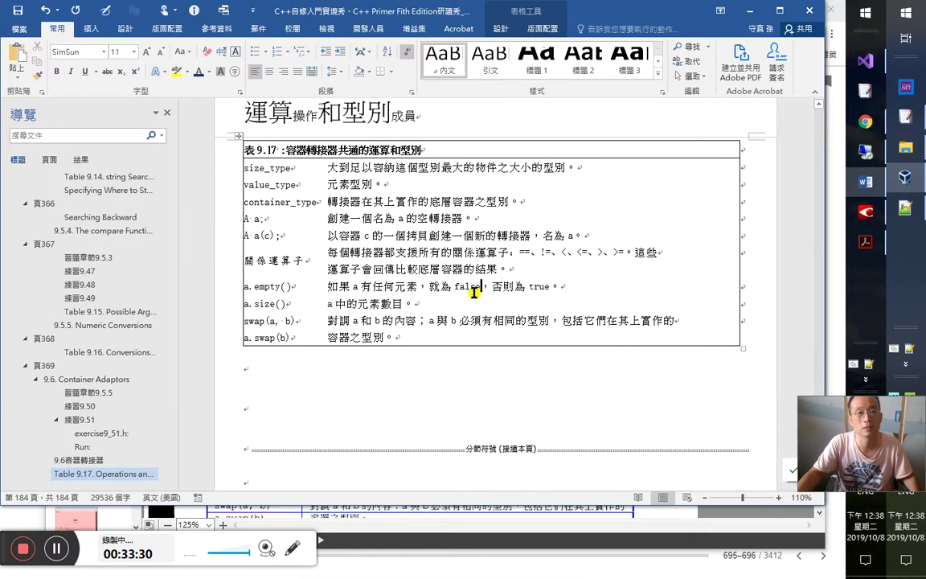
{"action": "left_click_drag", "start_coordinate": [304, 336], "coordinate": [263, 289]}
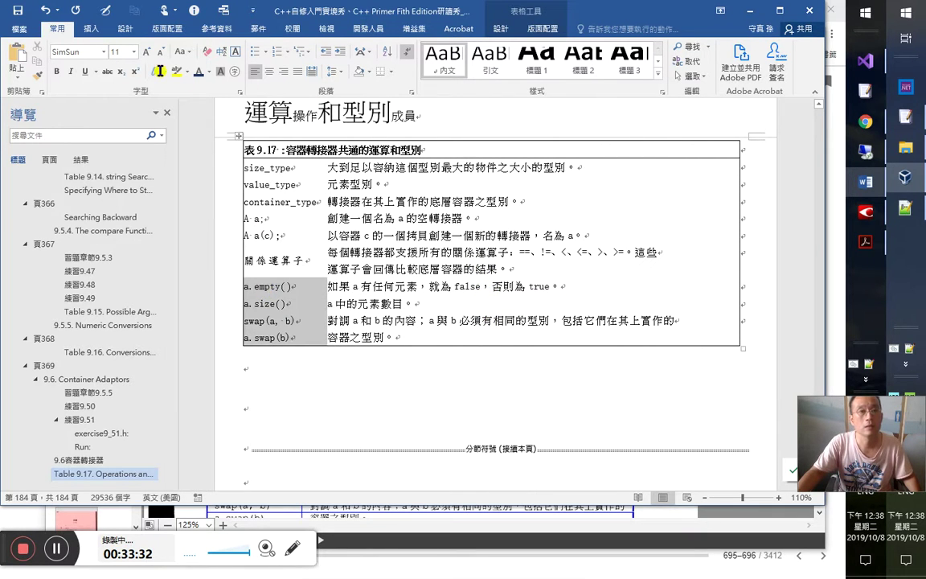
{"action": "left_click", "coordinate": [79, 51]}
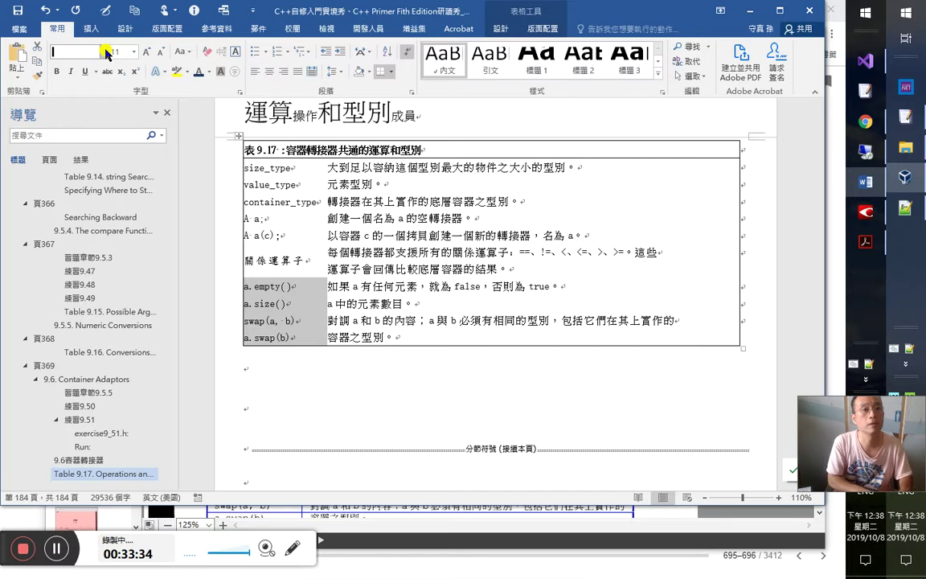
{"action": "key", "text": "a"}
{"action": "key", "text": "Escape"}
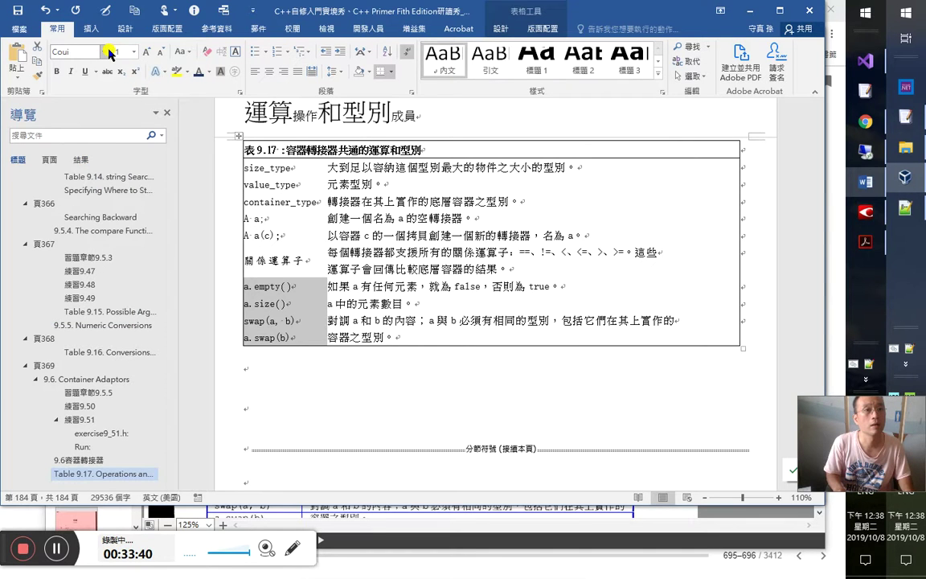
{"action": "left_click", "coordinate": [109, 53]}
{"action": "key", "text": "Return"}
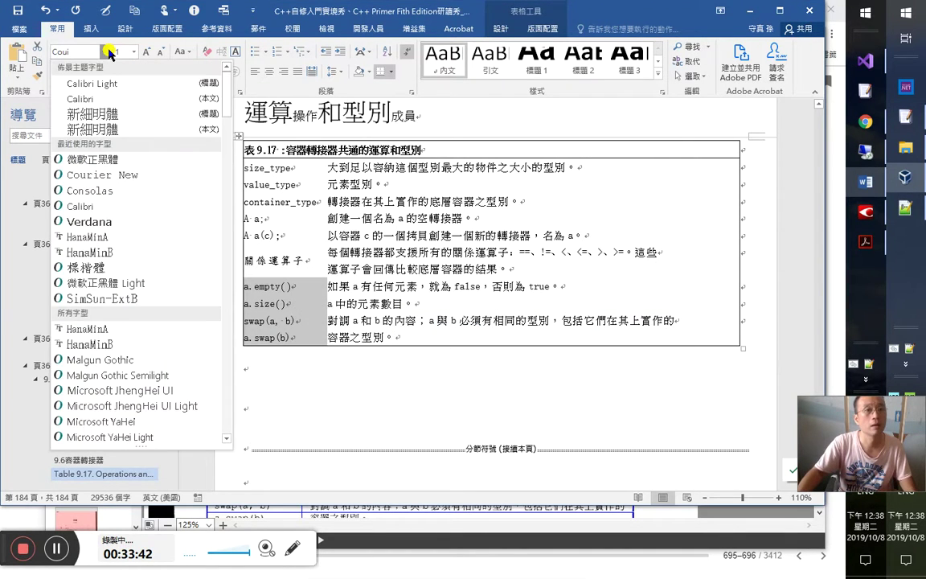
{"action": "left_click", "coordinate": [102, 55]}
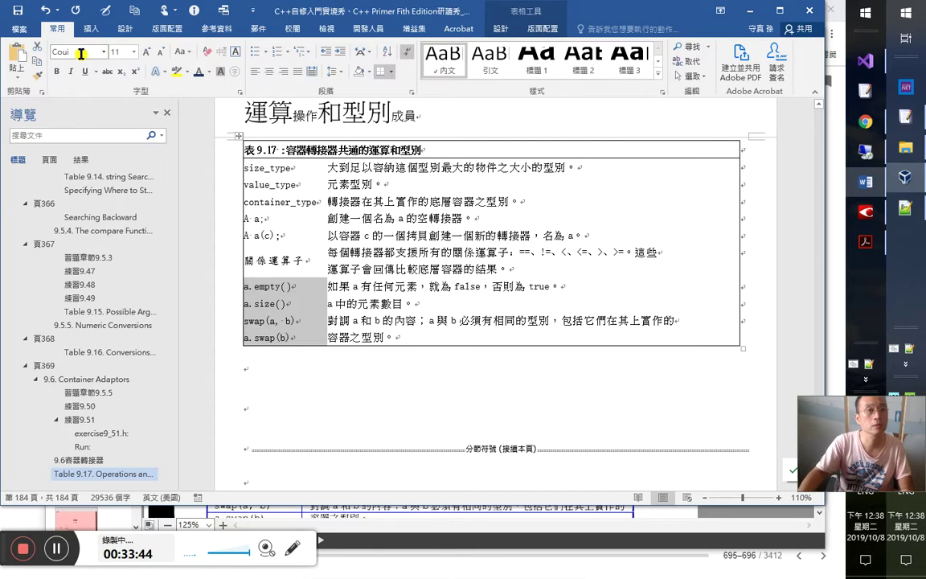
{"action": "left_click", "coordinate": [83, 53]}
{"action": "key", "text": "r"}
{"action": "key", "text": "BackSpace"}
{"action": "type", "text": "rie"}
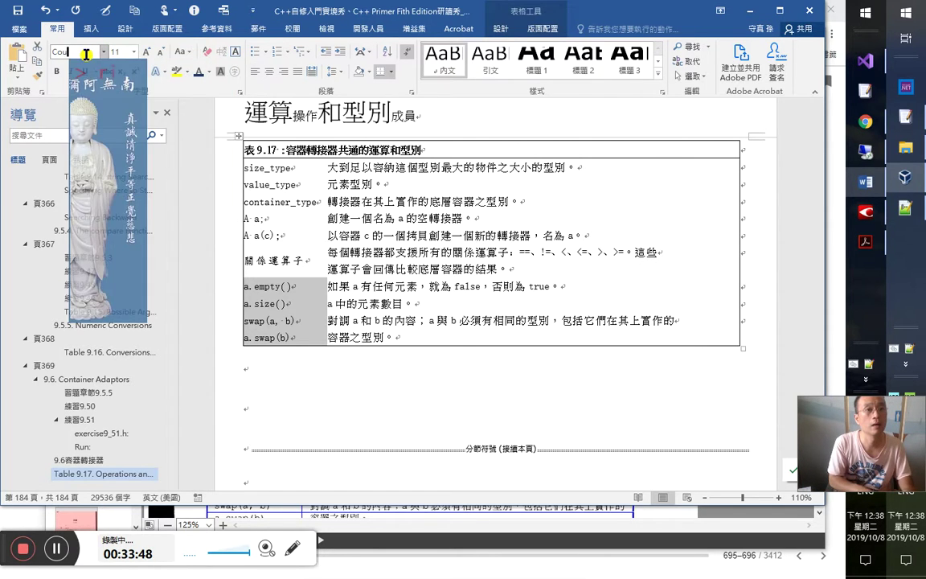
{"action": "type", "text": "r"}
{"action": "key", "text": "Return"}
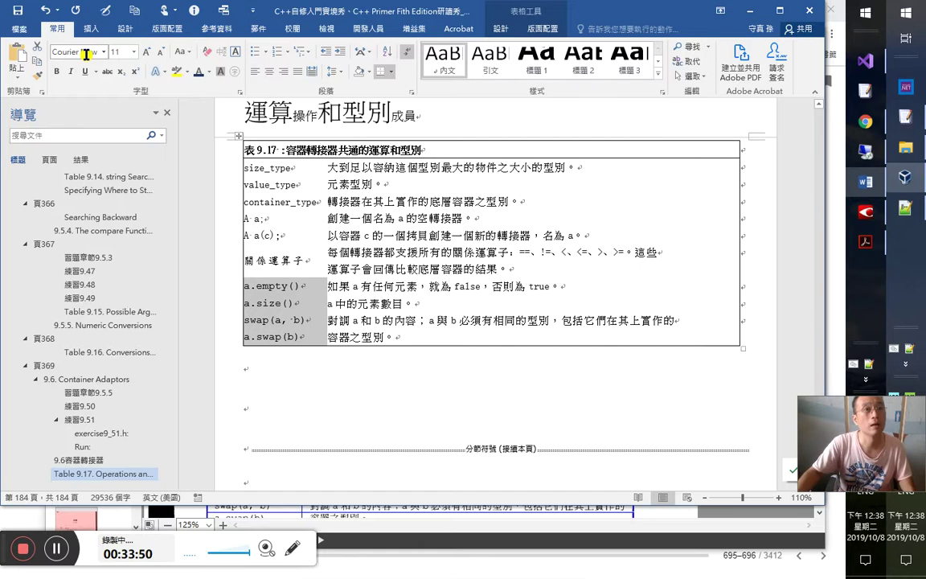
Step: Apply Courier New to the first-column cells from size_type to A a(c); and fit the column width to container_type
{"action": "left_click_drag", "start_coordinate": [300, 241], "coordinate": [249, 163]}
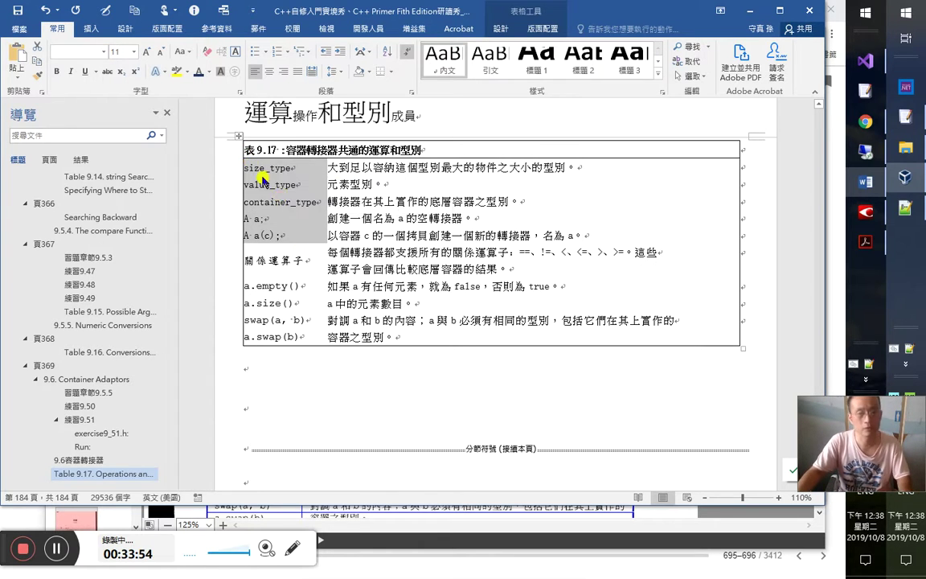
{"action": "key", "text": "F4"}
{"action": "left_click", "coordinate": [285, 236]}
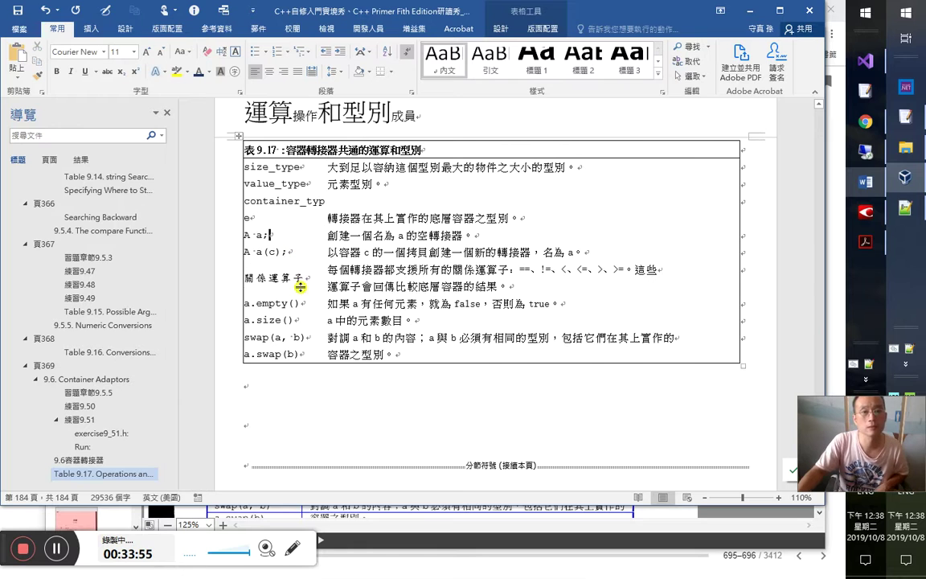
{"action": "double_click", "coordinate": [325, 179]}
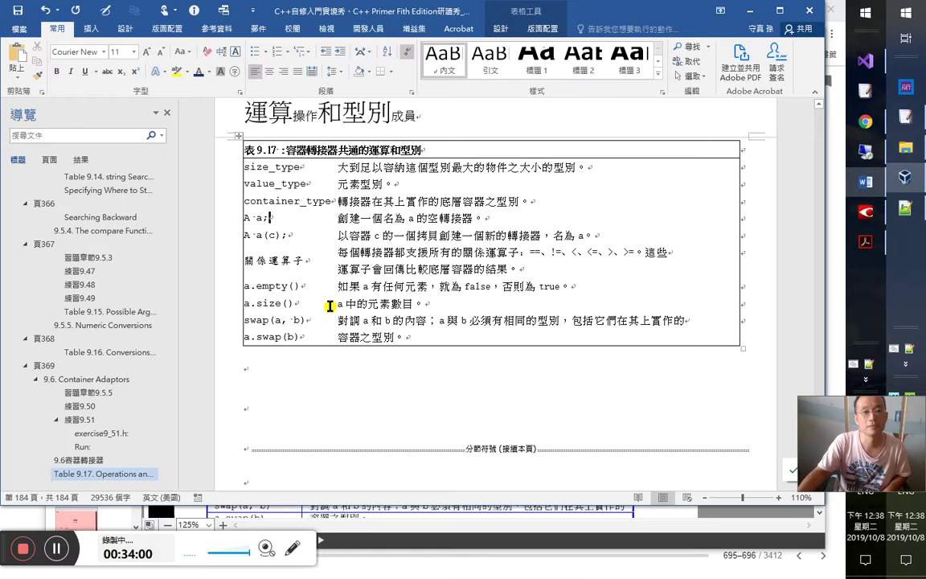
Step: Save the Word notes, then switch to the Google Play C++ Primer and turn to the Defining an Adaptor page
{"action": "left_click", "coordinate": [305, 362]}
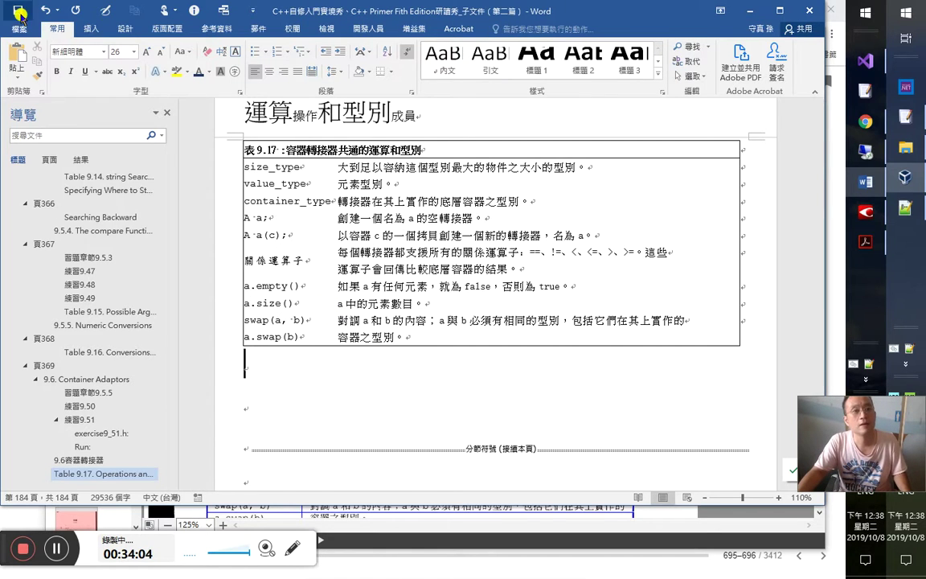
{"action": "key", "text": "alt+Tab"}
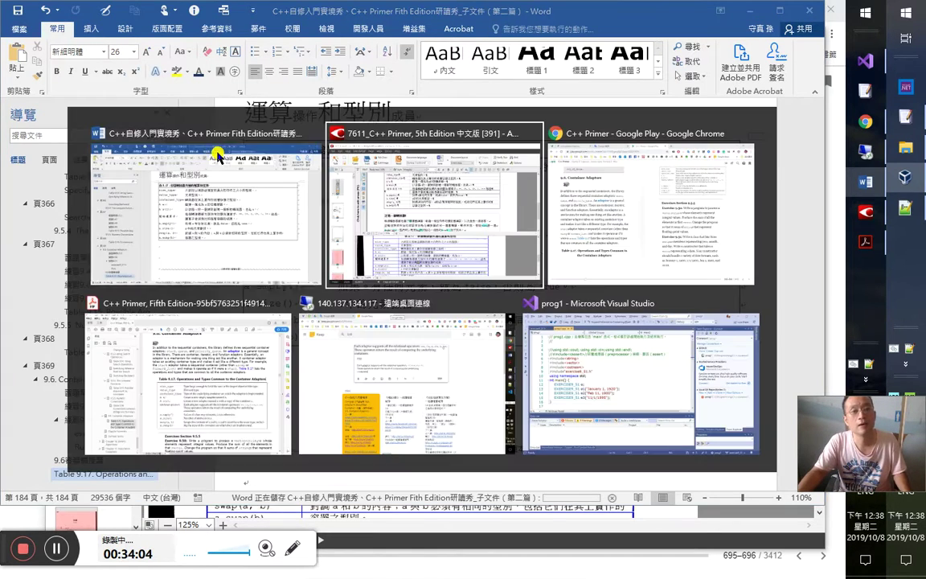
{"action": "left_click", "coordinate": [401, 268]}
{"action": "key", "text": "alt+Tab"}
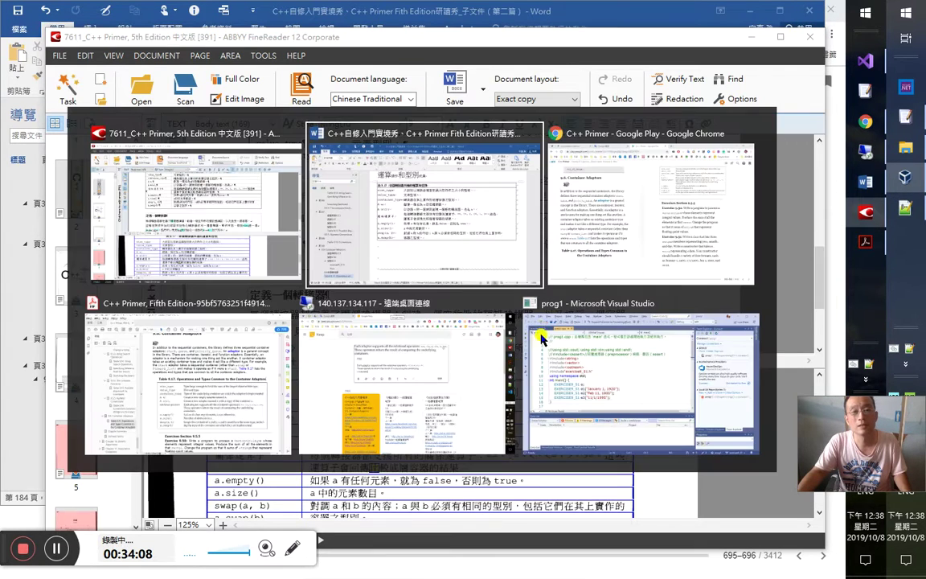
{"action": "key", "text": "alt+Tab"}
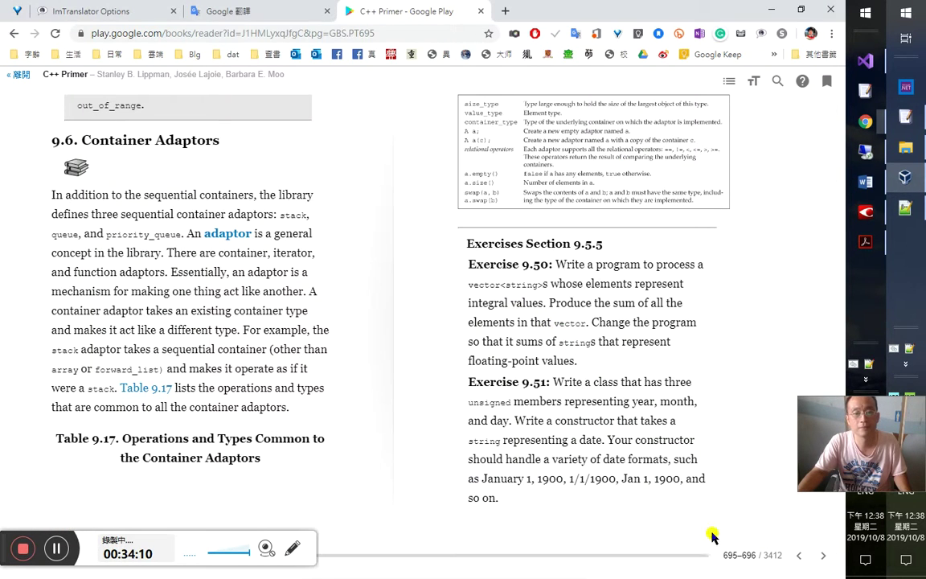
{"action": "left_click", "coordinate": [824, 555]}
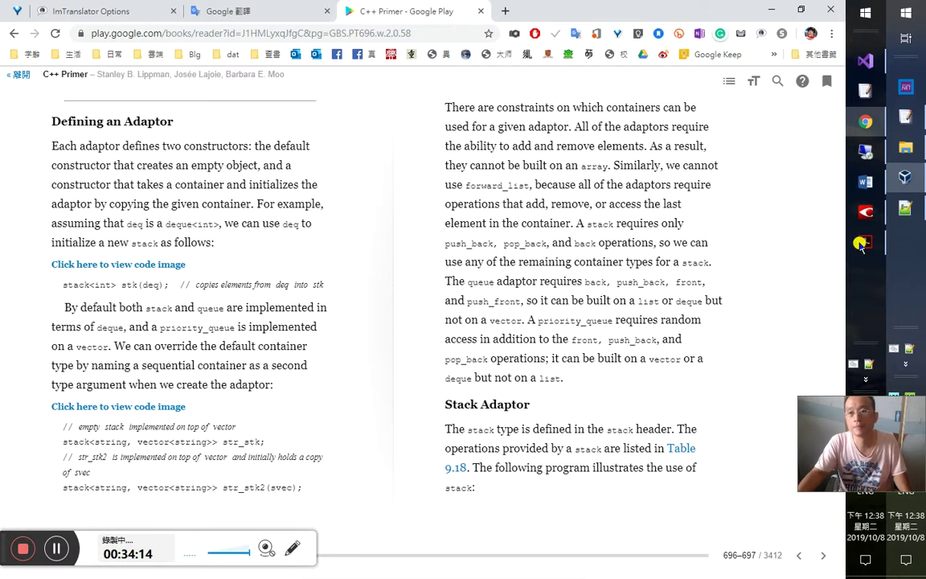
Step: Switch to the C++ Primer PDF in Acrobat and bookmark the Defining an Adaptor heading on page 469 under 9.6. Container Adaptors
{"action": "key", "text": "alt+Tab"}
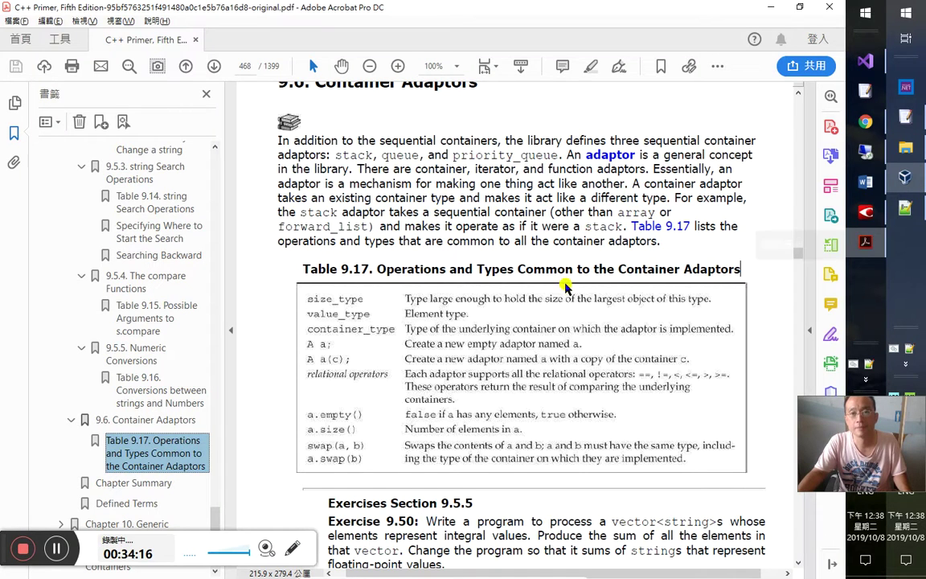
{"action": "scroll", "coordinate": [419, 475], "scroll_direction": "down", "scroll_amount": 5}
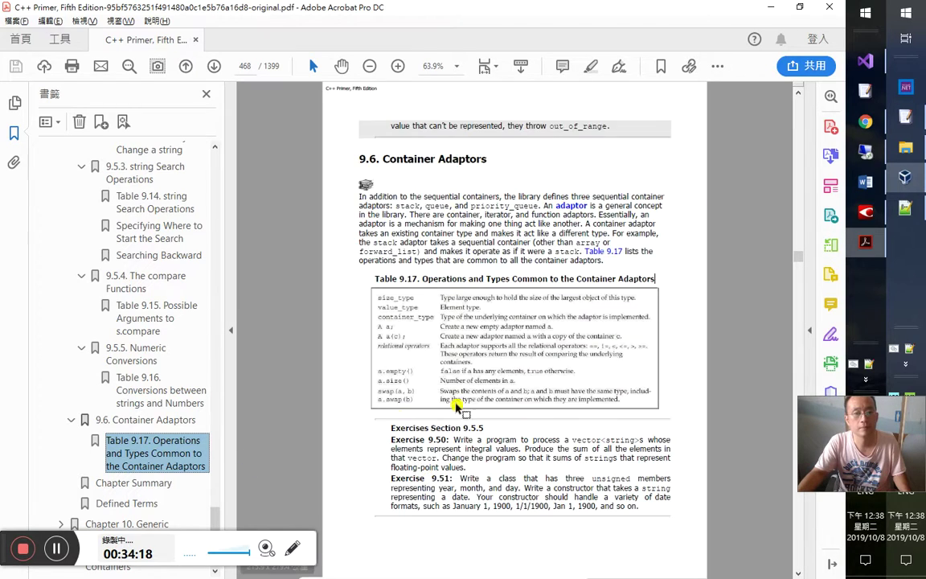
{"action": "scroll", "coordinate": [456, 407], "scroll_direction": "down", "scroll_amount": 3}
{"action": "scroll", "coordinate": [438, 375], "scroll_direction": "up", "scroll_amount": 6}
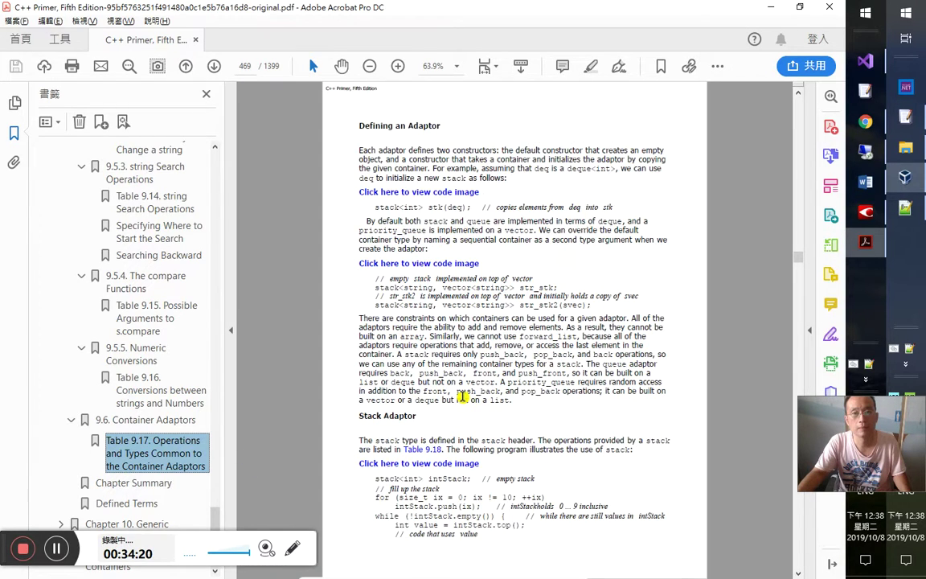
{"action": "left_click_drag", "start_coordinate": [442, 126], "coordinate": [357, 127]}
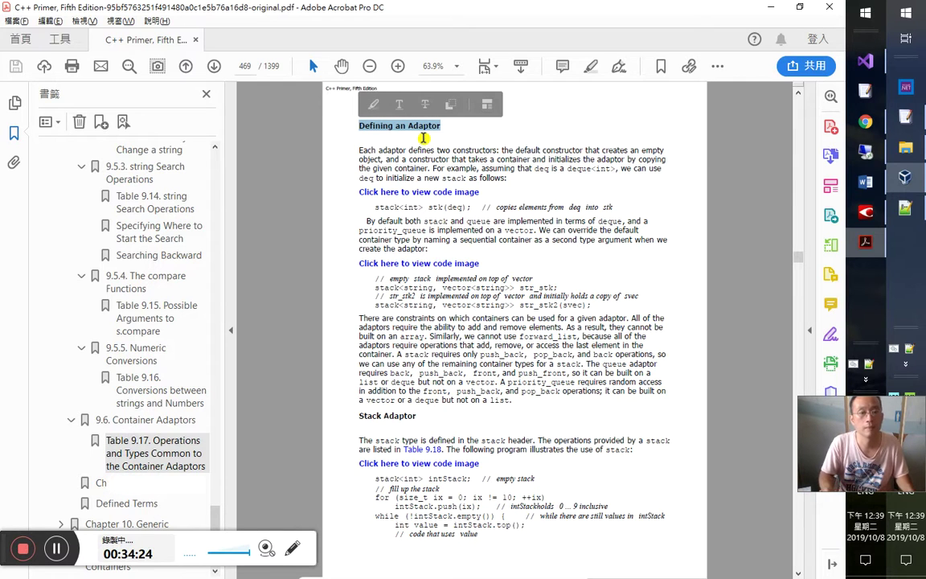
{"action": "key", "text": "ctrl+b"}
{"action": "key", "text": "ctrl+c"}
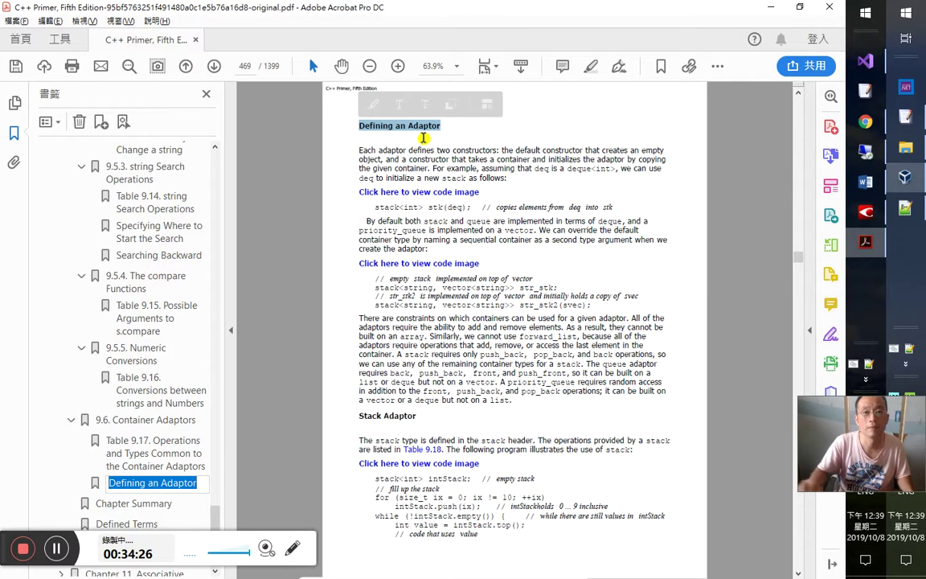
{"action": "left_click", "coordinate": [185, 66]}
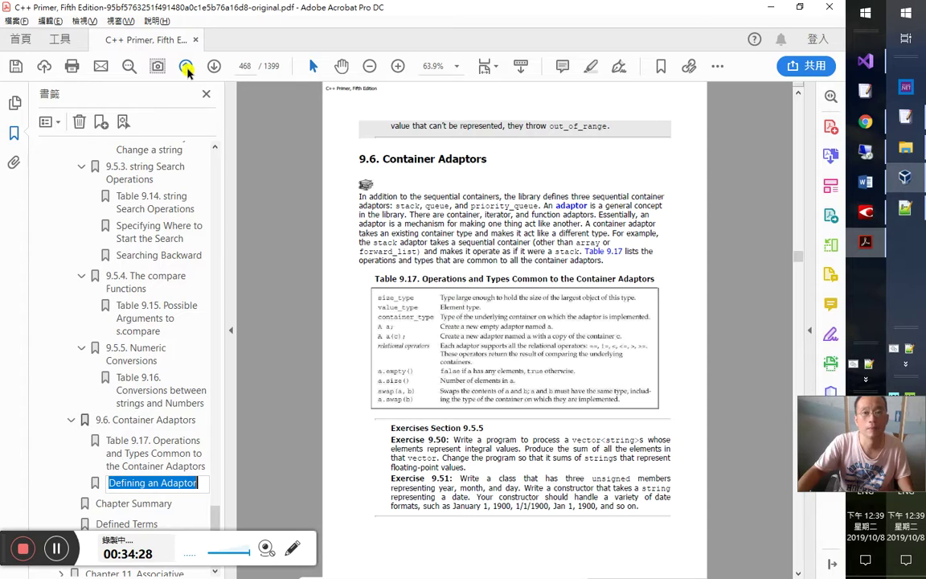
{"action": "left_click", "coordinate": [214, 68]}
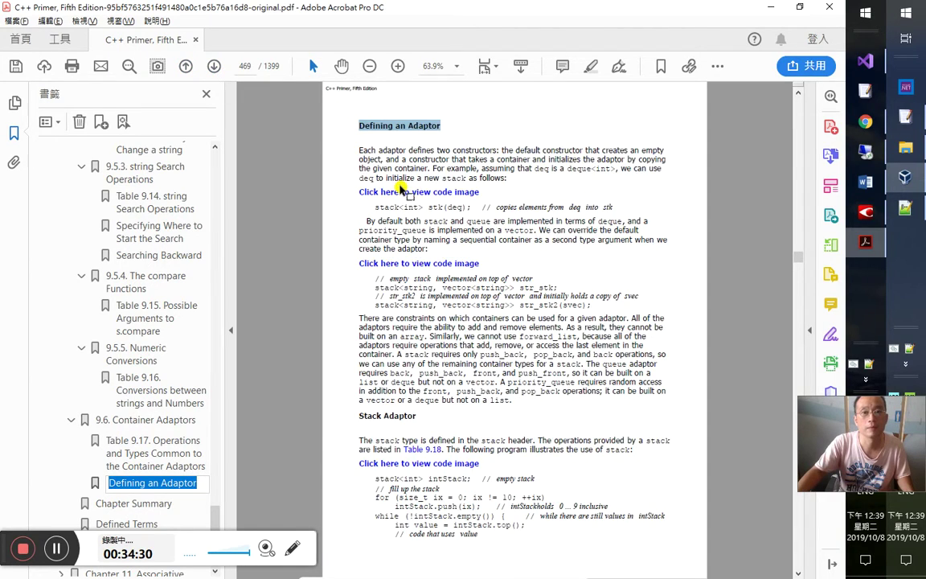
{"action": "scroll", "coordinate": [400, 187], "scroll_direction": "up", "scroll_amount": 2}
Step: Return to the Word notes, paste the heading Defining an Adaptor below Table 9.17, and add the time mark 34：40 beneath it
{"action": "key", "text": "alt+Tab"}
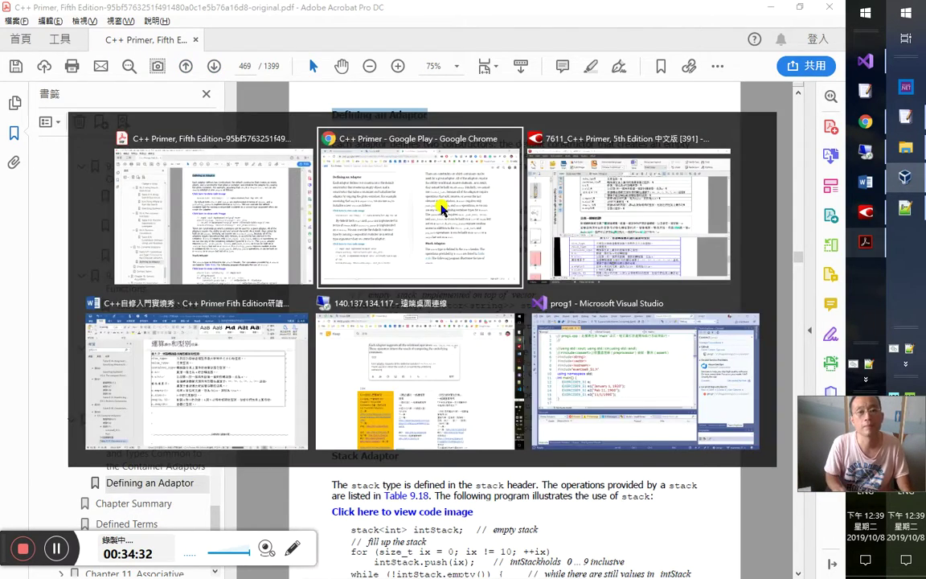
{"action": "key", "text": "alt+Tab"}
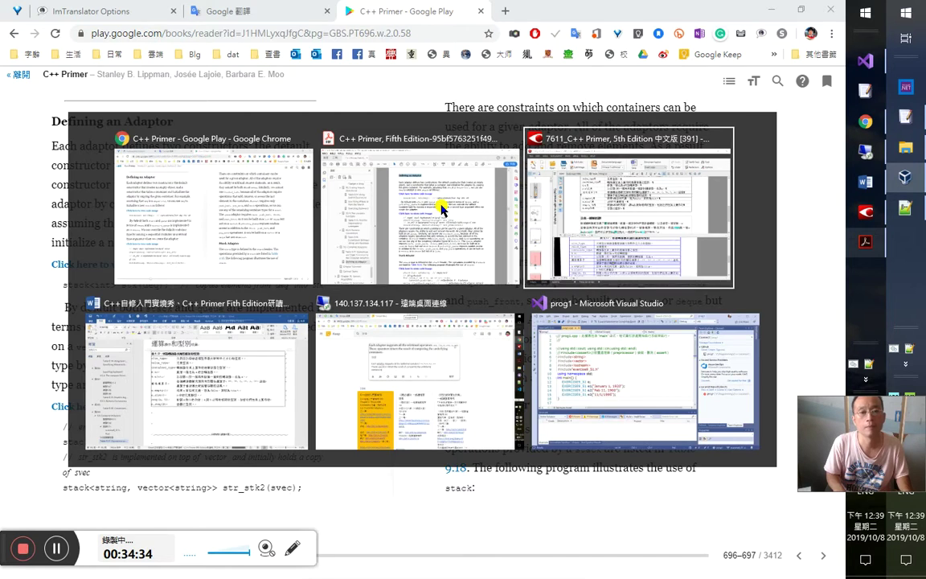
{"action": "key", "text": "ctrl+v"}
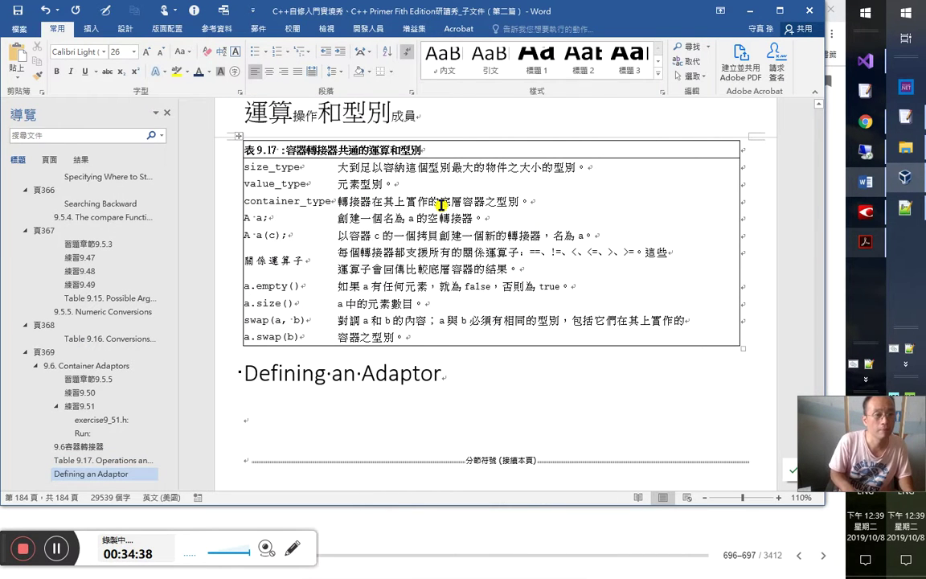
{"action": "key", "text": "Return"}
{"action": "key", "text": "Up"}
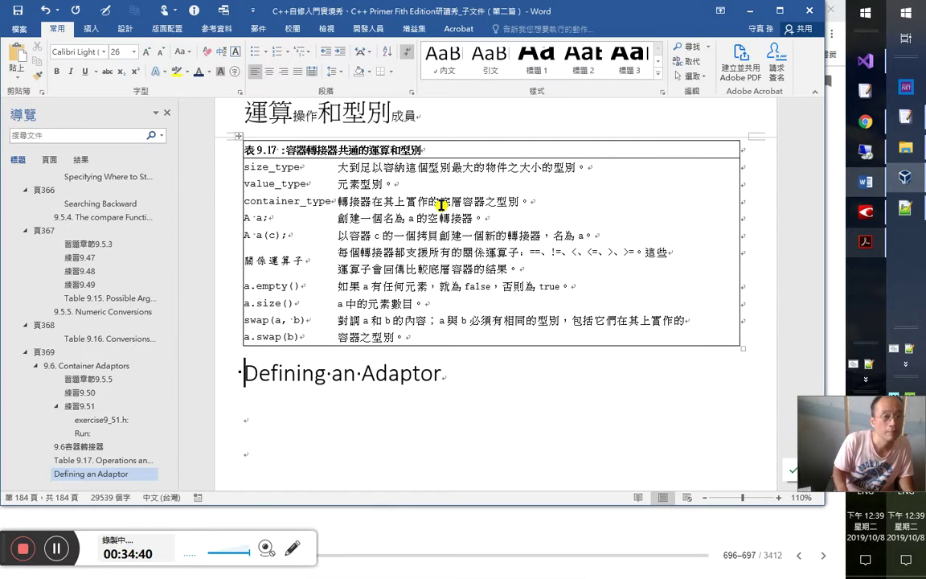
{"action": "key", "text": "Down"}
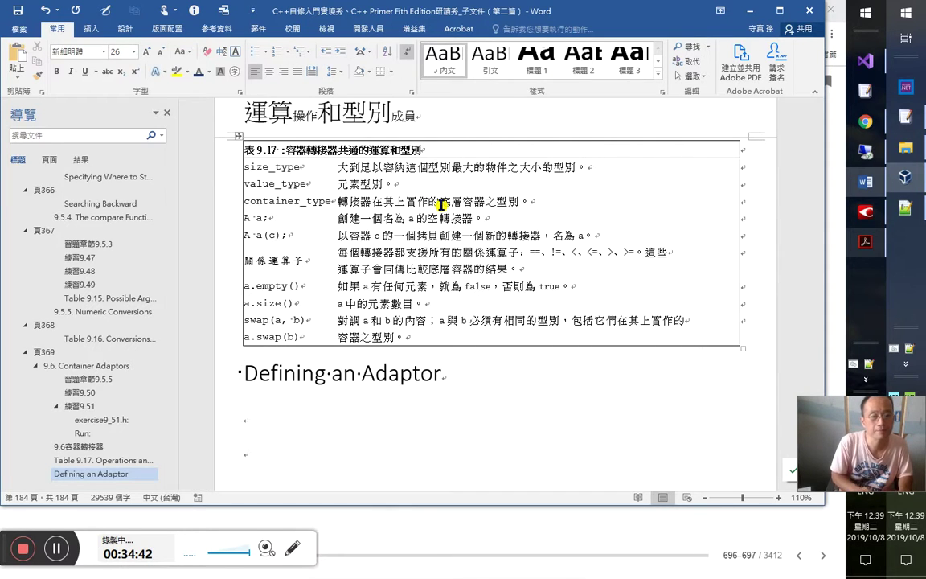
{"action": "type", "text": "34：40"}
{"action": "key", "text": "Return"}
Step: Copy the heading 定義一個轉接器 from ABBYY FineReader and paste it under Defining an Adaptor in the Word notes
{"action": "key", "text": "alt+Tab"}
{"action": "key", "text": "Tab"}
{"action": "key", "text": "Tab"}
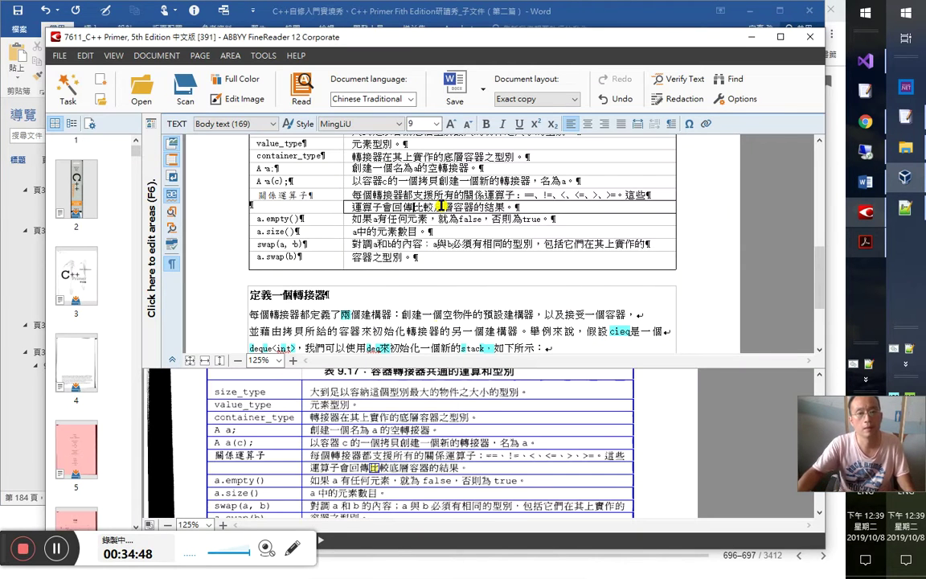
{"action": "left_click", "coordinate": [365, 296]}
{"action": "key", "text": "shift+Home"}
{"action": "key", "text": "ctrl+c"}
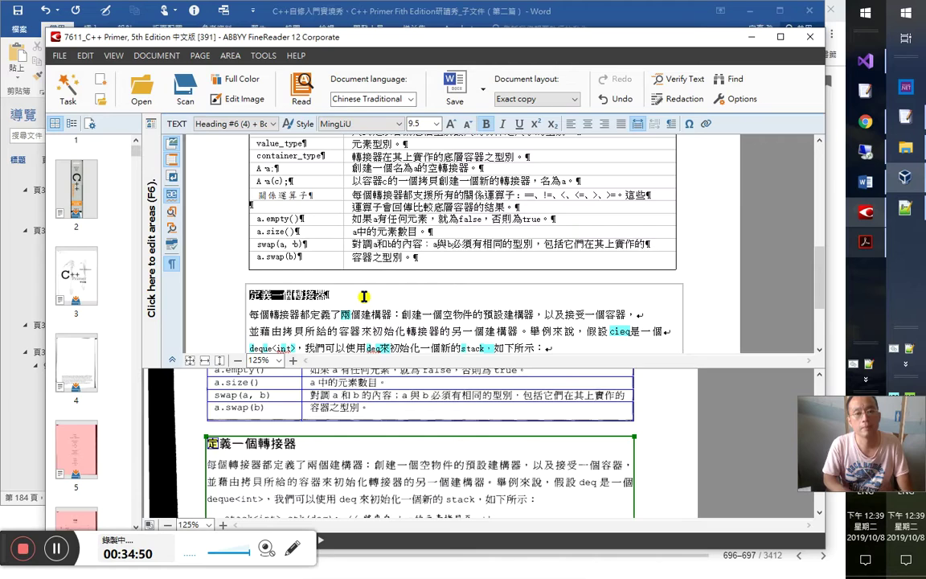
{"action": "key", "text": "alt+Tab"}
{"action": "key", "text": "Up"}
{"action": "key", "text": "Up"}
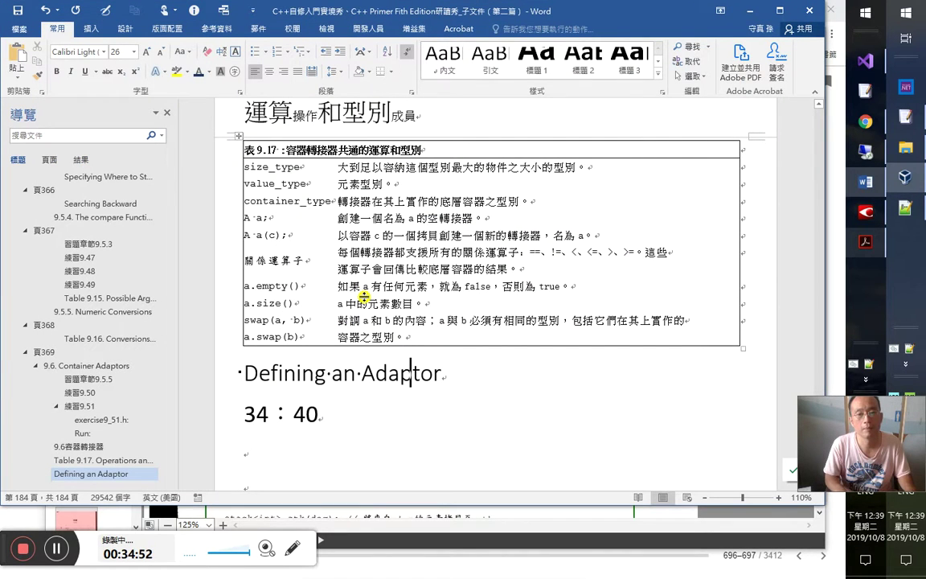
{"action": "key", "text": "End"}
{"action": "key", "text": "Return"}
{"action": "key", "text": "ctrl+v"}
{"action": "key", "text": "Down"}
{"action": "key", "text": "Down"}
Step: Bring the Google Play book page up behind the Word notes and shift the Word window to uncover its edge
{"action": "key", "text": "alt+Tab"}
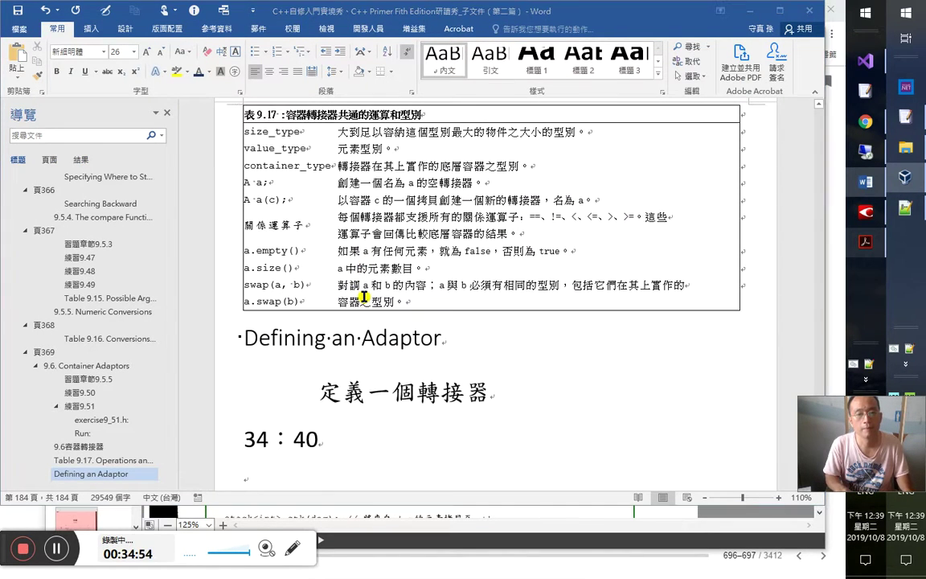
{"action": "key", "text": "alt+Tab"}
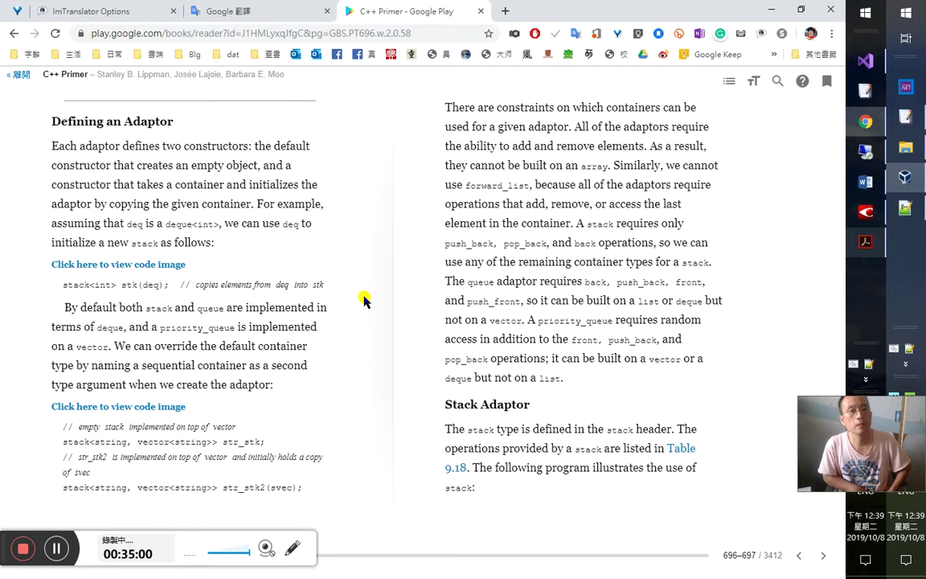
{"action": "key", "text": "alt+Tab"}
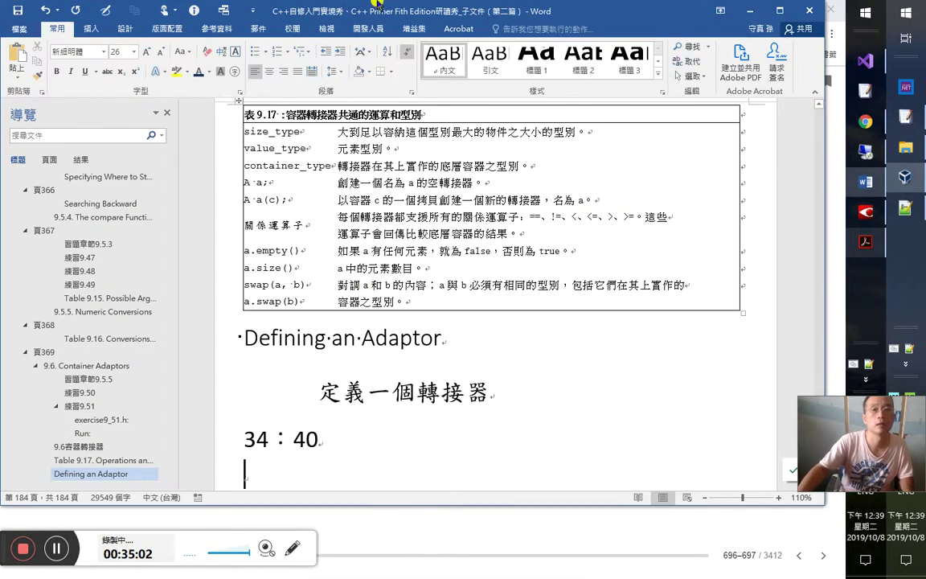
{"action": "left_click_drag", "start_coordinate": [570, 11], "coordinate": [637, 38]}
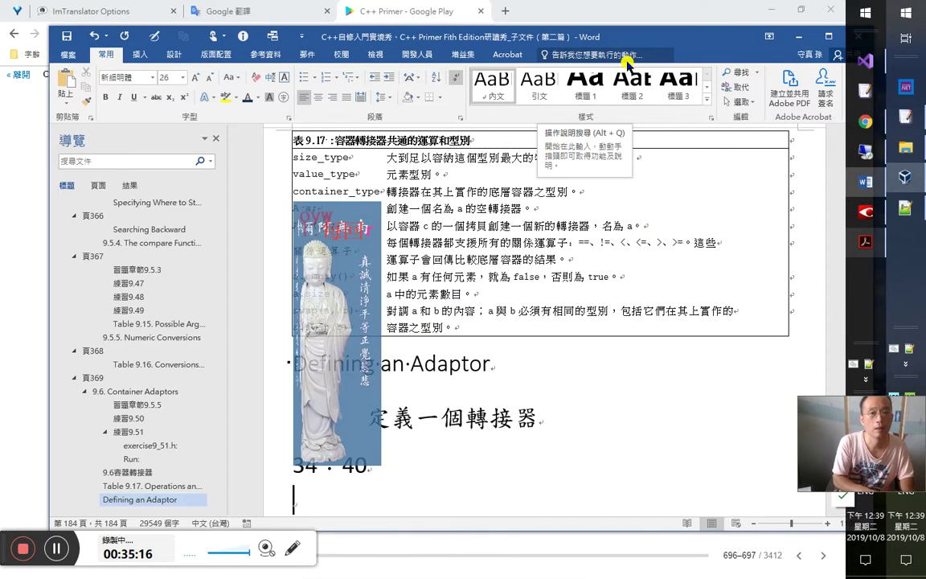
Step: Start the translation paragraph below 34：40 with the word 每個, replacing the mistyped characters 倒因為果
{"action": "type", "text": "個"}
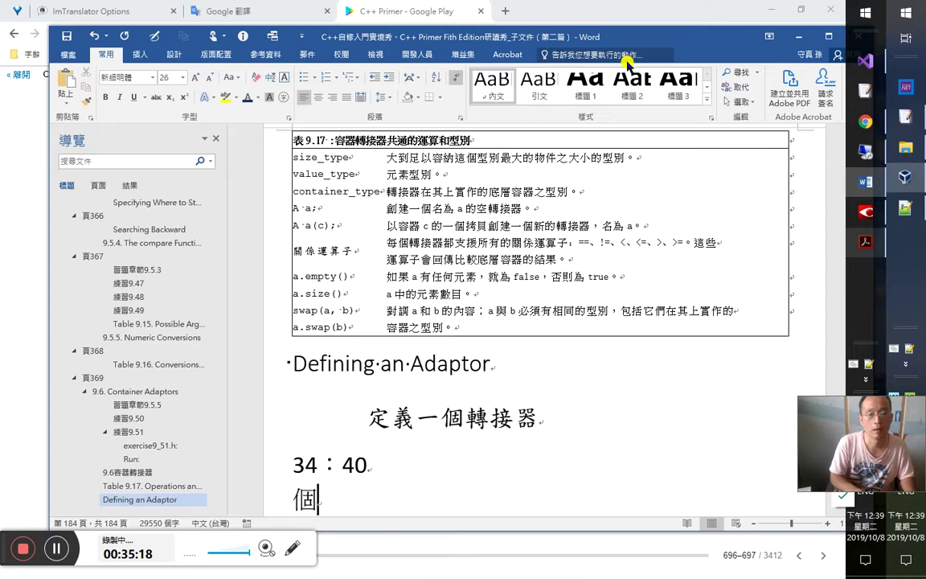
{"action": "type", "text": "倒因為果"}
{"action": "key", "text": "shift+Left"}
{"action": "key", "text": "shift+Left"}
{"action": "key", "text": "shift+Left"}
{"action": "key", "text": "shift+Left"}
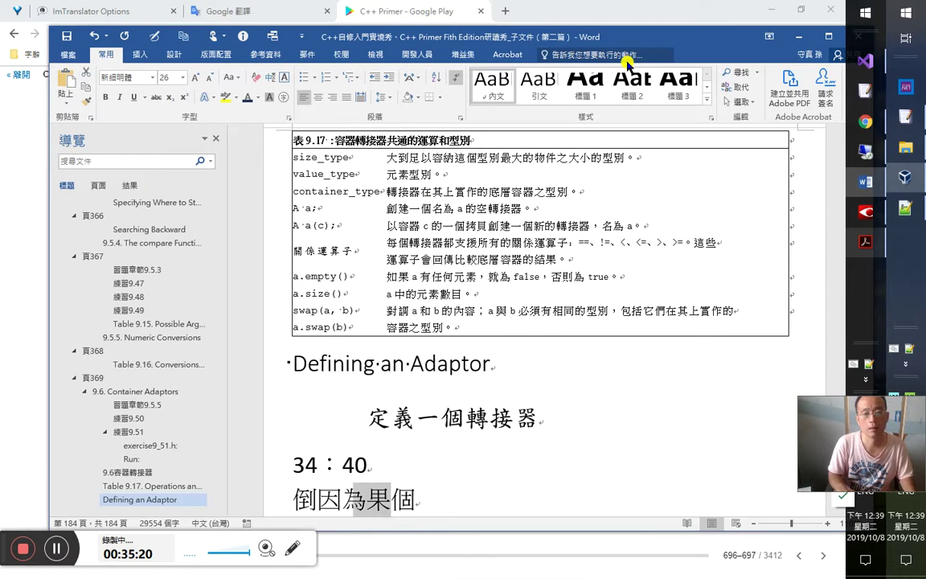
{"action": "type", "text": "每個"}
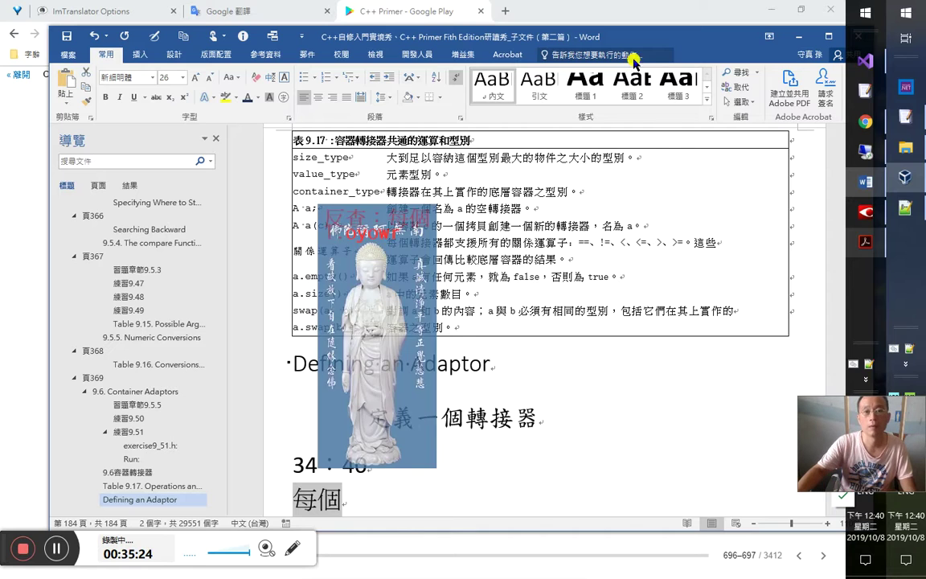
Step: Switch to Notepad++, search the open input-code files for 每個, and go to the oyowr entry in cj5-ftzk.txt
{"action": "left_click", "coordinate": [906, 207]}
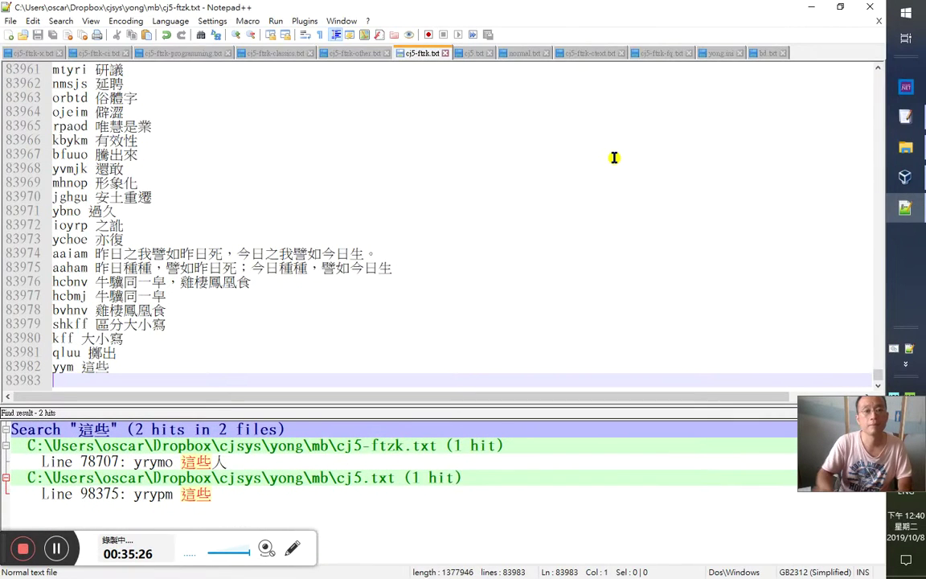
{"action": "key", "text": "ctrl+f"}
{"action": "key", "text": "alt+o"}
{"action": "key", "text": "alt+p"}
{"action": "key", "text": "Escape"}
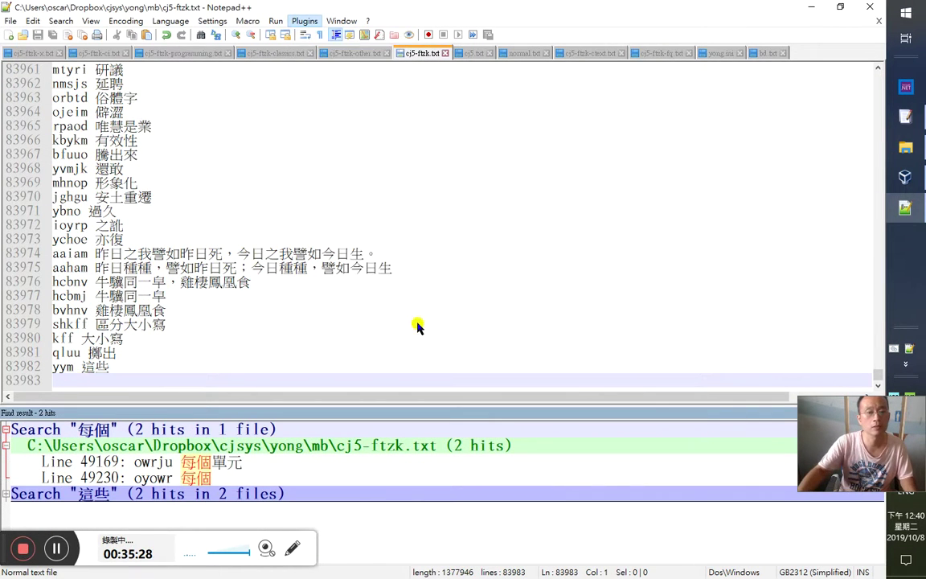
{"action": "double_click", "coordinate": [248, 473]}
{"action": "left_click", "coordinate": [262, 230]}
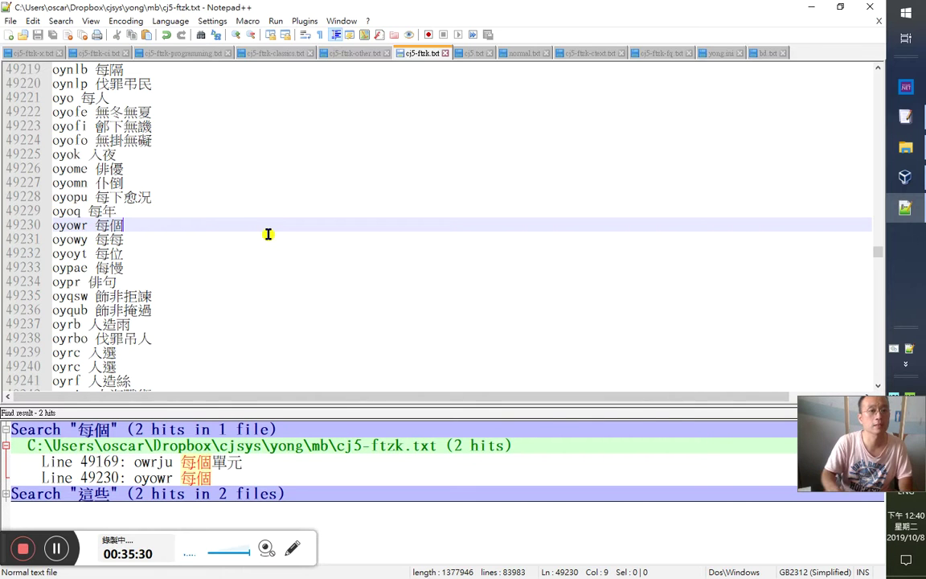
Step: Duplicate the oyowr 每個 entry, change the copy's code to oyw, and save cj5-ftzk.txt
{"action": "key", "text": "ctrl+d"}
{"action": "key", "text": "Down"}
{"action": "key", "text": "Left"}
{"action": "key", "text": "Left"}
{"action": "key", "text": "shift+Left"}
{"action": "key", "text": "shift+Left"}
{"action": "key", "text": "BackSpace"}
{"action": "type", "text": "oy"}
{"action": "type", "text": "w"}
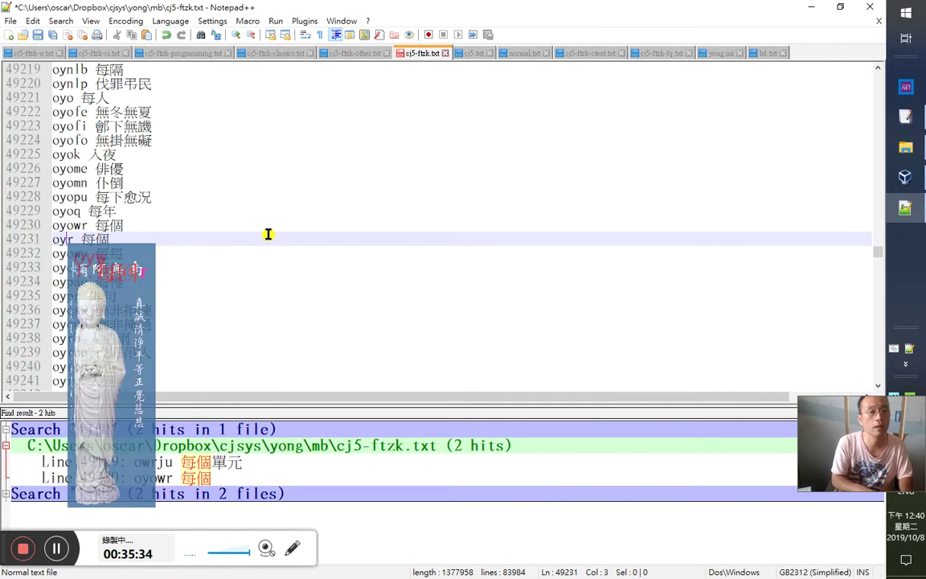
{"action": "key", "text": "Escape"}
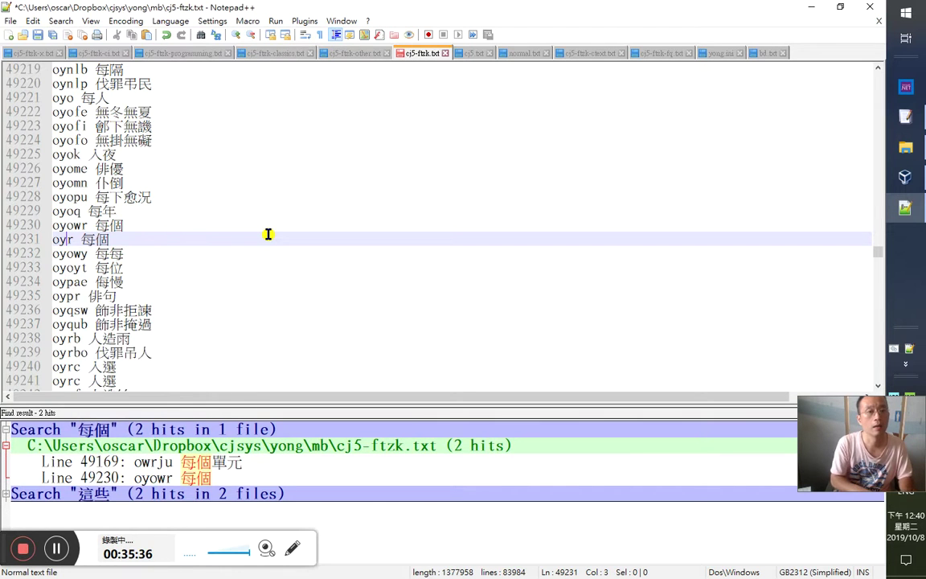
{"action": "type", "text": "oyr"}
{"action": "key", "text": "Escape"}
{"action": "type", "text": "w"}
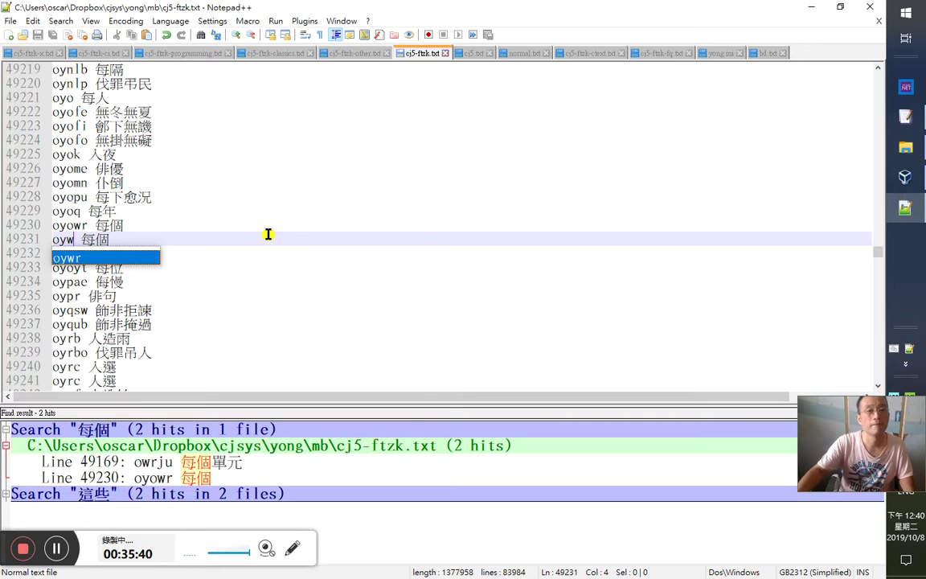
Step: Switch back to the Word notes and continue the paragraph after 每個 with 容器轉接器都
{"action": "left_click", "coordinate": [811, 7]}
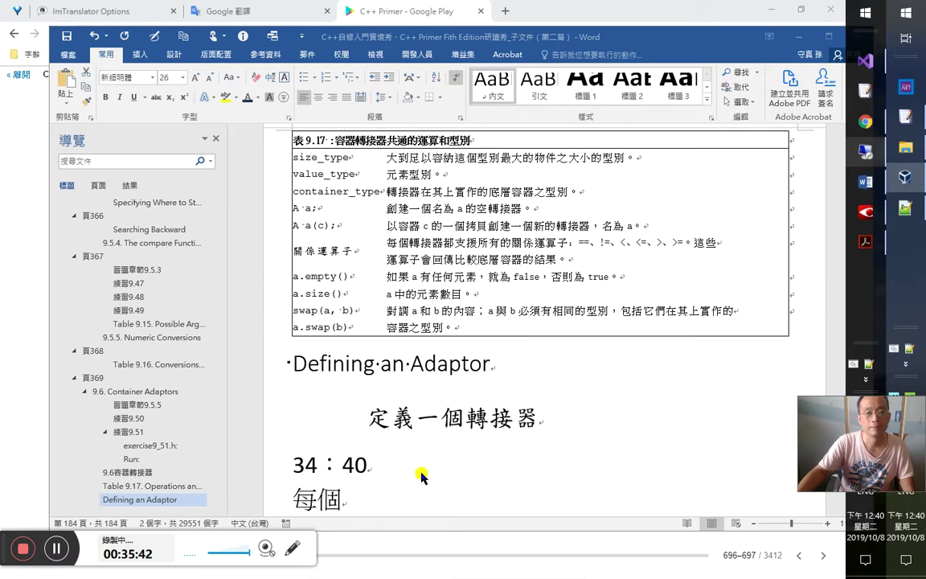
{"action": "scroll", "coordinate": [420, 475], "scroll_direction": "down", "scroll_amount": 3}
{"action": "left_click", "coordinate": [428, 378]}
{"action": "type", "text": "iq"}
{"action": "key", "text": "Escape"}
{"action": "type", "text": "jiq0"}
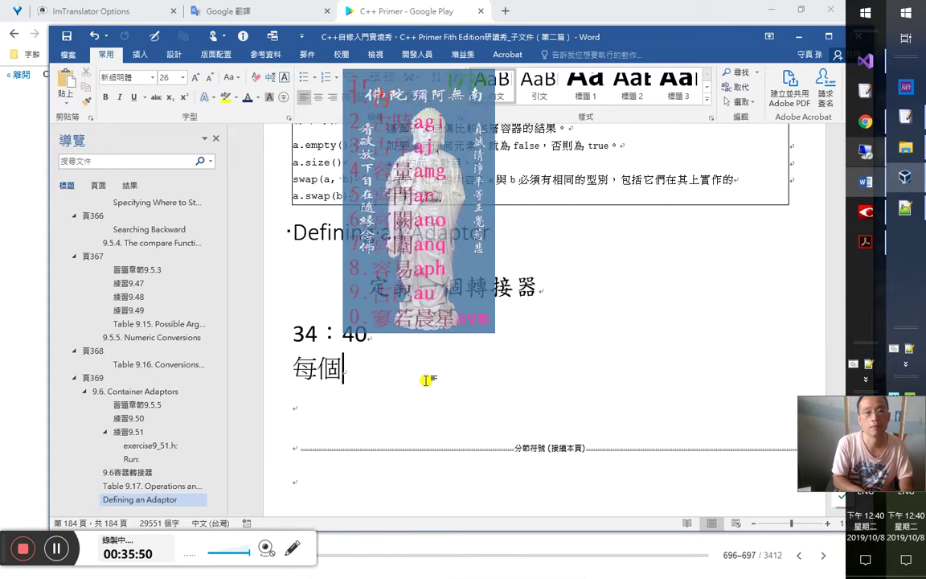
{"action": "type", "text": "容器轉接器都"}
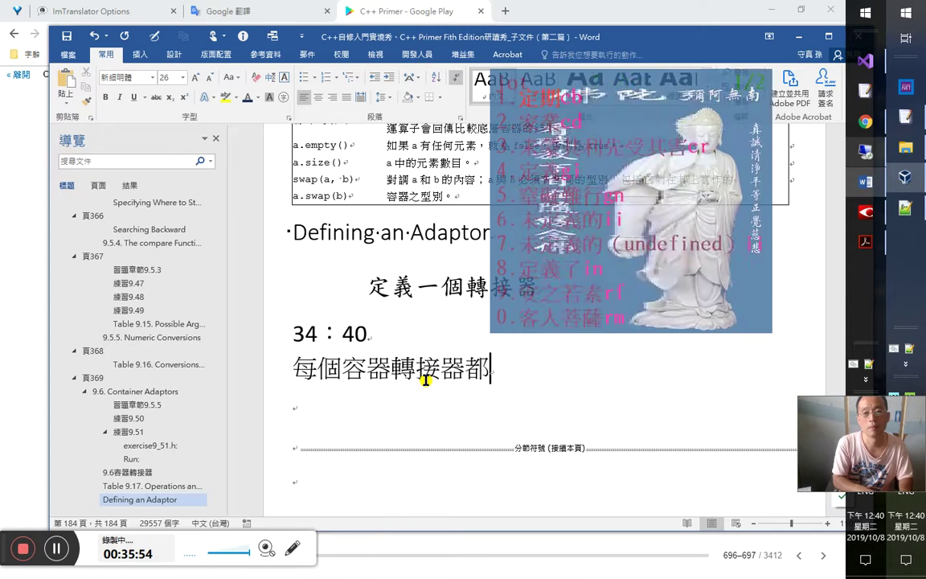
{"action": "type", "text": "定義了二"}
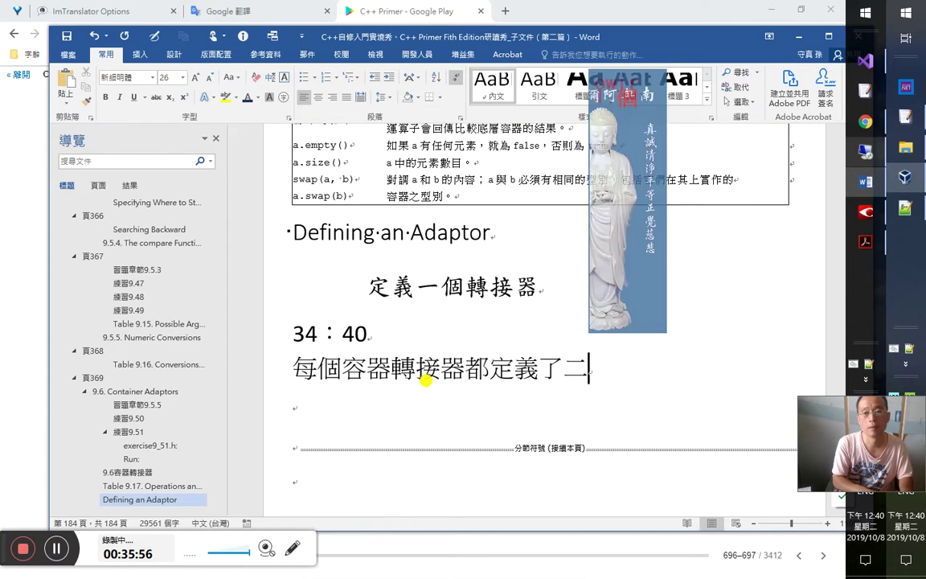
{"action": "type", "text": "個"}
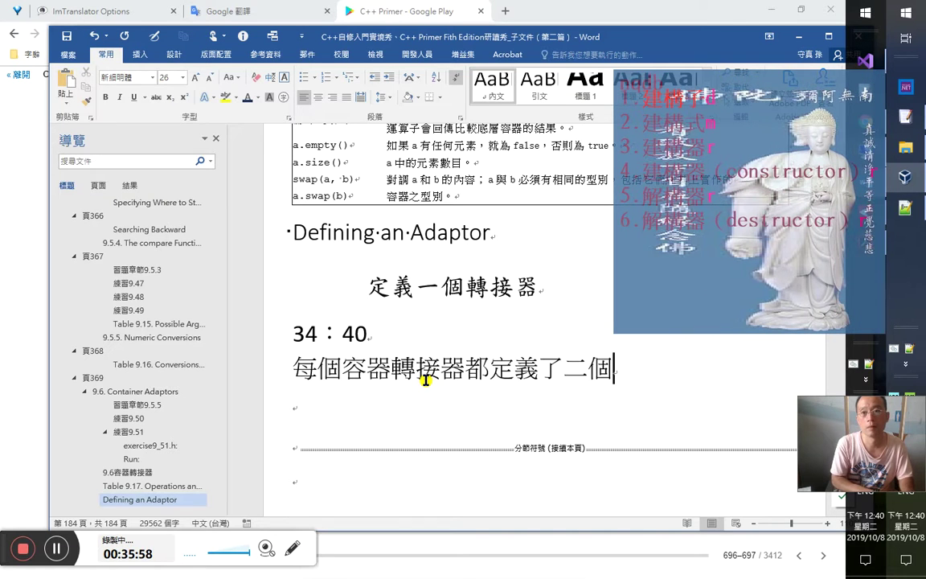
{"action": "type", "text": "db建構器"}
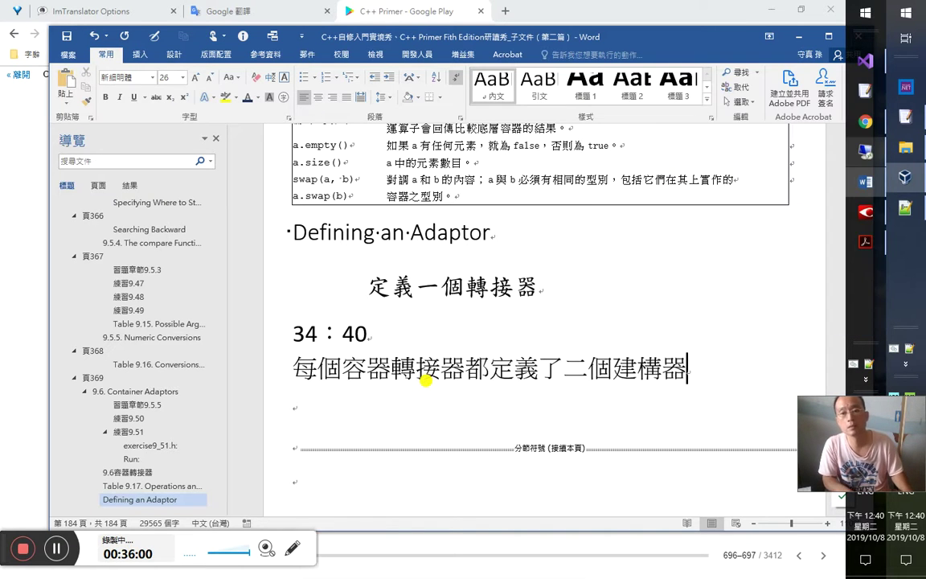
Step: Complete the sentence with 定義了二個建構器 and start a new paragraph below it
{"action": "key", "text": "Return"}
Step: Check the wording on the book page, then format the word 容器 after 每個 as subscript in the notes
{"action": "key", "text": "alt+Tab"}
{"action": "key", "text": "alt+Tab"}
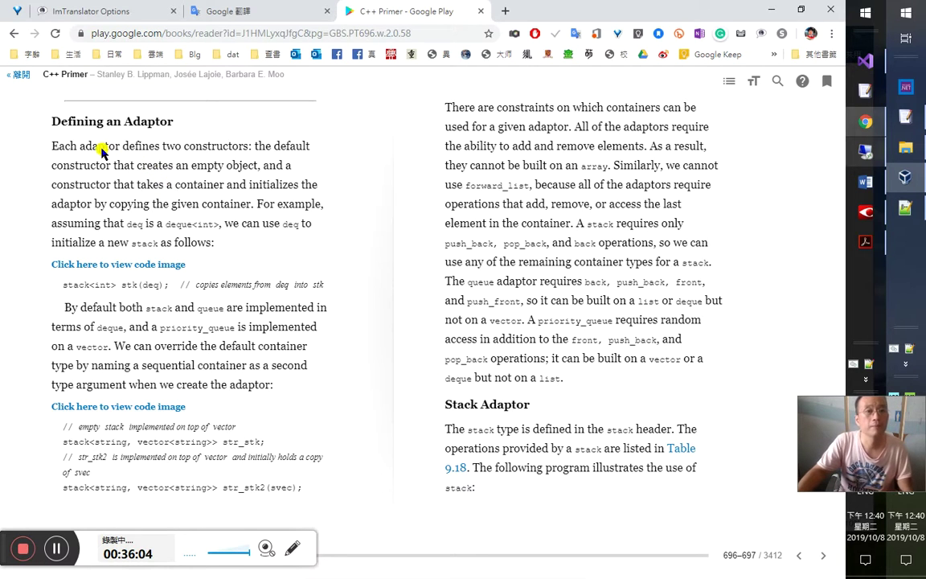
{"action": "key", "text": "alt+Tab"}
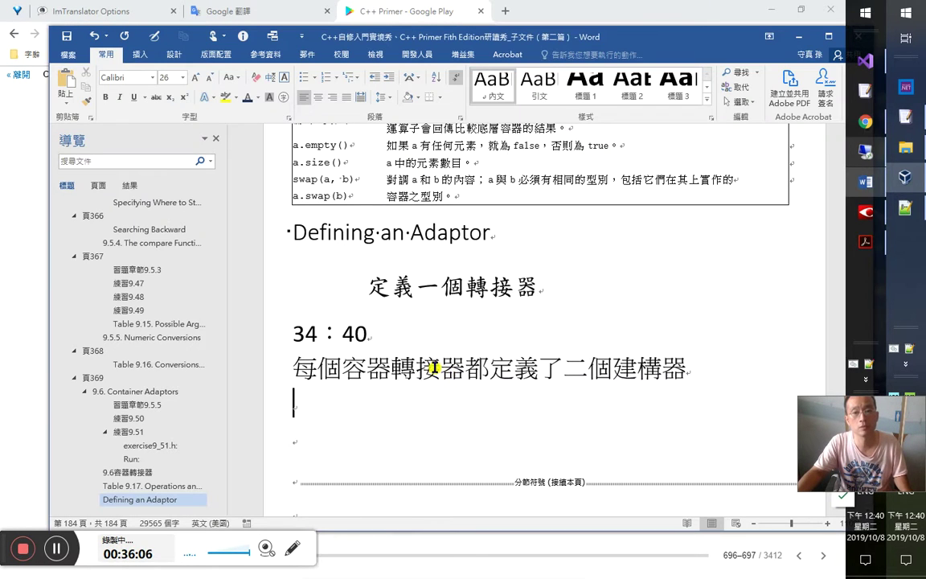
{"action": "left_click_drag", "start_coordinate": [349, 368], "coordinate": [408, 369]}
{"action": "key", "text": "shift+Left"}
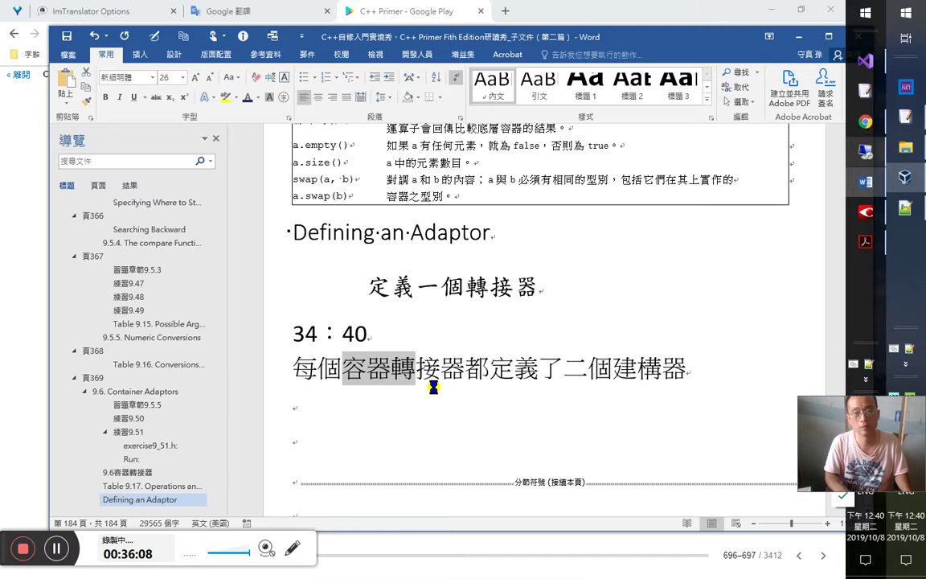
{"action": "key", "text": "ctrl+space"}
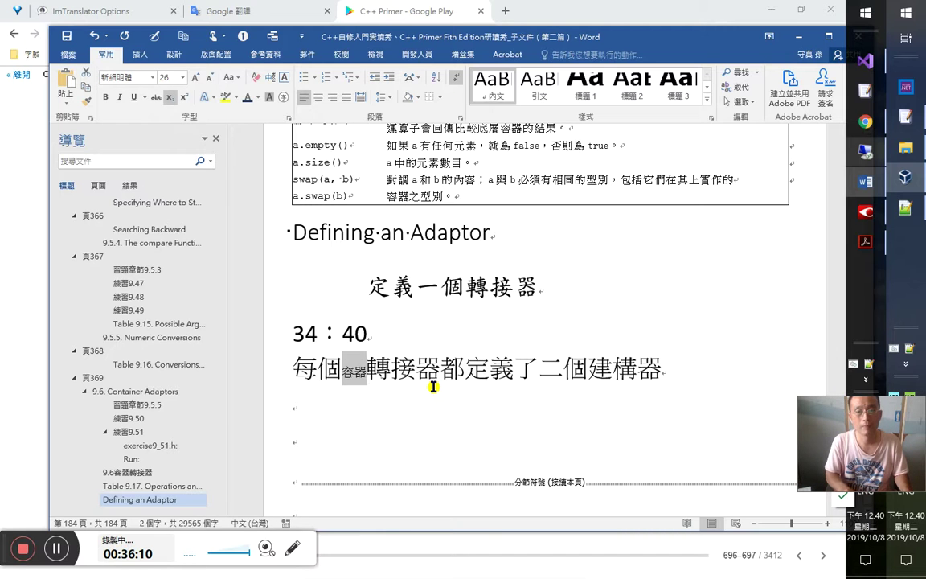
Step: Copy 轉接器 from the sentence and search all open input-code files in Notepad++ for it
{"action": "key", "text": "Right"}
{"action": "key", "text": "shift+Right"}
{"action": "key", "text": "shift+Right"}
{"action": "key", "text": "shift+Right"}
{"action": "key", "text": "ctrl+c"}
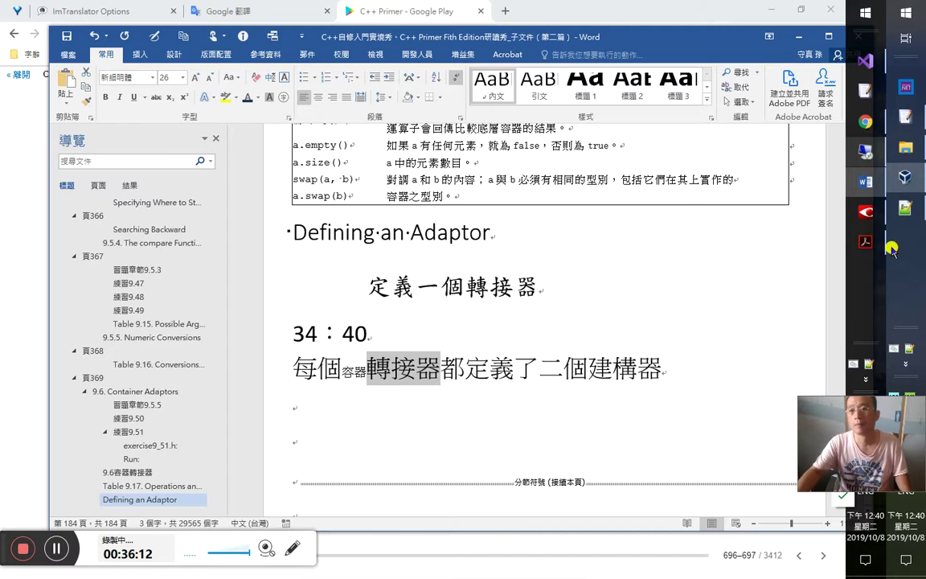
{"action": "left_click", "coordinate": [904, 208]}
{"action": "key", "text": "ctrl+f"}
{"action": "key", "text": "ctrl+v"}
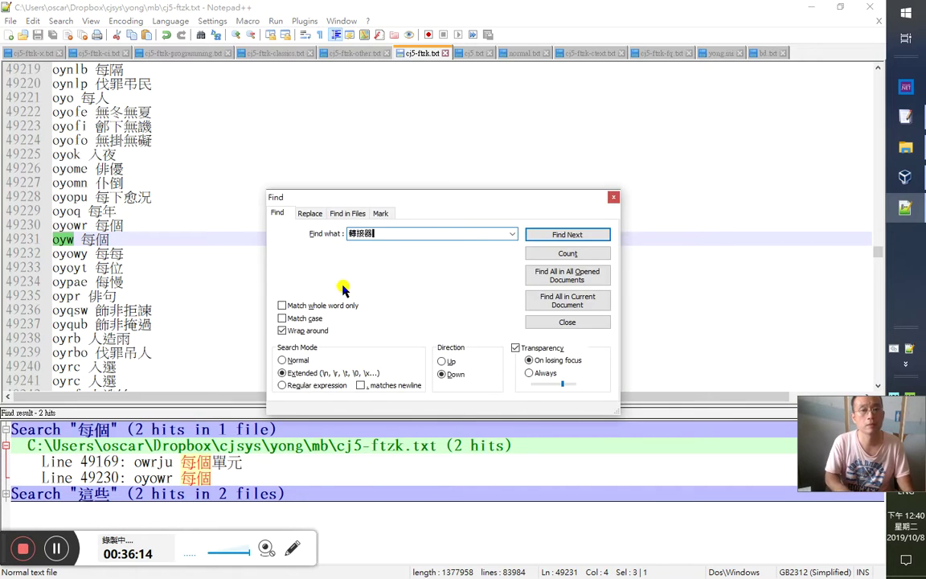
{"action": "key", "text": "alt+o"}
Step: Go to the end of cj5-ftzk-programming.txt and duplicate the ybmur 適配器（adaptor） entry
{"action": "key", "text": "ctrl+Page_Up"}
{"action": "key", "text": "ctrl+Page_Up"}
{"action": "key", "text": "ctrl+Page_Up"}
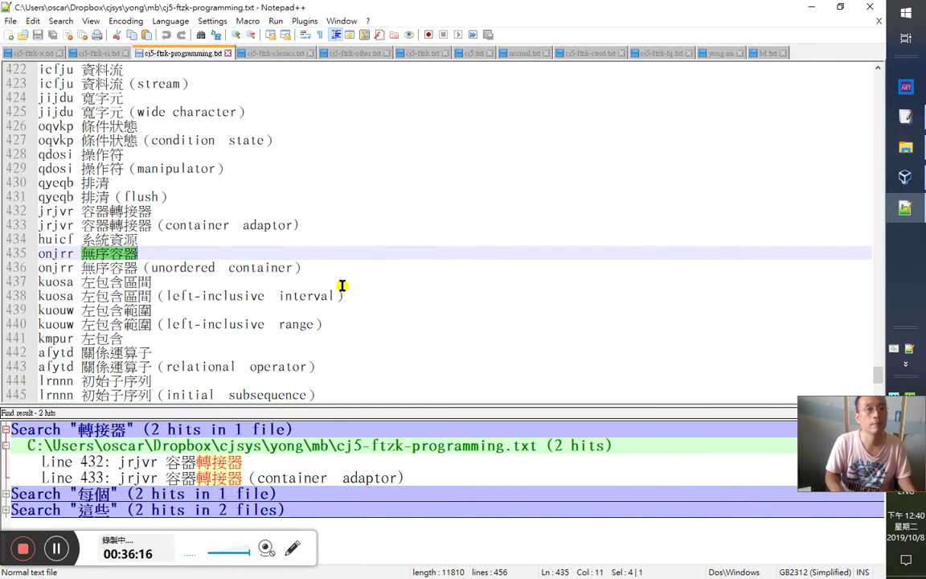
{"action": "key", "text": "ctrl+End"}
{"action": "key", "text": "Up"}
{"action": "key", "text": "Up"}
{"action": "key", "text": "Up"}
{"action": "key", "text": "Down"}
{"action": "key", "text": "ctrl+d"}
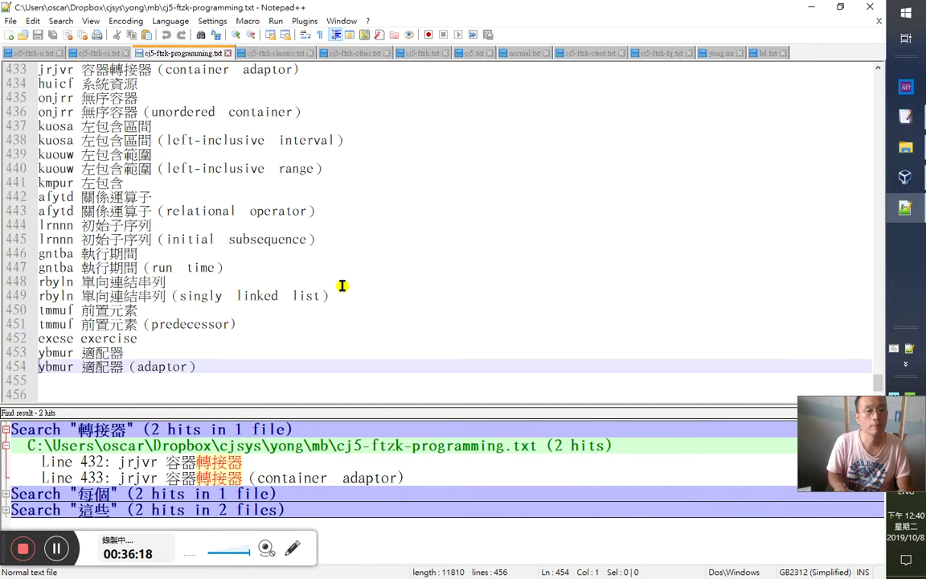
{"action": "key", "text": "Down"}
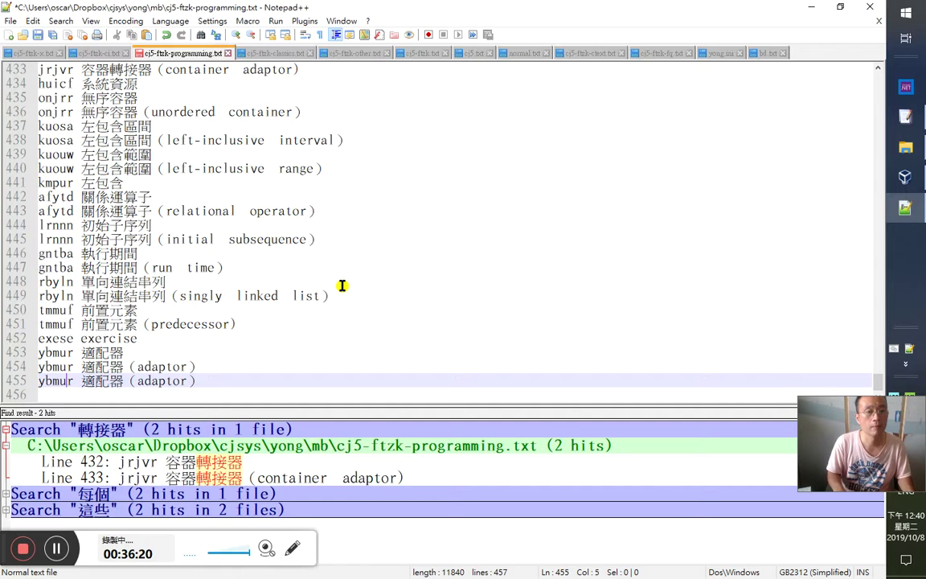
Step: Change the duplicated entry to the code jiqvr and the term 轉接器（adaptor）
{"action": "key", "text": "shift+Right"}
{"action": "key", "text": "shift+Right"}
{"action": "key", "text": "shift+Right"}
{"action": "key", "text": "ctrl+v"}
{"action": "key", "text": "Home"}
{"action": "type", "text": "jiqvr"}
{"action": "key", "text": "Delete"}
{"action": "key", "text": "Delete"}
{"action": "key", "text": "Delete"}
{"action": "key", "text": "Delete"}
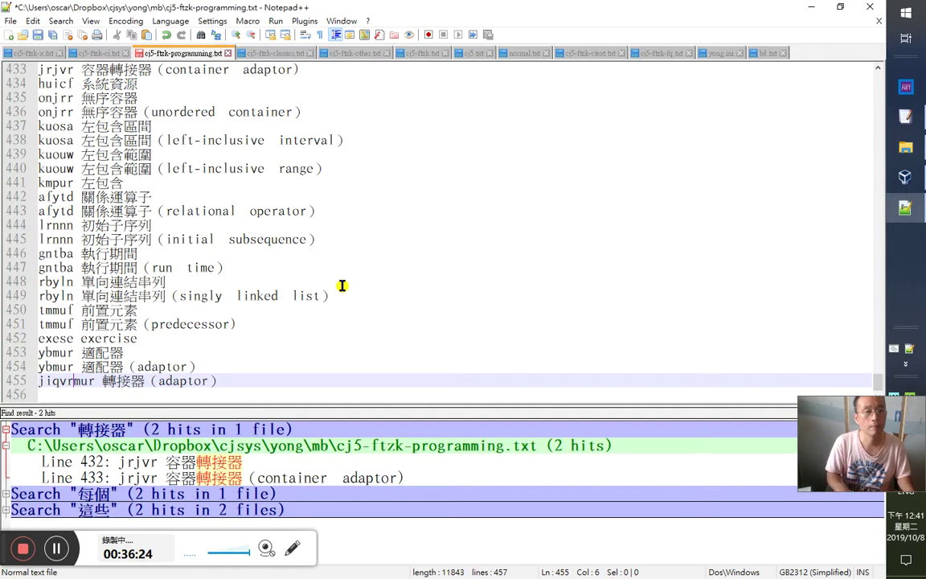
{"action": "key", "text": "Delete"}
Step: Duplicate the jiqvr entry, strip （adaptor） from the first copy, add a blank line at the end, and save the file
{"action": "key", "text": "ctrl+d"}
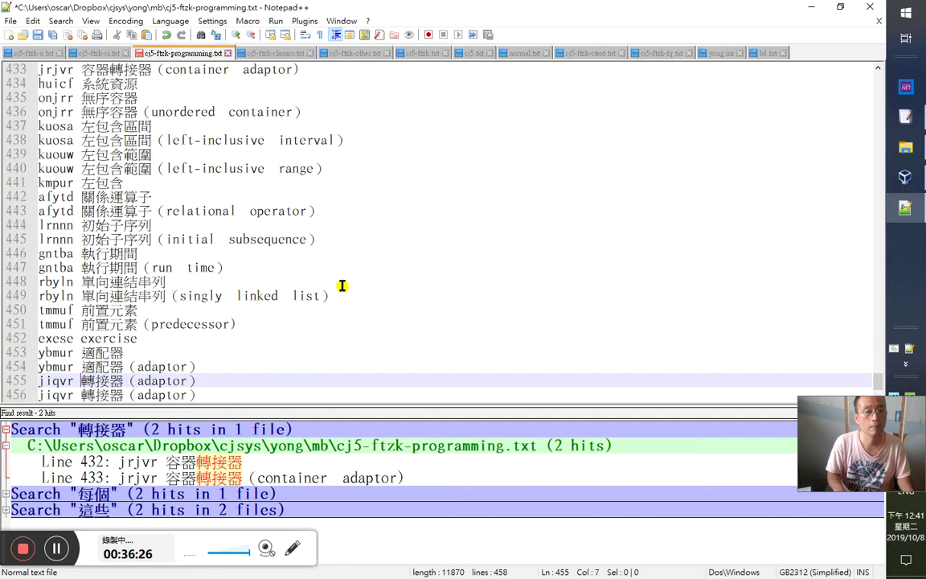
{"action": "key", "text": "shift+End"}
{"action": "key", "text": "Delete"}
{"action": "key", "text": "Down"}
{"action": "key", "text": "End"}
{"action": "key", "text": "Return"}
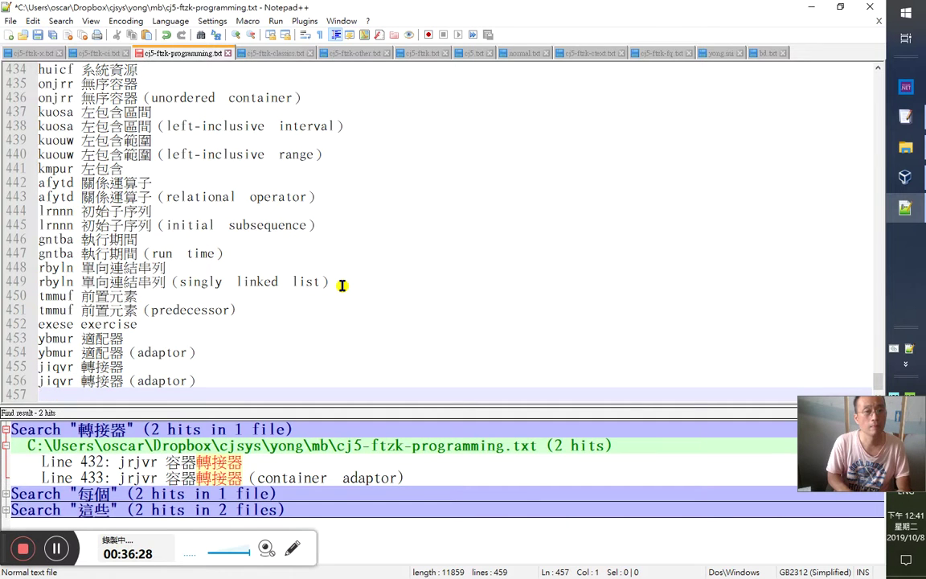
Step: Return to the Word notes, recheck the book passage, end the sentence with a colon, and start the line below with 1
{"action": "left_click", "coordinate": [811, 6]}
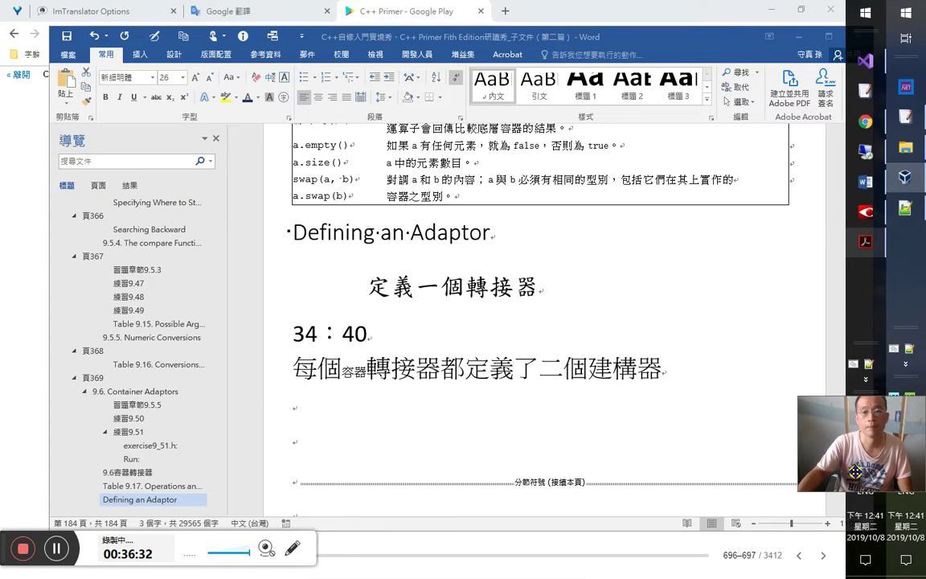
{"action": "left_click", "coordinate": [568, 419]}
{"action": "left_click", "coordinate": [18, 326]}
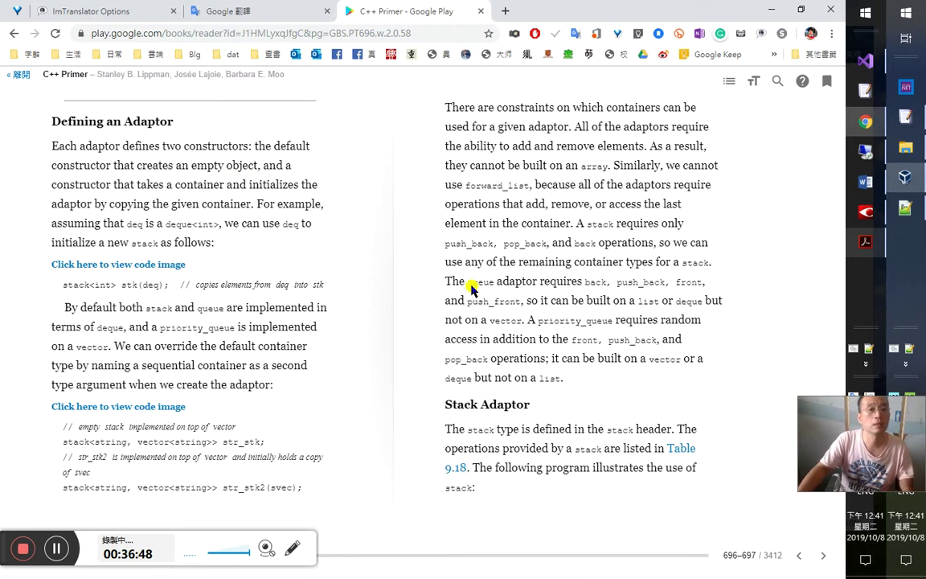
{"action": "key", "text": "alt+Tab"}
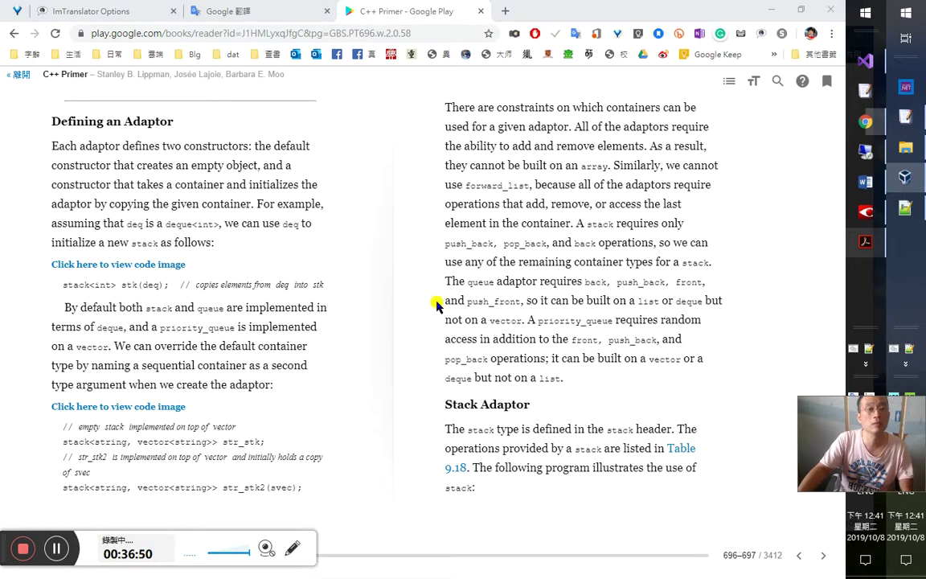
{"action": "left_click", "coordinate": [498, 405]}
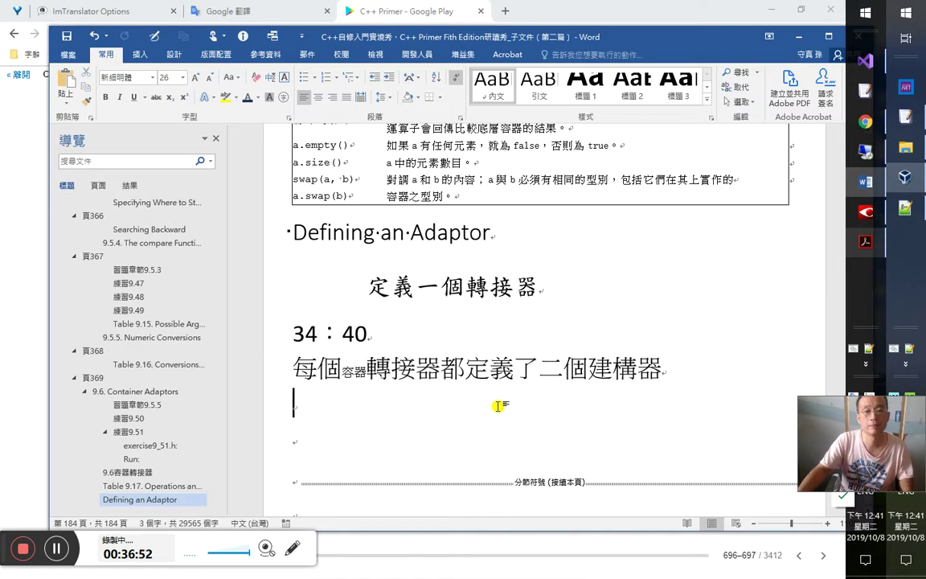
{"action": "type", "text": "1"}
{"action": "left_click", "coordinate": [499, 405]}
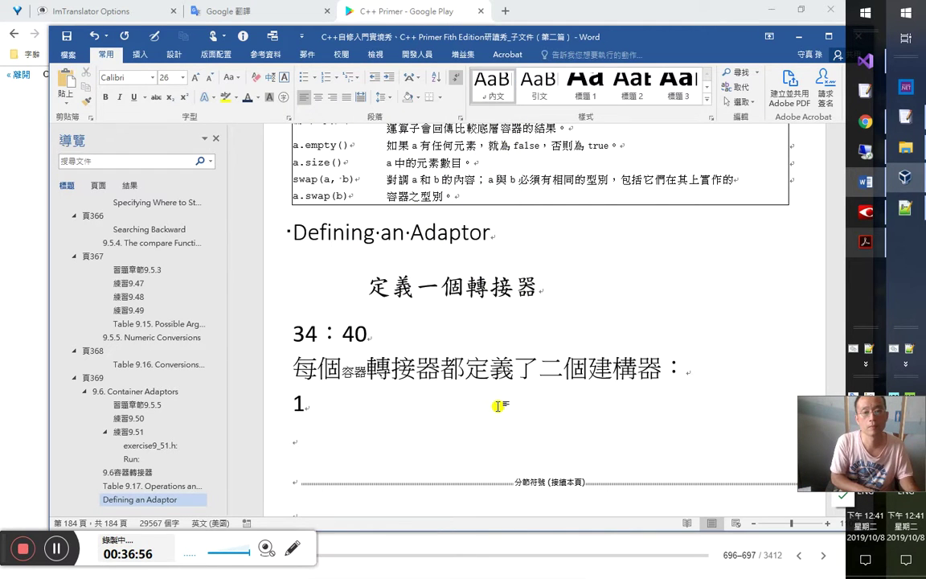
Step: Enter 預設建構器（default constructor） as item 1, with a single normal space between the English words
{"action": "type", "text": "."}
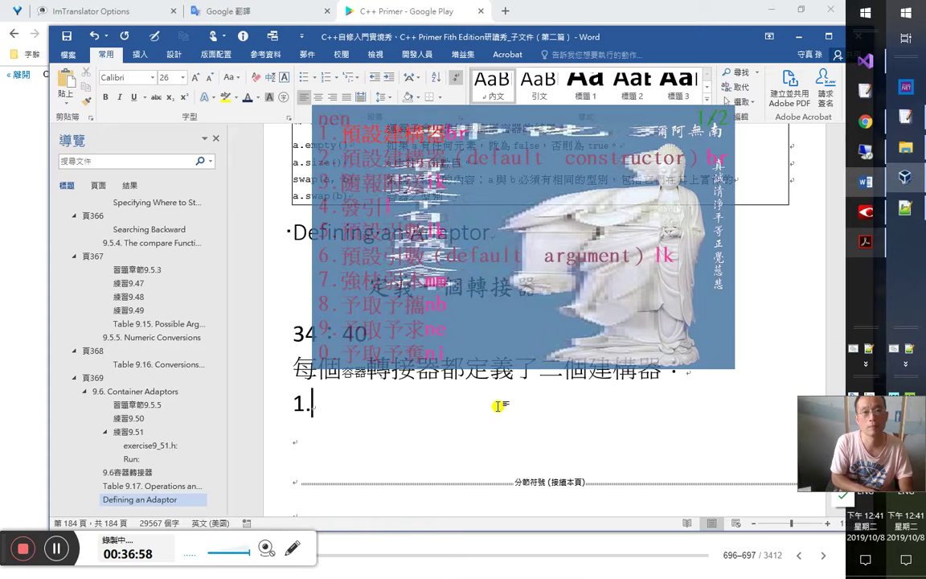
{"action": "type", "text": "nen2"}
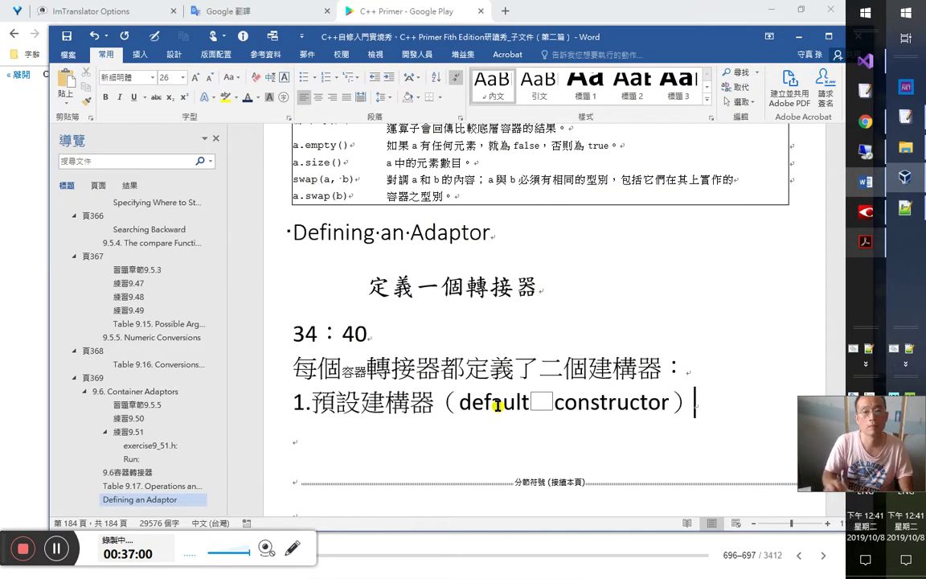
{"action": "key", "text": "alt+Tab"}
{"action": "key", "text": "alt+Tab"}
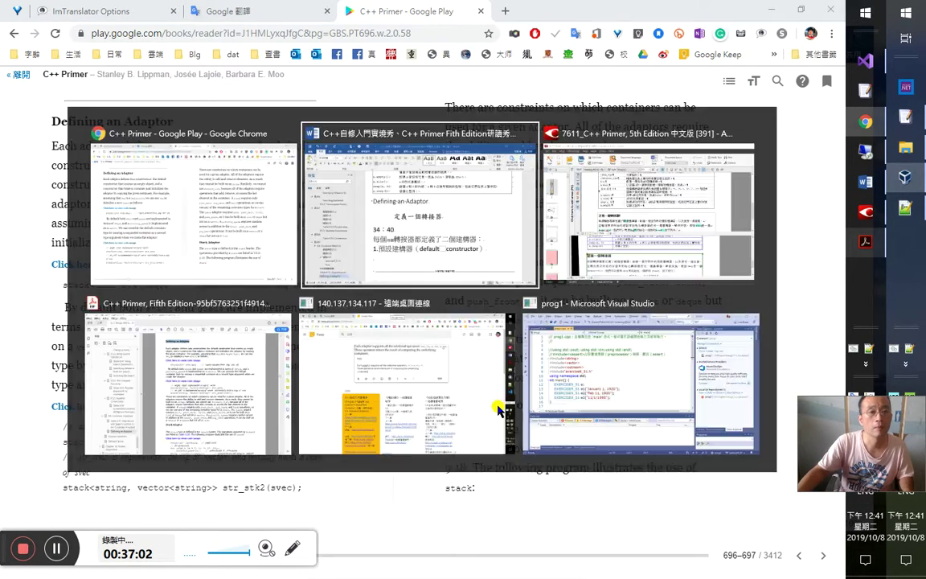
{"action": "double_click", "coordinate": [541, 402]}
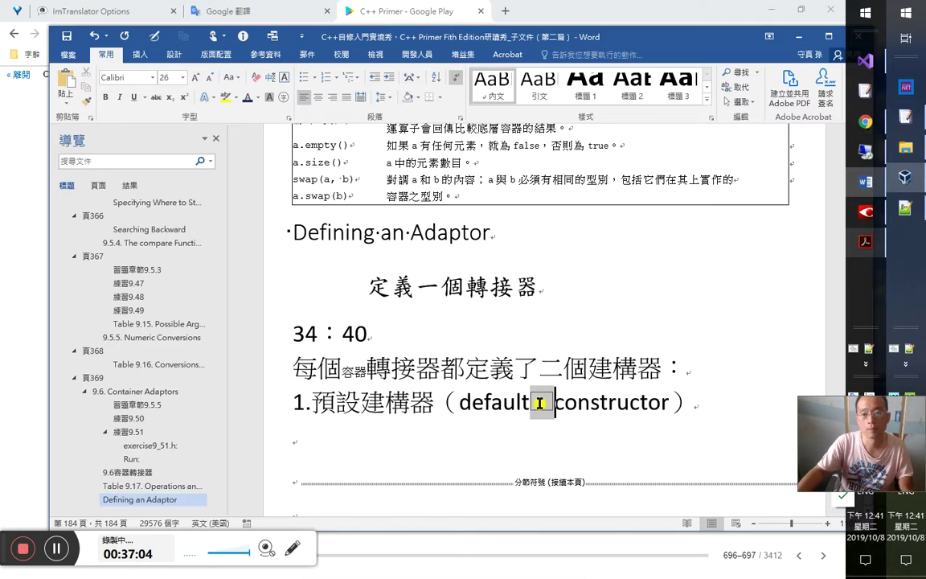
{"action": "left_click", "coordinate": [687, 405]}
Step: Continue item 1 with 建構了一個空的物件, correcting the mistyped 栒 to 構
{"action": "type", "text": "n建樹"}
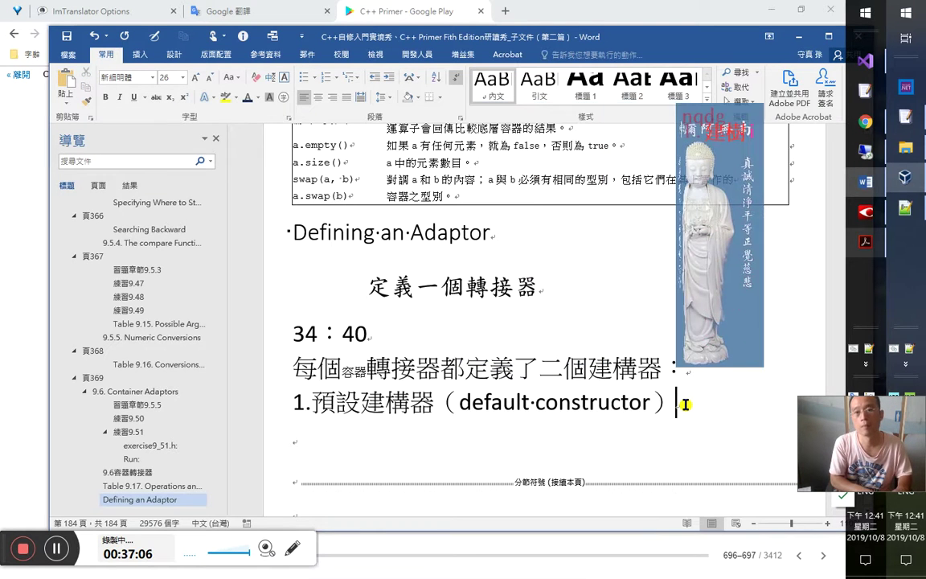
{"action": "key", "text": "BackSpace"}
{"action": "type", "text": "d栒了"}
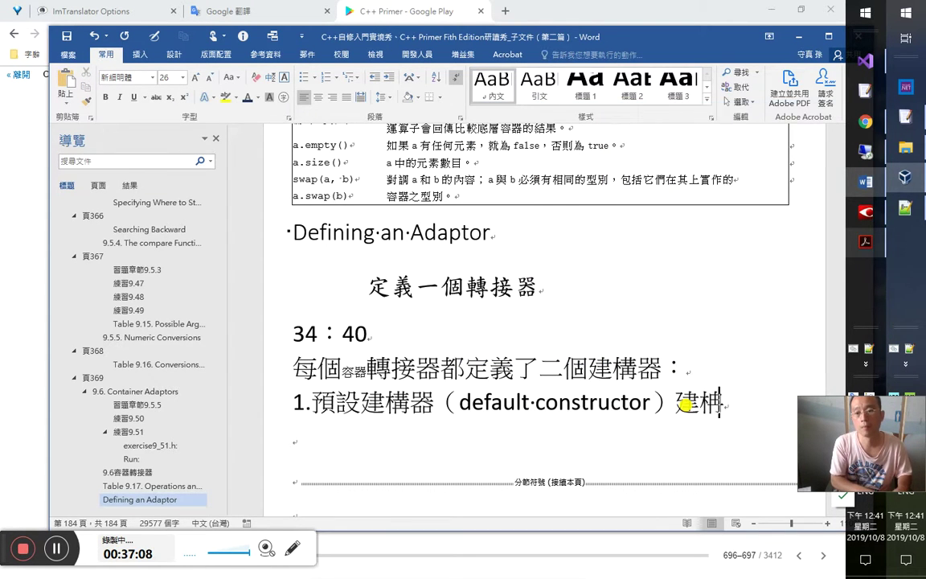
{"action": "key", "text": "Left"}
{"action": "key", "text": "Left"}
{"action": "type", "text": "構"}
{"action": "key", "text": "Delete"}
{"action": "key", "text": "Right"}
{"action": "type", "text": "一個"}
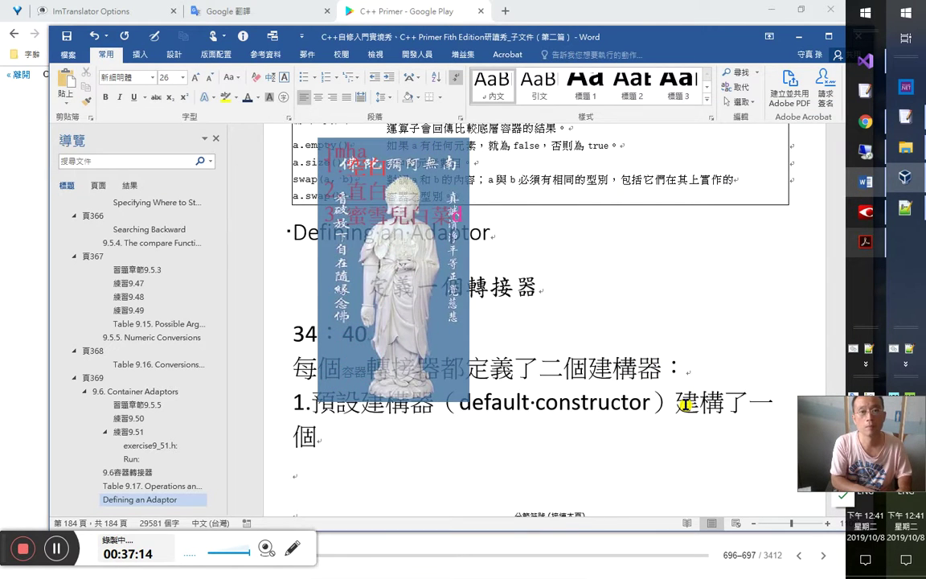
{"action": "type", "text": "空的物件"}
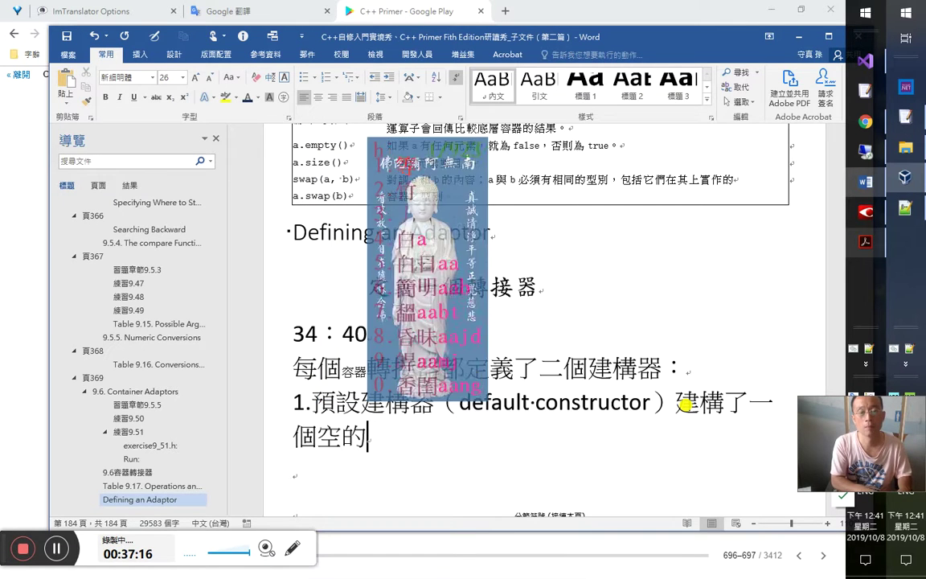
Step: Copy 空的 from item 1 and search all open input-code files in Notepad++ for it
{"action": "key", "text": "Left"}
{"action": "key", "text": "Left"}
{"action": "key", "text": "shift+Left"}
{"action": "key", "text": "shift+Left"}
{"action": "key", "text": "ctrl+c"}
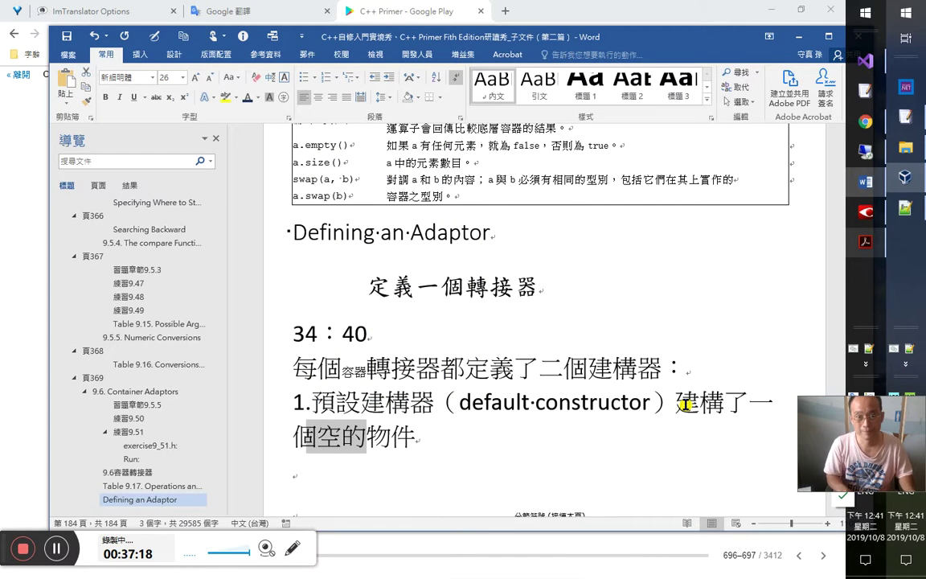
{"action": "key", "text": "alt+Tab"}
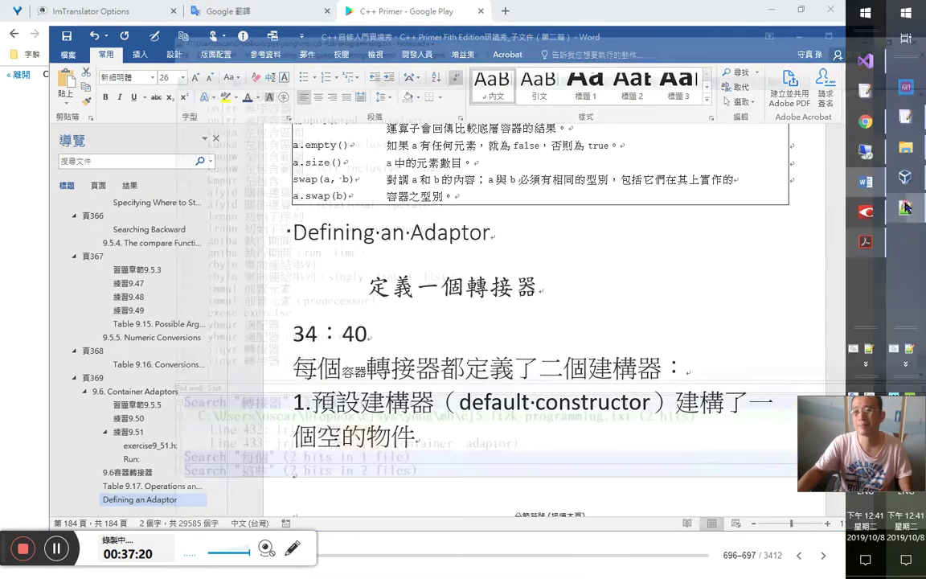
{"action": "key", "text": "ctrl+f"}
{"action": "key", "text": "ctrl+v"}
{"action": "key", "text": "alt+o"}
{"action": "key", "text": "Escape"}
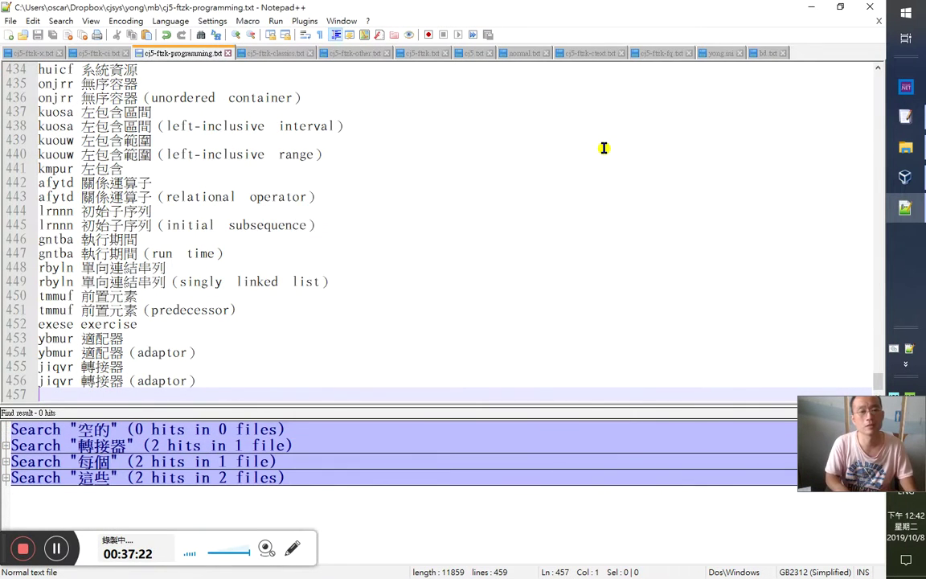
Step: Delete the surplus blank lines at the end of cj5-ftzk-programming.txt
{"action": "key", "text": "Down"}
{"action": "key", "text": "Up"}
{"action": "key", "text": "Delete"}
{"action": "key", "text": "Delete"}
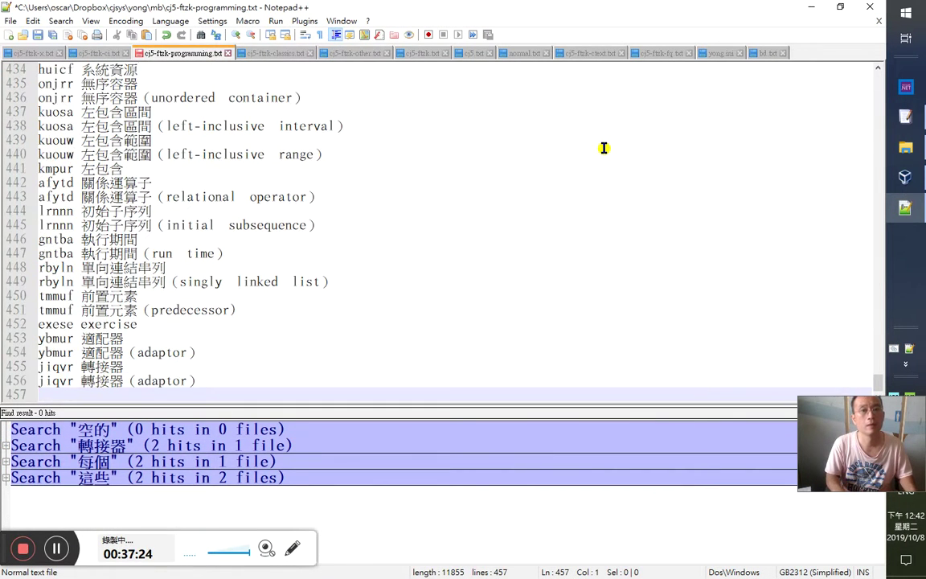
Step: Append the entry jmhai 空的 at the end of cj5-ftzk.txt and save the file
{"action": "key", "text": "ctrl+Page_Down"}
{"action": "key", "text": "ctrl+Page_Down"}
{"action": "key", "text": "ctrl+Page_Down"}
{"action": "key", "text": "ctrl+End"}
{"action": "key", "text": "ctrl+v"}
{"action": "key", "text": "Return"}
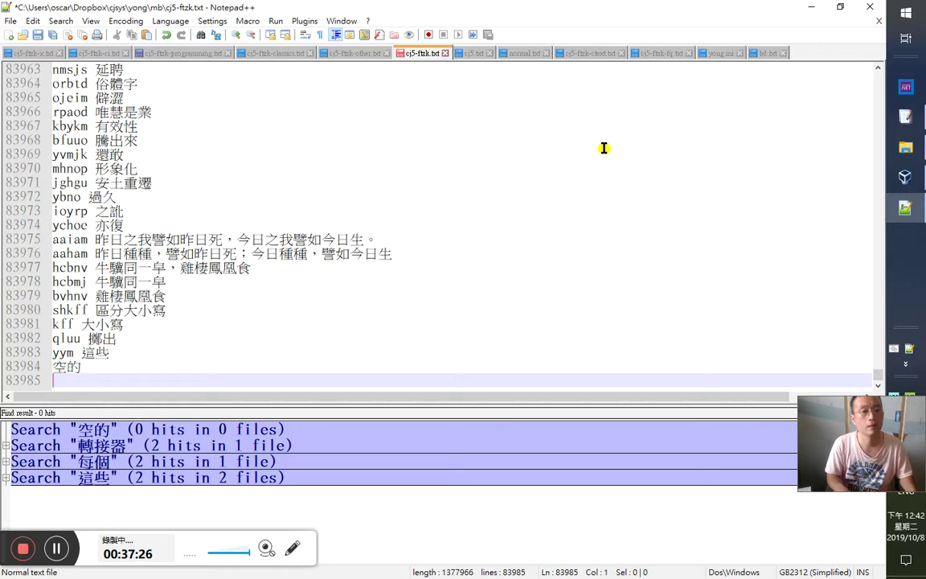
{"action": "key", "text": "Up"}
{"action": "type", "text": "jmh"}
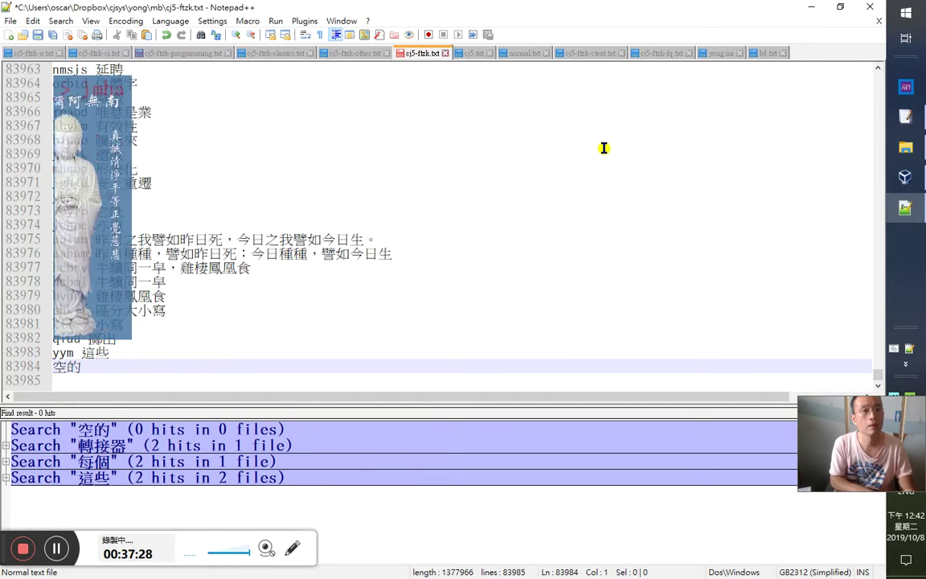
{"action": "type", "text": "jmhai"}
{"action": "key", "text": "Down"}
{"action": "key", "text": "ctrl+s"}
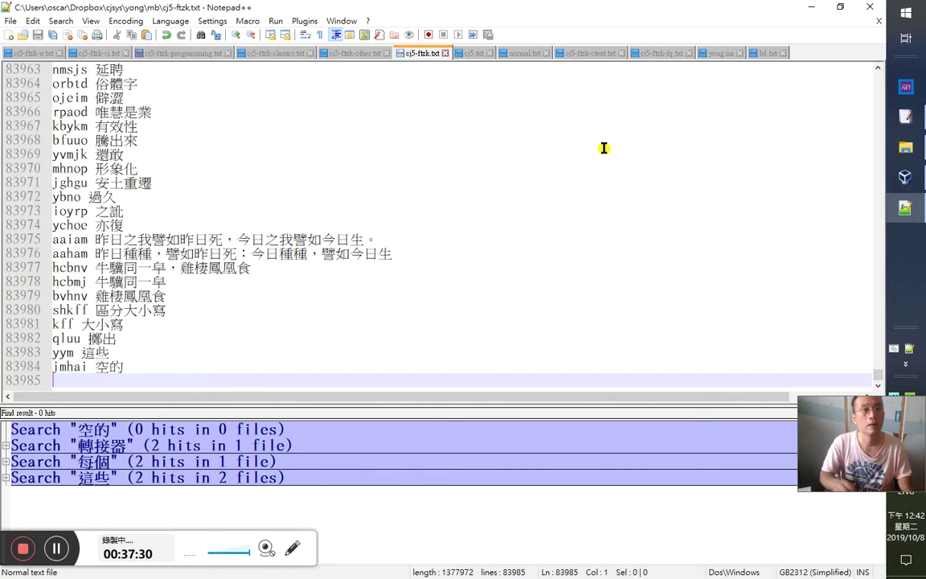
Step: Switch to the Google Play book page to read the description of the second constructor under Defining an Adaptor
{"action": "key", "text": "alt+Tab"}
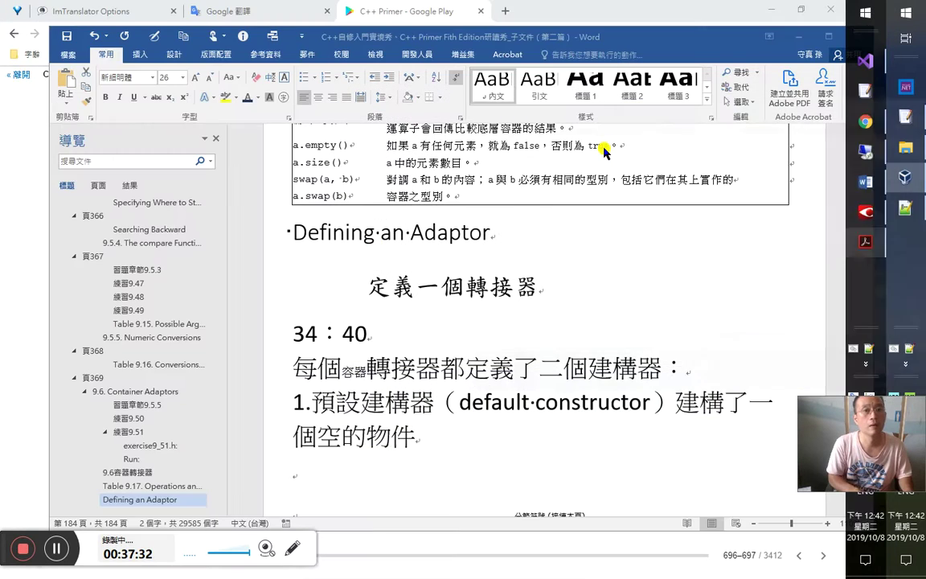
{"action": "key", "text": "alt+Tab"}
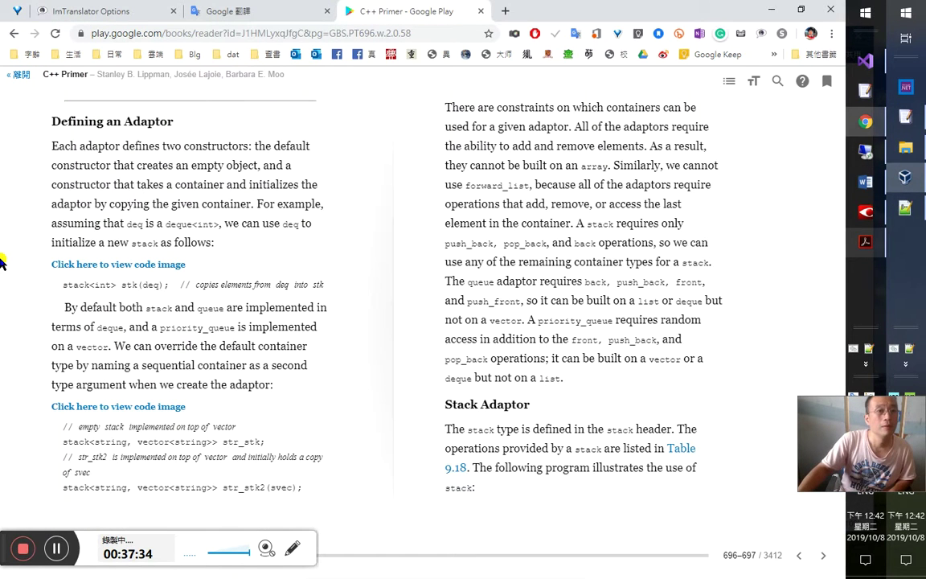
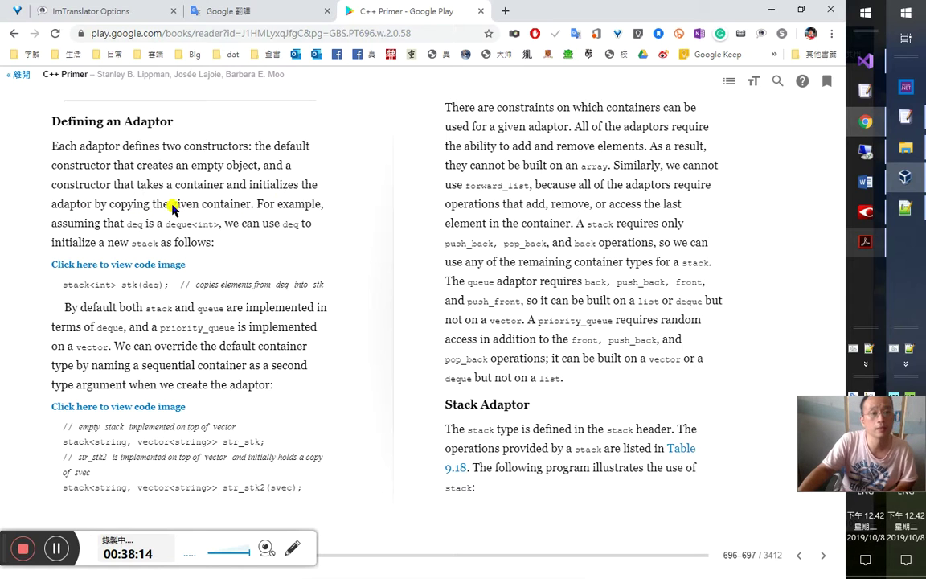
Step: Switch to the Word notes and start item 2 below item 1 with the text 2.帶了
{"action": "key", "text": "alt+Tab"}
{"action": "key", "text": "alt+Tab"}
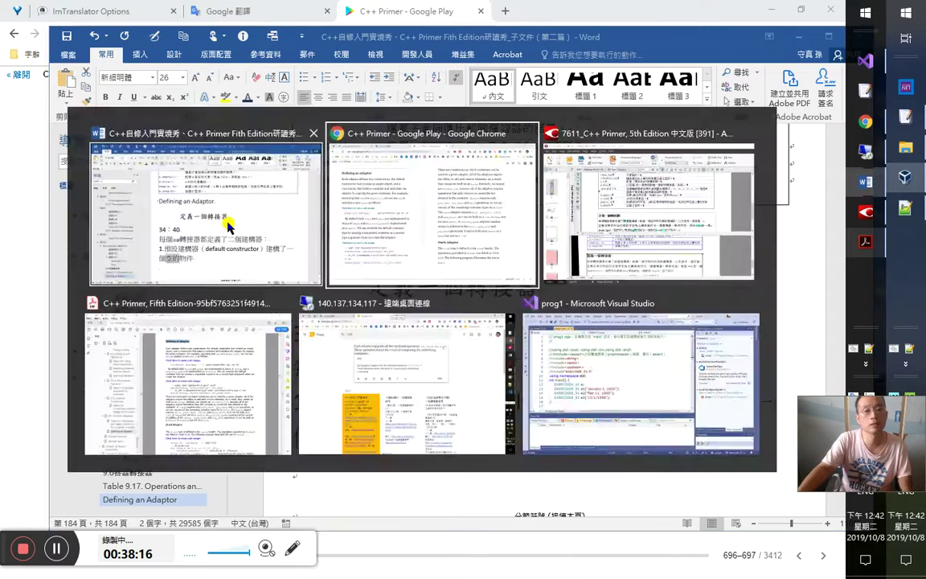
{"action": "key", "text": "alt+Tab"}
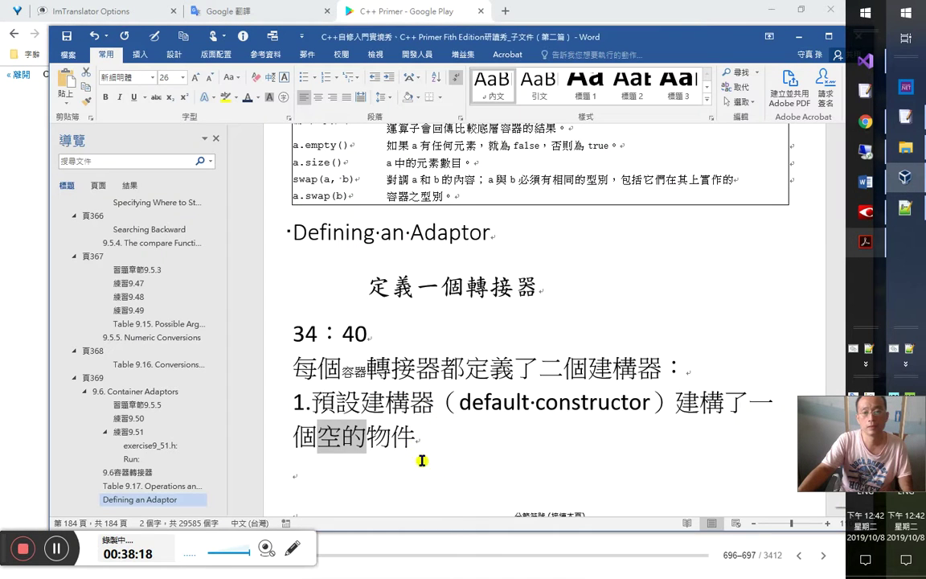
{"action": "left_click", "coordinate": [445, 474]}
{"action": "type", "text": "2"}
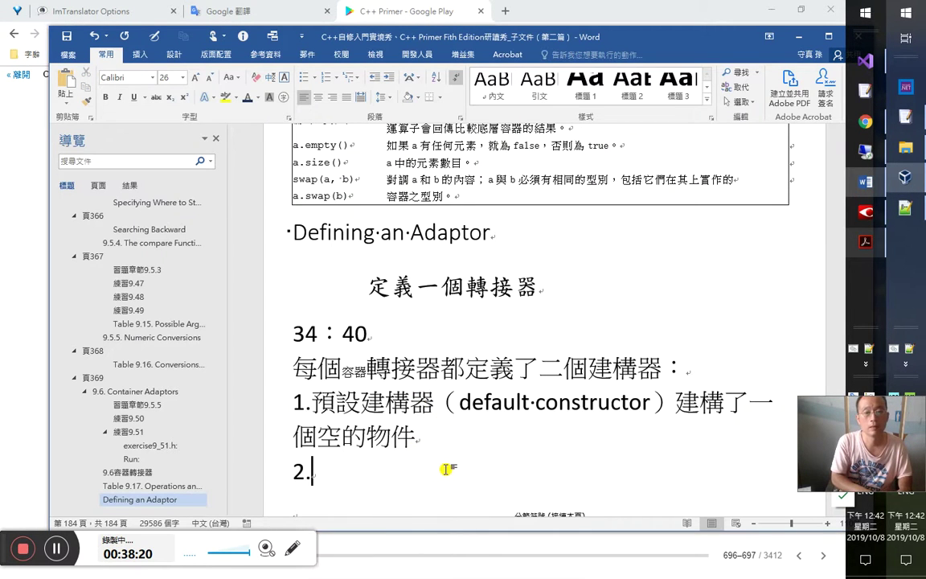
{"action": "type", "text": ".b"}
{"action": "key", "text": "Escape"}
{"action": "key", "text": "a"}
{"action": "key", "text": "Escape"}
{"action": "type", "text": ".帶"}
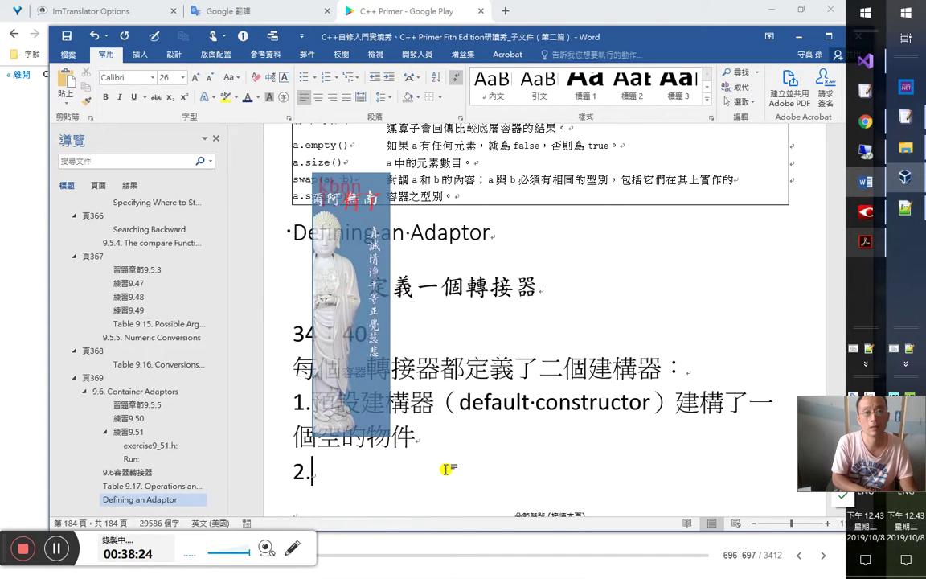
{"action": "type", "text": "了"}
Step: Copy 帶了 from item 2 and search all open input-code files in Notepad++ for it
{"action": "key", "text": "shift+Left"}
{"action": "key", "text": "shift+Left"}
{"action": "key", "text": "ctrl+c"}
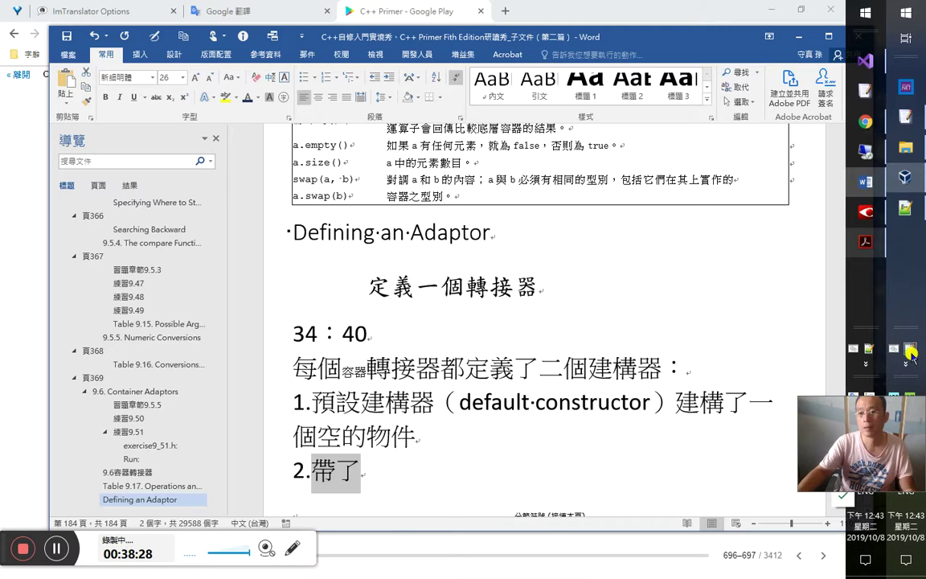
{"action": "key", "text": "alt+Tab"}
{"action": "key", "text": "ctrl+f"}
{"action": "key", "text": "ctrl+v"}
{"action": "key", "text": "alt+o"}
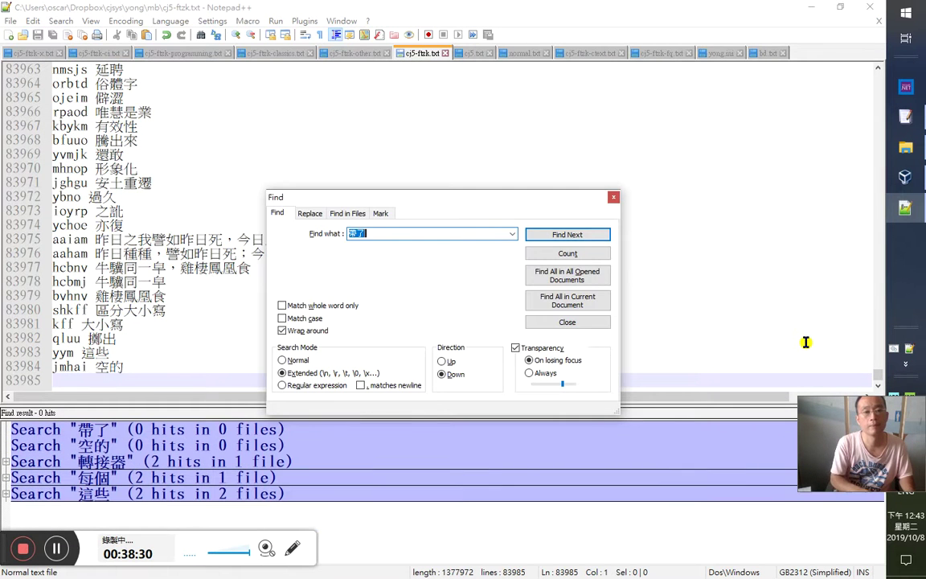
Step: Append the entry kbnn 帶了 at the end of cj5-ftzk.txt and save the file
{"action": "key", "text": "Escape"}
{"action": "key", "text": "ctrl+v"}
{"action": "key", "text": "Return"}
{"action": "key", "text": "Up"}
{"action": "type", "text": "kbnn"}
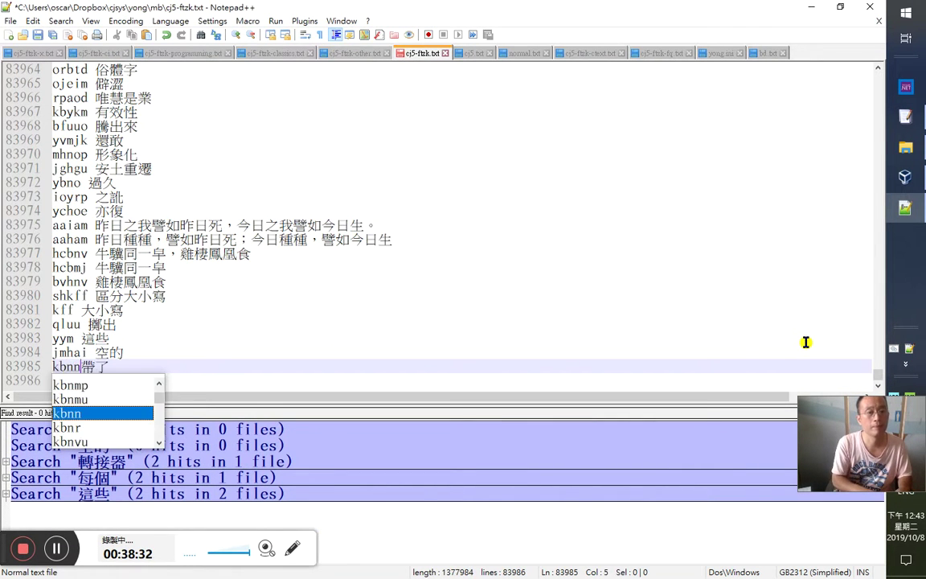
{"action": "key", "text": "Down"}
{"action": "key", "text": "ctrl+s"}
Step: Minimize Notepad++, restart the yong.exe input method and switch back to the Word notes
{"action": "left_click", "coordinate": [811, 8]}
{"action": "left_click", "coordinate": [855, 349]}
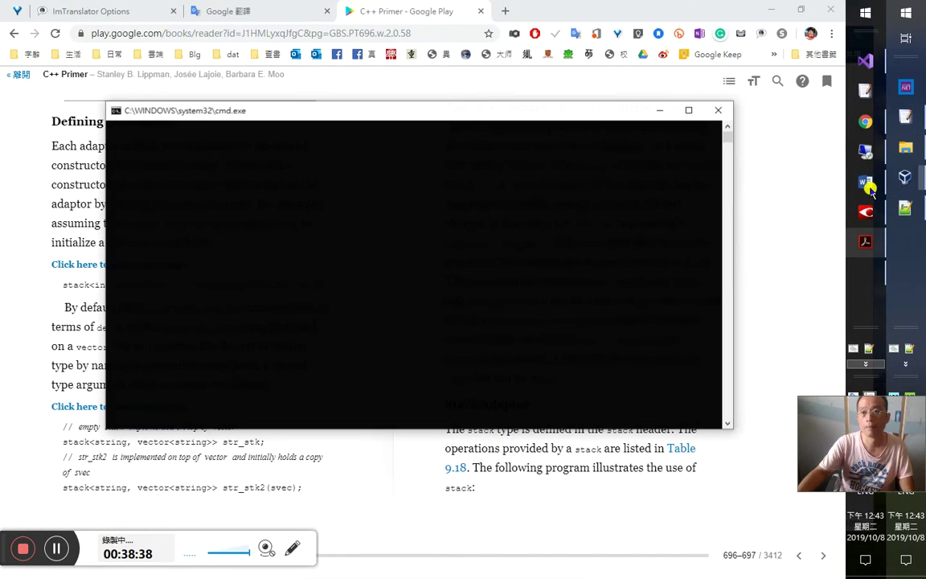
{"action": "left_click", "coordinate": [866, 185]}
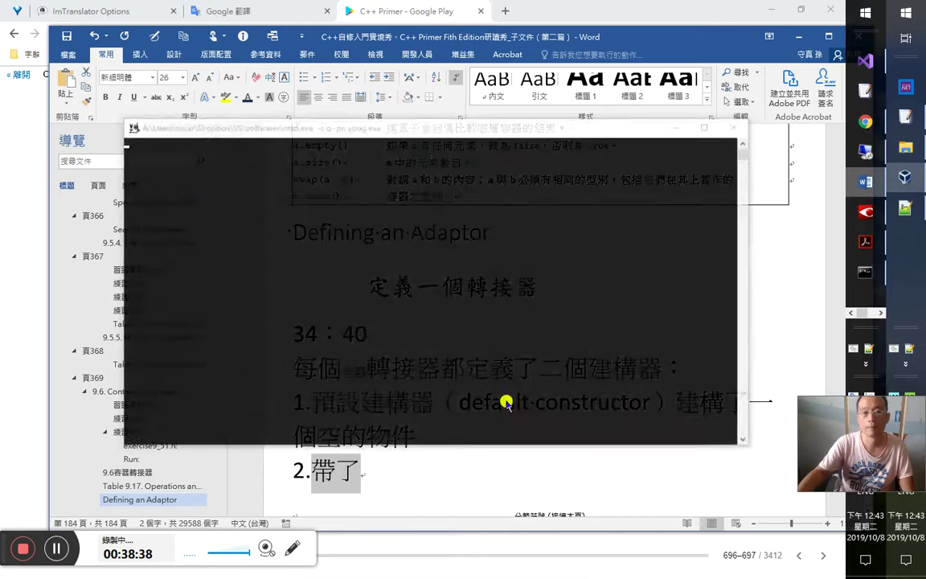
Step: Continue item 2 after 帶了 with 一個容器作為引數的建構器，
{"action": "type", "text": "一個"}
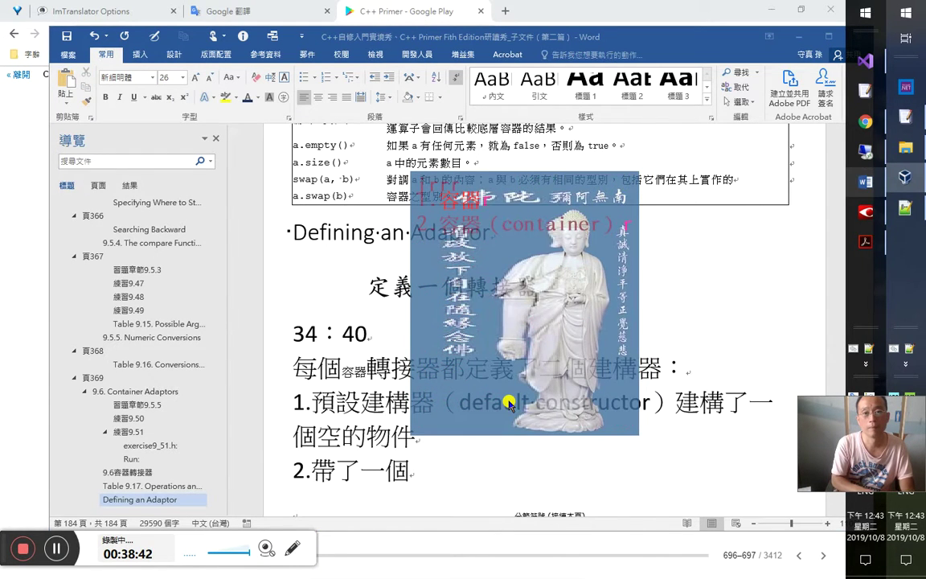
{"action": "type", "text": "容器作為引數"}
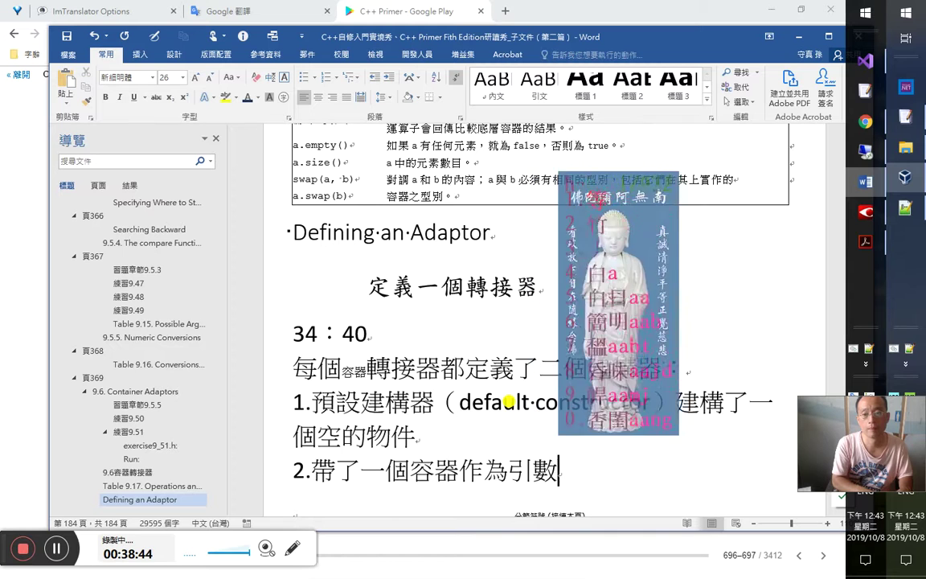
{"action": "type", "text": "的"}
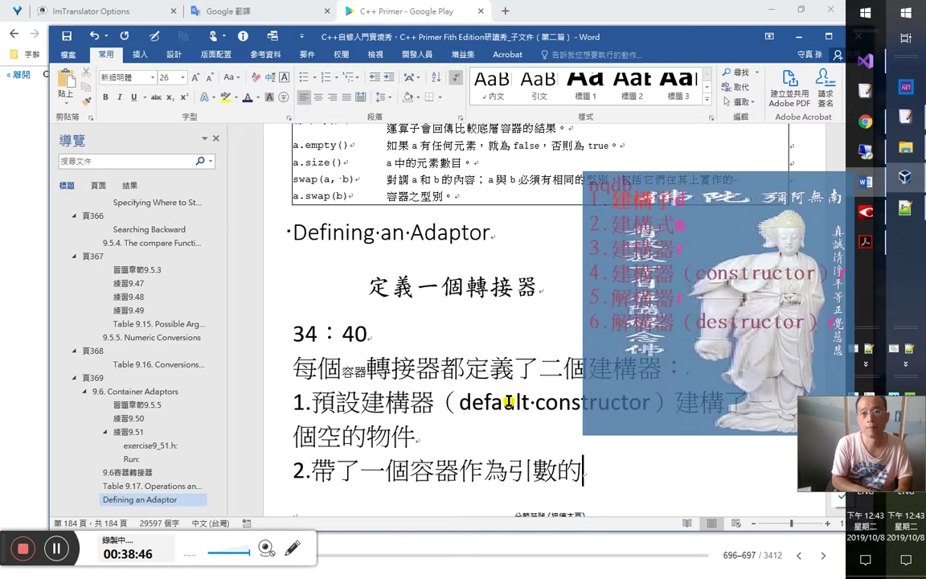
{"action": "type", "text": "建構器，"}
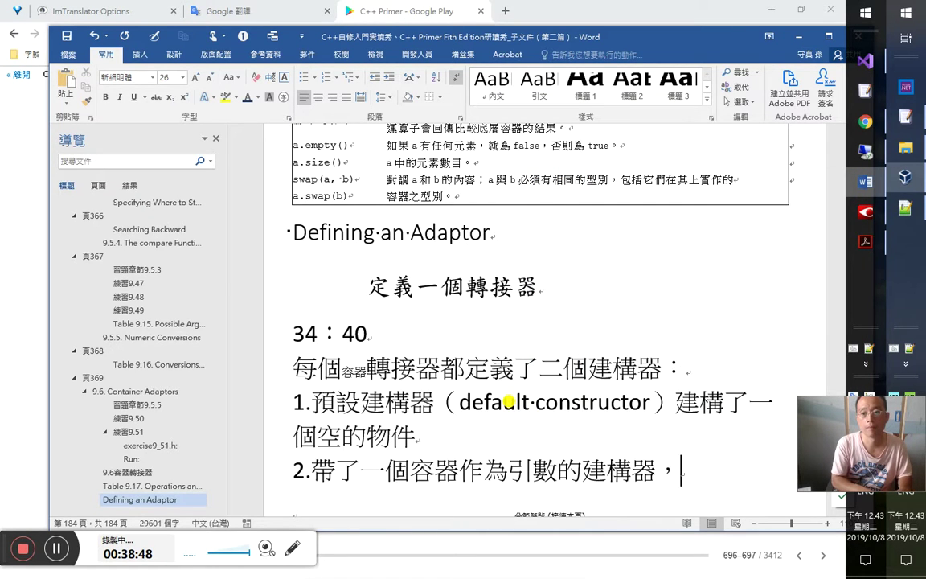
{"action": "type", "text": "會用"}
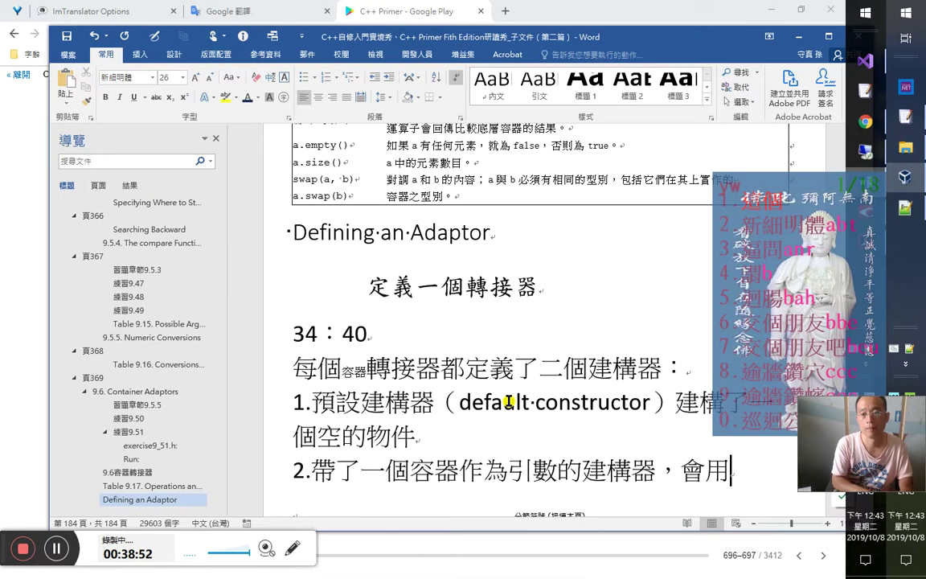
{"action": "type", "text": "這個"}
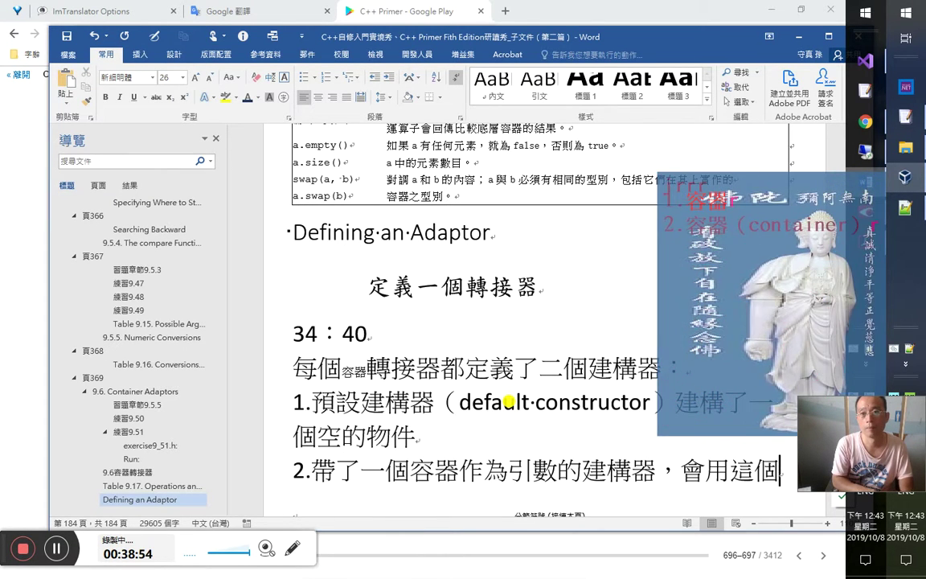
{"action": "type", "text": "容器引數來"}
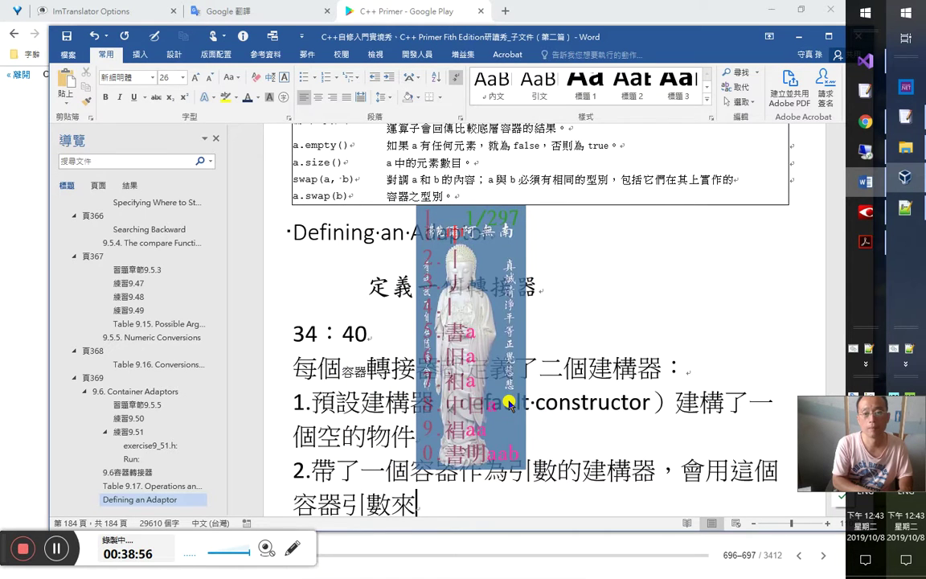
{"action": "type", "text": "初始化"}
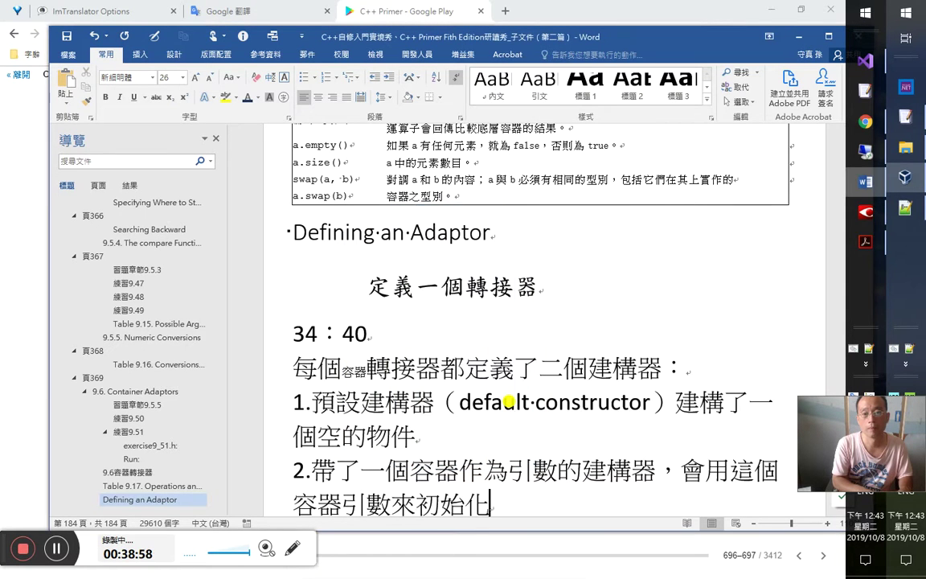
{"action": "type", "text": "這個"}
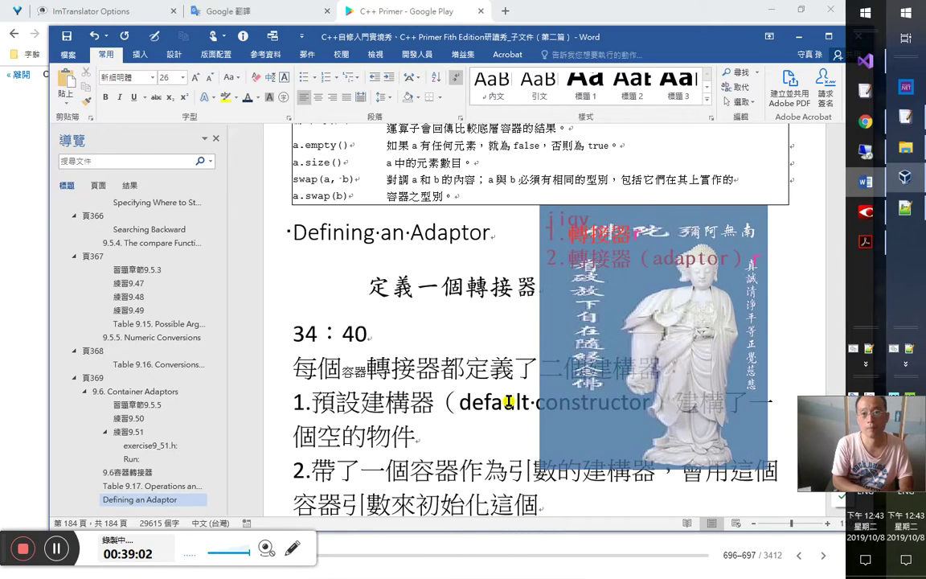
{"action": "type", "text": "轉接器（adaptor）"}
Step: Complete item 2 with the clause 會用這個容器引數來初始化這個轉接器（adaptor） and end the paragraph
{"action": "key", "text": "Return"}
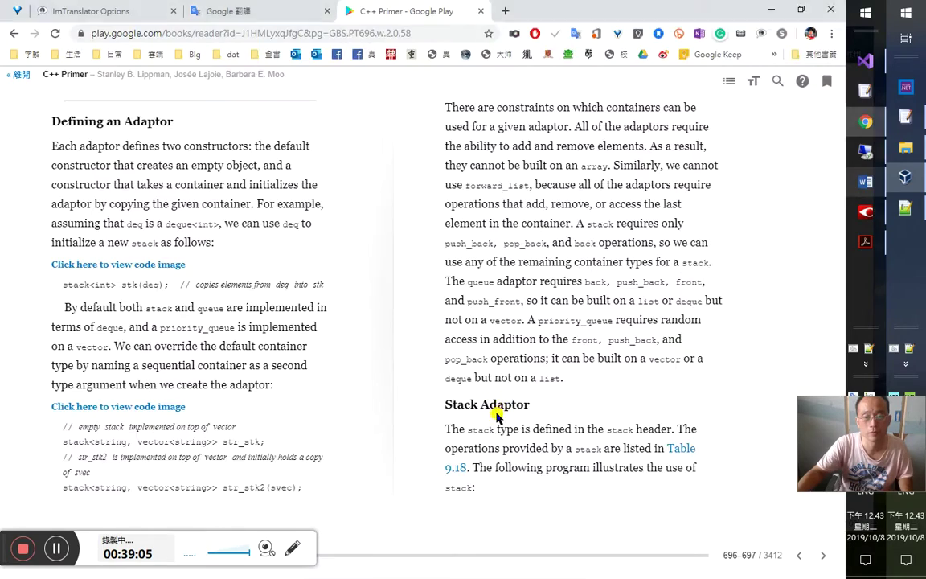
Step: Insert 剛建構的 between 這個 and 轉接器 in item 2 and move to the line below it
{"action": "left_click", "coordinate": [492, 444]}
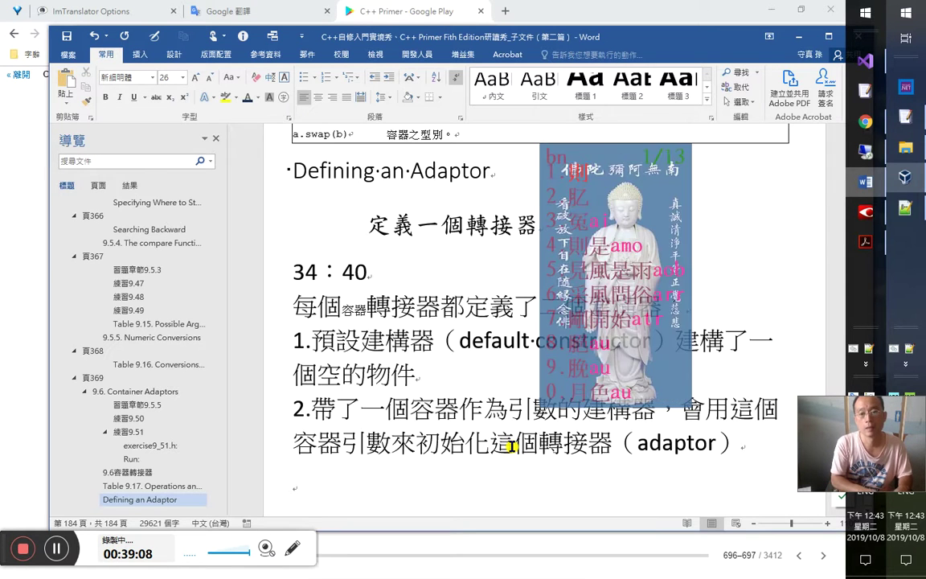
{"action": "type", "text": "剛"}
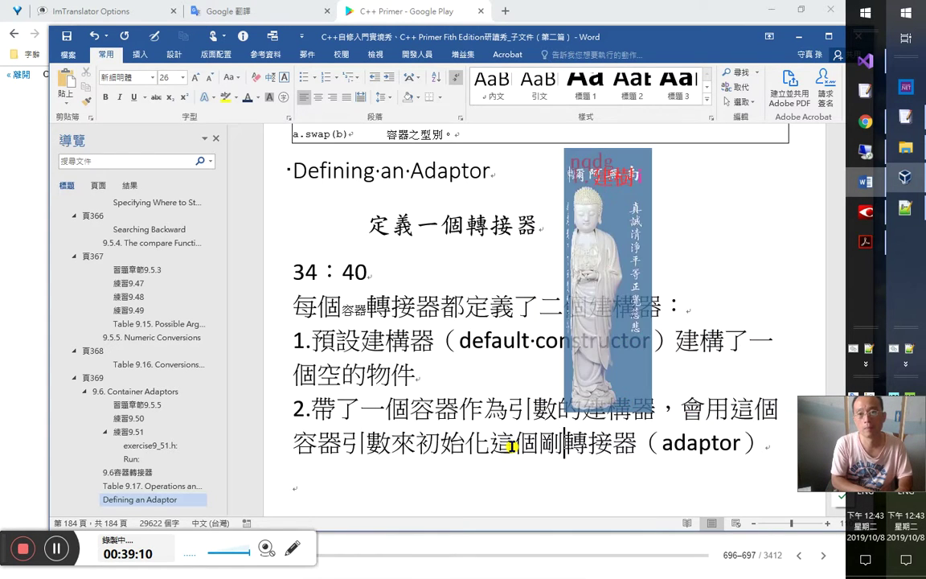
{"action": "type", "text": "建"}
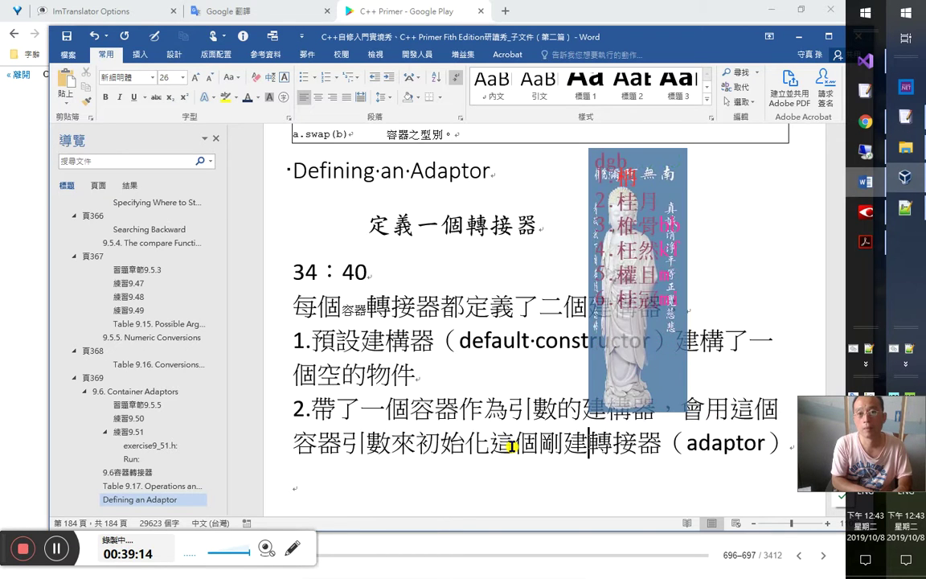
{"action": "type", "text": "構"}
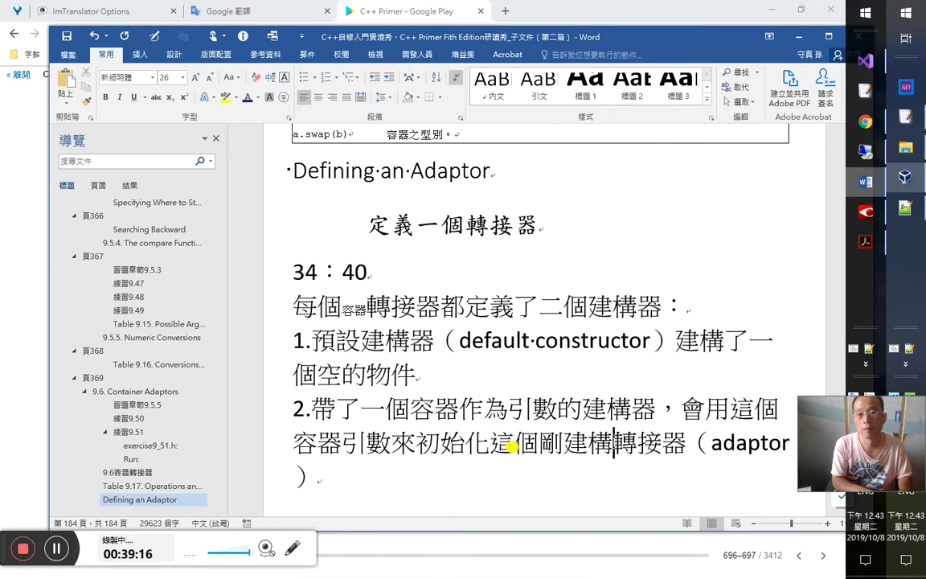
{"action": "type", "text": "的"}
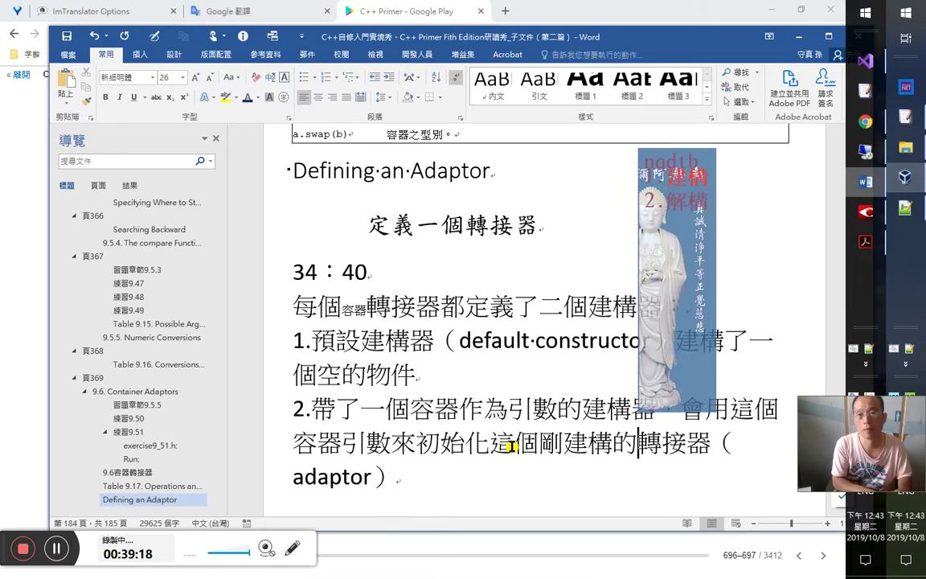
{"action": "key", "text": "Return"}
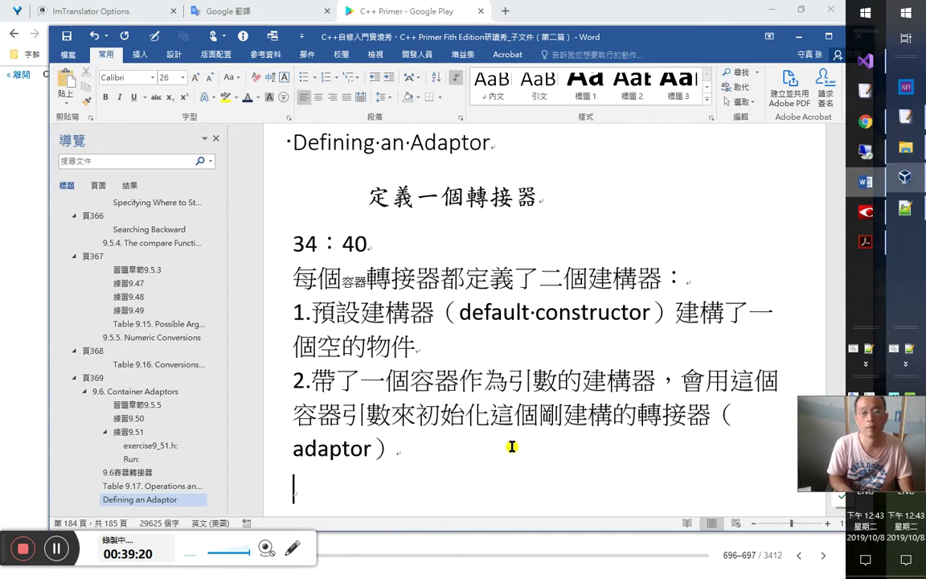
Step: Switch to ABBYY FineReader and examine how the Chinese edition words the second constructor under 定義一個轉接器
{"action": "key", "text": "alt+Tab"}
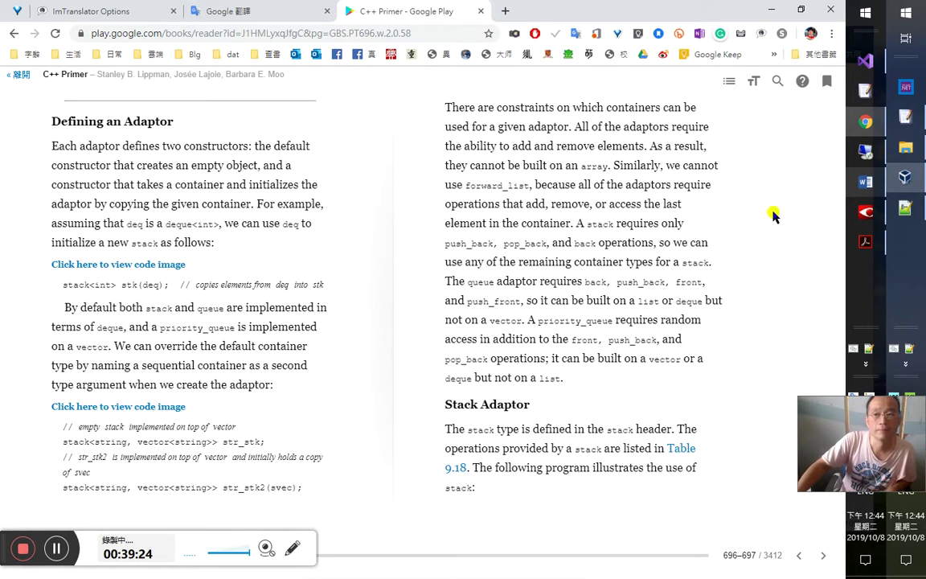
{"action": "left_click", "coordinate": [876, 241]}
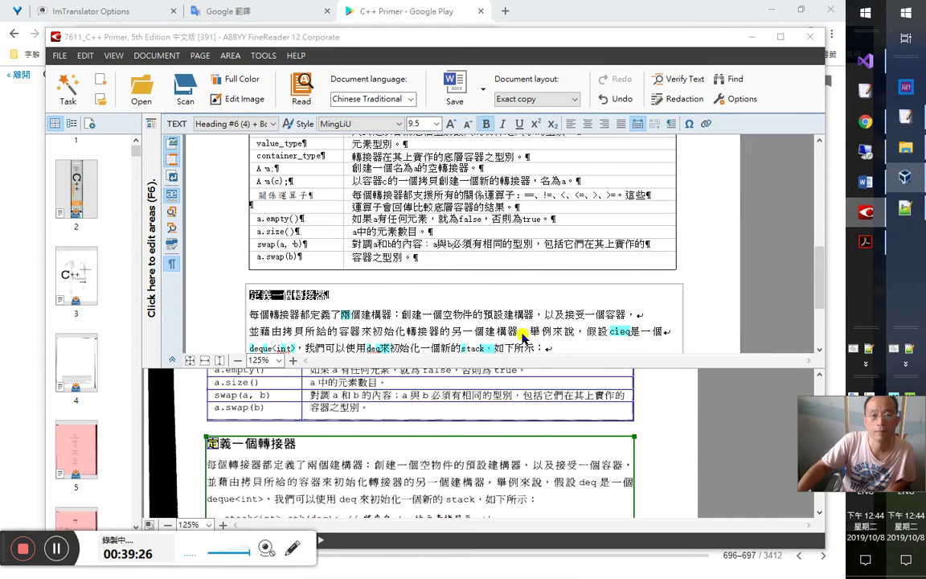
{"action": "scroll", "coordinate": [515, 337], "scroll_direction": "down", "scroll_amount": 1}
{"action": "left_click", "coordinate": [370, 255]}
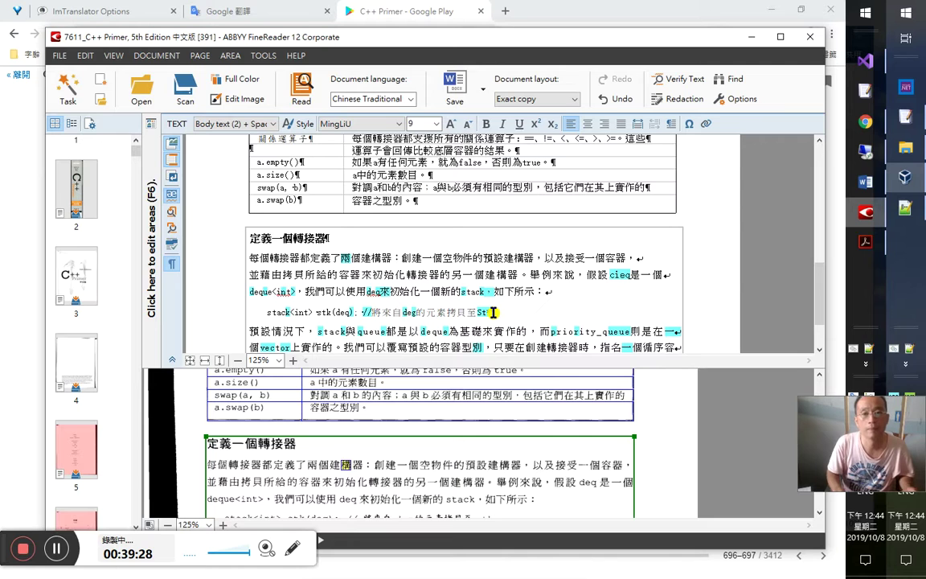
{"action": "key", "text": "shift+Home"}
{"action": "key", "text": "shift+F4"}
{"action": "key", "text": "End"}
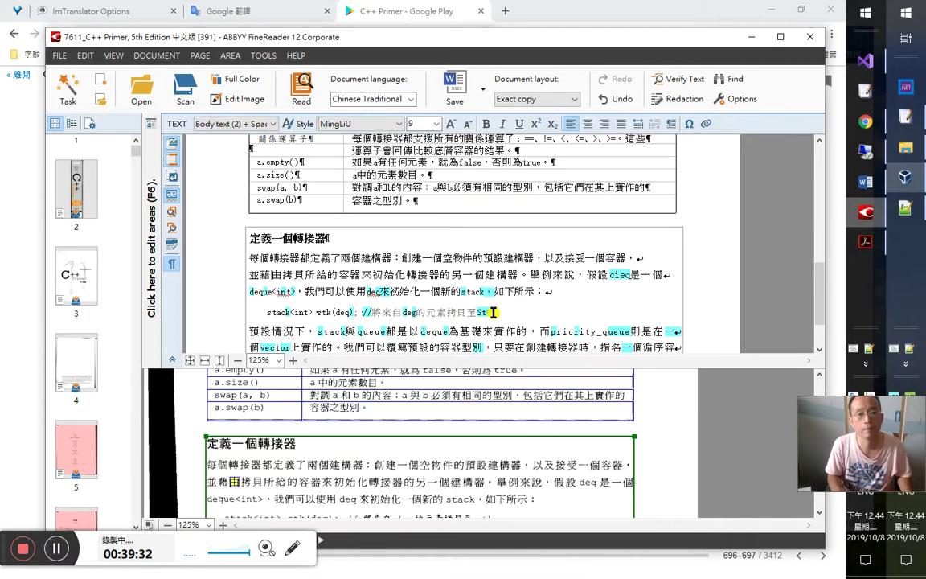
{"action": "key", "text": "Up"}
{"action": "key", "text": "shift+Left"}
{"action": "key", "text": "shift+Left"}
{"action": "key", "text": "shift+Left"}
{"action": "key", "text": "shift+Left"}
{"action": "key", "text": "shift+Left"}
{"action": "key", "text": "Right"}
{"action": "key", "text": "Right"}
{"action": "key", "text": "Right"}
{"action": "key", "text": "Right"}
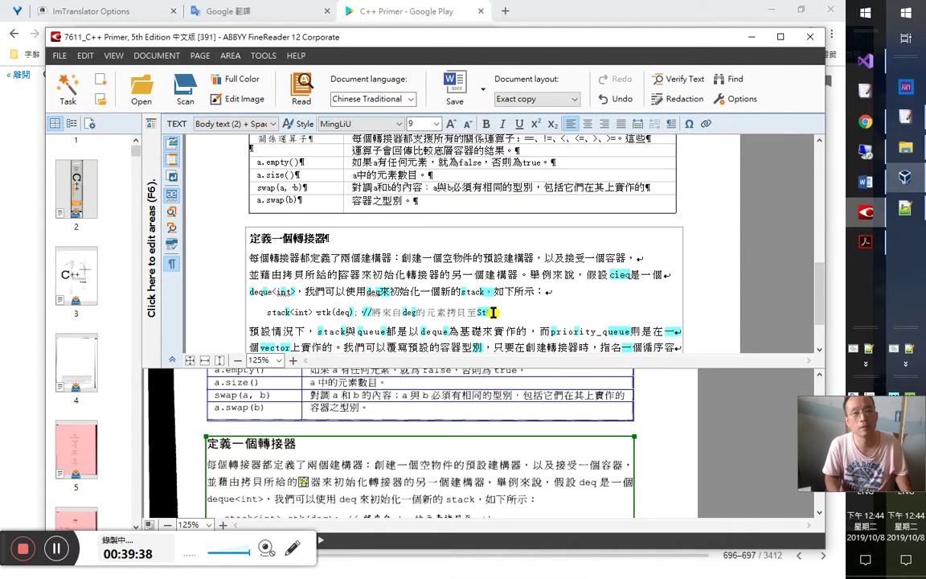
Step: Switch to the Word notes and insert 以拷貝的方式 before 初始化 in item 2
{"action": "key", "text": "alt+Tab"}
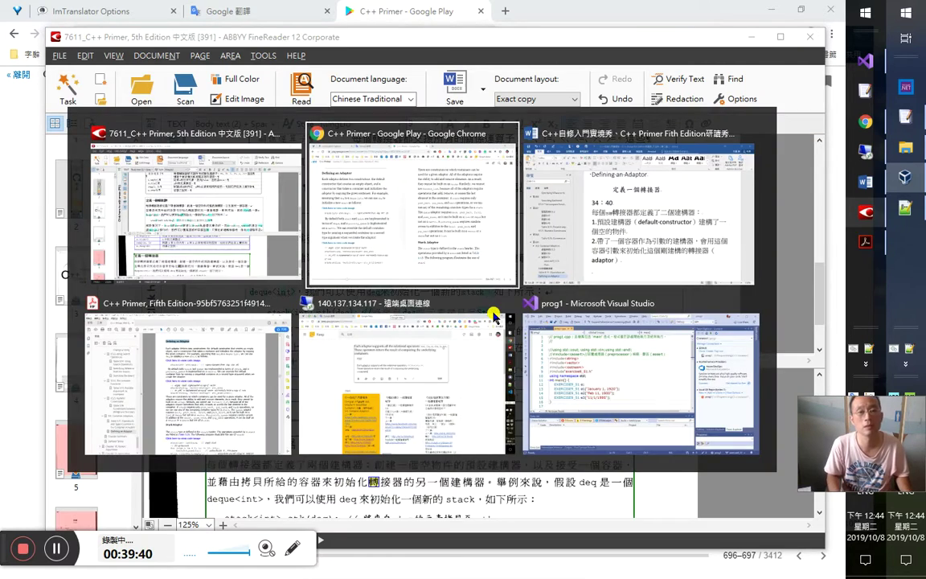
{"action": "key", "text": "alt+Tab"}
{"action": "key", "text": "Tab"}
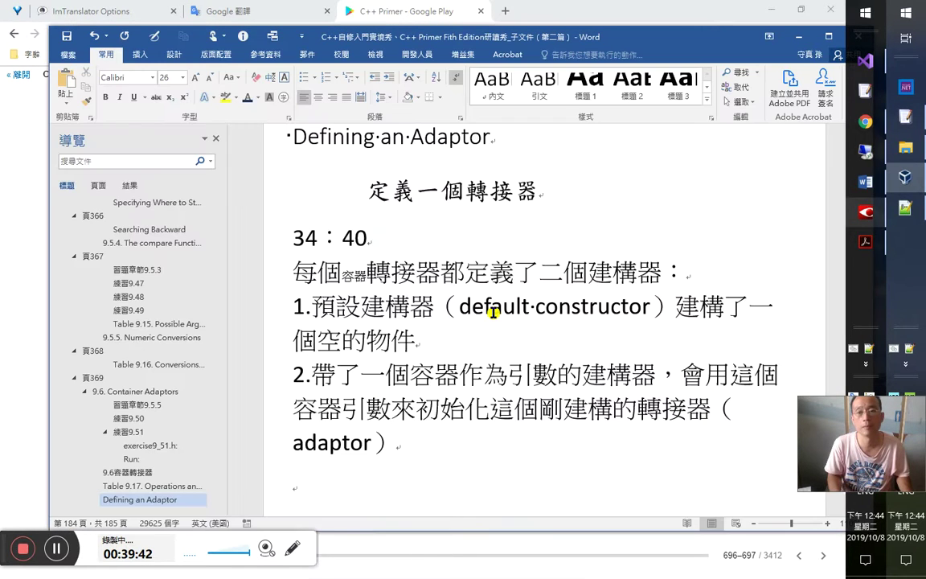
{"action": "key", "text": "Up"}
{"action": "key", "text": "Up"}
{"action": "key", "text": "Up"}
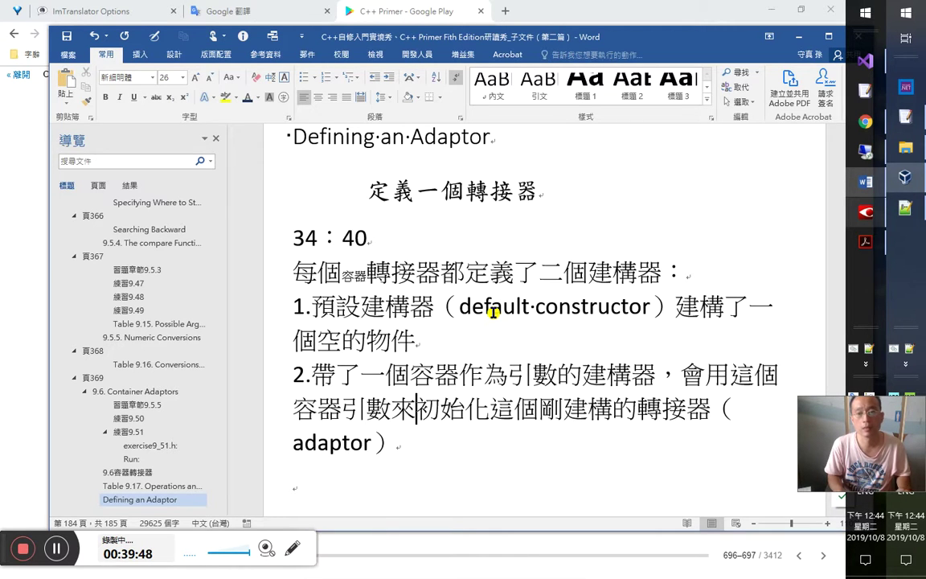
{"action": "key", "text": "Right"}
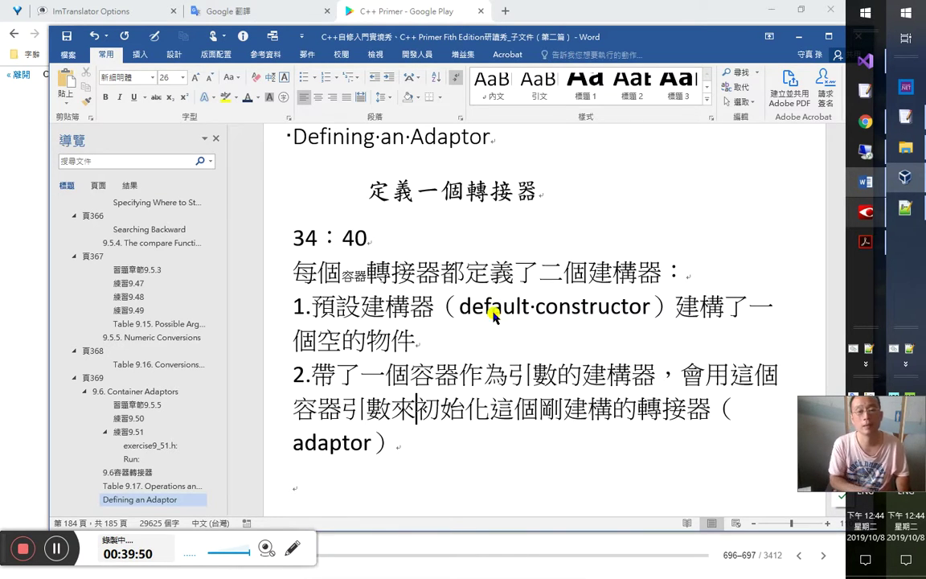
{"action": "type", "text": "以qs"}
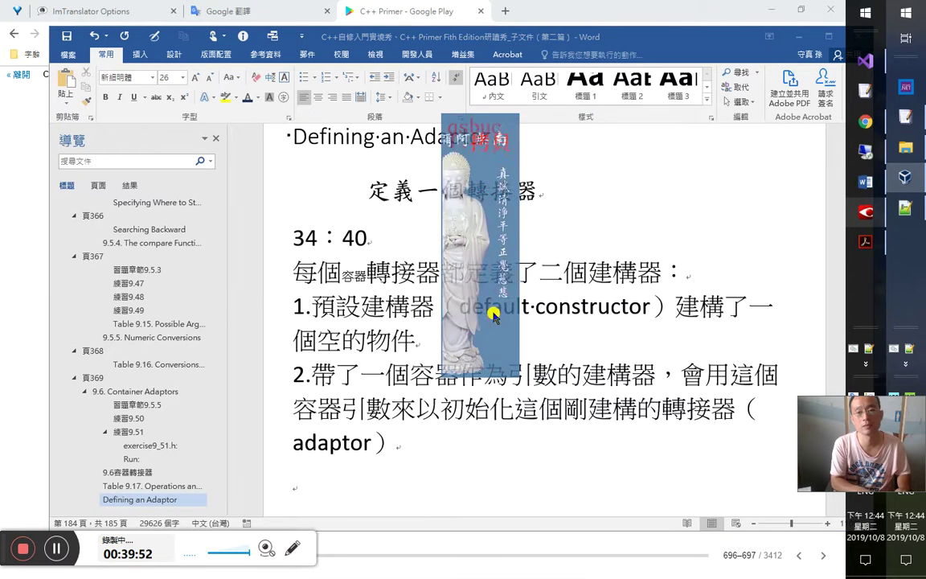
{"action": "type", "text": "拷貝的"}
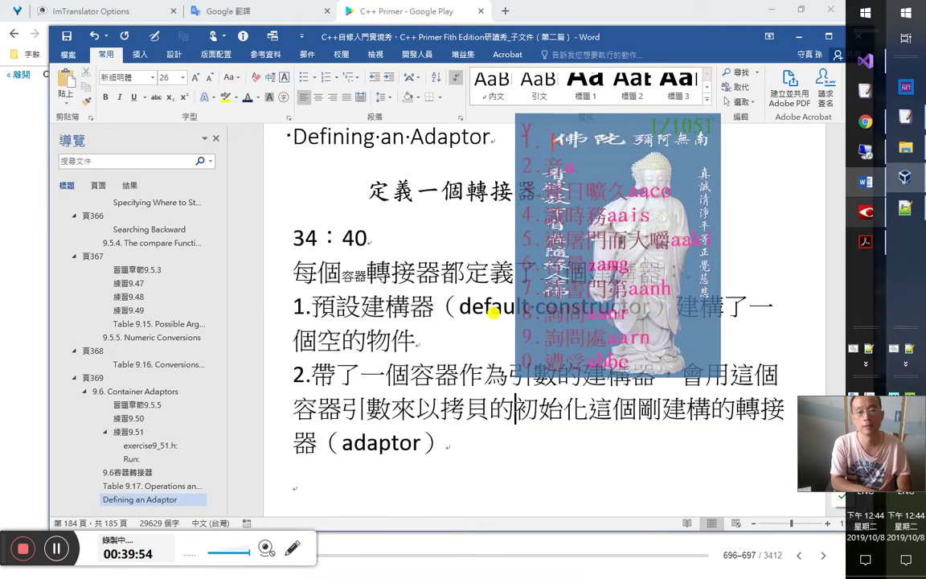
{"action": "type", "text": "方式"}
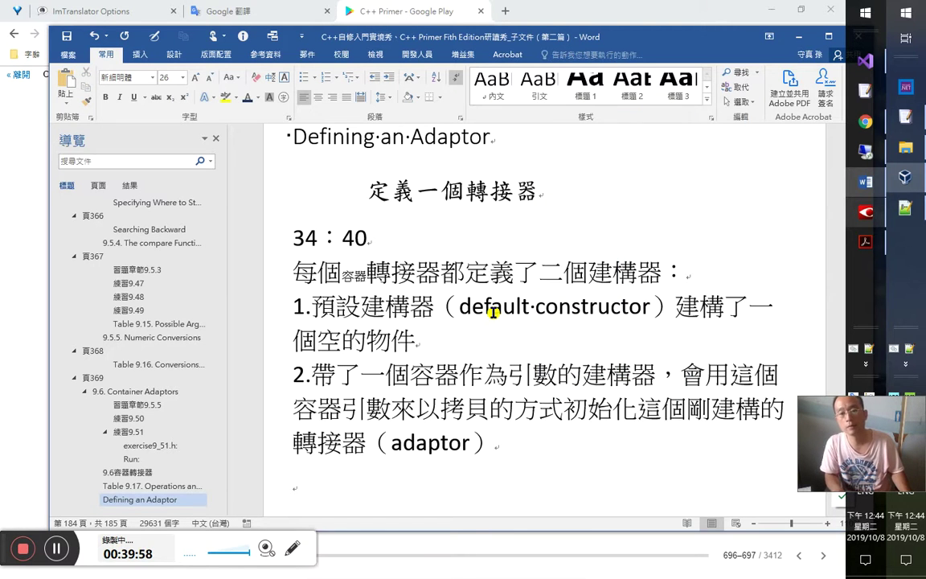
Step: Close item 2's sentence with 。 and start the following sentence with 可以說是
{"action": "key", "text": "ctrl+End"}
{"action": "key", "text": "Left"}
{"action": "type", "text": "。"}
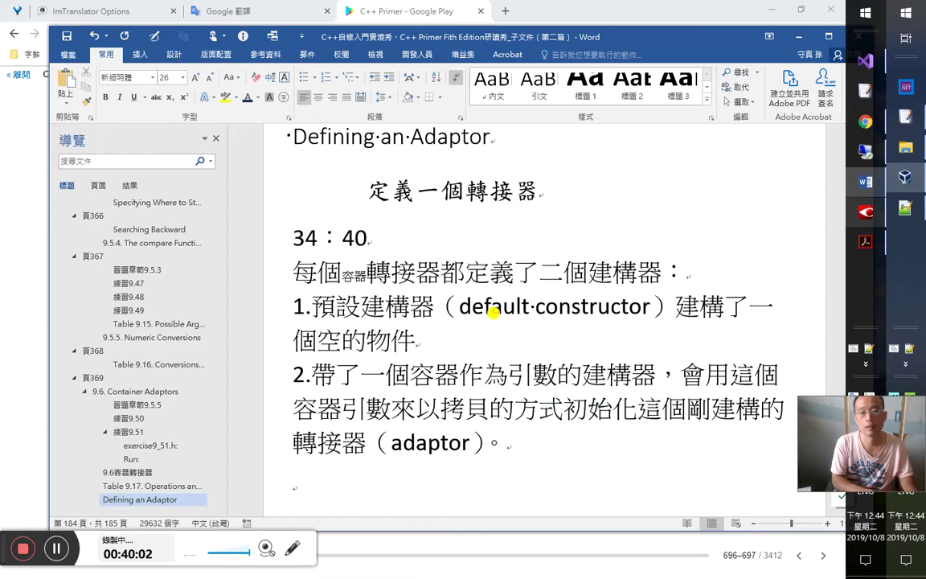
{"action": "type", "text": "可以yuamo"}
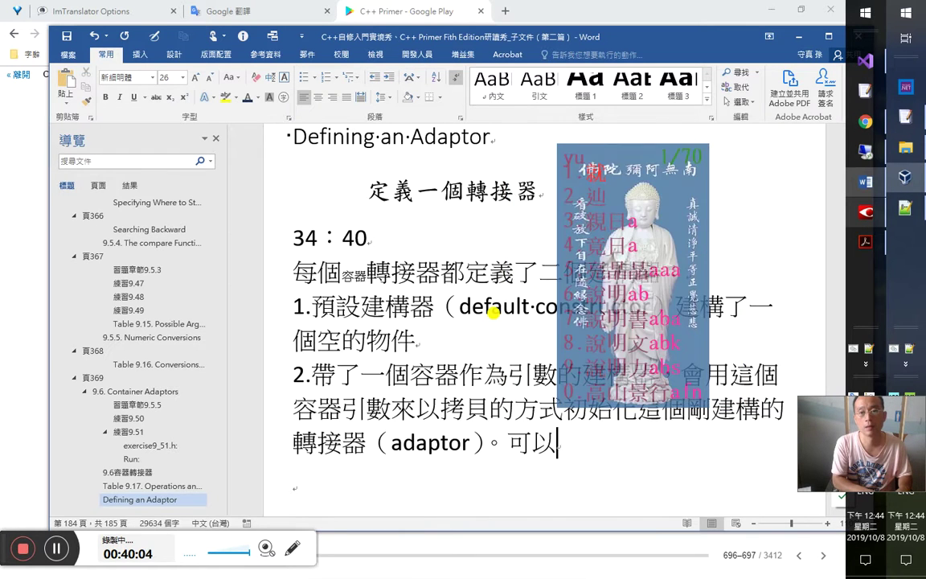
{"action": "type", "text": "說是"}
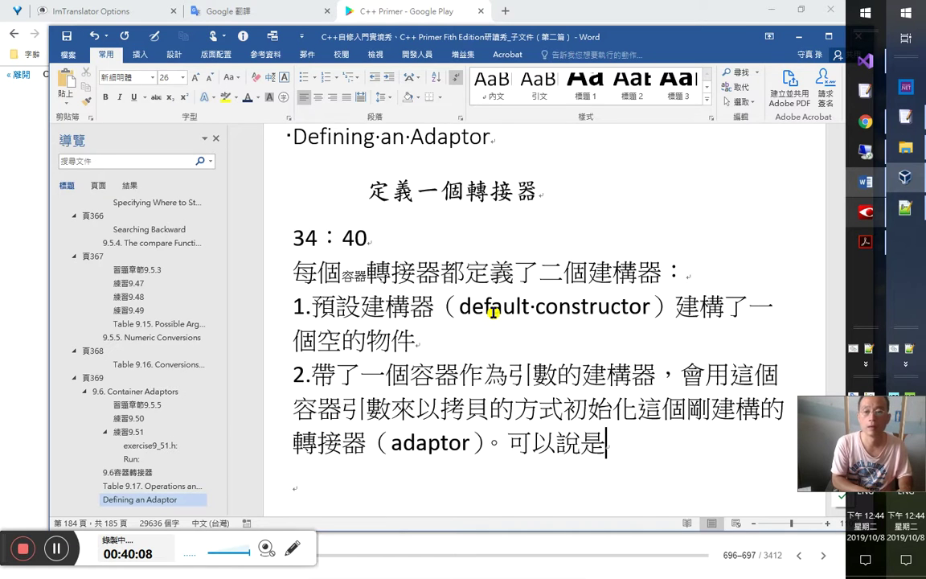
{"action": "type", "text": "qsb"}
Step: Complete the sentence after 可以說是 with 拷貝初始化。
{"action": "key", "text": "Escape"}
{"action": "type", "text": "qc"}
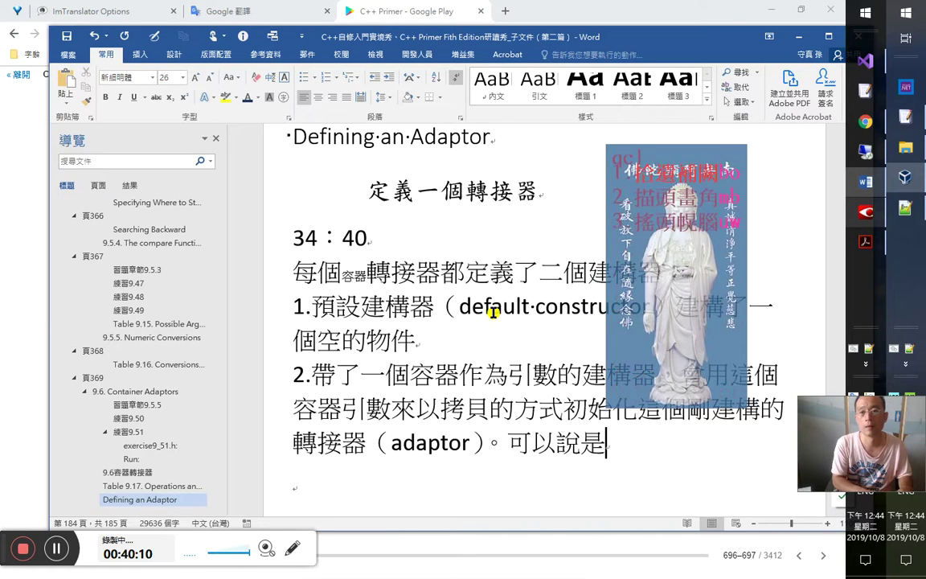
{"action": "key", "text": "Escape"}
{"action": "type", "text": "qc"}
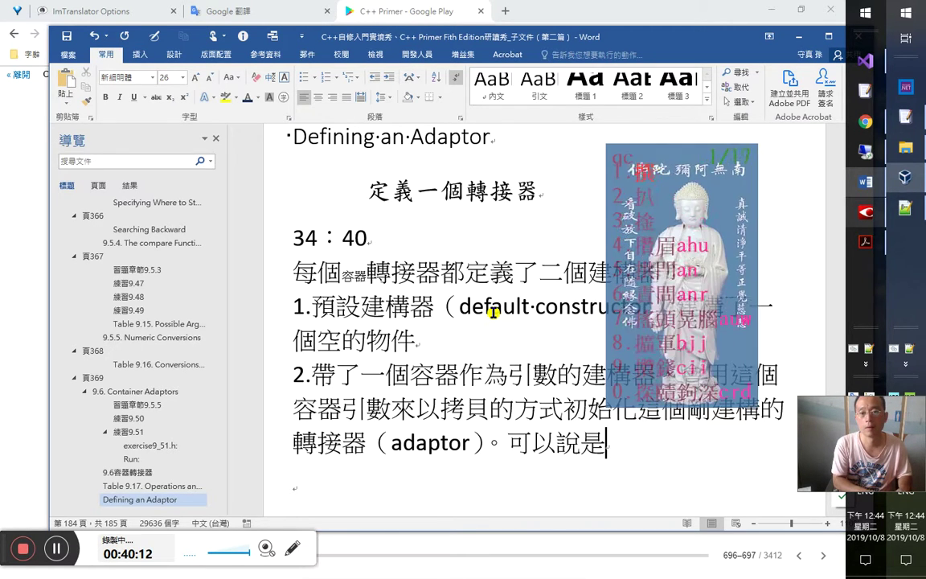
{"action": "key", "text": "Escape"}
{"action": "type", "text": "qs"}
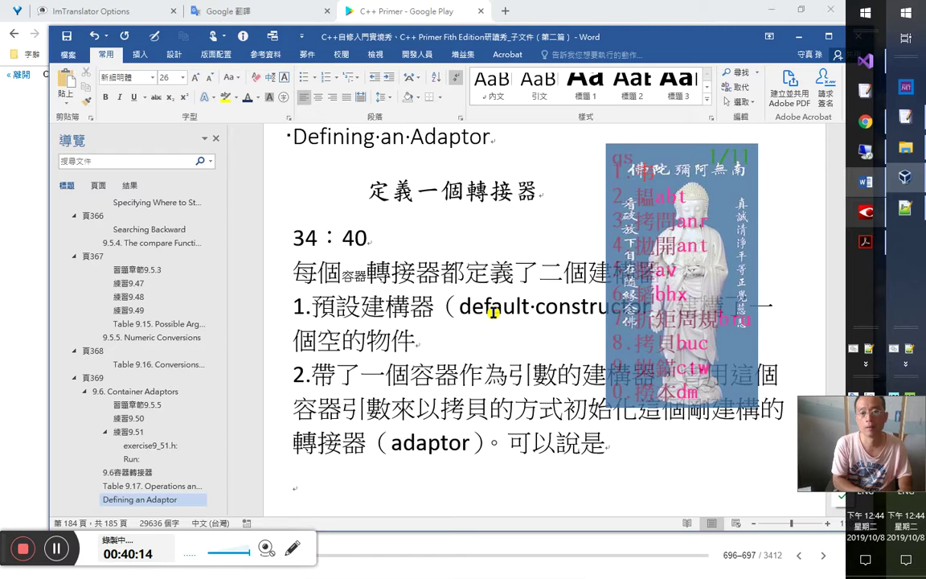
{"action": "key", "text": "Escape"}
{"action": "type", "text": "拷貝初始化。"}
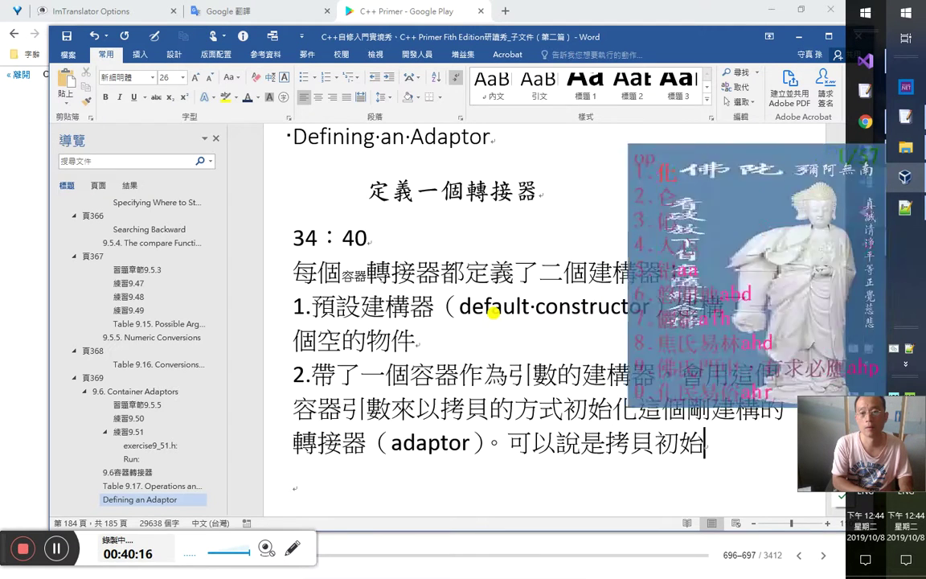
Step: Make 拷貝初始化 at the end of item 2 bold and add an empty paragraph below
{"action": "key", "text": "shift+Left"}
{"action": "key", "text": "shift+Left"}
{"action": "key", "text": "shift+Left"}
{"action": "key", "text": "shift+Left"}
{"action": "key", "text": "shift+Left"}
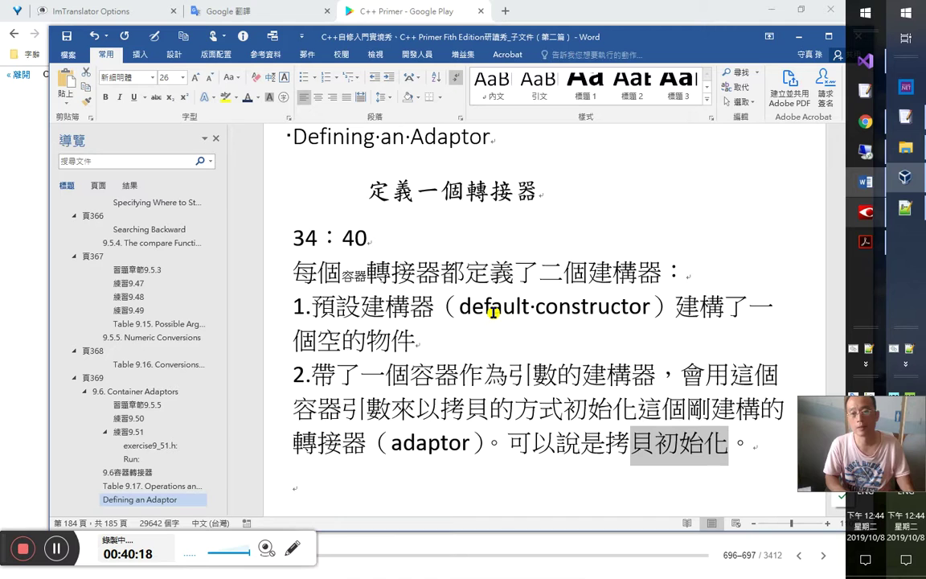
{"action": "key", "text": "ctrl+b"}
{"action": "key", "text": "Right"}
{"action": "key", "text": "Right"}
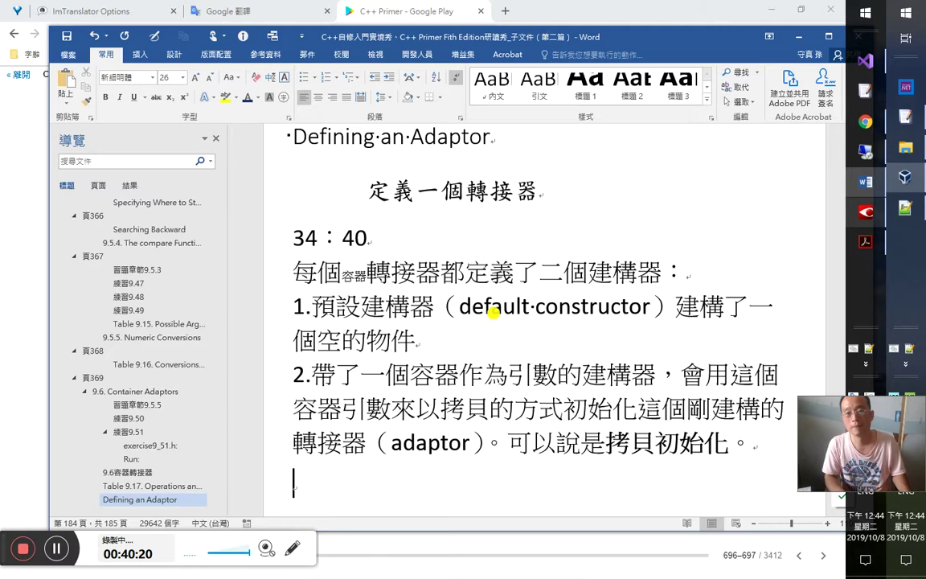
{"action": "key", "text": "Return"}
Step: Copy 說是 from item 2, switch to Notepad++ and search all open input-code files for it
{"action": "double_click", "coordinate": [568, 412]}
{"action": "left_click_drag", "start_coordinate": [586, 419], "coordinate": [588, 421]}
{"action": "key", "text": "ctrl+c"}
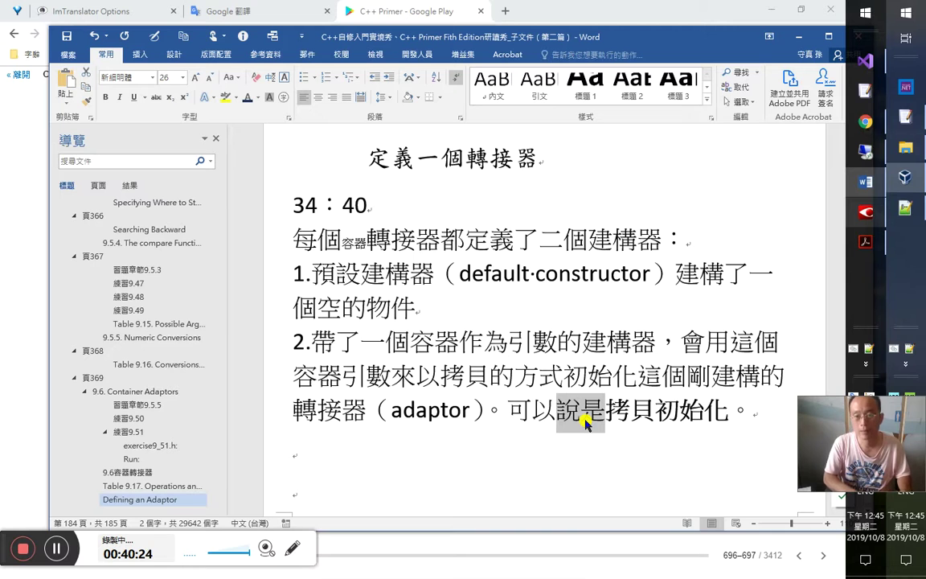
{"action": "left_click", "coordinate": [892, 204]}
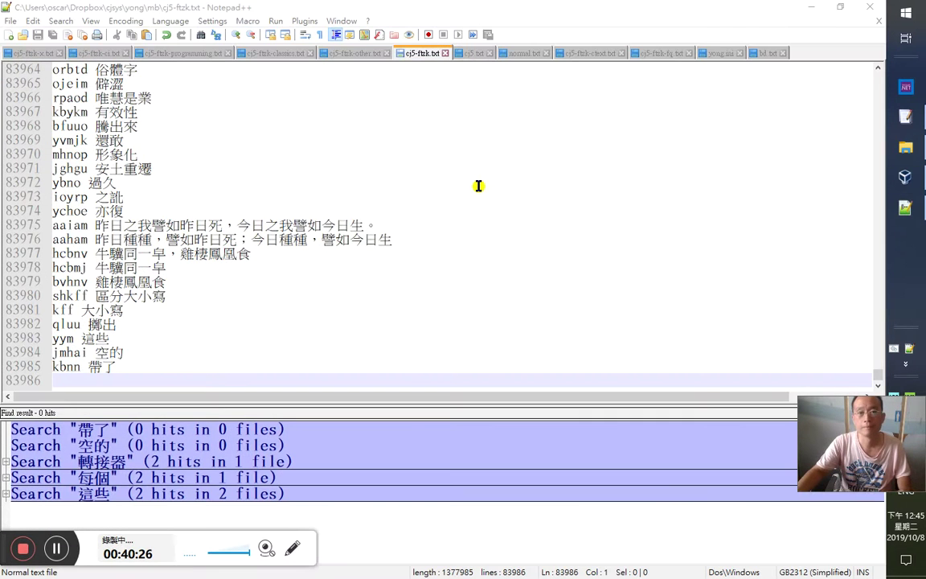
{"action": "key", "text": "ctrl+f"}
{"action": "key", "text": "ctrl+v"}
{"action": "key", "text": "alt+o"}
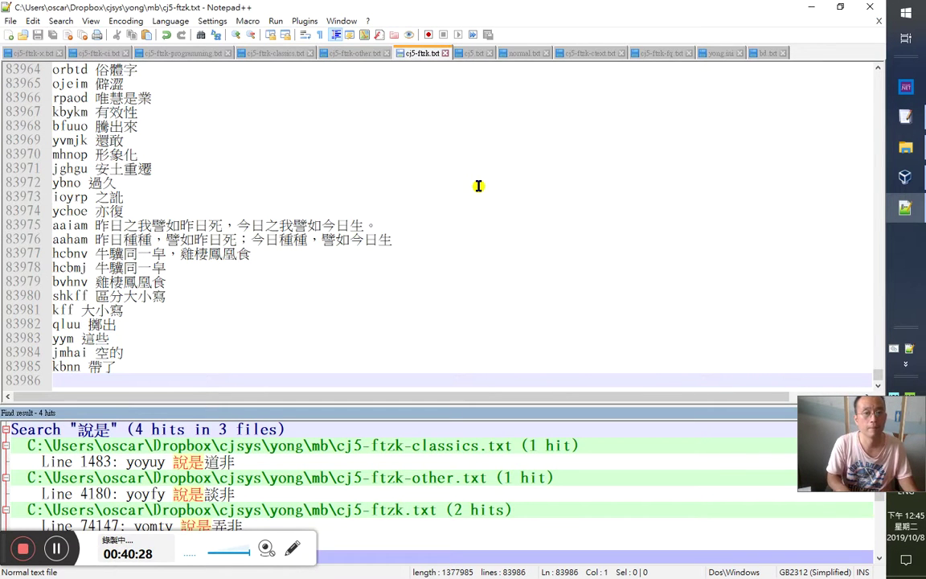
{"action": "scroll", "coordinate": [496, 478], "scroll_direction": "down", "scroll_amount": 2}
Step: Add the entry yuamo 說是 on a new line at the end of cj5-ftzk.txt
{"action": "left_click", "coordinate": [407, 360]}
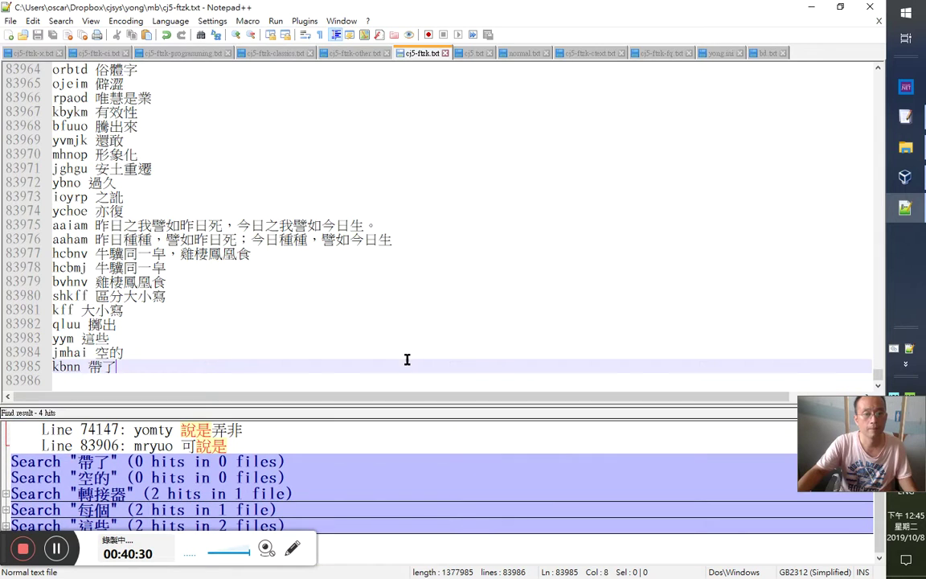
{"action": "key", "text": "Down"}
{"action": "key", "text": "ctrl+v"}
{"action": "key", "text": "Return"}
{"action": "key", "text": "Up"}
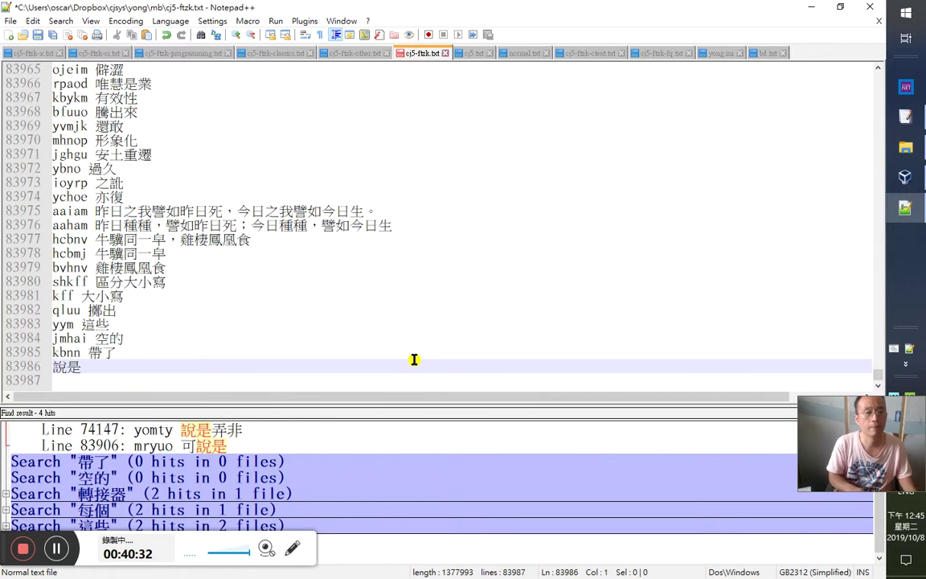
{"action": "type", "text": "y"}
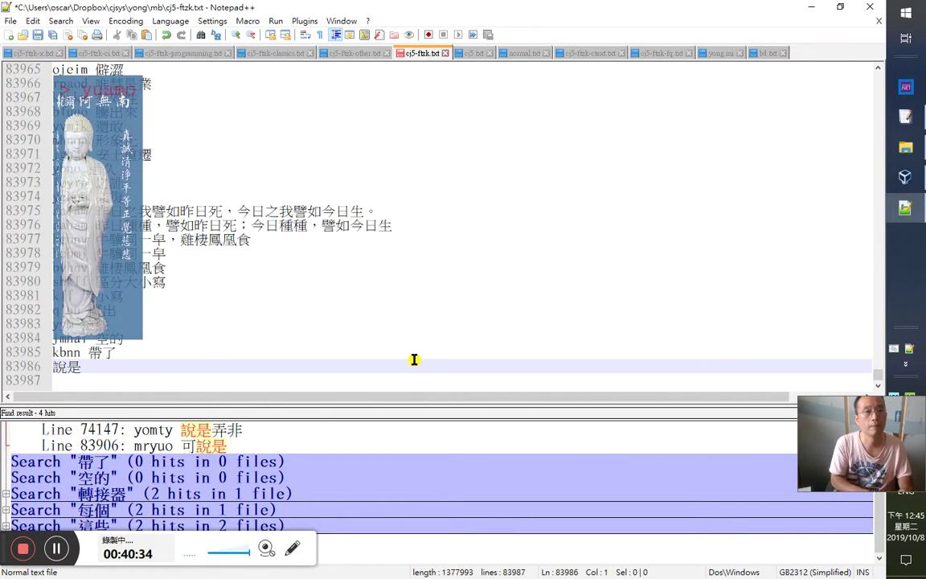
{"action": "type", "text": "yuamo "}
{"action": "type", "text": "yu"}
{"action": "key", "text": "Escape"}
{"action": "key", "text": "BackSpace"}
{"action": "key", "text": "BackSpace"}
{"action": "key", "text": "Down"}
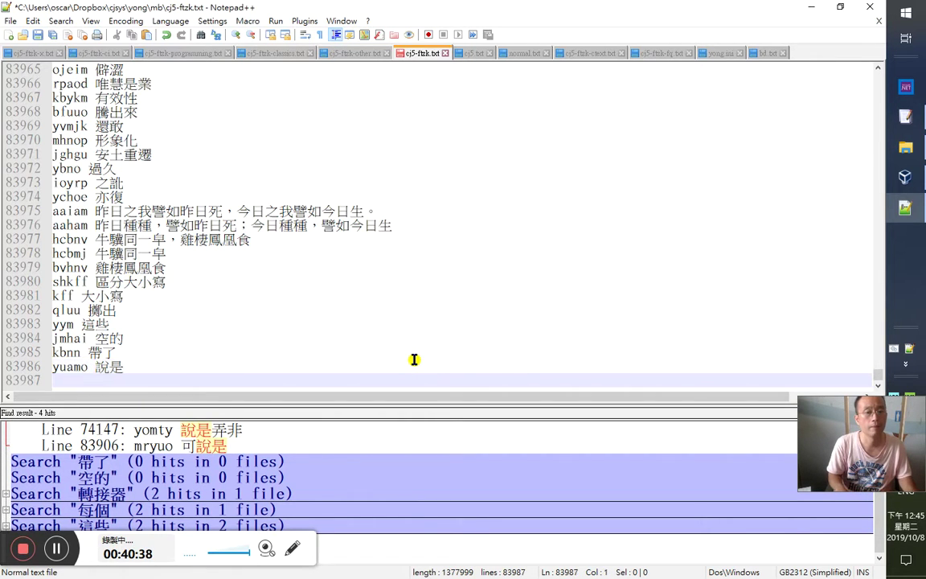
Step: Search all open input-code files for 可以說是
{"action": "key", "text": "ctrl+f"}
{"action": "type", "text": "mr"}
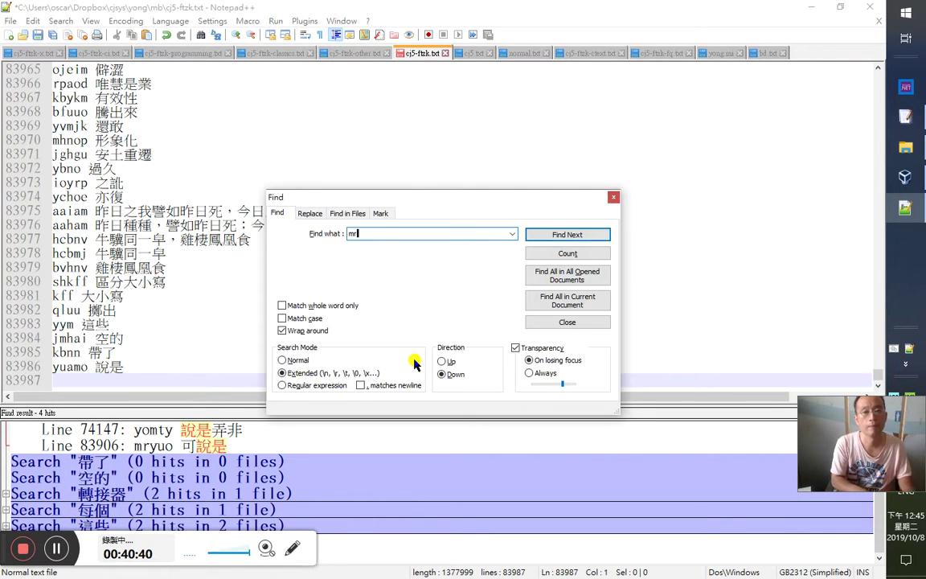
{"action": "type", "text": "可說是"}
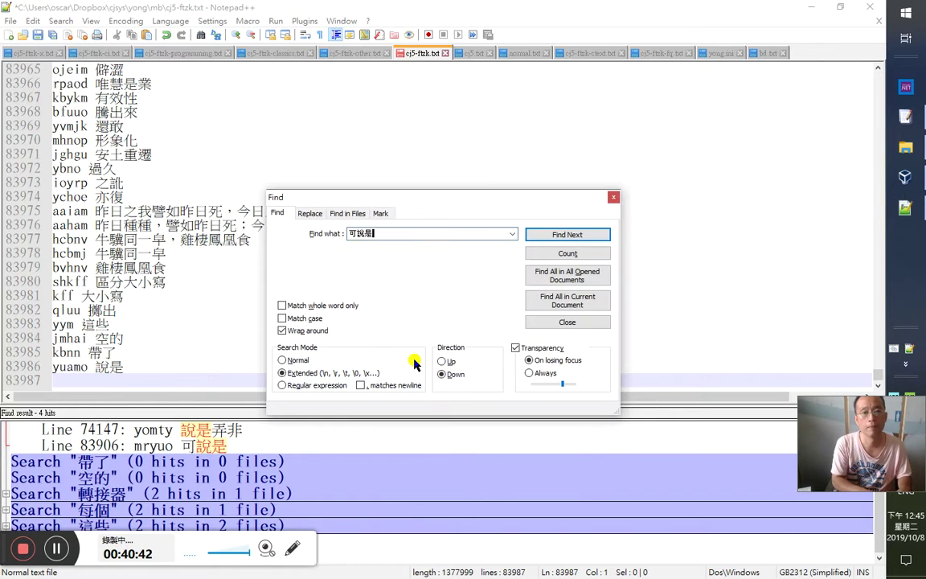
{"action": "key", "text": "alt+o"}
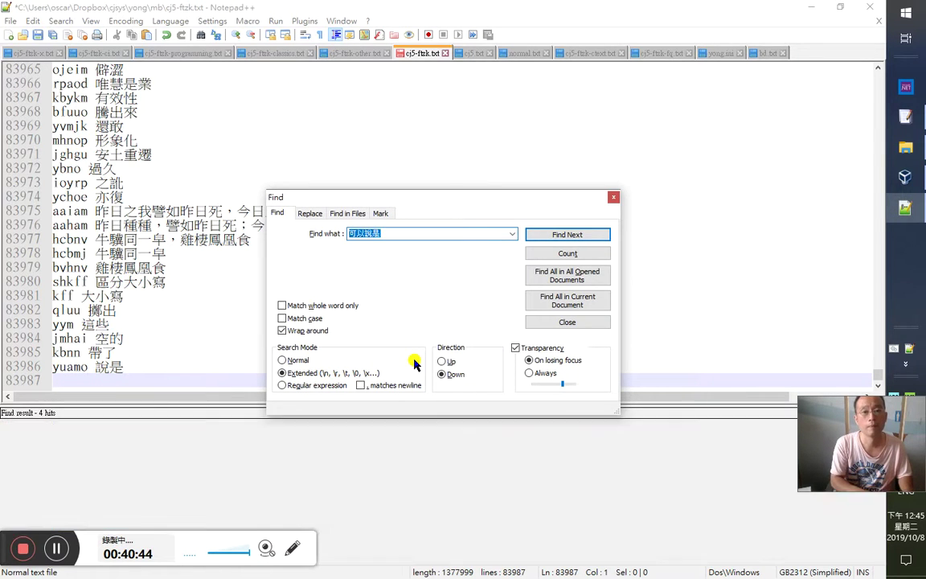
Step: Add the entry moyuo 可以說是 at the end of cj5-ftzk.txt, save the file and return to the Word notes
{"action": "key", "text": "ctrl+x"}
{"action": "key", "text": "Escape"}
{"action": "key", "text": "ctrl+v"}
{"action": "key", "text": "Return"}
{"action": "key", "text": "Up"}
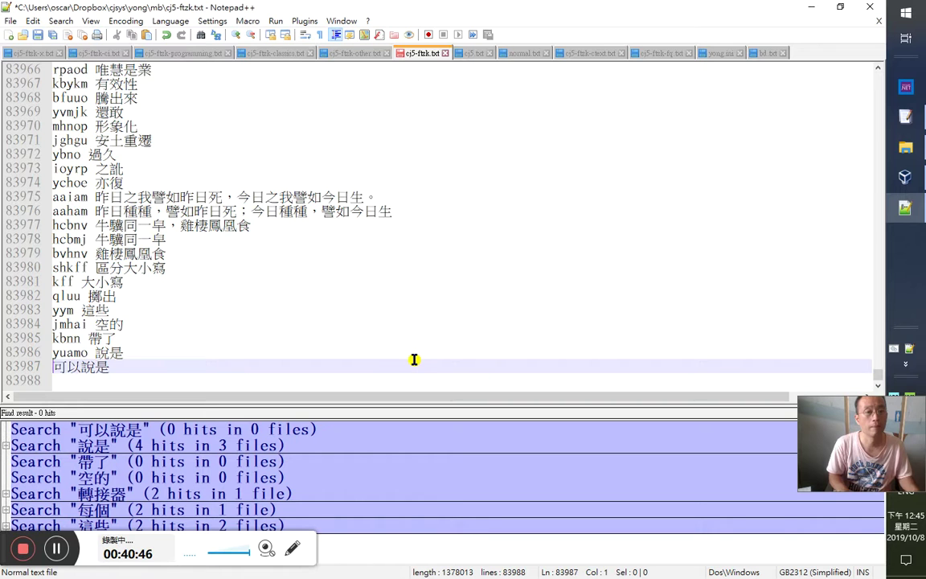
{"action": "type", "text": "moyuo"}
{"action": "key", "text": "ctrl+s"}
{"action": "left_click", "coordinate": [811, 7]}
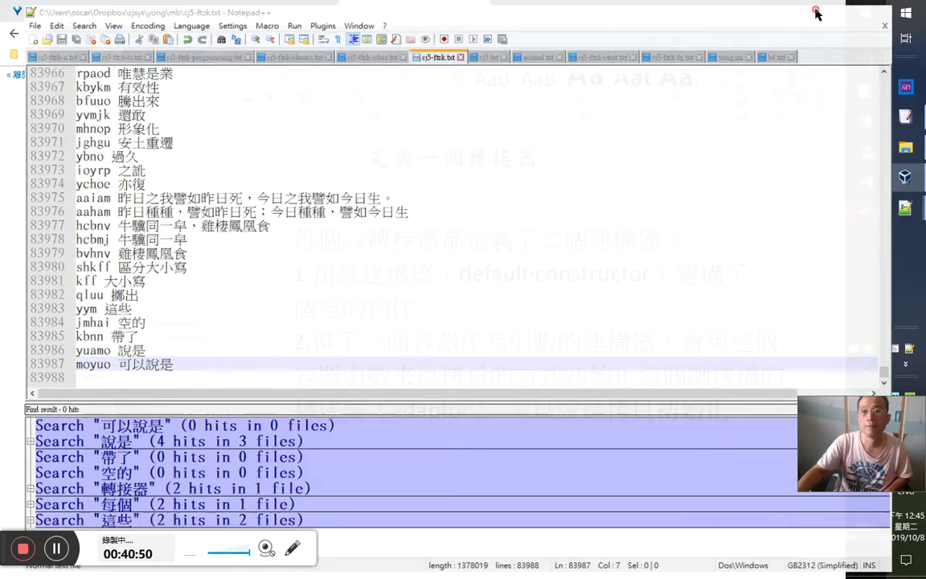
{"action": "left_click", "coordinate": [613, 461]}
Step: Switch to ABBYY FineReader and clear the uncertain-character highlighting on the rest of the second line under 定義一個轉接器
{"action": "key", "text": "alt+Tab"}
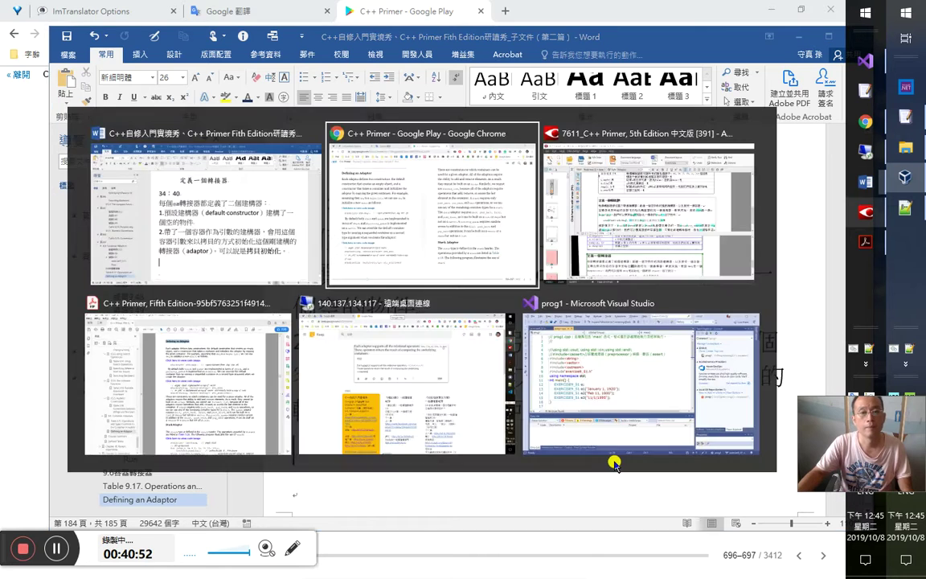
{"action": "key", "text": "alt+Tab"}
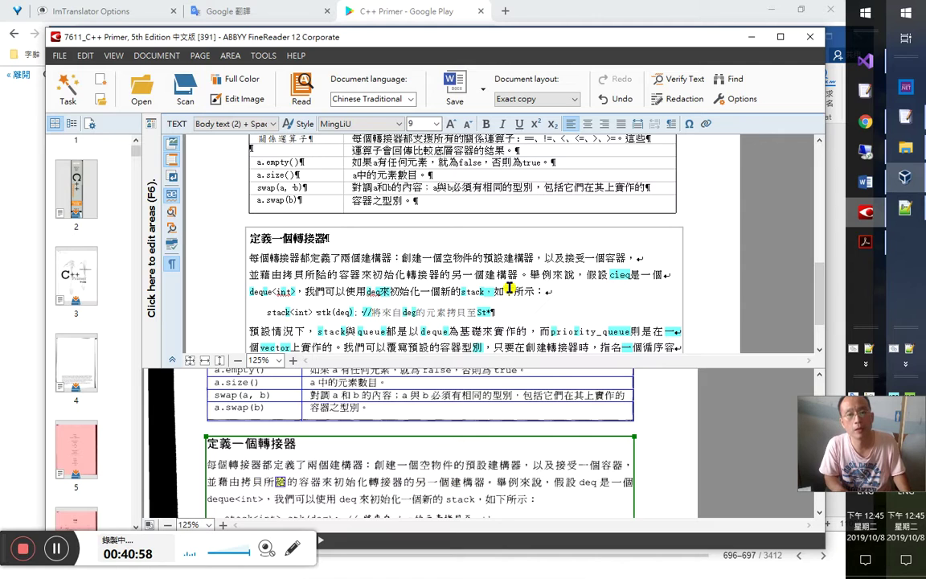
{"action": "key", "text": "Right"}
{"action": "key", "text": "Right"}
{"action": "key", "text": "Right"}
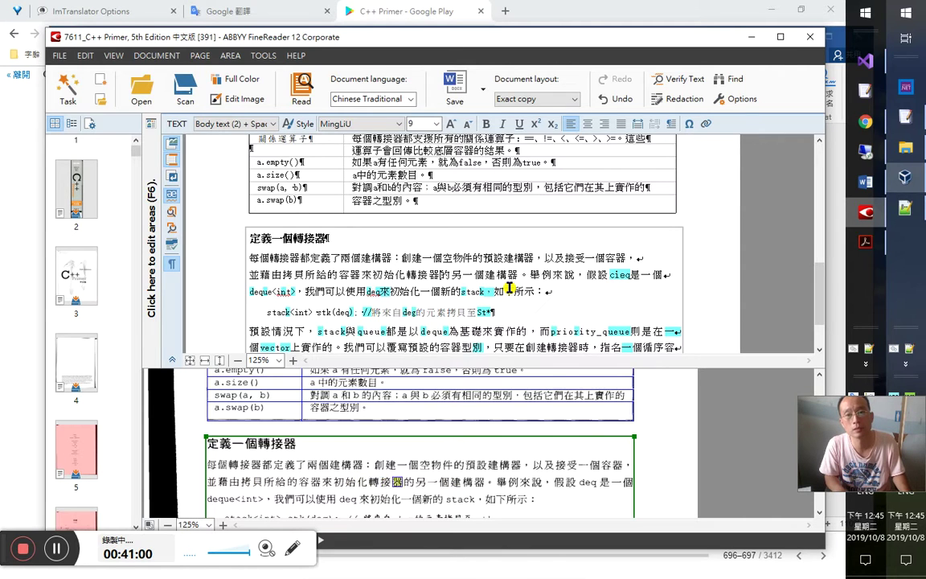
{"action": "key", "text": "shift+End"}
{"action": "key", "text": "ctrl+t"}
{"action": "key", "text": "Right"}
Step: Correct the misrecognized cieq after 假設 to deq and continue to 我們 on the following line
{"action": "key", "text": "Left"}
{"action": "key", "text": "Left"}
{"action": "key", "text": "Left"}
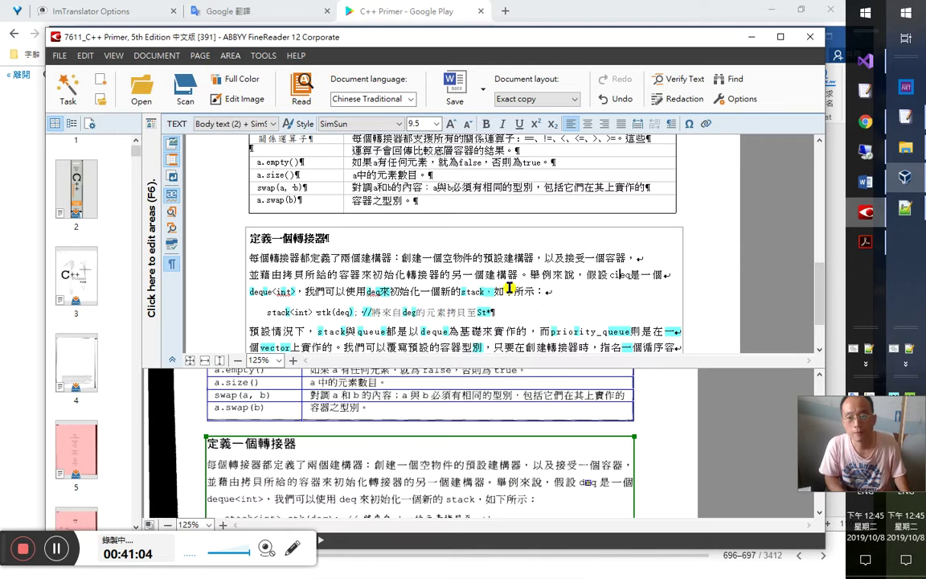
{"action": "key", "text": "BackSpace"}
{"action": "key", "text": "BackSpace"}
{"action": "type", "text": "d"}
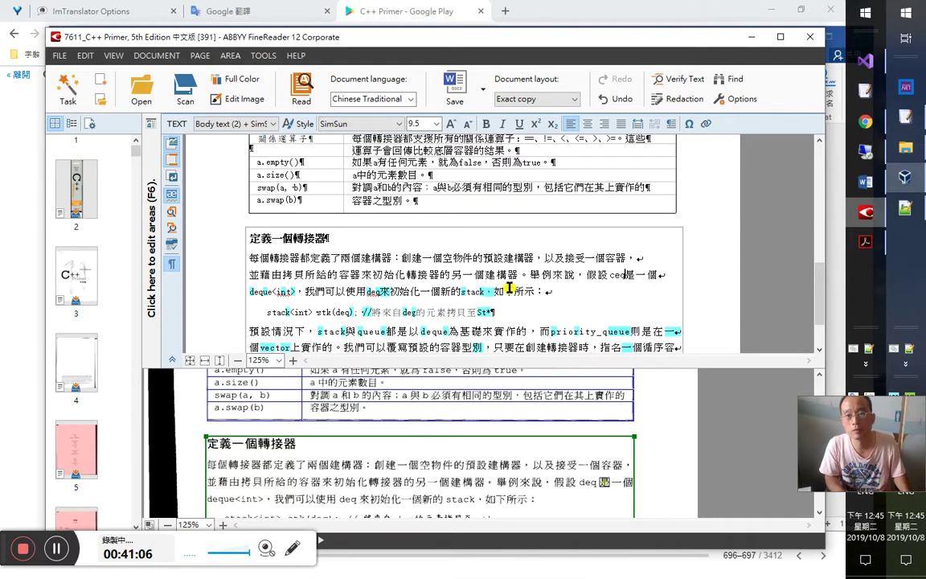
{"action": "key", "text": "shift+Left"}
{"action": "type", "text": "d"}
{"action": "key", "text": "Return"}
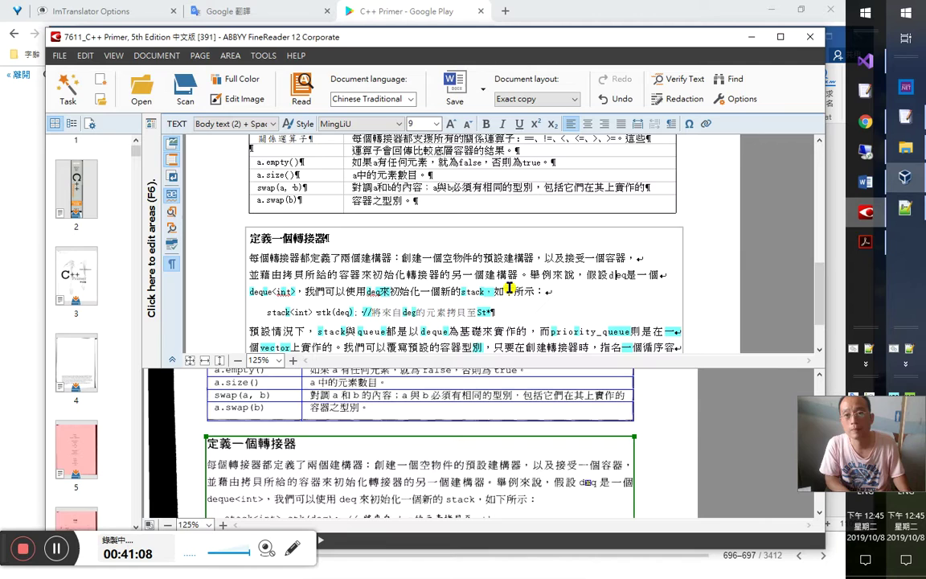
{"action": "key", "text": "Right"}
{"action": "key", "text": "Right"}
{"action": "key", "text": "Right"}
{"action": "key", "text": "Right"}
{"action": "key", "text": "Right"}
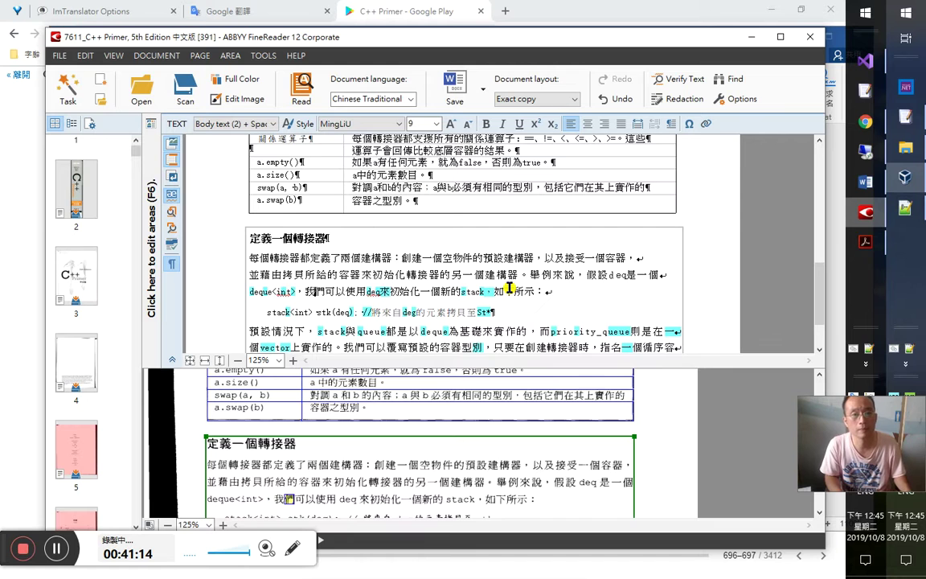
Step: Copy the passage from "For example" through "into stk" in the online C++ Primer and paste it below 拷貝初始化 in the Word notes
{"action": "key", "text": "ctrl+shift+Right"}
{"action": "key", "text": "alt+Tab"}
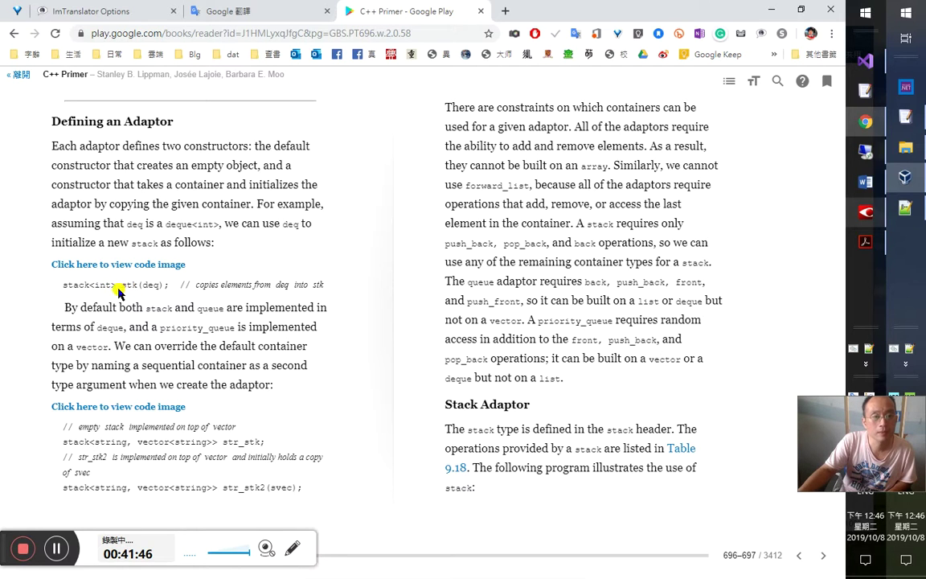
{"action": "left_click_drag", "start_coordinate": [257, 205], "coordinate": [332, 286]}
{"action": "left_click", "coordinate": [348, 339]}
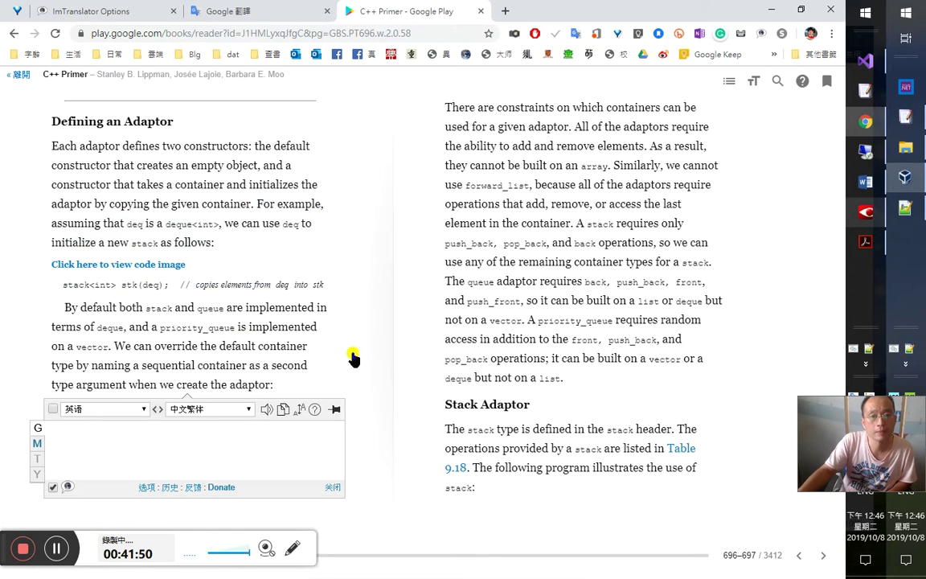
{"action": "key", "text": "alt+Tab"}
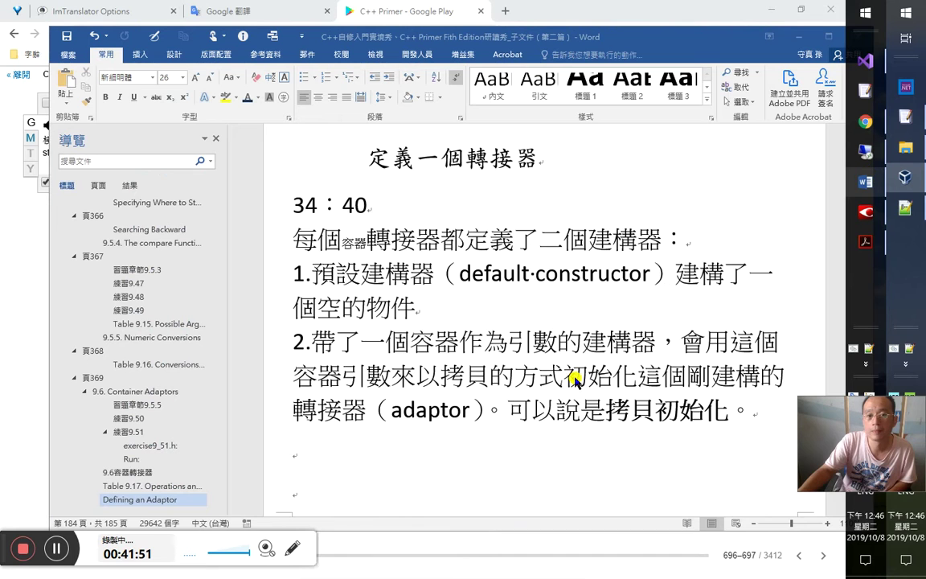
{"action": "left_click", "coordinate": [520, 458]}
{"action": "key", "text": "ctrl+v"}
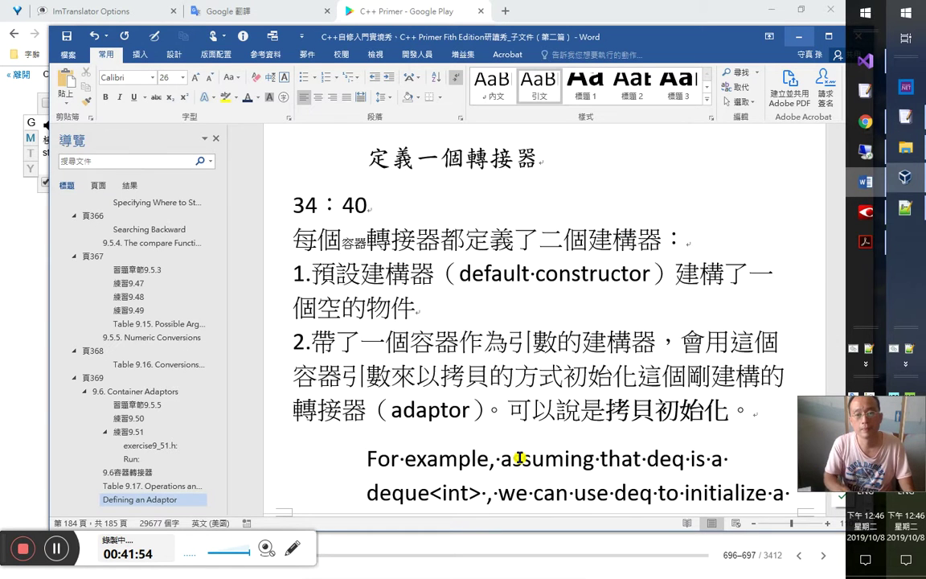
{"action": "scroll", "coordinate": [526, 452], "scroll_direction": "down", "scroll_amount": 1}
Step: Close the finished FastCopy window and open drive L: in File Explorer
{"action": "left_click", "coordinate": [751, 529]}
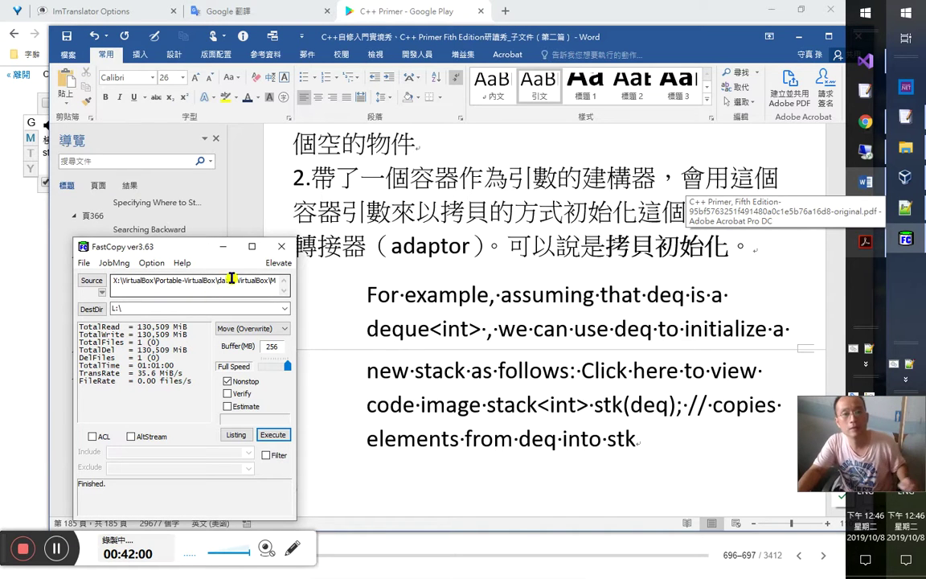
{"action": "left_click", "coordinate": [281, 246]}
{"action": "left_click", "coordinate": [913, 155]}
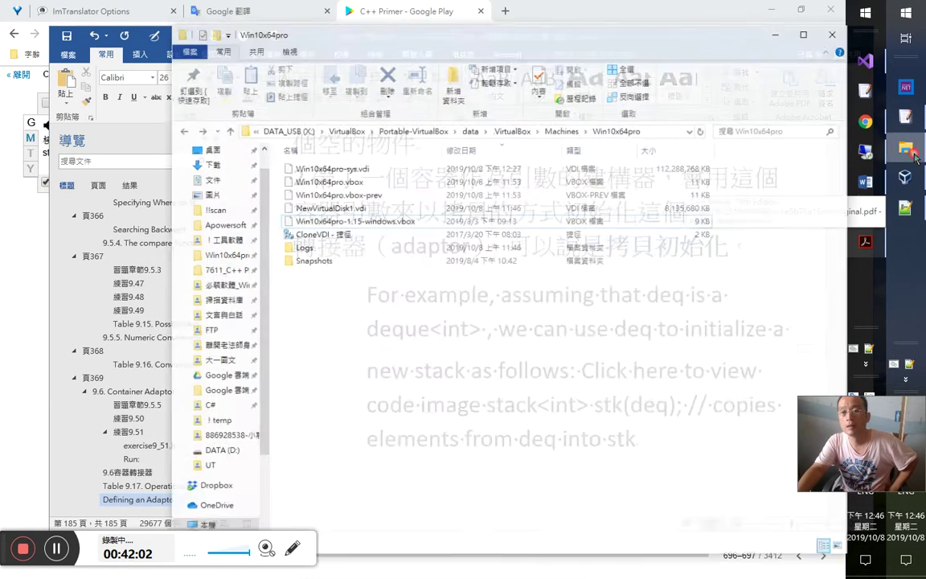
{"action": "left_click", "coordinate": [664, 133]}
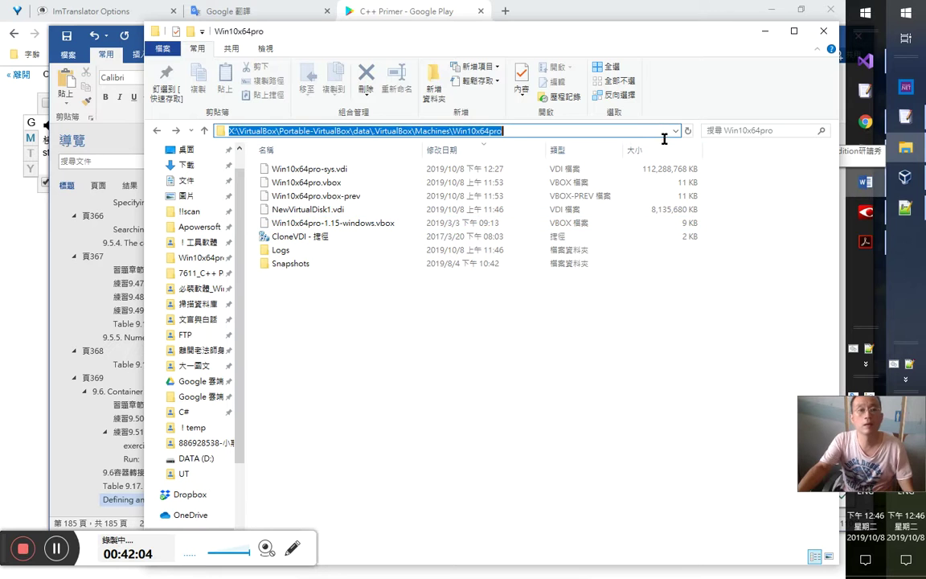
{"action": "type", "text": "L:"}
{"action": "key", "text": "Return"}
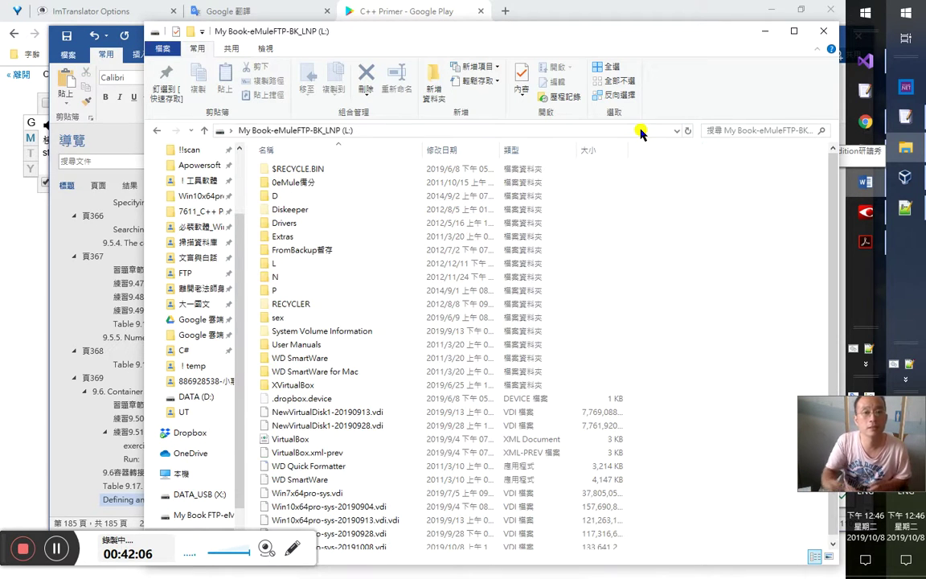
Step: Compare the dated disk-image backups with today's date and permanently delete Win10x64pro-sys-20190904.vdi
{"action": "left_click", "coordinate": [422, 397]}
{"action": "left_click", "coordinate": [378, 542]}
{"action": "left_click", "coordinate": [914, 537]}
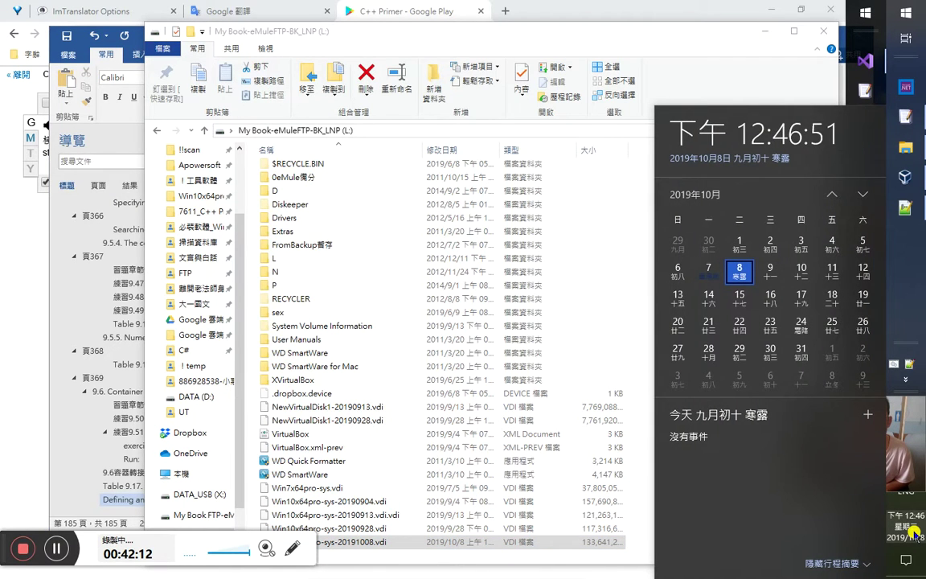
{"action": "left_click", "coordinate": [426, 528]}
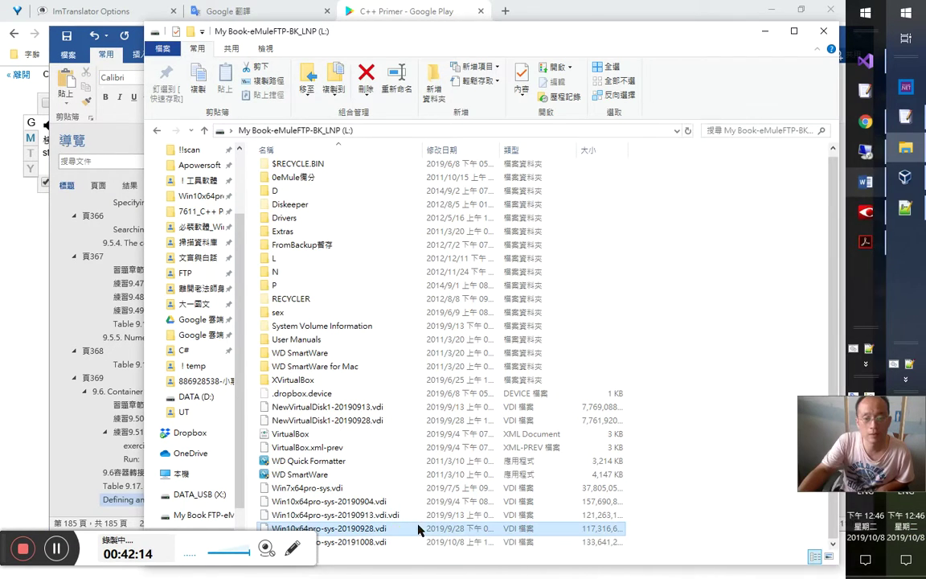
{"action": "left_click", "coordinate": [402, 503]}
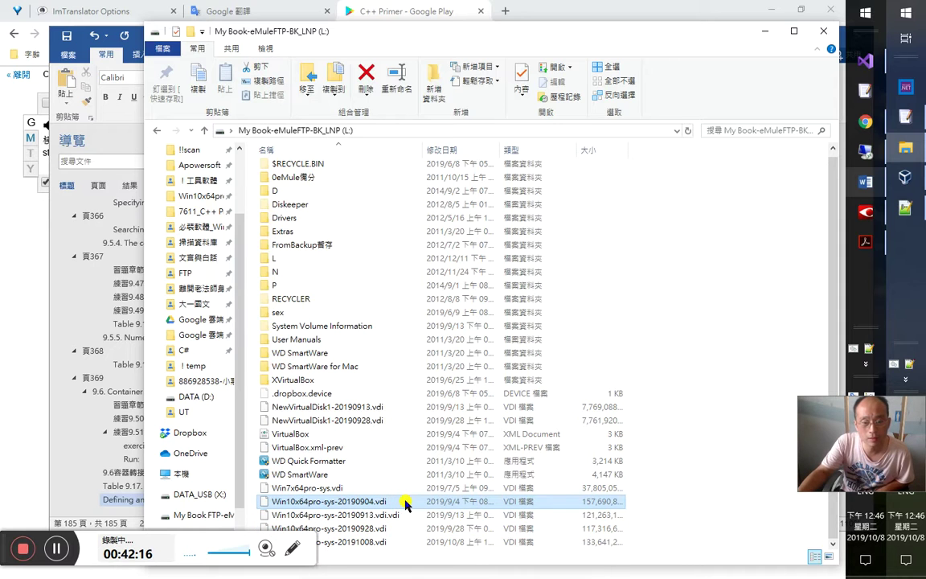
{"action": "key", "text": "shift+Delete"}
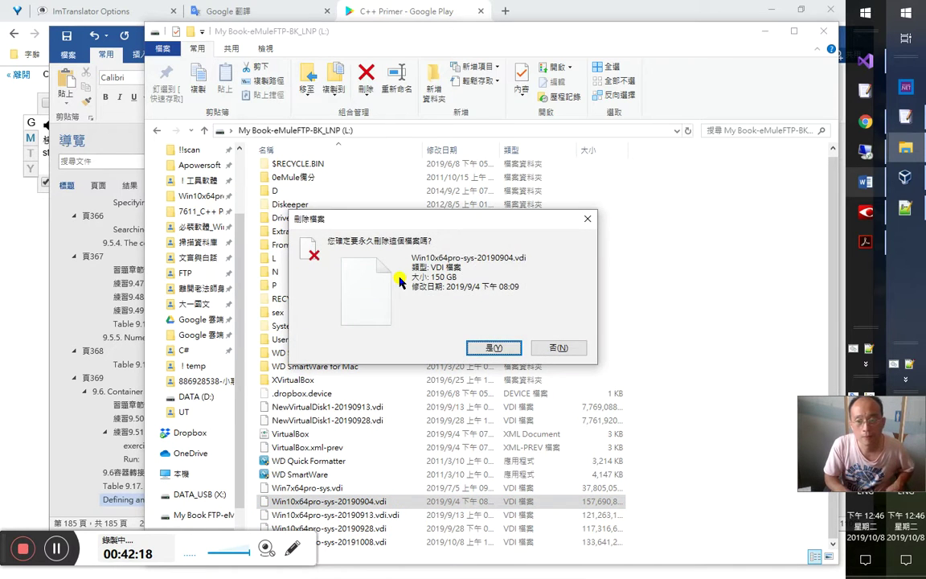
{"action": "key", "text": "Return"}
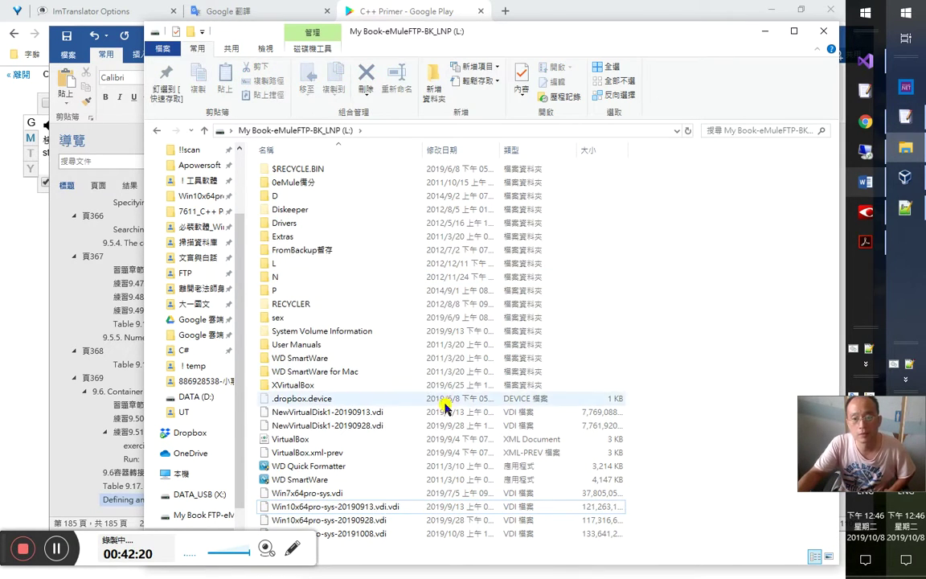
Step: Check the free space on drive L: in the computer's drive overview
{"action": "scroll", "coordinate": [240, 188], "scroll_direction": "up", "scroll_amount": 2}
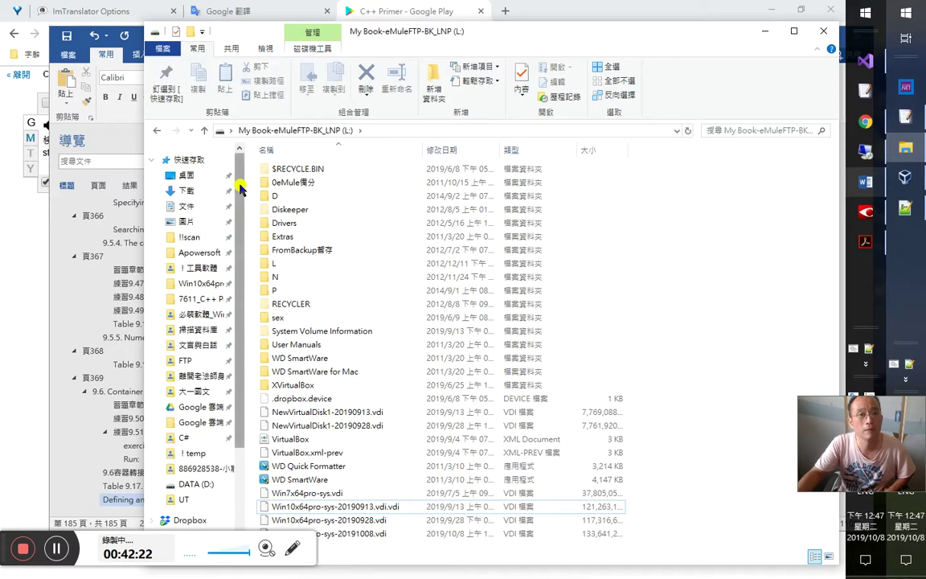
{"action": "left_click", "coordinate": [242, 478]}
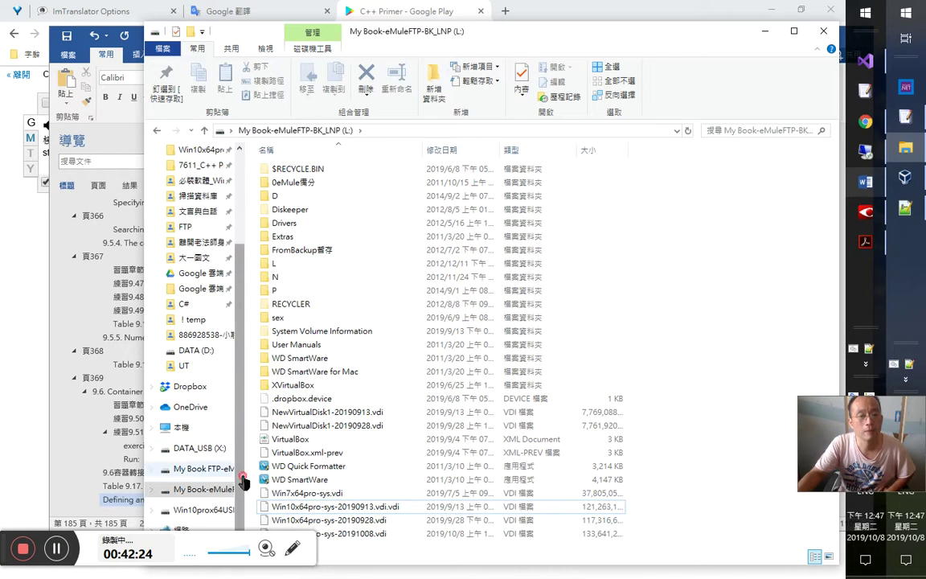
{"action": "left_click", "coordinate": [180, 427]}
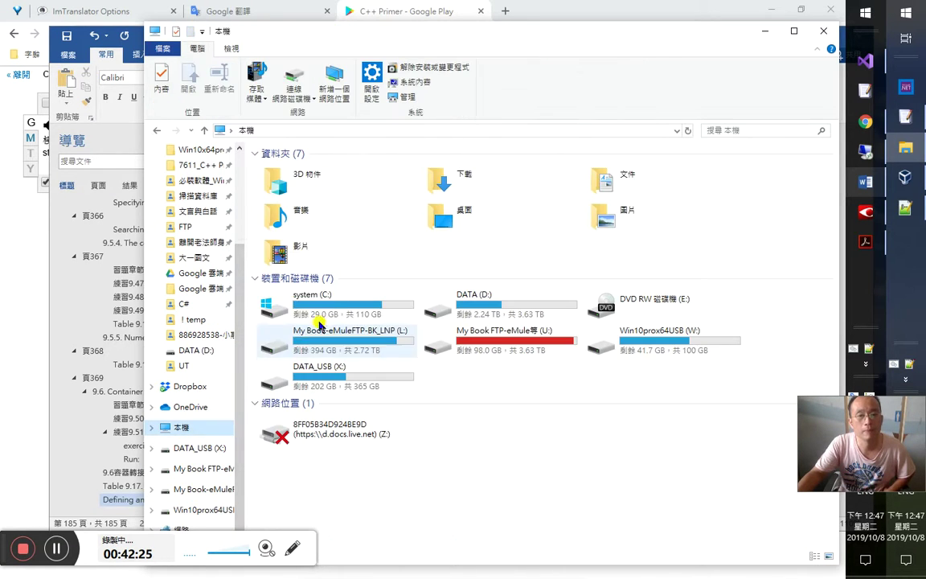
{"action": "right_click", "coordinate": [381, 332]}
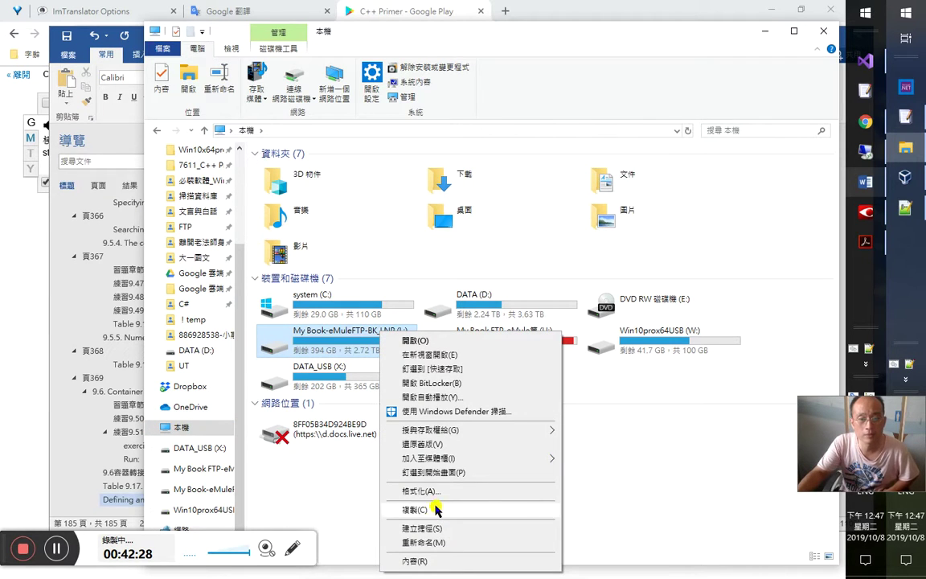
{"action": "left_click", "coordinate": [354, 350]}
Step: Safely eject the My Book device holding the My Book-eMuleFTP-BK_LNP (L:) volume
{"action": "left_click_drag", "start_coordinate": [918, 446], "coordinate": [918, 278]}
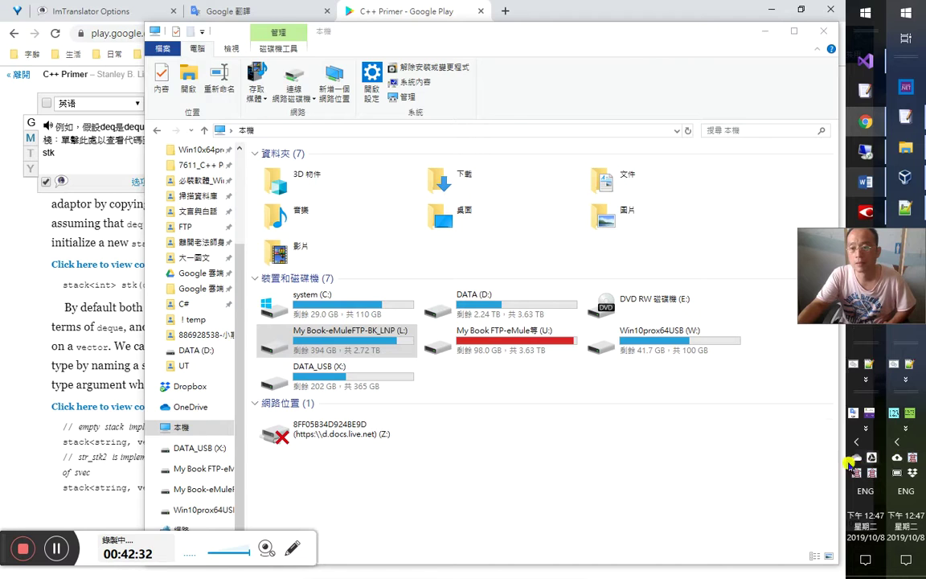
{"action": "left_click", "coordinate": [869, 467]}
{"action": "left_click", "coordinate": [857, 473]}
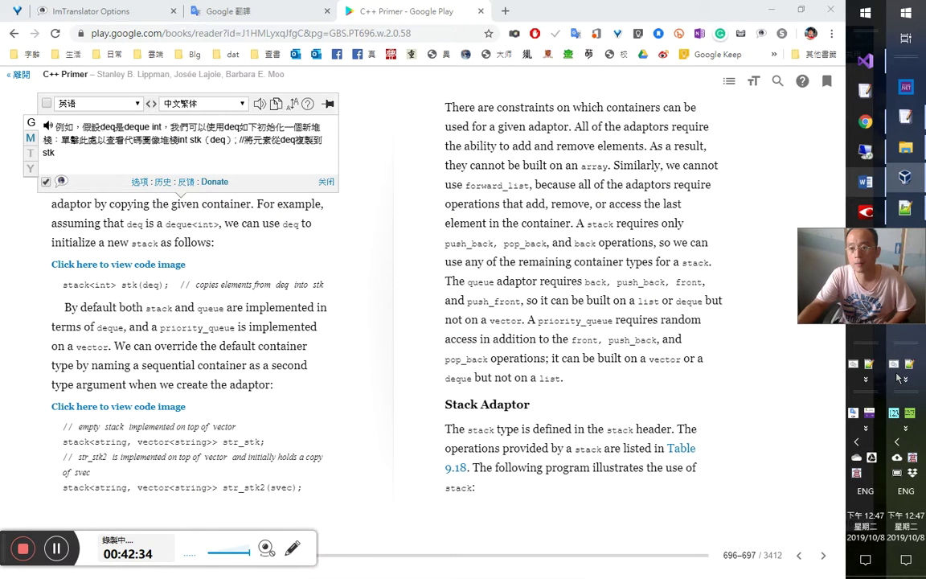
{"action": "left_click", "coordinate": [901, 444]}
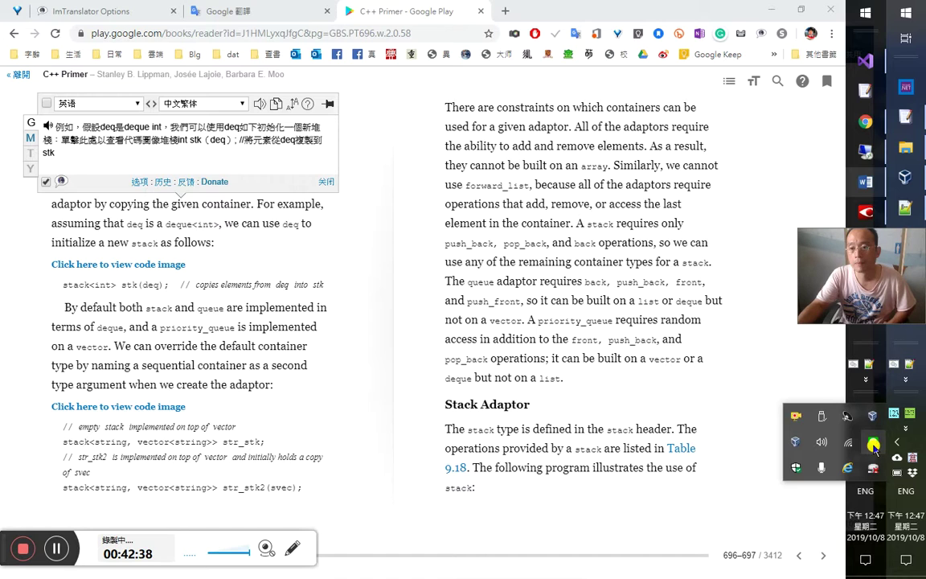
{"action": "left_click", "coordinate": [874, 445]}
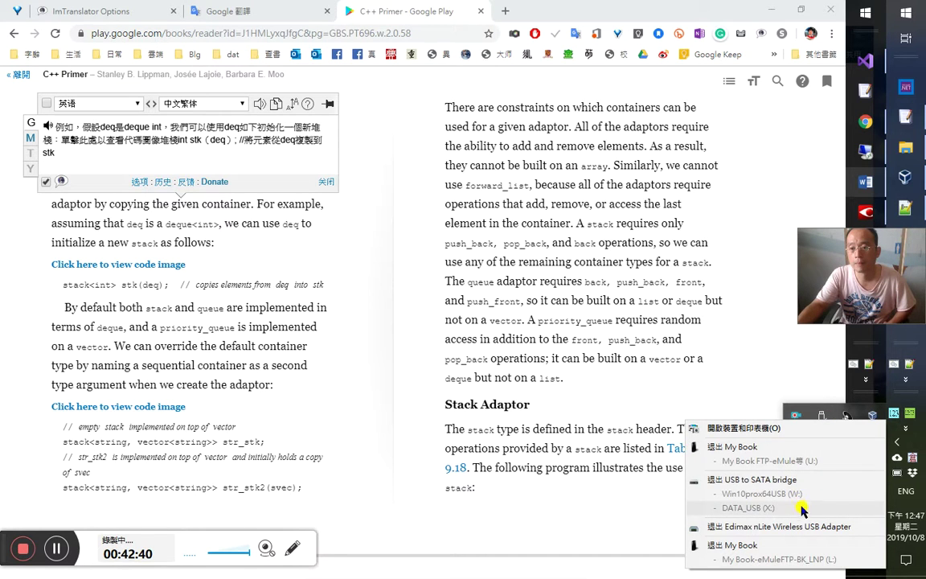
{"action": "left_click", "coordinate": [824, 547]}
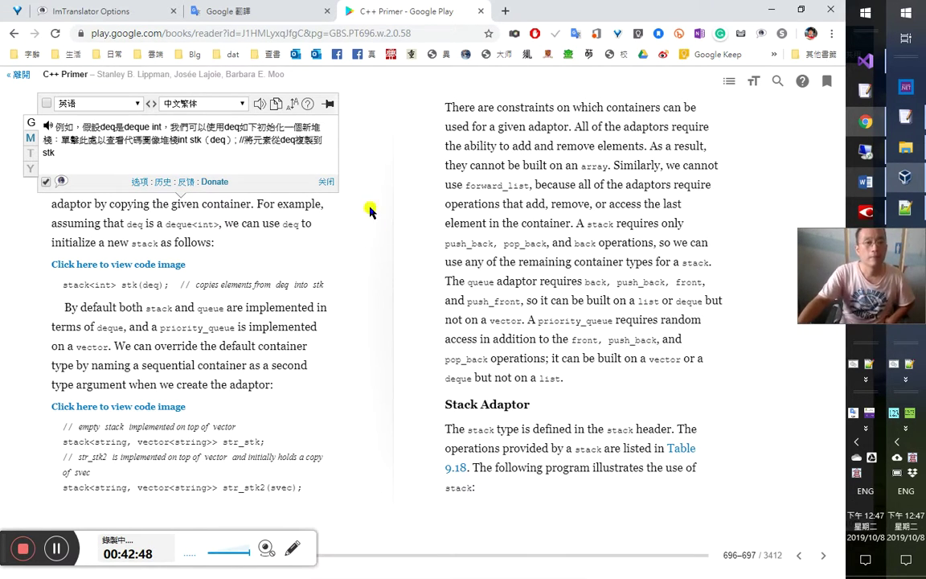
Step: Return to the Word notes and bold the first deq and deque<int> in the pasted English passage
{"action": "left_click_drag", "start_coordinate": [866, 256], "coordinate": [923, 457]}
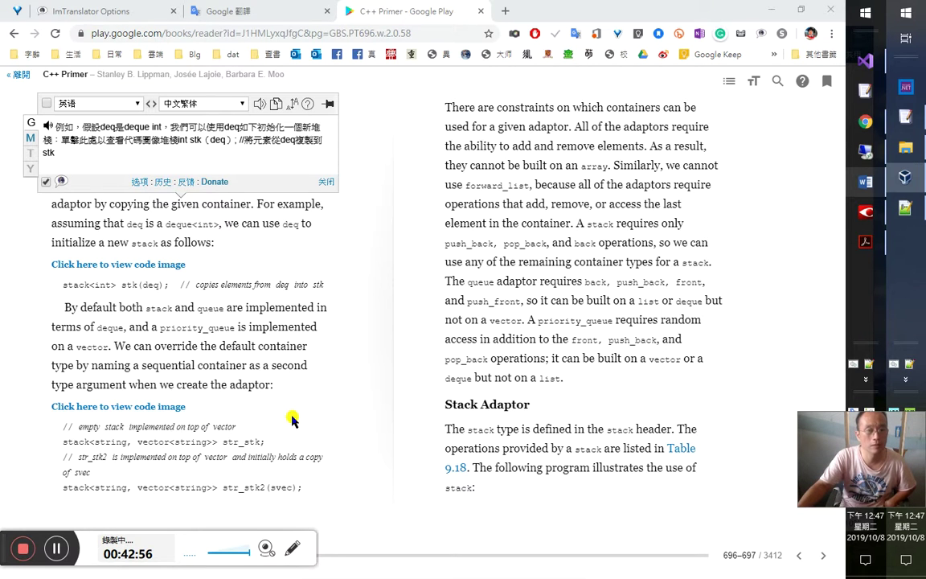
{"action": "left_click", "coordinate": [294, 343]}
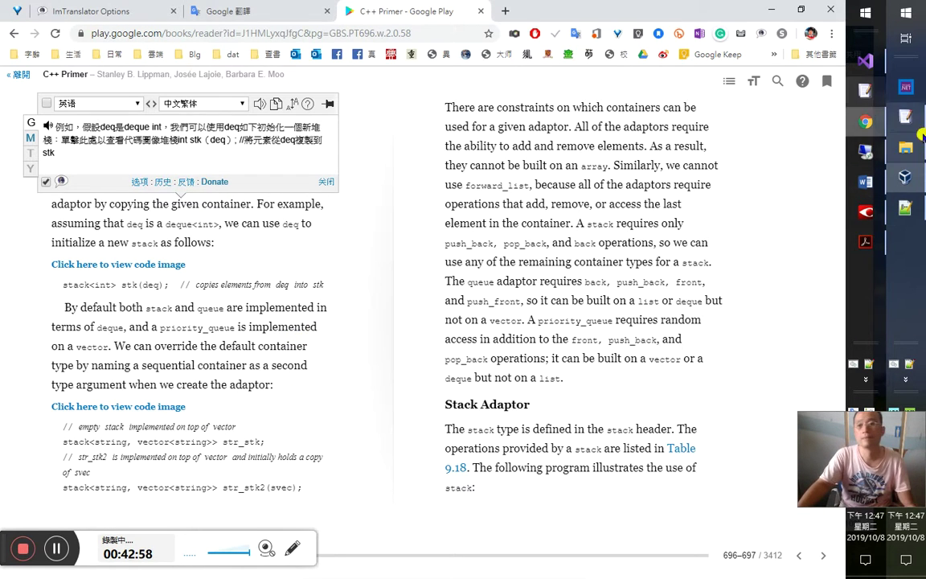
{"action": "left_click", "coordinate": [868, 183]}
{"action": "left_click", "coordinate": [454, 311]}
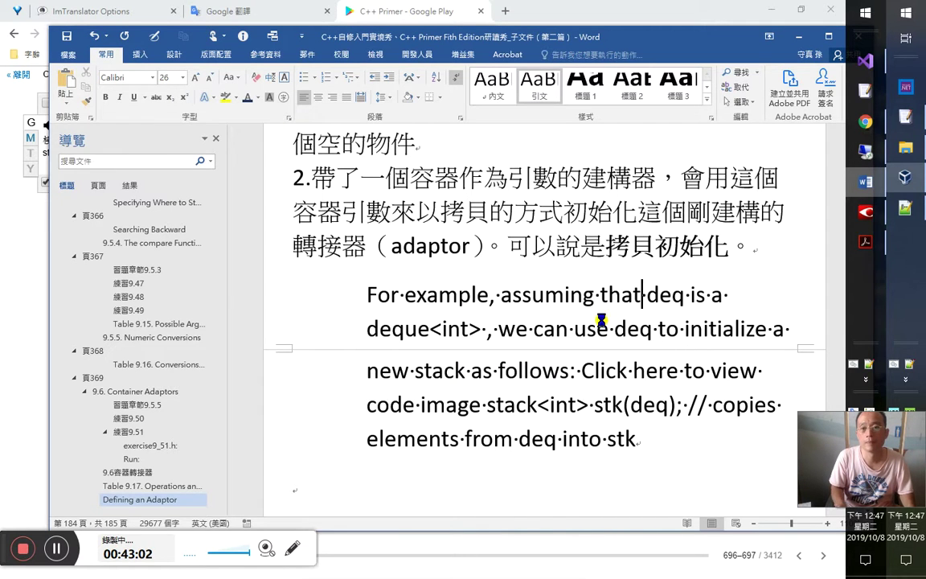
{"action": "key", "text": "ctrl+shift+Right"}
{"action": "key", "text": "ctrl+b"}
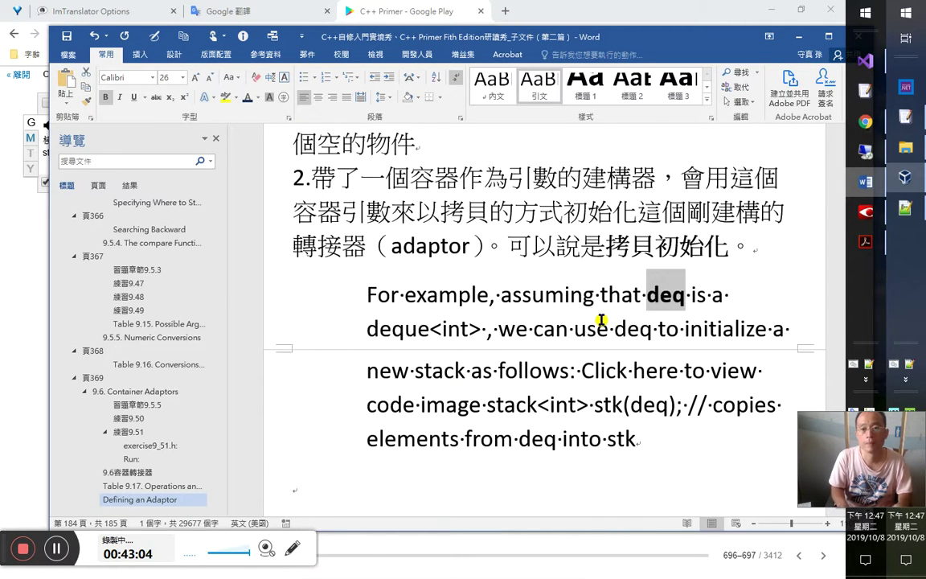
{"action": "key", "text": "Home"}
{"action": "key", "text": "shift+Right"}
{"action": "key", "text": "shift+Right"}
{"action": "key", "text": "shift+Right"}
{"action": "key", "text": "shift+Right"}
{"action": "key", "text": "shift+Right"}
{"action": "key", "text": "shift+Right"}
{"action": "key", "text": "shift+Right"}
{"action": "key", "text": "shift+Right"}
{"action": "key", "text": "shift+Right"}
{"action": "key", "text": "shift+Right"}
{"action": "key", "text": "shift+Right"}
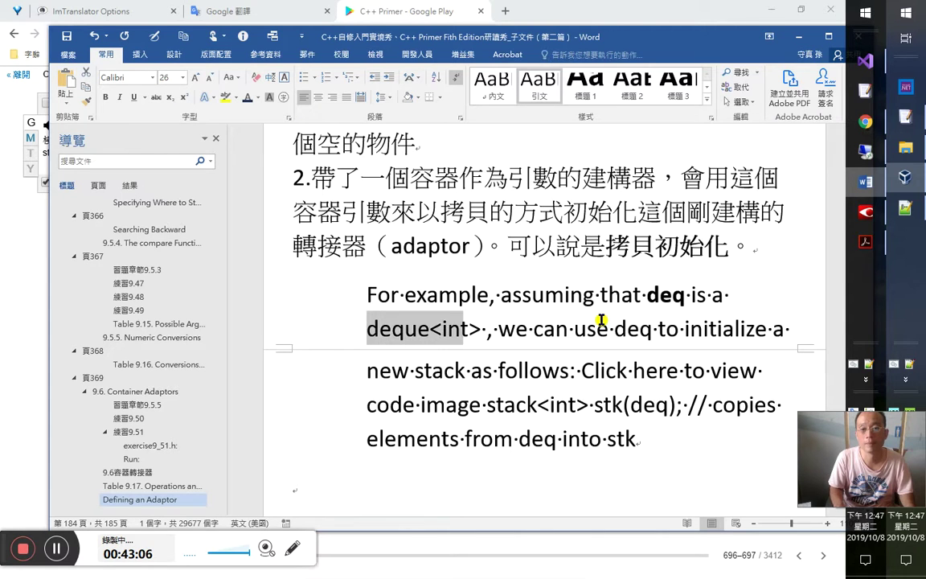
{"action": "key", "text": "ctrl+b"}
{"action": "key", "text": "Down"}
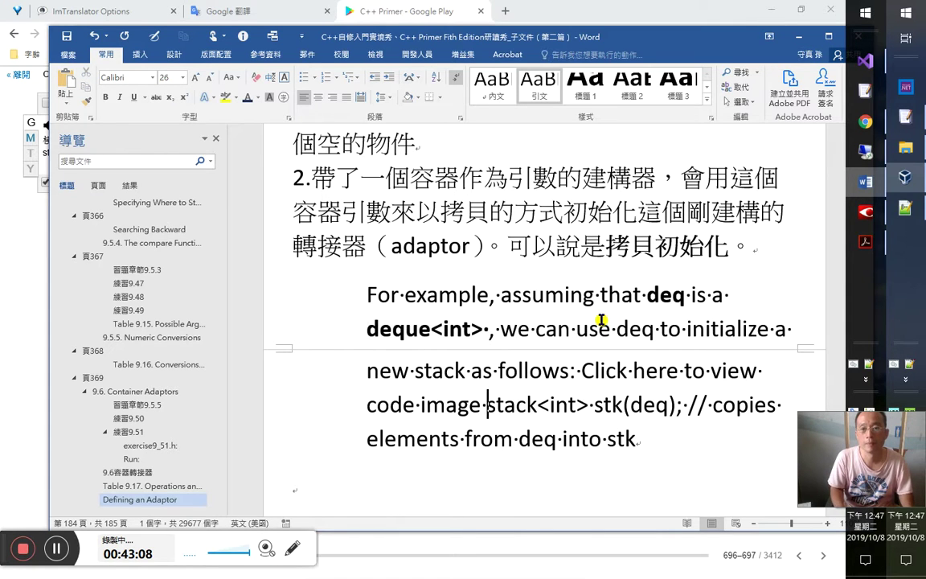
{"action": "left_click", "coordinate": [599, 325]}
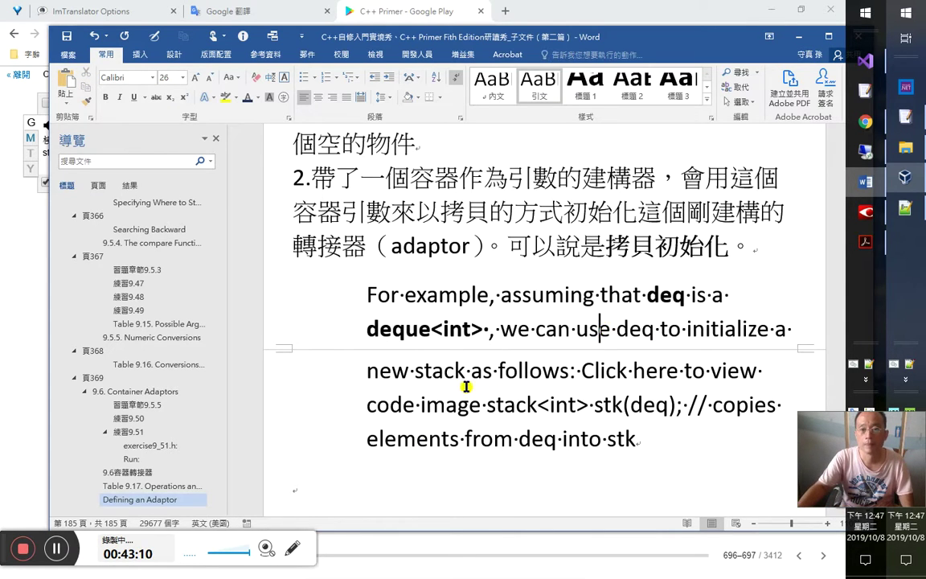
Step: Write the note 可見 轉接器就是能帶著那個引數的東西，做到它做不到的 in the empty paragraph below the English passage
{"action": "left_click", "coordinate": [418, 470]}
{"action": "scroll", "coordinate": [464, 443], "scroll_direction": "down", "scroll_amount": 1}
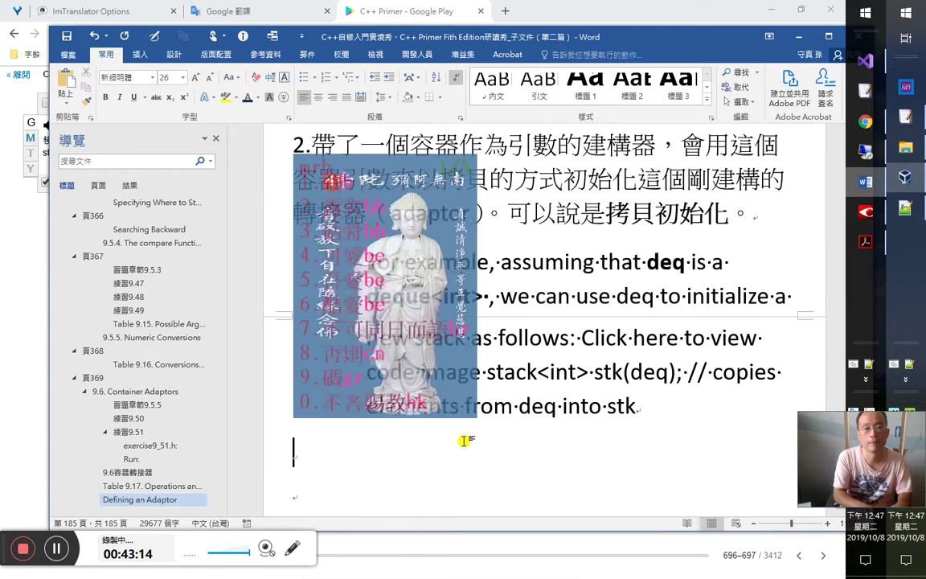
{"action": "type", "text": "可見 "}
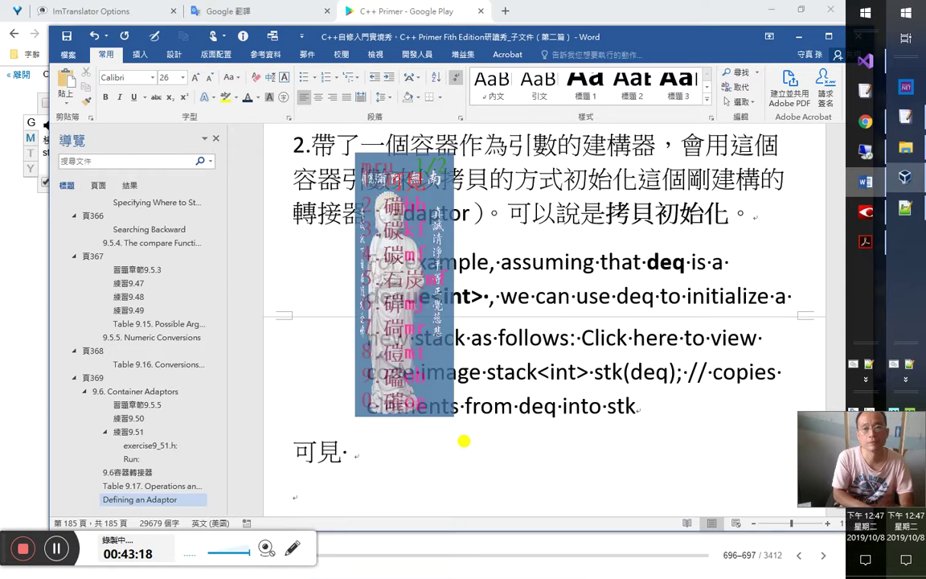
{"action": "type", "text": "轉接器就是能"}
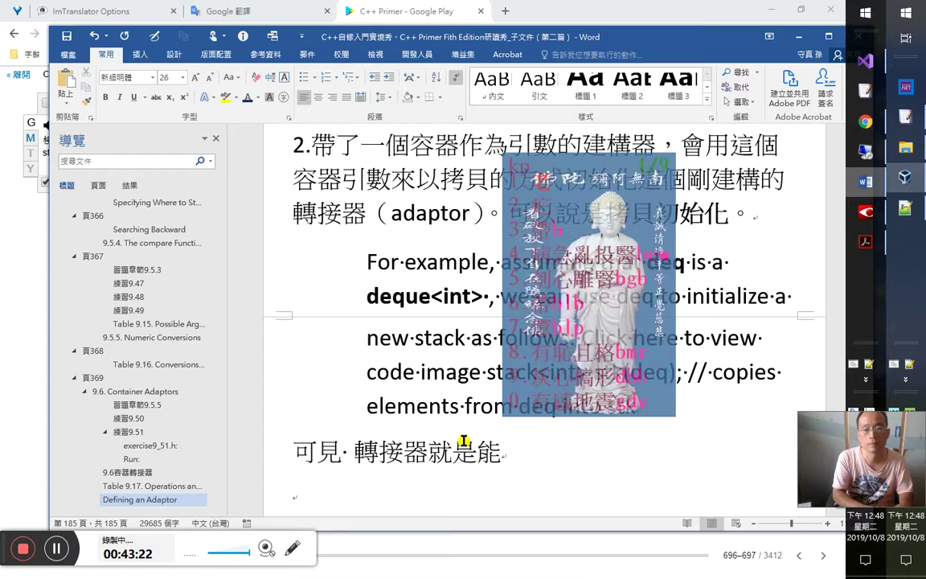
{"action": "type", "text": "帶著那個引"}
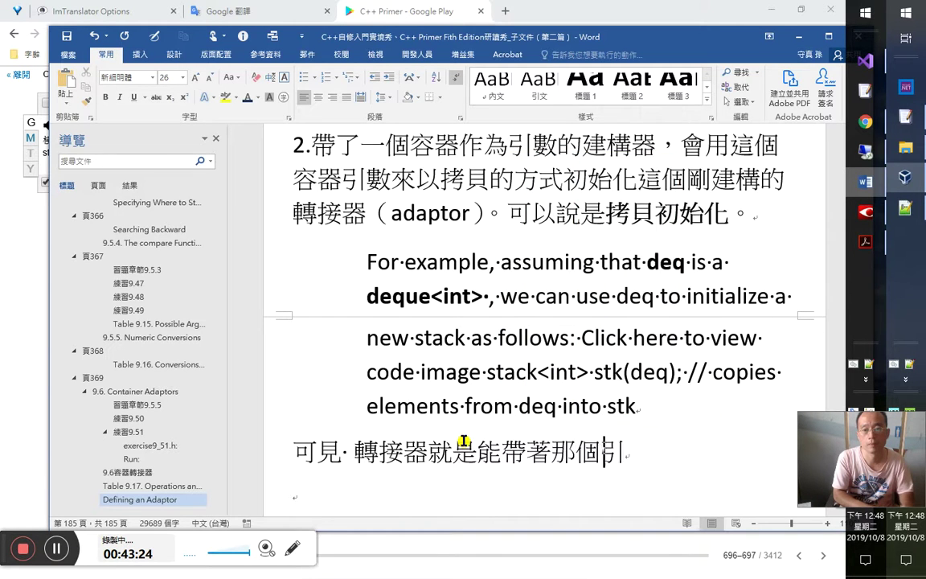
{"action": "type", "text": "數的東"}
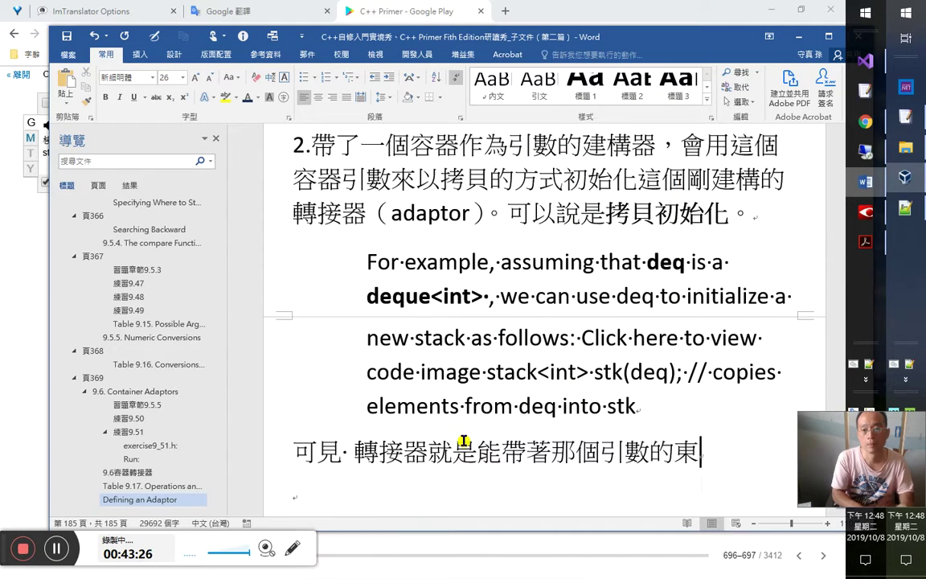
{"action": "type", "text": "一田西，做到"}
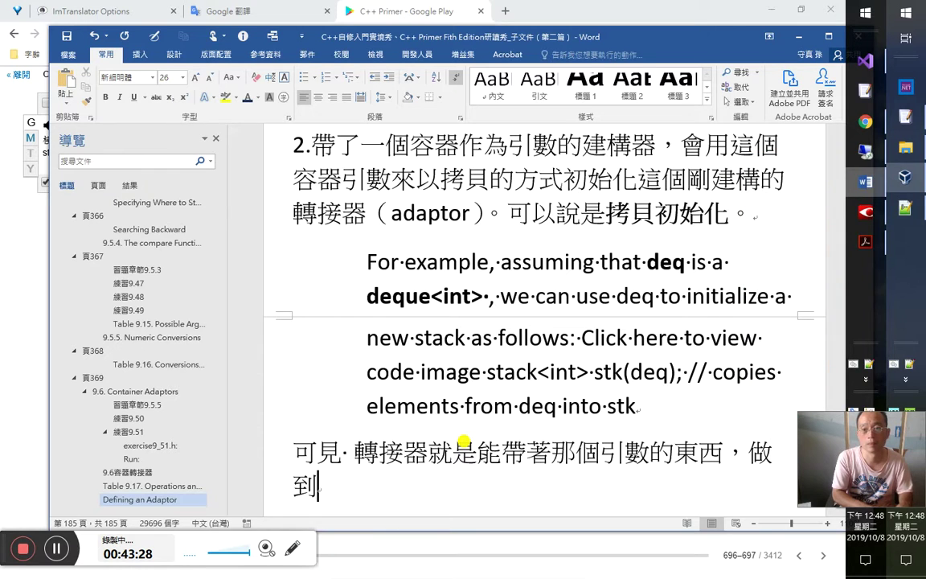
{"action": "type", "text": "它做不"}
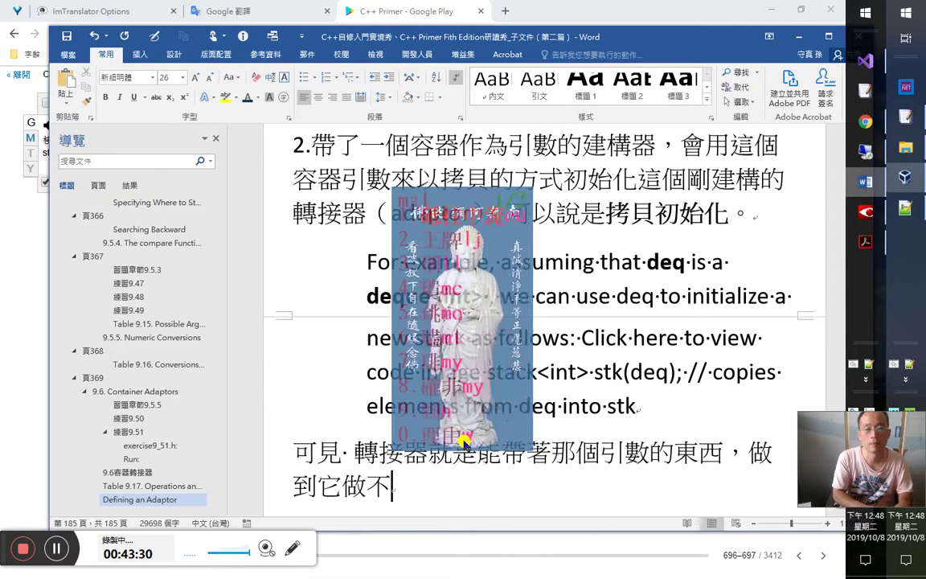
{"action": "type", "text": "到的那個引數"}
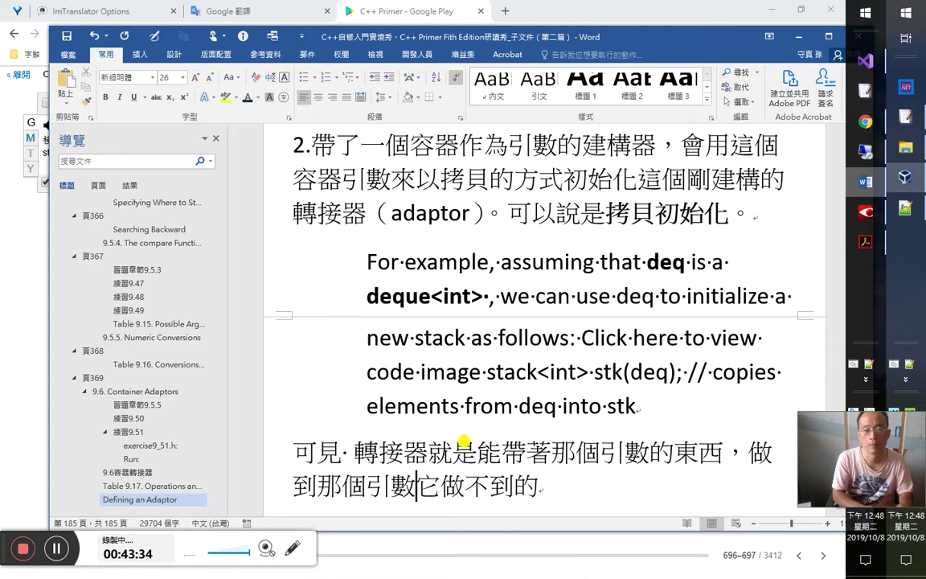
{"action": "type", "text": "原型"}
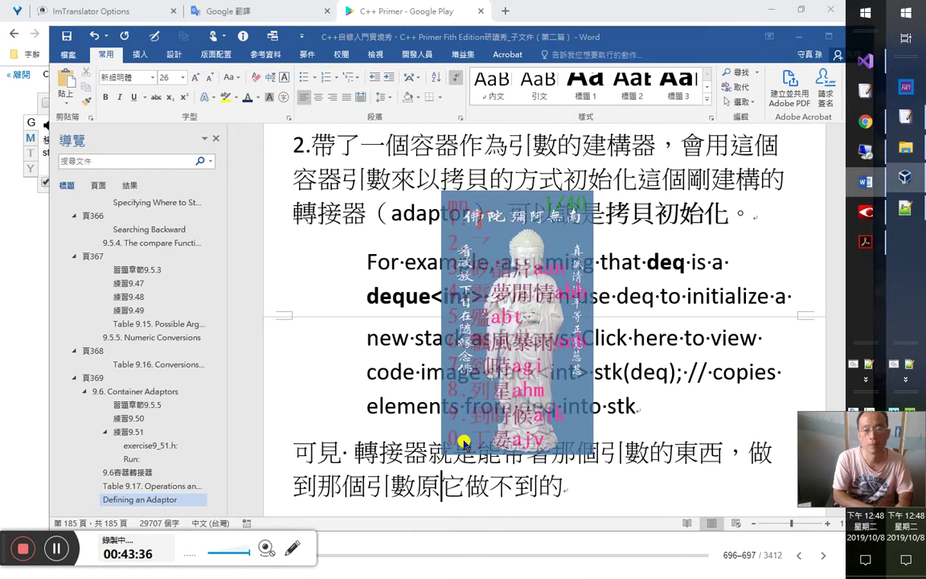
Step: Replace 它 in the note with 那個引數原型, end the sentence with 事情 and add a new paragraph
{"action": "key", "text": "shift+Right"}
{"action": "key", "text": "Delete"}
{"action": "key", "text": "End"}
{"action": "type", "text": "事情"}
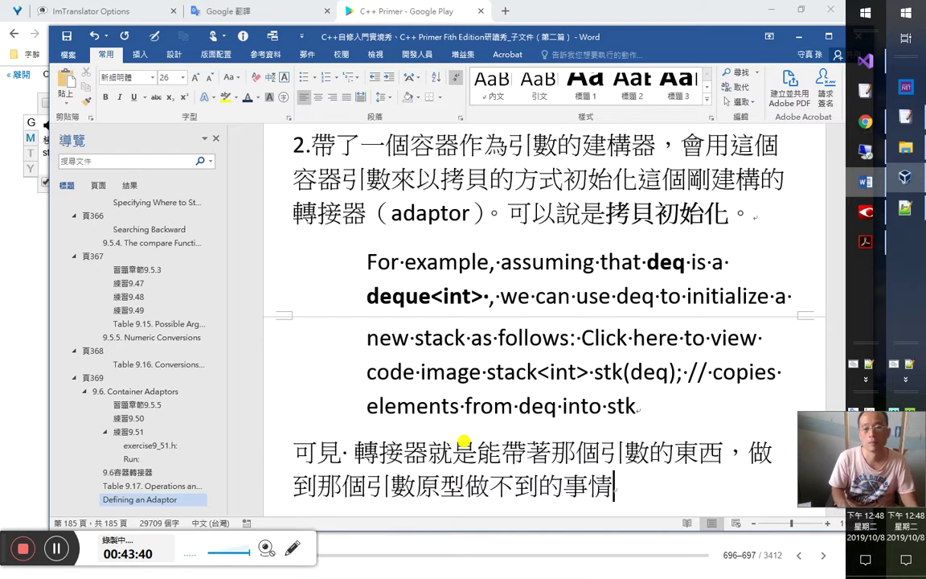
{"action": "key", "text": "Return"}
Step: Bold the word stack in "new stack as follows" in the English passage
{"action": "key", "text": "Up"}
{"action": "key", "text": "Up"}
{"action": "key", "text": "Right"}
{"action": "key", "text": "Right"}
{"action": "key", "text": "Right"}
{"action": "key", "text": "Right"}
{"action": "key", "text": "Right"}
{"action": "key", "text": "Right"}
{"action": "key", "text": "Right"}
{"action": "key", "text": "Right"}
{"action": "key", "text": "Right"}
{"action": "key", "text": "Right"}
{"action": "key", "text": "Right"}
{"action": "key", "text": "Right"}
{"action": "key", "text": "Right"}
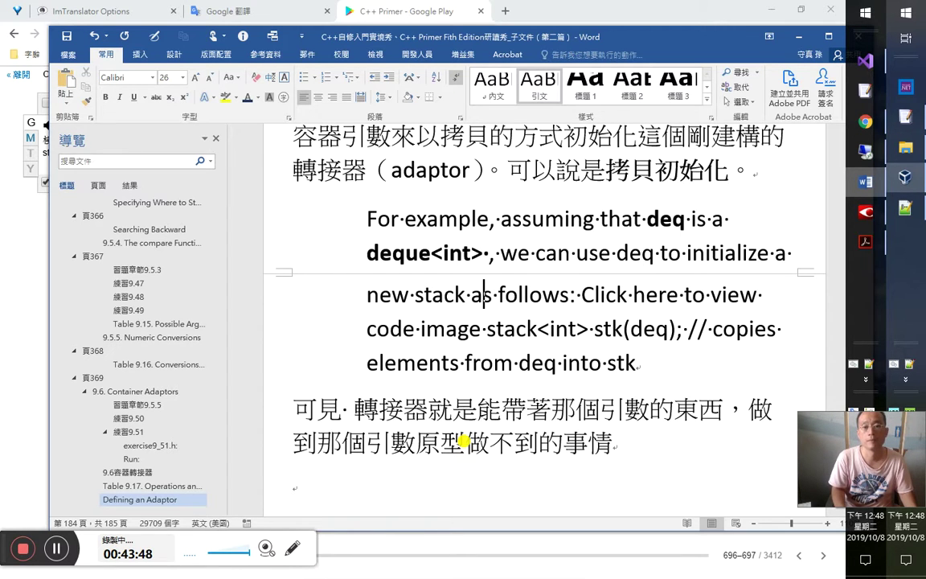
{"action": "key", "text": "shift+Left"}
{"action": "key", "text": "shift+Left"}
{"action": "key", "text": "shift+Left"}
{"action": "key", "text": "shift+Left"}
{"action": "key", "text": "shift+Left"}
{"action": "key", "text": "shift+Left"}
{"action": "key", "text": "shift+Right"}
{"action": "key", "text": "ctrl+b"}
{"action": "key", "text": "Right"}
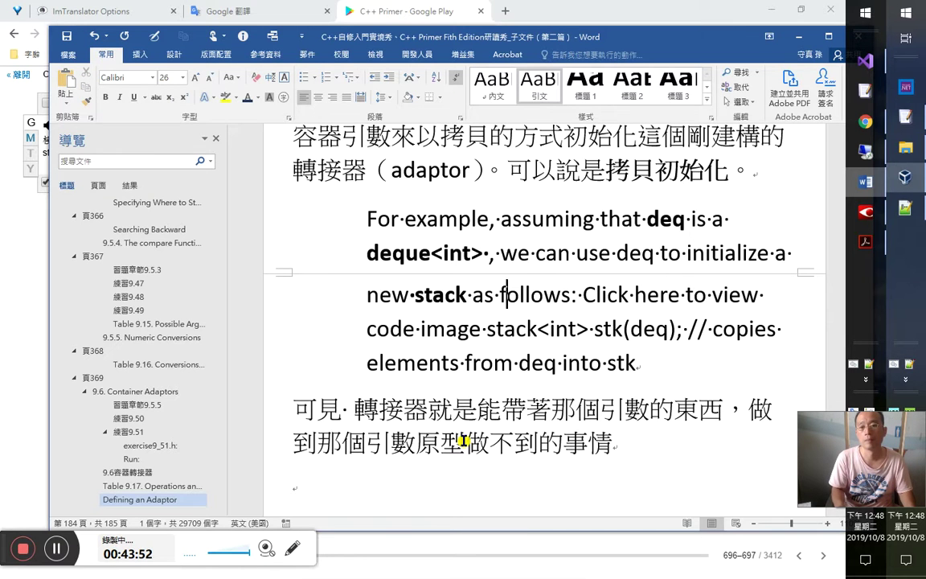
Step: Remove "Click here to view code image" and put the stack<int> stk(deq); code in its own paragraph
{"action": "key", "text": "Right"}
{"action": "key", "text": "Right"}
{"action": "key", "text": "shift+End"}
{"action": "key", "text": "Delete"}
{"action": "key", "text": "Return"}
{"action": "key", "text": "Left"}
{"action": "key", "text": "shift+Right"}
{"action": "key", "text": "shift+Right"}
{"action": "key", "text": "shift+Right"}
{"action": "key", "text": "shift+Right"}
{"action": "key", "text": "shift+Right"}
{"action": "key", "text": "shift+Right"}
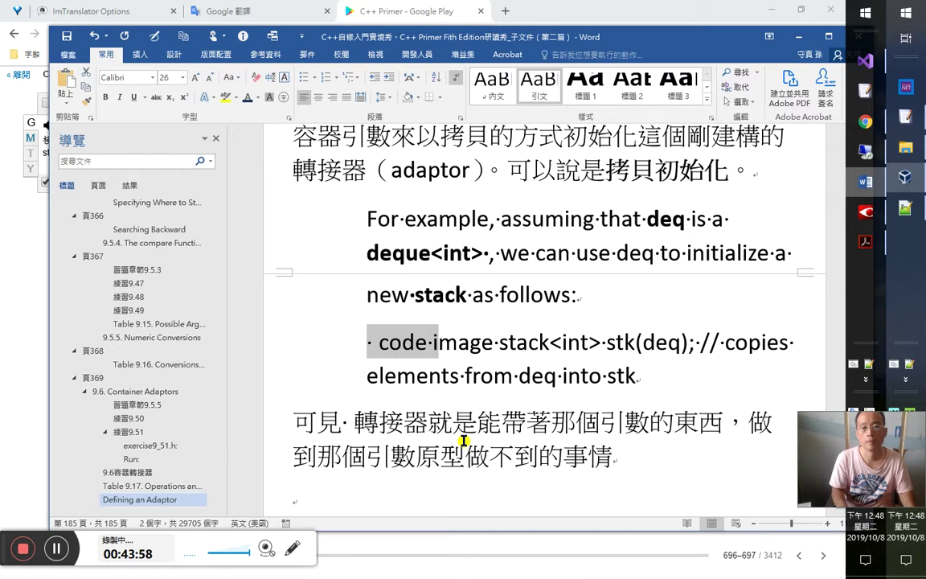
{"action": "key", "text": "Delete"}
{"action": "key", "text": "Delete"}
{"action": "key", "text": "Delete"}
{"action": "key", "text": "shift+Right"}
{"action": "key", "text": "shift+Right"}
{"action": "key", "text": "shift+Right"}
{"action": "key", "text": "shift+Right"}
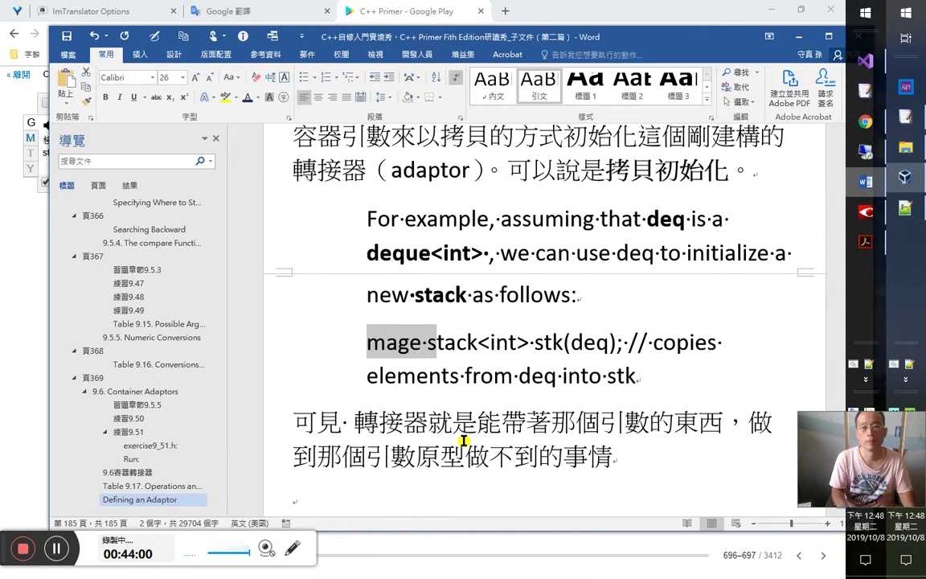
{"action": "key", "text": "Delete"}
Step: Cut the stack<int> stk(deq); line from the notes and paste it over the contents of Untitled-1 in the remote Visual Studio Code
{"action": "key", "text": "shift+Down"}
{"action": "key", "text": "shift+Down"}
{"action": "key", "text": "shift+Up"}
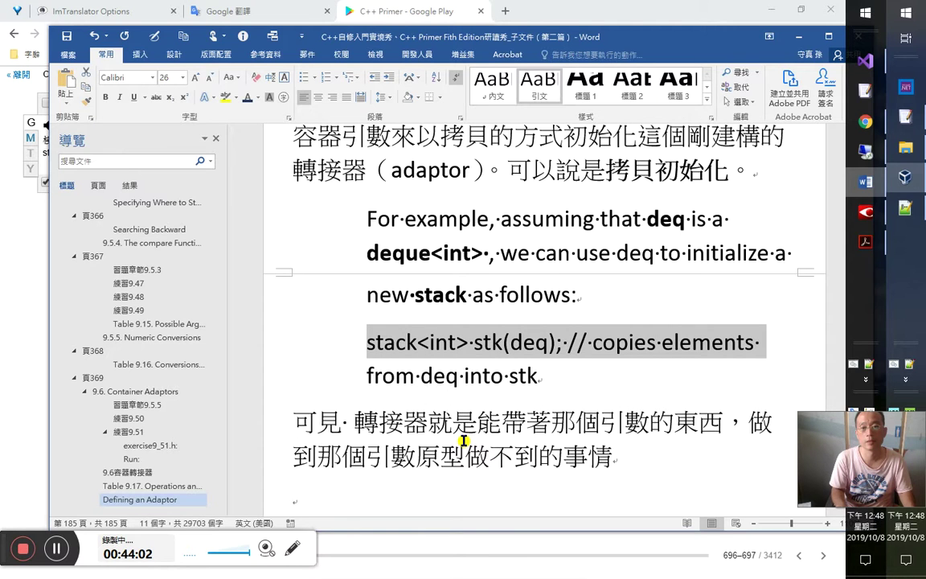
{"action": "key", "text": "shift+End"}
{"action": "key", "text": "ctrl+c"}
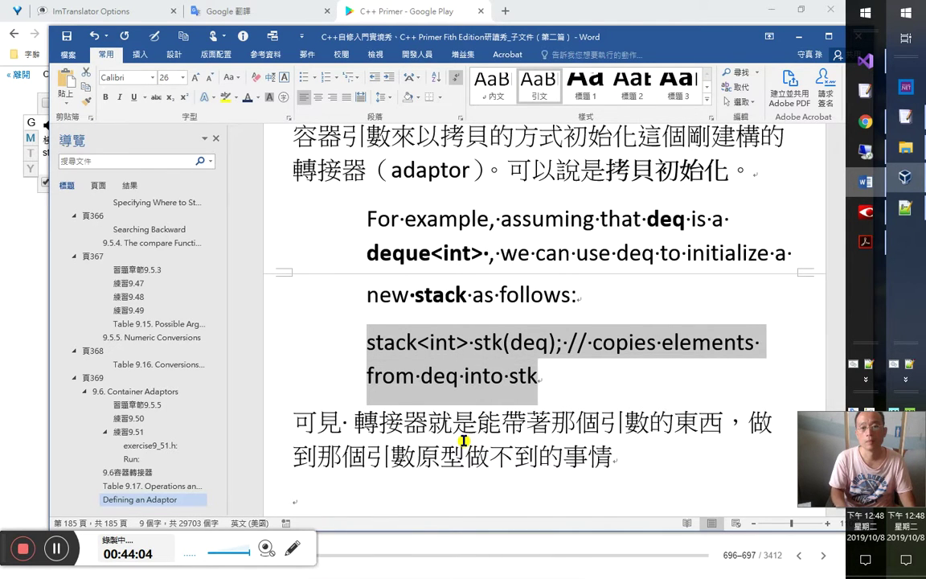
{"action": "key", "text": "Delete"}
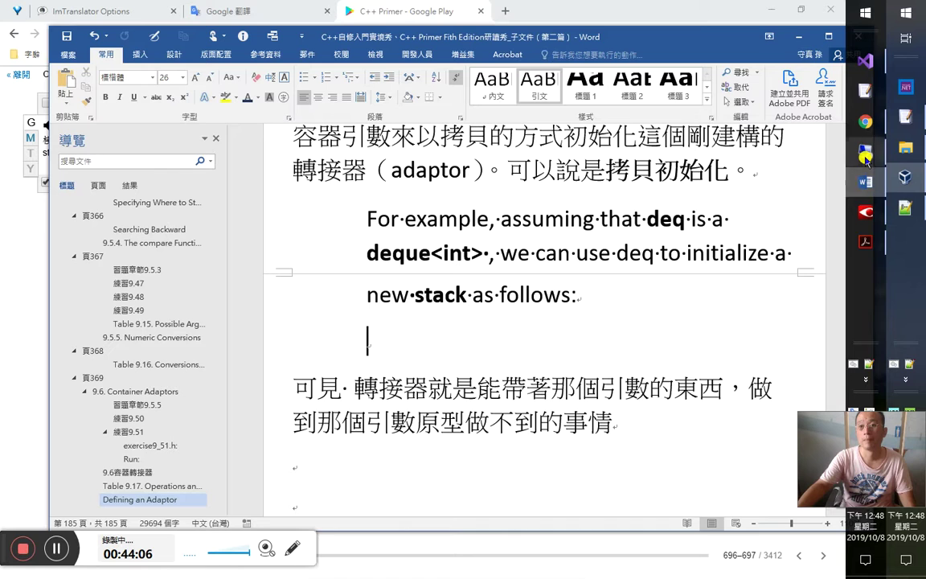
{"action": "left_click", "coordinate": [866, 151]}
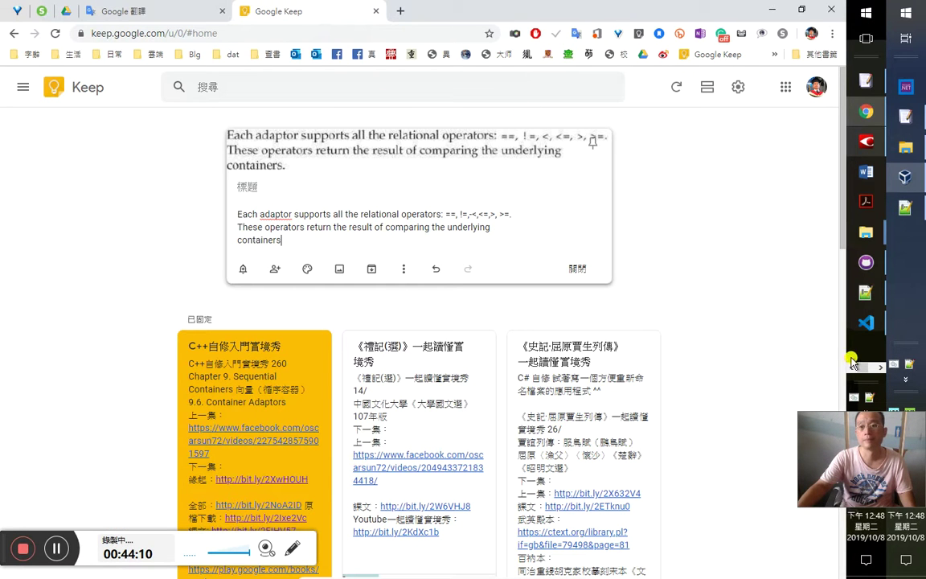
{"action": "left_click", "coordinate": [869, 321]}
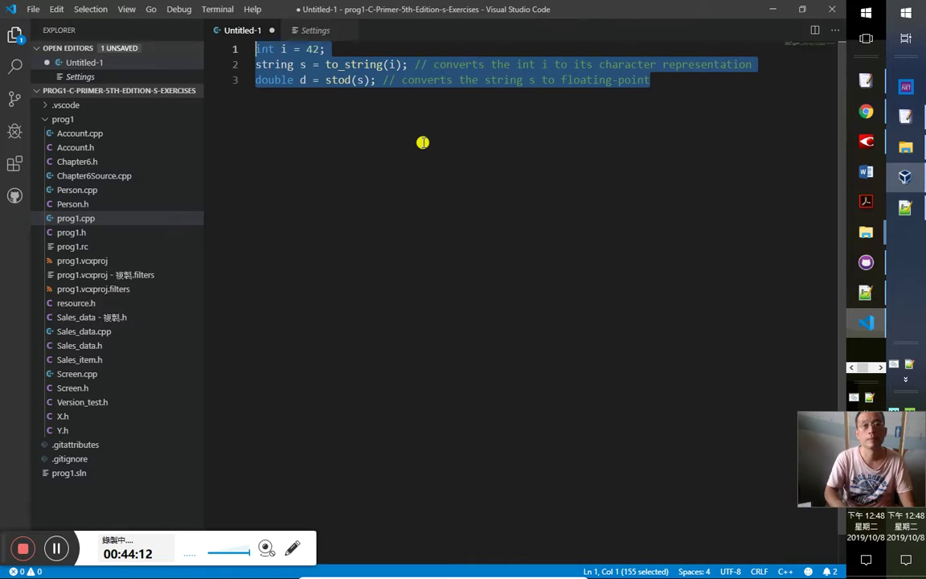
{"action": "key", "text": "ctrl+v"}
{"action": "key", "text": "ctrl+a"}
{"action": "key", "text": "ctrl+c"}
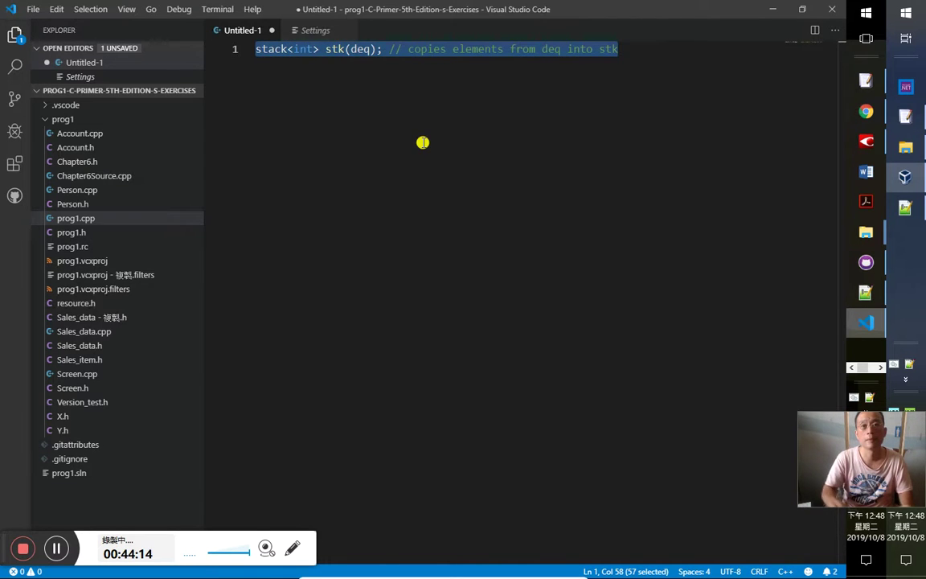
Step: Return to the Word notes and paste the syntax-coloured stack<int> stk(deq); line below "new stack as follows:"
{"action": "mouse_move", "coordinate": [331, 2]}
{"action": "left_click_drag", "start_coordinate": [373, 3], "coordinate": [311, 2]}
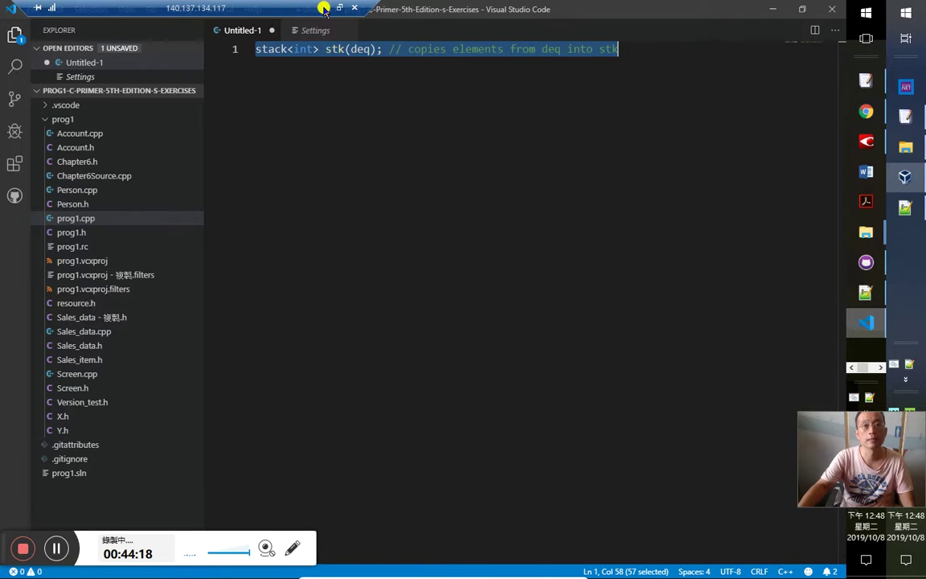
{"action": "left_click", "coordinate": [324, 8]}
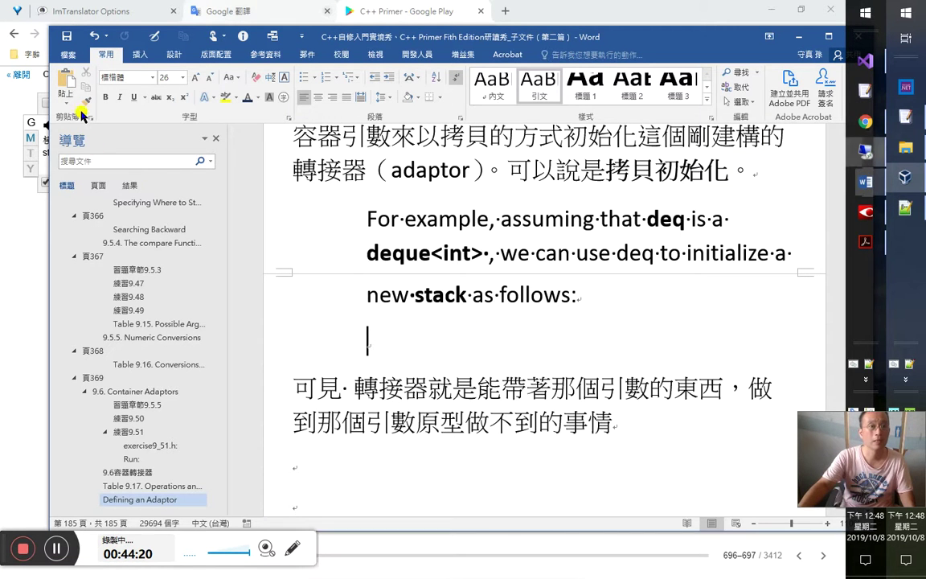
{"action": "left_click", "coordinate": [66, 78]}
Step: Indent the pasted code line to align with the quoted English passage and delete the empty paragraph beneath it
{"action": "left_click", "coordinate": [278, 336]}
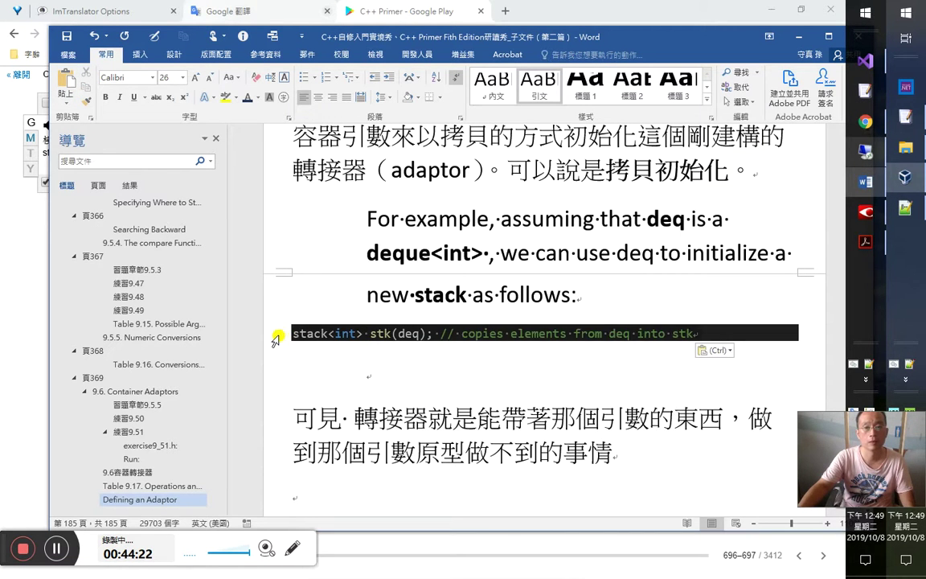
{"action": "key", "text": "Tab"}
{"action": "key", "text": "Tab"}
{"action": "key", "text": "Tab"}
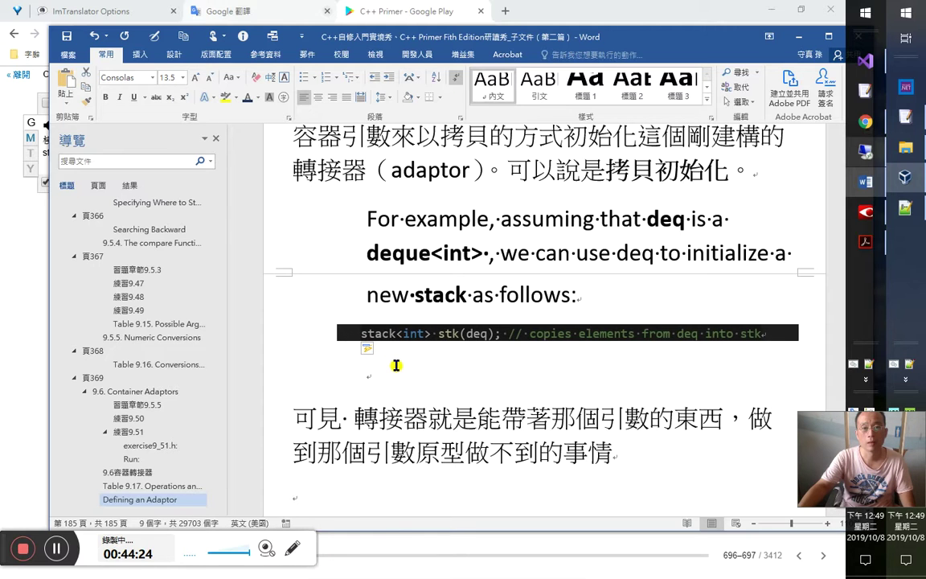
{"action": "left_click", "coordinate": [400, 372]}
{"action": "key", "text": "Delete"}
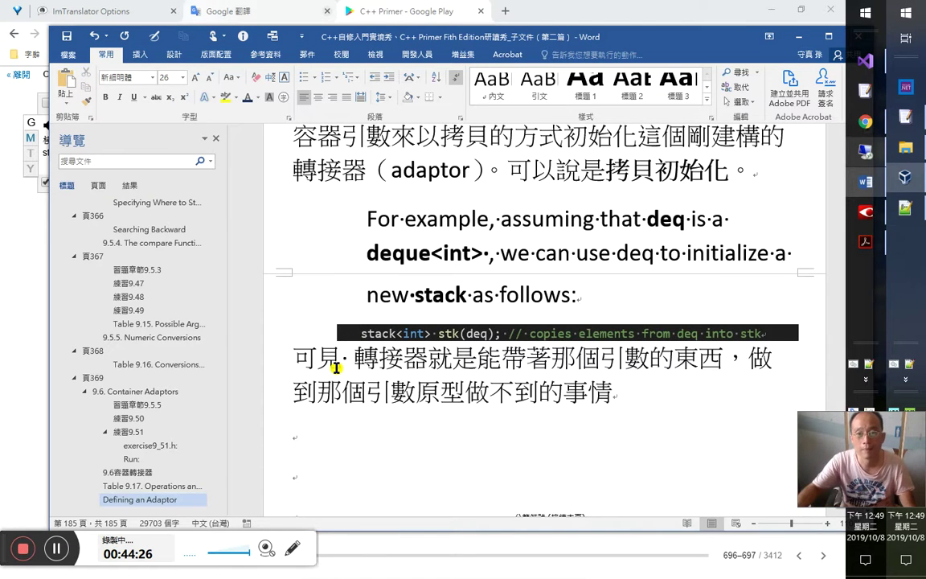
Step: Highlight the deq argument in the code line and 那個引數的東西 in the note in yellow
{"action": "left_click", "coordinate": [468, 333]}
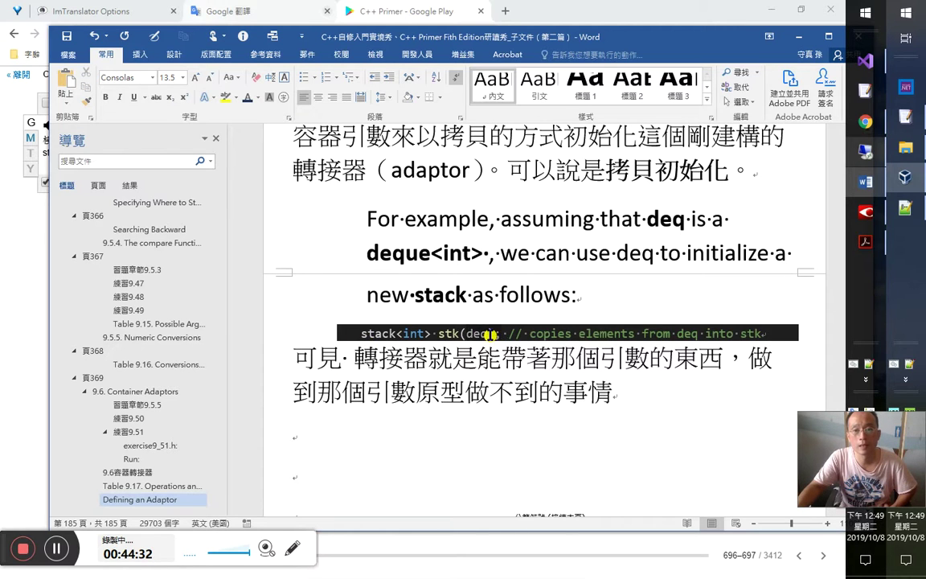
{"action": "left_click", "coordinate": [227, 97]}
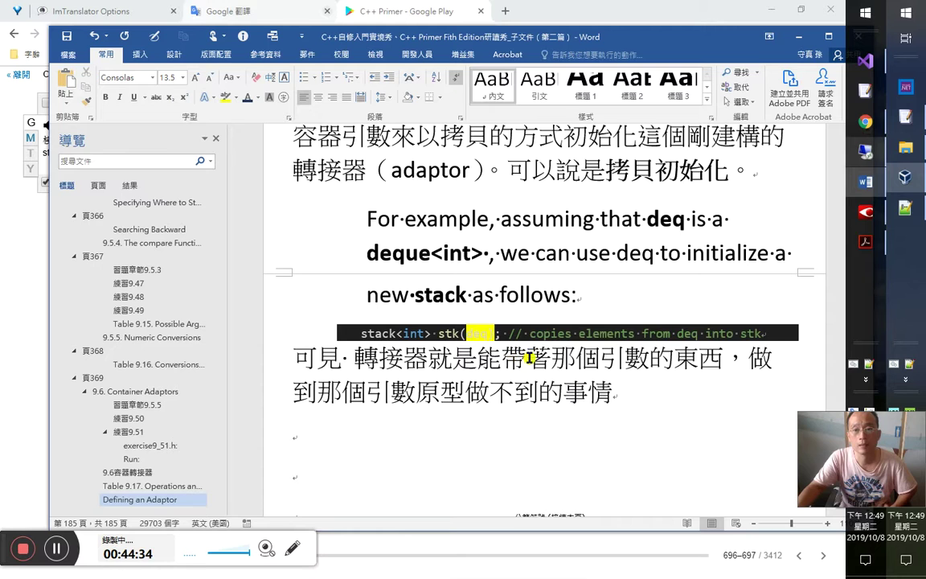
{"action": "left_click", "coordinate": [722, 363], "text": "shift"}
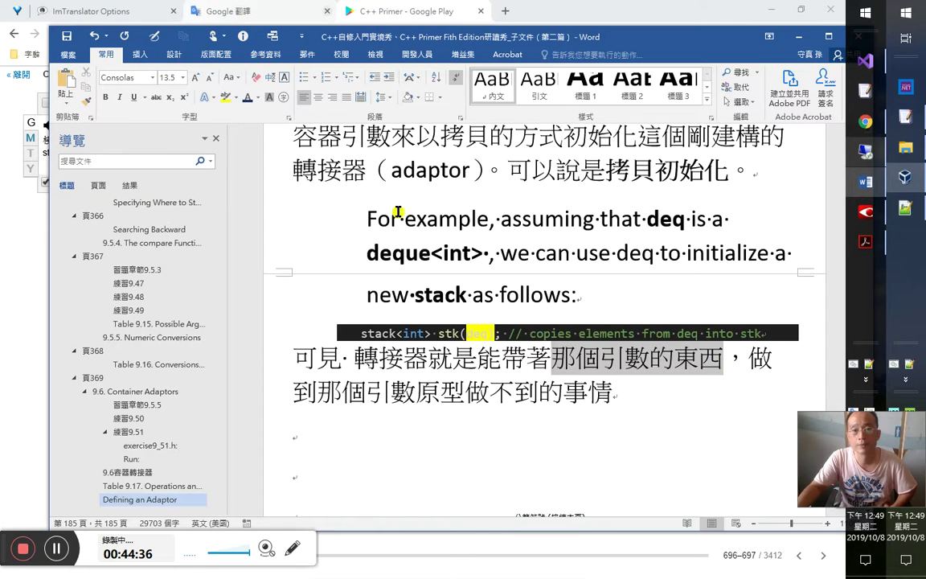
{"action": "left_click", "coordinate": [226, 96]}
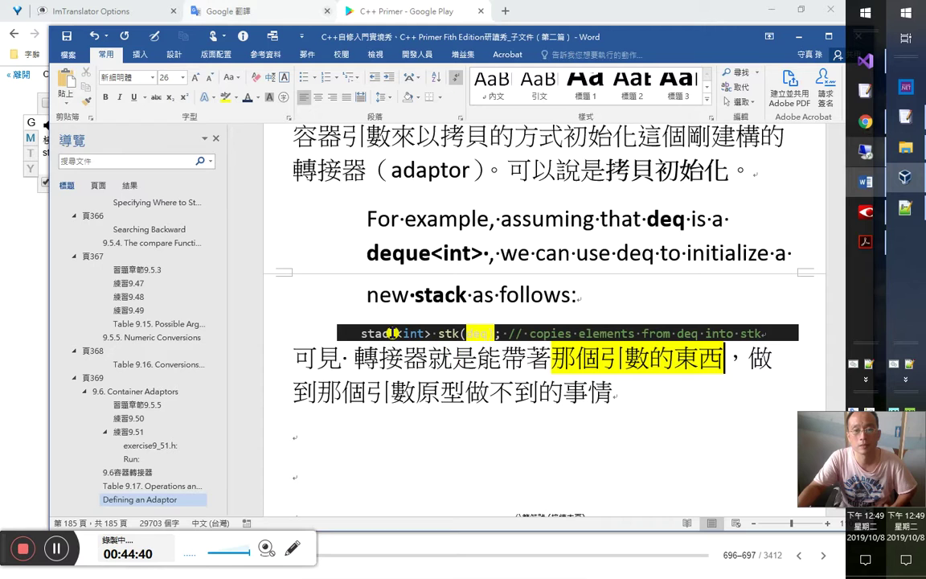
Step: Highlight the word stack in the code line in dark red
{"action": "left_click", "coordinate": [388, 332]}
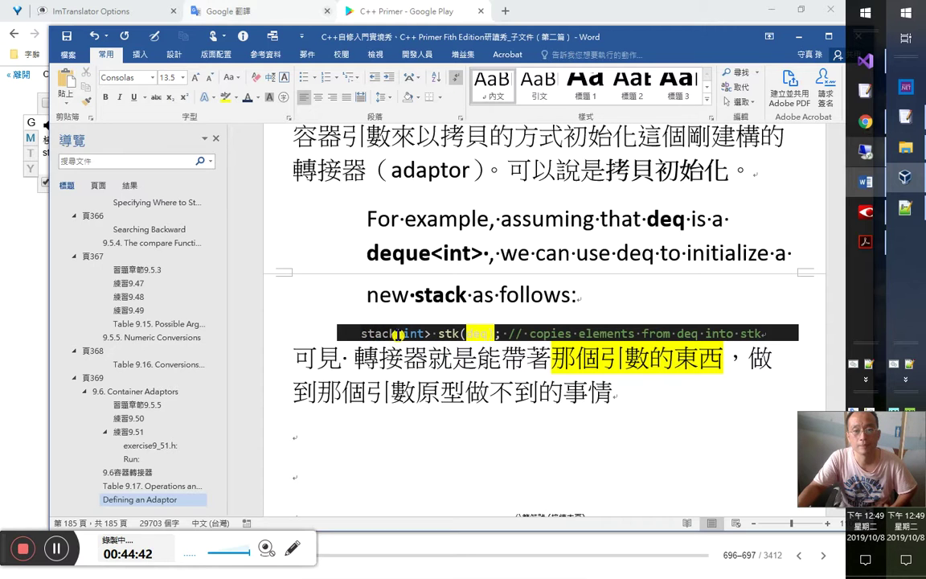
{"action": "left_click", "coordinate": [235, 98]}
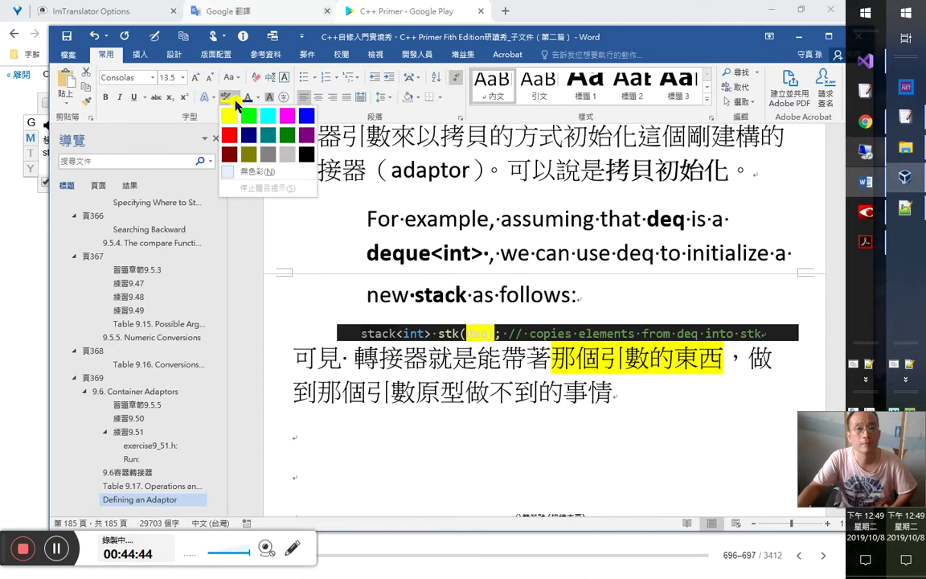
{"action": "left_click", "coordinate": [229, 153]}
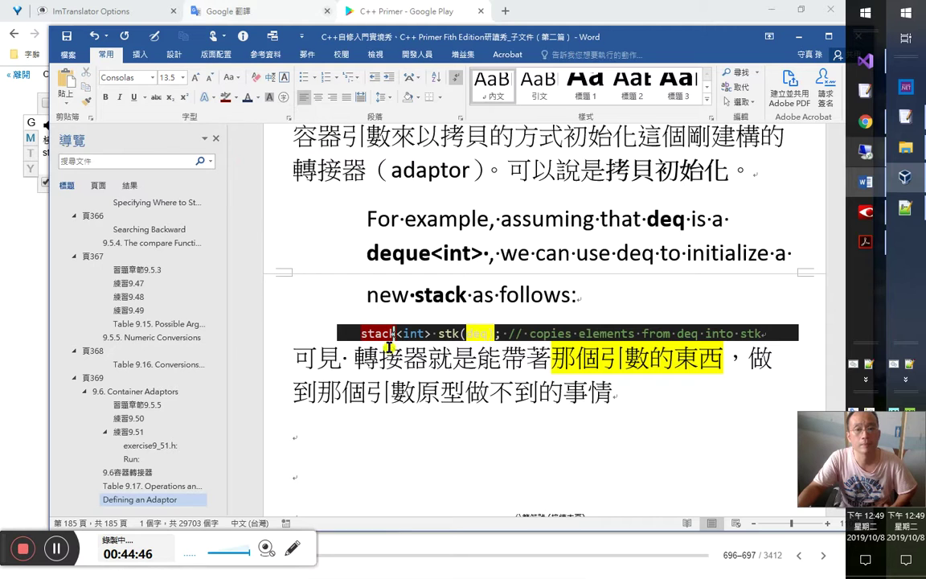
{"action": "left_click", "coordinate": [418, 386]}
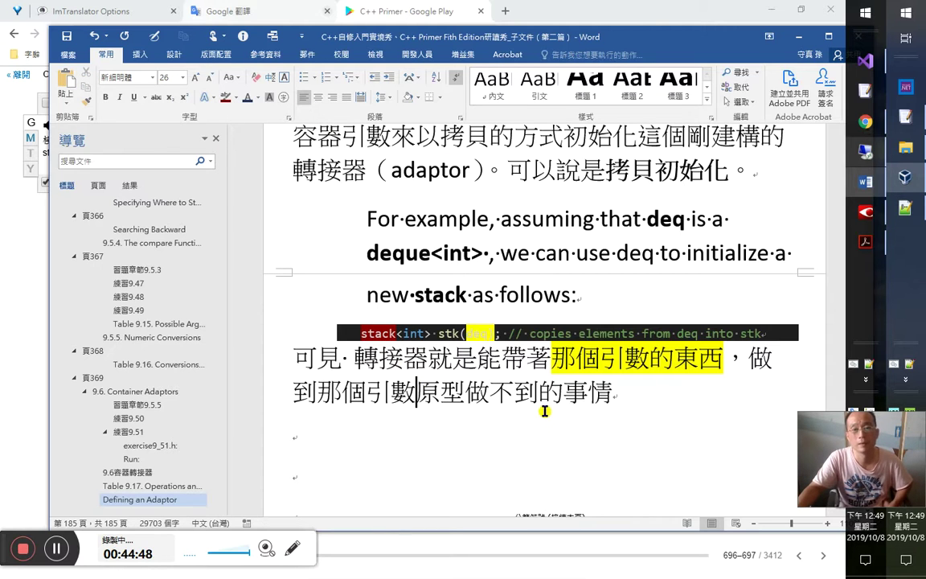
Step: Begin a new note line below the adaptor explanation with 此例就是讓, replacing the mistyped phrase 高瞻遠矚
{"action": "left_click", "coordinate": [437, 422]}
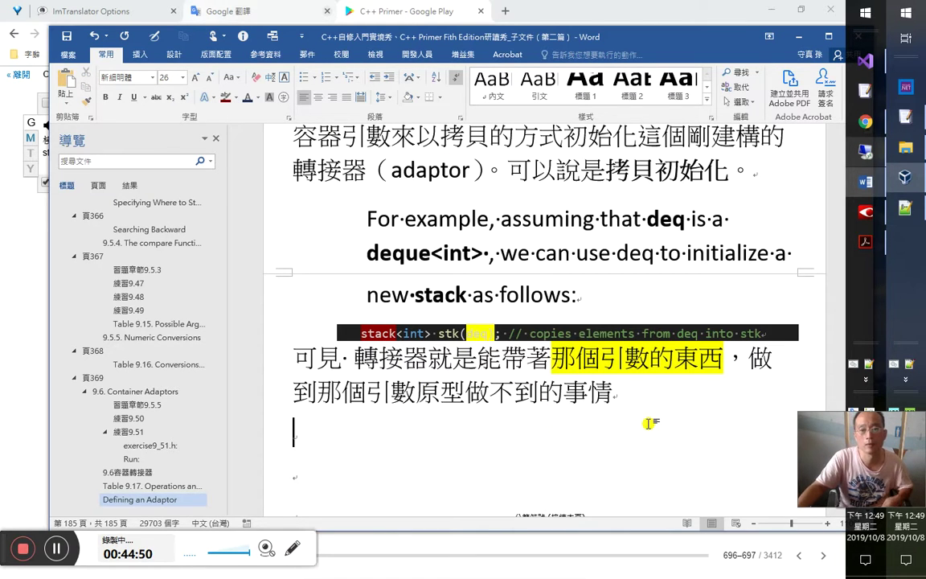
{"action": "type", "text": "此"}
{"action": "key", "text": "BackSpace"}
{"action": "type", "text": "ypom5就是高瞻遠"}
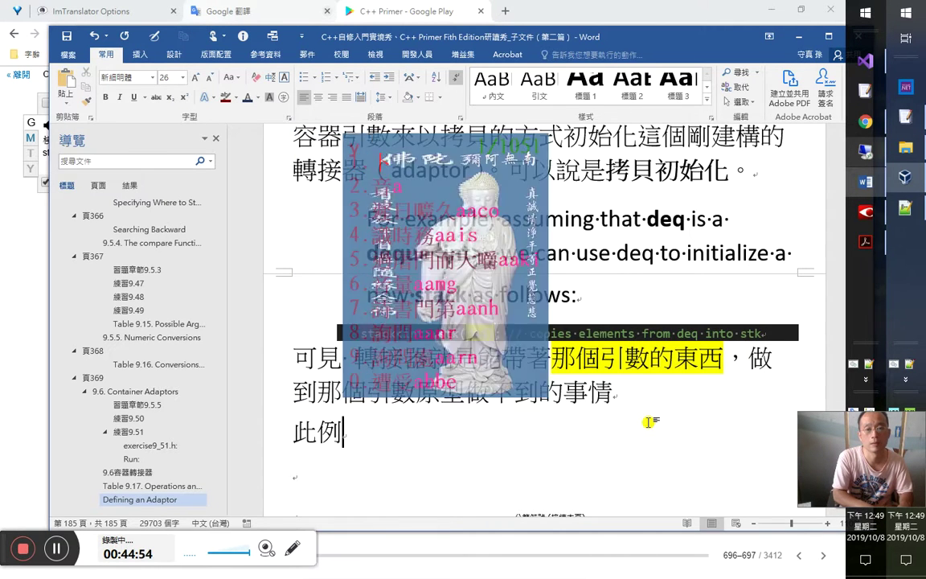
{"action": "type", "text": "矚"}
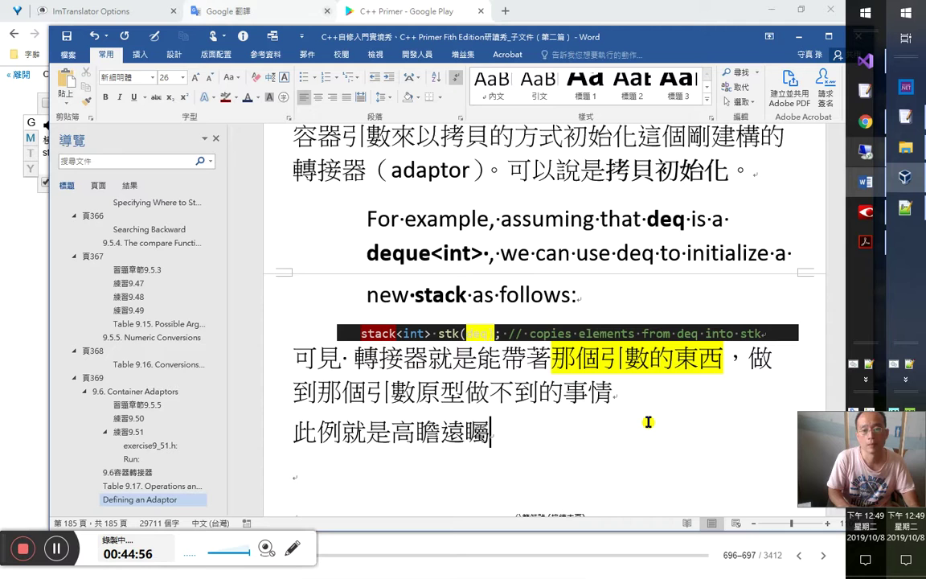
{"action": "key", "text": "Left"}
{"action": "key", "text": "shift+Left"}
{"action": "key", "text": "shift+Left"}
{"action": "key", "text": "shift+Left"}
{"action": "type", "text": "讓"}
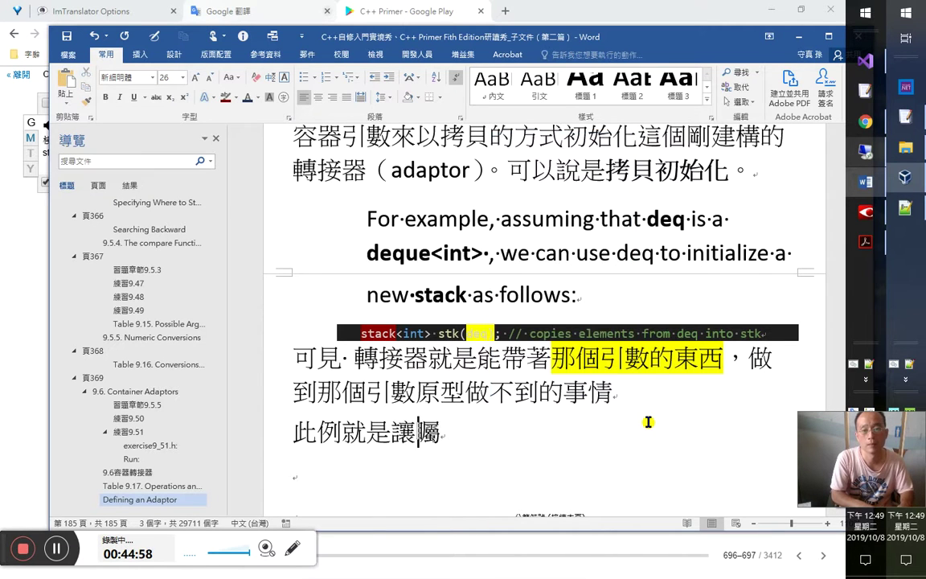
{"action": "type", "text": " deq "}
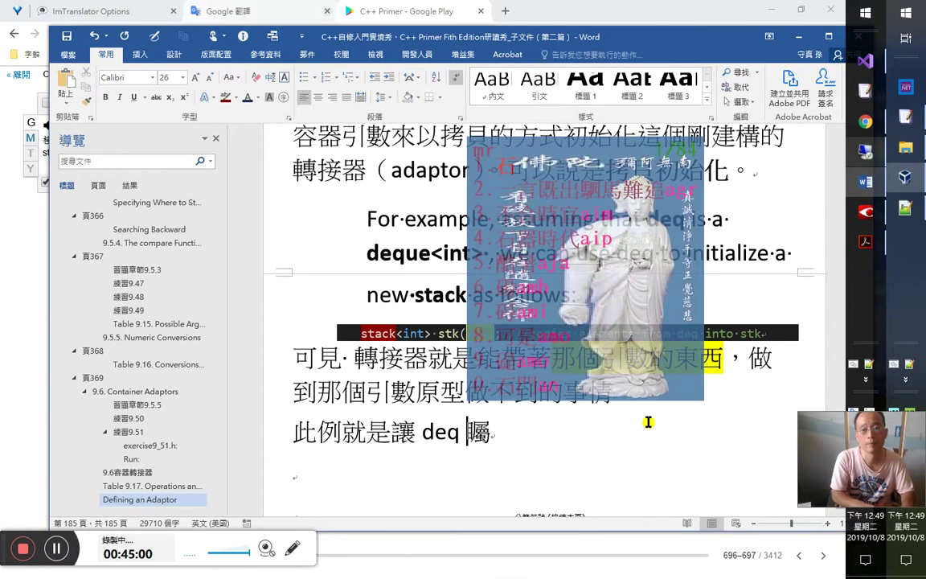
{"action": "type", "text": "可以做到"}
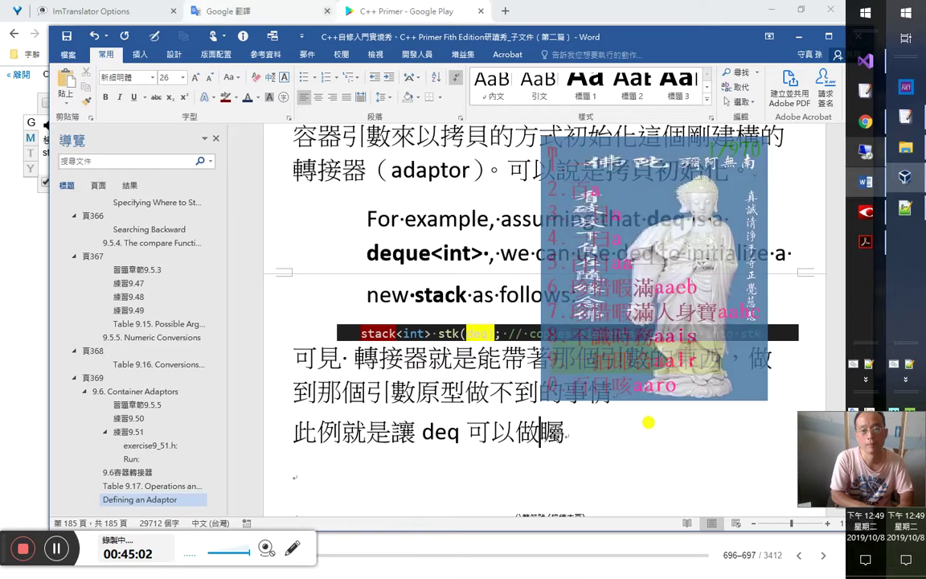
{"action": "type", "text": " stack "}
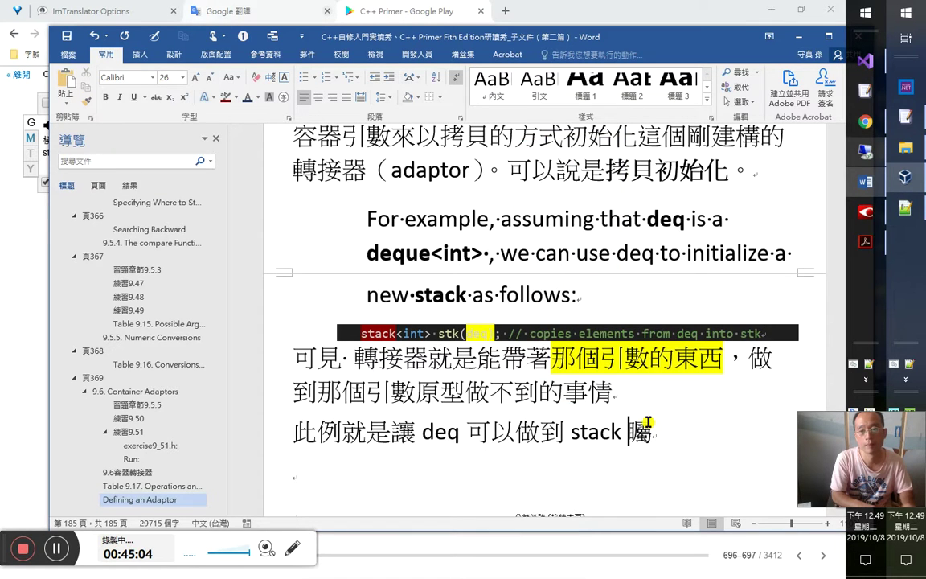
{"action": "type", "text": "的事情"}
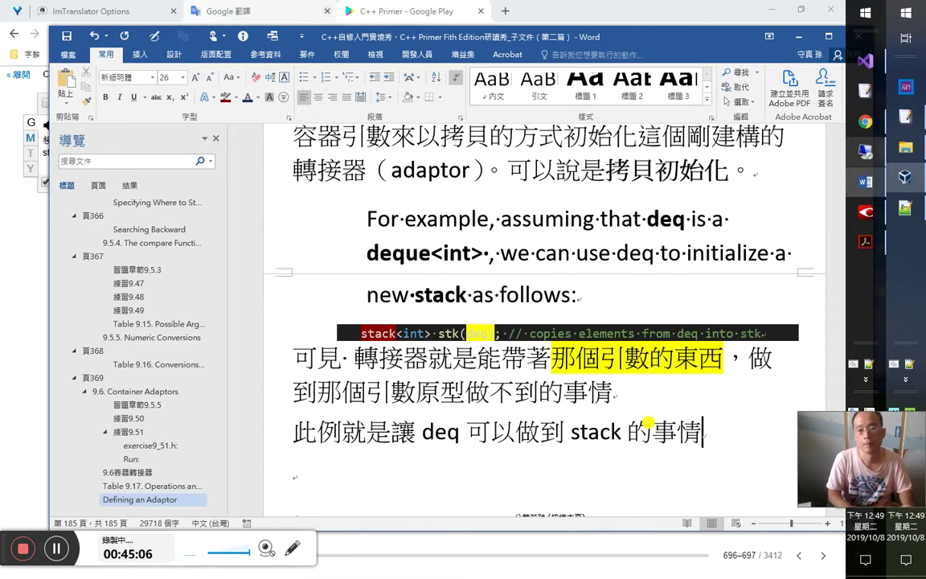
Step: Complete the new note line with deq 可以做到 stack 能做的事情
{"action": "key", "text": "Left"}
{"action": "key", "text": "Left"}
{"action": "key", "text": "Left"}
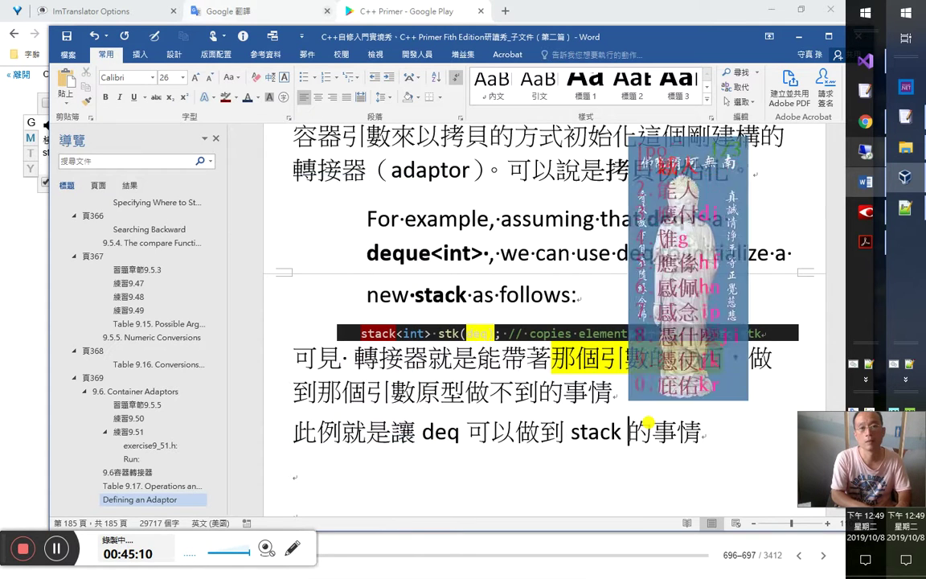
{"action": "type", "text": "能做"}
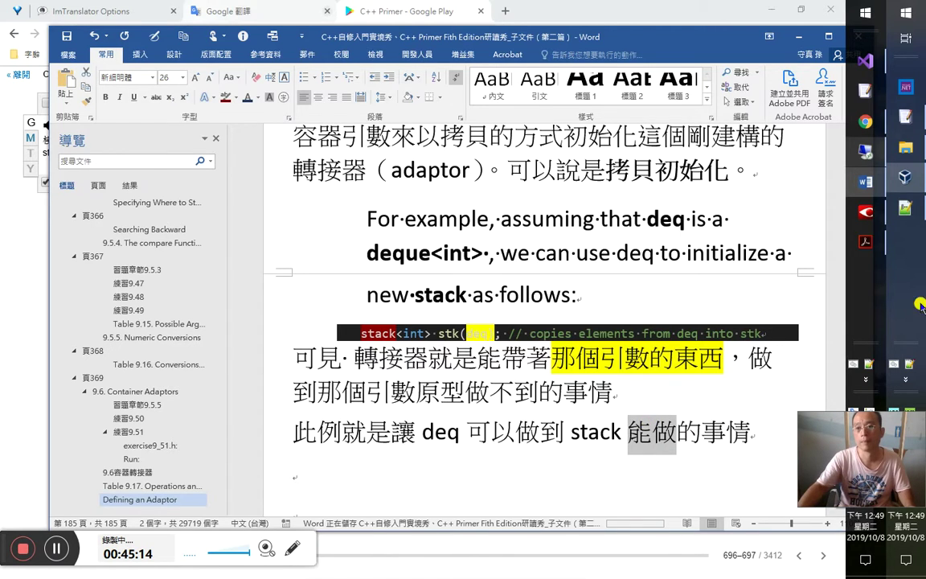
Step: Switch to Notepad++ and search all opened dictionary files for 能做
{"action": "key", "text": "alt+Tab"}
{"action": "key", "text": "ctrl+f"}
{"action": "type", "text": "能做"}
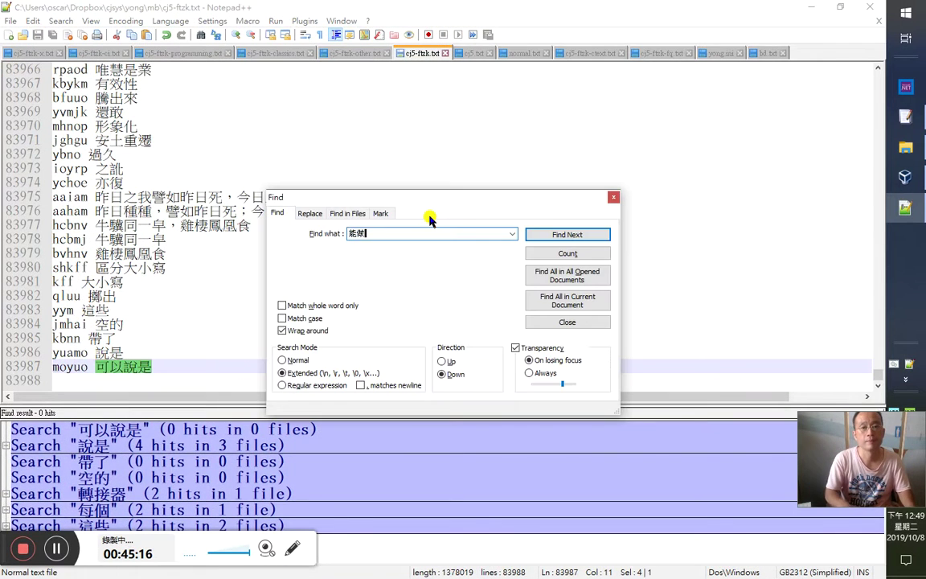
{"action": "key", "text": "alt+o"}
{"action": "key", "text": "Escape"}
Step: Add the entry ipojk 能做 at the end of cj5-ftzk.txt and save the file
{"action": "key", "text": "Down"}
{"action": "type", "text": "能做"}
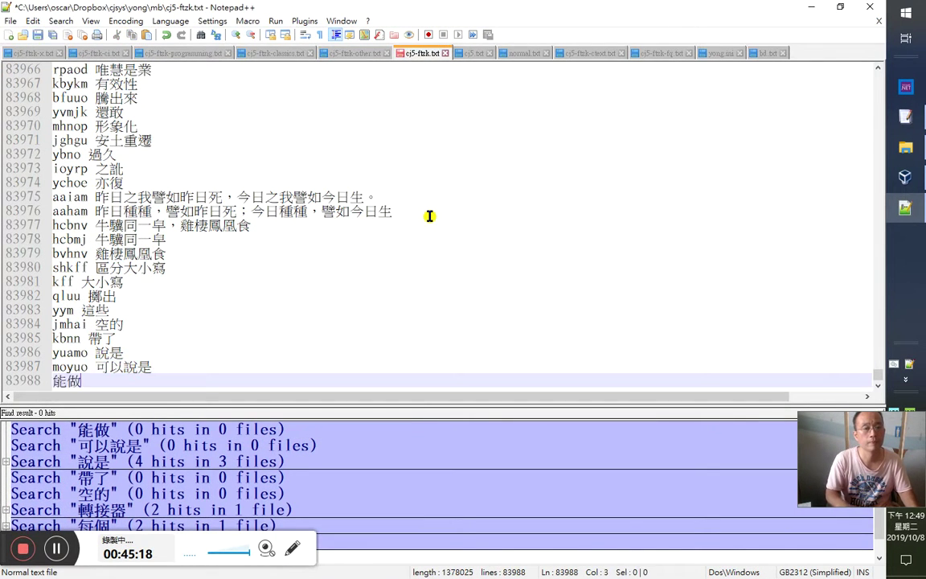
{"action": "key", "text": "Return"}
{"action": "key", "text": "Up"}
{"action": "type", "text": "ipojk"}
{"action": "key", "text": "Down"}
{"action": "key", "text": "ctrl+s"}
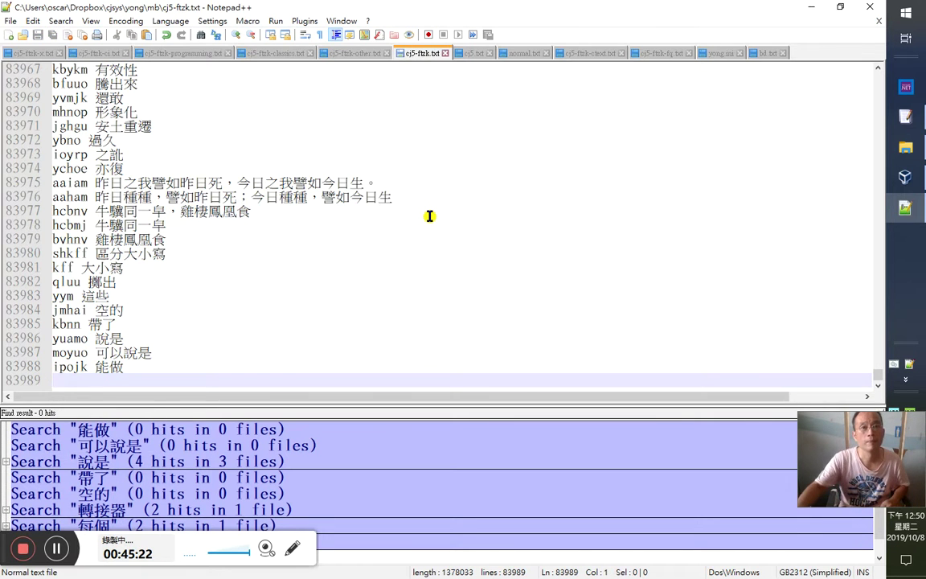
Step: Return to the Word notes and copy the formatting of int in the code line onto int in the quoted deque<int>
{"action": "left_click", "coordinate": [811, 7]}
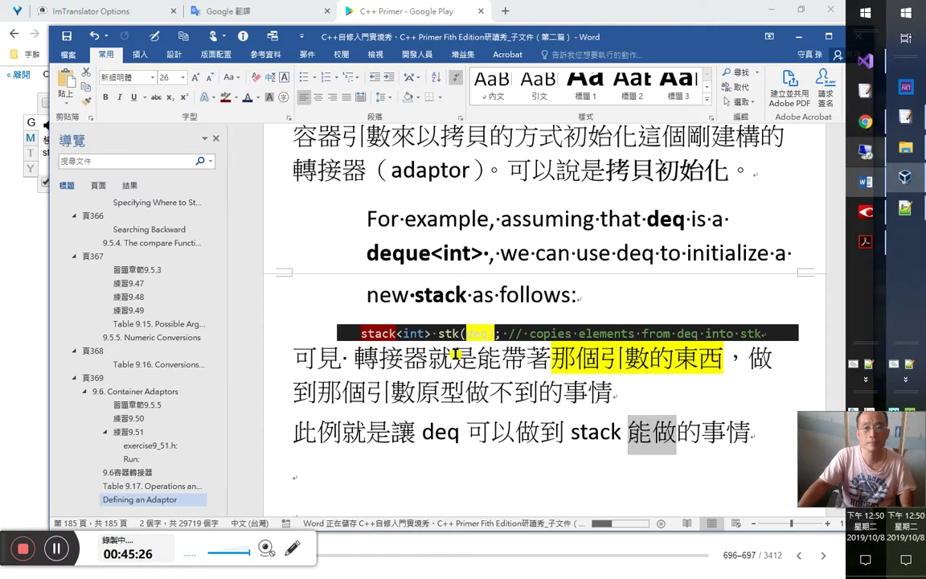
{"action": "left_click", "coordinate": [443, 333]}
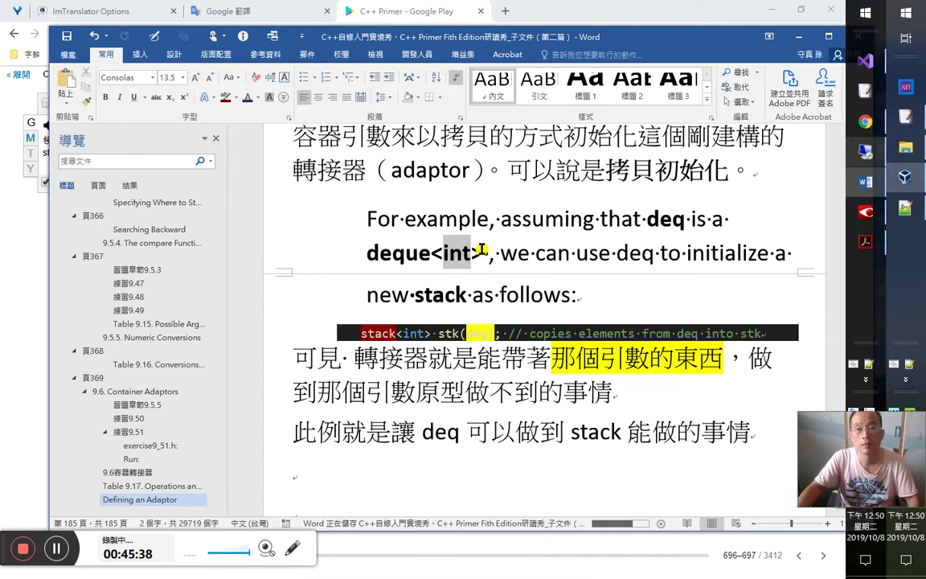
{"action": "left_click", "coordinate": [406, 333]}
{"action": "left_click", "coordinate": [89, 102]}
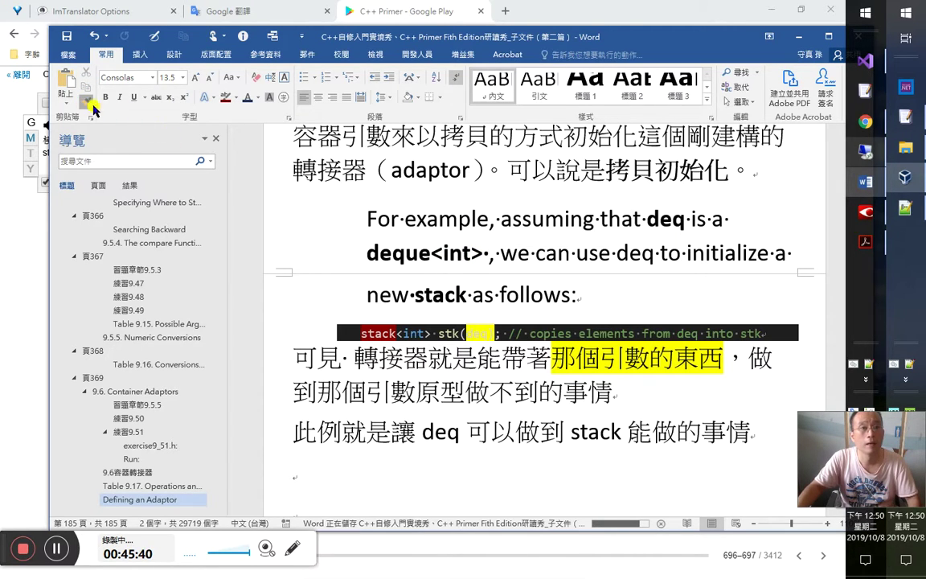
{"action": "left_click_drag", "start_coordinate": [443, 255], "coordinate": [471, 256]}
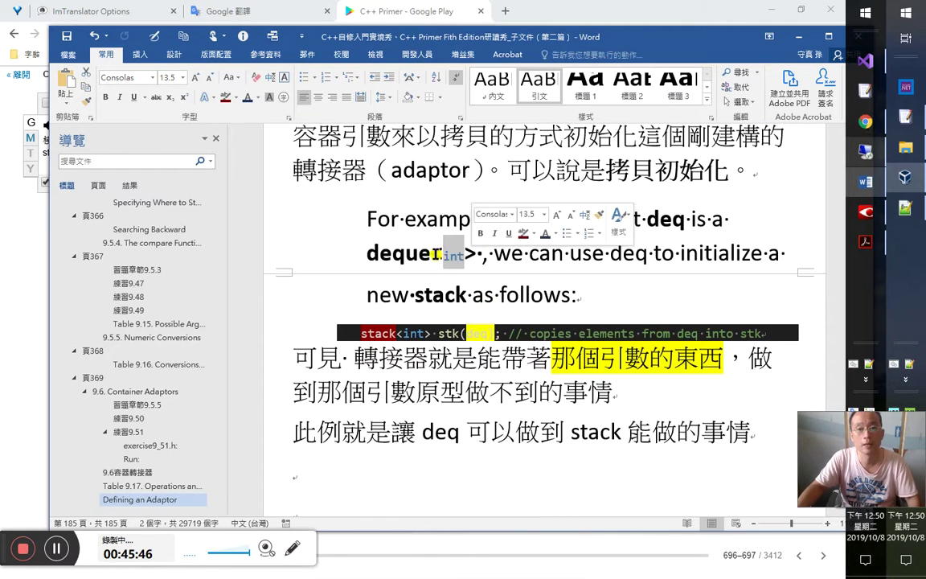
{"action": "left_click", "coordinate": [429, 359]}
Step: Start another note line below the deq sentence with 簡單地來講，轉接器它就是
{"action": "scroll", "coordinate": [553, 368], "scroll_direction": "down", "scroll_amount": 1}
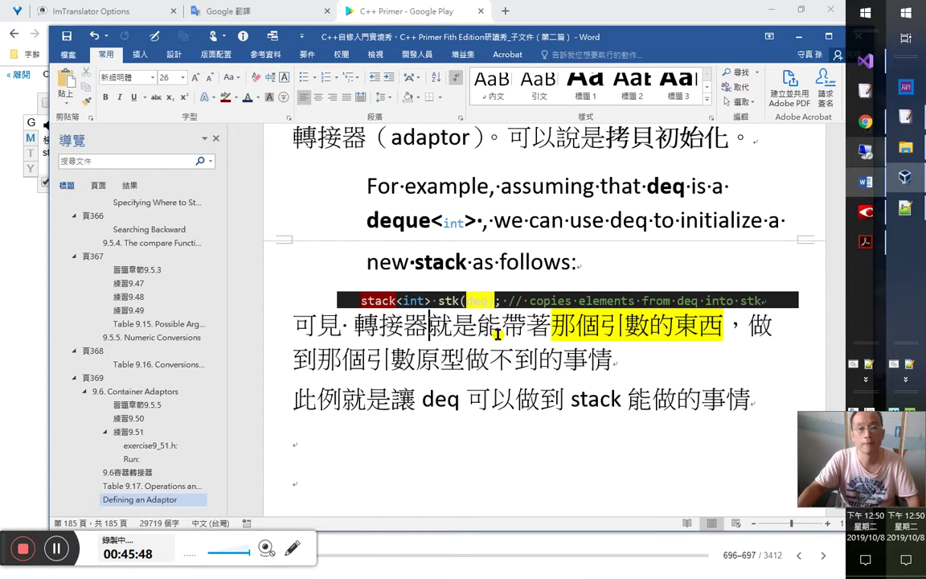
{"action": "left_click", "coordinate": [416, 451]}
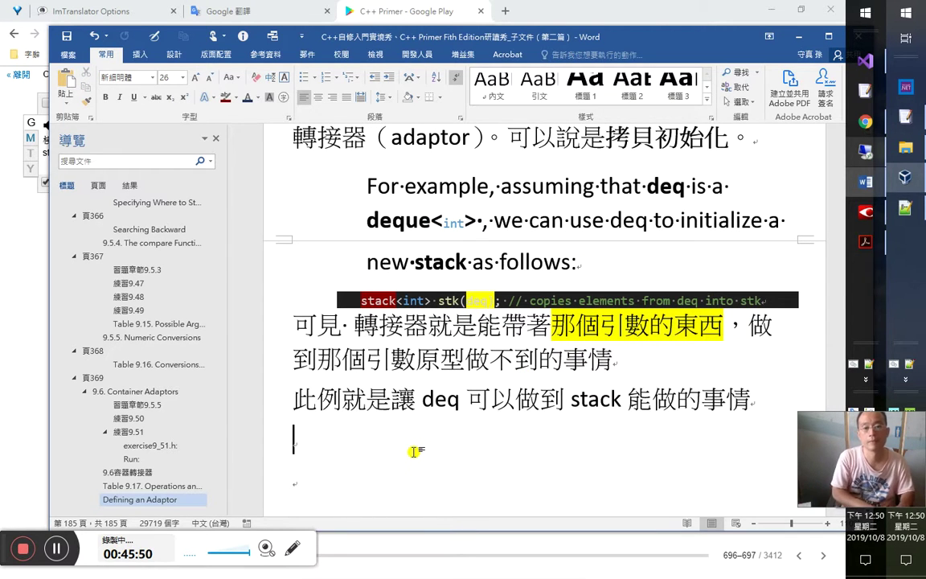
{"action": "type", "text": "簡單地"}
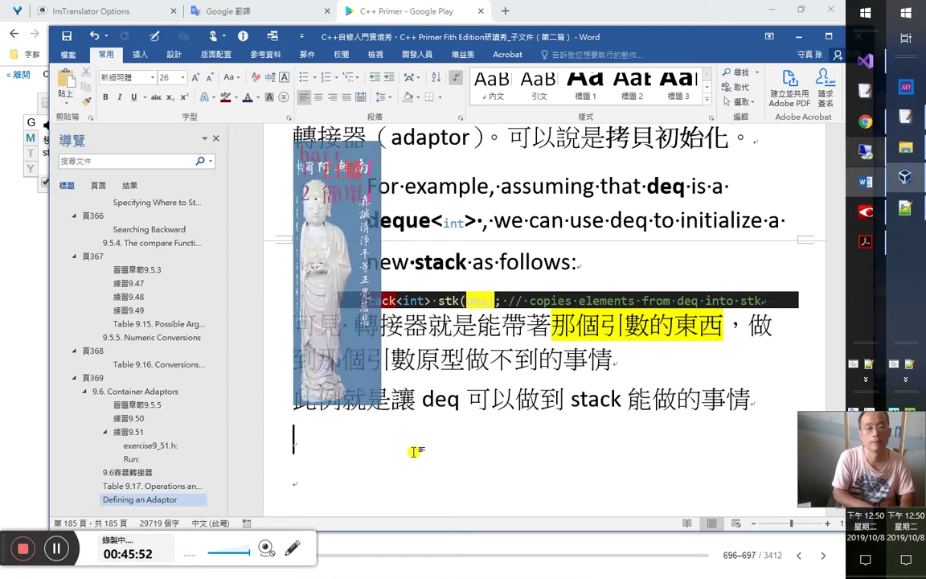
{"action": "type", "text": "來講"}
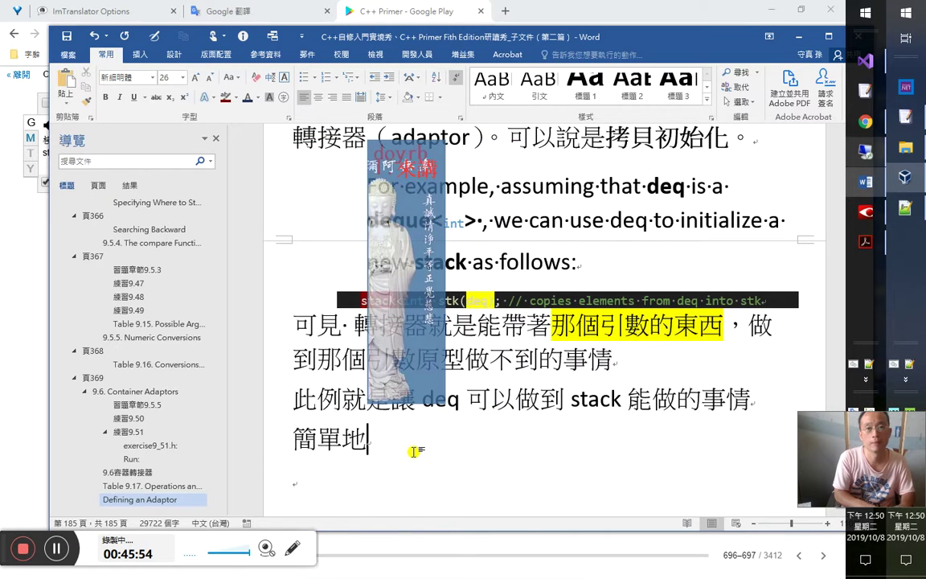
{"action": "type", "text": "，它"}
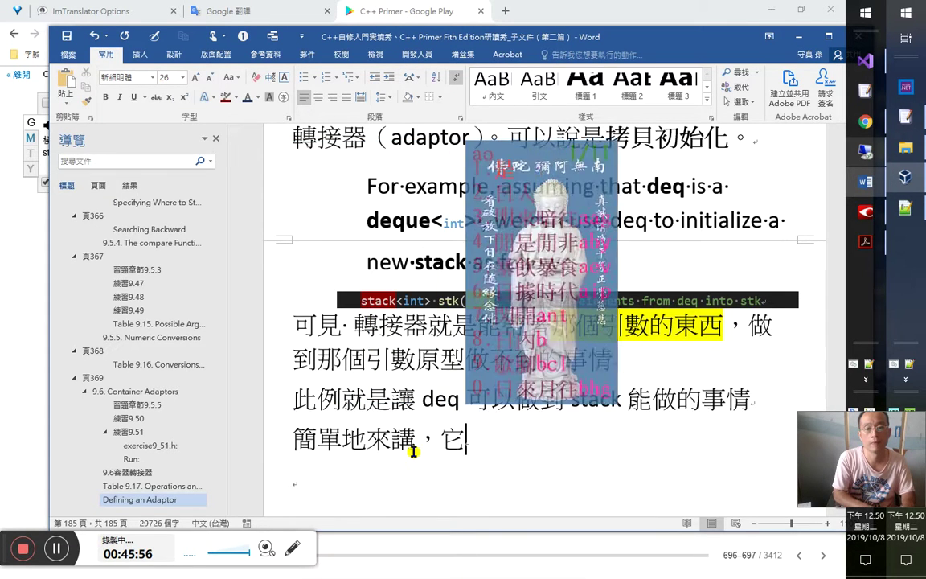
{"action": "type", "text": "jiqy"}
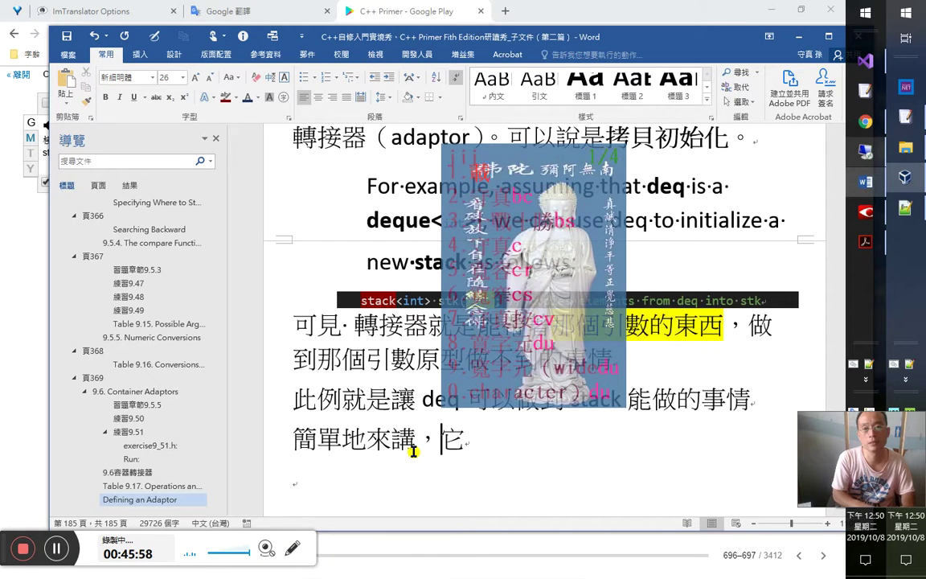
{"action": "key", "text": "space"}
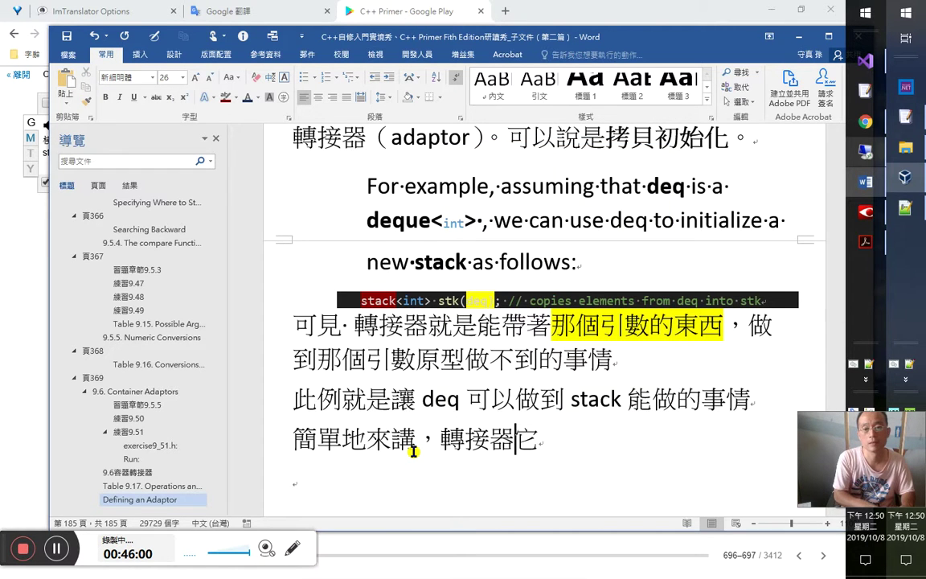
{"action": "type", "text": "yu"}
{"action": "type", "text": "就是"}
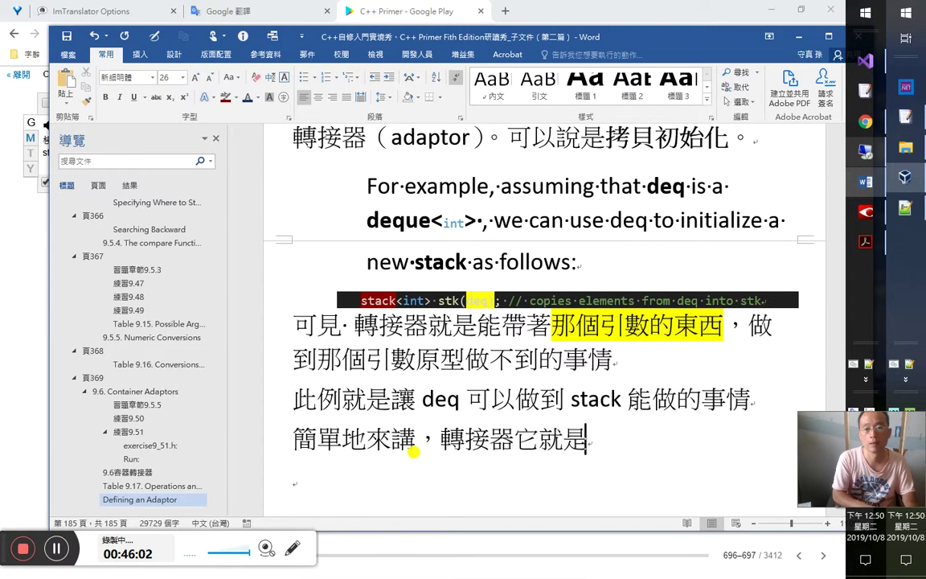
{"action": "type", "text": "把「」"}
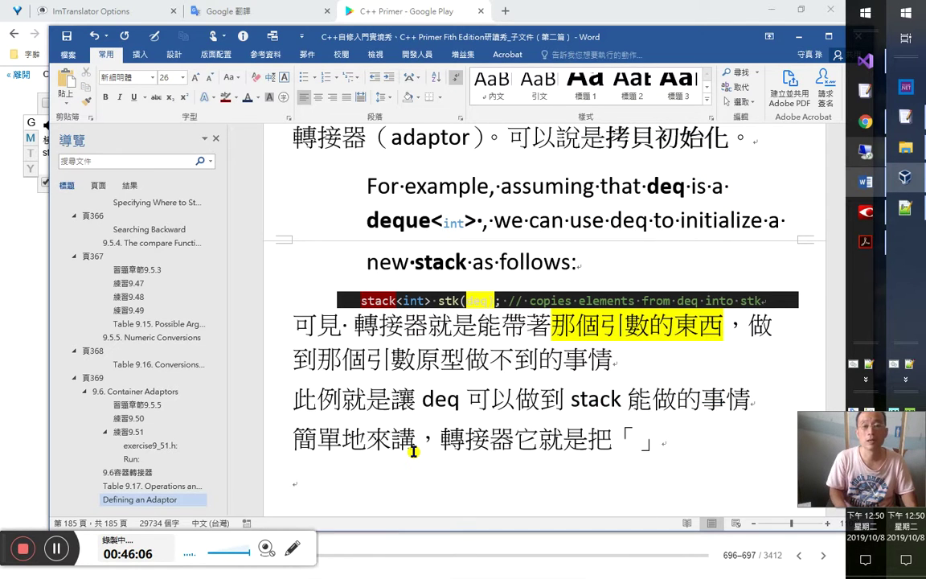
{"action": "type", "text": "《》"}
Step: Continue the sentence with 把「<元素型別>」, using half-width angle brackets inside the Chinese quotation marks
{"action": "key", "text": "Left"}
{"action": "key", "text": "shift+Left"}
{"action": "key", "text": "Delete"}
{"action": "key", "text": "Delete"}
{"action": "key", "text": "alt+shift"}
{"action": "type", "text": "<>"}
{"action": "key", "text": "Left"}
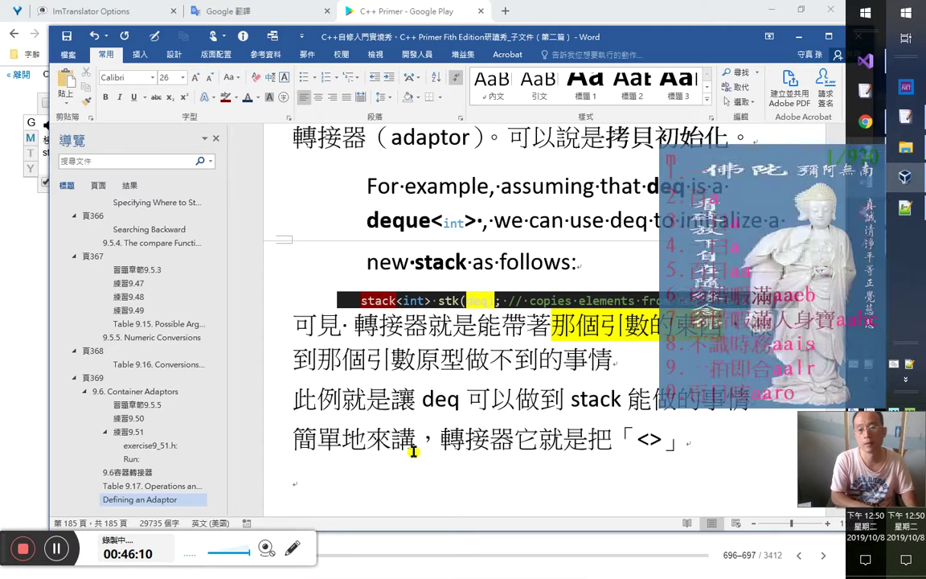
{"action": "key", "text": "alt+shift"}
{"action": "type", "text": "元素"}
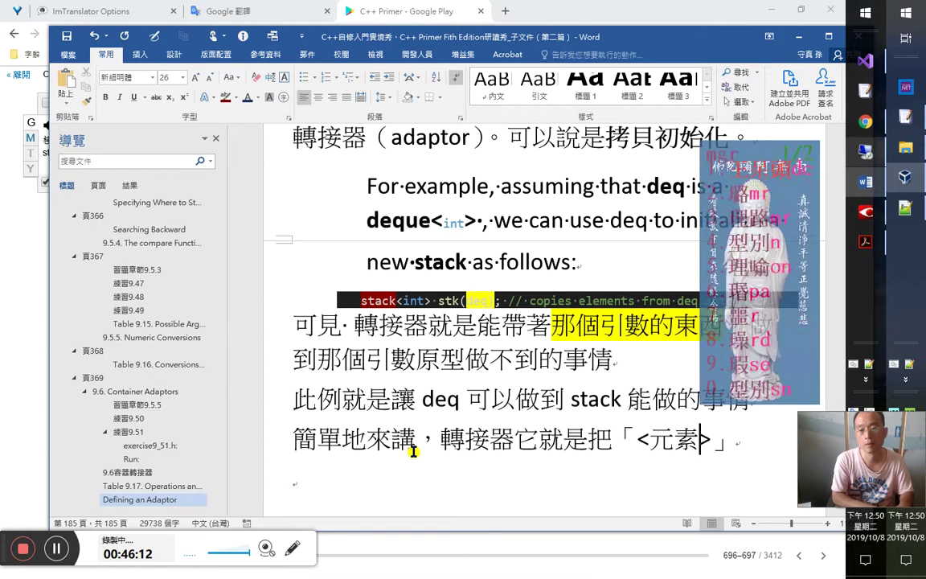
{"action": "type", "text": "型別"}
Step: Finish the sentence after the closing quotation mark with 左邊的容器型別抽換掉！ and start a new paragraph
{"action": "key", "text": "Right"}
{"action": "type", "text": "k"}
{"action": "key", "text": "Escape"}
{"action": "key", "text": "Right"}
{"action": "type", "text": "kmy"}
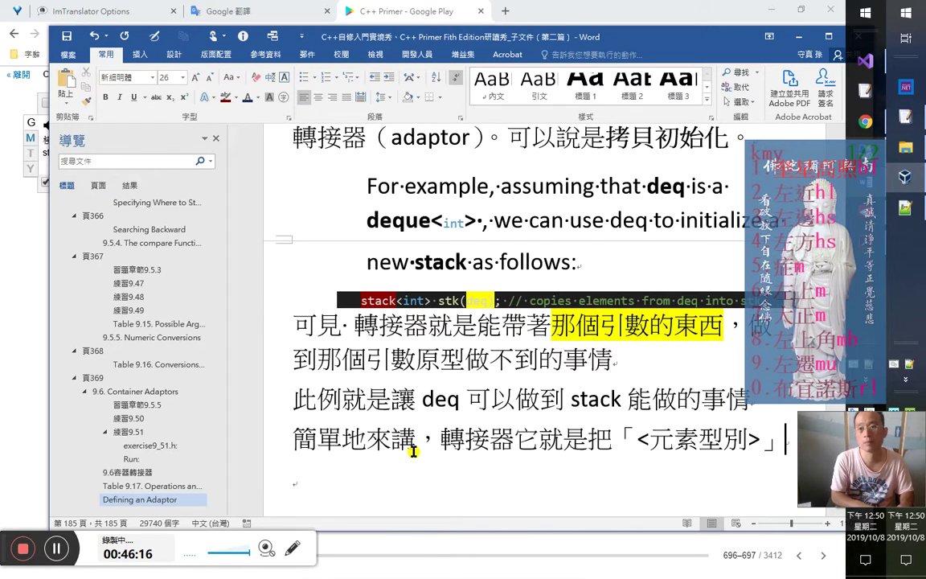
{"action": "type", "text": "3"}
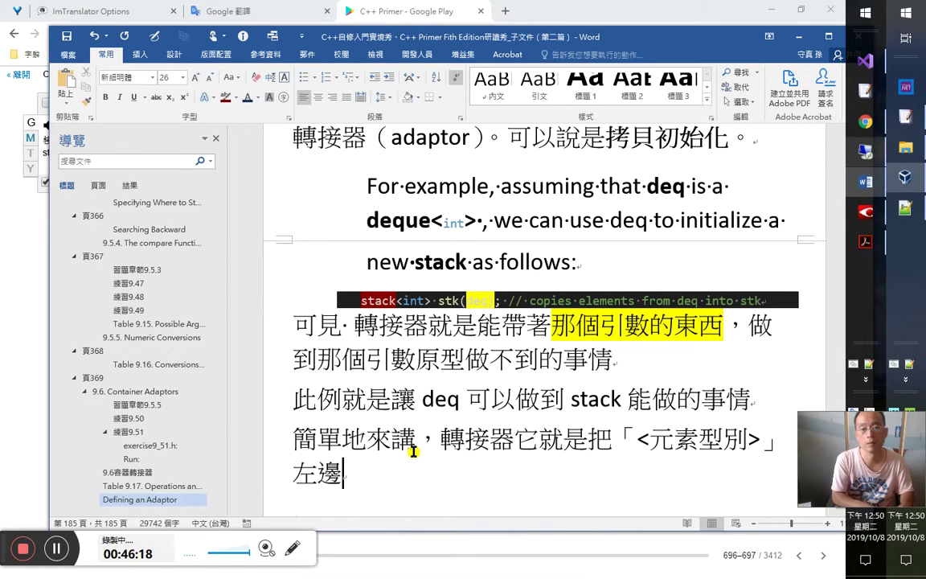
{"action": "type", "text": "的容器"}
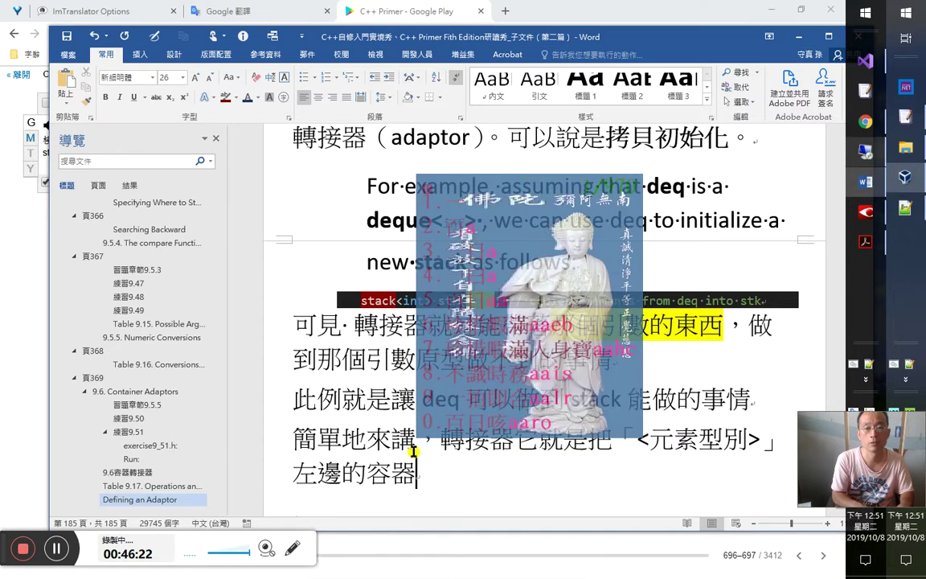
{"action": "type", "text": "型別抽換"}
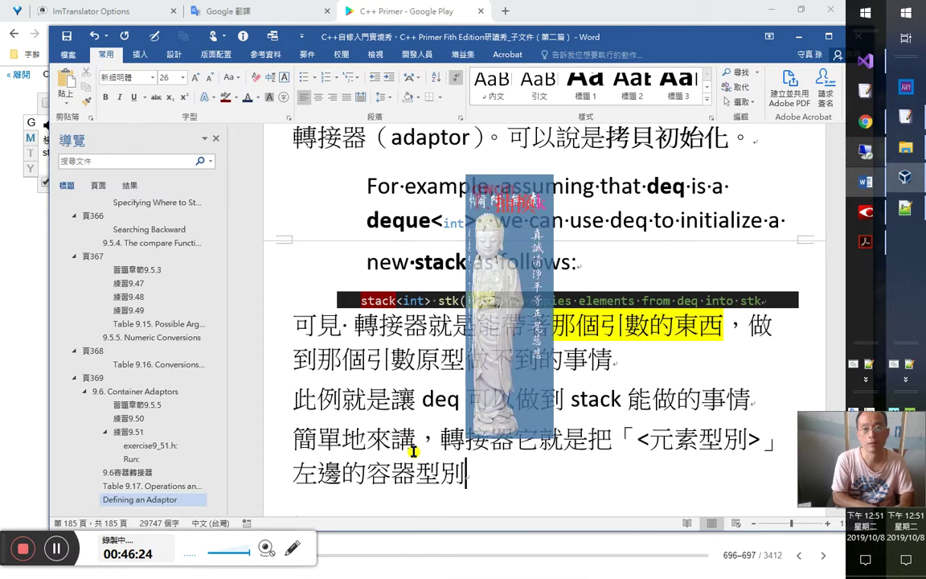
{"action": "type", "text": "掉！"}
{"action": "key", "text": "Return"}
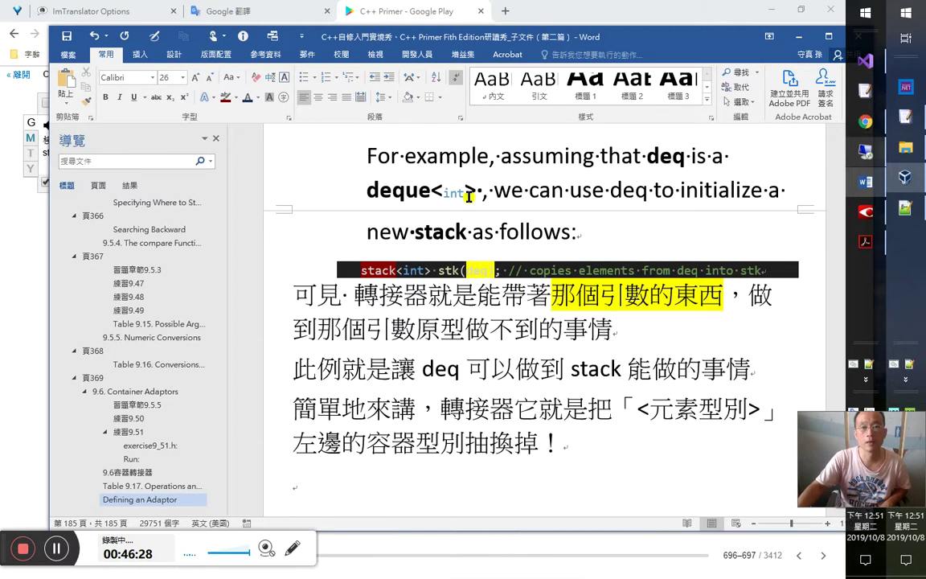
Step: Highlight the word deque in the quoted English passage in dark red
{"action": "double_click", "coordinate": [388, 191]}
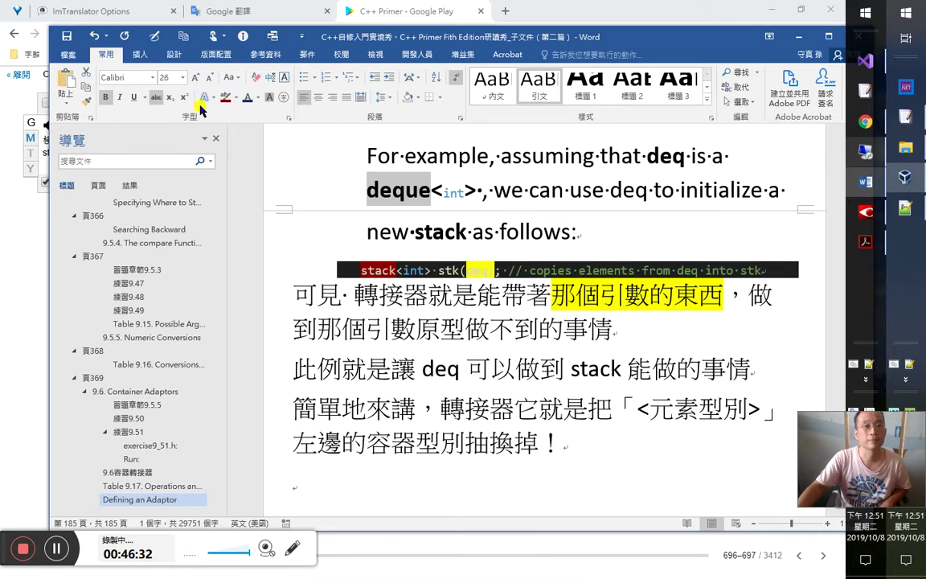
{"action": "left_click", "coordinate": [232, 96]}
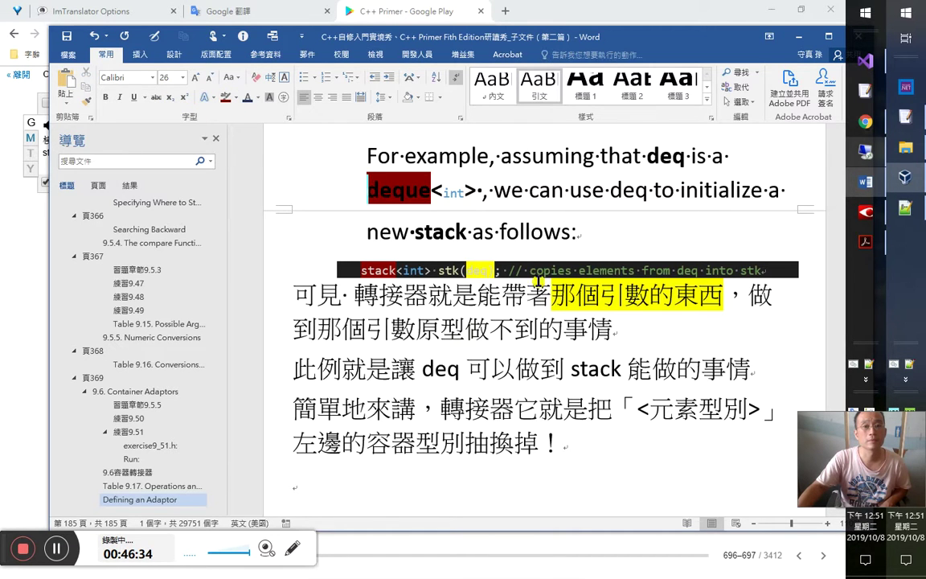
Step: Copy the formatting of stack in the code example onto deque in the quoted English passage
{"action": "left_click", "coordinate": [385, 263]}
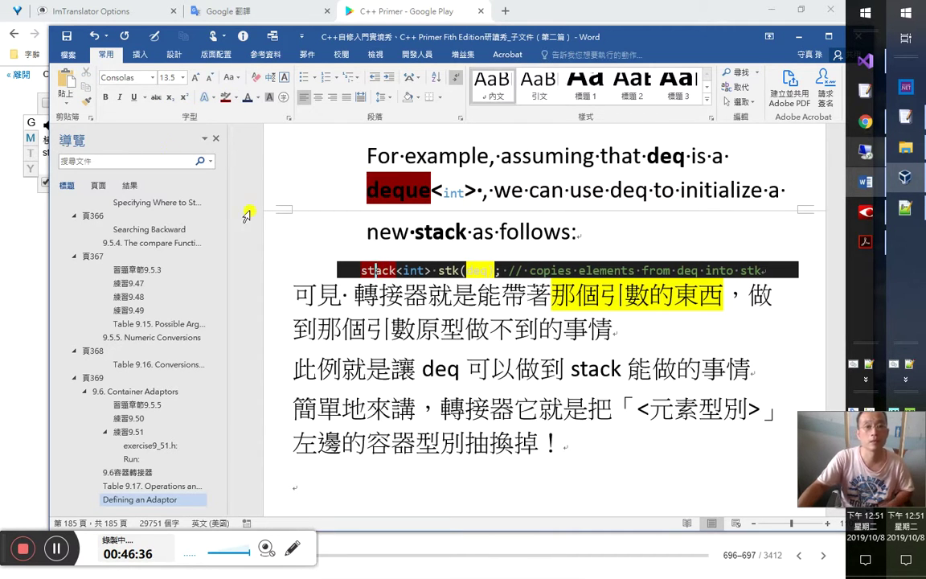
{"action": "left_click", "coordinate": [86, 101]}
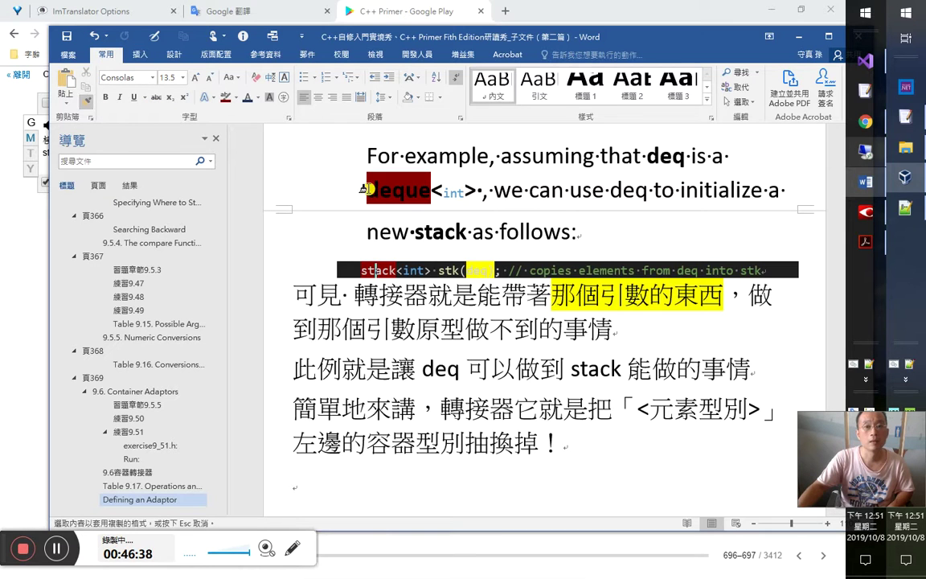
{"action": "left_click", "coordinate": [398, 190]}
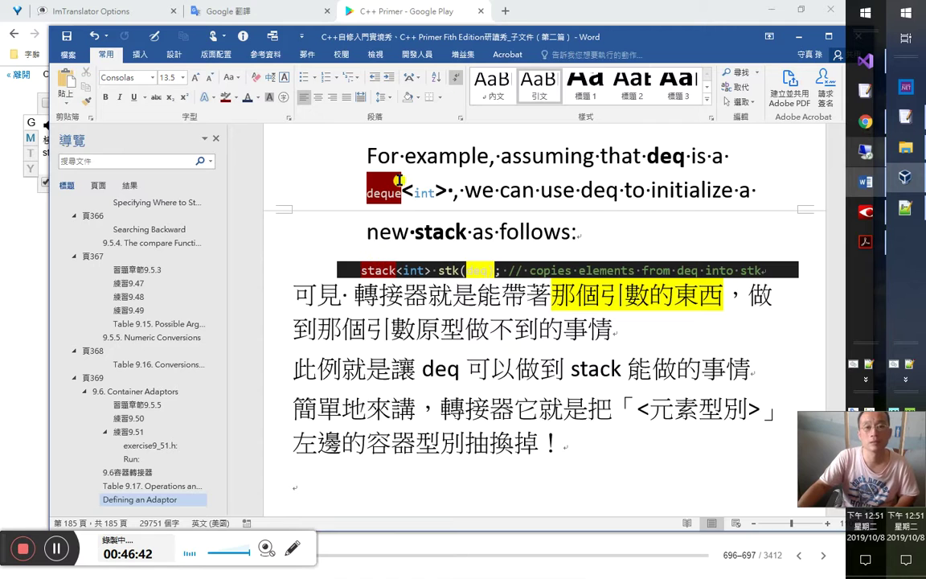
Step: Apply the formatting of int in the quoted passage to 元素型別 in the last Chinese note
{"action": "left_click", "coordinate": [638, 410]}
{"action": "left_click", "coordinate": [410, 187]}
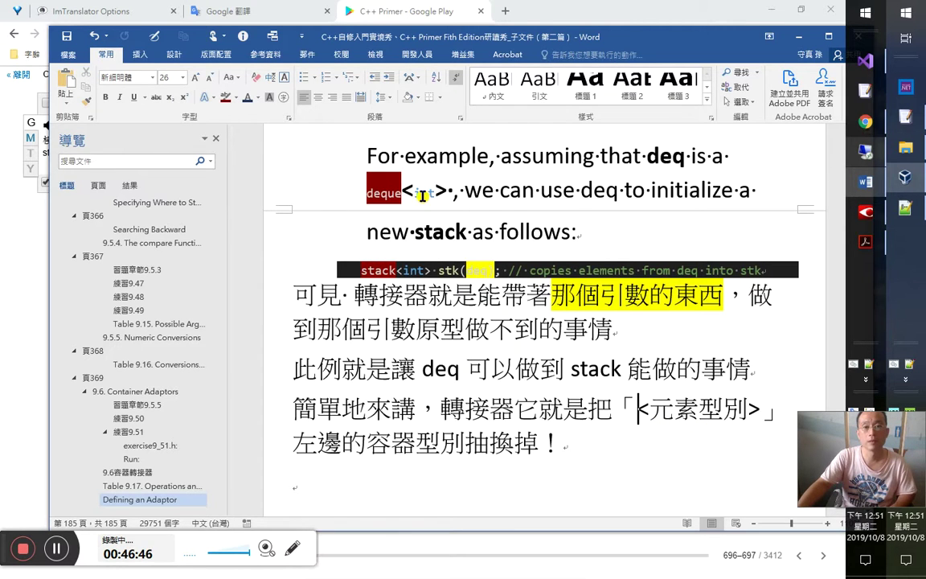
{"action": "left_click", "coordinate": [85, 100]}
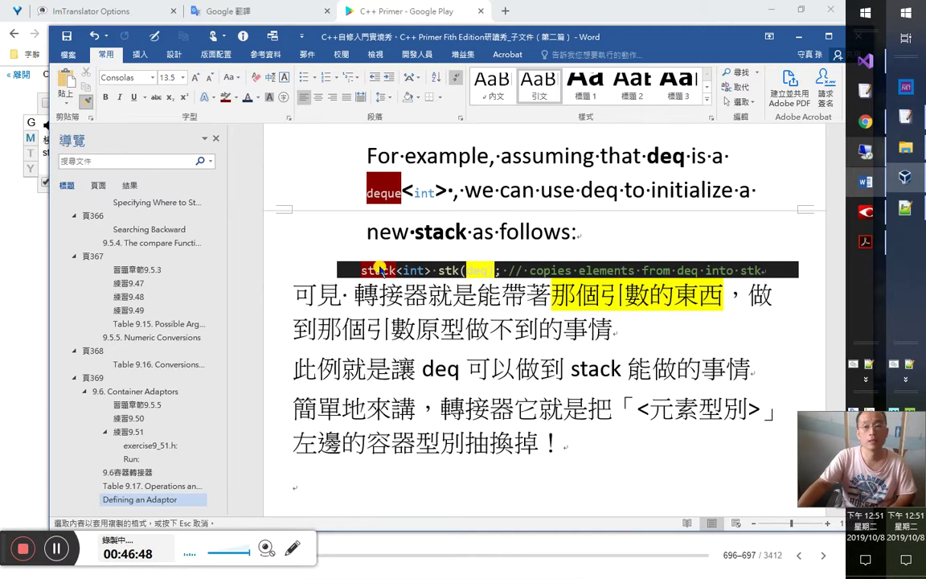
{"action": "left_click_drag", "start_coordinate": [650, 410], "coordinate": [746, 416]}
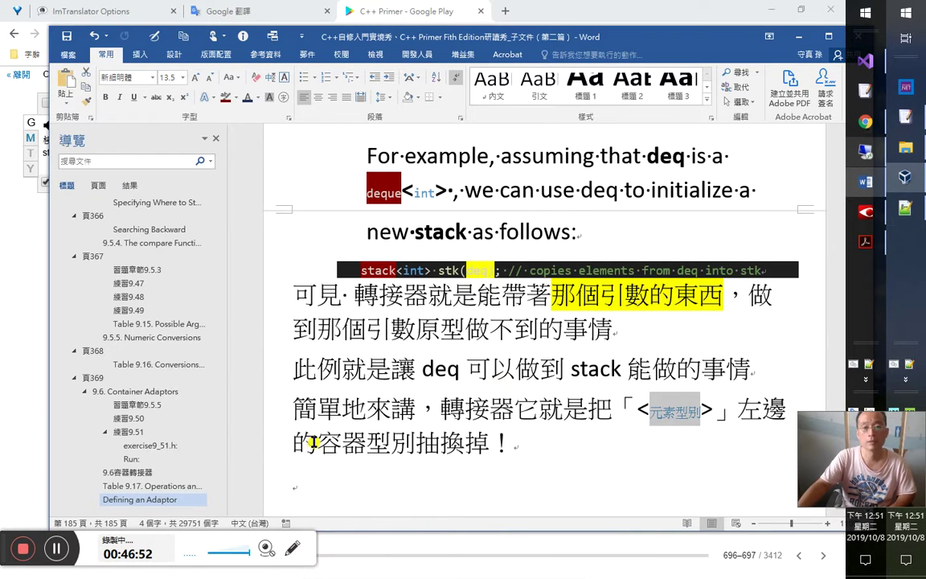
Step: Copy the formatting of deque in the quoted passage onto 容器型別 in the last Chinese note
{"action": "left_click", "coordinate": [372, 192]}
{"action": "left_click", "coordinate": [88, 96]}
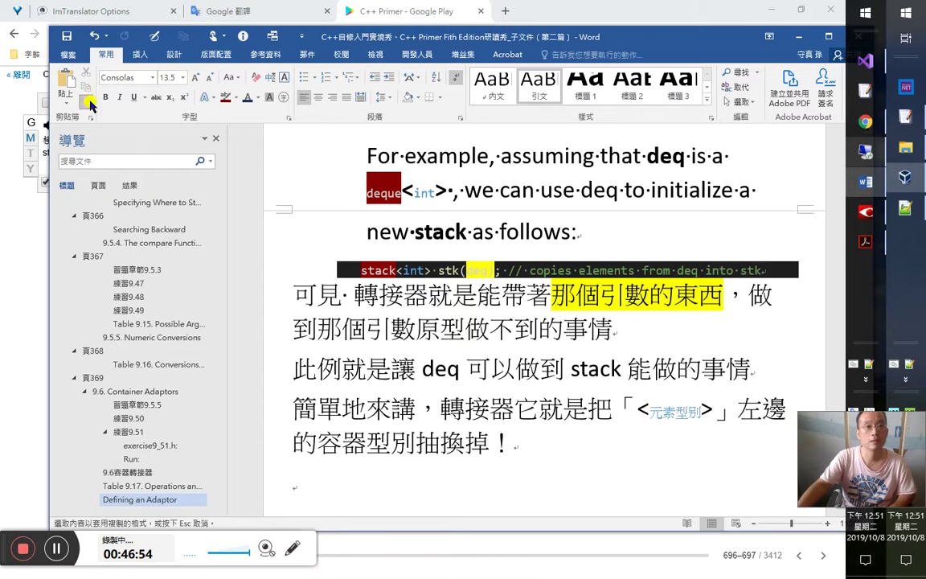
{"action": "left_click_drag", "start_coordinate": [319, 443], "coordinate": [409, 442]}
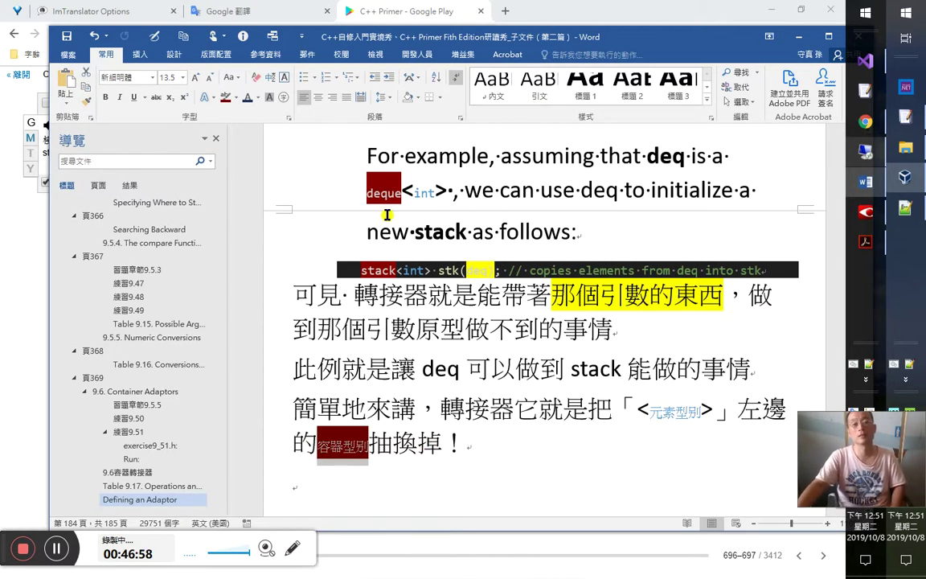
{"action": "left_click", "coordinate": [398, 267]}
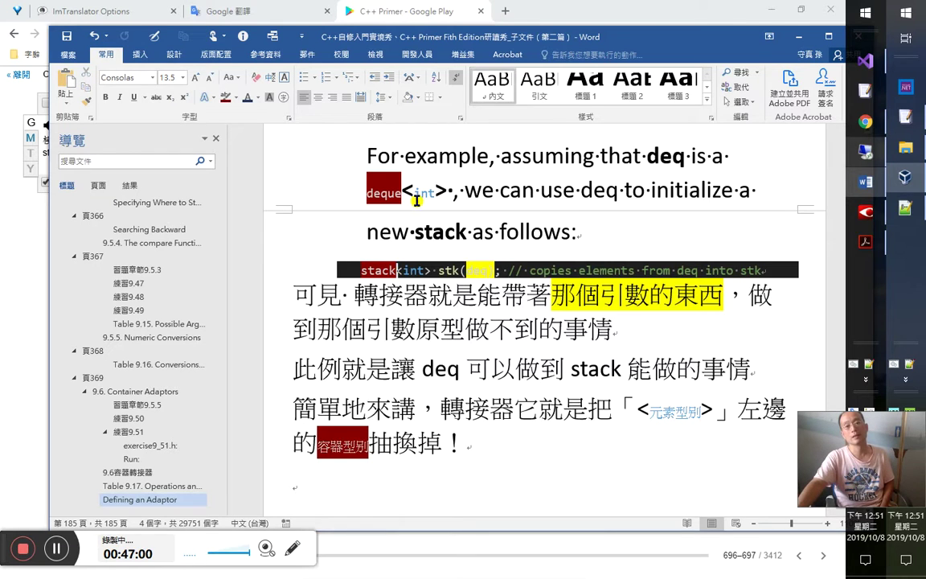
{"action": "left_click", "coordinate": [424, 270]}
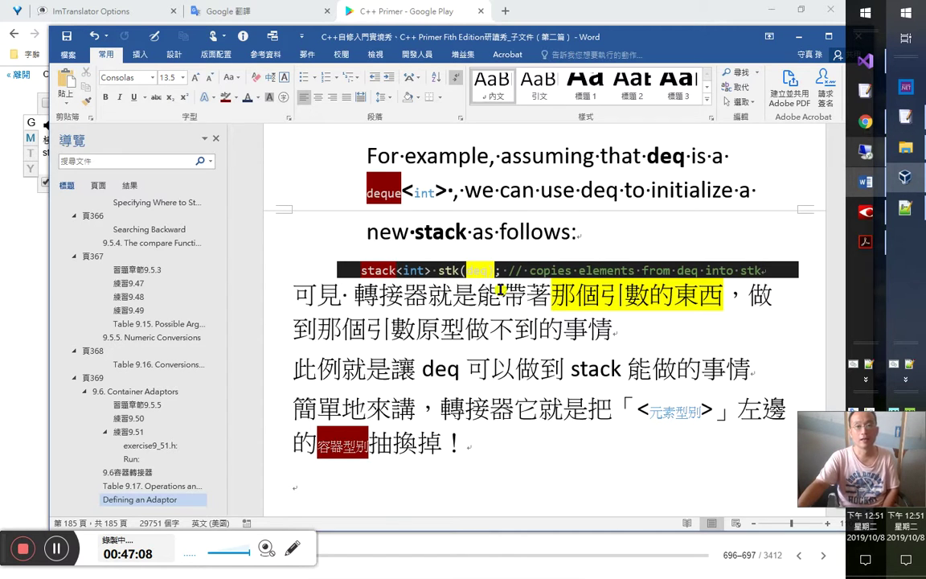
{"action": "double_click", "coordinate": [481, 270]}
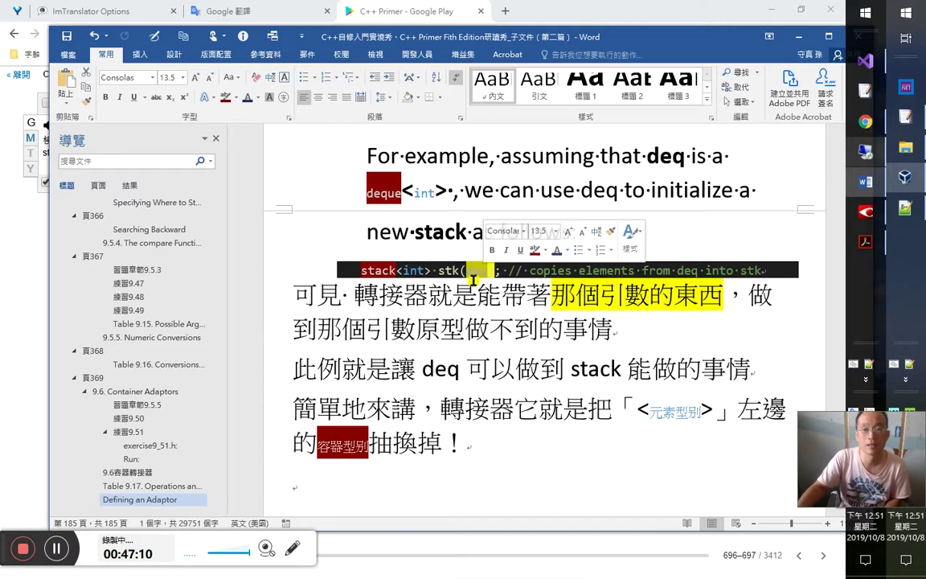
{"action": "left_click_drag", "start_coordinate": [448, 193], "coordinate": [366, 195]}
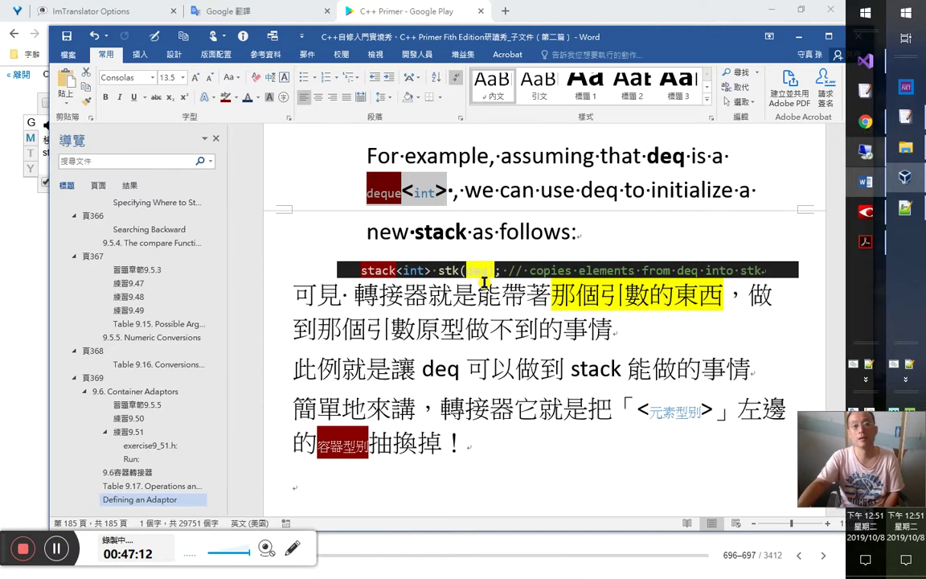
{"action": "left_click", "coordinate": [456, 434]}
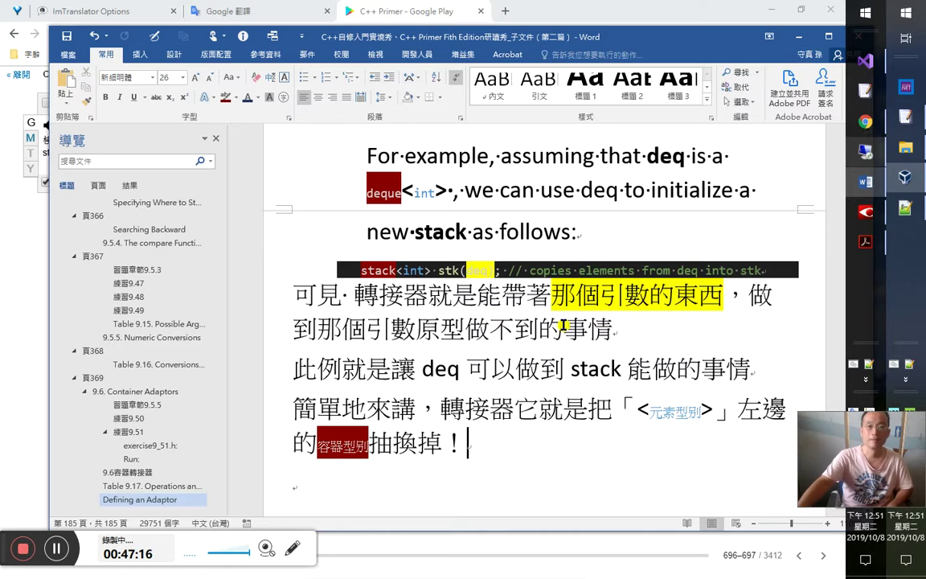
Step: Highlight stk in the stack code example in bright green
{"action": "left_click", "coordinate": [447, 270]}
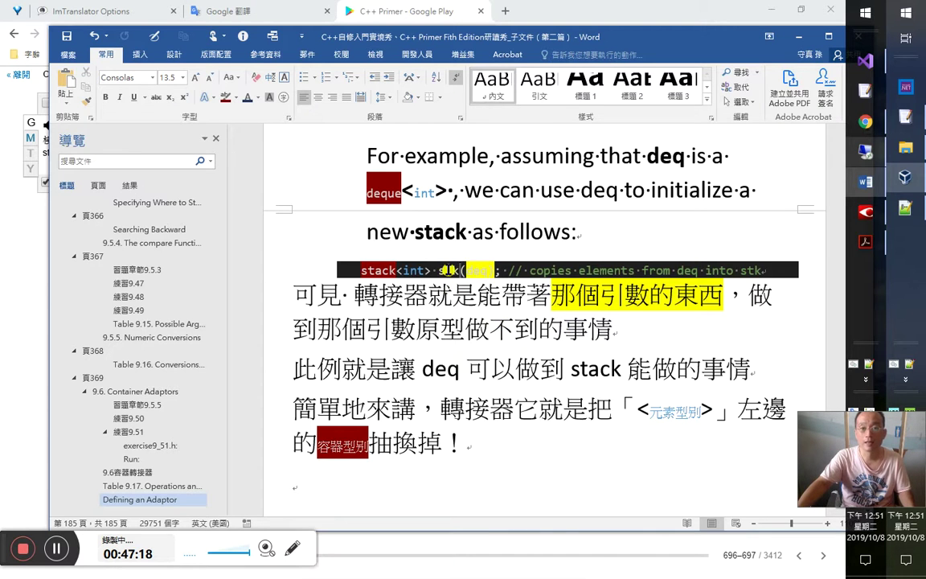
{"action": "left_click", "coordinate": [236, 97]}
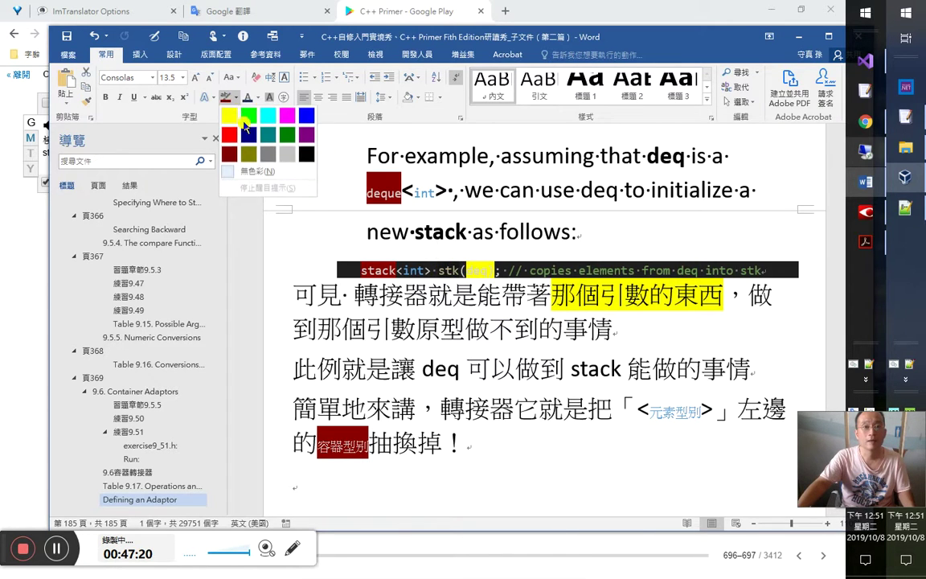
{"action": "left_click", "coordinate": [251, 118]}
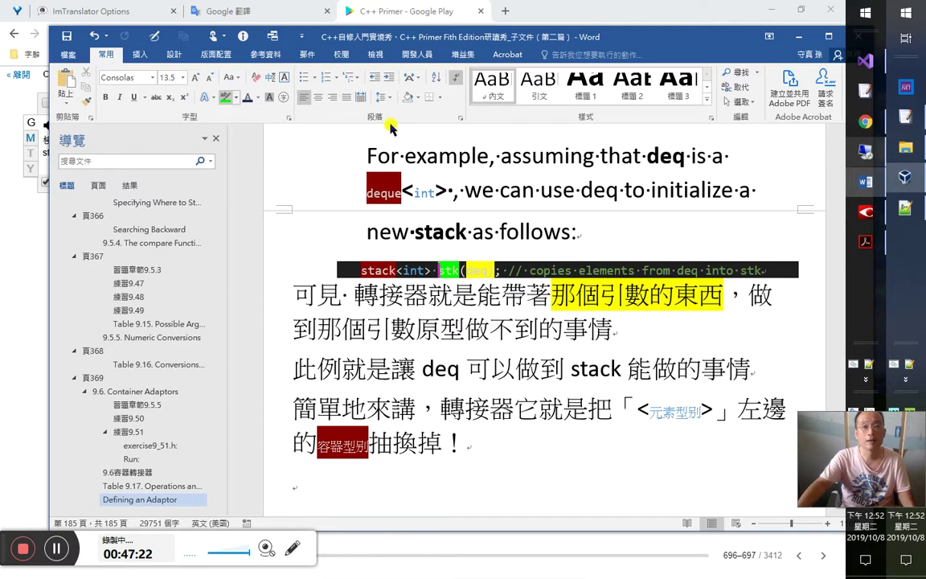
Step: Copy the formatting of stk in the code example onto deq before "is a" in the quoted passage
{"action": "left_click", "coordinate": [84, 100]}
{"action": "left_click_drag", "start_coordinate": [647, 156], "coordinate": [685, 161]}
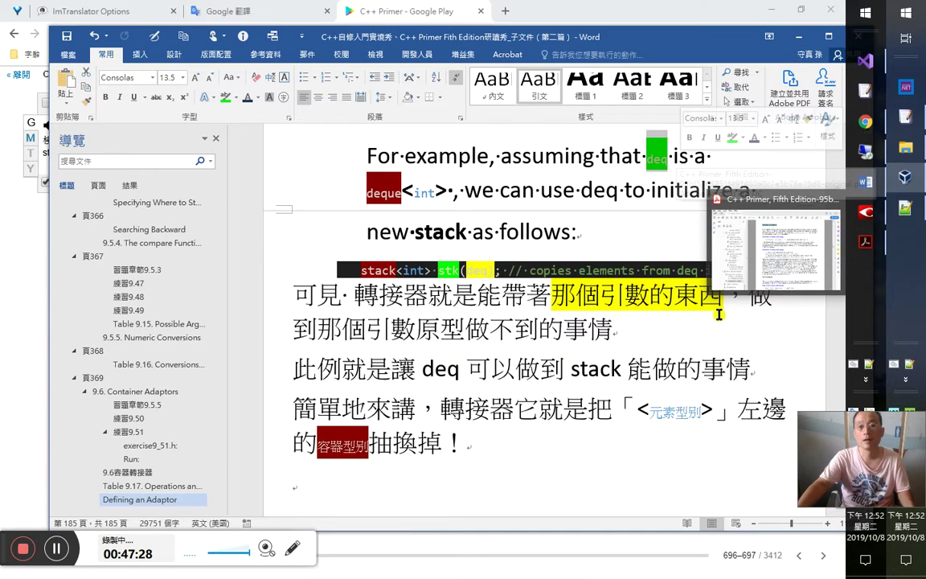
{"action": "left_click", "coordinate": [619, 280]}
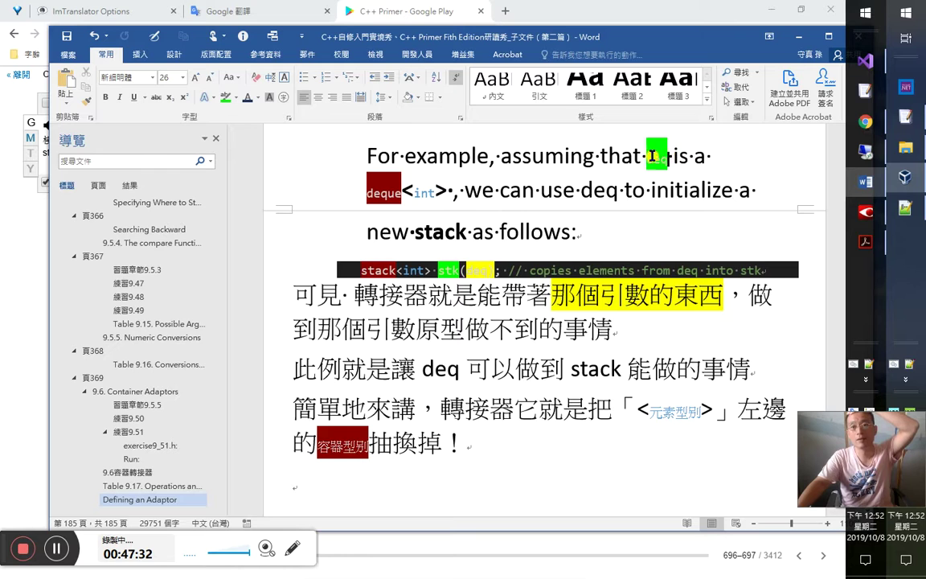
Step: Change the highlight of deq in the quoted passage to dark blue
{"action": "left_click_drag", "start_coordinate": [644, 154], "coordinate": [649, 157]}
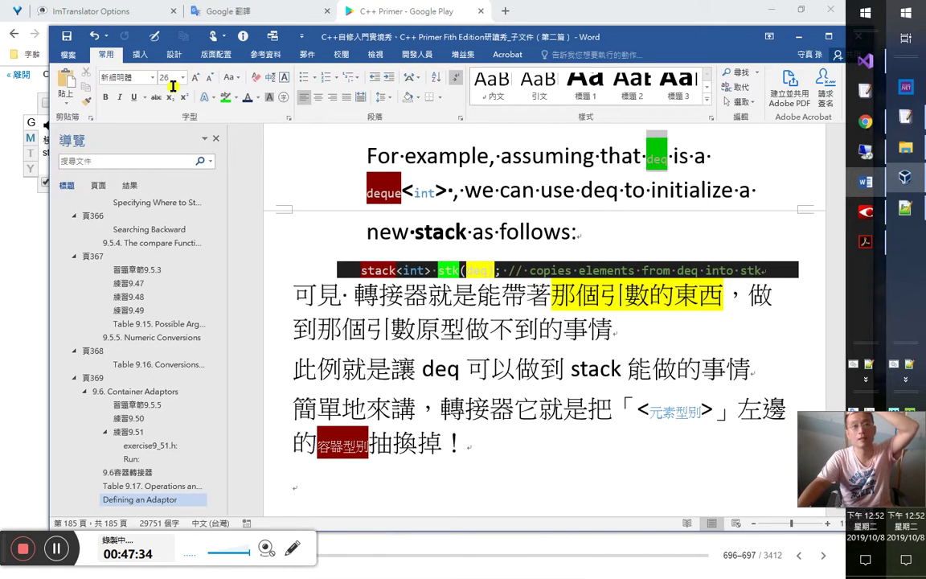
{"action": "left_click", "coordinate": [236, 97]}
{"action": "left_click", "coordinate": [243, 136]}
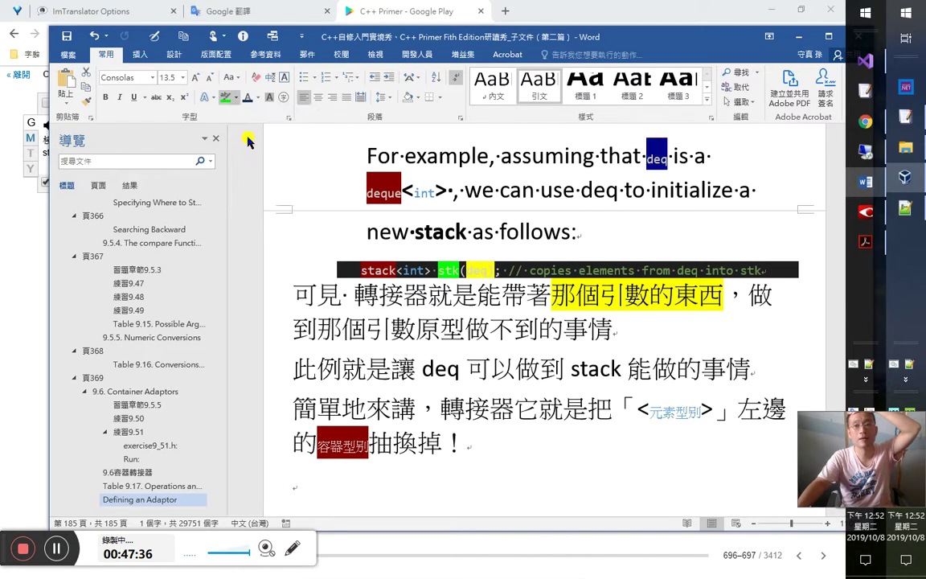
Step: Copy the dark blue formatting of deq in the quoted passage onto stk in the code example
{"action": "key", "text": "Left"}
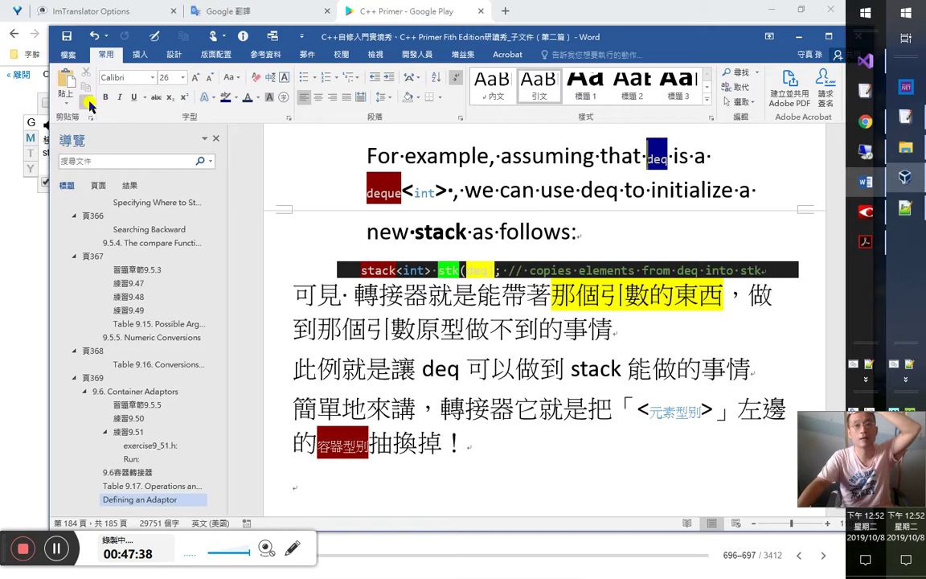
{"action": "left_click", "coordinate": [87, 100]}
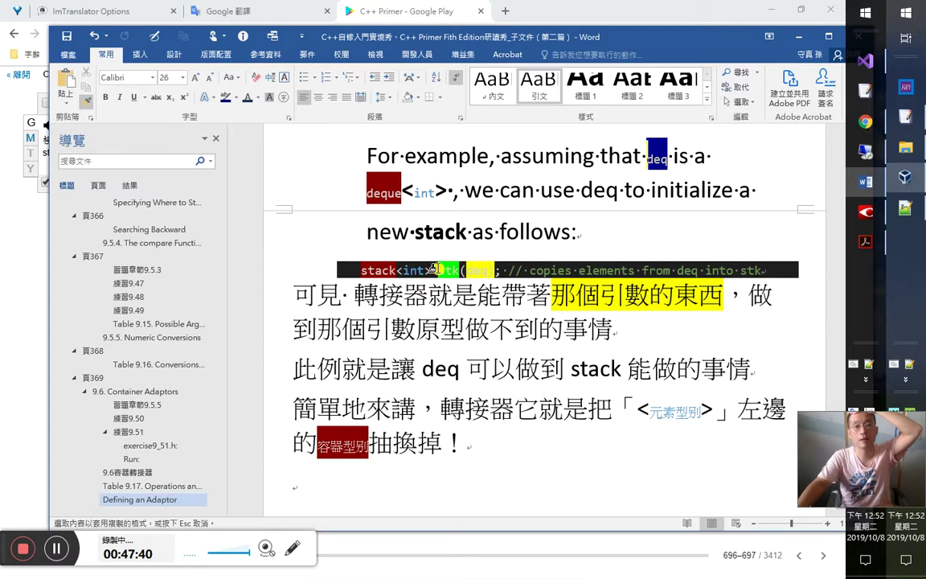
{"action": "left_click_drag", "start_coordinate": [443, 270], "coordinate": [459, 271]}
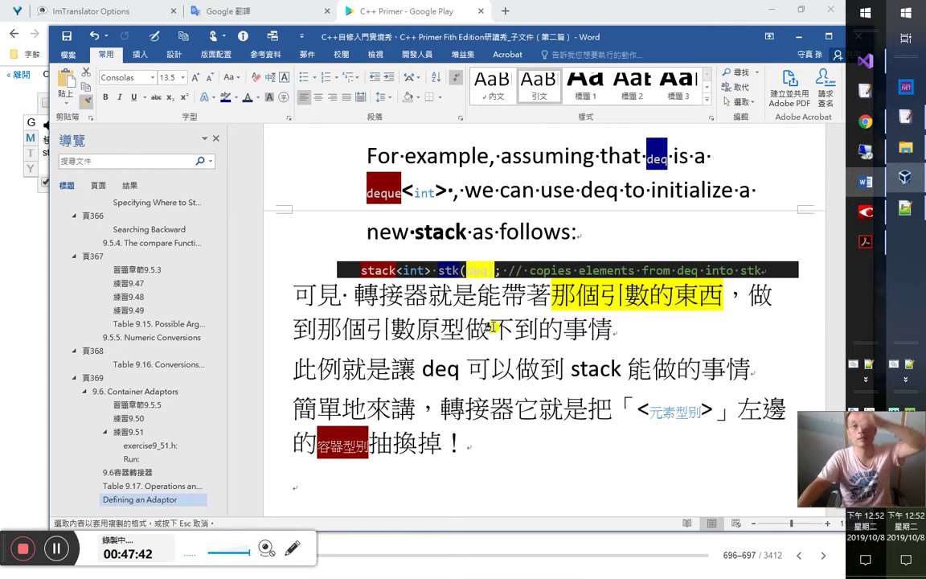
{"action": "key", "text": "Escape"}
{"action": "left_click", "coordinate": [440, 339]}
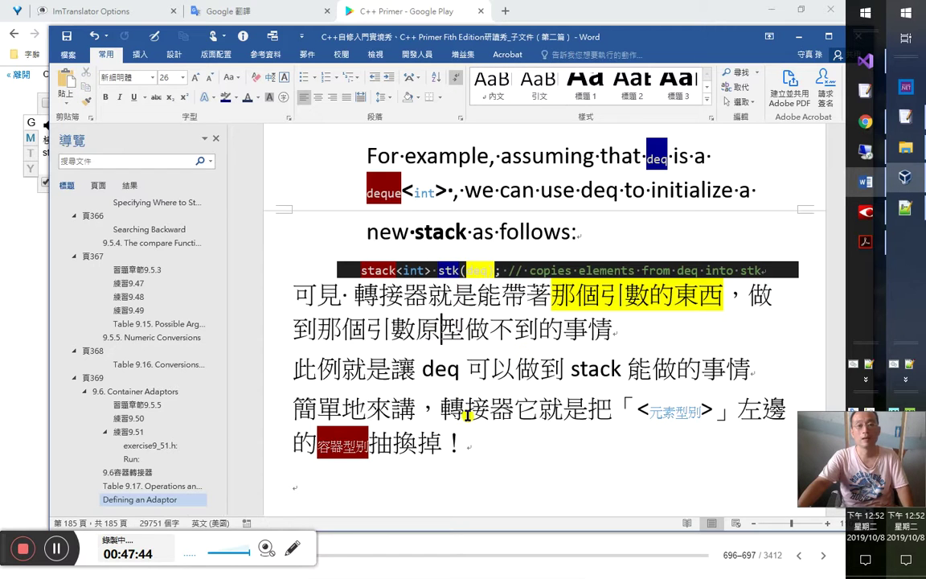
{"action": "scroll", "coordinate": [468, 431], "scroll_direction": "down", "scroll_amount": 1}
{"action": "left_click", "coordinate": [498, 462]}
{"action": "scroll", "coordinate": [473, 439], "scroll_direction": "up", "scroll_amount": 1}
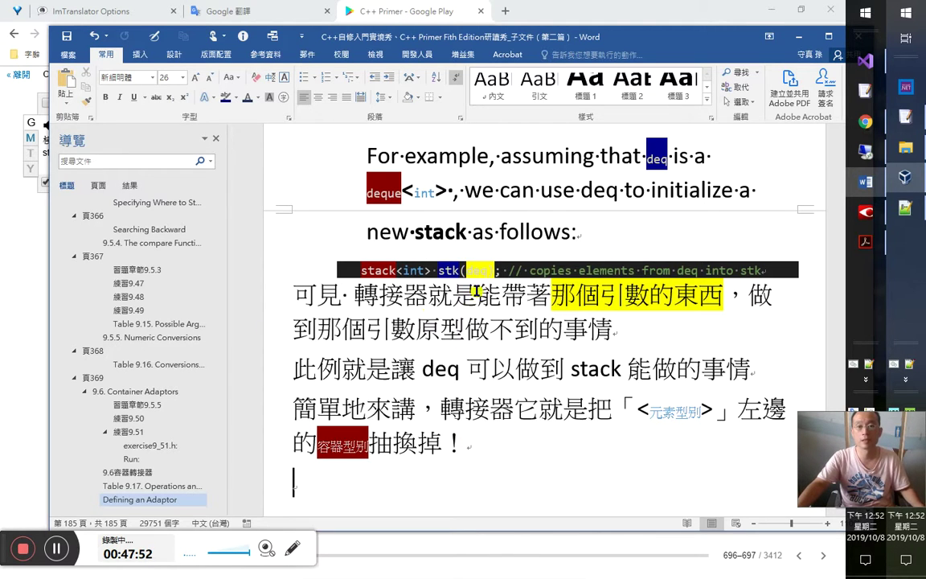
{"action": "left_click_drag", "start_coordinate": [466, 270], "coordinate": [499, 265]}
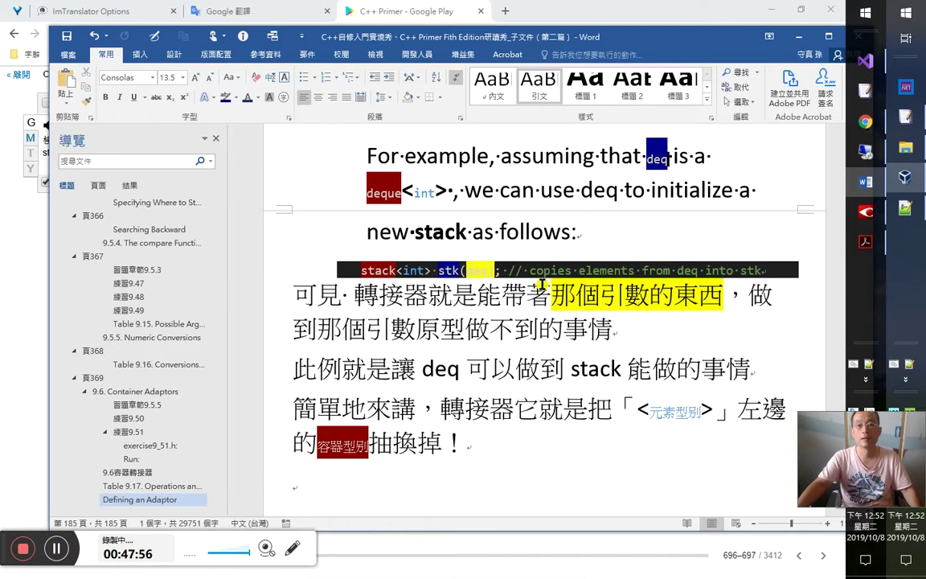
{"action": "left_click", "coordinate": [472, 272]}
{"action": "left_click", "coordinate": [577, 295]}
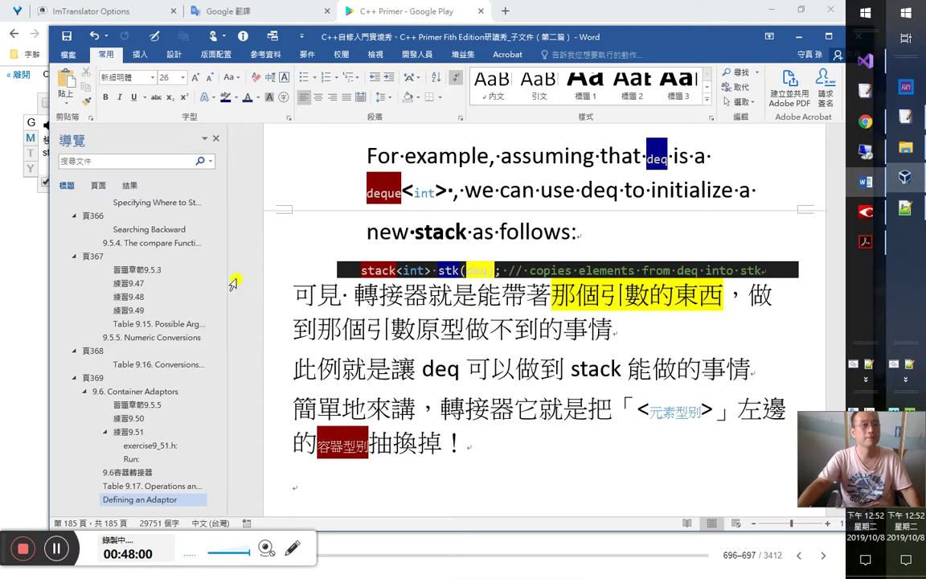
Step: Save the Word notes and look at the C++ Primer page in the browser
{"action": "left_click", "coordinate": [68, 37]}
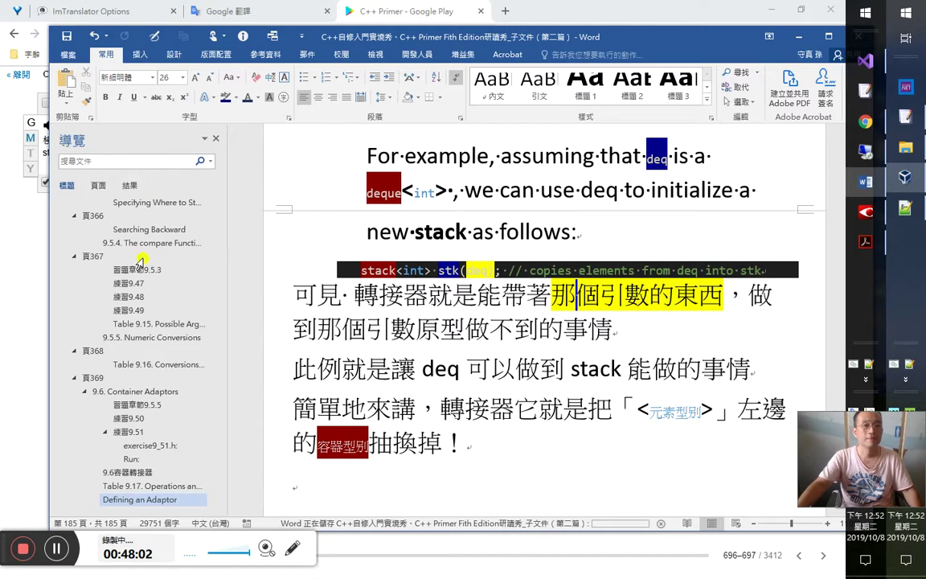
{"action": "left_click", "coordinate": [358, 11]}
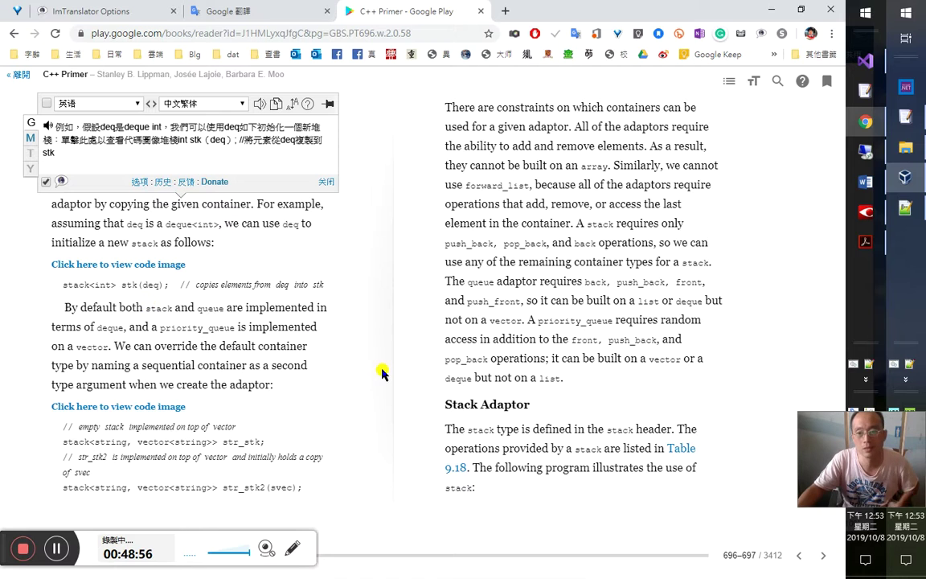
{"action": "key", "text": "alt+Tab"}
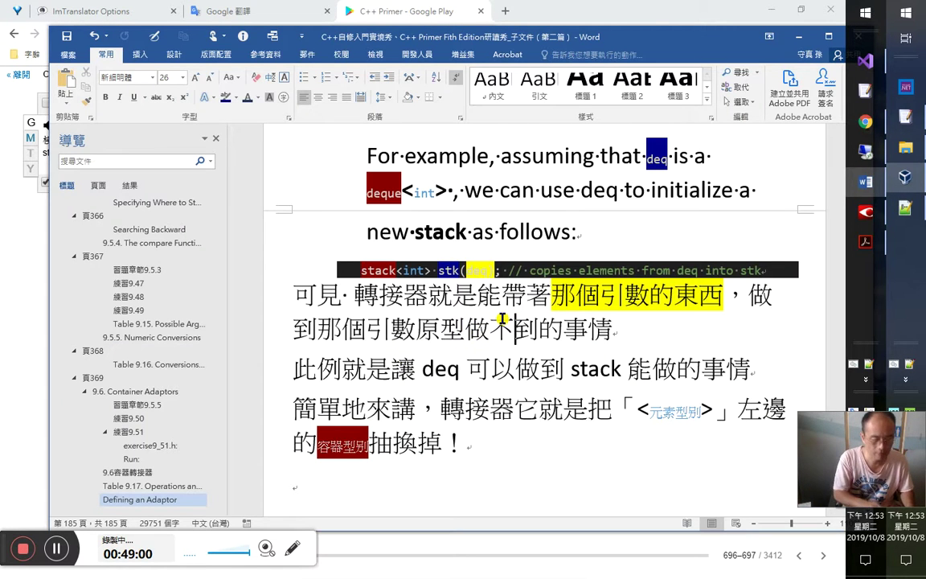
Step: Open the pinned recent main document C++自修入門實境秀、C++ Primer Fith Edition研讀秀 alongside the current notes
{"action": "left_click", "coordinate": [65, 54]}
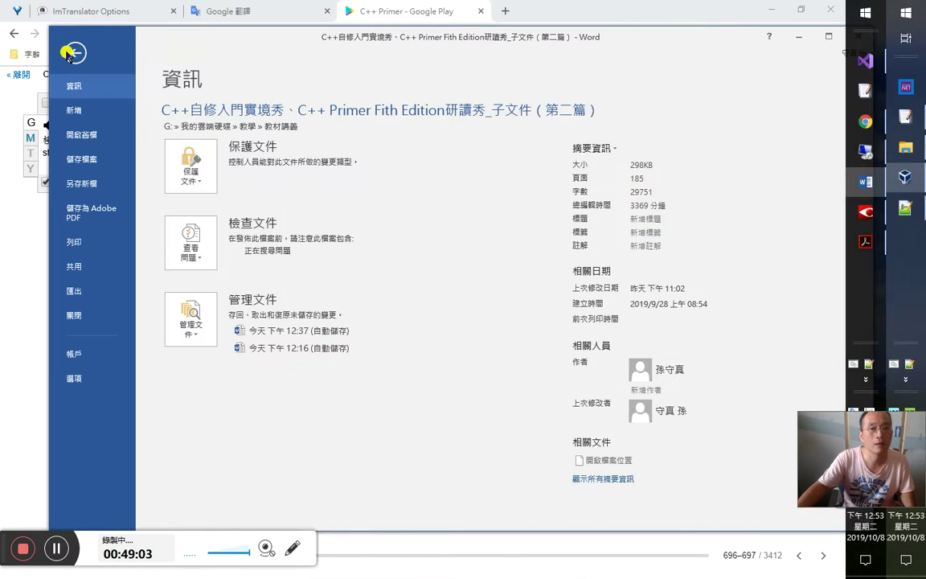
{"action": "left_click", "coordinate": [81, 133]}
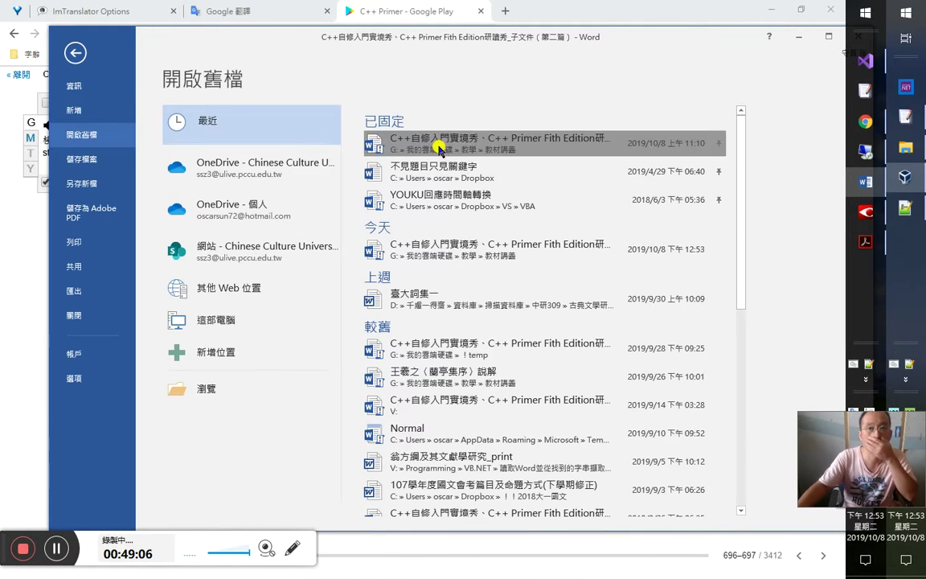
{"action": "left_click", "coordinate": [438, 145]}
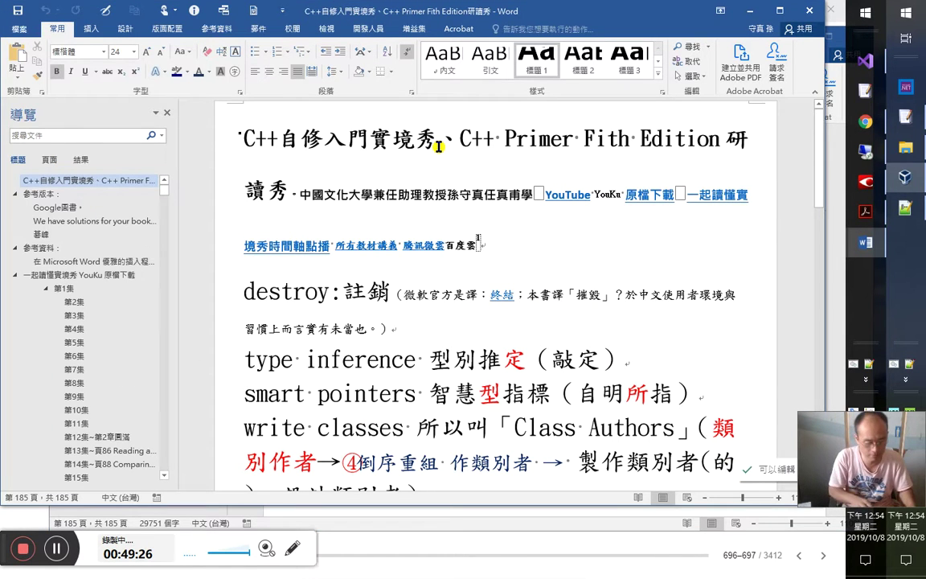
Step: Search the main document for 拷貝初始化 with Find and Replace
{"action": "key", "text": "ctrl+h"}
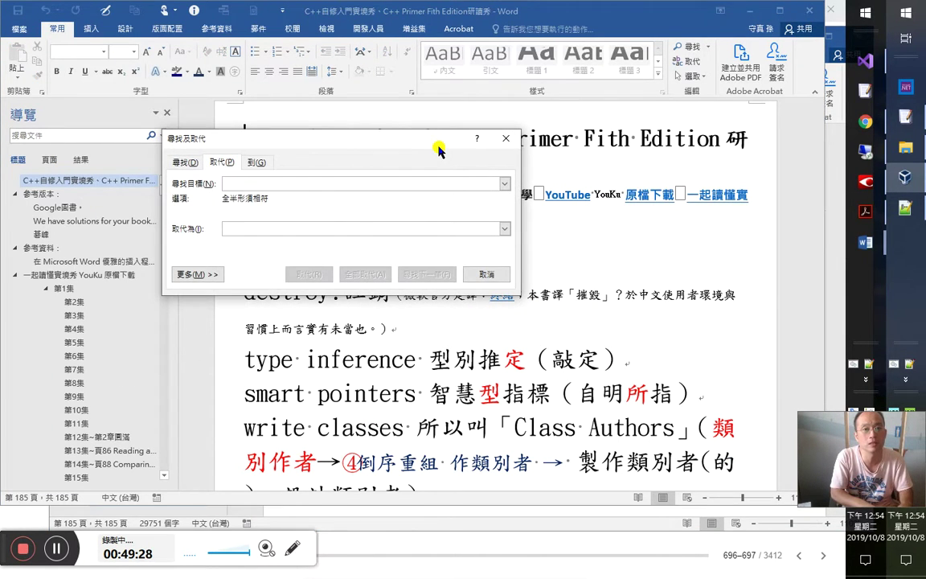
{"action": "type", "text": "qsbuc lhvr"}
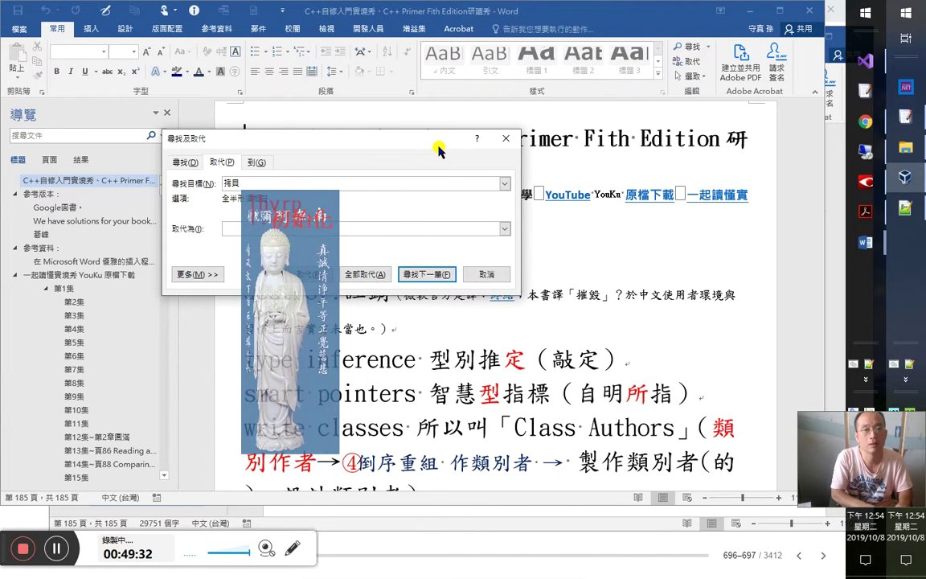
{"action": "type", "text": "2"}
{"action": "key", "text": "Return"}
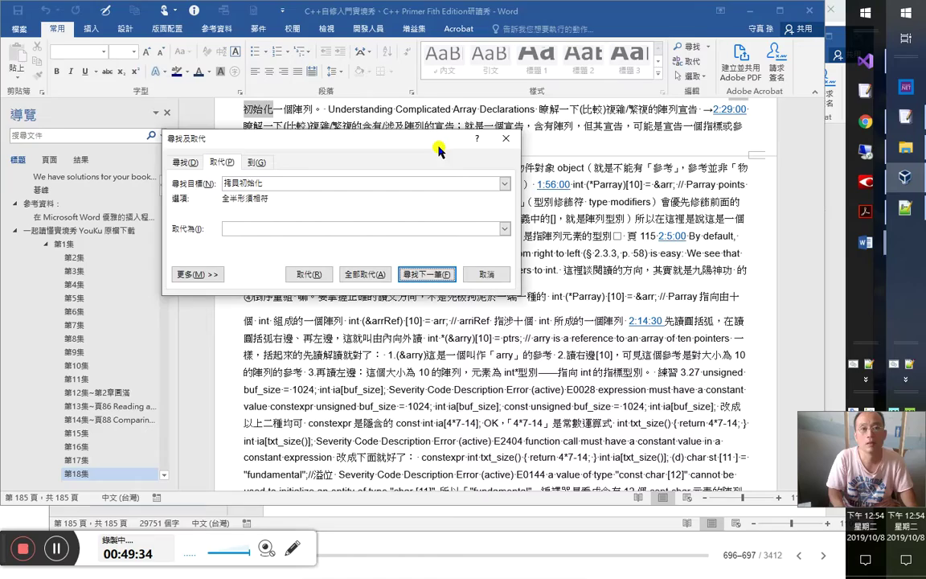
Step: Step through further occurrences of 拷貝初始化 in the text, then go to the end of the document
{"action": "key", "text": "Escape"}
{"action": "scroll", "coordinate": [497, 175], "scroll_direction": "up", "scroll_amount": 1}
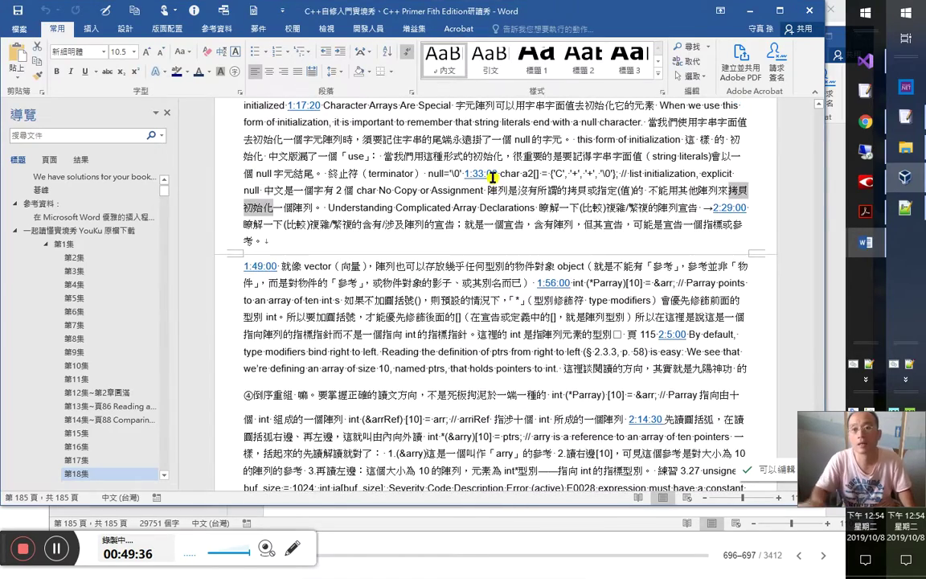
{"action": "left_click", "coordinate": [492, 177], "text": "ctrl"}
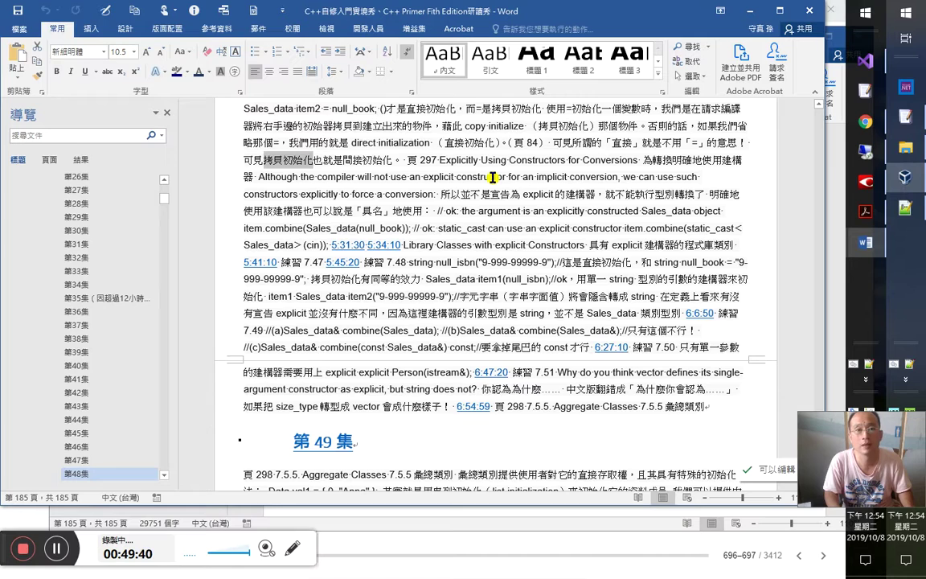
{"action": "key", "text": "ctrl+Page_Down"}
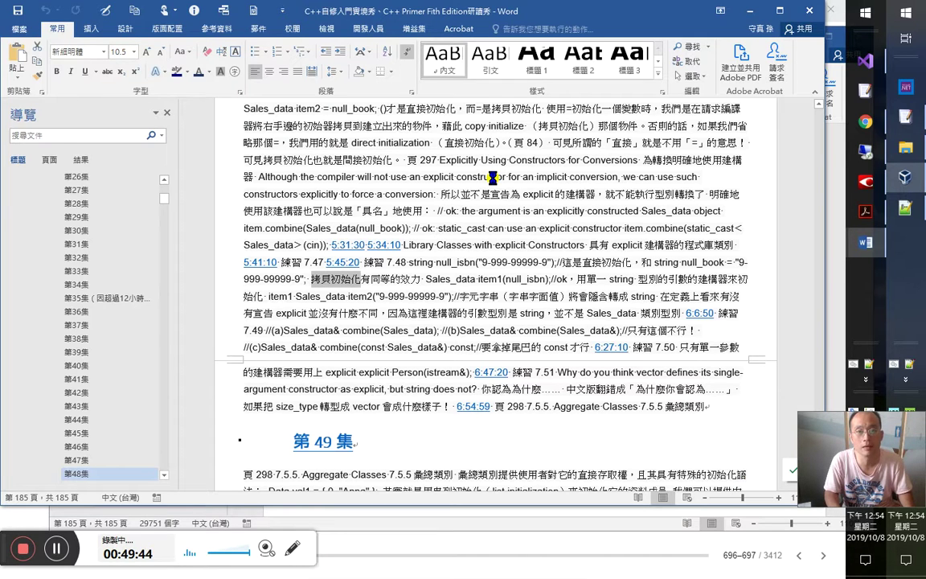
{"action": "key", "text": "ctrl+End"}
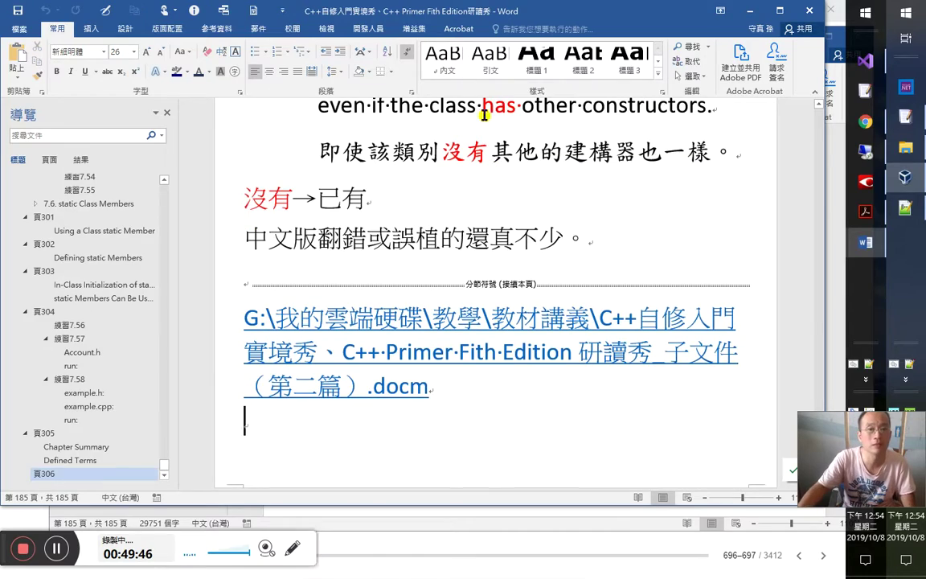
Step: Search the document for 拷貝初始化 so that the headings containing matches are marked in the outline
{"action": "left_click", "coordinate": [104, 134]}
{"action": "type", "text": "能做"}
{"action": "key", "text": "Return"}
{"action": "type", "text": "qs指標初始化"}
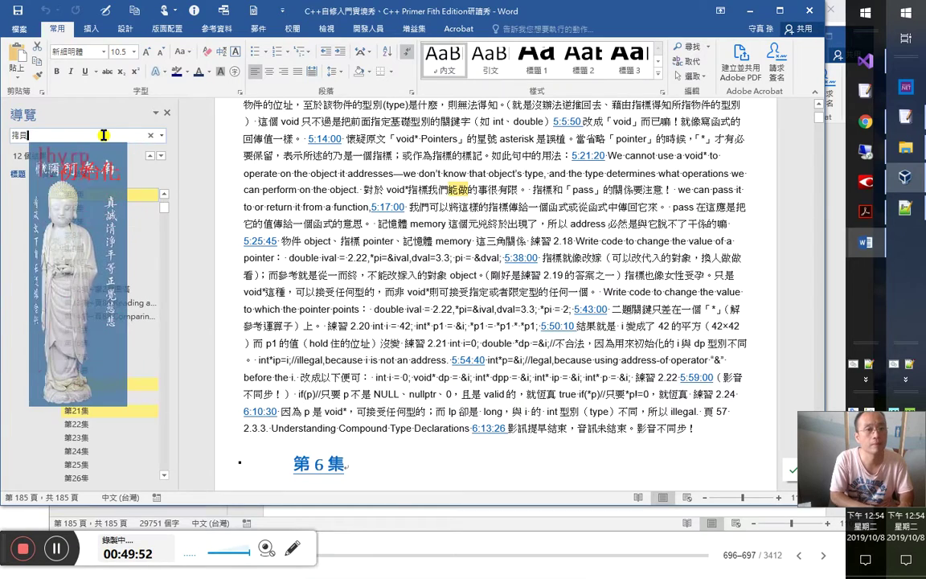
{"action": "key", "text": "Return"}
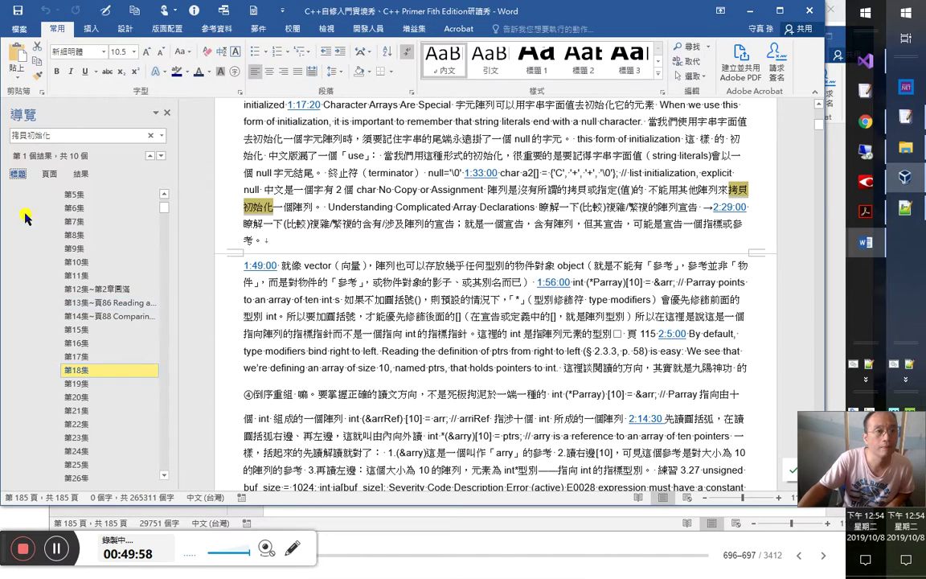
Step: Look through the heading outline, past the page 100 headings, for marked sections that contain 拷貝初始化
{"action": "scroll", "coordinate": [96, 338], "scroll_direction": "down", "scroll_amount": 15}
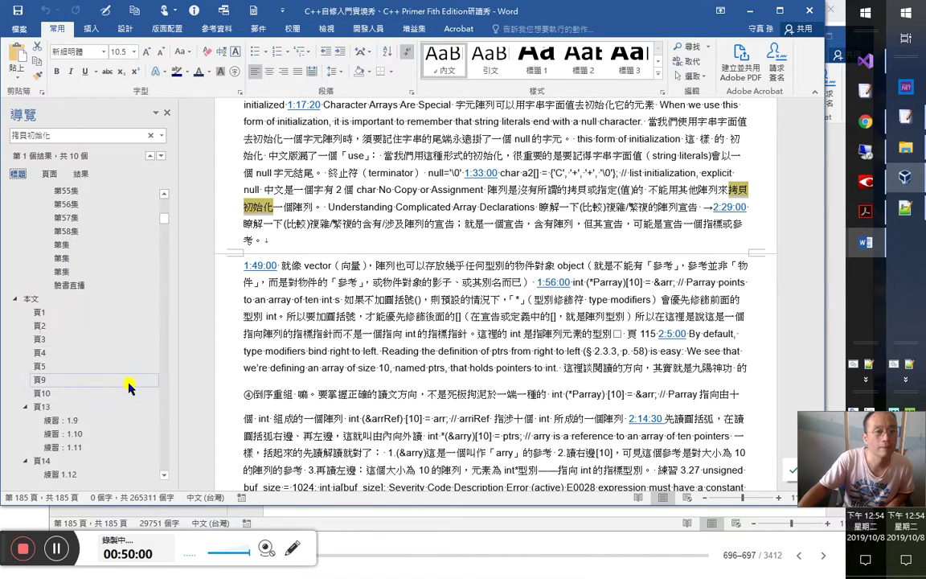
{"action": "scroll", "coordinate": [131, 386], "scroll_direction": "down", "scroll_amount": 20}
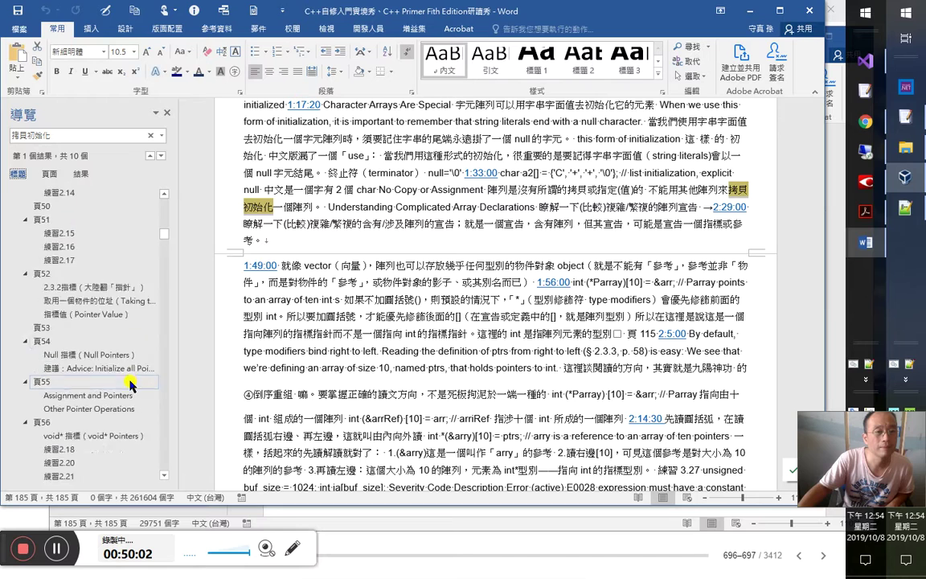
{"action": "scroll", "coordinate": [159, 321], "scroll_direction": "down", "scroll_amount": 15}
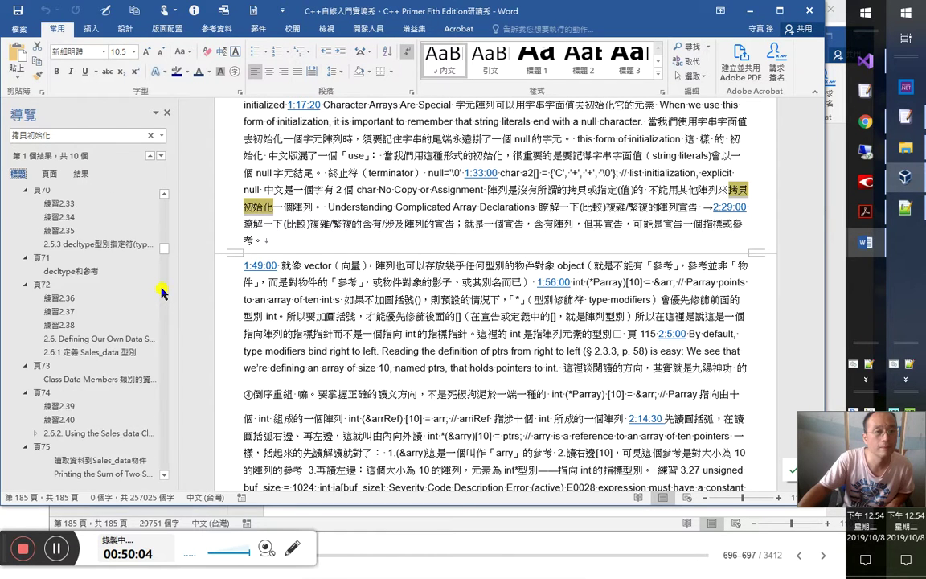
{"action": "scroll", "coordinate": [159, 322], "scroll_direction": "down", "scroll_amount": 20}
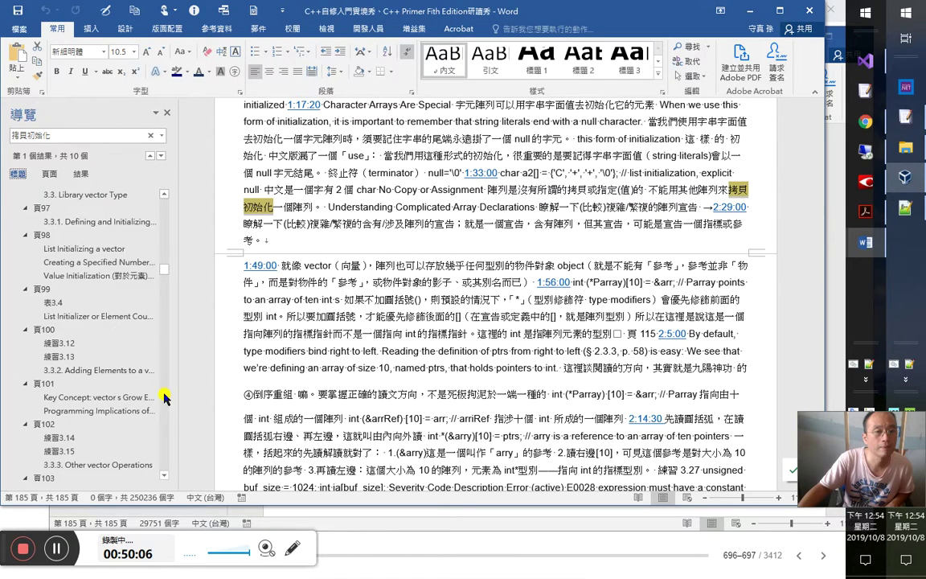
{"action": "scroll", "coordinate": [159, 418], "scroll_direction": "down", "scroll_amount": 15}
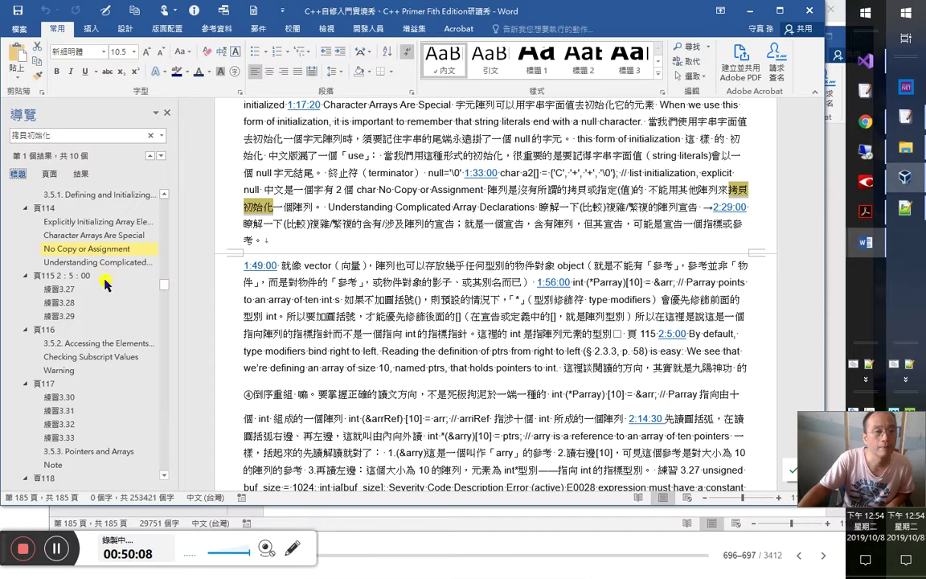
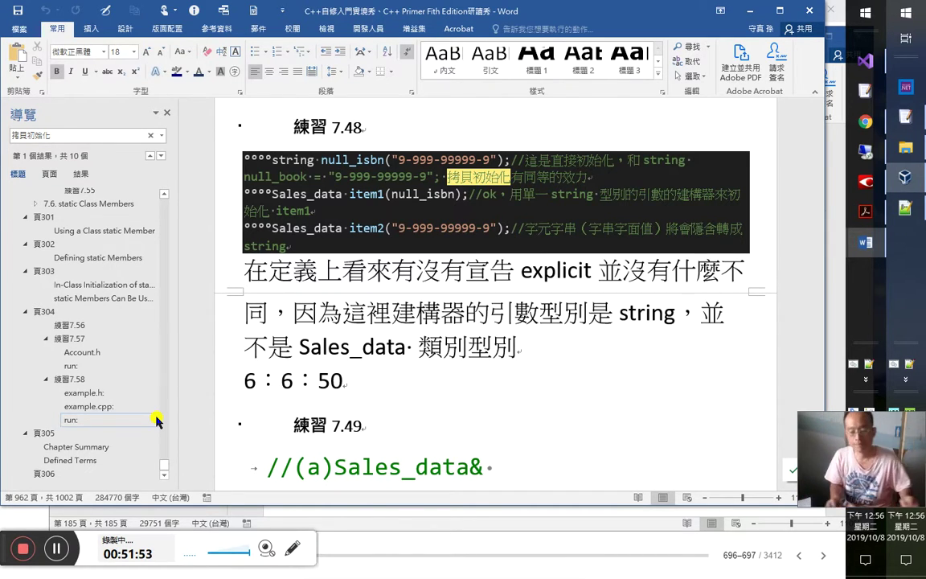
Step: Switch from the main document to the 子文件（第二篇） subdocument and add 拷貝初始化 on the empty line below the adaptor notes
{"action": "left_click", "coordinate": [151, 474]}
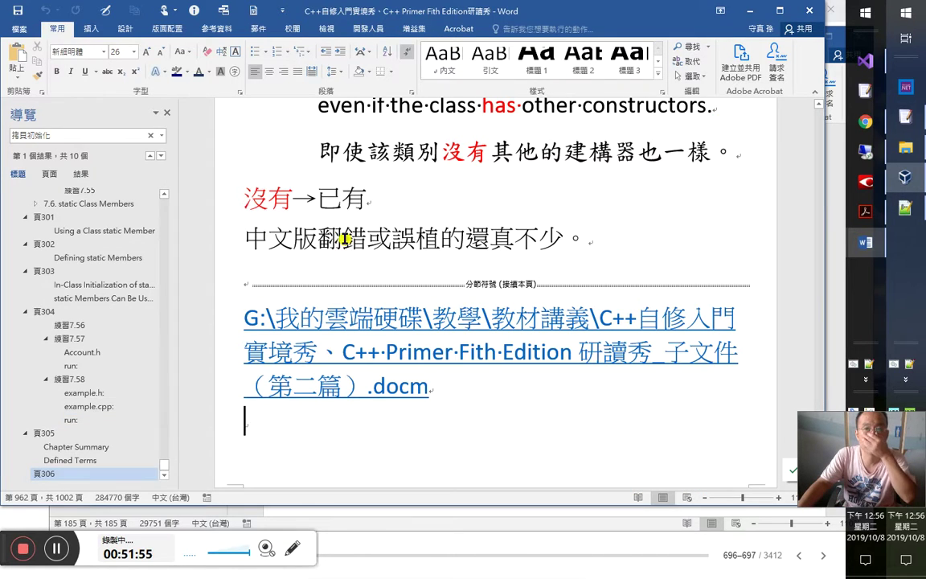
{"action": "key", "text": "alt+Tab"}
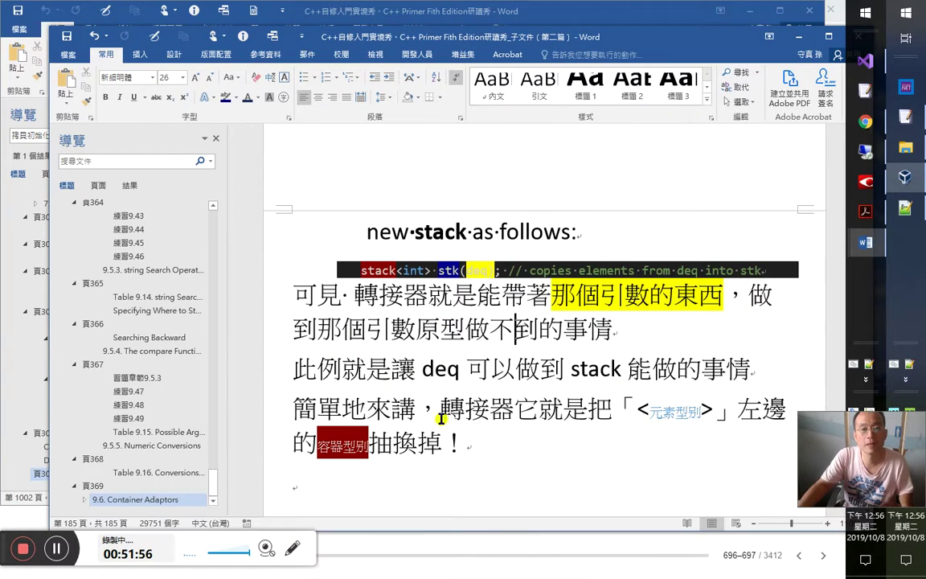
{"action": "left_click", "coordinate": [443, 482]}
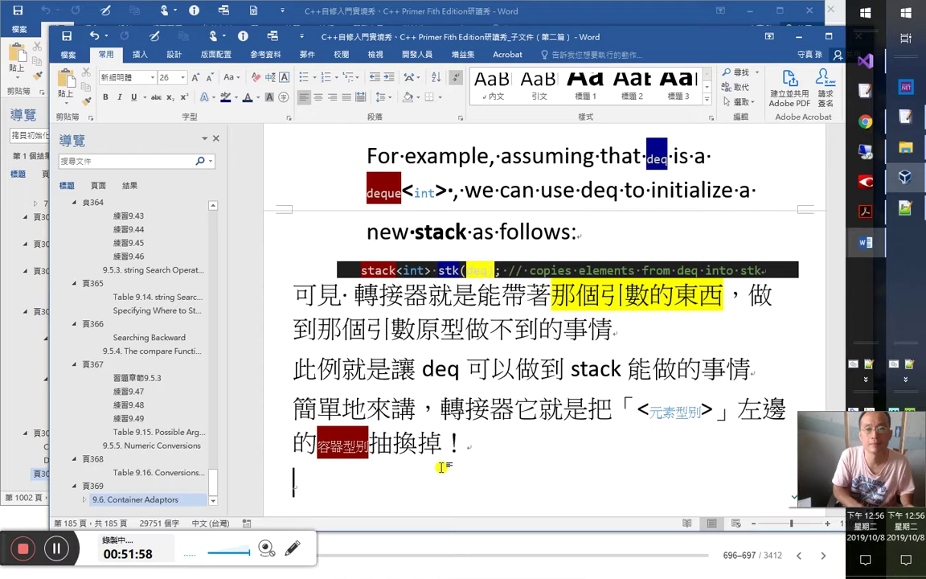
{"action": "type", "text": "拷貝初始化"}
{"action": "key", "text": "Return"}
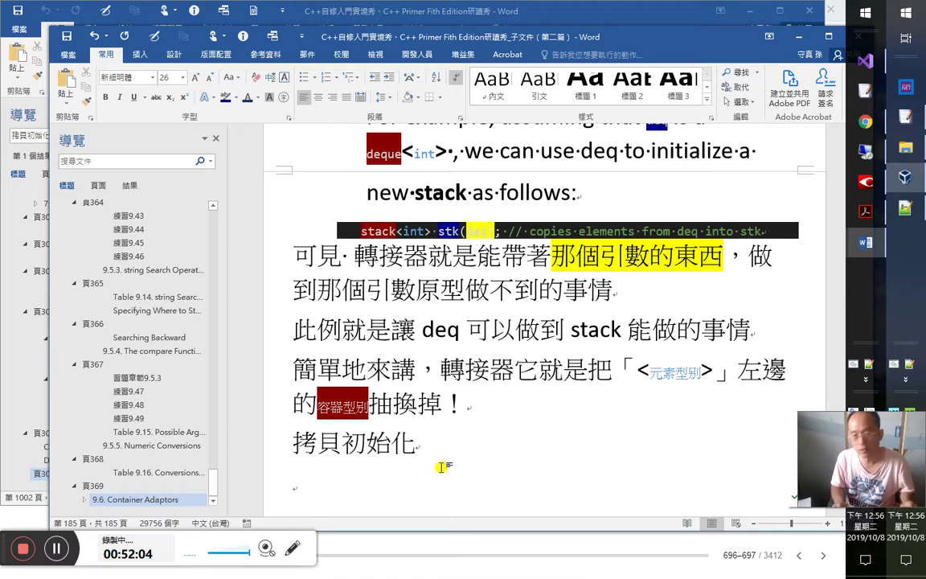
Step: Append the English term （copy initialize） to the 拷貝初始化 line and start a new line below it
{"action": "key", "text": "Return"}
{"action": "key", "text": "Up"}
{"action": "key", "text": "Up"}
{"action": "key", "text": "Down"}
{"action": "key", "text": "End"}
{"action": "type", "text": "）（"}
{"action": "key", "text": "Left"}
{"action": "key", "text": "Left"}
{"action": "key", "text": "Delete"}
{"action": "key", "text": "Right"}
{"action": "type", "text": "cop"}
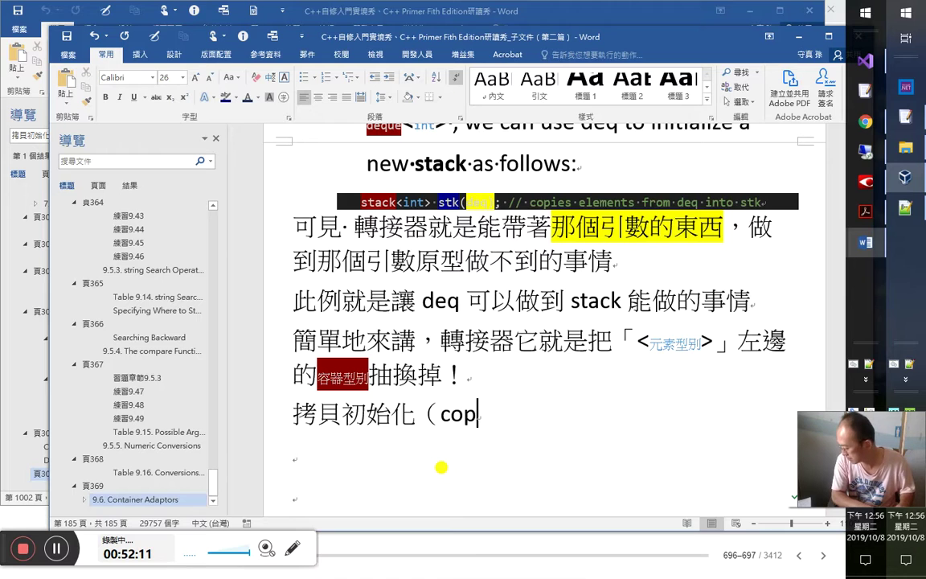
{"action": "type", "text": "y "}
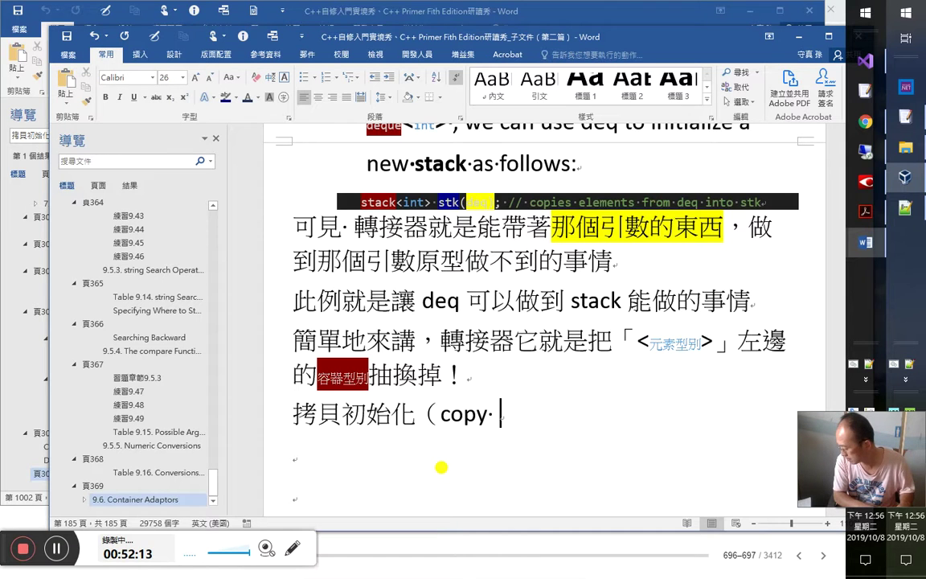
{"action": "type", "text": "initial"}
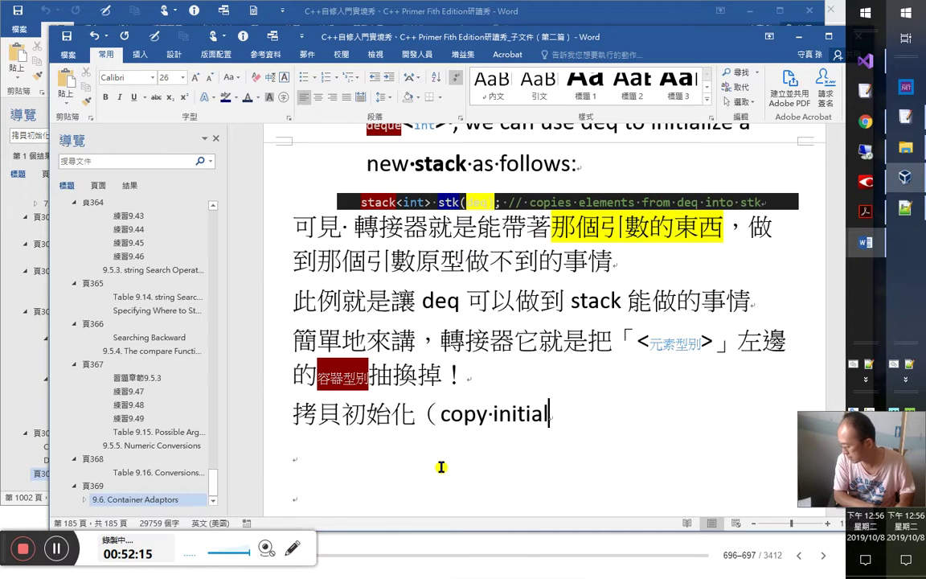
{"action": "type", "text": "ize"}
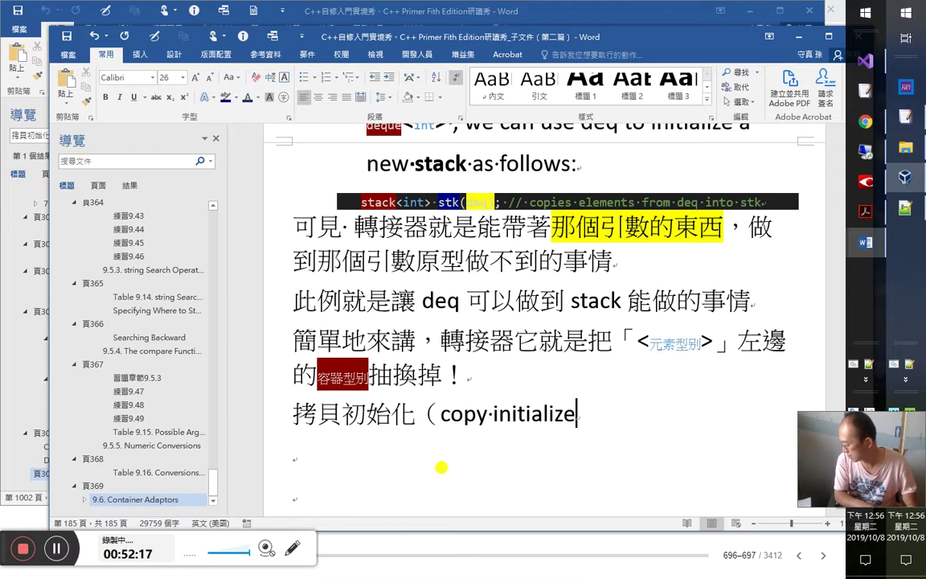
{"action": "type", "text": "）"}
{"action": "key", "text": "Return"}
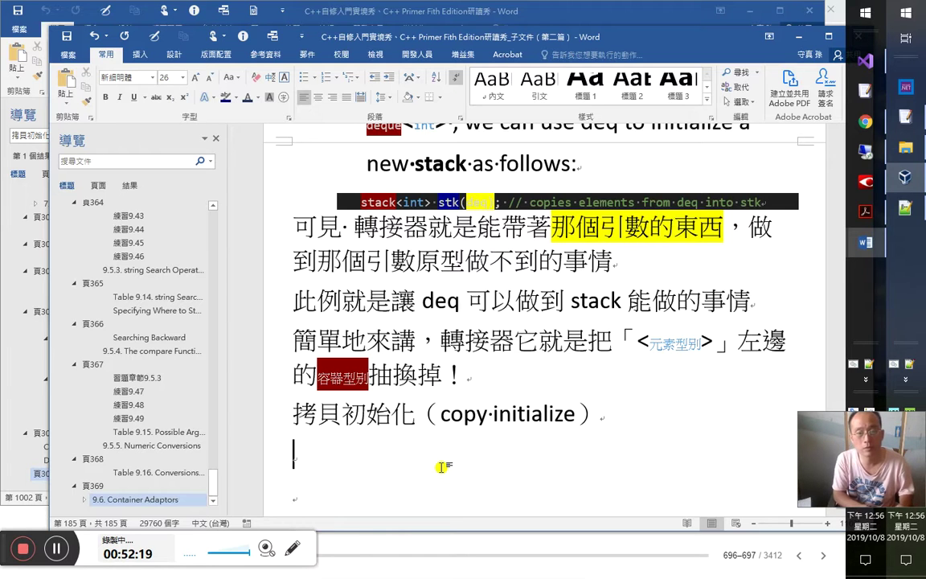
Step: Write 直接初始化（direct initializaton） on the line below the 拷貝初始化 entry
{"action": "type", "text": "abm"}
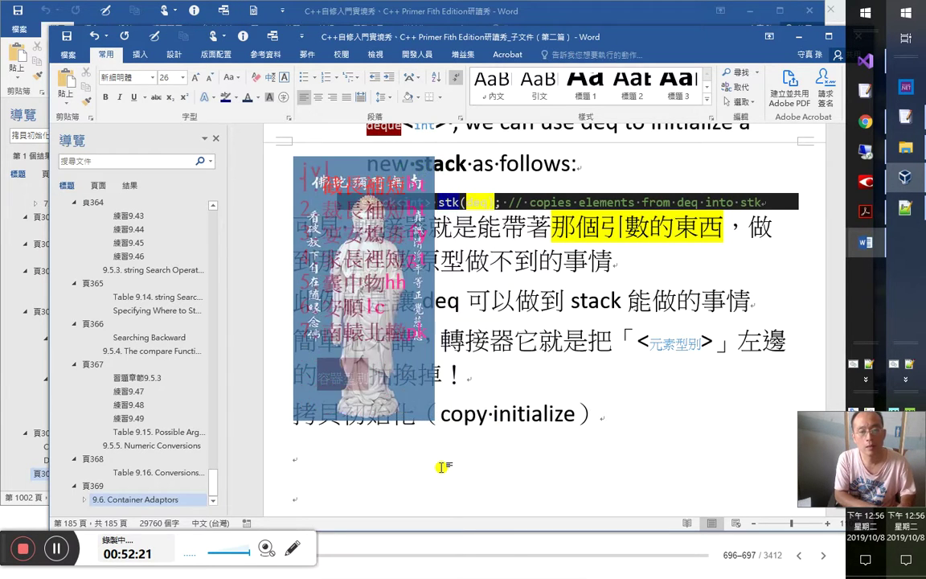
{"action": "key", "text": "Escape"}
{"action": "type", "text": "直接"}
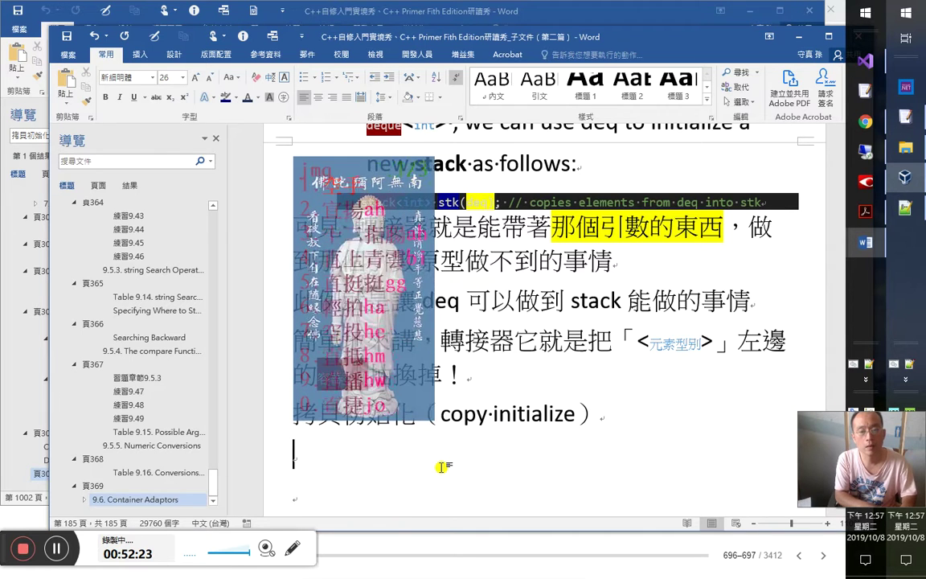
{"action": "type", "text": "初始化（"}
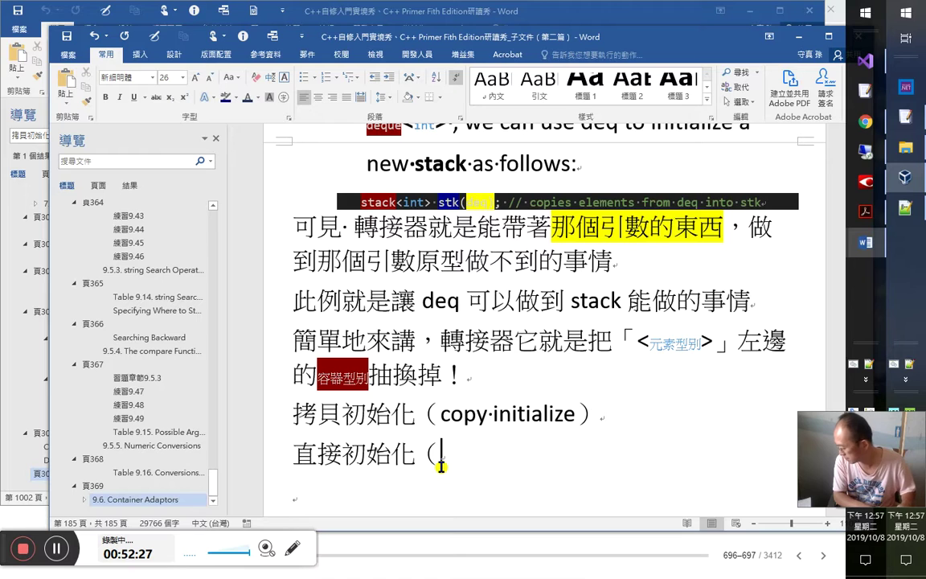
{"action": "type", "text": "direct "}
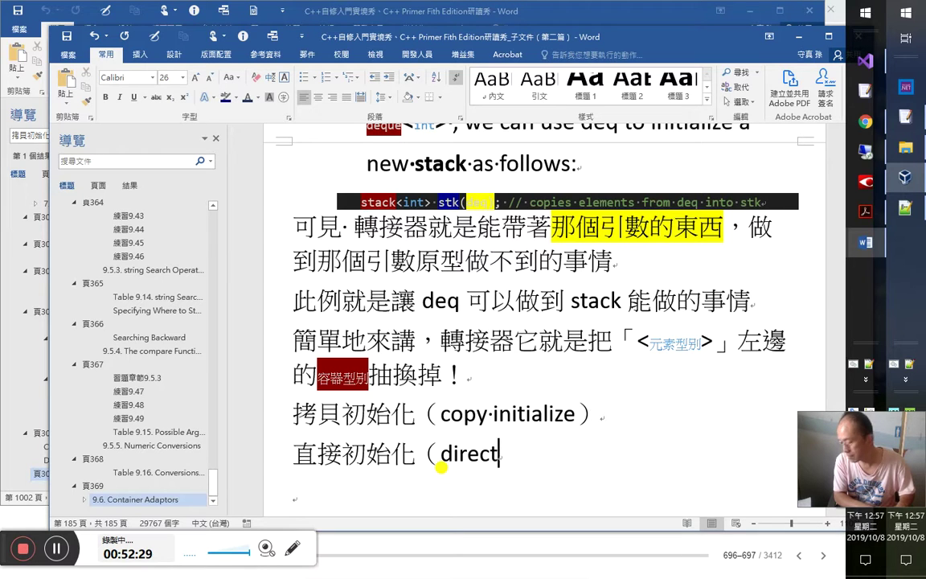
{"action": "type", "text": "ini"}
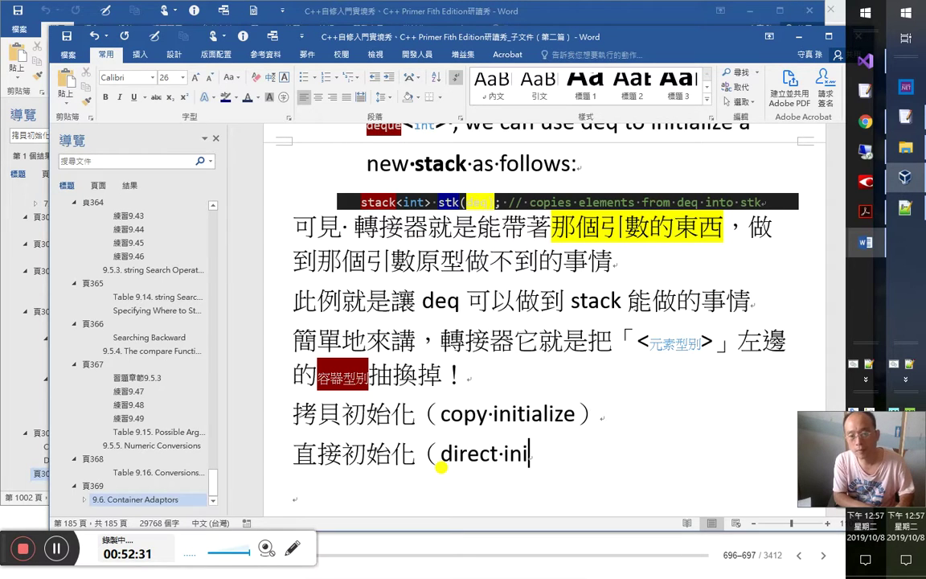
{"action": "type", "text": "tializati"}
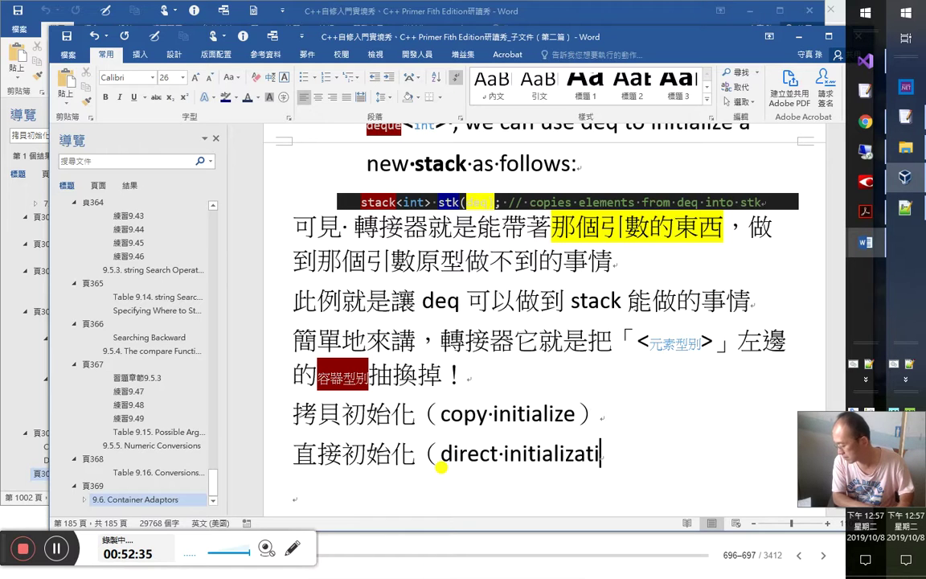
{"action": "key", "text": "BackSpace"}
{"action": "type", "text": "on"}
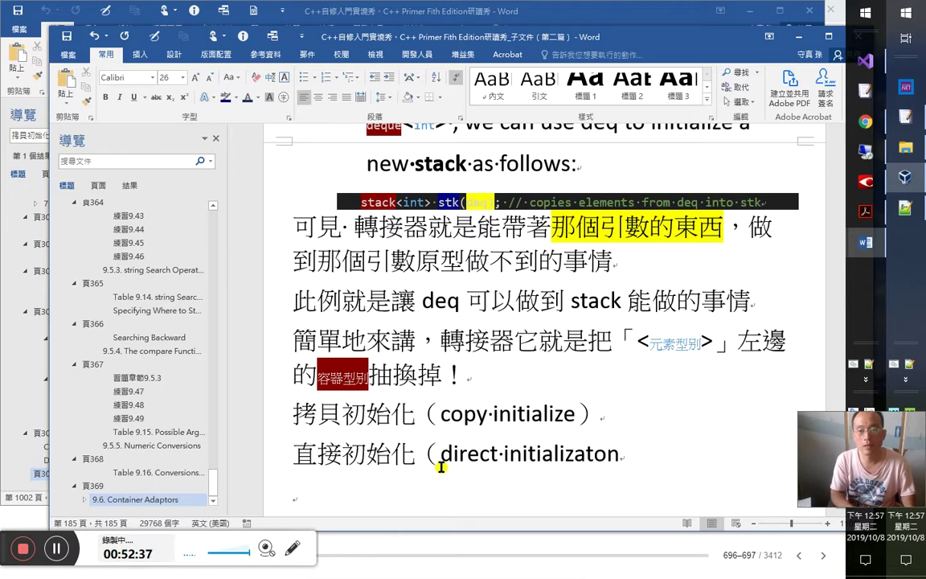
{"action": "type", "text": "）"}
Step: Correct the English term on the 直接初始化 line to direct initialize
{"action": "key", "text": "Left"}
{"action": "key", "text": "Left"}
{"action": "key", "text": "shift+Left"}
{"action": "key", "text": "shift+Left"}
{"action": "key", "text": "shift+Left"}
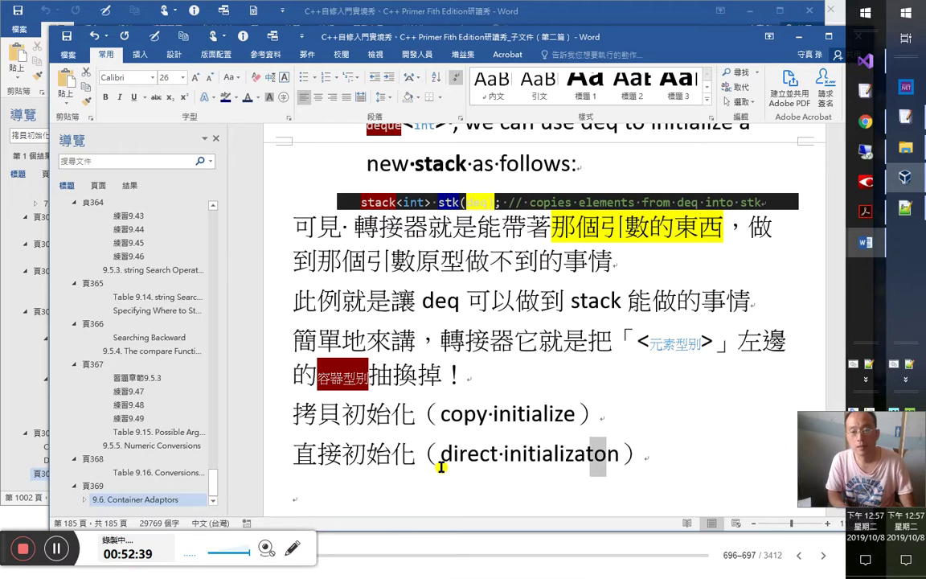
{"action": "key", "text": "alt+shift"}
{"action": "key", "text": "Down"}
{"action": "key", "text": "Left"}
{"action": "key", "text": "Left"}
{"action": "key", "text": "Left"}
{"action": "key", "text": "Left"}
{"action": "key", "text": "shift+Right"}
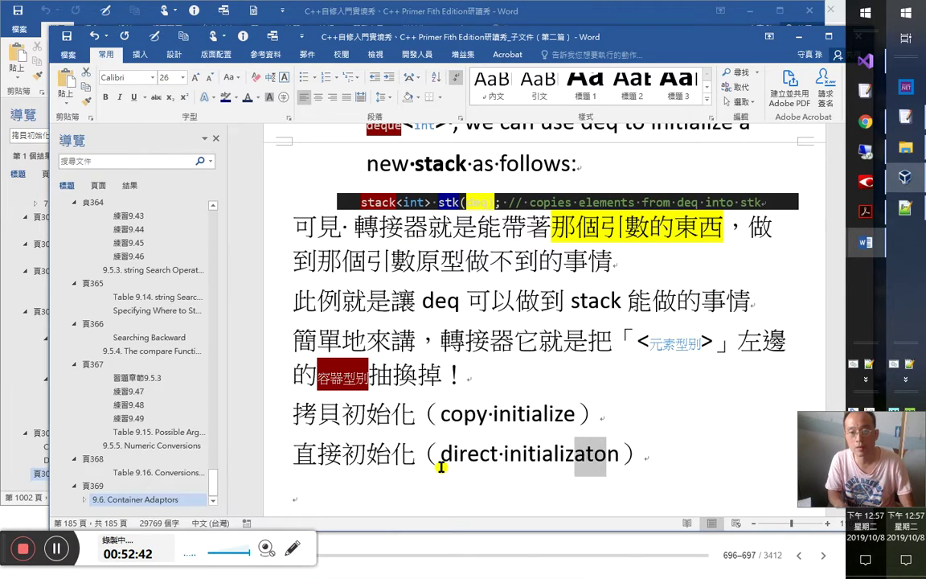
{"action": "key", "text": "Delete"}
{"action": "key", "text": "BackSpace"}
{"action": "key", "text": "BackSpace"}
{"action": "key", "text": "BackSpace"}
{"action": "type", "text": "e"}
{"action": "key", "text": "Up"}
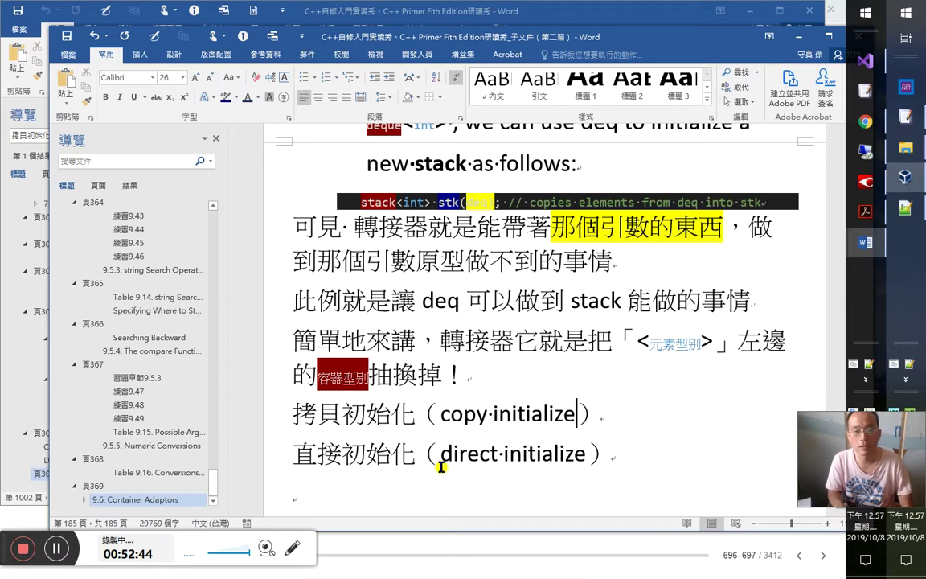
Step: Copy the 直接初始化（direct initialize） line, switch to Notepad++ and search all open files for 直接初始化
{"action": "key", "text": "Down"}
{"action": "key", "text": "End"}
{"action": "key", "text": "shift+Home"}
{"action": "key", "text": "ctrl+c"}
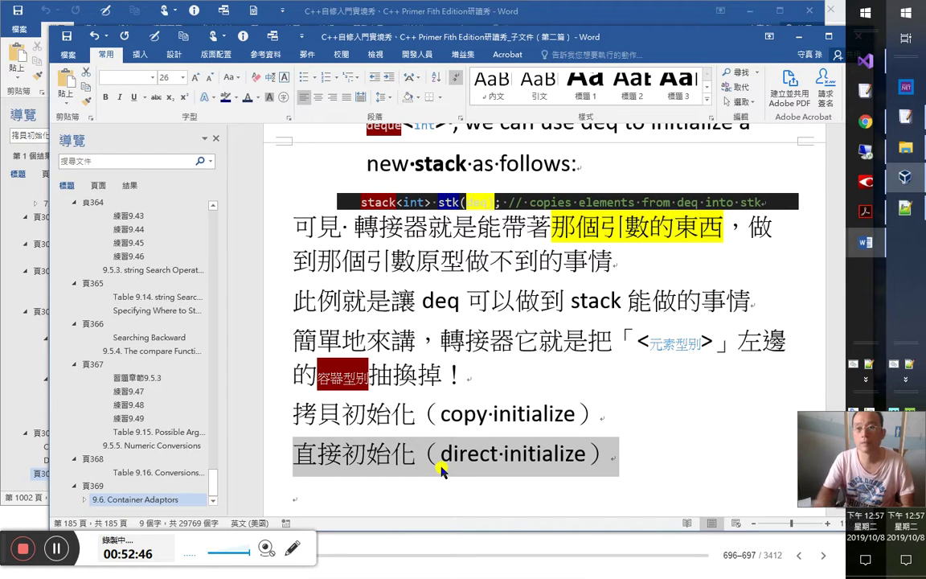
{"action": "key", "text": "alt+Tab"}
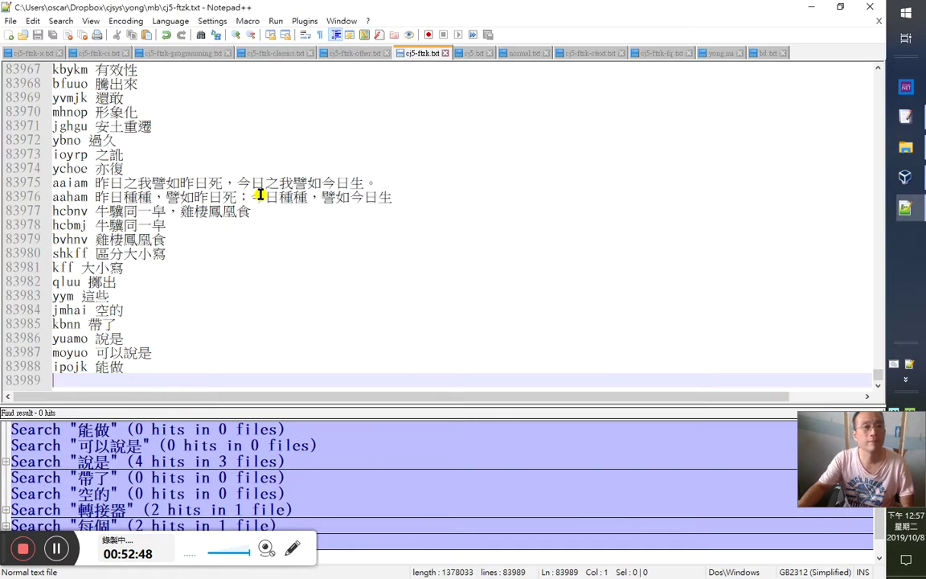
{"action": "key", "text": "ctrl+f"}
{"action": "key", "text": "ctrl+v"}
{"action": "key", "text": "Right"}
{"action": "key", "text": "shift+End"}
{"action": "key", "text": "Delete"}
{"action": "key", "text": "alt+o"}
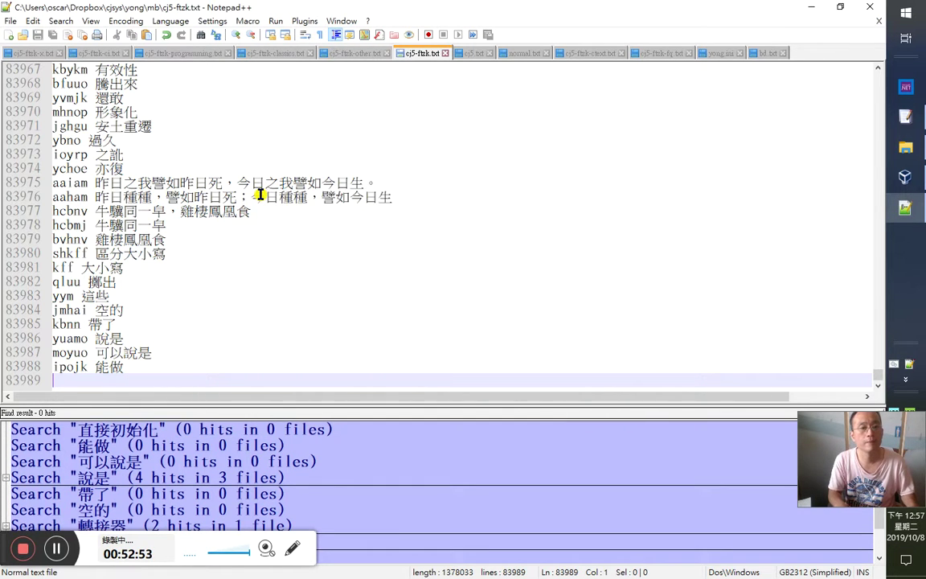
Step: Paste the copied term as the last entry of cj5-ftzk-programming.txt and widen the gap between direct and initialize with extra spaces
{"action": "key", "text": "ctrl+Page_Up"}
{"action": "key", "text": "ctrl+Page_Up"}
{"action": "key", "text": "ctrl+Page_Up"}
{"action": "key", "text": "ctrl+v"}
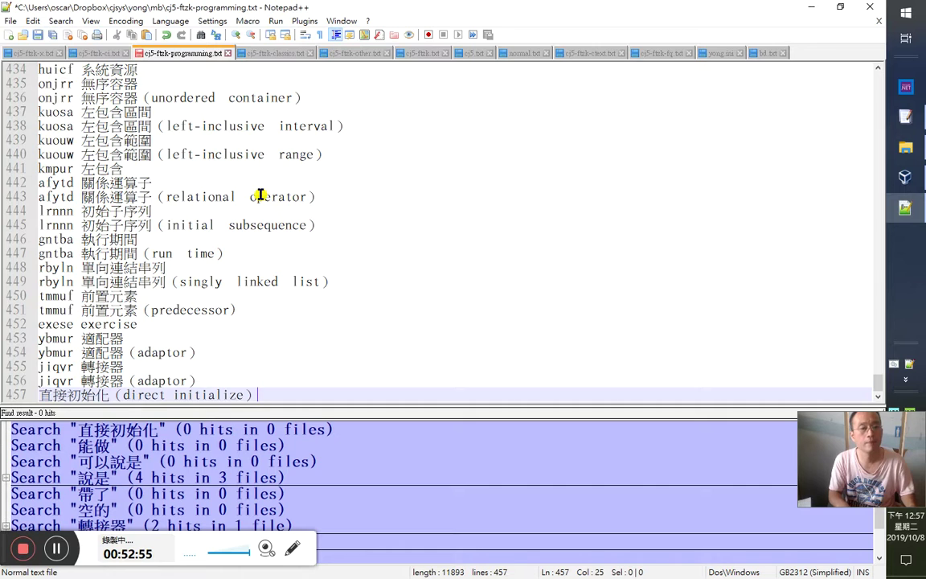
{"action": "key", "text": "Left"}
{"action": "key", "text": "Left"}
{"action": "key", "text": "Left"}
{"action": "type", "text": "z"}
{"action": "key", "text": "space"}
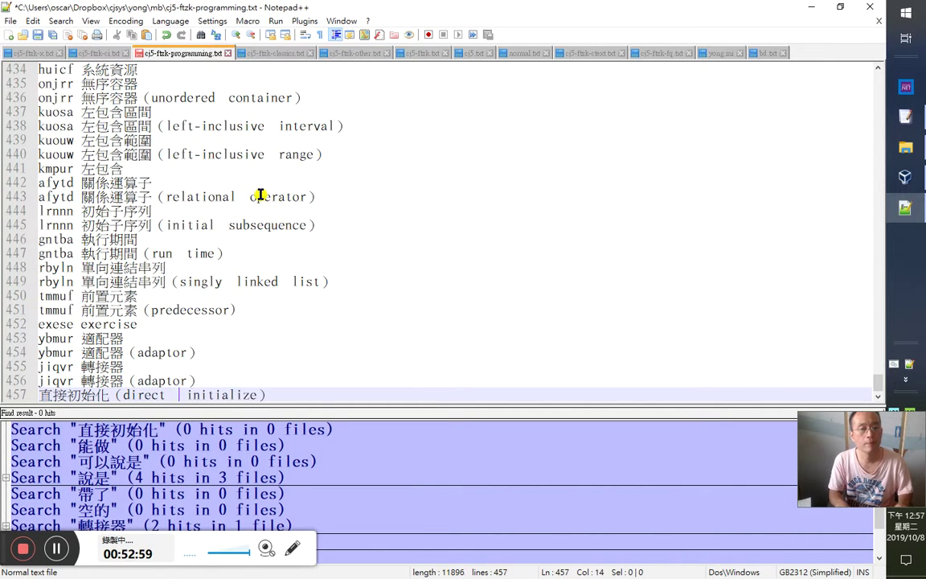
Step: Prefix the new entry with the code jvlrp and make a separate jvlrp 直接初始化 entry without the English term
{"action": "key", "text": "Home"}
{"action": "type", "text": "jvlrp"}
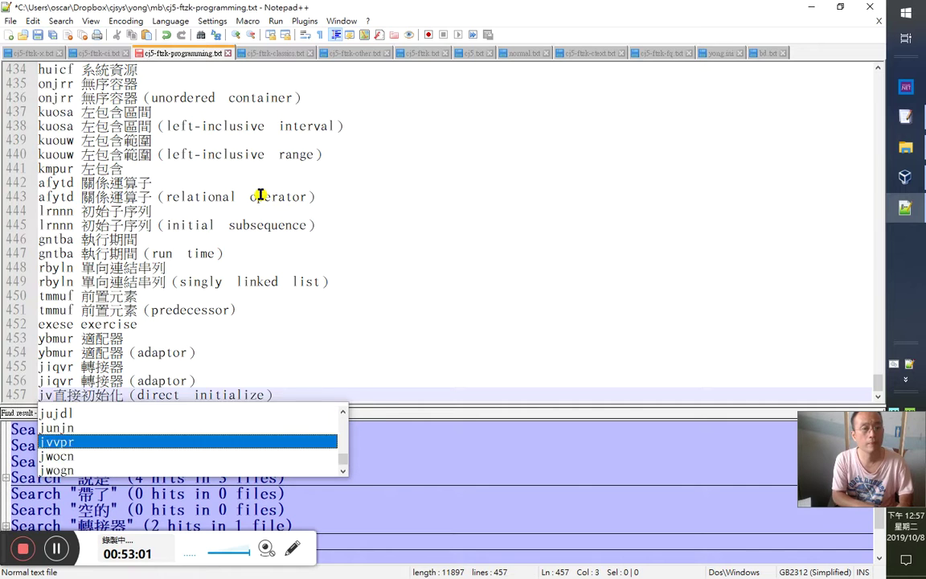
{"action": "key", "text": "Escape"}
{"action": "key", "text": "Right"}
{"action": "key", "text": "Right"}
{"action": "key", "text": "Right"}
{"action": "key", "text": "Right"}
{"action": "key", "text": "shift+End"}
{"action": "key", "text": "Delete"}
Step: Copy the 拷貝初始化（copy initialize） line from the Word subdocument and paste it below jvlrp 直接初始化 in cj5-ftzk-programming.txt
{"action": "key", "text": "alt+Tab"}
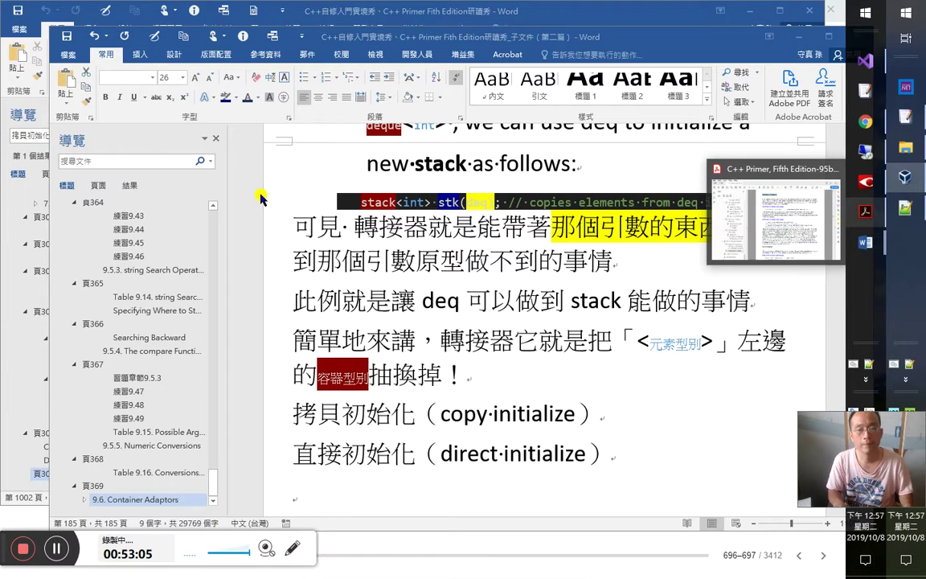
{"action": "left_click", "coordinate": [323, 417]}
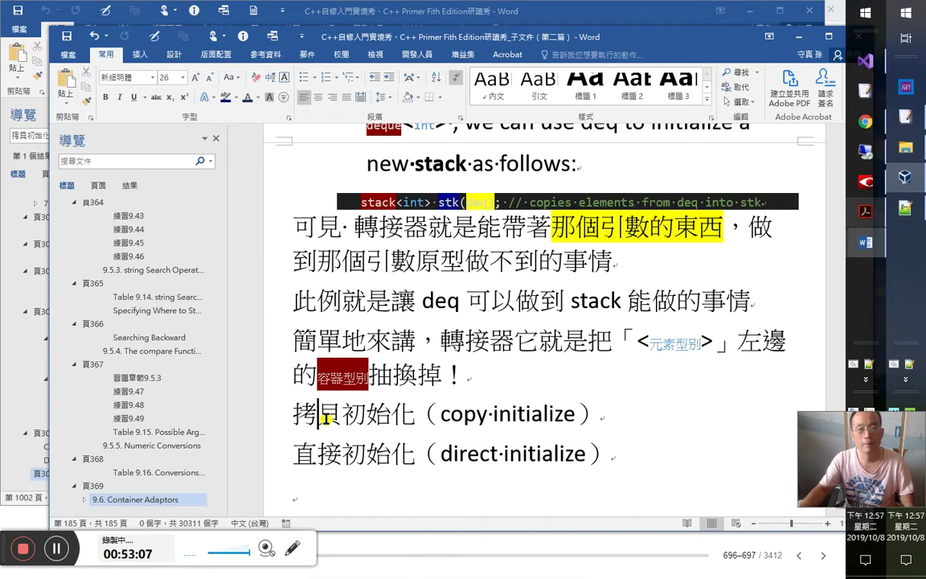
{"action": "key", "text": "Left"}
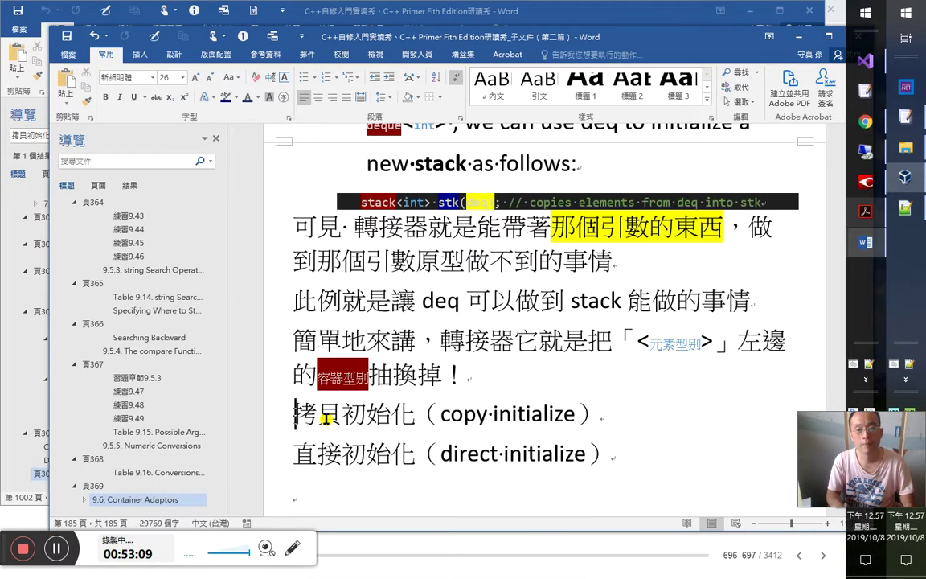
{"action": "key", "text": "shift+End"}
{"action": "key", "text": "alt+Tab"}
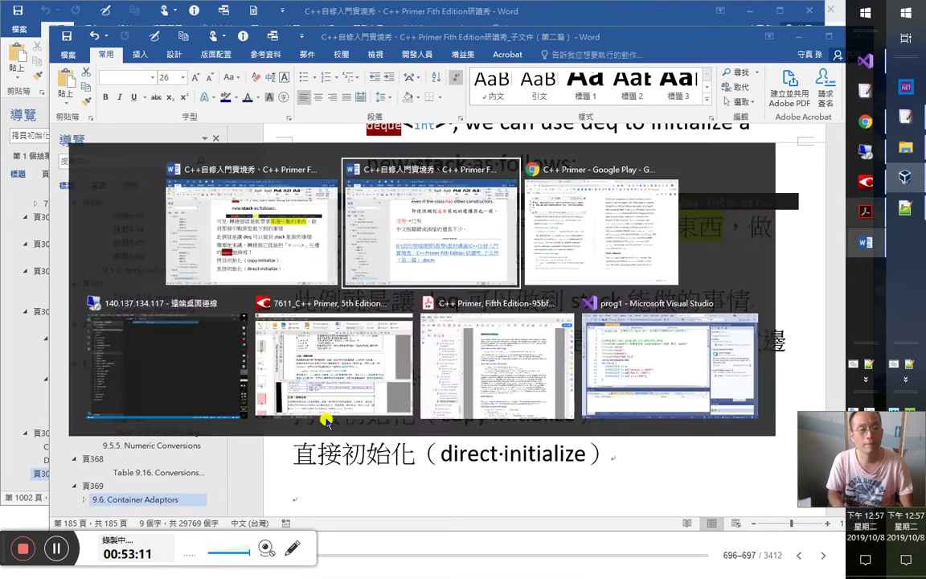
{"action": "key", "text": "alt+Tab"}
{"action": "key", "text": "alt+Tab"}
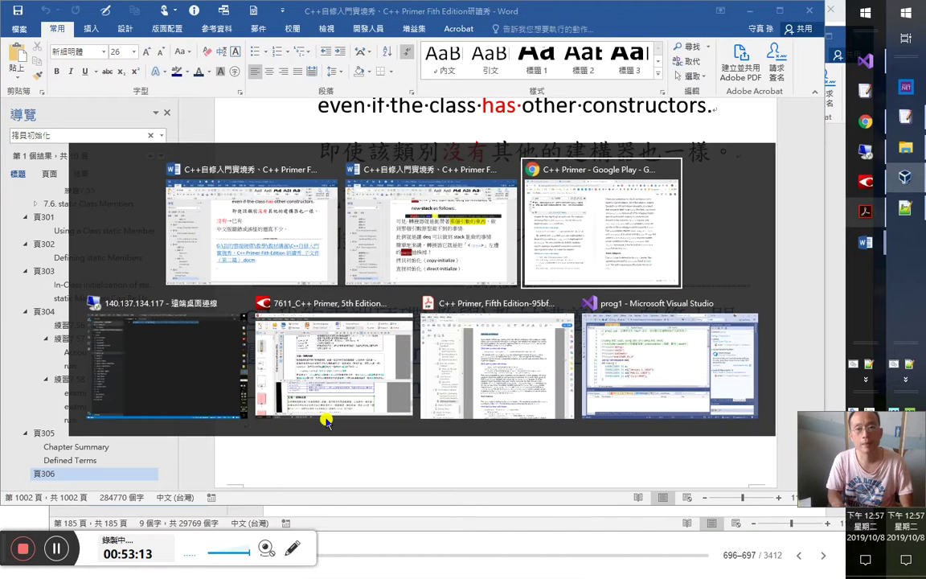
{"action": "key", "text": "alt+Tab"}
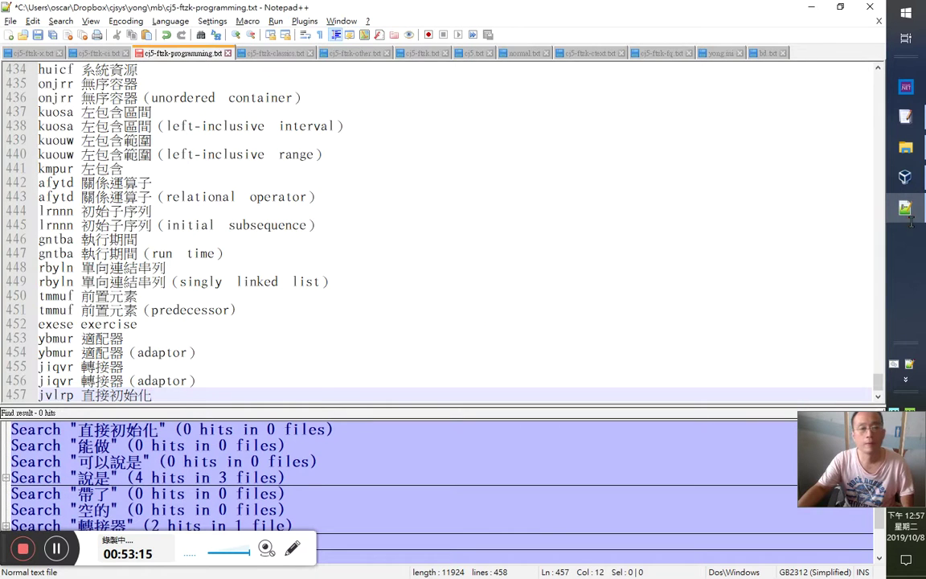
{"action": "key", "text": "Return"}
{"action": "key", "text": "ctrl+v"}
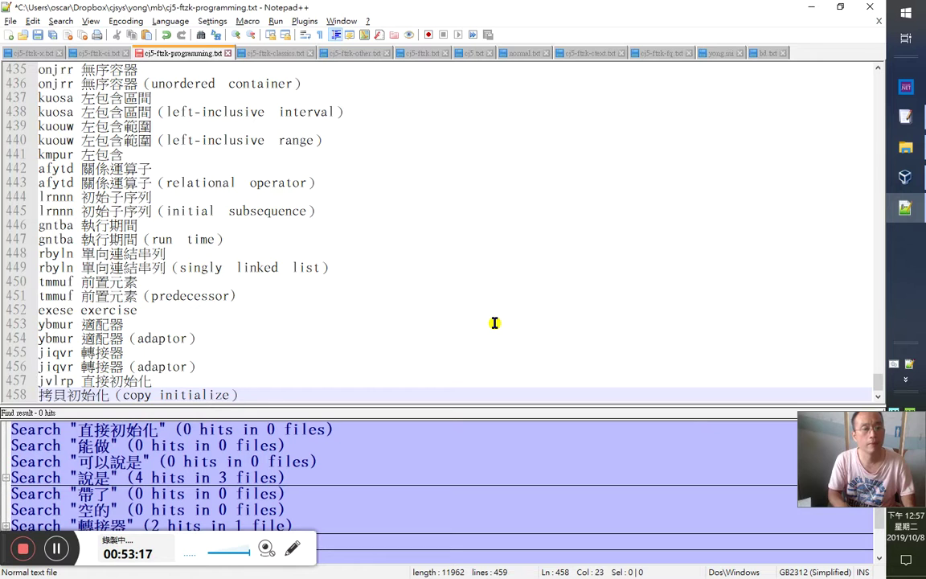
Step: Move the 拷貝初始化（copy initialize） line below the jvlrp 直接初始化（direct initialize） entry and remove the leftover blank line
{"action": "key", "text": "Down"}
{"action": "key", "text": "Up"}
{"action": "key", "text": "shift+Home"}
{"action": "key", "text": "ctrl+x"}
{"action": "key", "text": "Left"}
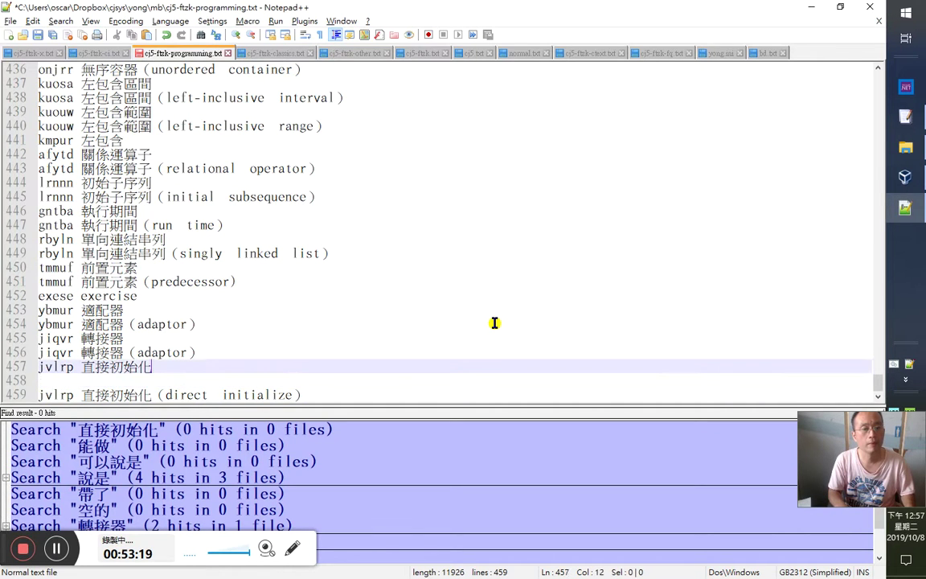
{"action": "key", "text": "Delete"}
{"action": "key", "text": "Down"}
{"action": "key", "text": "End"}
{"action": "key", "text": "Return"}
{"action": "key", "text": "ctrl+v"}
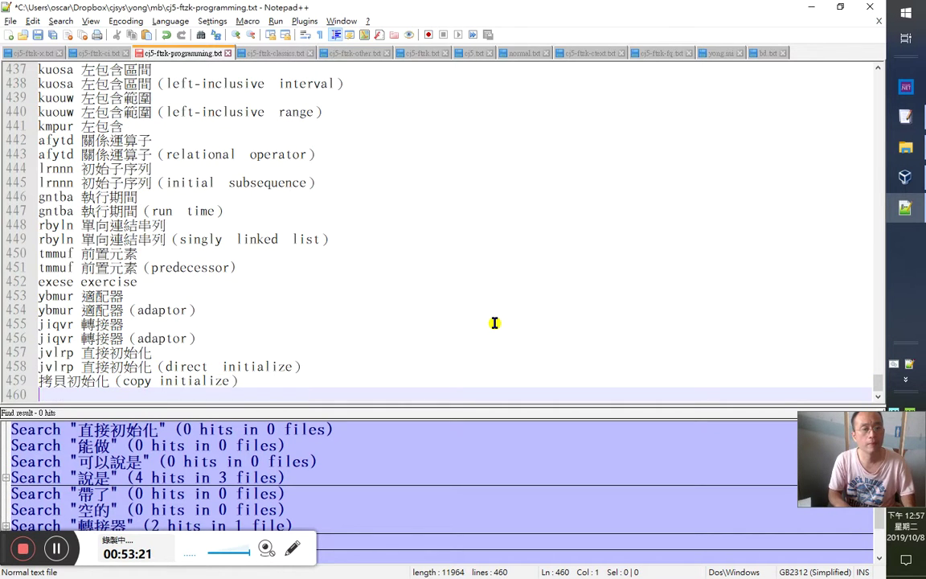
Step: Prefix the 拷貝初始化（copy initialize） entry with the code qclrp
{"action": "key", "text": "Up"}
{"action": "type", "text": "qclrp"}
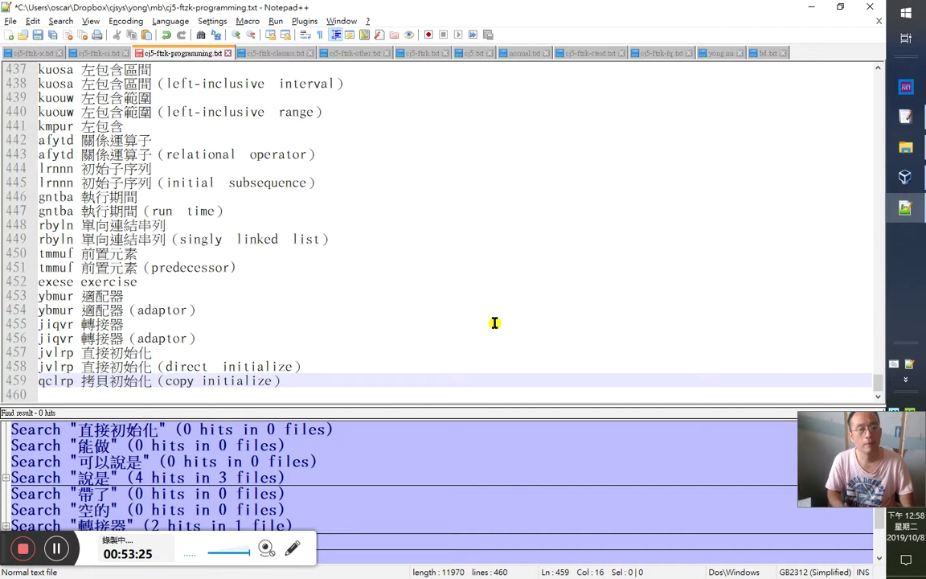
Step: Duplicate the qclrp 拷貝初始化（copy initialize） line and strip the English term from the first copy
{"action": "key", "text": "ctrl+d"}
{"action": "key", "text": "Left"}
{"action": "key", "text": "shift+End"}
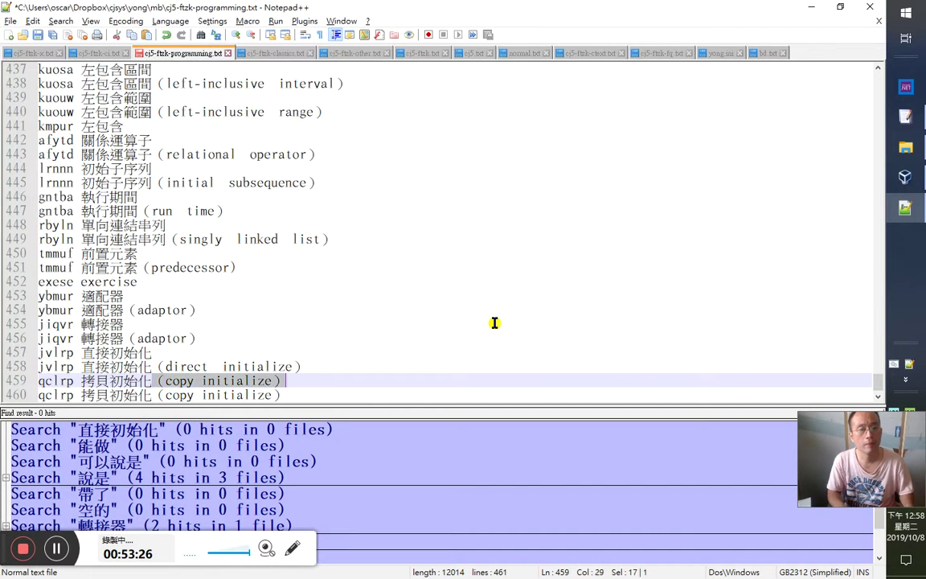
{"action": "key", "text": "Delete"}
Step: Widen the gap between copy and initialize to two spaces in the second qclrp entry, add a new line below and save the file
{"action": "key", "text": "Down"}
{"action": "key", "text": "Right"}
{"action": "key", "text": "Right"}
{"action": "key", "text": "Right"}
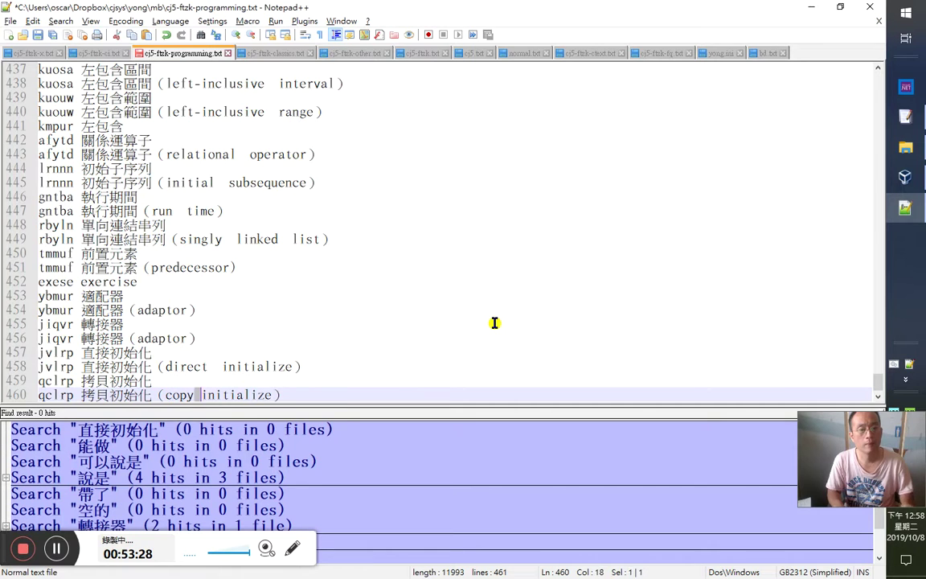
{"action": "key", "text": "Delete"}
{"action": "type", "text": "z"}
{"action": "key", "text": "BackSpace"}
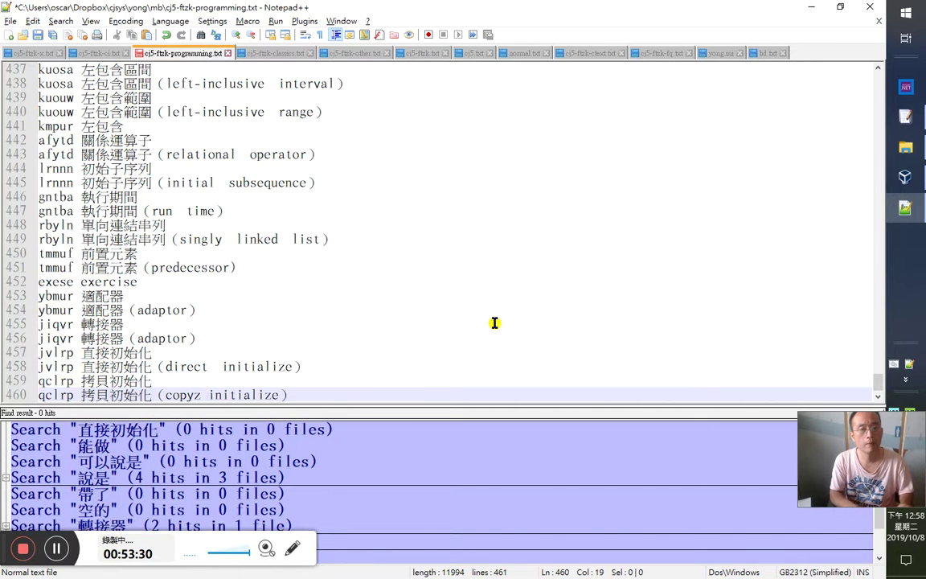
{"action": "key", "text": "End"}
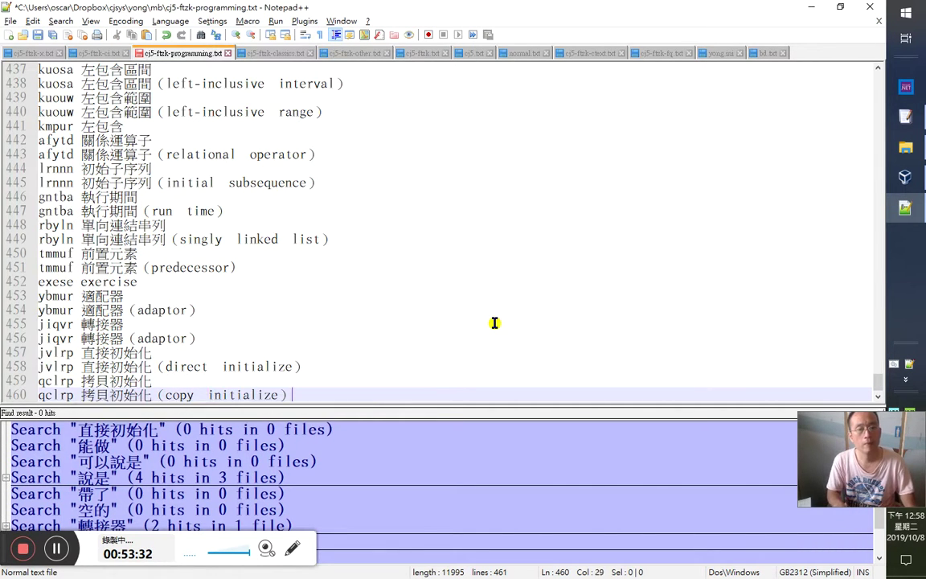
{"action": "key", "text": "Return"}
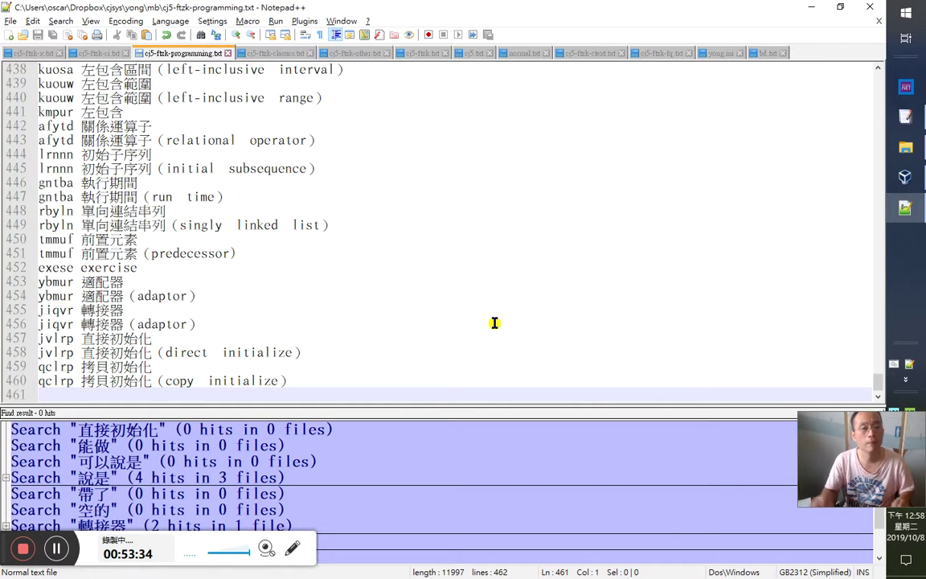
Step: Minimize the phrase file window and run the 0重啟小小輸入法 batch file to restart the input method
{"action": "key", "text": "alt+space"}
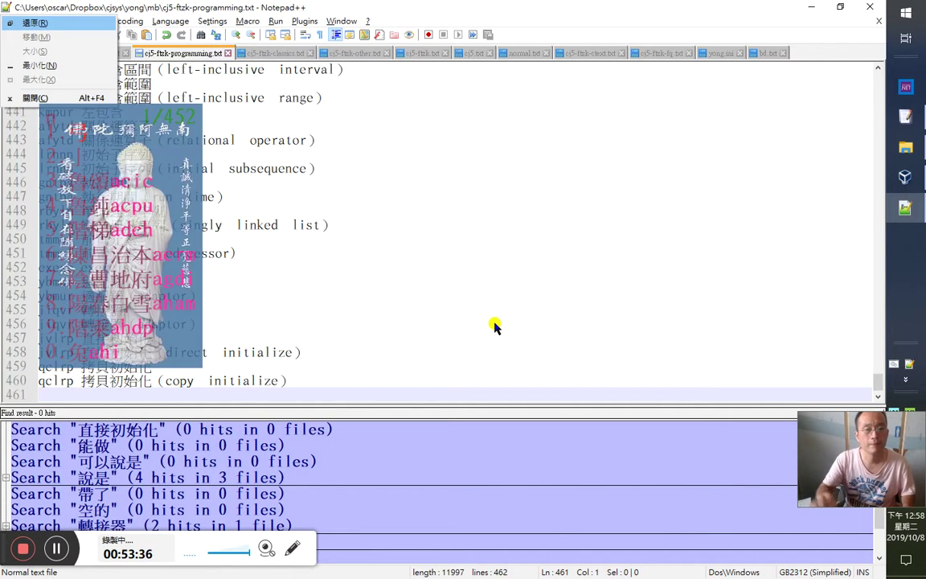
{"action": "key", "text": "n"}
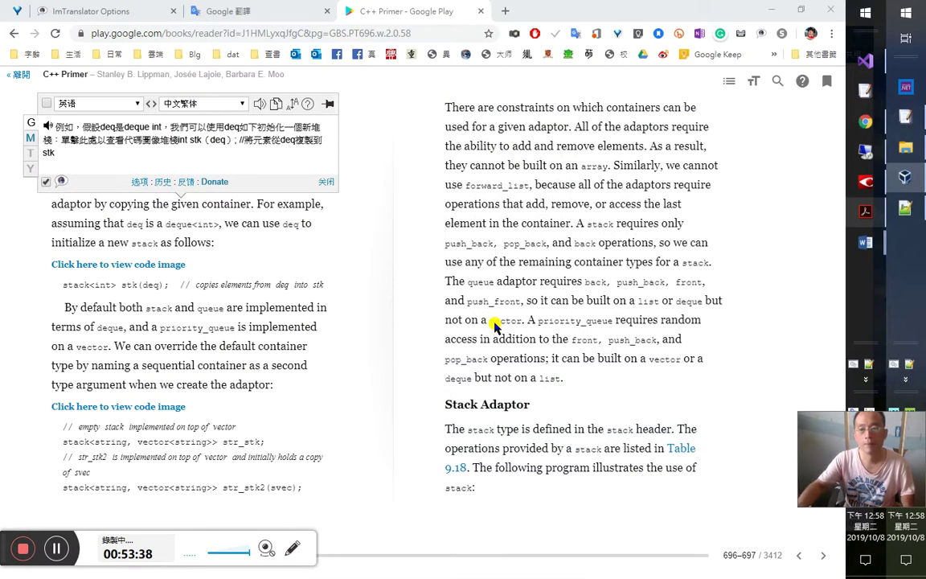
{"action": "left_click", "coordinate": [855, 366]}
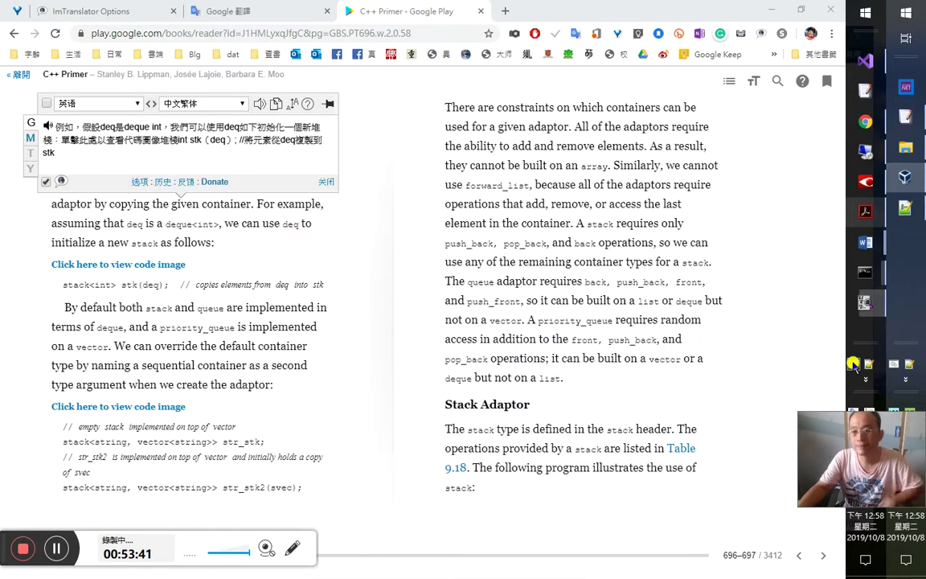
Step: Inspect the 0重啟小小輸入法 batch file's general, security, details and previous-version properties, then close the dialog
{"action": "right_click", "coordinate": [856, 366]}
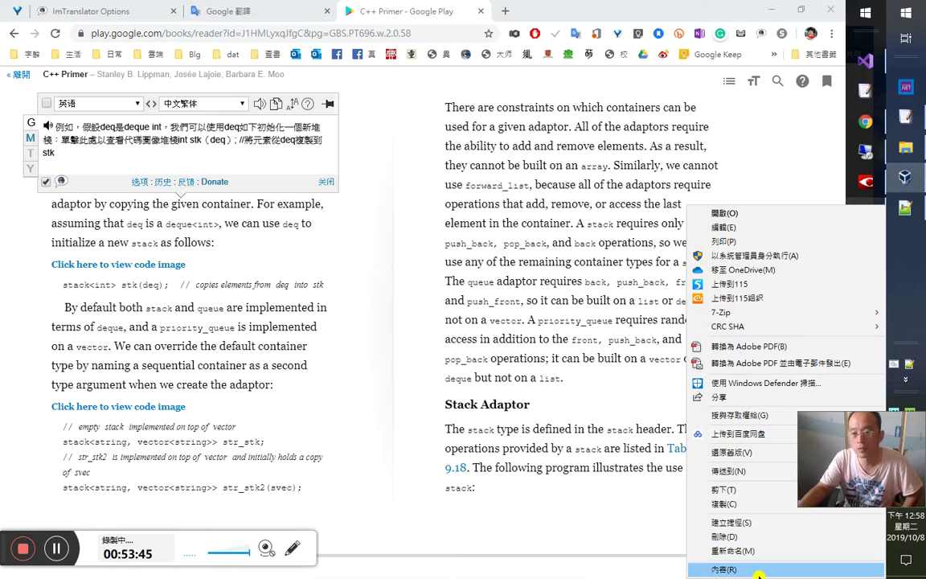
{"action": "left_click", "coordinate": [758, 570]}
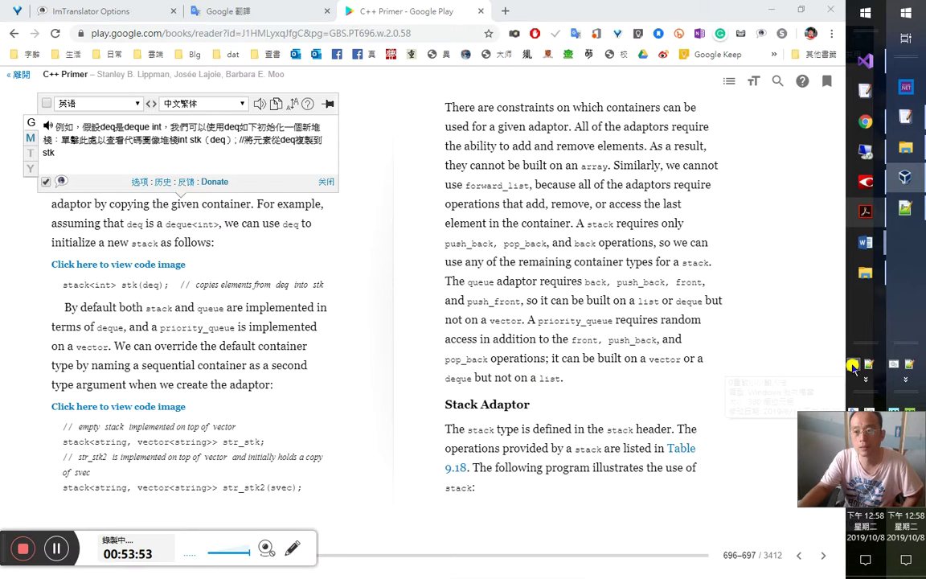
{"action": "right_click", "coordinate": [853, 367]}
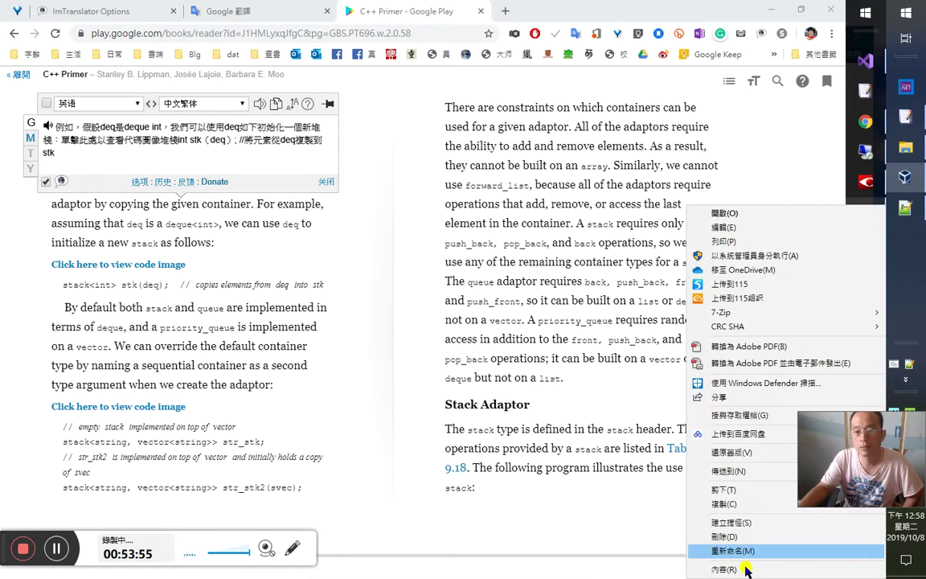
{"action": "left_click", "coordinate": [748, 569]}
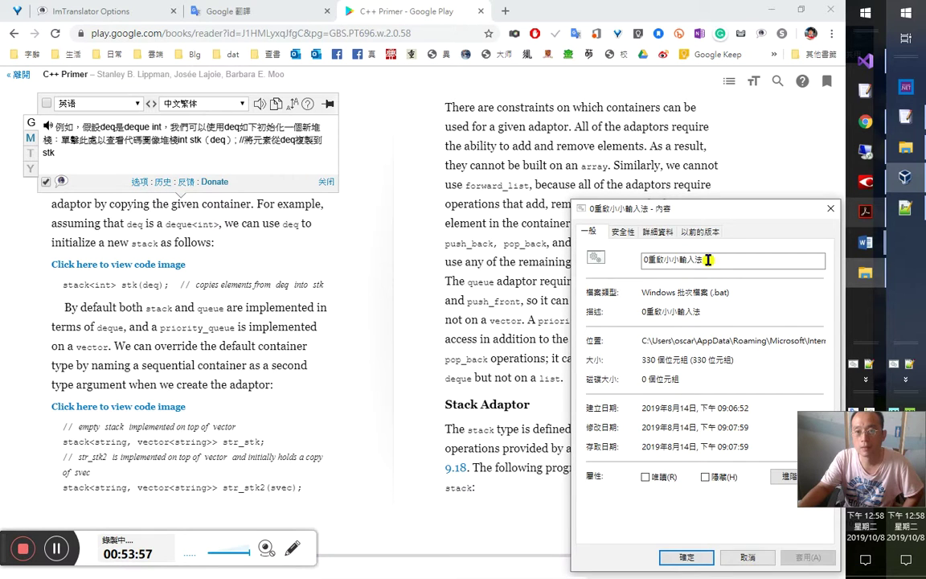
{"action": "left_click_drag", "start_coordinate": [685, 210], "coordinate": [473, 130]}
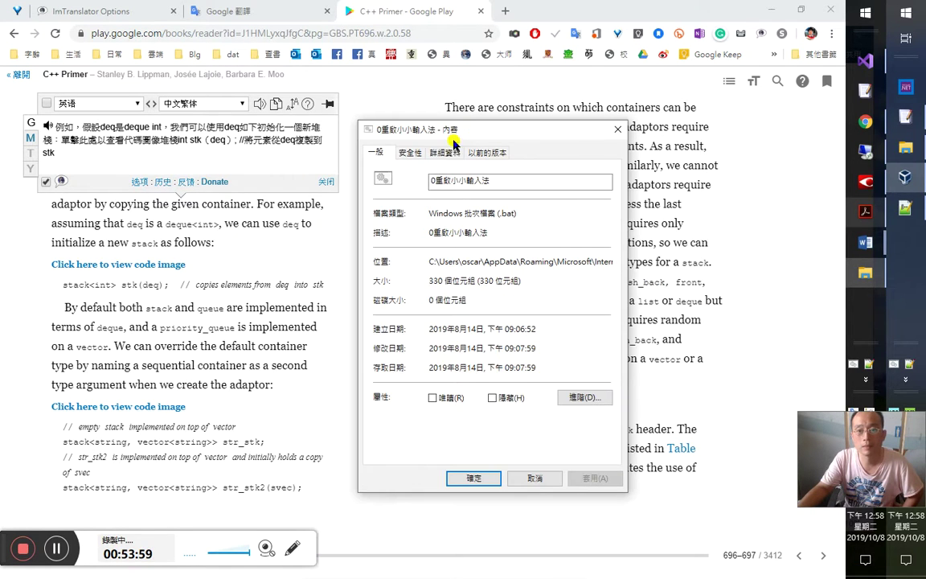
{"action": "left_click", "coordinate": [414, 154]}
{"action": "left_click", "coordinate": [444, 154]}
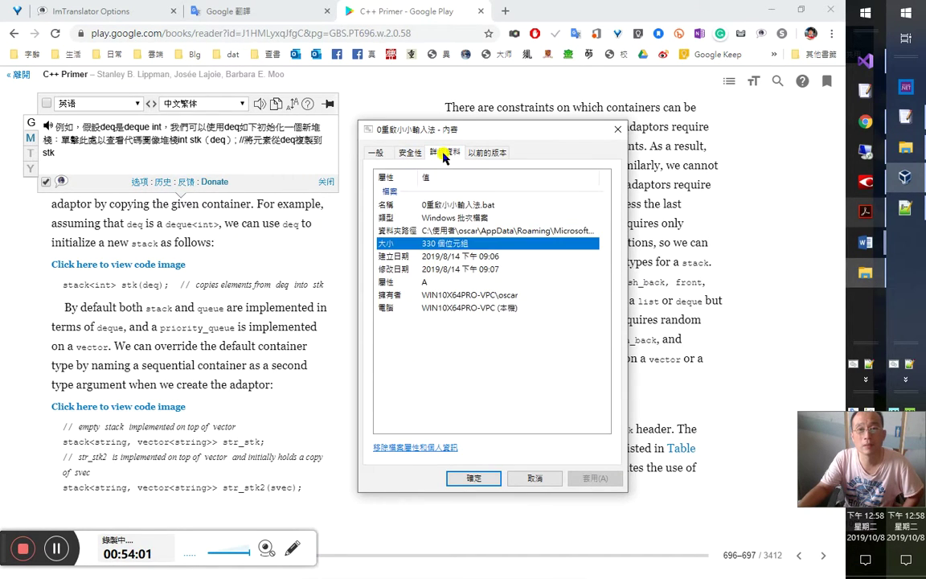
{"action": "left_click", "coordinate": [486, 154]}
{"action": "left_click", "coordinate": [442, 153]}
{"action": "left_click", "coordinate": [412, 153]}
{"action": "left_click", "coordinate": [378, 154]}
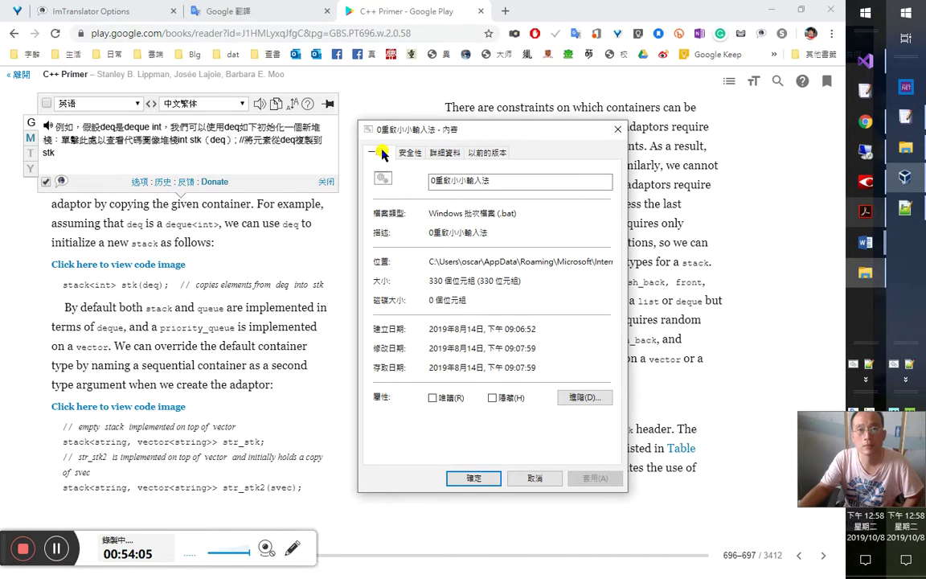
{"action": "left_click", "coordinate": [615, 132]}
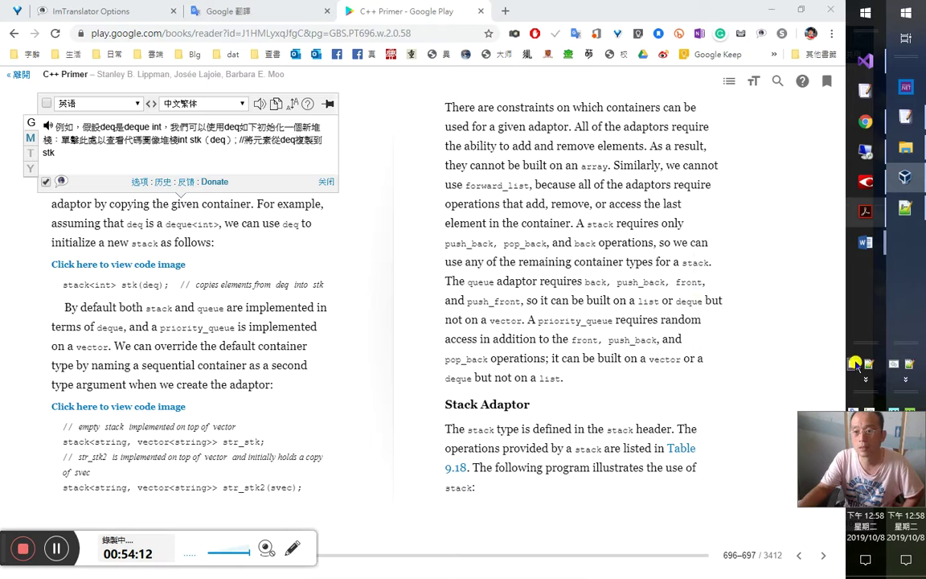
Step: Reopen the batch file's properties, copy its full folder location and close the dialog
{"action": "right_click", "coordinate": [856, 365]}
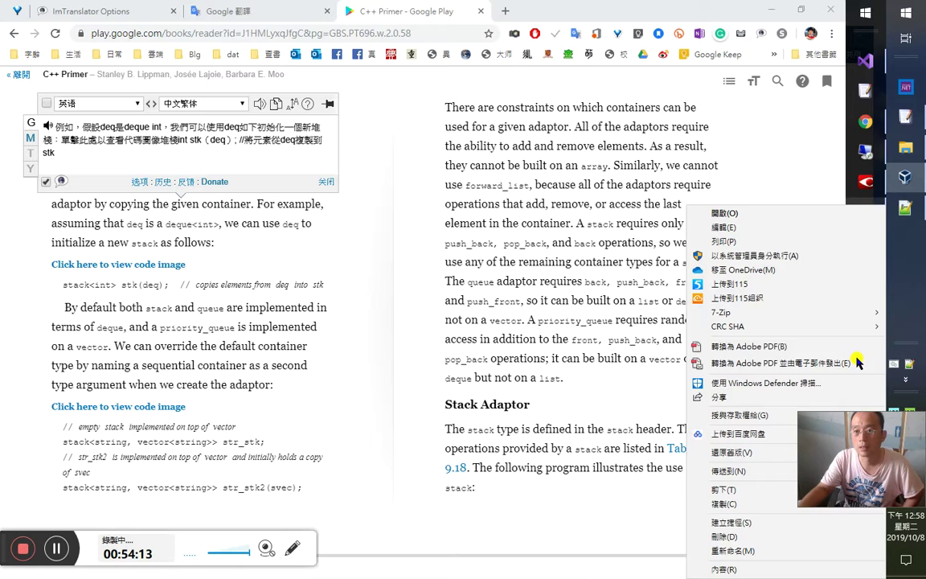
{"action": "left_click", "coordinate": [748, 569]}
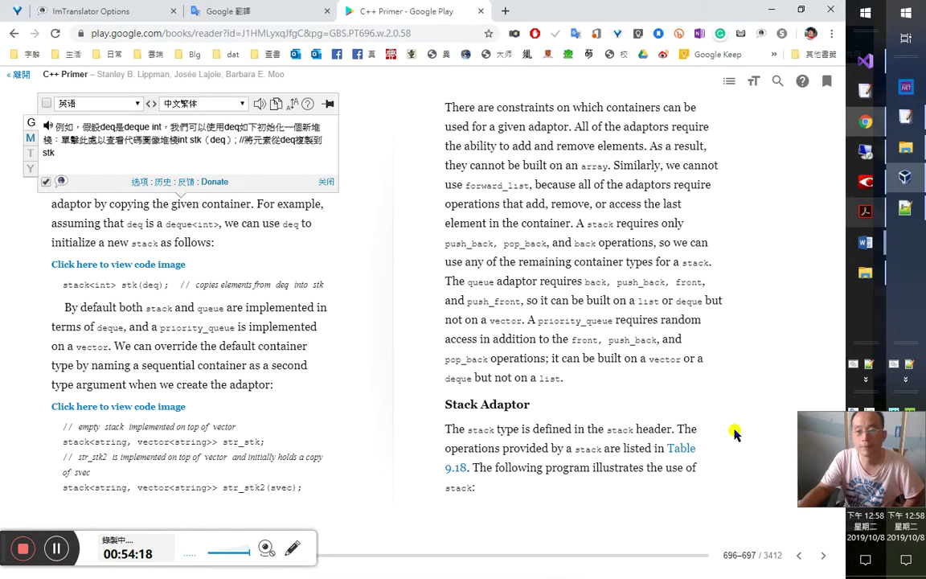
{"action": "key", "text": "alt+Tab"}
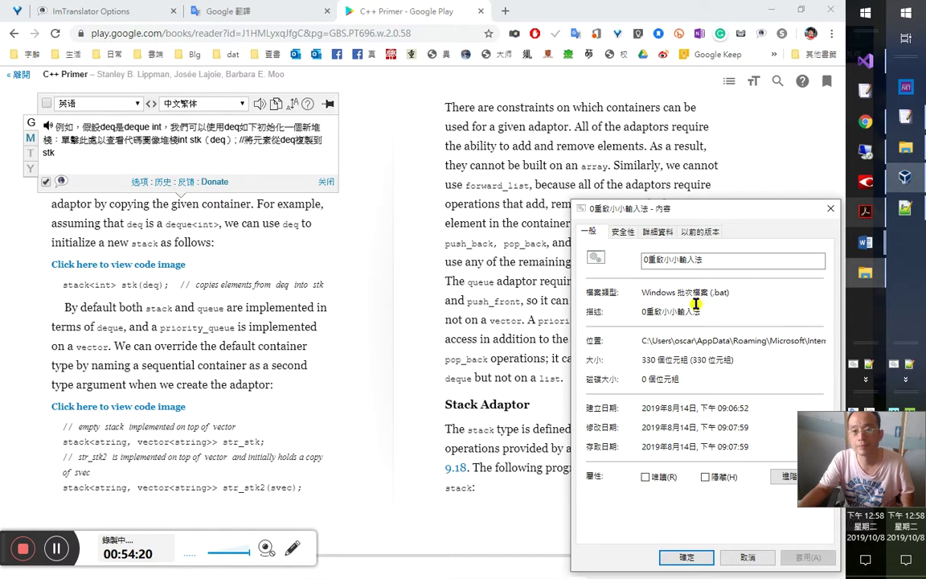
{"action": "double_click", "coordinate": [706, 344]}
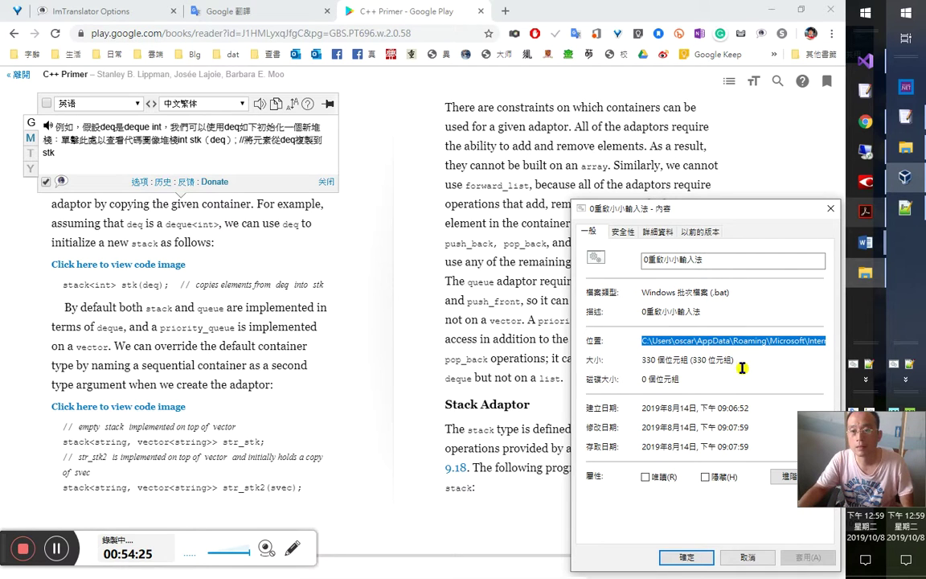
{"action": "key", "text": "End"}
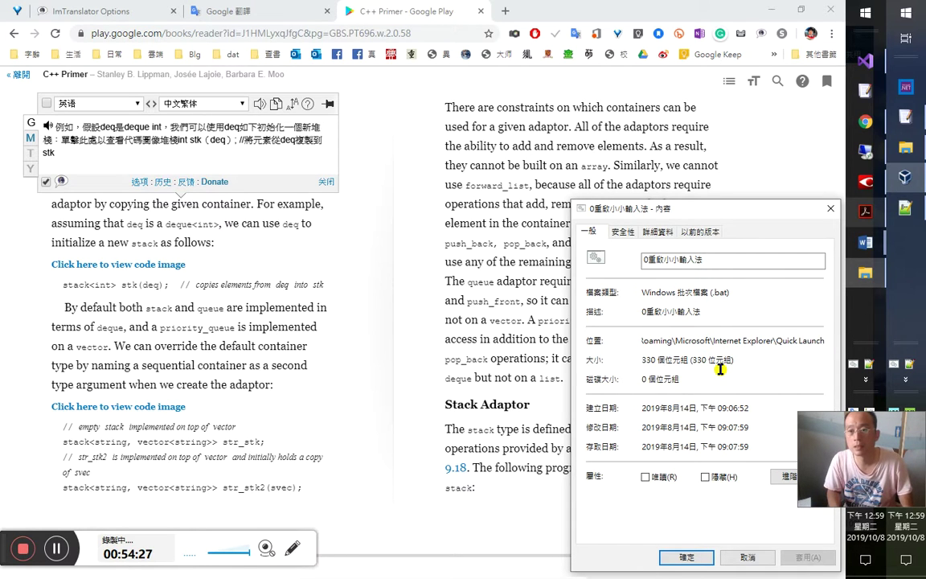
{"action": "key", "text": "Escape"}
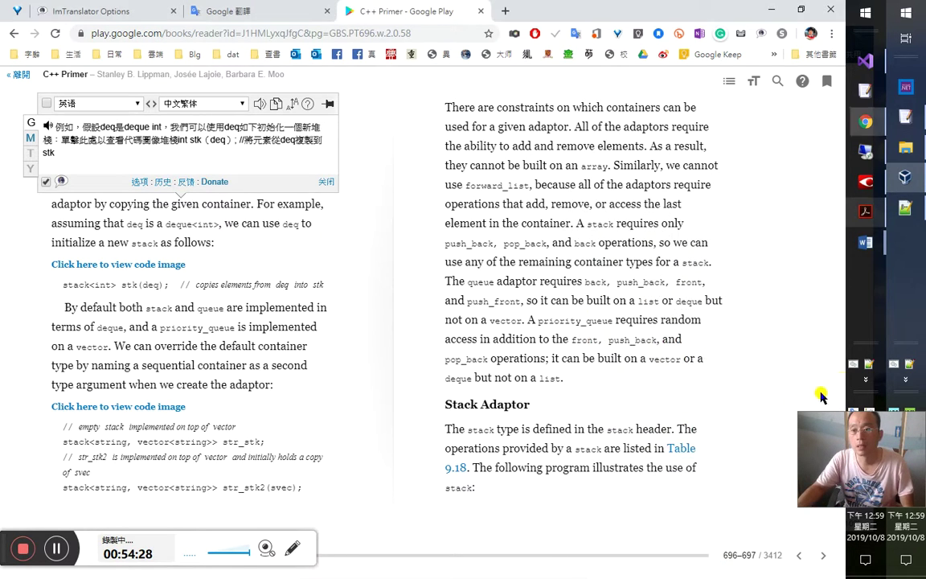
Step: Check the batch file's properties once more, view its script in Notepad and close the script
{"action": "right_click", "coordinate": [858, 365]}
{"action": "left_click", "coordinate": [759, 569]}
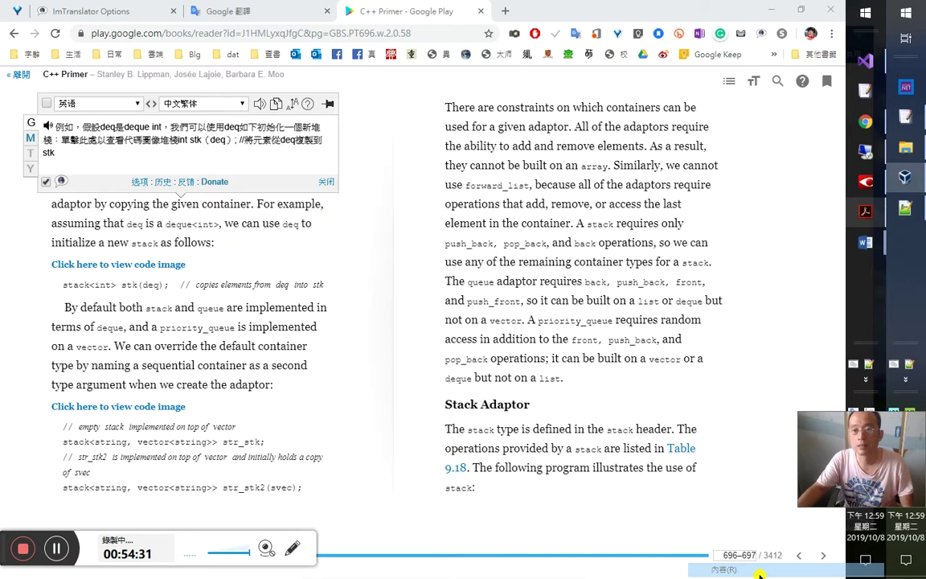
{"action": "key", "text": "alt+Tab"}
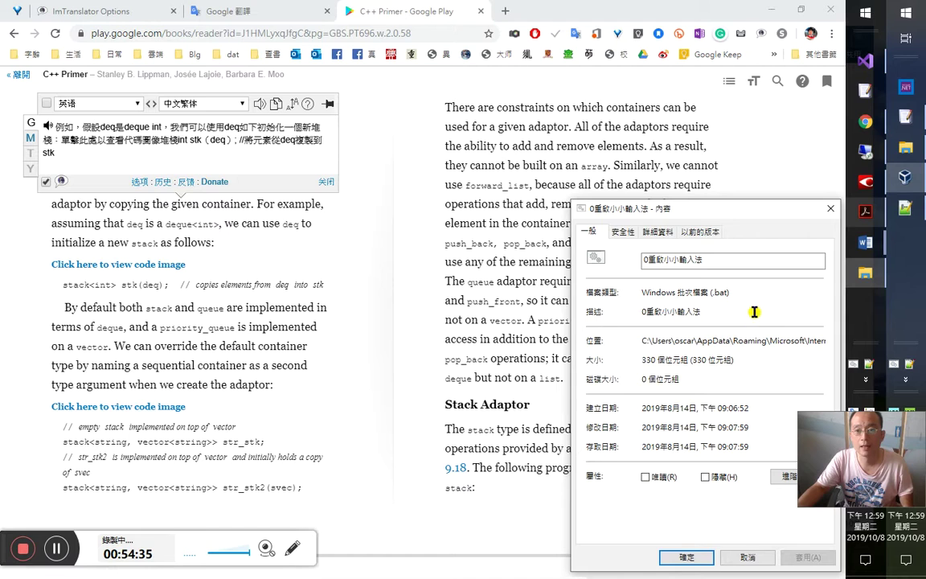
{"action": "key", "text": "alt+Tab"}
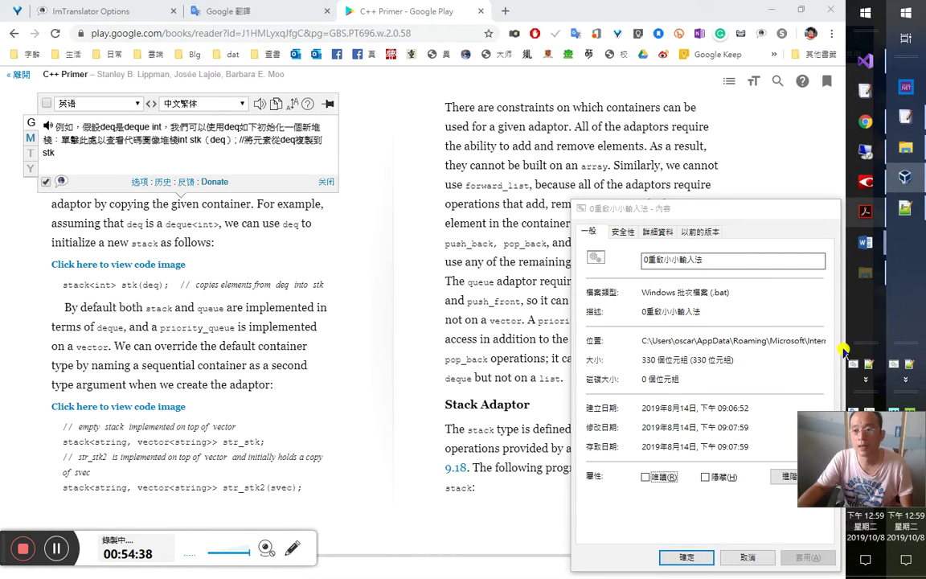
{"action": "right_click", "coordinate": [853, 364]}
{"action": "left_click", "coordinate": [734, 229]}
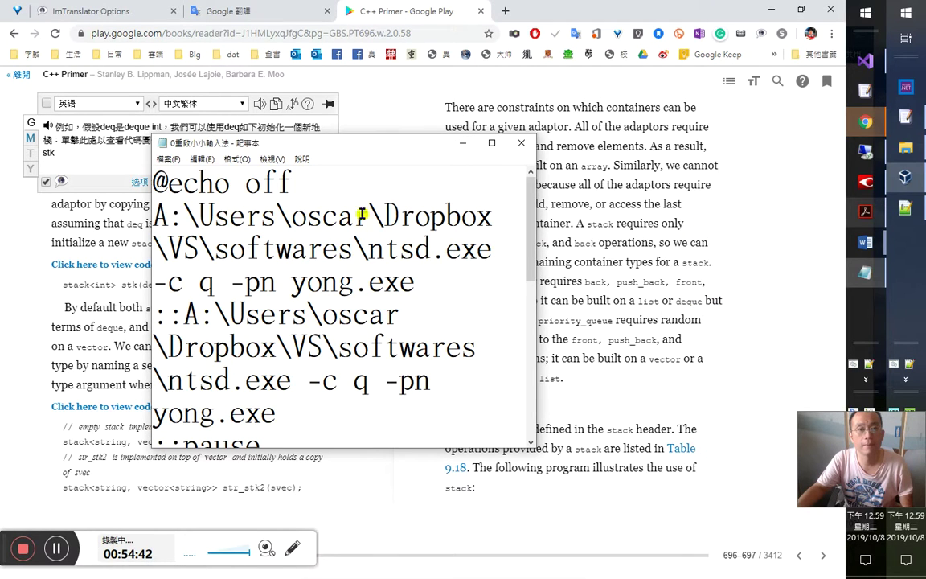
{"action": "left_click", "coordinate": [521, 142]}
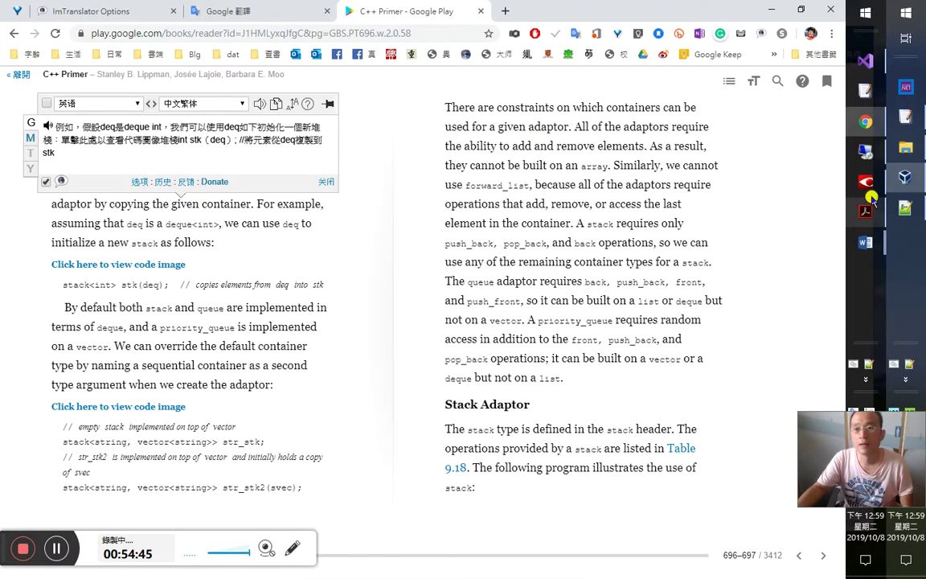
Step: Switch to a new File Explorer window and go to the copied Quick Launch folder path
{"action": "left_click", "coordinate": [862, 128]}
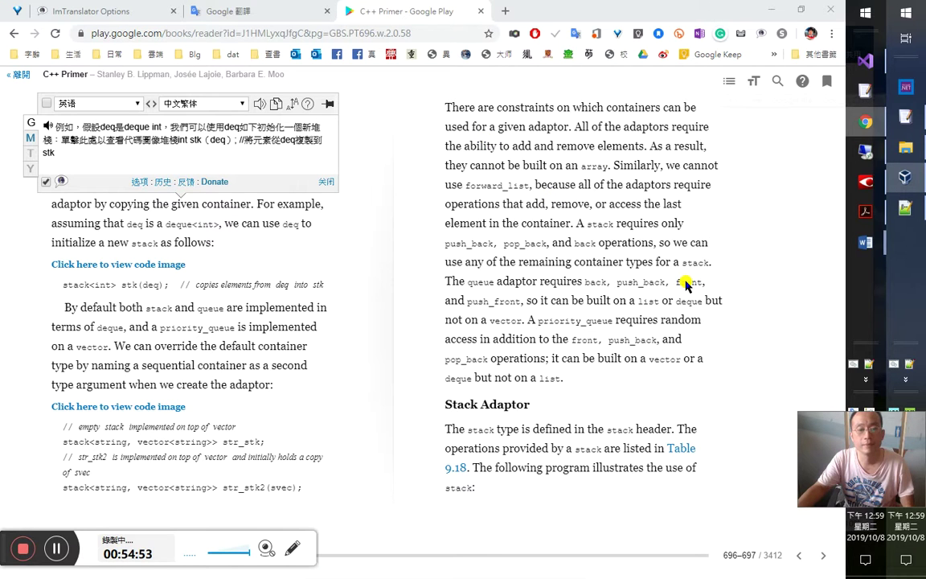
{"action": "key", "text": "super+e"}
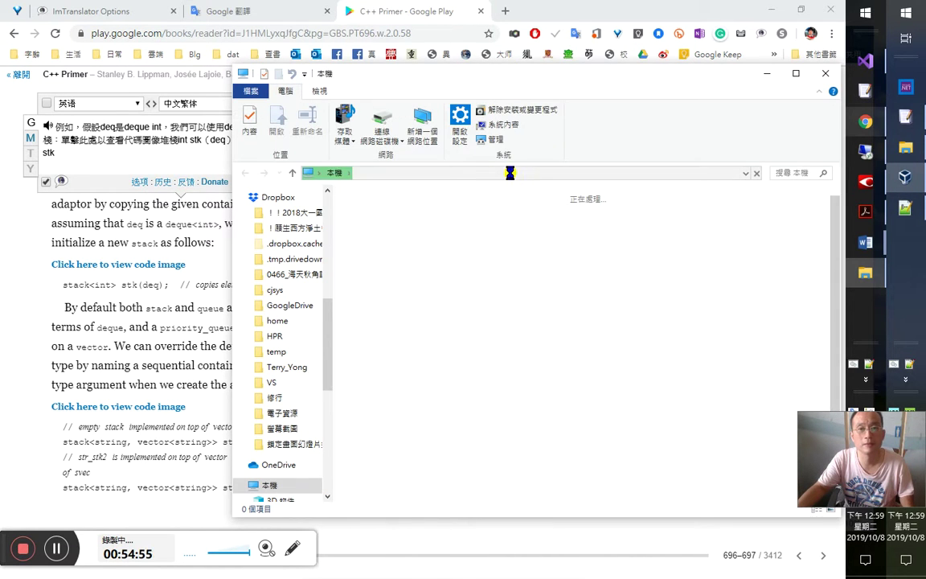
{"action": "left_click", "coordinate": [601, 174]}
{"action": "type", "text": "C:\\Users\\oscar\\AppData\\Roaming\\Microsoft\\Internet Explorer\\Quick Launch"}
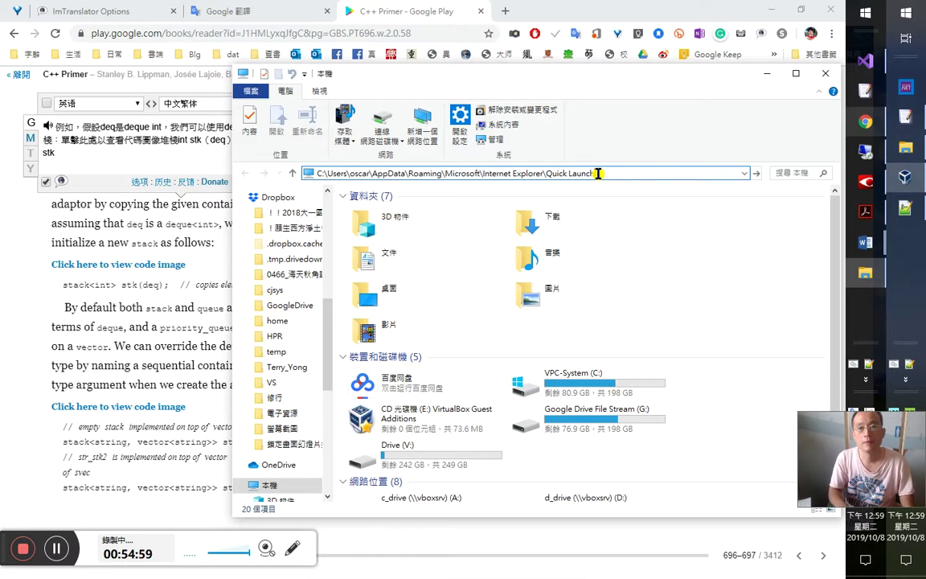
{"action": "key", "text": "Return"}
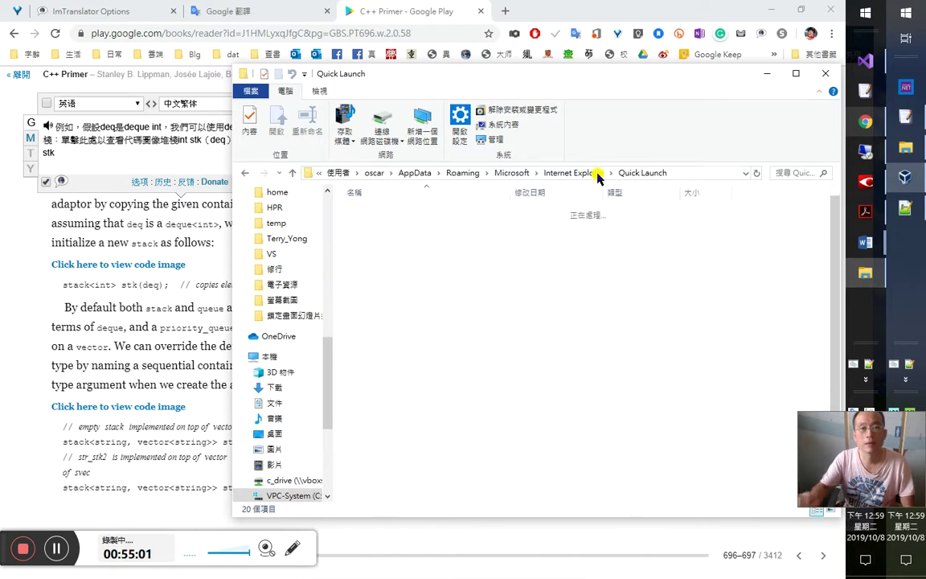
Step: Create a shortcut to the 0重啟小小輸入法 batch file by dropping it onto the Quick Launch toolbar
{"action": "left_click", "coordinate": [521, 291]}
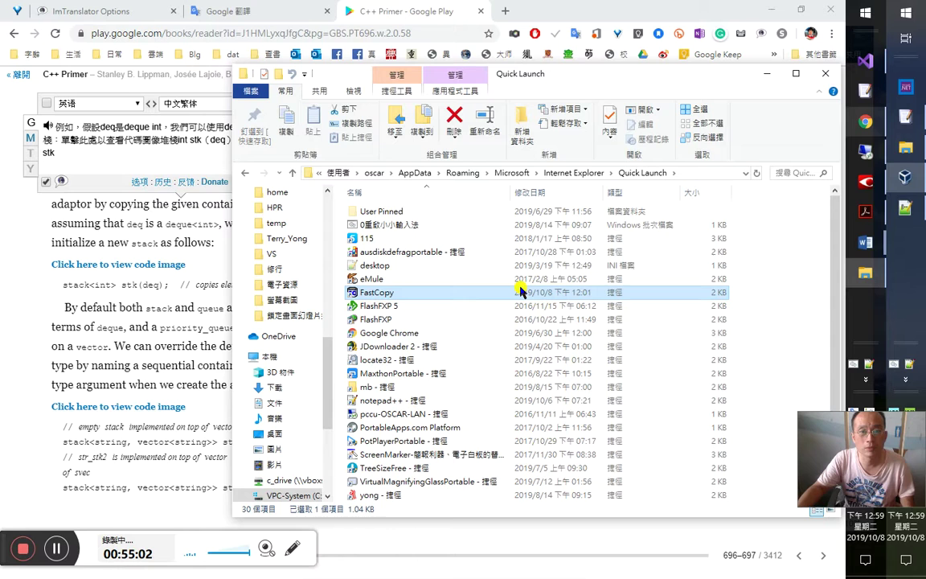
{"action": "left_click", "coordinate": [408, 227]}
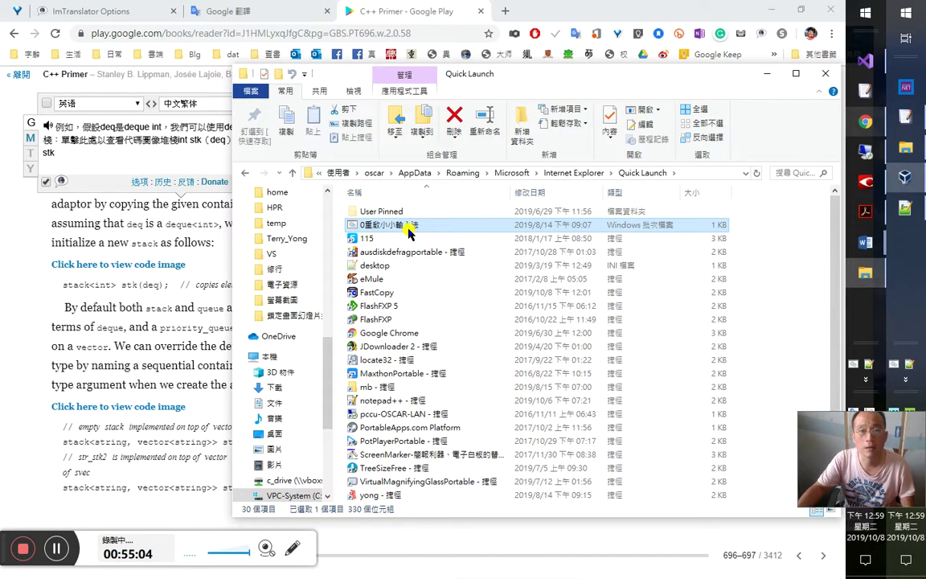
{"action": "left_click_drag", "start_coordinate": [705, 228], "coordinate": [744, 231]}
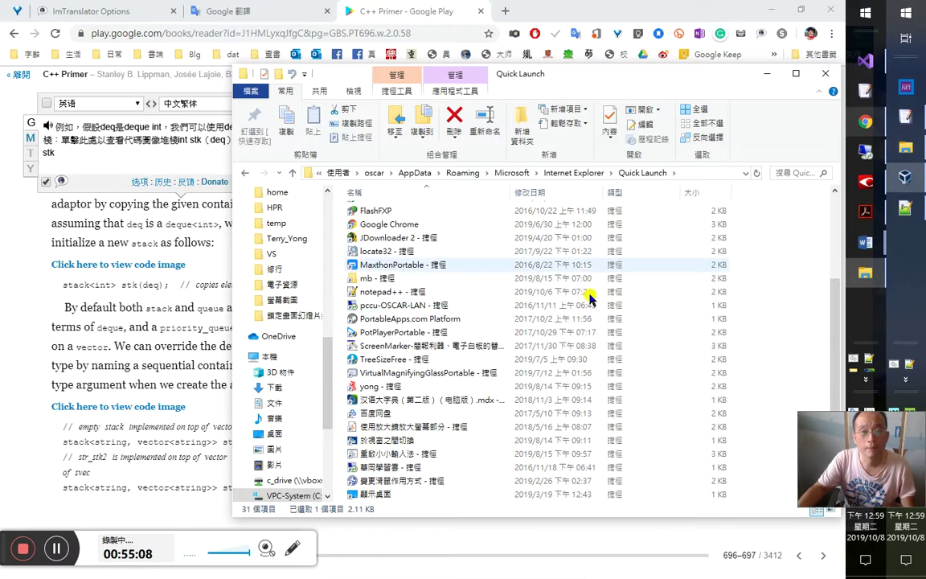
{"action": "scroll", "coordinate": [603, 306], "scroll_direction": "up", "scroll_amount": 3}
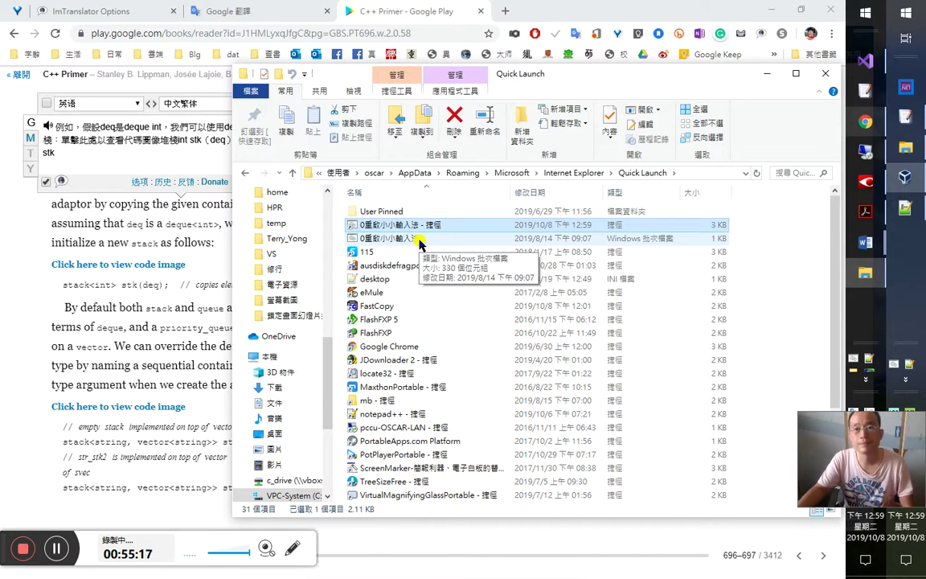
Step: Assign the hotkey Ctrl + Alt + X to the 0重啟小小輸入法 shortcut in its properties and save it
{"action": "key", "text": "alt+Return"}
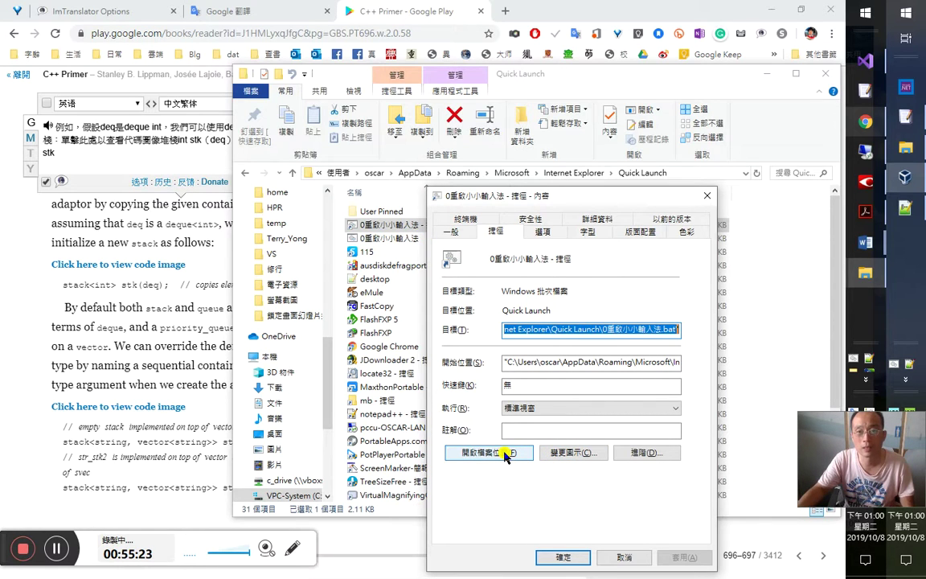
{"action": "left_click", "coordinate": [454, 232]}
{"action": "left_click_drag", "start_coordinate": [514, 195], "coordinate": [398, 115]}
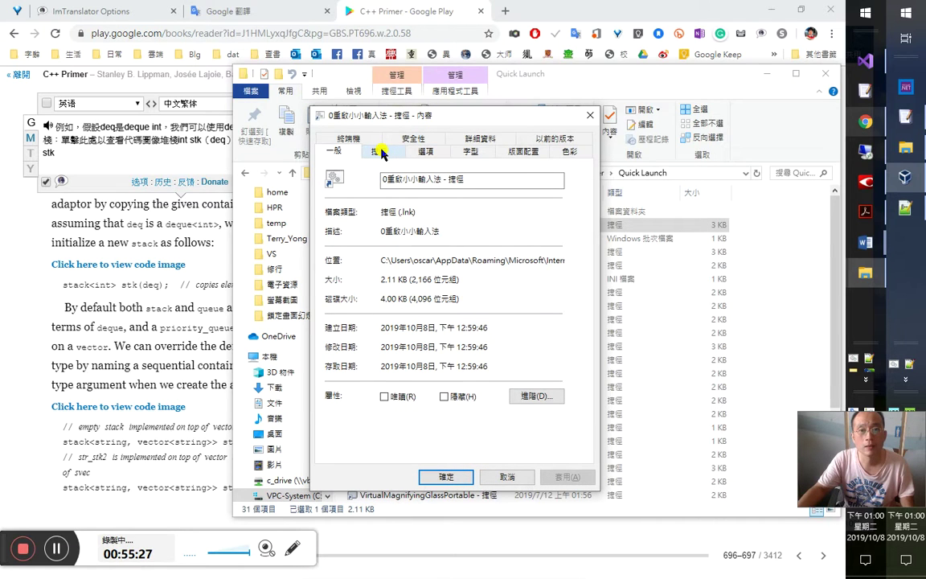
{"action": "left_click", "coordinate": [382, 152]}
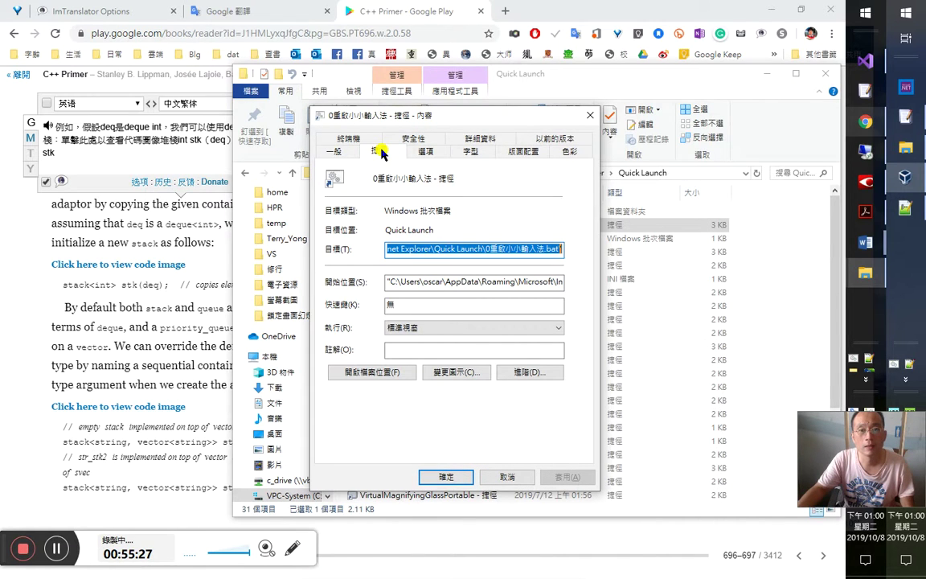
{"action": "left_click", "coordinate": [430, 305]}
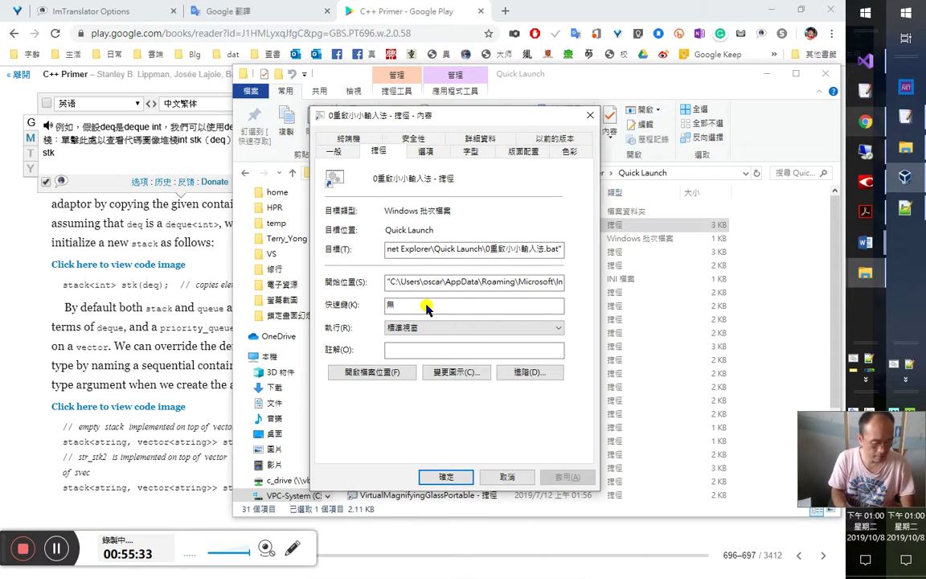
{"action": "key", "text": "ctrl+alt"}
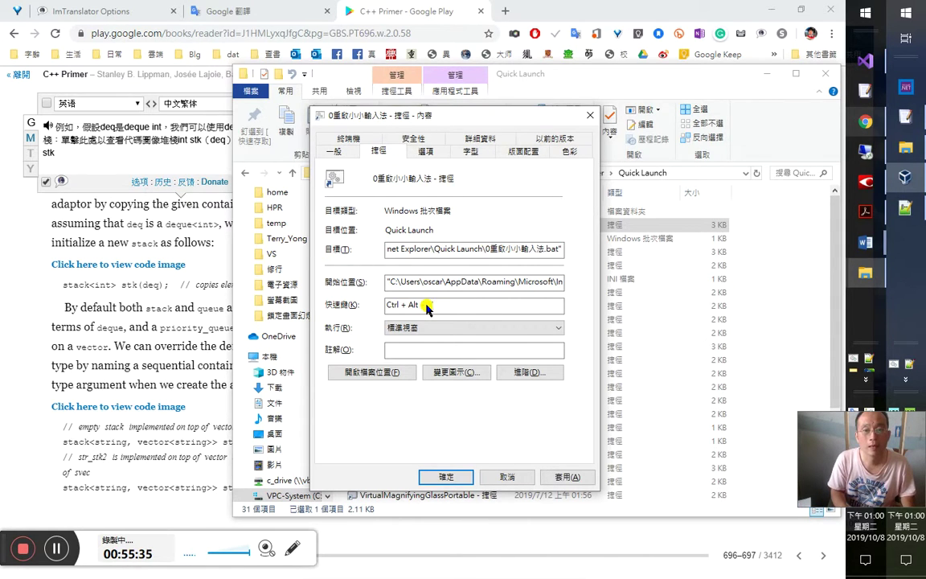
{"action": "key", "text": "ctrl+alt"}
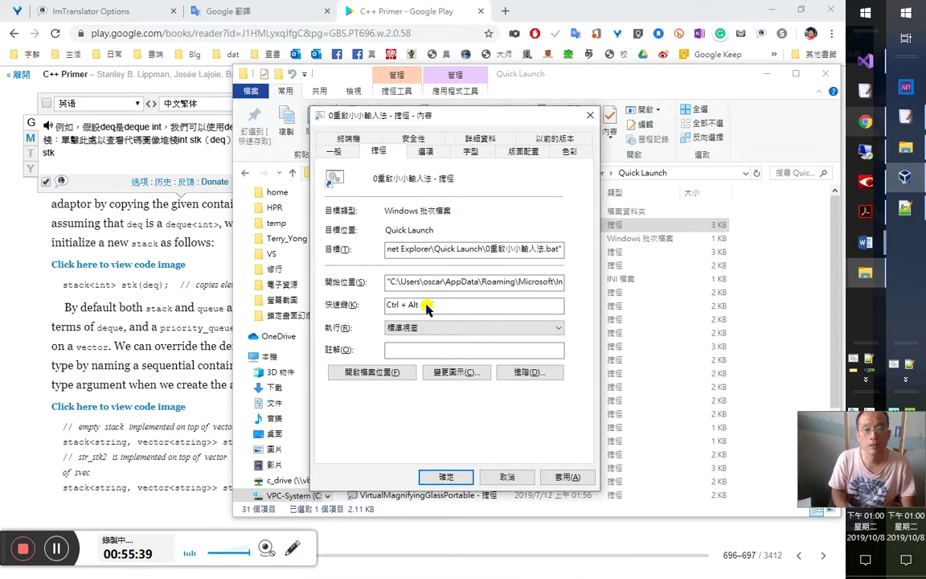
{"action": "key", "text": "Return"}
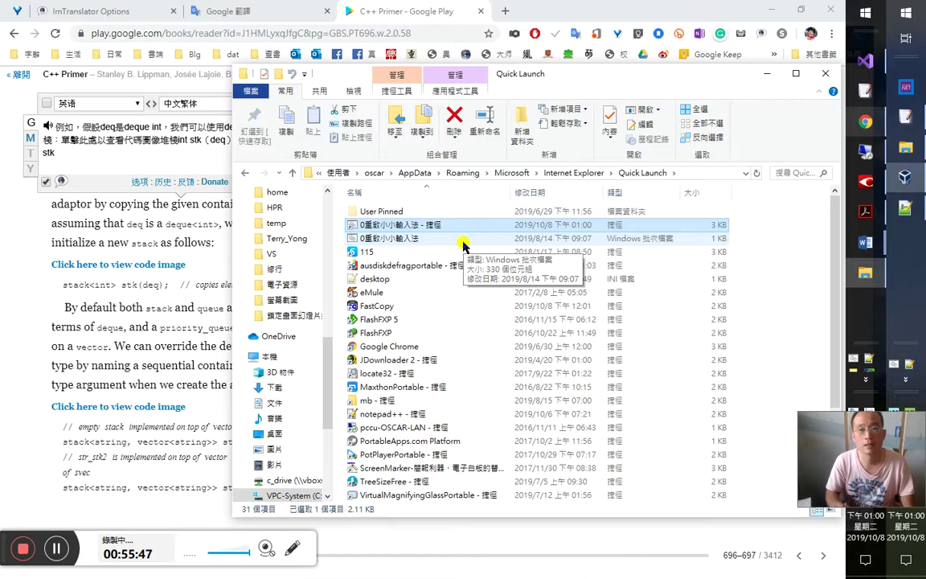
Step: Check the hotkey in the shortcut's properties and close the dialog
{"action": "key", "text": "alt+Return"}
{"action": "left_click", "coordinate": [609, 387]}
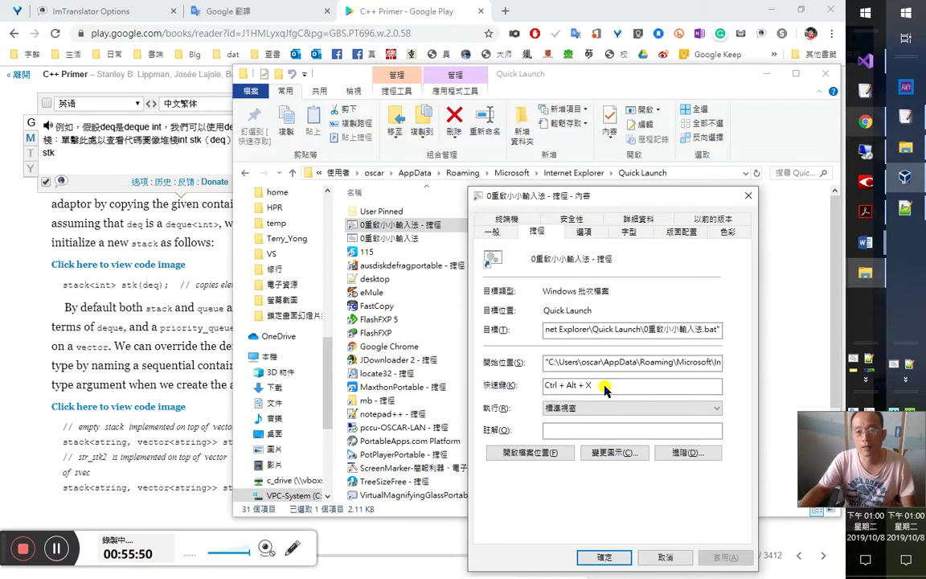
{"action": "left_click", "coordinate": [751, 197]}
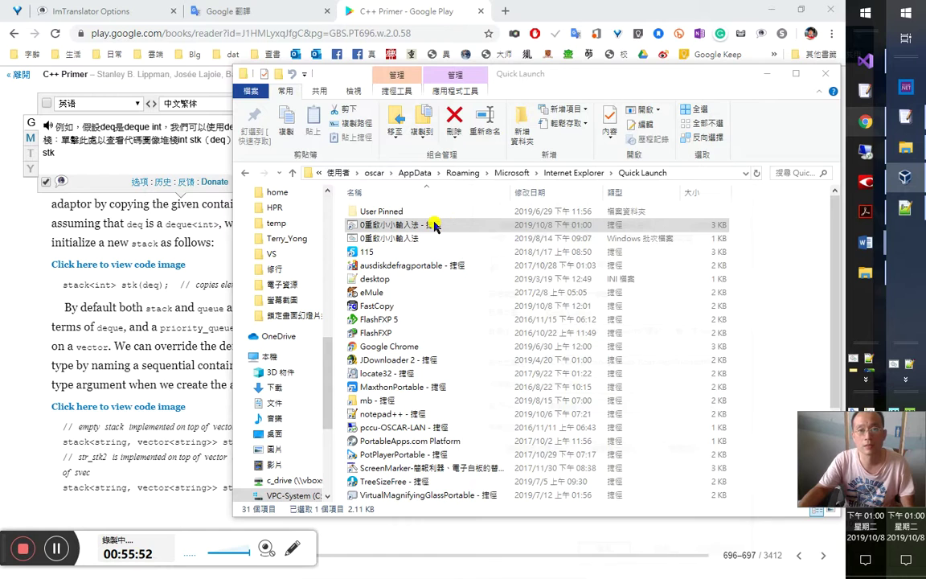
{"action": "left_click", "coordinate": [431, 225]}
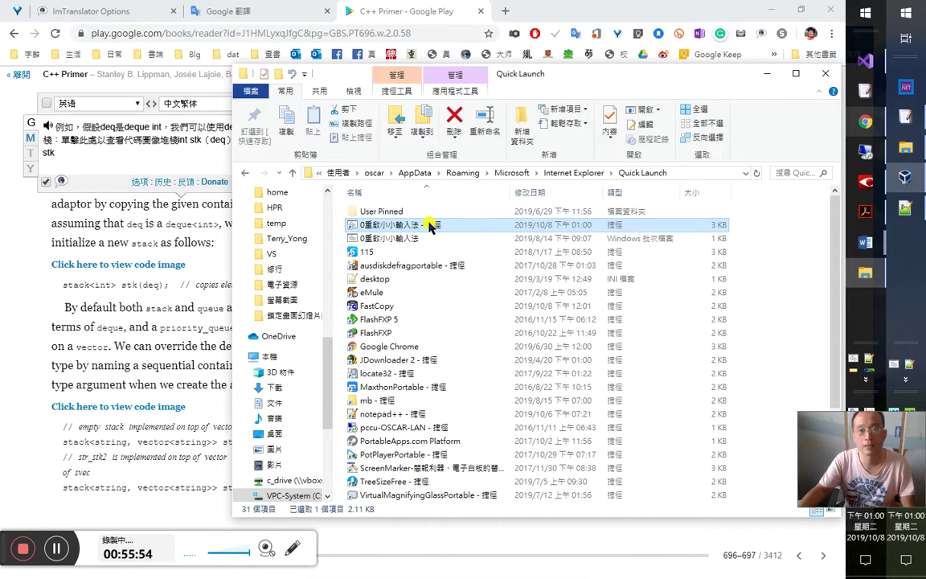
{"action": "right_click", "coordinate": [430, 226]}
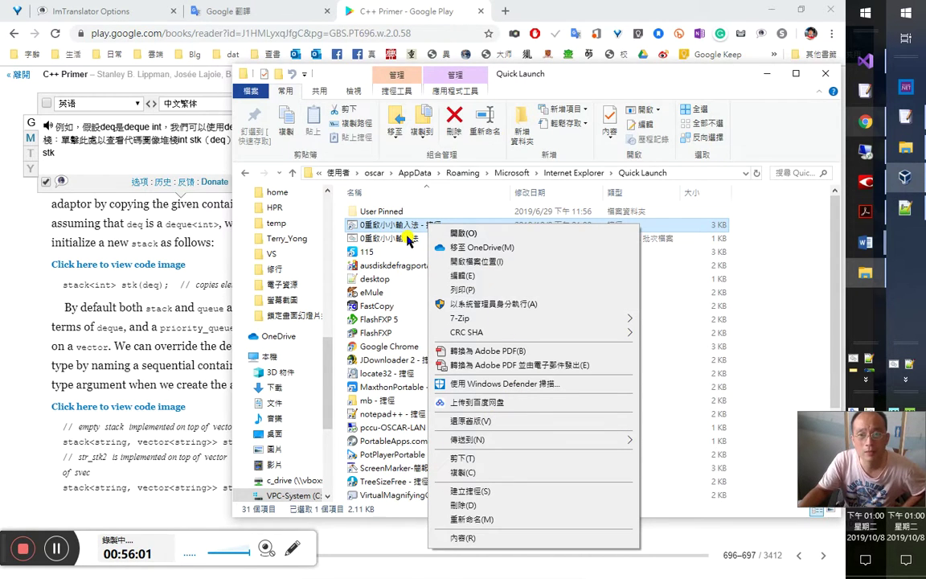
{"action": "left_click", "coordinate": [409, 239]}
{"action": "right_click", "coordinate": [410, 239]}
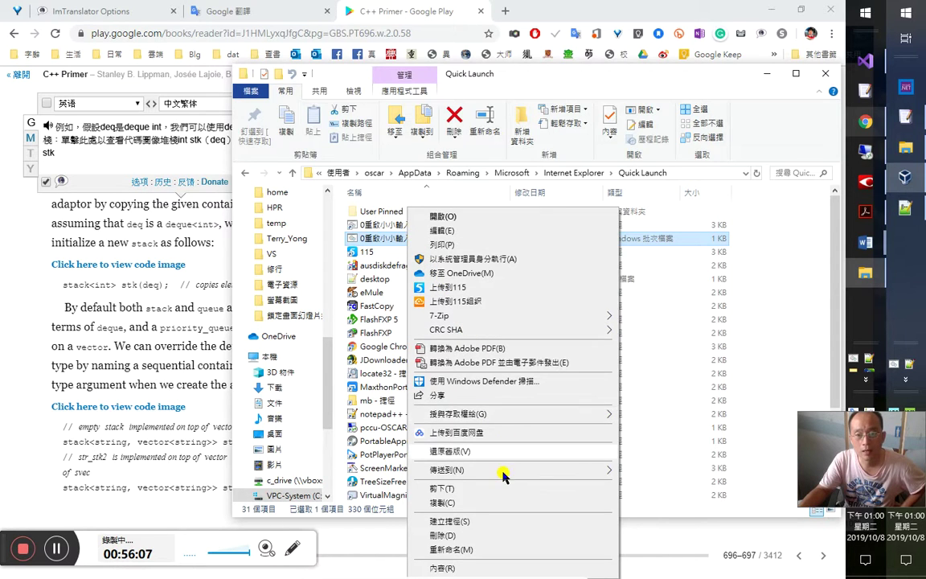
{"action": "left_click", "coordinate": [378, 229]}
{"action": "right_click", "coordinate": [384, 231]}
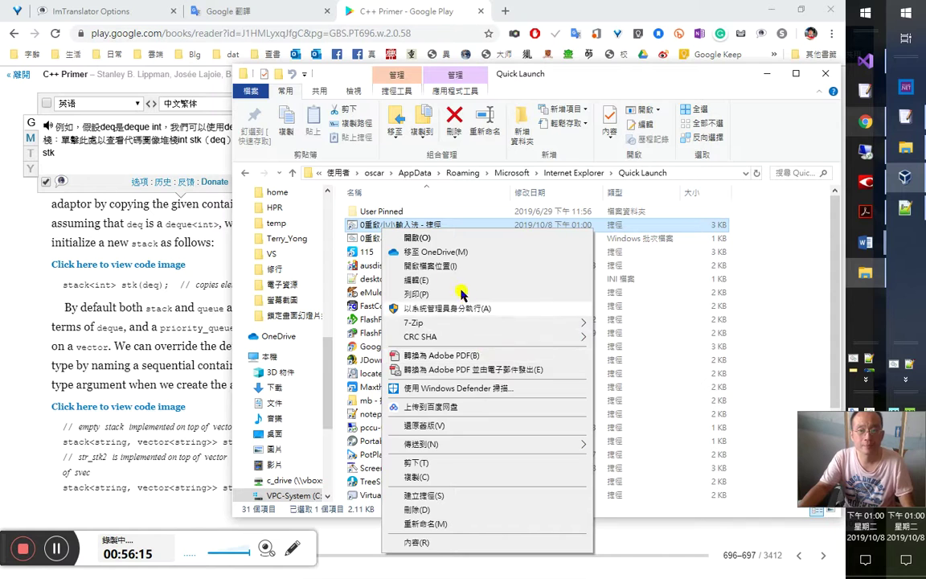
{"action": "key", "text": "Escape"}
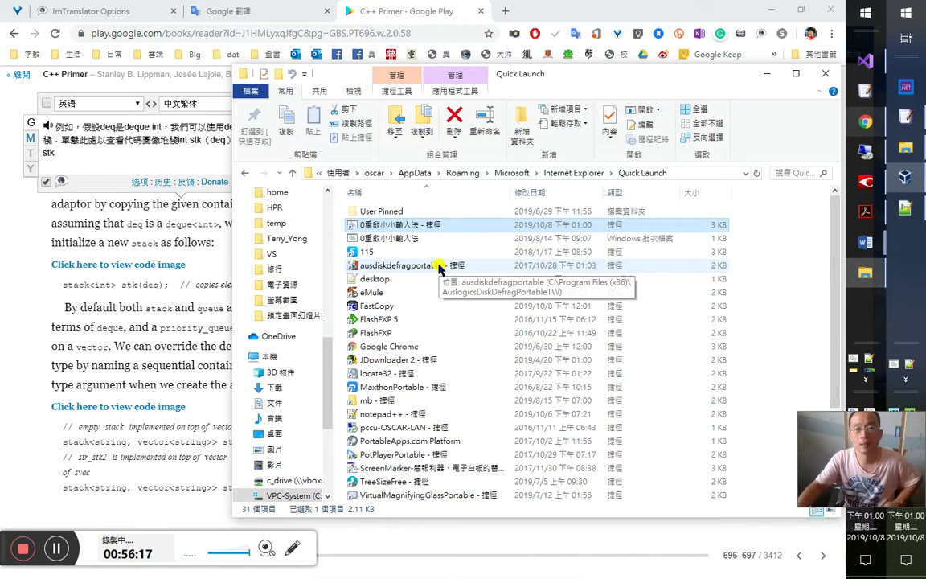
Step: Clear the 0重啟小小輸入法 shortcut's hotkey, replace it with Ctrl + Alt + S and keep the shortcut's name
{"action": "key", "text": "alt+Return"}
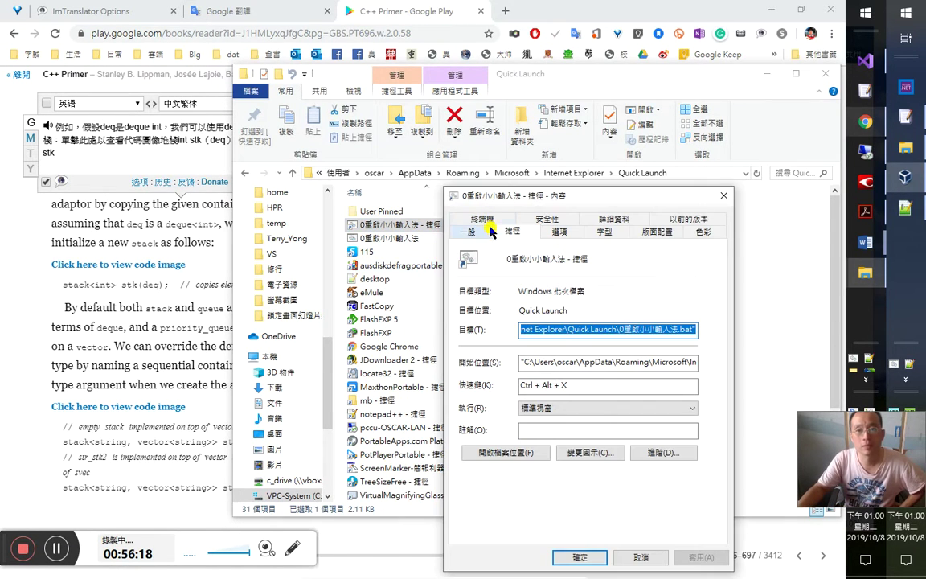
{"action": "left_click", "coordinate": [591, 386]}
{"action": "key", "text": "BackSpace"}
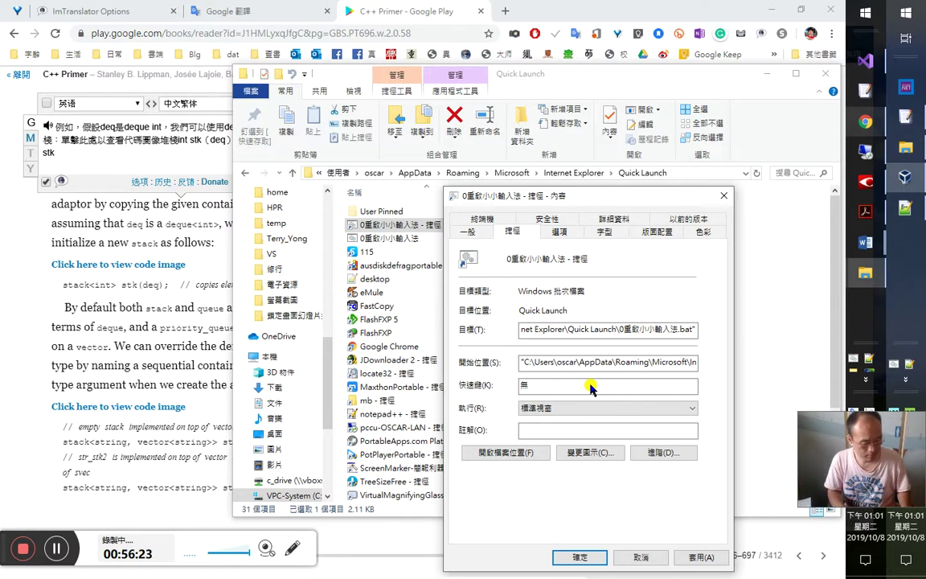
{"action": "key", "text": "ctrl+alt+s"}
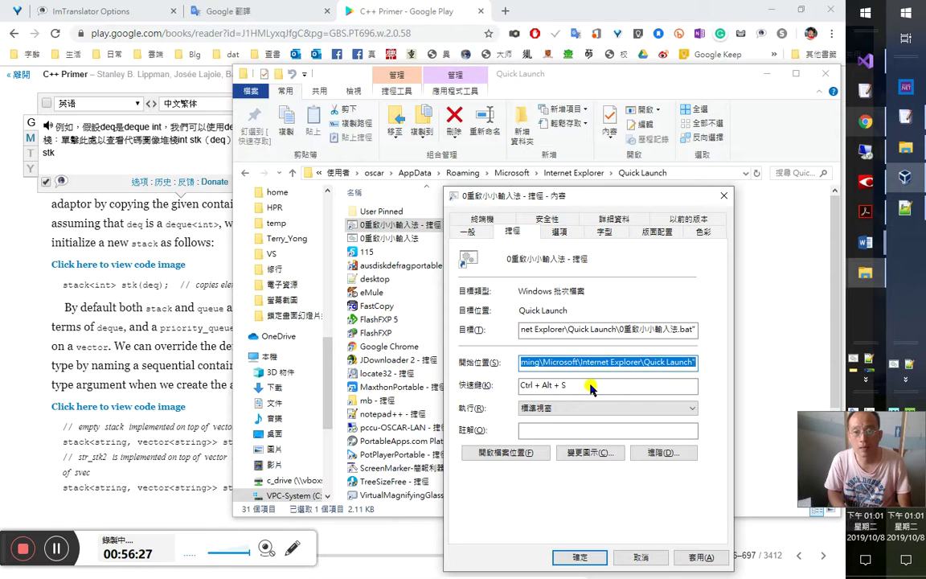
{"action": "left_click", "coordinate": [589, 558]}
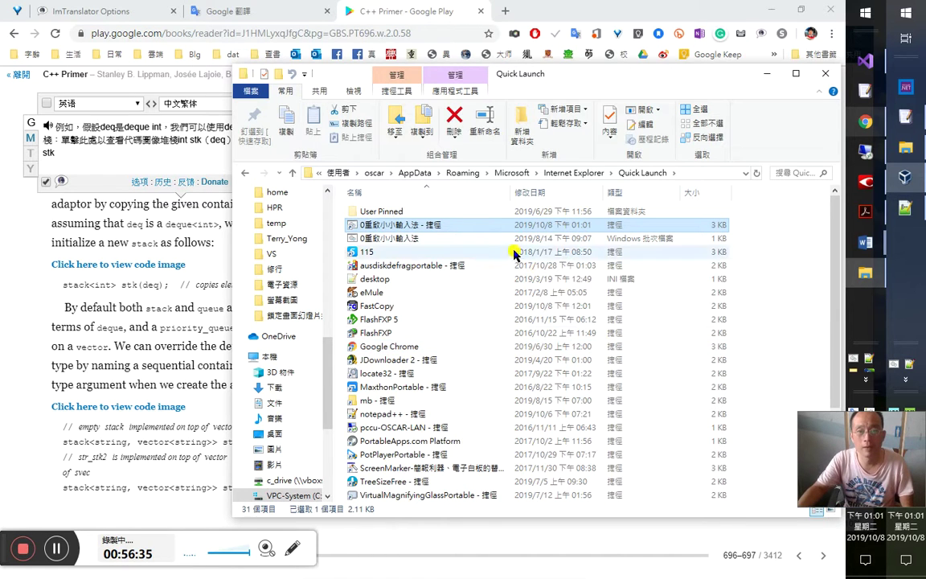
{"action": "key", "text": "F2"}
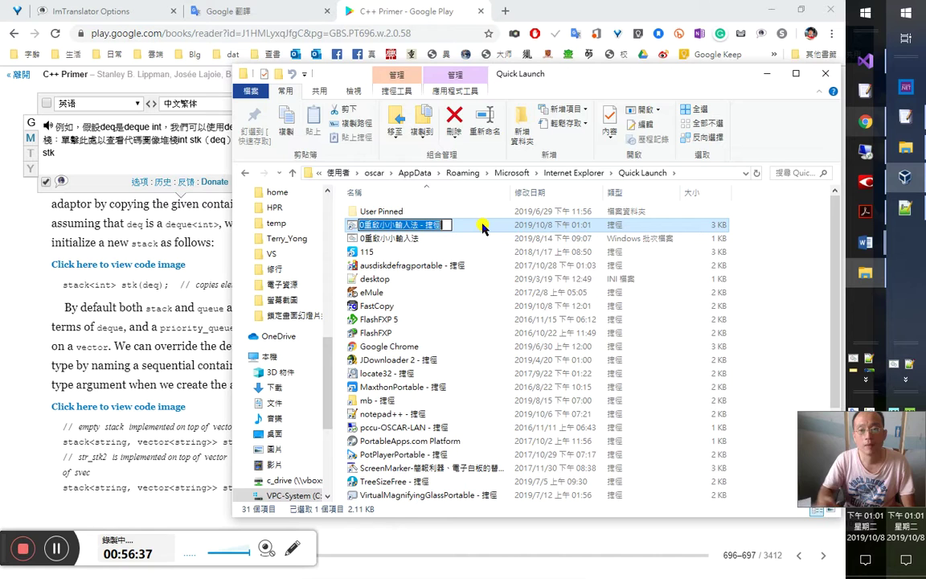
{"action": "key", "text": "Return"}
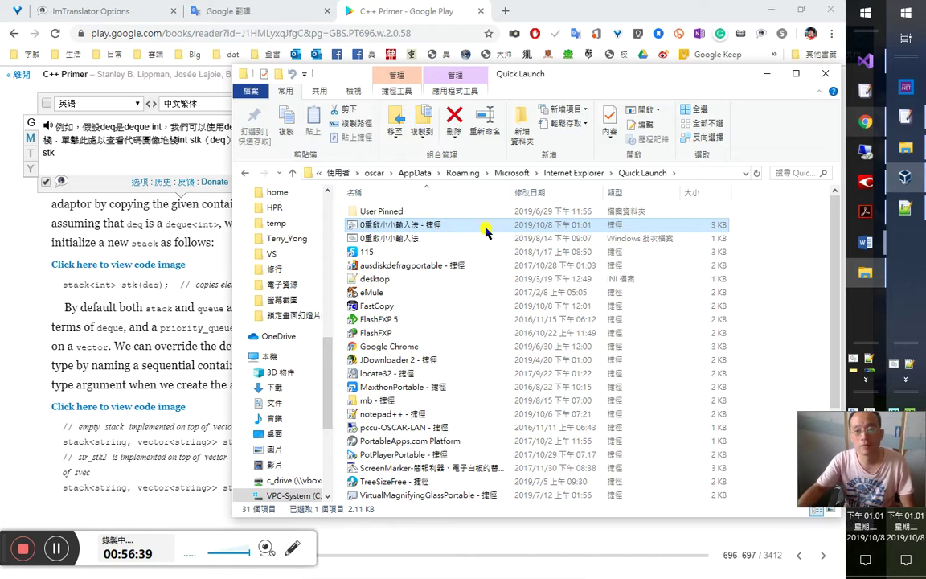
Step: Set the 0重啟小小輸入法 shortcut's hotkey to Alt + F1 in its properties and save it
{"action": "key", "text": "alt+Return"}
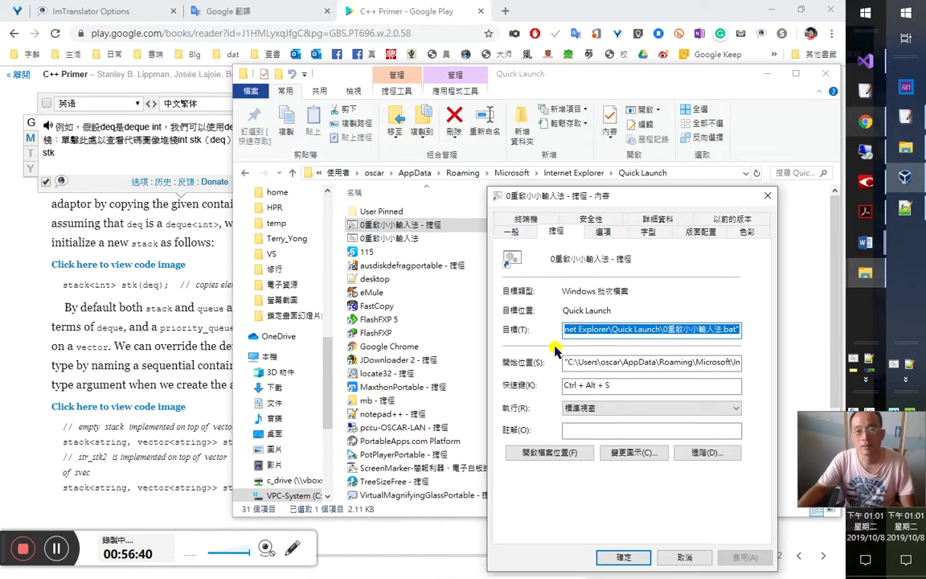
{"action": "left_click", "coordinate": [670, 386]}
{"action": "key", "text": "alt+F1"}
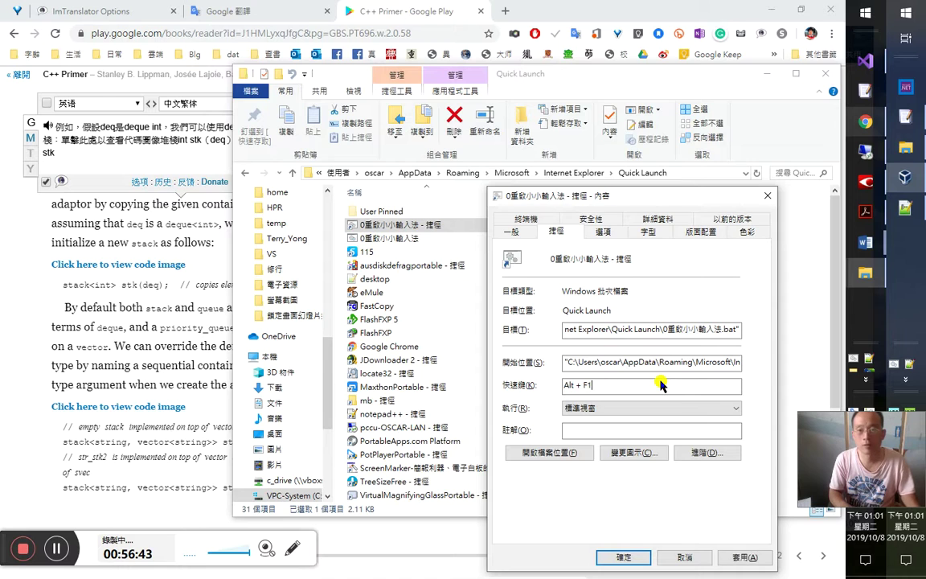
{"action": "key", "text": "Return"}
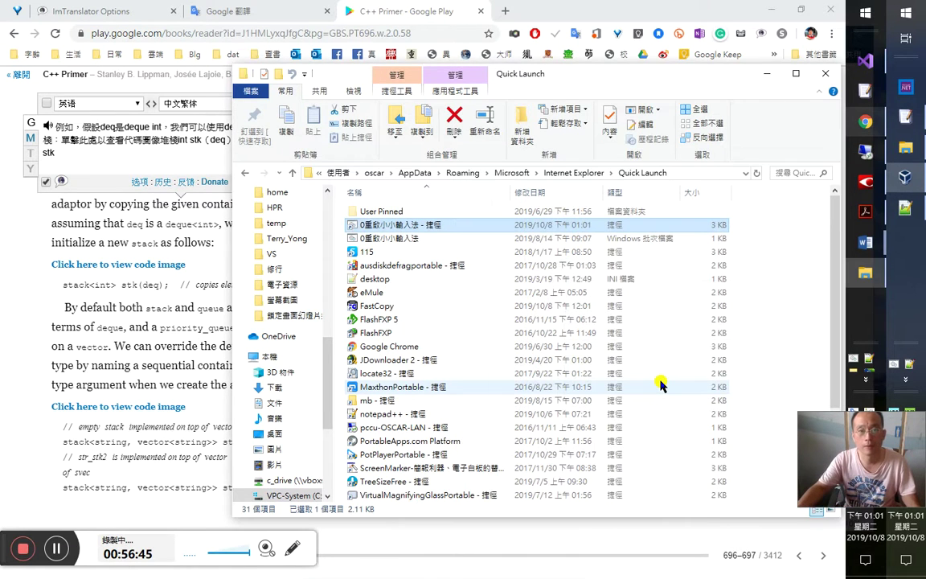
Step: Launch the restart batch file from the Quick Launch toolbar and check the hotkey in its shortcut's properties
{"action": "left_click", "coordinate": [450, 225]}
{"action": "right_click", "coordinate": [453, 228]}
{"action": "key", "text": "Escape"}
{"action": "key", "text": "Escape"}
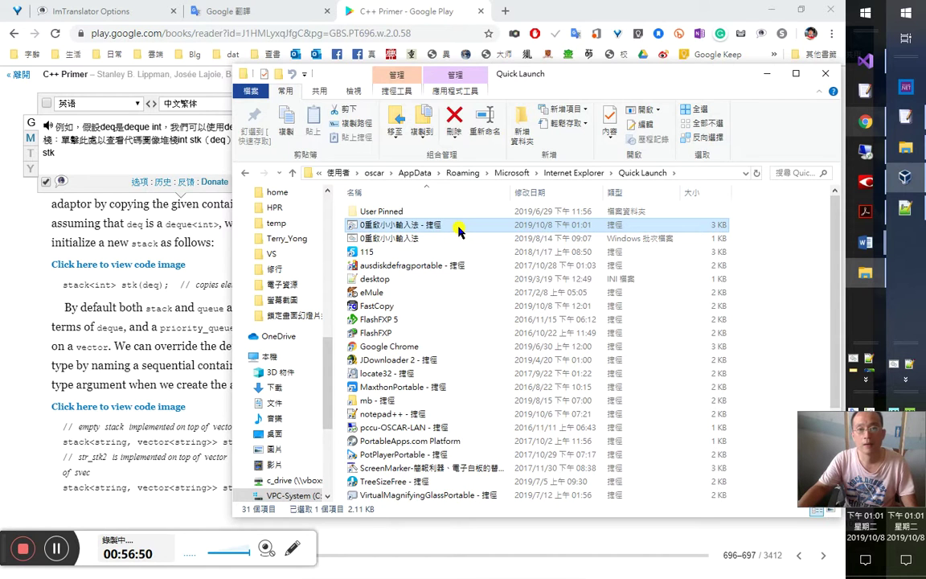
{"action": "left_click", "coordinate": [860, 358]}
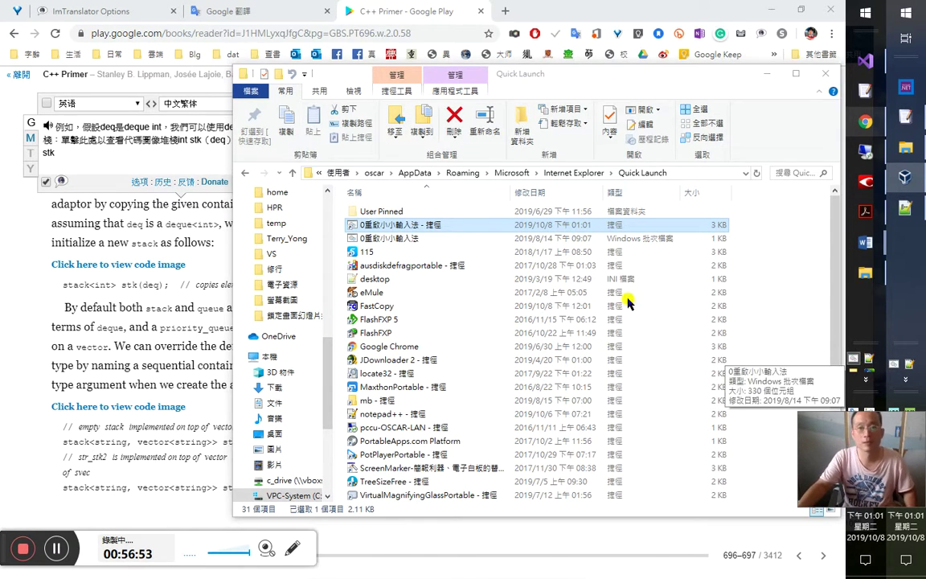
{"action": "right_click", "coordinate": [566, 230]}
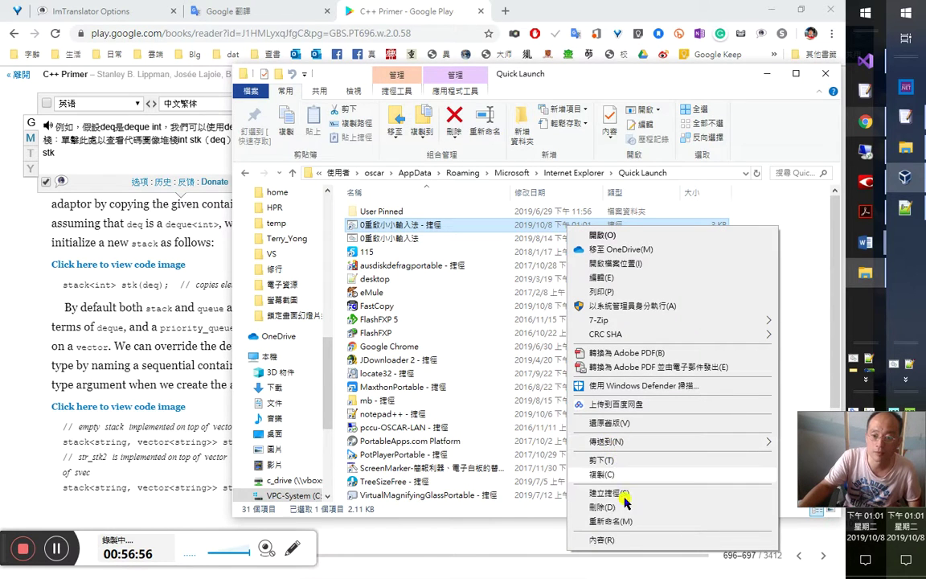
{"action": "left_click", "coordinate": [603, 540]}
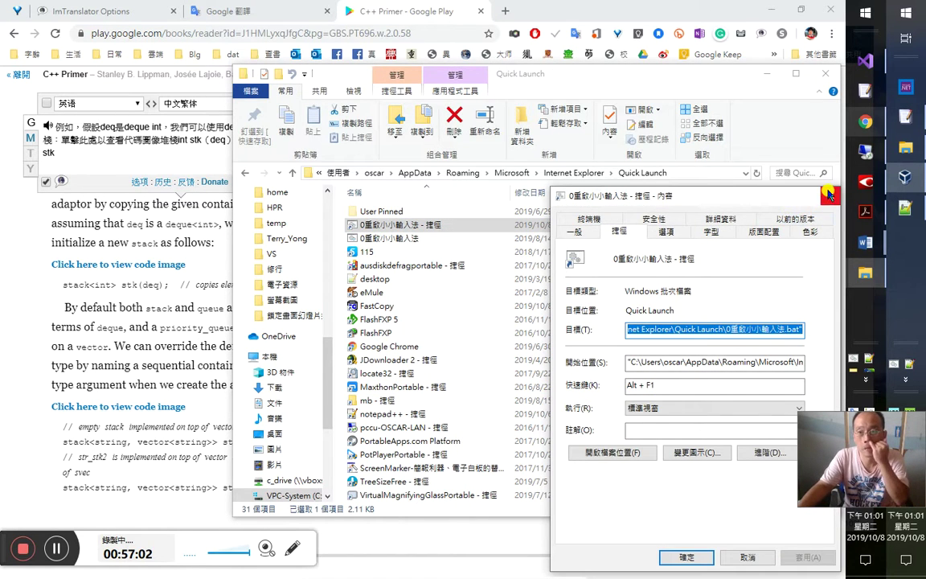
{"action": "left_click", "coordinate": [829, 196]}
Step: Try to delete the 0重啟小小輸入法 shortcut from the Quick Launch folder and close the folder window
{"action": "left_click", "coordinate": [621, 226]}
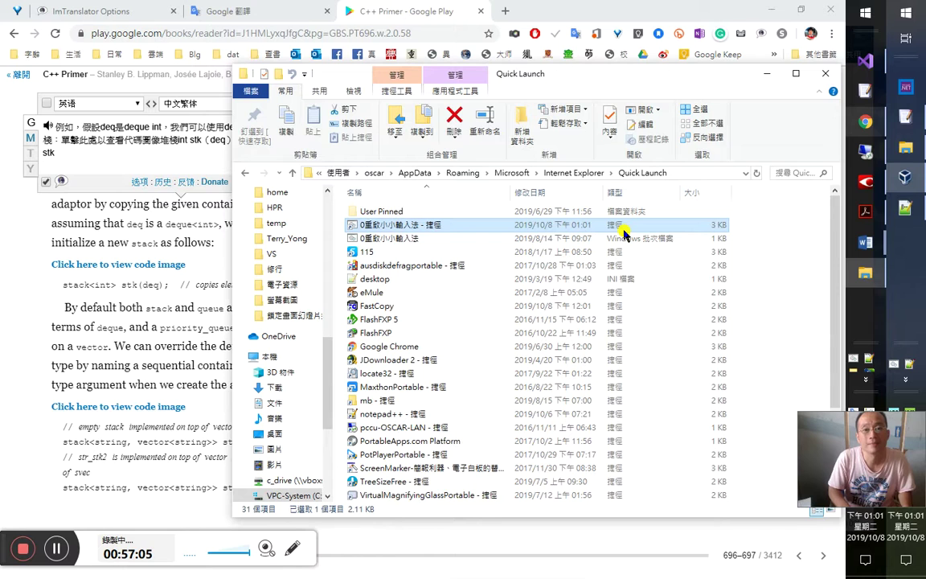
{"action": "key", "text": "Delete"}
{"action": "left_click", "coordinate": [426, 314]}
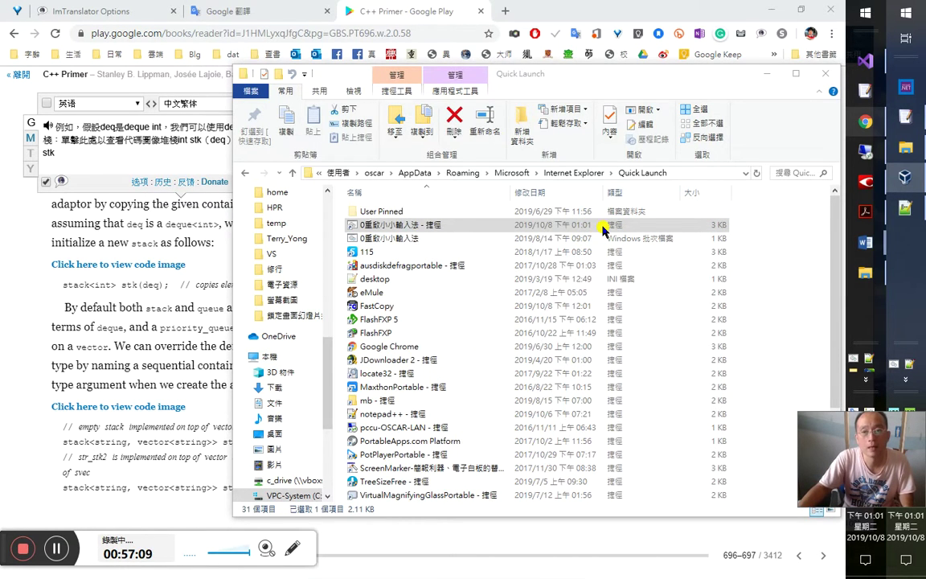
{"action": "key", "text": "alt+F4"}
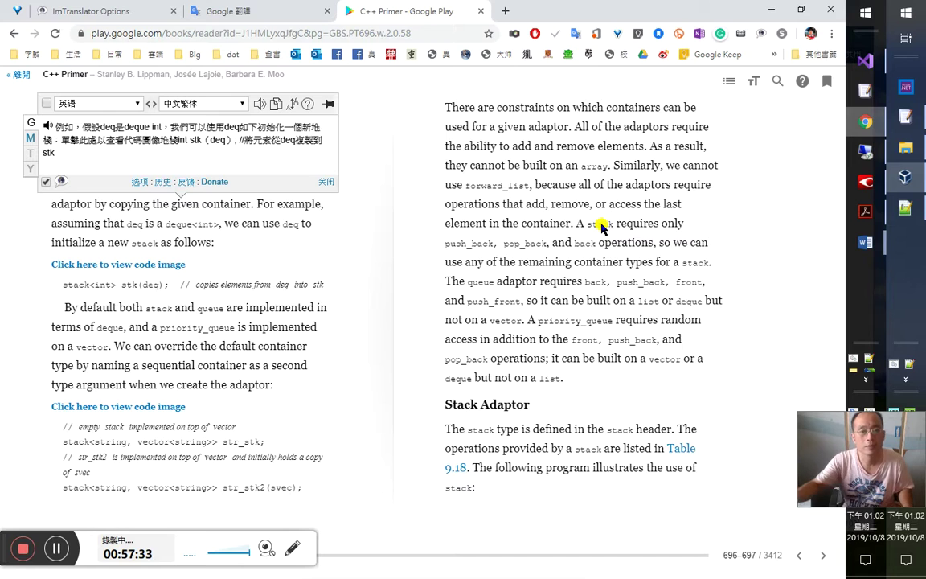
Step: Switch to the Word notes subdocument and append 見 after the term 直接初始化（direct initialize）
{"action": "key", "text": "alt+Tab"}
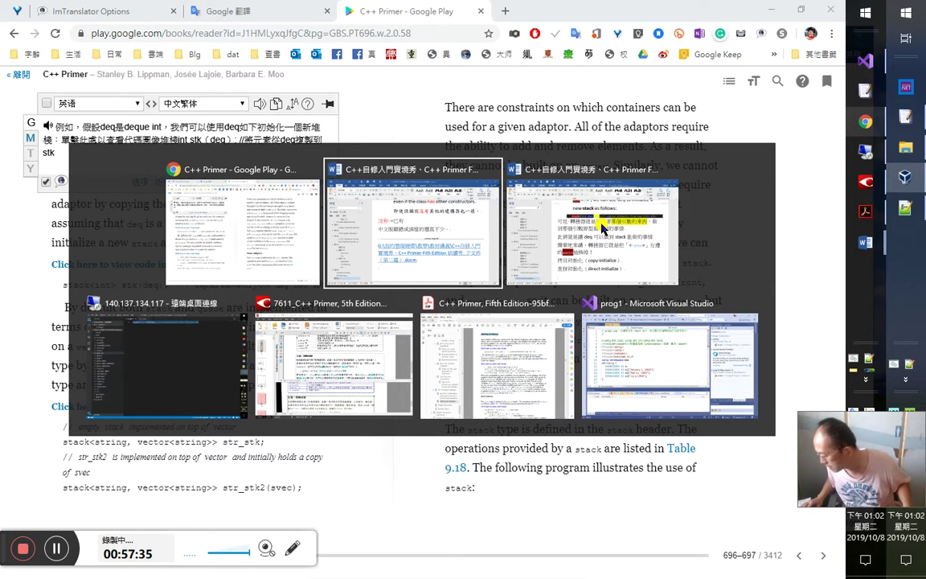
{"action": "left_click", "coordinate": [602, 228]}
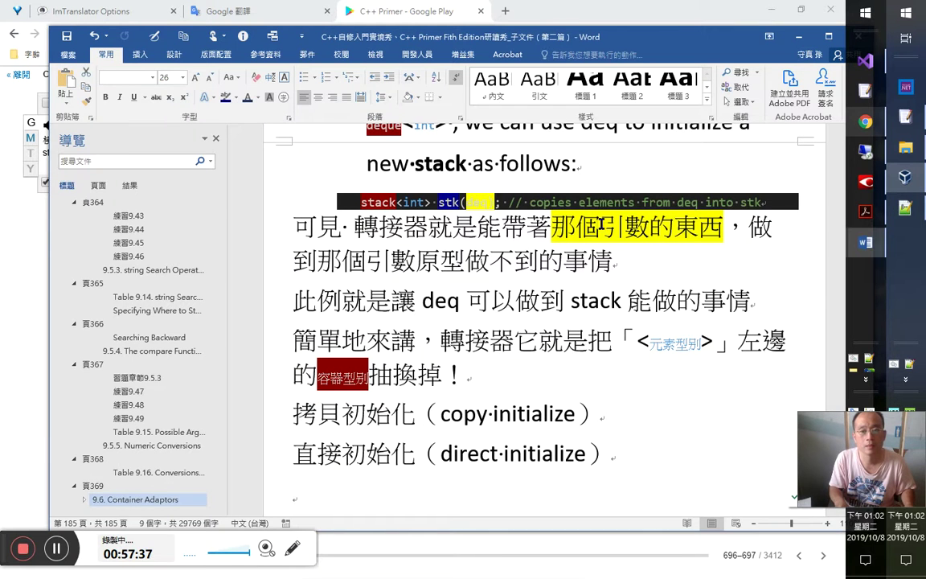
{"action": "type", "text": "見頁"}
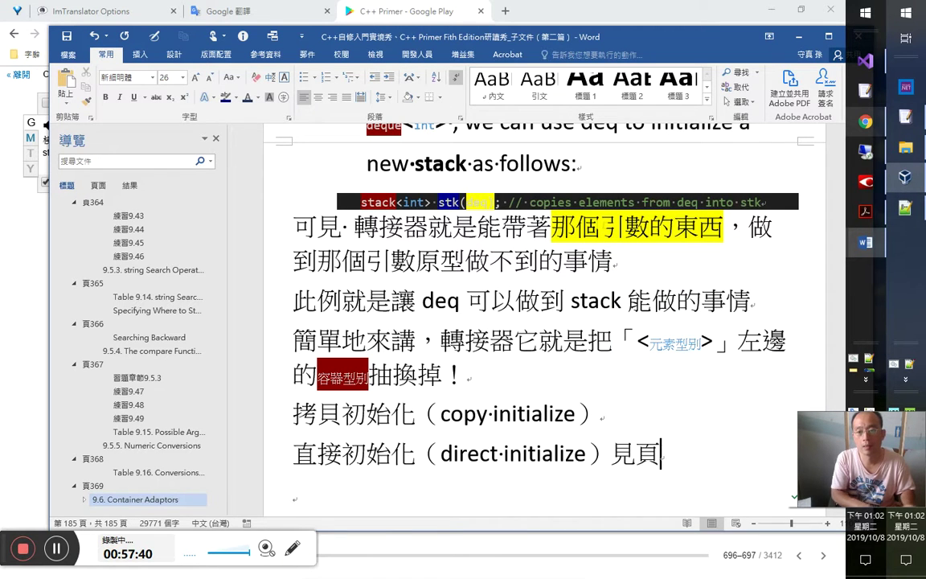
{"action": "key", "text": "BackSpace"}
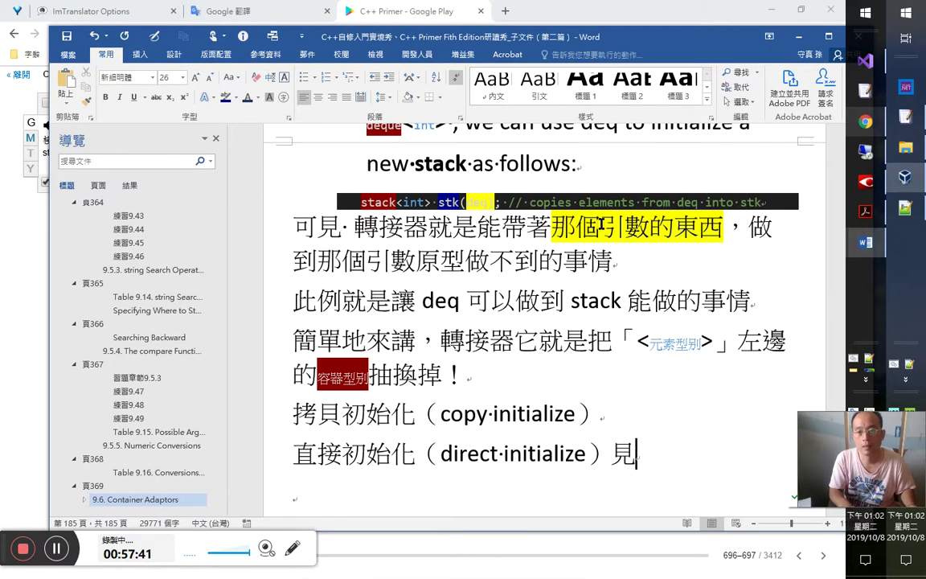
{"action": "key", "text": "ctrl+k"}
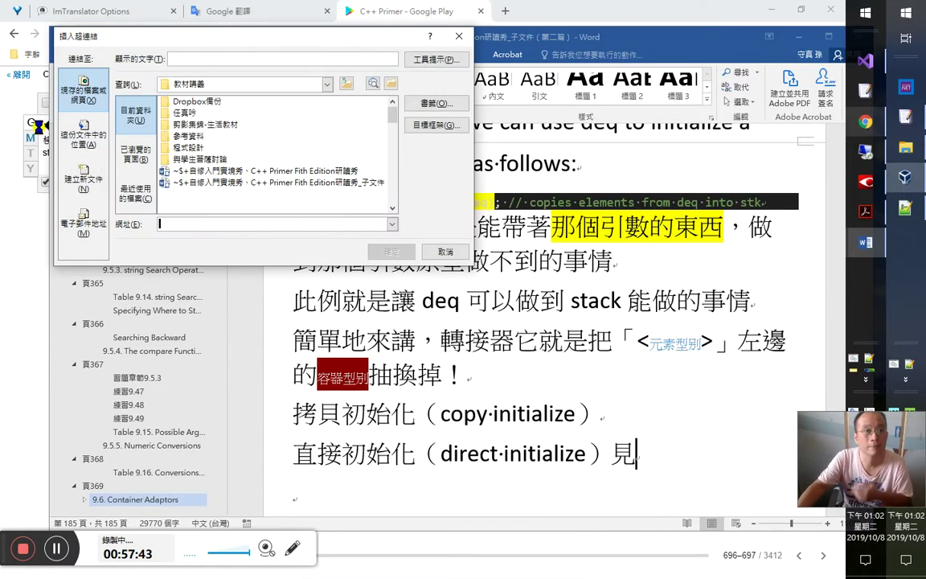
{"action": "key", "text": "Escape"}
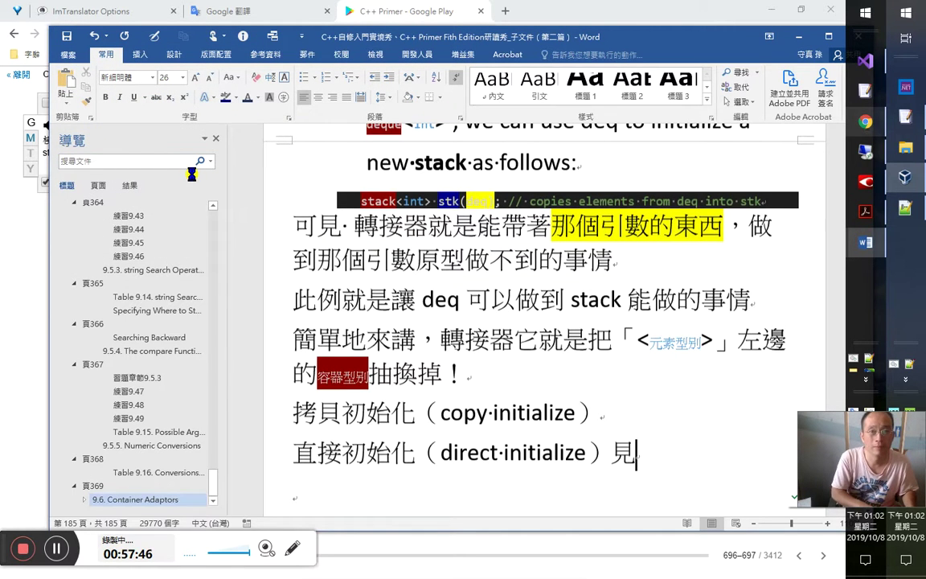
Step: In the main notes document, insert a hyperlink after 見 to the heading "Direct and Copy Forms of Initialization 初始化的直接和拷貝形式" under 頁84
{"action": "key", "text": "alt+Tab"}
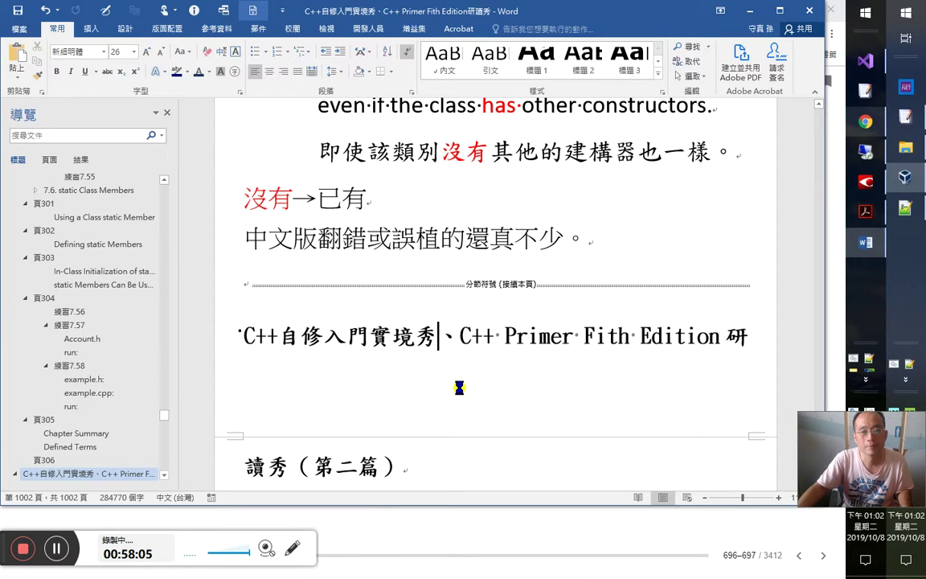
{"action": "key", "text": "ctrl+End"}
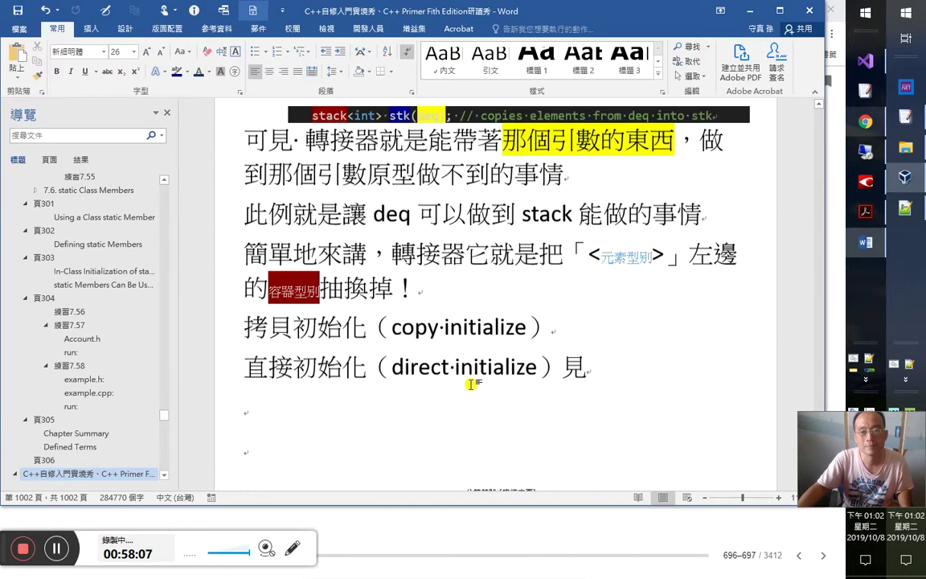
{"action": "left_click", "coordinate": [619, 141]}
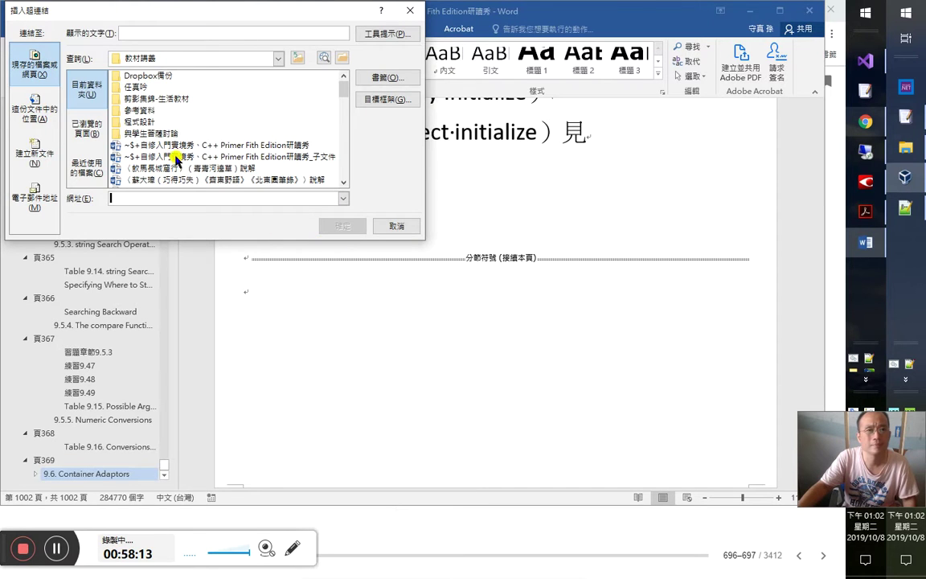
{"action": "left_click", "coordinate": [36, 103]}
{"action": "left_click_drag", "start_coordinate": [343, 179], "coordinate": [344, 108]}
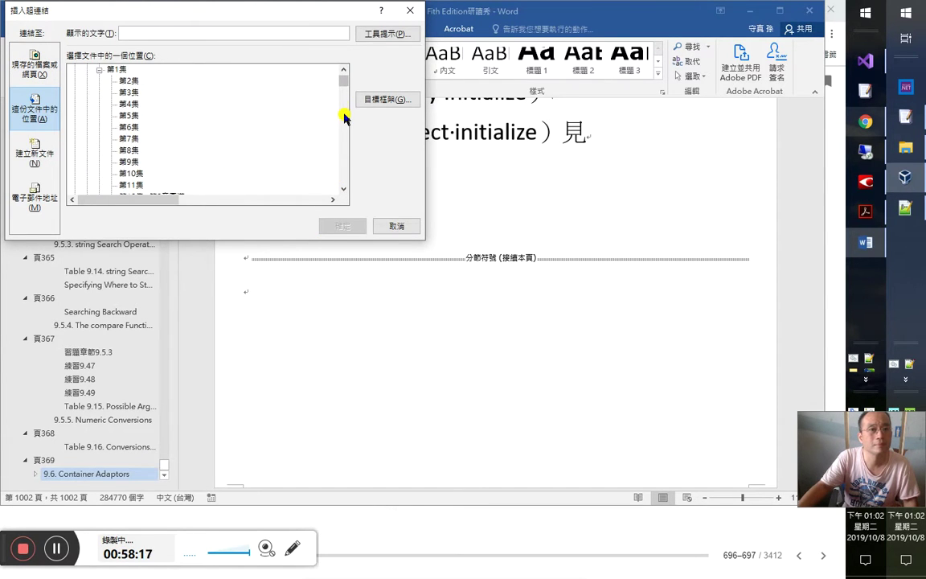
{"action": "left_click", "coordinate": [345, 125]}
{"action": "left_click_drag", "start_coordinate": [345, 85], "coordinate": [344, 139]}
{"action": "scroll", "coordinate": [173, 161], "scroll_direction": "down", "scroll_amount": 2}
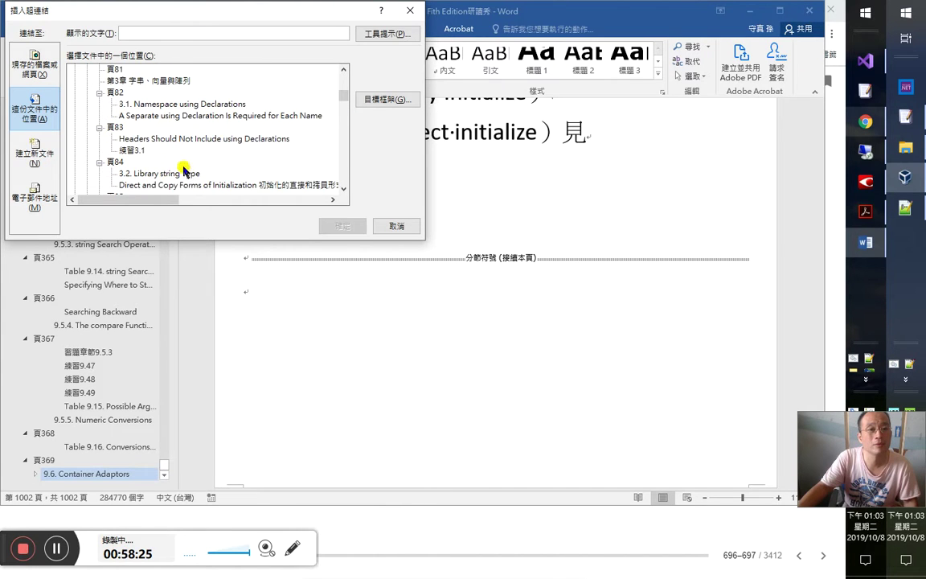
{"action": "left_click", "coordinate": [114, 127]}
{"action": "left_click", "coordinate": [160, 151]}
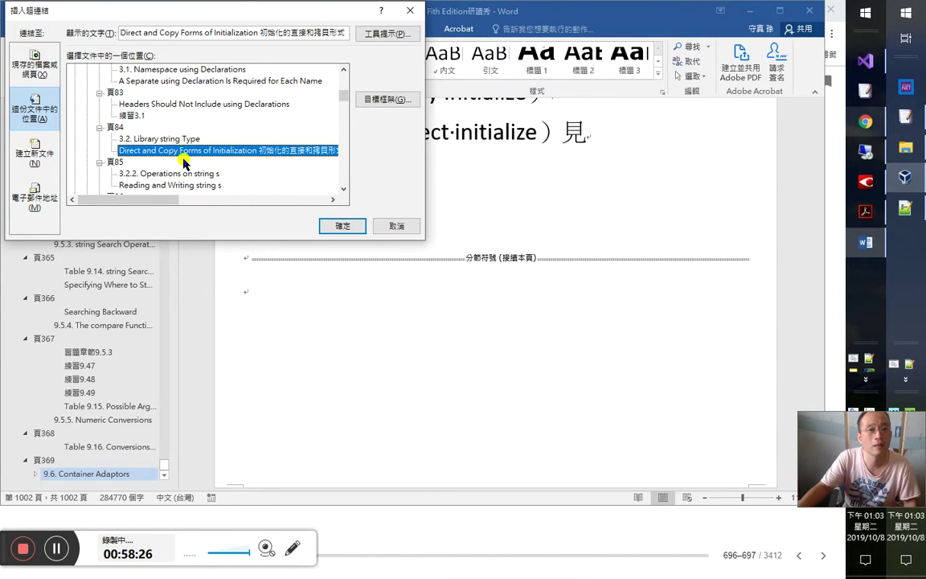
{"action": "left_click", "coordinate": [348, 228]}
Step: Add the page reference （頁 84） after the inserted link
{"action": "scroll", "coordinate": [439, 221], "scroll_direction": "up", "scroll_amount": 1}
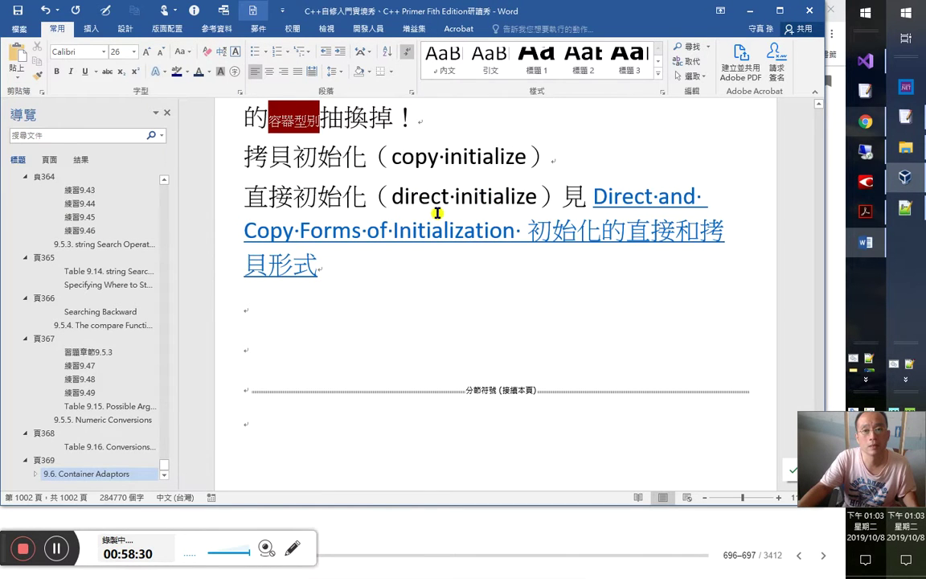
{"action": "type", "text": "（頁 84）"}
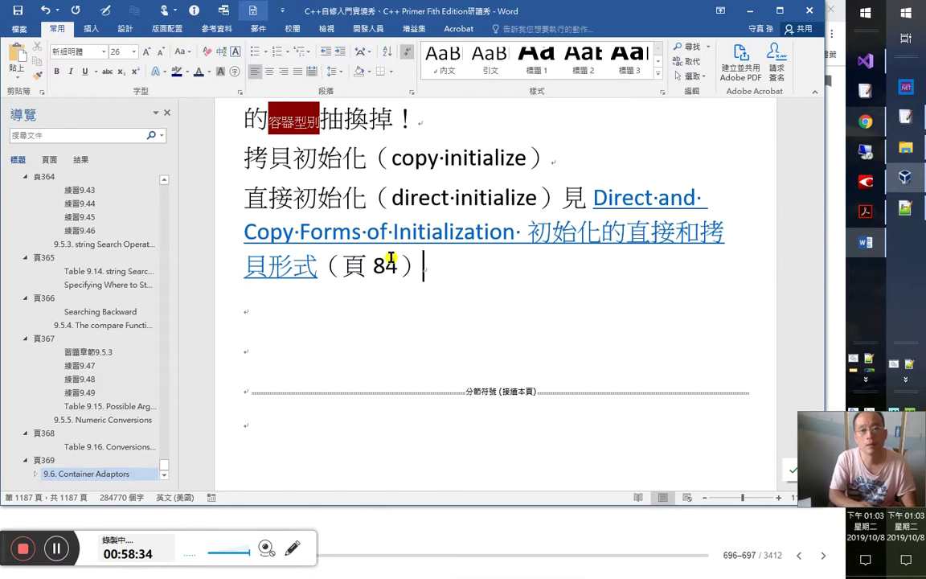
Step: Follow the link and read the notes on direct and copy initialization through the start of 頁 85
{"action": "scroll", "coordinate": [382, 242], "scroll_direction": "down", "scroll_amount": 5}
{"action": "scroll", "coordinate": [382, 243], "scroll_direction": "up", "scroll_amount": 6}
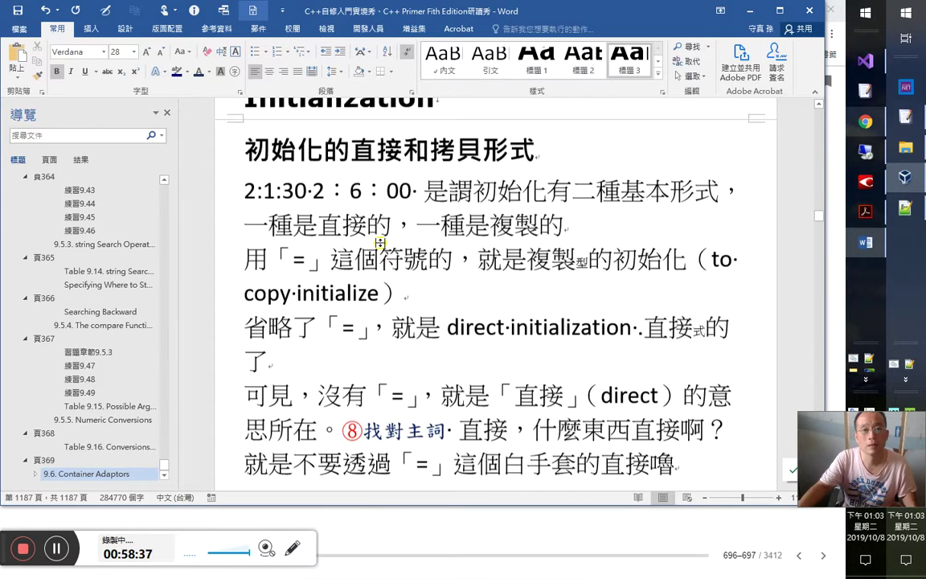
{"action": "scroll", "coordinate": [420, 316], "scroll_direction": "down", "scroll_amount": 1}
{"action": "scroll", "coordinate": [421, 318], "scroll_direction": "down", "scroll_amount": 6}
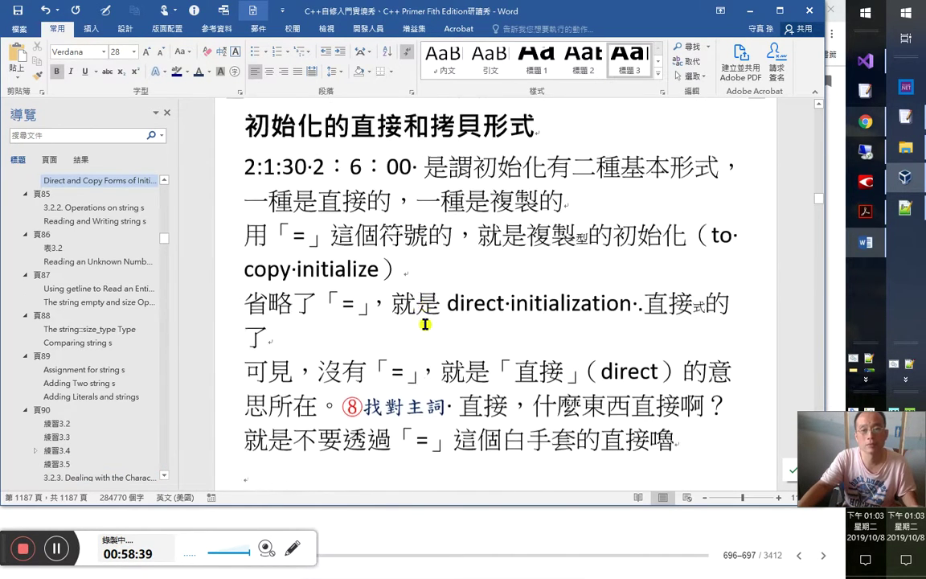
{"action": "scroll", "coordinate": [428, 323], "scroll_direction": "down", "scroll_amount": 1}
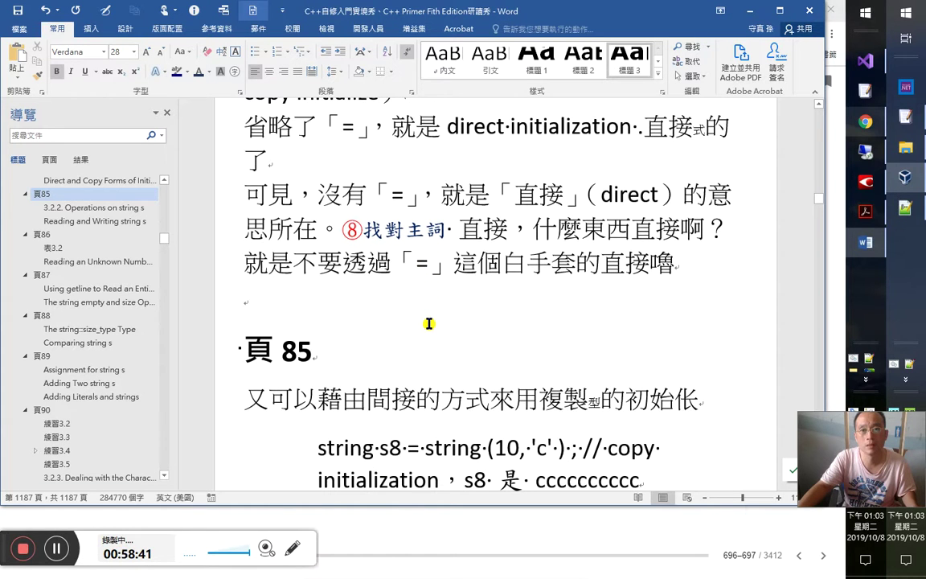
{"action": "scroll", "coordinate": [429, 322], "scroll_direction": "down", "scroll_amount": 3}
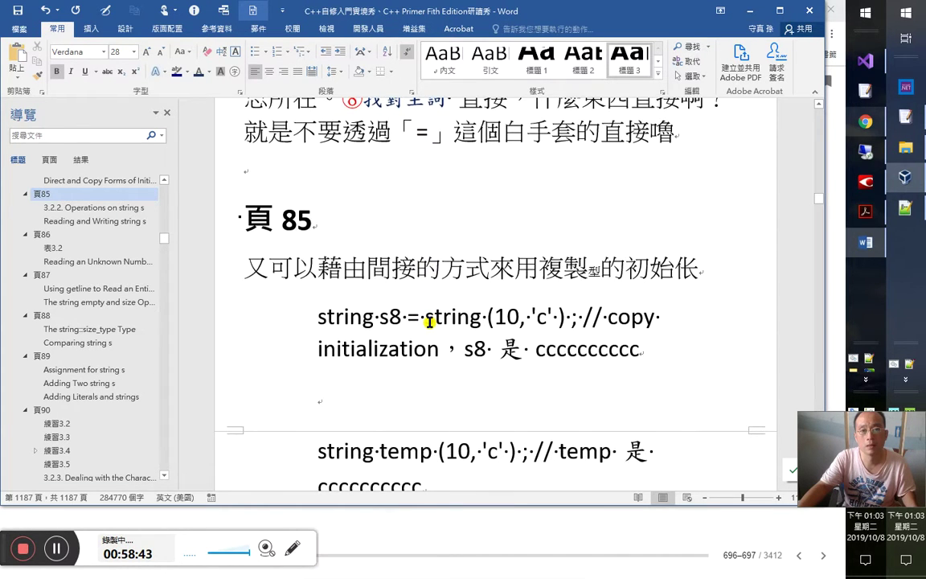
{"action": "scroll", "coordinate": [316, 266], "scroll_direction": "up", "scroll_amount": 2}
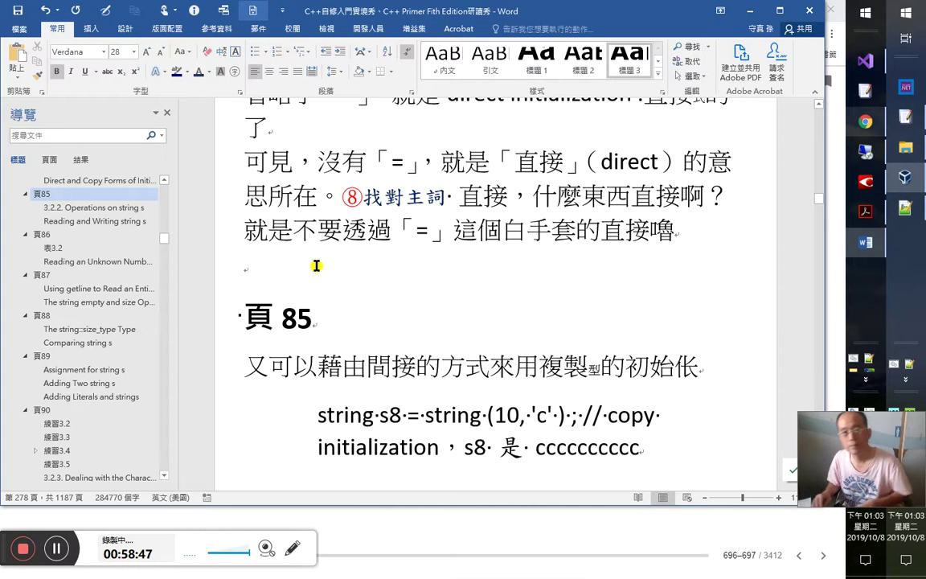
Step: Return to the end of the notes and copy the terms 拷貝初始化（copy initialize） and 直接初始化（direct initialize）
{"action": "key", "text": "ctrl+End"}
{"action": "key", "text": "Up"}
{"action": "key", "text": "Up"}
{"action": "key", "text": "Up"}
{"action": "key", "text": "Up"}
{"action": "key", "text": "Up"}
{"action": "key", "text": "Up"}
{"action": "key", "text": "Up"}
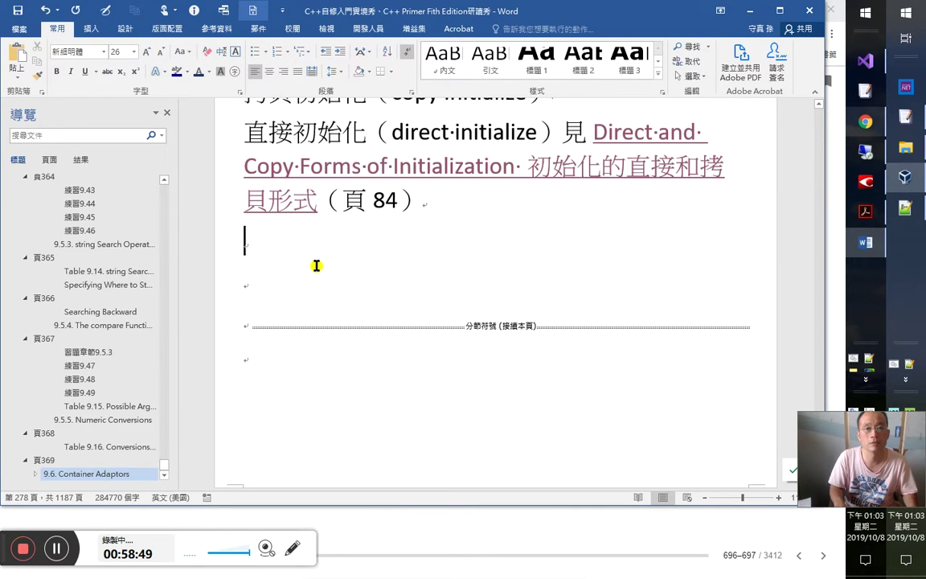
{"action": "key", "text": "shift+Down"}
{"action": "key", "text": "shift+Down"}
{"action": "key", "text": "shift+Down"}
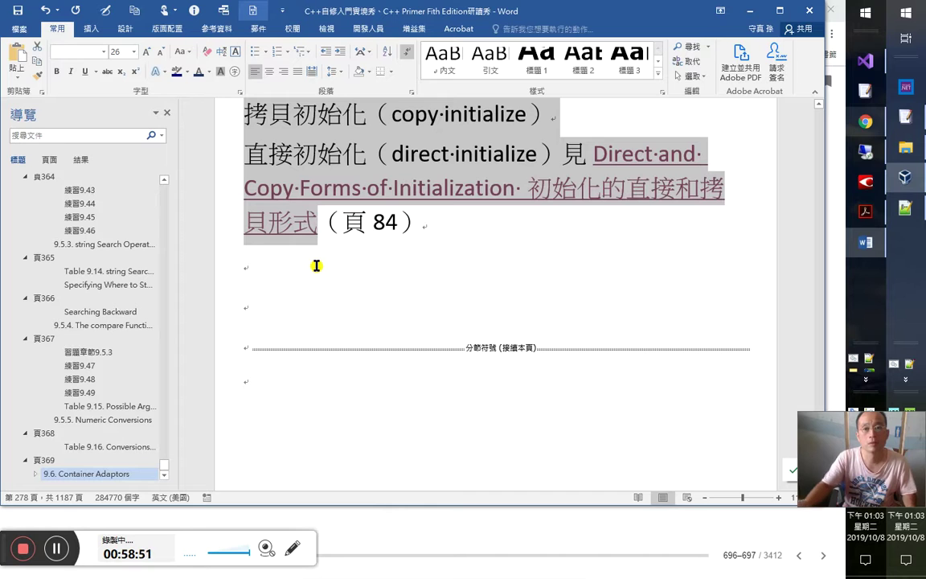
{"action": "left_click", "coordinate": [555, 155], "text": "shift"}
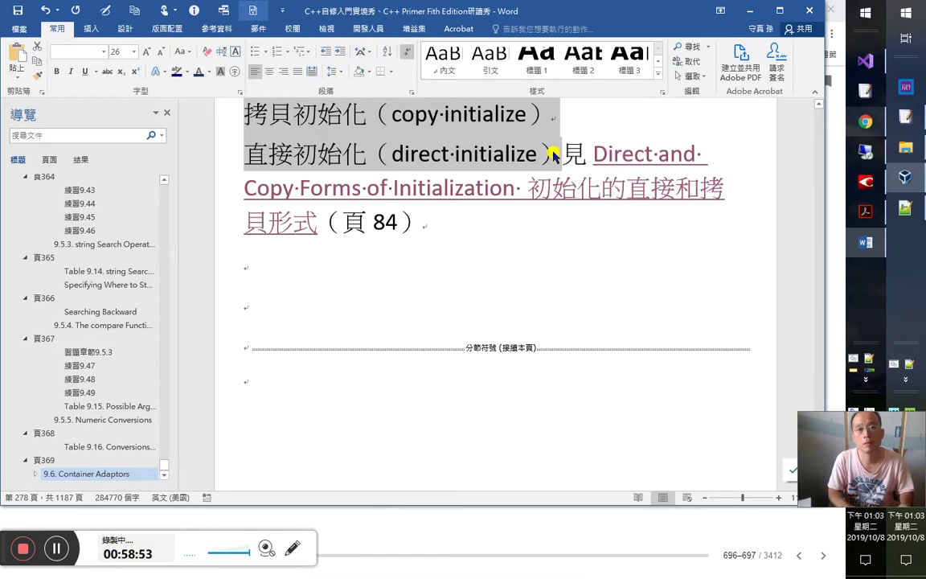
{"action": "key", "text": "ctrl+c"}
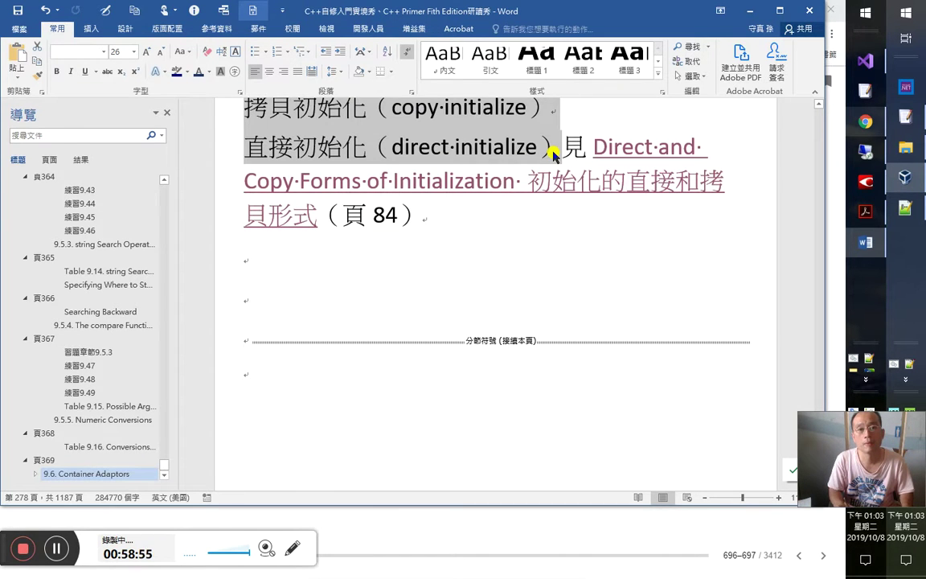
Step: Follow the link to the Direct and Copy Forms section and paste the two copied terms on the blank line above 頁 85
{"action": "left_click", "coordinate": [558, 178], "text": "ctrl"}
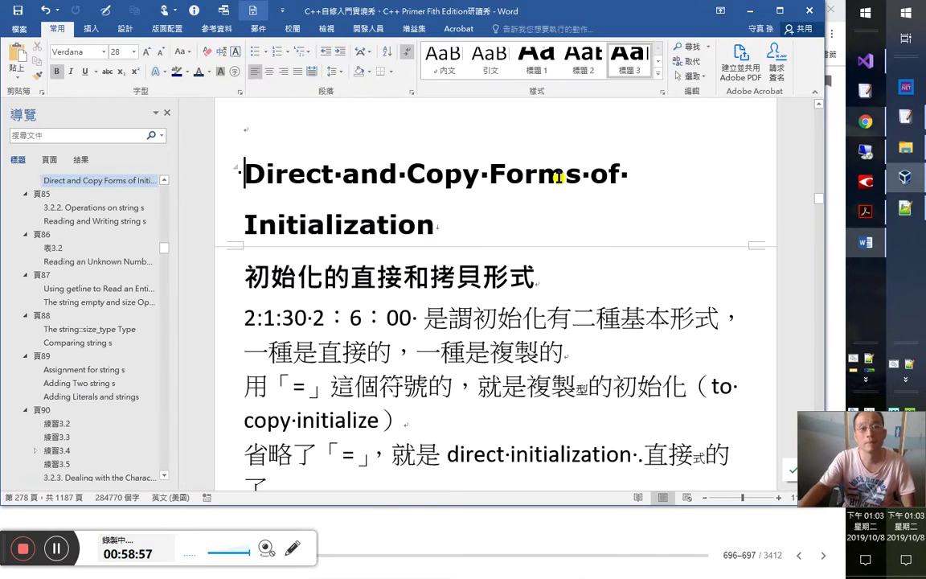
{"action": "key", "text": "Down"}
{"action": "key", "text": "Down"}
{"action": "key", "text": "Down"}
{"action": "key", "text": "Down"}
{"action": "key", "text": "Down"}
{"action": "key", "text": "Down"}
{"action": "key", "text": "Down"}
{"action": "key", "text": "Down"}
{"action": "key", "text": "Down"}
{"action": "key", "text": "Down"}
{"action": "key", "text": "Down"}
{"action": "key", "text": "Down"}
{"action": "key", "text": "Down"}
{"action": "key", "text": "Down"}
{"action": "key", "text": "Down"}
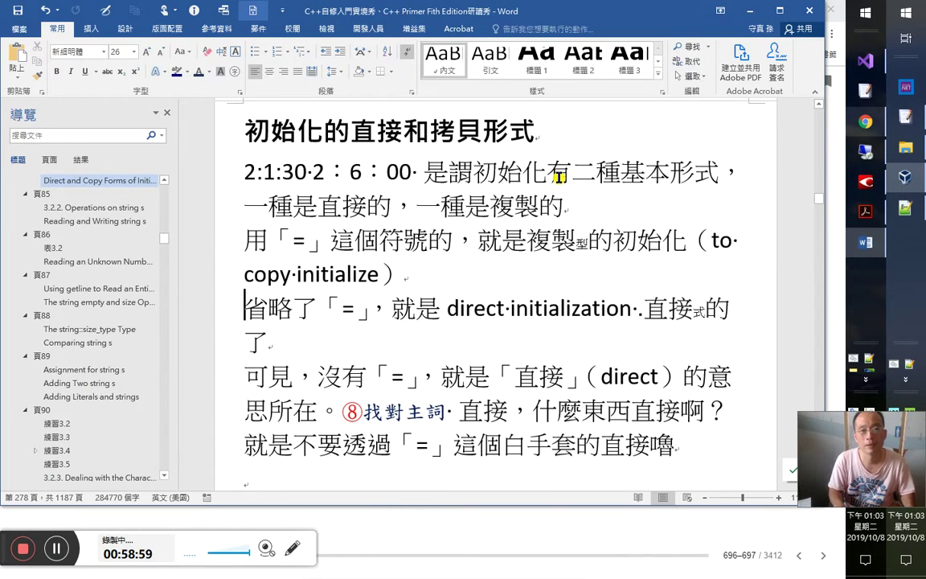
{"action": "key", "text": "Up"}
{"action": "key", "text": "Up"}
{"action": "key", "text": "Up"}
{"action": "key", "text": "Up"}
{"action": "key", "text": "Up"}
{"action": "key", "text": "Up"}
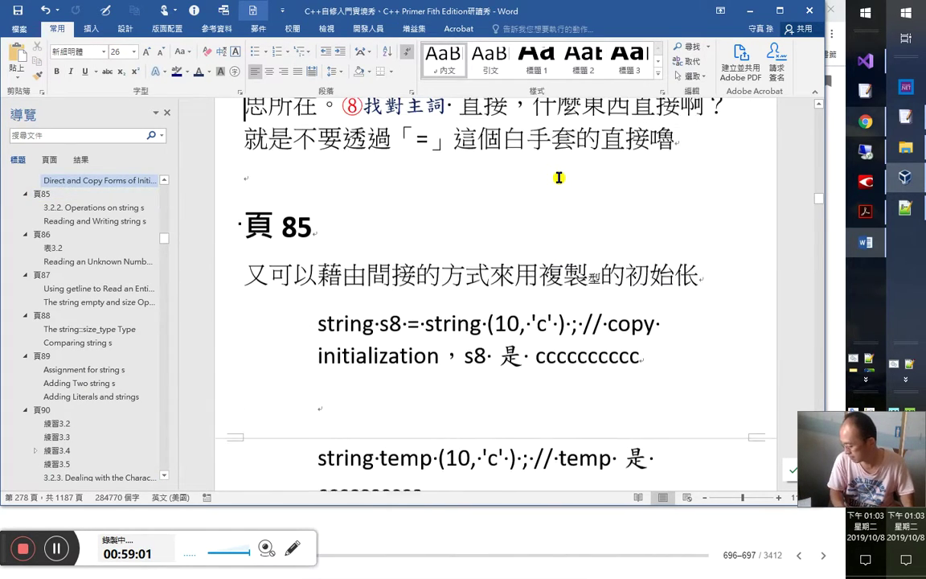
{"action": "key", "text": "Down"}
{"action": "key", "text": "Down"}
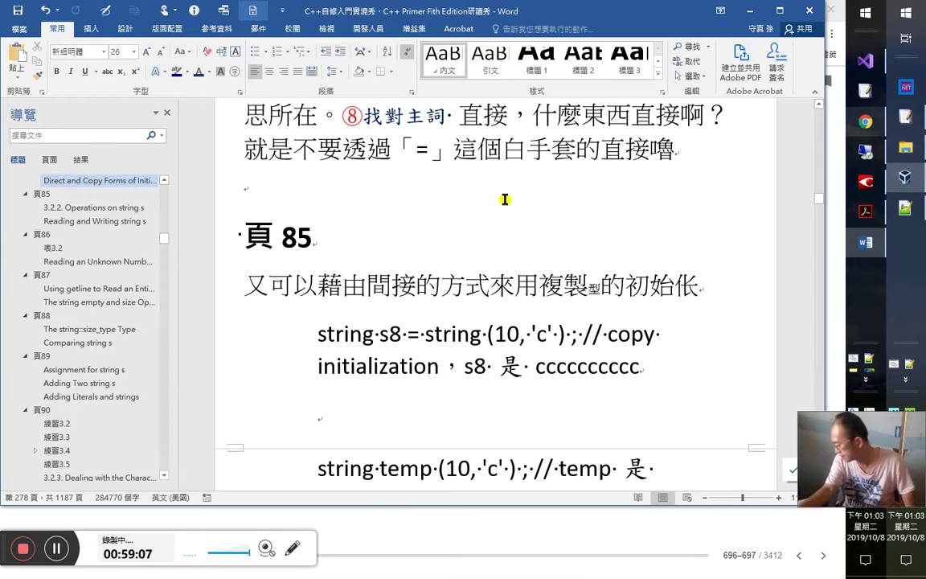
{"action": "key", "text": "ctrl+v"}
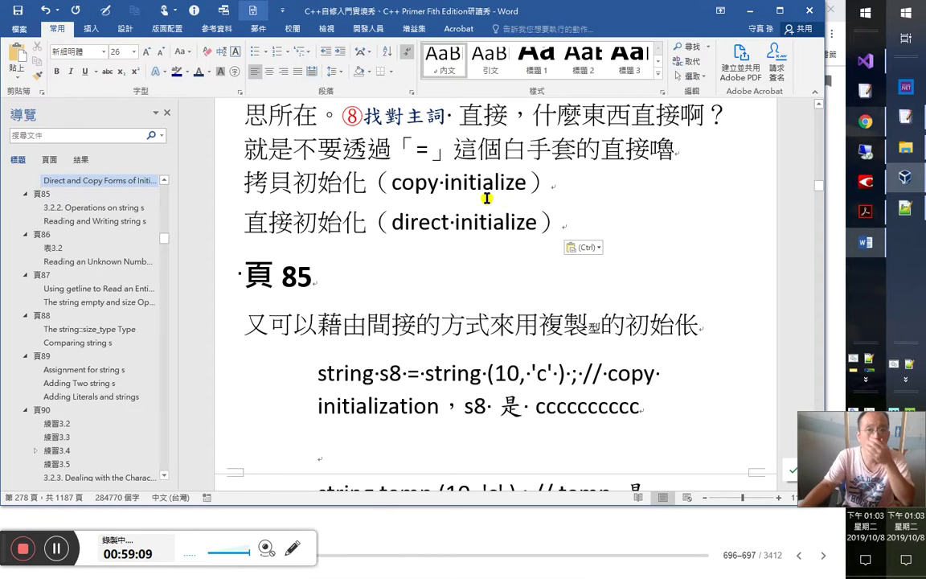
Step: Apply the 引文 style to the two pasted initialization terms and save the document
{"action": "left_click", "coordinate": [469, 185], "text": "shift"}
{"action": "key", "text": "alt+q"}
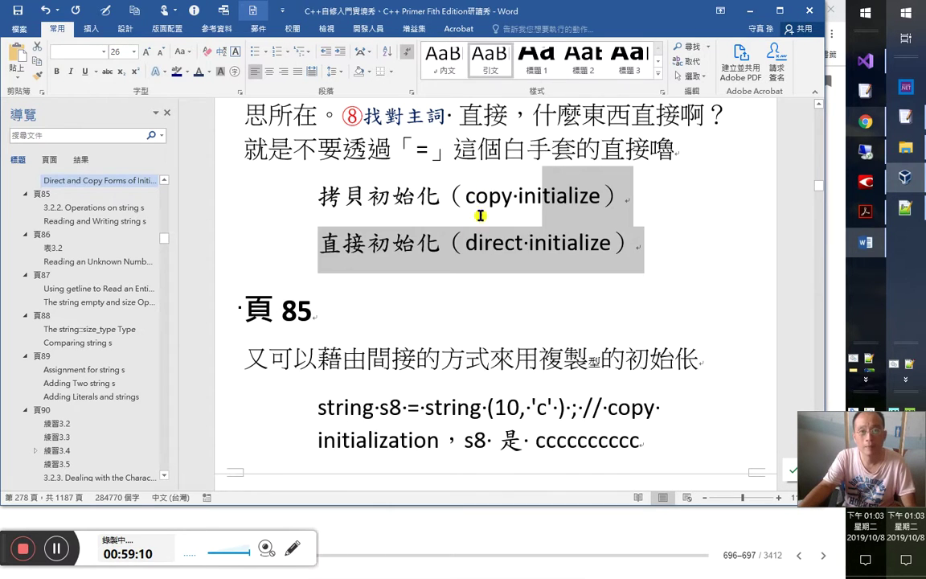
{"action": "left_click", "coordinate": [480, 242]}
{"action": "left_click", "coordinate": [17, 10]}
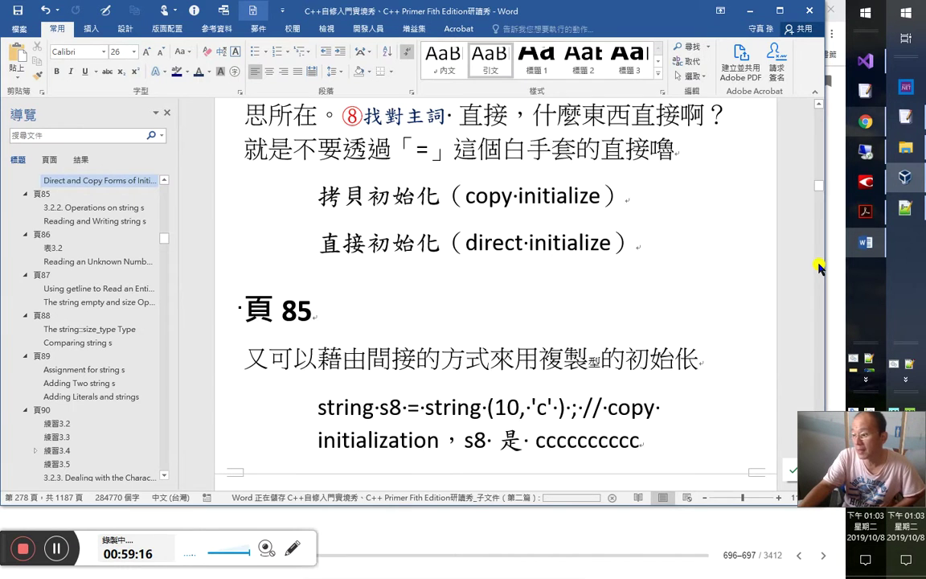
Step: Switch to ABBYY FineReader, open page 106 of the Chinese C++ Primer scan and examine section 3.2.1 on defining and initializing strings
{"action": "left_click", "coordinate": [833, 262]}
{"action": "left_click", "coordinate": [857, 180]}
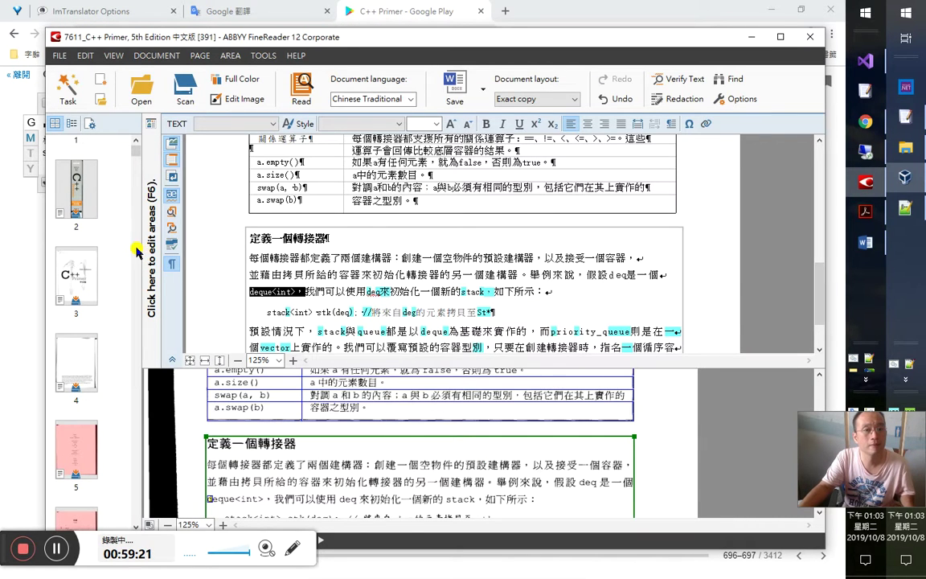
{"action": "left_click_drag", "start_coordinate": [135, 245], "coordinate": [133, 198]}
{"action": "scroll", "coordinate": [135, 181], "scroll_direction": "up", "scroll_amount": 10}
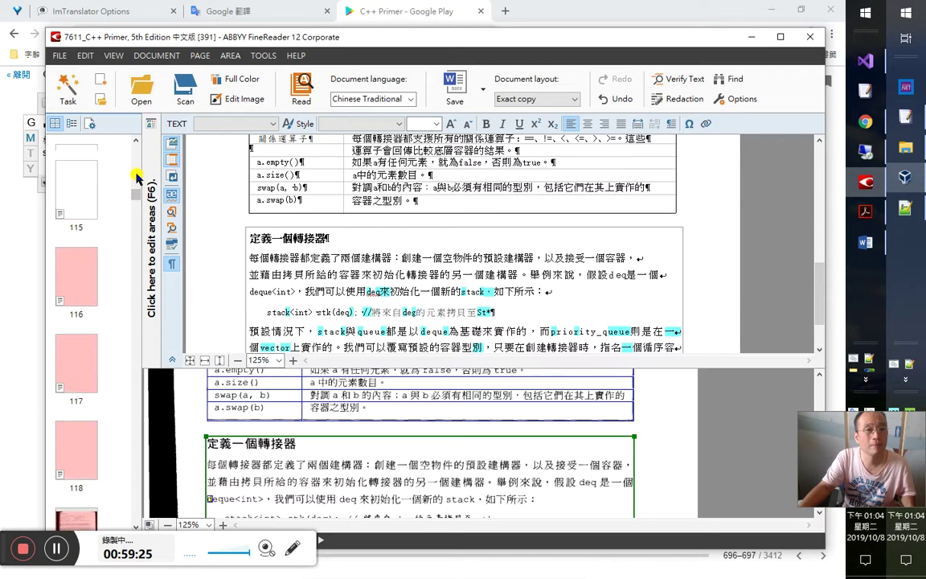
{"action": "scroll", "coordinate": [135, 167], "scroll_direction": "up", "scroll_amount": 3}
{"action": "left_click", "coordinate": [90, 193]}
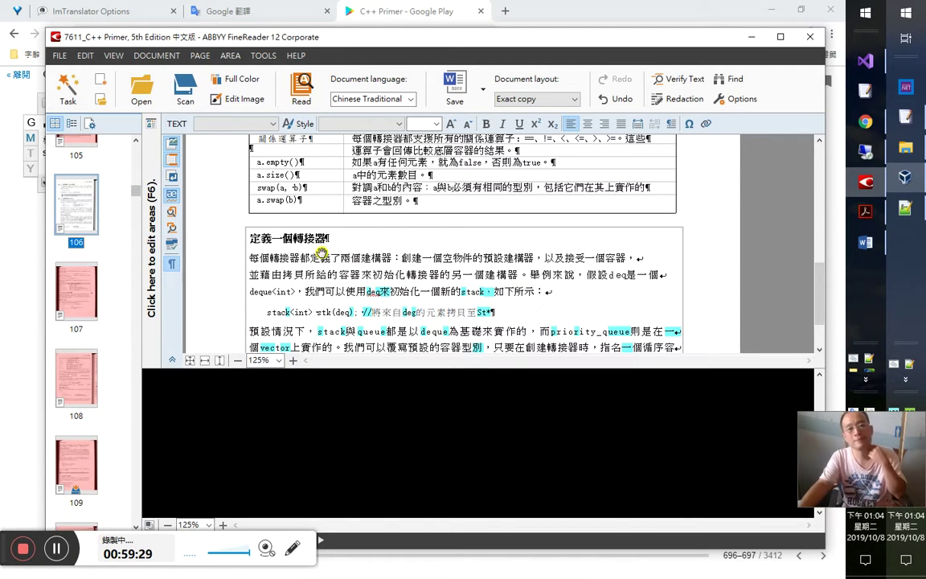
{"action": "left_click", "coordinate": [321, 242]}
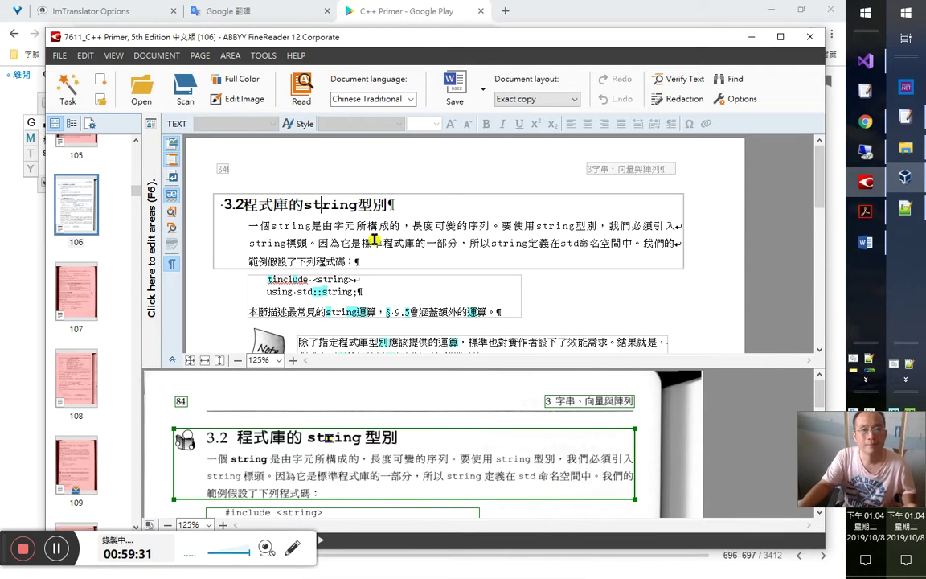
{"action": "scroll", "coordinate": [375, 255], "scroll_direction": "down", "scroll_amount": 3}
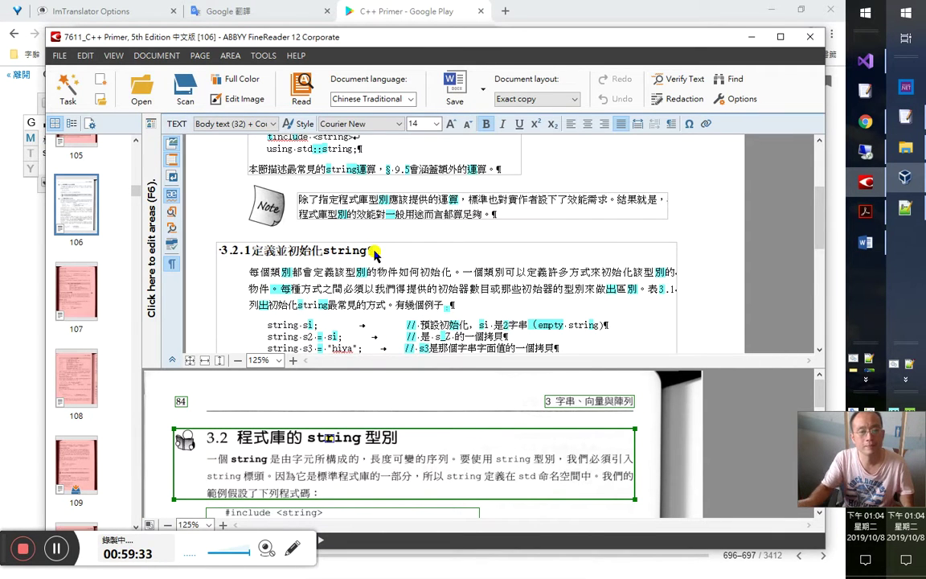
Step: Remove the stray characters around the 3.2.1 定義並初始化string heading in the recognized text
{"action": "key", "text": "Home"}
{"action": "key", "text": "BackSpace"}
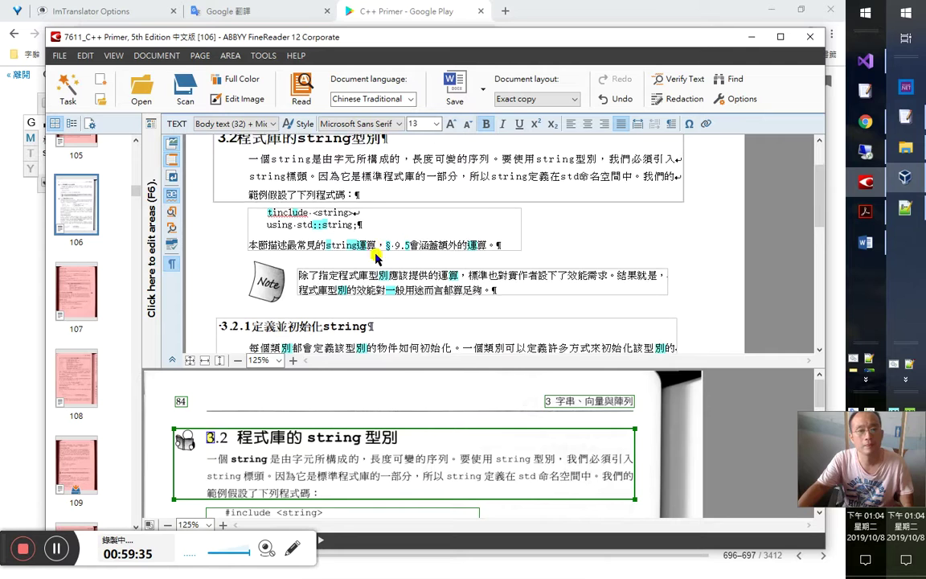
{"action": "scroll", "coordinate": [375, 254], "scroll_direction": "down", "scroll_amount": 1}
{"action": "left_click", "coordinate": [254, 243]}
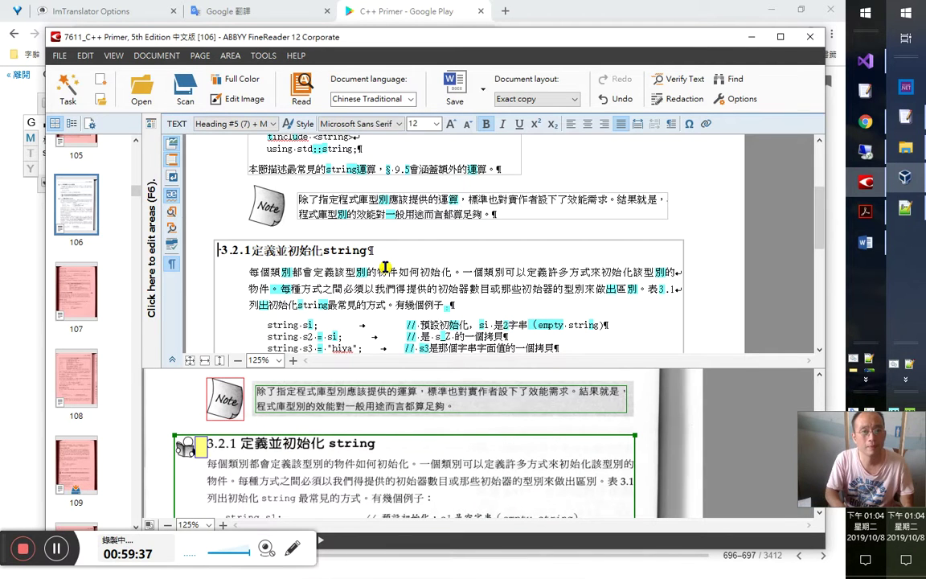
Step: Proofread the first line of the paragraph below the 3.2.1 heading against the scan and clear its uncertain-character marks
{"action": "scroll", "coordinate": [385, 266], "scroll_direction": "down", "scroll_amount": 8}
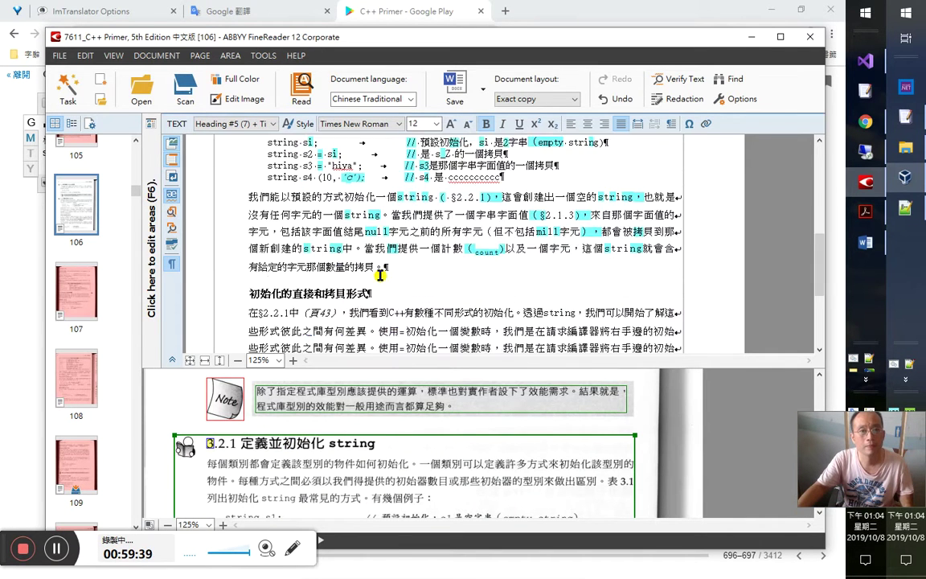
{"action": "left_click", "coordinate": [325, 228]}
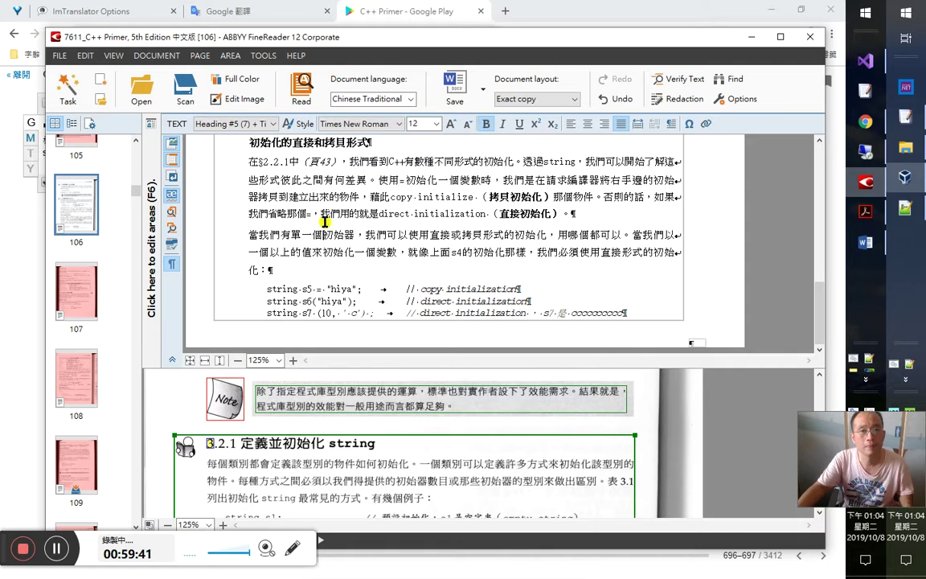
{"action": "scroll", "coordinate": [326, 221], "scroll_direction": "up", "scroll_amount": 5}
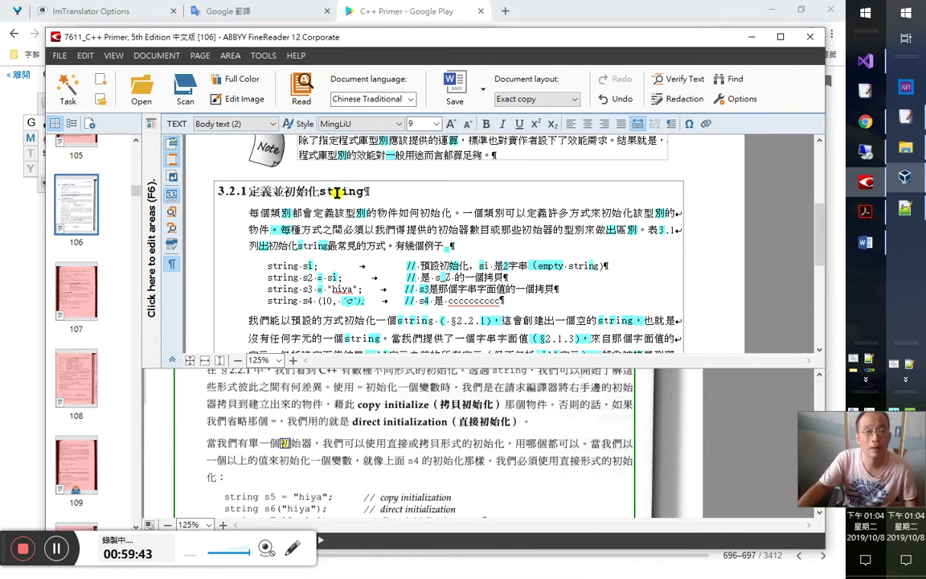
{"action": "left_click", "coordinate": [329, 191]}
{"action": "key", "text": "Down"}
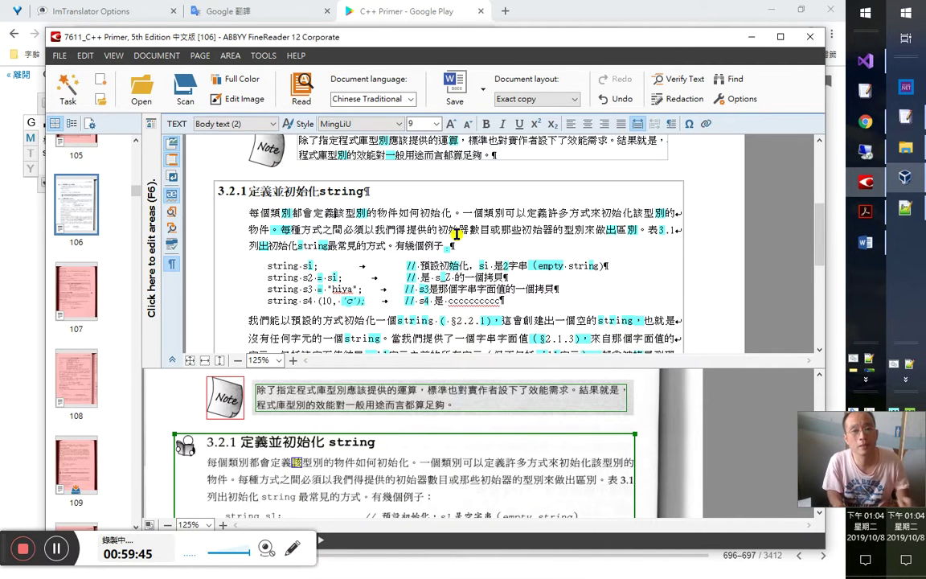
{"action": "key", "text": "Right"}
{"action": "key", "text": "Right"}
{"action": "key", "text": "Right"}
{"action": "key", "text": "Right"}
{"action": "key", "text": "Right"}
{"action": "key", "text": "shift+Home"}
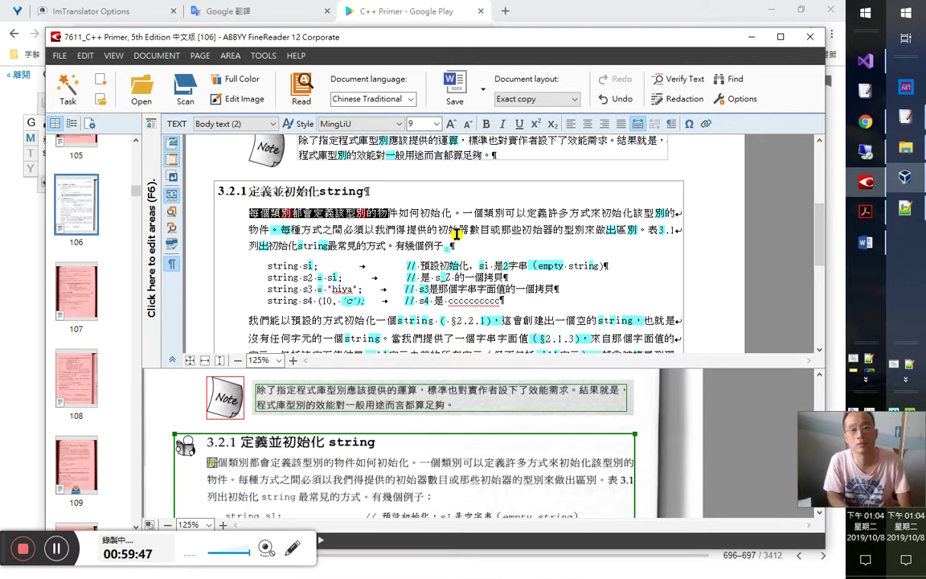
{"action": "key", "text": "Right"}
{"action": "key", "text": "Right"}
{"action": "key", "text": "Right"}
{"action": "key", "text": "shift+End"}
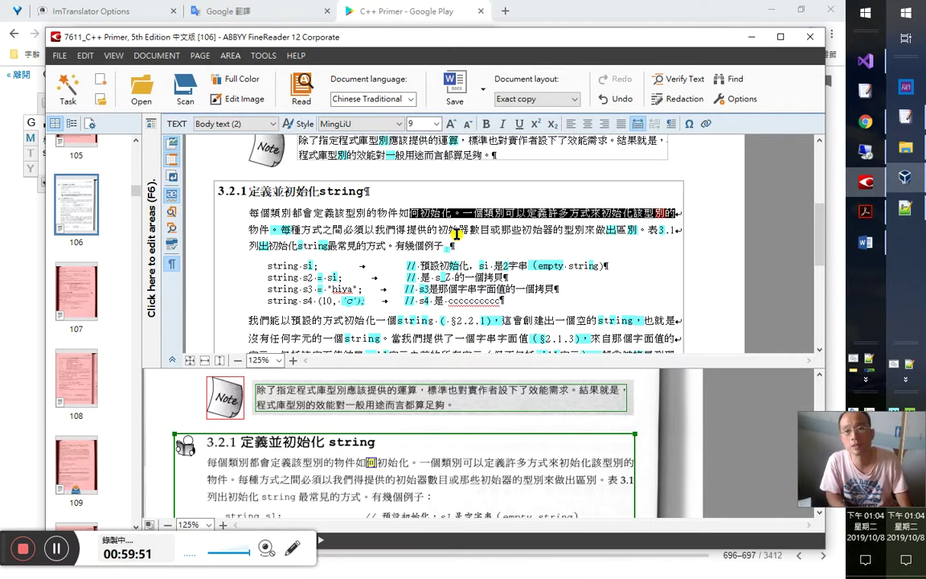
Step: Clear the uncertain-character marks on 。每 near the start of the paragraph's second line
{"action": "key", "text": "Right"}
{"action": "key", "text": "Right"}
{"action": "key", "text": "Right"}
{"action": "key", "text": "Right"}
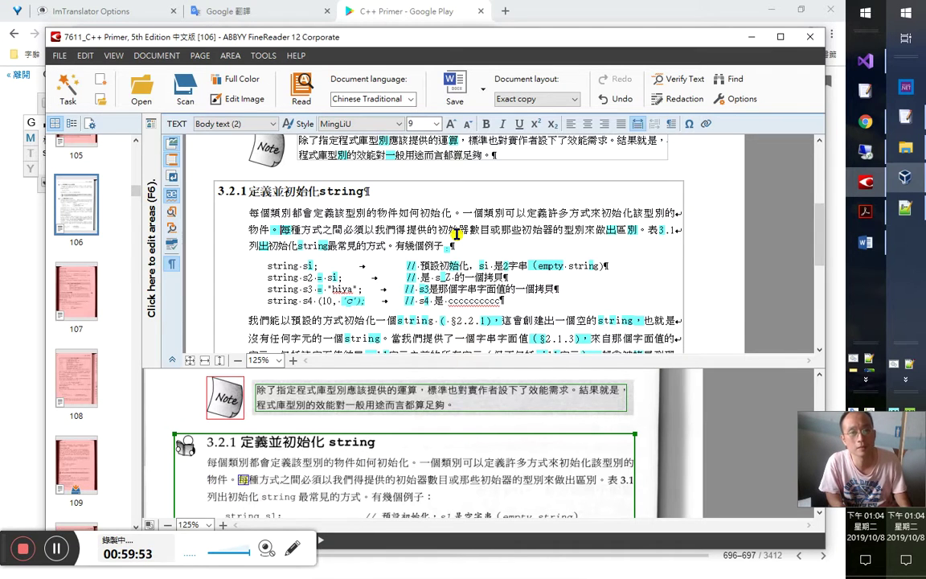
{"action": "key", "text": "Left"}
{"action": "key", "text": "Left"}
{"action": "key", "text": "shift+Right"}
{"action": "key", "text": "shift+Right"}
{"action": "key", "text": "shift+Right"}
{"action": "key", "text": "shift+Right"}
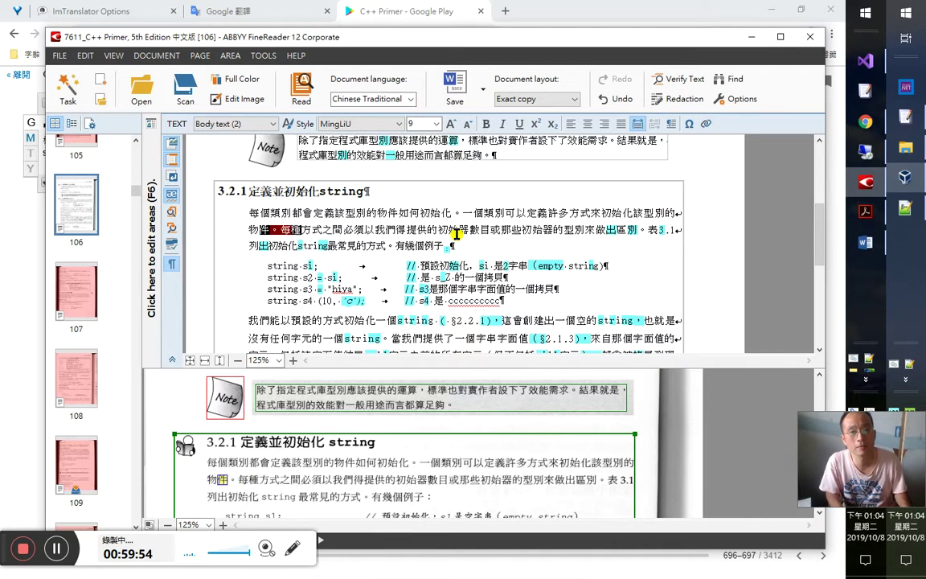
{"action": "key", "text": "shift+Right"}
{"action": "key", "text": "shift+Right"}
{"action": "key", "text": "shift+Right"}
{"action": "key", "text": "shift+Right"}
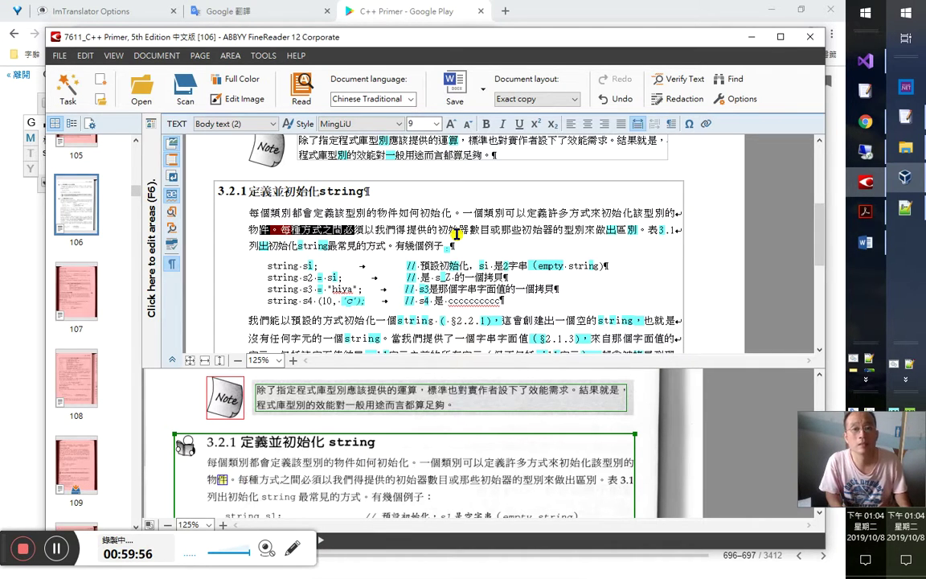
{"action": "key", "text": "shift+Right"}
{"action": "key", "text": "shift+Right"}
{"action": "key", "text": "shift+Right"}
{"action": "key", "text": "shift+Right"}
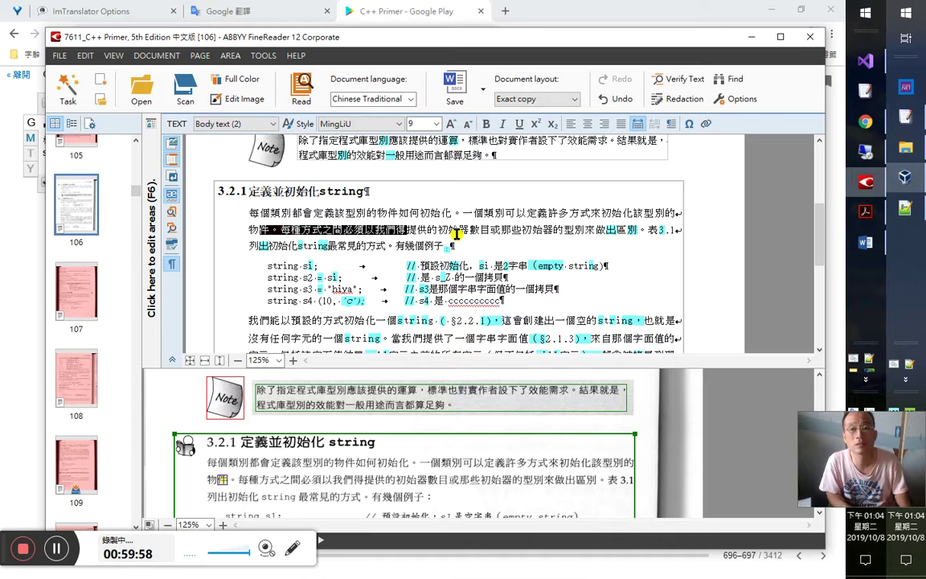
Step: Proofread the rest of the paragraph's second line and clear the uncertain-character marks from 出區別 through 表3.1
{"action": "key", "text": "Right"}
{"action": "key", "text": "Right"}
{"action": "key", "text": "Right"}
{"action": "key", "text": "Right"}
{"action": "key", "text": "Right"}
{"action": "key", "text": "Right"}
{"action": "key", "text": "Left"}
{"action": "key", "text": "Left"}
{"action": "key", "text": "Left"}
{"action": "key", "text": "Left"}
{"action": "key", "text": "Left"}
{"action": "key", "text": "Left"}
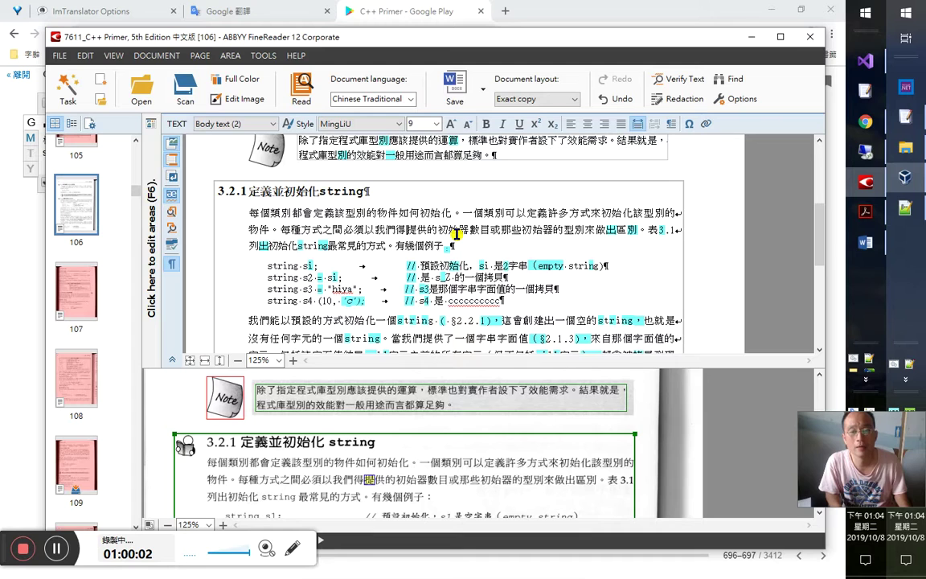
{"action": "key", "text": "Right"}
{"action": "key", "text": "Right"}
{"action": "key", "text": "Right"}
{"action": "key", "text": "Right"}
{"action": "key", "text": "Right"}
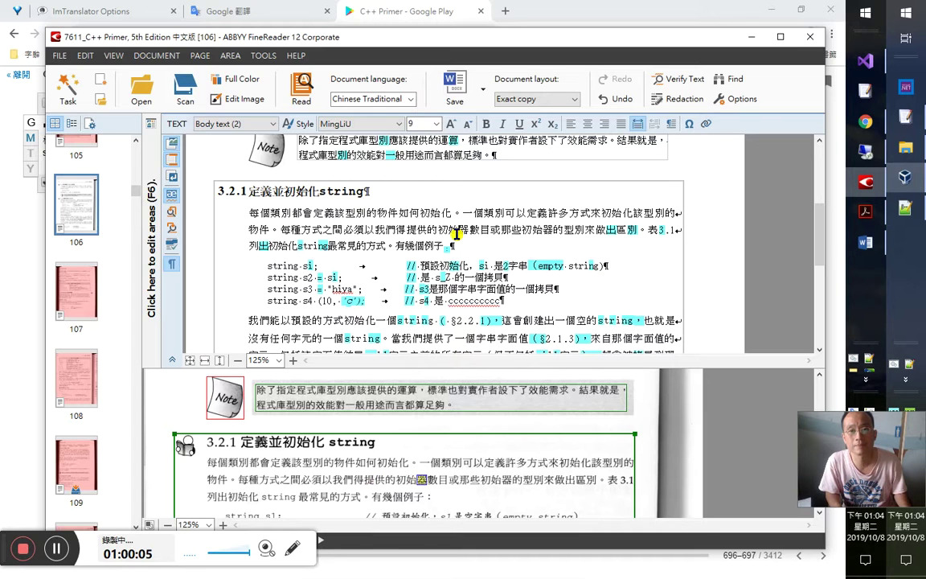
{"action": "key", "text": "Right"}
{"action": "key", "text": "Right"}
{"action": "key", "text": "Right"}
{"action": "key", "text": "Right"}
{"action": "key", "text": "Right"}
{"action": "key", "text": "Right"}
{"action": "key", "text": "Right"}
{"action": "key", "text": "Right"}
{"action": "key", "text": "Right"}
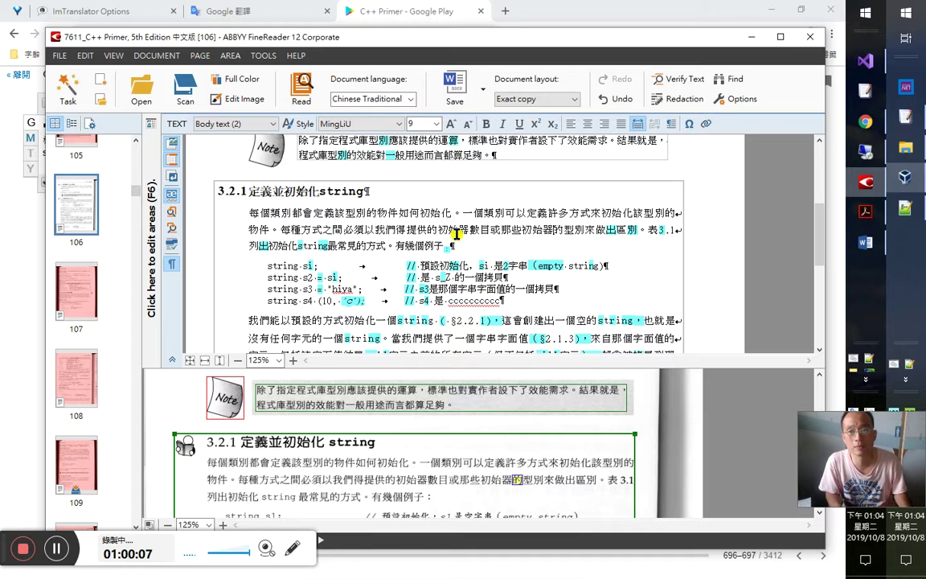
{"action": "key", "text": "Right"}
{"action": "key", "text": "Right"}
{"action": "key", "text": "Right"}
{"action": "key", "text": "shift+End"}
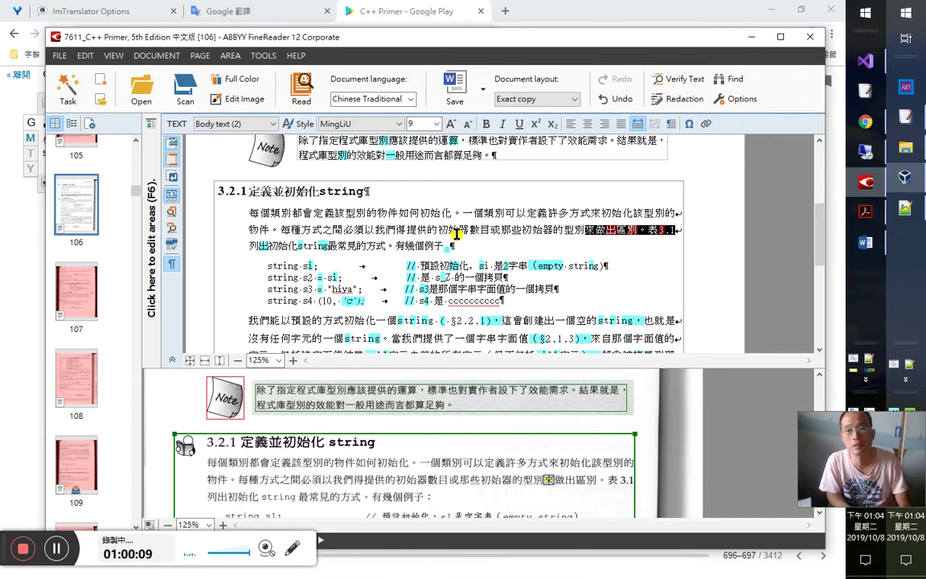
{"action": "key", "text": "ctrl+t"}
{"action": "key", "text": "Left"}
{"action": "key", "text": "Left"}
{"action": "key", "text": "Right"}
{"action": "key", "text": "Right"}
{"action": "key", "text": "Right"}
{"action": "key", "text": "Right"}
{"action": "key", "text": "Right"}
{"action": "key", "text": "Right"}
{"action": "key", "text": "Right"}
{"action": "key", "text": "Right"}
{"action": "key", "text": "Right"}
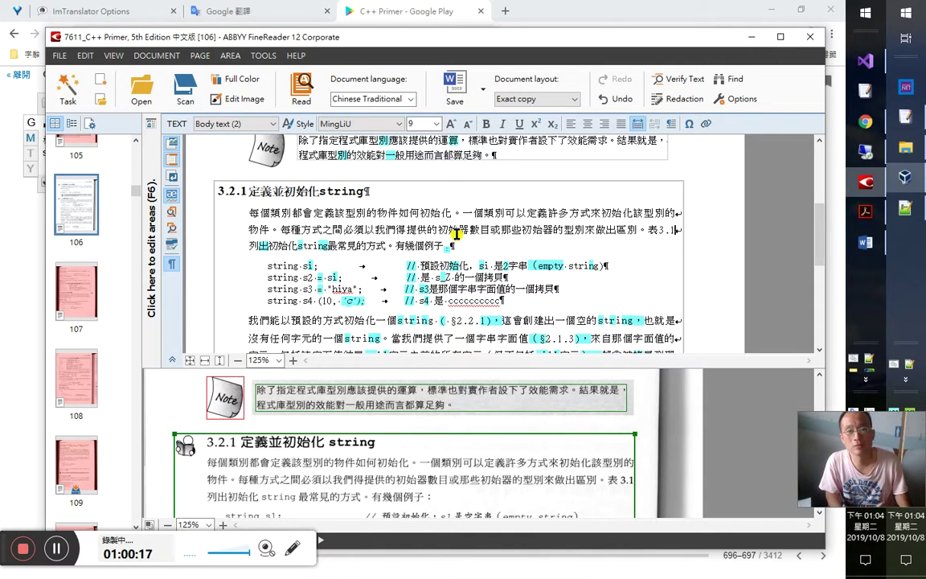
Step: Clear the uncertain-character marks on the paragraph's third line, from 出初始化string to 有幾個例子
{"action": "left_click", "coordinate": [336, 301]}
{"action": "left_click", "coordinate": [355, 303]}
{"action": "left_click", "coordinate": [649, 232]}
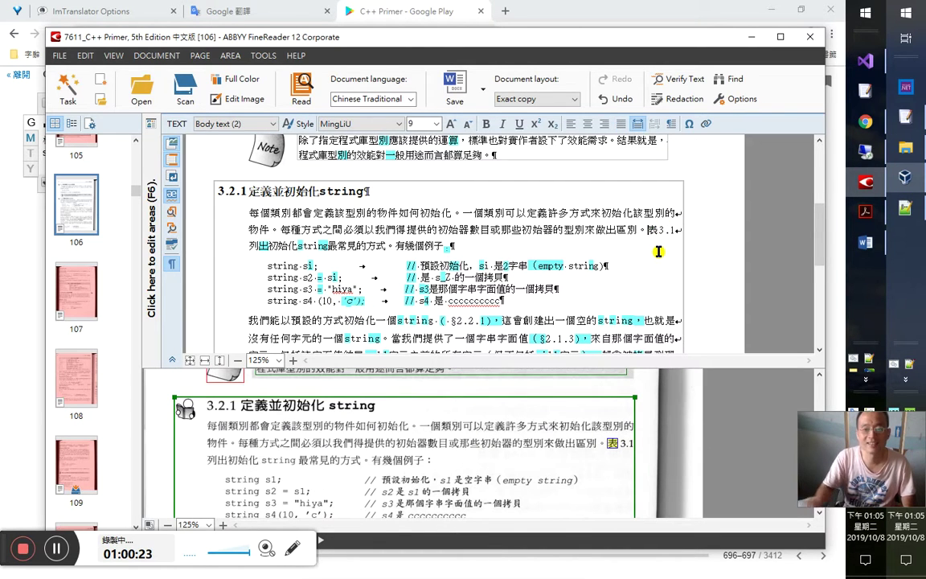
{"action": "key", "text": "Right"}
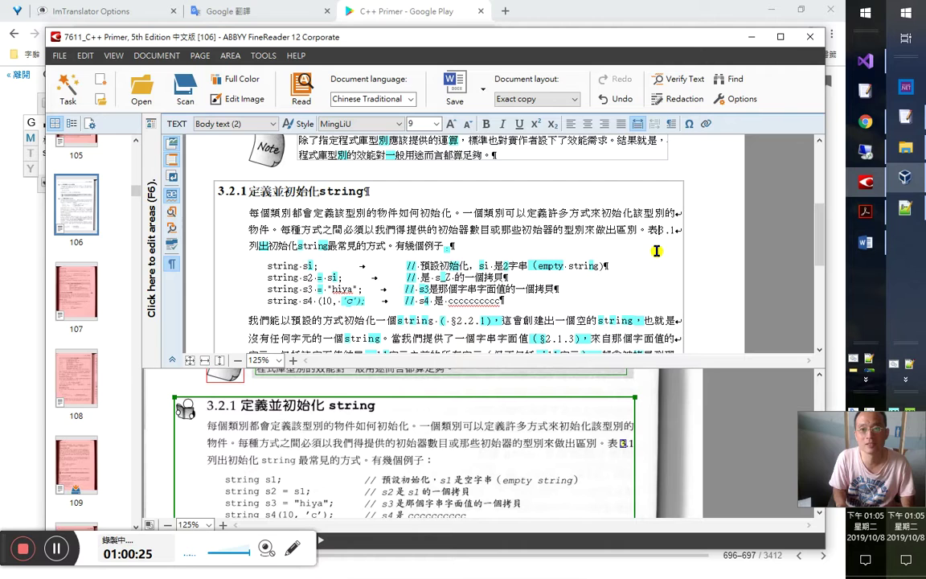
{"action": "key", "text": "Right"}
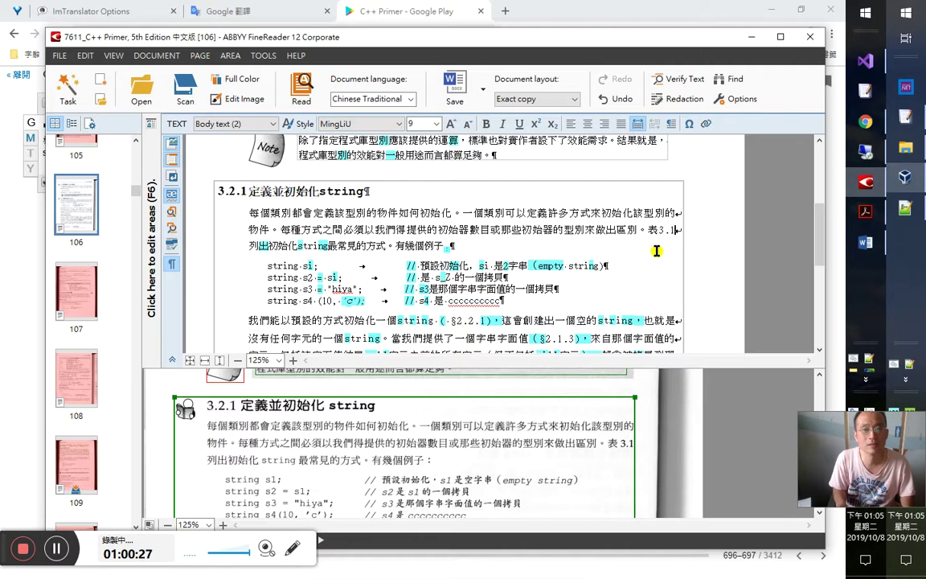
{"action": "key", "text": "Right"}
{"action": "key", "text": "shift+End"}
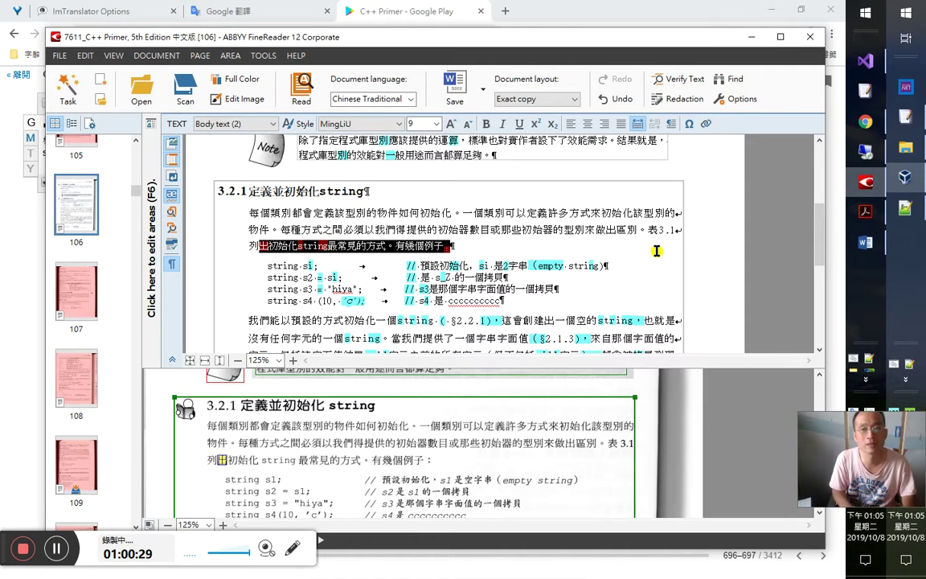
{"action": "key", "text": "Left"}
{"action": "key", "text": "Down"}
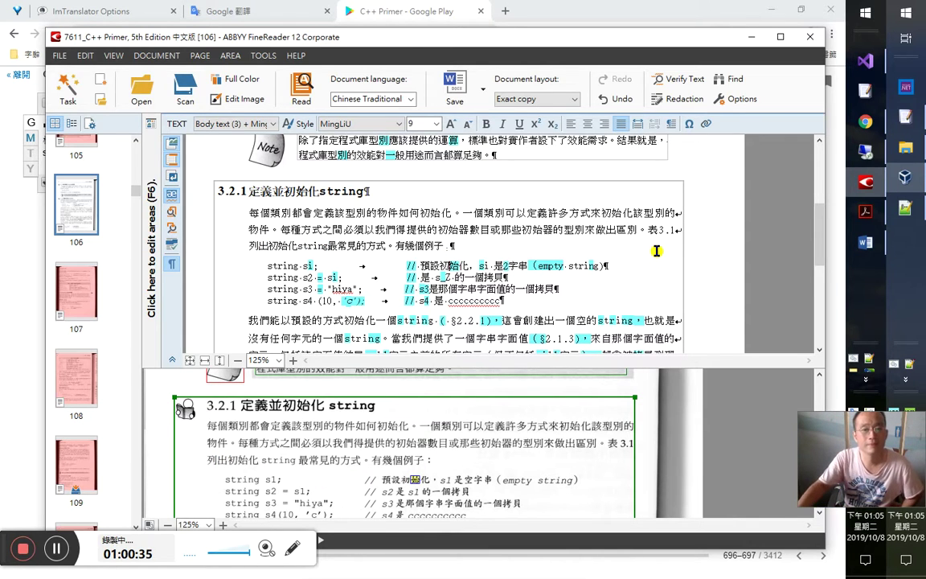
Step: Correct the variable name in the first string declaration from si to s1
{"action": "left_click", "coordinate": [315, 266]}
{"action": "left_click_drag", "start_coordinate": [315, 266], "coordinate": [307, 266]}
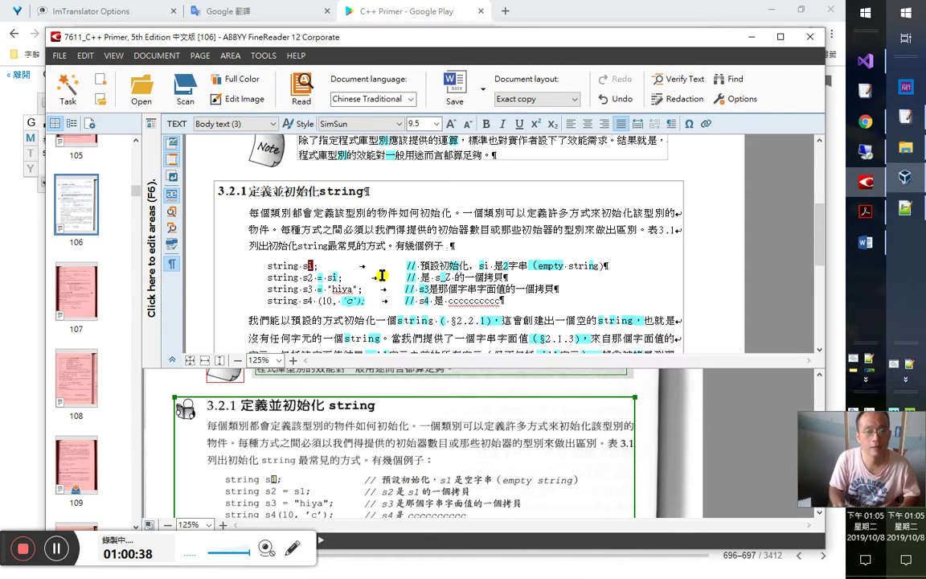
{"action": "type", "text": "1"}
{"action": "key", "text": "Right"}
{"action": "key", "text": "Right"}
{"action": "key", "text": "Right"}
{"action": "key", "text": "Right"}
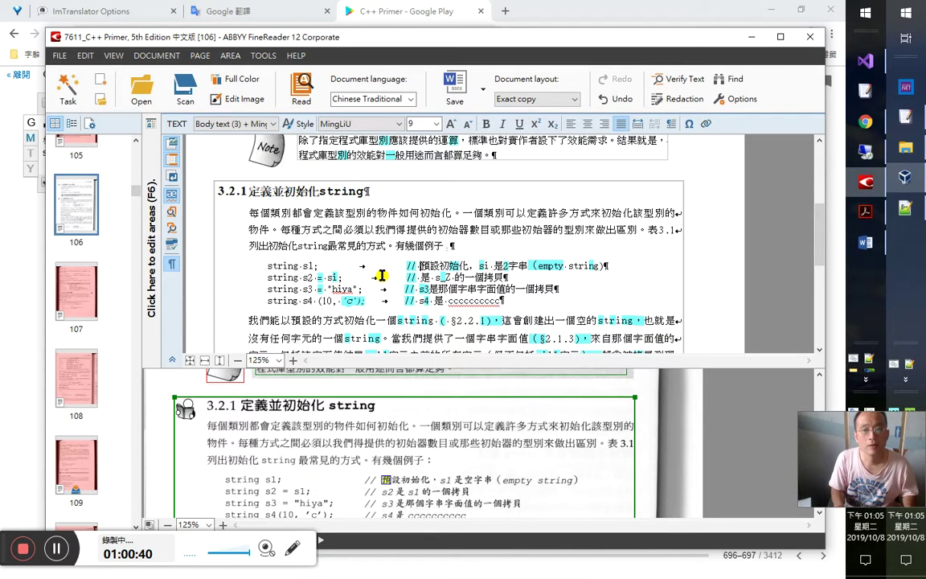
Step: Correct si to s1 in the first declaration's comment and clear that line's uncertain-character marks
{"action": "key", "text": "Home"}
{"action": "key", "text": "shift+End"}
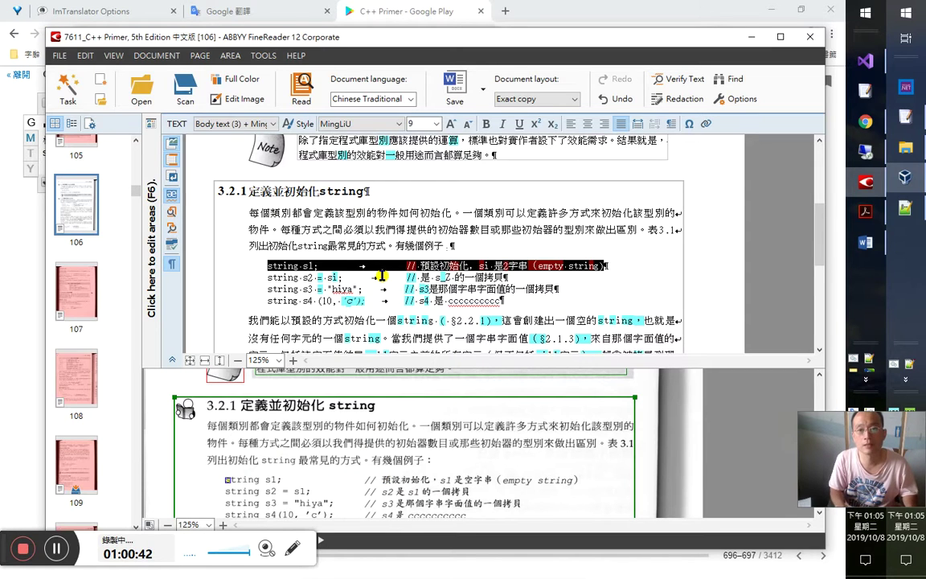
{"action": "key", "text": "Home"}
{"action": "left_click", "coordinate": [485, 266]}
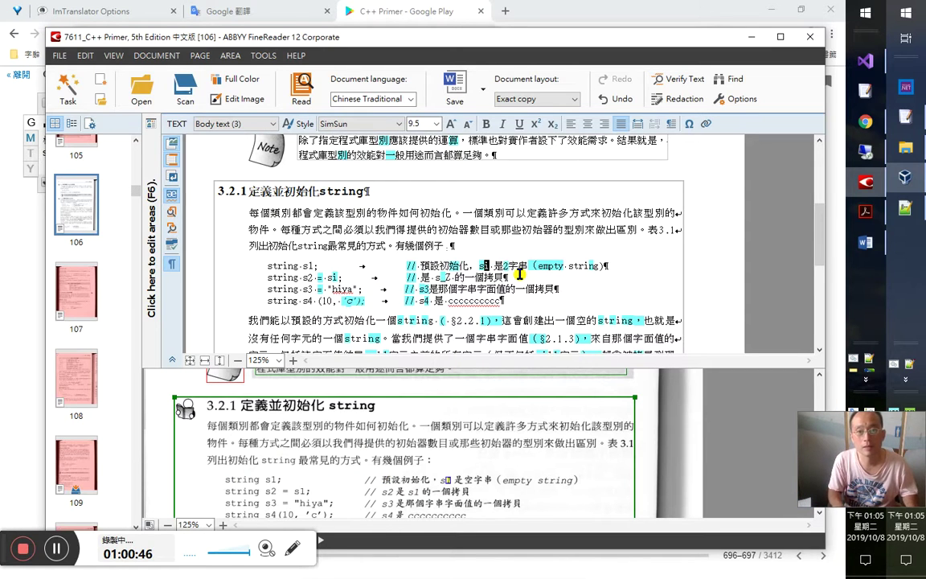
{"action": "key", "text": "Home"}
{"action": "key", "text": "shift+End"}
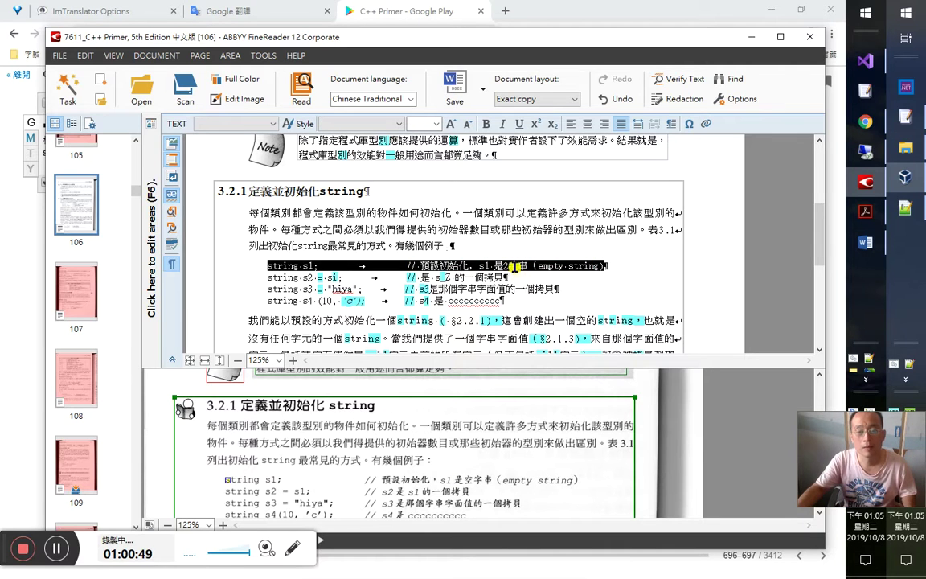
Step: Italicize s1 in the comment of the first string declaration
{"action": "left_click", "coordinate": [498, 266]}
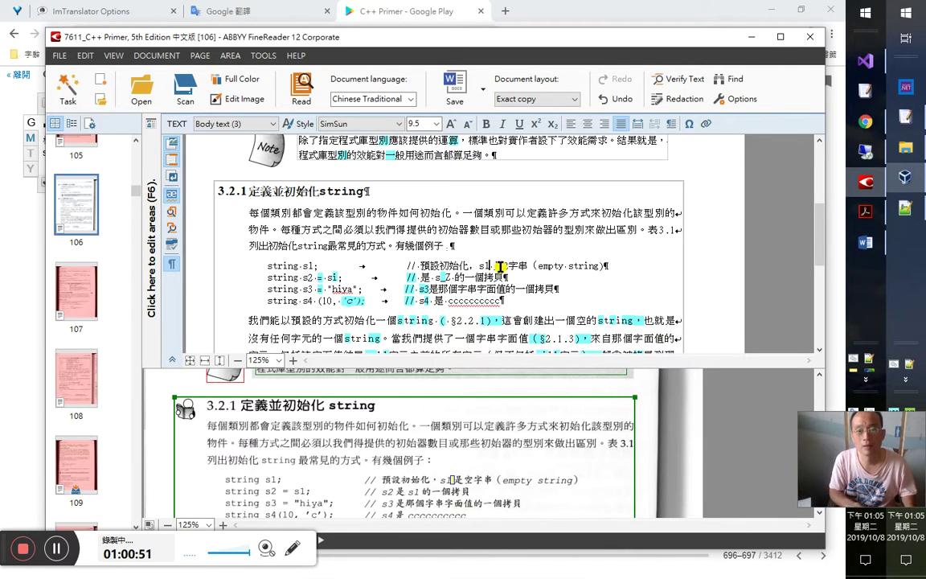
{"action": "key", "text": "ctrl+shift+Left"}
{"action": "key", "text": "ctrl+i"}
{"action": "key", "text": "Right"}
{"action": "key", "text": "Right"}
{"action": "key", "text": "Right"}
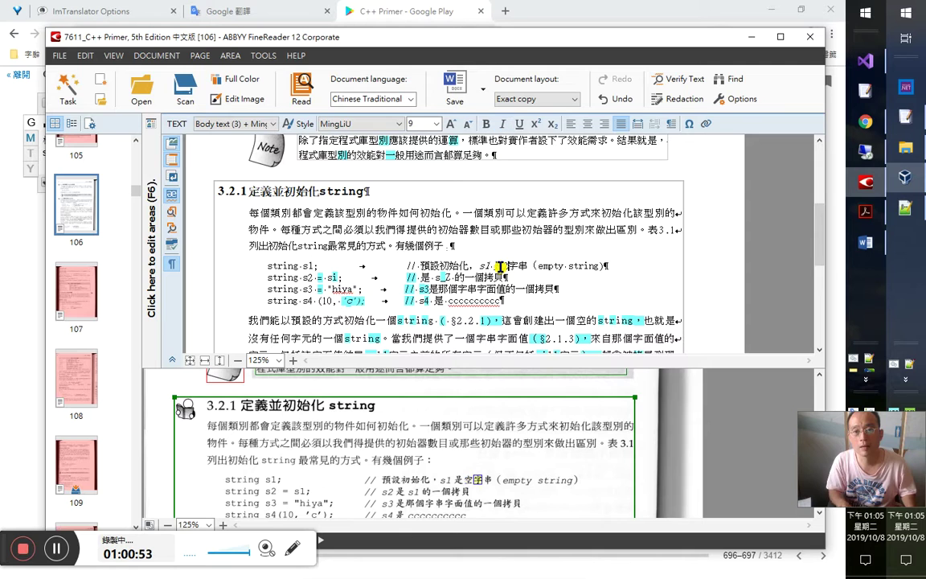
Step: Replace the misread 2 before 字串 with 空 in the first declaration's comment
{"action": "type", "text": "cm"}
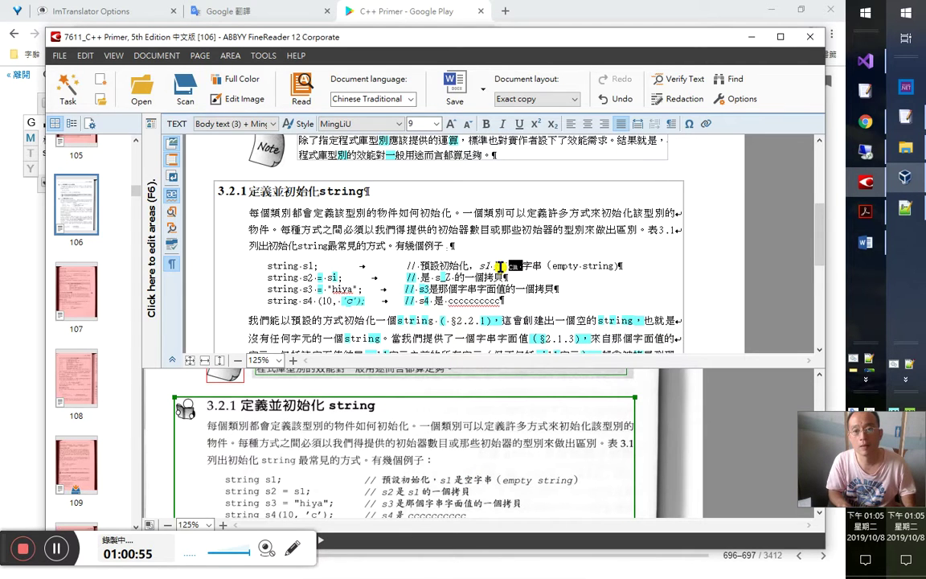
{"action": "type", "text": "空"}
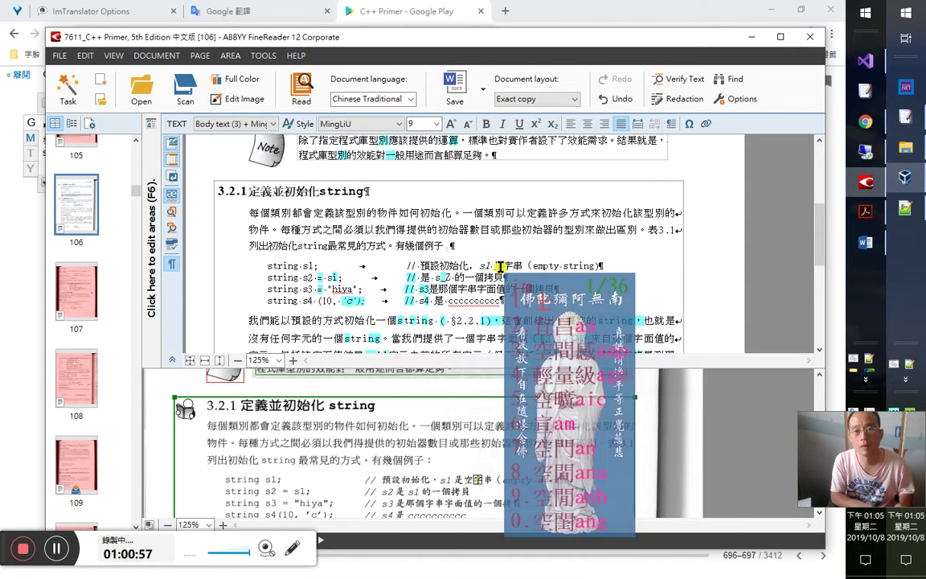
{"action": "key", "text": "Right"}
Step: Correct the initializer of the s2 declaration to s1
{"action": "key", "text": "Right"}
{"action": "key", "text": "Right"}
{"action": "key", "text": "Right"}
{"action": "key", "text": "Right"}
{"action": "key", "text": "Down"}
{"action": "key", "text": "Home"}
{"action": "key", "text": "Right"}
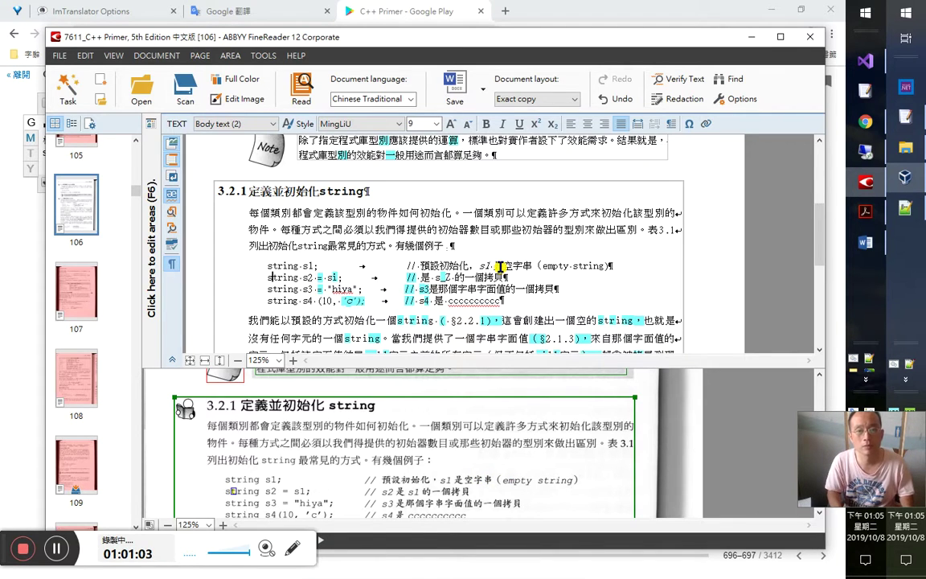
{"action": "left_click", "coordinate": [342, 279]}
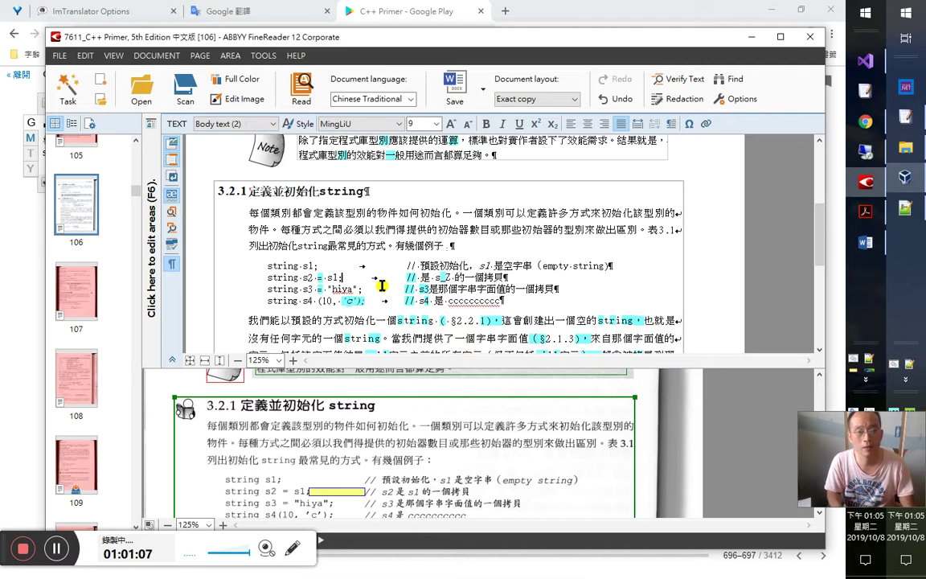
Step: Insert the missing s2 before 是 in the comment of the second string declaration
{"action": "key", "text": "Right"}
{"action": "key", "text": "Right"}
{"action": "key", "text": "Right"}
{"action": "key", "text": "Right"}
{"action": "key", "text": "a"}
{"action": "key", "text": "Escape"}
{"action": "key", "text": "Left"}
{"action": "type", "text": "s2"}
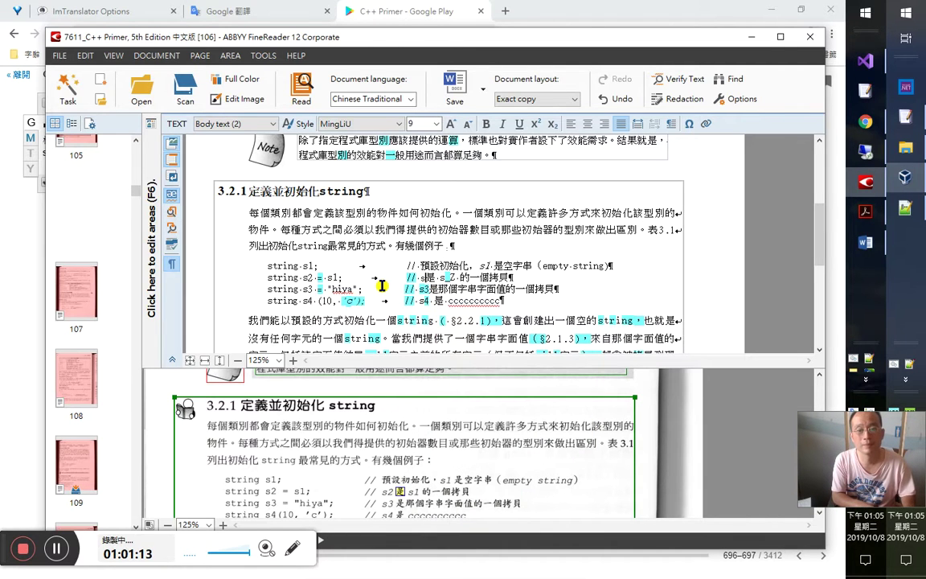
{"action": "key", "text": "Right"}
{"action": "key", "text": "Right"}
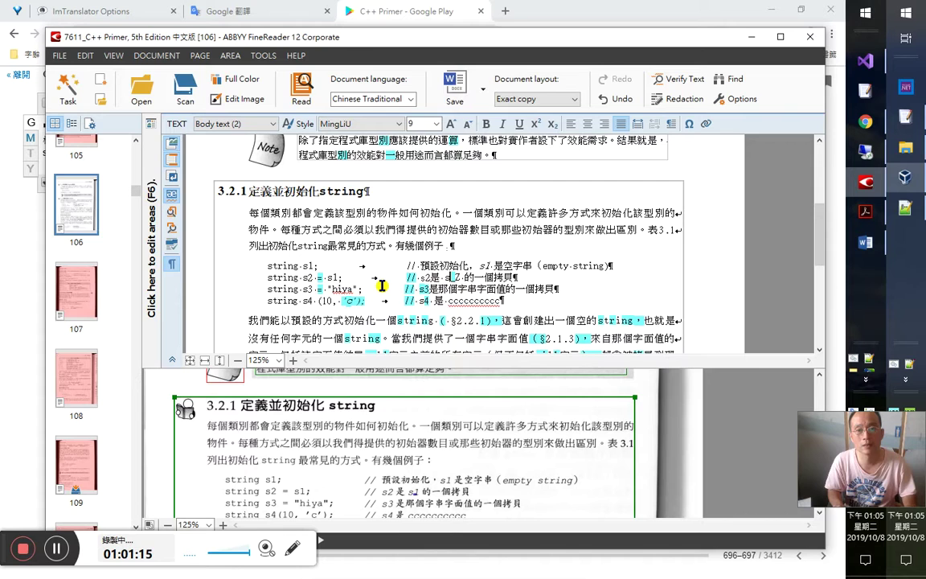
Step: Correct the misread variable to s1 in the second declaration's comment and mark the whole line as verified
{"action": "key", "text": "Delete"}
{"action": "key", "text": "Delete"}
{"action": "type", "text": "1"}
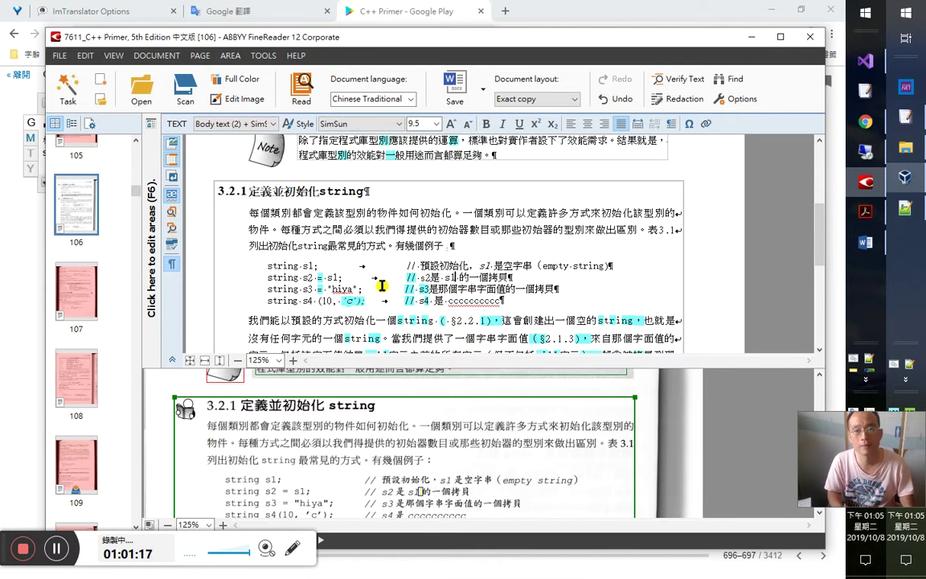
{"action": "key", "text": "End"}
{"action": "key", "text": "shift+Home"}
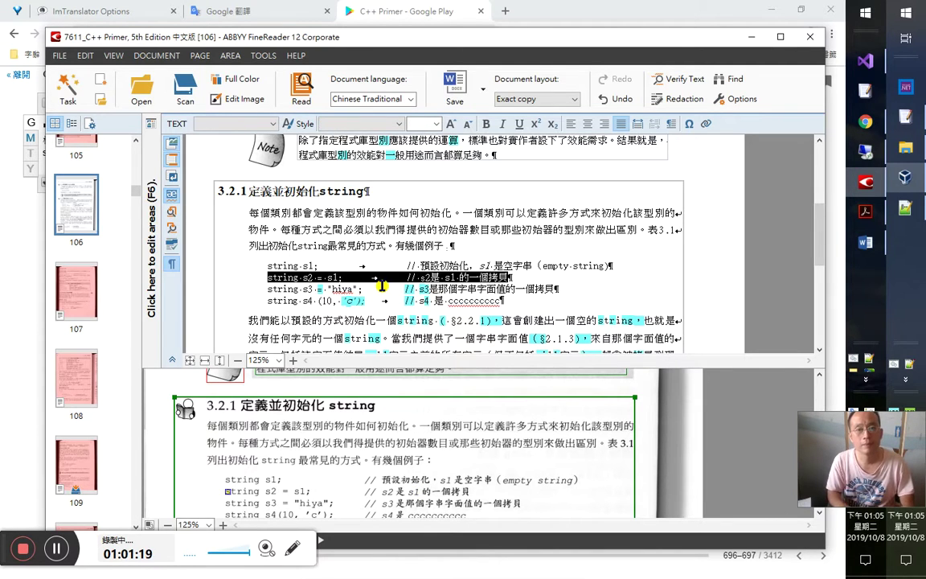
Step: Mark the low-confidence characters in the s3 declaration and its comment as verified
{"action": "left_click", "coordinate": [337, 301]}
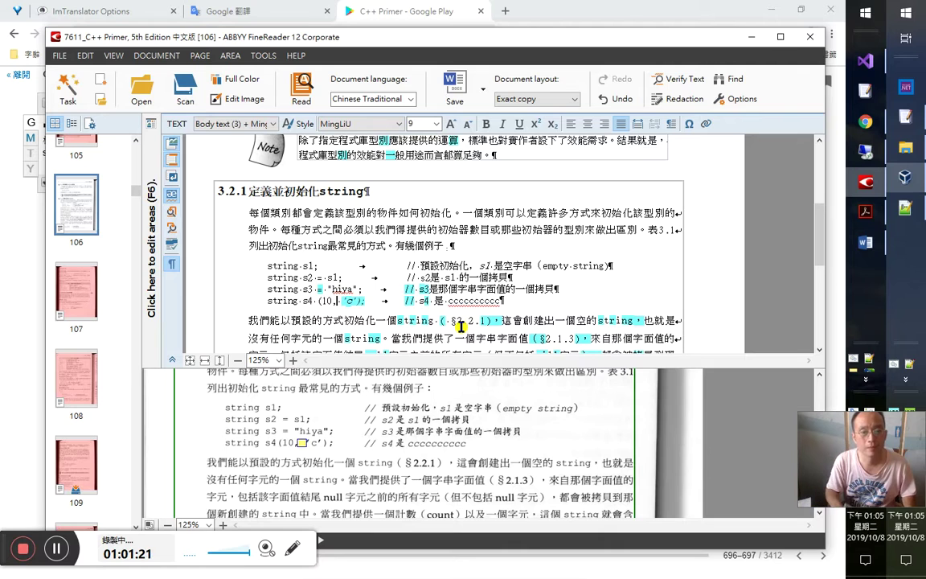
{"action": "key", "text": "Up"}
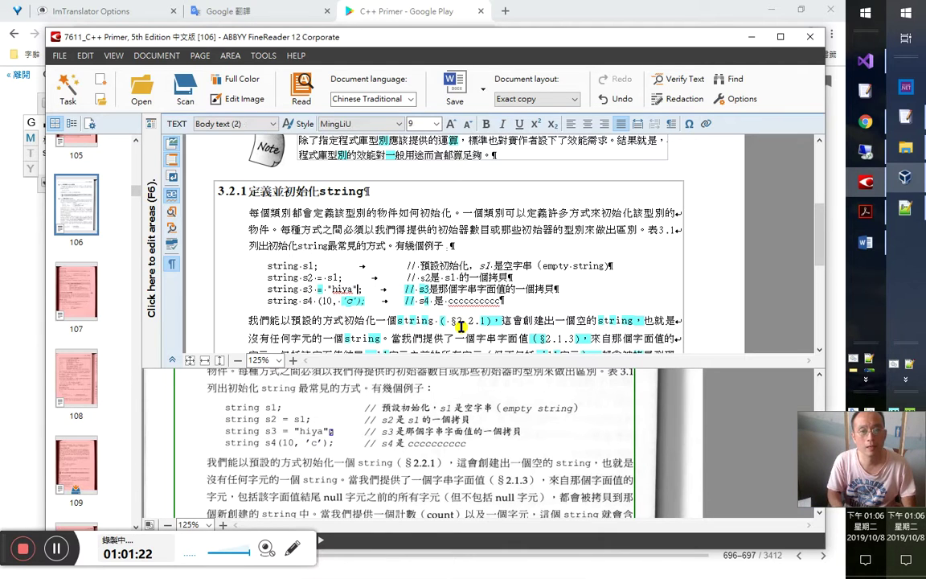
{"action": "key", "text": "shift+Home"}
{"action": "key", "text": "Right"}
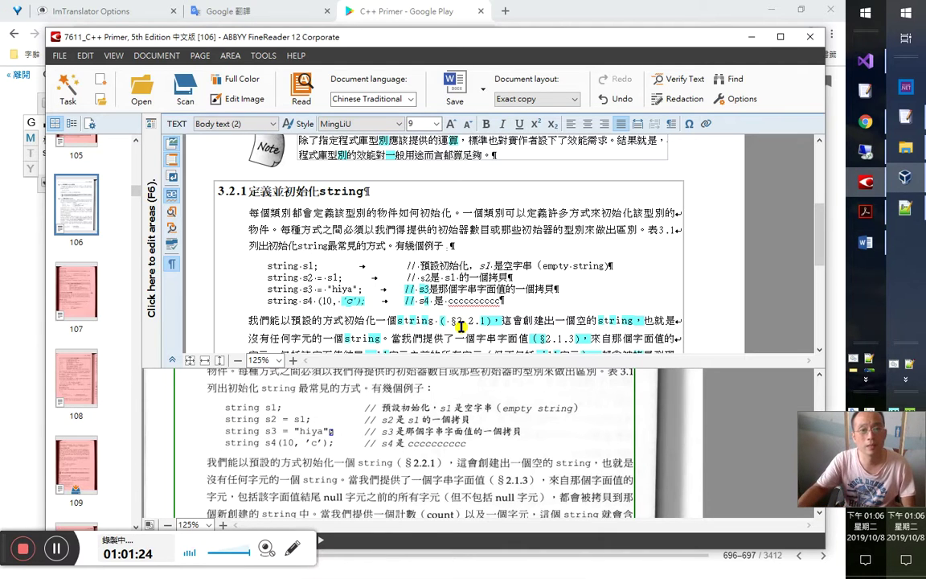
{"action": "left_click", "coordinate": [421, 299]}
{"action": "left_click", "coordinate": [408, 287]}
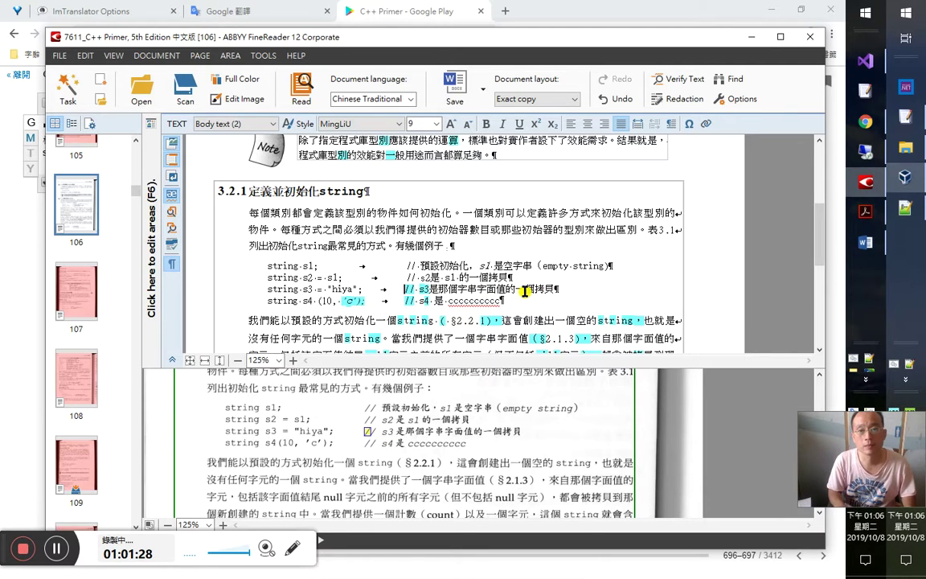
{"action": "key", "text": "Down"}
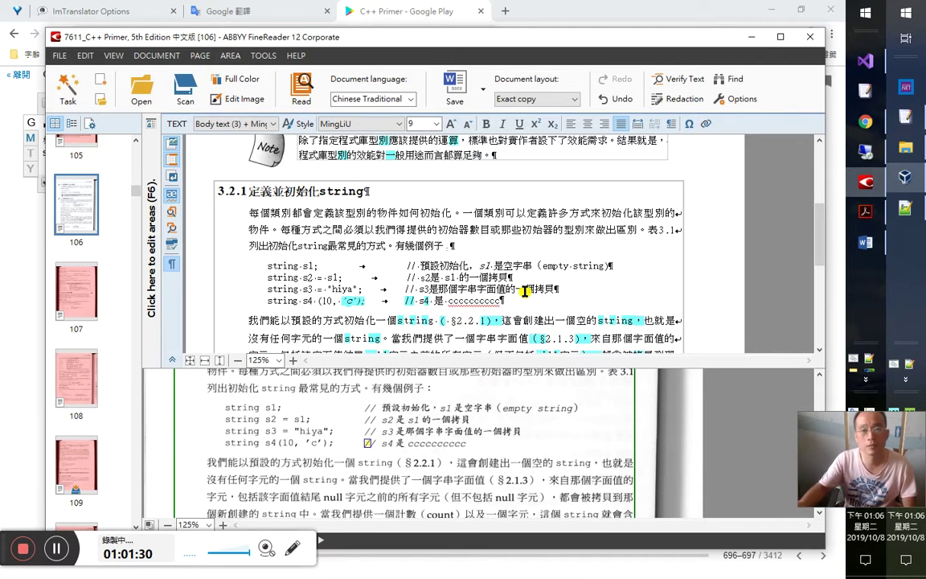
Step: Remove the extra space between s4 and (10 in the fourth string declaration
{"action": "left_click", "coordinate": [319, 300]}
{"action": "key", "text": "BackSpace"}
{"action": "key", "text": "Right"}
{"action": "key", "text": "Right"}
{"action": "key", "text": "Right"}
{"action": "key", "text": "Right"}
{"action": "key", "text": "Right"}
{"action": "key", "text": "Right"}
{"action": "key", "text": "Right"}
Step: Mark the s4 declaration and its comment as verified, from string s4 through the row of c characters
{"action": "key", "text": "shift+Left"}
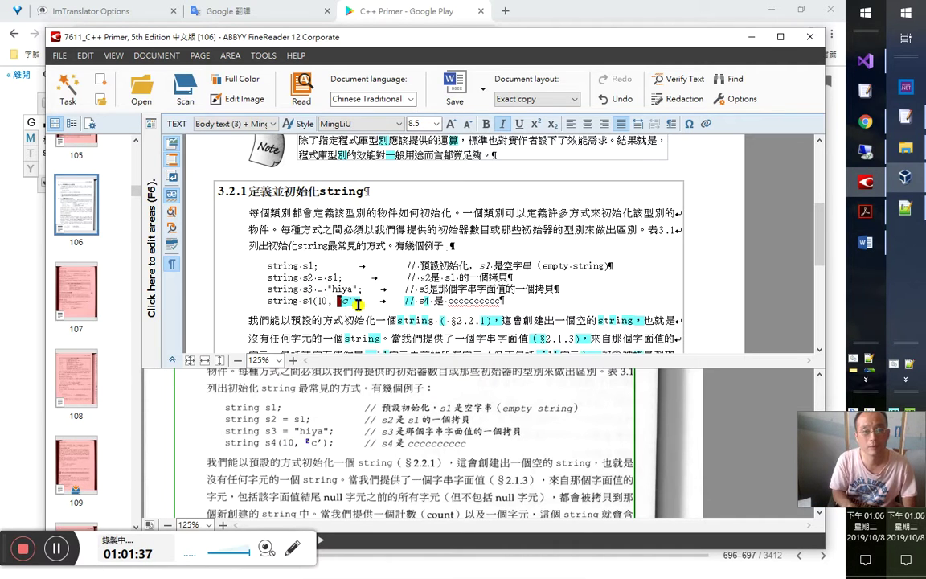
{"action": "key", "text": "shift+Home"}
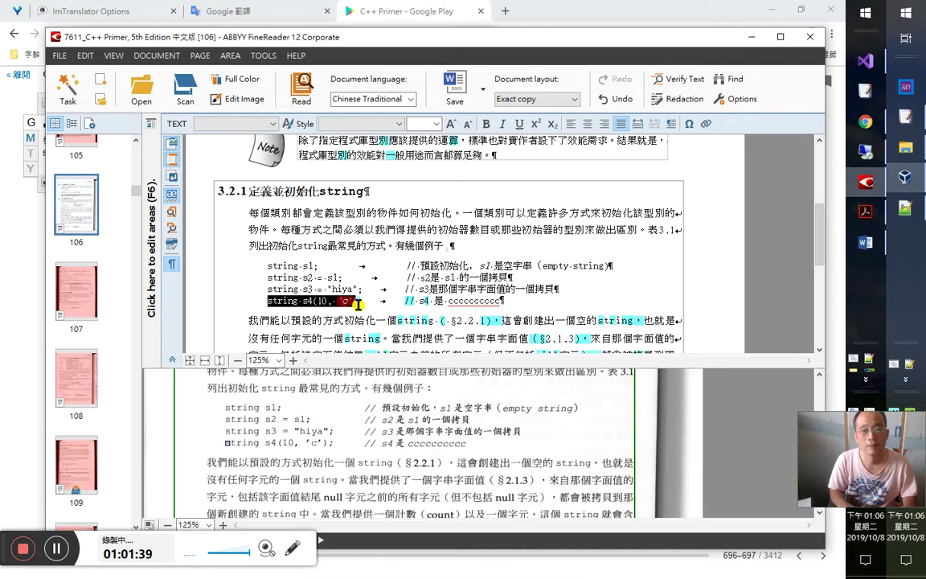
{"action": "key", "text": "shift+End"}
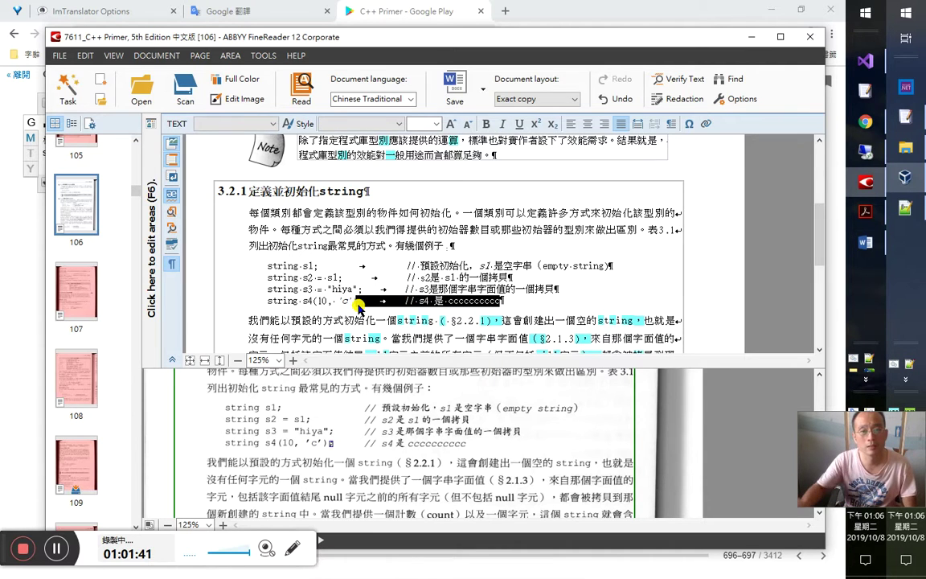
{"action": "left_click", "coordinate": [348, 304]}
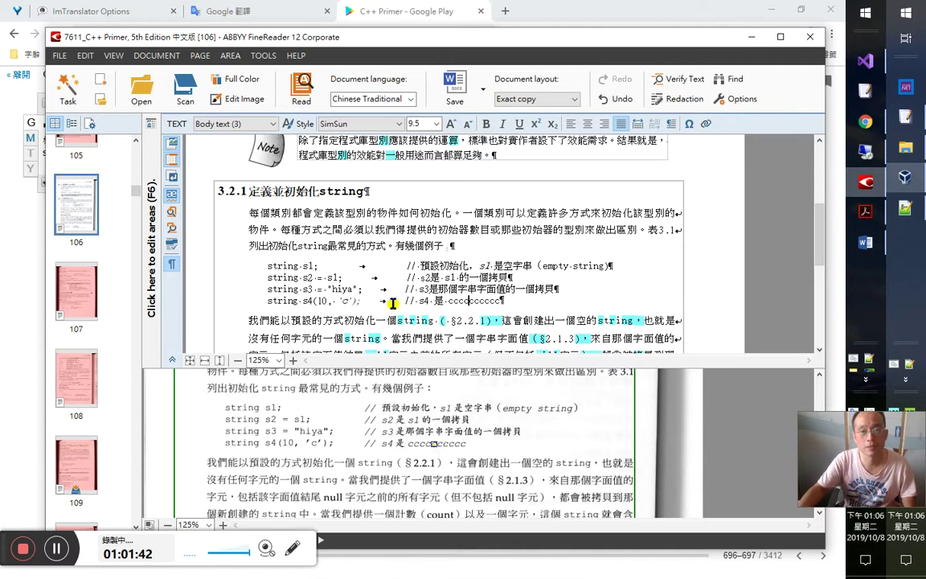
{"action": "left_click", "coordinate": [356, 303]}
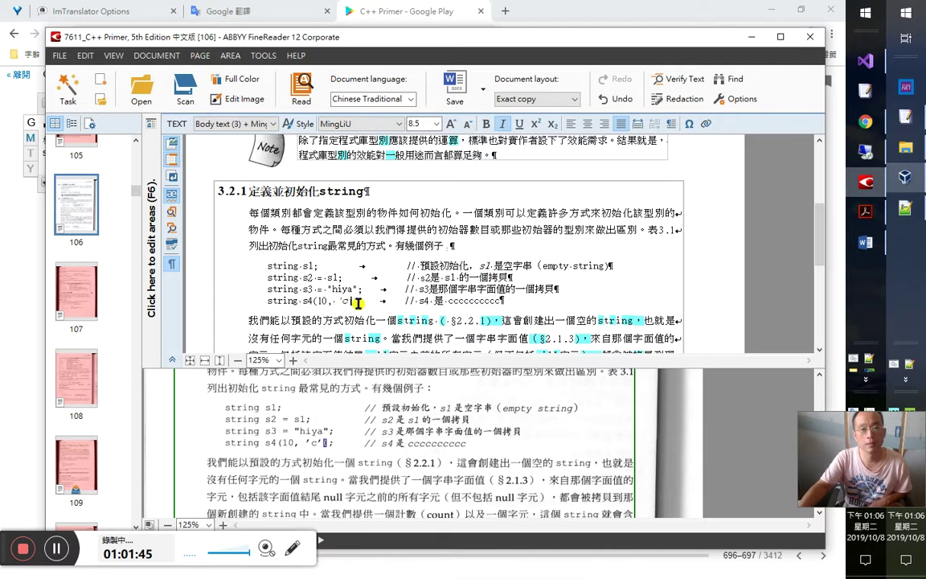
Step: Compare the row of c characters in the s4 comment with the scanned page
{"action": "left_click", "coordinate": [556, 294]}
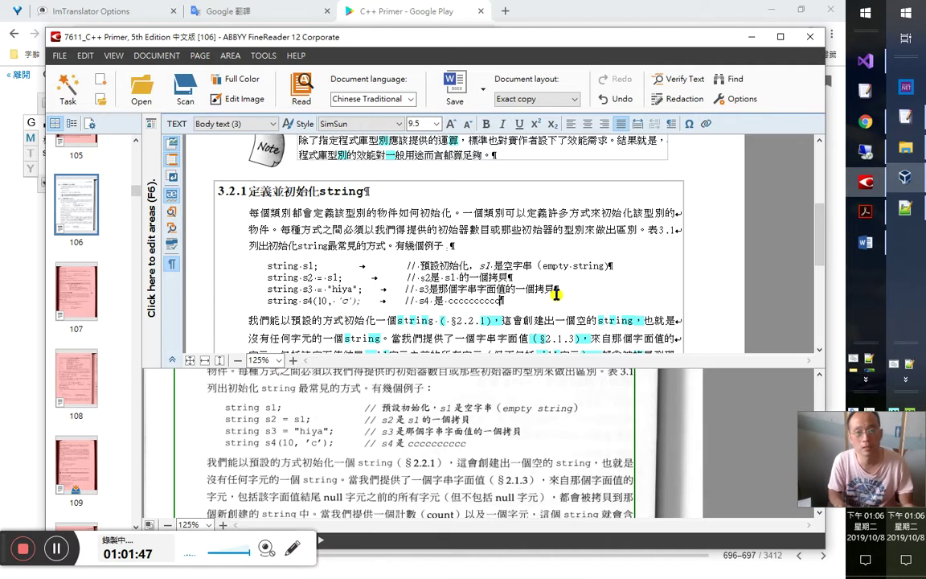
{"action": "key", "text": "Left"}
{"action": "key", "text": "Left"}
{"action": "key", "text": "Left"}
{"action": "key", "text": "Left"}
{"action": "key", "text": "Left"}
{"action": "key", "text": "Left"}
{"action": "key", "text": "Left"}
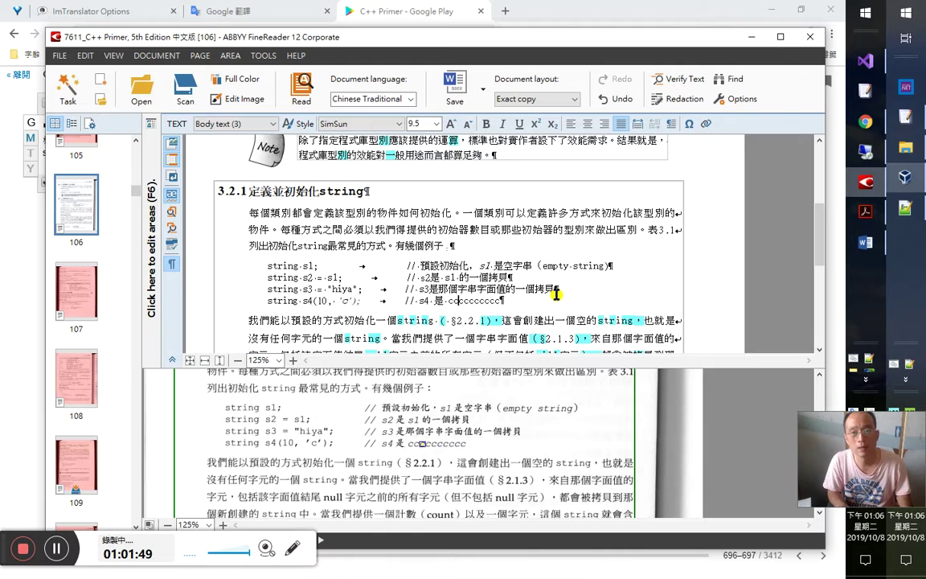
{"action": "key", "text": "Right"}
{"action": "key", "text": "Right"}
{"action": "key", "text": "Right"}
{"action": "key", "text": "Down"}
{"action": "key", "text": "Down"}
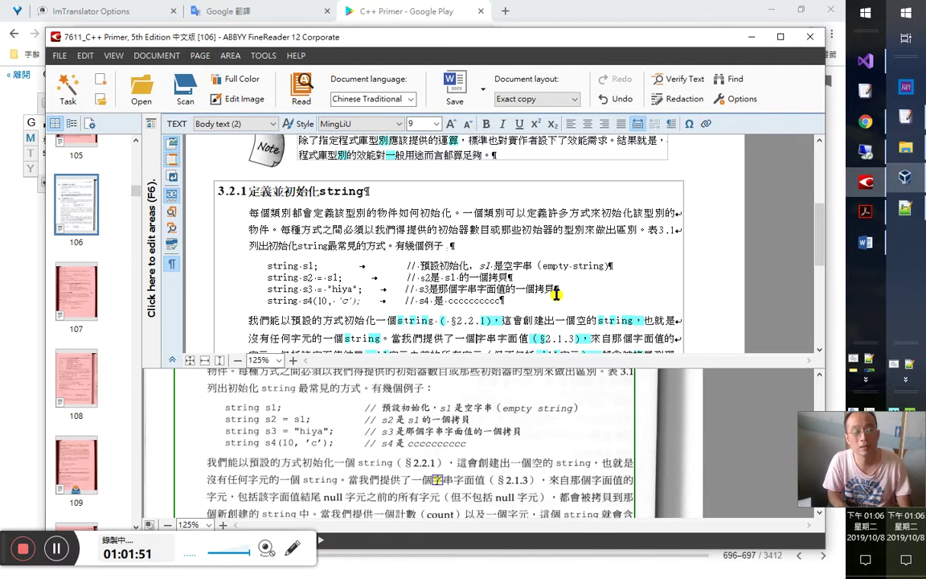
Step: Mark the rest of the first line below the code as verified, from string (§2.2.1) to 也就是
{"action": "key", "text": "Home"}
{"action": "key", "text": "Right"}
{"action": "key", "text": "Up"}
{"action": "key", "text": "Up"}
{"action": "key", "text": "Right"}
{"action": "key", "text": "Right"}
{"action": "key", "text": "Right"}
{"action": "key", "text": "Right"}
{"action": "key", "text": "Right"}
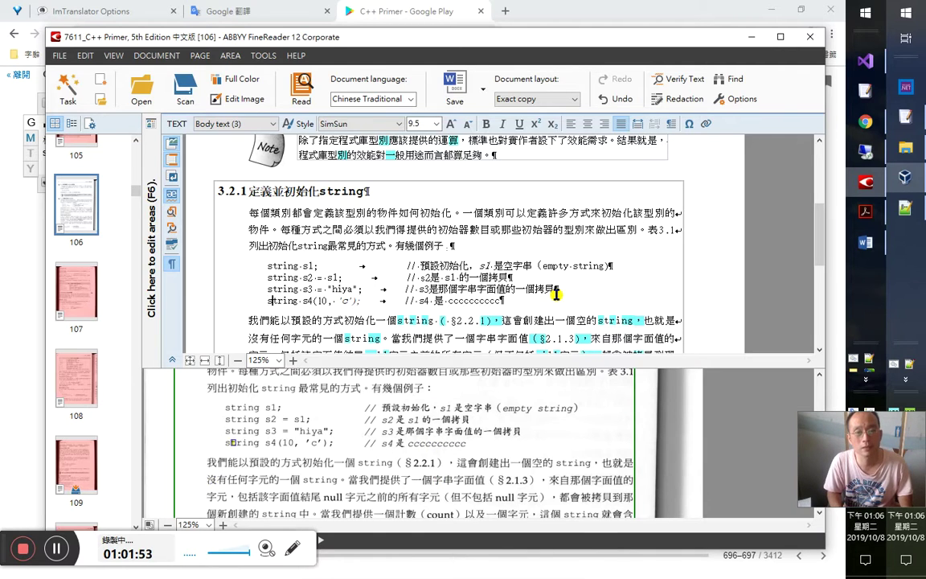
{"action": "key", "text": "Down"}
{"action": "key", "text": "Right"}
{"action": "key", "text": "Right"}
{"action": "key", "text": "Right"}
{"action": "key", "text": "Right"}
{"action": "key", "text": "Right"}
{"action": "key", "text": "Right"}
{"action": "key", "text": "Right"}
{"action": "key", "text": "Right"}
{"action": "key", "text": "Right"}
{"action": "key", "text": "Right"}
{"action": "key", "text": "Right"}
{"action": "key", "text": "Left"}
{"action": "key", "text": "shift+End"}
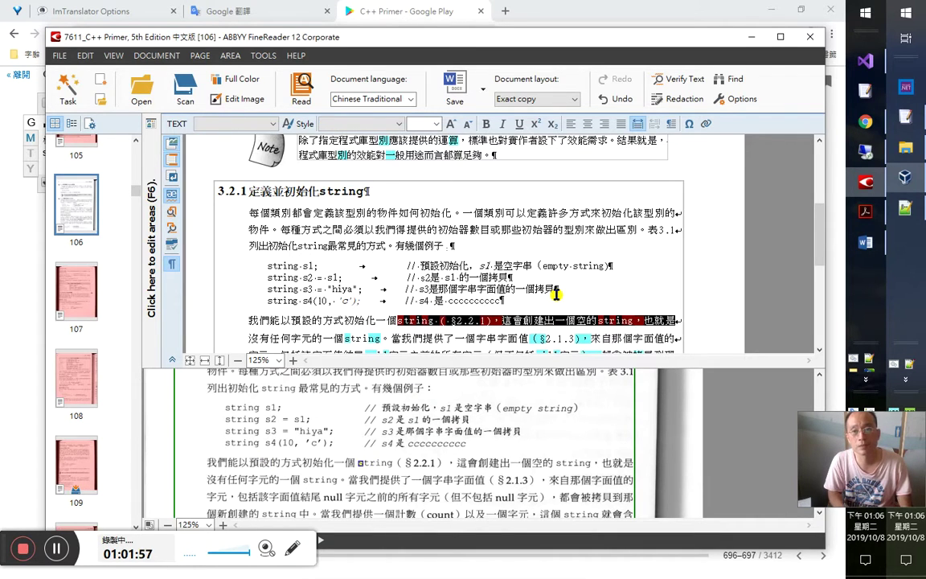
{"action": "key", "text": "Left"}
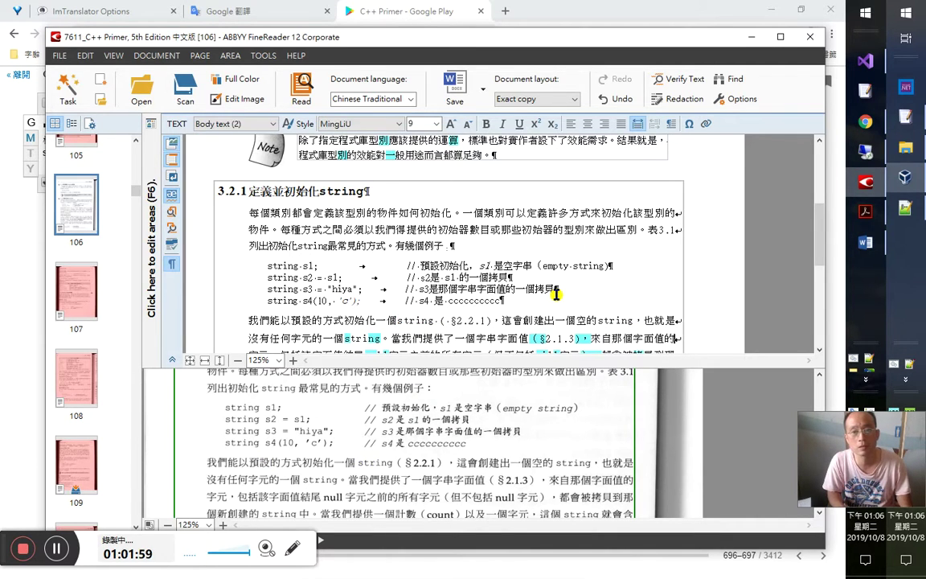
Step: Mark the phrase 沒有任何字元的一個string。 at the start of the paragraph's second line as verified
{"action": "key", "text": "shift+Right"}
{"action": "key", "text": "shift+Right"}
{"action": "key", "text": "shift+Right"}
{"action": "key", "text": "shift+Right"}
{"action": "key", "text": "shift+Right"}
{"action": "key", "text": "shift+Right"}
{"action": "key", "text": "shift+Right"}
{"action": "key", "text": "shift+Right"}
{"action": "key", "text": "shift+Right"}
{"action": "key", "text": "shift+Right"}
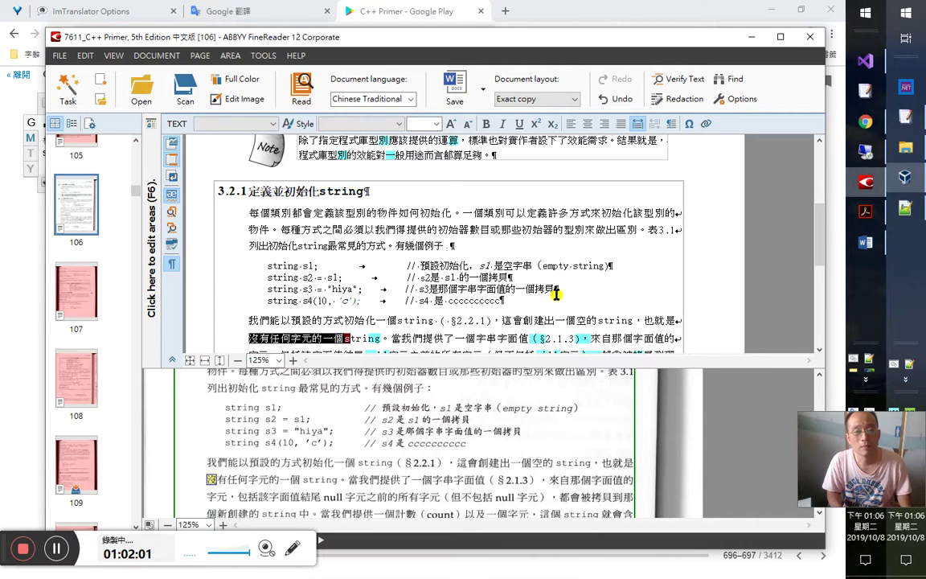
{"action": "key", "text": "shift+Right"}
{"action": "key", "text": "shift+Right"}
{"action": "key", "text": "shift+Right"}
{"action": "key", "text": "shift+Right"}
{"action": "key", "text": "shift+Right"}
{"action": "key", "text": "ctrl+t"}
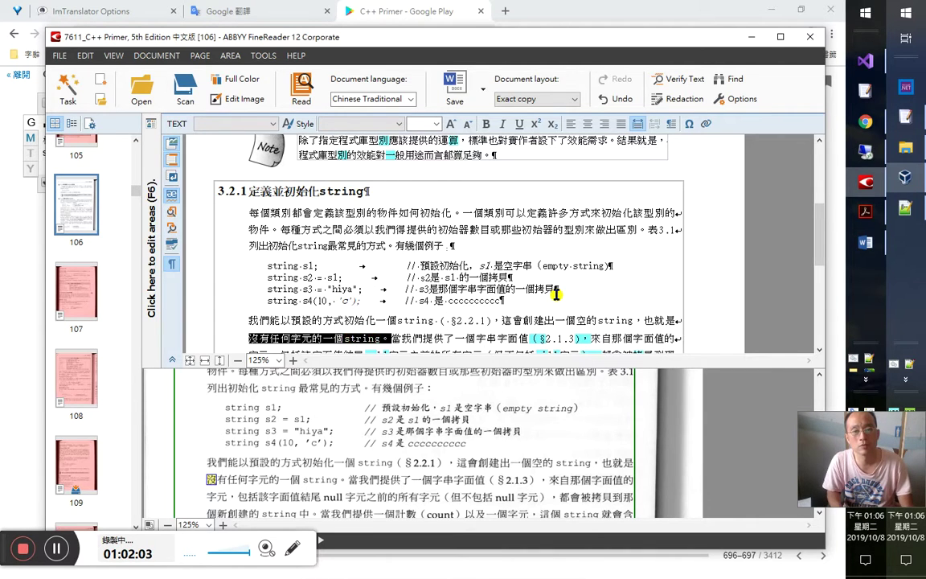
Step: Proofread the clause 當我們提供了一個字串字面值 against the scanned page
{"action": "key", "text": "Right"}
{"action": "key", "text": "Left"}
{"action": "key", "text": "Left"}
{"action": "key", "text": "Left"}
{"action": "key", "text": "Left"}
{"action": "key", "text": "Left"}
{"action": "key", "text": "Left"}
{"action": "key", "text": "Left"}
{"action": "key", "text": "Left"}
{"action": "key", "text": "Left"}
{"action": "key", "text": "Left"}
{"action": "key", "text": "Left"}
{"action": "key", "text": "Left"}
{"action": "key", "text": "shift+Right"}
{"action": "key", "text": "shift+Right"}
{"action": "key", "text": "Right"}
{"action": "key", "text": "Right"}
{"action": "key", "text": "Right"}
{"action": "key", "text": "Right"}
{"action": "key", "text": "Right"}
{"action": "key", "text": "Right"}
{"action": "key", "text": "Right"}
{"action": "key", "text": "Right"}
{"action": "key", "text": "Right"}
{"action": "key", "text": "Right"}
{"action": "key", "text": "Right"}
{"action": "key", "text": "Right"}
{"action": "key", "text": "Right"}
{"action": "key", "text": "Right"}
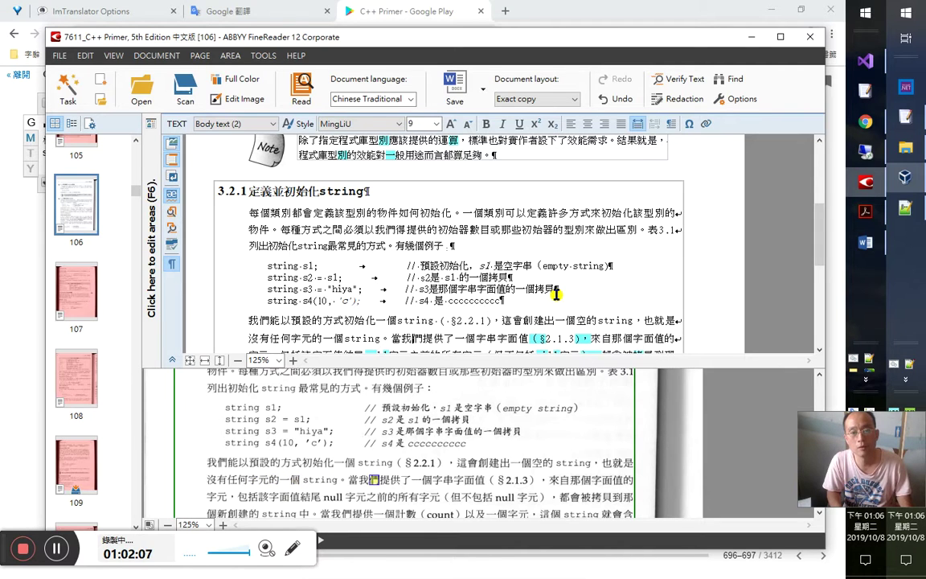
{"action": "key", "text": "Right"}
{"action": "key", "text": "Down"}
{"action": "key", "text": "Down"}
{"action": "key", "text": "Up"}
{"action": "key", "text": "Up"}
{"action": "key", "text": "Right"}
{"action": "key", "text": "Right"}
{"action": "key", "text": "Right"}
{"action": "key", "text": "Right"}
{"action": "key", "text": "Right"}
{"action": "key", "text": "Right"}
{"action": "key", "text": "Right"}
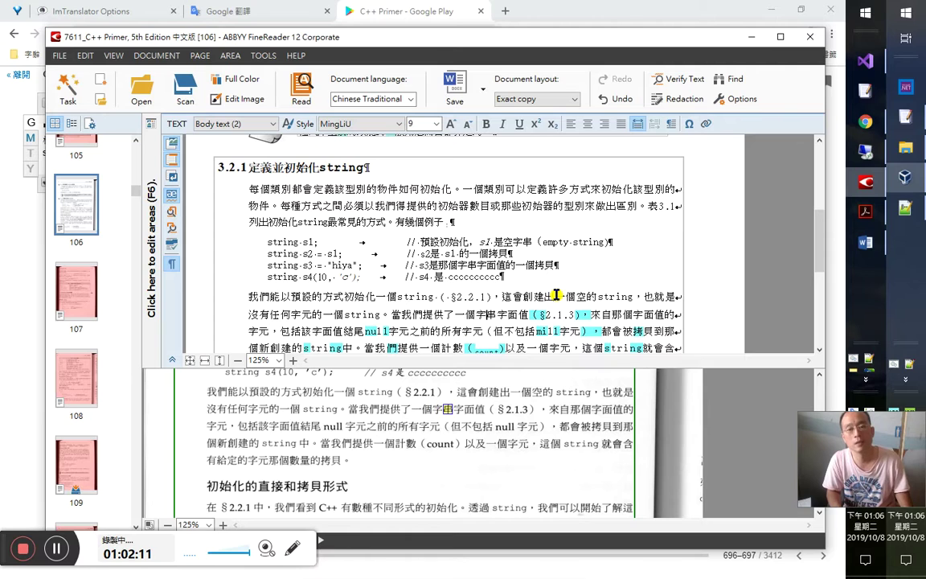
{"action": "key", "text": "Right"}
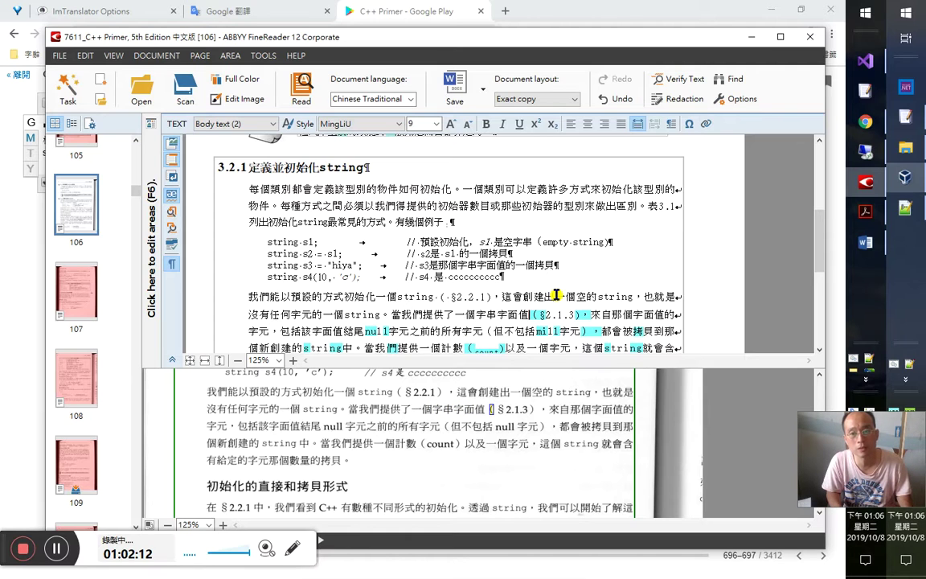
Step: Mark the reference (§2.1.3) and the rest of its line as verified
{"action": "key", "text": "shift+Right"}
{"action": "key", "text": "shift+Right"}
{"action": "key", "text": "shift+Right"}
{"action": "key", "text": "shift+Right"}
{"action": "key", "text": "shift+Right"}
{"action": "key", "text": "shift+Right"}
{"action": "key", "text": "shift+Right"}
{"action": "key", "text": "shift+Right"}
{"action": "key", "text": "shift+Right"}
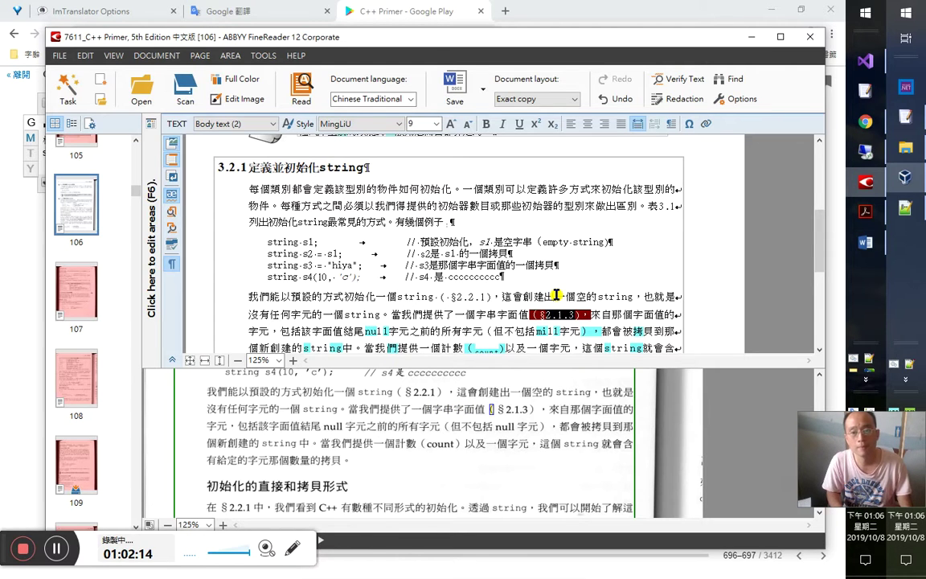
{"action": "key", "text": "shift+End"}
{"action": "key", "text": "ctrl+t"}
Step: Mark the third line of the paragraph as verified, from null字元 through the closing parenthesis and comma
{"action": "key", "text": "Right"}
{"action": "key", "text": "Right"}
{"action": "key", "text": "Right"}
{"action": "key", "text": "Right"}
{"action": "key", "text": "Right"}
{"action": "key", "text": "Right"}
{"action": "key", "text": "Right"}
{"action": "key", "text": "Right"}
{"action": "key", "text": "Right"}
{"action": "key", "text": "Right"}
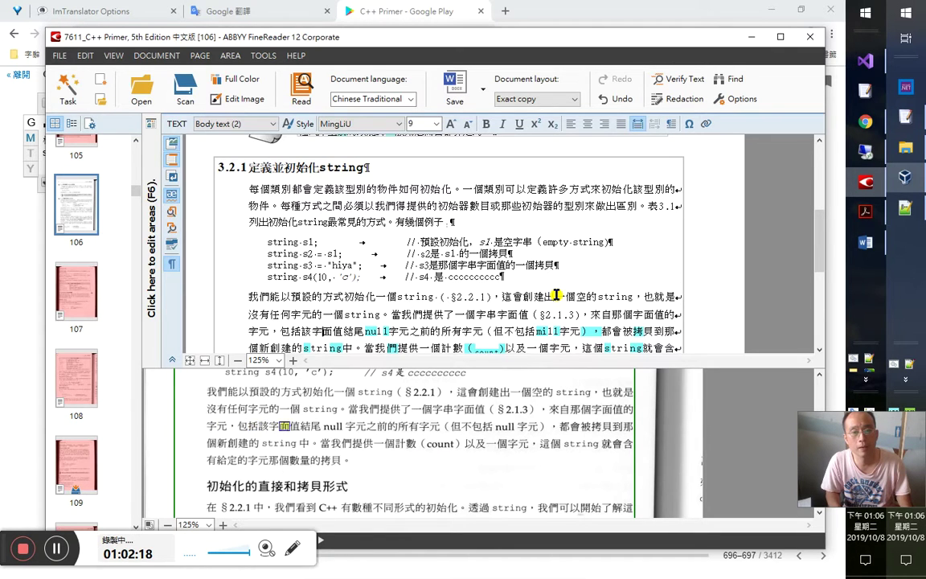
{"action": "key", "text": "Right"}
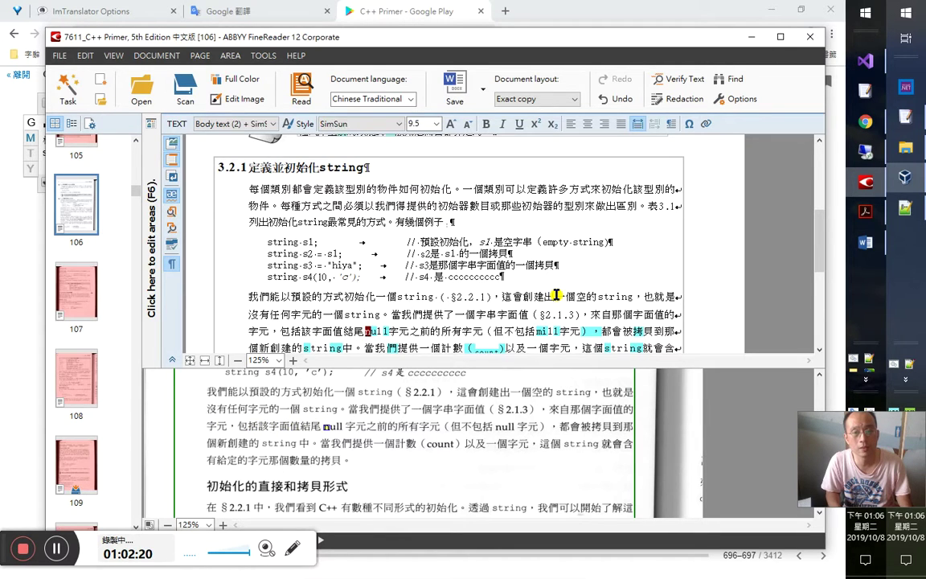
{"action": "key", "text": "shift+Right"}
{"action": "key", "text": "shift+Right"}
{"action": "key", "text": "shift+Right"}
{"action": "key", "text": "shift+Right"}
{"action": "key", "text": "shift+Right"}
{"action": "key", "text": "shift+Right"}
{"action": "key", "text": "shift+Right"}
{"action": "key", "text": "shift+Right"}
{"action": "key", "text": "shift+Right"}
{"action": "key", "text": "shift+Right"}
{"action": "key", "text": "shift+Right"}
{"action": "key", "text": "shift+Right"}
{"action": "key", "text": "shift+Right"}
{"action": "key", "text": "shift+Right"}
{"action": "key", "text": "shift+Right"}
{"action": "key", "text": "shift+Right"}
{"action": "key", "text": "shift+Right"}
{"action": "key", "text": "shift+Right"}
{"action": "key", "text": "shift+Right"}
{"action": "key", "text": "shift+Right"}
{"action": "key", "text": "shift+Right"}
{"action": "key", "text": "shift+Right"}
{"action": "key", "text": "shift+Right"}
{"action": "key", "text": "shift+Right"}
{"action": "key", "text": "shift+Right"}
{"action": "key", "text": "shift+Right"}
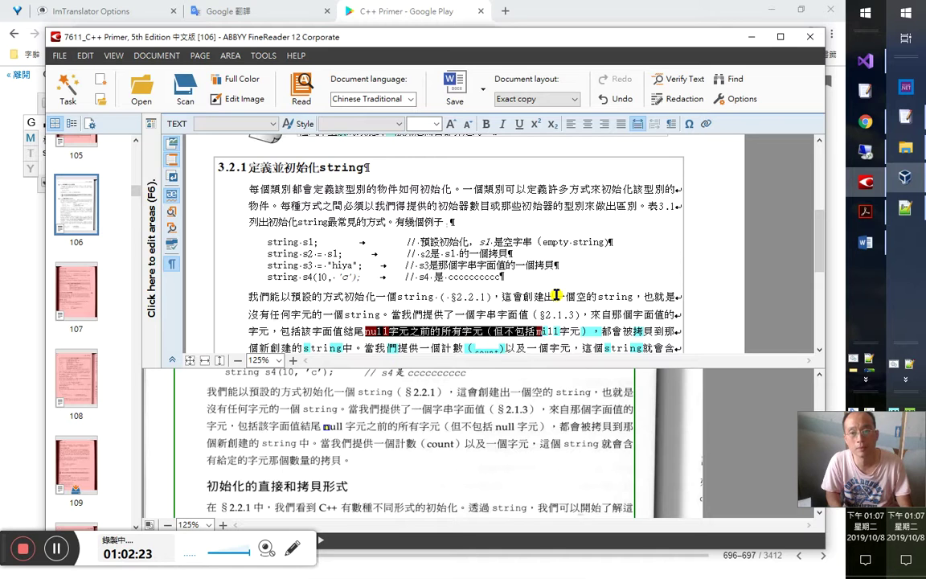
{"action": "key", "text": "Right"}
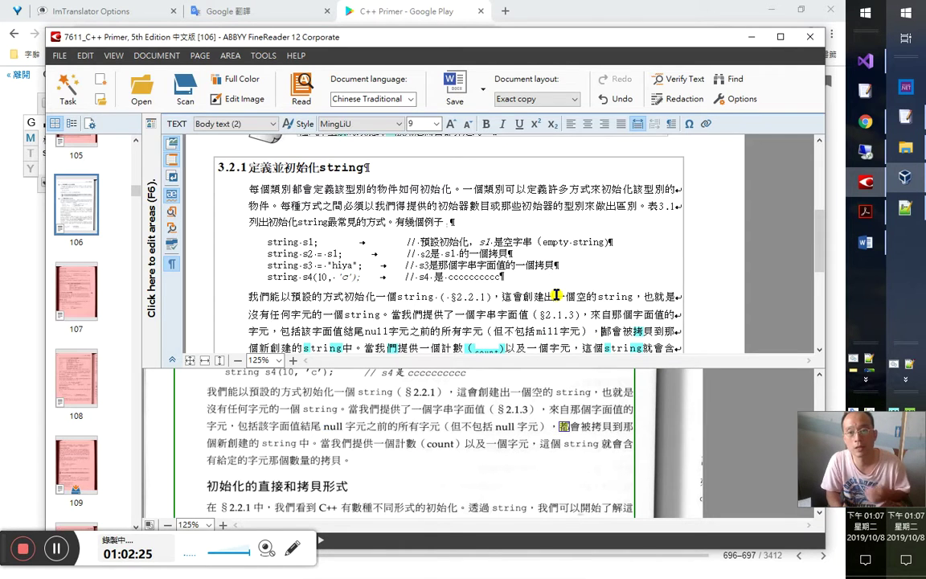
Step: Mark the phrase 會被拷貝到那個新創建的string中。 as verified
{"action": "key", "text": "shift+Right"}
{"action": "key", "text": "shift+Right"}
{"action": "key", "text": "shift+Right"}
{"action": "key", "text": "shift+Right"}
{"action": "key", "text": "shift+Right"}
{"action": "key", "text": "shift+Right"}
{"action": "key", "text": "shift+Right"}
{"action": "key", "text": "shift+Right"}
{"action": "key", "text": "shift+Right"}
{"action": "key", "text": "shift+Right"}
{"action": "key", "text": "shift+Right"}
{"action": "key", "text": "shift+Right"}
{"action": "key", "text": "shift+Right"}
{"action": "key", "text": "shift+Right"}
{"action": "key", "text": "shift+Right"}
{"action": "key", "text": "shift+Right"}
{"action": "key", "text": "shift+Right"}
{"action": "key", "text": "shift+Right"}
{"action": "key", "text": "shift+Right"}
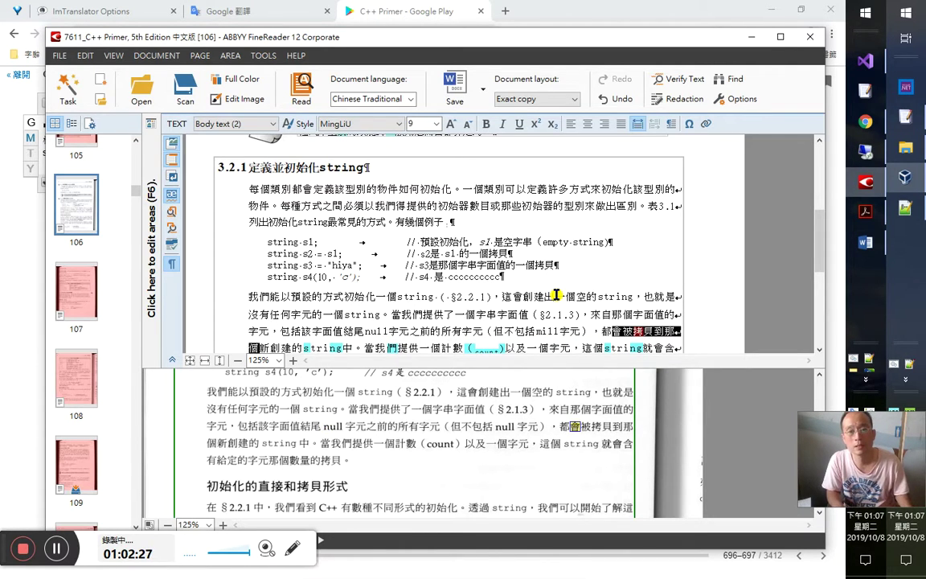
{"action": "key", "text": "shift+Right"}
{"action": "key", "text": "ctrl+t"}
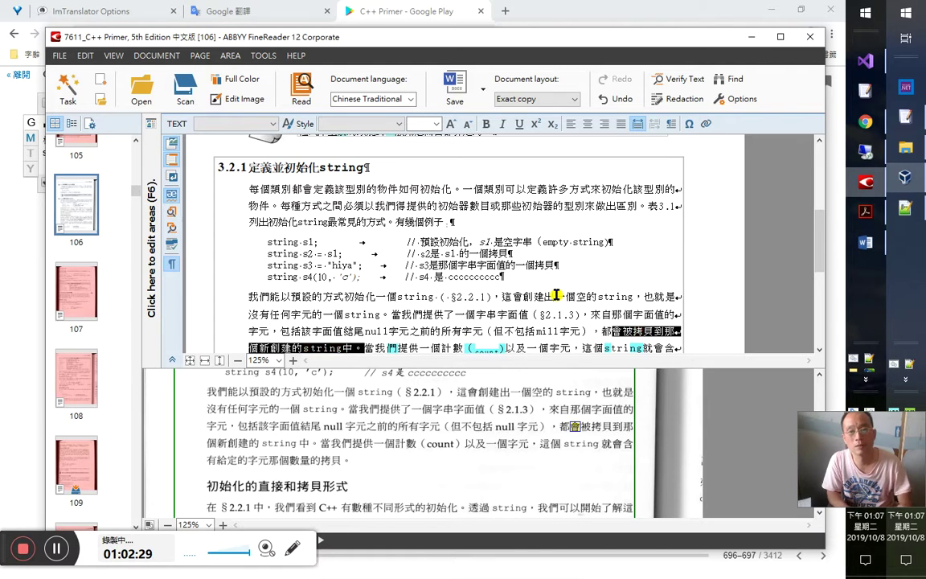
Step: Replace the i in the misread mill after 但不包括 with n
{"action": "key", "text": "Left"}
{"action": "key", "text": "Left"}
{"action": "key", "text": "Left"}
{"action": "key", "text": "Left"}
{"action": "key", "text": "Left"}
{"action": "key", "text": "Left"}
{"action": "key", "text": "Left"}
{"action": "key", "text": "Left"}
{"action": "key", "text": "Left"}
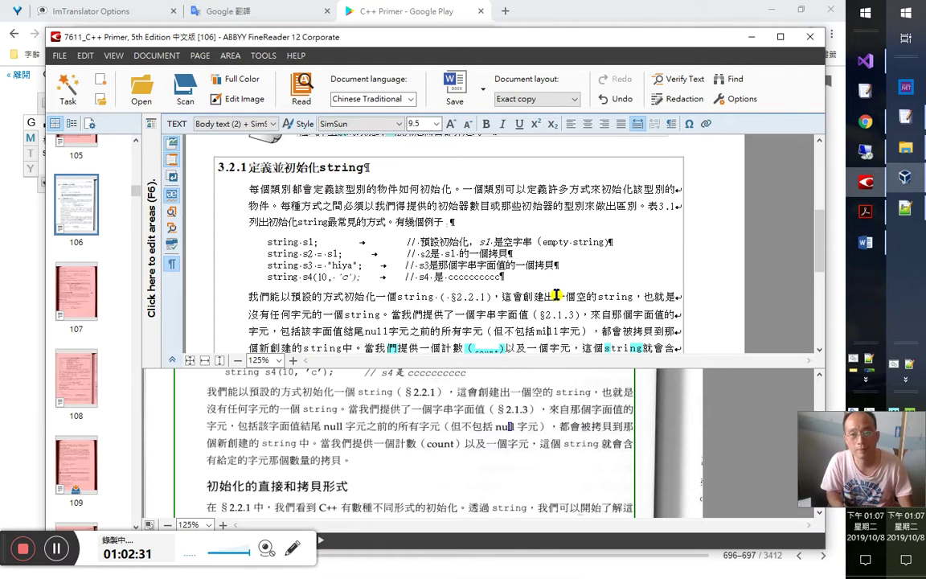
{"action": "type", "text": "nu"}
{"action": "key", "text": "Delete"}
{"action": "key", "text": "BackSpace"}
{"action": "type", "text": "l"}
{"action": "key", "text": "Right"}
{"action": "key", "text": "Right"}
{"action": "key", "text": "Right"}
{"action": "key", "text": "Right"}
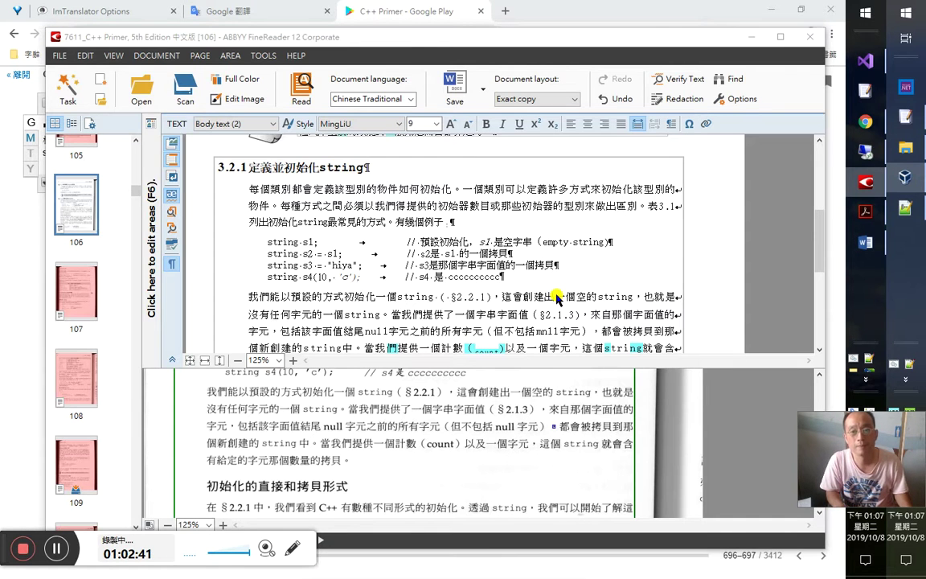
Step: Remove the stray m and insert the missing u so the parenthetical reads 但不包括null字元
{"action": "key", "text": "Escape"}
{"action": "key", "text": "Left"}
{"action": "key", "text": "Left"}
{"action": "key", "text": "Left"}
{"action": "key", "text": "Left"}
{"action": "key", "text": "Left"}
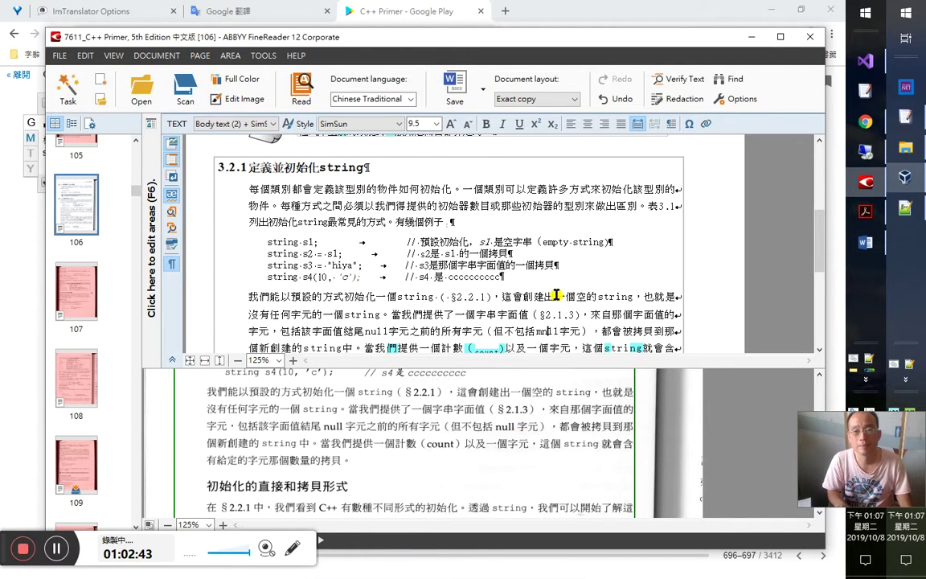
{"action": "key", "text": "BackSpace"}
{"action": "key", "text": "Right"}
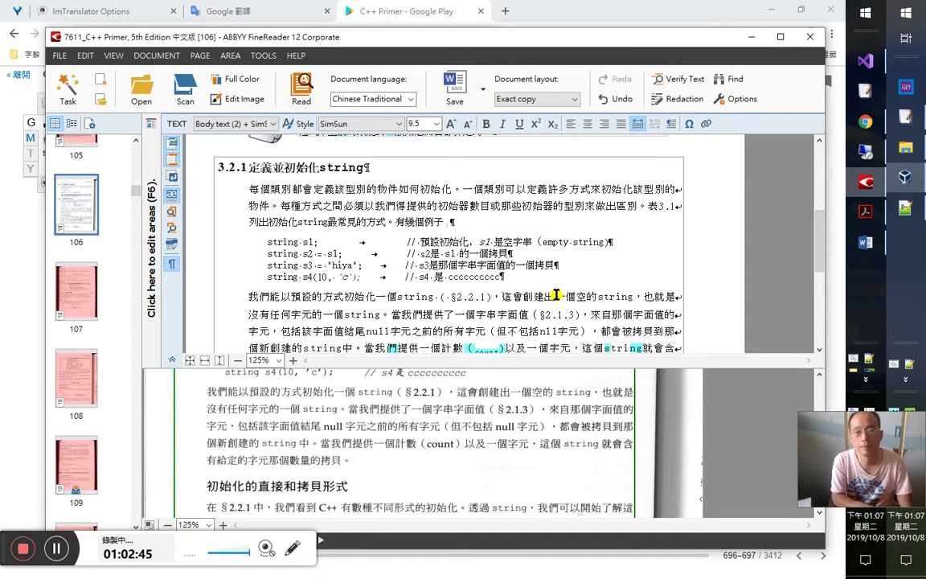
{"action": "type", "text": "u"}
{"action": "key", "text": "Right"}
{"action": "key", "text": "Right"}
{"action": "key", "text": "Right"}
{"action": "key", "text": "Right"}
{"action": "key", "text": "Right"}
{"action": "key", "text": "Right"}
{"action": "key", "text": "Right"}
{"action": "key", "text": "Right"}
{"action": "key", "text": "Right"}
{"action": "key", "text": "Right"}
{"action": "key", "text": "Right"}
{"action": "key", "text": "Right"}
{"action": "key", "text": "Right"}
{"action": "key", "text": "Right"}
{"action": "key", "text": "Right"}
{"action": "key", "text": "Right"}
{"action": "key", "text": "Right"}
{"action": "key", "text": "Right"}
{"action": "key", "text": "Right"}
{"action": "key", "text": "Right"}
{"action": "key", "text": "Right"}
{"action": "key", "text": "Right"}
{"action": "key", "text": "Right"}
{"action": "key", "text": "Right"}
{"action": "key", "text": "Right"}
{"action": "key", "text": "Right"}
{"action": "key", "text": "Right"}
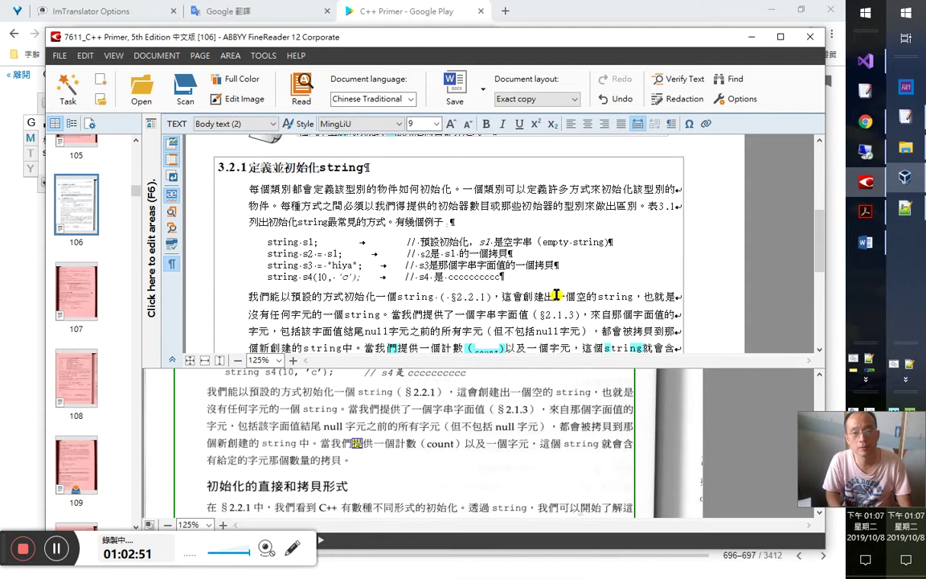
Step: Mark the phrase 們提供一個計數（count）以及一個 in the paragraph's fourth line as verified
{"action": "scroll", "coordinate": [556, 295], "scroll_direction": "down", "scroll_amount": 1}
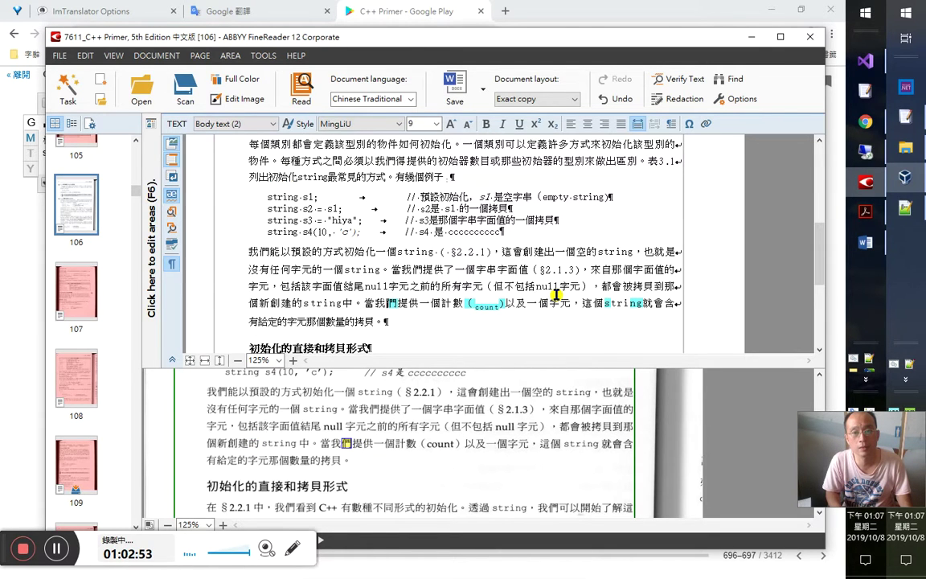
{"action": "key", "text": "shift+Right"}
{"action": "key", "text": "shift+Right"}
{"action": "key", "text": "shift+Right"}
{"action": "key", "text": "shift+Right"}
{"action": "key", "text": "shift+Right"}
{"action": "key", "text": "shift+Right"}
{"action": "key", "text": "shift+Right"}
{"action": "key", "text": "shift+Right"}
{"action": "key", "text": "shift+Right"}
{"action": "key", "text": "shift+Right"}
{"action": "key", "text": "shift+Right"}
{"action": "key", "text": "shift+Right"}
{"action": "key", "text": "shift+Right"}
{"action": "key", "text": "shift+Right"}
{"action": "key", "text": "shift+Right"}
{"action": "key", "text": "shift+Right"}
{"action": "key", "text": "shift+Right"}
{"action": "key", "text": "shift+Right"}
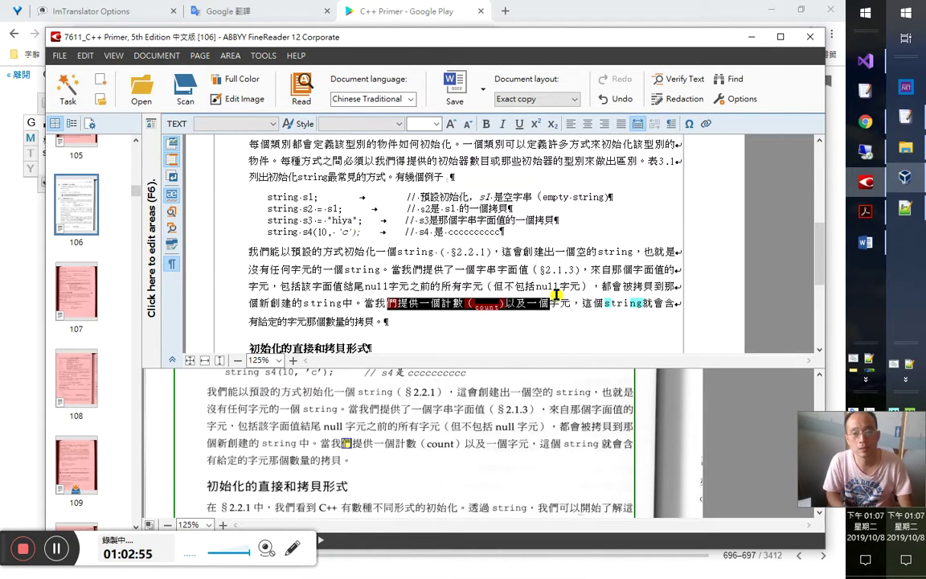
{"action": "key", "text": "Left"}
Step: Remove the subscript formatting from the word count in the parentheses after 計數
{"action": "key", "text": "Right"}
{"action": "key", "text": "Right"}
{"action": "key", "text": "Right"}
{"action": "key", "text": "Right"}
{"action": "key", "text": "Right"}
{"action": "key", "text": "Right"}
{"action": "key", "text": "Right"}
{"action": "key", "text": "Right"}
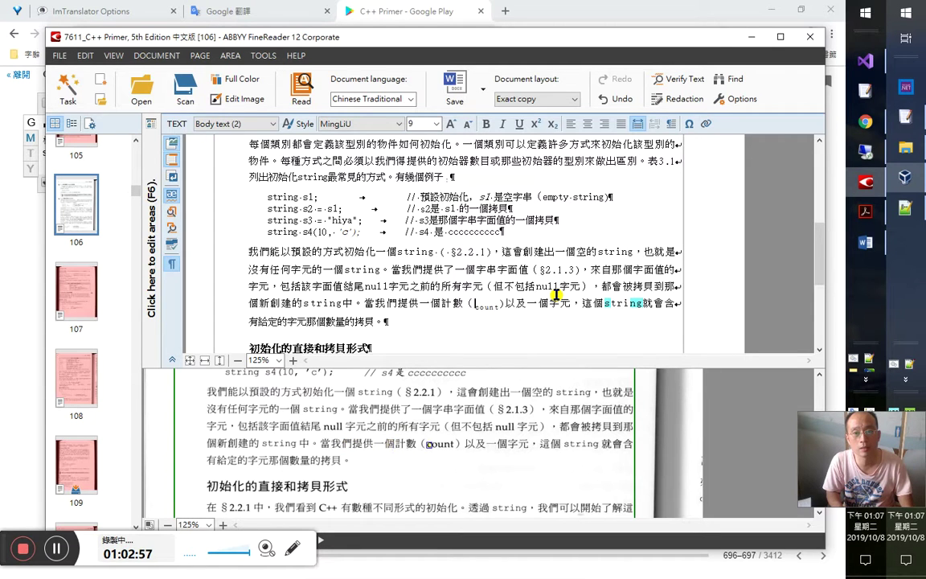
{"action": "key", "text": "shift+Right"}
{"action": "key", "text": "shift+Right"}
{"action": "key", "text": "shift+Right"}
{"action": "key", "text": "shift+Right"}
{"action": "key", "text": "shift+Right"}
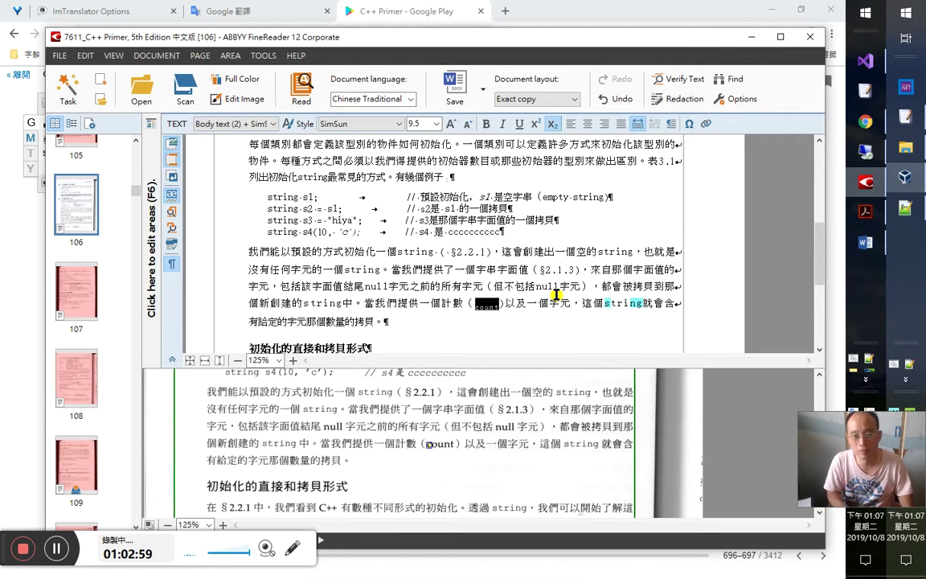
{"action": "key", "text": "ctrl+="}
Step: Mark the rest of the fourth line, through 這個string就會含, as verified
{"action": "key", "text": "Right"}
{"action": "key", "text": "Right"}
{"action": "key", "text": "Right"}
{"action": "key", "text": "Right"}
{"action": "key", "text": "Right"}
{"action": "key", "text": "Right"}
{"action": "key", "text": "Right"}
{"action": "key", "text": "Right"}
{"action": "key", "text": "Right"}
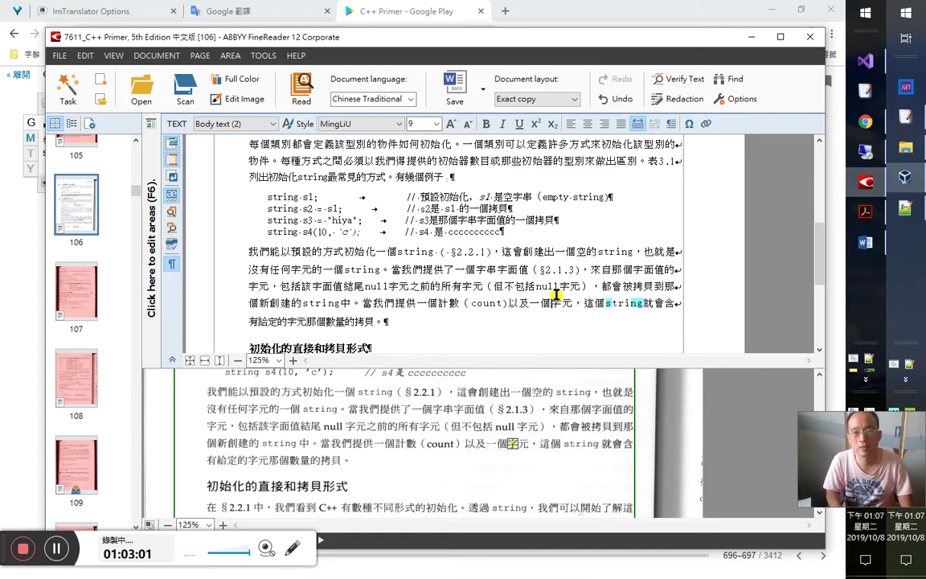
{"action": "key", "text": "Right"}
{"action": "key", "text": "shift+End"}
{"action": "key", "text": "ctrl+t"}
Step: Check the corrected count parenthetical and the paragraph's closing line 有給定的字元那個數量的拷貝。 against the scanned page
{"action": "key", "text": "Right"}
{"action": "key", "text": "Right"}
{"action": "key", "text": "Right"}
{"action": "key", "text": "Right"}
{"action": "key", "text": "Right"}
{"action": "key", "text": "Right"}
{"action": "key", "text": "Right"}
{"action": "key", "text": "Right"}
{"action": "key", "text": "Down"}
{"action": "key", "text": "Down"}
{"action": "key", "text": "Up"}
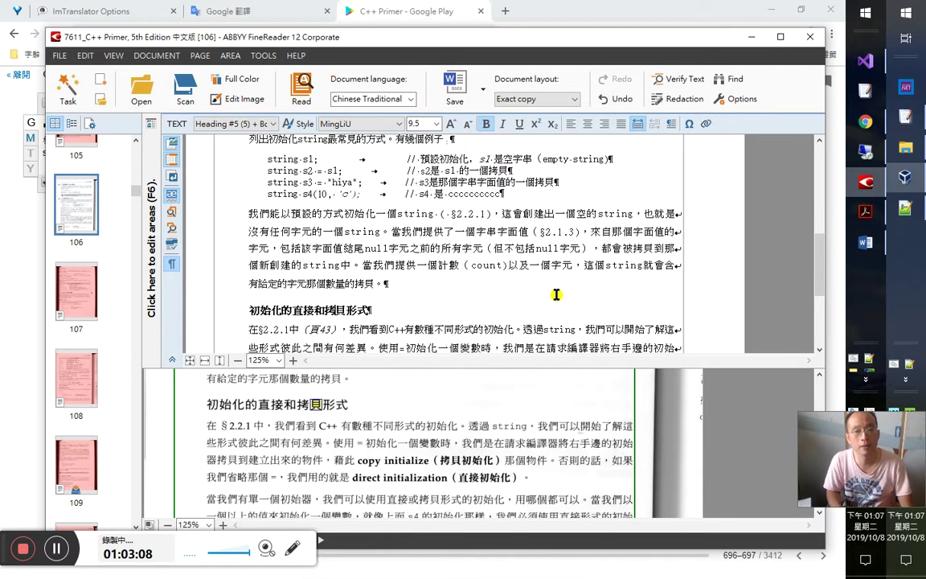
{"action": "key", "text": "Up"}
{"action": "key", "text": "End"}
{"action": "key", "text": "shift+Home"}
{"action": "key", "text": "shift+Left"}
{"action": "key", "text": "shift+Left"}
{"action": "key", "text": "shift+Left"}
{"action": "key", "text": "shift+Left"}
{"action": "key", "text": "shift+Left"}
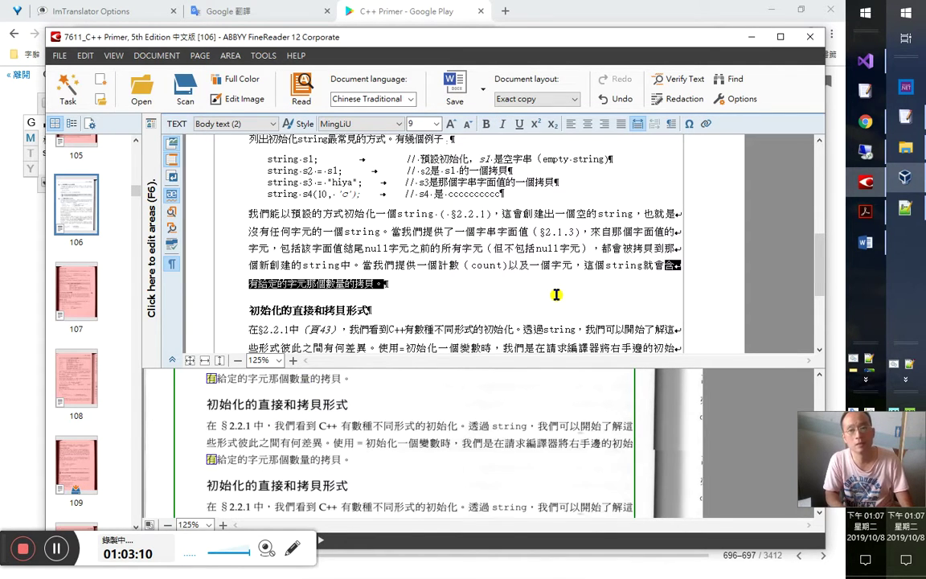
{"action": "key", "text": "Right"}
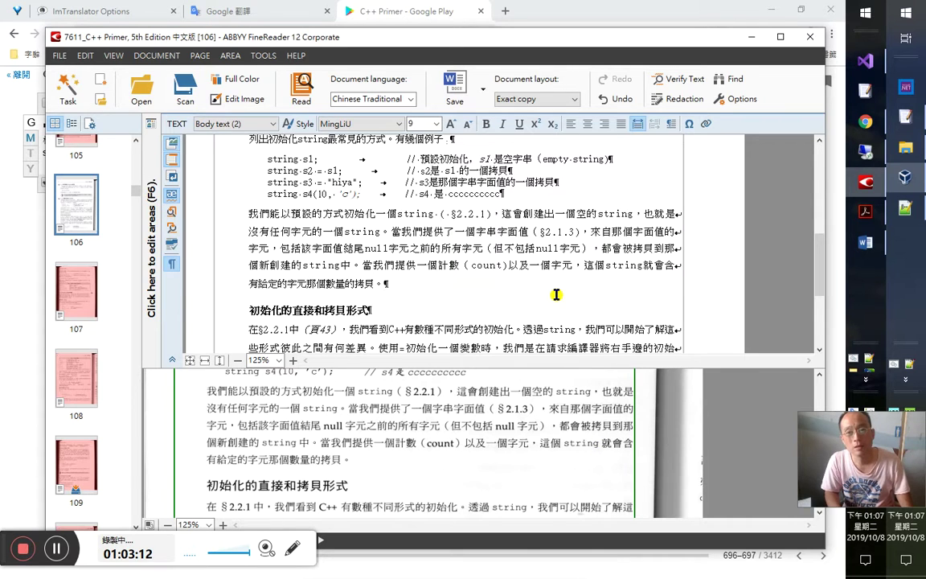
{"action": "left_click_drag", "start_coordinate": [498, 248], "coordinate": [511, 265]}
{"action": "left_click", "coordinate": [502, 266]}
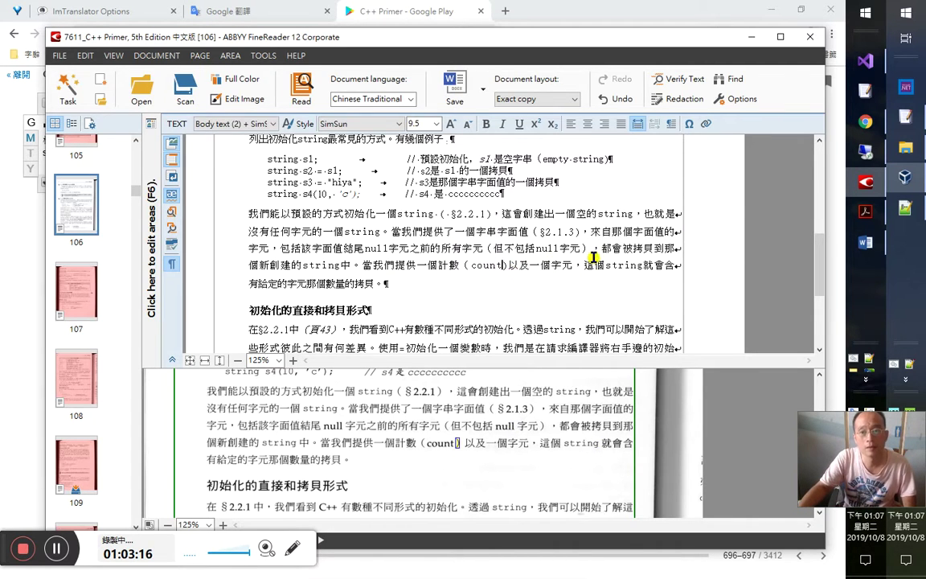
{"action": "left_click", "coordinate": [358, 283]}
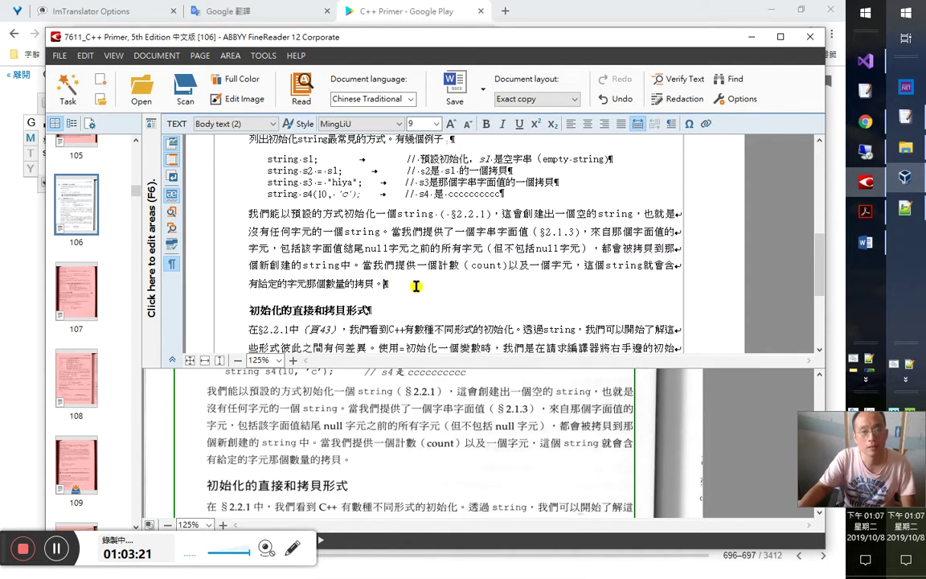
Step: Proofread the first line under the heading 初始化的直接和拷貝形式, including its （頁43） reference, against the scan
{"action": "scroll", "coordinate": [400, 282], "scroll_direction": "down", "scroll_amount": 1}
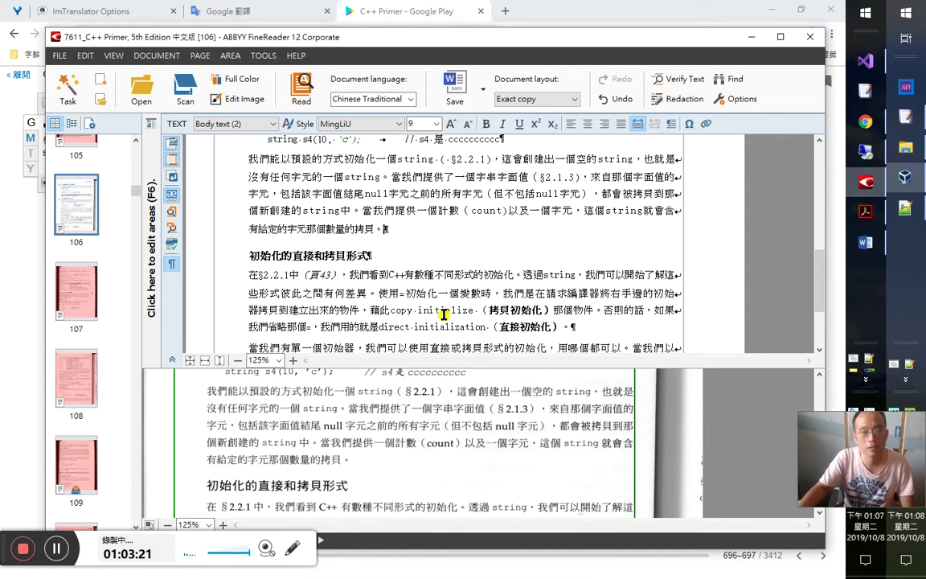
{"action": "double_click", "coordinate": [359, 228]}
{"action": "double_click", "coordinate": [336, 275]}
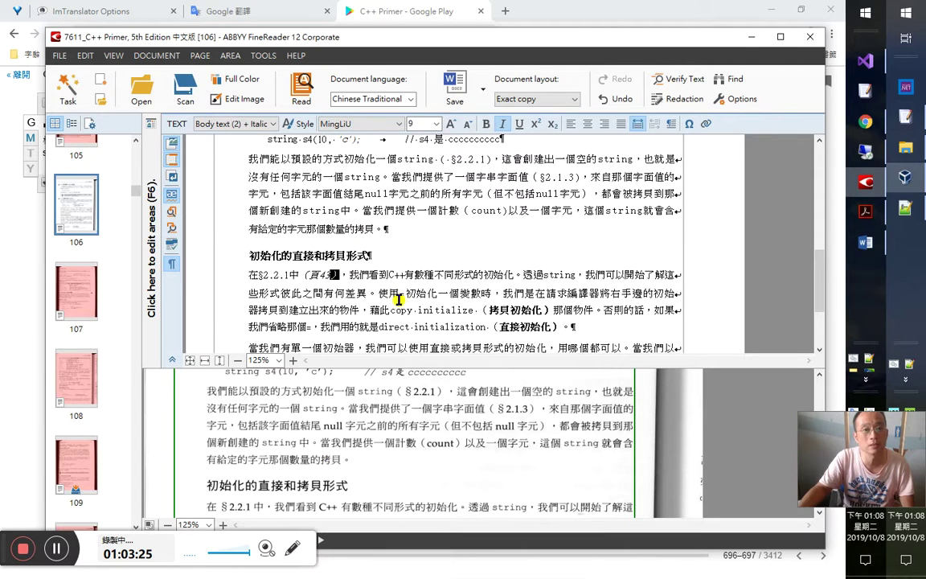
{"action": "key", "text": "Left"}
{"action": "key", "text": "Left"}
{"action": "key", "text": "Left"}
{"action": "key", "text": "Right"}
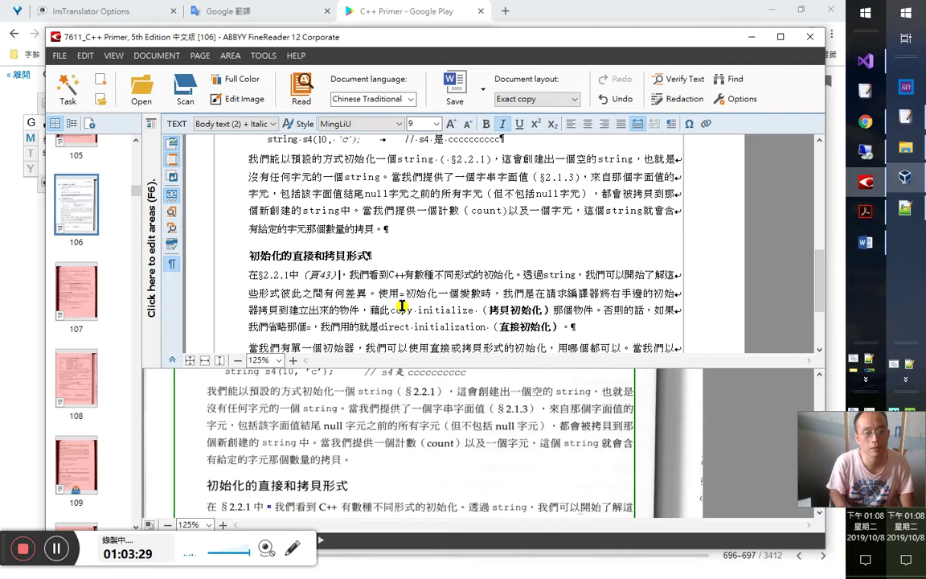
{"action": "key", "text": "Right"}
{"action": "key", "text": "Right"}
{"action": "key", "text": "Right"}
{"action": "key", "text": "Right"}
{"action": "key", "text": "Right"}
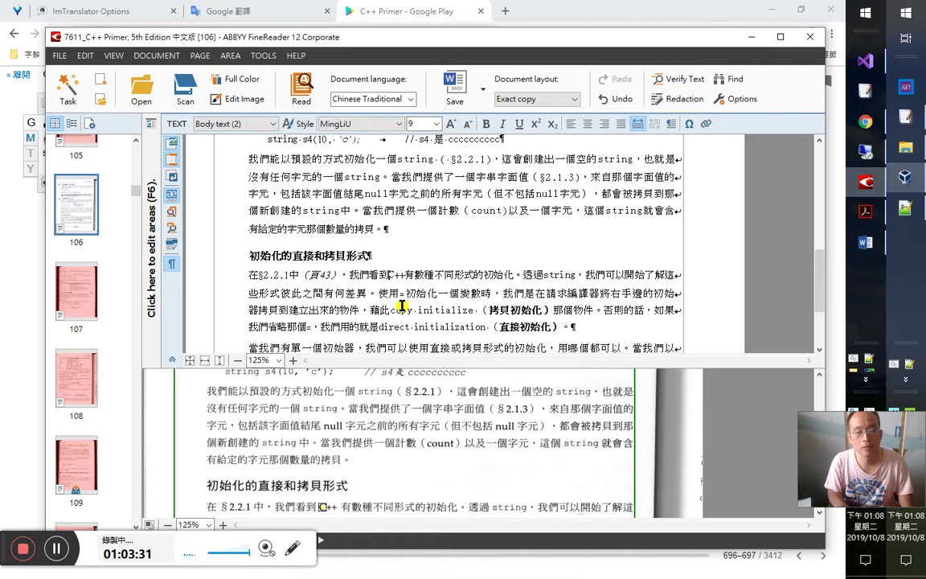
{"action": "key", "text": "Up"}
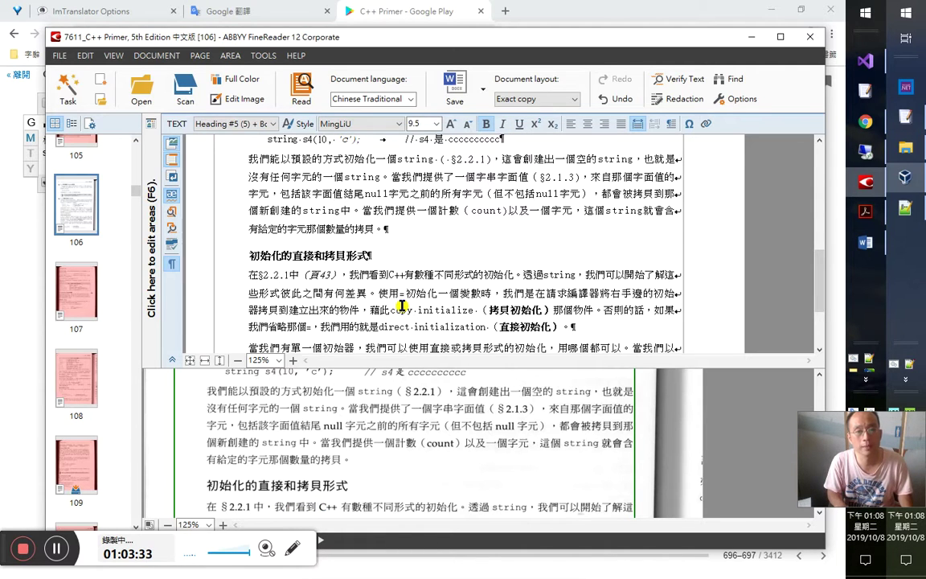
{"action": "key", "text": "Down"}
{"action": "key", "text": "Right"}
{"action": "key", "text": "Right"}
{"action": "key", "text": "Right"}
{"action": "key", "text": "Right"}
{"action": "key", "text": "Right"}
{"action": "key", "text": "Right"}
{"action": "key", "text": "Right"}
{"action": "key", "text": "ctrl+Right"}
{"action": "key", "text": "ctrl+Right"}
{"action": "key", "text": "ctrl+Right"}
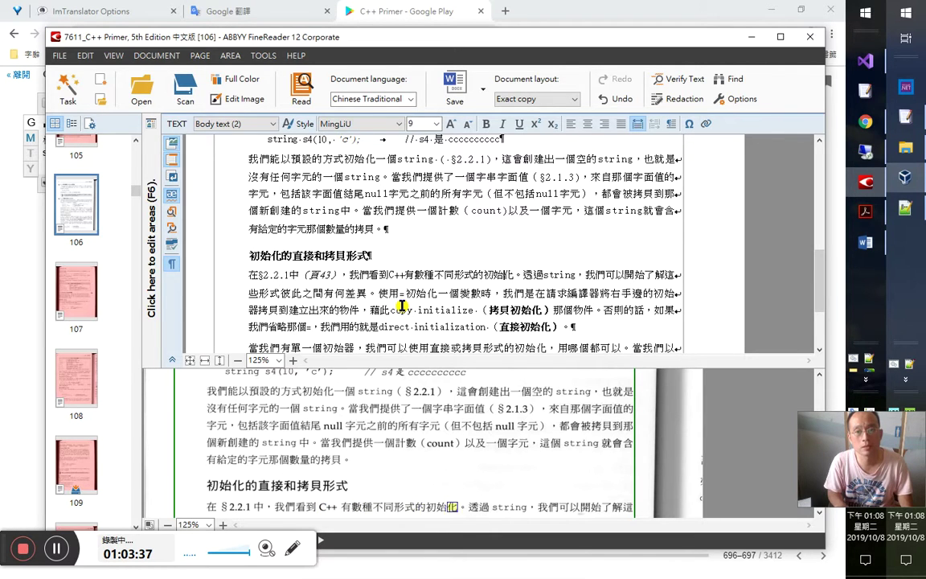
{"action": "key", "text": "Right"}
{"action": "key", "text": "Right"}
{"action": "key", "text": "Right"}
{"action": "key", "text": "Right"}
{"action": "key", "text": "Right"}
{"action": "key", "text": "End"}
{"action": "key", "text": "Right"}
{"action": "key", "text": "Right"}
{"action": "key", "text": "Right"}
{"action": "key", "text": "Right"}
{"action": "key", "text": "Right"}
{"action": "key", "text": "Right"}
{"action": "key", "text": "Right"}
{"action": "key", "text": "ctrl+Right"}
Step: Recheck the closing parenthesis and comma after 頁43 in the first line against the scan
{"action": "key", "text": "Up"}
{"action": "key", "text": "Left"}
{"action": "key", "text": "Left"}
{"action": "key", "text": "Left"}
{"action": "key", "text": "shift+Left"}
{"action": "key", "text": "shift+Left"}
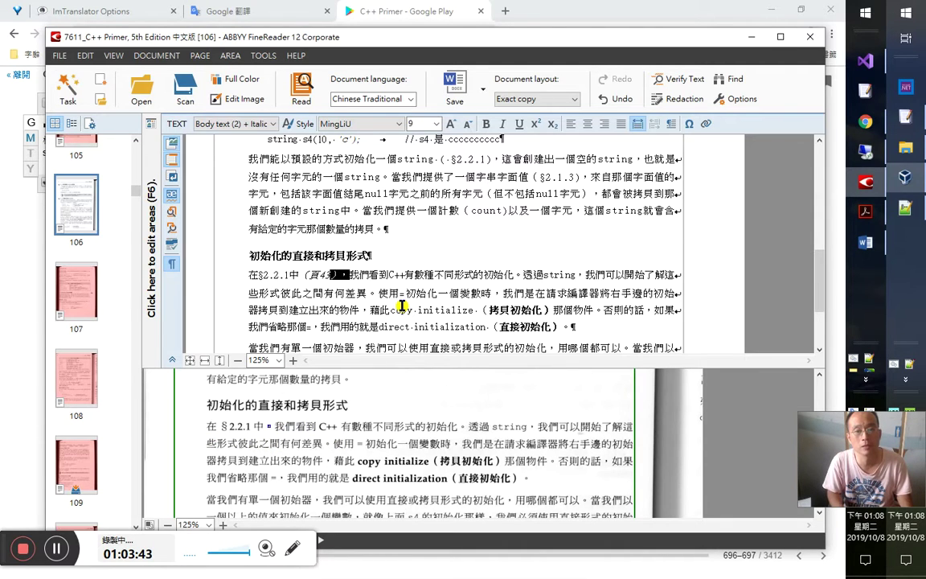
{"action": "key", "text": "Right"}
{"action": "key", "text": "Right"}
{"action": "key", "text": "Right"}
{"action": "key", "text": "Right"}
{"action": "key", "text": "Right"}
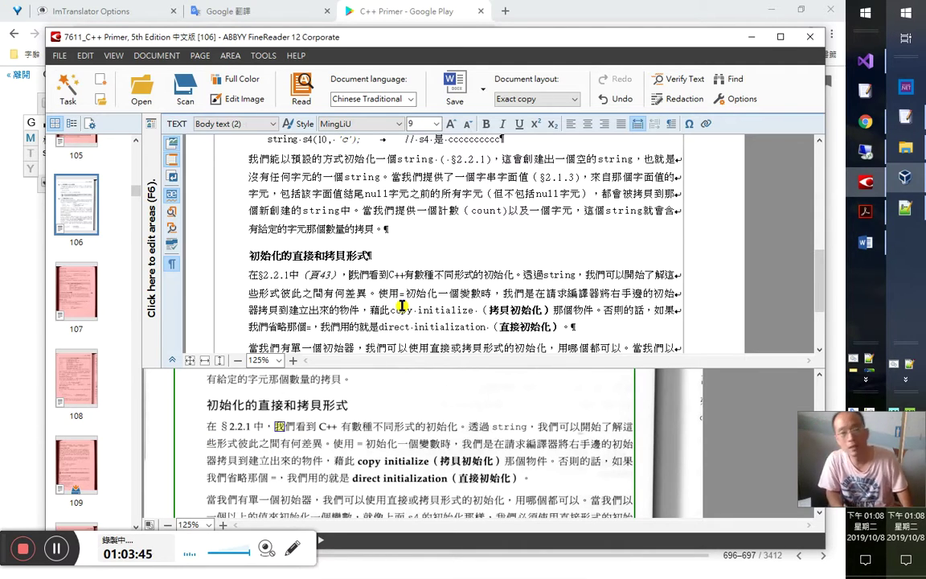
Step: Proofread the paragraph's second line, from 使用= through 右手邊的初始, against the scanned text
{"action": "key", "text": "Down"}
{"action": "key", "text": "Right"}
{"action": "key", "text": "Right"}
{"action": "key", "text": "Right"}
{"action": "key", "text": "Right"}
{"action": "key", "text": "Right"}
{"action": "key", "text": "Right"}
{"action": "key", "text": "Right"}
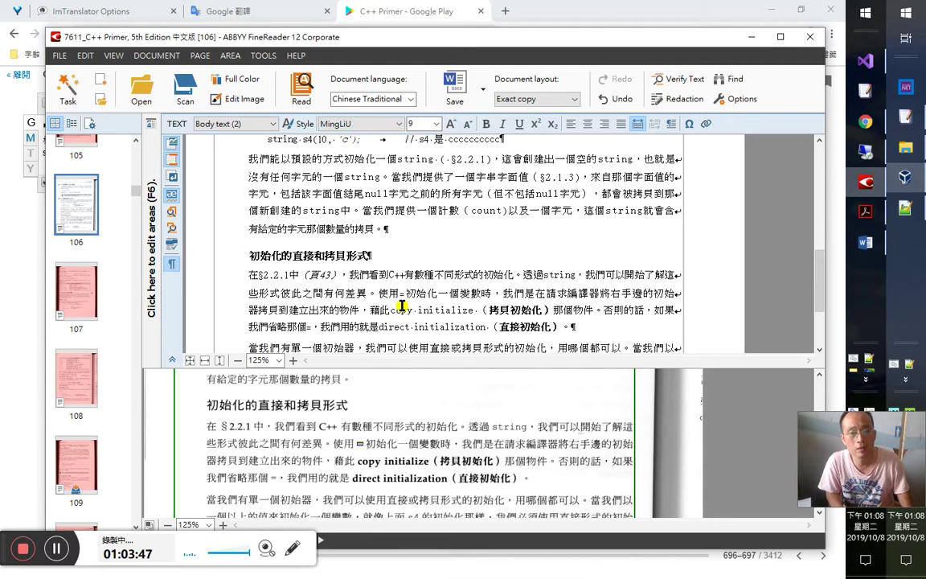
{"action": "key", "text": "Right"}
{"action": "key", "text": "Right"}
{"action": "key", "text": "Right"}
{"action": "key", "text": "Right"}
{"action": "key", "text": "Right"}
{"action": "key", "text": "Right"}
{"action": "key", "text": "Right"}
{"action": "key", "text": "Right"}
{"action": "key", "text": "Right"}
{"action": "key", "text": "Right"}
{"action": "key", "text": "Right"}
{"action": "key", "text": "Right"}
{"action": "key", "text": "Right"}
{"action": "key", "text": "Right"}
{"action": "key", "text": "Right"}
{"action": "key", "text": "Right"}
{"action": "key", "text": "Right"}
{"action": "key", "text": "Right"}
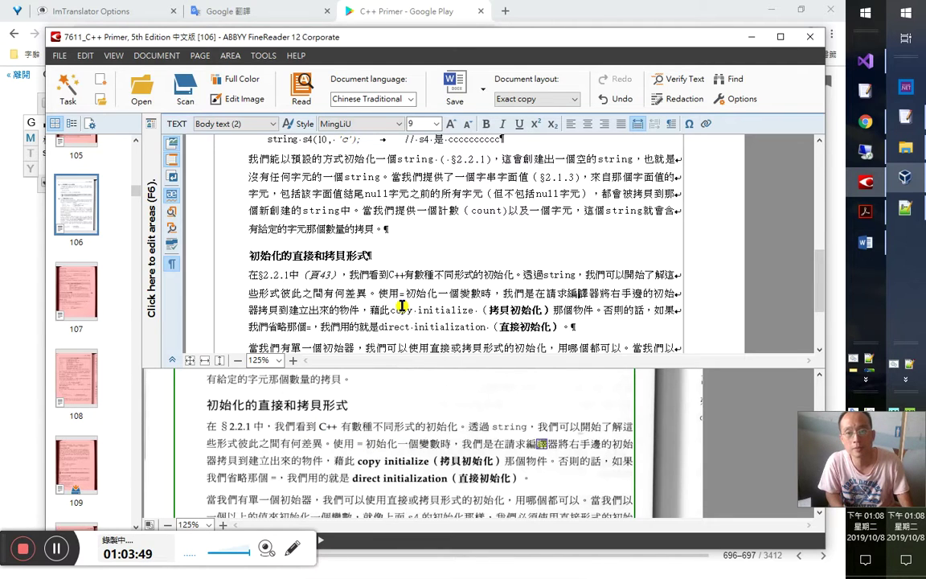
Step: Proofread the third and fourth lines, covering copy initialize and direct initialization, against the scanned text
{"action": "key", "text": "Right"}
{"action": "key", "text": "Right"}
{"action": "key", "text": "Right"}
{"action": "key", "text": "Right"}
{"action": "key", "text": "Right"}
{"action": "key", "text": "Right"}
{"action": "key", "text": "Right"}
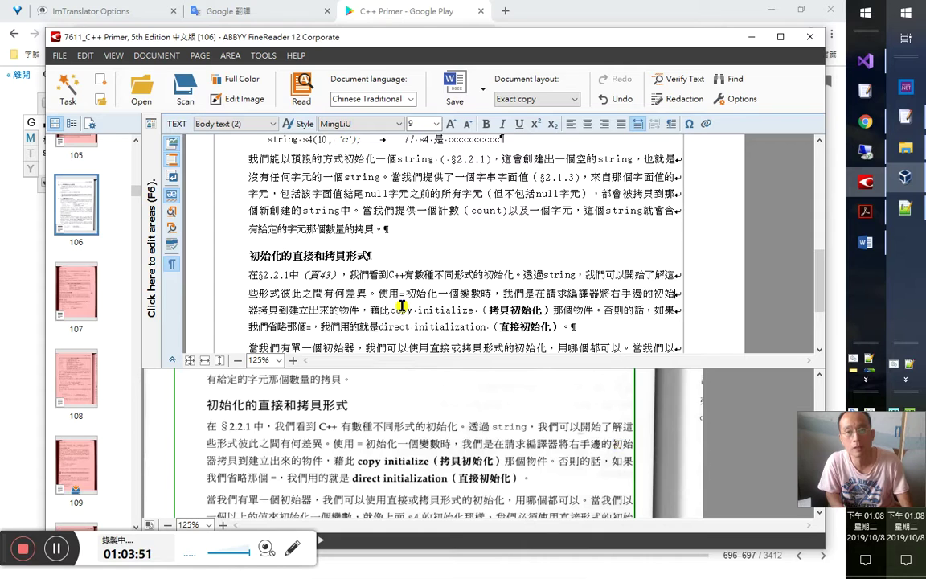
{"action": "key", "text": "Right"}
{"action": "key", "text": "Right"}
{"action": "key", "text": "Right"}
{"action": "key", "text": "Right"}
{"action": "key", "text": "Right"}
{"action": "key", "text": "Right"}
{"action": "key", "text": "Right"}
{"action": "key", "text": "Right"}
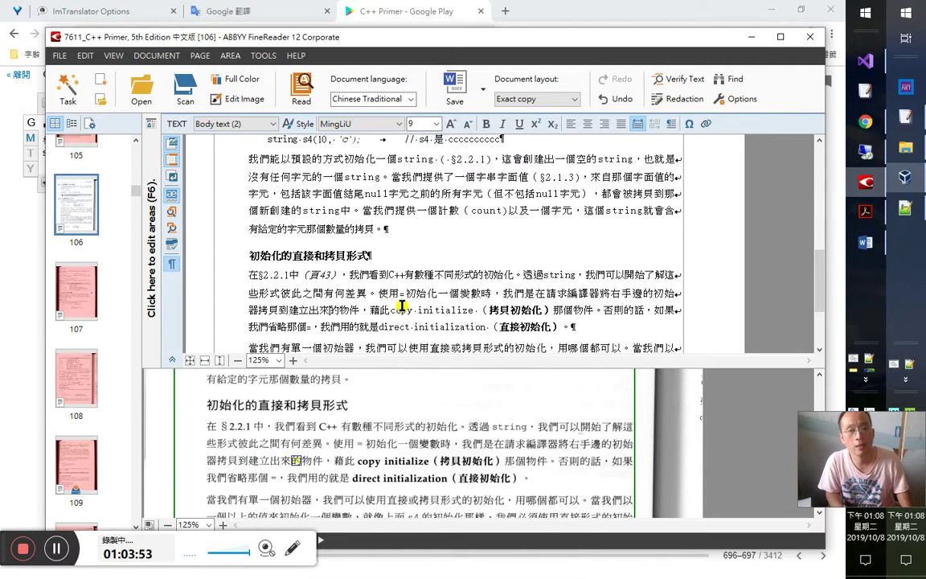
{"action": "key", "text": "Right"}
{"action": "key", "text": "Right"}
{"action": "key", "text": "Right"}
{"action": "key", "text": "Right"}
{"action": "key", "text": "Right"}
{"action": "key", "text": "Right"}
{"action": "key", "text": "Right"}
{"action": "key", "text": "Right"}
{"action": "key", "text": "Right"}
{"action": "key", "text": "Right"}
{"action": "key", "text": "Right"}
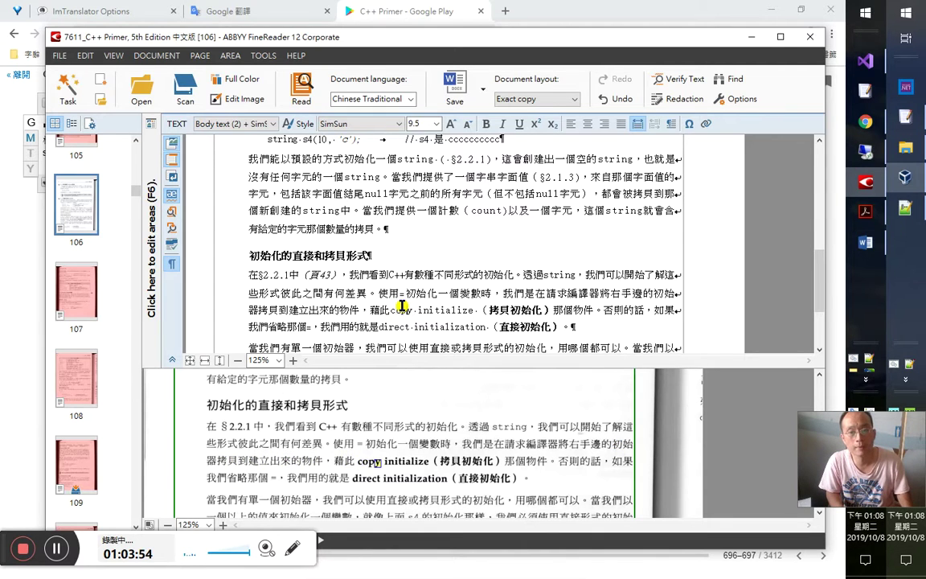
{"action": "key", "text": "Right"}
{"action": "key", "text": "Right"}
{"action": "key", "text": "Right"}
{"action": "key", "text": "Right"}
{"action": "key", "text": "Right"}
{"action": "key", "text": "Right"}
{"action": "key", "text": "Right"}
{"action": "key", "text": "Right"}
{"action": "key", "text": "Right"}
{"action": "key", "text": "Right"}
{"action": "key", "text": "Right"}
{"action": "key", "text": "Right"}
{"action": "key", "text": "Right"}
{"action": "key", "text": "Right"}
{"action": "key", "text": "Right"}
{"action": "key", "text": "Right"}
{"action": "key", "text": "Right"}
{"action": "key", "text": "Right"}
{"action": "key", "text": "Right"}
{"action": "key", "text": "Right"}
{"action": "key", "text": "Right"}
{"action": "key", "text": "Right"}
{"action": "key", "text": "Right"}
{"action": "key", "text": "Right"}
{"action": "key", "text": "Right"}
{"action": "key", "text": "Right"}
{"action": "key", "text": "Right"}
{"action": "key", "text": "Right"}
{"action": "key", "text": "Right"}
{"action": "key", "text": "Right"}
{"action": "key", "text": "Right"}
{"action": "key", "text": "Right"}
{"action": "key", "text": "Right"}
{"action": "key", "text": "Right"}
{"action": "key", "text": "Right"}
{"action": "key", "text": "Right"}
{"action": "key", "text": "Right"}
{"action": "key", "text": "Right"}
{"action": "key", "text": "Right"}
{"action": "key", "text": "Right"}
{"action": "key", "text": "Right"}
{"action": "key", "text": "Right"}
{"action": "key", "text": "Right"}
{"action": "key", "text": "Right"}
{"action": "key", "text": "Right"}
{"action": "key", "text": "Right"}
{"action": "key", "text": "Right"}
{"action": "key", "text": "Right"}
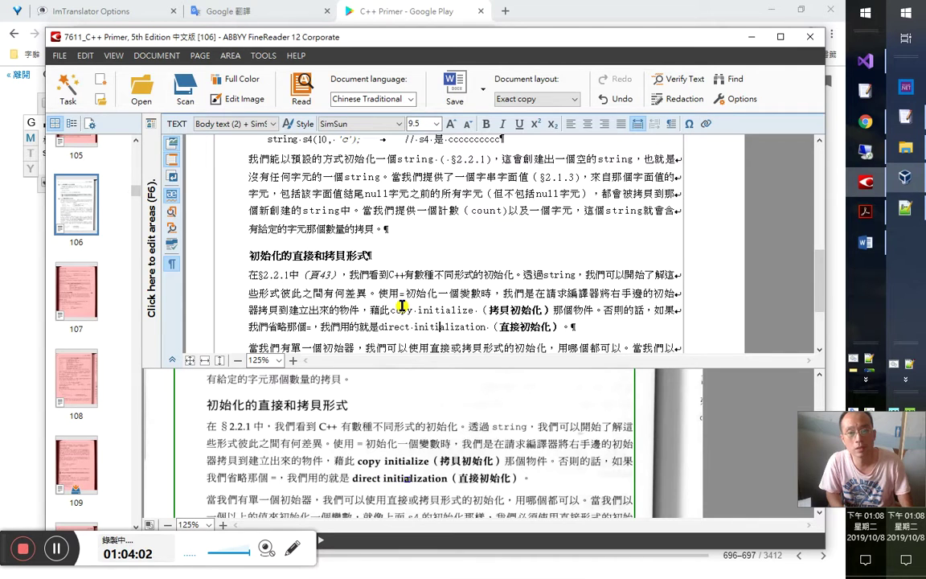
Step: Compare the opening of the next paragraph, 當我們有單一個初始器，我們可以使用, with the scanned text
{"action": "scroll", "coordinate": [402, 305], "scroll_direction": "down", "scroll_amount": 2}
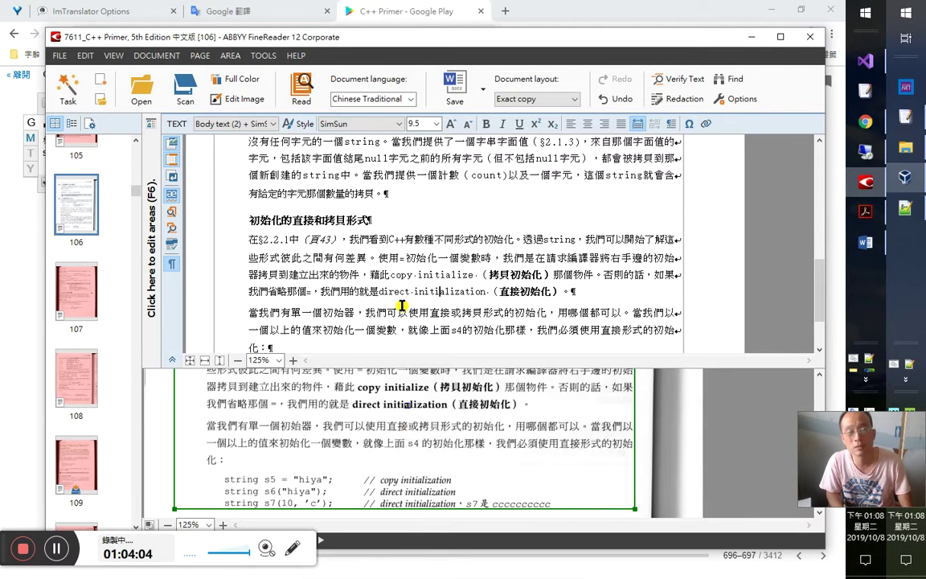
{"action": "key", "text": "Down"}
{"action": "key", "text": "End"}
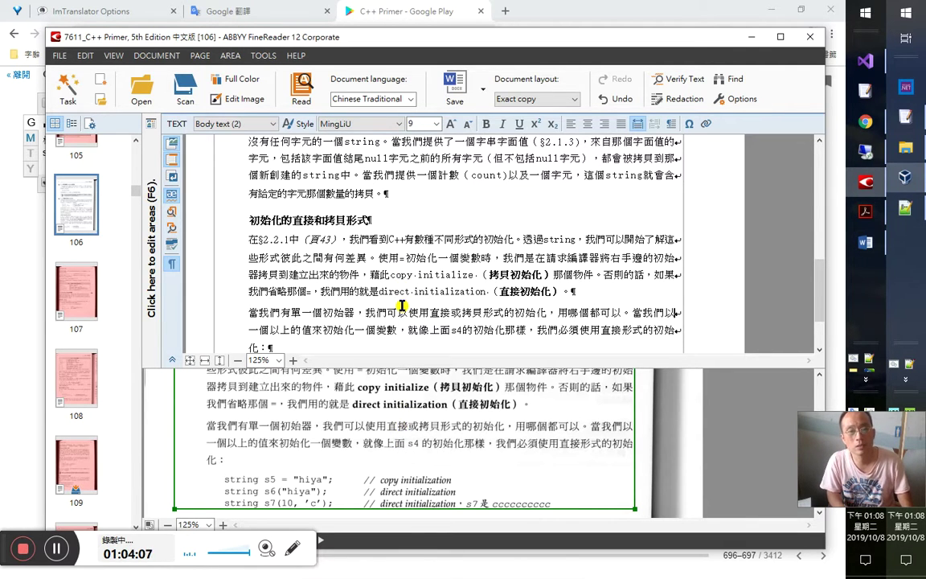
{"action": "key", "text": "Left"}
{"action": "key", "text": "Home"}
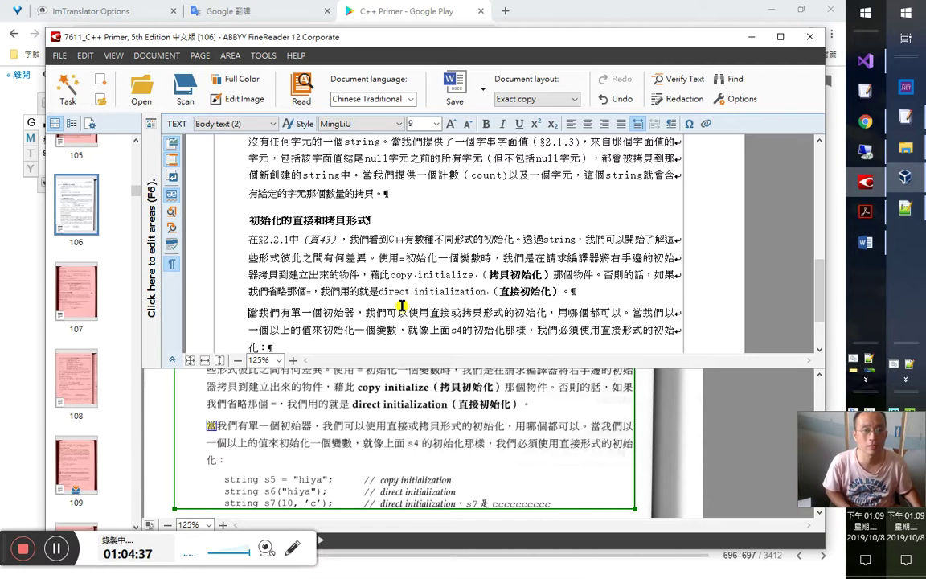
{"action": "key", "text": "Right"}
{"action": "key", "text": "Right"}
{"action": "key", "text": "Right"}
{"action": "key", "text": "Right"}
{"action": "key", "text": "Right"}
{"action": "key", "text": "Right"}
{"action": "key", "text": "Right"}
{"action": "key", "text": "Right"}
{"action": "key", "text": "Right"}
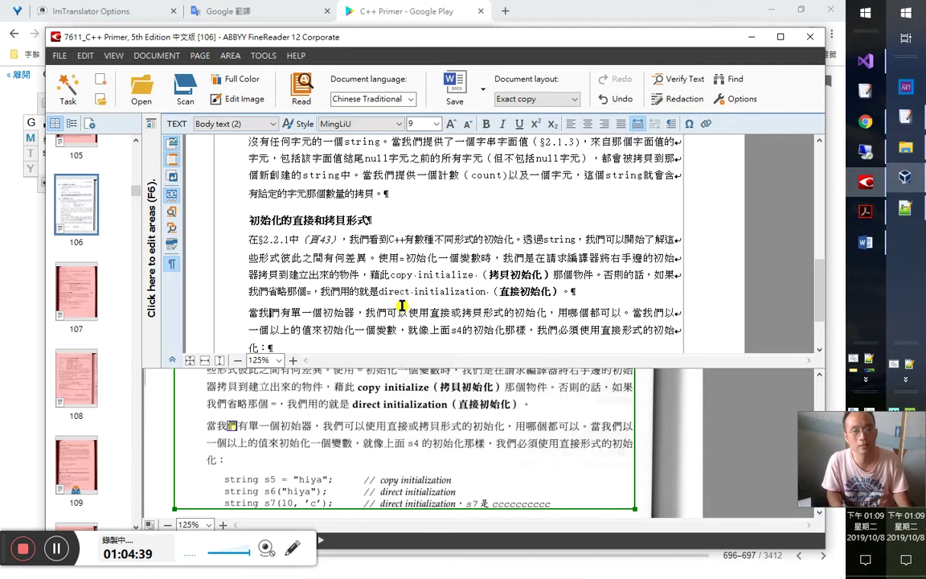
{"action": "key", "text": "Right"}
{"action": "key", "text": "Right"}
{"action": "key", "text": "Right"}
{"action": "key", "text": "Right"}
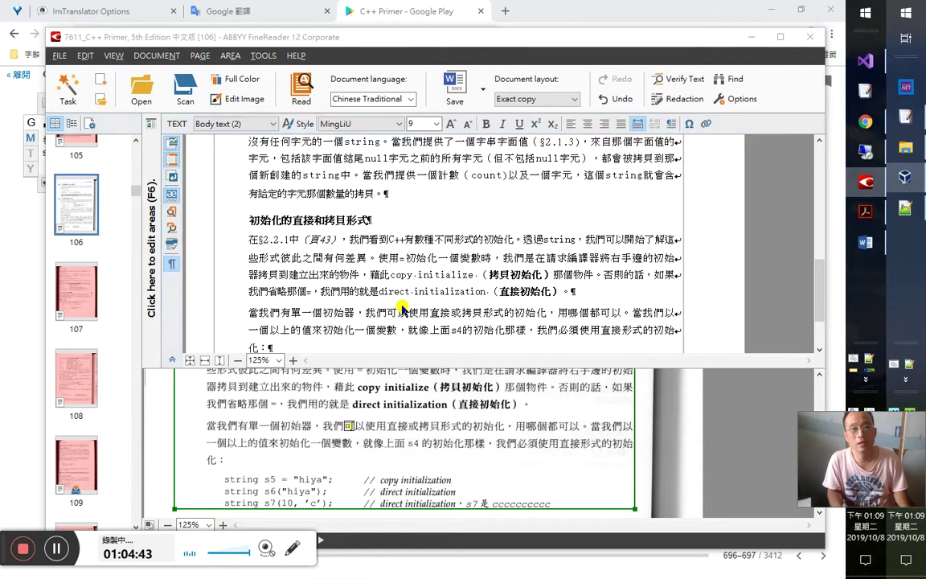
Step: Switch to Word and open the recent document C++自修入門實境秀、C++ Primer Fith Edition研讀秀_子文件（第二篇）
{"action": "key", "text": "alt+Tab"}
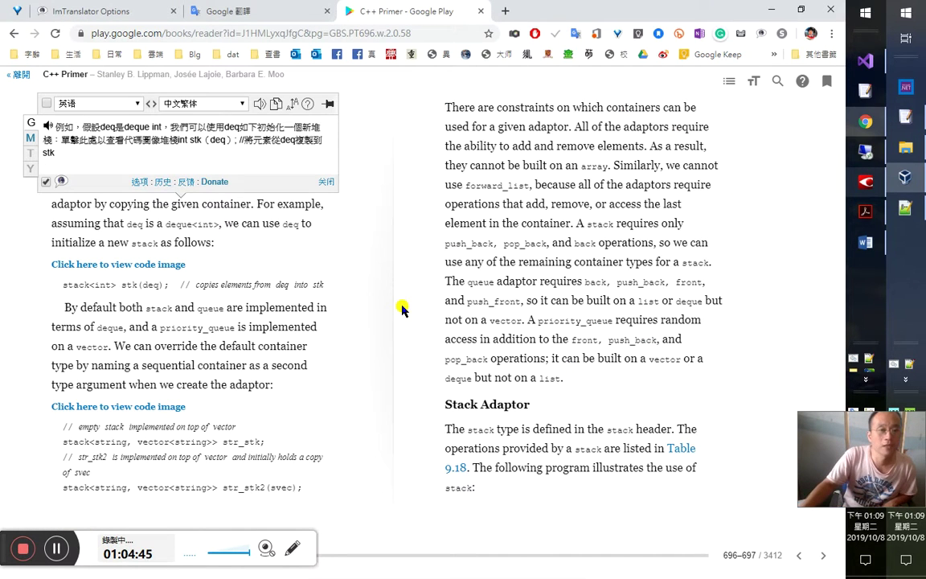
{"action": "left_click", "coordinate": [874, 245]}
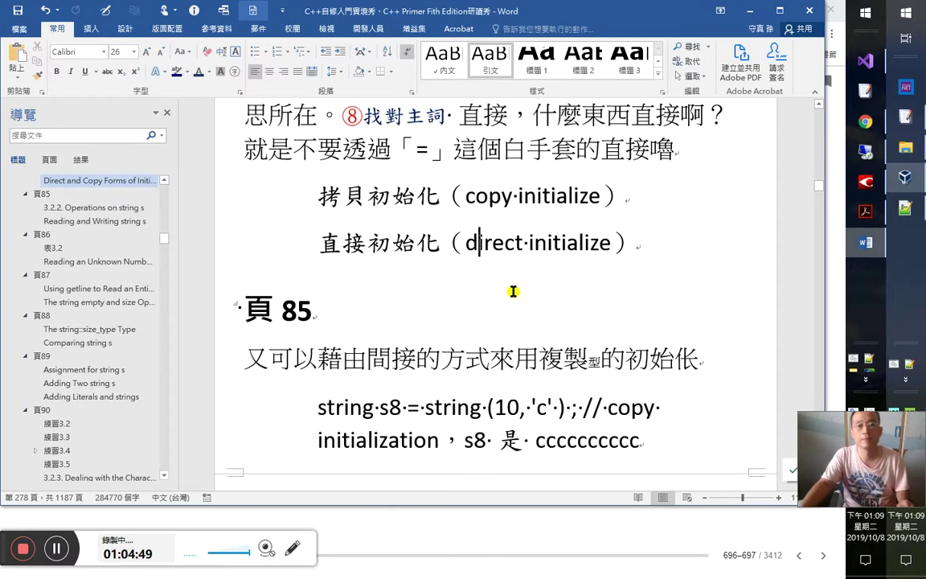
{"action": "key", "text": "alt+shift"}
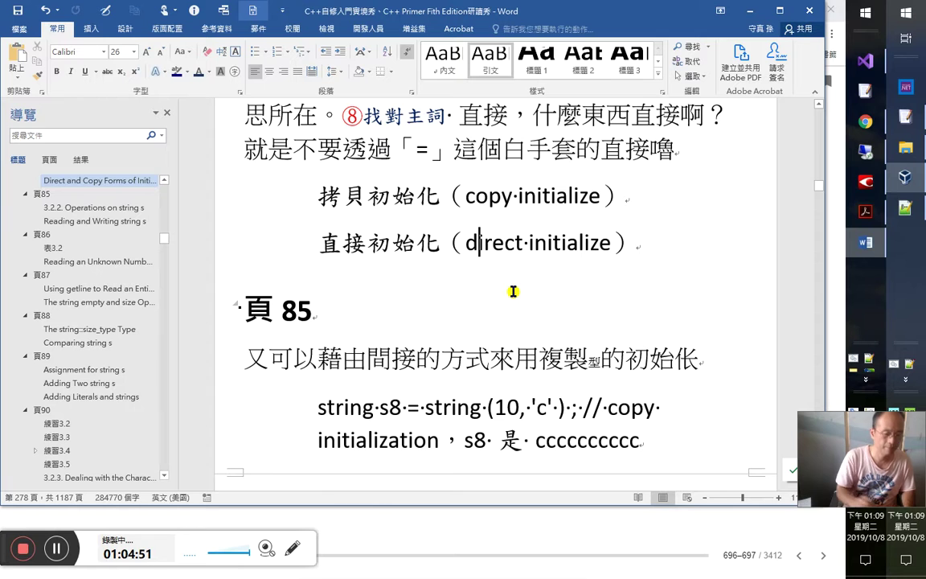
{"action": "left_click", "coordinate": [20, 29]}
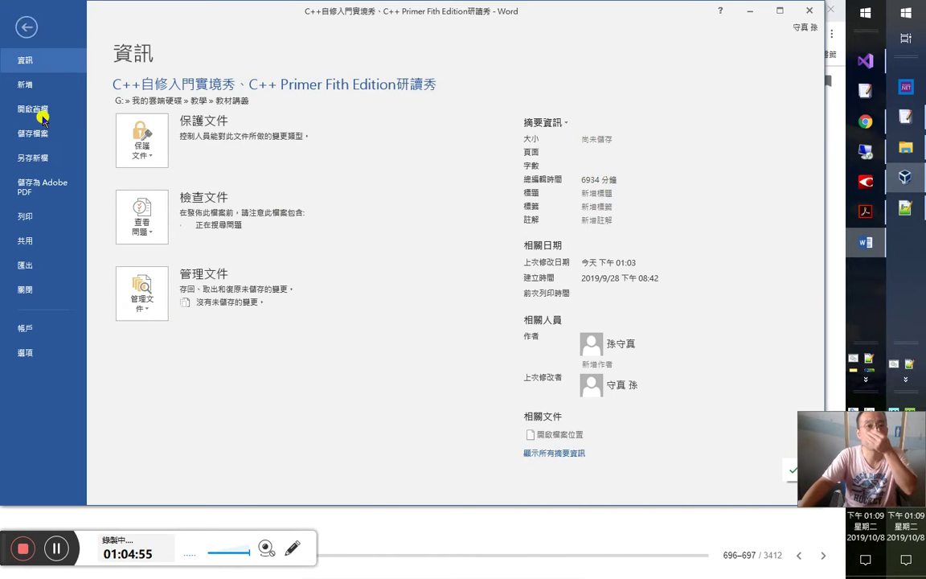
{"action": "left_click", "coordinate": [36, 108]}
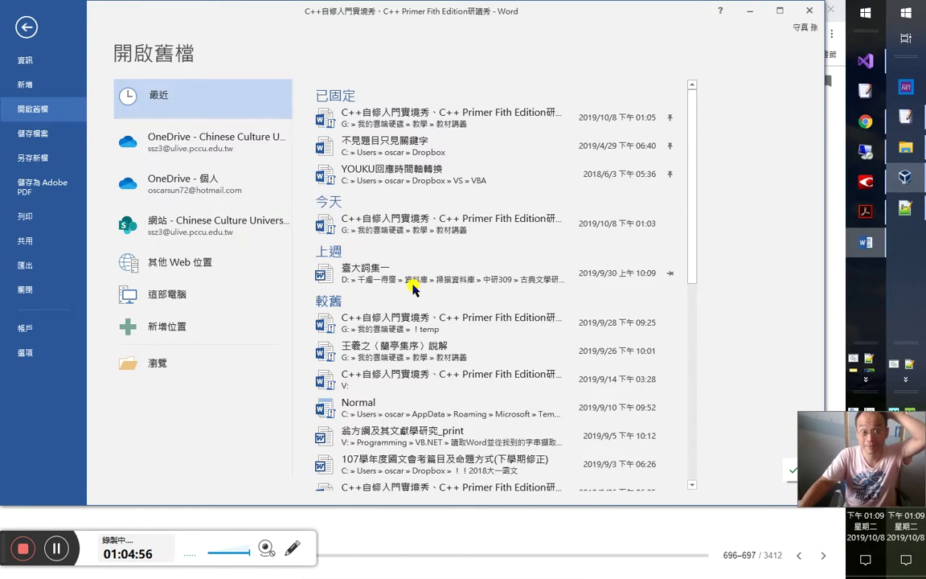
{"action": "left_click", "coordinate": [430, 214]}
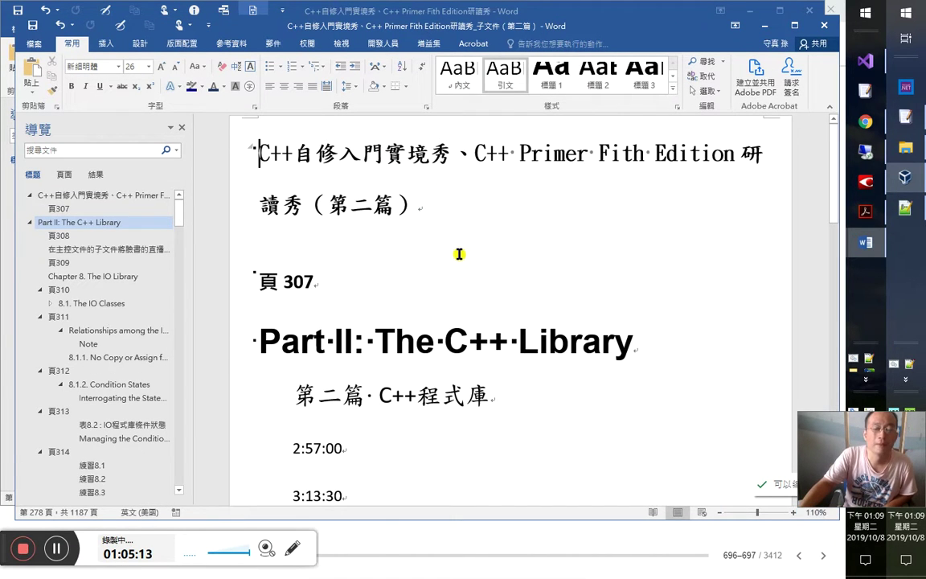
Step: Go to the end of the study notes and review the example that initializes a new stack from deq
{"action": "key", "text": "ctrl+End"}
{"action": "scroll", "coordinate": [455, 253], "scroll_direction": "up", "scroll_amount": 5}
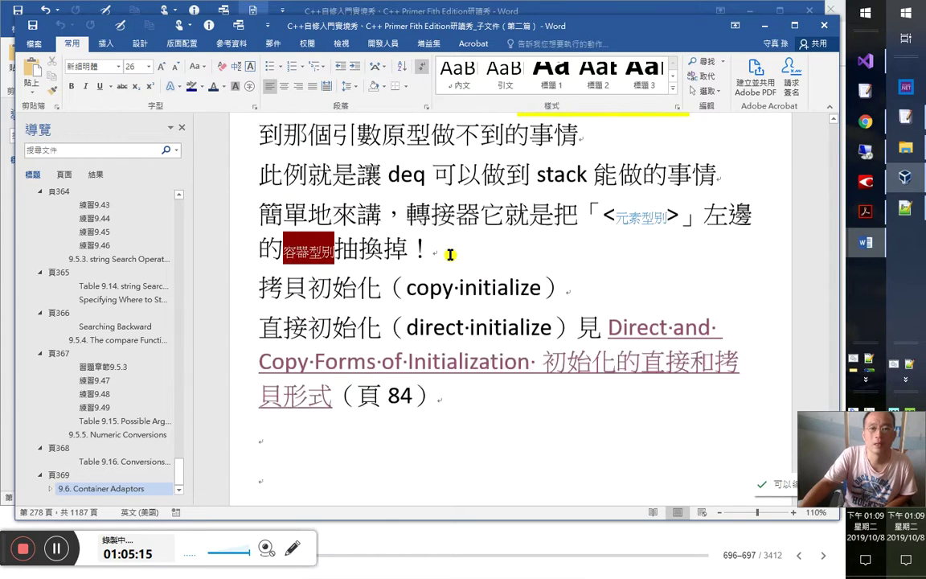
{"action": "scroll", "coordinate": [462, 275], "scroll_direction": "up", "scroll_amount": 3}
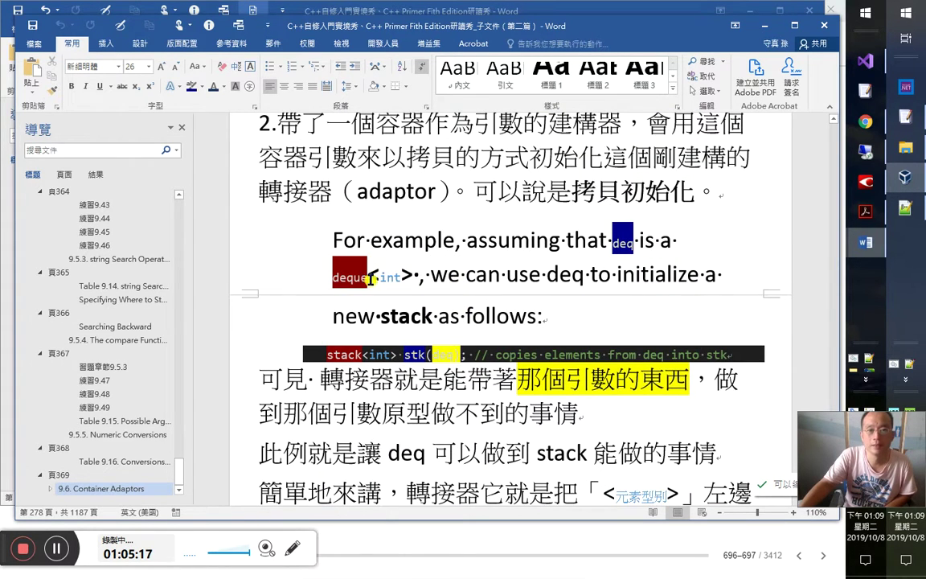
{"action": "left_click", "coordinate": [365, 275]}
{"action": "left_click", "coordinate": [309, 354]}
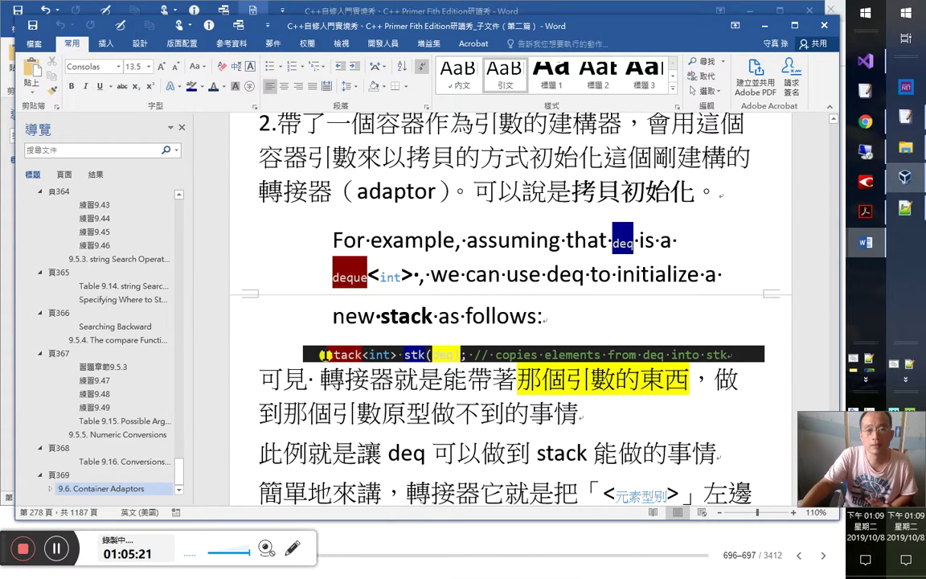
Step: Examine the container type, object name and deq argument in the code line stack<int> stk(deq);
{"action": "left_click_drag", "start_coordinate": [479, 358], "coordinate": [481, 365]}
{"action": "left_click", "coordinate": [403, 355]}
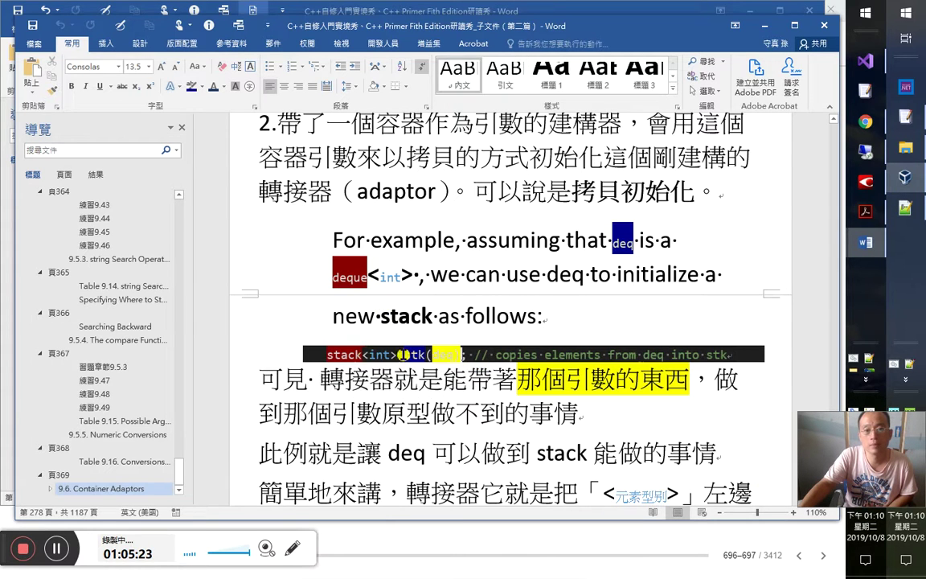
{"action": "left_click", "coordinate": [354, 356]}
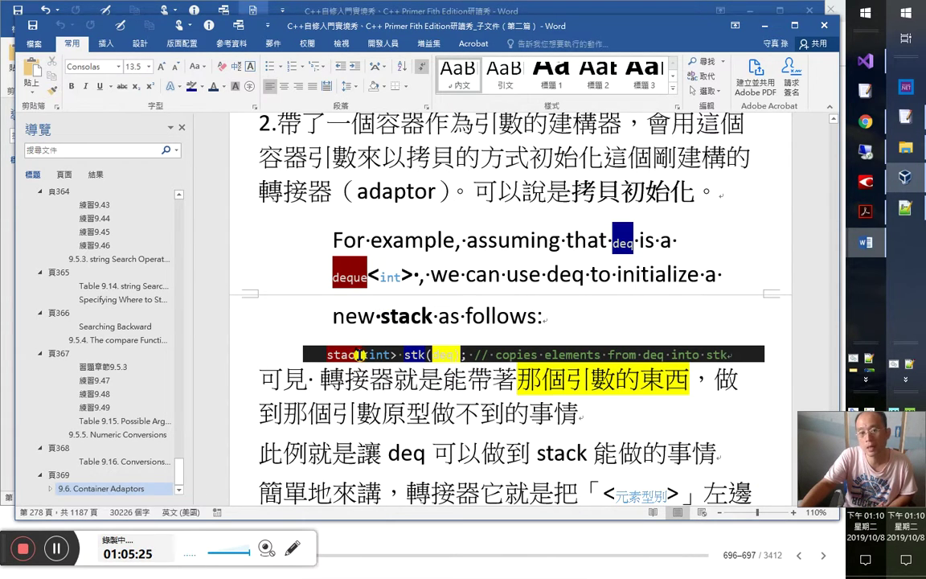
{"action": "left_click", "coordinate": [426, 354]}
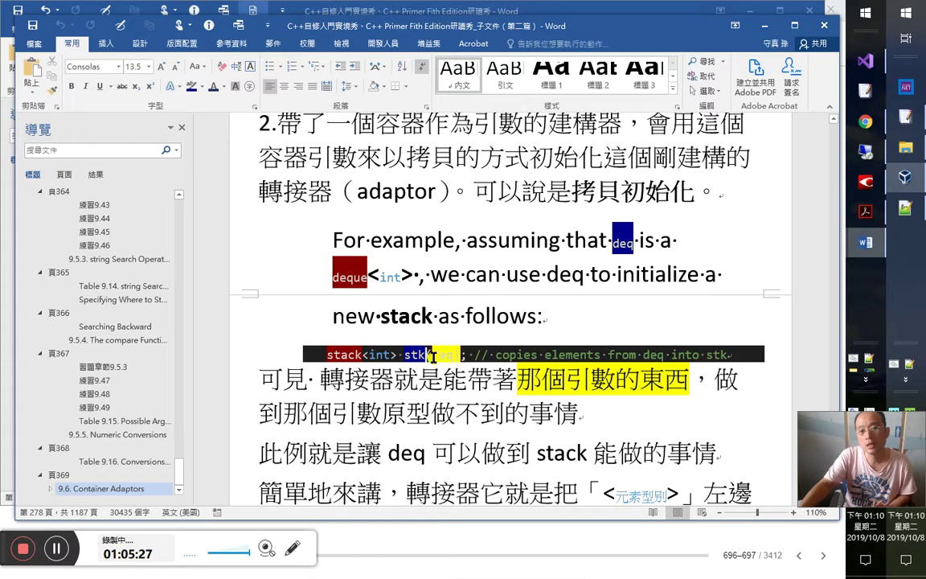
{"action": "left_click", "coordinate": [380, 355]}
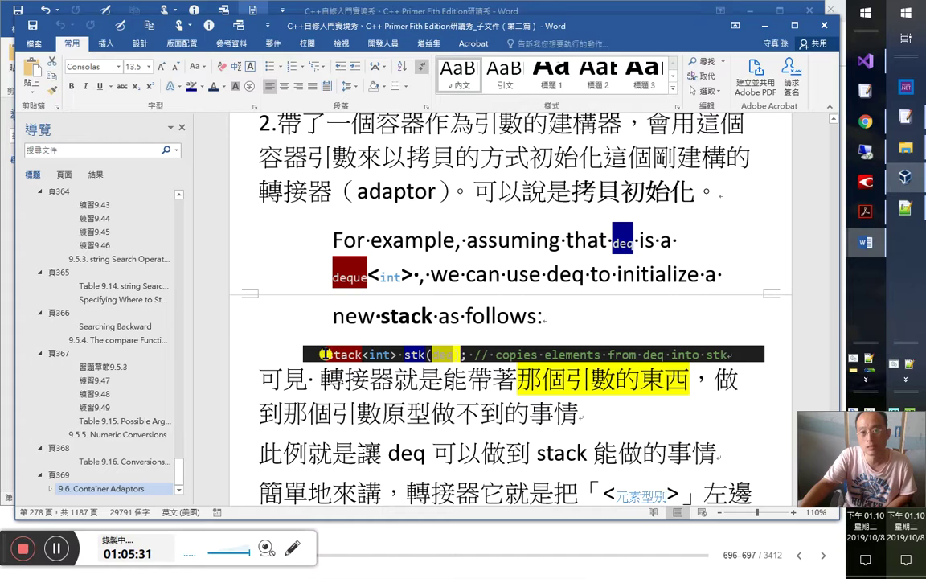
{"action": "double_click", "coordinate": [328, 355]}
{"action": "double_click", "coordinate": [446, 355]}
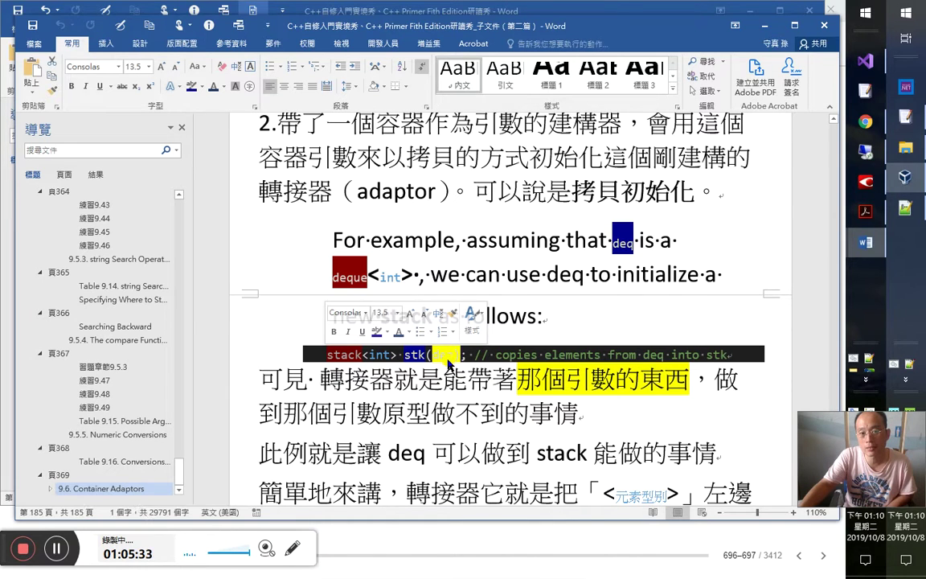
{"action": "left_click", "coordinate": [324, 352]}
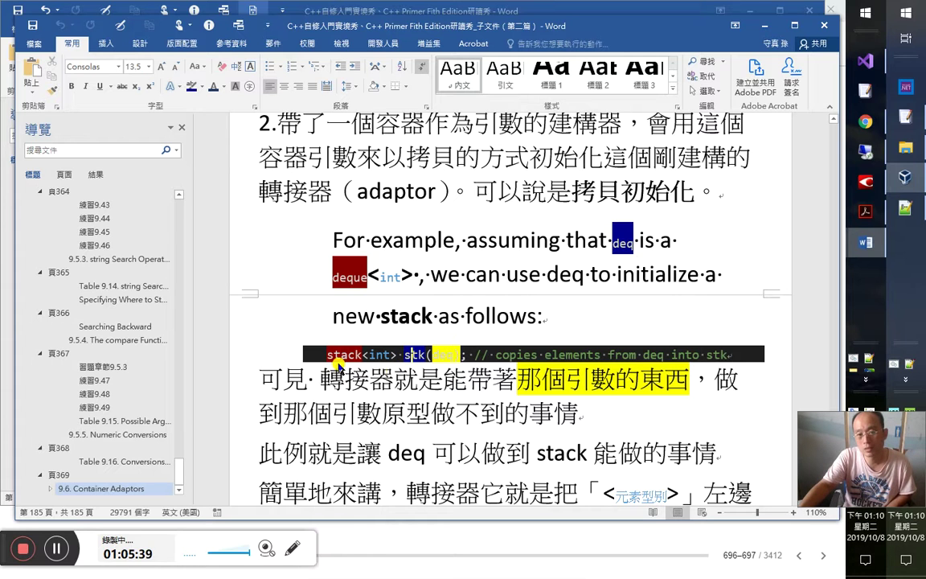
{"action": "left_click", "coordinate": [412, 318]}
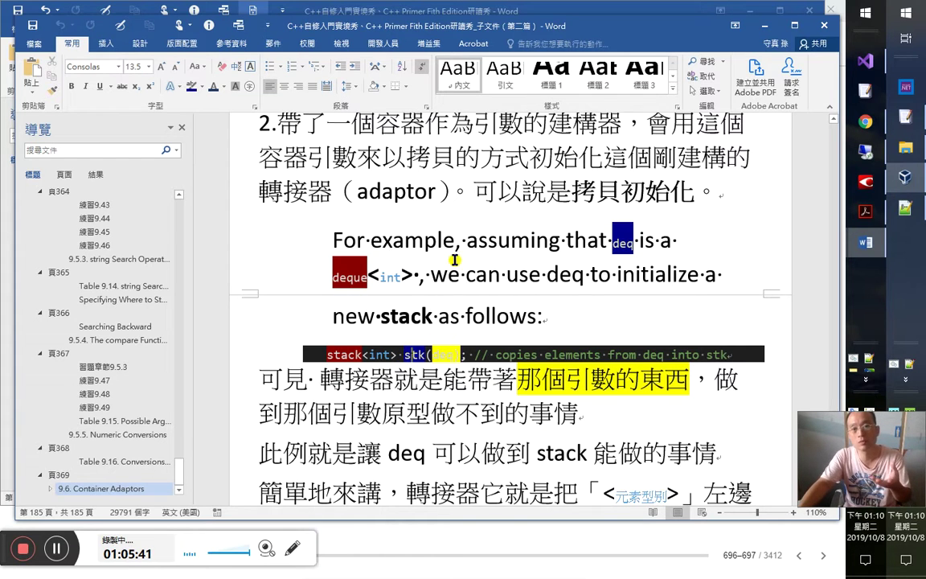
Step: Format the words "different type" in the container adaptor quotation with purple text and the 微軟正黑體 font
{"action": "scroll", "coordinate": [460, 254], "scroll_direction": "up", "scroll_amount": 2}
{"action": "scroll", "coordinate": [460, 254], "scroll_direction": "up", "scroll_amount": 8}
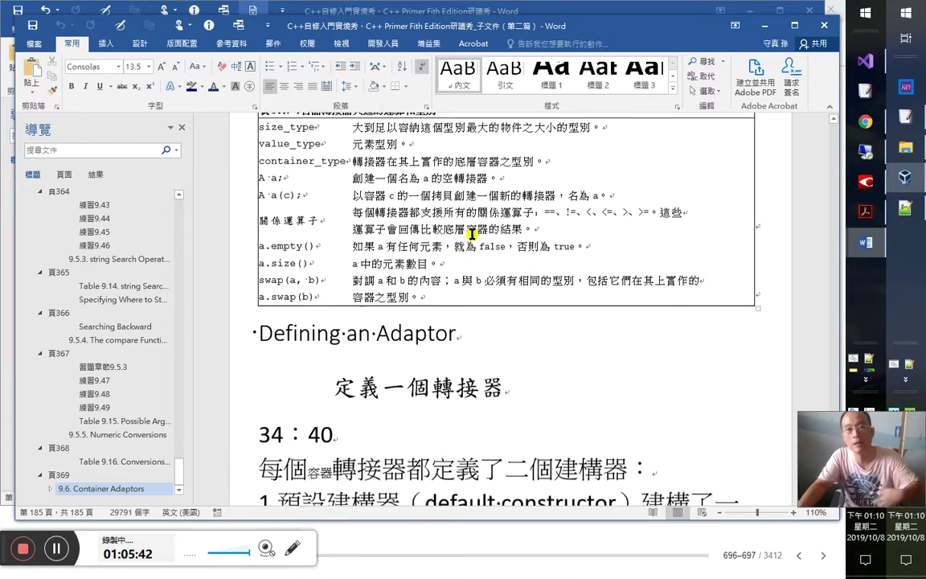
{"action": "scroll", "coordinate": [833, 178], "scroll_direction": "up", "scroll_amount": 15}
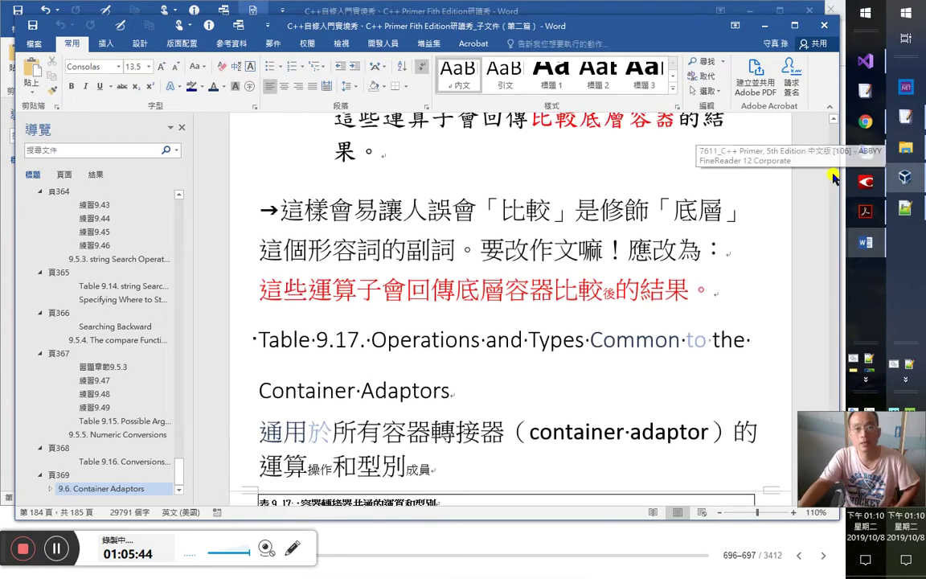
{"action": "scroll", "coordinate": [833, 179], "scroll_direction": "up", "scroll_amount": 8}
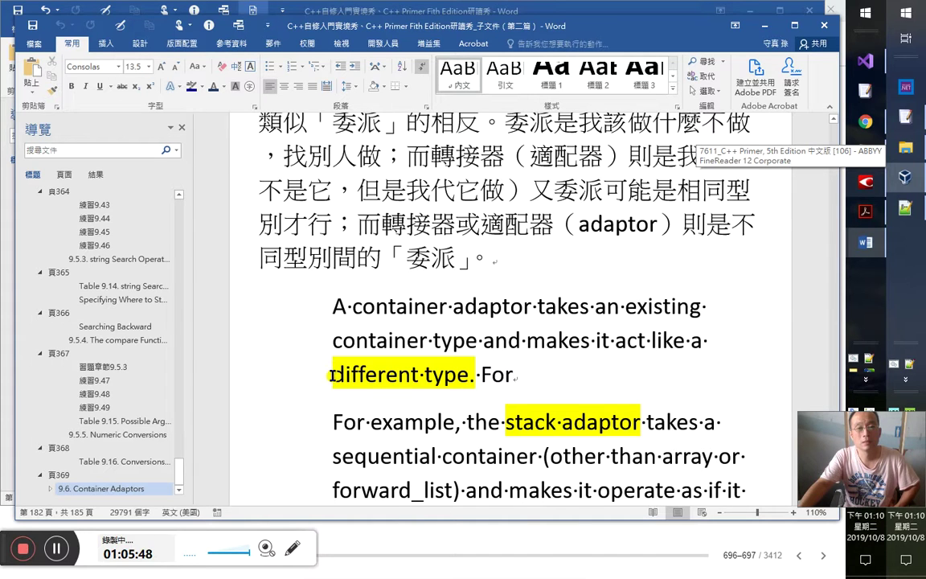
{"action": "left_click_drag", "start_coordinate": [332, 374], "coordinate": [474, 375]}
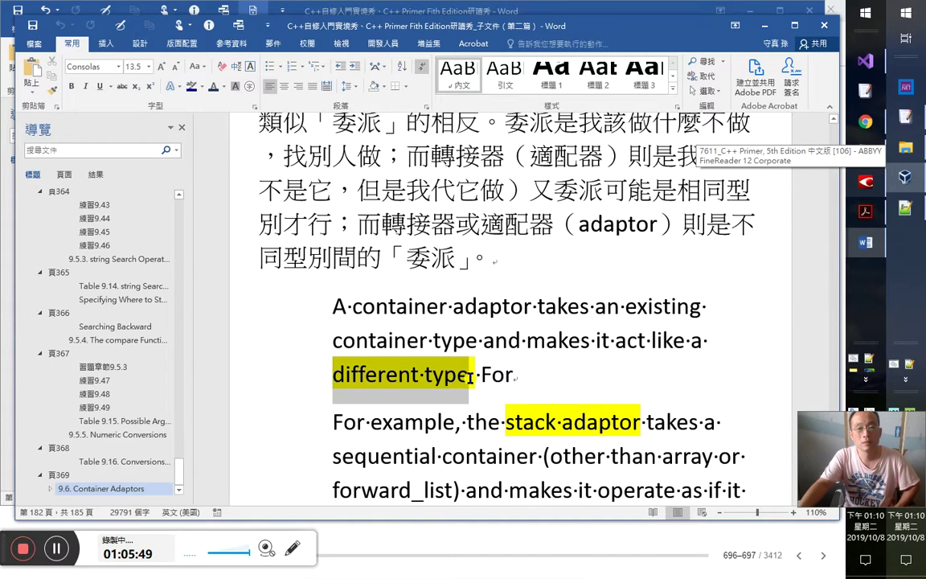
{"action": "left_click", "coordinate": [222, 88]}
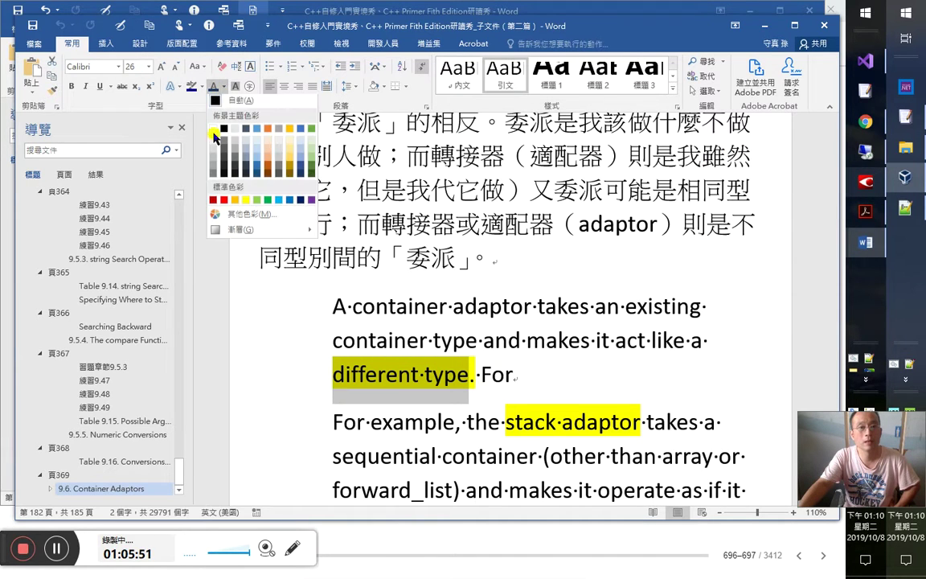
{"action": "left_click", "coordinate": [313, 204]}
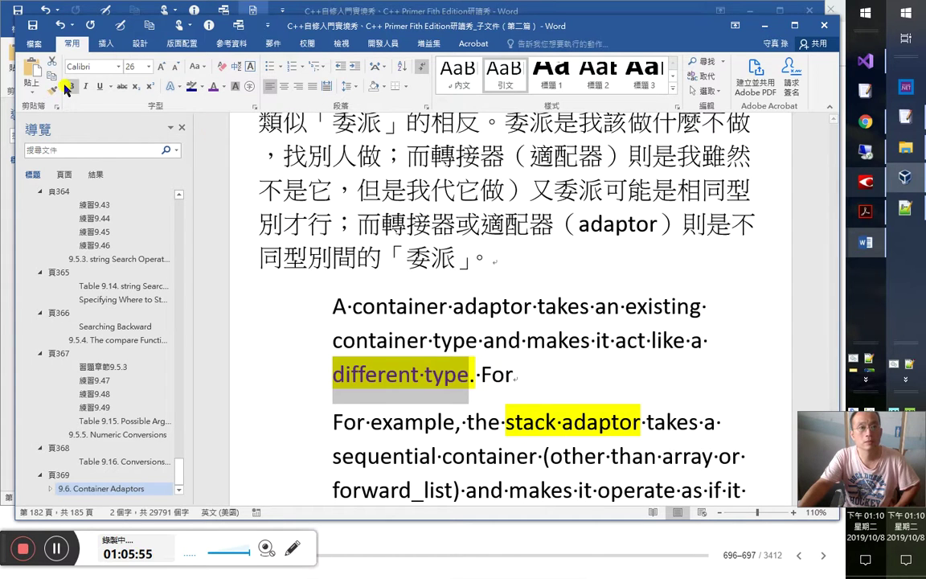
{"action": "left_click", "coordinate": [118, 67]}
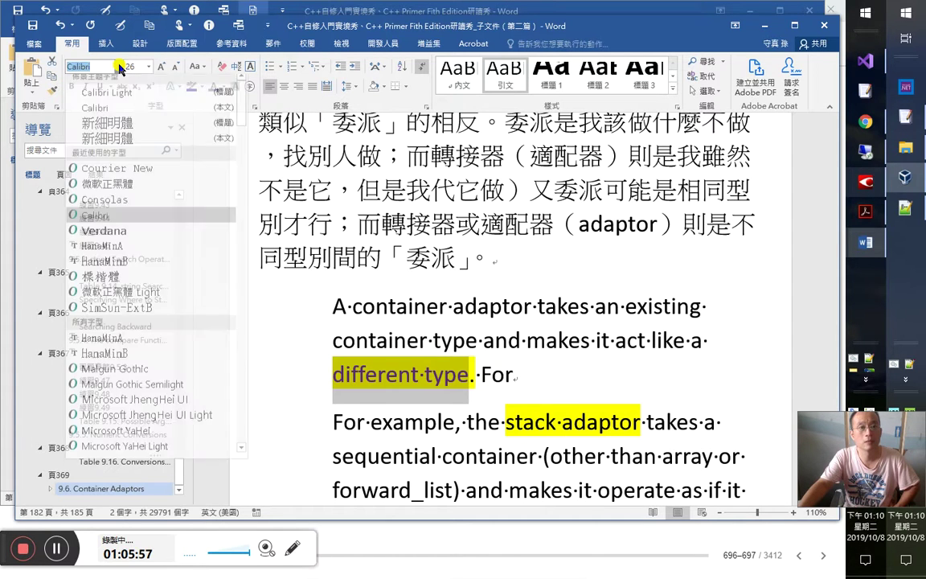
{"action": "left_click", "coordinate": [109, 183]}
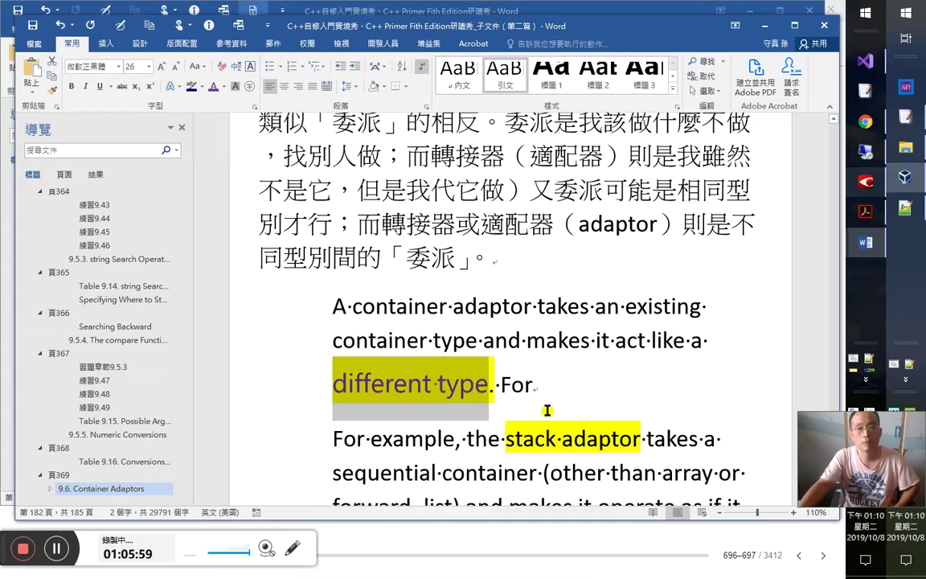
Step: Compare the int element type in deque<int> with the one in the stack<int> stk(deq) code line
{"action": "scroll", "coordinate": [547, 411], "scroll_direction": "down", "scroll_amount": 4}
{"action": "scroll", "coordinate": [547, 406], "scroll_direction": "down", "scroll_amount": 10}
{"action": "scroll", "coordinate": [544, 408], "scroll_direction": "down", "scroll_amount": 7}
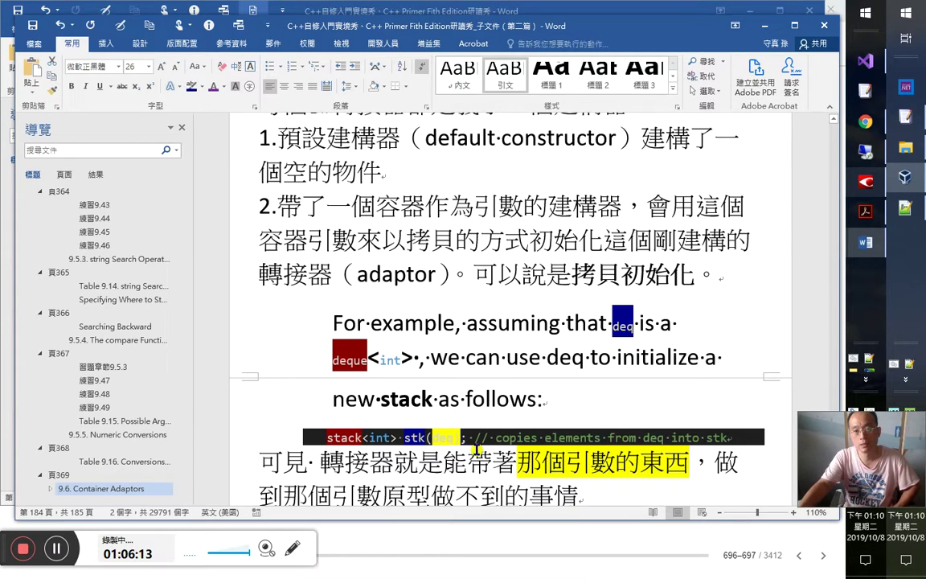
{"action": "left_click", "coordinate": [373, 439]}
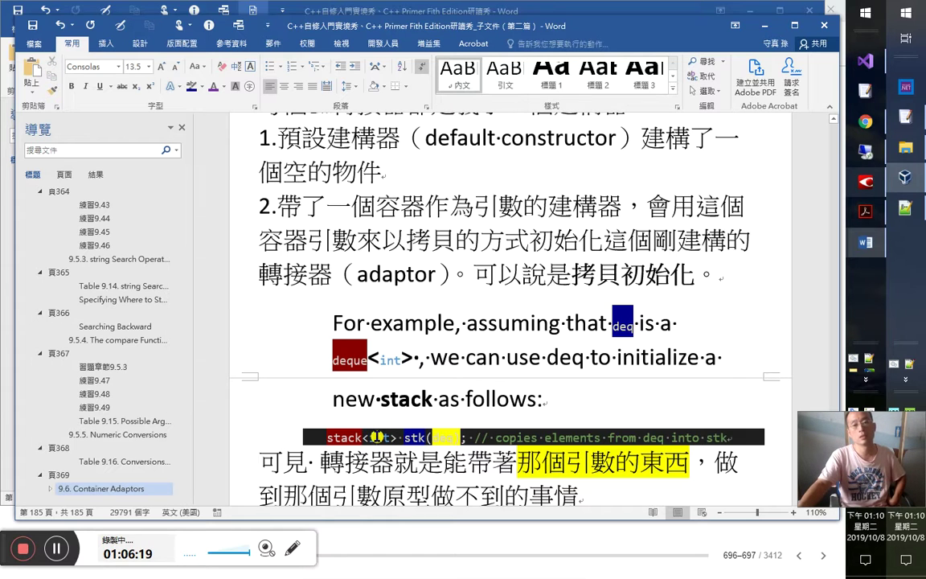
{"action": "left_click", "coordinate": [378, 362]}
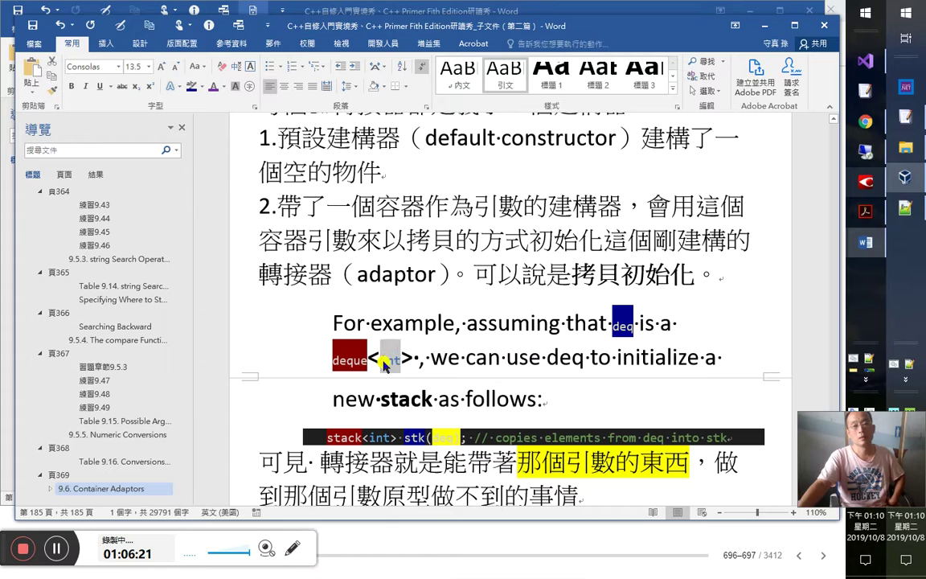
{"action": "left_click", "coordinate": [424, 444]}
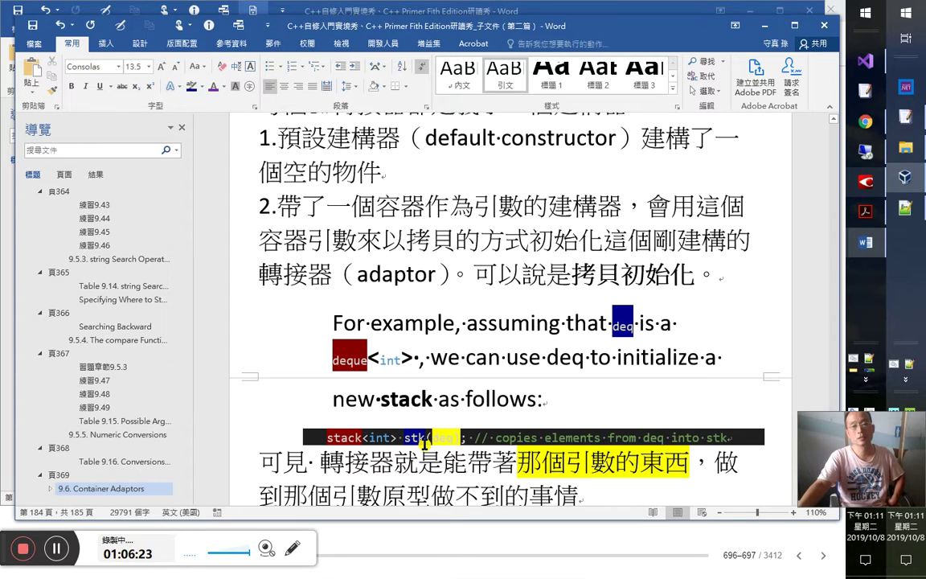
{"action": "left_click", "coordinate": [381, 436]}
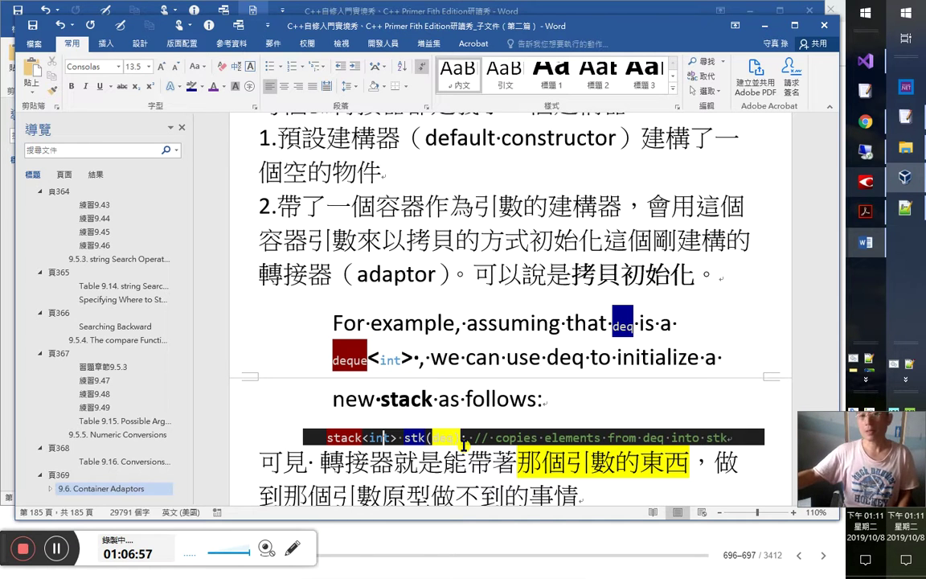
Step: Review the closing notes on how adaptors swap the container type and on copy and direct initialization
{"action": "scroll", "coordinate": [497, 313], "scroll_direction": "down", "scroll_amount": 5}
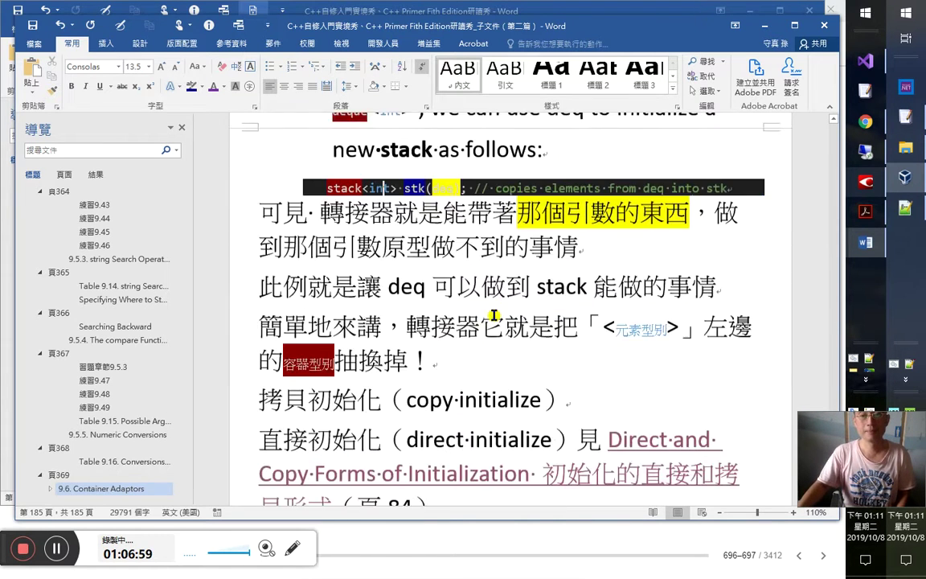
{"action": "scroll", "coordinate": [496, 314], "scroll_direction": "down", "scroll_amount": 4}
{"action": "left_click", "coordinate": [441, 275]}
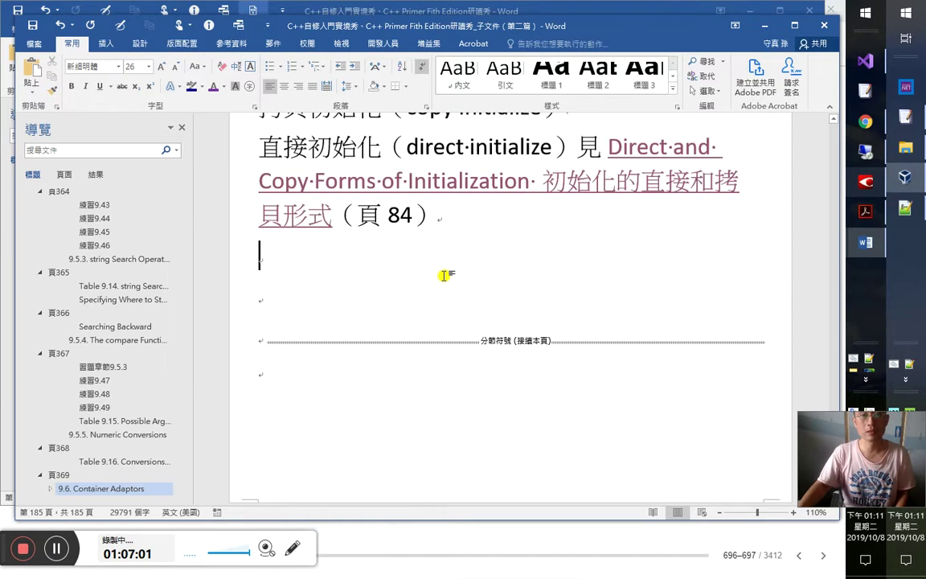
{"action": "scroll", "coordinate": [444, 276], "scroll_direction": "up", "scroll_amount": 2}
{"action": "scroll", "coordinate": [444, 276], "scroll_direction": "up", "scroll_amount": 2}
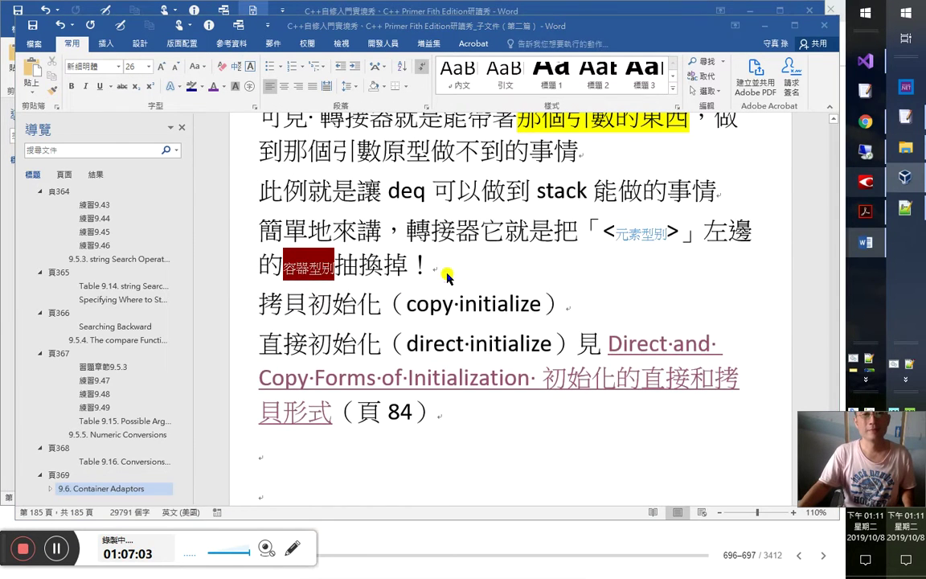
Step: Switch to the C++ Primer book on Google Play in Chrome
{"action": "key", "text": "alt+Tab"}
{"action": "key", "text": "alt+shift"}
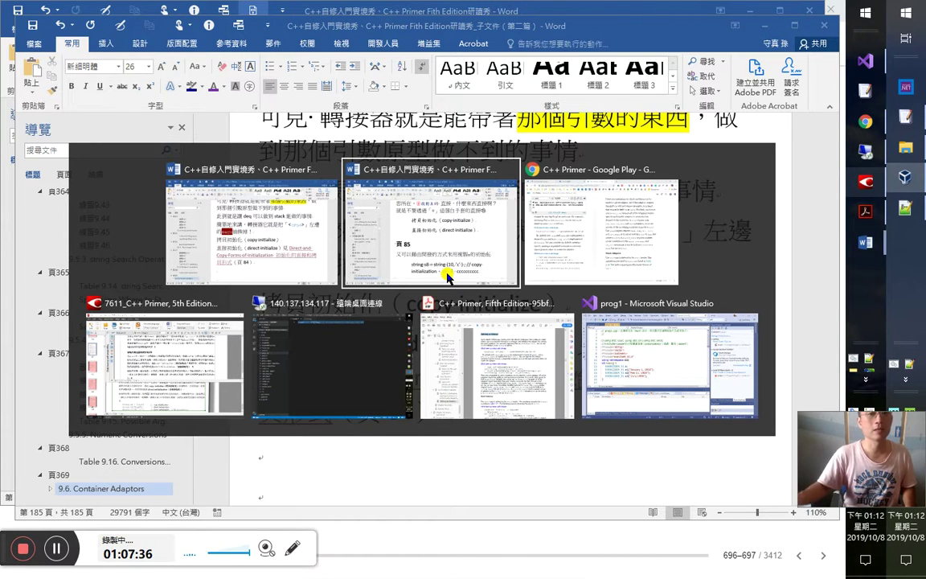
{"action": "key", "text": "alt+Tab"}
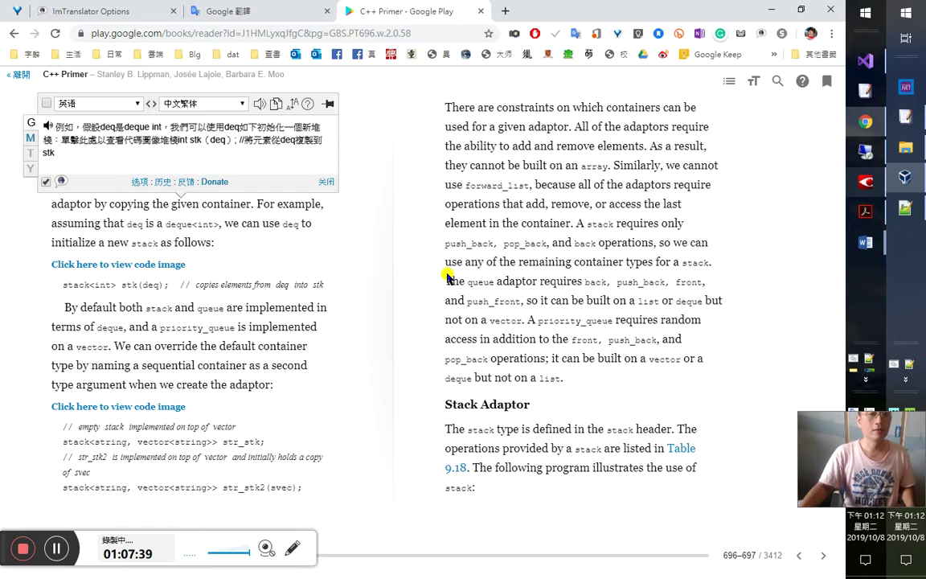
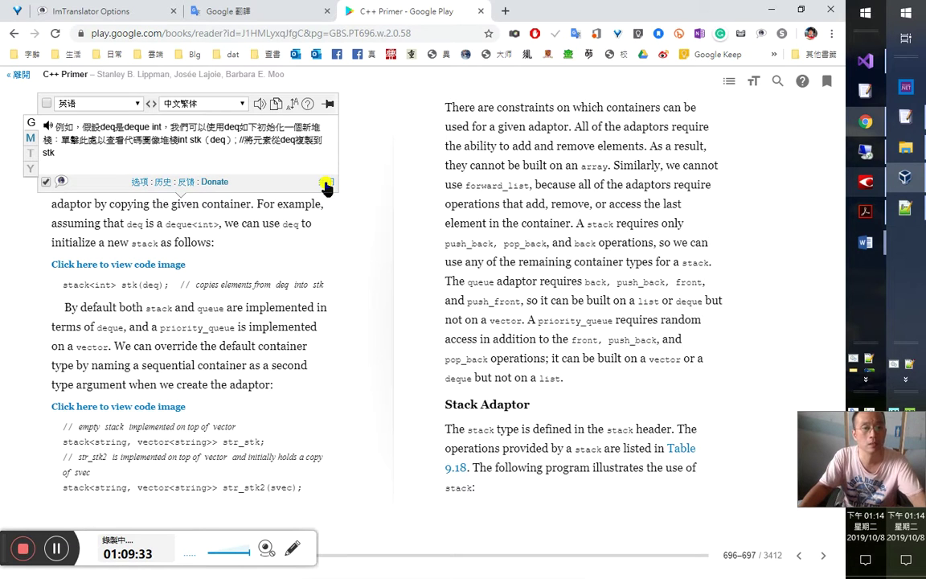
Step: Dismiss the translation popup and open the bookmarked Google Docs document 佛說大乘無量壽莊嚴清淨平等覺經(會集本) in its own tab
{"action": "left_click", "coordinate": [327, 187]}
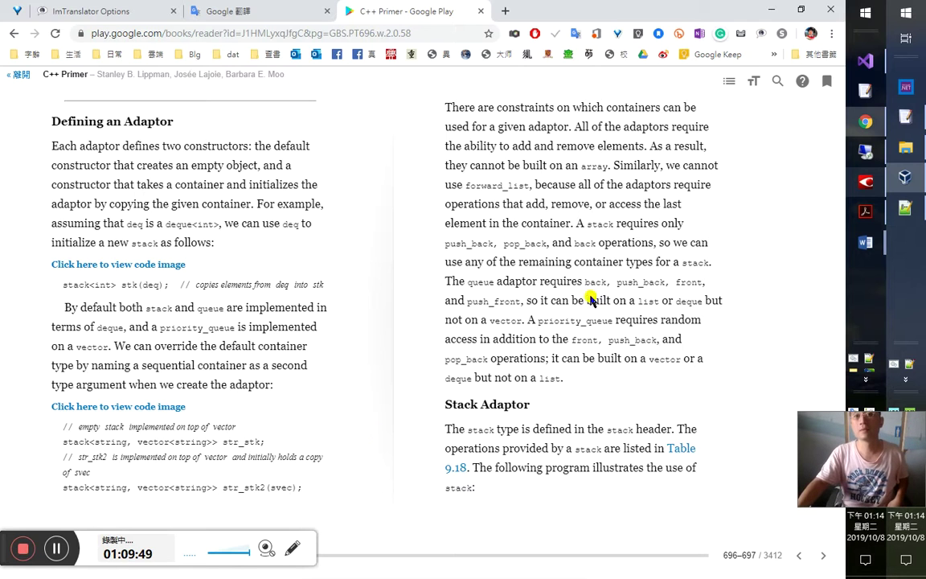
{"action": "left_click", "coordinate": [810, 54]}
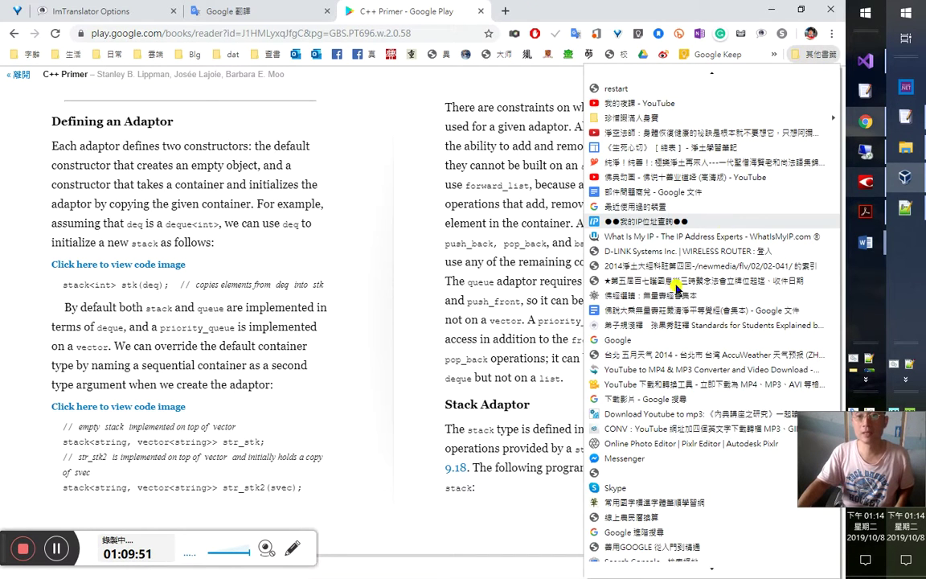
{"action": "middle_click", "coordinate": [620, 310]}
{"action": "left_click", "coordinate": [562, 14]}
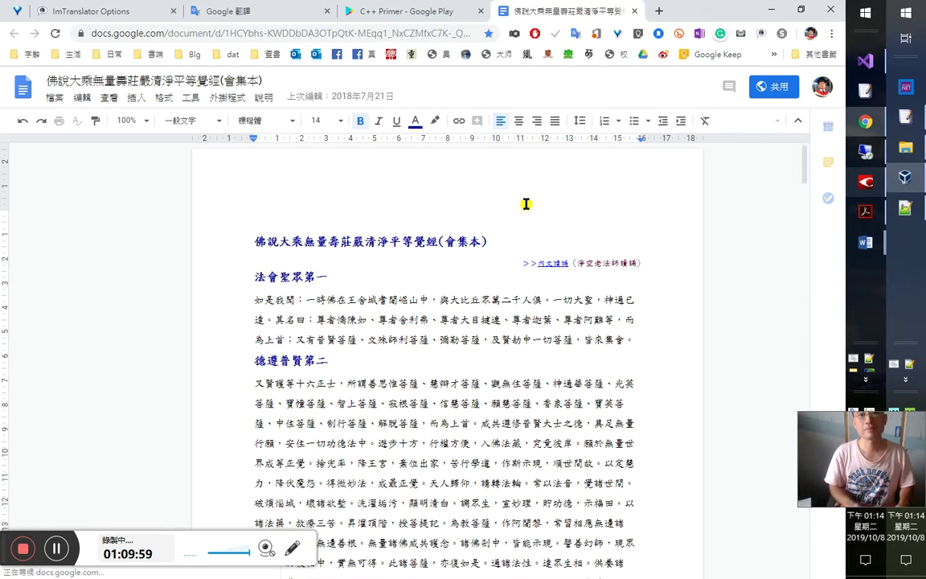
Step: Search the sutra document for the phrase 壽無量劫
{"action": "key", "text": "ctrl+f"}
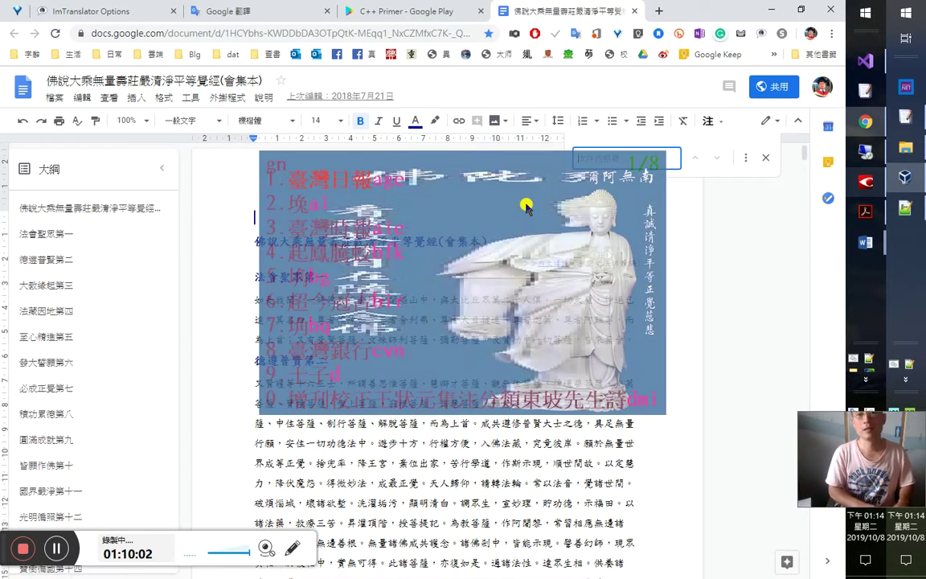
{"action": "type", "text": "壽"}
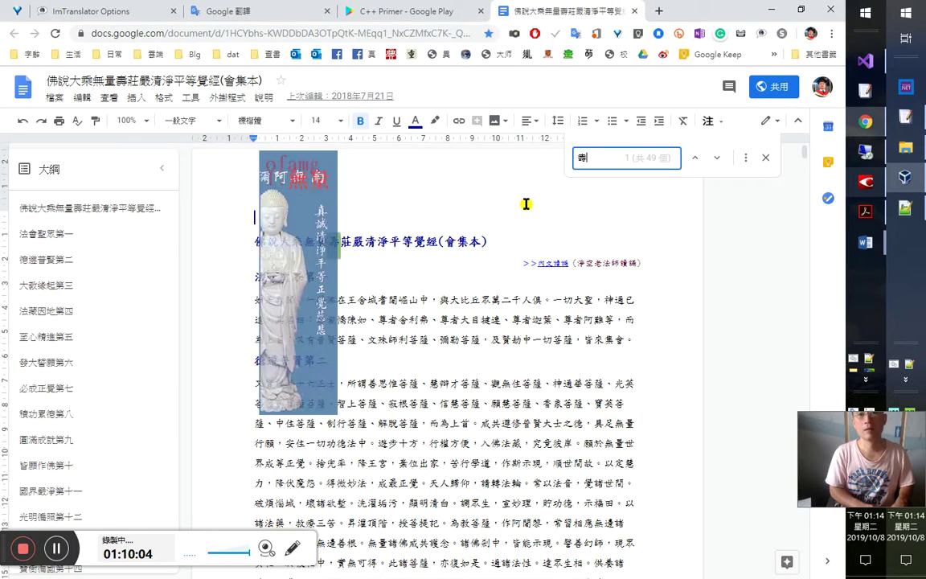
{"action": "type", "text": "無量劫"}
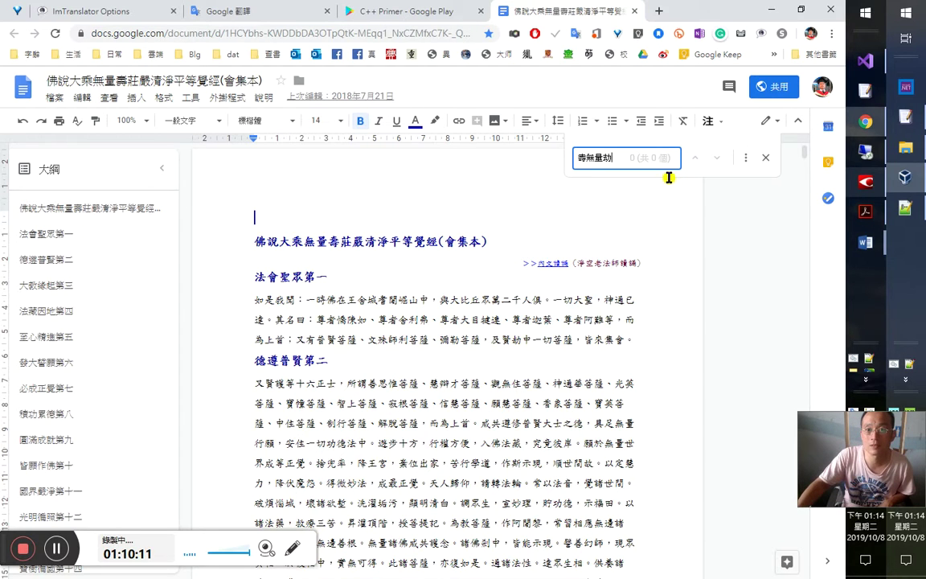
{"action": "left_click", "coordinate": [628, 159]}
{"action": "left_click", "coordinate": [614, 158]}
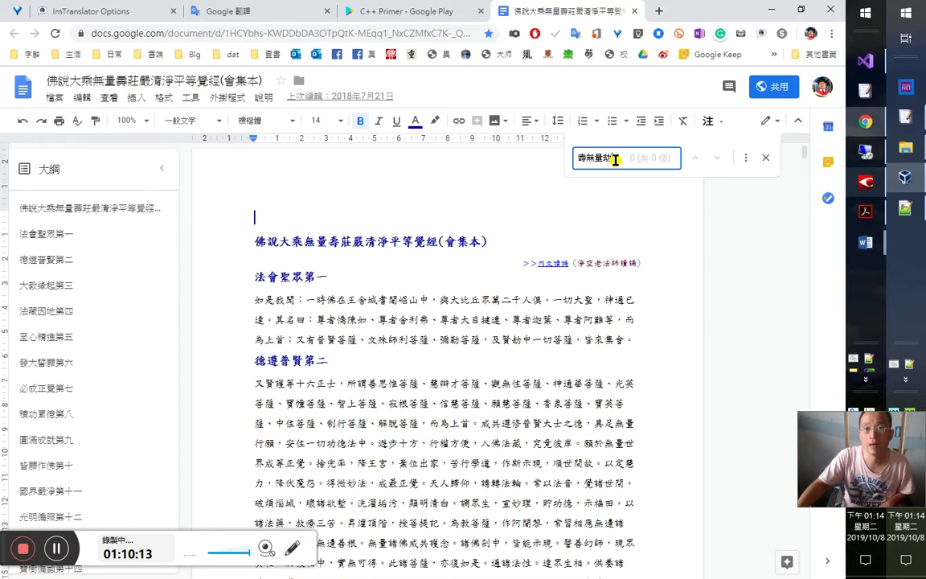
Step: Shorten the search phrase to 無量劫 and step through its occurrences in the sutra
{"action": "key", "text": "BackSpace"}
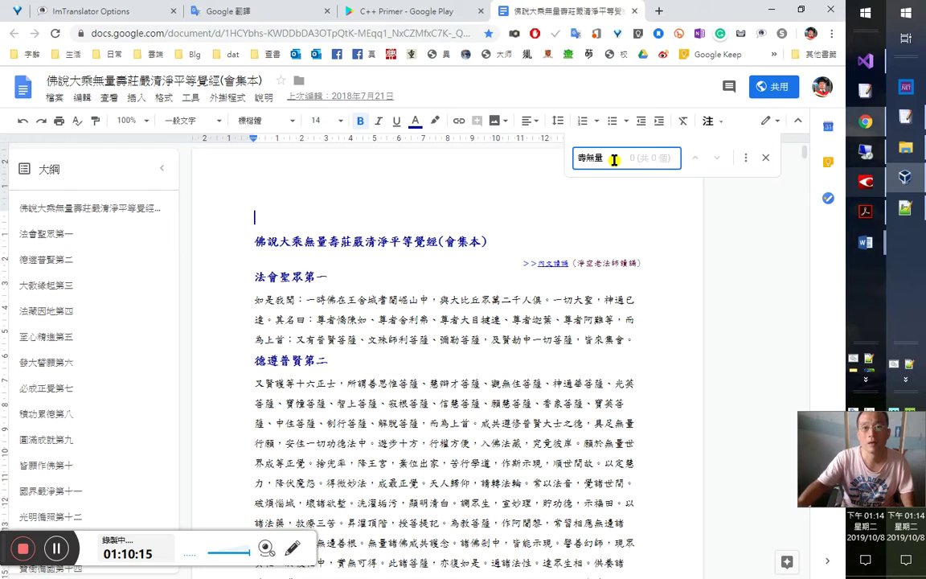
{"action": "key", "text": "Left"}
{"action": "key", "text": "Left"}
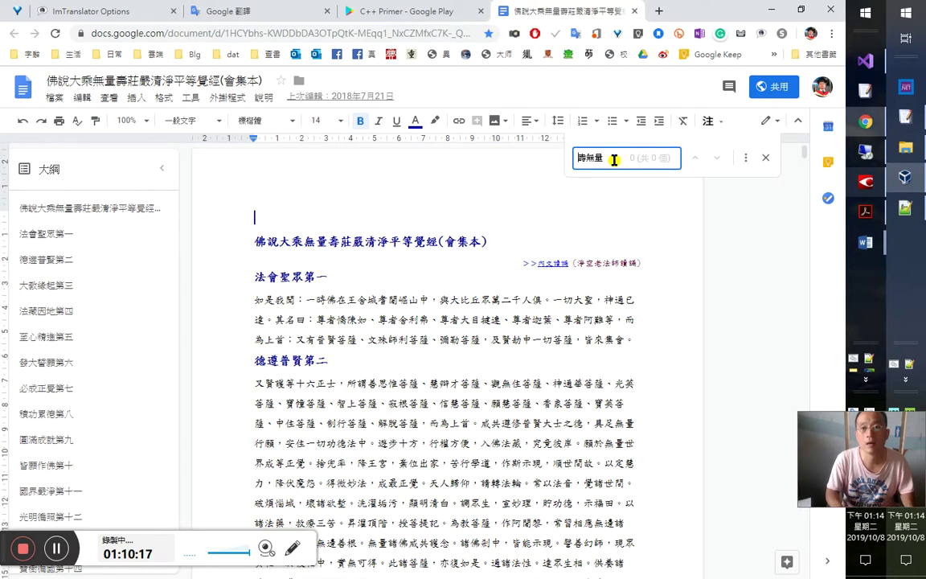
{"action": "key", "text": "BackSpace"}
{"action": "left_click", "coordinate": [612, 160]}
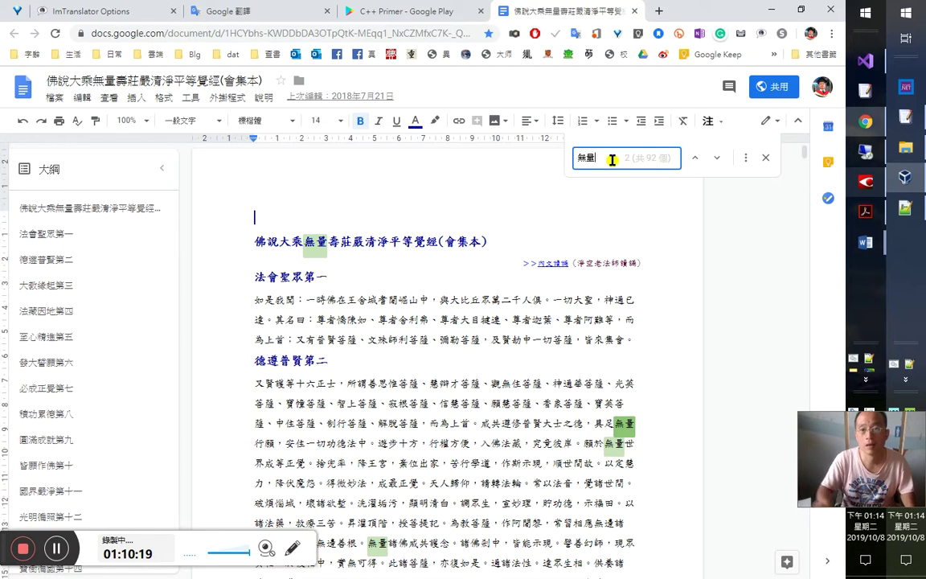
{"action": "key", "text": "ctrl+z"}
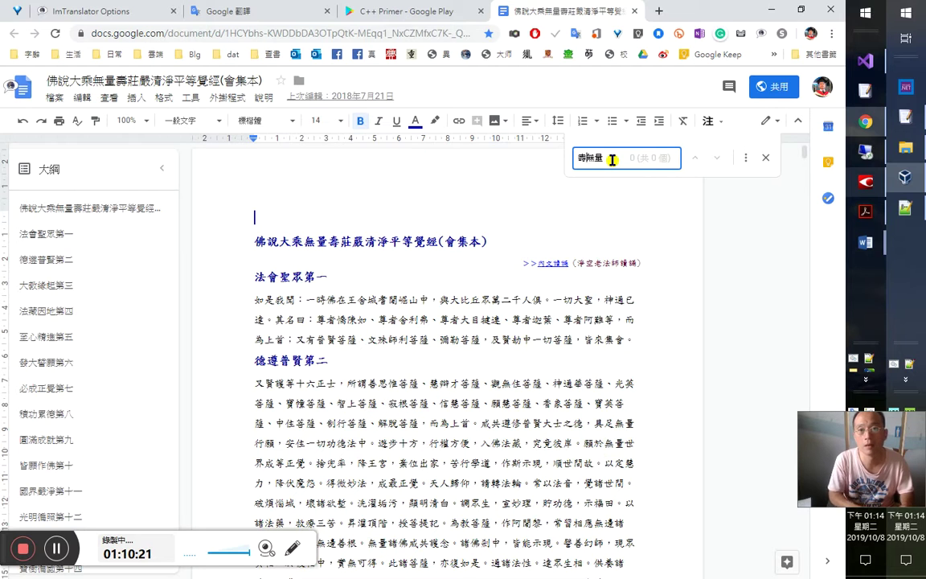
{"action": "key", "text": "BackSpace"}
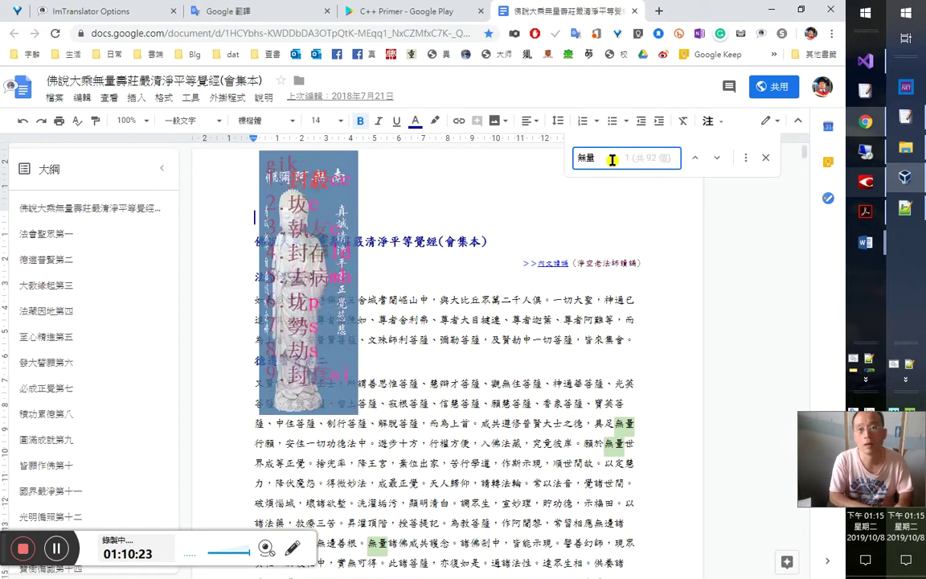
{"action": "type", "text": "劫"}
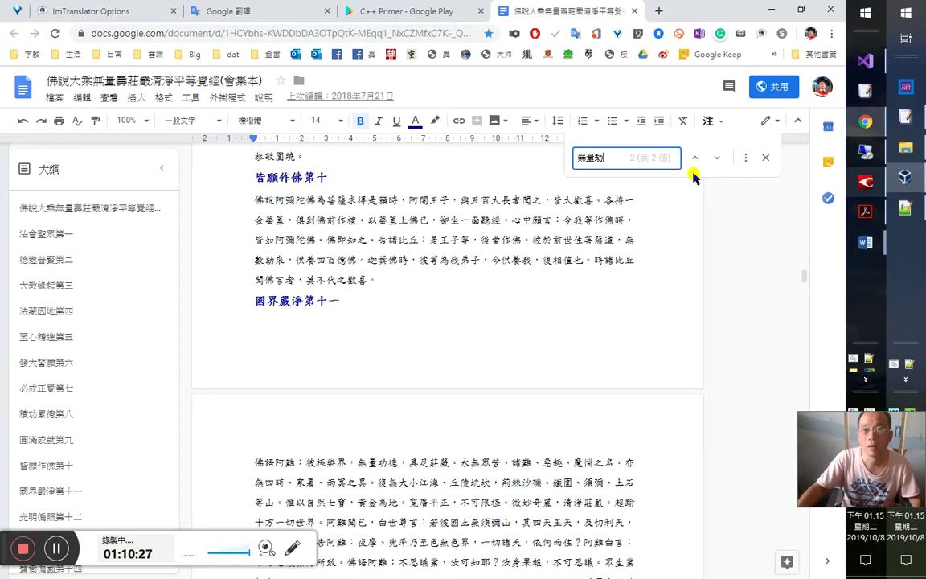
{"action": "left_click", "coordinate": [714, 159]}
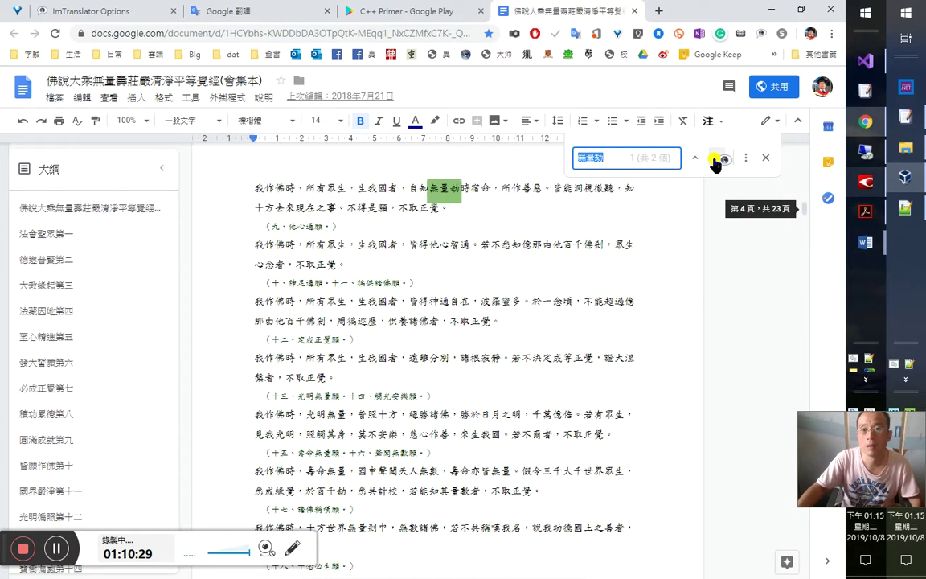
{"action": "left_click", "coordinate": [696, 159]}
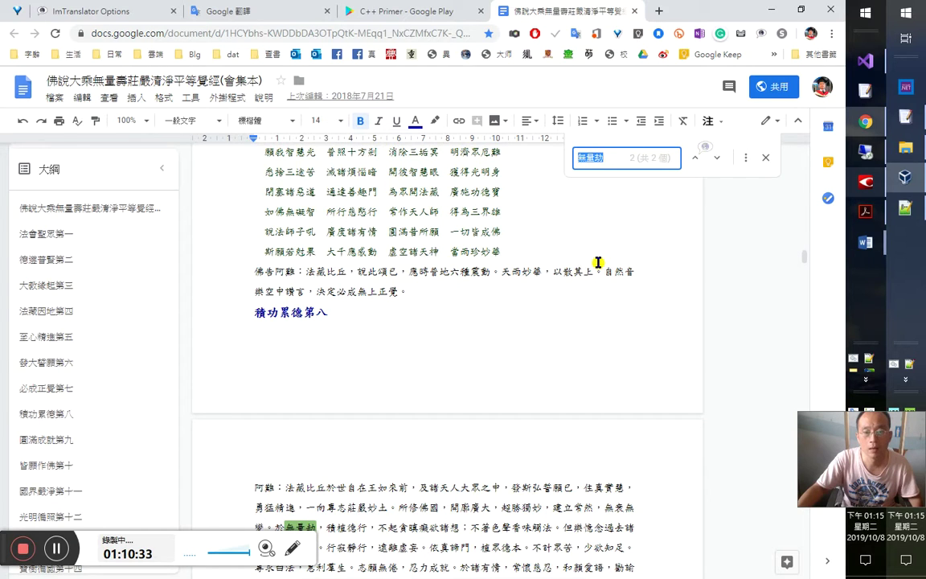
Step: Search the sutra for 快樂無極 and go to the surrounding passage
{"action": "left_click", "coordinate": [611, 162]}
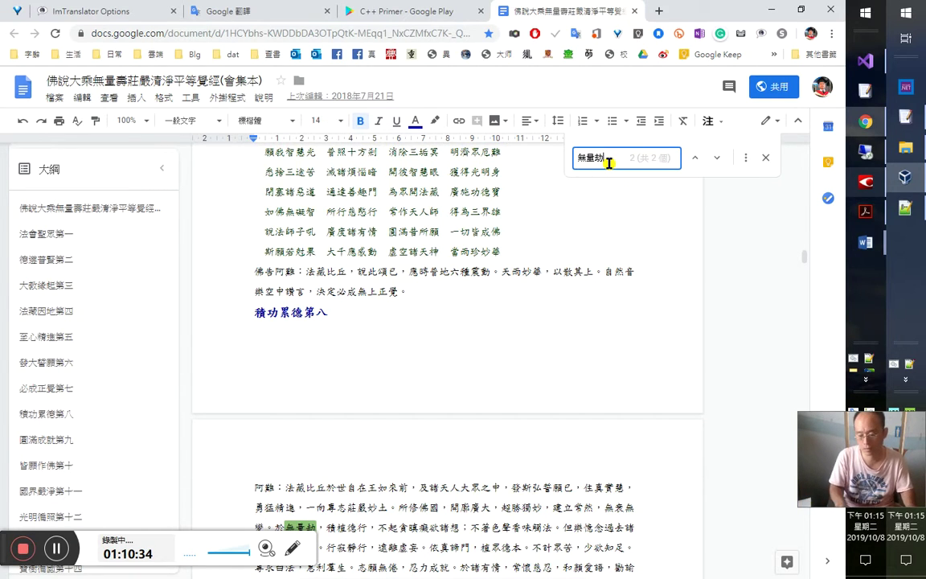
{"action": "double_click", "coordinate": [609, 163]}
{"action": "type", "text": "快樂無極"}
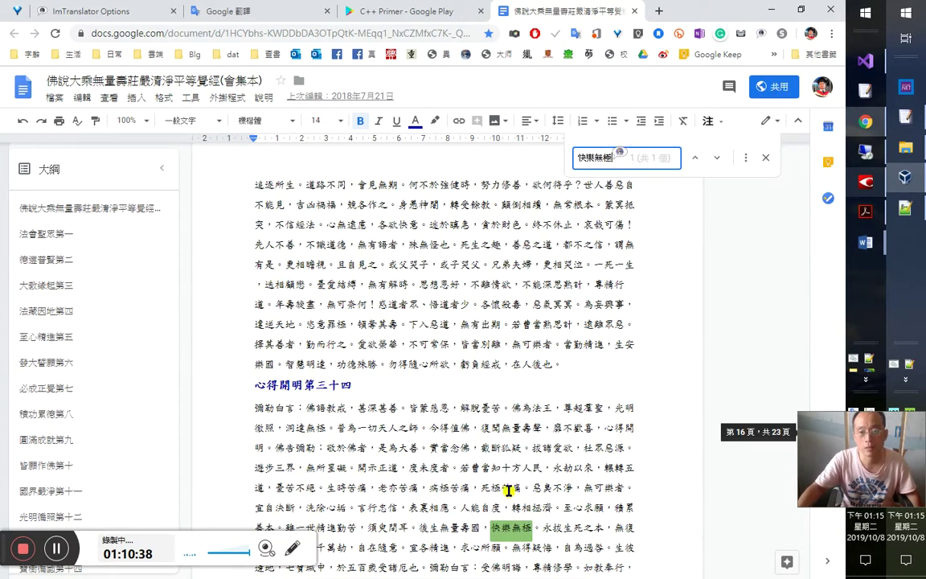
{"action": "scroll", "coordinate": [438, 385], "scroll_direction": "down", "scroll_amount": 2}
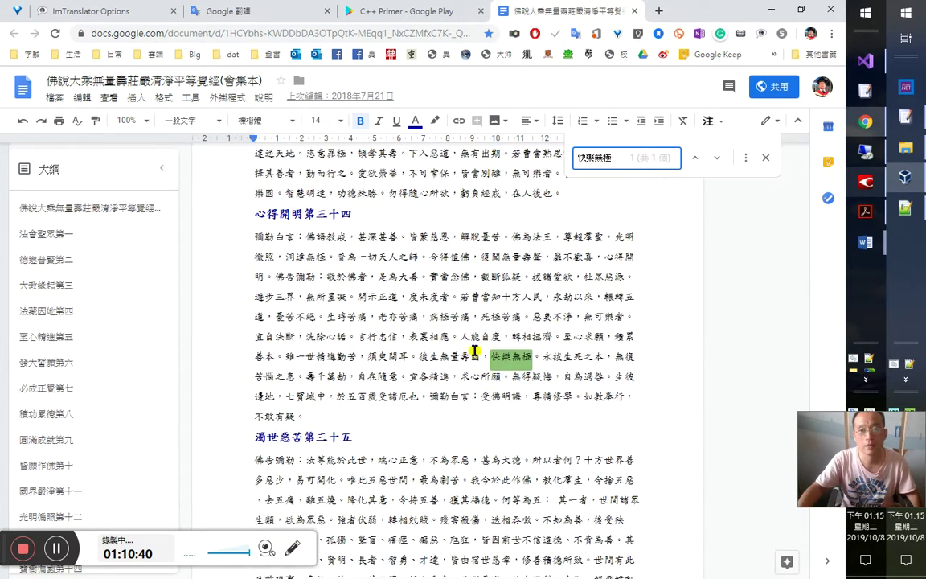
Step: Enlarge the page slightly and read from 人能自度，轉相拯濟 to 至心求願 in section 心得開明第三十四
{"action": "left_click_drag", "start_coordinate": [471, 315], "coordinate": [563, 320]}
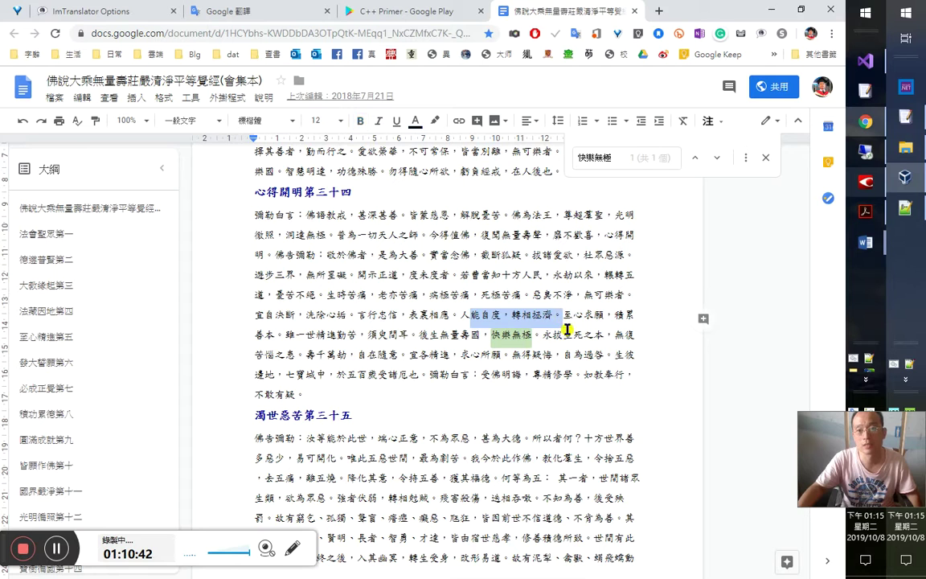
{"action": "left_click", "coordinate": [472, 317]}
{"action": "key", "text": "ctrl+plus"}
{"action": "key", "text": "ctrl+plus"}
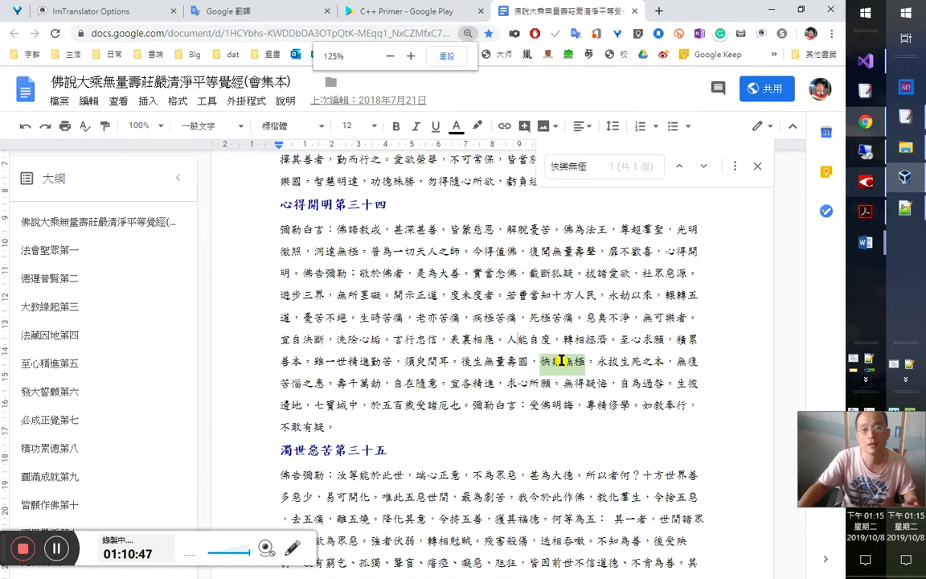
{"action": "key", "text": "ctrl+plus"}
{"action": "key", "text": "ctrl+plus"}
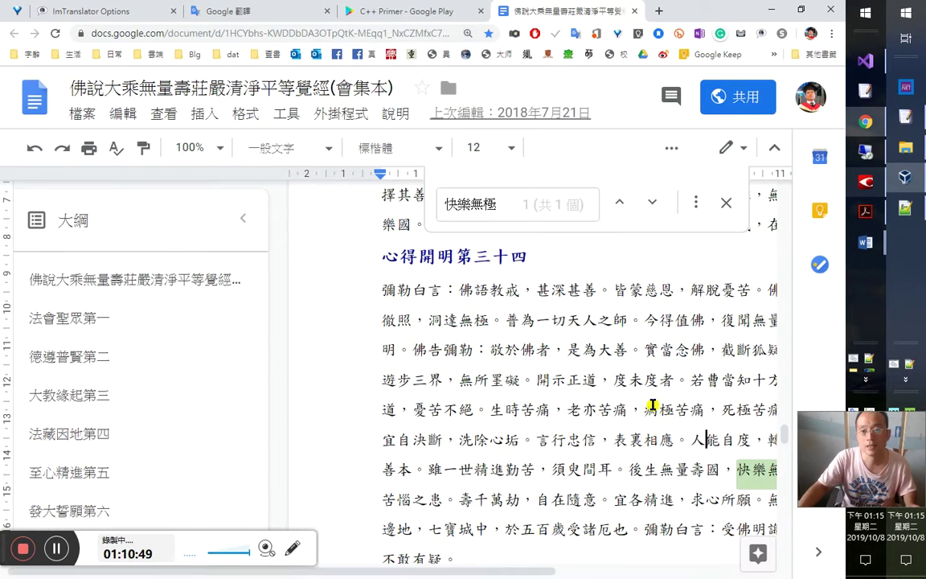
{"action": "key", "text": "ctrl+minus"}
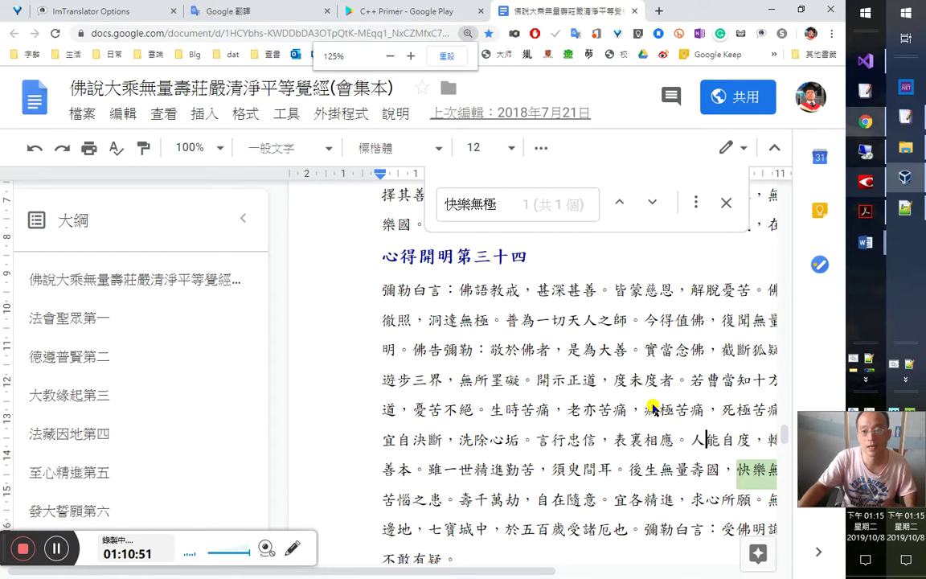
{"action": "key", "text": "ctrl+minus"}
{"action": "key", "text": "ctrl+minus"}
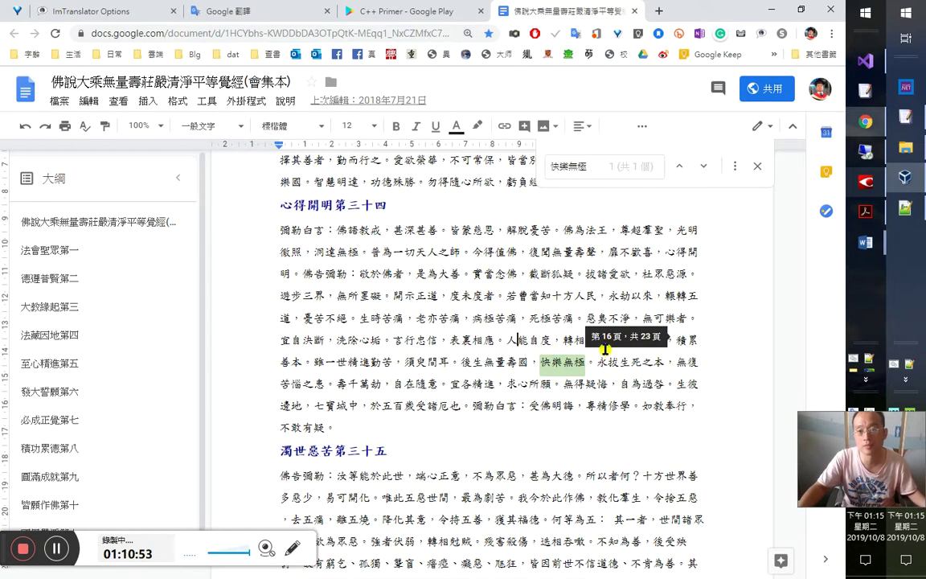
{"action": "left_click", "coordinate": [695, 342]}
{"action": "left_click_drag", "start_coordinate": [621, 340], "coordinate": [687, 342]}
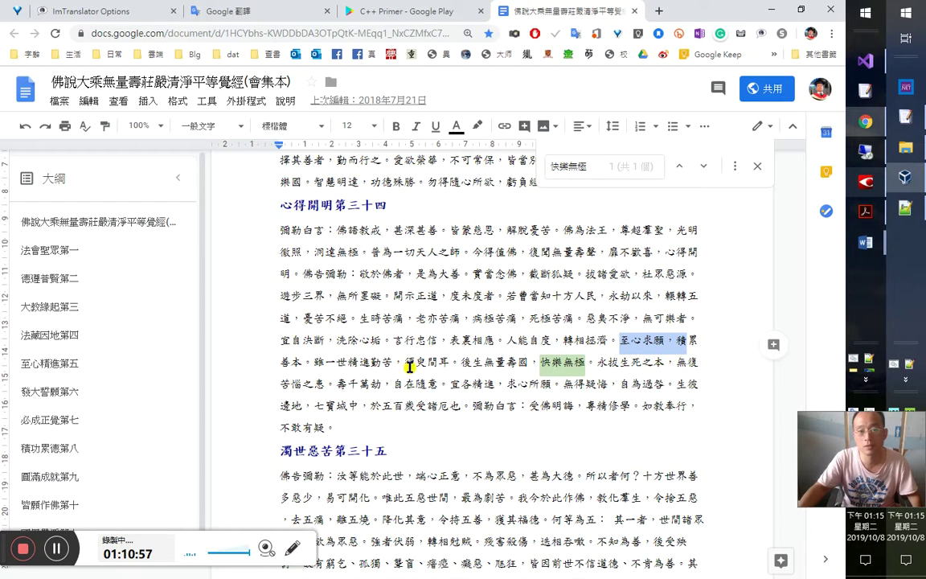
Step: Read the line 雖一世精進勤苦，須臾間耳 in section 心得開明第三十四, marking its phrases along the way
{"action": "left_click_drag", "start_coordinate": [303, 363], "coordinate": [363, 363]}
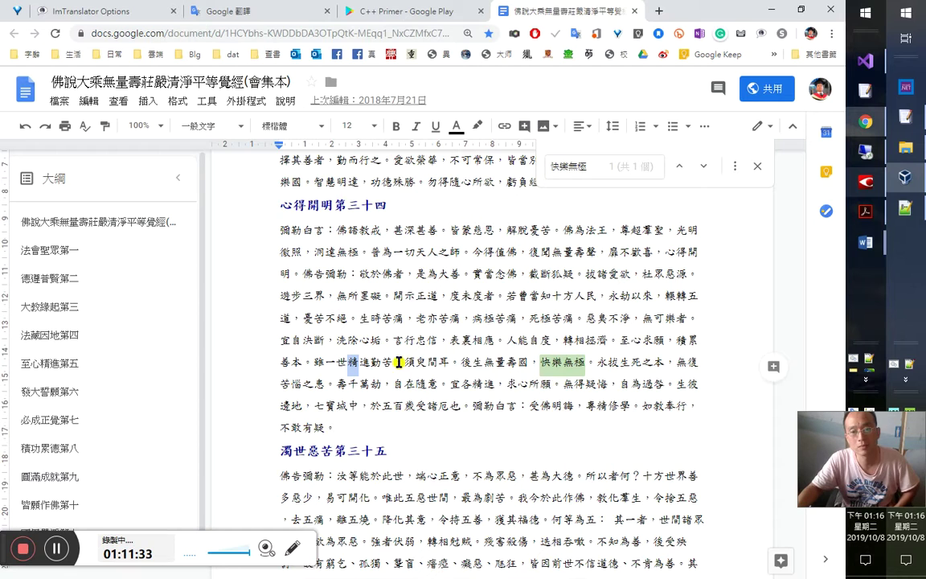
{"action": "left_click", "coordinate": [415, 363]}
{"action": "double_click", "coordinate": [424, 362]}
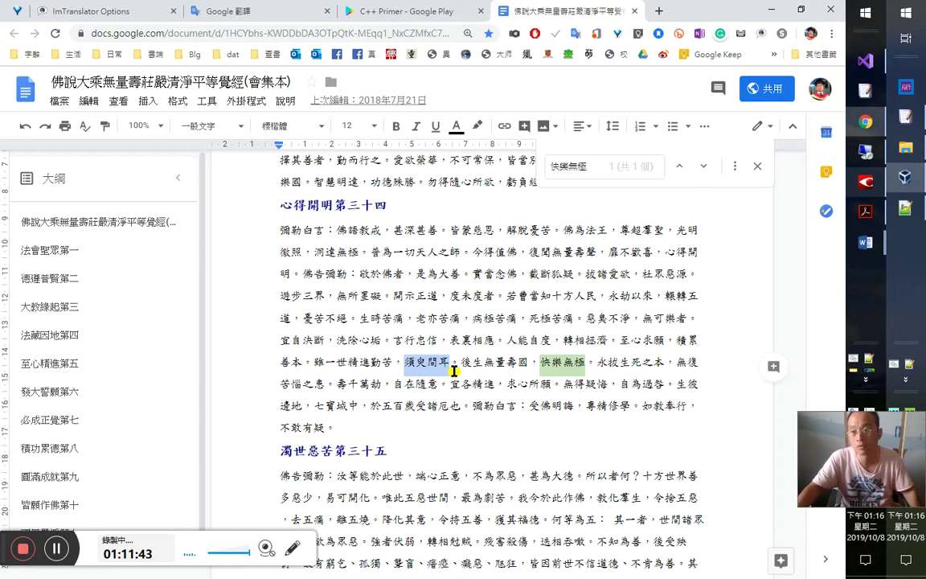
{"action": "left_click", "coordinate": [454, 370]}
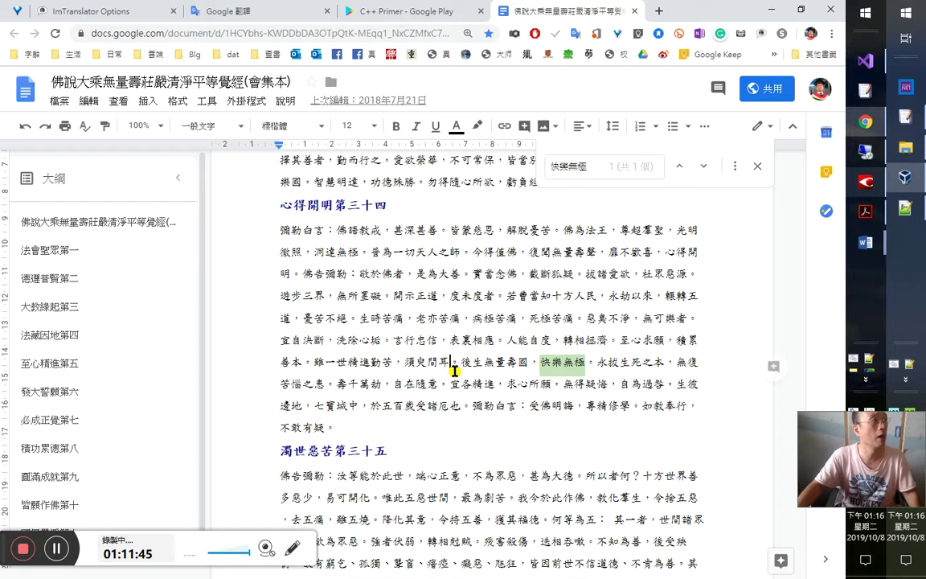
{"action": "left_click", "coordinate": [473, 363]}
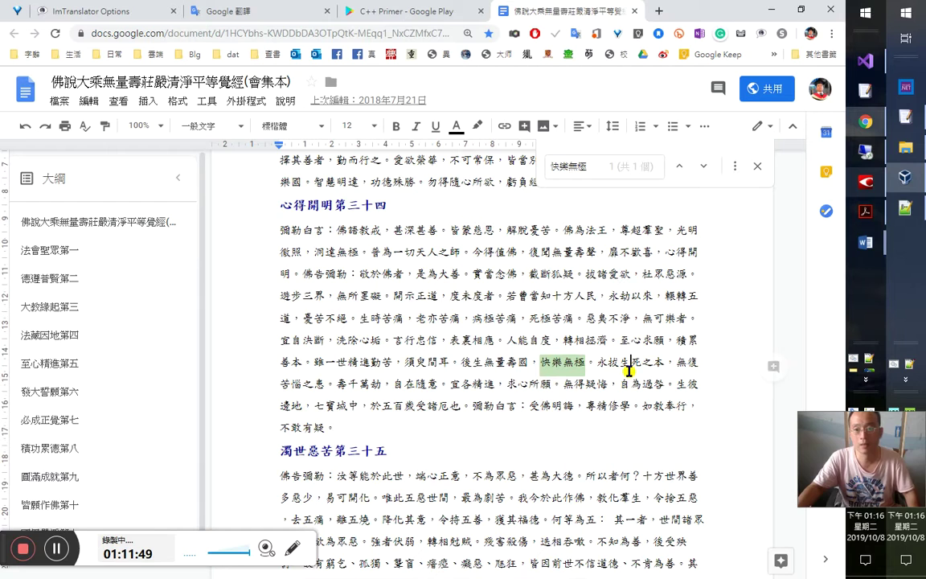
Step: Examine the phrase 永拔生死之本 and relate it back to 須臾間耳 in the same passage
{"action": "left_click_drag", "start_coordinate": [597, 366], "coordinate": [664, 366]}
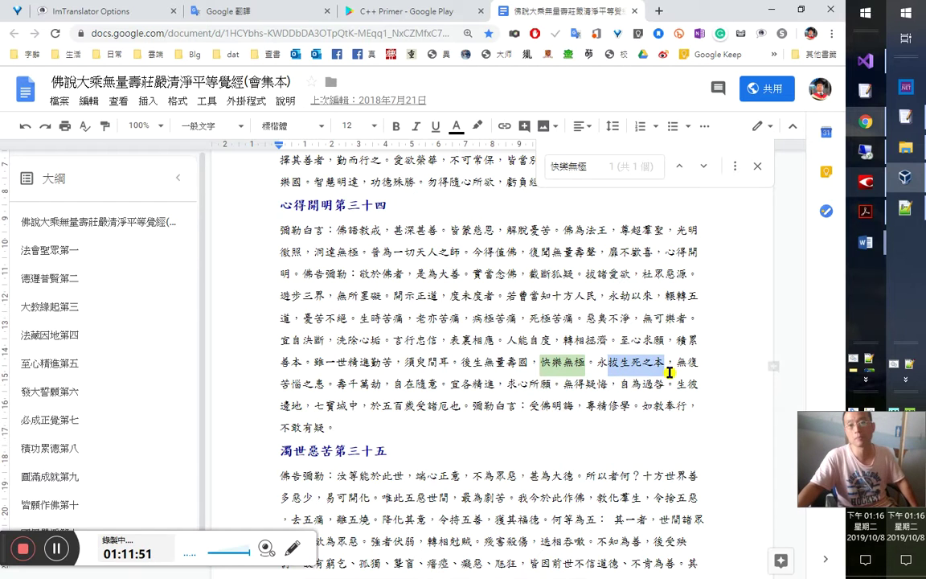
{"action": "left_click", "coordinate": [616, 366]}
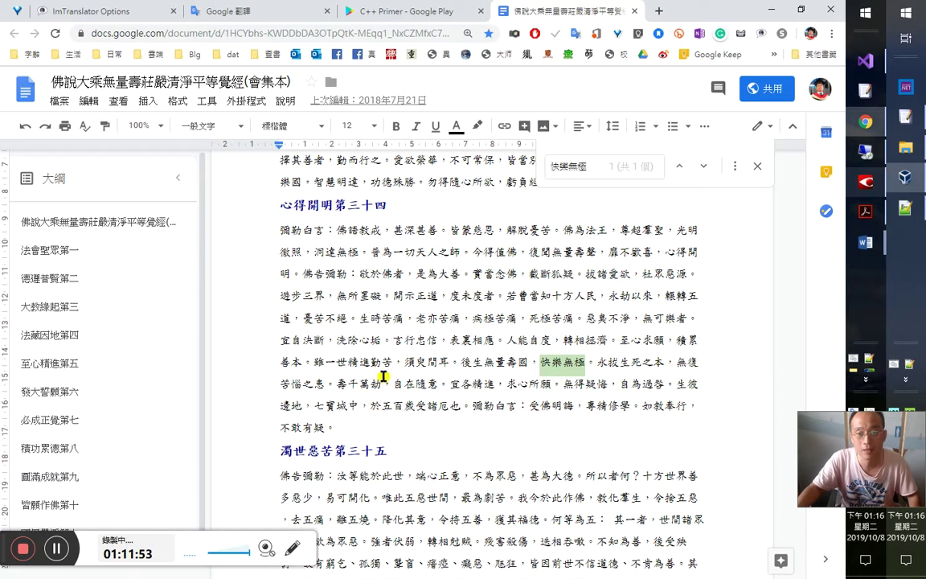
{"action": "left_click_drag", "start_coordinate": [598, 365], "coordinate": [608, 369]}
{"action": "left_click_drag", "start_coordinate": [417, 362], "coordinate": [405, 360]}
{"action": "left_click", "coordinate": [596, 363]}
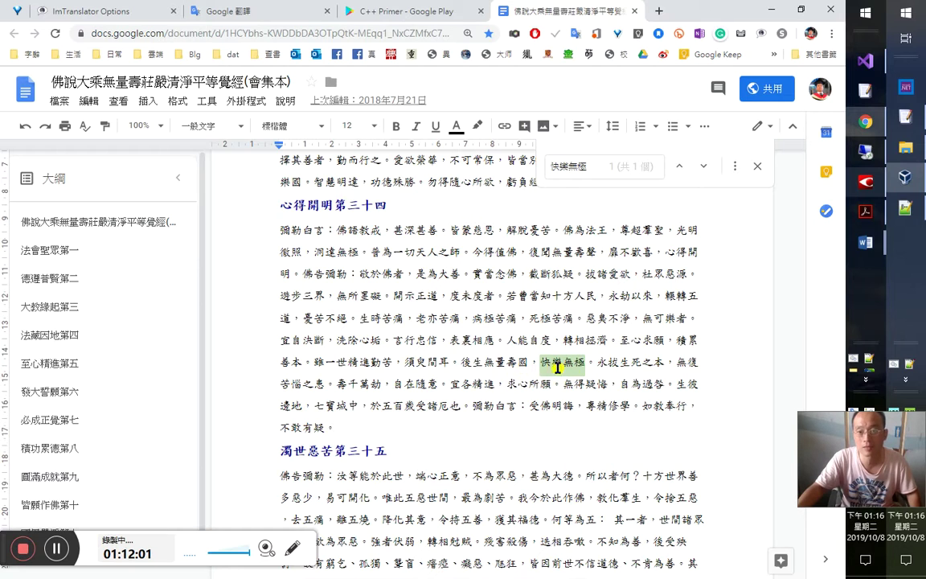
Step: Examine the words 無量壽國 and 快樂無極 in the line about rebirth
{"action": "left_click_drag", "start_coordinate": [531, 360], "coordinate": [604, 372]}
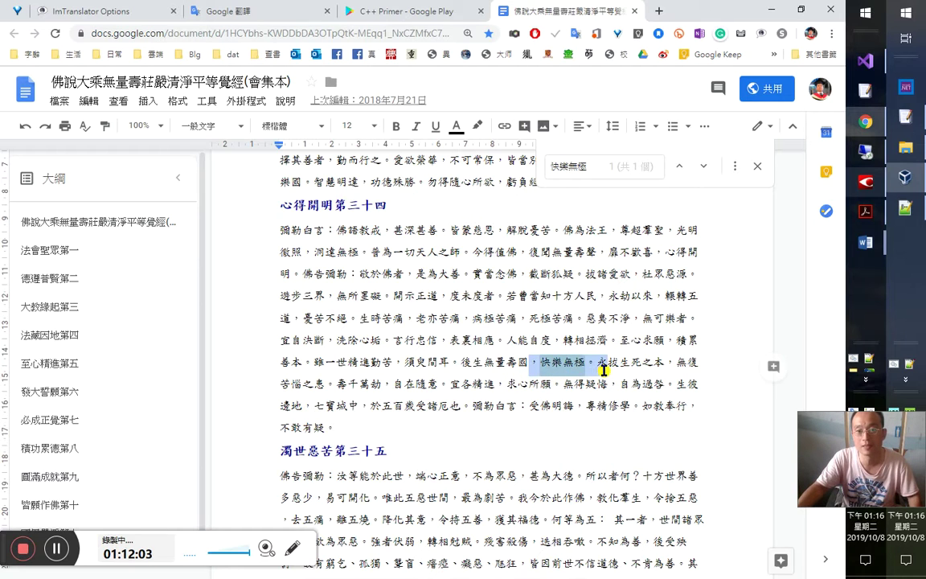
{"action": "left_click", "coordinate": [512, 363]}
{"action": "left_click_drag", "start_coordinate": [483, 361], "coordinate": [517, 362]}
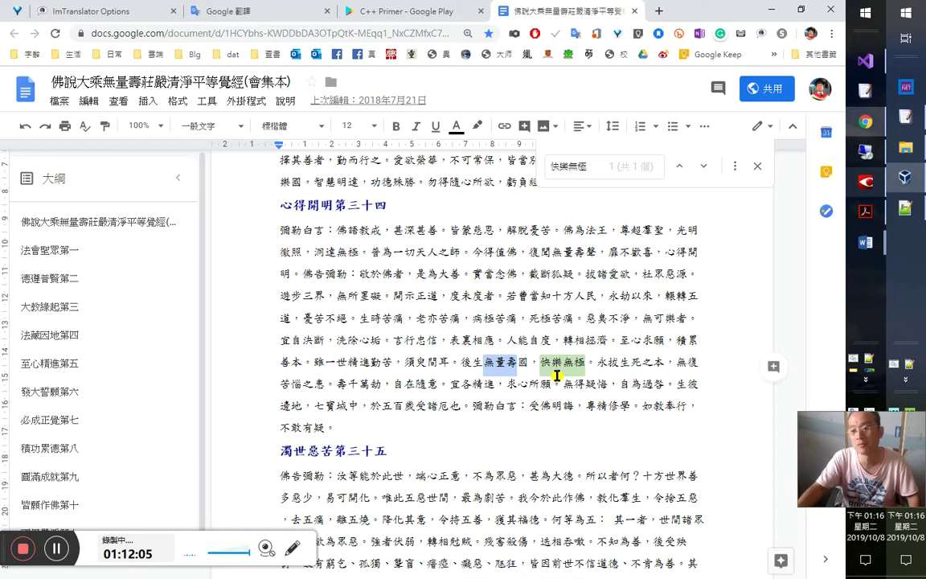
{"action": "left_click", "coordinate": [562, 366]}
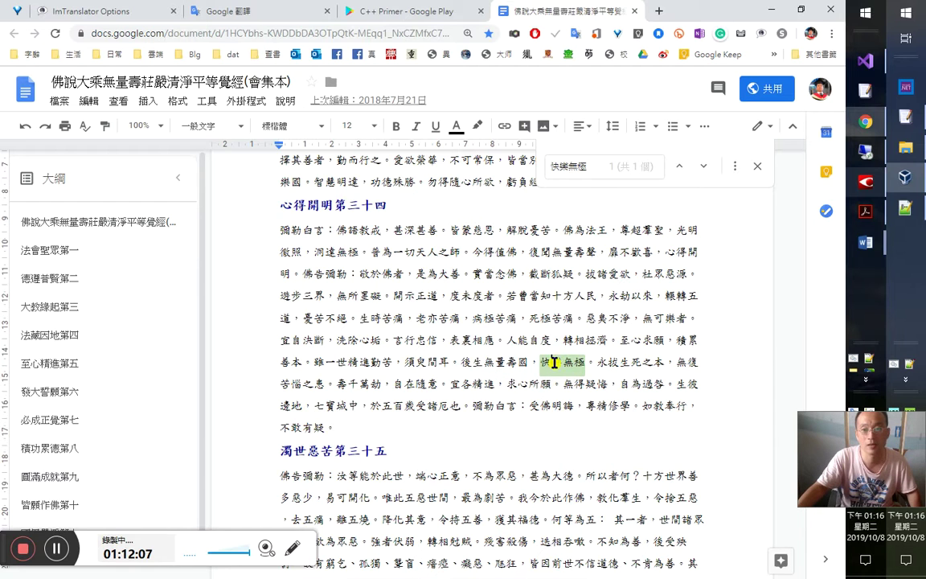
{"action": "double_click", "coordinate": [568, 363]}
{"action": "left_click_drag", "start_coordinate": [570, 364], "coordinate": [592, 365]}
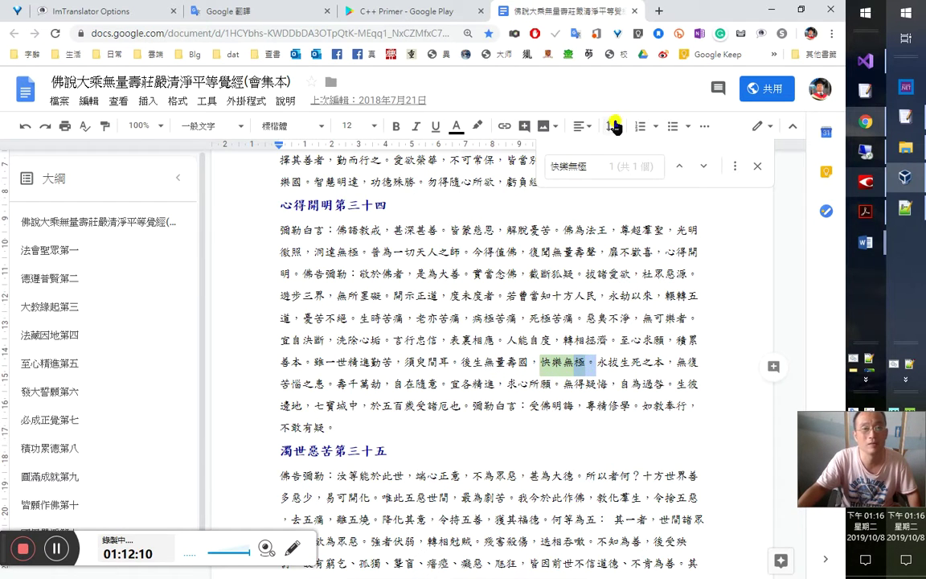
Step: Close the sutra document and switch to the Chinese C++ Primer scan in ABBYY FineReader
{"action": "middle_click", "coordinate": [582, 9]}
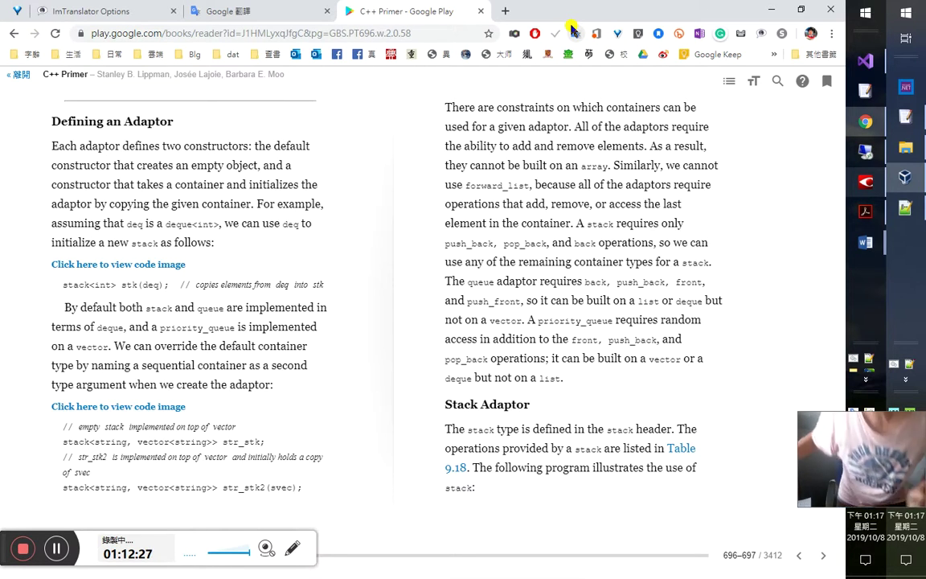
{"action": "key", "text": "alt+Tab"}
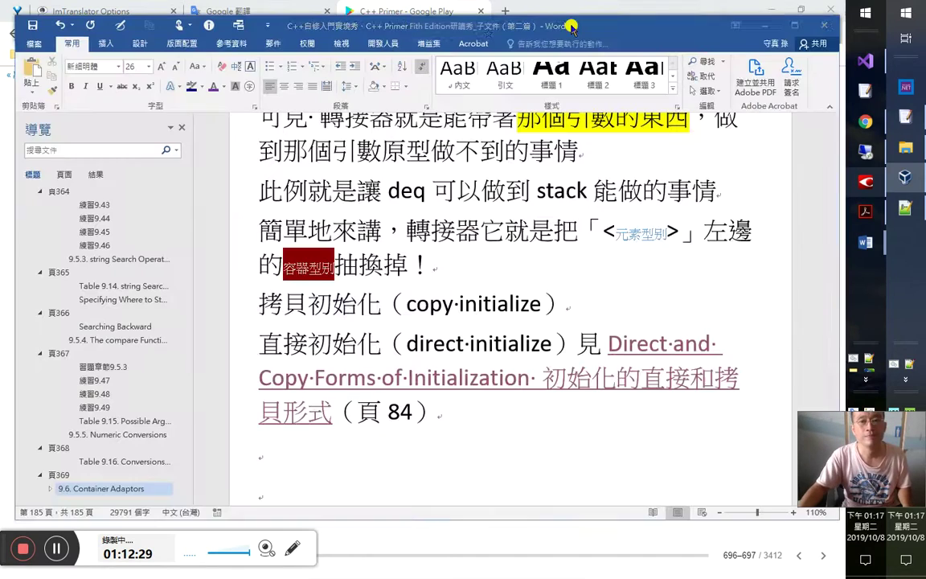
{"action": "key", "text": "alt+Tab"}
{"action": "key", "text": "alt+Tab"}
{"action": "key", "text": "alt+Tab"}
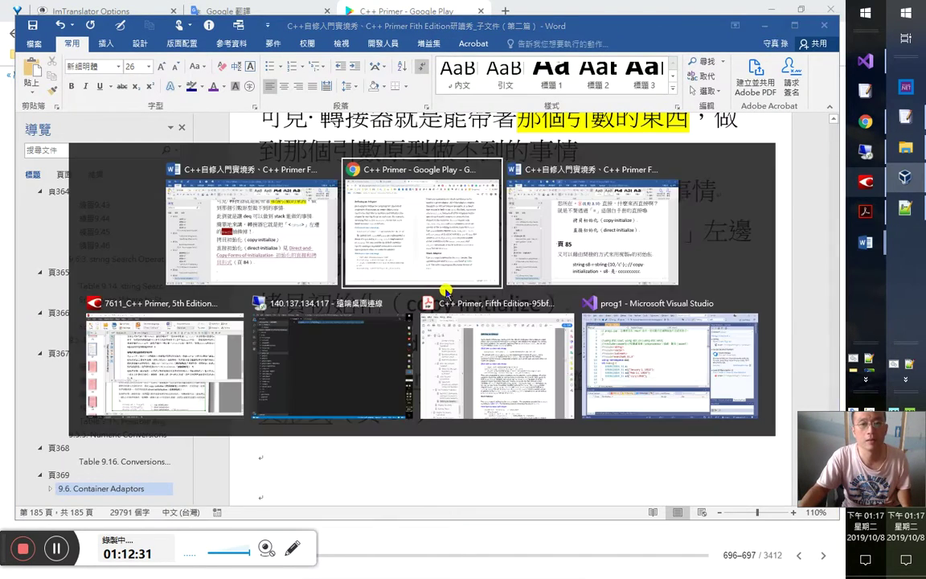
{"action": "key", "text": "alt+Tab"}
{"action": "key", "text": "Tab"}
{"action": "key", "text": "Tab"}
{"action": "key", "text": "Tab"}
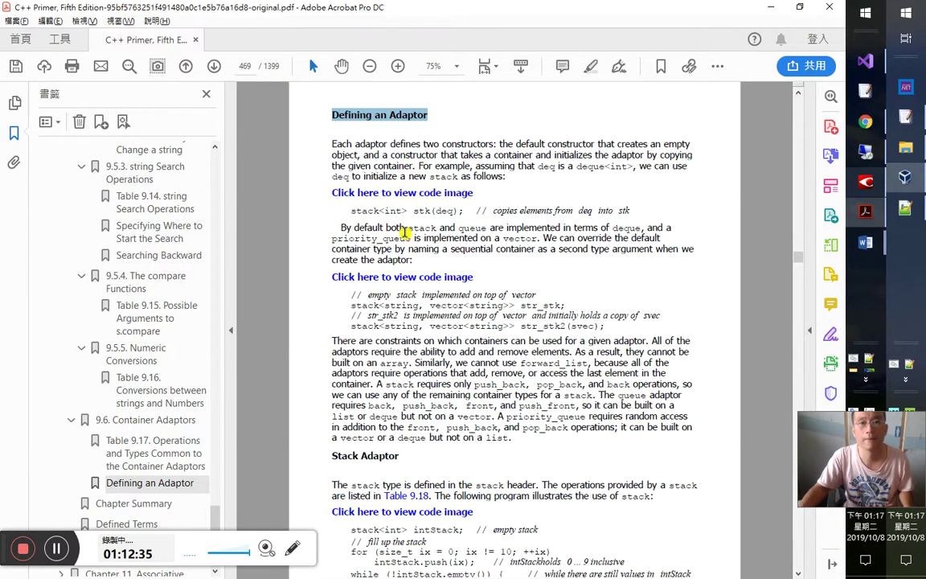
{"action": "key", "text": "alt+Tab"}
{"action": "key", "text": "Tab"}
{"action": "key", "text": "shift+Tab"}
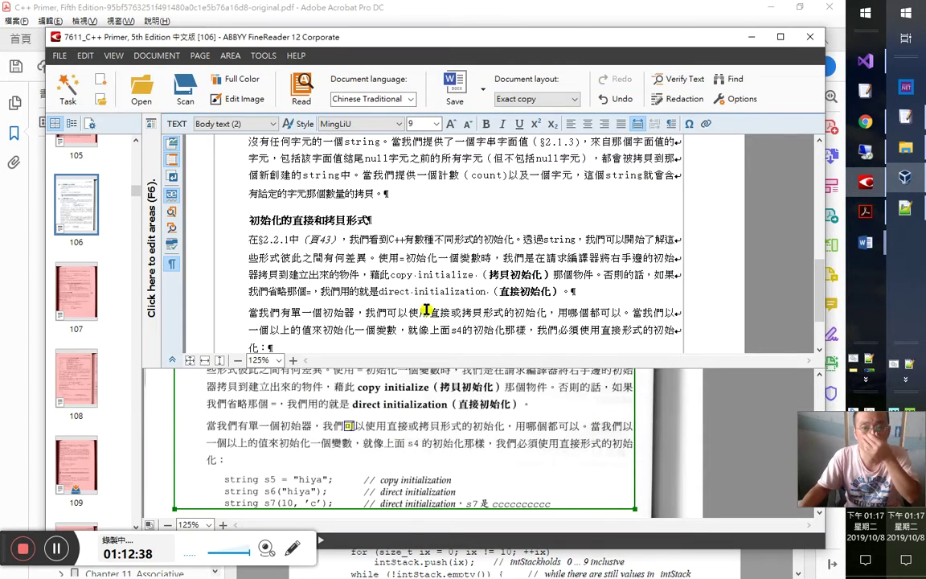
Step: Read the sentence under 初始化的直接和拷貝形式 on using either the direct or copy form with a single initializer
{"action": "left_click", "coordinate": [428, 310]}
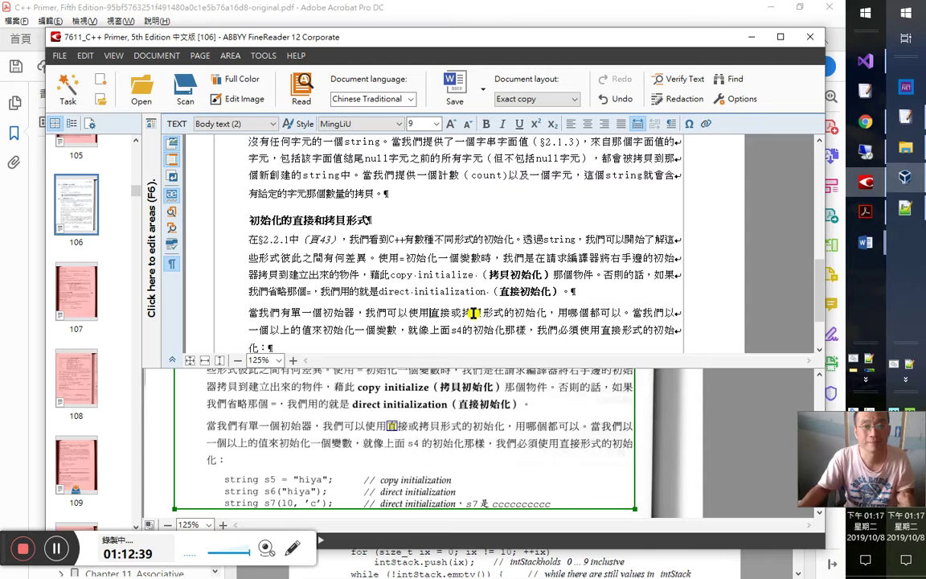
{"action": "key", "text": "Right"}
{"action": "key", "text": "Right"}
{"action": "key", "text": "Right"}
{"action": "key", "text": "Right"}
{"action": "key", "text": "Right"}
{"action": "key", "text": "Right"}
{"action": "key", "text": "Right"}
{"action": "key", "text": "Right"}
{"action": "key", "text": "Right"}
{"action": "key", "text": "Right"}
{"action": "key", "text": "Right"}
{"action": "key", "text": "Right"}
{"action": "key", "text": "Right"}
{"action": "key", "text": "Right"}
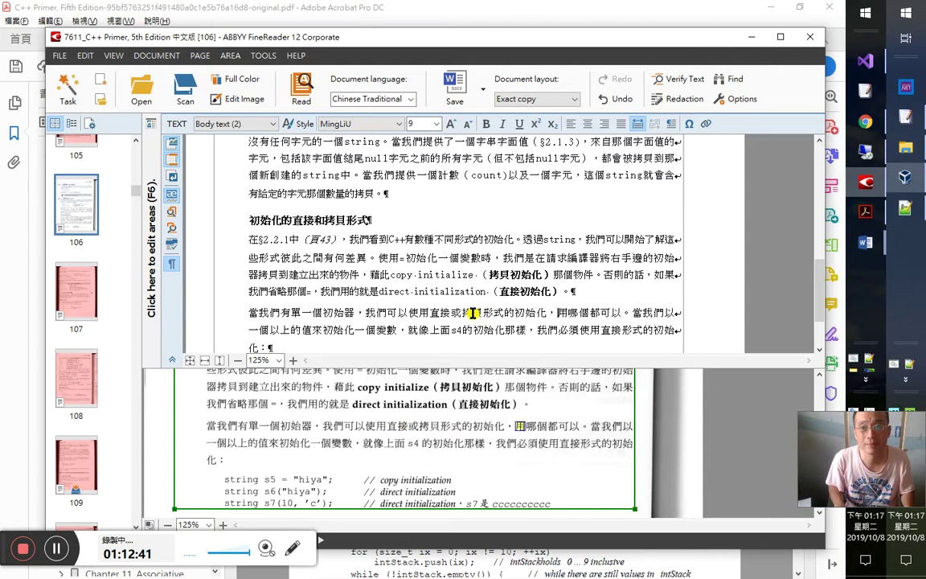
{"action": "key", "text": "Right"}
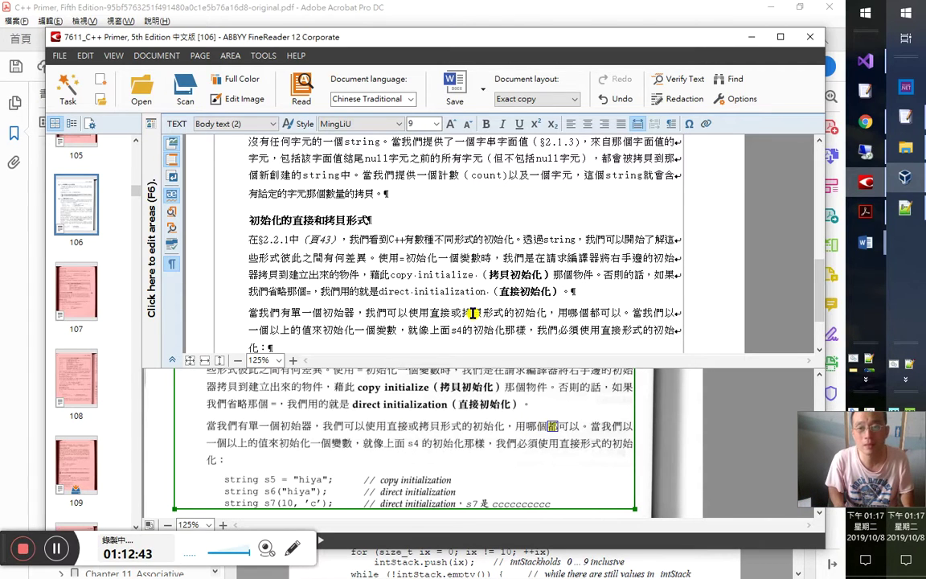
{"action": "key", "text": "Left"}
{"action": "key", "text": "Left"}
{"action": "key", "text": "Left"}
{"action": "key", "text": "Left"}
{"action": "key", "text": "Left"}
{"action": "key", "text": "Left"}
{"action": "key", "text": "Left"}
{"action": "key", "text": "Left"}
{"action": "key", "text": "Left"}
{"action": "key", "text": "Left"}
{"action": "key", "text": "Left"}
{"action": "key", "text": "Left"}
{"action": "key", "text": "Left"}
{"action": "key", "text": "Left"}
{"action": "key", "text": "Left"}
{"action": "key", "text": "Left"}
{"action": "key", "text": "Left"}
{"action": "key", "text": "Left"}
{"action": "key", "text": "Left"}
{"action": "key", "text": "Left"}
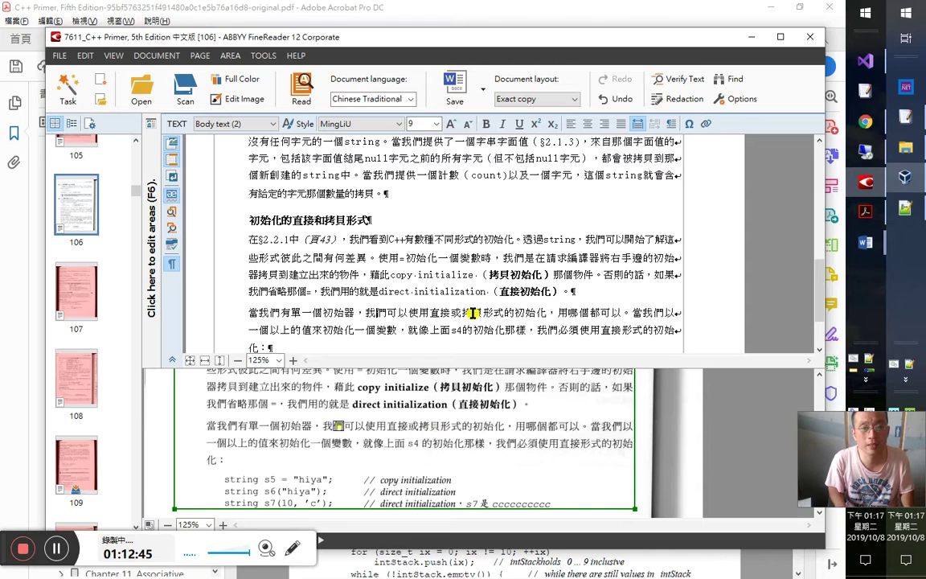
{"action": "key", "text": "Right"}
{"action": "key", "text": "Right"}
{"action": "key", "text": "Right"}
{"action": "key", "text": "Right"}
{"action": "key", "text": "Right"}
{"action": "key", "text": "Right"}
{"action": "key", "text": "Right"}
{"action": "key", "text": "Right"}
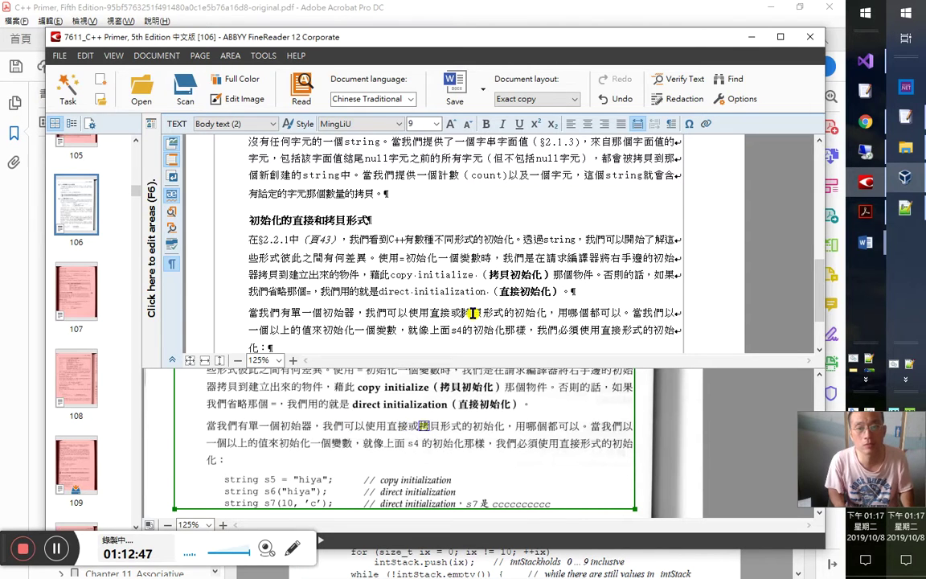
{"action": "key", "text": "Right"}
{"action": "key", "text": "Right"}
{"action": "key", "text": "Right"}
{"action": "key", "text": "Right"}
{"action": "key", "text": "Right"}
{"action": "key", "text": "Right"}
{"action": "key", "text": "Right"}
{"action": "key", "text": "Right"}
{"action": "key", "text": "Right"}
{"action": "key", "text": "Right"}
{"action": "key", "text": "Right"}
{"action": "key", "text": "Right"}
{"action": "key", "text": "Right"}
{"action": "key", "text": "Right"}
{"action": "key", "text": "Right"}
{"action": "key", "text": "Right"}
{"action": "key", "text": "Right"}
{"action": "key", "text": "Right"}
{"action": "key", "text": "Right"}
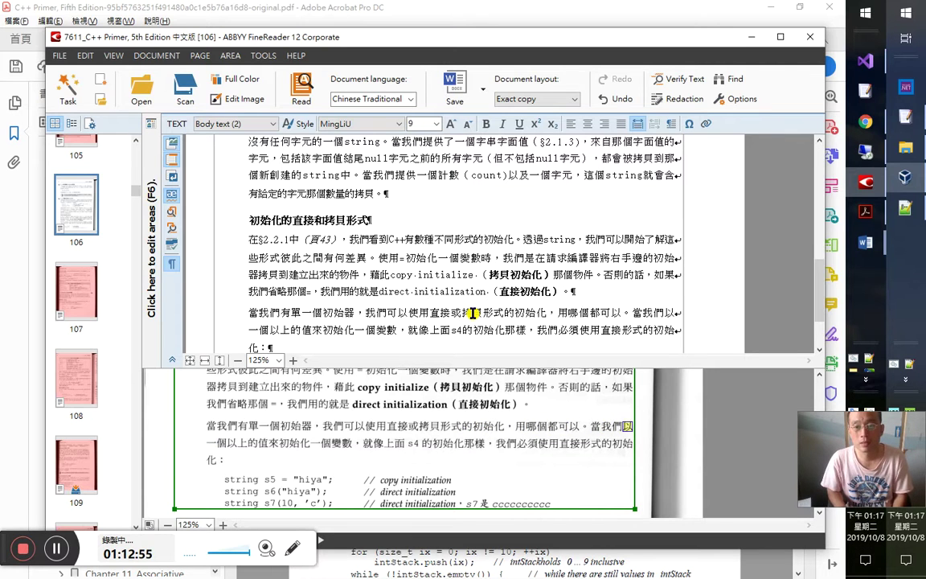
Step: Read the following sentence on initializing a variable with more than one value, up to its mention of s4
{"action": "key", "text": "Right"}
{"action": "key", "text": "Right"}
{"action": "key", "text": "Right"}
{"action": "key", "text": "Right"}
{"action": "key", "text": "Right"}
{"action": "key", "text": "Right"}
{"action": "key", "text": "Right"}
{"action": "key", "text": "Right"}
{"action": "key", "text": "Right"}
{"action": "key", "text": "Right"}
{"action": "key", "text": "Right"}
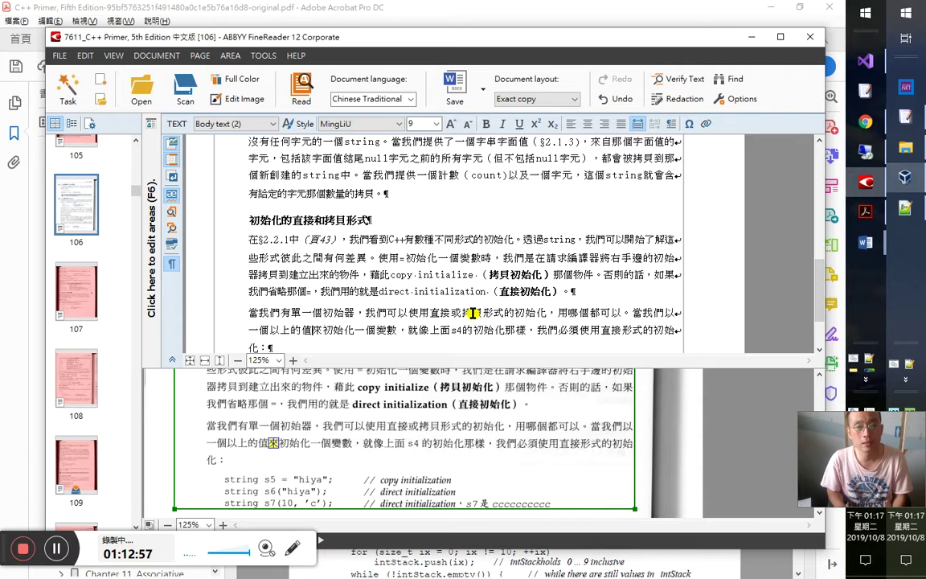
{"action": "key", "text": "Right"}
{"action": "key", "text": "Right"}
{"action": "key", "text": "Right"}
{"action": "key", "text": "Right"}
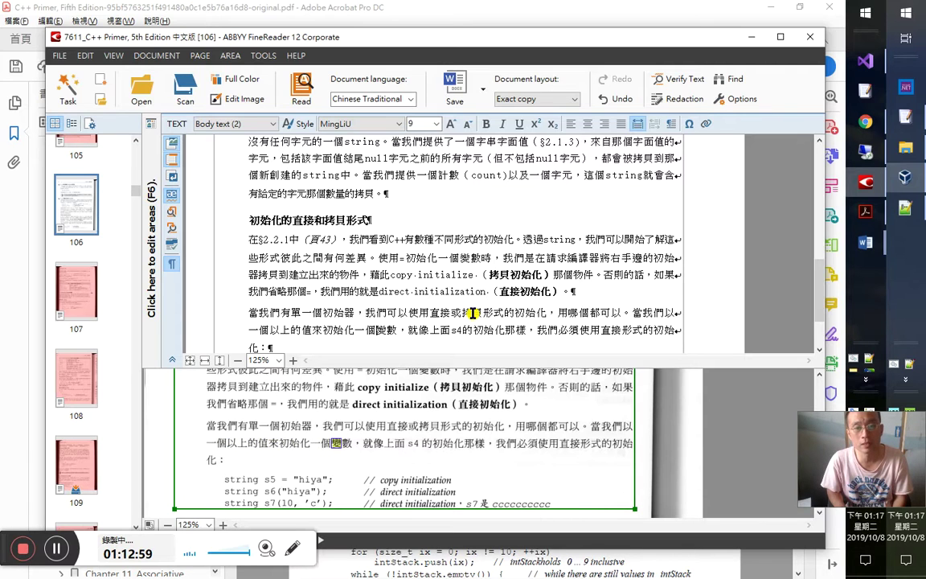
{"action": "key", "text": "Right"}
{"action": "key", "text": "Right"}
{"action": "key", "text": "Right"}
{"action": "key", "text": "Right"}
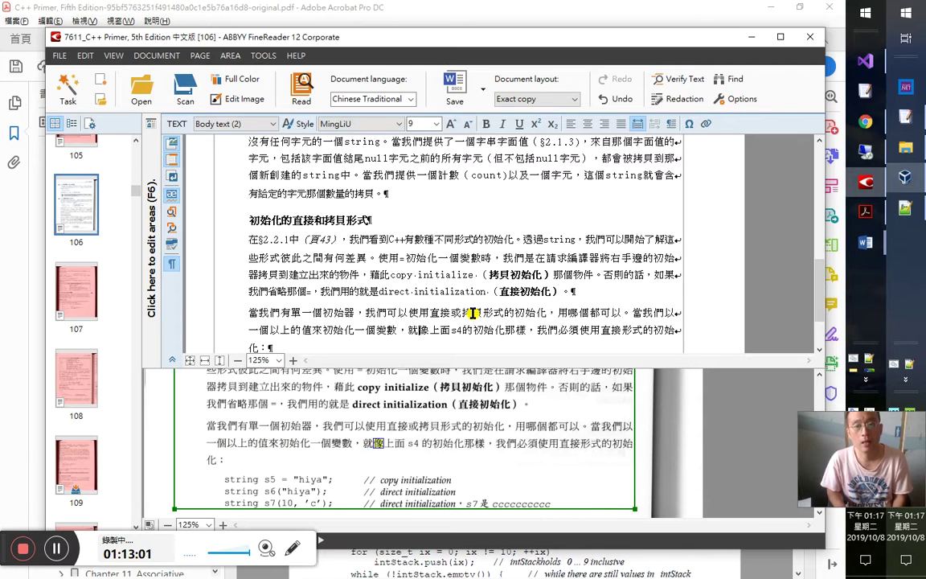
{"action": "key", "text": "Right"}
{"action": "key", "text": "Right"}
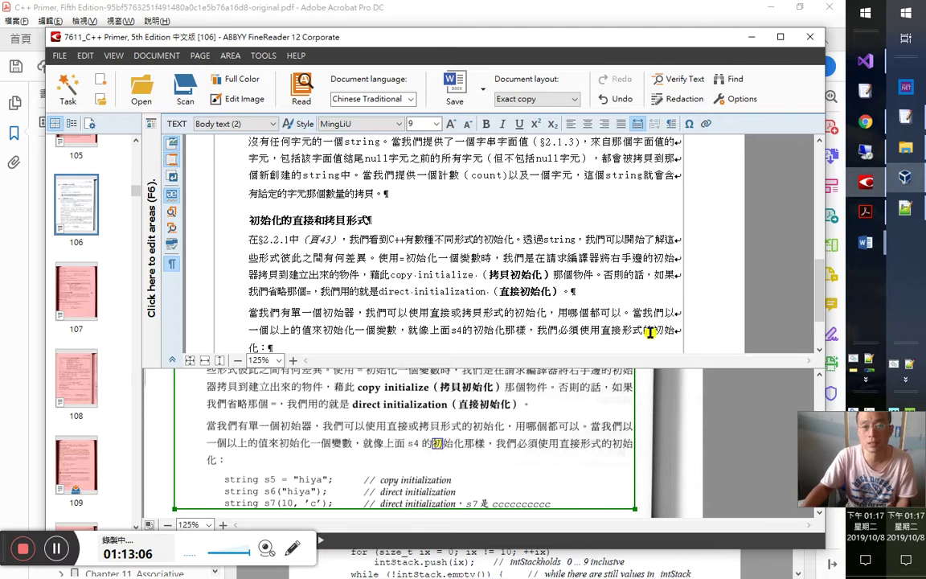
Step: Check the s4(10, 'c') example against the phrase 一個以上的值, marking part of its first argument
{"action": "scroll", "coordinate": [651, 331], "scroll_direction": "down", "scroll_amount": 2}
{"action": "scroll", "coordinate": [616, 314], "scroll_direction": "up", "scroll_amount": 3}
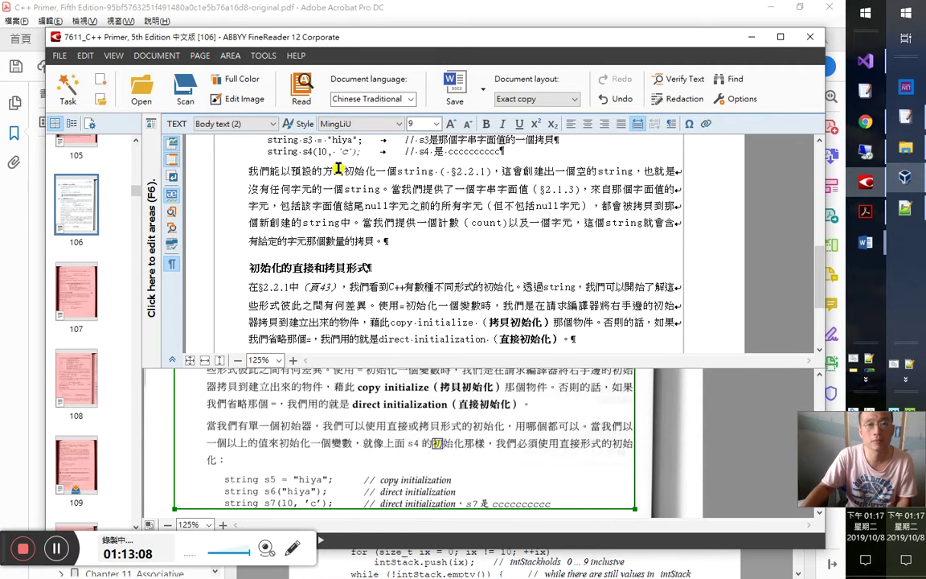
{"action": "left_click", "coordinate": [321, 141]}
{"action": "scroll", "coordinate": [442, 274], "scroll_direction": "down", "scroll_amount": 1}
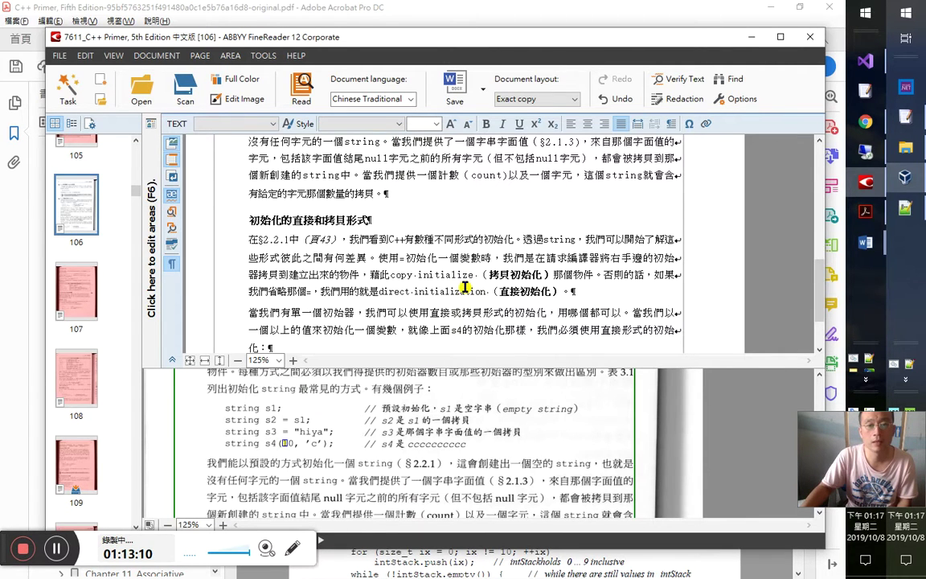
{"action": "left_click", "coordinate": [314, 331]}
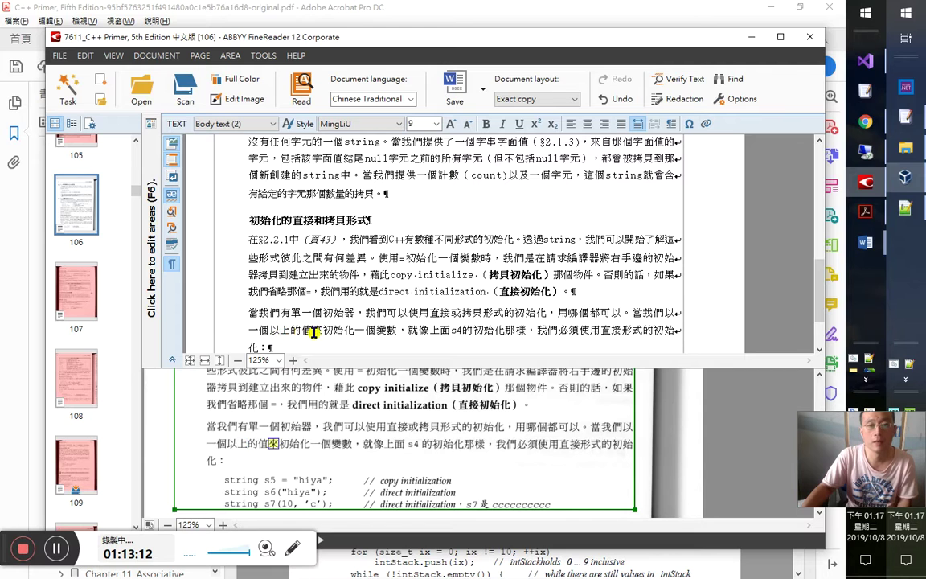
{"action": "scroll", "coordinate": [406, 299], "scroll_direction": "up", "scroll_amount": 2}
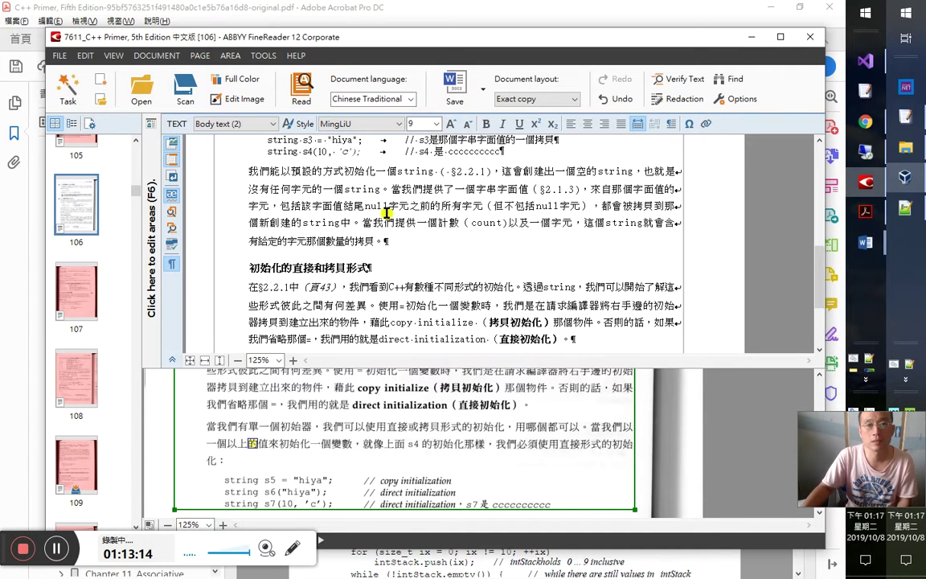
{"action": "left_click_drag", "start_coordinate": [329, 152], "coordinate": [322, 152]}
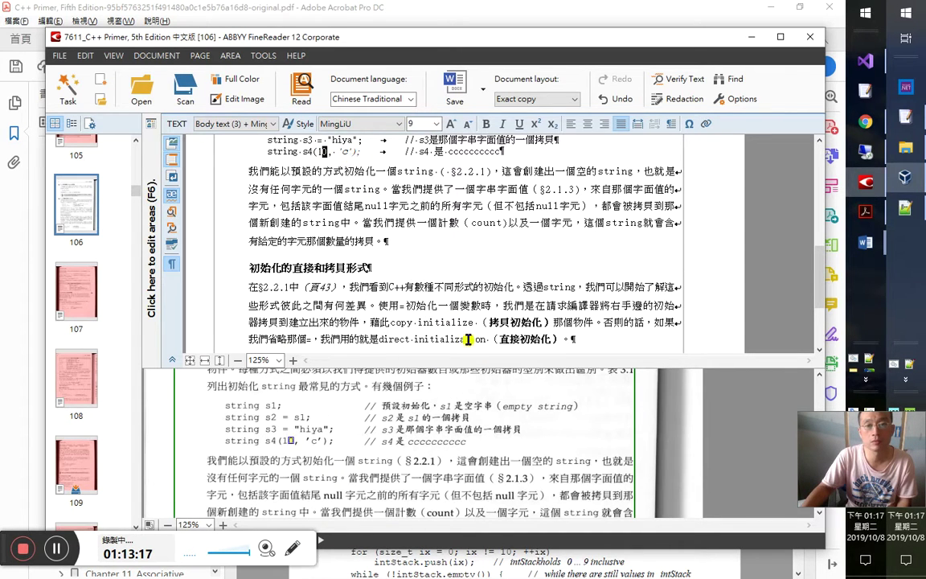
Step: Examine the s5, s6 and s7 examples and their copy or direct initialization comments
{"action": "scroll", "coordinate": [412, 263], "scroll_direction": "down", "scroll_amount": 1}
{"action": "left_click", "coordinate": [385, 318]}
{"action": "scroll", "coordinate": [384, 321], "scroll_direction": "down", "scroll_amount": 1}
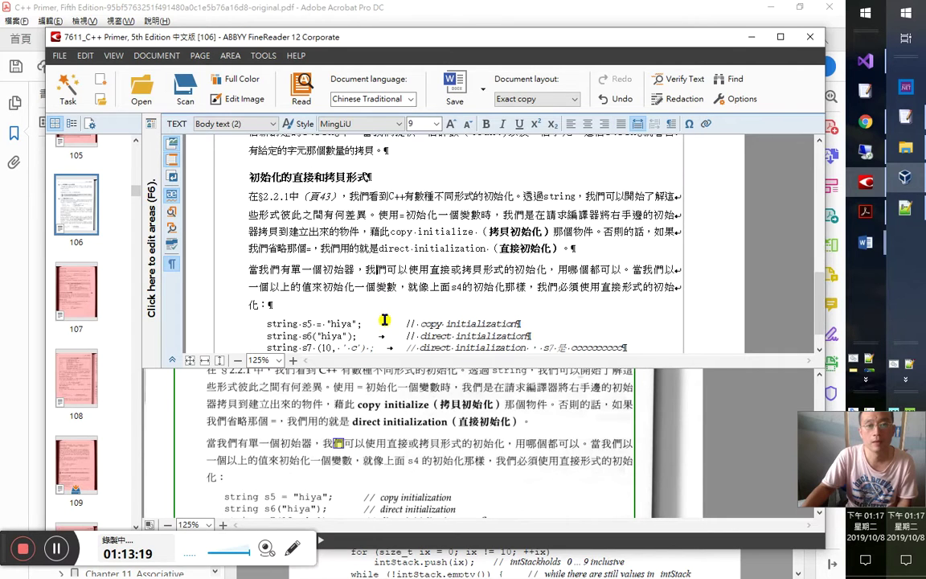
{"action": "scroll", "coordinate": [357, 245], "scroll_direction": "down", "scroll_amount": 1}
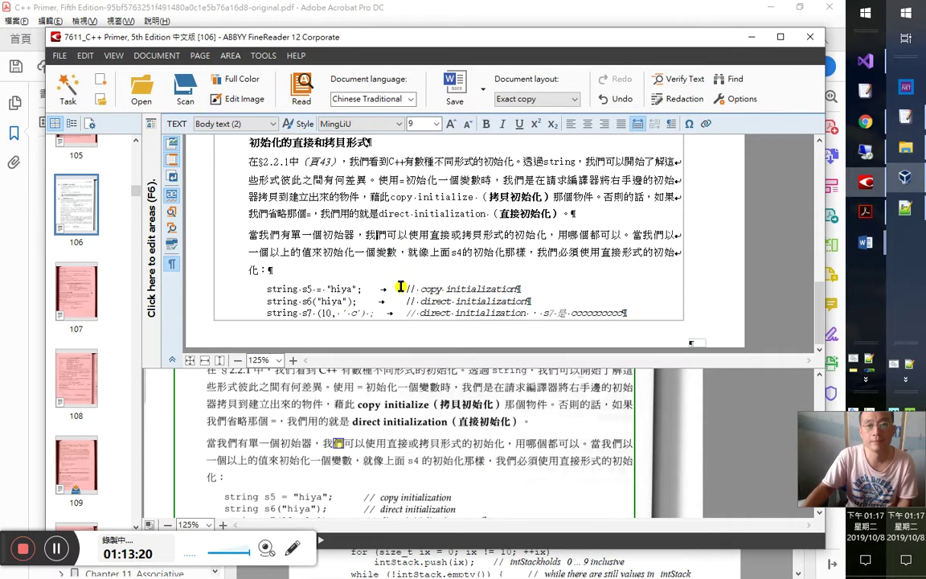
{"action": "left_click", "coordinate": [346, 288]}
{"action": "key", "text": "Right"}
{"action": "key", "text": "Right"}
{"action": "key", "text": "Right"}
{"action": "key", "text": "Right"}
{"action": "key", "text": "Right"}
{"action": "key", "text": "Right"}
{"action": "key", "text": "Right"}
{"action": "key", "text": "Right"}
{"action": "key", "text": "Right"}
{"action": "key", "text": "Down"}
{"action": "key", "text": "Down"}
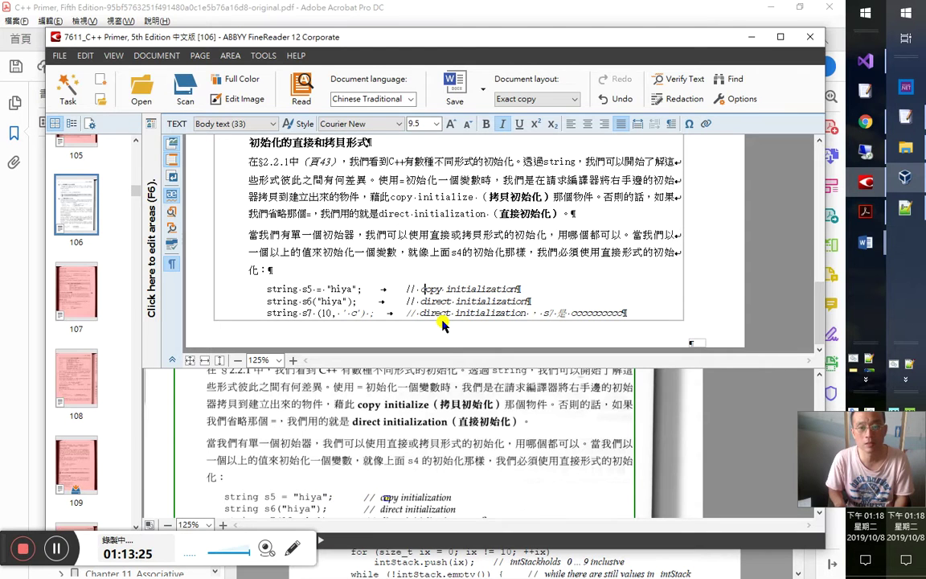
{"action": "key", "text": "Right"}
{"action": "key", "text": "Left"}
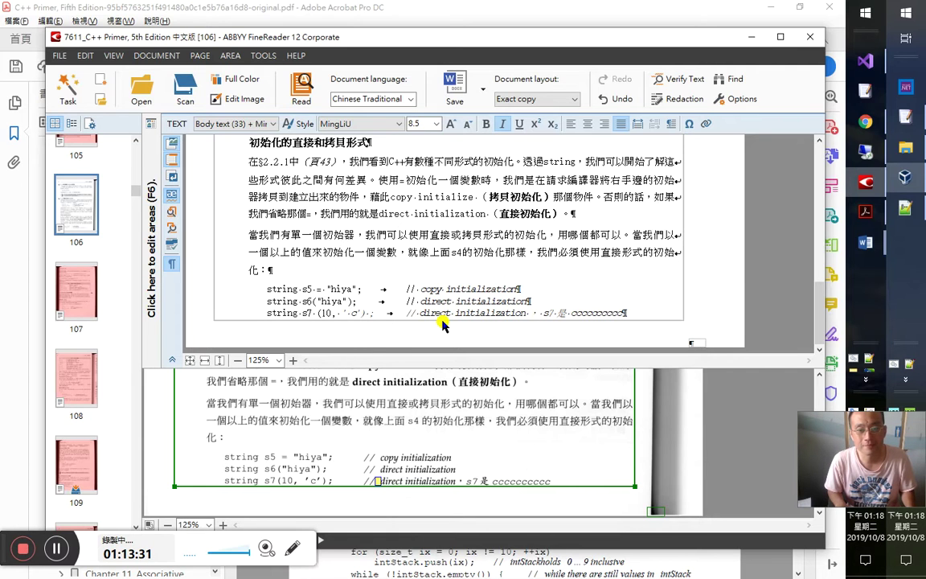
Step: Compare how s5 and s6 are each initialized from the literal "hiya"
{"action": "key", "text": "Up"}
{"action": "key", "text": "Up"}
{"action": "key", "text": "Up"}
{"action": "key", "text": "Left"}
{"action": "key", "text": "Down"}
{"action": "key", "text": "Right"}
{"action": "key", "text": "Right"}
{"action": "key", "text": "Right"}
{"action": "key", "text": "Right"}
{"action": "key", "text": "Right"}
{"action": "key", "text": "Right"}
{"action": "key", "text": "Right"}
{"action": "key", "text": "Right"}
{"action": "key", "text": "Right"}
{"action": "key", "text": "Right"}
{"action": "key", "text": "Right"}
{"action": "key", "text": "Right"}
{"action": "key", "text": "Right"}
{"action": "key", "text": "Right"}
{"action": "key", "text": "Down"}
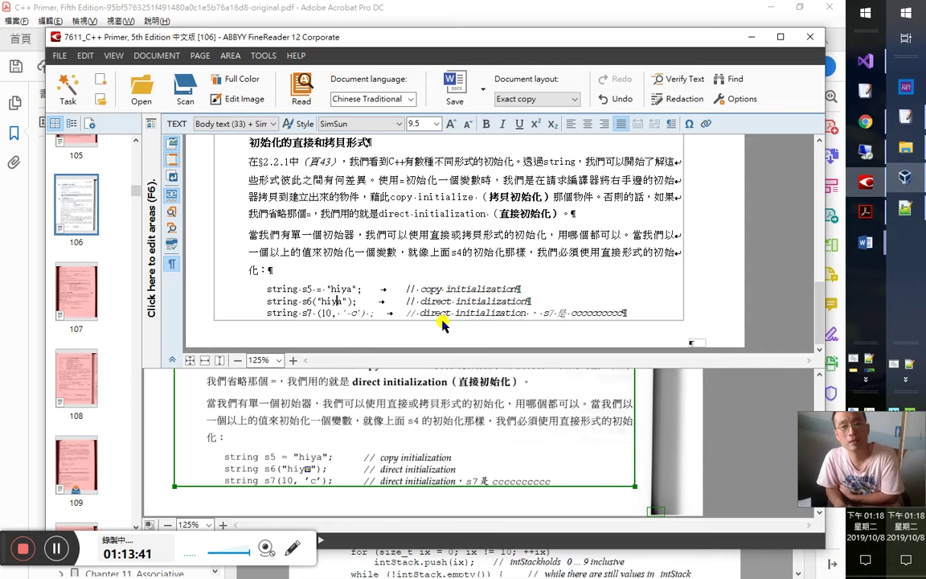
{"action": "key", "text": "Right"}
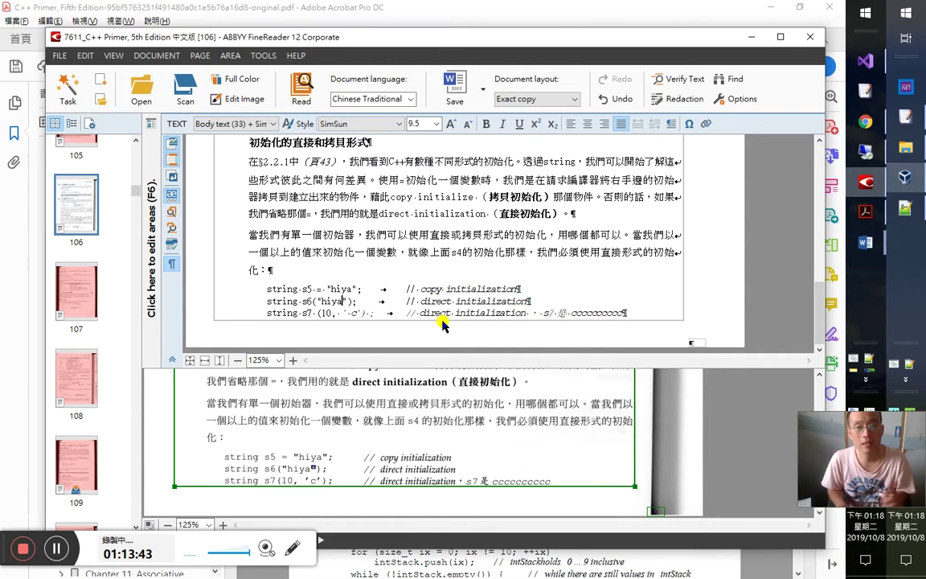
{"action": "key", "text": "Right"}
{"action": "key", "text": "Right"}
Step: Mark the "hiya" argument in the s6 example while examining its single initial value
{"action": "key", "text": "ctrl+shift+Left"}
{"action": "key", "text": "ctrl+shift+Left"}
{"action": "key", "text": "ctrl+shift+Left"}
{"action": "key", "text": "Right"}
{"action": "key", "text": "Up"}
{"action": "key", "text": "Right"}
{"action": "key", "text": "Down"}
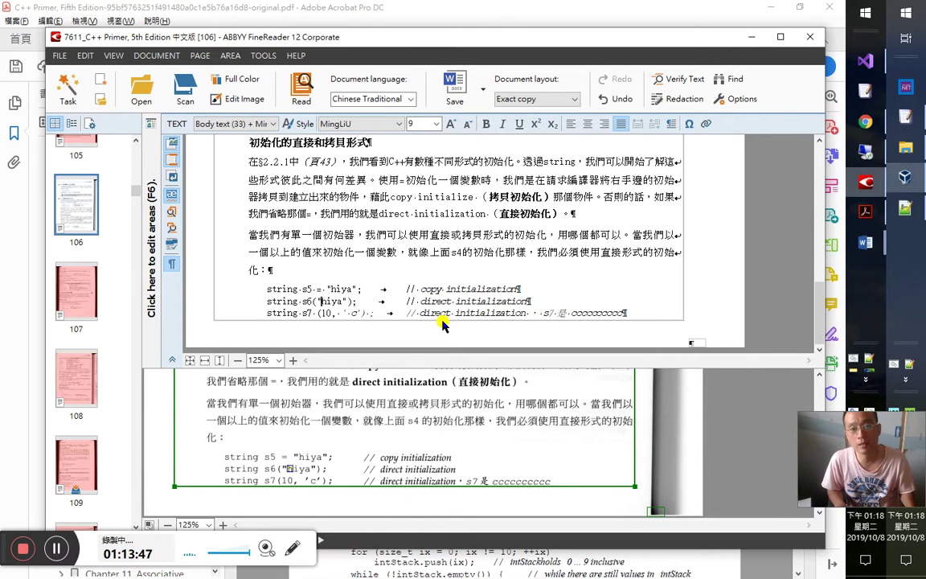
{"action": "key", "text": "shift+Right"}
{"action": "key", "text": "shift+Right"}
{"action": "key", "text": "shift+Right"}
{"action": "key", "text": "shift+Right"}
Step: Examine the 'c' argument in the s7 direct initialization example
{"action": "key", "text": "Down"}
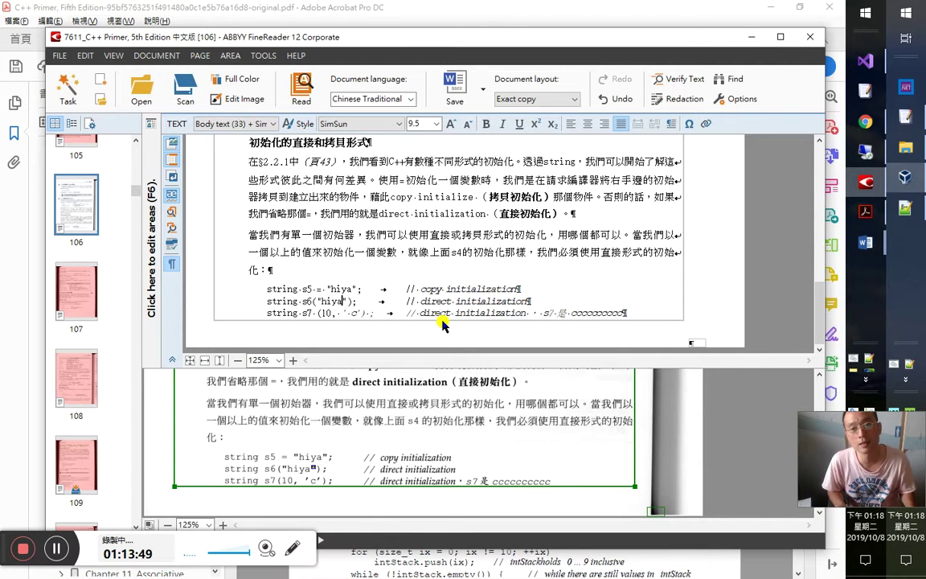
{"action": "key", "text": "Right"}
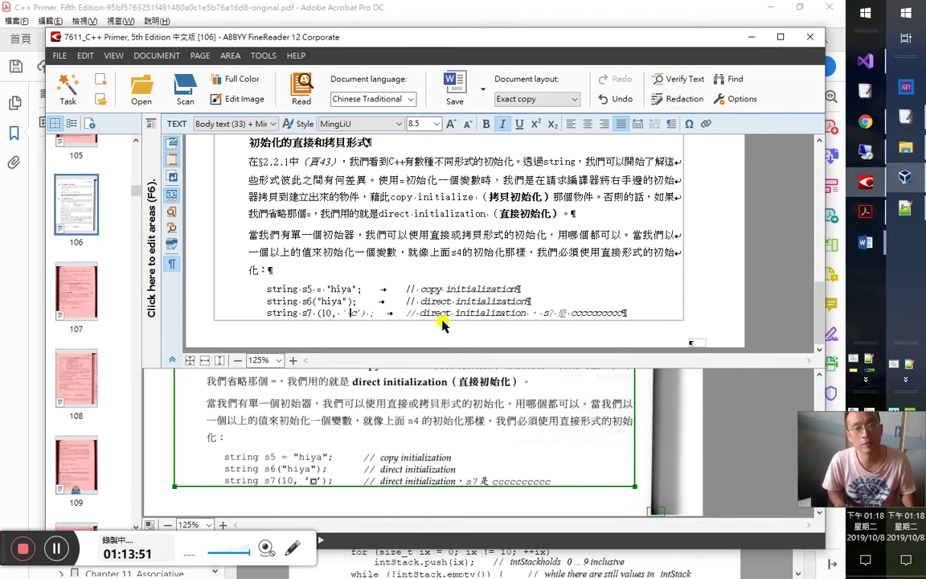
{"action": "key", "text": "Left"}
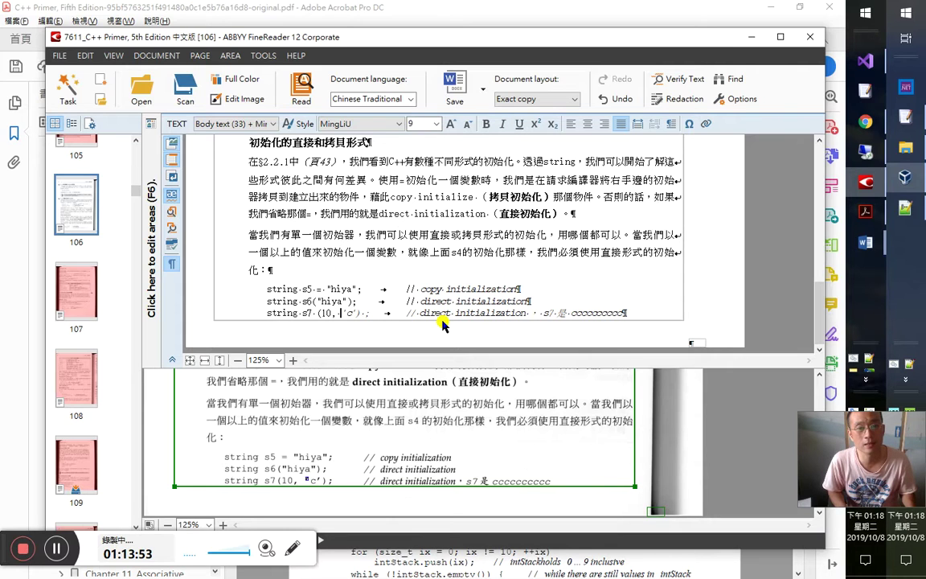
Step: Go to scan page 107 and read the opening sentence on indirect copy initialization with several values, marking 拷貝形式
{"action": "left_click", "coordinate": [434, 313]}
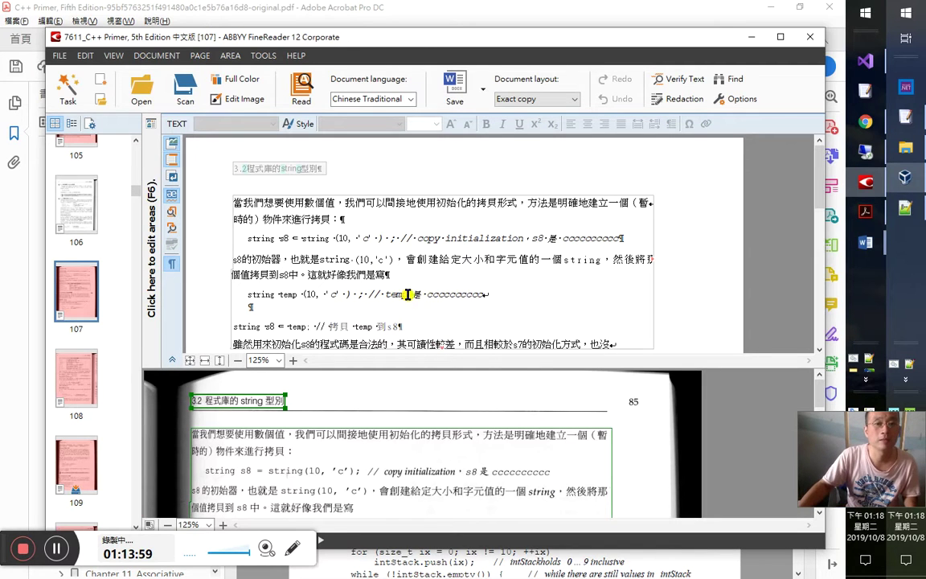
{"action": "left_click", "coordinate": [333, 203]}
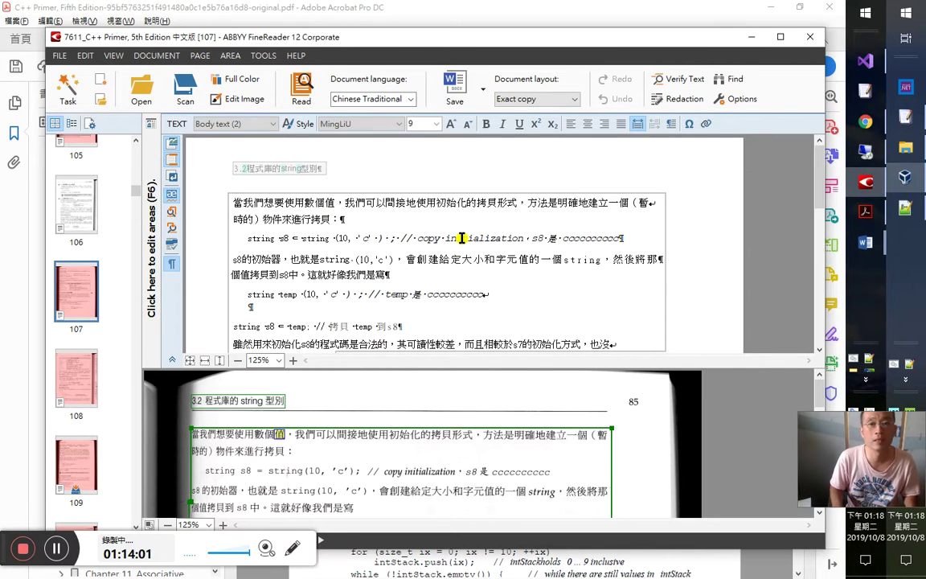
{"action": "key", "text": "Right"}
{"action": "key", "text": "Right"}
{"action": "key", "text": "Right"}
{"action": "key", "text": "Right"}
{"action": "key", "text": "Right"}
{"action": "key", "text": "Right"}
{"action": "key", "text": "Right"}
{"action": "key", "text": "Right"}
{"action": "key", "text": "Right"}
{"action": "key", "text": "Right"}
{"action": "key", "text": "Right"}
{"action": "key", "text": "Right"}
{"action": "key", "text": "Right"}
{"action": "key", "text": "Right"}
{"action": "key", "text": "Right"}
{"action": "key", "text": "Right"}
{"action": "key", "text": "Right"}
{"action": "key", "text": "Right"}
{"action": "key", "text": "Right"}
{"action": "key", "text": "Right"}
{"action": "key", "text": "Right"}
{"action": "key", "text": "Right"}
{"action": "key", "text": "shift+Left"}
{"action": "key", "text": "shift+Left"}
{"action": "key", "text": "shift+Left"}
{"action": "key", "text": "shift+Left"}
{"action": "key", "text": "shift+Left"}
{"action": "key", "text": "shift+Left"}
{"action": "key", "text": "shift+Left"}
{"action": "key", "text": "shift+Left"}
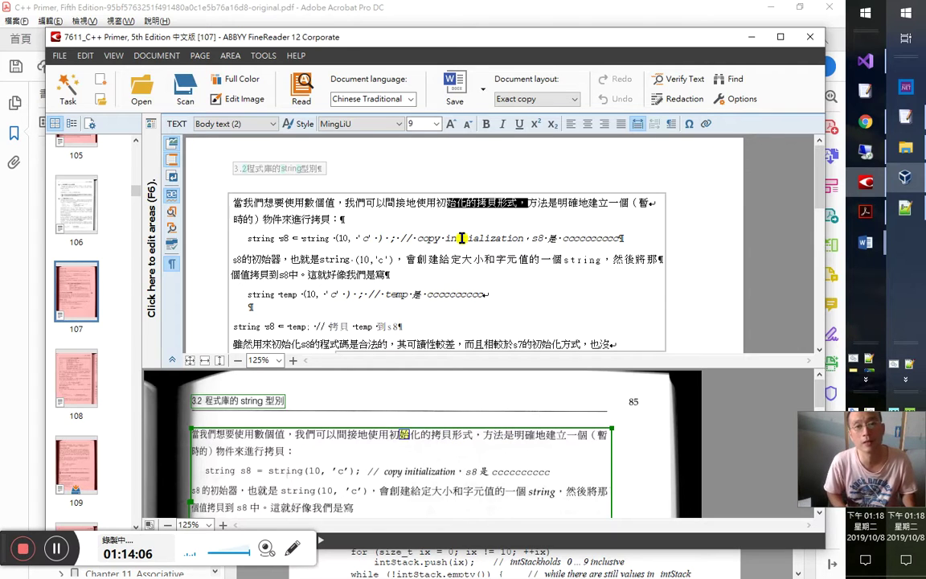
{"action": "key", "text": "Right"}
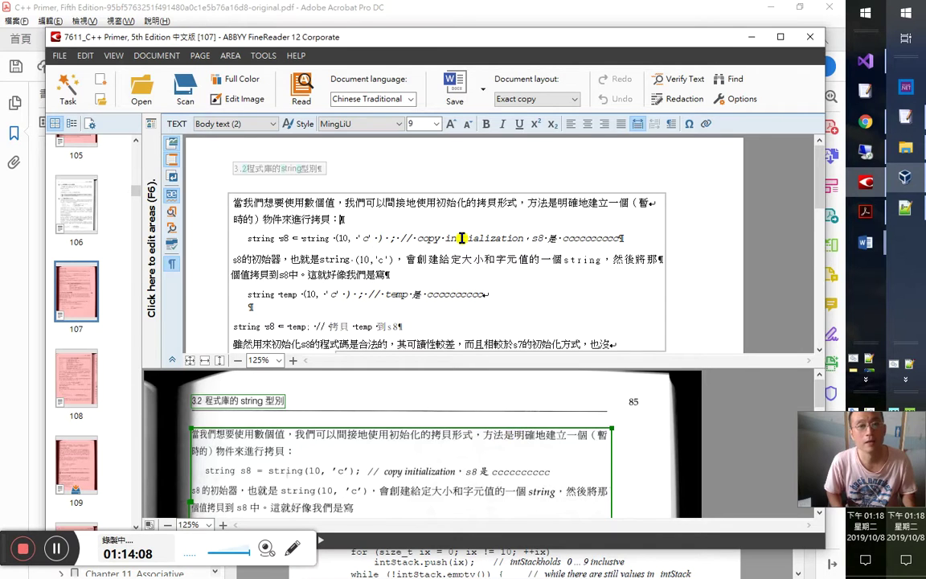
Step: Read the s8 copy initialization example and the explanation of its string(10, 'c') initializer
{"action": "key", "text": "Down"}
{"action": "key", "text": "Down"}
{"action": "key", "text": "Down"}
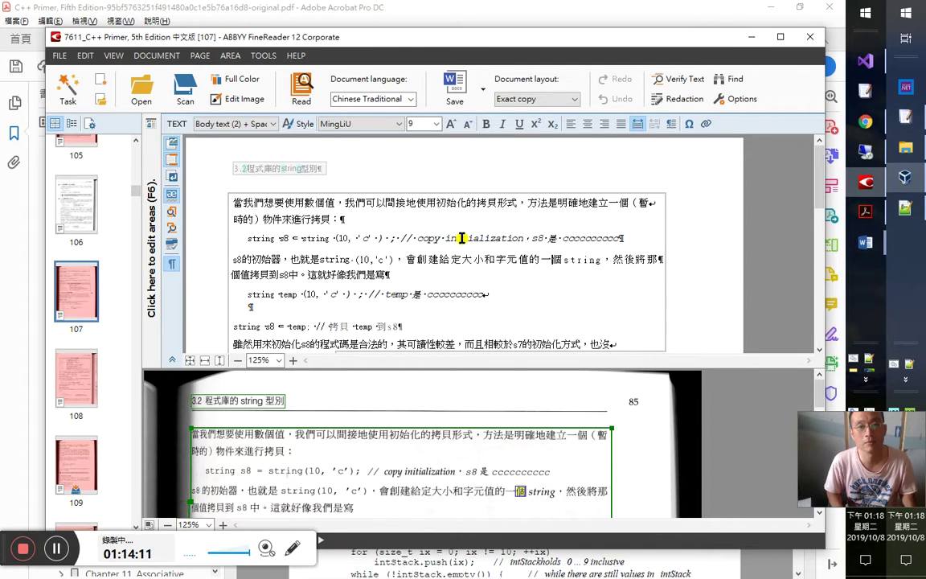
{"action": "key", "text": "Left"}
{"action": "key", "text": "Left"}
{"action": "key", "text": "Left"}
{"action": "key", "text": "Left"}
{"action": "key", "text": "Left"}
{"action": "key", "text": "Left"}
{"action": "key", "text": "Left"}
{"action": "key", "text": "Left"}
{"action": "key", "text": "Left"}
{"action": "key", "text": "Left"}
{"action": "key", "text": "Left"}
{"action": "key", "text": "Left"}
{"action": "key", "text": "Left"}
{"action": "key", "text": "Left"}
{"action": "key", "text": "Left"}
{"action": "key", "text": "Left"}
{"action": "key", "text": "Left"}
{"action": "key", "text": "Up"}
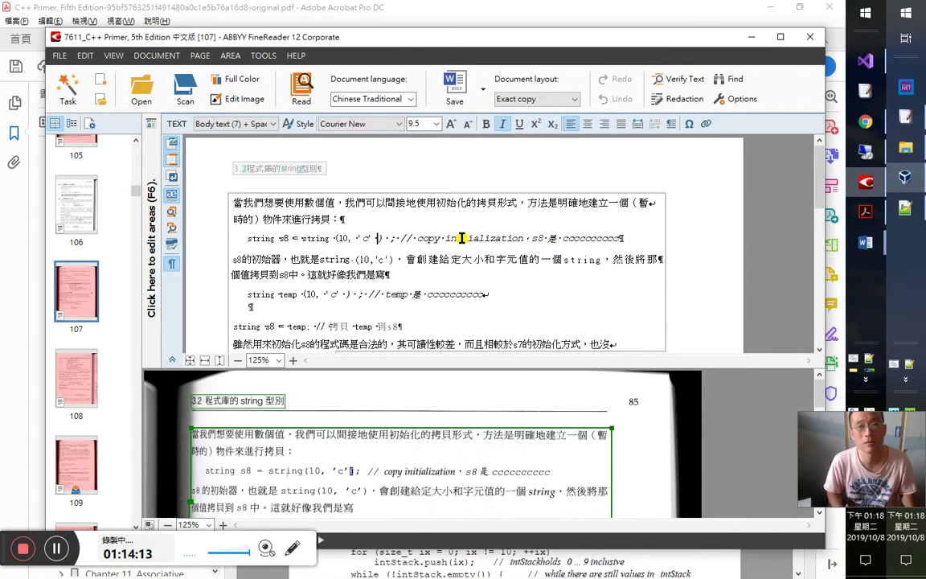
{"action": "key", "text": "Down"}
{"action": "key", "text": "Down"}
{"action": "key", "text": "Down"}
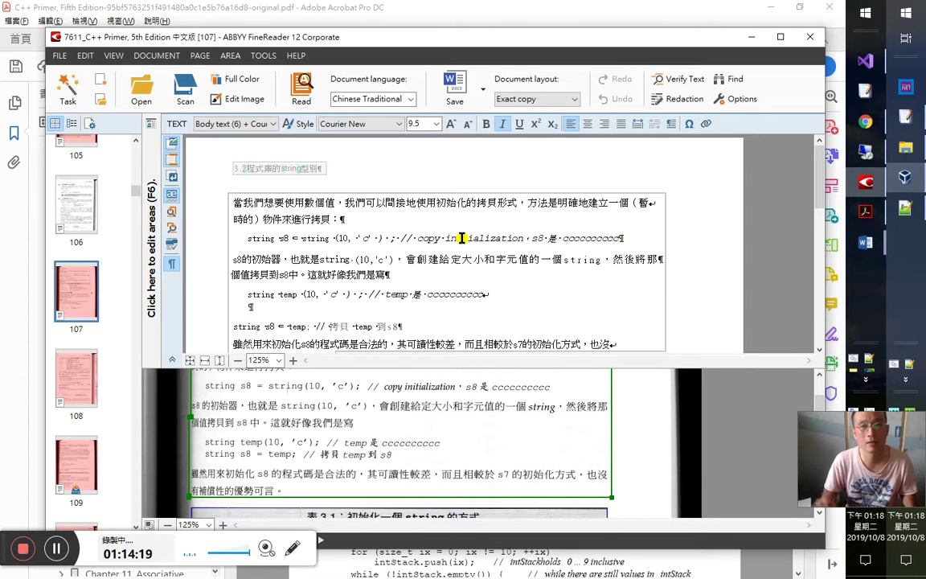
Step: Examine the equivalent string temp(10, 'c') declaration and its comment in the recognized text
{"action": "left_click", "coordinate": [477, 202]}
{"action": "left_click_drag", "start_coordinate": [506, 209], "coordinate": [517, 208]}
{"action": "scroll", "coordinate": [528, 267], "scroll_direction": "down", "scroll_amount": 1}
{"action": "left_click", "coordinate": [454, 260]}
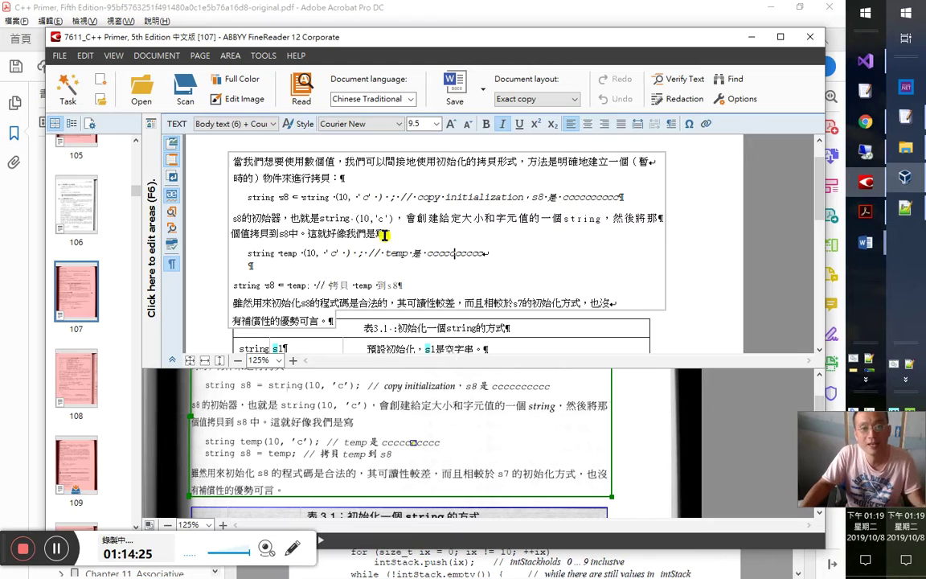
{"action": "left_click", "coordinate": [456, 305]}
{"action": "key", "text": "Up"}
{"action": "key", "text": "Up"}
{"action": "key", "text": "Up"}
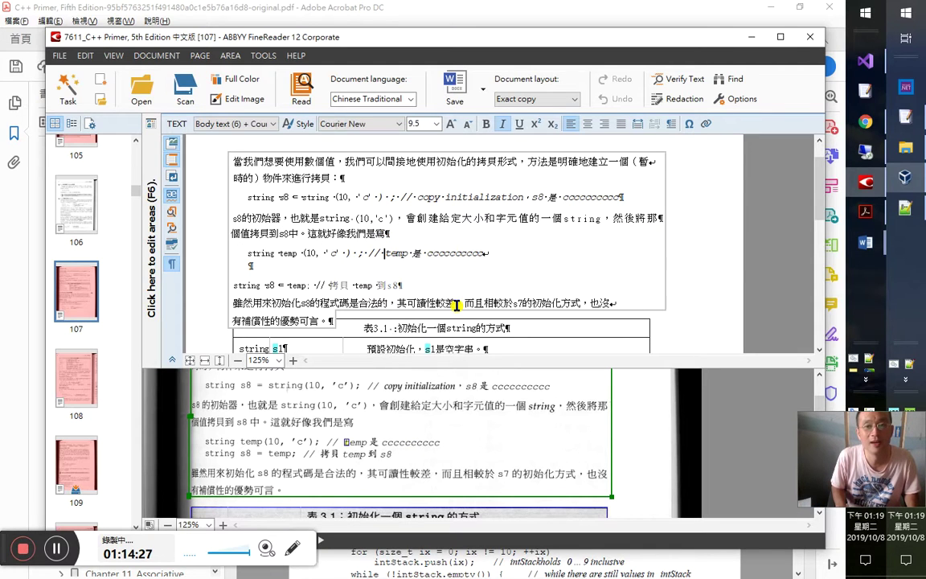
{"action": "key", "text": "Left"}
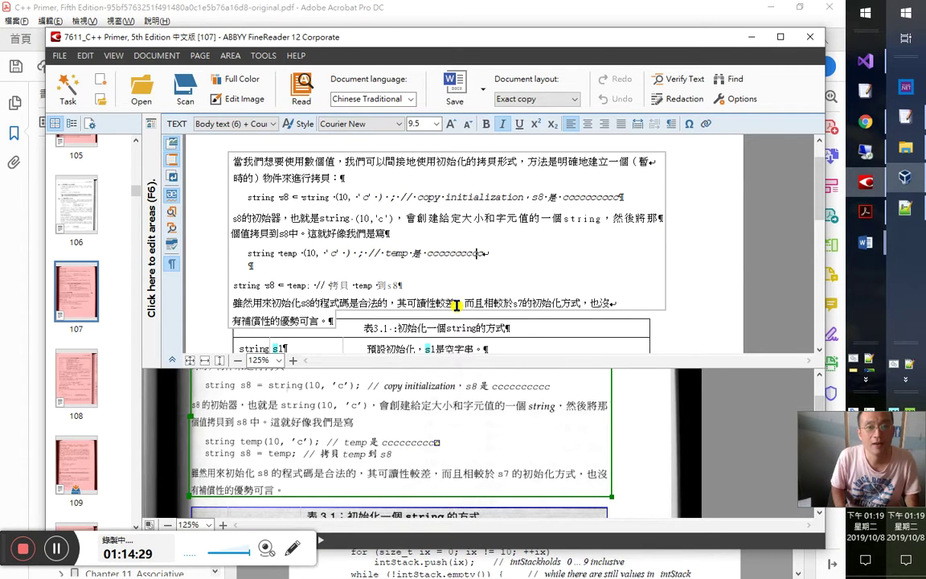
{"action": "key", "text": "Left"}
{"action": "key", "text": "Left"}
{"action": "key", "text": "Left"}
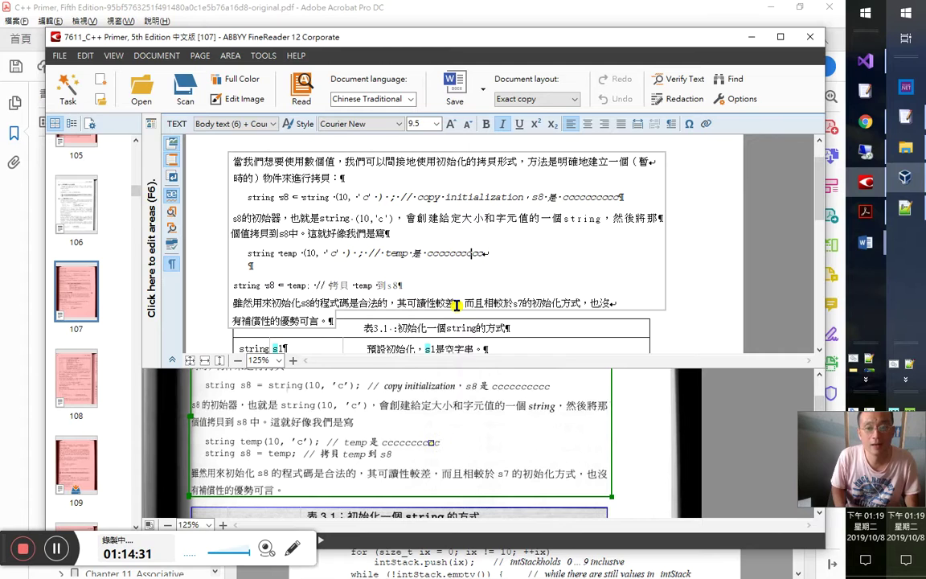
Step: Remove the empty line between the string temp and string s8 = temp code lines, making them consecutive paragraphs
{"action": "key", "text": "Down"}
{"action": "key", "text": "Down"}
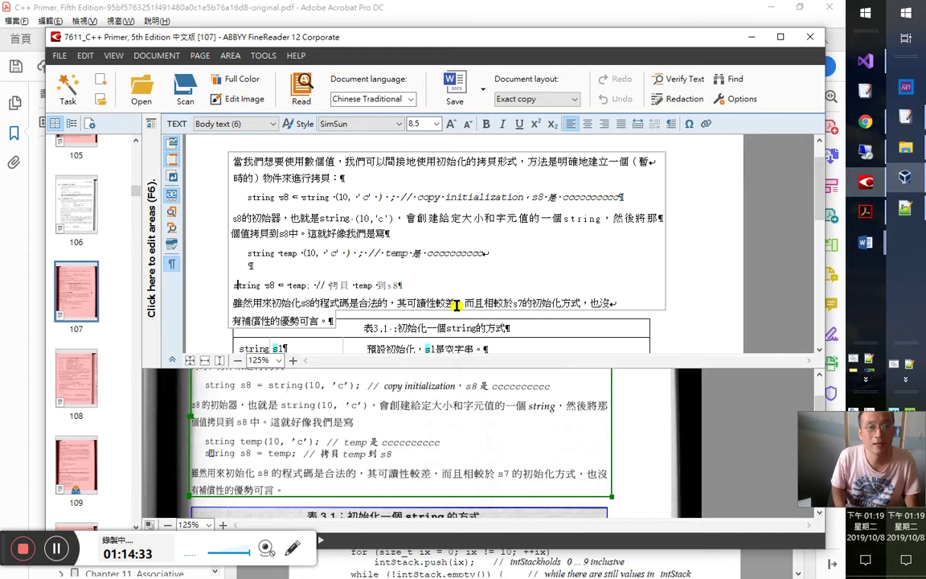
{"action": "key", "text": "Up"}
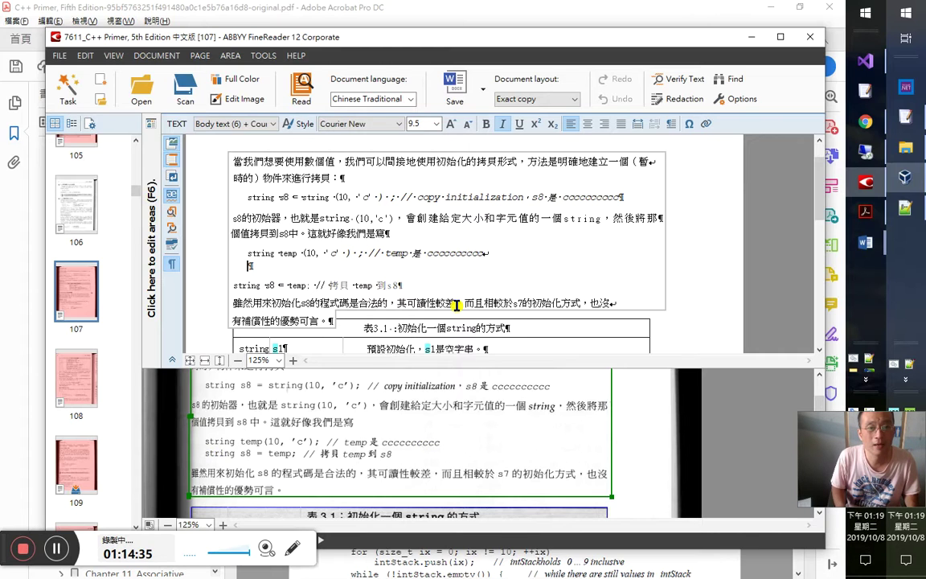
{"action": "key", "text": "Delete"}
{"action": "key", "text": "shift+Right"}
{"action": "key", "text": "shift+Return"}
{"action": "key", "text": "ctrl+z"}
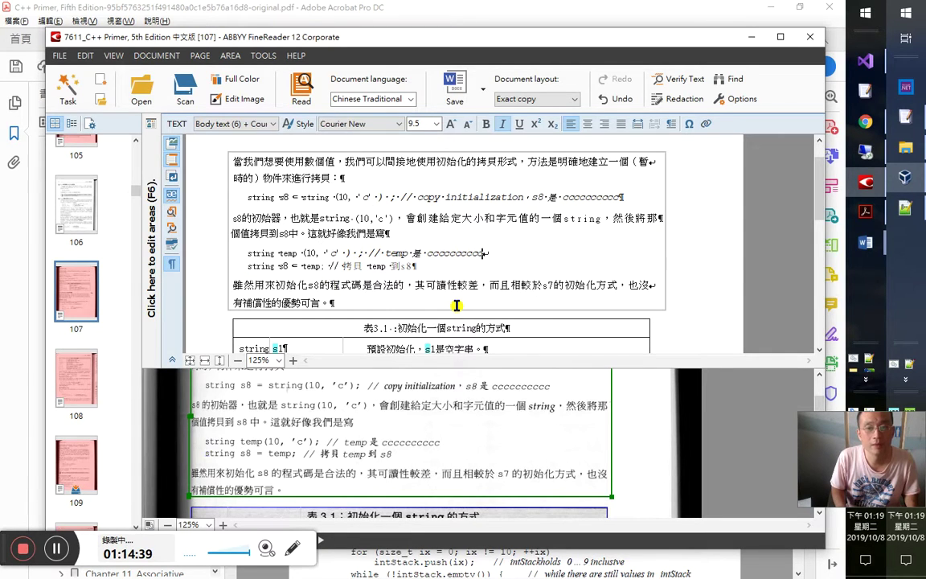
{"action": "key", "text": "ctrl+z"}
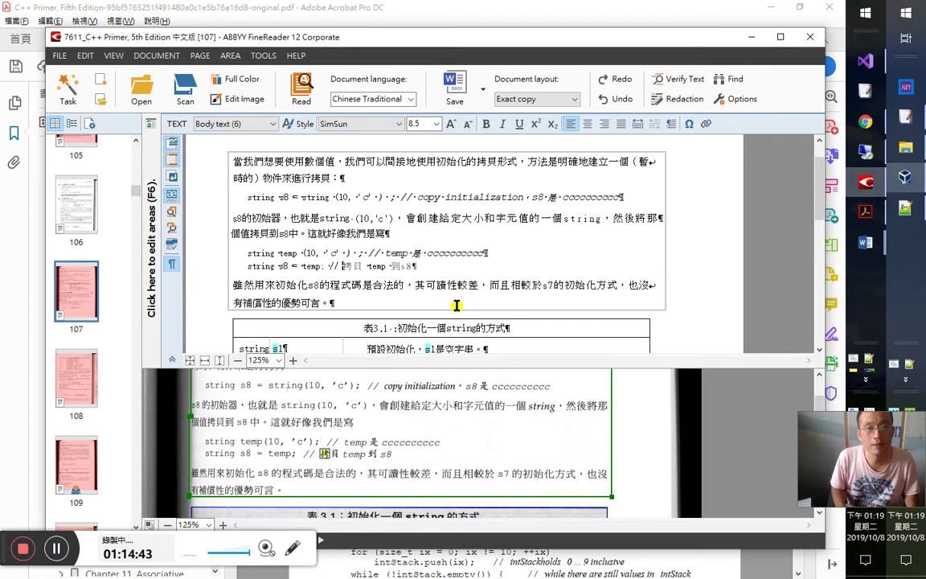
Step: Read the closing sentence on the legality and readability of the code that initializes s8
{"action": "key", "text": "Down"}
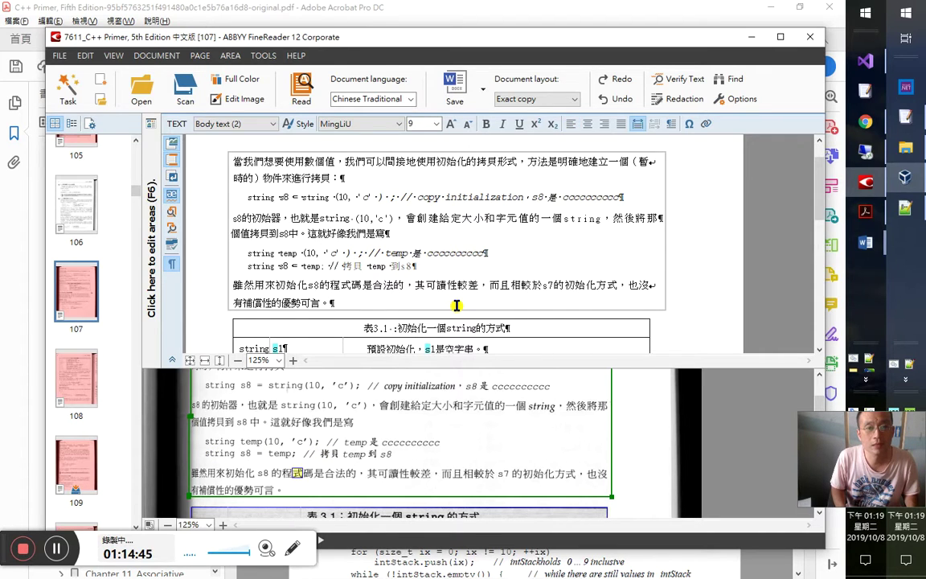
{"action": "key", "text": "Right"}
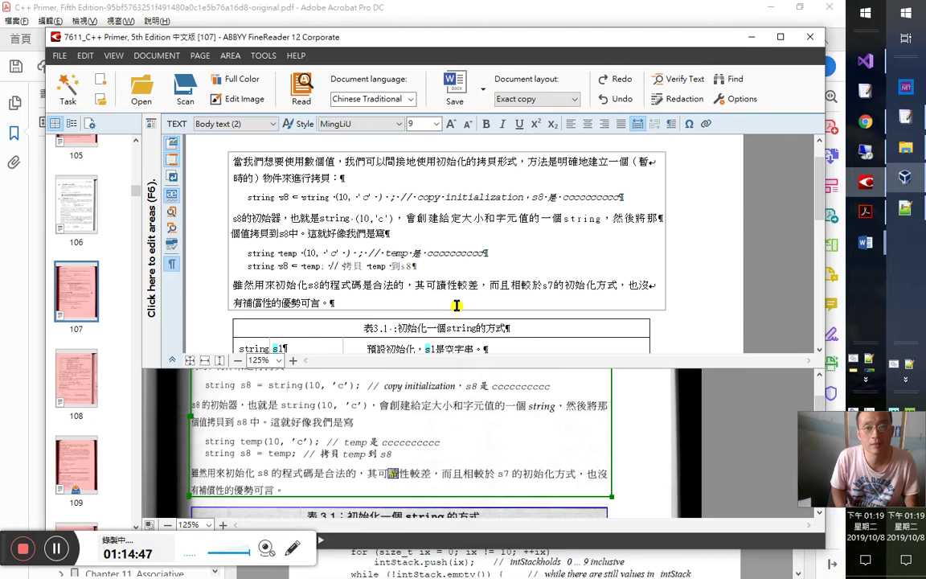
{"action": "key", "text": "shift+Left"}
{"action": "key", "text": "shift+Left"}
{"action": "key", "text": "shift+Left"}
{"action": "key", "text": "shift+Left"}
{"action": "key", "text": "shift+Left"}
{"action": "key", "text": "shift+Left"}
{"action": "key", "text": "shift+Left"}
{"action": "key", "text": "shift+Left"}
{"action": "key", "text": "shift+Left"}
{"action": "key", "text": "shift+Left"}
{"action": "key", "text": "shift+Left"}
{"action": "key", "text": "shift+Left"}
{"action": "key", "text": "Right"}
{"action": "key", "text": "Right"}
{"action": "key", "text": "Right"}
{"action": "key", "text": "Right"}
{"action": "key", "text": "Right"}
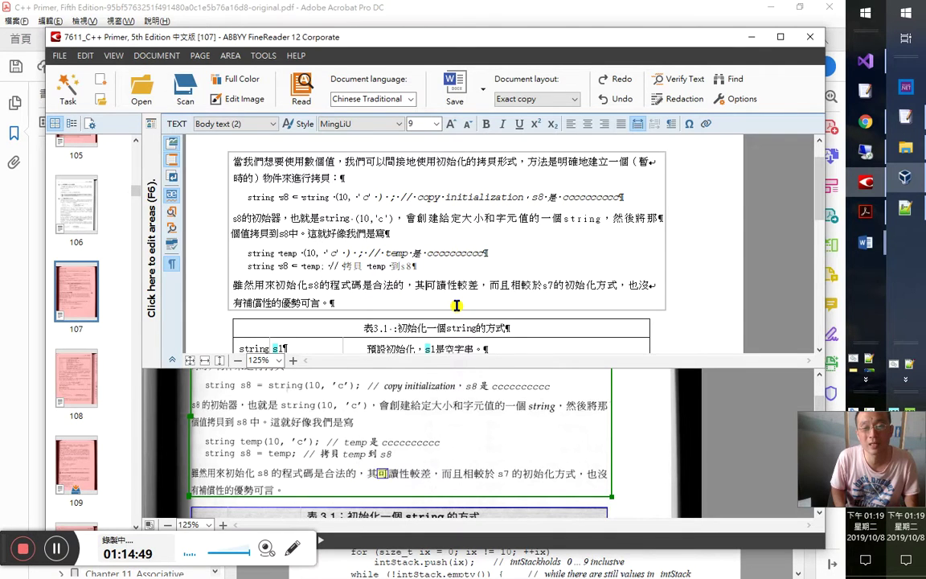
{"action": "key", "text": "Right"}
{"action": "key", "text": "Right"}
{"action": "key", "text": "Right"}
{"action": "key", "text": "Right"}
{"action": "key", "text": "Down"}
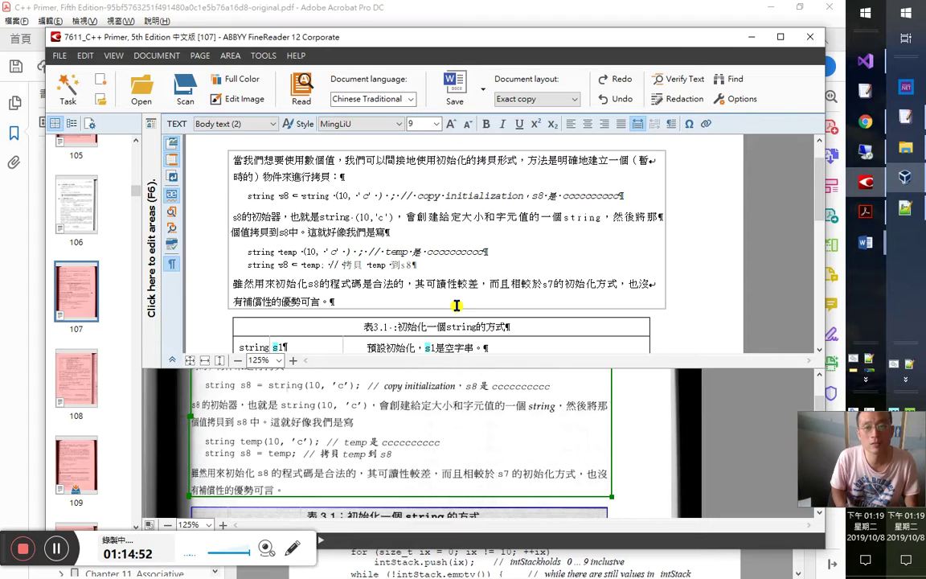
Step: Read the comparison with s7's initialization form, marking 初始 and 有補償性的優勢
{"action": "key", "text": "shift+Home"}
{"action": "key", "text": "shift+Left"}
{"action": "key", "text": "shift+Left"}
{"action": "key", "text": "shift+Left"}
{"action": "key", "text": "Left"}
{"action": "key", "text": "Left"}
{"action": "key", "text": "Left"}
{"action": "key", "text": "Left"}
{"action": "key", "text": "shift+Right"}
{"action": "key", "text": "shift+Right"}
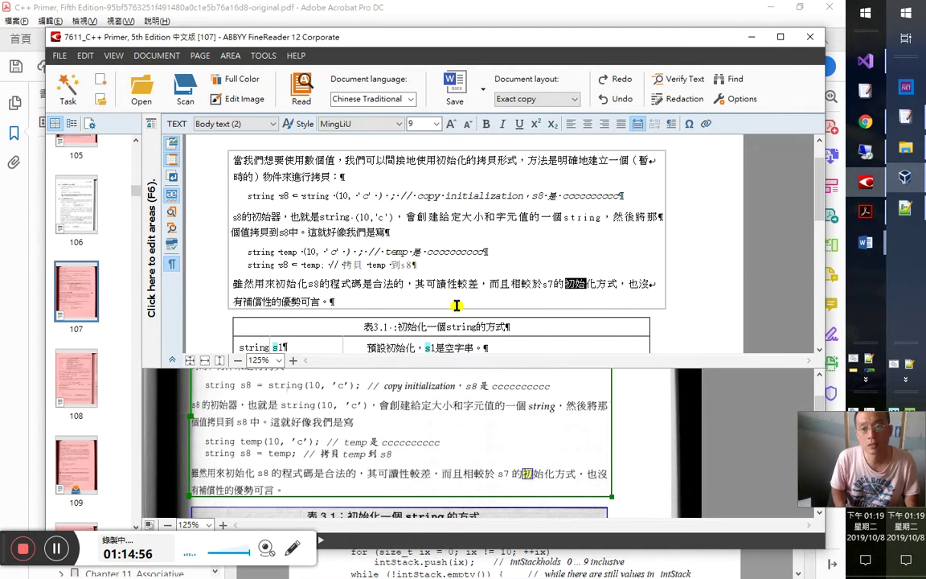
{"action": "key", "text": "Down"}
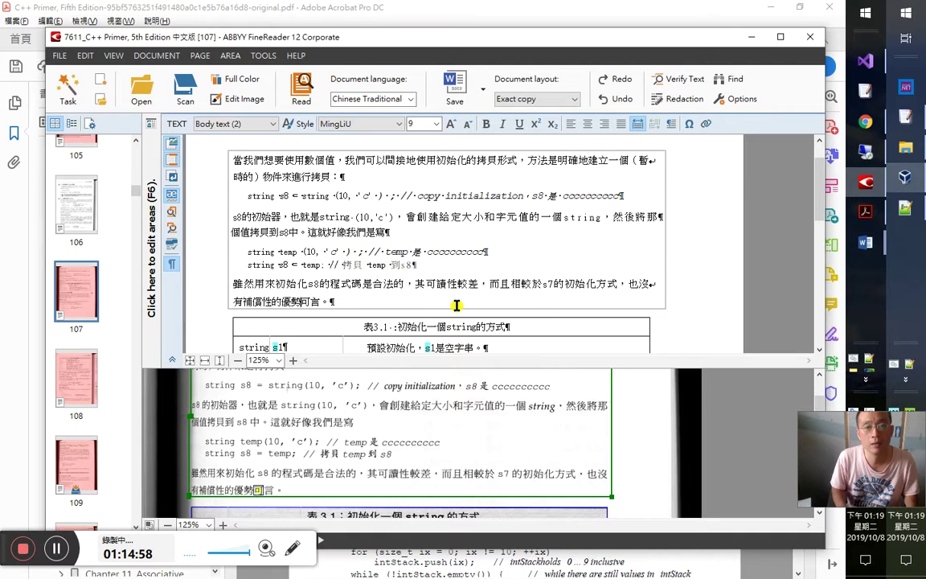
{"action": "key", "text": "shift+Home"}
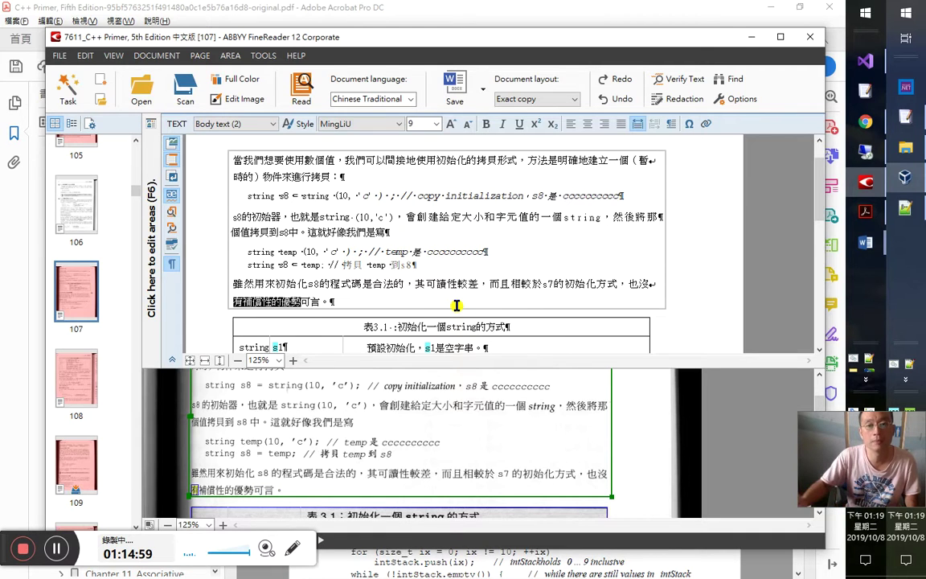
Step: Examine the word 補償性 in the closing sentence and the heading of Table 3.1 below it
{"action": "left_click", "coordinate": [258, 302]}
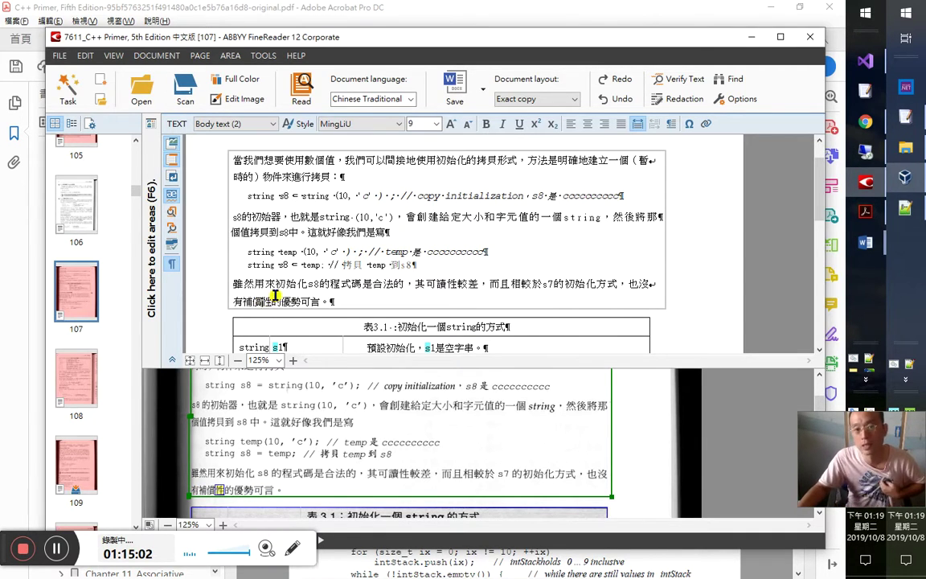
{"action": "scroll", "coordinate": [316, 285], "scroll_direction": "down", "scroll_amount": 1}
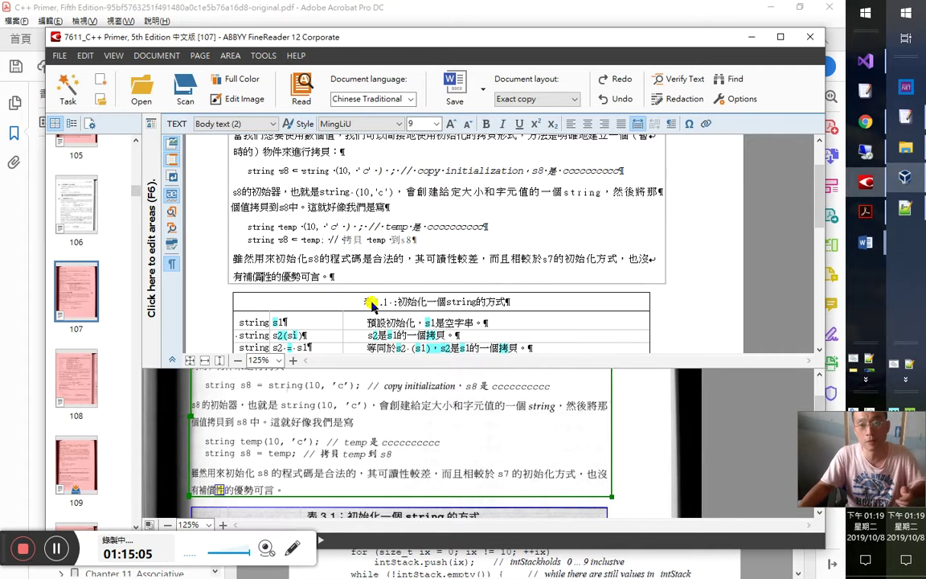
{"action": "left_click", "coordinate": [373, 308]}
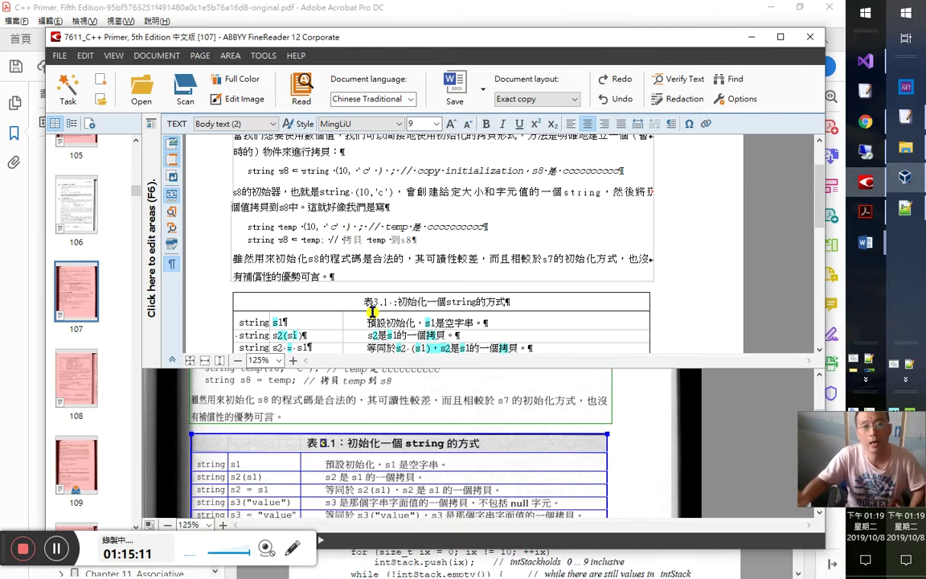
Step: Copy the final clause 也沒有補償性的優勢可言。 from the paragraph above Table 3.1
{"action": "left_click", "coordinate": [286, 283]}
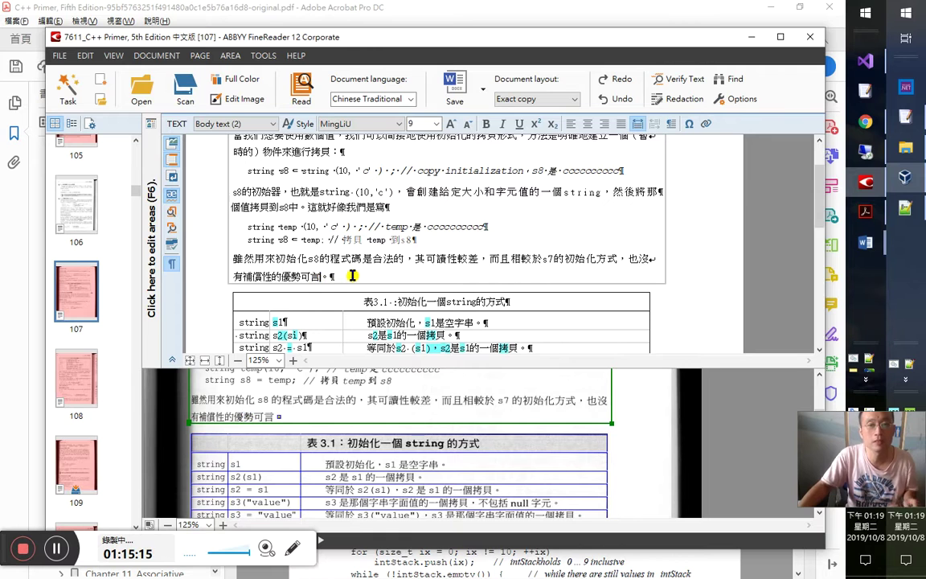
{"action": "key", "text": "shift+Home"}
{"action": "key", "text": "shift+Left"}
{"action": "key", "text": "shift+Left"}
{"action": "key", "text": "shift+Left"}
{"action": "key", "text": "ctrl+c"}
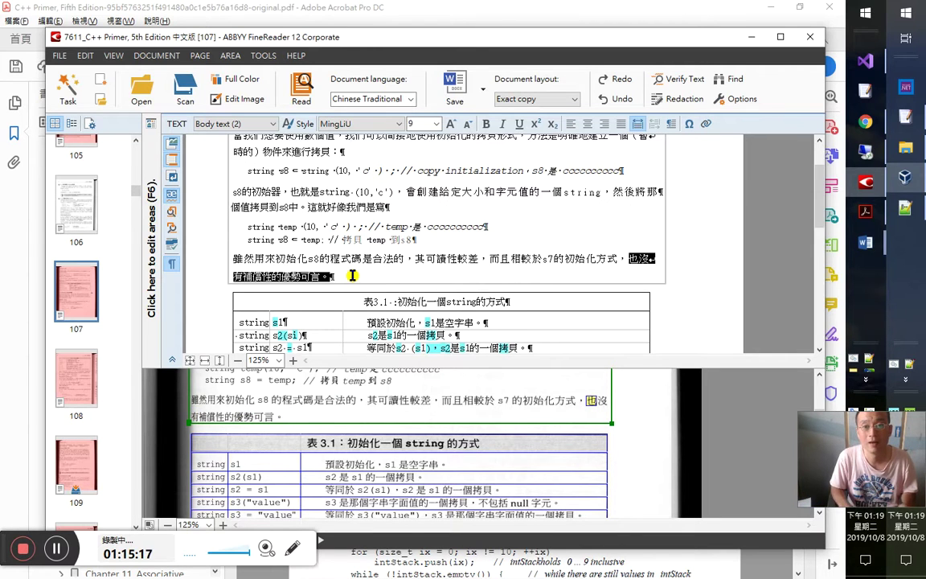
Step: Switch to the main C++ Primer study notes in Word and locate the string s8 = temp example under 頁 85
{"action": "key", "text": "alt+Tab"}
{"action": "key", "text": "alt+Tab"}
{"action": "key", "text": "alt+Tab"}
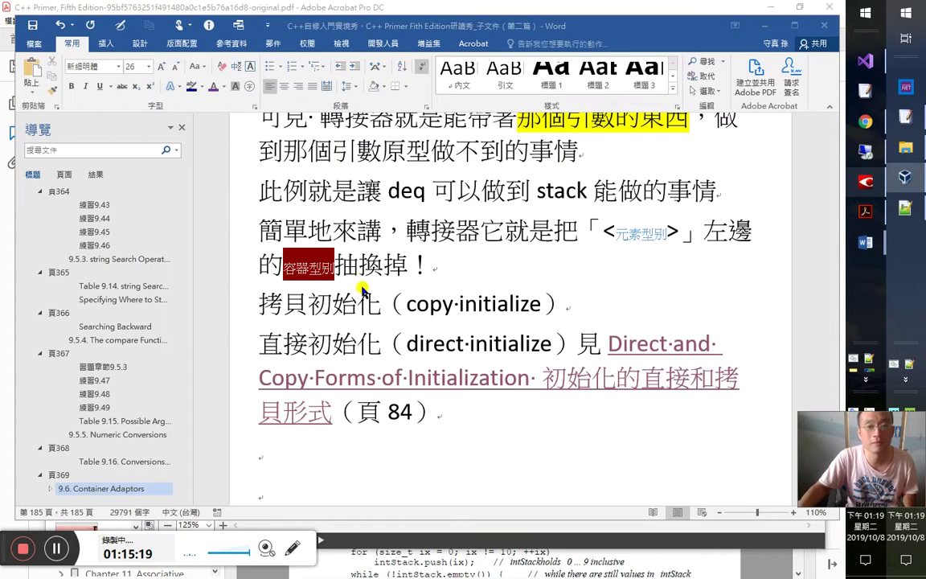
{"action": "scroll", "coordinate": [410, 313], "scroll_direction": "down", "scroll_amount": 3}
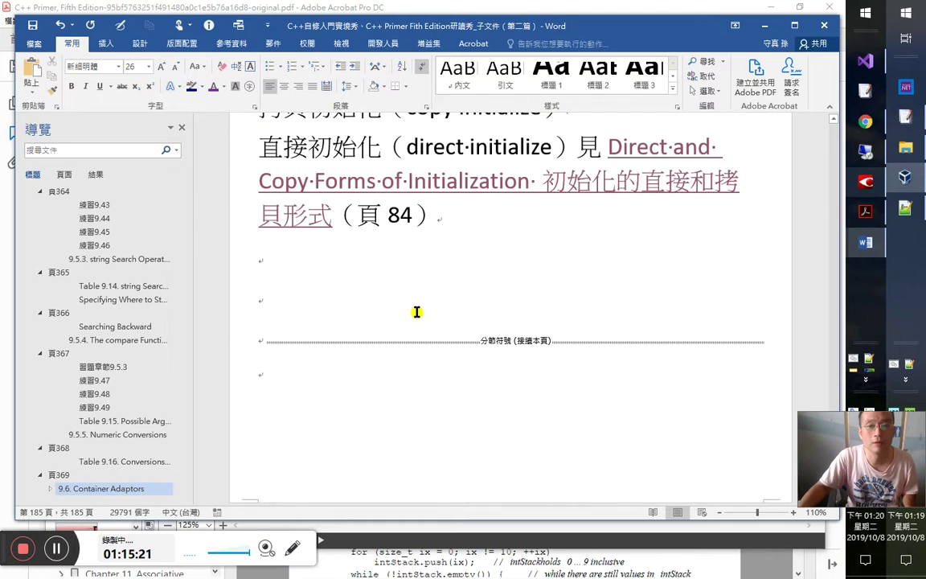
{"action": "key", "text": "alt+Tab"}
{"action": "key", "text": "alt+Tab"}
{"action": "key", "text": "alt+Tab"}
{"action": "key", "text": "alt+Tab"}
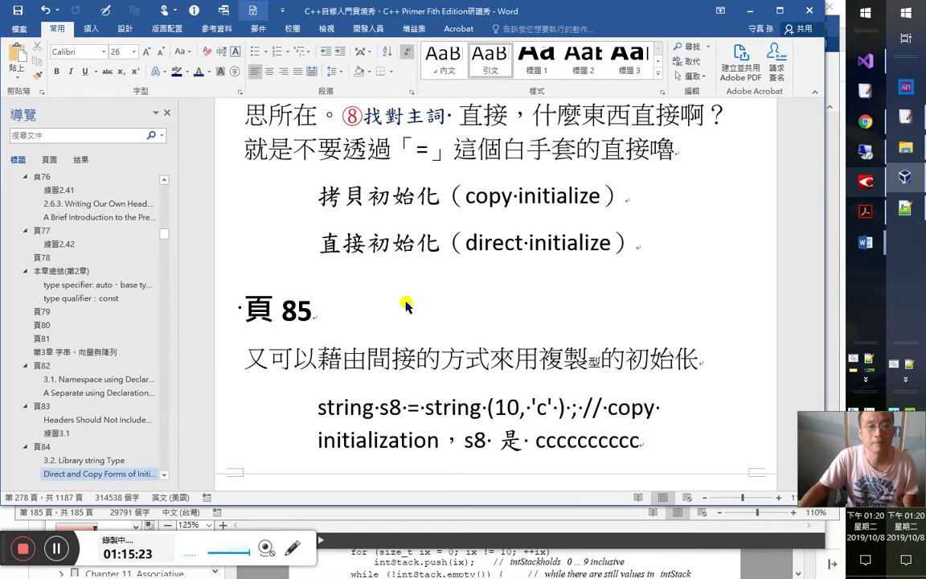
{"action": "left_click", "coordinate": [424, 318]}
{"action": "scroll", "coordinate": [441, 327], "scroll_direction": "down", "scroll_amount": 3}
{"action": "scroll", "coordinate": [441, 336], "scroll_direction": "down", "scroll_amount": 3}
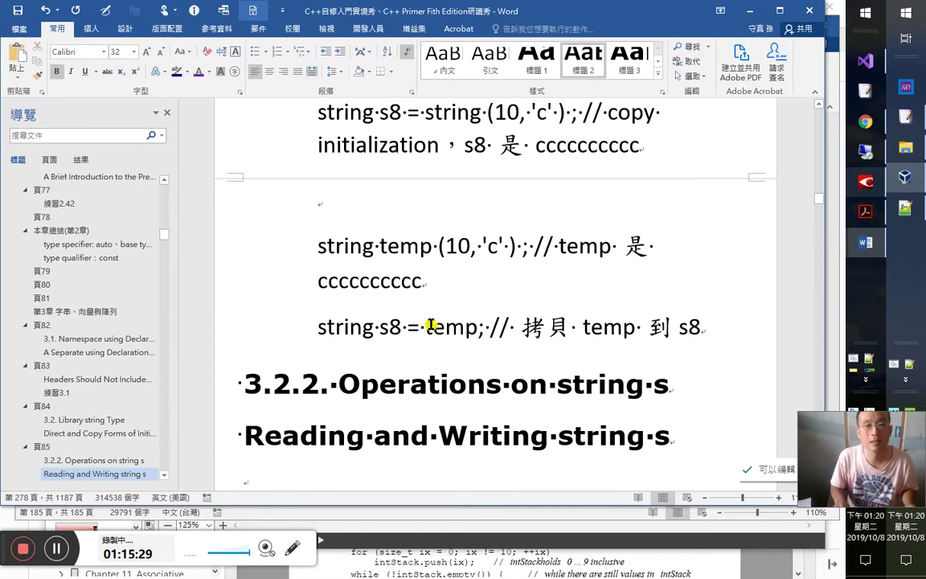
{"action": "scroll", "coordinate": [430, 325], "scroll_direction": "up", "scroll_amount": 3}
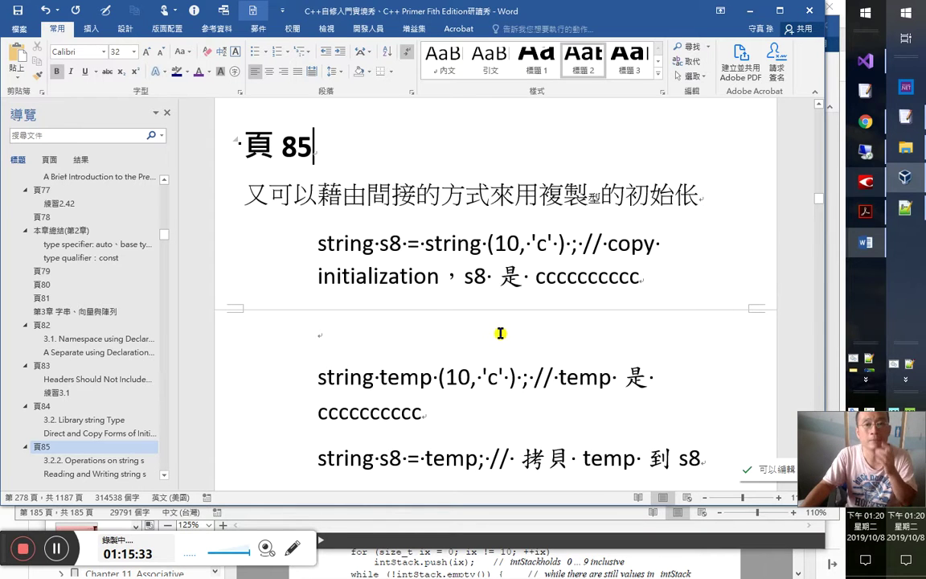
{"action": "scroll", "coordinate": [500, 335], "scroll_direction": "down", "scroll_amount": 2}
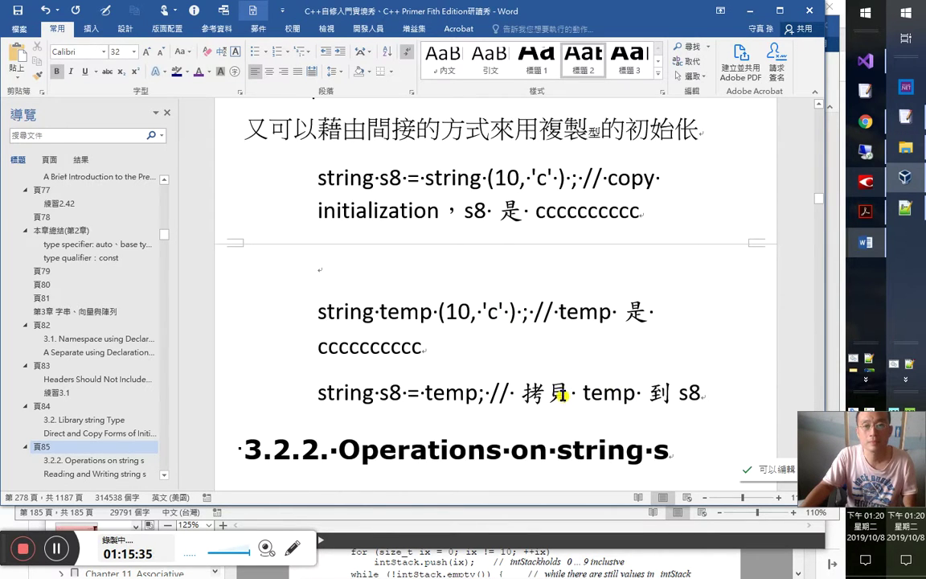
Step: Paste the copied clause as an indented paragraph below the string s8 = temp line, with an empty paragraph above it
{"action": "left_click", "coordinate": [562, 384]}
{"action": "left_click", "coordinate": [707, 395]}
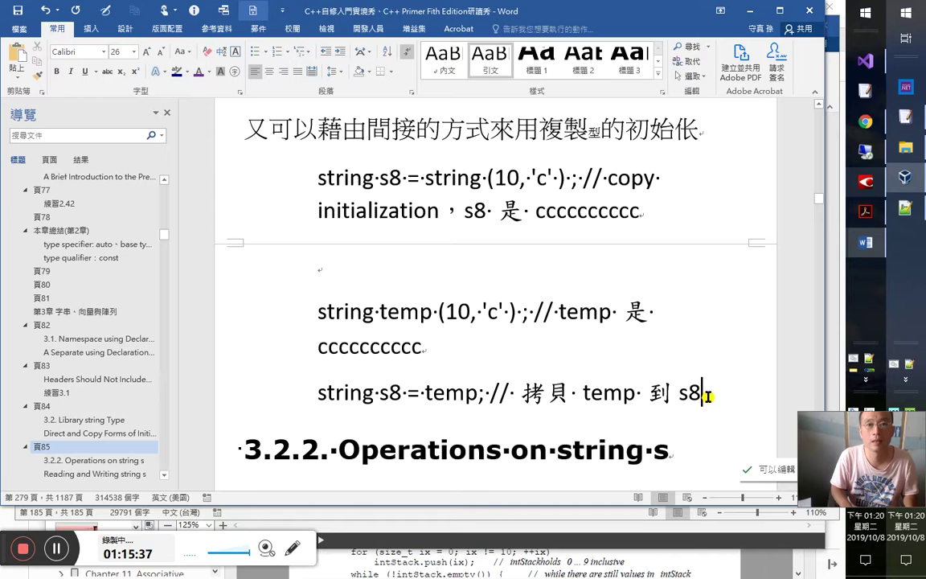
{"action": "key", "text": "Return"}
{"action": "key", "text": "ctrl+v"}
{"action": "key", "text": "Home"}
{"action": "key", "text": "Tab"}
{"action": "key", "text": "Up"}
{"action": "key", "text": "End"}
{"action": "key", "text": "Return"}
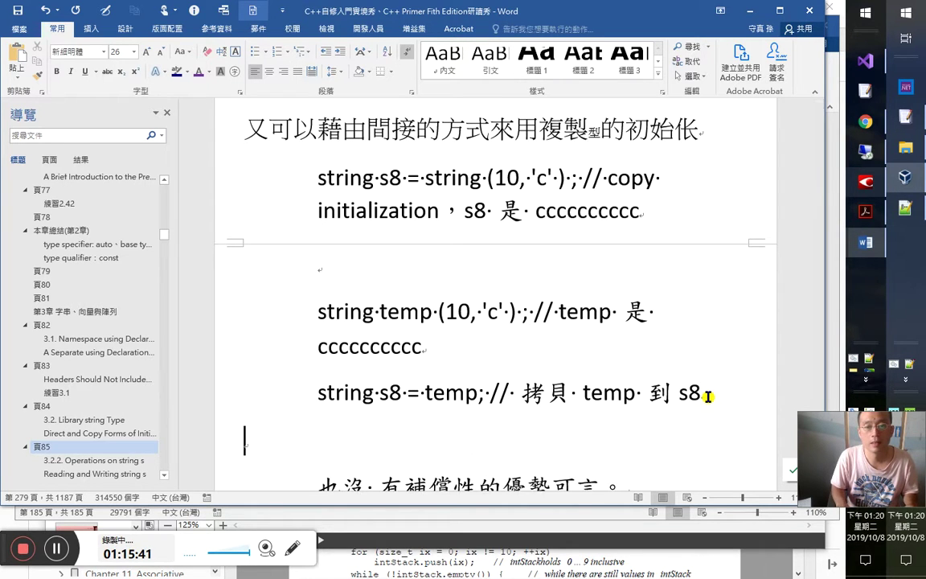
Step: Remove the space between 也沒 and 有 in the pasted clause
{"action": "key", "text": "Down"}
{"action": "key", "text": "Down"}
{"action": "key", "text": "Up"}
{"action": "key", "text": "Right"}
{"action": "key", "text": "Delete"}
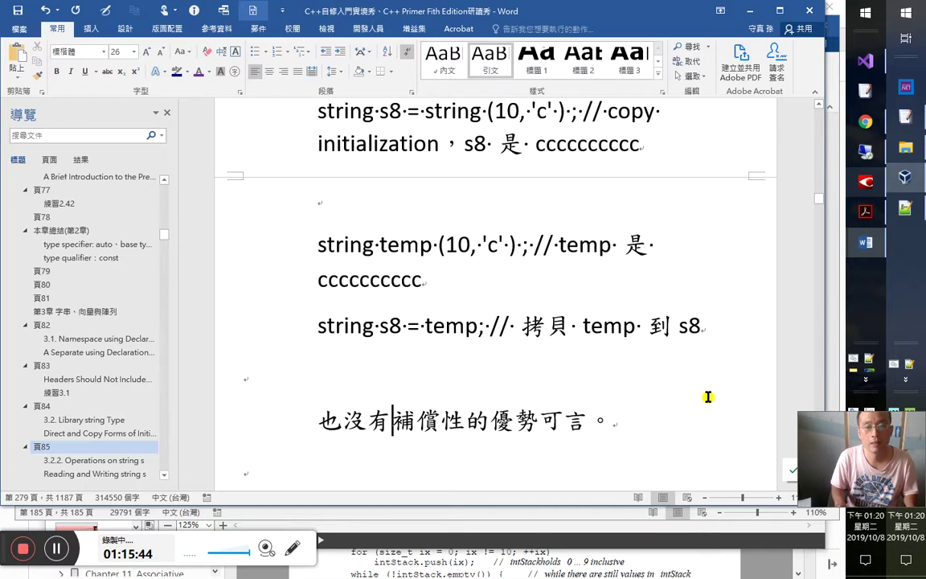
Step: Color the words 補償性的優勢可言 red in the pasted clause
{"action": "key", "text": "shift+End"}
{"action": "key", "text": "shift+Left"}
{"action": "key", "text": "shift+Left"}
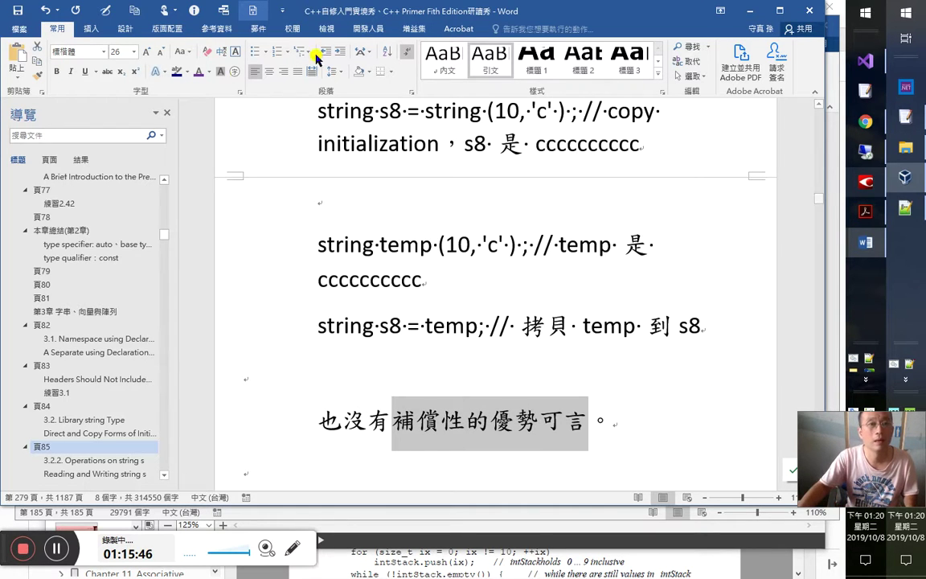
{"action": "left_click", "coordinate": [208, 71]}
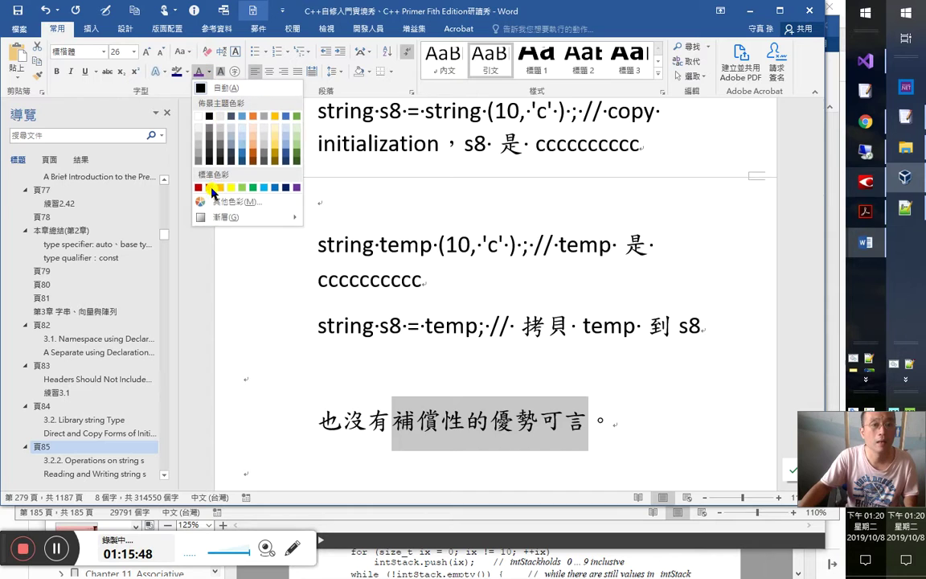
{"action": "key", "text": "Return"}
{"action": "key", "text": "Down"}
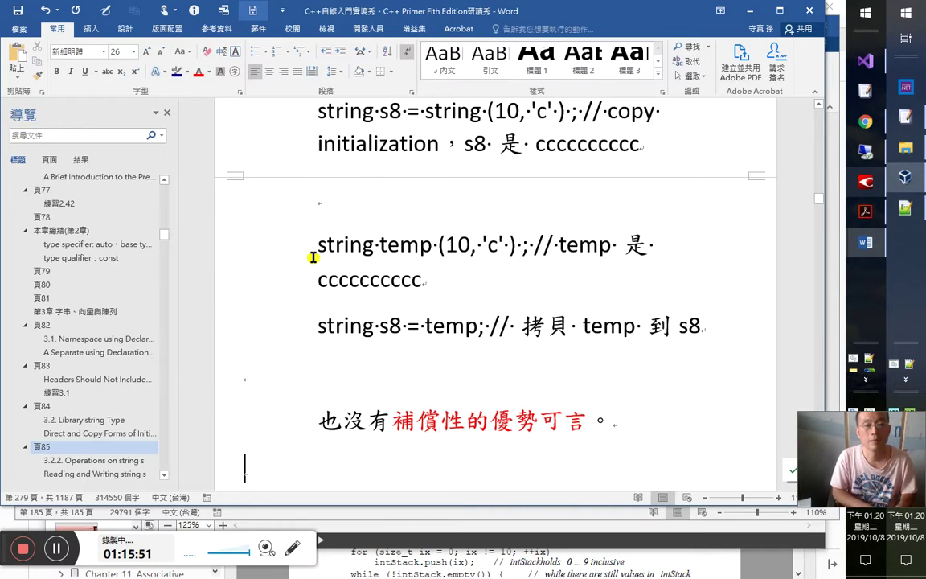
Step: Insert a right arrow (→) at the start of the empty paragraph below the clause 也沒有補償性的優勢可言
{"action": "type", "text": "yyyas"}
{"action": "key", "text": "BackSpace"}
{"action": "key", "text": "BackSpace"}
{"action": "key", "text": "BackSpace"}
{"action": "key", "text": "BackSpace"}
{"action": "key", "text": "BackSpace"}
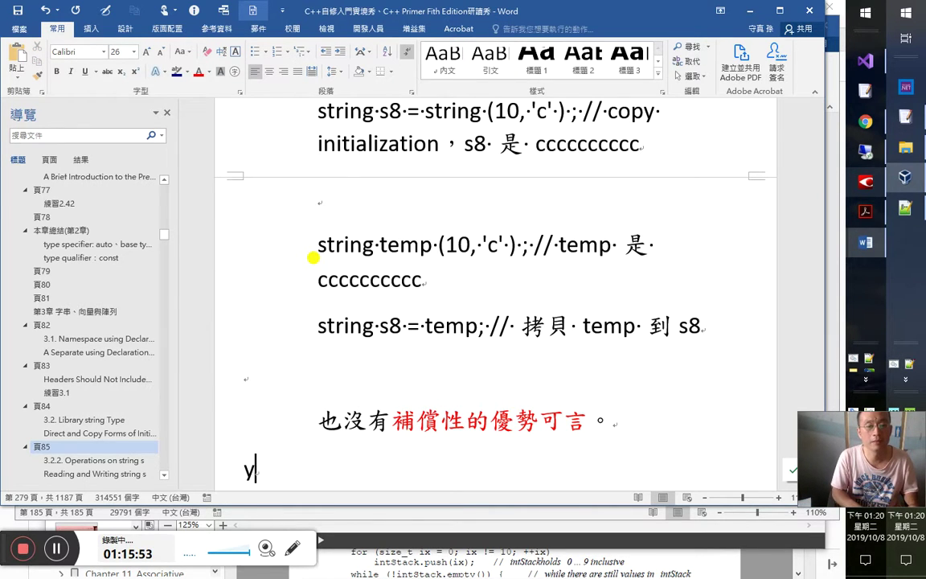
{"action": "key", "text": "space"}
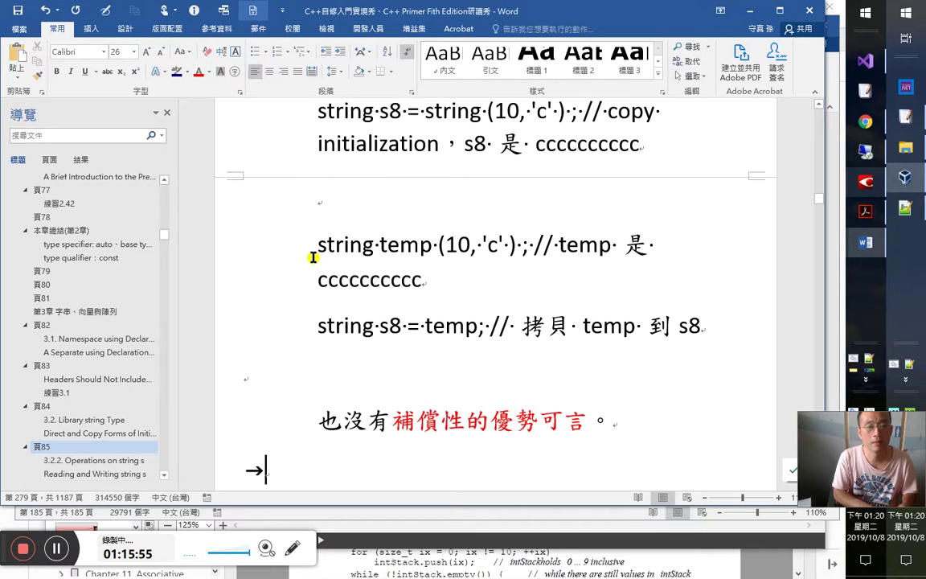
Step: Write 也沒有佔到便宜。 after the arrow
{"action": "type", "text": "pd"}
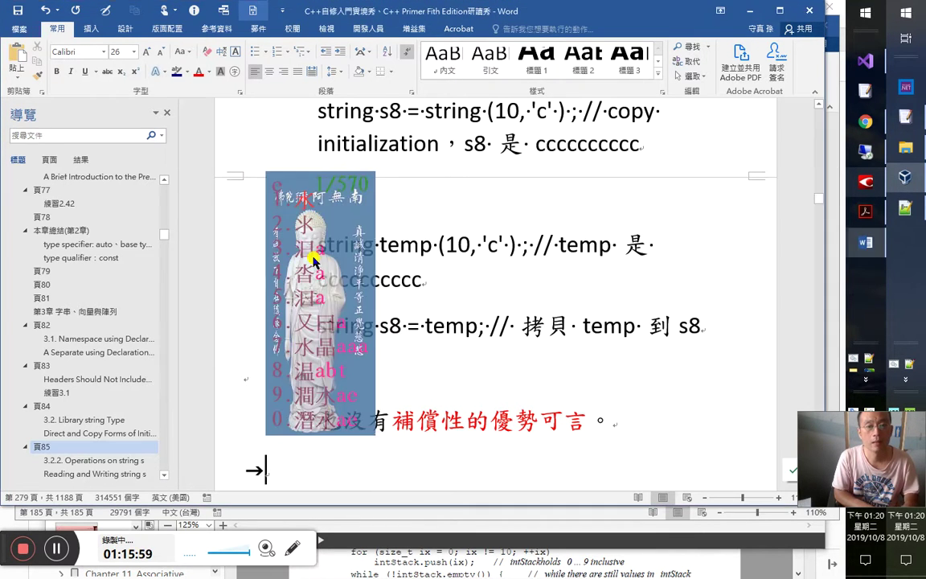
{"action": "type", "text": "也沒有"}
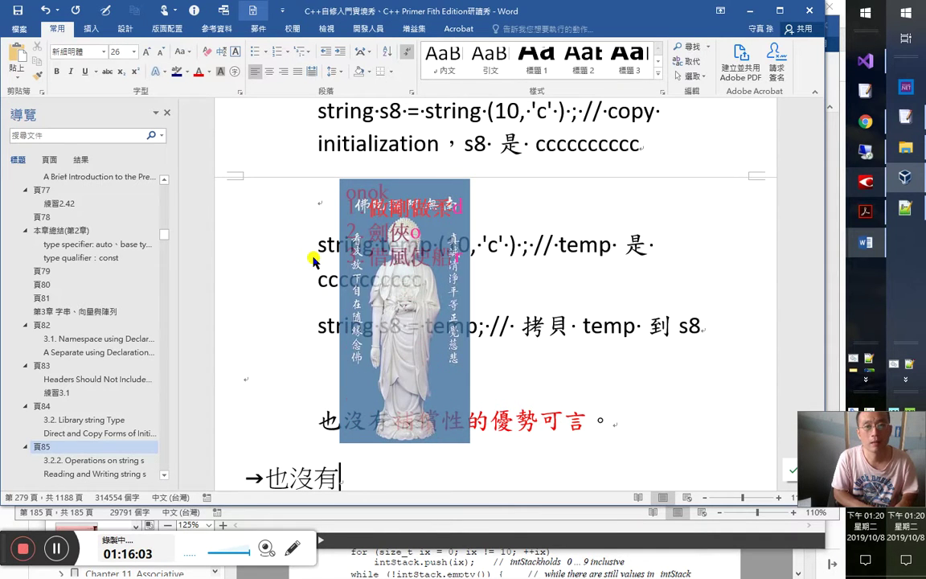
{"action": "type", "text": "onok信到"}
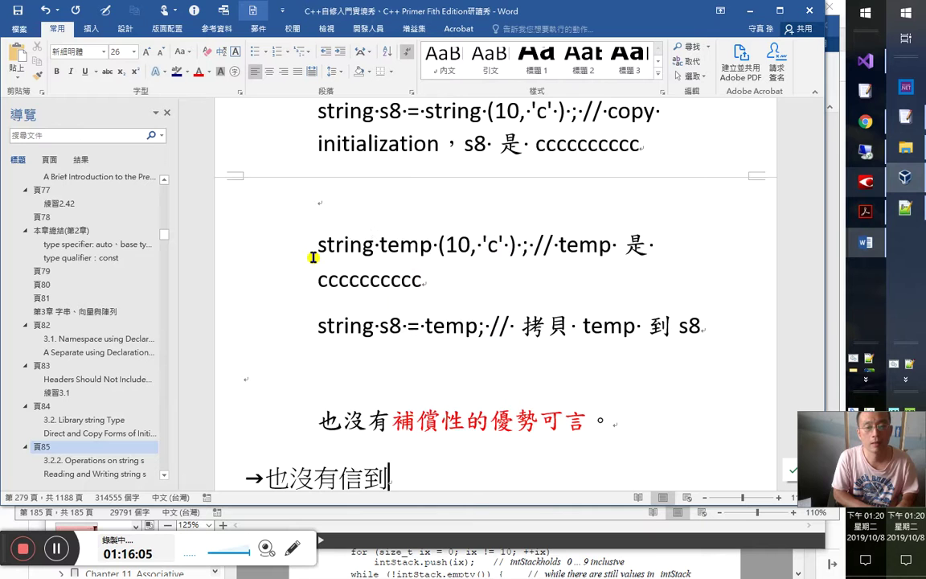
{"action": "key", "text": "BackSpace"}
{"action": "key", "text": "BackSpace"}
{"action": "type", "text": "佔"}
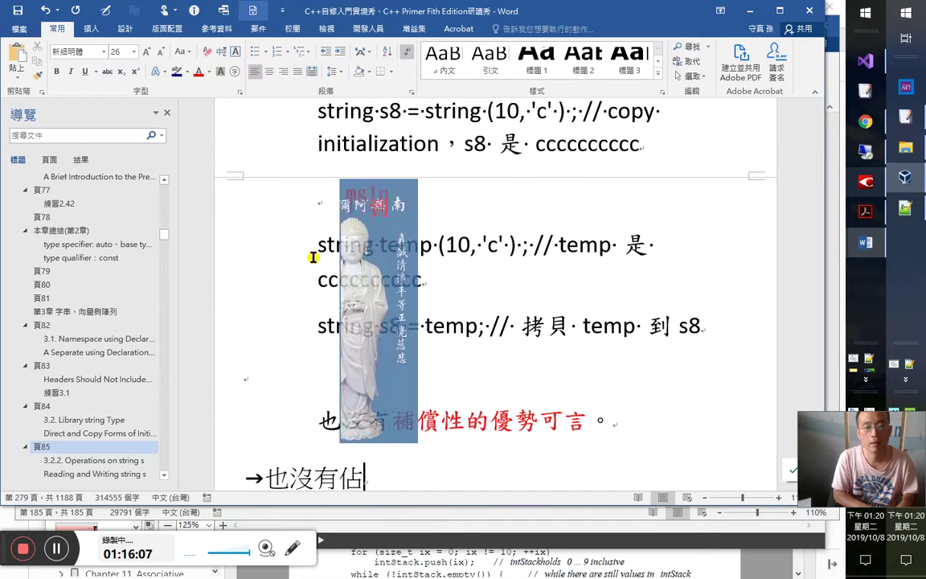
{"action": "type", "text": "到便宜"}
{"action": "key", "text": "Left"}
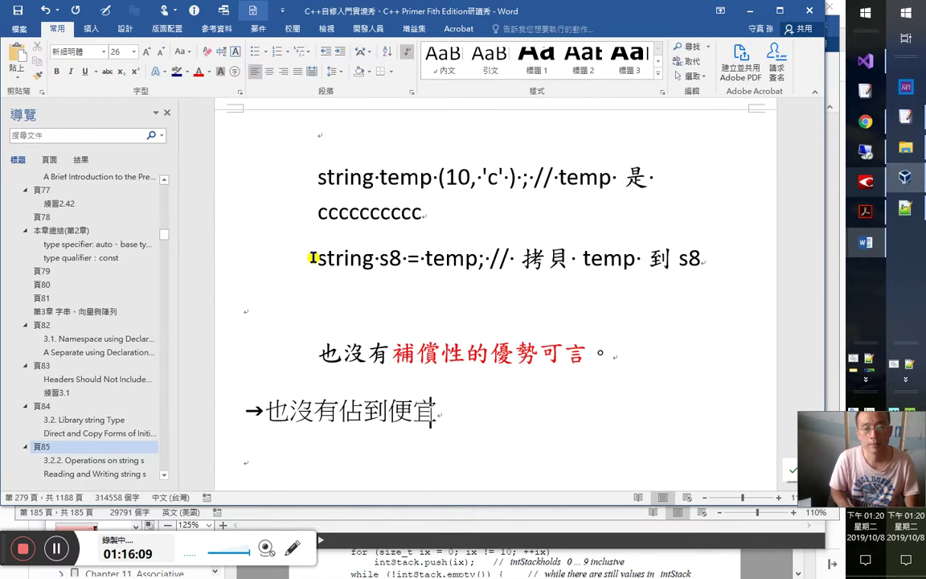
{"action": "type", "text": "。"}
Step: Color the words 佔到便宜 red in the arrow line
{"action": "key", "text": "Left"}
{"action": "key", "text": "shift+Left"}
{"action": "key", "text": "shift+Left"}
{"action": "key", "text": "shift+Left"}
{"action": "key", "text": "shift+Left"}
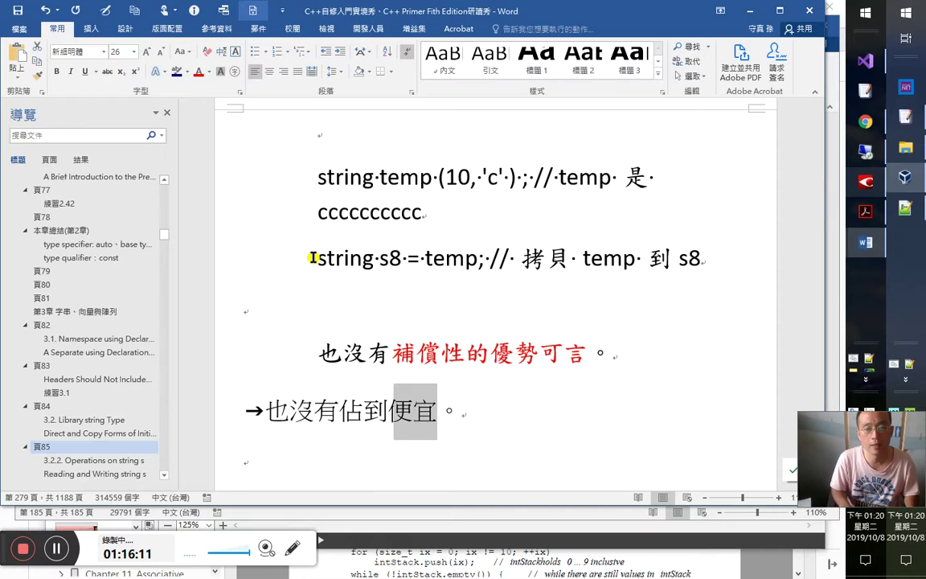
{"action": "left_click", "coordinate": [197, 72]}
Step: Write 佔了便宜，就是有了補償啊。 in the paragraph below the arrow line
{"action": "key", "text": "Down"}
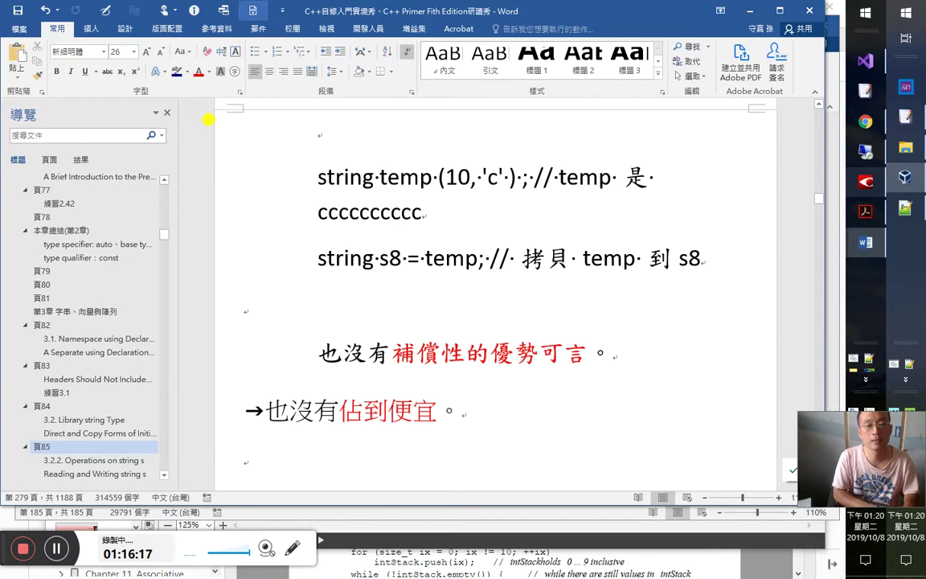
{"action": "type", "text": "佔豫"}
{"action": "key", "text": "BackSpace"}
{"action": "type", "text": "了o"}
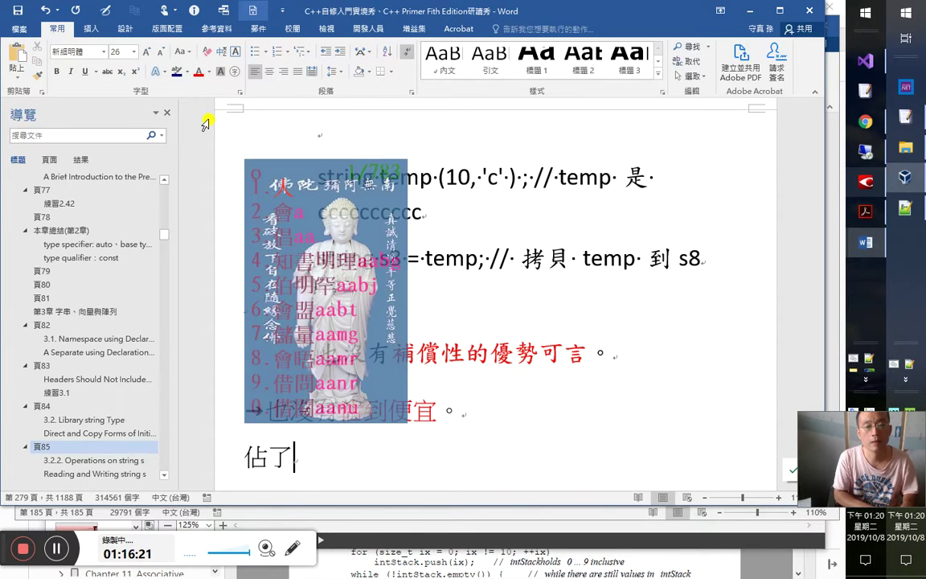
{"action": "key", "text": "Escape"}
{"action": "type", "text": "便宜，就是"}
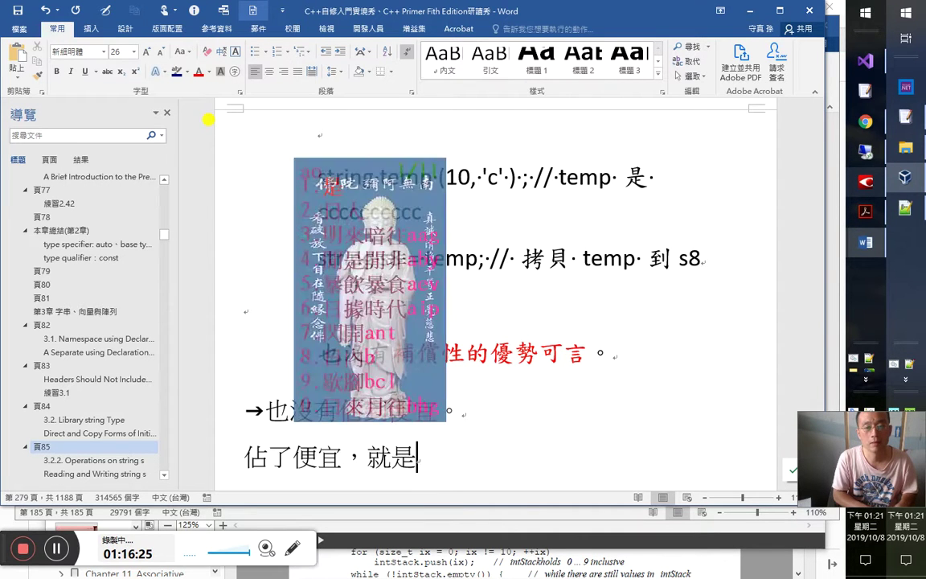
{"action": "type", "text": "有了"}
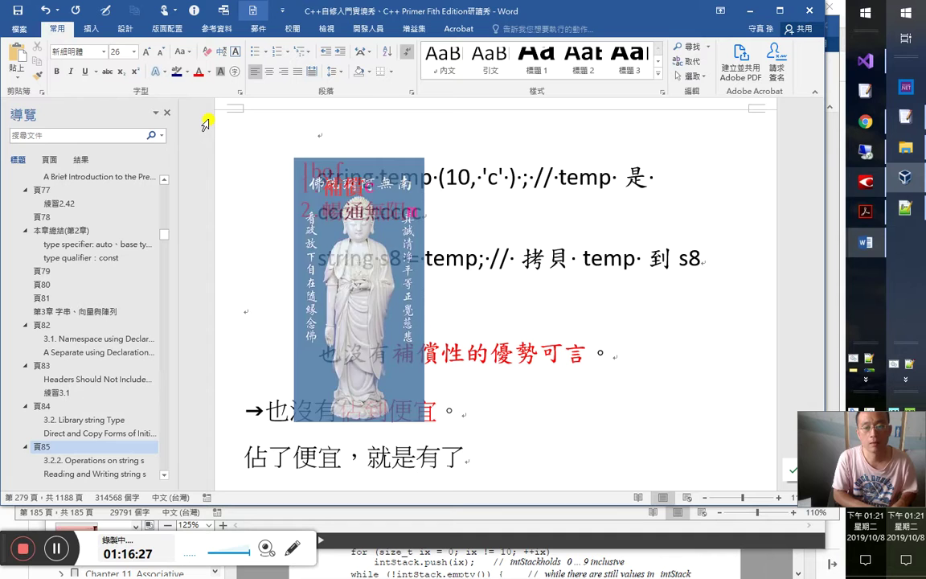
{"action": "type", "text": "補償"}
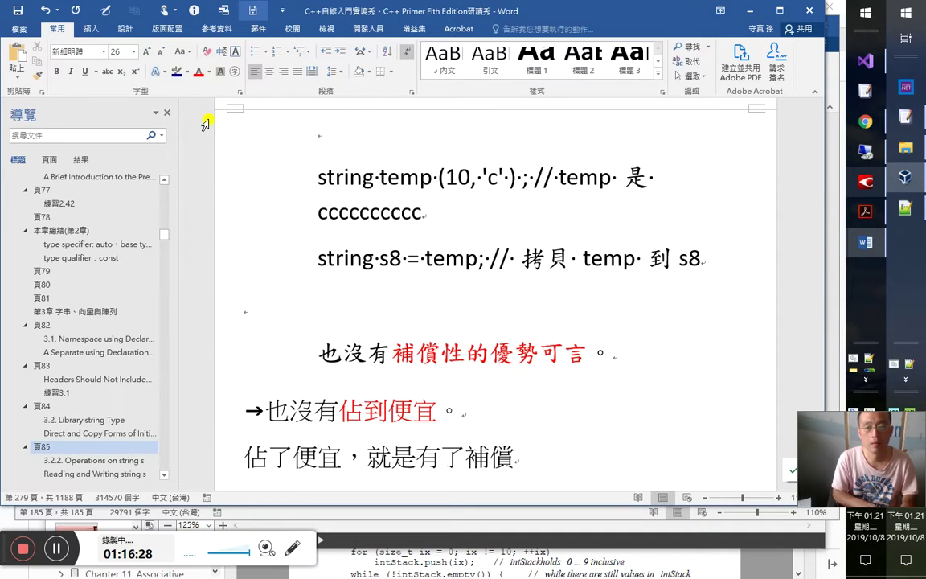
{"action": "type", "text": "啊。"}
Step: Enclose the word 補償 in 「」 quotation marks in the new sentence
{"action": "key", "text": "Left"}
{"action": "key", "text": "Left"}
{"action": "key", "text": "Left"}
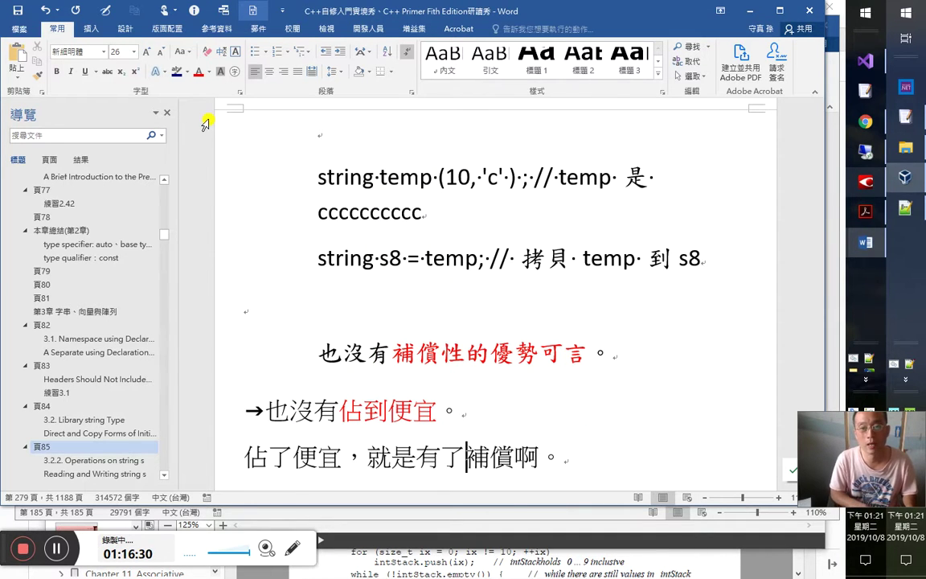
{"action": "type", "text": "「補償」"}
{"action": "key", "text": "Left"}
{"action": "key", "text": "Left"}
{"action": "key", "text": "Right"}
{"action": "key", "text": "Right"}
Step: Start a parenthetical after 「補償」 with （償 and the colored label ③字形結構兼音義
{"action": "type", "text": "（償"}
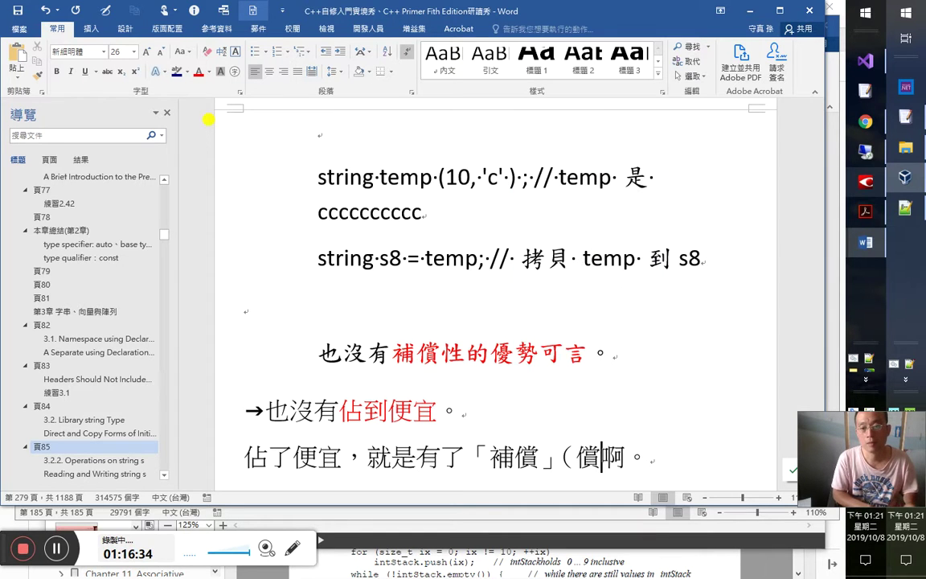
{"action": "type", "text": " 3"}
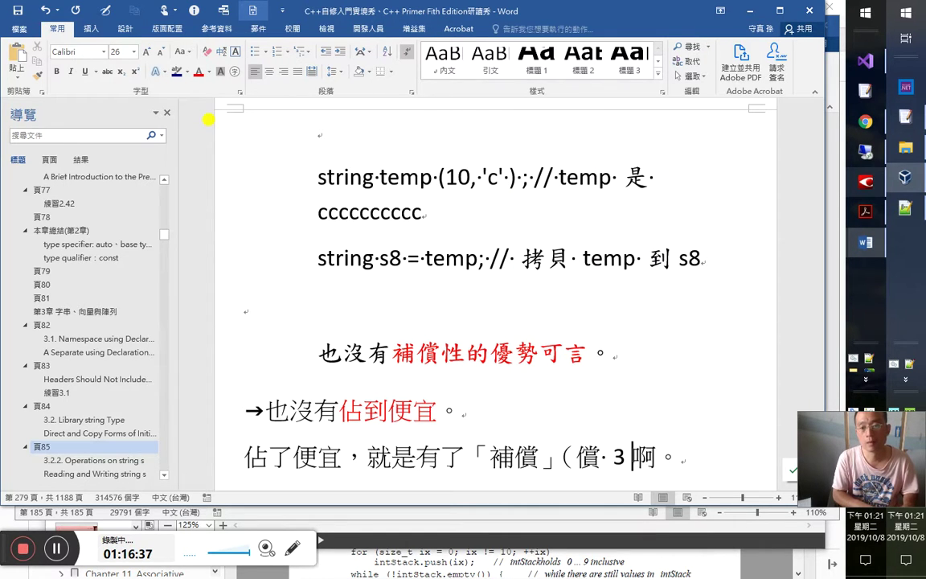
{"action": "key", "text": "Left"}
{"action": "key", "text": "shift+Left"}
{"action": "type", "text": "③字形結構兼音義"}
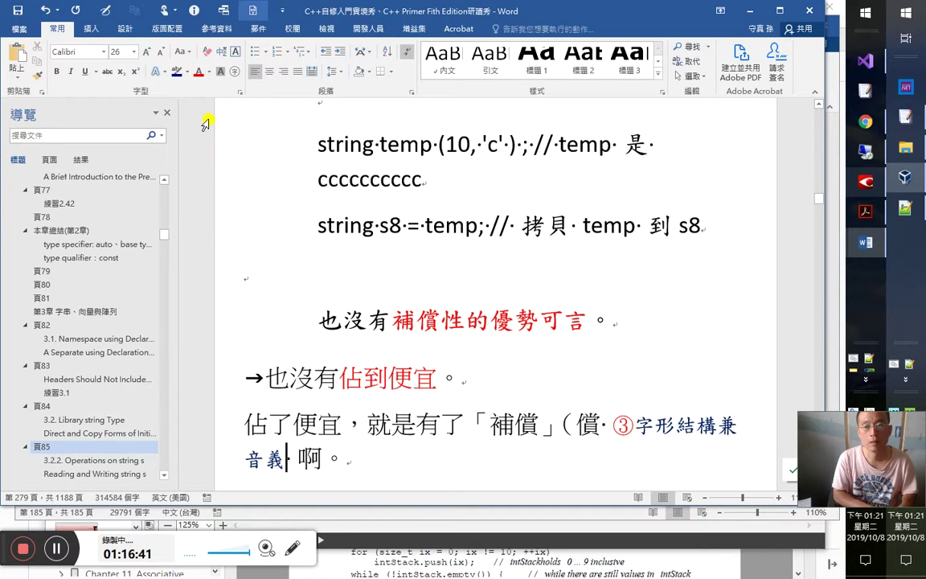
Step: Complete the parenthetical with 不就有「賞」嘛）
{"action": "type", "text": "不就有「」"}
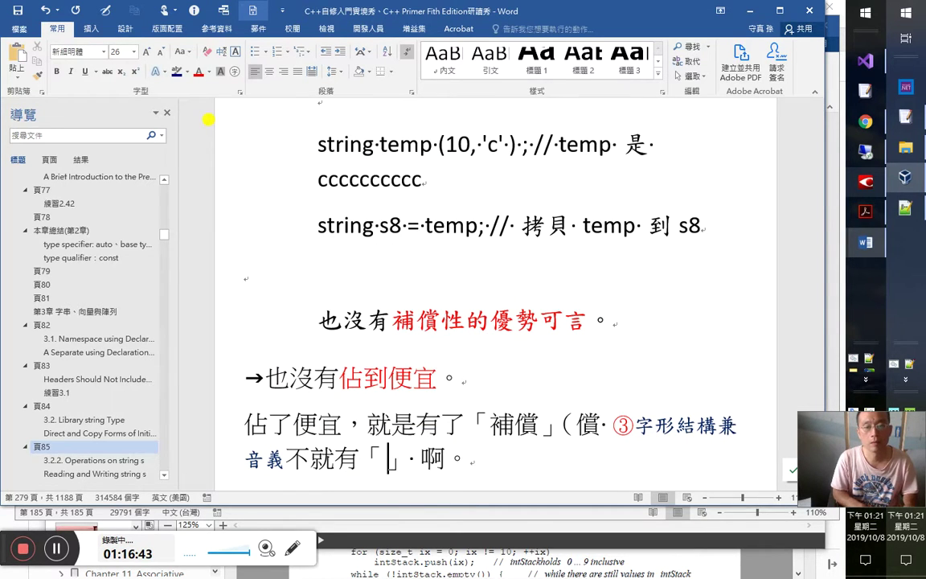
{"action": "type", "text": "賞"}
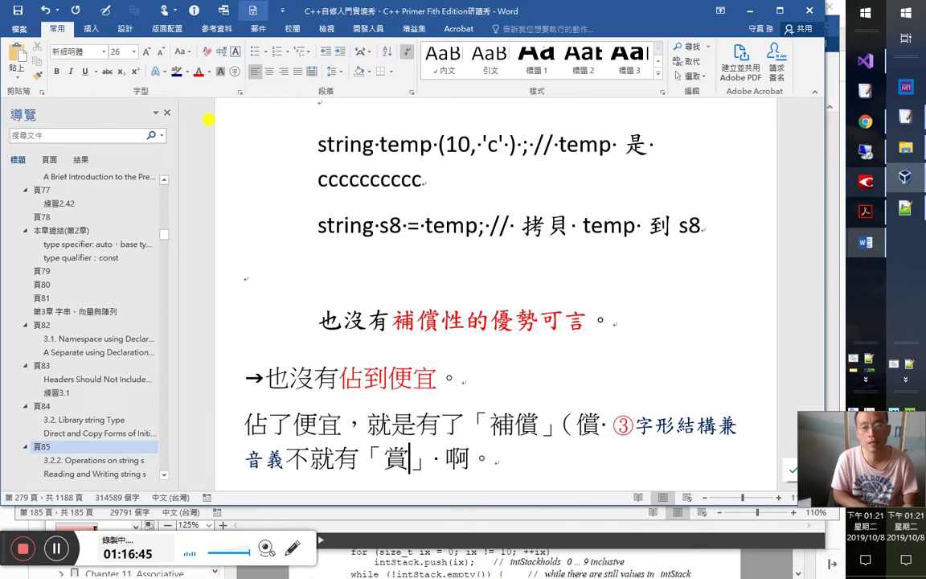
{"action": "type", "text": "嘛"}
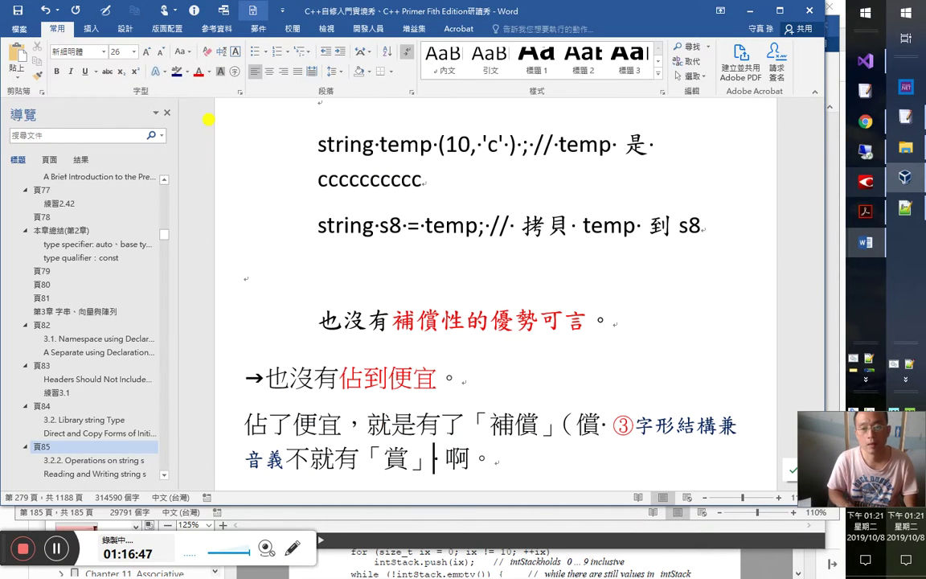
{"action": "type", "text": "）"}
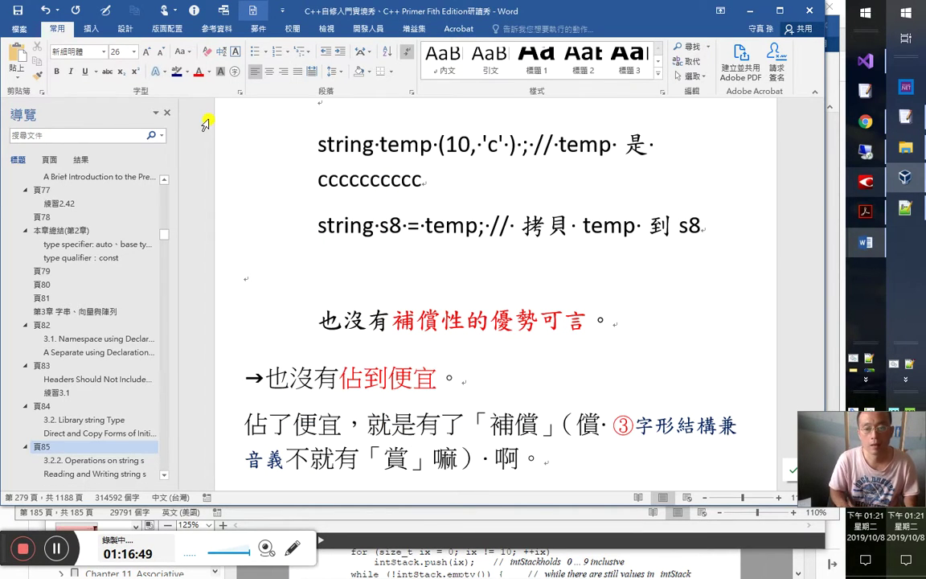
Step: Reduce the font size of the whole parenthetical after 「補償」 so it reads as a small side note
{"action": "key", "text": "shift+Up"}
{"action": "key", "text": "shift+Right"}
{"action": "key", "text": "shift+Right"}
{"action": "key", "text": "shift+Right"}
{"action": "key", "text": "shift+Right"}
{"action": "key", "text": "shift+Left"}
{"action": "key", "text": "shift+Left"}
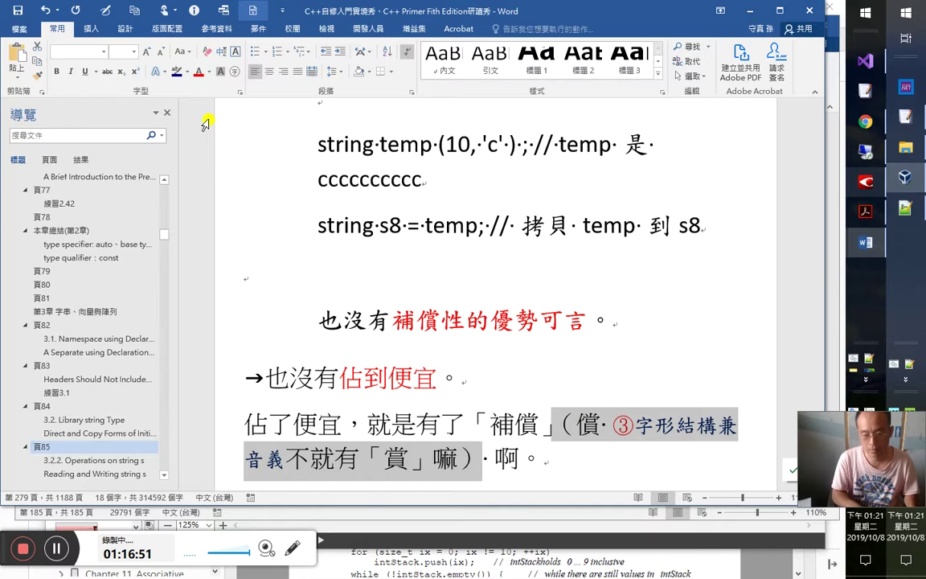
{"action": "key", "text": "ctrl+shift+comma"}
{"action": "left_click", "coordinate": [314, 421]}
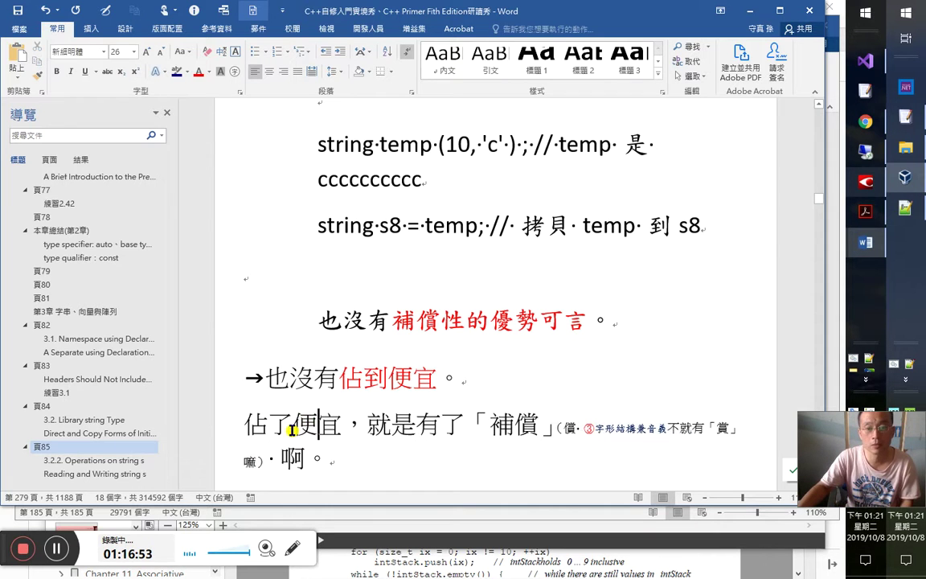
{"action": "left_click", "coordinate": [283, 458]}
{"action": "left_click", "coordinate": [332, 458]}
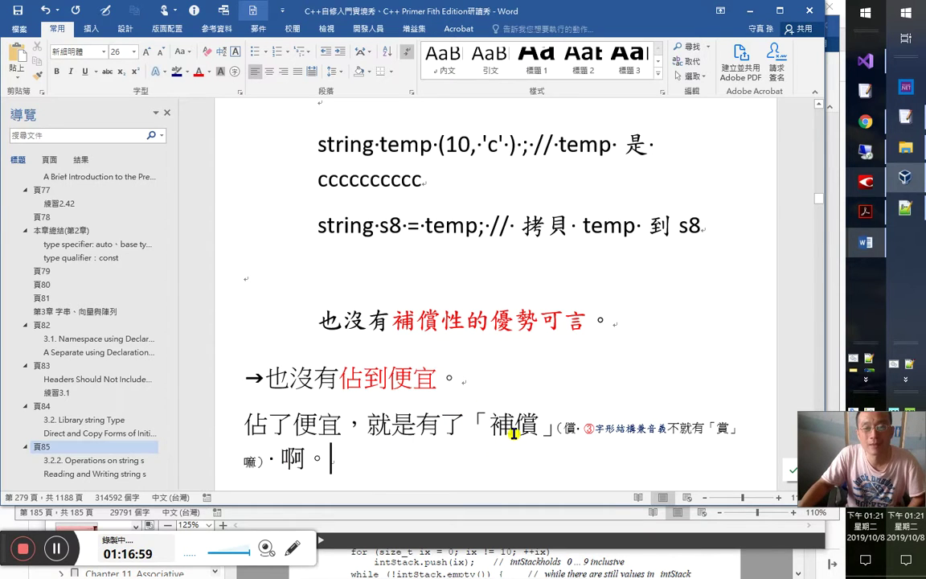
{"action": "left_click", "coordinate": [509, 320]}
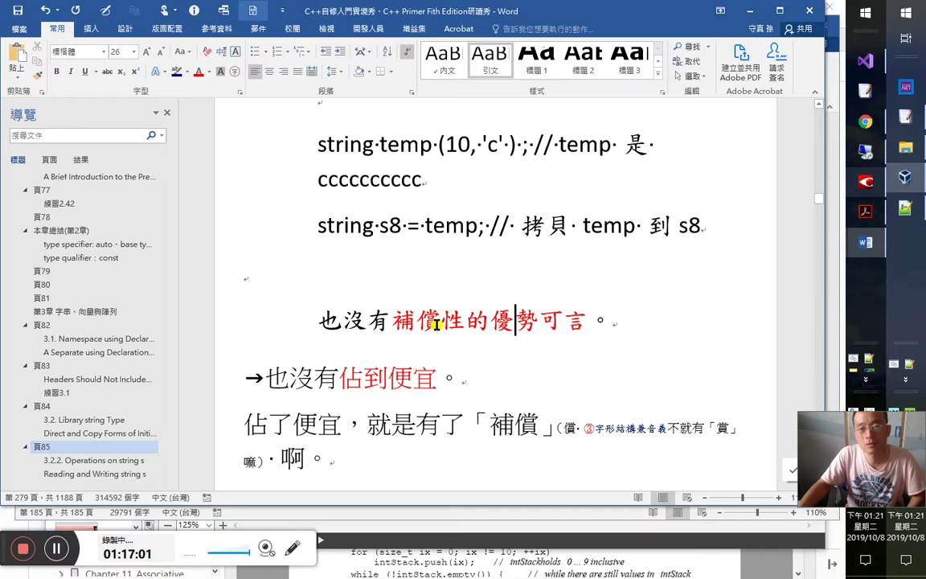
{"action": "left_click_drag", "start_coordinate": [441, 320], "coordinate": [654, 330]}
{"action": "left_click", "coordinate": [579, 363]}
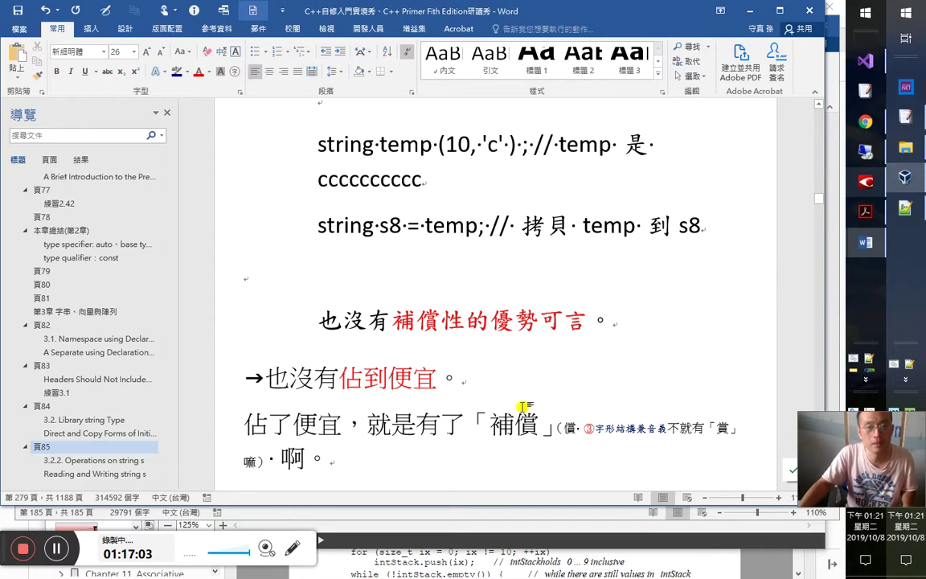
{"action": "left_click_drag", "start_coordinate": [391, 324], "coordinate": [527, 320]}
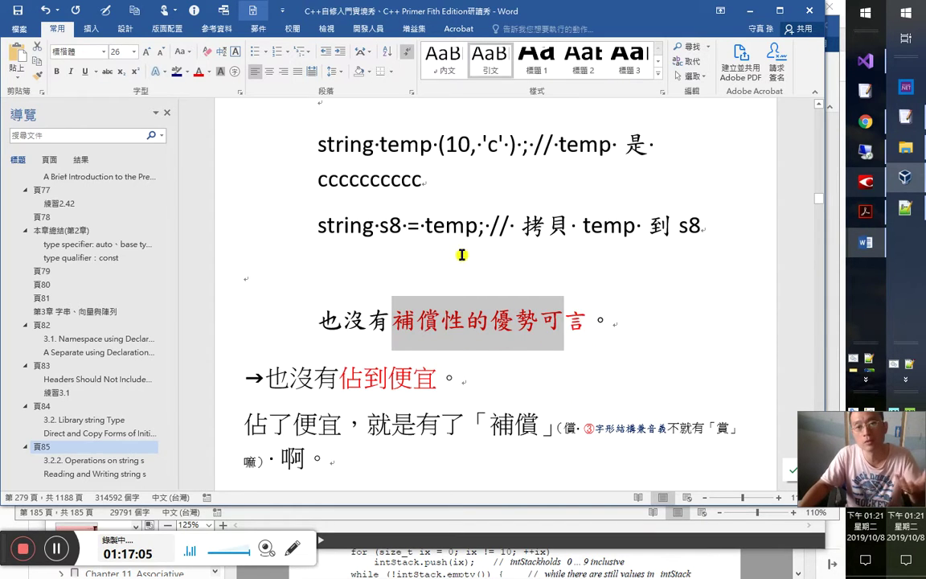
Step: Switch to the C++ Primer PDF in Acrobat and open the document in a second window
{"action": "left_click", "coordinate": [865, 210]}
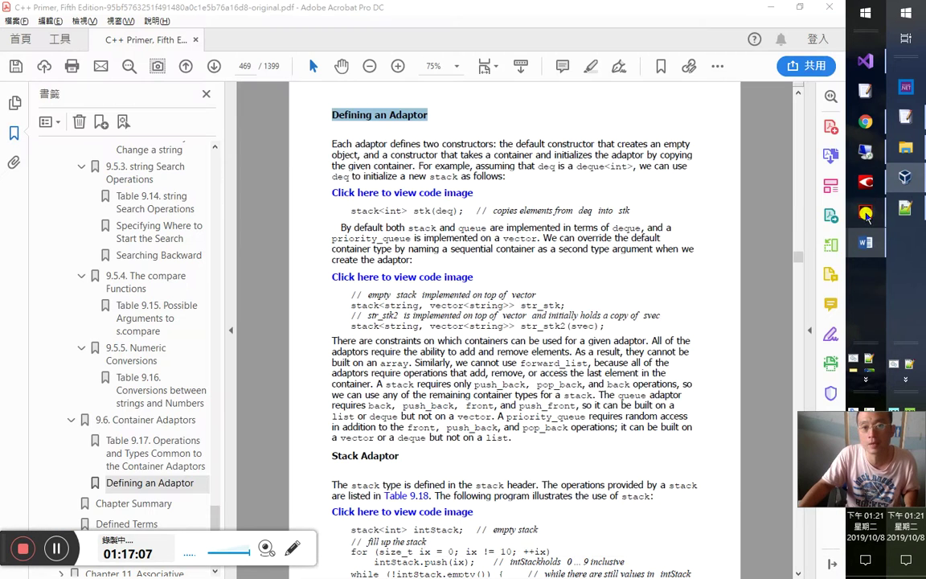
{"action": "left_click", "coordinate": [122, 21]}
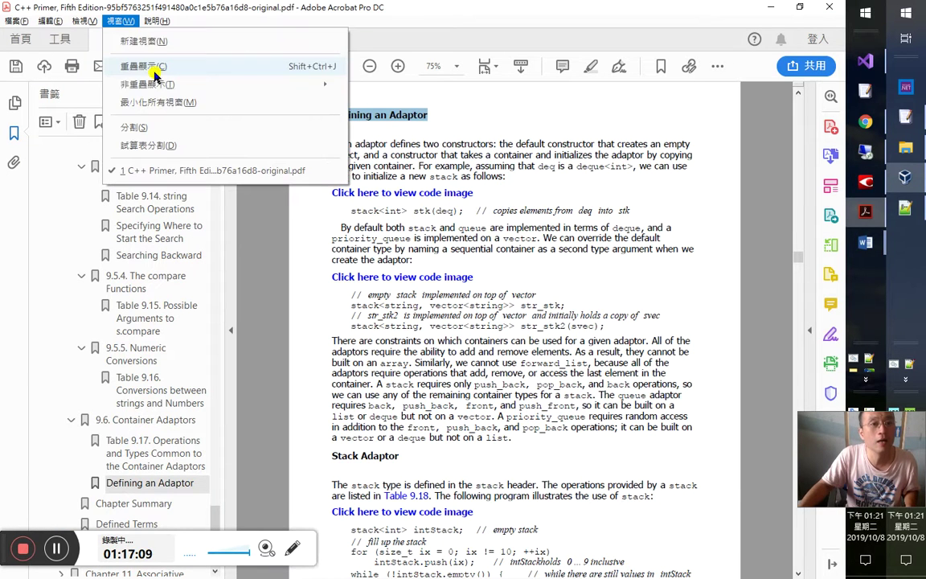
{"action": "left_click", "coordinate": [135, 41]}
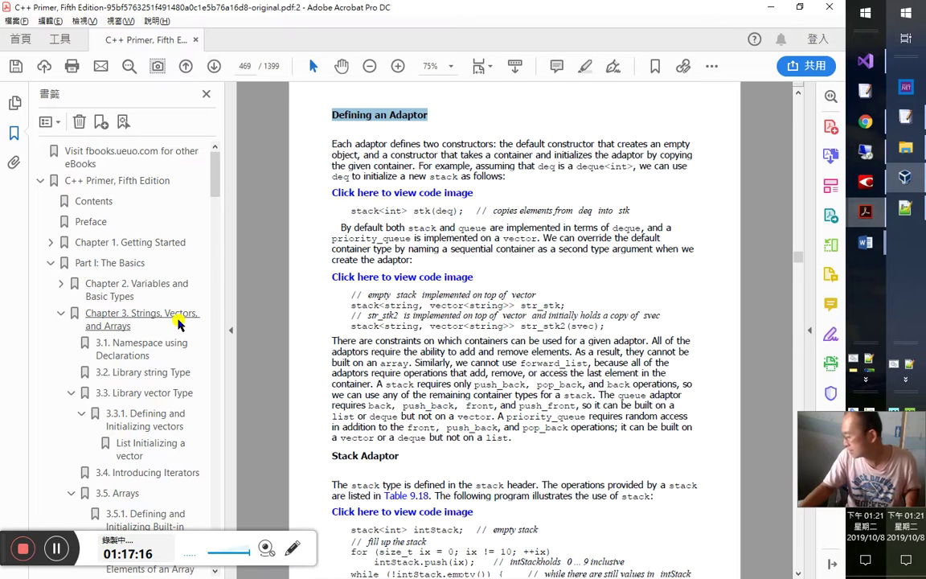
Step: Add a bookmark for the heading 3.2.1. Defining and Initializing strings after the 3.2. Library string Type bookmark
{"action": "key", "text": "alt"}
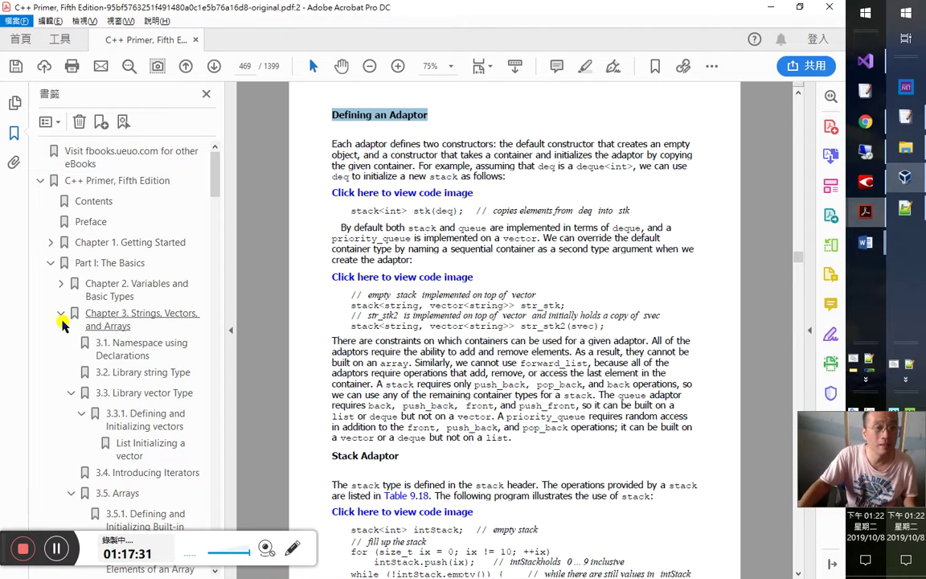
{"action": "left_click", "coordinate": [130, 373]}
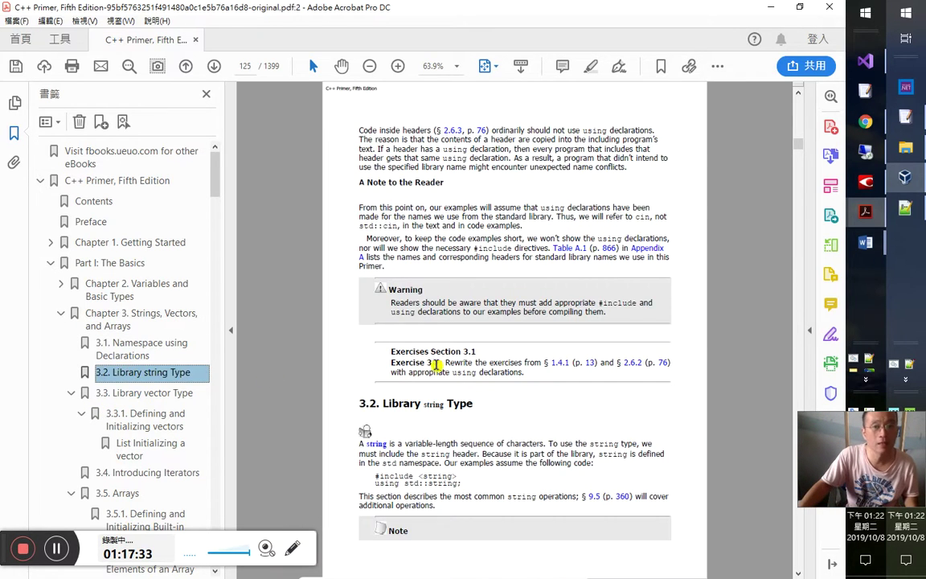
{"action": "scroll", "coordinate": [485, 396], "scroll_direction": "down", "scroll_amount": 5}
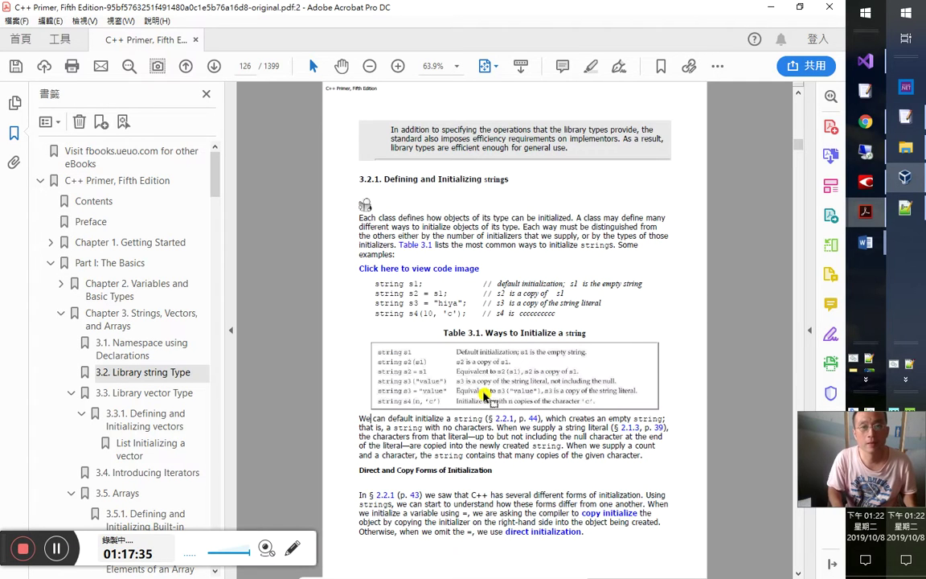
{"action": "left_click_drag", "start_coordinate": [509, 179], "coordinate": [357, 178]}
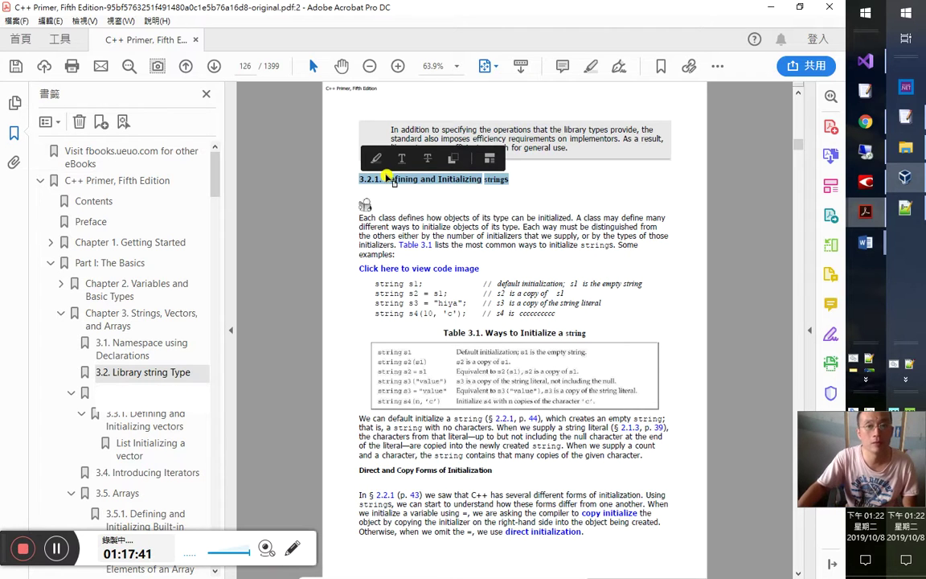
{"action": "right_click", "coordinate": [471, 181]}
{"action": "left_click", "coordinate": [477, 193]}
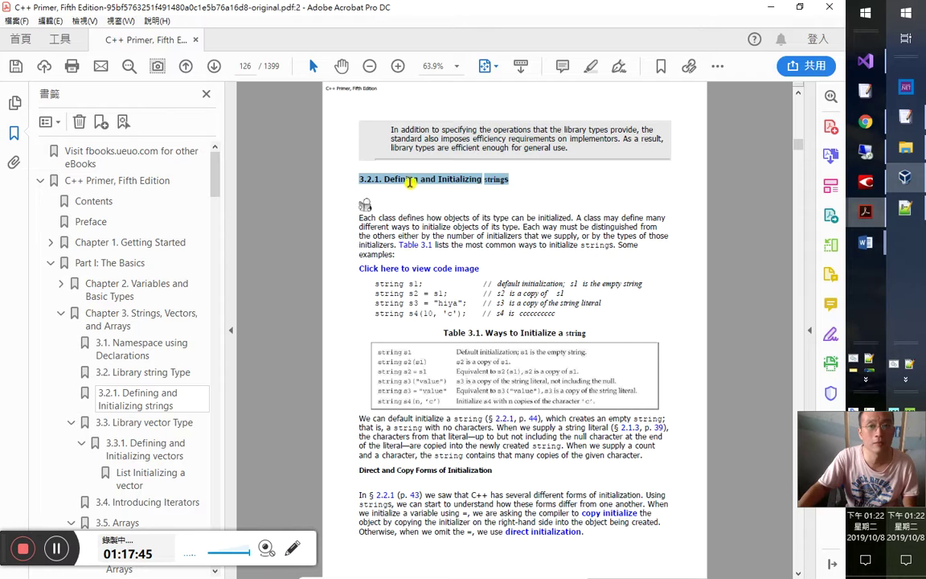
Step: Finish the 3.2.1. Defining and Initializing strings bookmark and nest it under 3.2. Library string Type
{"action": "right_click", "coordinate": [417, 182]}
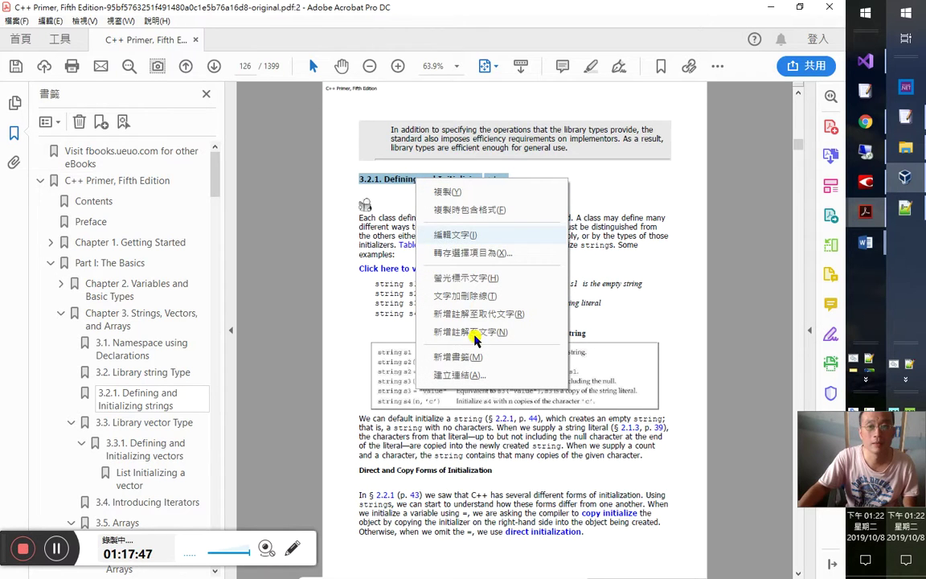
{"action": "left_click", "coordinate": [464, 356]}
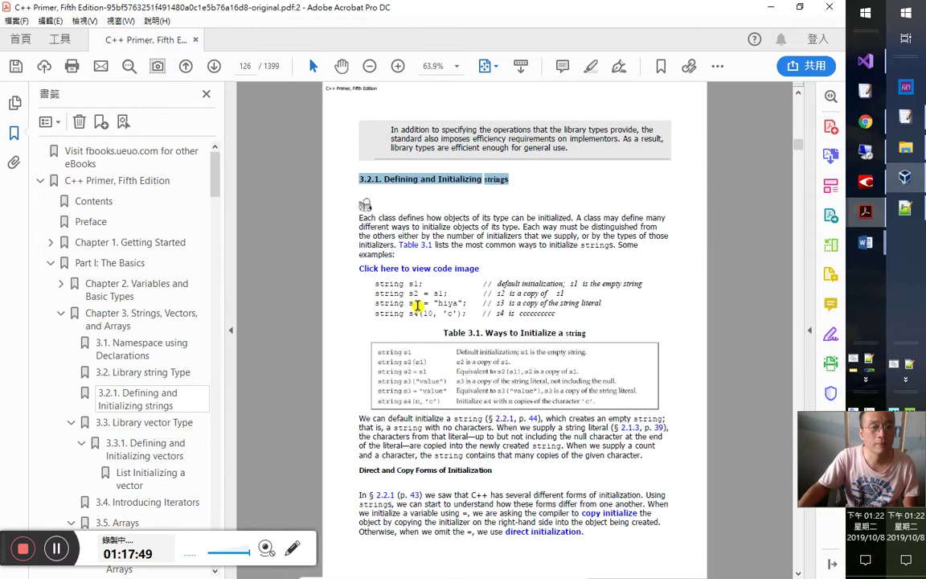
{"action": "left_click", "coordinate": [201, 400]}
{"action": "key", "text": "Return"}
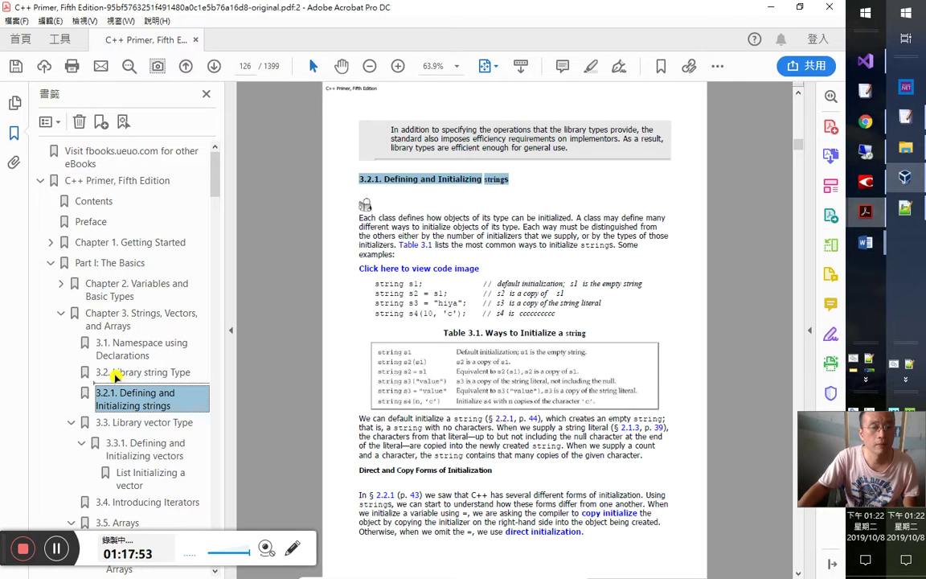
{"action": "left_click_drag", "start_coordinate": [115, 386], "coordinate": [119, 393]}
{"action": "left_click", "coordinate": [116, 401]}
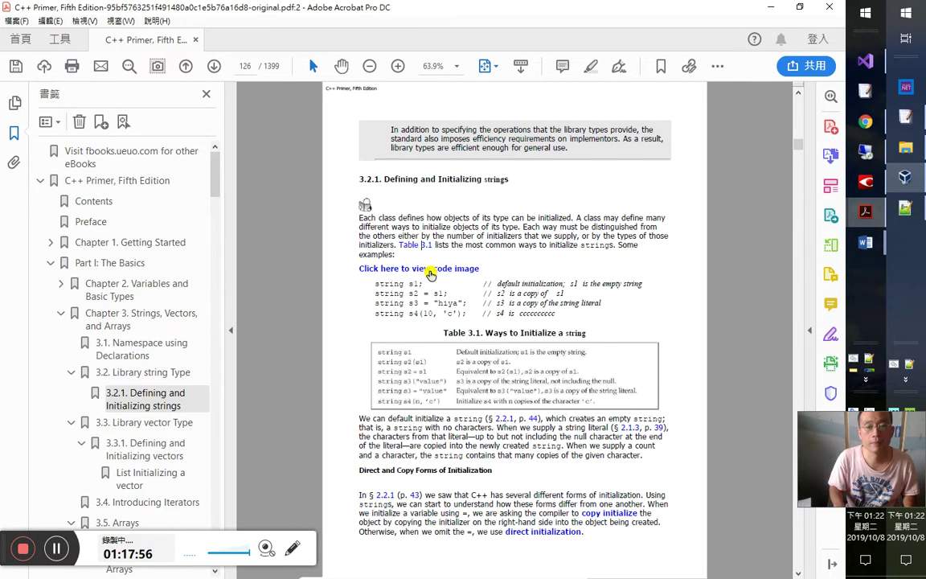
Step: Add a bookmark for the heading Direct and Copy Forms of Initialization after the 3.2.1 bookmark
{"action": "scroll", "coordinate": [431, 274], "scroll_direction": "down", "scroll_amount": 1}
{"action": "scroll", "coordinate": [432, 275], "scroll_direction": "up", "scroll_amount": 1}
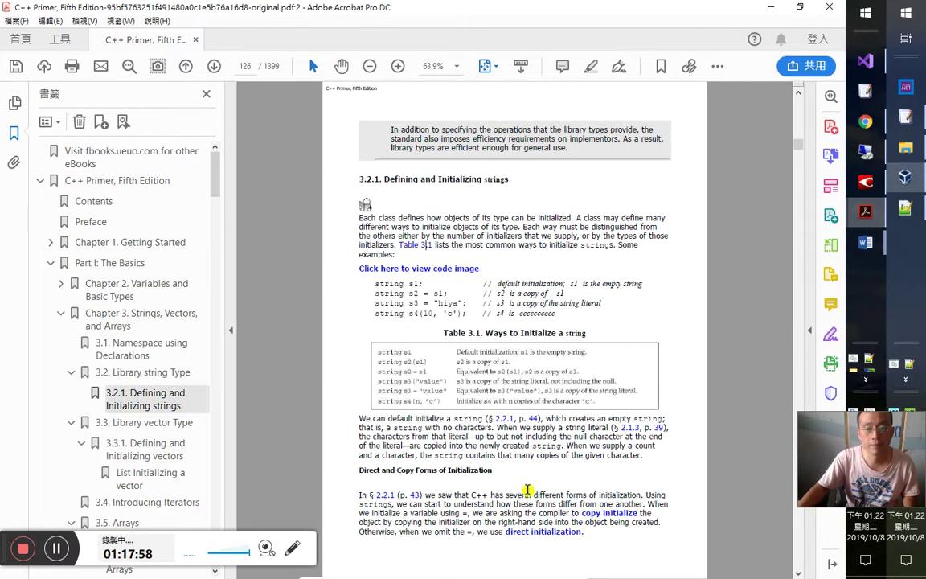
{"action": "left_click_drag", "start_coordinate": [492, 470], "coordinate": [361, 468]}
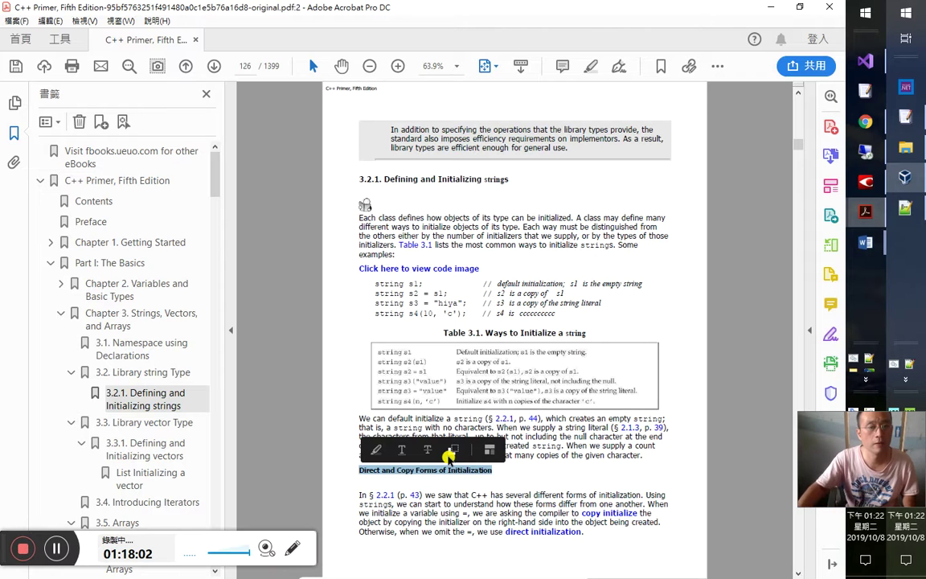
{"action": "right_click", "coordinate": [456, 475]}
{"action": "left_click", "coordinate": [495, 466]}
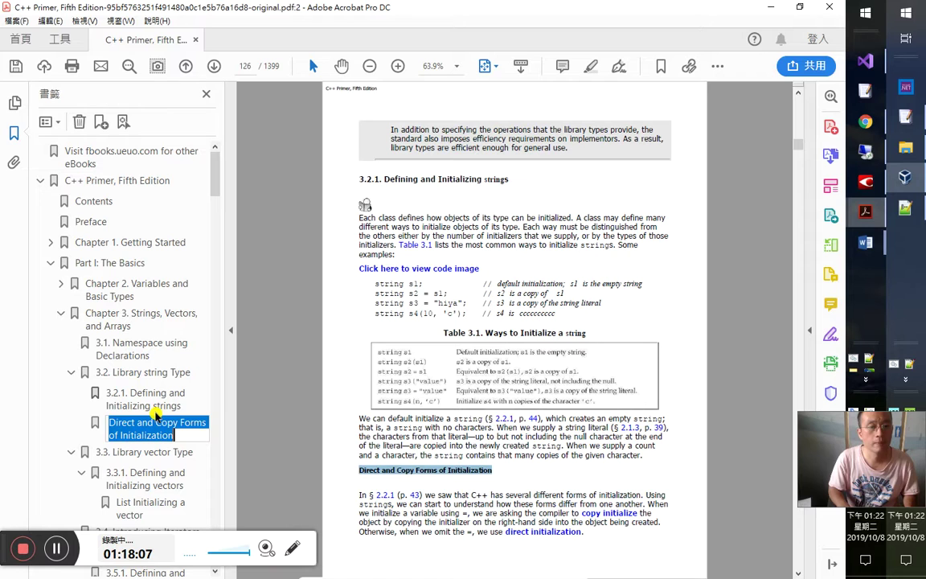
{"action": "key", "text": "Return"}
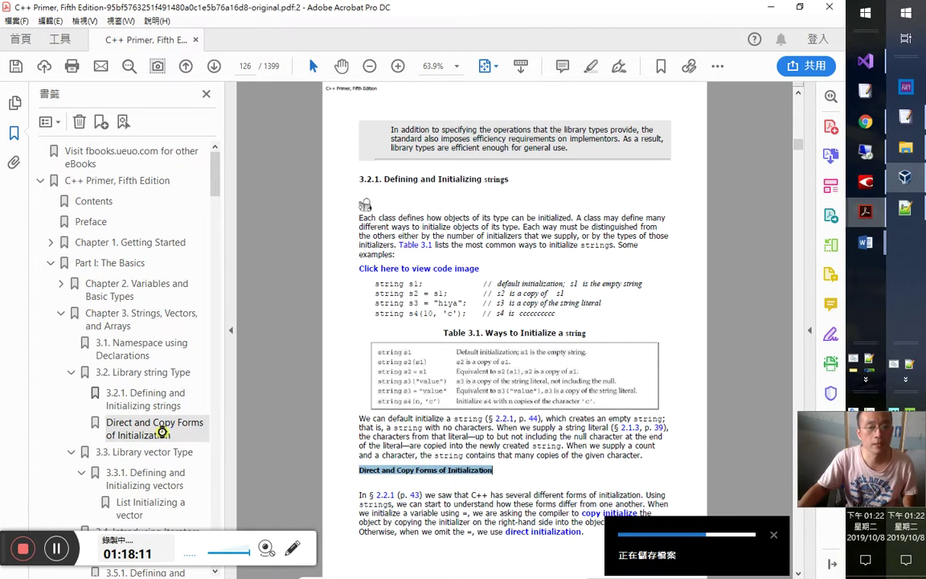
Step: Check the heading order in the Word notes, then nest the Direct and Copy Forms of Initialization bookmark under 3.2.1 in Acrobat
{"action": "key", "text": "alt+Tab"}
{"action": "key", "text": "Tab"}
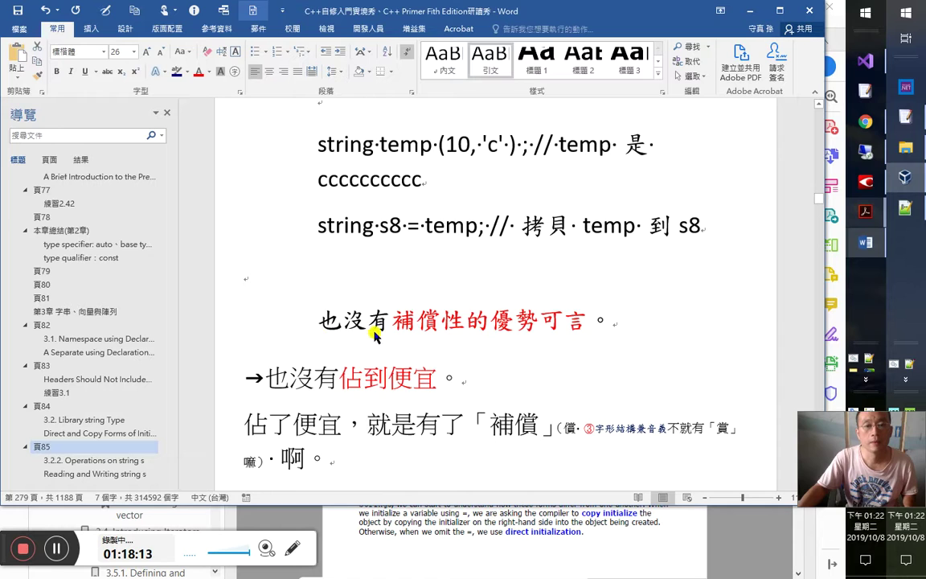
{"action": "scroll", "coordinate": [372, 312], "scroll_direction": "up", "scroll_amount": 10}
{"action": "scroll", "coordinate": [371, 312], "scroll_direction": "up", "scroll_amount": 3}
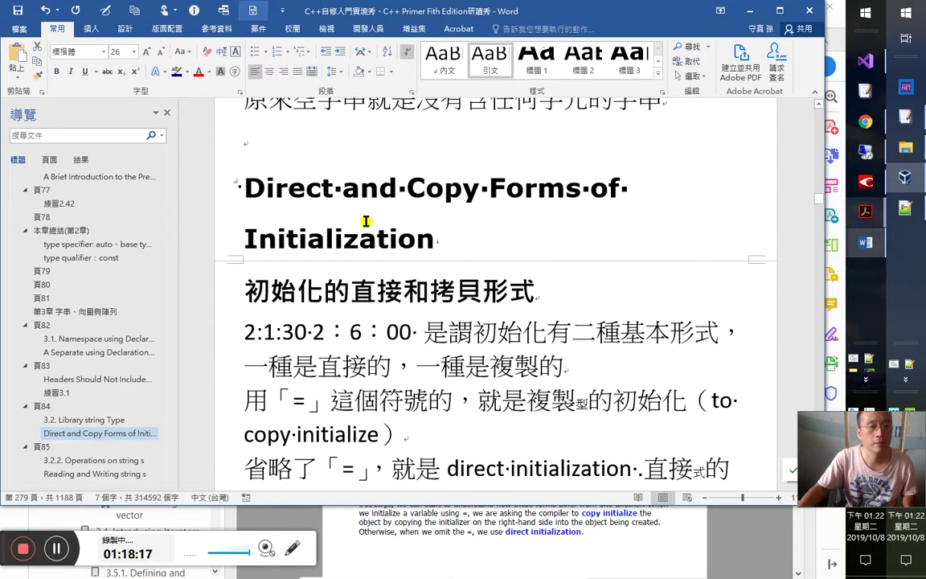
{"action": "key", "text": "alt+Tab"}
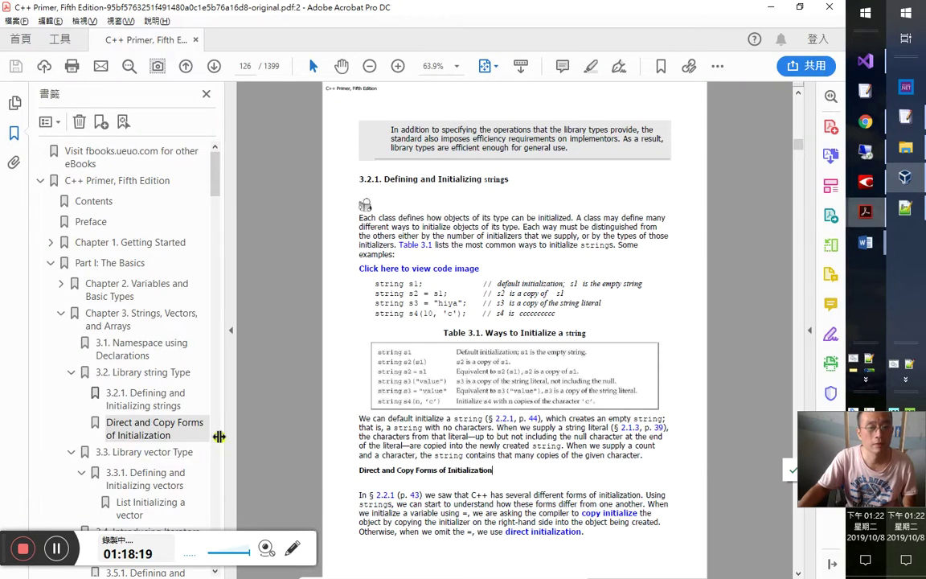
{"action": "mouse_move", "coordinate": [139, 429]}
{"action": "left_mouse_down"}
{"action": "mouse_move", "coordinate": [142, 408]}
{"action": "mouse_move", "coordinate": [141, 427]}
{"action": "left_mouse_up"}
{"action": "left_click", "coordinate": [453, 416]}
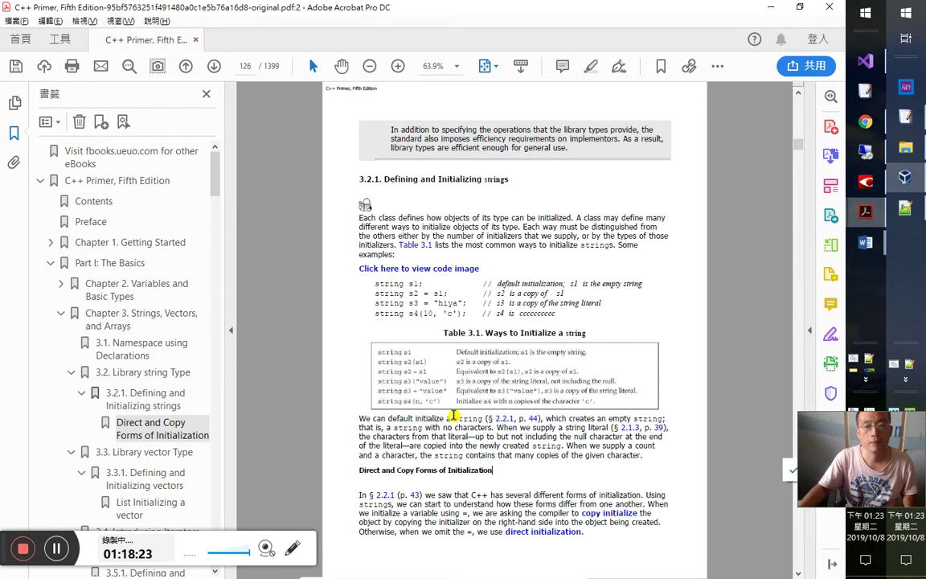
Step: Add a bookmark for 3.2.2. Operations on strings, place it at the same level as 3.2.1, and save the PDF
{"action": "scroll", "coordinate": [454, 416], "scroll_direction": "down", "scroll_amount": 1}
{"action": "left_click_drag", "start_coordinate": [468, 352], "coordinate": [364, 354]}
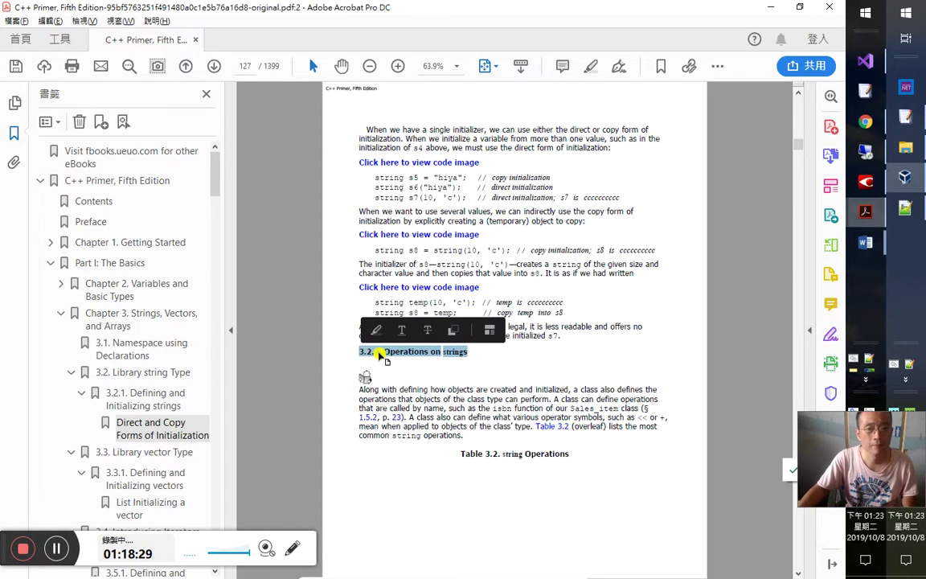
{"action": "right_click", "coordinate": [379, 356]}
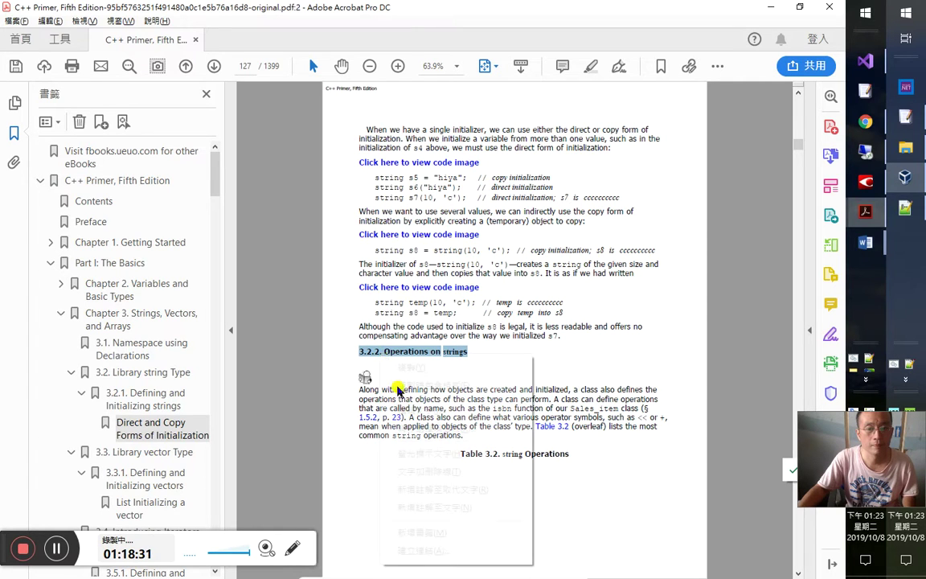
{"action": "left_click", "coordinate": [415, 533]}
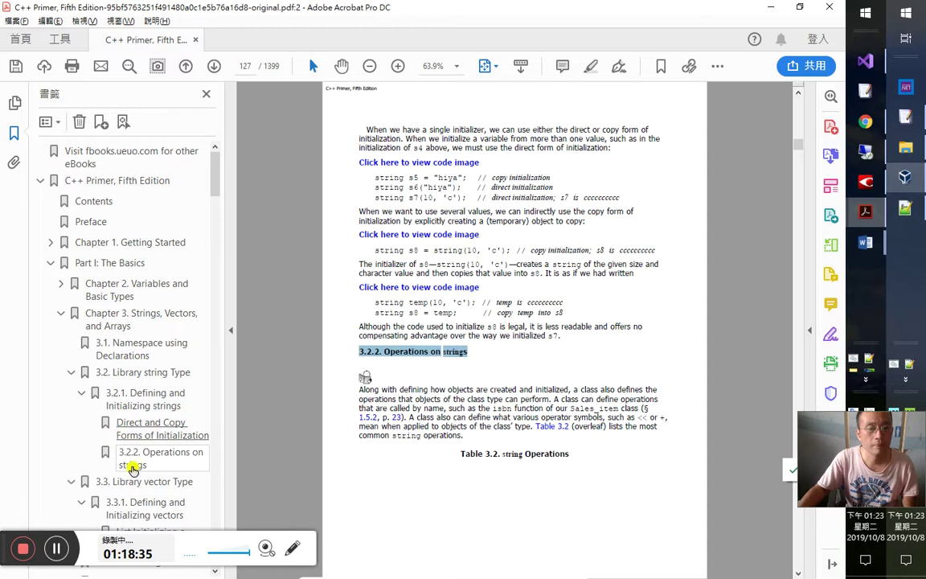
{"action": "left_click_drag", "start_coordinate": [124, 457], "coordinate": [94, 413]}
{"action": "left_click", "coordinate": [137, 453]}
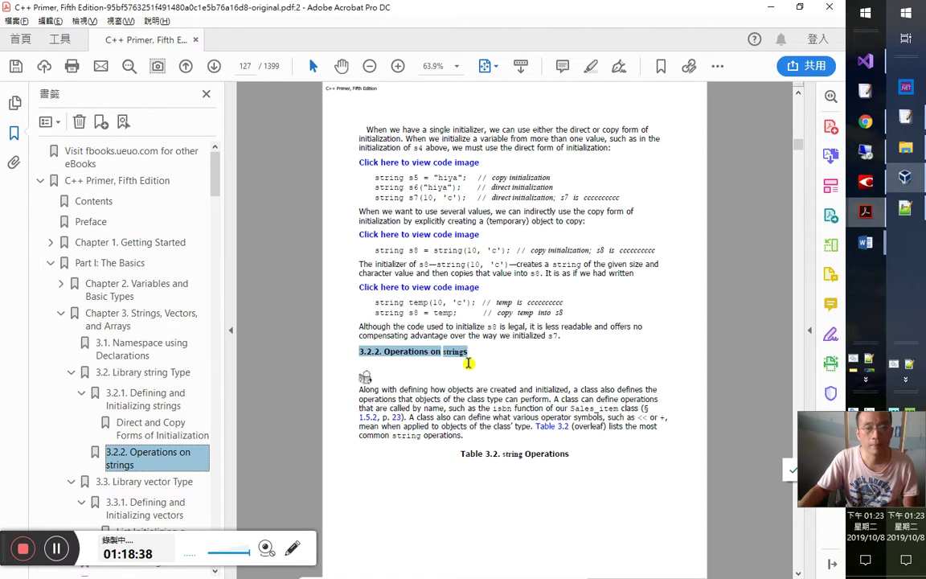
{"action": "left_click", "coordinate": [467, 363]}
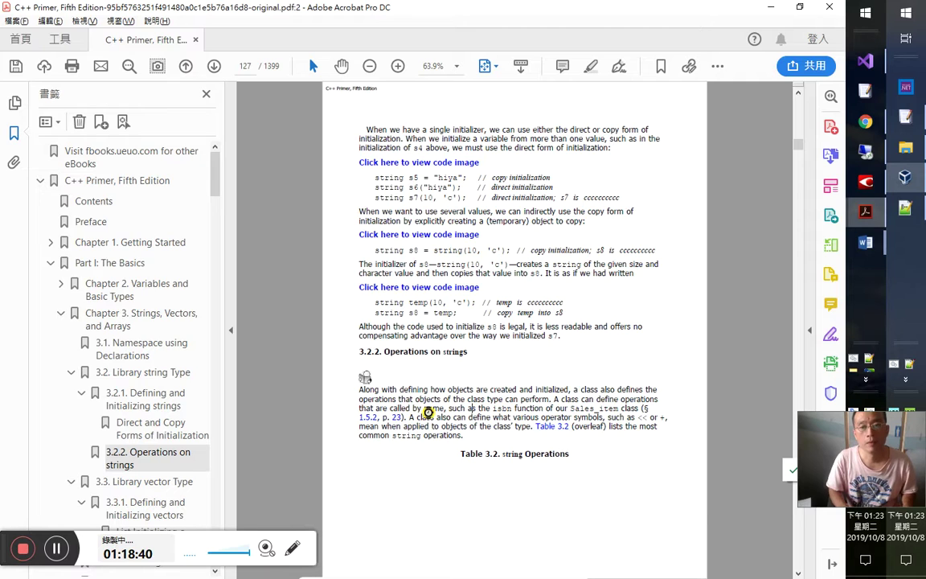
{"action": "key", "text": "ctrl+s"}
Step: Switch to the Chinese edition in ABBYY FineReader and bold the whole heading 3.2.2在string上進行的運算
{"action": "key", "text": "alt+Tab"}
{"action": "key", "text": "alt+Tab"}
{"action": "key", "text": "alt+Tab"}
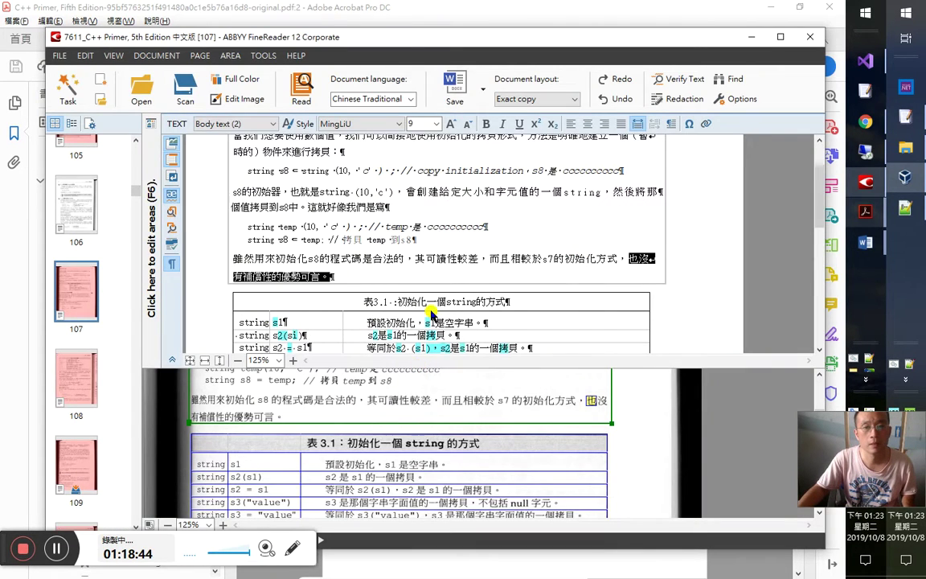
{"action": "scroll", "coordinate": [383, 277], "scroll_direction": "down", "scroll_amount": 5}
{"action": "left_click", "coordinate": [347, 253]}
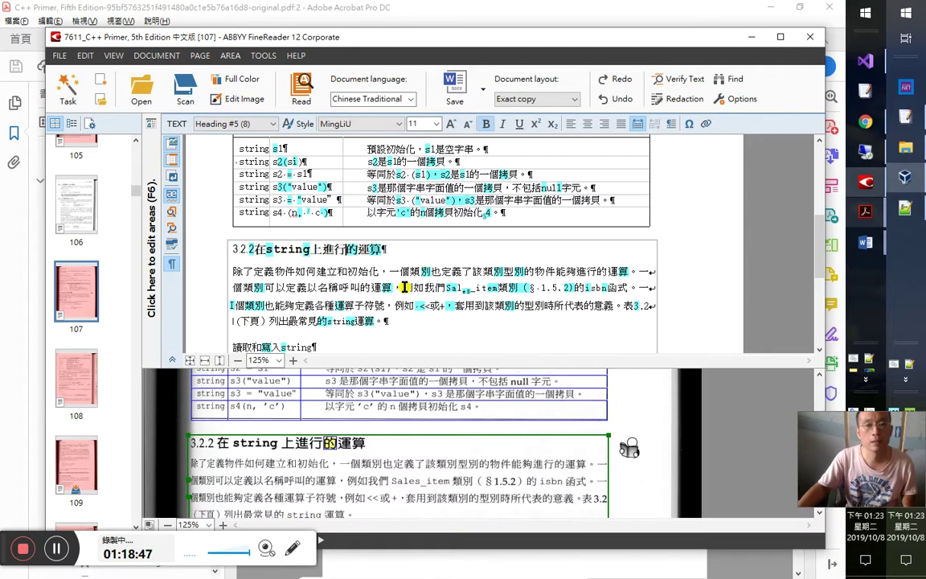
{"action": "triple_click", "coordinate": [347, 253]}
{"action": "key", "text": "ctrl+b"}
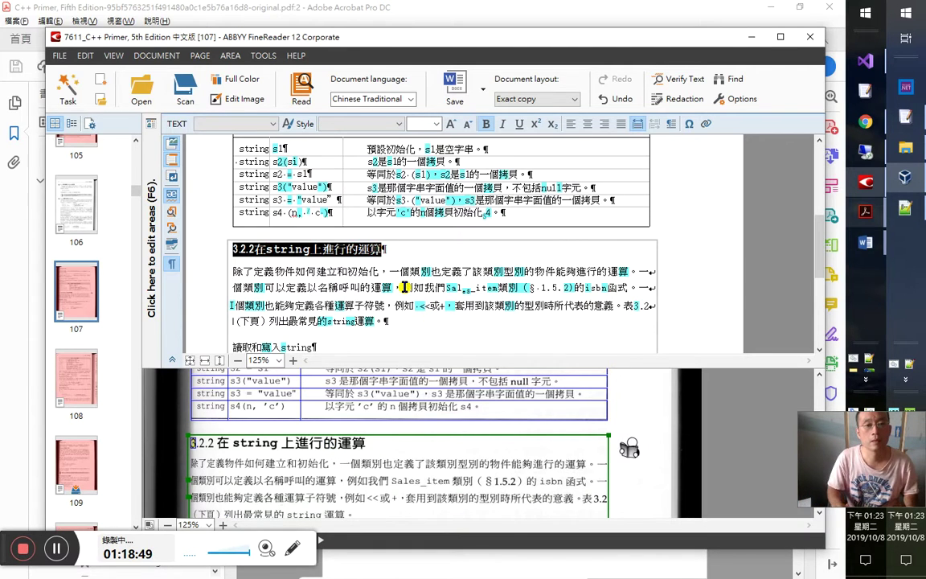
Step: Bold the caption 表3.1：初始化一個string的方式 above the initialization table
{"action": "scroll", "coordinate": [366, 234], "scroll_direction": "up", "scroll_amount": 3}
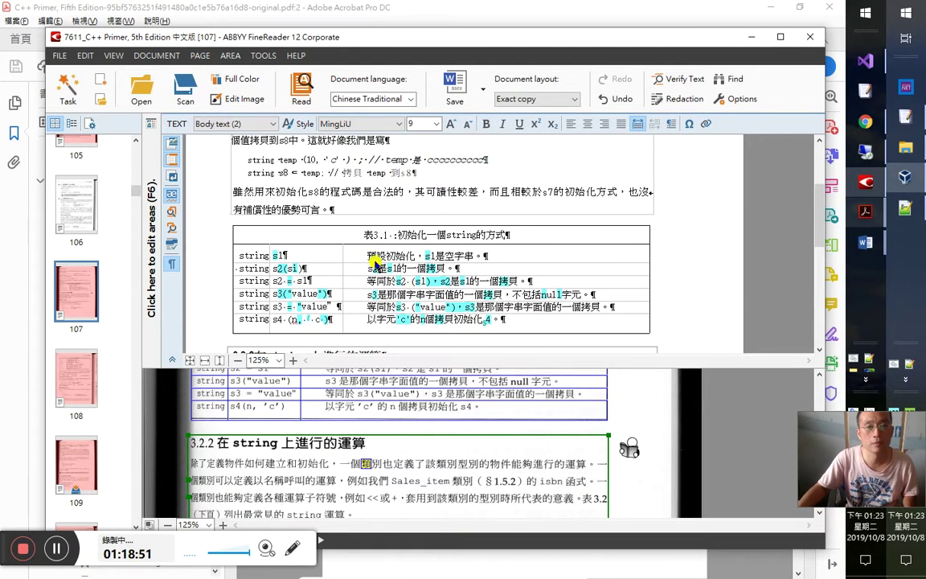
{"action": "left_click", "coordinate": [378, 254]}
{"action": "left_click", "coordinate": [369, 236]}
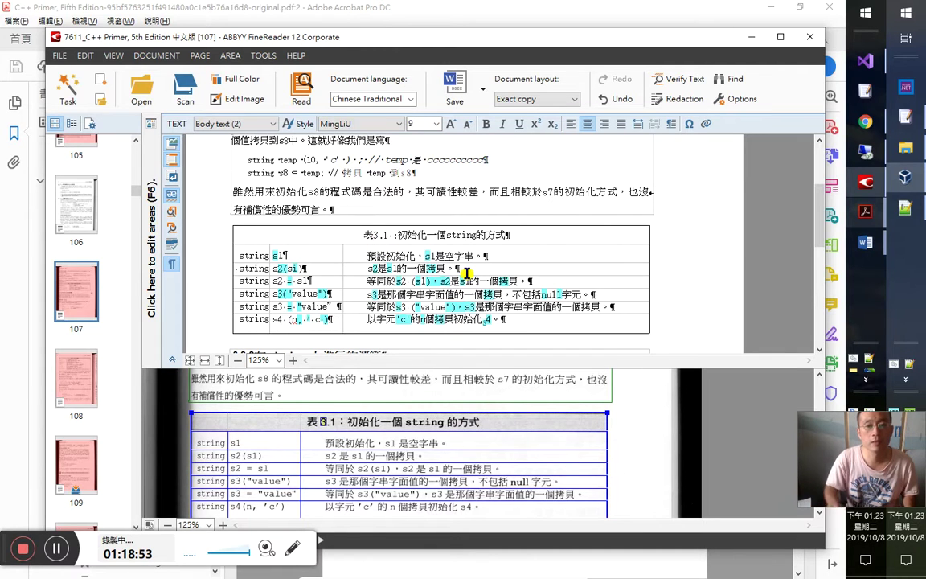
{"action": "key", "text": "shift+End"}
{"action": "key", "text": "ctrl+b"}
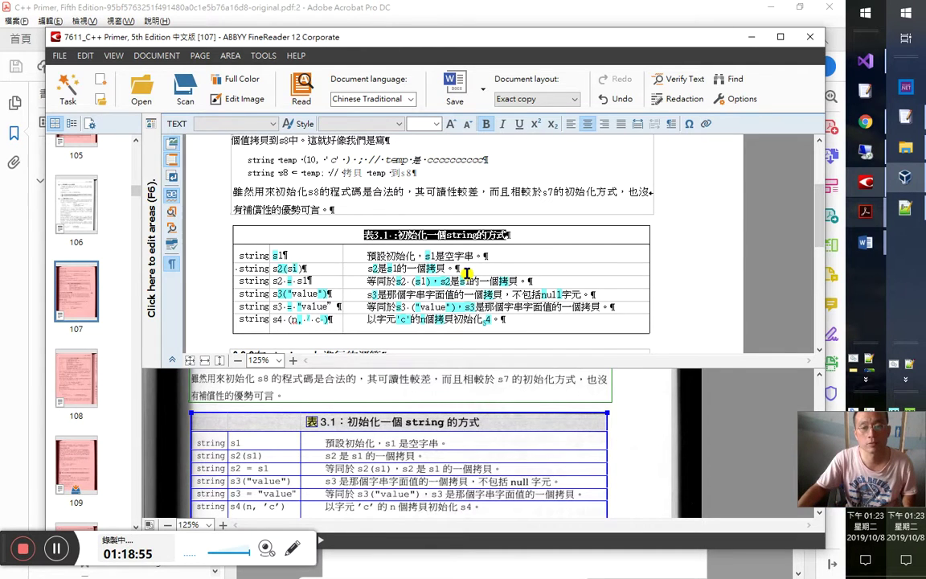
Step: Switch back to Acrobat, add a bookmark for Table 3.2. string Operations, and nest it under 3.2.2. Operations on strings
{"action": "key", "text": "alt+Tab"}
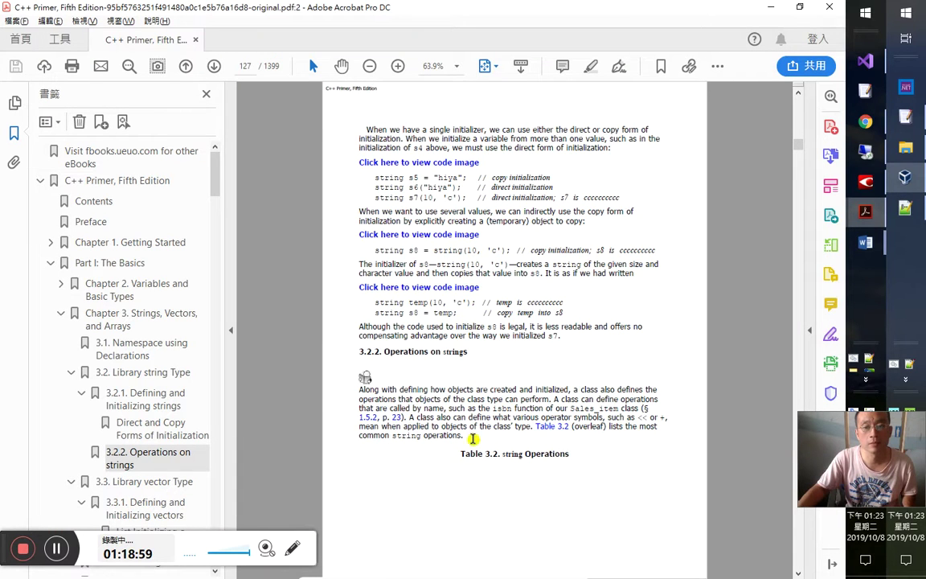
{"action": "left_click_drag", "start_coordinate": [459, 459], "coordinate": [567, 455]}
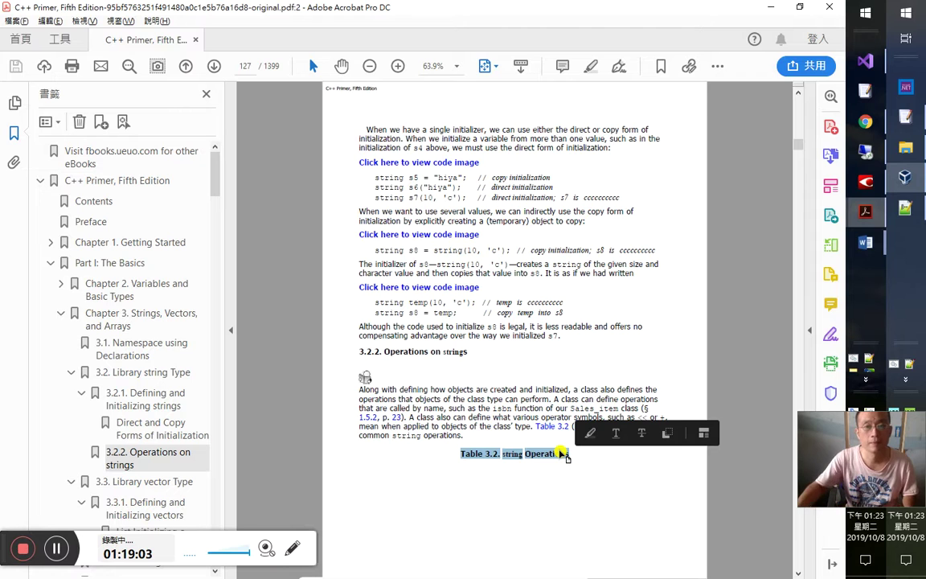
{"action": "right_click", "coordinate": [517, 454]}
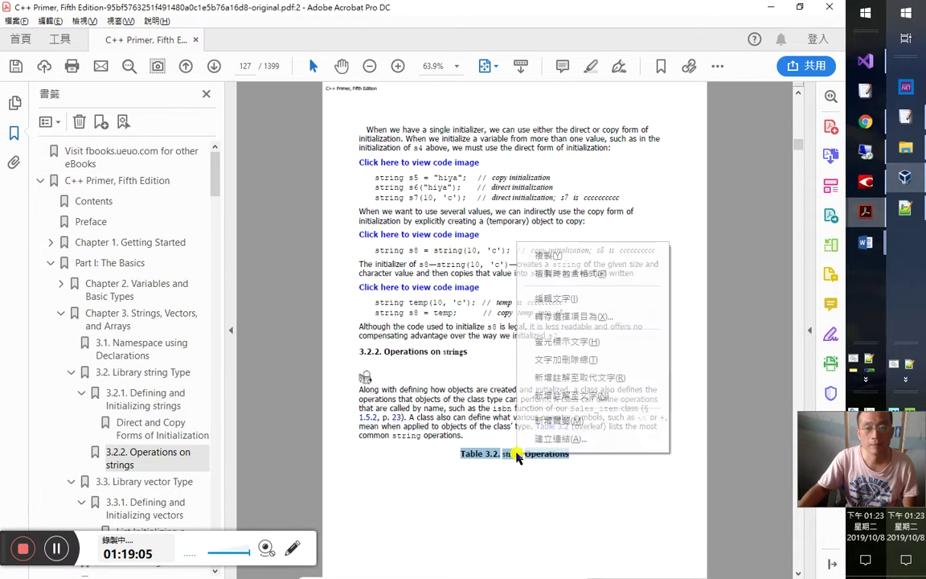
{"action": "left_click", "coordinate": [555, 421]}
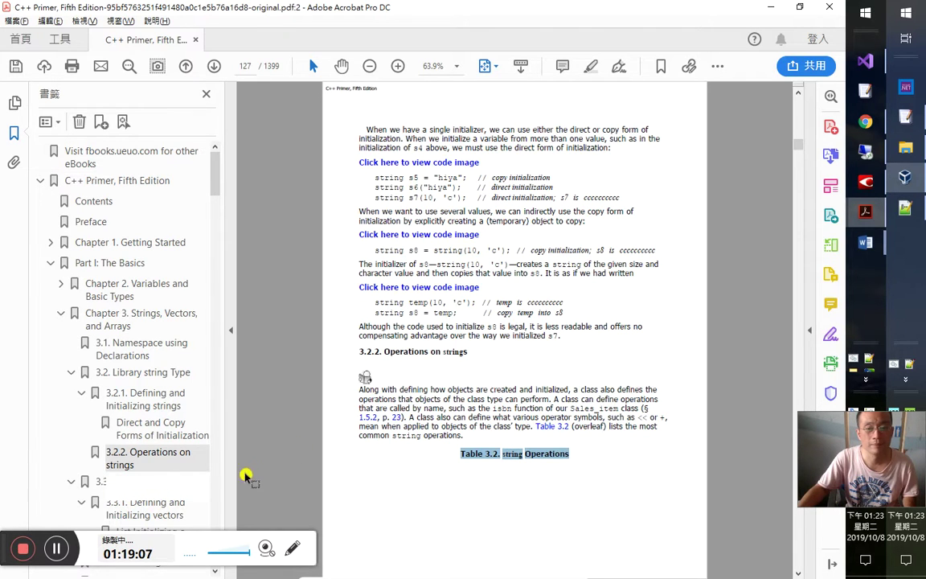
{"action": "key", "text": "Return"}
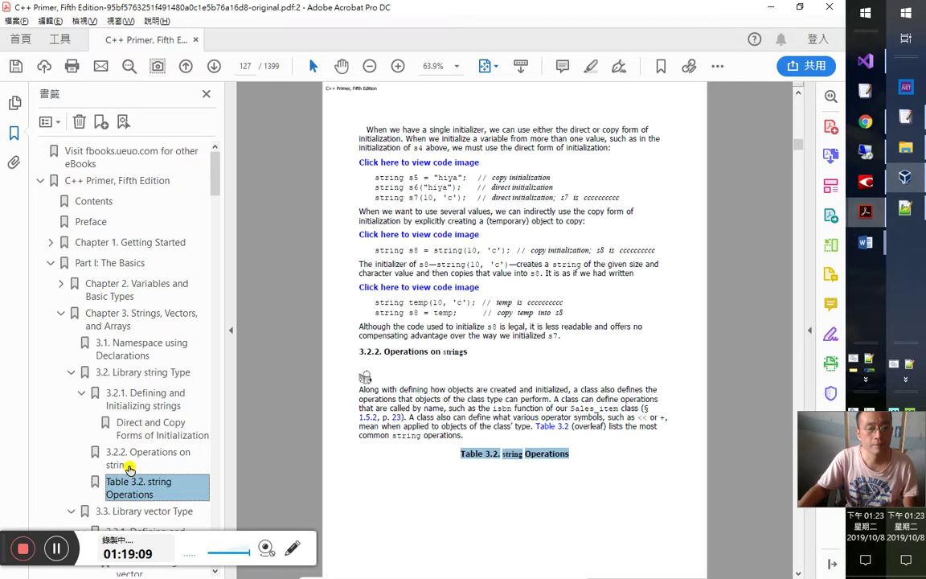
{"action": "left_click_drag", "start_coordinate": [130, 456], "coordinate": [148, 440]}
Step: Add a bookmark for Table 3.1. Ways to Initialize a string and place it under 3.2.1, before Direct and Copy Forms of Initialization
{"action": "left_click", "coordinate": [155, 427]}
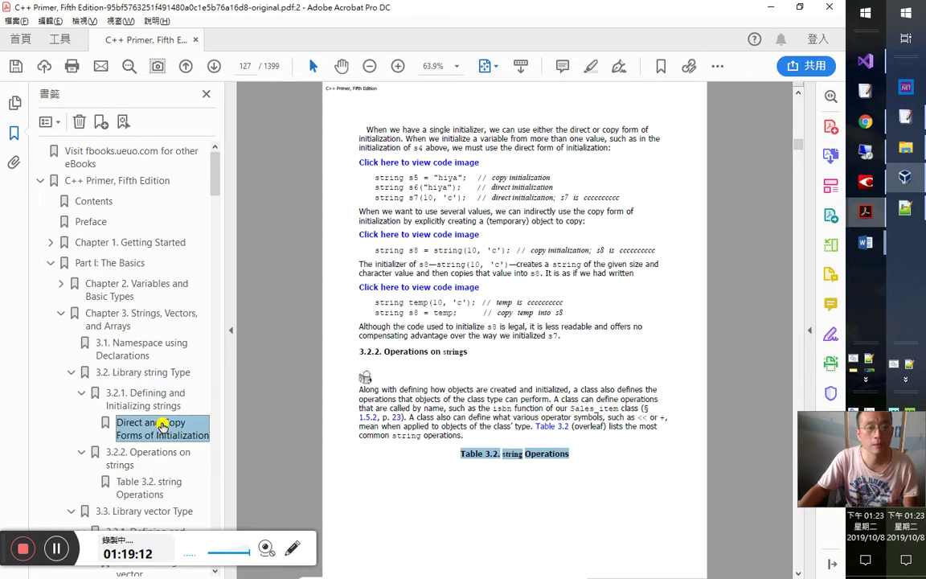
{"action": "left_click_drag", "start_coordinate": [537, 340], "coordinate": [579, 345]}
{"action": "key", "text": "ctrl+c"}
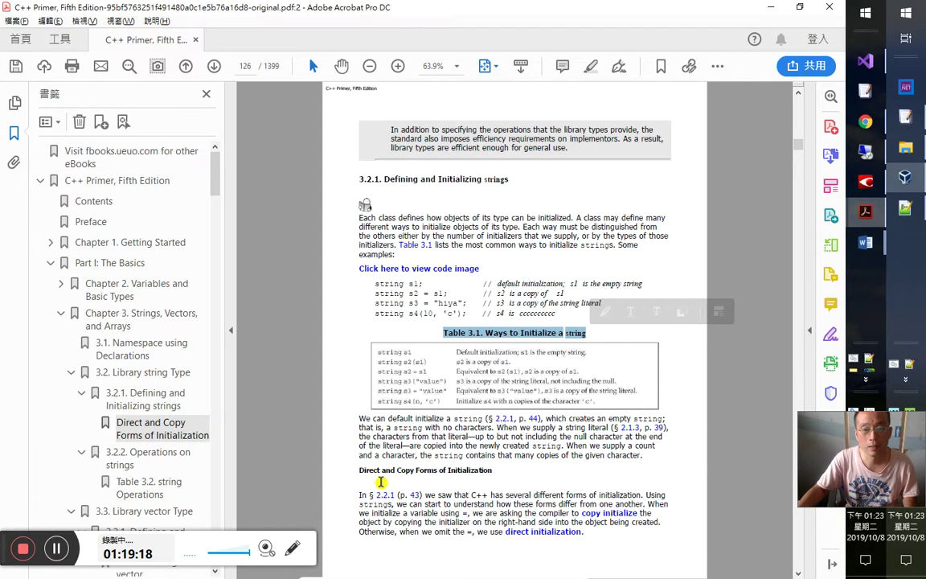
{"action": "right_click", "coordinate": [507, 333]}
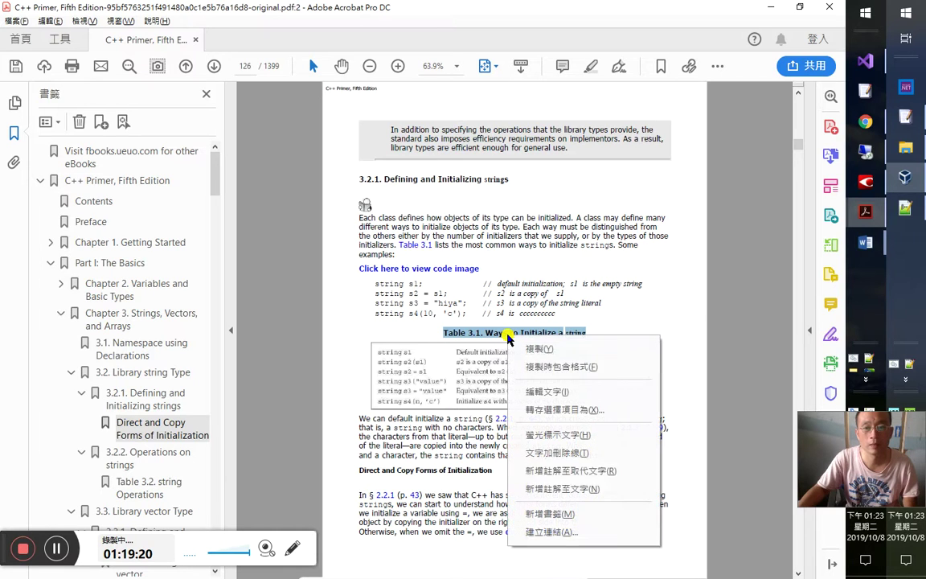
{"action": "left_click", "coordinate": [553, 513]}
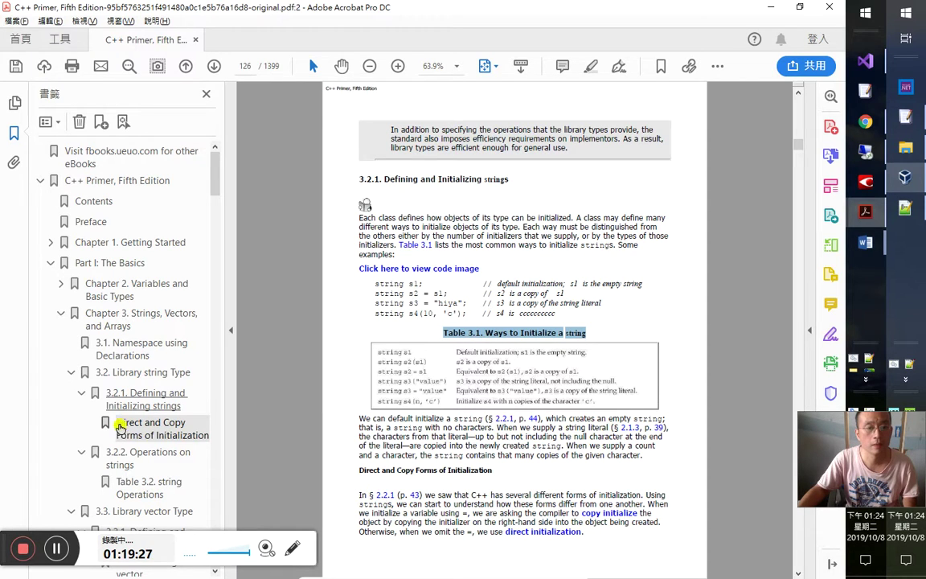
{"action": "left_click", "coordinate": [157, 430]}
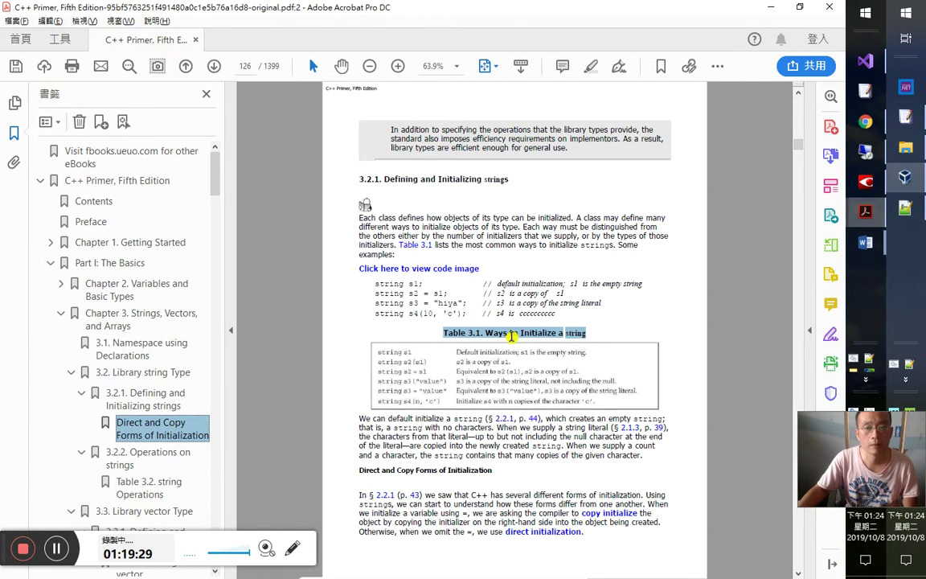
{"action": "right_click", "coordinate": [513, 336]}
{"action": "left_click", "coordinate": [555, 516]}
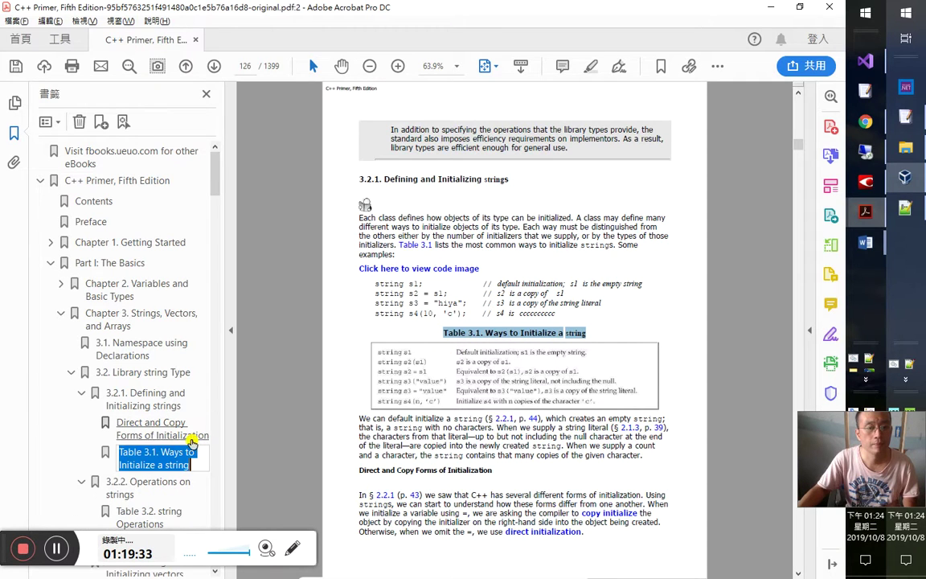
{"action": "left_click_drag", "start_coordinate": [122, 424], "coordinate": [152, 432]}
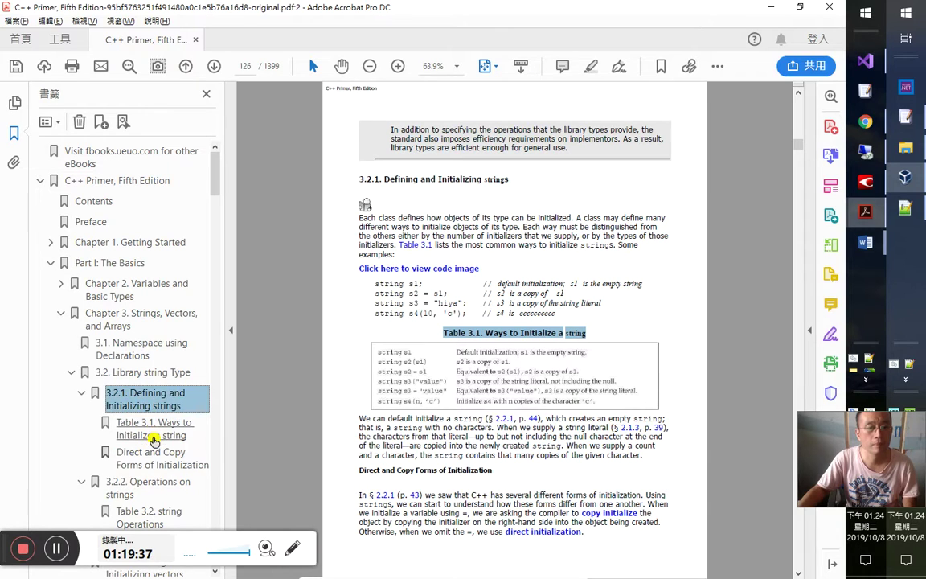
Step: Switch to the Word notes and insert the line Table 3.1. Ways to Initialize a string above the heading 3.2.2. Operations on string s
{"action": "left_click", "coordinate": [156, 431]}
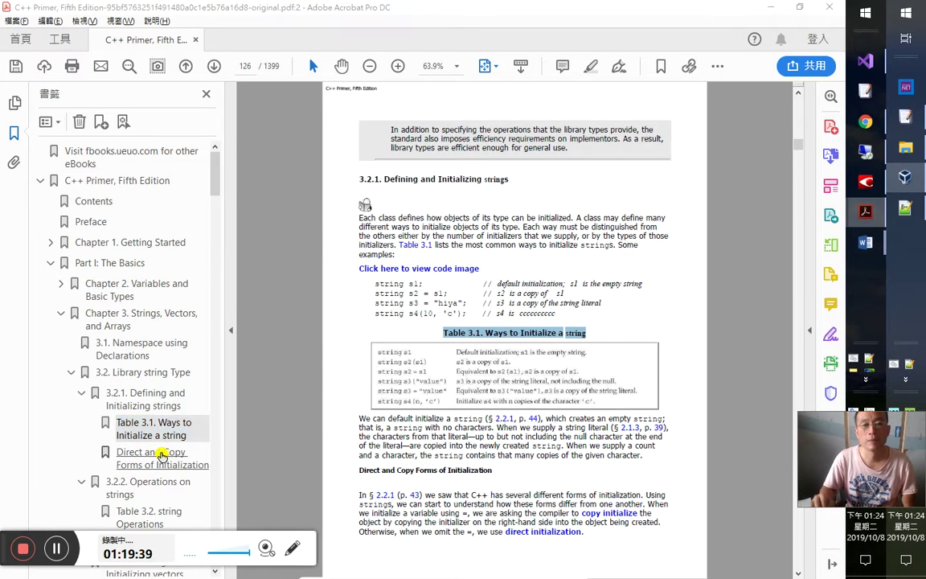
{"action": "key", "text": "alt+Tab"}
{"action": "key", "text": "alt+Tab"}
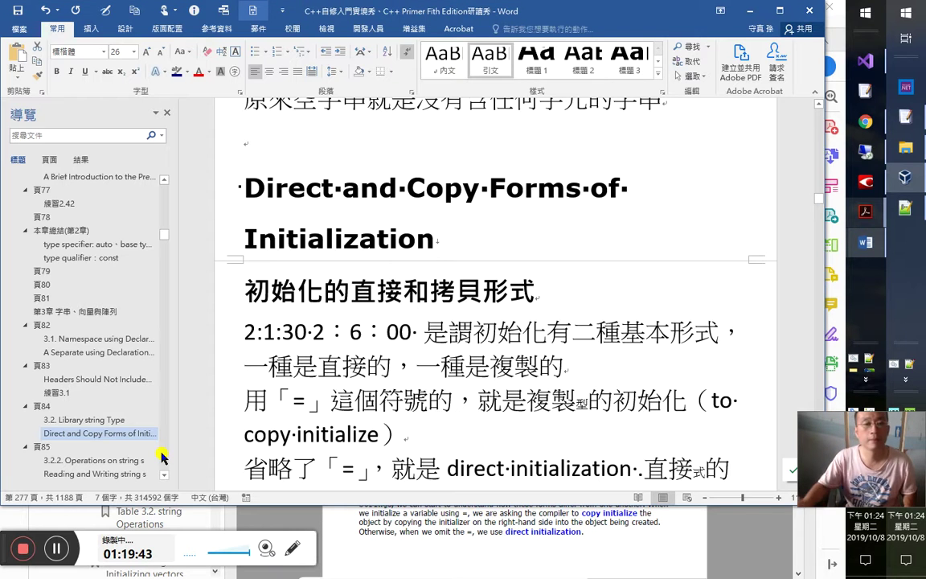
{"action": "left_click", "coordinate": [42, 446]}
{"action": "scroll", "coordinate": [366, 269], "scroll_direction": "down", "scroll_amount": 4}
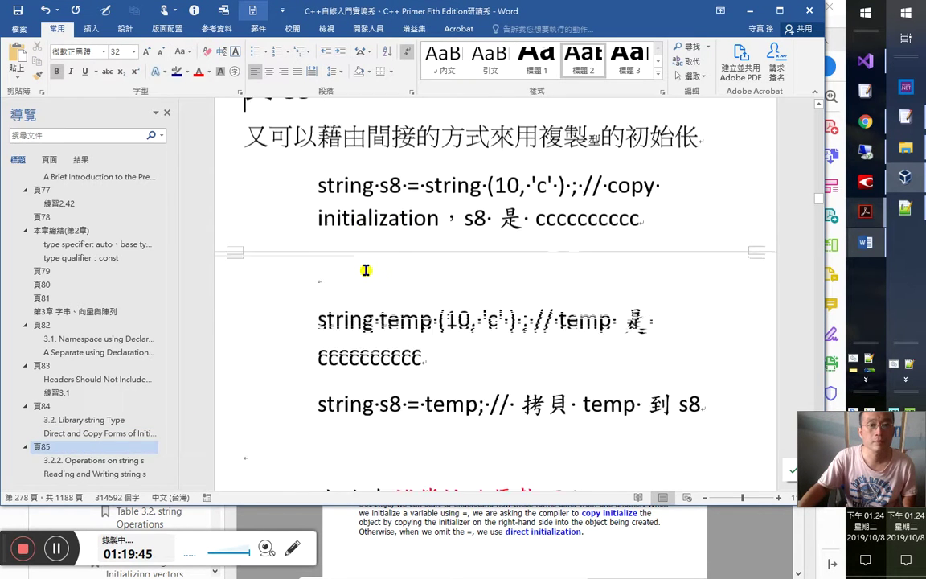
{"action": "scroll", "coordinate": [370, 269], "scroll_direction": "down", "scroll_amount": 5}
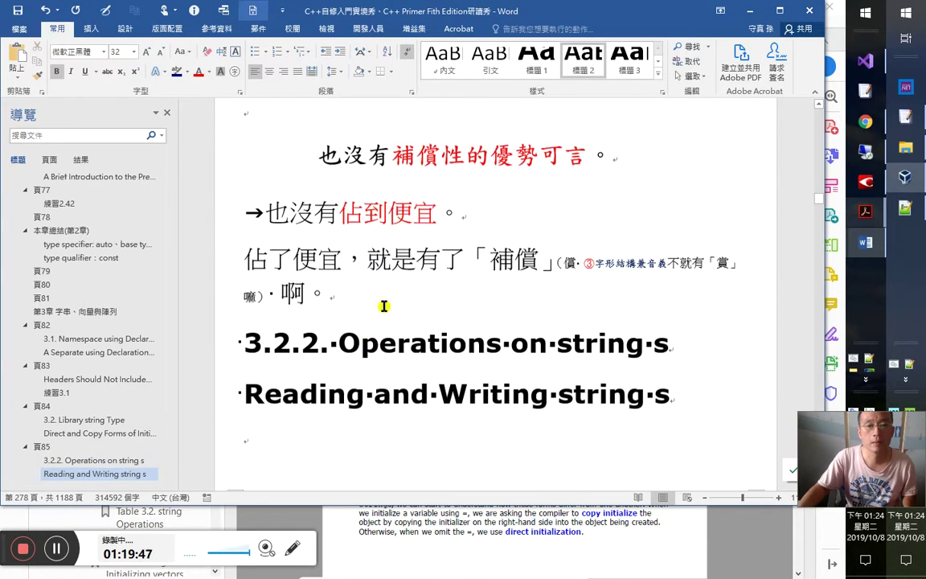
{"action": "left_click", "coordinate": [432, 390]}
{"action": "left_click", "coordinate": [381, 282]}
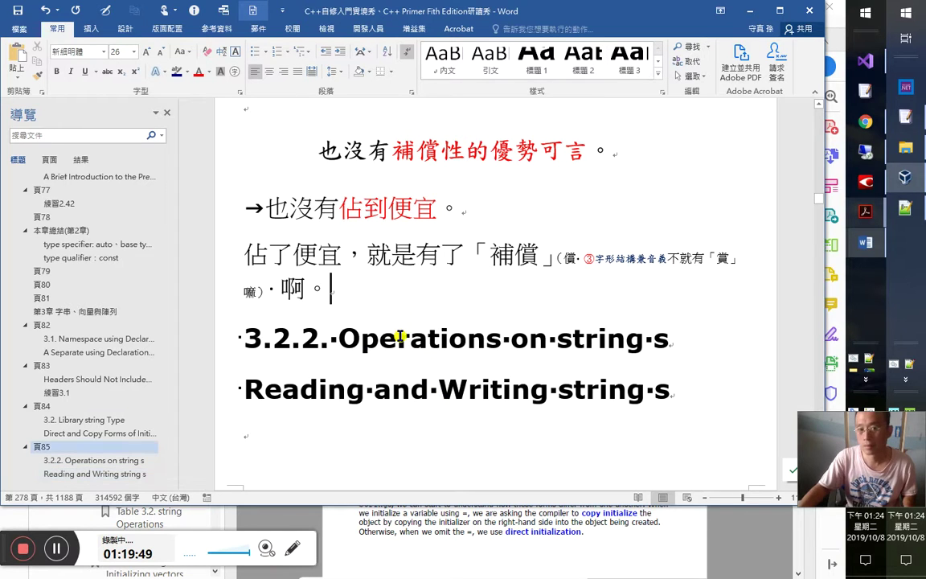
{"action": "key", "text": "Return"}
{"action": "key", "text": "ctrl+e"}
{"action": "key", "text": "ctrl+v"}
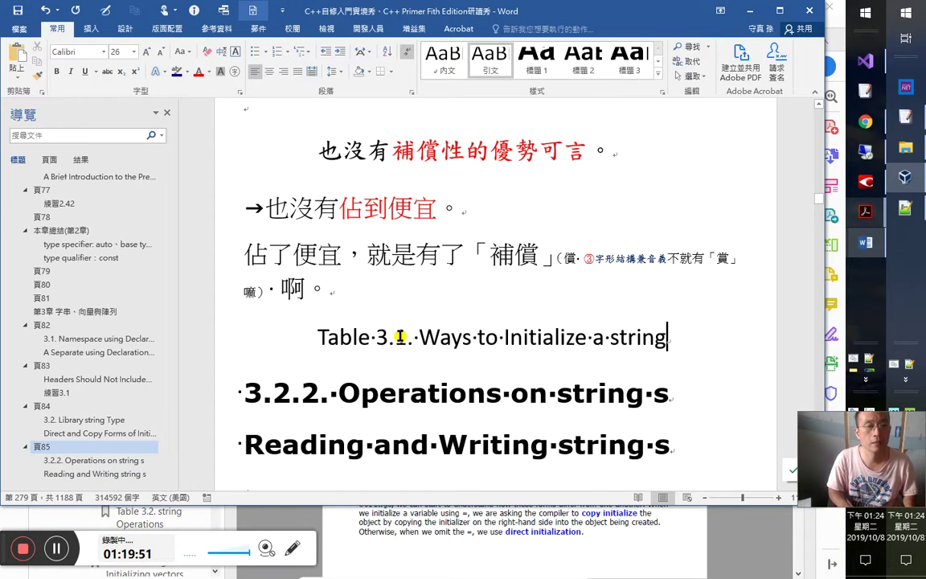
{"action": "key", "text": "Return"}
{"action": "key", "text": "Up"}
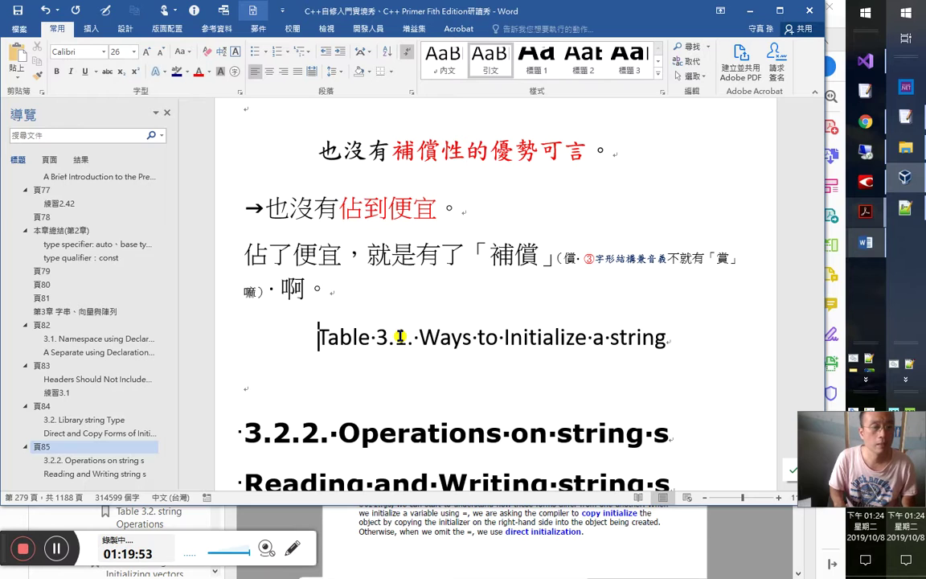
Step: Make the Table 3.1 line a heading one level below the 3.2.2 heading and add an empty body paragraph under it
{"action": "key", "text": "alt+shift+Left"}
{"action": "key", "text": "alt+shift+Right"}
{"action": "key", "text": "alt+shift+Right"}
{"action": "key", "text": "alt+shift+Right"}
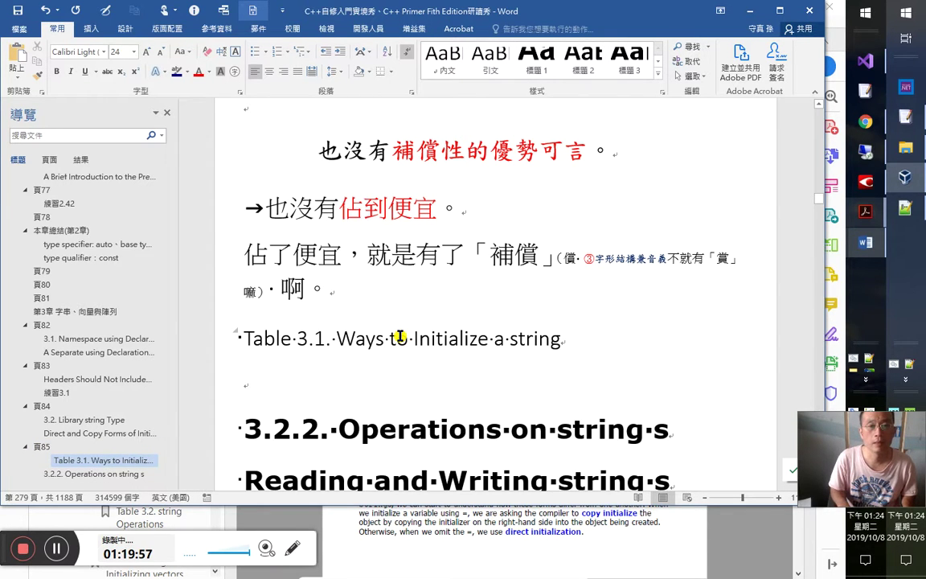
{"action": "key", "text": "Return"}
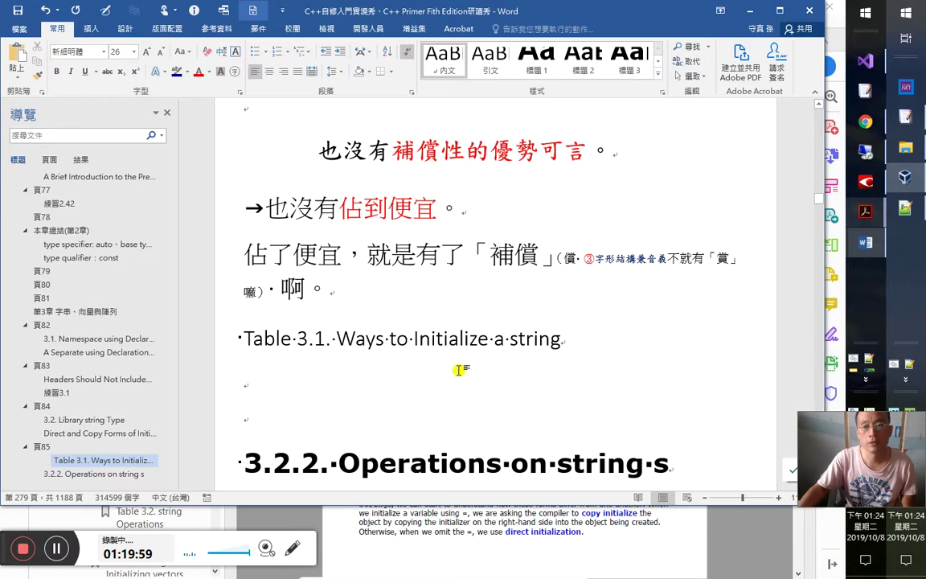
Step: Switch to the Chinese edition in ABBYY FineReader and clear the uncertain-character marks from all string rows of table 3.1
{"action": "key", "text": "alt+Tab"}
{"action": "key", "text": "alt+Tab"}
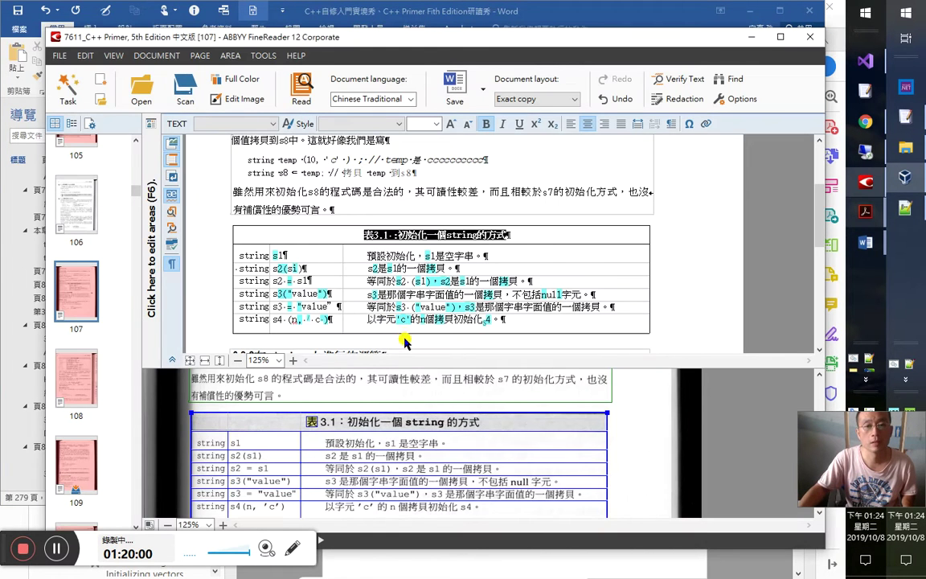
{"action": "key", "text": "Down"}
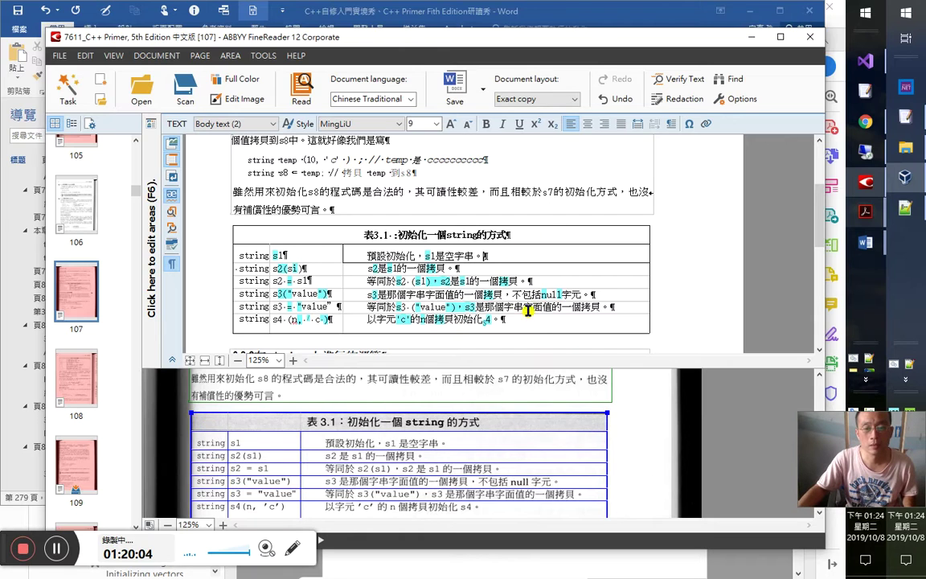
{"action": "scroll", "coordinate": [573, 423], "scroll_direction": "down", "scroll_amount": 2}
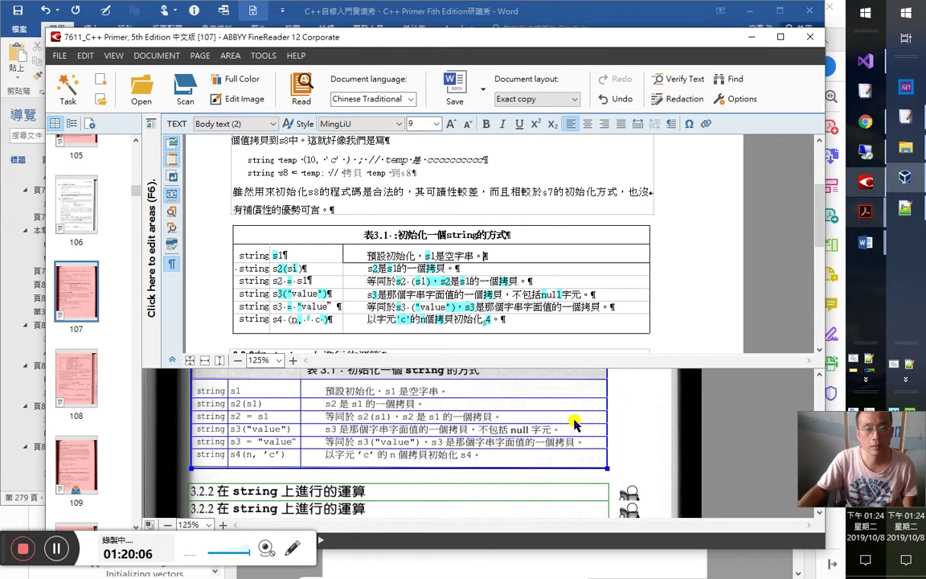
{"action": "left_click", "coordinate": [373, 255]}
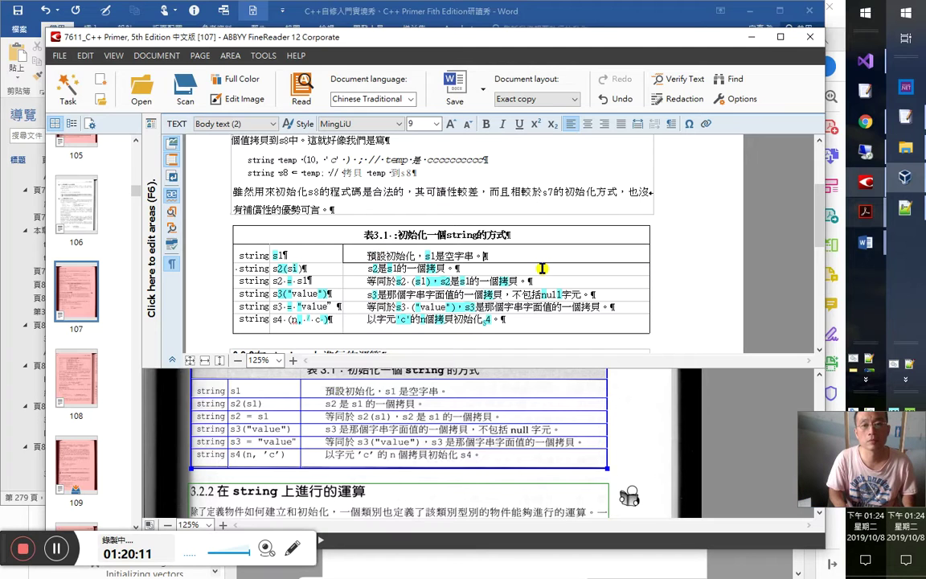
{"action": "key", "text": "shift+Home"}
{"action": "key", "text": "shift+Left"}
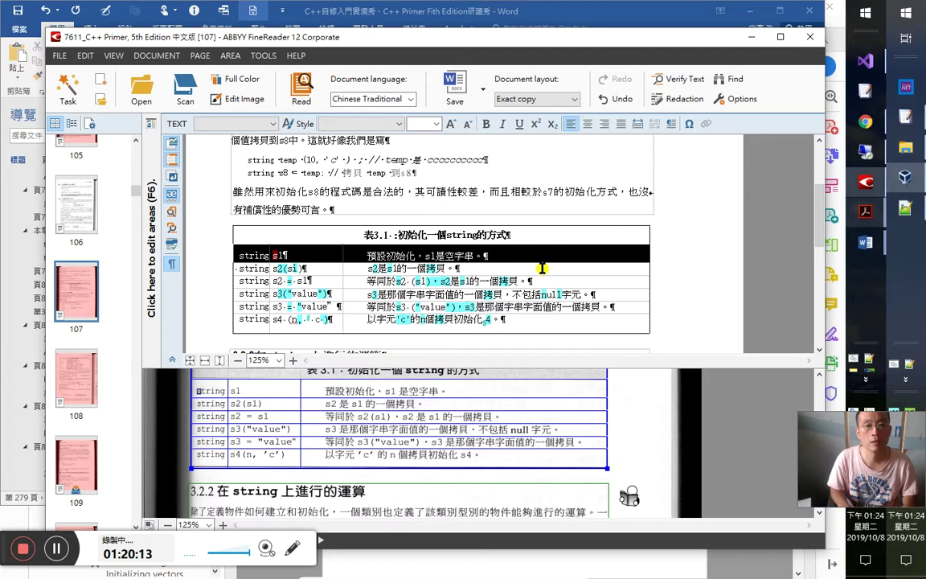
{"action": "key", "text": "shift+Down"}
{"action": "key", "text": "shift+Down"}
{"action": "key", "text": "shift+Down"}
{"action": "key", "text": "shift+Down"}
{"action": "key", "text": "shift+Down"}
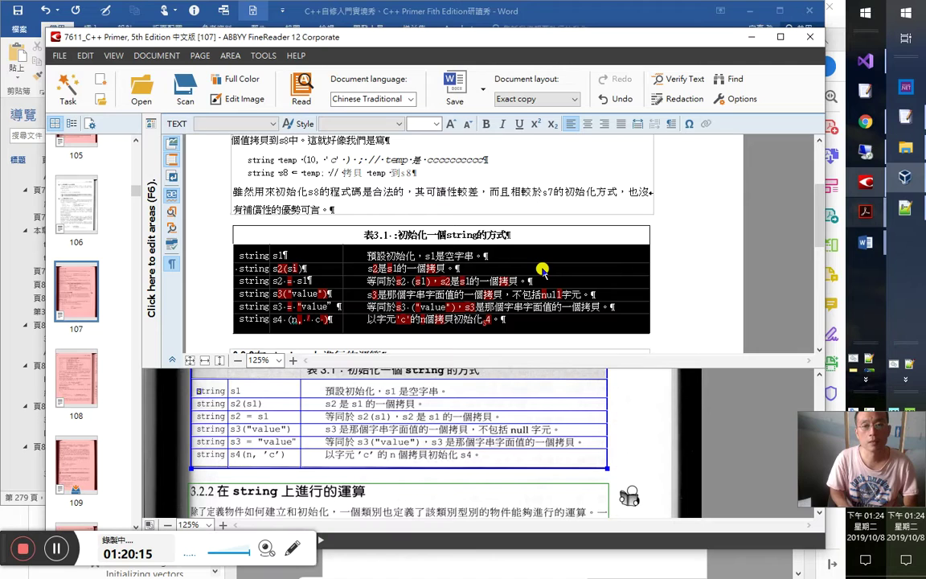
Step: Correct s2(si) to s2(s1) in the second string row of table 3.1
{"action": "left_click", "coordinate": [272, 268]}
{"action": "key", "text": "Right"}
{"action": "key", "text": "Right"}
{"action": "key", "text": "Right"}
{"action": "key", "text": "Right"}
{"action": "key", "text": "shift+Right"}
{"action": "key", "text": "Right"}
{"action": "key", "text": "Right"}
{"action": "key", "text": "Right"}
{"action": "key", "text": "Right"}
{"action": "key", "text": "Right"}
{"action": "key", "text": "Right"}
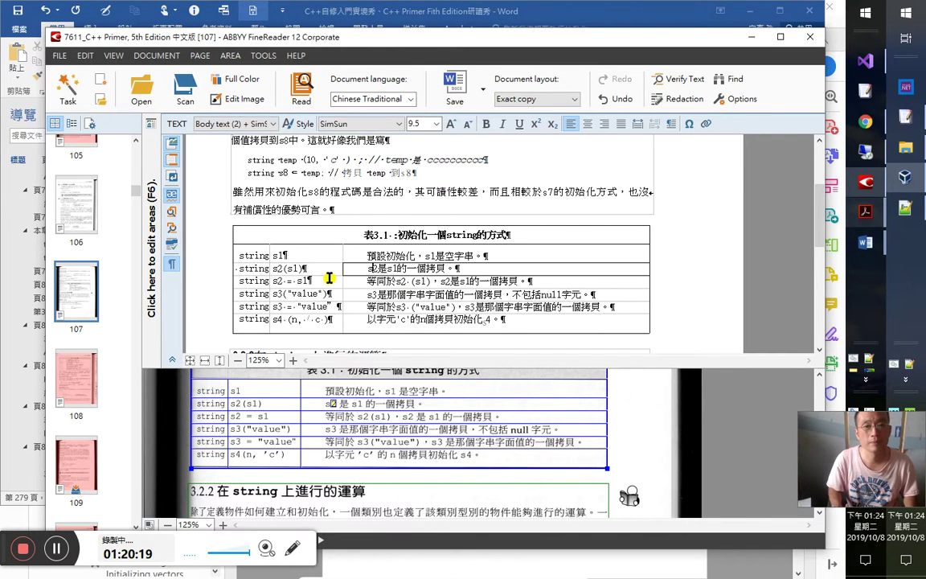
Step: Compare the s2(s1) and s2 = s1 rows of table 3.1, studying how each describes making a 拷貝 of s1
{"action": "key", "text": "Down"}
{"action": "left_click", "coordinate": [328, 277]}
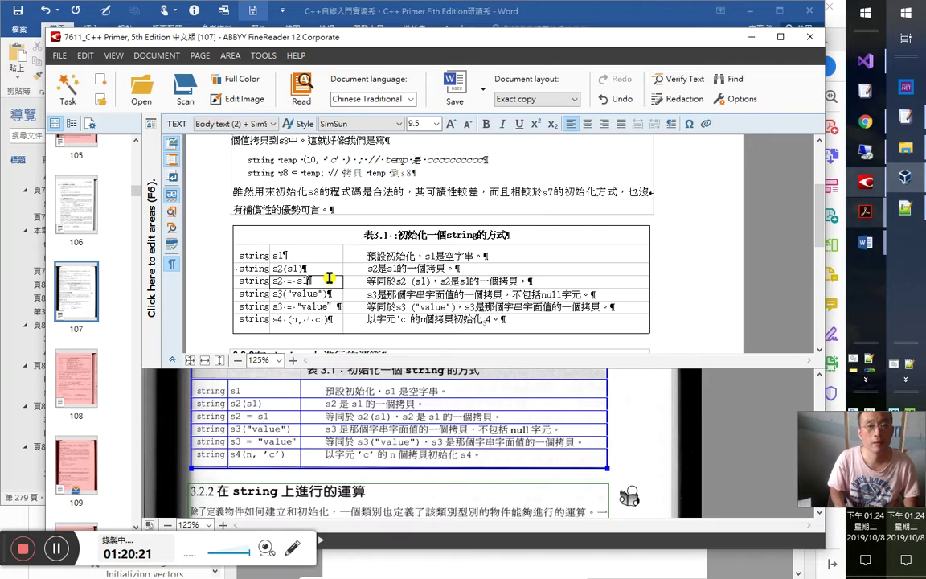
{"action": "double_click", "coordinate": [297, 267]}
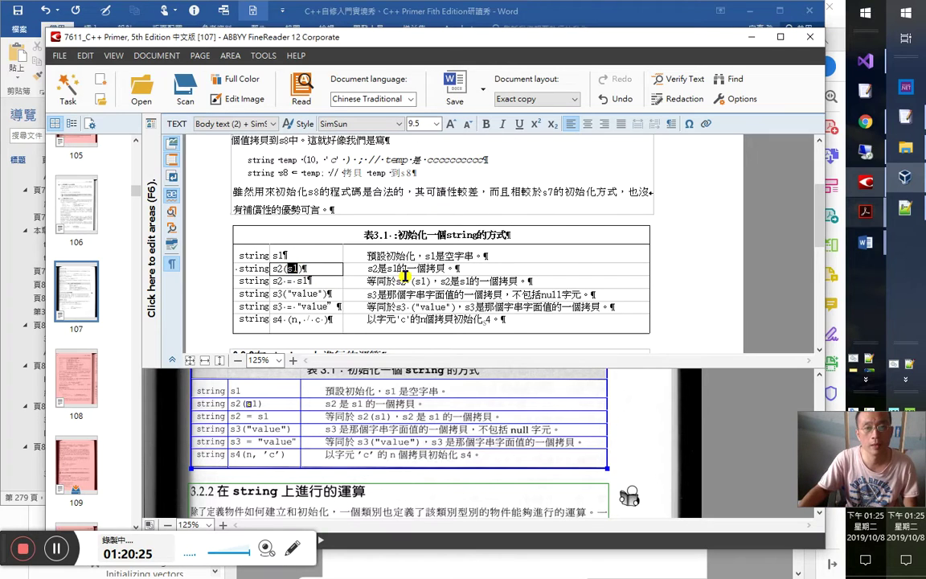
{"action": "double_click", "coordinate": [289, 281]}
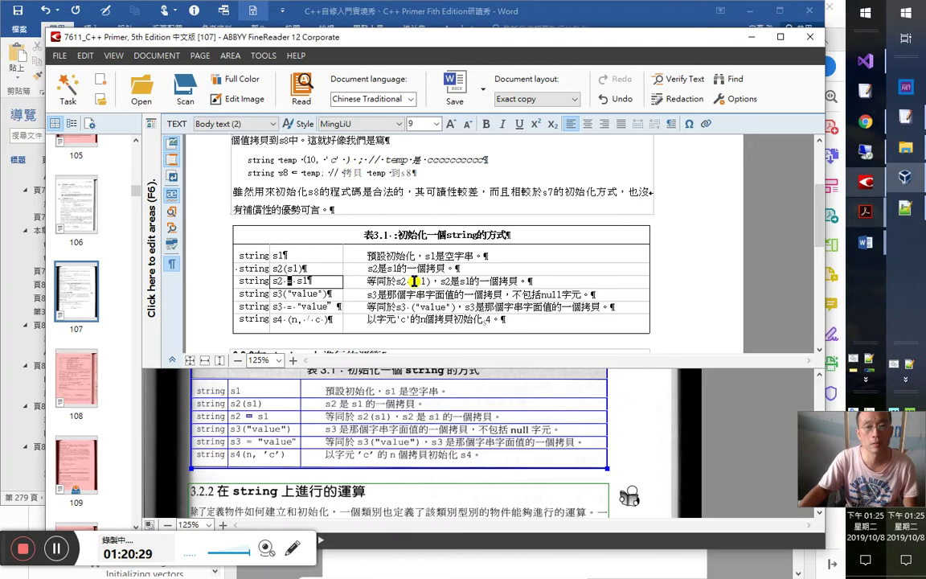
{"action": "double_click", "coordinate": [294, 269]}
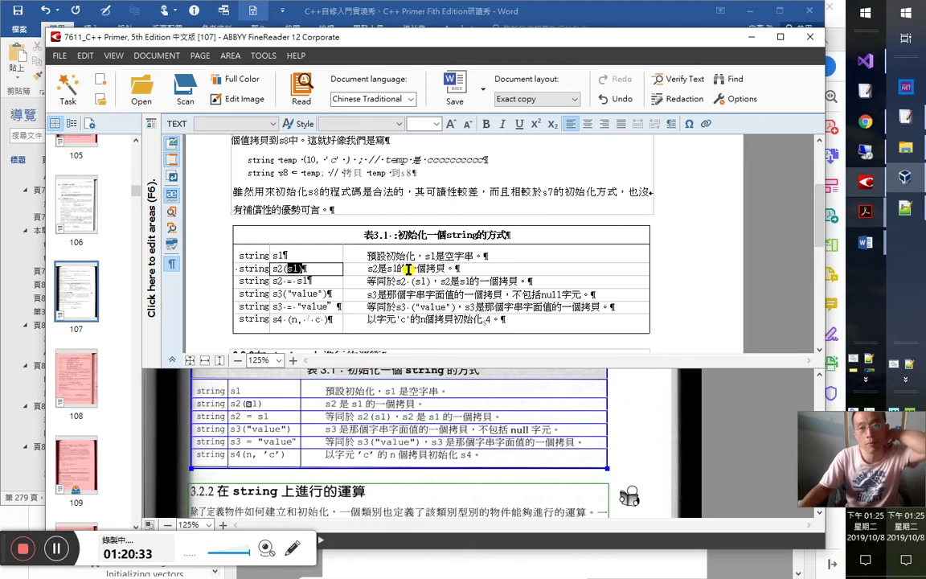
{"action": "left_click_drag", "start_coordinate": [426, 268], "coordinate": [445, 268]}
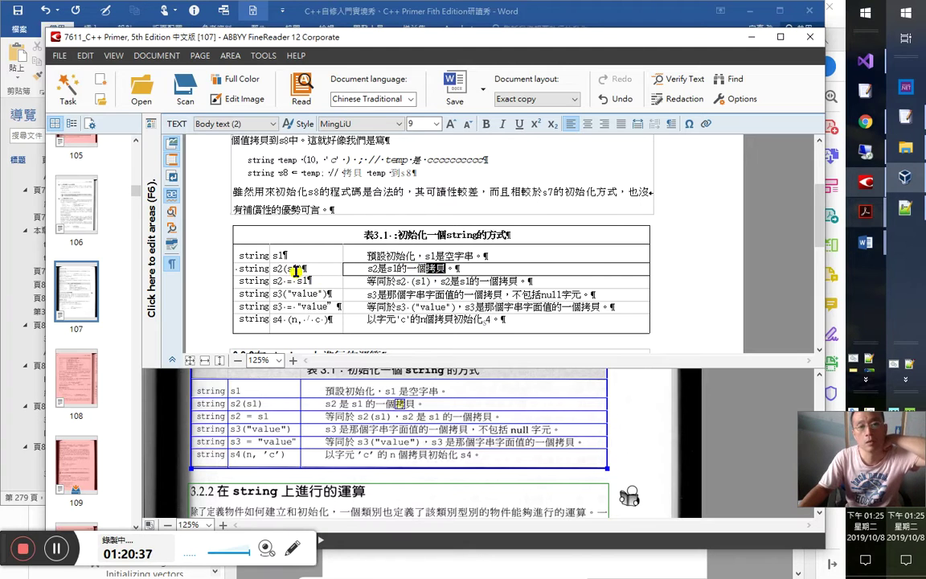
{"action": "left_click_drag", "start_coordinate": [289, 284], "coordinate": [308, 284]}
{"action": "left_click", "coordinate": [440, 281]}
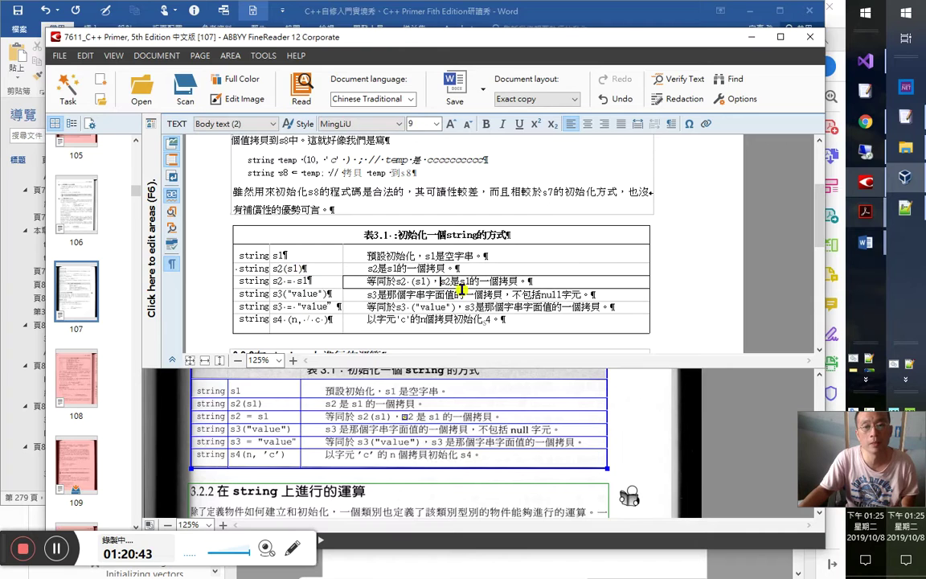
{"action": "left_click", "coordinate": [292, 269]}
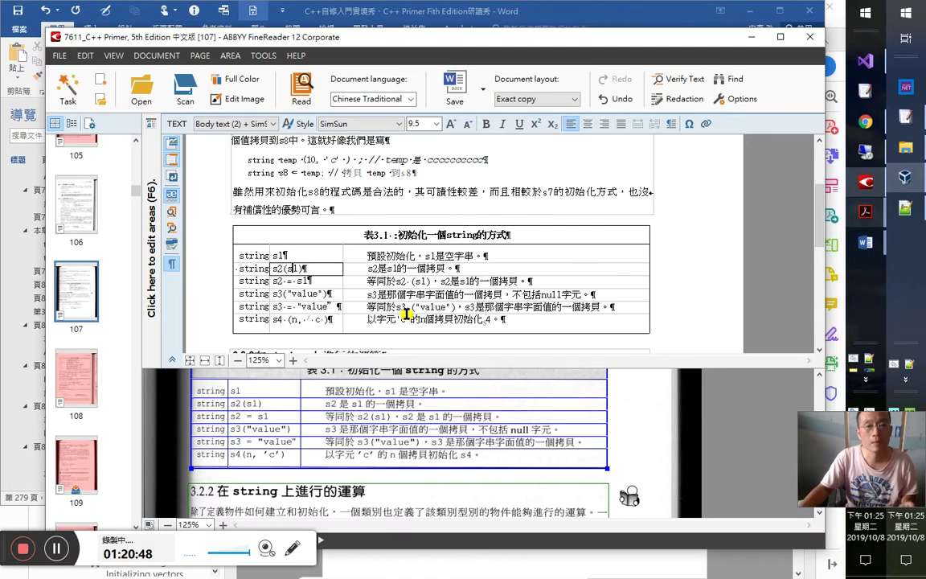
Step: Remove the extra space before (s1) in the s2 = s1 row's description so it reads 等同於s2(s1)
{"action": "left_click", "coordinate": [402, 282]}
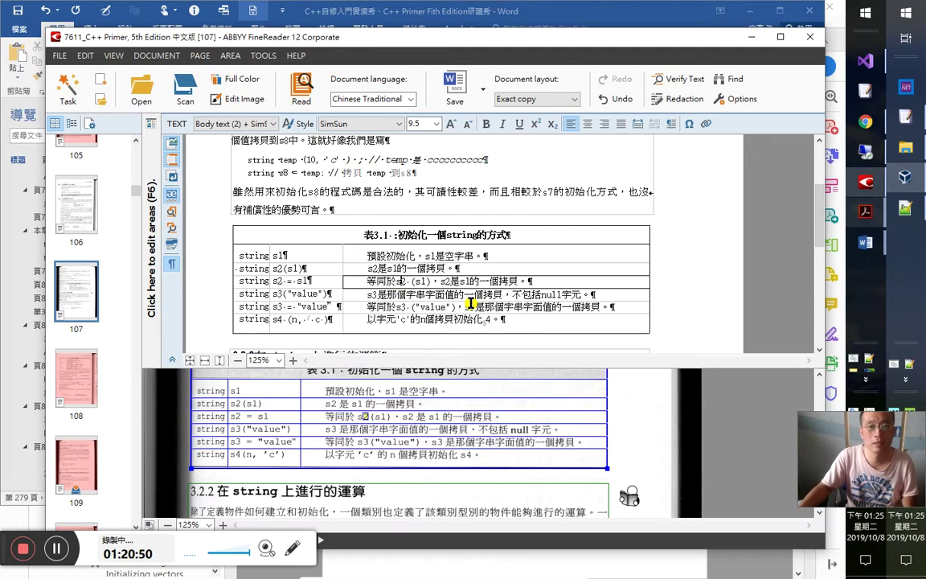
{"action": "key", "text": "Right"}
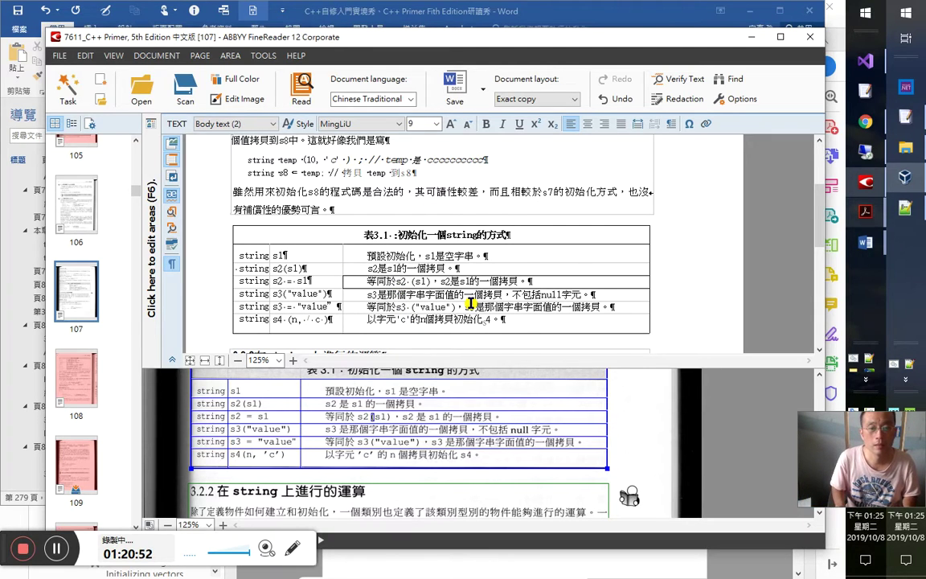
{"action": "key", "text": "Right"}
{"action": "key", "text": "Right"}
{"action": "key", "text": "Right"}
{"action": "key", "text": "Right"}
{"action": "key", "text": "Right"}
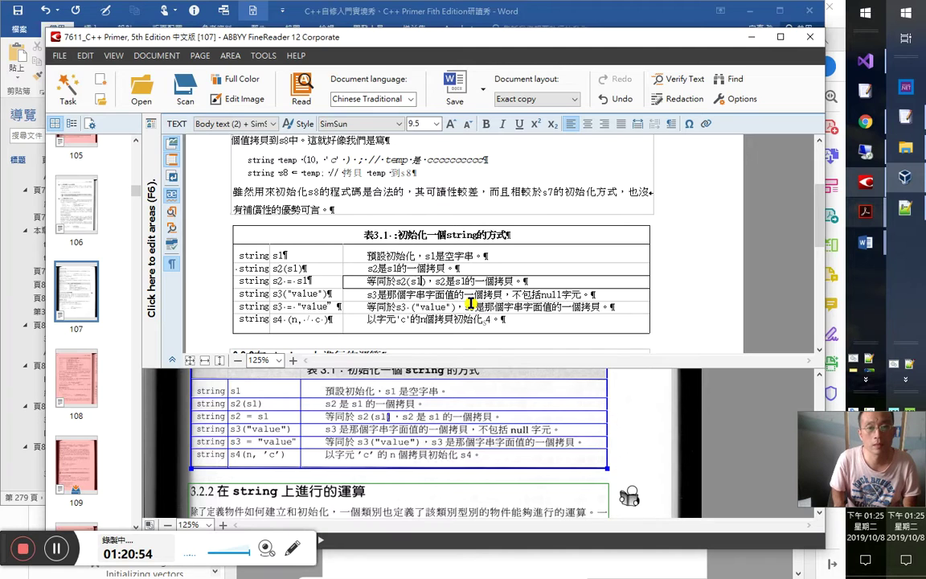
Step: Read the s3("value") row of table 3.1 against the scan, examining its description of the string literal copy and null character
{"action": "key", "text": "Down"}
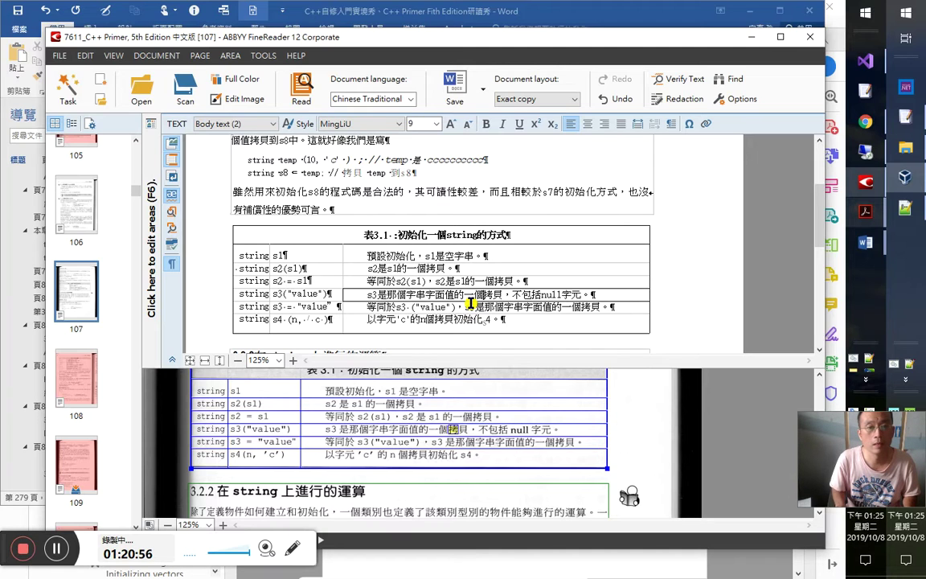
{"action": "key", "text": "Left"}
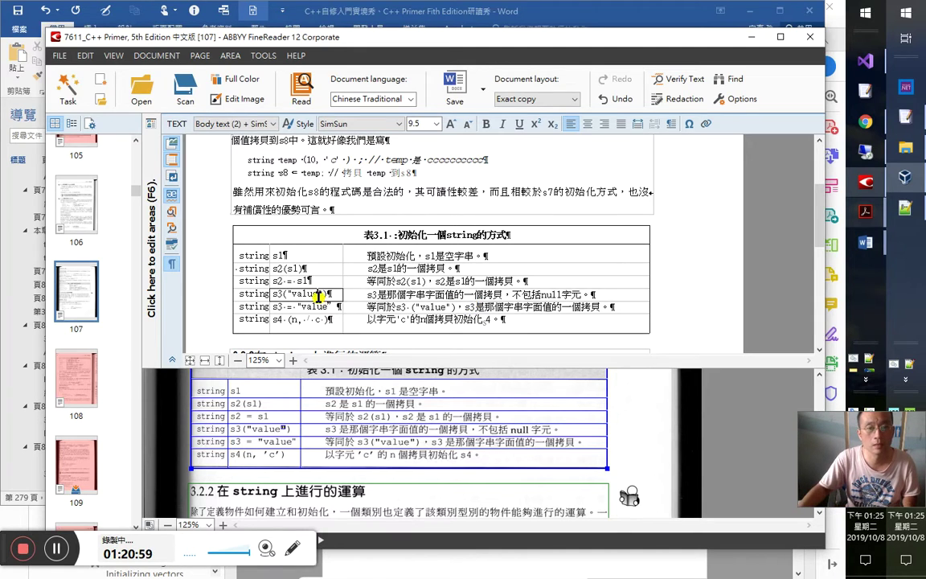
{"action": "key", "text": "Right"}
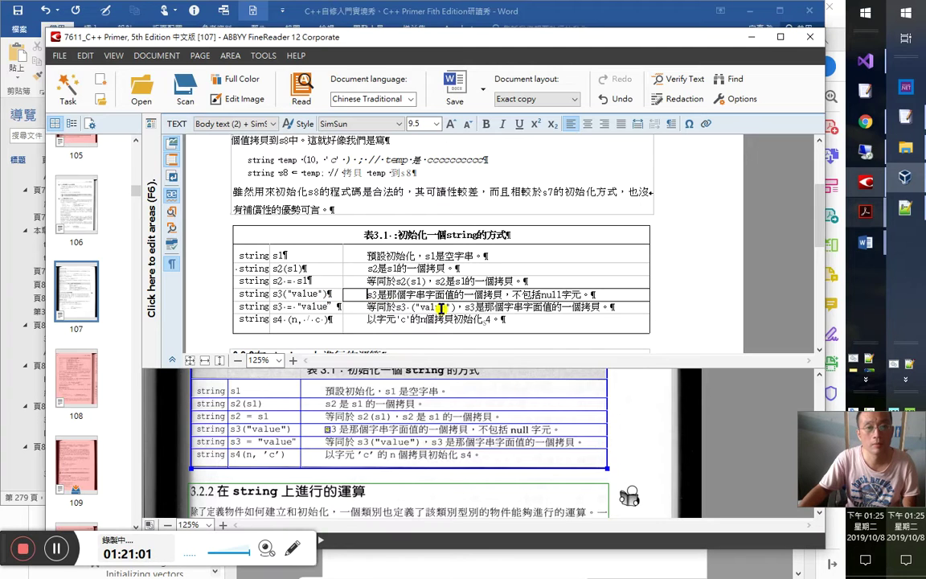
{"action": "key", "text": "Right"}
{"action": "key", "text": "Right"}
{"action": "key", "text": "Right"}
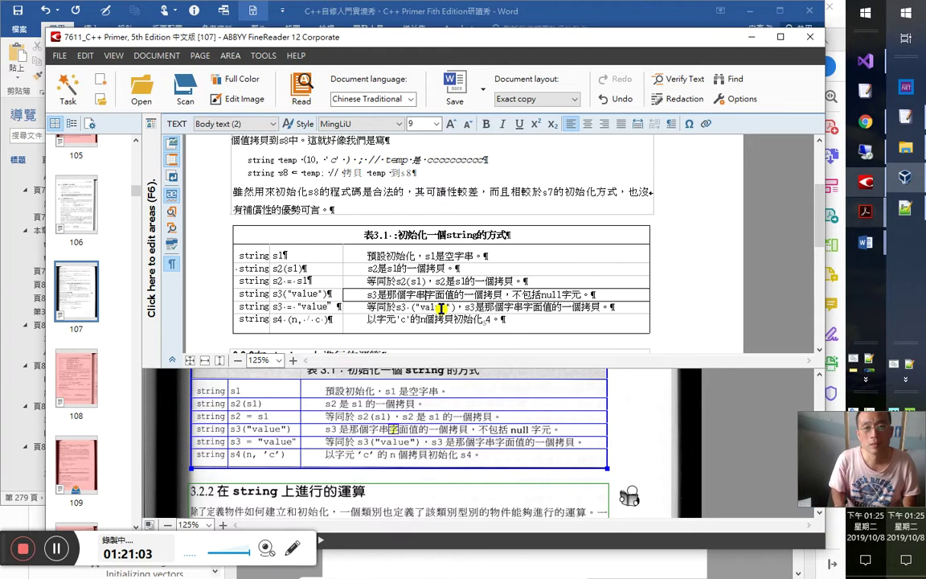
{"action": "key", "text": "Right"}
{"action": "key", "text": "Right"}
{"action": "key", "text": "Right"}
{"action": "key", "text": "Right"}
{"action": "key", "text": "Right"}
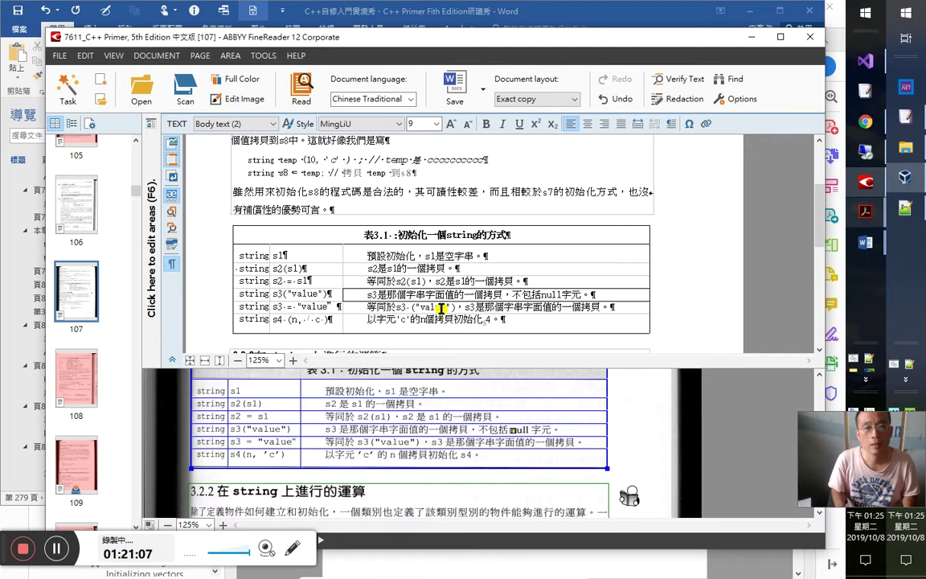
{"action": "double_click", "coordinate": [490, 295]}
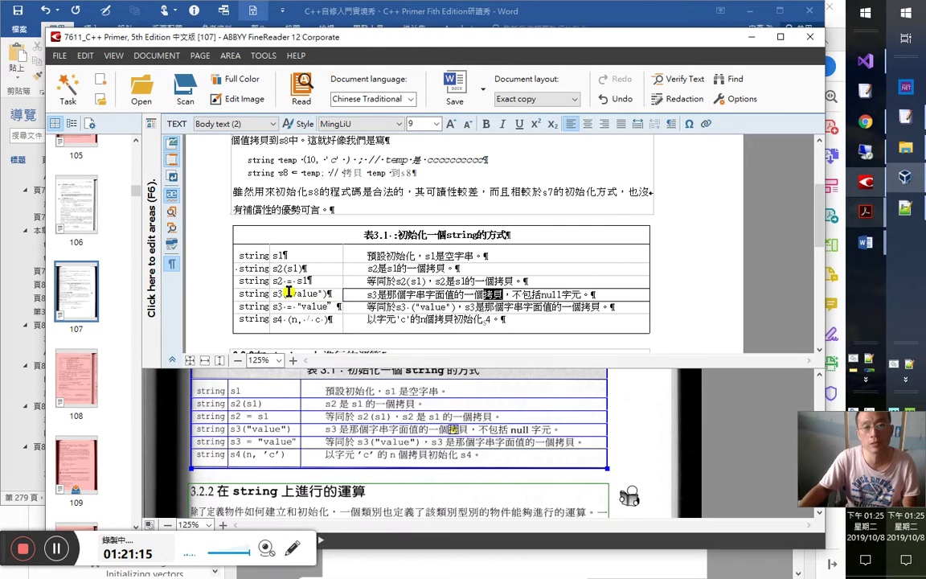
{"action": "left_click", "coordinate": [521, 299]}
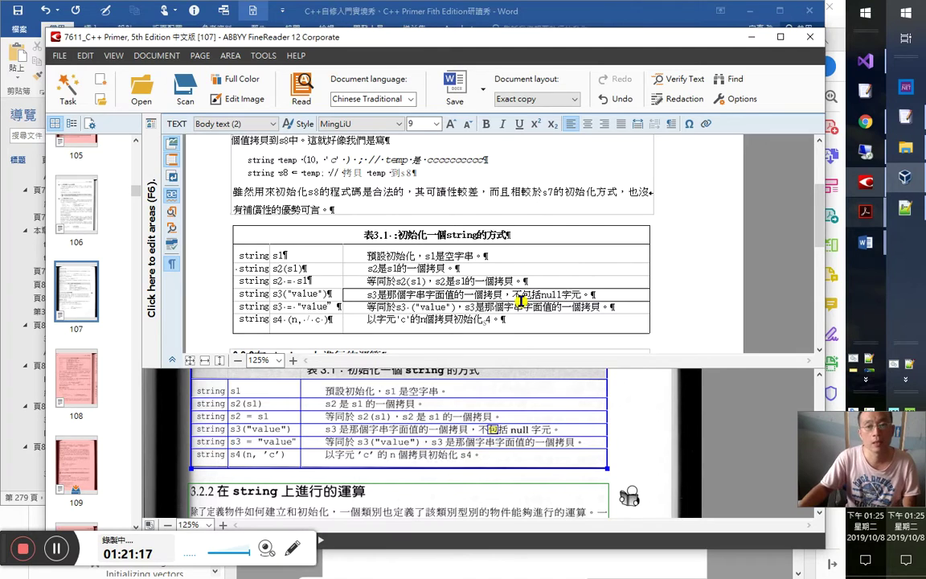
{"action": "key", "text": "Right"}
{"action": "key", "text": "Right"}
{"action": "key", "text": "Right"}
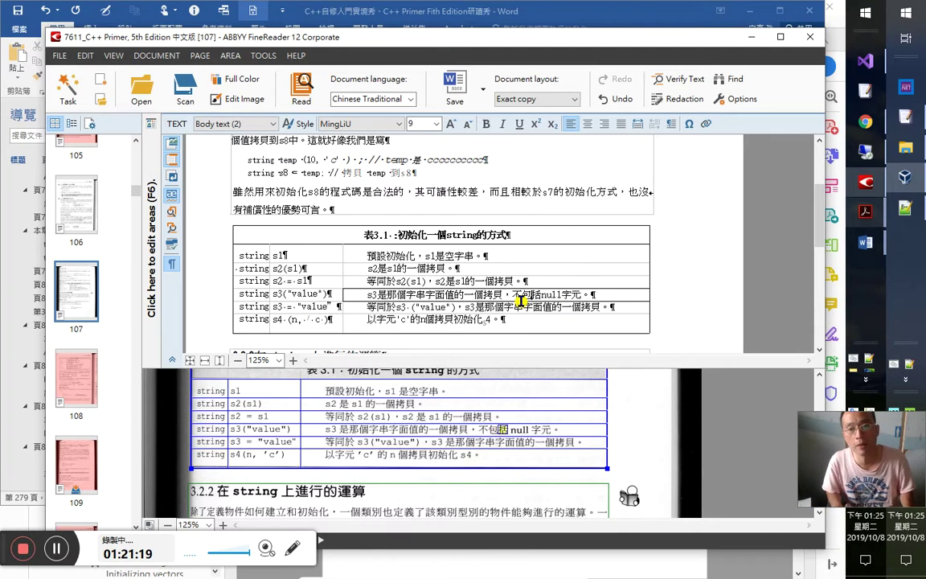
{"action": "key", "text": "Right"}
{"action": "key", "text": "Right"}
{"action": "key", "text": "Right"}
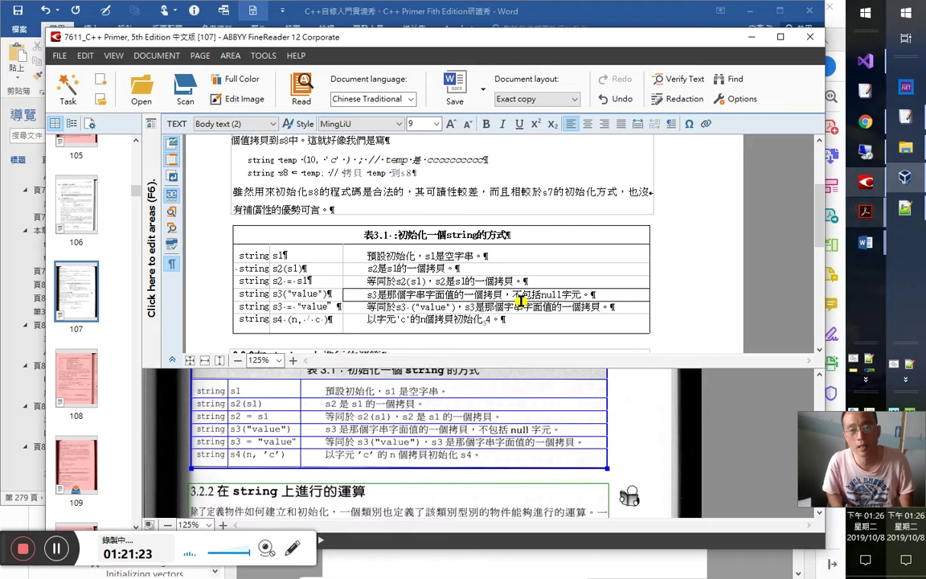
Step: Remove the extra space before "value" in the s3 = "value" row of table 3.1
{"action": "key", "text": "Right"}
{"action": "key", "text": "Right"}
{"action": "key", "text": "Right"}
{"action": "key", "text": "Right"}
{"action": "key", "text": "Right"}
{"action": "key", "text": "Right"}
{"action": "key", "text": "Right"}
{"action": "key", "text": "Right"}
{"action": "key", "text": "Right"}
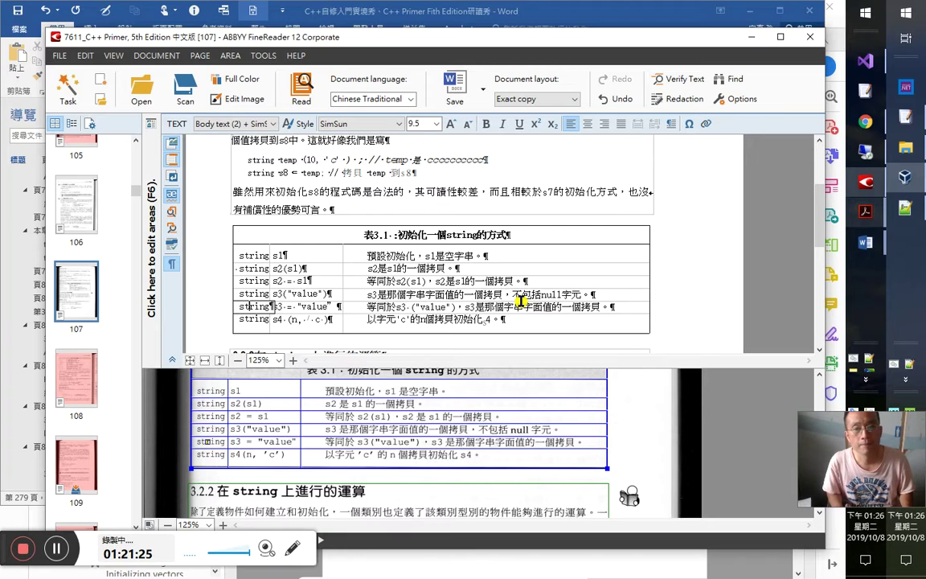
{"action": "key", "text": "Right"}
{"action": "key", "text": "Right"}
{"action": "key", "text": "Right"}
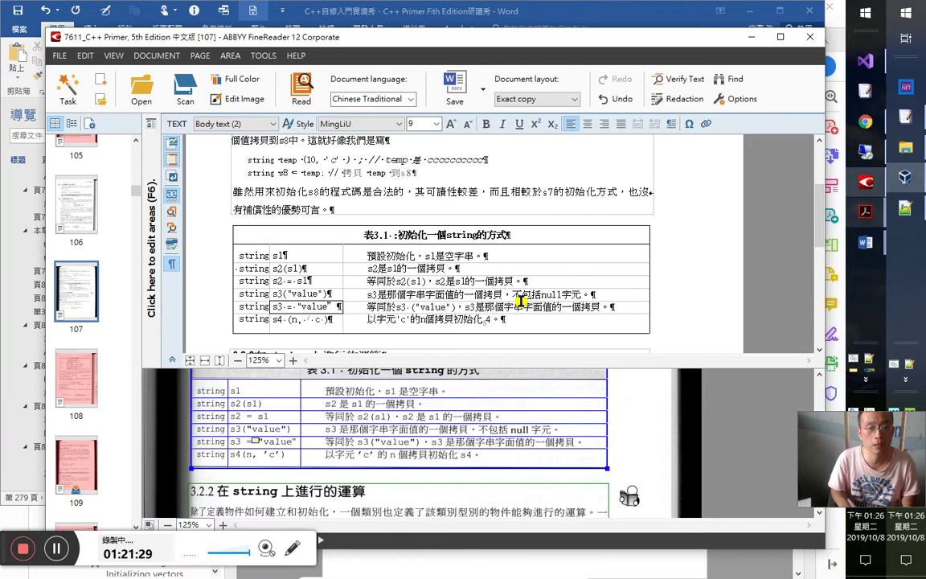
{"action": "key", "text": "Right"}
{"action": "key", "text": "Right"}
{"action": "key", "text": "Right"}
{"action": "key", "text": "Right"}
{"action": "key", "text": "Right"}
{"action": "key", "text": "Right"}
{"action": "key", "text": "Right"}
{"action": "key", "text": "Right"}
{"action": "key", "text": "Right"}
{"action": "key", "text": "Right"}
{"action": "key", "text": "Right"}
{"action": "key", "text": "Right"}
{"action": "key", "text": "Right"}
{"action": "key", "text": "Right"}
{"action": "key", "text": "Right"}
{"action": "key", "text": "Right"}
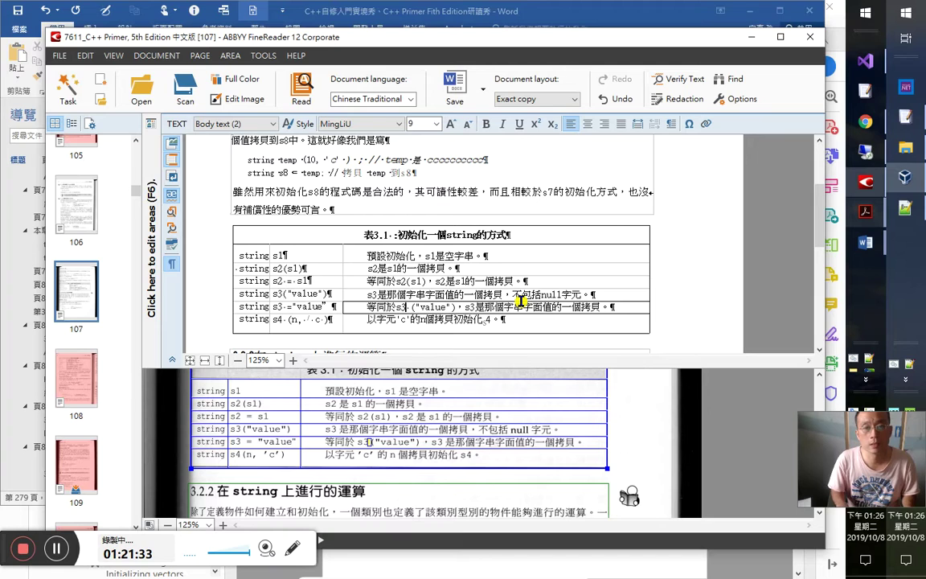
Step: Remove the extra space before ("value") in the s3 = "value" row's description so it reads 等同於s3("value")
{"action": "key", "text": "Right"}
{"action": "key", "text": "Right"}
{"action": "key", "text": "Right"}
{"action": "key", "text": "Right"}
{"action": "key", "text": "Right"}
{"action": "key", "text": "Right"}
{"action": "key", "text": "Right"}
{"action": "key", "text": "Right"}
{"action": "key", "text": "Right"}
{"action": "key", "text": "Right"}
{"action": "key", "text": "Right"}
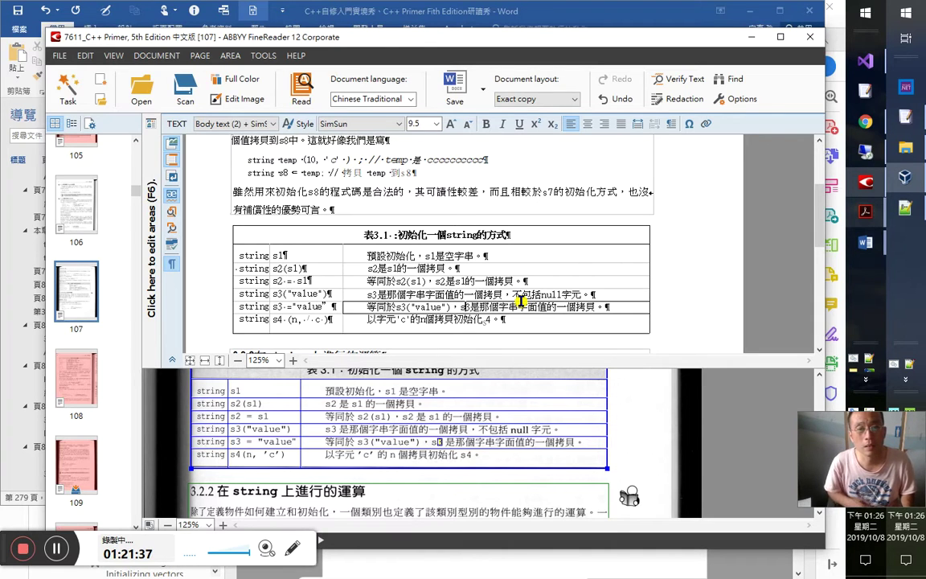
Step: Replace the curly closing quotation mark in the s3 = "value" cell with a straight one
{"action": "left_click", "coordinate": [342, 310]}
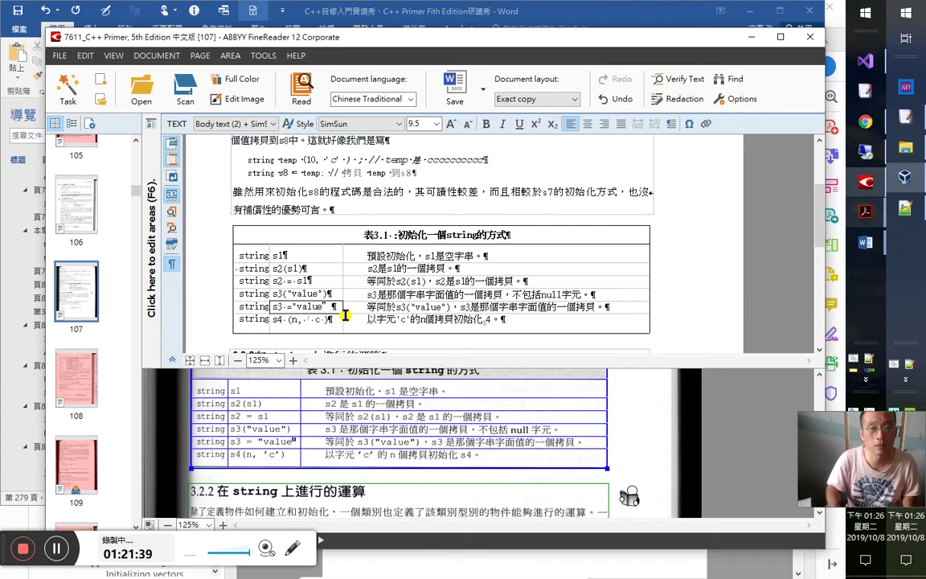
{"action": "type", "text": "\""}
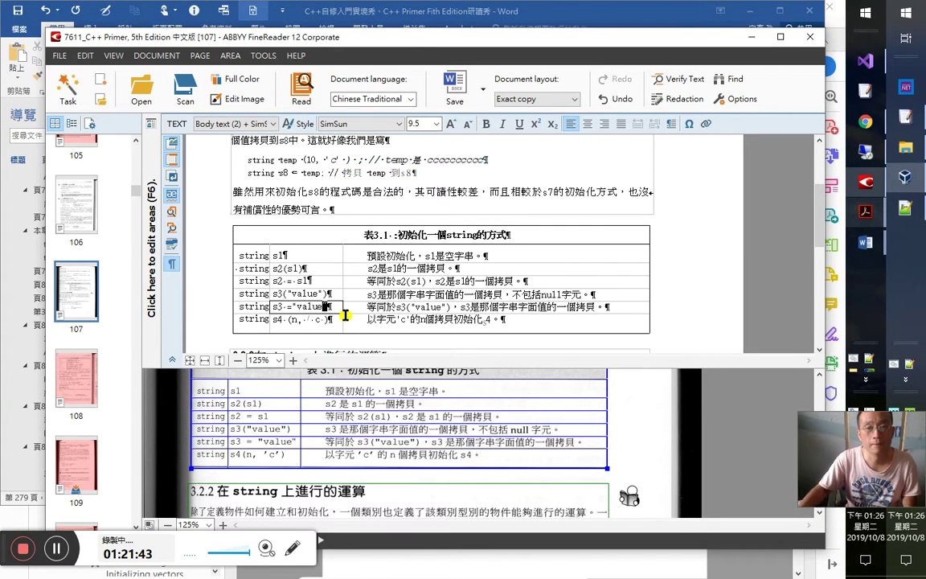
{"action": "left_click", "coordinate": [482, 309]}
{"action": "left_click", "coordinate": [566, 311]}
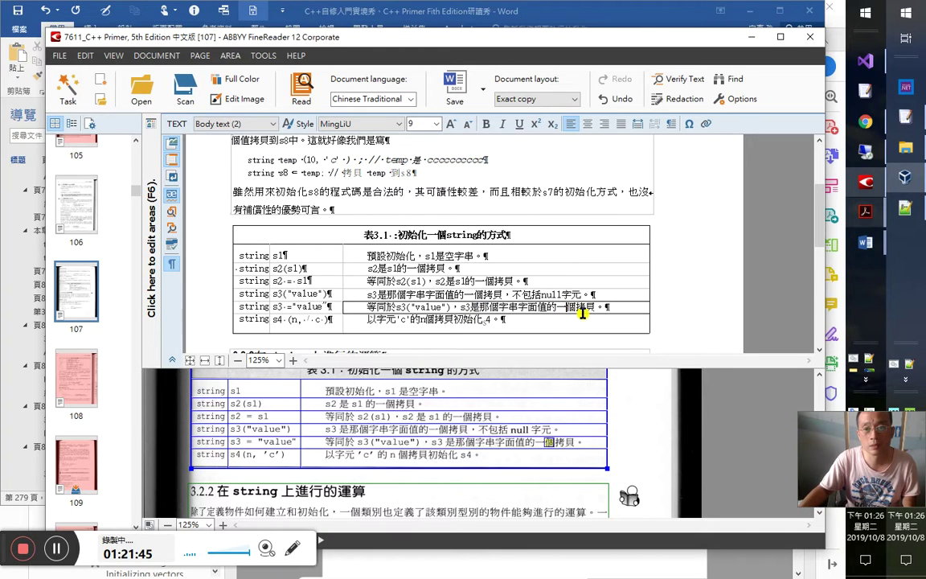
Step: Correct the quotes around c in the table's last row to read 'c', setting the closing quote's font to Consolas
{"action": "left_click", "coordinate": [307, 322]}
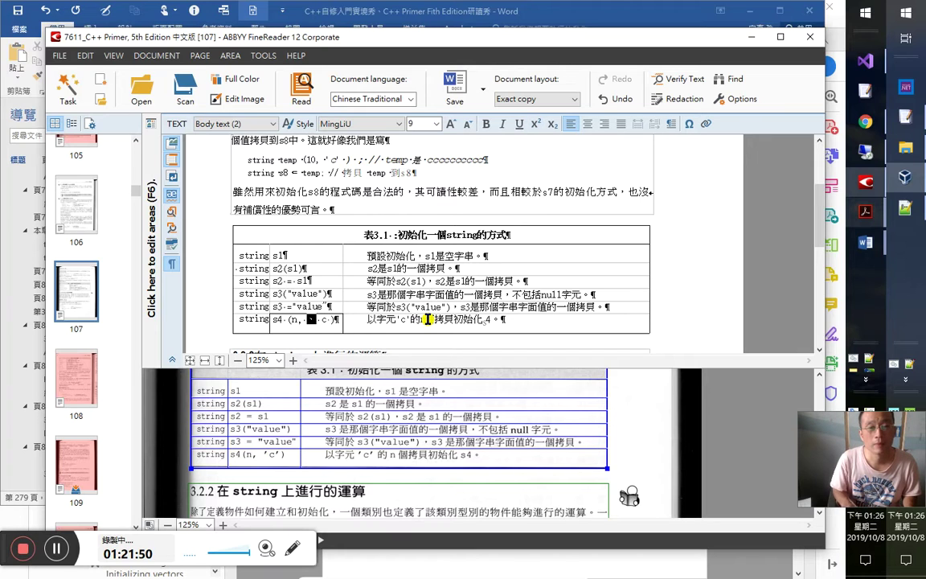
{"action": "key", "text": "Delete"}
{"action": "key", "text": "Right"}
{"action": "key", "text": "Delete"}
{"action": "type", "text": "'"}
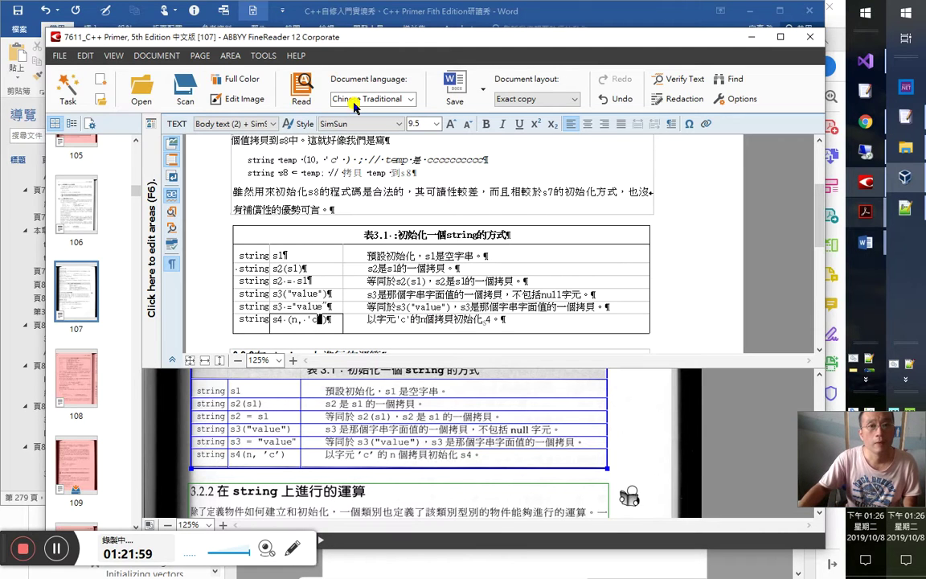
{"action": "left_click", "coordinate": [345, 124]}
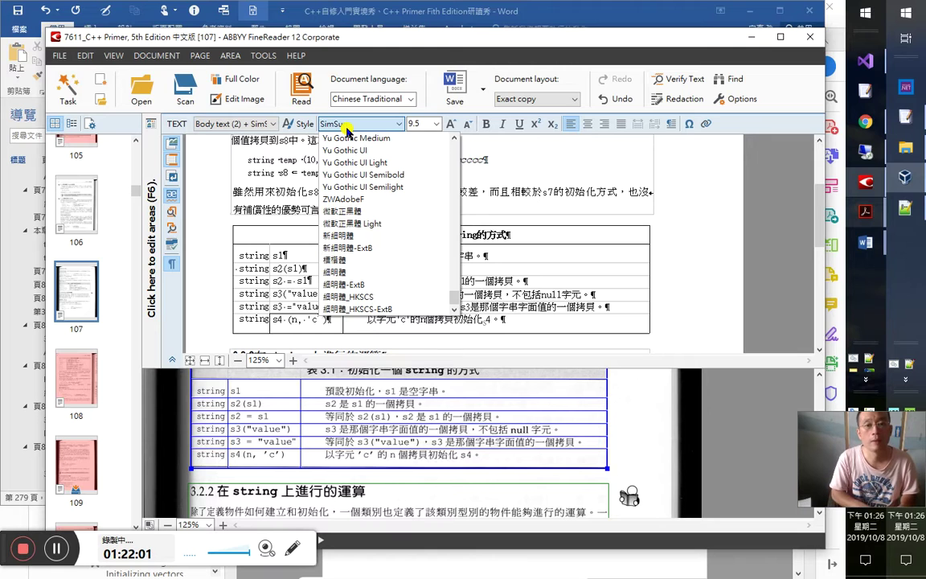
{"action": "type", "text": "Consolas"}
{"action": "key", "text": "Return"}
Step: Correct the misread variable name at the end of the last row's description so it reads 初始化s4。
{"action": "key", "text": "Right"}
{"action": "key", "text": "Right"}
{"action": "key", "text": "Right"}
{"action": "key", "text": "Right"}
{"action": "key", "text": "Right"}
{"action": "key", "text": "Right"}
{"action": "key", "text": "Right"}
{"action": "key", "text": "Right"}
{"action": "key", "text": "Right"}
{"action": "key", "text": "Right"}
{"action": "key", "text": "Right"}
{"action": "key", "text": "Right"}
{"action": "key", "text": "Right"}
{"action": "key", "text": "Right"}
{"action": "key", "text": "Right"}
{"action": "key", "text": "Right"}
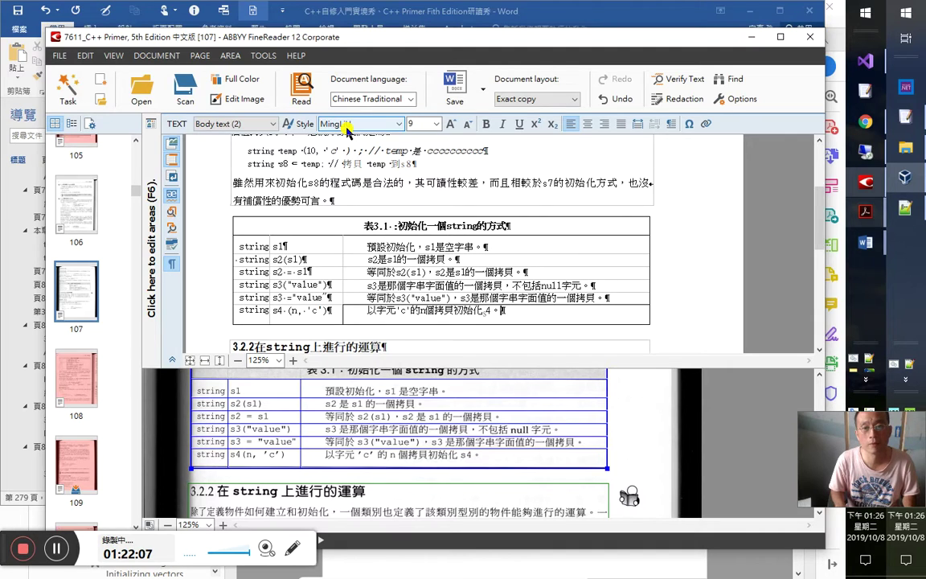
{"action": "key", "text": "shift+Right"}
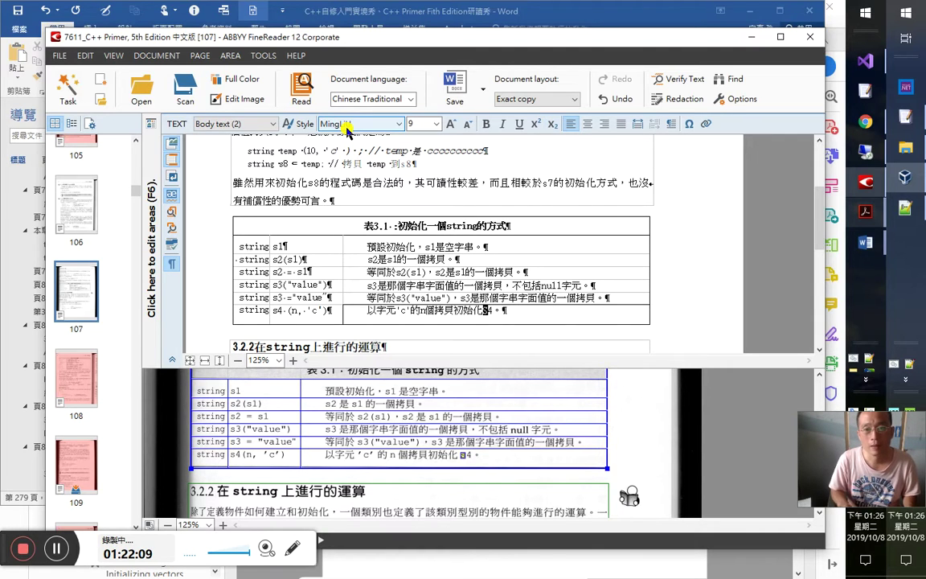
{"action": "type", "text": "s4"}
{"action": "key", "text": "Down"}
{"action": "key", "text": "Up"}
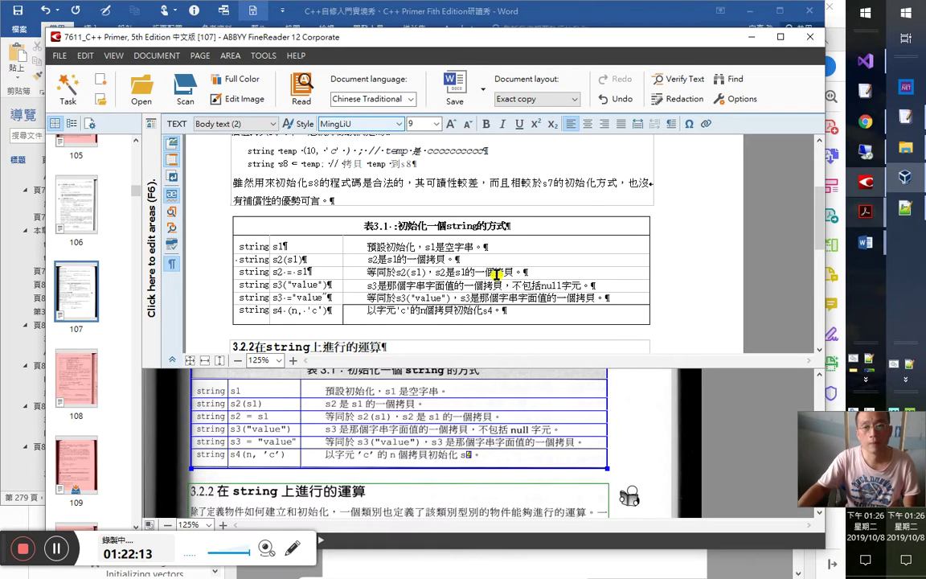
Step: Switch to Word and place the cursor on the blank line below the heading Table 3.1. Ways to Initialize a string
{"action": "key", "text": "ctrl+a"}
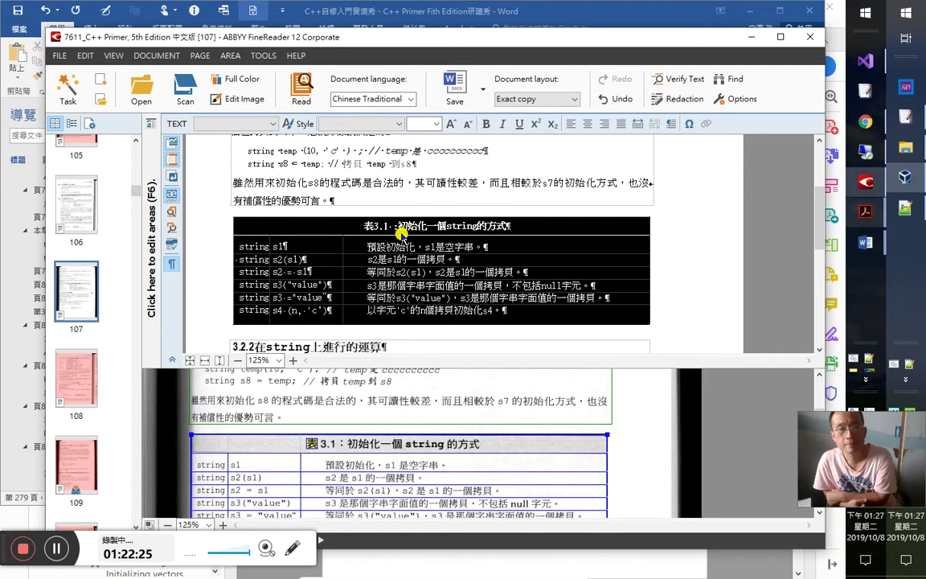
{"action": "left_click", "coordinate": [316, 299]}
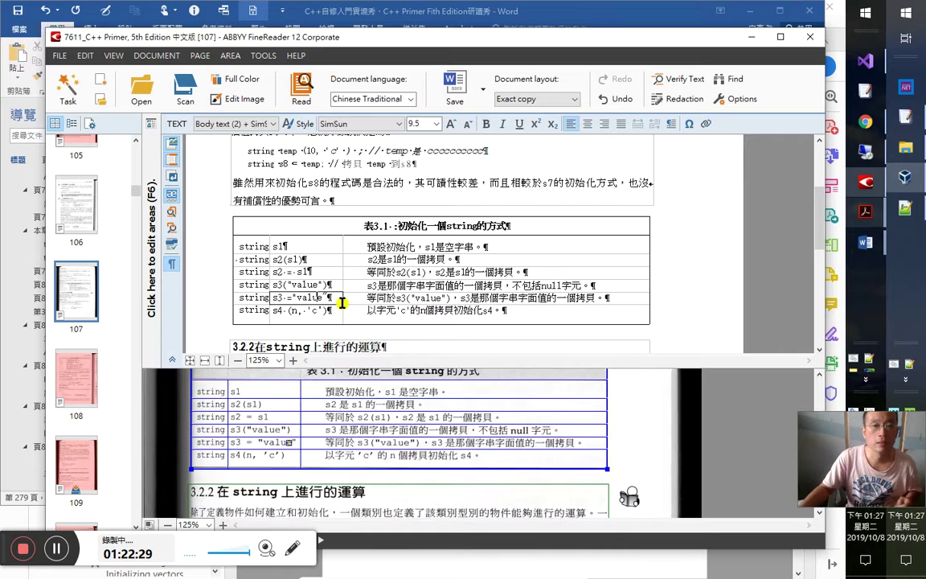
{"action": "key", "text": "alt+Tab"}
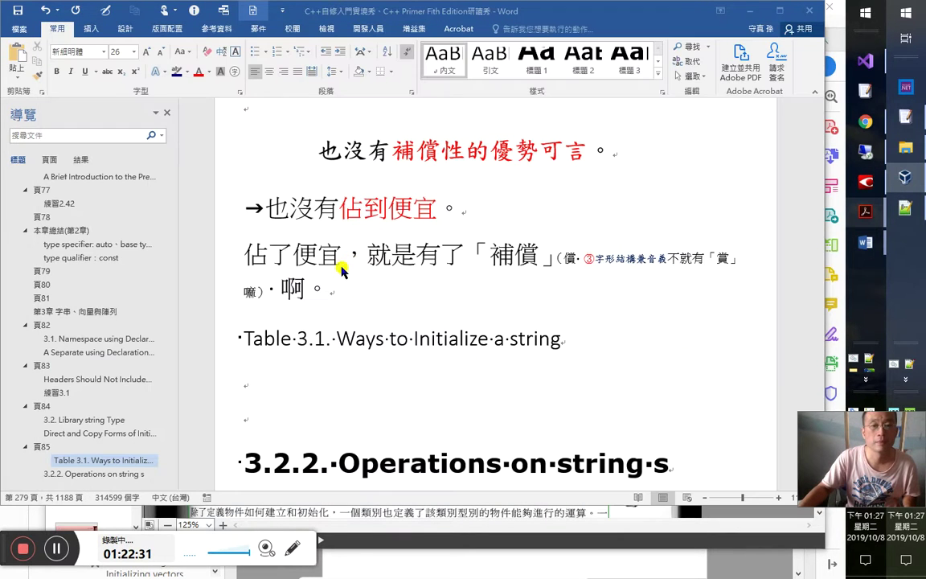
{"action": "left_click", "coordinate": [360, 380]}
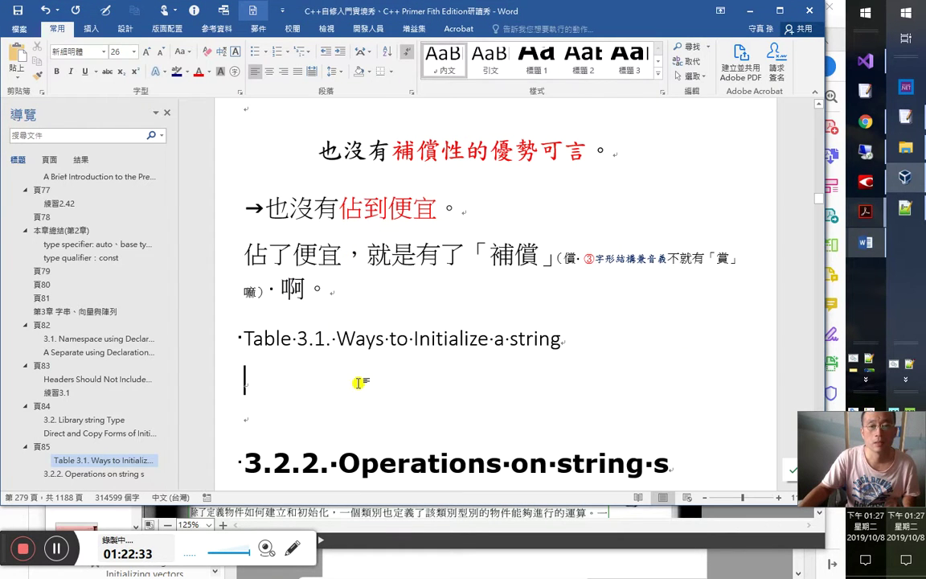
Step: Switch to Visual Studio, check out the temp branch of prog1 and show the solution's files
{"action": "key", "text": "alt+Tab"}
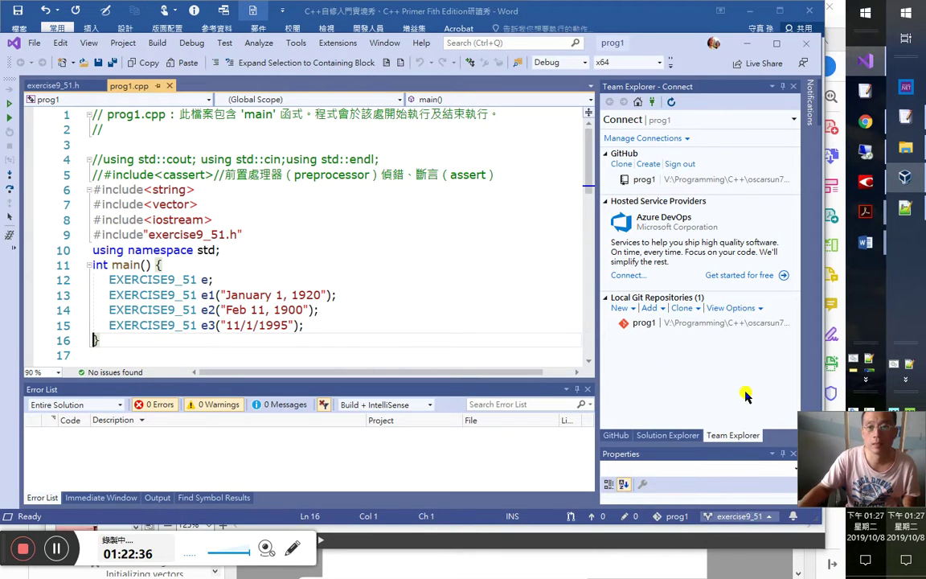
{"action": "scroll", "coordinate": [690, 357], "scroll_direction": "down", "scroll_amount": 7}
{"action": "scroll", "coordinate": [687, 358], "scroll_direction": "down", "scroll_amount": 3}
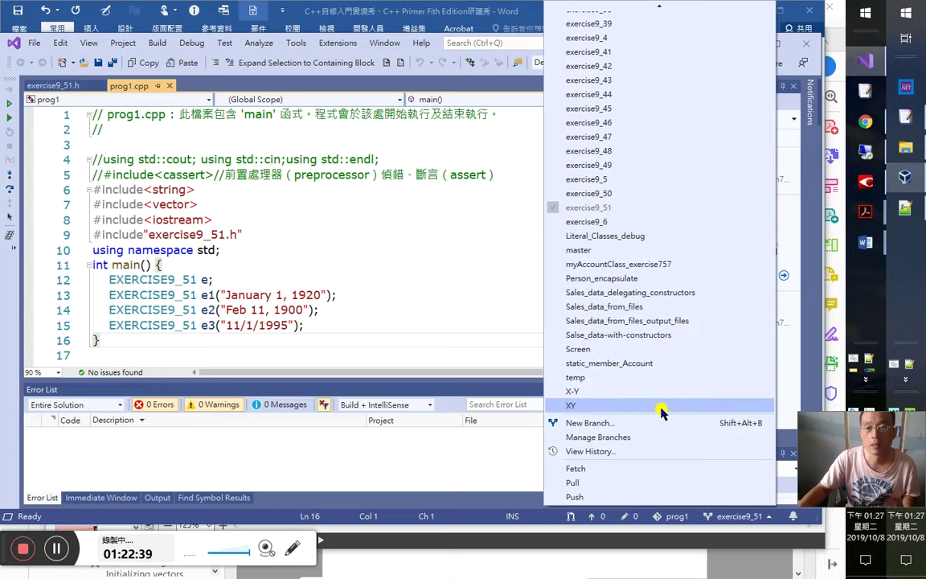
{"action": "left_click", "coordinate": [603, 385]}
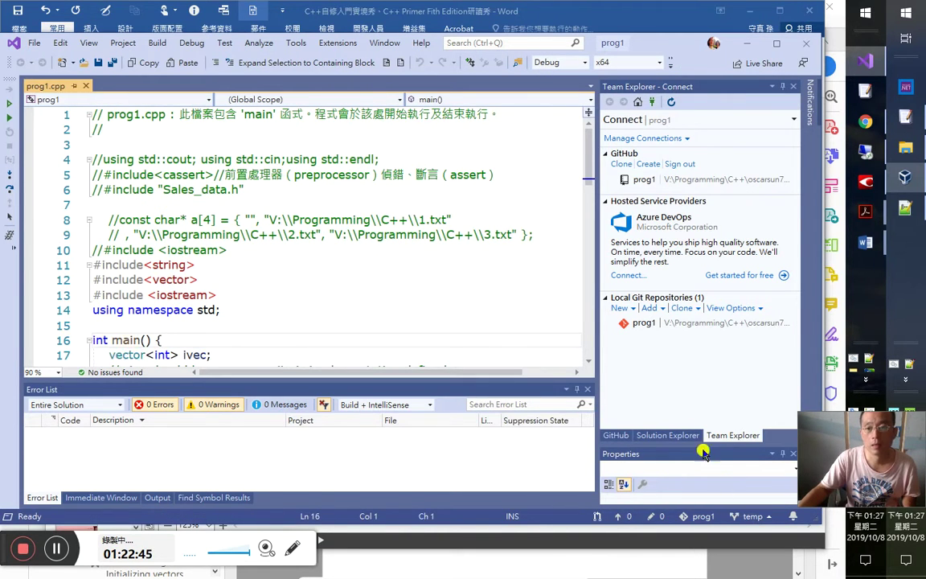
{"action": "left_click", "coordinate": [680, 435]}
{"action": "left_click", "coordinate": [368, 252]}
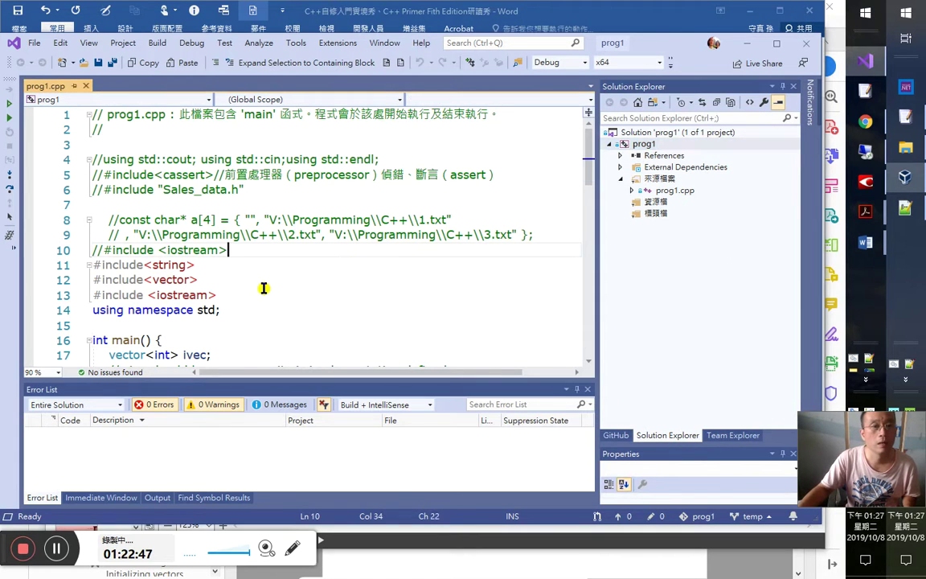
Step: Replace the vector code in the body of main in prog1.cpp with string s = "123"; and run the program without debugging
{"action": "scroll", "coordinate": [250, 251], "scroll_direction": "down", "scroll_amount": 2}
{"action": "scroll", "coordinate": [252, 254], "scroll_direction": "down", "scroll_amount": 2}
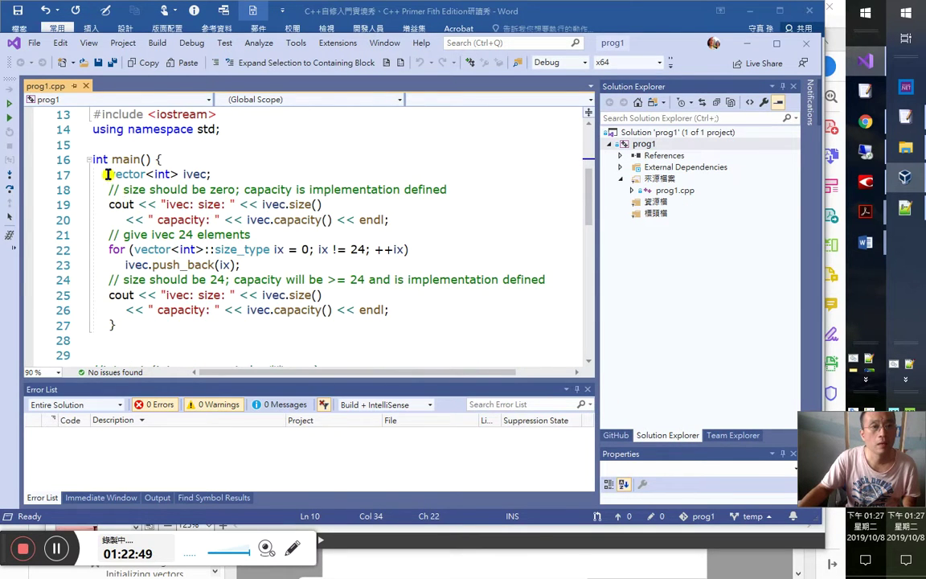
{"action": "left_click_drag", "start_coordinate": [109, 173], "coordinate": [452, 314]}
{"action": "scroll", "coordinate": [457, 314], "scroll_direction": "up", "scroll_amount": 2}
{"action": "type", "text": "s"}
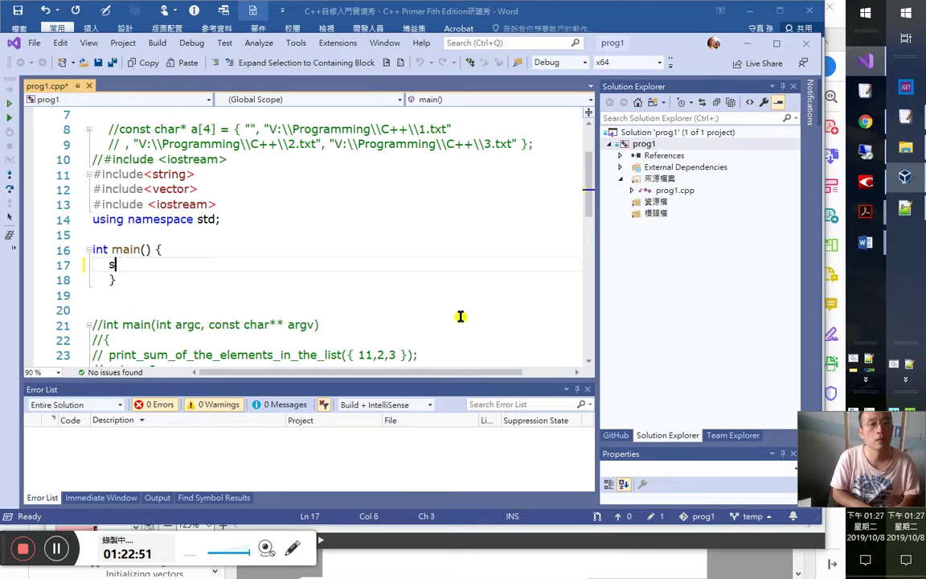
{"action": "type", "text": "tring s = \"\""}
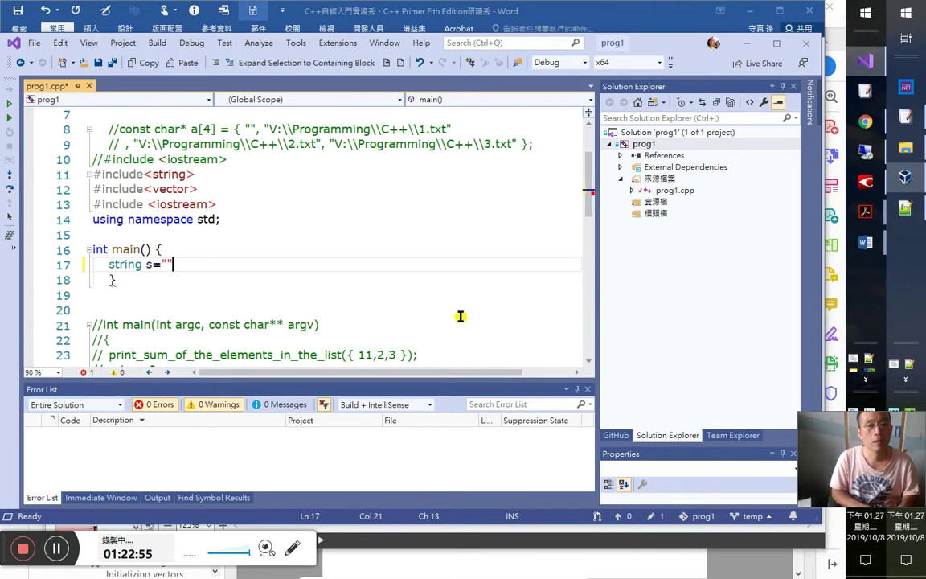
{"action": "type", "text": ";"}
{"action": "key", "text": "Left"}
{"action": "key", "text": "Left"}
{"action": "type", "text": "123"}
{"action": "key", "text": "Down"}
{"action": "key", "text": "ctrl+F5"}
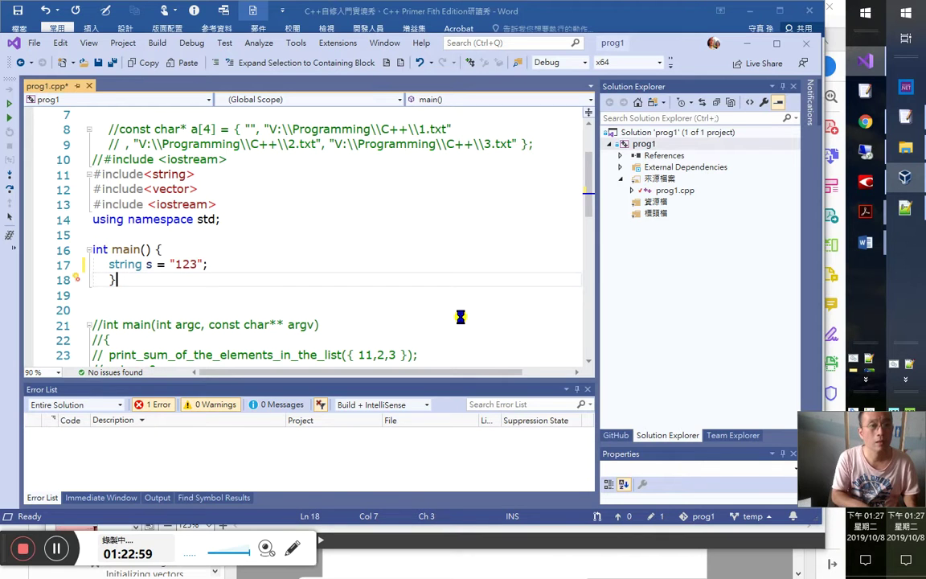
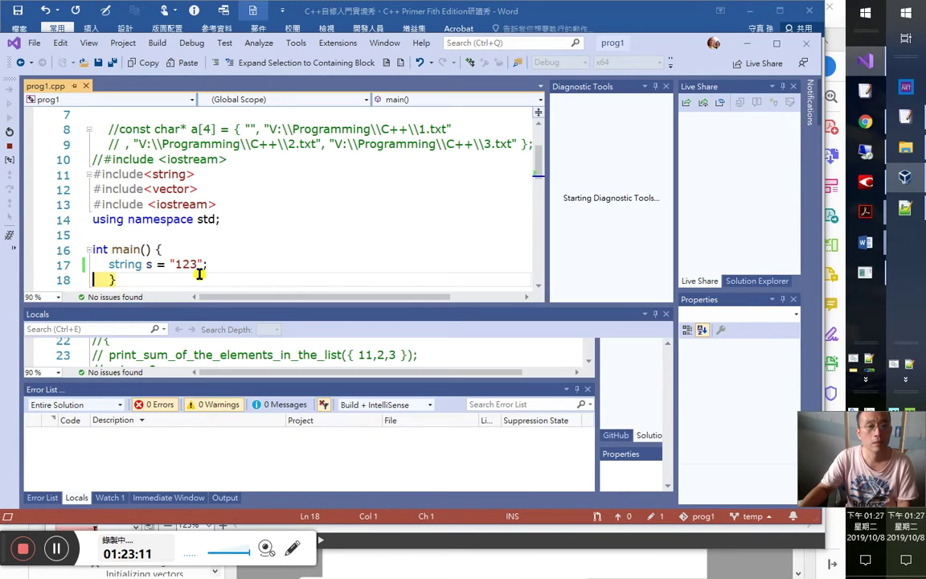
Step: Expand the string variable s among the local variables to examine its size, capacity and individual characters
{"action": "left_click", "coordinate": [35, 357]}
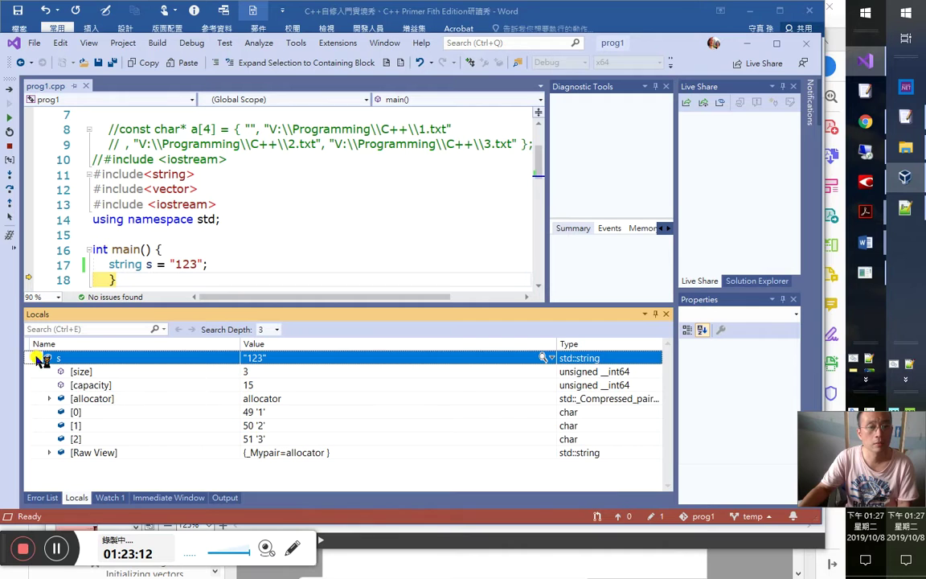
{"action": "left_click", "coordinate": [267, 252]}
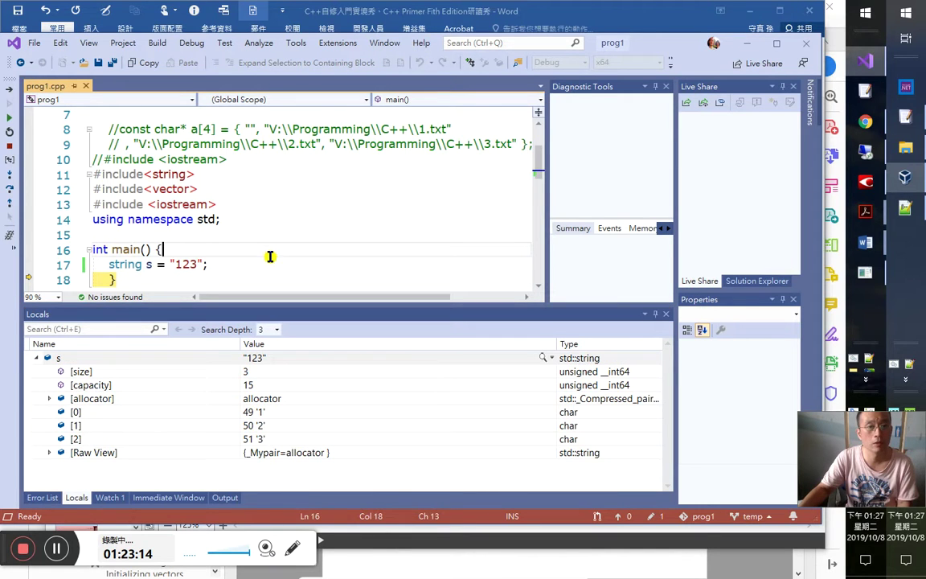
{"action": "scroll", "coordinate": [274, 277], "scroll_direction": "down", "scroll_amount": 1}
{"action": "key", "text": "alt+Tab"}
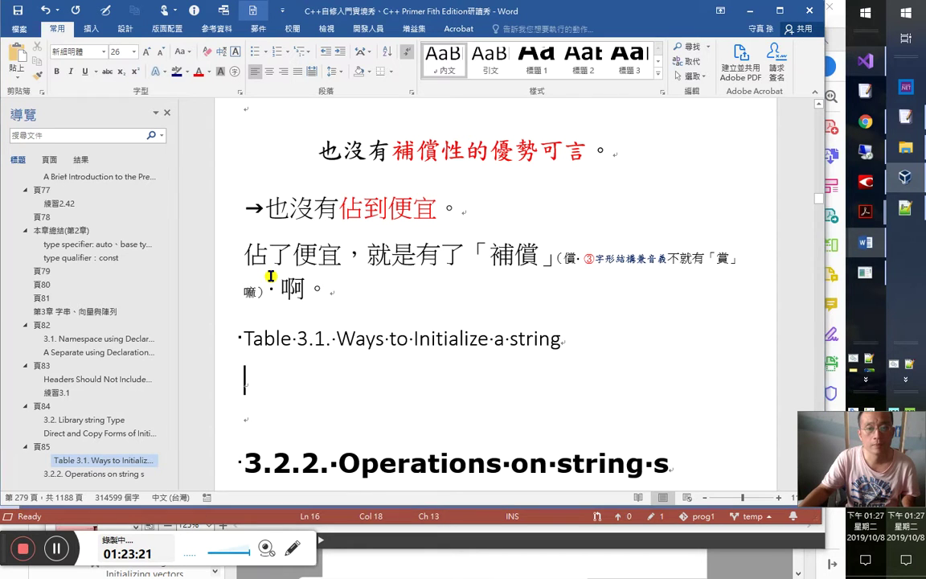
{"action": "key", "text": "alt+Tab"}
{"action": "key", "text": "alt+Tab"}
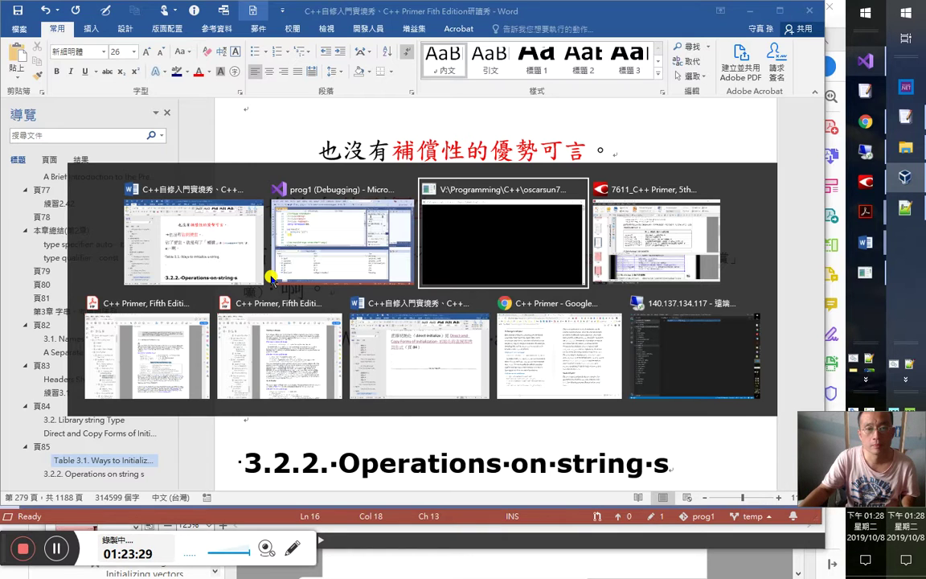
{"action": "key", "text": "alt+Tab"}
{"action": "key", "text": "alt+Tab"}
{"action": "key", "text": "alt+Tab"}
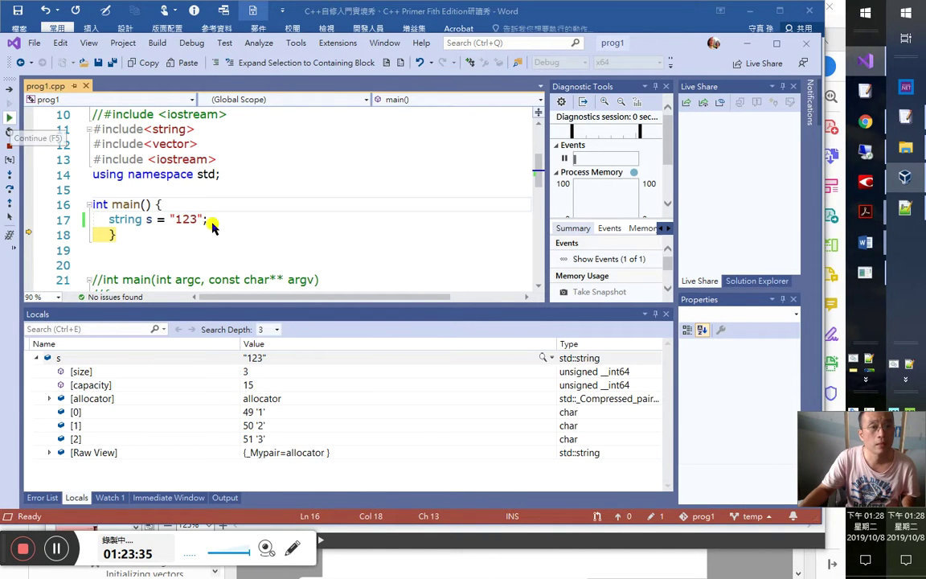
Step: Stop debugging and add the line const char c = "123"; at the start of main(), above the string s declaration
{"action": "key", "text": "shift+F5"}
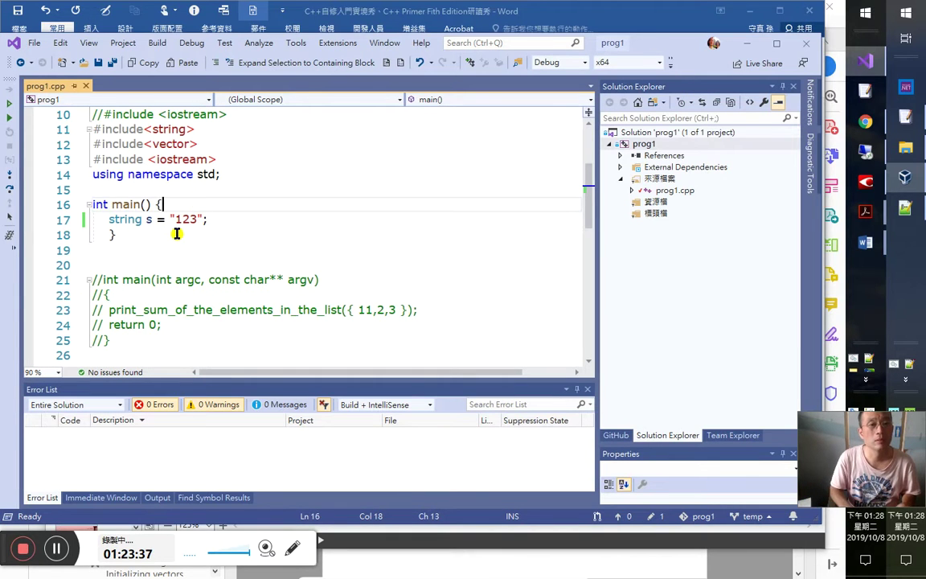
{"action": "key", "text": "Return"}
{"action": "type", "text": "const a"}
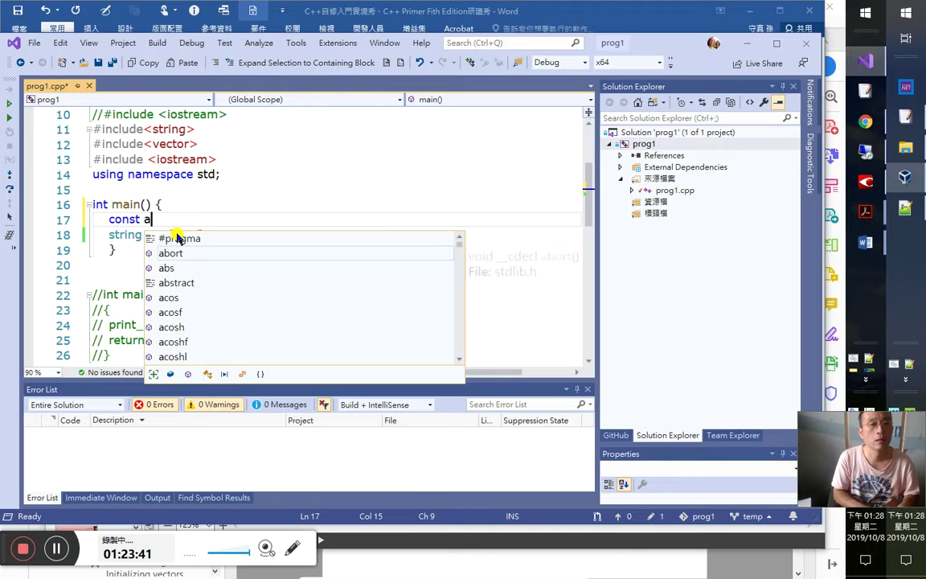
{"action": "key", "text": "BackSpace"}
{"action": "type", "text": "ca"}
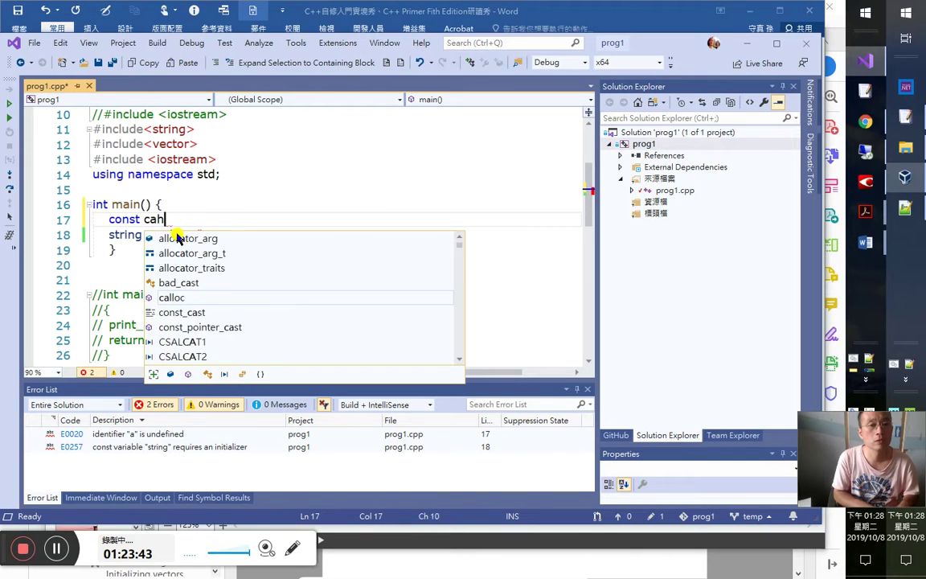
{"action": "key", "text": "BackSpace"}
{"action": "type", "text": "har "}
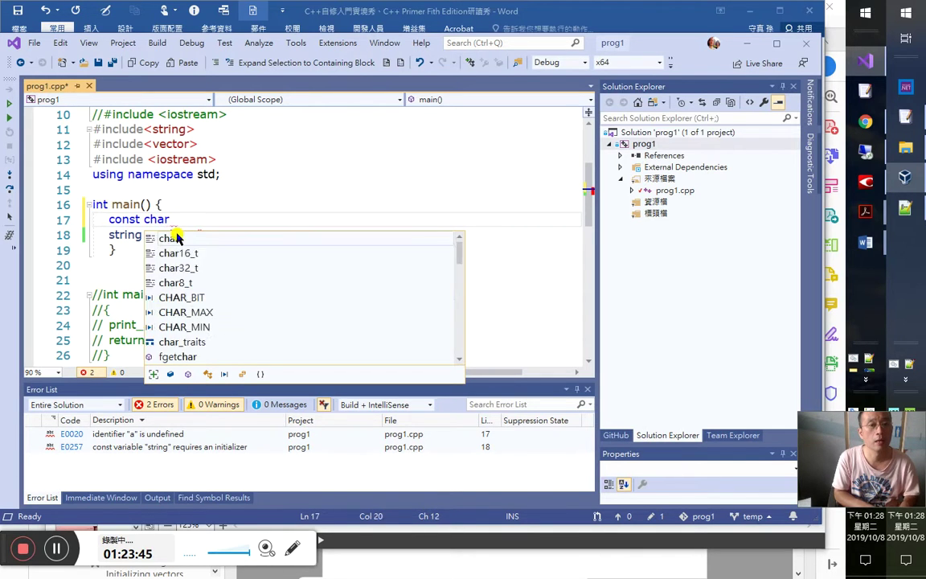
{"action": "type", "text": "c = \"123\""}
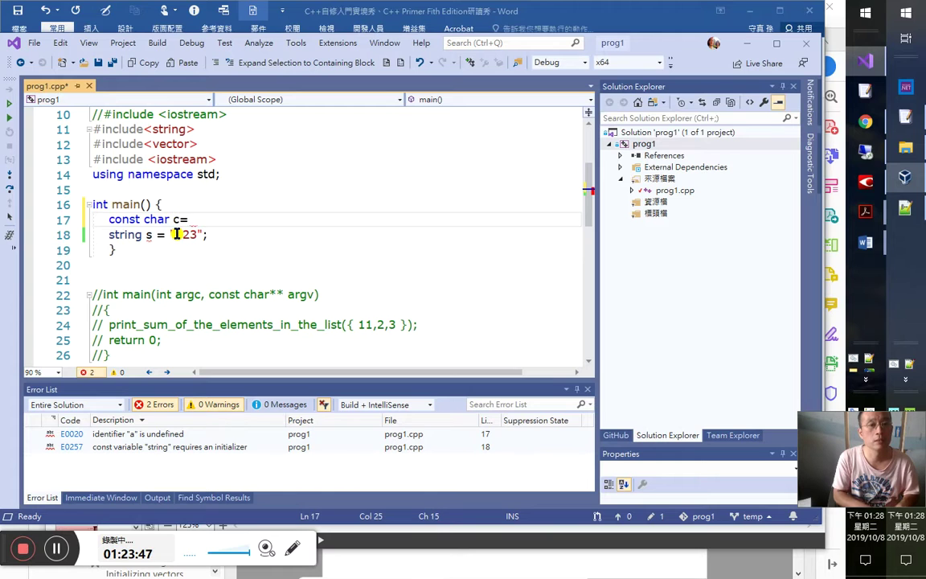
{"action": "type", "text": ";"}
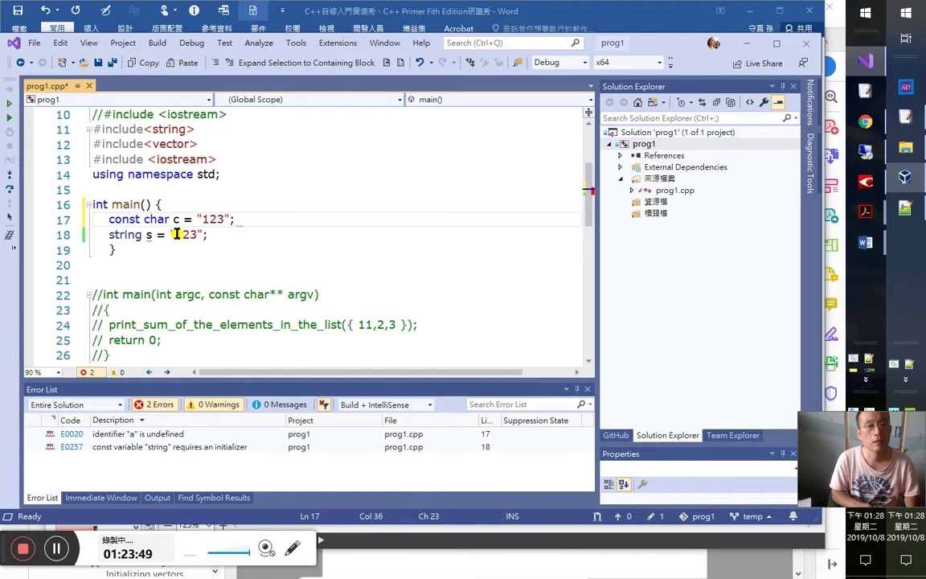
Step: Try to build and run the program, declining to run the last successful build
{"action": "key", "text": "Down"}
{"action": "key", "text": "Down"}
{"action": "key", "text": "ctrl+F5"}
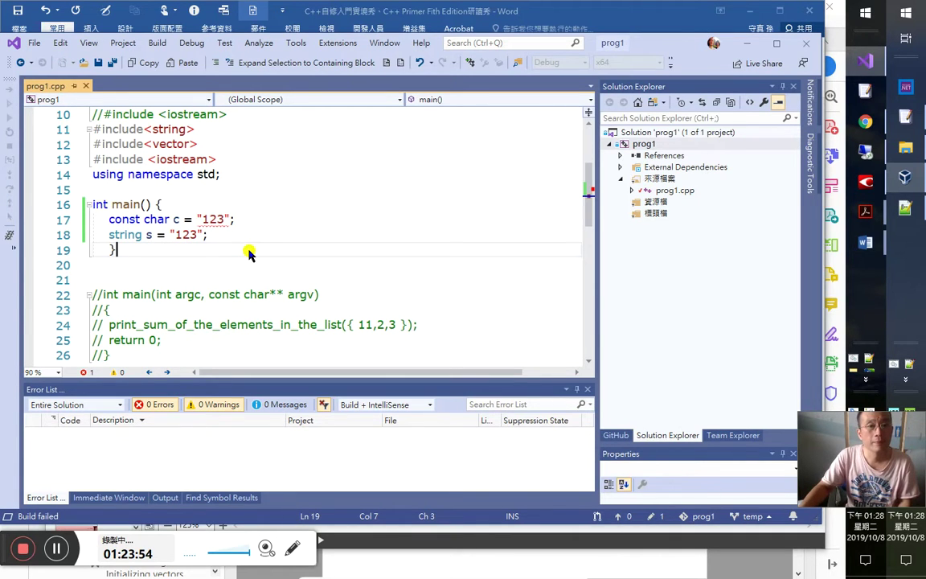
{"action": "left_click", "coordinate": [523, 305]}
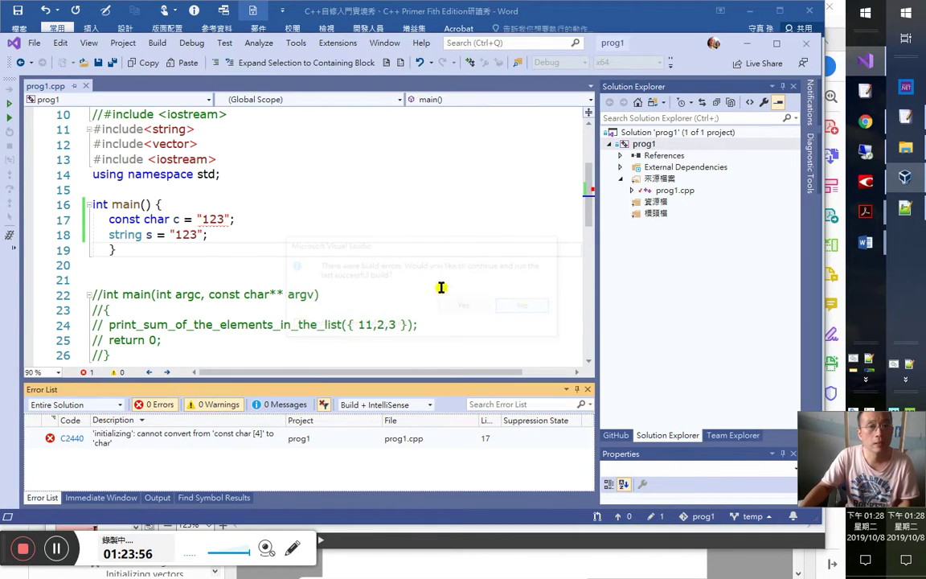
Step: Turn c into a pointer so that its declaration reads const char *c = "123";
{"action": "left_click", "coordinate": [215, 219]}
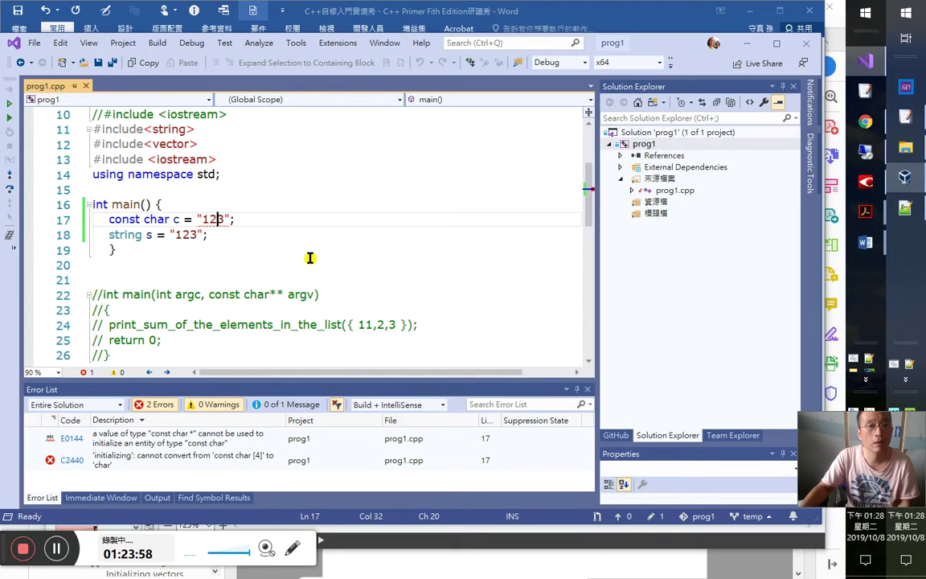
{"action": "left_click", "coordinate": [169, 219]}
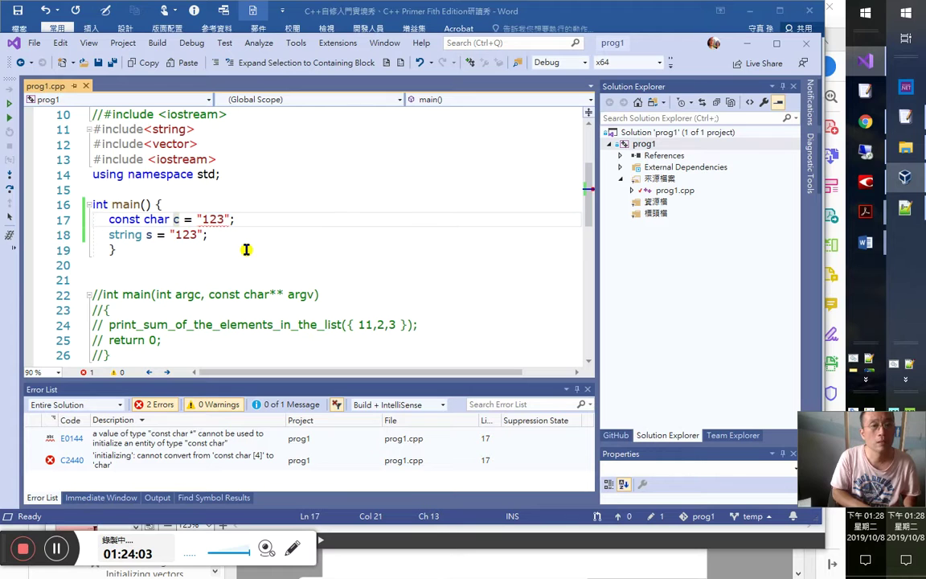
{"action": "type", "text": "*"}
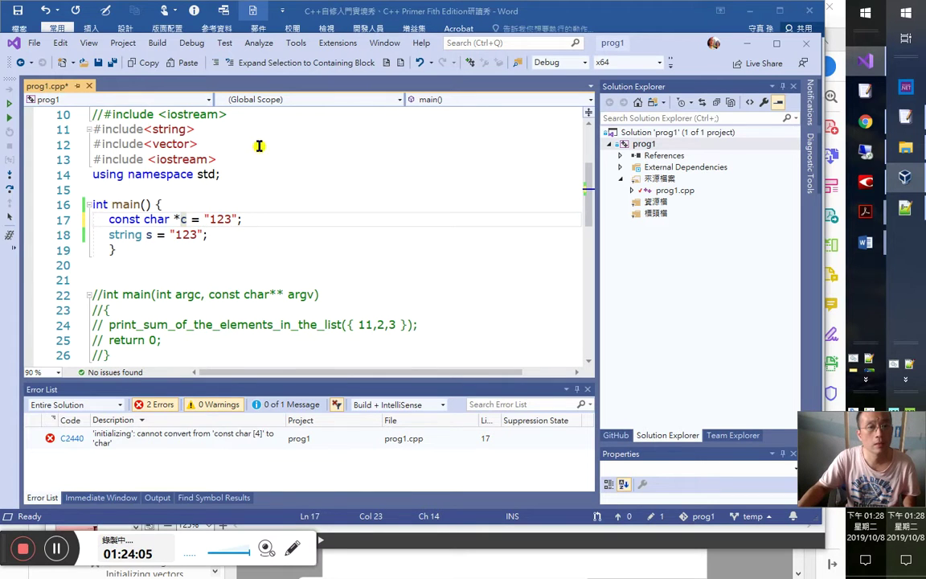
Step: Step through main() in the debugger to its closing brace and expand c among the local variables to examine its value
{"action": "left_click", "coordinate": [9, 218]}
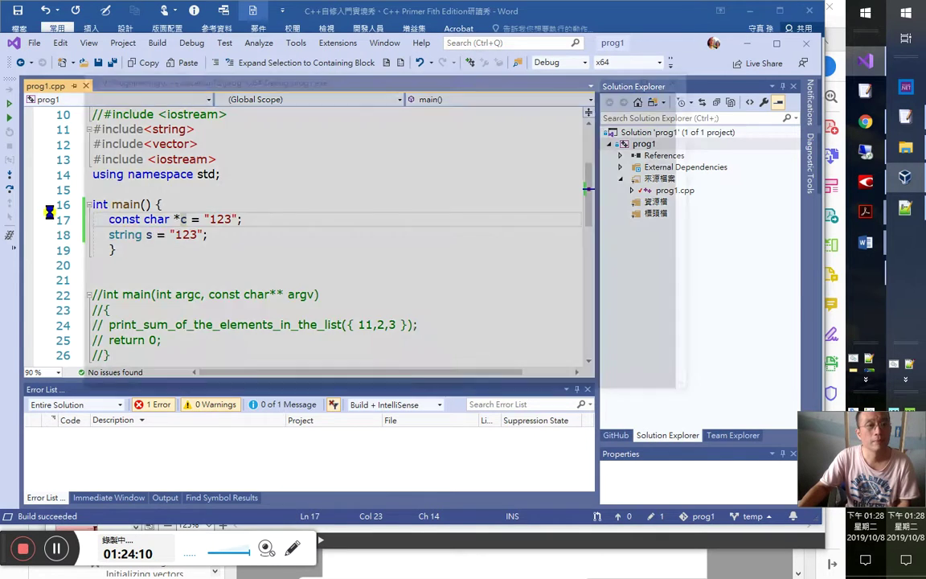
{"action": "left_click", "coordinate": [12, 181]}
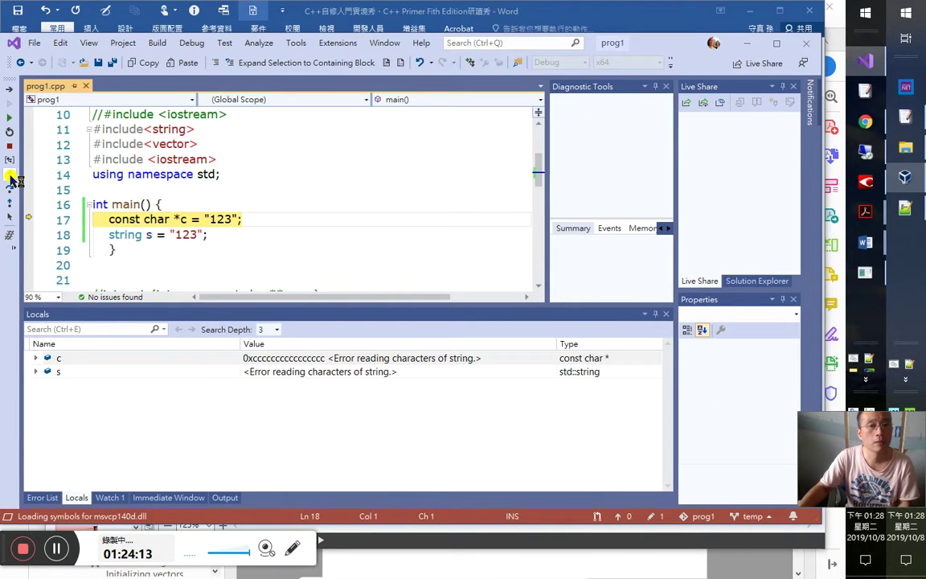
{"action": "left_click", "coordinate": [12, 177]}
{"action": "left_click", "coordinate": [12, 177]}
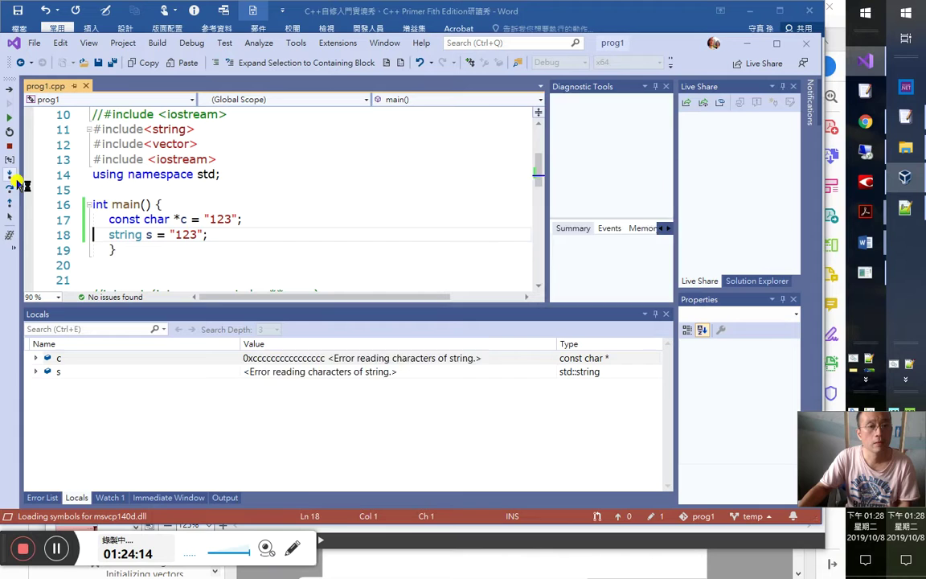
{"action": "left_click", "coordinate": [35, 359]}
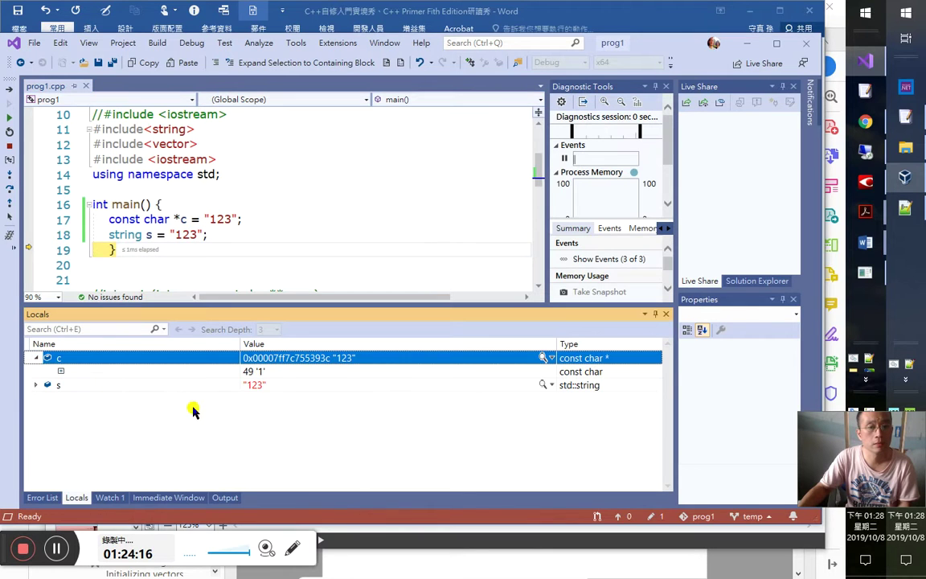
{"action": "left_click", "coordinate": [268, 372]}
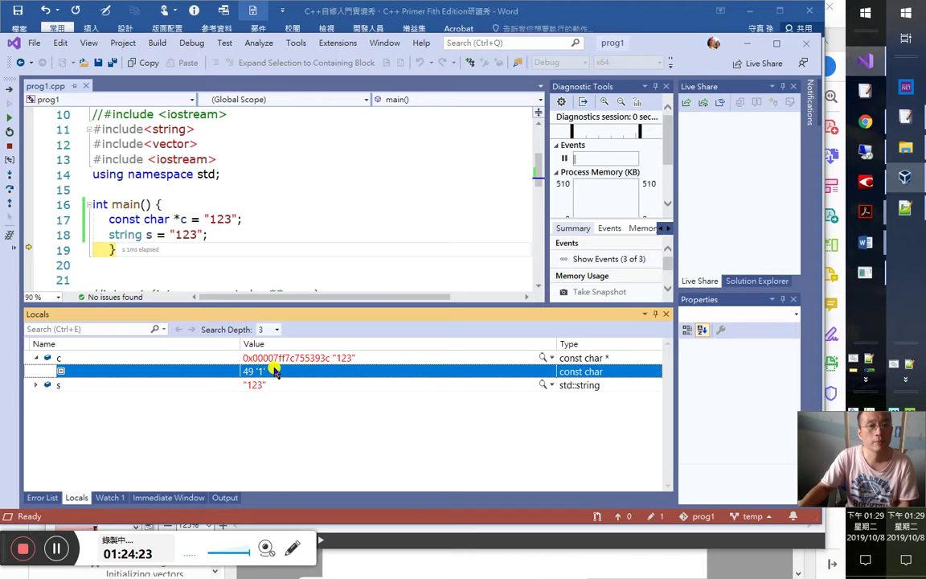
Step: Let the debugged program run to its end and return to the declarations of c and s in the code
{"action": "left_click", "coordinate": [9, 117]}
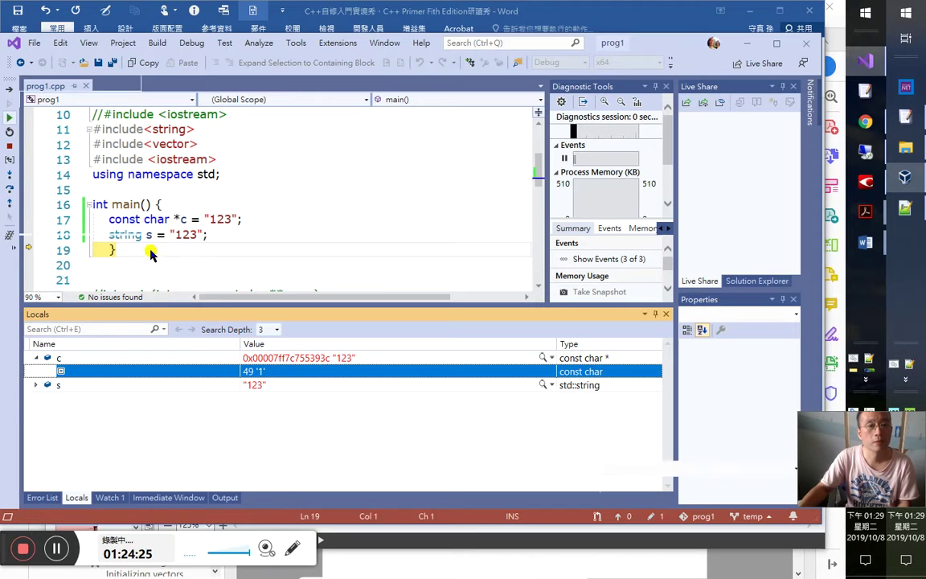
{"action": "left_click", "coordinate": [203, 220]}
{"action": "left_click", "coordinate": [233, 219]}
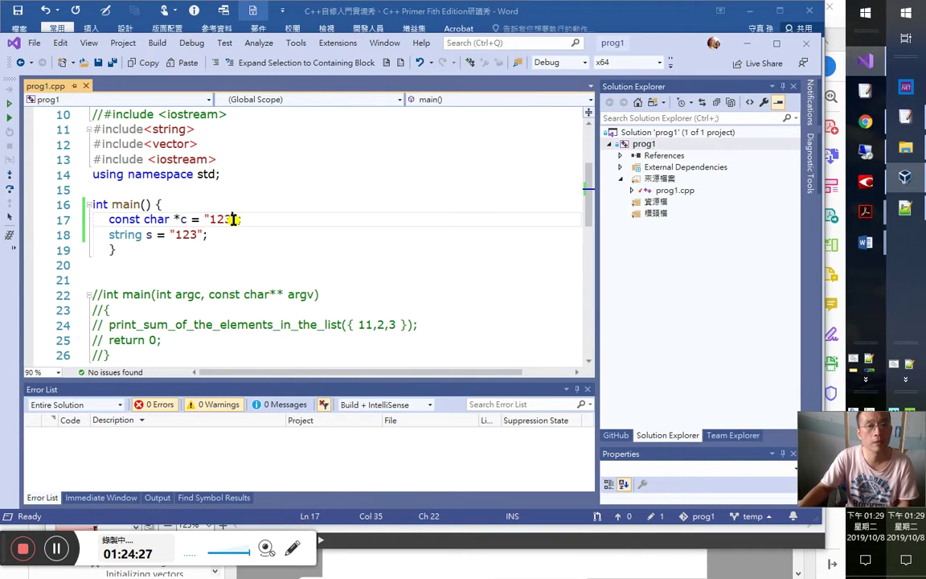
{"action": "left_click", "coordinate": [259, 234]}
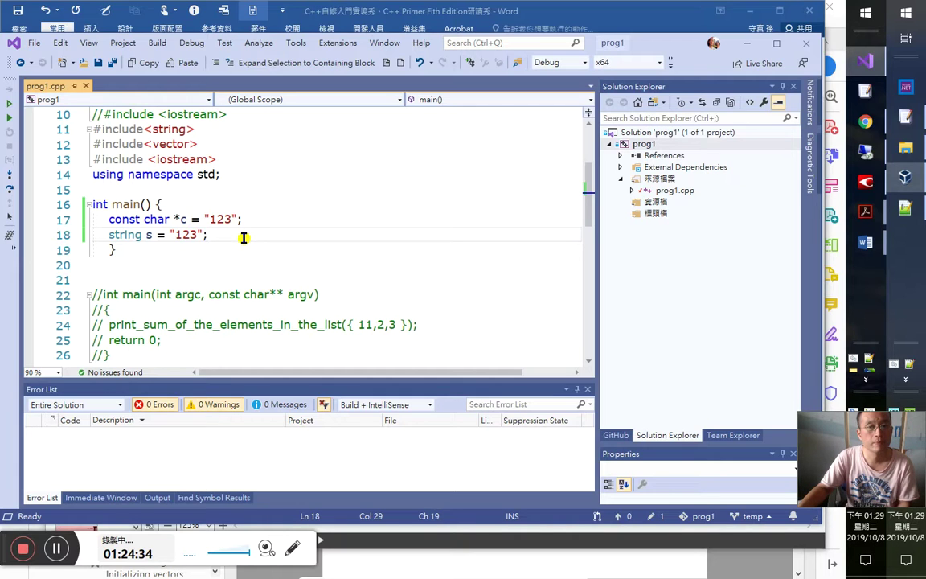
Step: Switch to the Word document and paste the table 表3.1:初始化一個string的方式 under the heading "Table 3.1. Ways to Initialize a string"
{"action": "left_click", "coordinate": [747, 43]}
{"action": "left_click", "coordinate": [640, 366]}
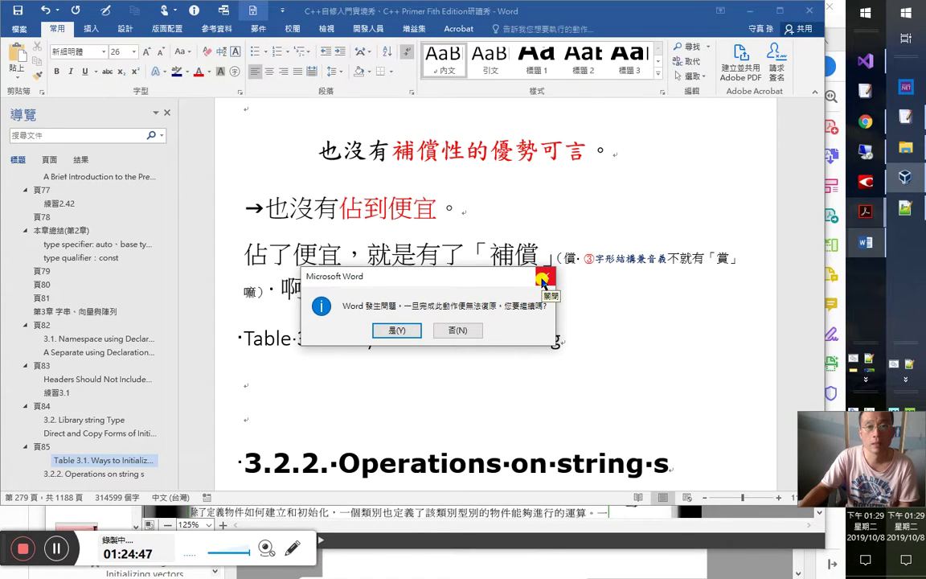
{"action": "left_click", "coordinate": [458, 331]}
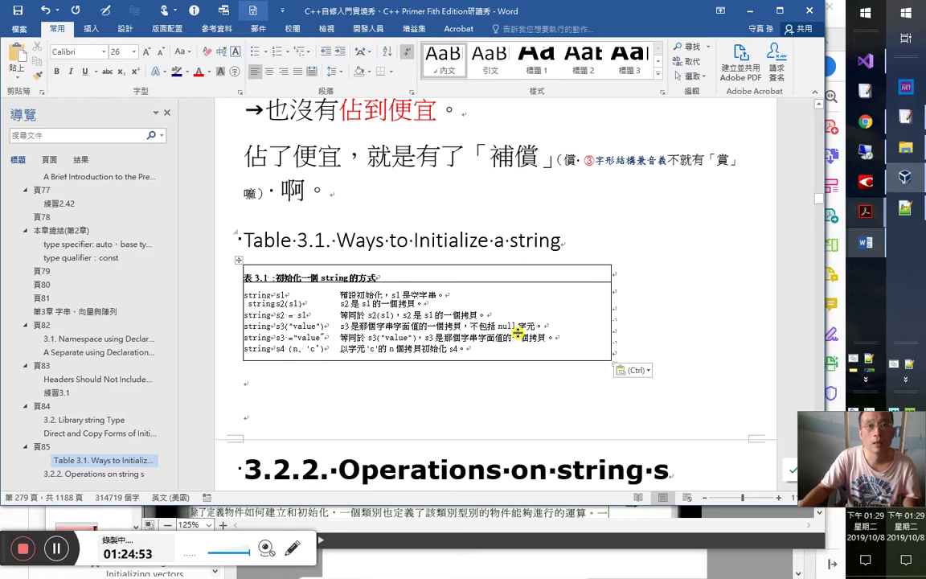
Step: Widen the pasted table by extending the right border of both its title row and its content rows toward the page margin
{"action": "left_click", "coordinate": [363, 304]}
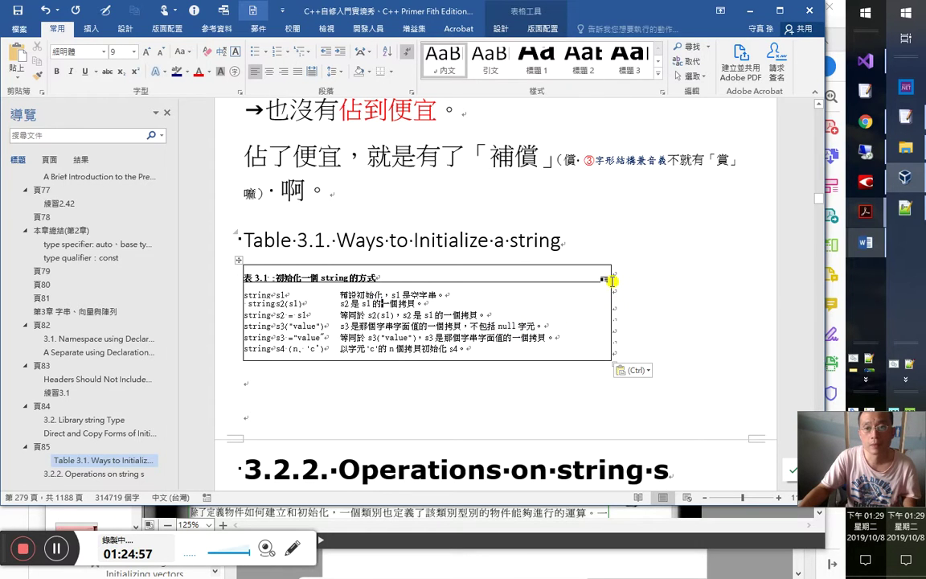
{"action": "left_click_drag", "start_coordinate": [611, 278], "coordinate": [627, 278]}
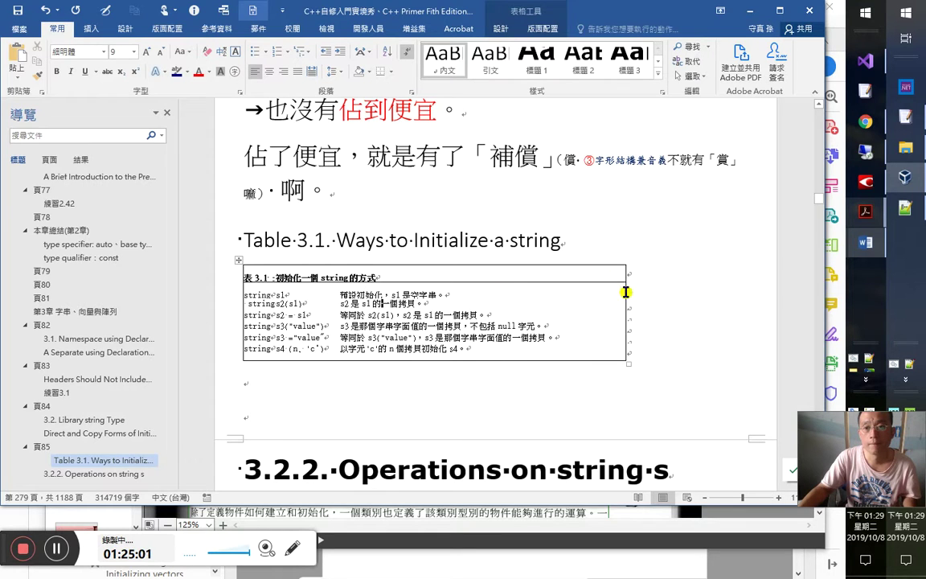
{"action": "left_click_drag", "start_coordinate": [625, 291], "coordinate": [729, 296]}
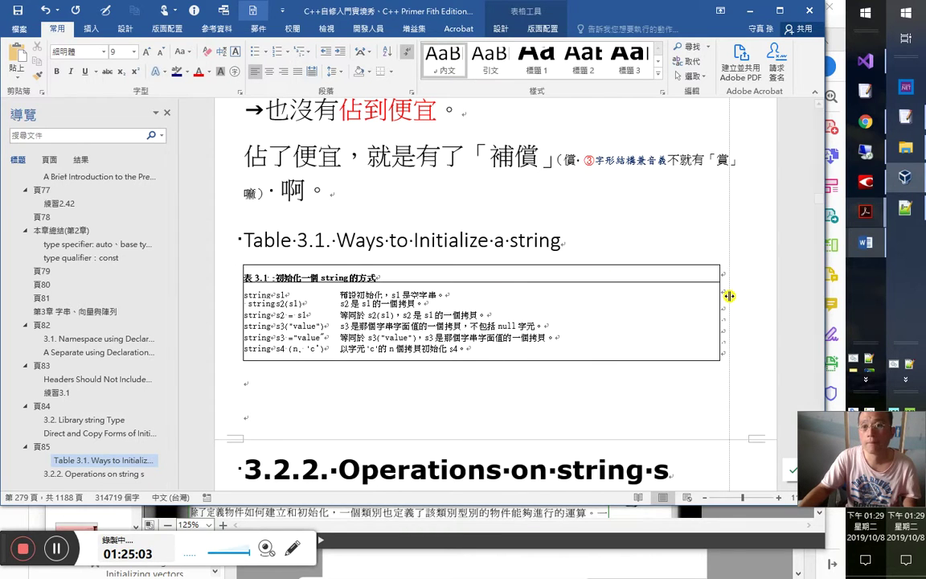
Step: Delete the stray space before string s2(s1) in the pasted table
{"action": "left_click_drag", "start_coordinate": [313, 298], "coordinate": [259, 300]}
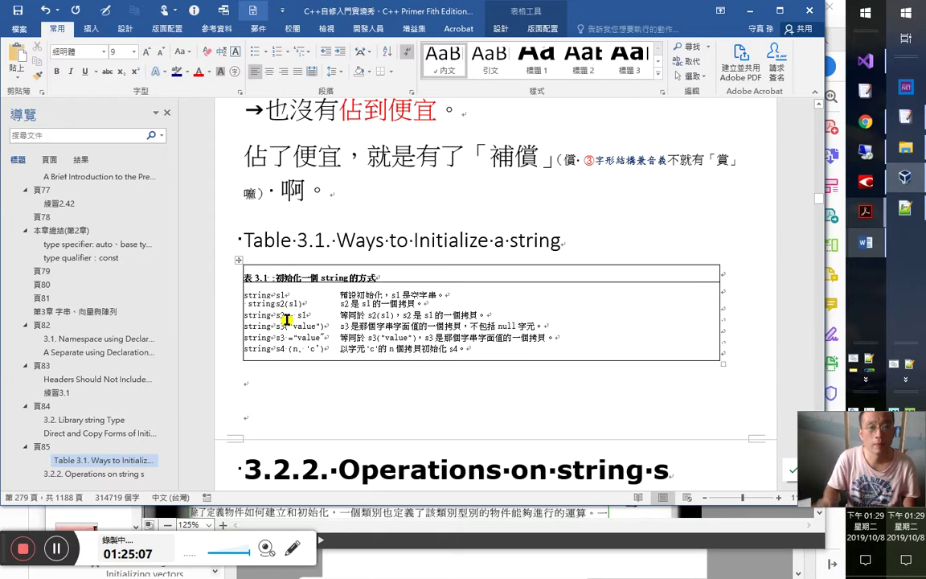
{"action": "key", "text": "Left"}
{"action": "key", "text": "Right"}
{"action": "key", "text": "Delete"}
Step: Switch to ABBYY FineReader, delete the stray space before string s2(s1) in the recognized table, and return to the Word document
{"action": "key", "text": "alt+Tab"}
{"action": "key", "text": "alt+Tab"}
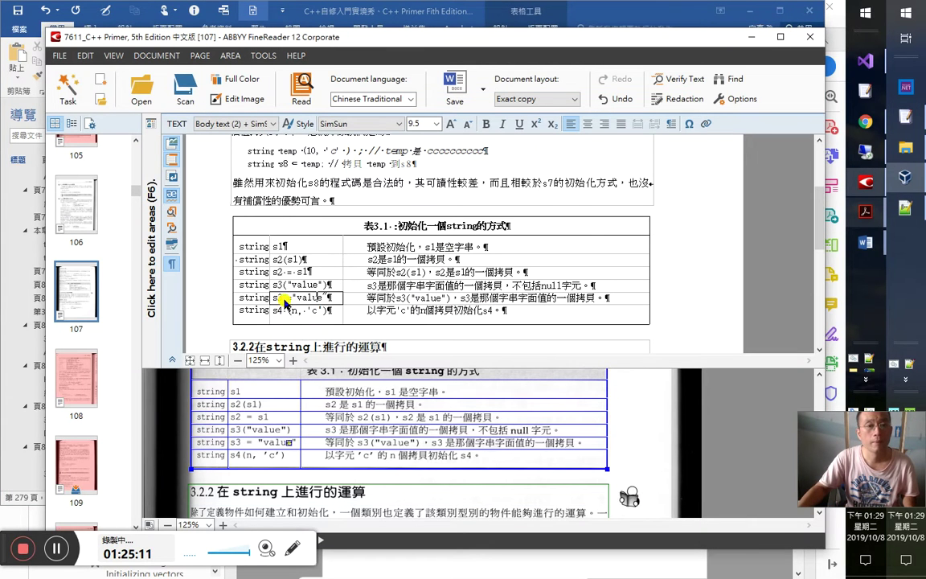
{"action": "left_click", "coordinate": [237, 261]}
{"action": "key", "text": "Delete"}
{"action": "key", "text": "alt+Tab"}
{"action": "key", "text": "alt+Tab"}
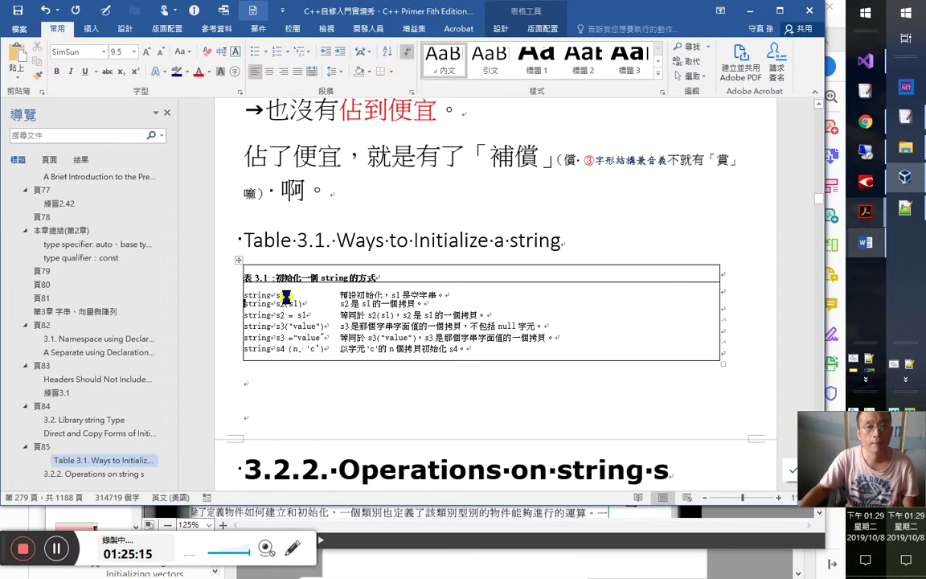
Step: Enlarge the text of the whole table to 11 points and change its line spacing so the rows are further apart
{"action": "left_click", "coordinate": [238, 259]}
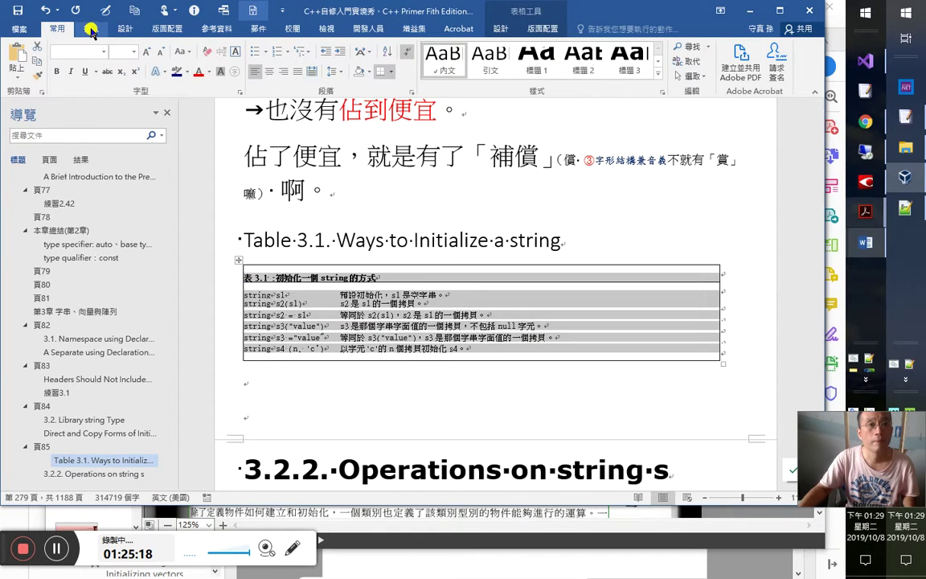
{"action": "left_click", "coordinate": [147, 53]}
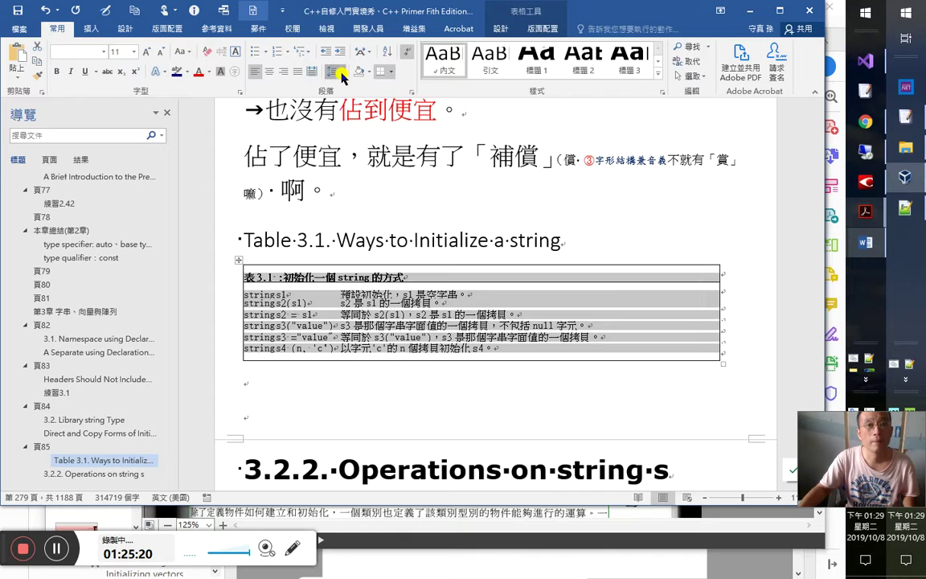
{"action": "left_click", "coordinate": [337, 71]}
{"action": "left_click", "coordinate": [351, 118]}
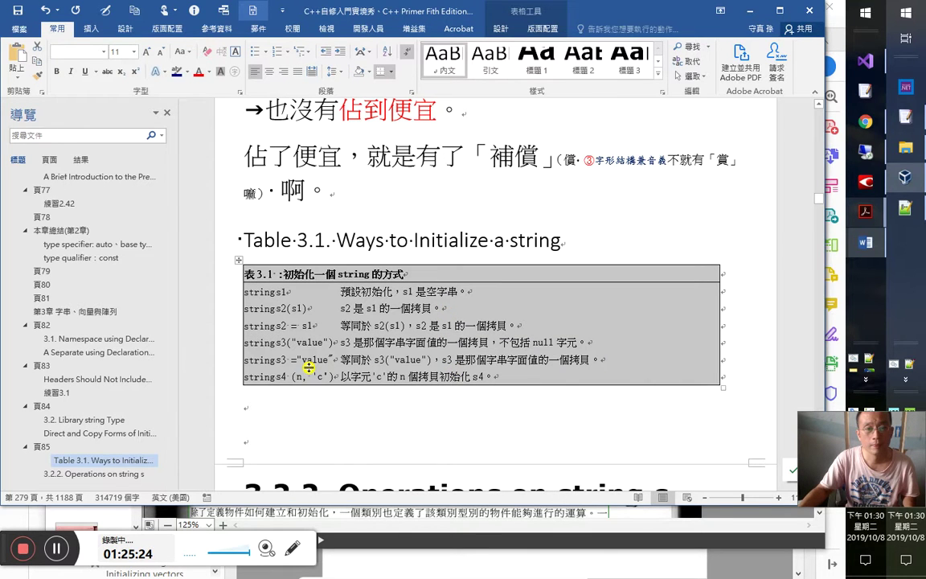
Step: Merge the string cell with the s1 cell in the first content row of the table
{"action": "left_click", "coordinate": [260, 280]}
{"action": "left_click_drag", "start_coordinate": [271, 293], "coordinate": [307, 295]}
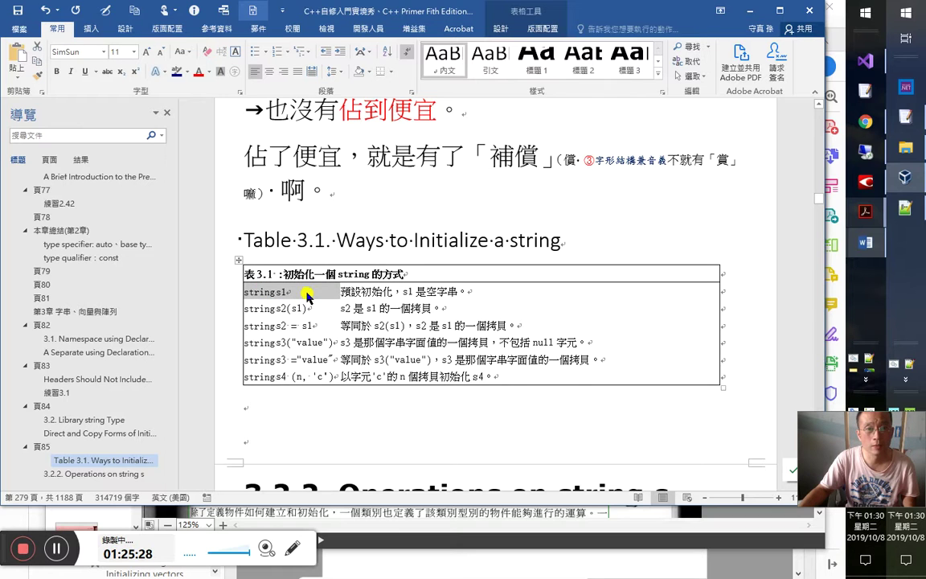
{"action": "left_click", "coordinate": [532, 30]}
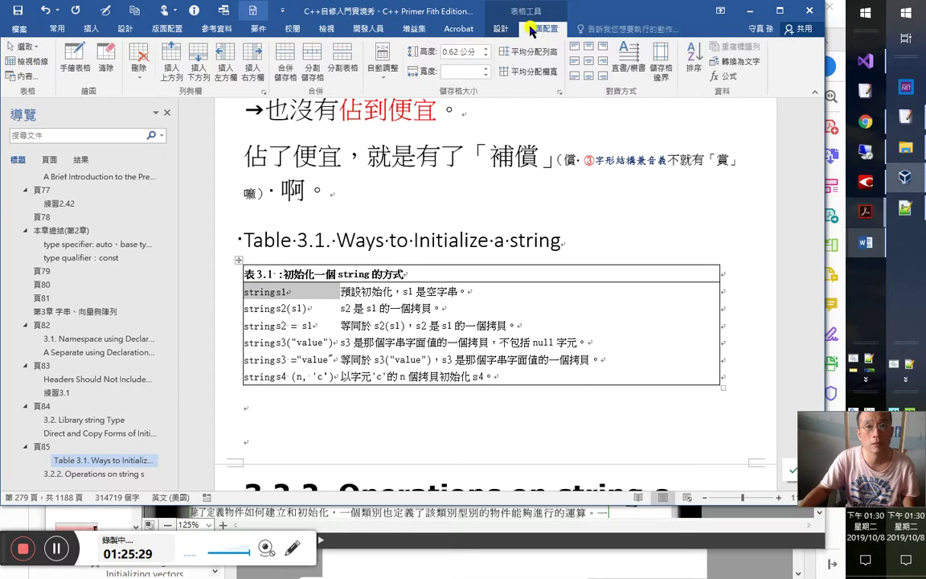
{"action": "left_click", "coordinate": [285, 70]}
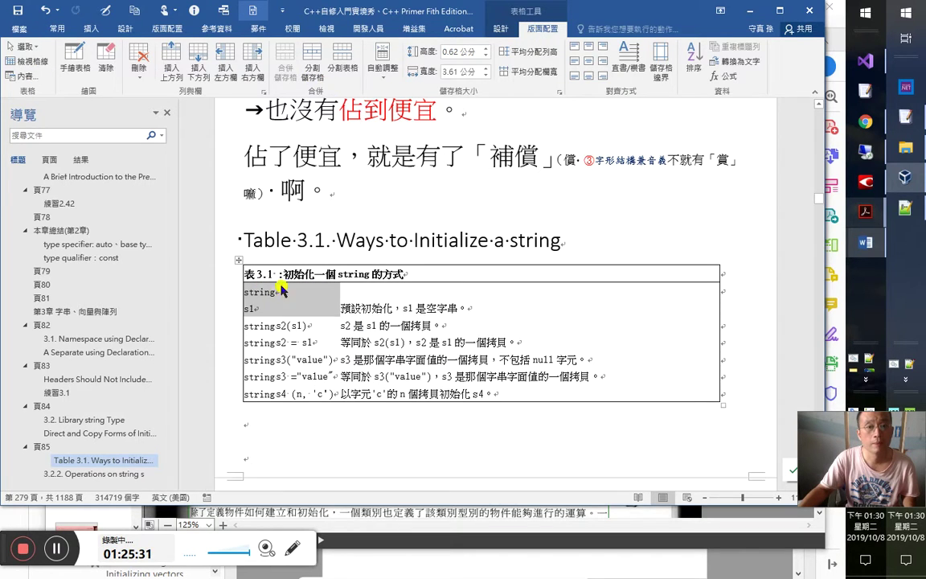
Step: Merge the string cell with its variable cell in the s2(s1) and s2 = s1 rows
{"action": "left_click", "coordinate": [248, 325]}
{"action": "left_click", "coordinate": [277, 326]}
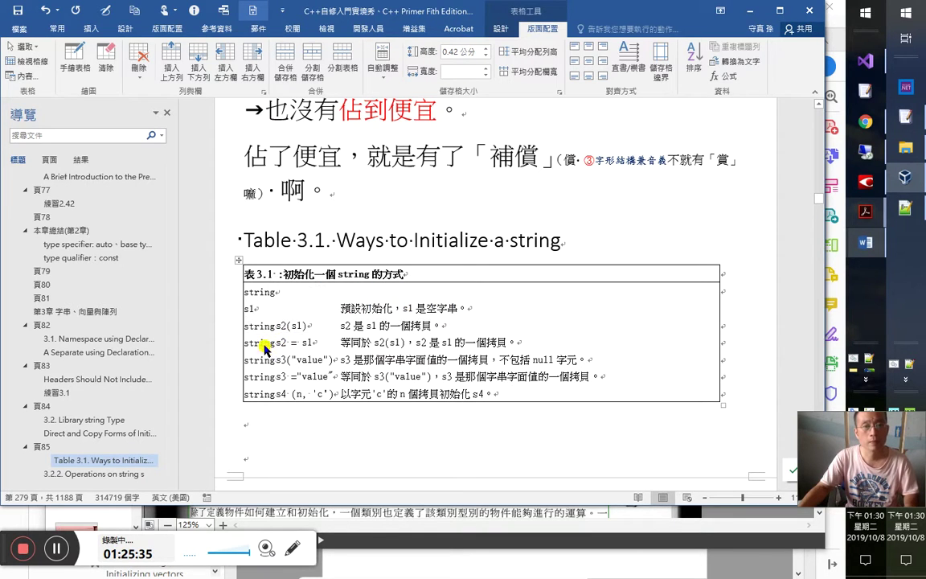
{"action": "key", "text": "Return"}
{"action": "triple_click", "coordinate": [296, 365]}
{"action": "left_click", "coordinate": [276, 360]}
{"action": "key", "text": "Return"}
Step: Merge the string cell with its variable cell in both s3 rows and the s4 row
{"action": "triple_click", "coordinate": [297, 394]}
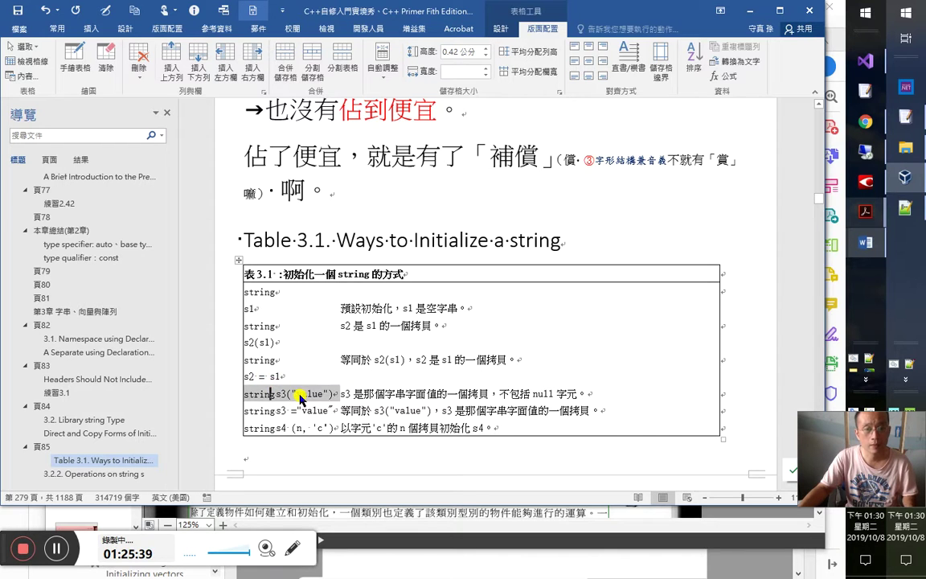
{"action": "left_click", "coordinate": [276, 394]}
{"action": "key", "text": "Return"}
{"action": "left_click", "coordinate": [276, 428]}
{"action": "left_click_drag", "start_coordinate": [323, 427], "coordinate": [323, 429]}
{"action": "key", "text": "F4"}
{"action": "left_click_drag", "start_coordinate": [270, 461], "coordinate": [311, 461]}
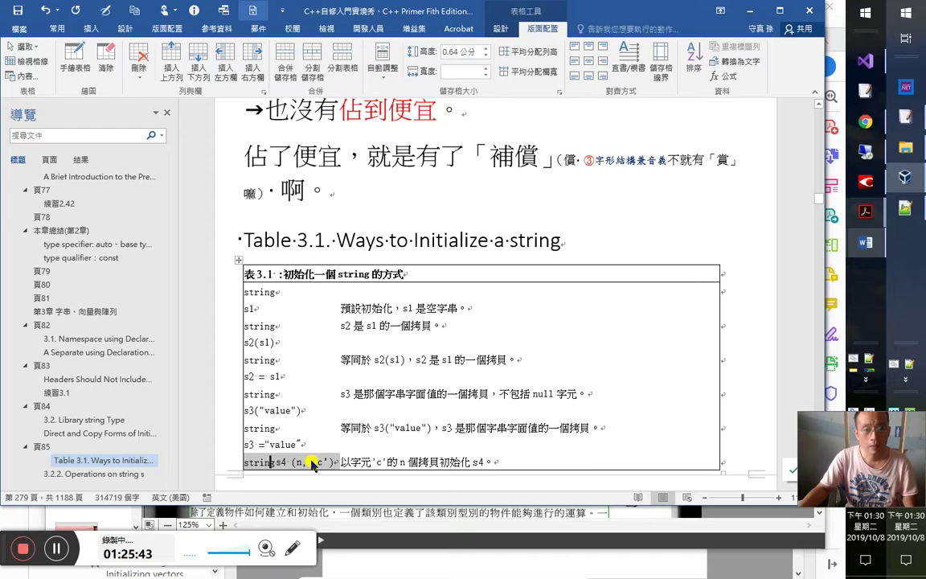
{"action": "key", "text": "F4"}
Step: Join the split text in the merged s1 and s2(s1) cells onto one line with a space, keeping string in lowercase
{"action": "left_click", "coordinate": [312, 291]}
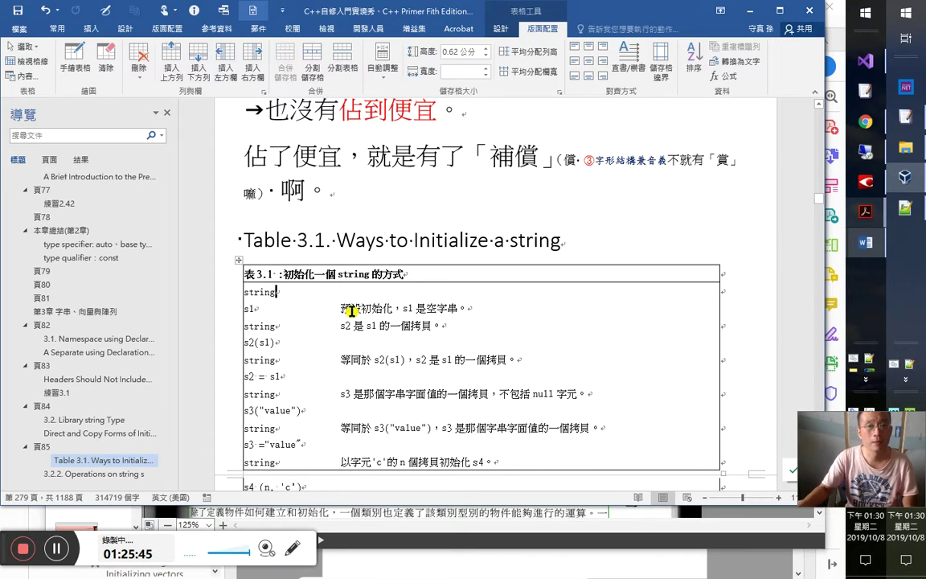
{"action": "key", "text": "Delete"}
{"action": "key", "text": "Up"}
{"action": "key", "text": "Down"}
{"action": "key", "text": "Delete"}
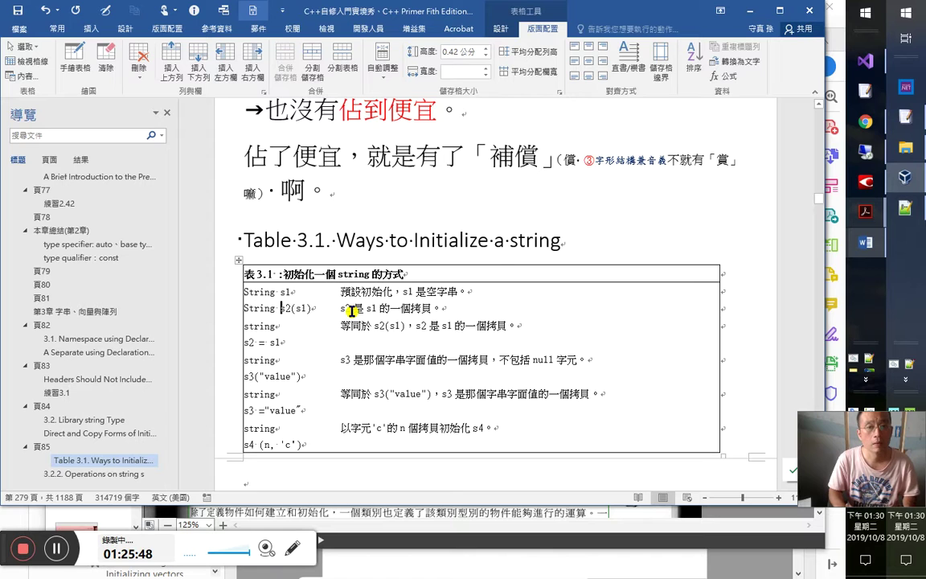
{"action": "key", "text": "Delete"}
{"action": "type", "text": "s"}
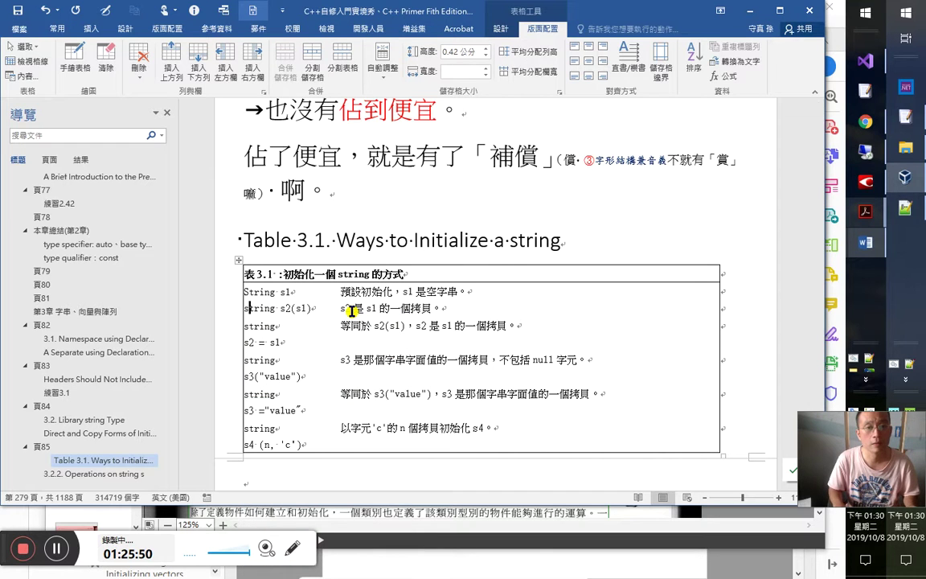
{"action": "key", "text": "BackSpace"}
{"action": "type", "text": "s"}
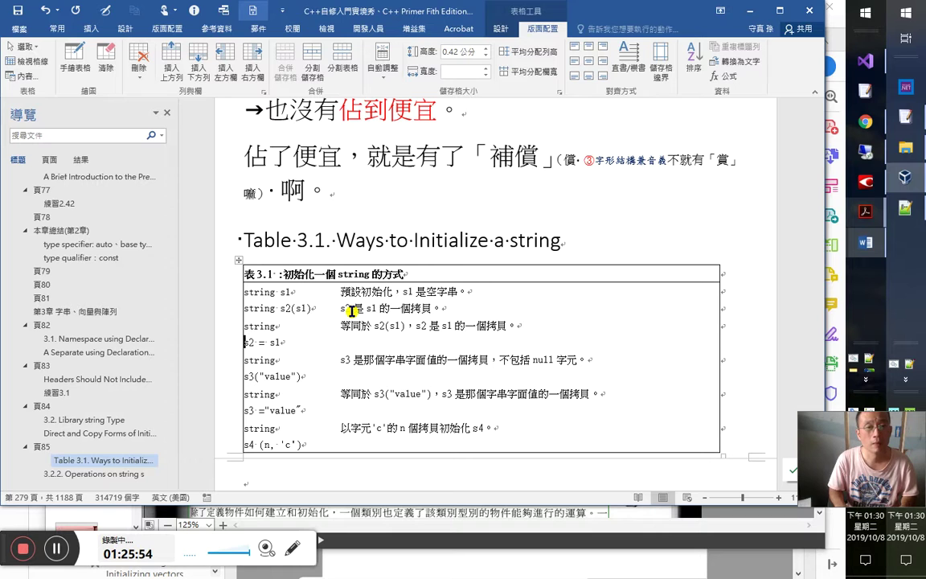
Step: Join the split text of the s2 = s1 cell so it reads string s2 = s1 on one line, in lowercase
{"action": "key", "text": "BackSpace"}
{"action": "key", "text": "Home"}
{"action": "key", "text": "Delete"}
{"action": "type", "text": "s"}
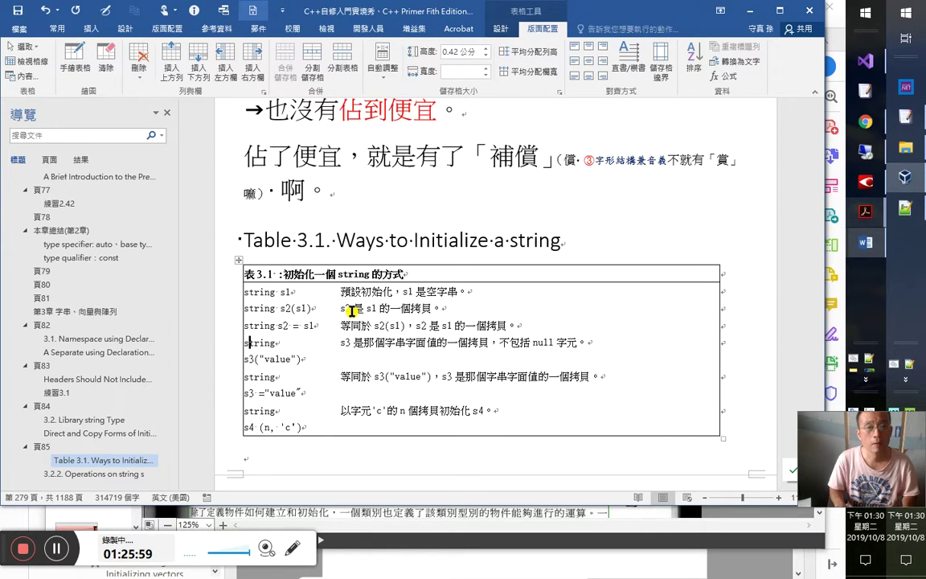
Step: Join the split text of the s3("value") cell onto one line with a space and change the capitalized String to lowercase
{"action": "key", "text": "End"}
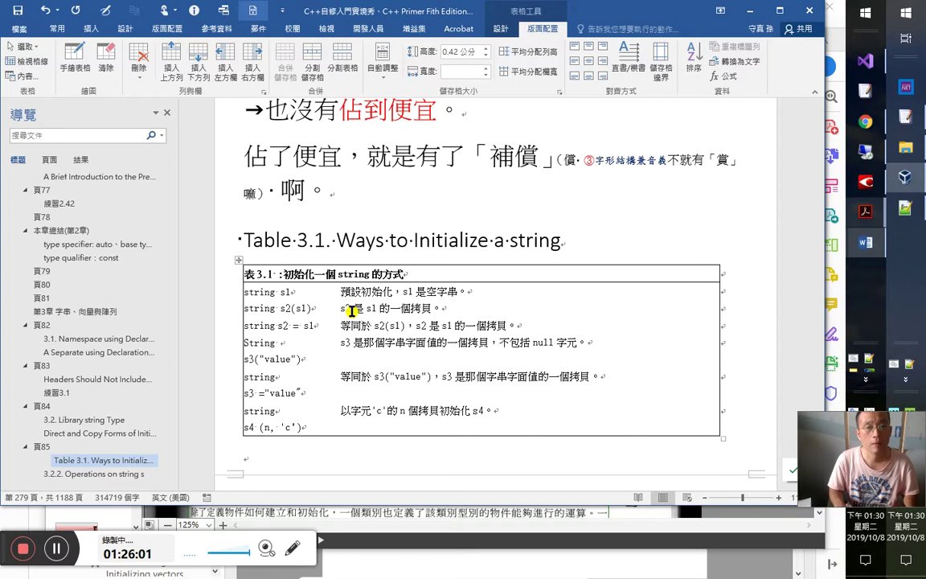
{"action": "key", "text": "ctrl+z"}
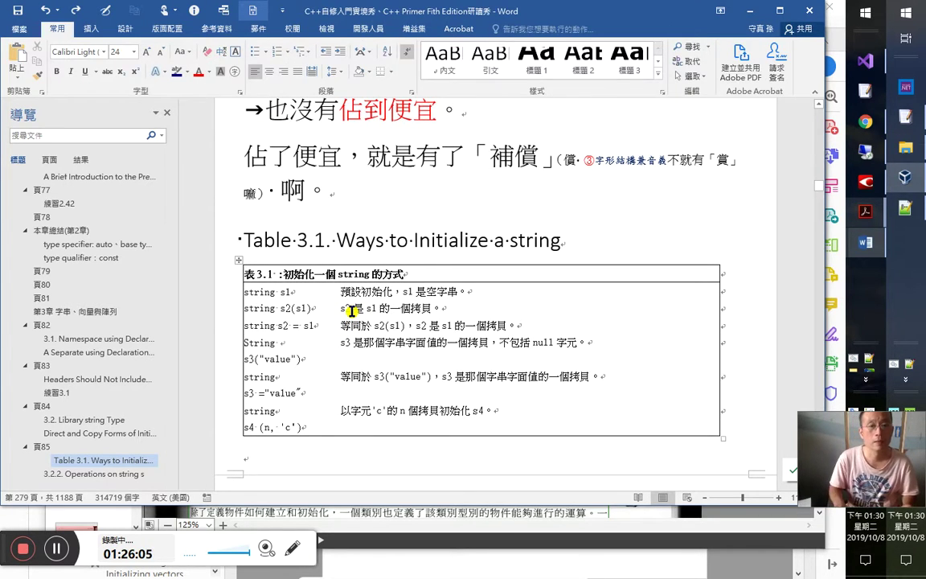
{"action": "key", "text": "Down"}
{"action": "key", "text": "Down"}
{"action": "key", "text": "Up"}
{"action": "key", "text": "Delete"}
{"action": "type", "text": "s"}
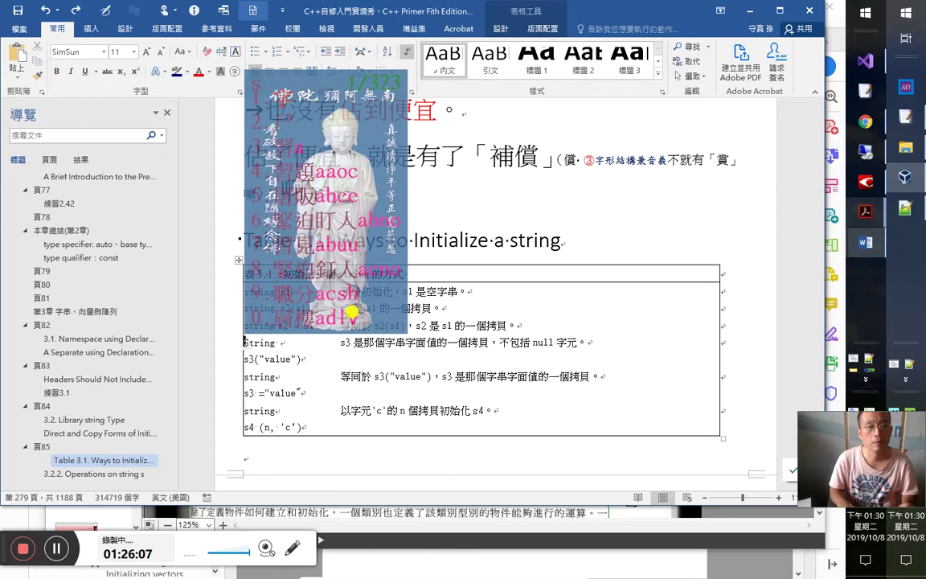
{"action": "key", "text": "Return"}
{"action": "key", "text": "Delete"}
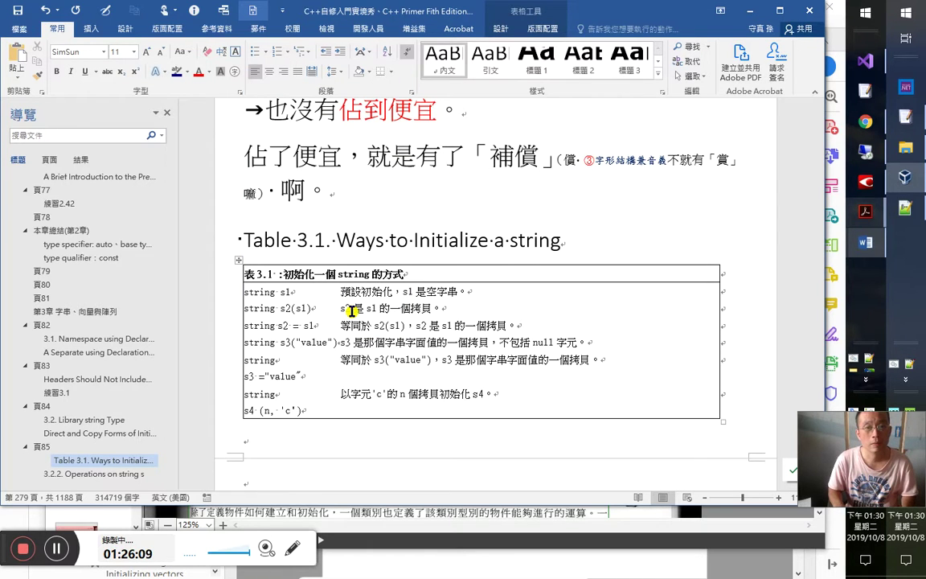
Step: Switch to ABBYY FineReader to check the s3("value") row of the recognized Table 3.1, and return to the Word document
{"action": "key", "text": "Right"}
{"action": "key", "text": "Right"}
{"action": "key", "text": "Right"}
{"action": "key", "text": "Right"}
{"action": "key", "text": "Right"}
{"action": "key", "text": "Right"}
{"action": "key", "text": "Right"}
{"action": "key", "text": "Right"}
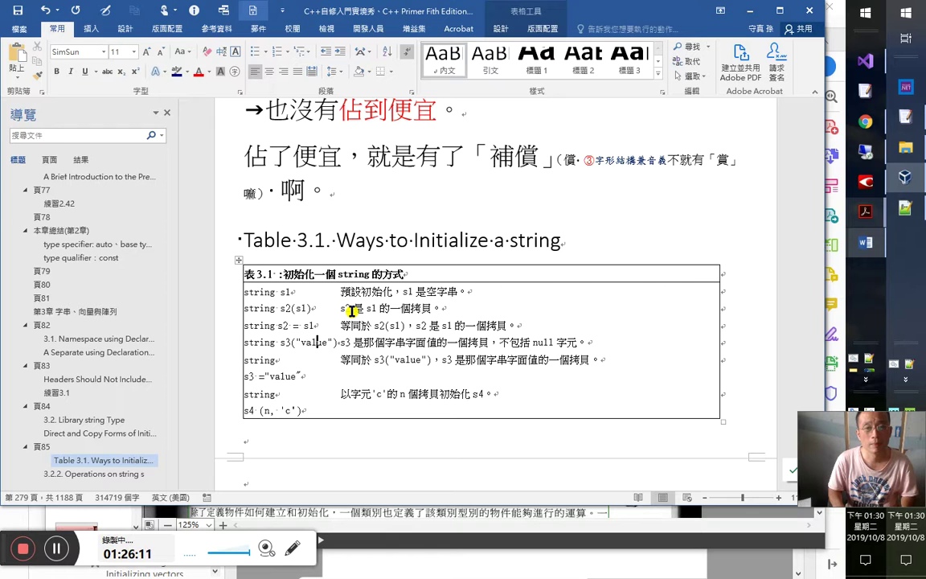
{"action": "key", "text": "Right"}
{"action": "key", "text": "Right"}
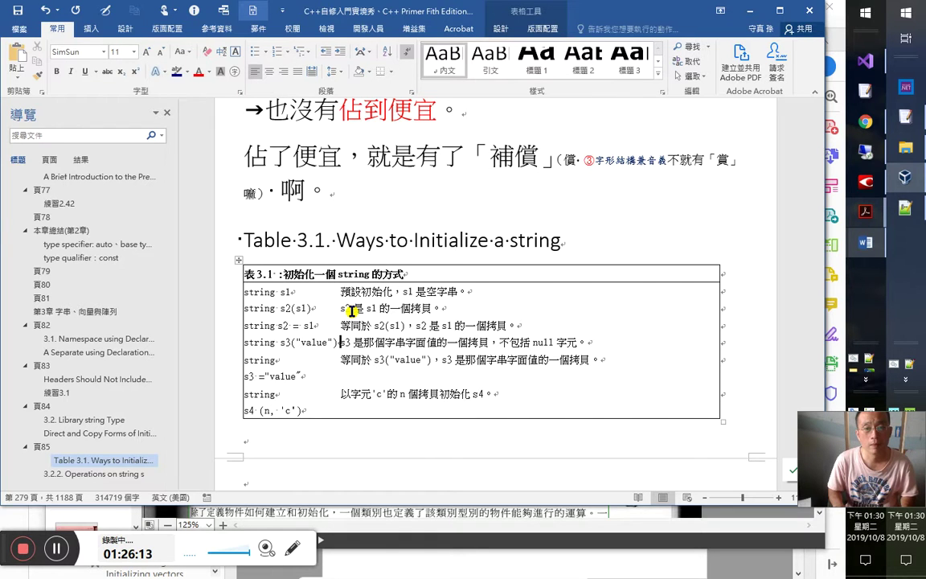
{"action": "key", "text": "alt+Tab"}
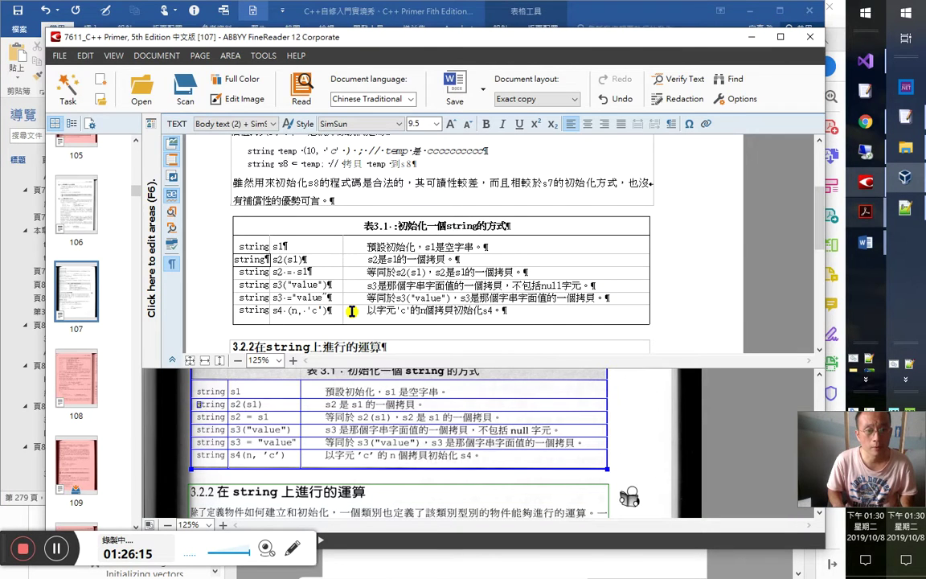
{"action": "key", "text": "Down"}
{"action": "key", "text": "Down"}
{"action": "key", "text": "Down"}
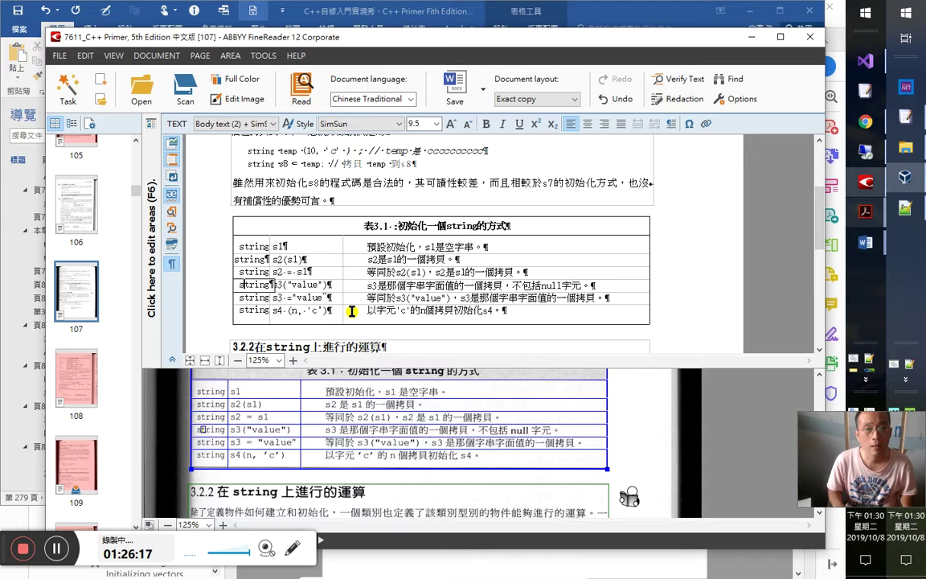
{"action": "key", "text": "Up"}
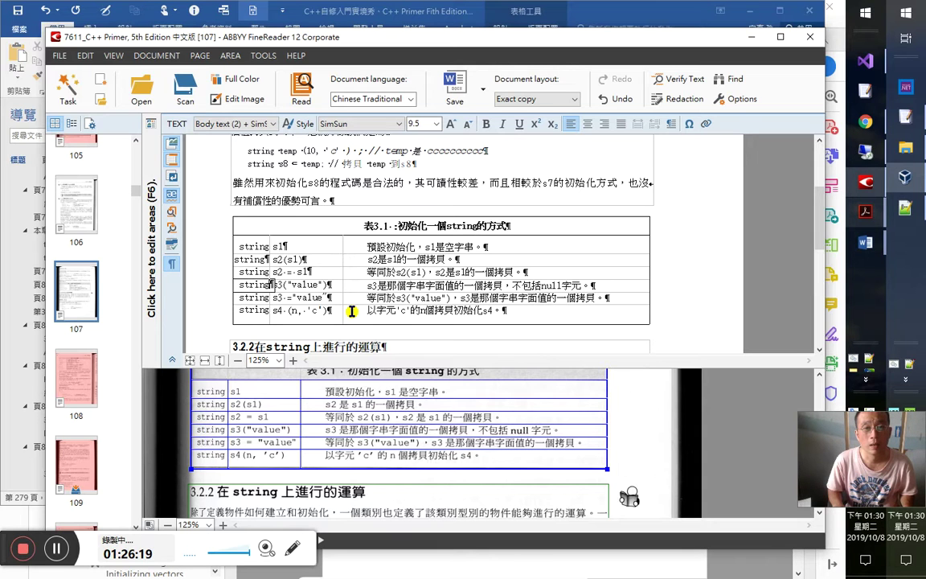
{"action": "key", "text": "alt+Tab"}
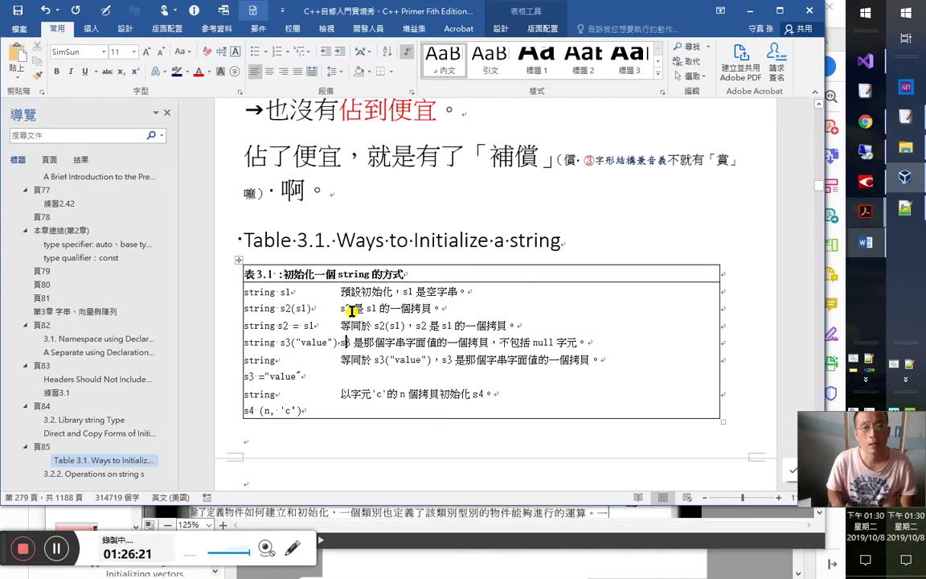
Step: Widen the table's code column by moving its inner border away from the string s3("value") text
{"action": "key", "text": "Down"}
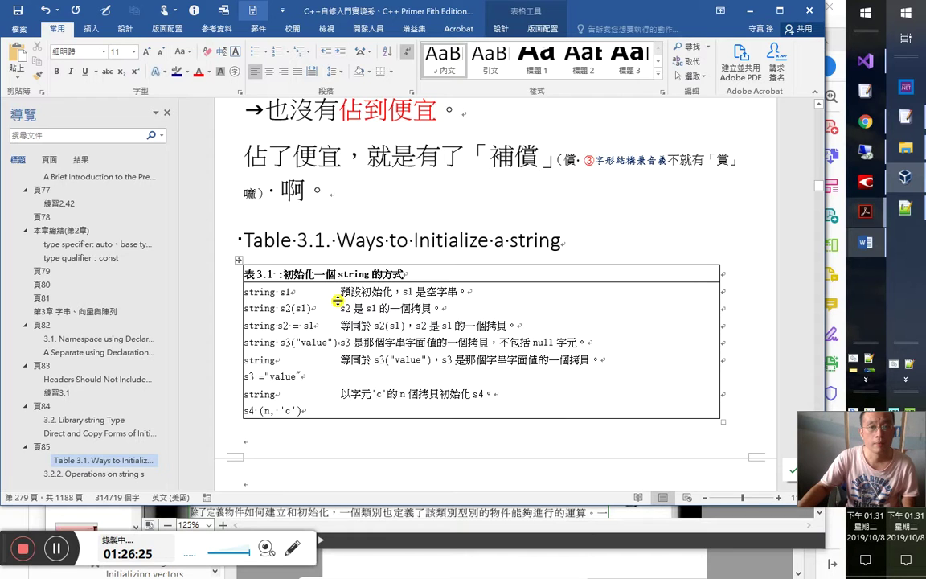
{"action": "key", "text": "Up"}
{"action": "key", "text": "Up"}
{"action": "key", "text": "Up"}
{"action": "key", "text": "Up"}
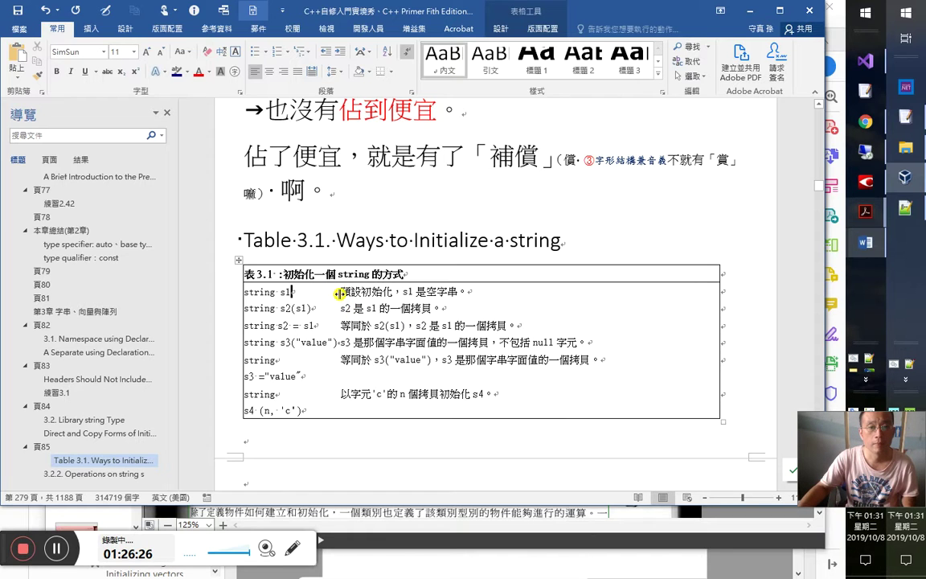
{"action": "key", "text": "Down"}
{"action": "key", "text": "Down"}
{"action": "key", "text": "Down"}
{"action": "key", "text": "Down"}
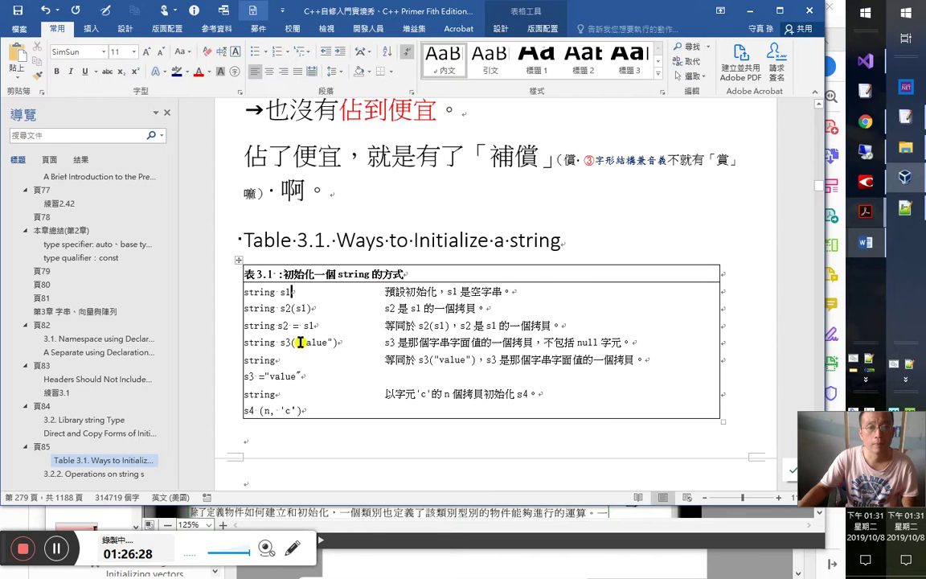
Step: Join the split s3 ="value" and s4 (n, 'c') cells into single lines with lowercase string, and save the document
{"action": "key", "text": "Delete"}
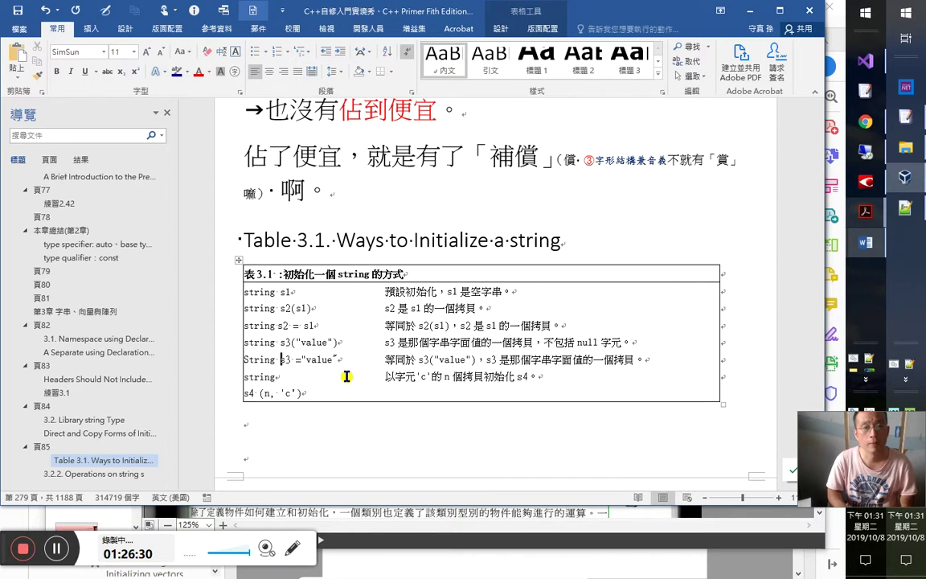
{"action": "key", "text": "Home"}
{"action": "key", "text": "Right"}
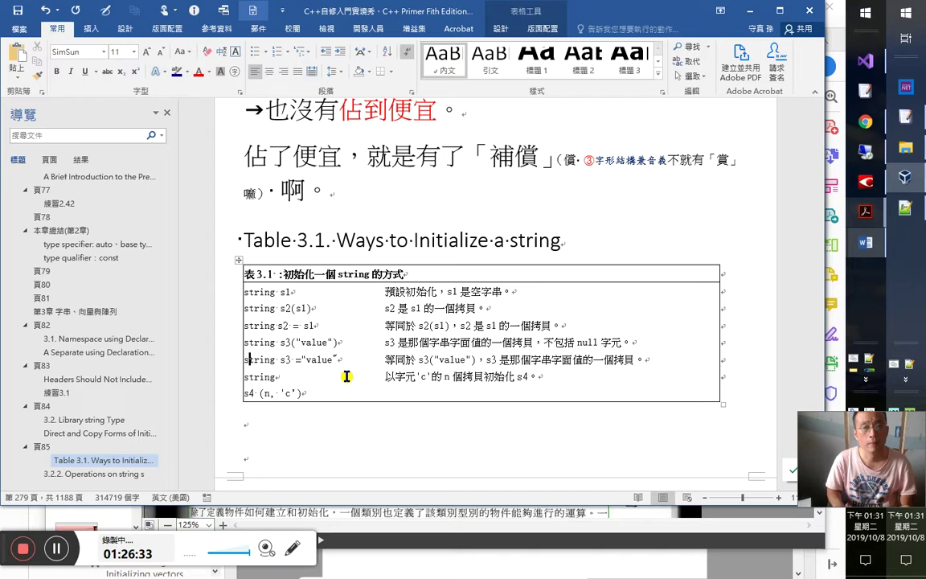
{"action": "key", "text": "Down"}
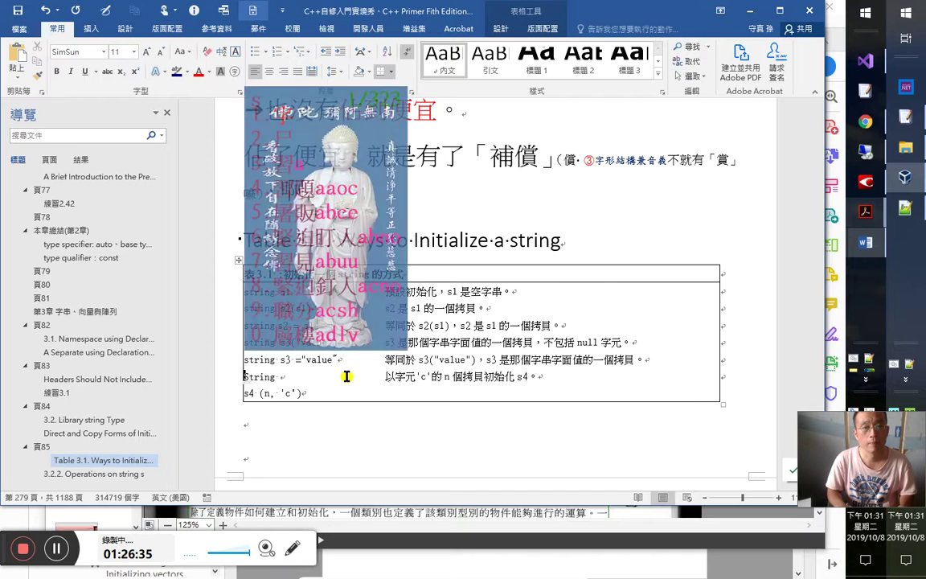
{"action": "key", "text": "End"}
{"action": "key", "text": "Delete"}
{"action": "key", "text": "Delete"}
{"action": "key", "text": "ctrl+s"}
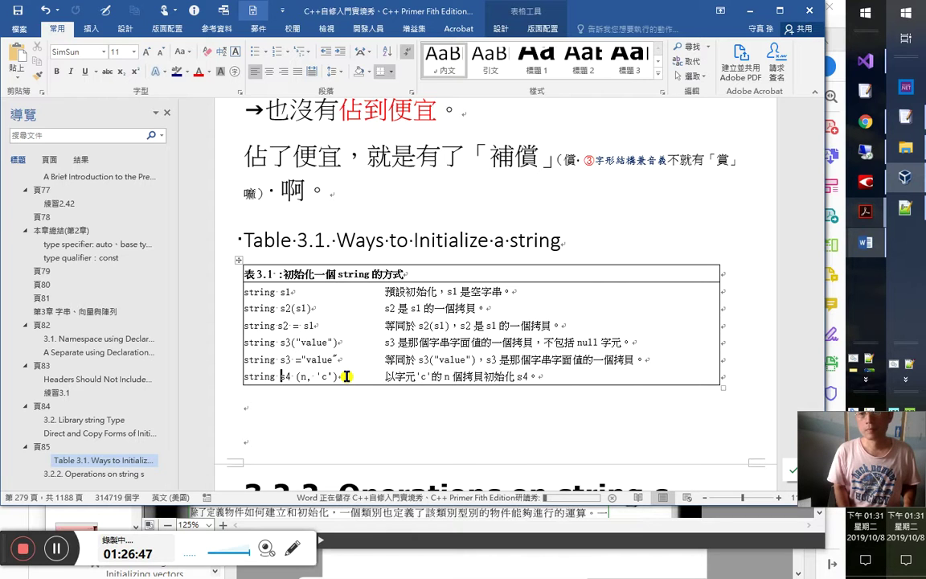
Step: Switch to ABBYY FineReader and examine the recognized tables on pages 390 and 391 of the book
{"action": "key", "text": "alt+Tab"}
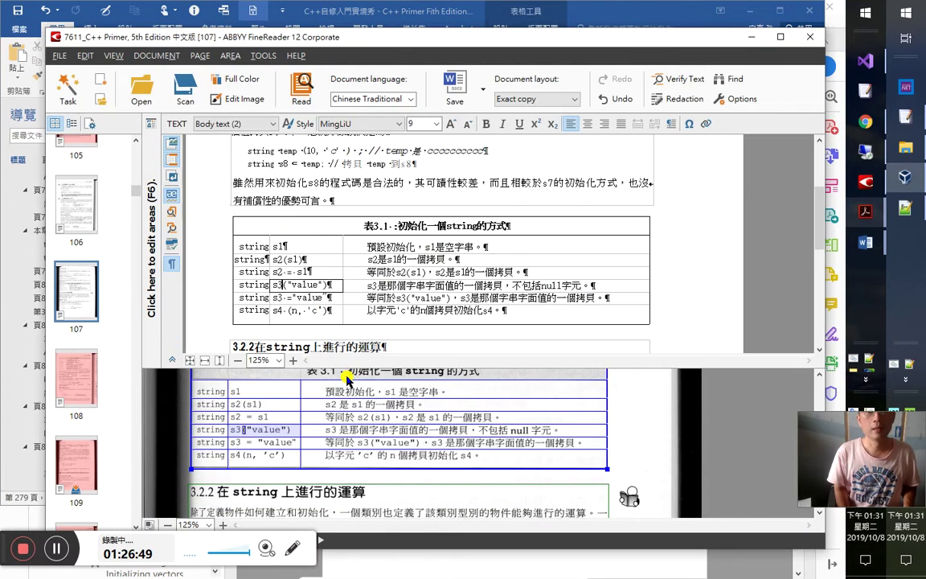
{"action": "key", "text": "alt+Tab"}
{"action": "key", "text": "alt+Tab"}
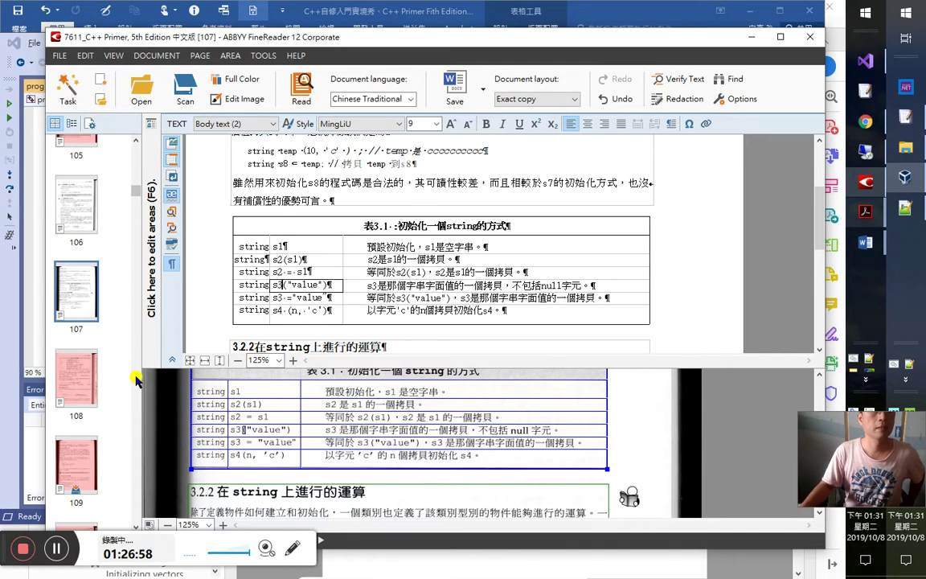
{"action": "scroll", "coordinate": [137, 379], "scroll_direction": "down", "scroll_amount": 20}
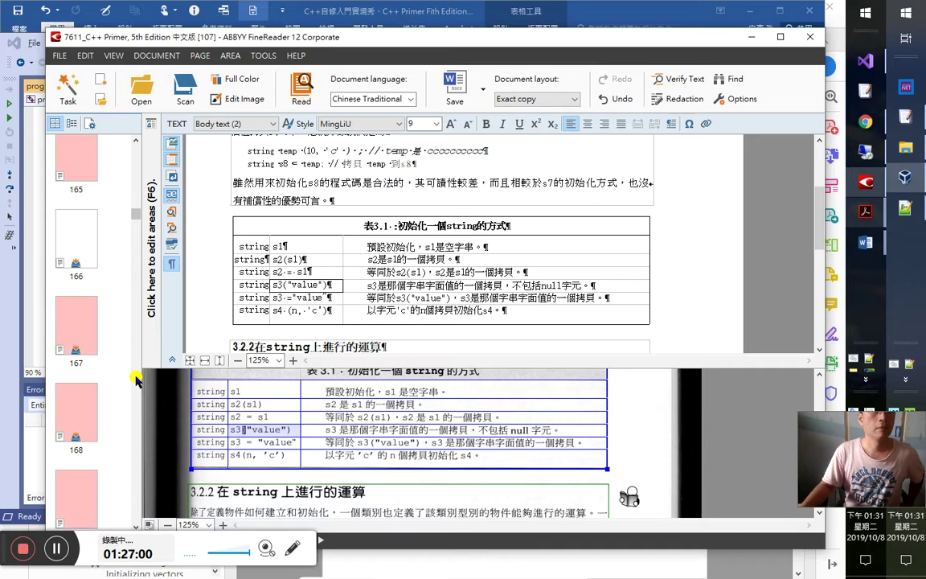
{"action": "scroll", "coordinate": [137, 379], "scroll_direction": "down", "scroll_amount": 20}
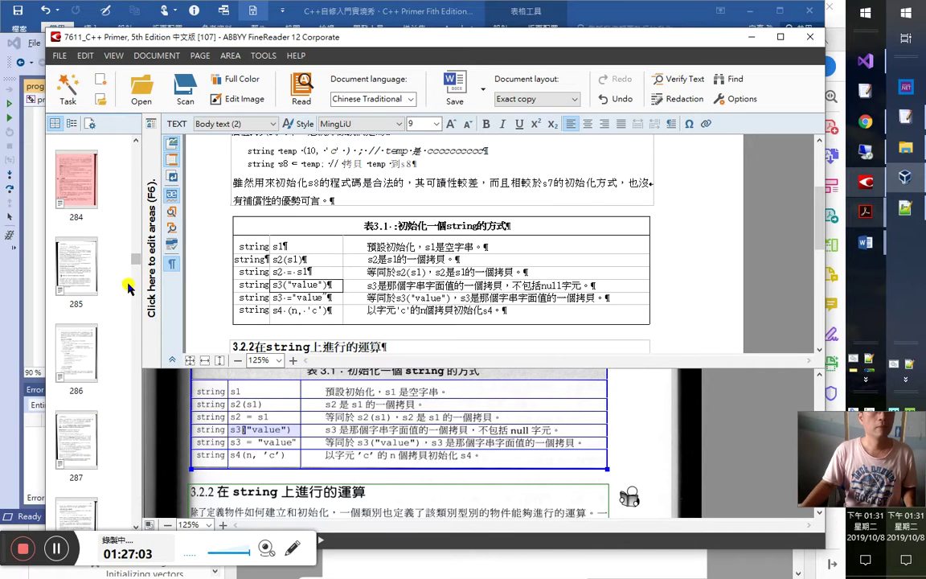
{"action": "scroll", "coordinate": [127, 288], "scroll_direction": "down", "scroll_amount": 20}
{"action": "scroll", "coordinate": [116, 293], "scroll_direction": "down", "scroll_amount": 4}
{"action": "left_click", "coordinate": [80, 329]}
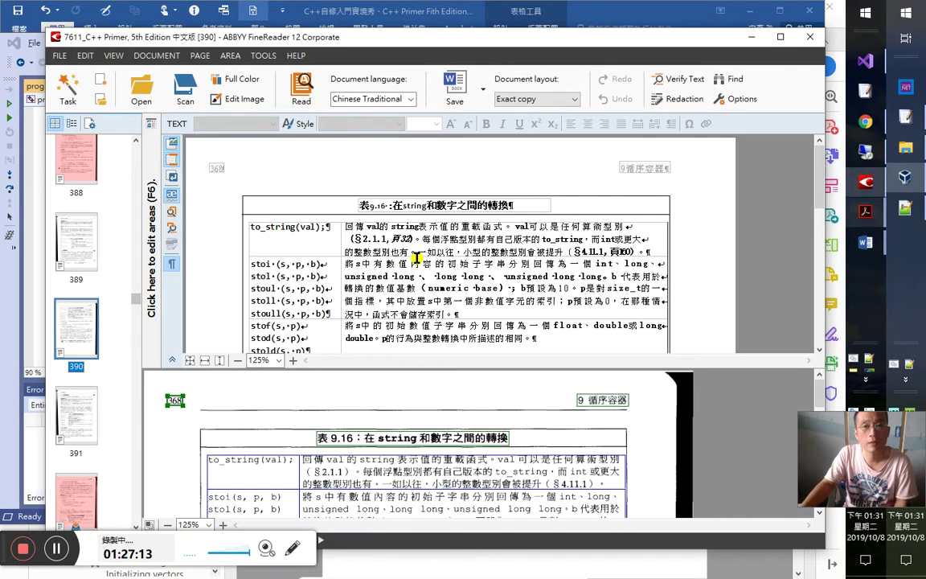
{"action": "left_click", "coordinate": [374, 232]}
{"action": "scroll", "coordinate": [413, 265], "scroll_direction": "down", "scroll_amount": 3}
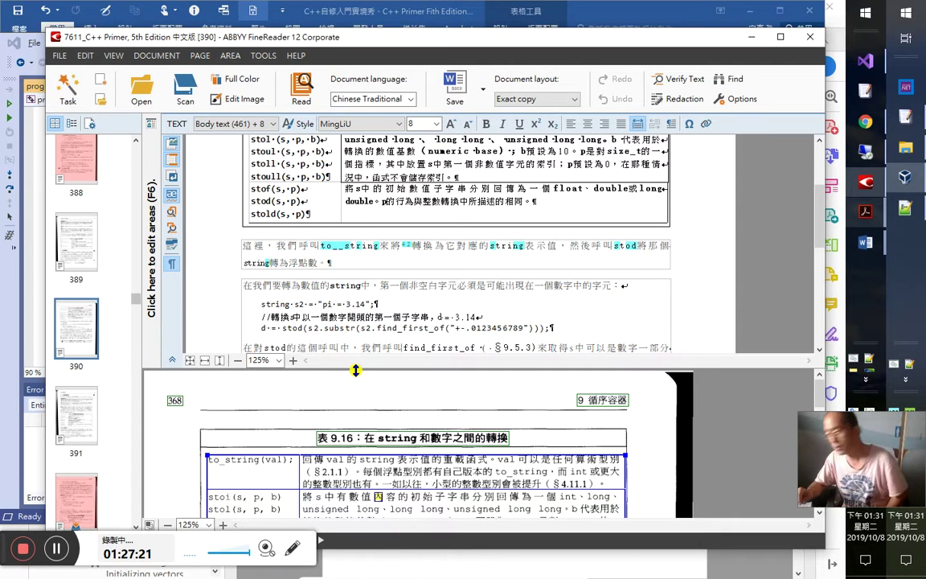
{"action": "left_click", "coordinate": [78, 381]}
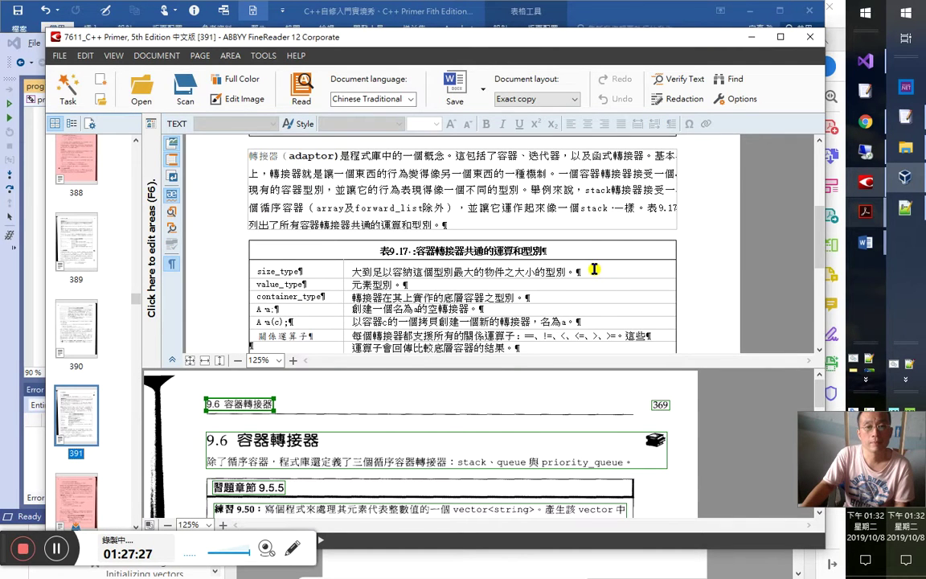
Step: Examine the adaptor definition passage on page 391, selecting the text about initializing a new stack with deq, and return to Table 3.1 in Word
{"action": "scroll", "coordinate": [498, 251], "scroll_direction": "down", "scroll_amount": 5}
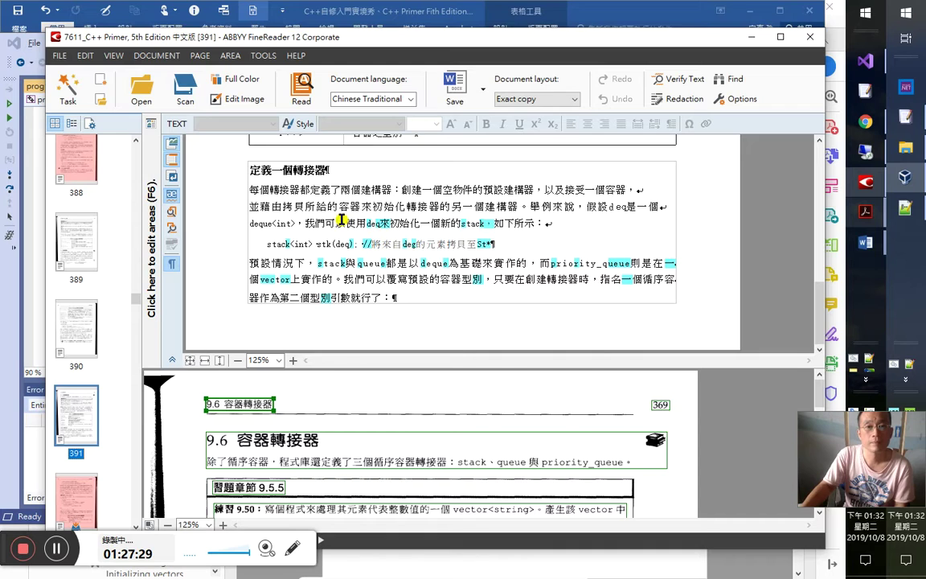
{"action": "left_click", "coordinate": [341, 219]}
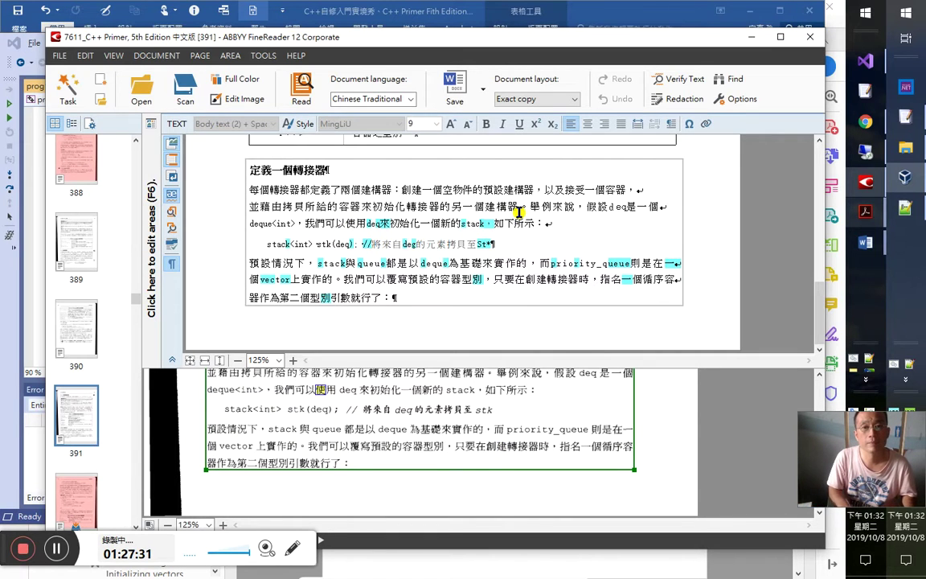
{"action": "key", "text": "shift+End"}
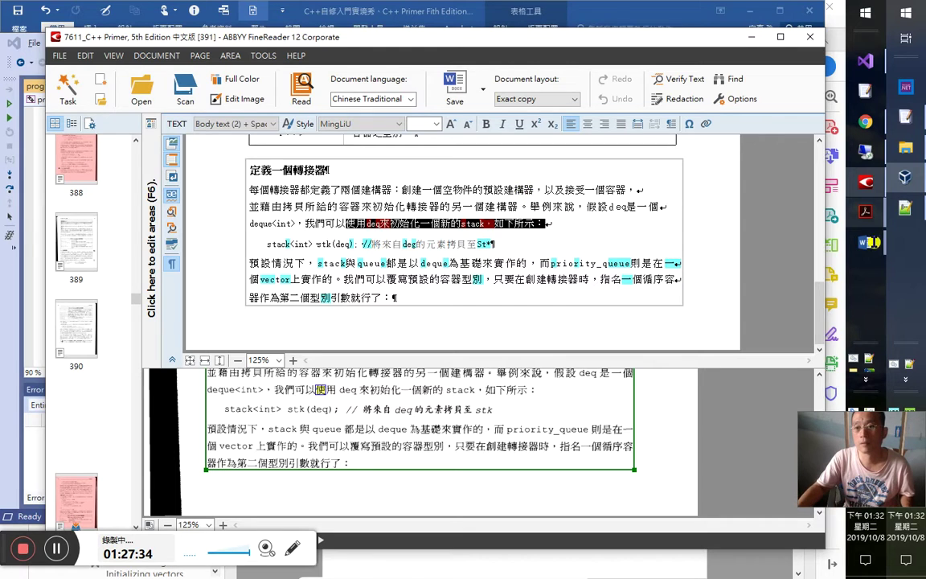
{"action": "left_click", "coordinate": [874, 245]}
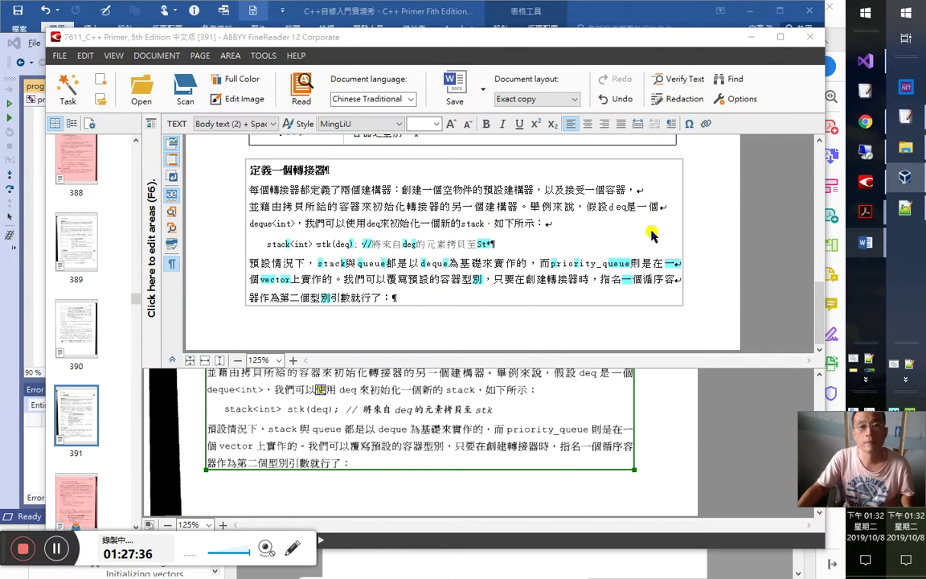
{"action": "key", "text": "alt+Tab"}
{"action": "key", "text": "Tab"}
{"action": "key", "text": "Tab"}
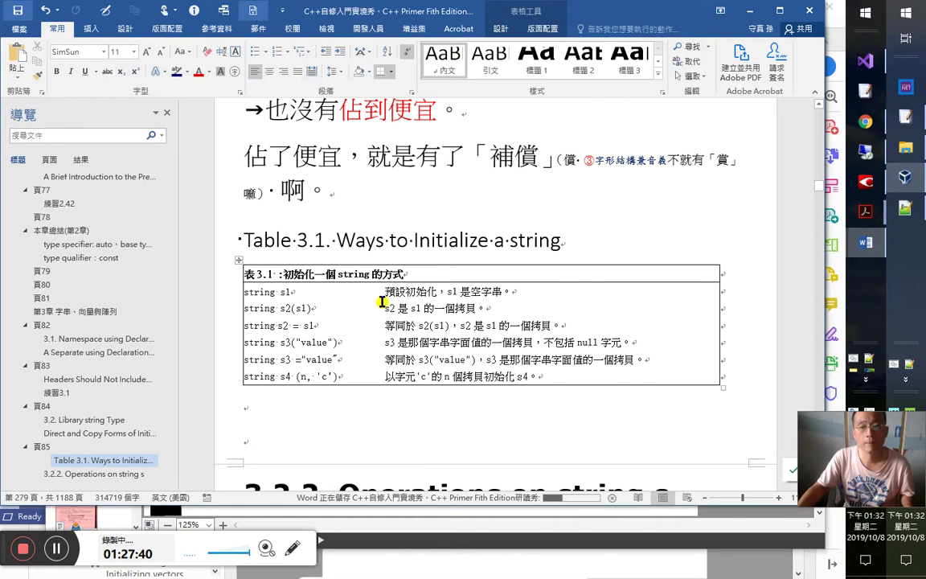
Step: Switch to the second-part Word sub-document and review the adaptor notes above the direct initialization link
{"action": "key", "text": "alt+Tab"}
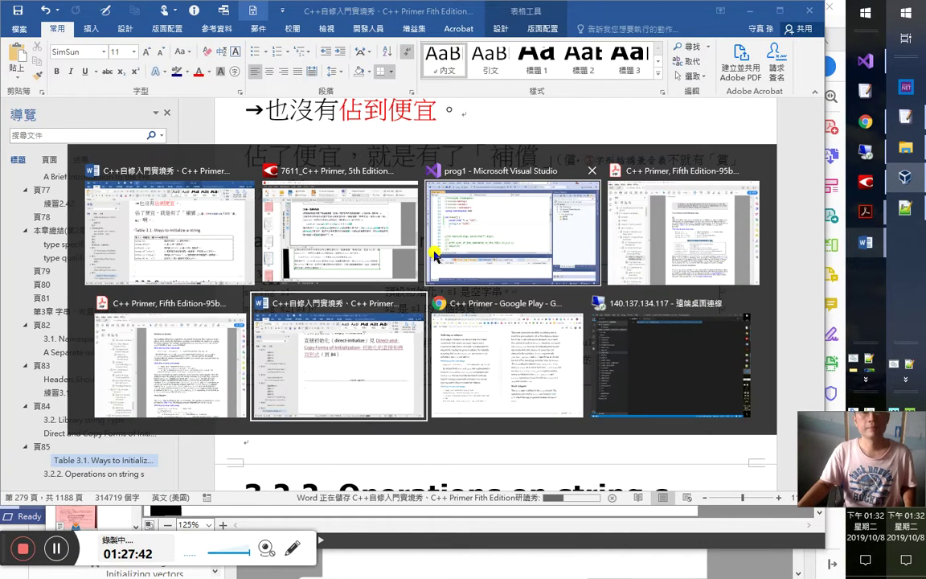
{"action": "key", "text": "Tab"}
{"action": "key", "text": "Tab"}
{"action": "key", "text": "Tab"}
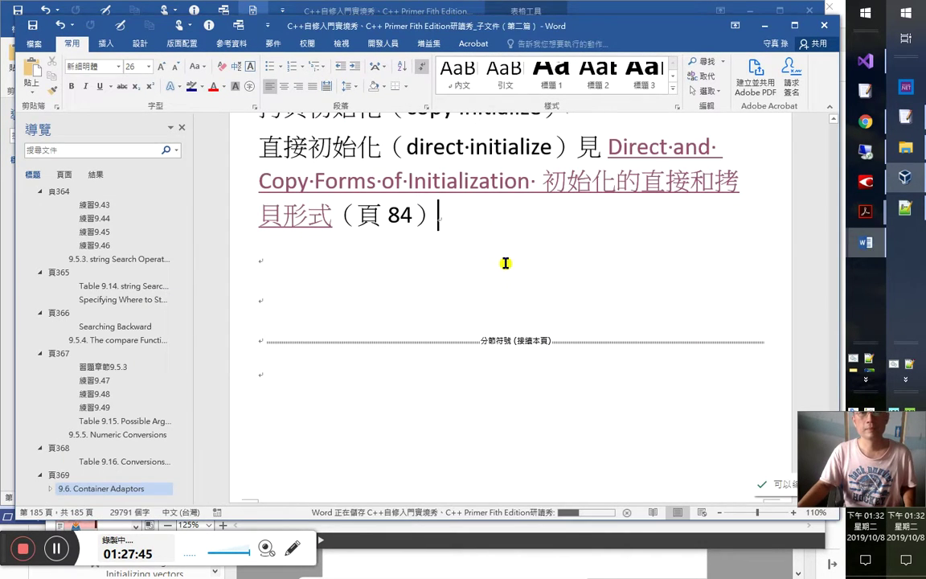
{"action": "scroll", "coordinate": [507, 258], "scroll_direction": "up", "scroll_amount": 2}
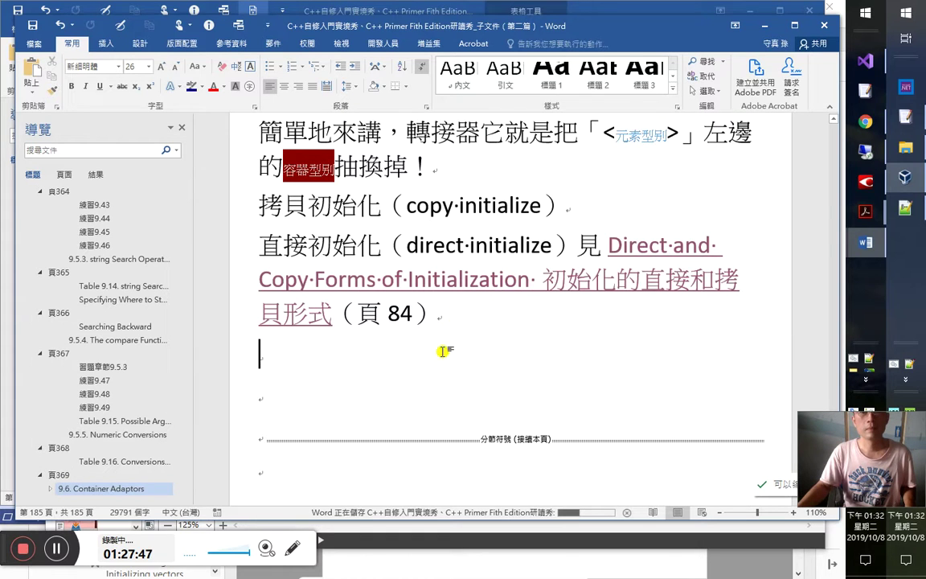
{"action": "scroll", "coordinate": [461, 351], "scroll_direction": "up", "scroll_amount": 1}
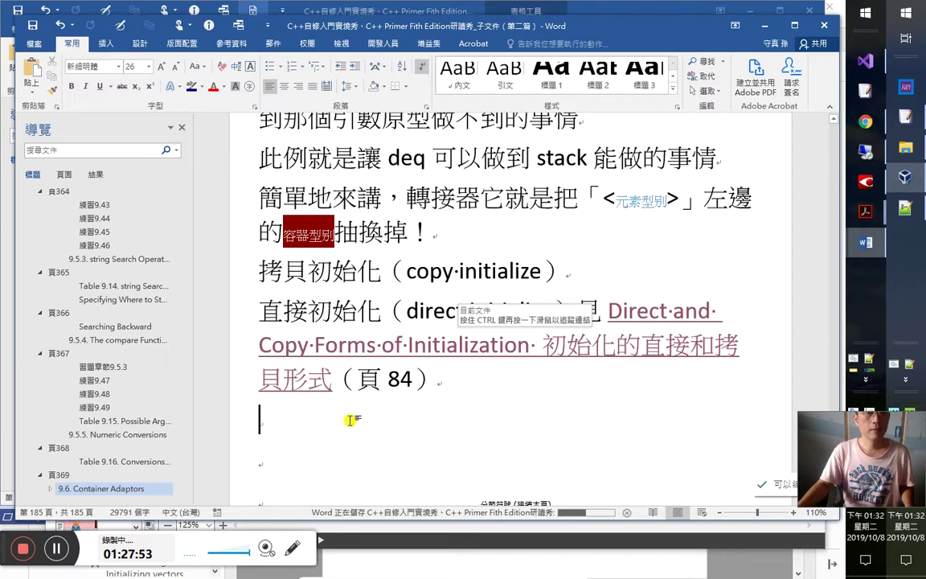
Step: Switch to Chrome to view the Defining an Adaptor section of C++ Primer on Google Play
{"action": "key", "text": "alt+Tab"}
{"action": "key", "text": "alt+Tab"}
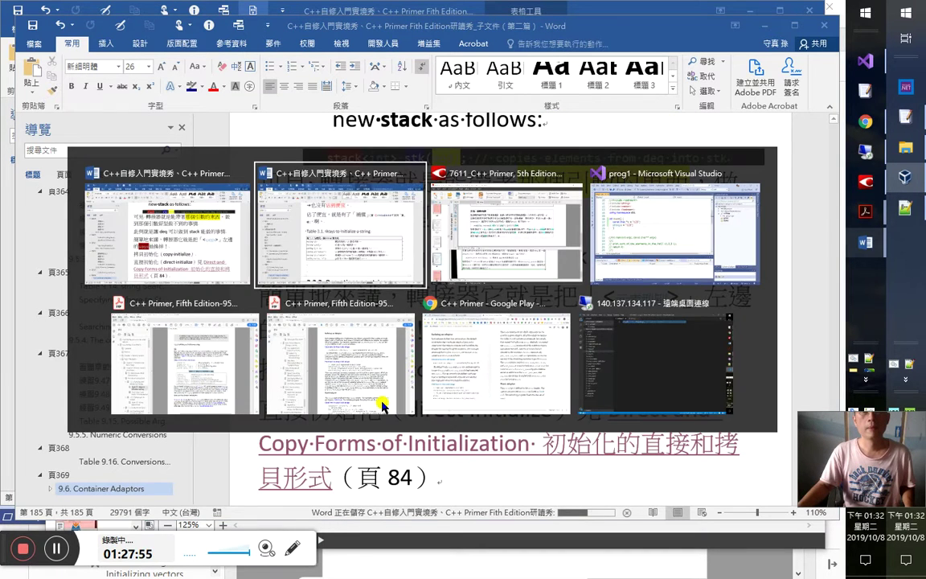
{"action": "key", "text": "alt+Tab"}
{"action": "key", "text": "alt+Tab"}
{"action": "key", "text": "alt+Tab"}
{"action": "key", "text": "alt+Tab"}
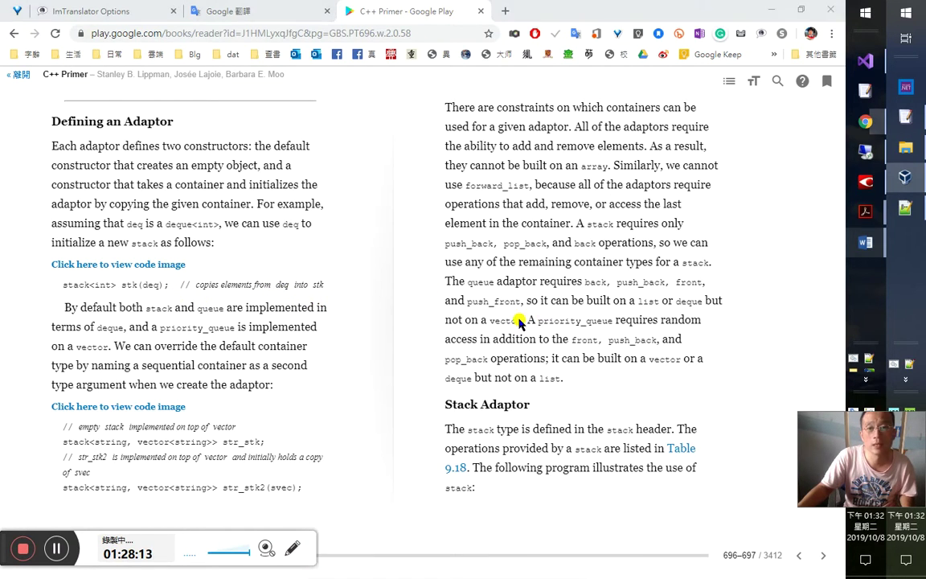
Step: Return to Word and review the sub-document's notes from the stack<int> stk(deq) example to the direct initialization line, and revisit Table 3.1
{"action": "key", "text": "alt+Tab"}
{"action": "key", "text": "alt+Tab"}
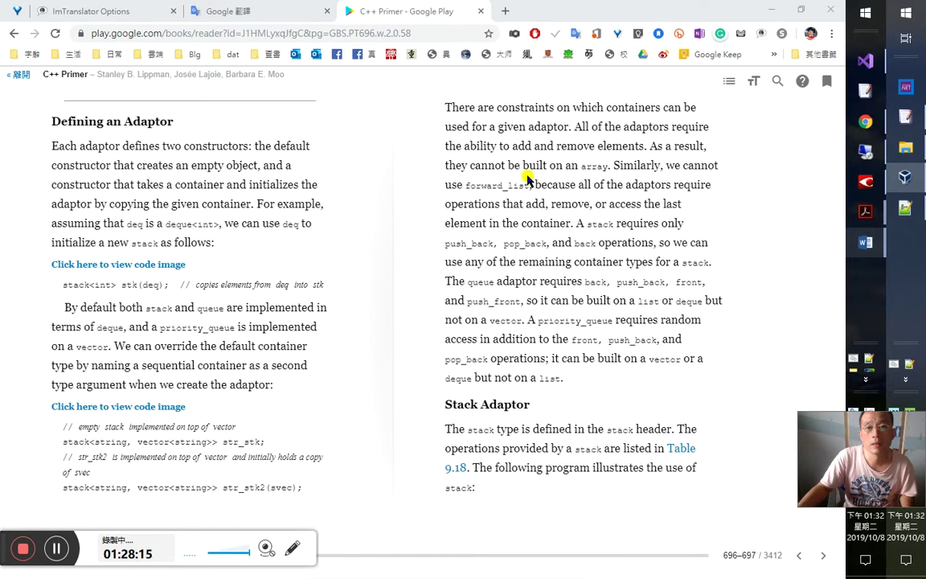
{"action": "key", "text": "alt+Tab"}
{"action": "left_click", "coordinate": [522, 160]}
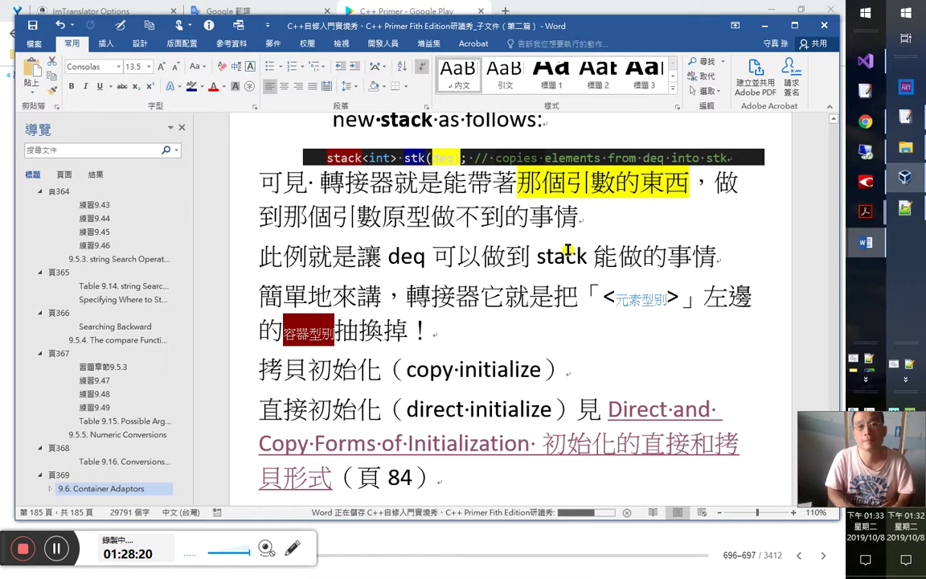
{"action": "key", "text": "Down"}
{"action": "key", "text": "Down"}
{"action": "key", "text": "Down"}
{"action": "key", "text": "Down"}
{"action": "key", "text": "Down"}
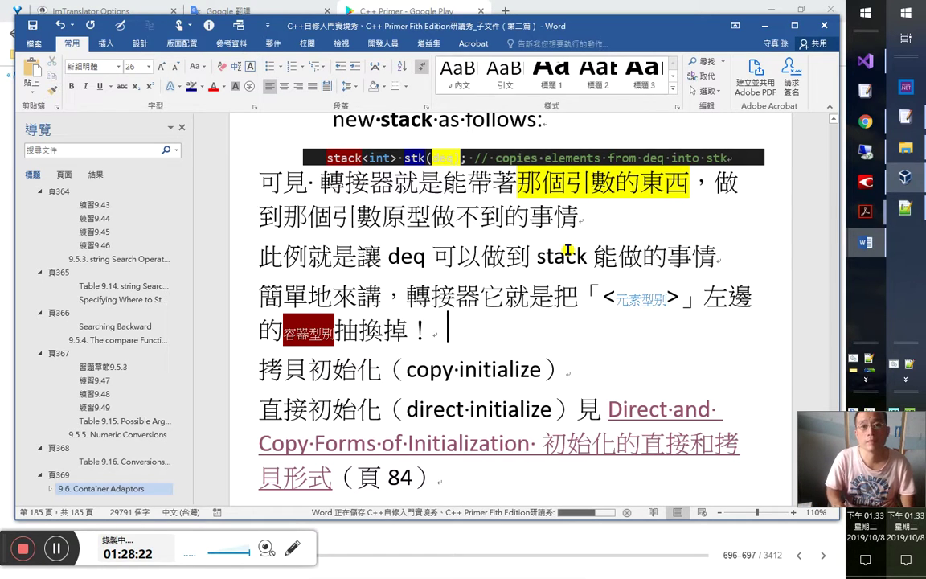
{"action": "scroll", "coordinate": [512, 362], "scroll_direction": "down", "scroll_amount": 2}
{"action": "left_click", "coordinate": [512, 397]}
{"action": "left_click", "coordinate": [383, 426]}
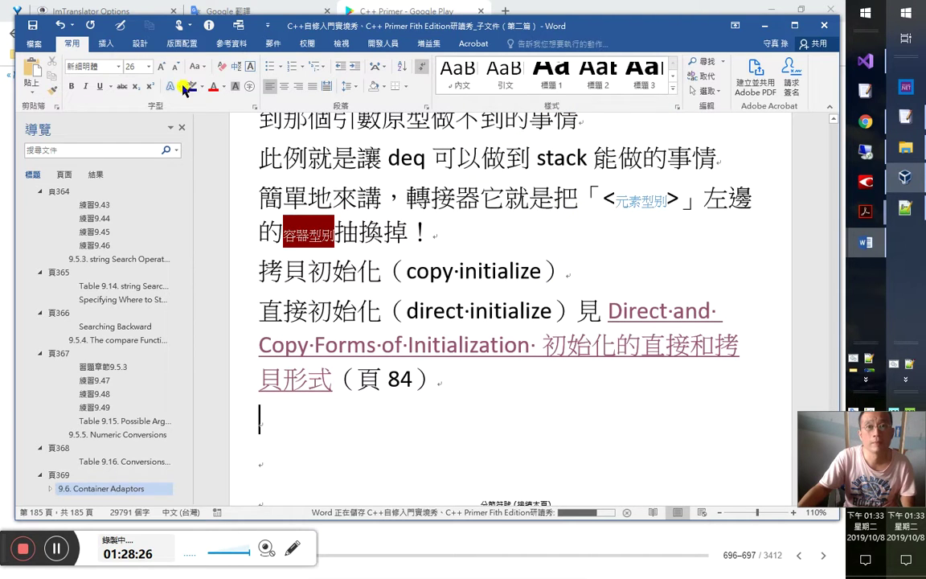
{"action": "key", "text": "alt+Tab"}
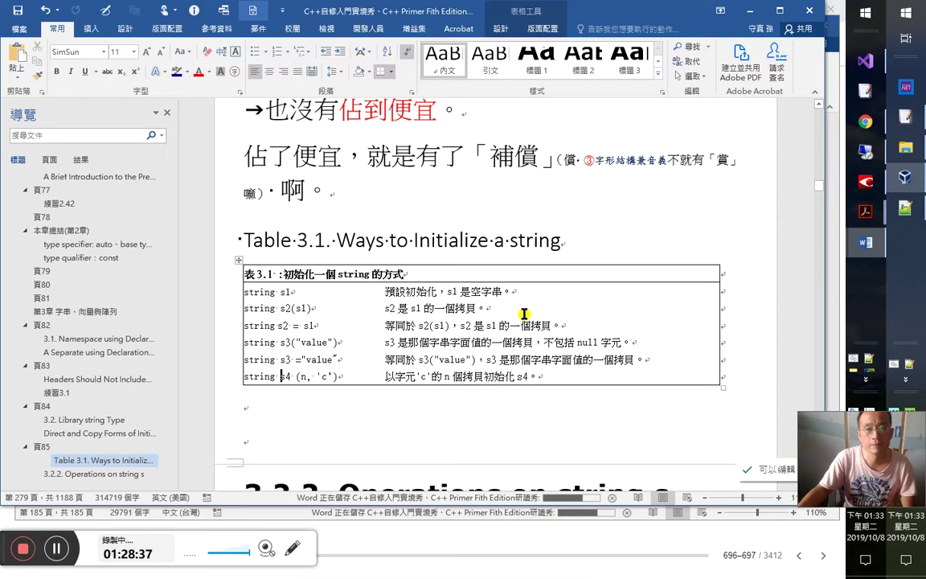
Step: Switch to Chrome and close the three Facebook tabs
{"action": "key", "text": "alt+Tab"}
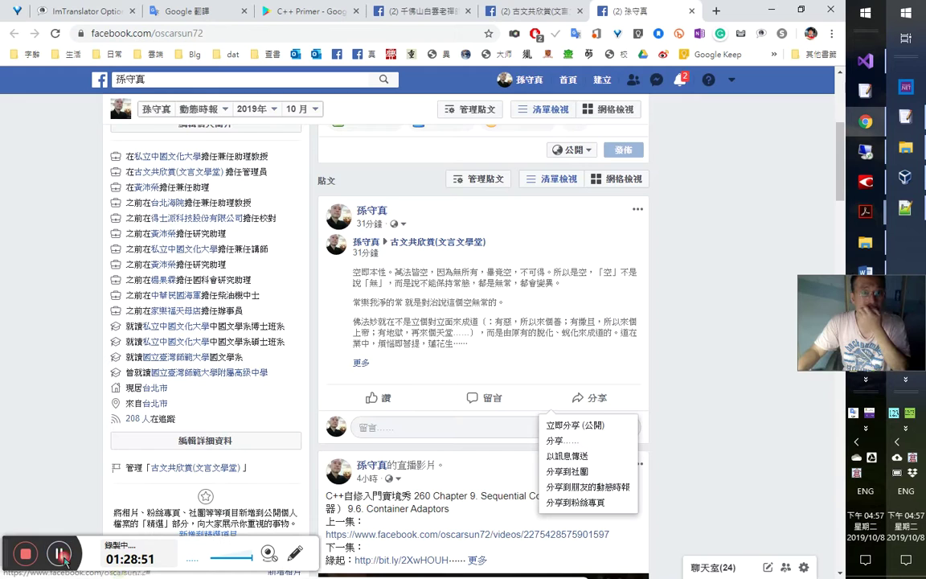
{"action": "middle_click", "coordinate": [663, 14]}
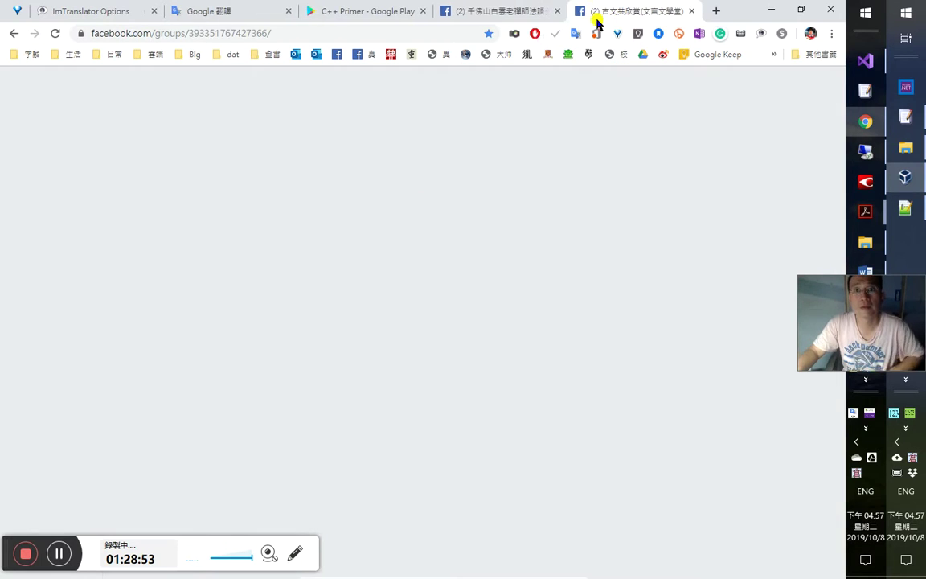
{"action": "middle_click", "coordinate": [589, 20]}
{"action": "middle_click", "coordinate": [566, 16]}
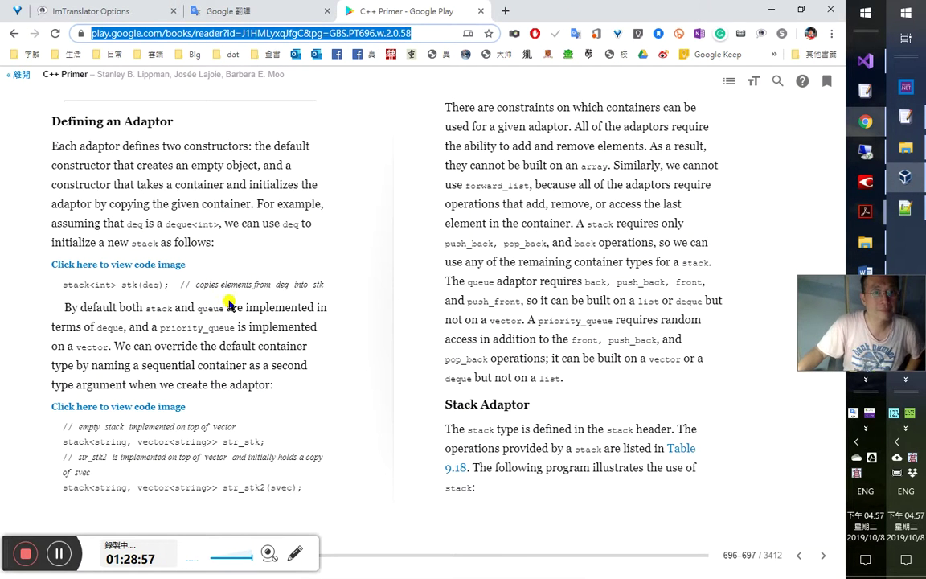
Step: Review the adaptor and copy/direct initialization notes in the Word sub-document, and return to the C++ Primer page in Chrome
{"action": "key", "text": "alt+Tab"}
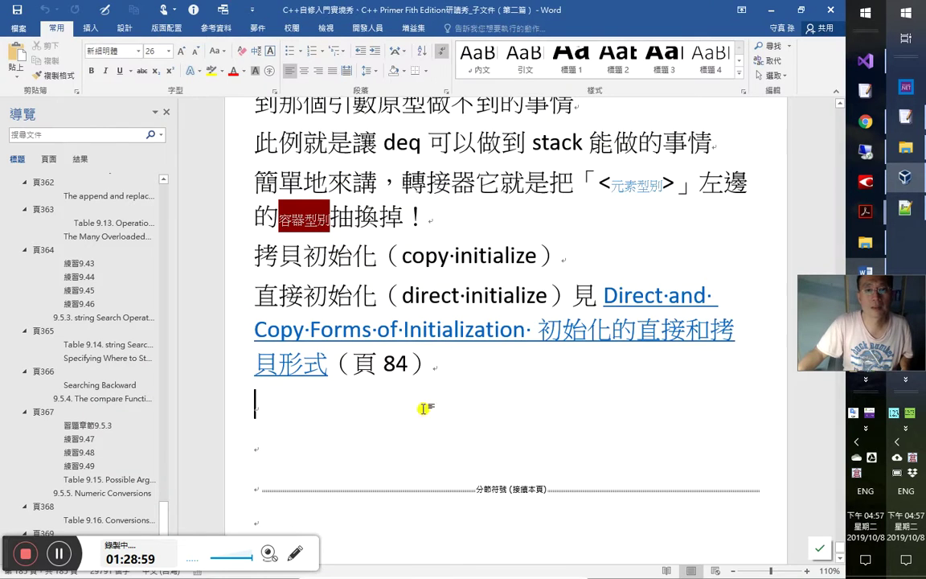
{"action": "scroll", "coordinate": [489, 433], "scroll_direction": "up", "scroll_amount": 2}
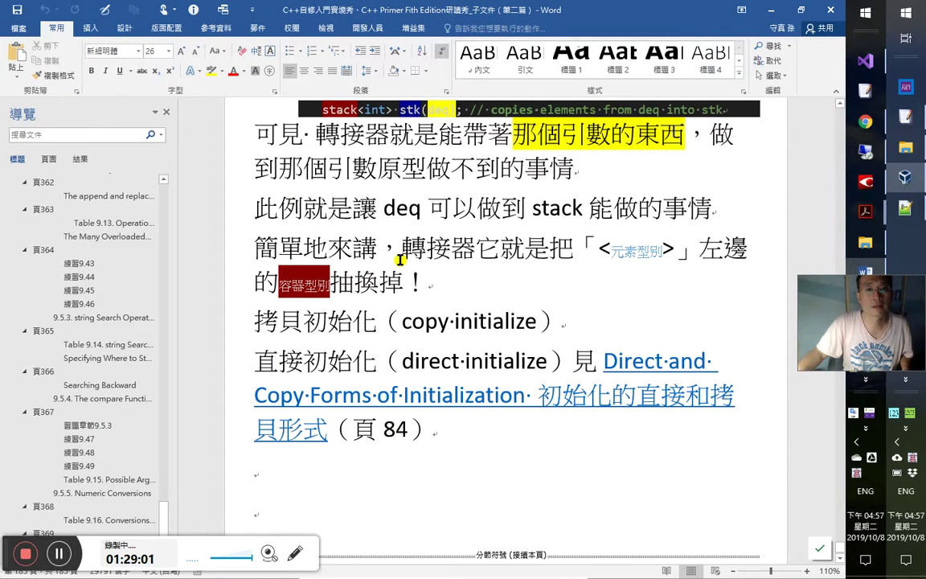
{"action": "key", "text": "alt+Tab"}
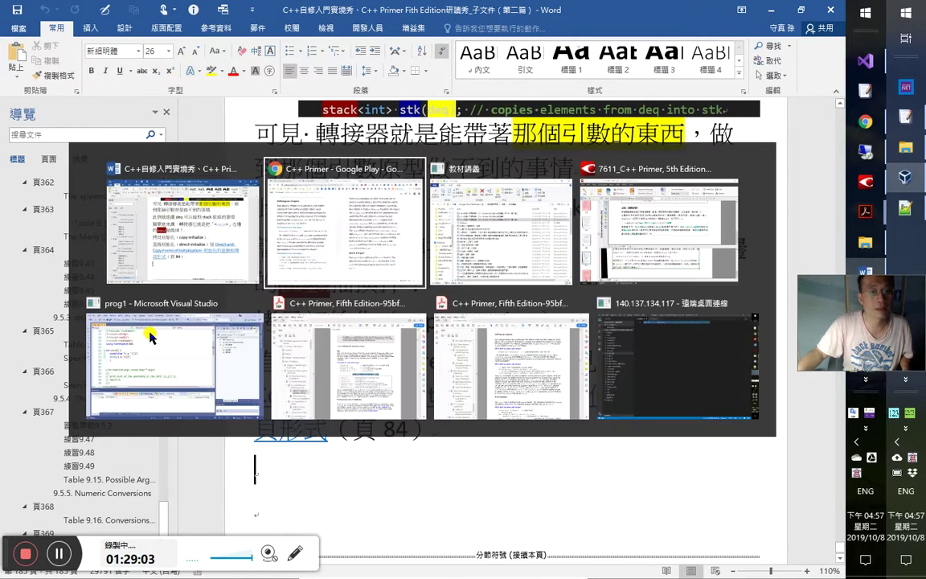
{"action": "key", "text": "alt+Tab"}
{"action": "key", "text": "alt+Tab"}
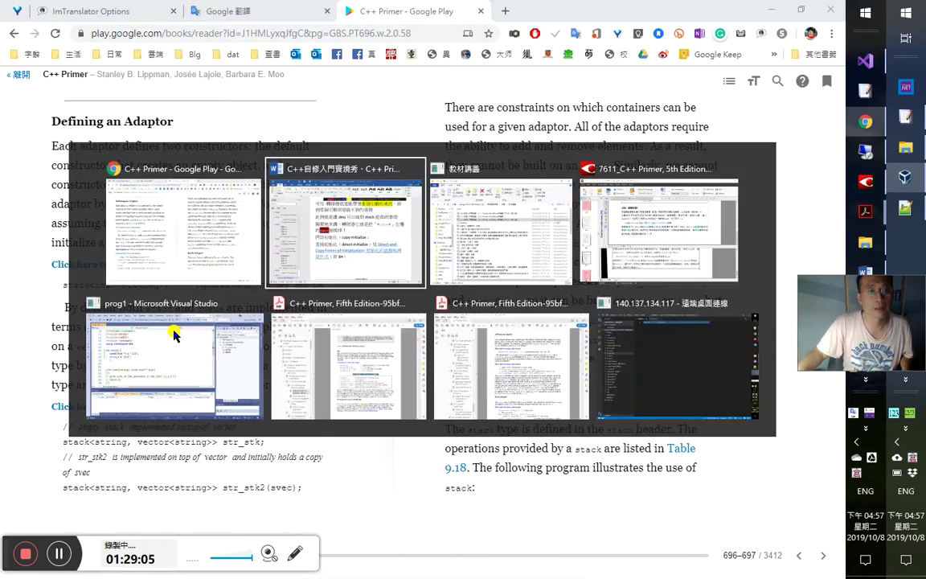
{"action": "key", "text": "alt+Tab"}
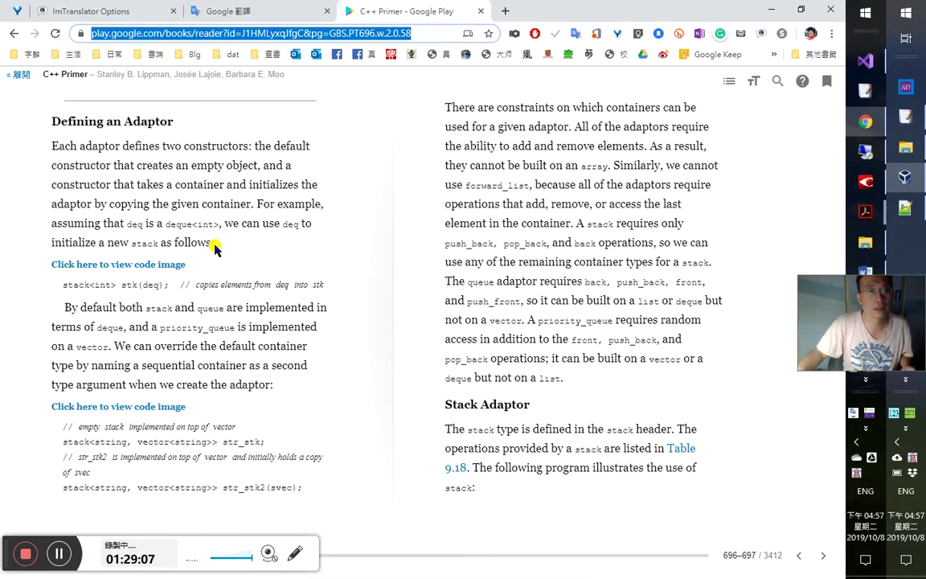
Step: Look up and play the word queue, and translate the sentence on stack and queue being implemented in terms of deque
{"action": "double_click", "coordinate": [211, 308]}
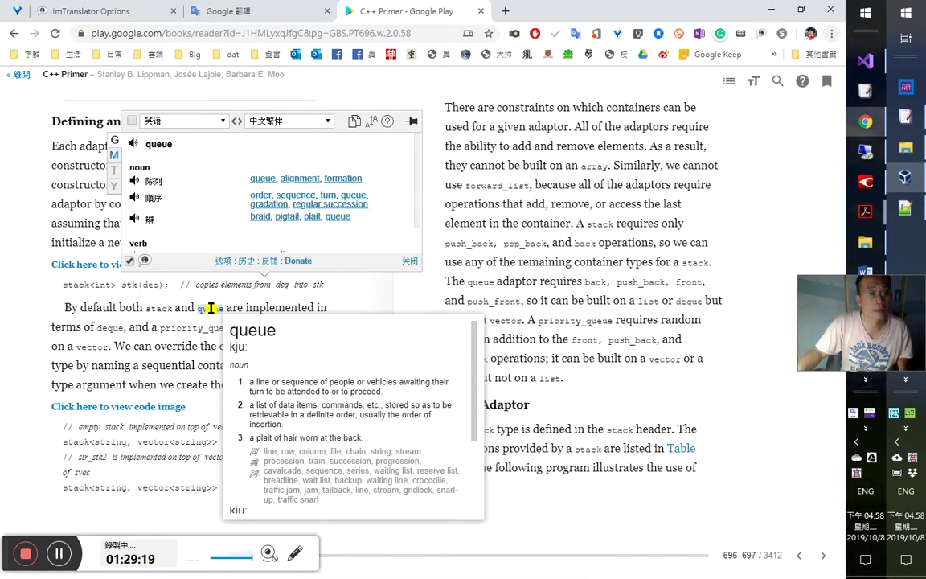
{"action": "left_click", "coordinate": [133, 144]}
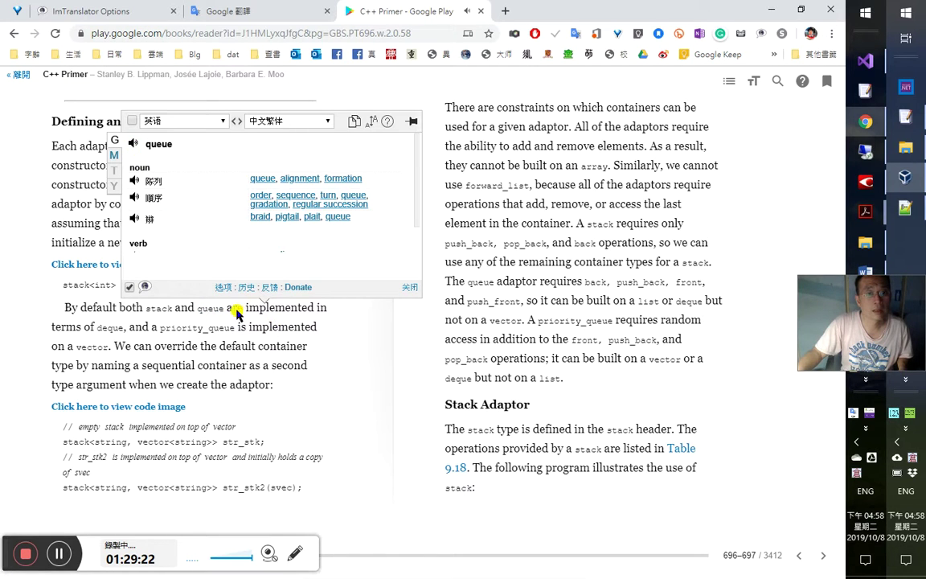
{"action": "left_click_drag", "start_coordinate": [228, 314], "coordinate": [93, 329]}
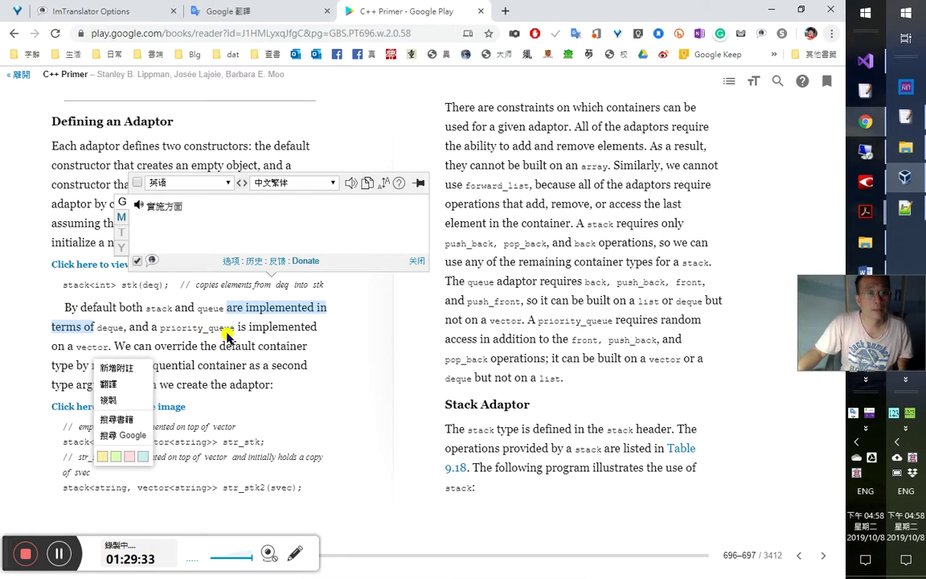
{"action": "left_click_drag", "start_coordinate": [123, 326], "coordinate": [69, 306]}
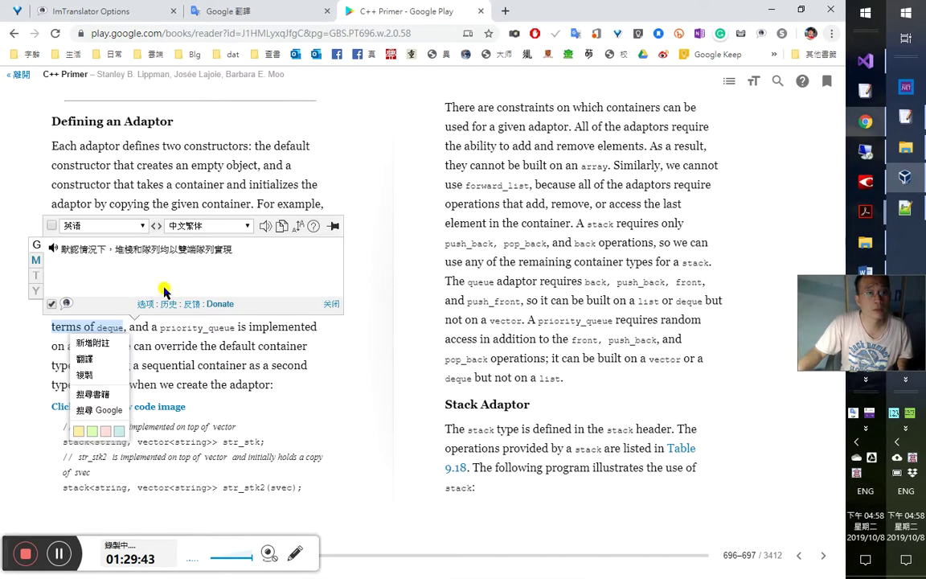
{"action": "left_click", "coordinate": [322, 306]}
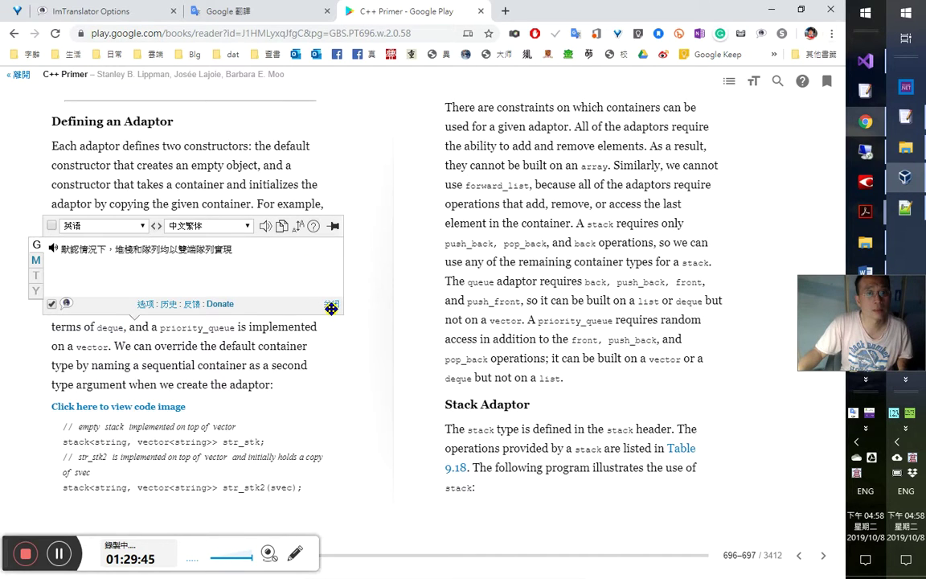
{"action": "left_click", "coordinate": [331, 308]}
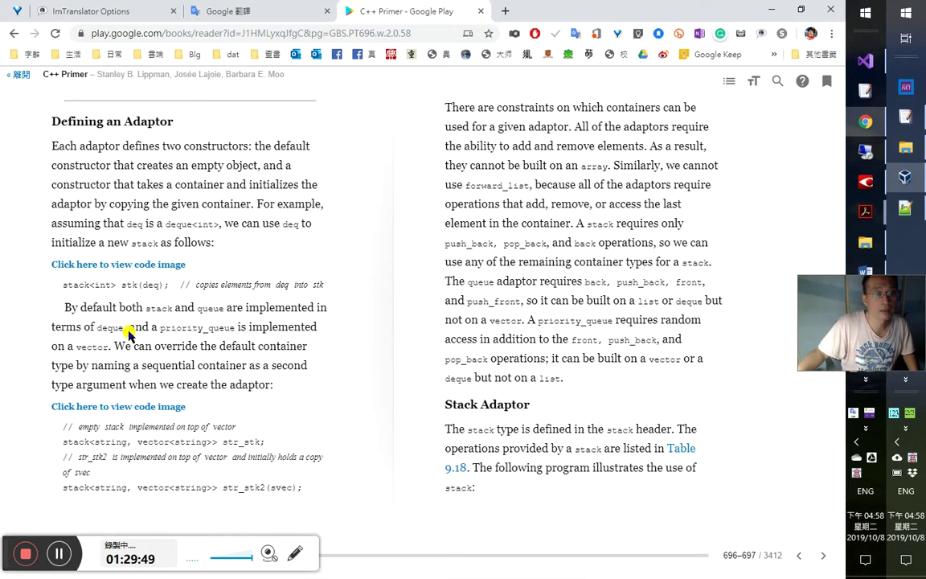
Step: Select the phrase "implemented in terms of" in the paragraph about the default container types
{"action": "left_click_drag", "start_coordinate": [314, 306], "coordinate": [130, 323]}
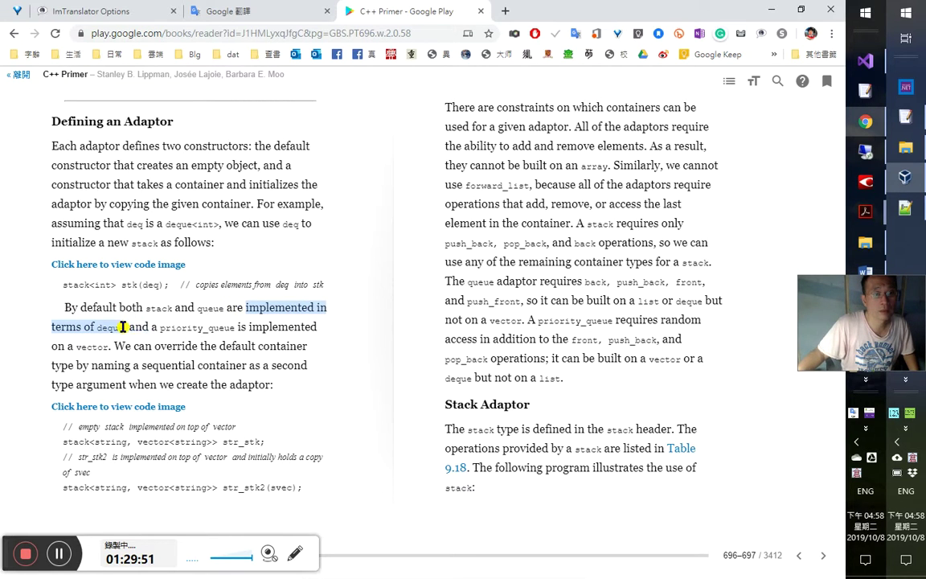
{"action": "left_click", "coordinate": [394, 320]}
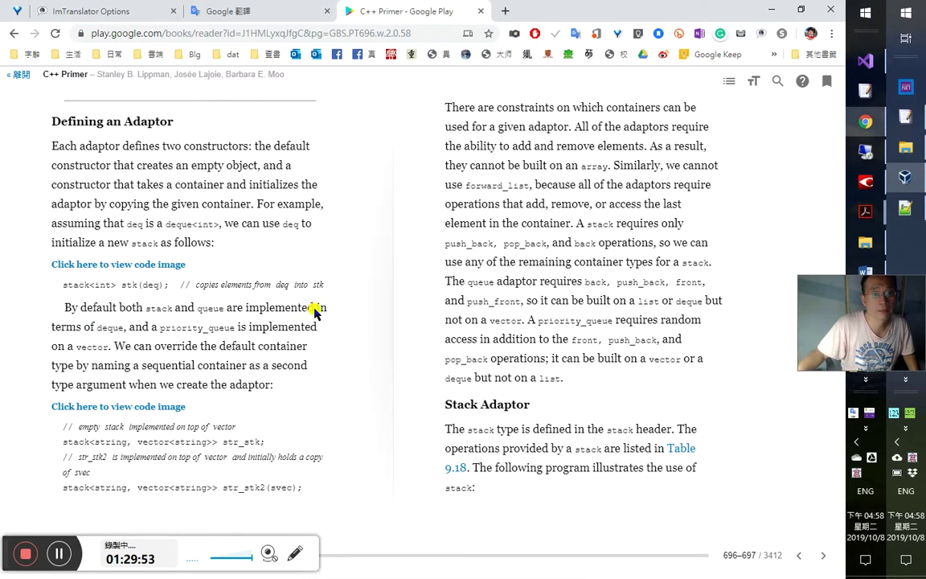
{"action": "left_click_drag", "start_coordinate": [315, 312], "coordinate": [104, 327]}
{"action": "right_click", "coordinate": [90, 327]}
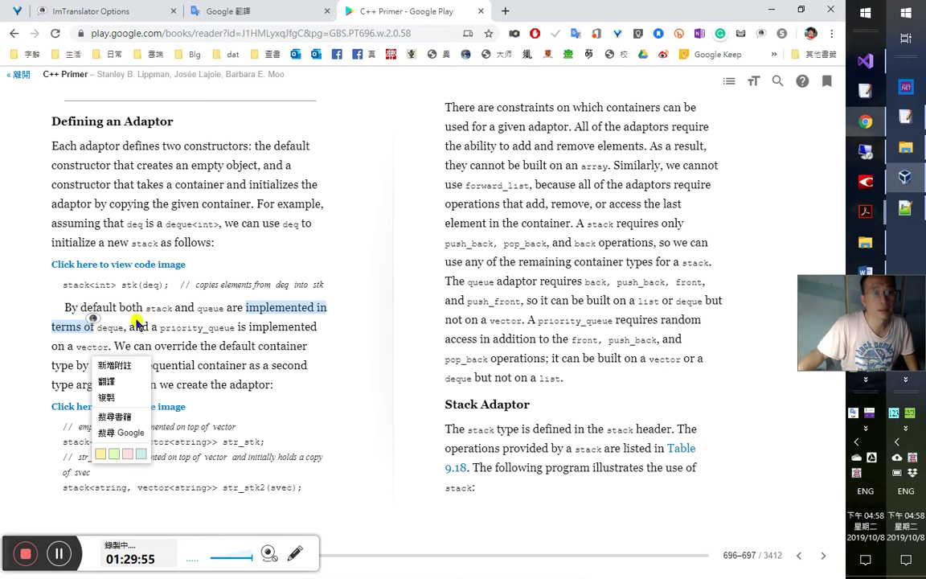
Step: Look up the phrase "in term of" in Google Translate from English to Traditional Chinese
{"action": "left_click", "coordinate": [228, 12]}
{"action": "double_click", "coordinate": [188, 205]}
{"action": "type", "text": "in term"}
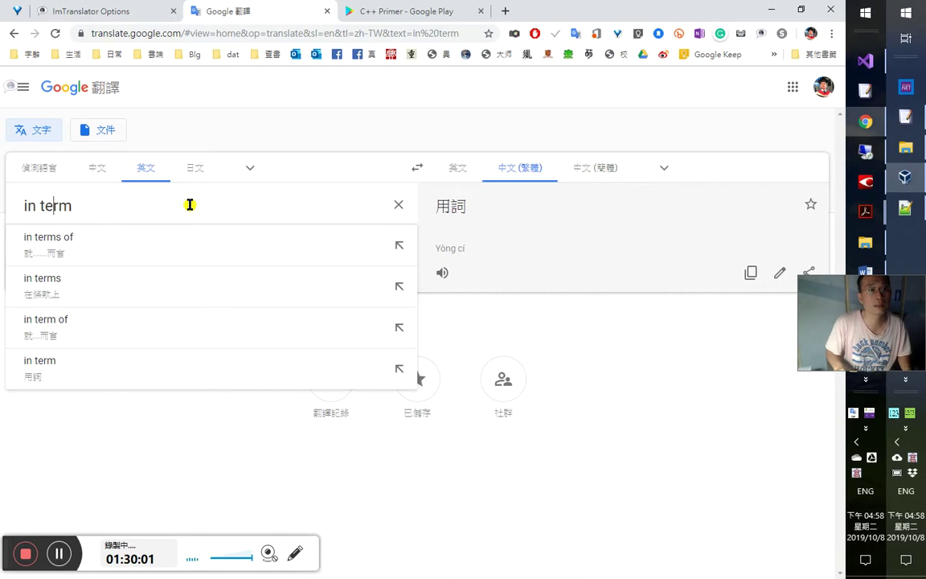
{"action": "key", "text": "ctrl+a"}
{"action": "key", "text": "ctrl+c"}
{"action": "key", "text": "Home"}
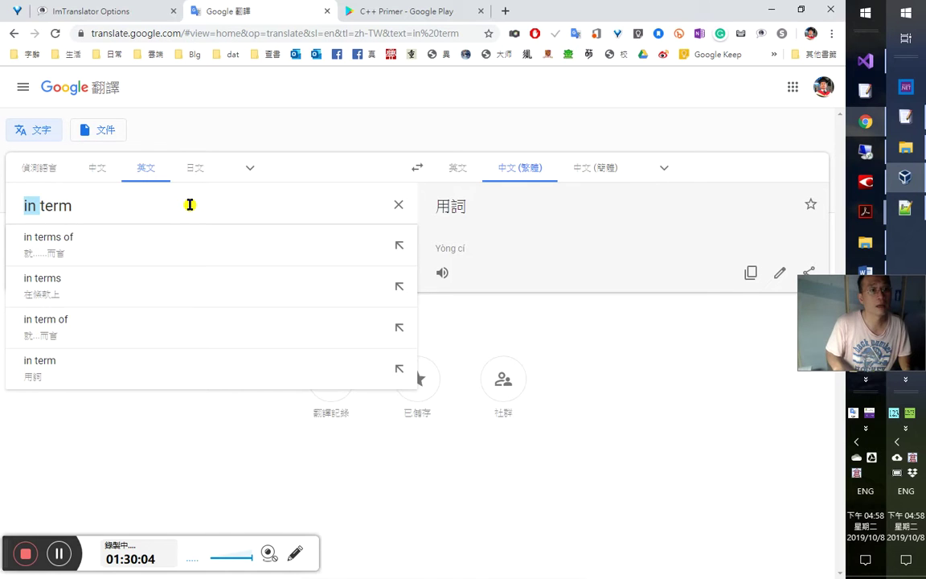
{"action": "key", "text": "Delete"}
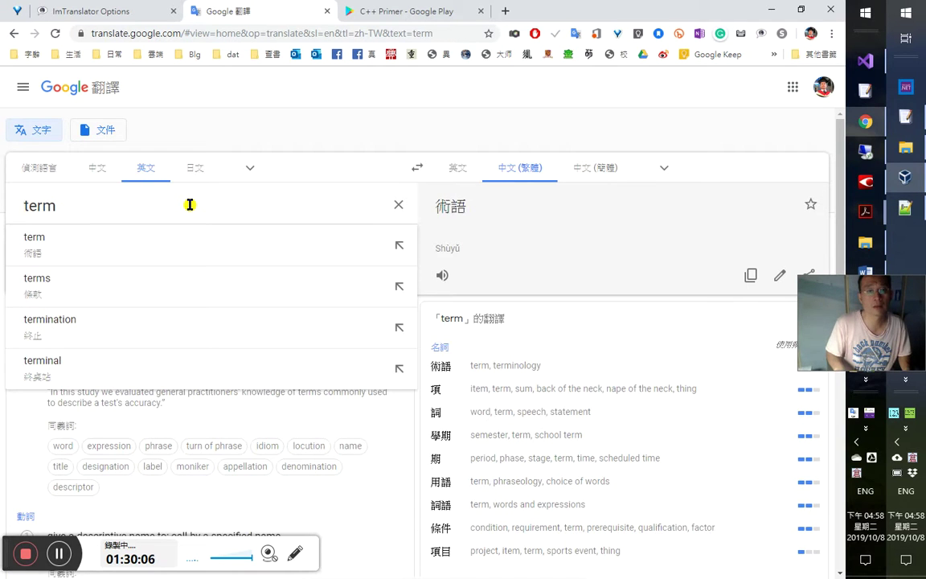
{"action": "key", "text": "ctrl+v"}
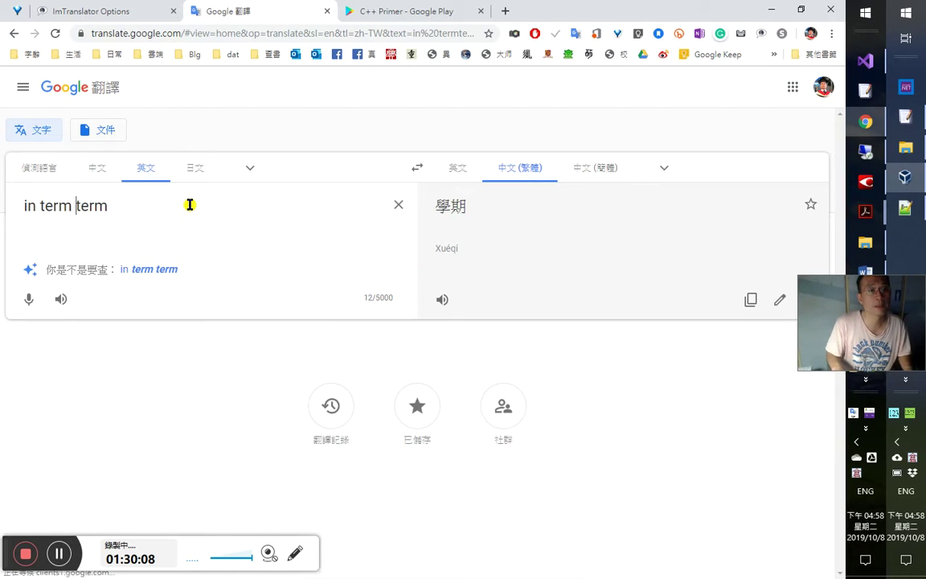
{"action": "key", "text": "shift+End"}
{"action": "key", "text": "space"}
{"action": "key", "text": "BackSpace"}
{"action": "type", "text": "of"}
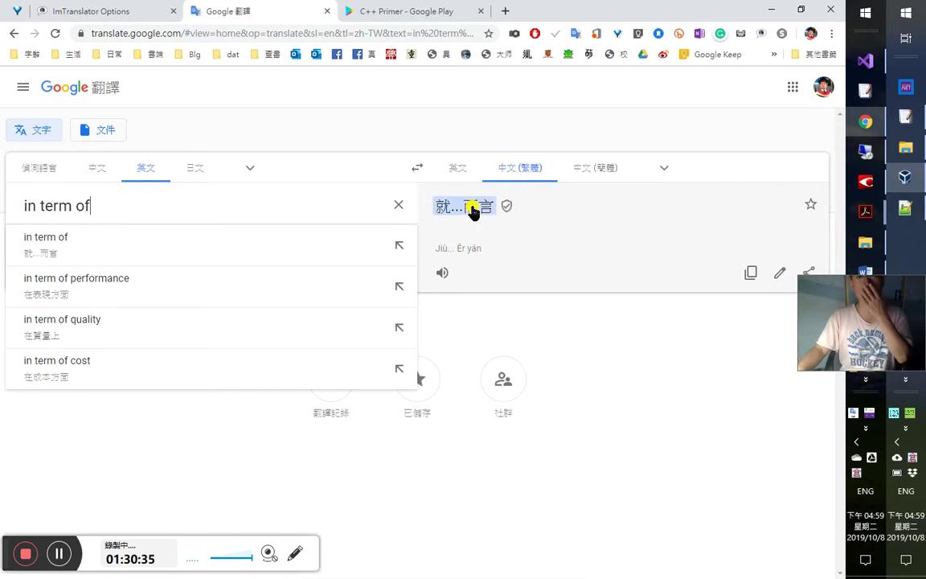
Step: Check the phrase's wording in the book and compare the translations of "in terms of" and "in term of"
{"action": "left_click", "coordinate": [416, 9]}
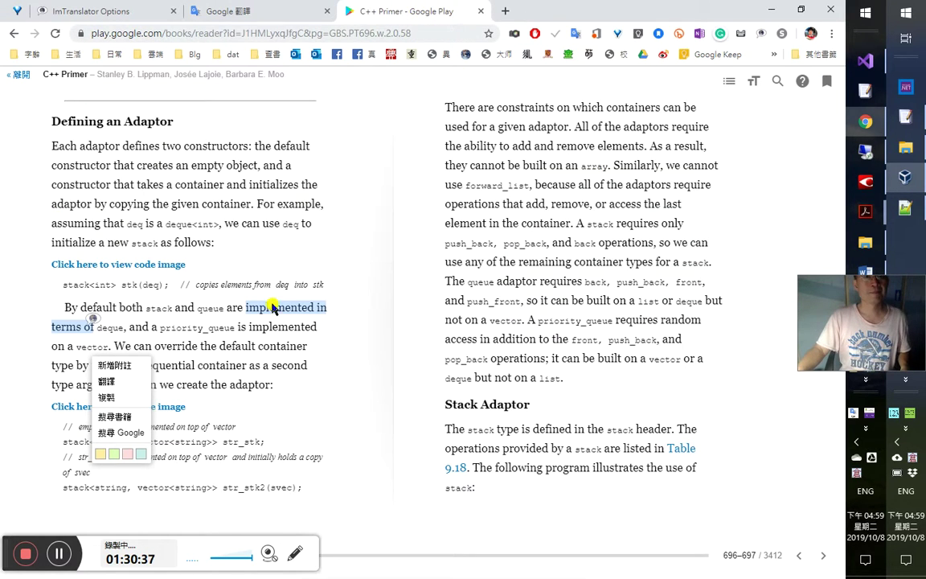
{"action": "left_click", "coordinate": [358, 352]}
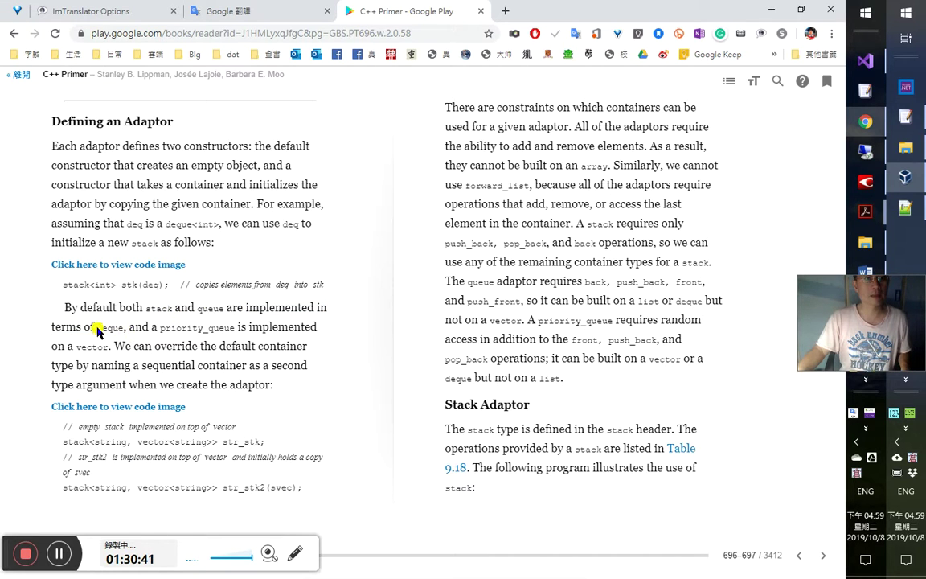
{"action": "left_click", "coordinate": [313, 13]}
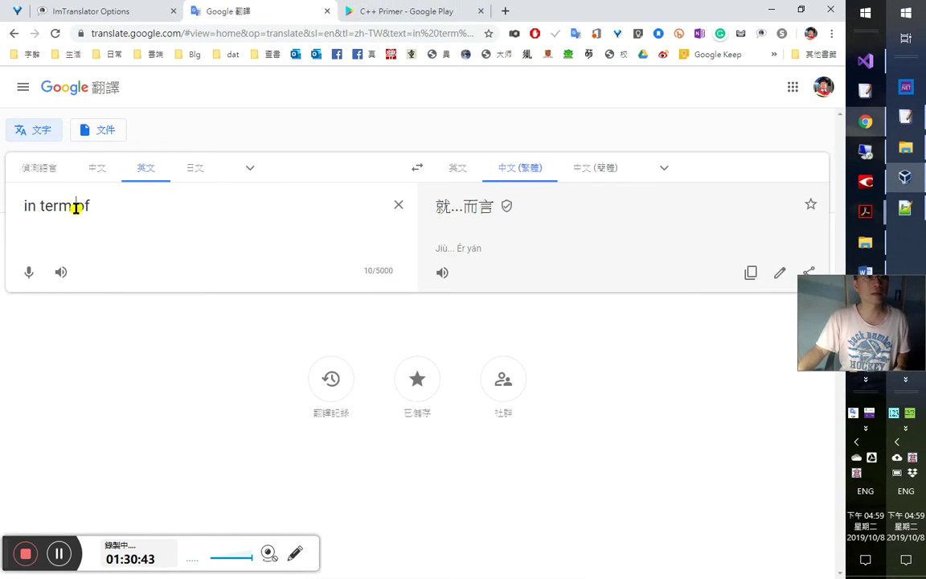
{"action": "type", "text": "s"}
{"action": "key", "text": "Escape"}
{"action": "type", "text": "s"}
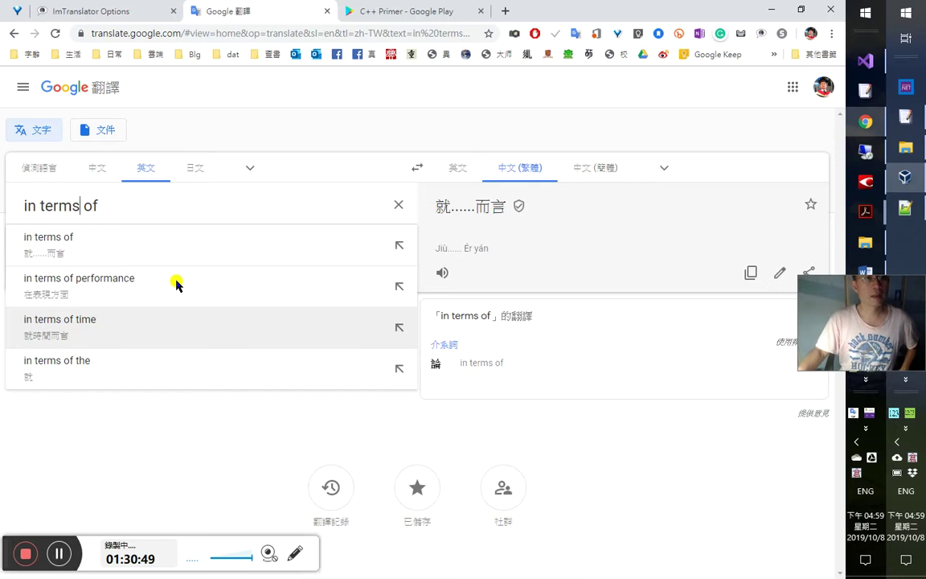
{"action": "key", "text": "Delete"}
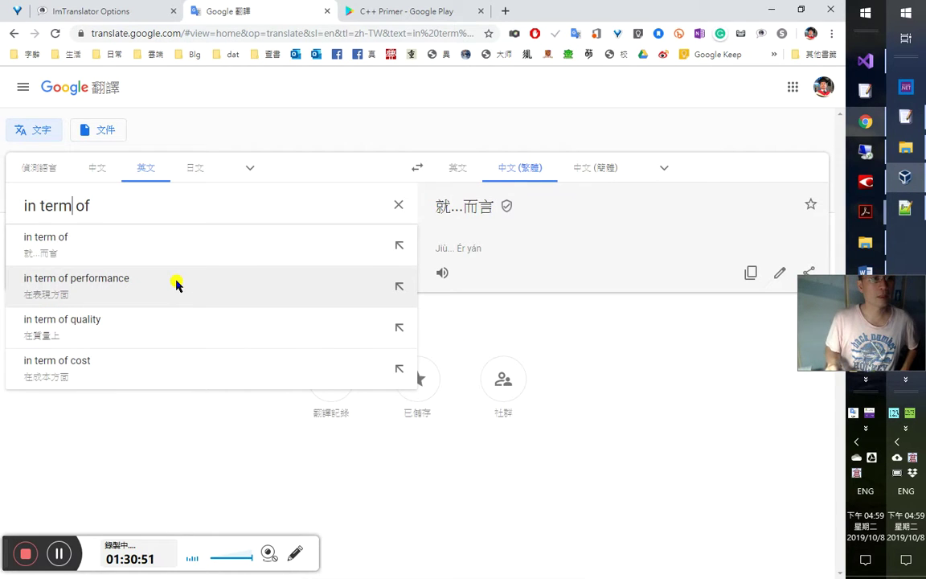
Step: Read the Chinese version of the default container paragraph in ABBYY FineReader, and return to the C++ Primer page in Chrome
{"action": "left_click", "coordinate": [407, 11]}
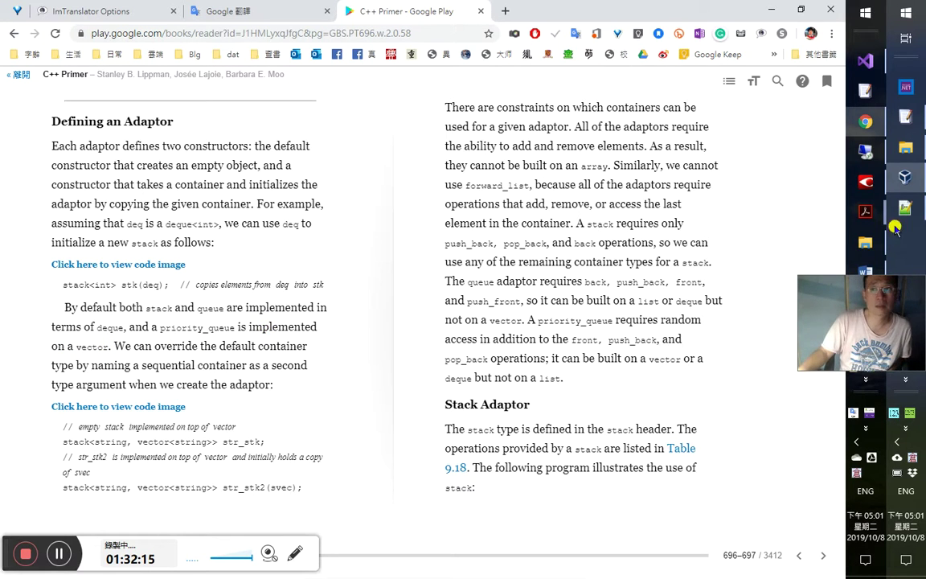
{"action": "left_click", "coordinate": [865, 182]}
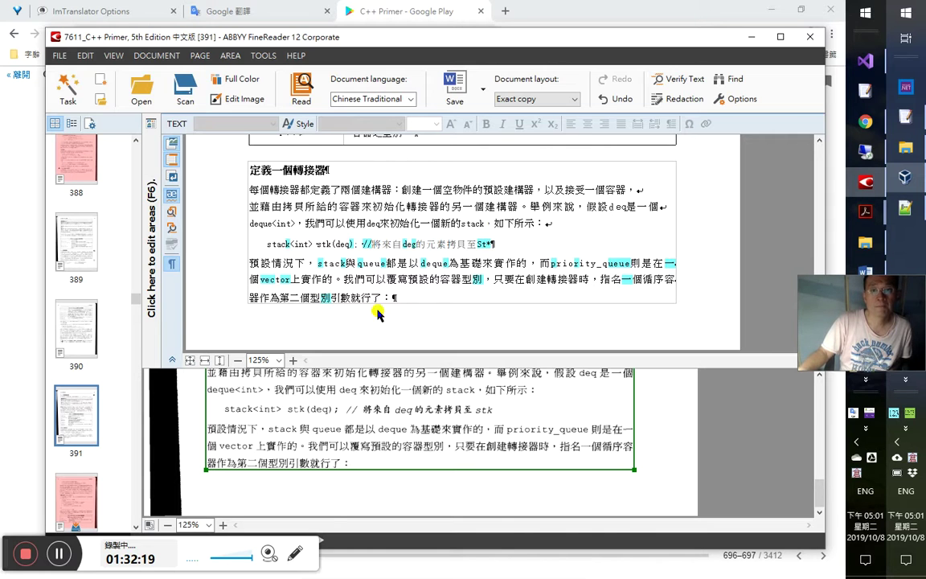
{"action": "left_click", "coordinate": [6, 309]}
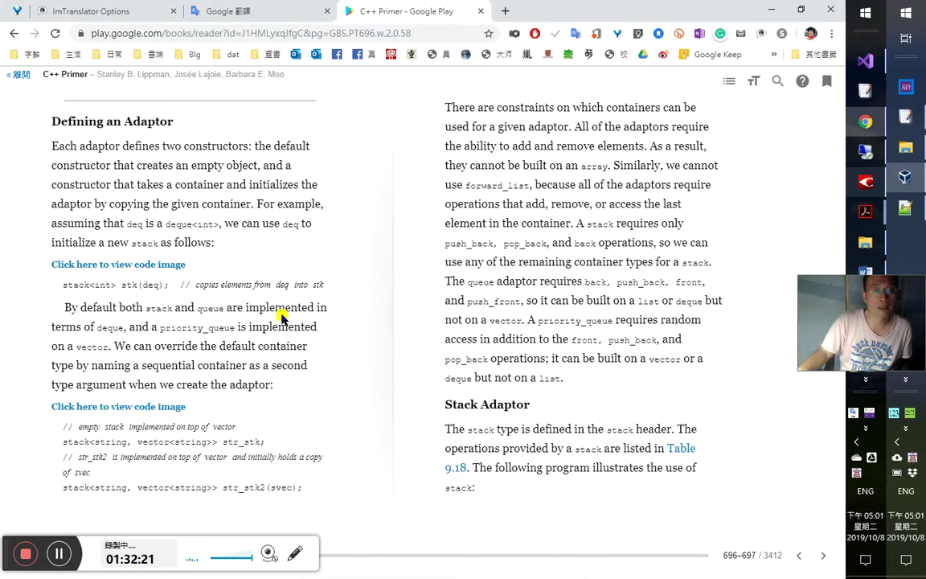
Step: Translate priority_queue in the default container paragraph and play its pronunciation
{"action": "double_click", "coordinate": [196, 328]}
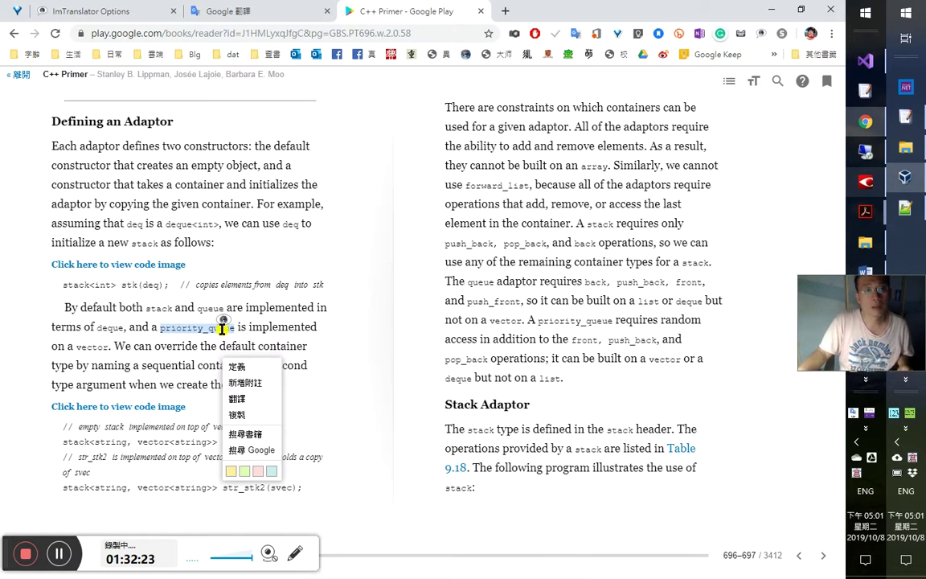
{"action": "left_click", "coordinate": [223, 320]}
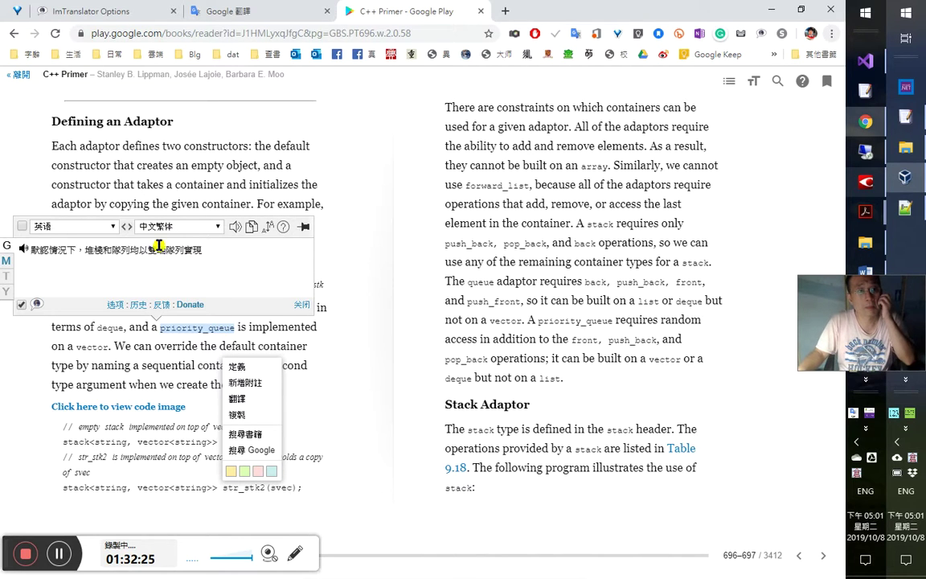
{"action": "double_click", "coordinate": [241, 327]}
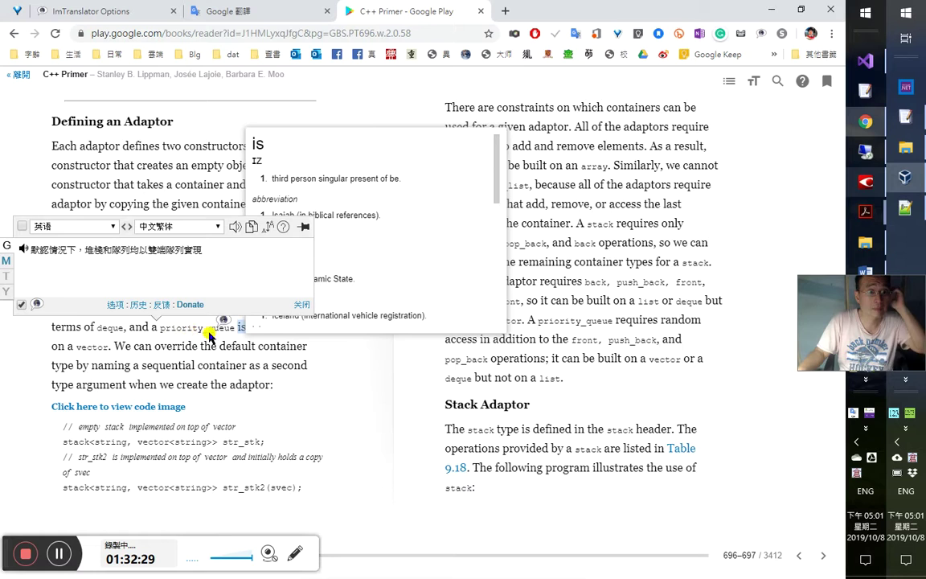
{"action": "double_click", "coordinate": [235, 328]}
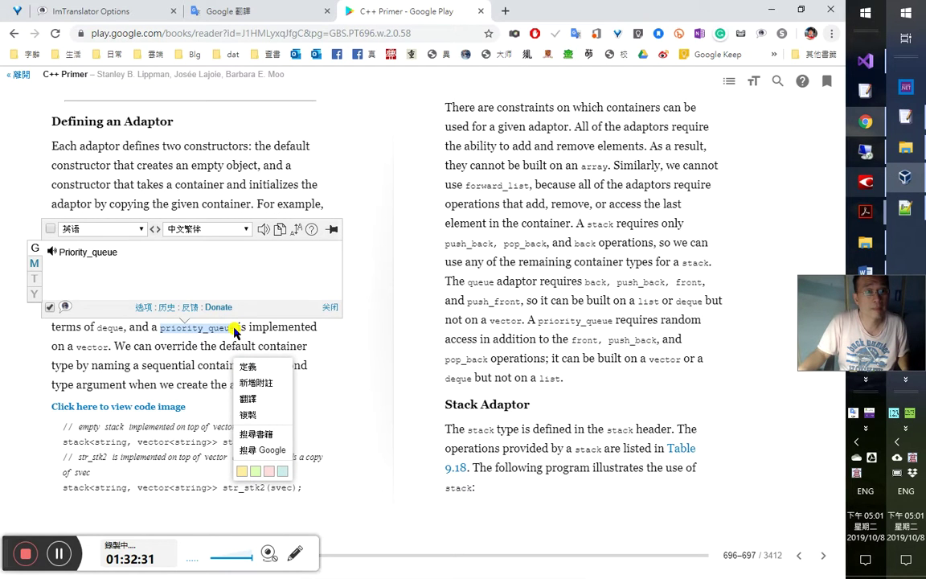
{"action": "left_click", "coordinate": [264, 230]}
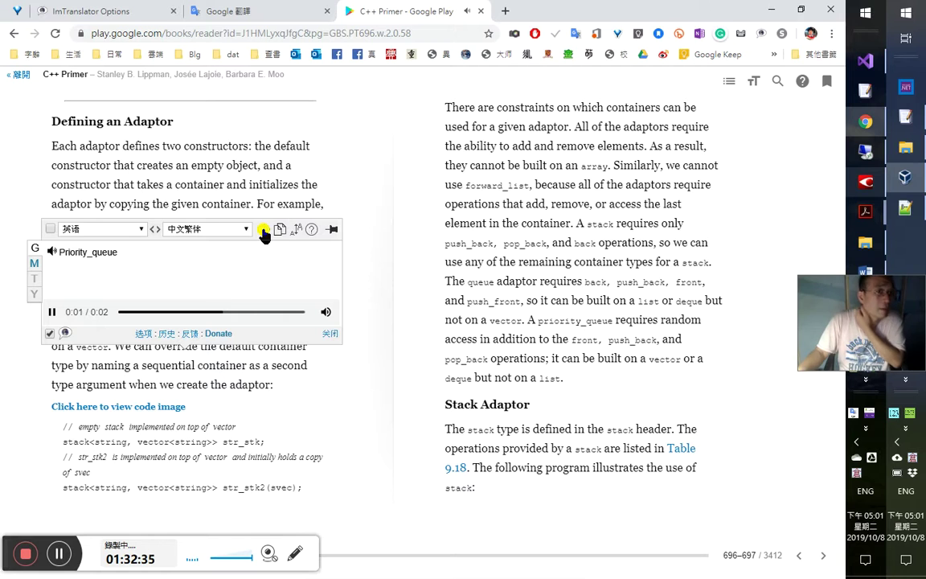
{"action": "key", "text": "Escape"}
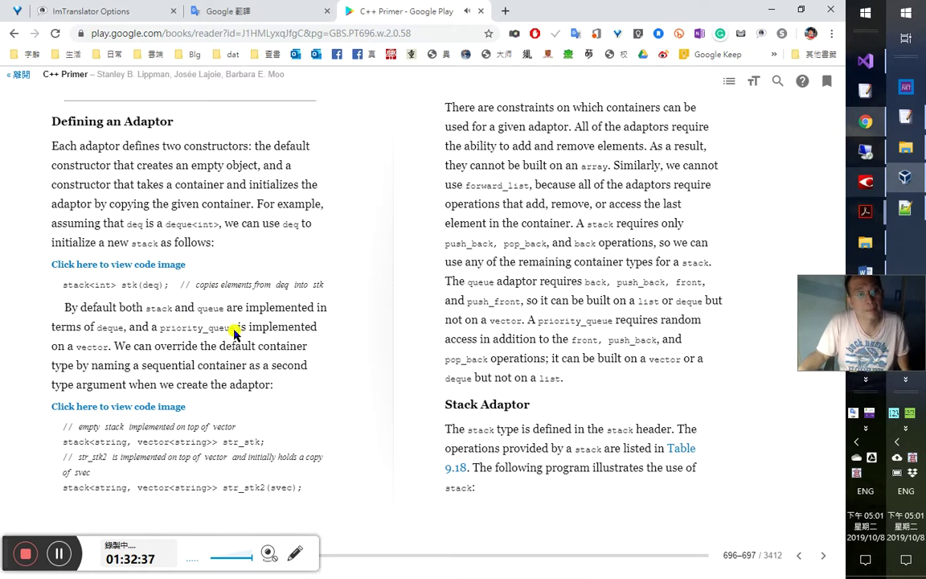
Step: Switch to ABBYY FineReader and clear the uncertain-character marks on stack, queue and deque in the 預設情況下 sentence
{"action": "key", "text": "alt+Tab"}
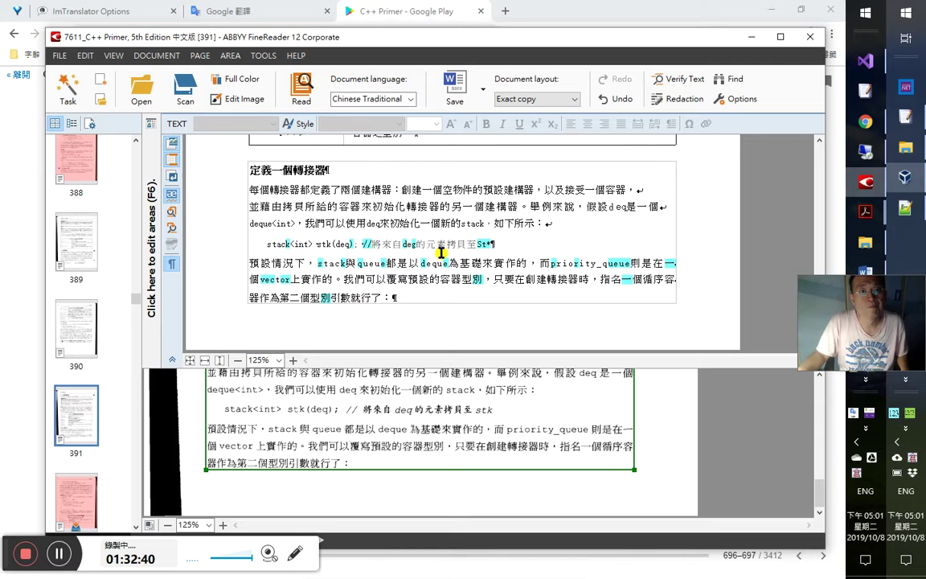
{"action": "left_click", "coordinate": [440, 252]}
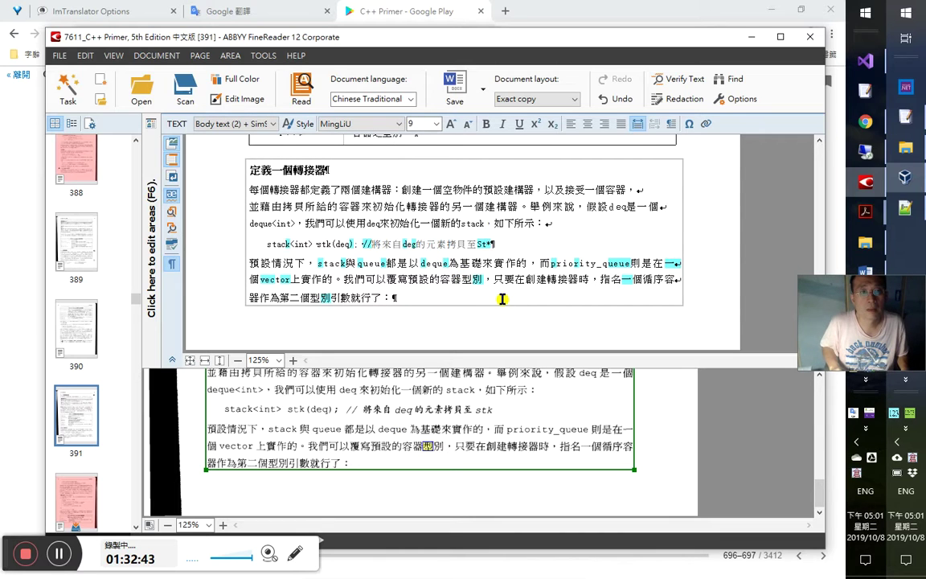
{"action": "key", "text": "shift+Home"}
{"action": "key", "text": "ctrl+t"}
{"action": "key", "text": "Right"}
{"action": "key", "text": "Right"}
{"action": "key", "text": "Right"}
{"action": "key", "text": "Right"}
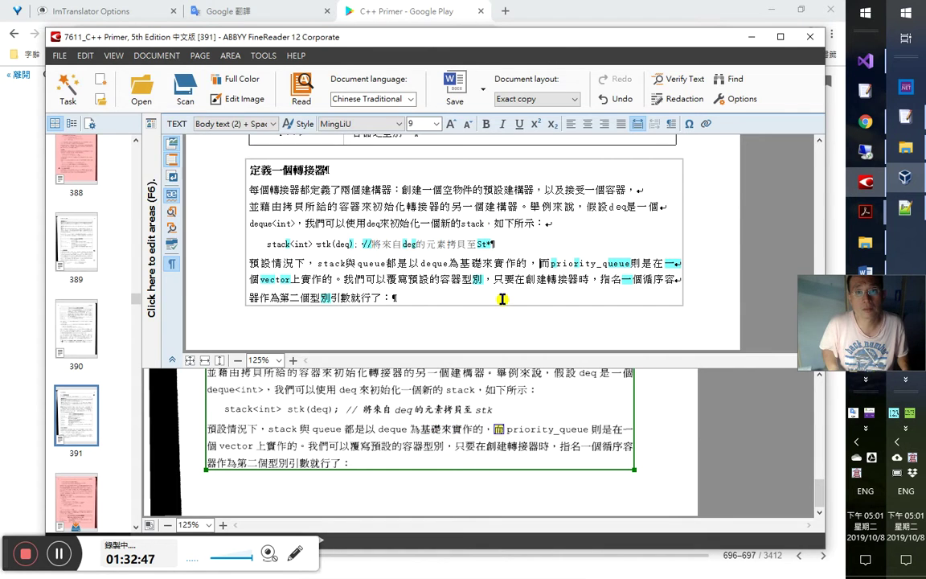
Step: Compare the Chinese wording 為基礎來實作的 after deque with the English sentence in the book
{"action": "key", "text": "alt+Tab"}
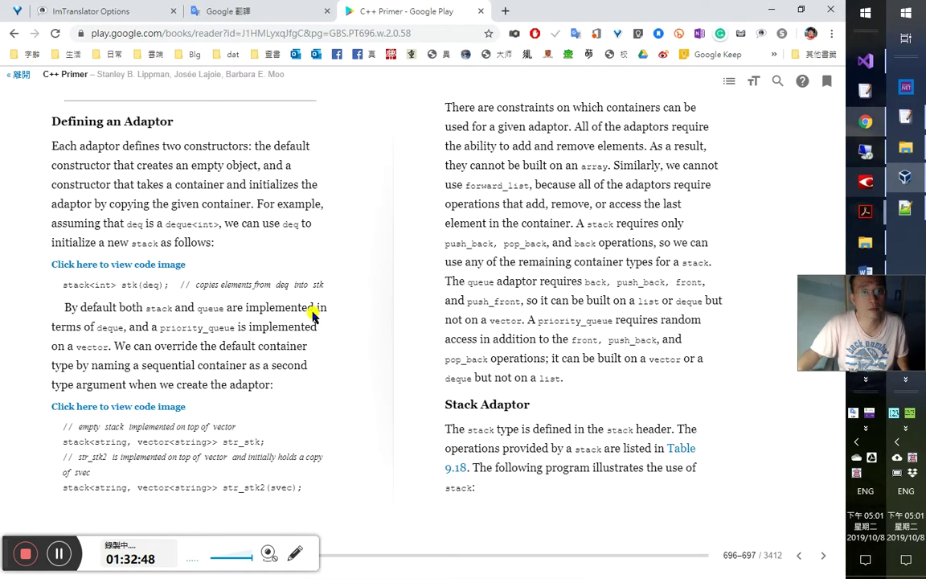
{"action": "key", "text": "alt+Tab"}
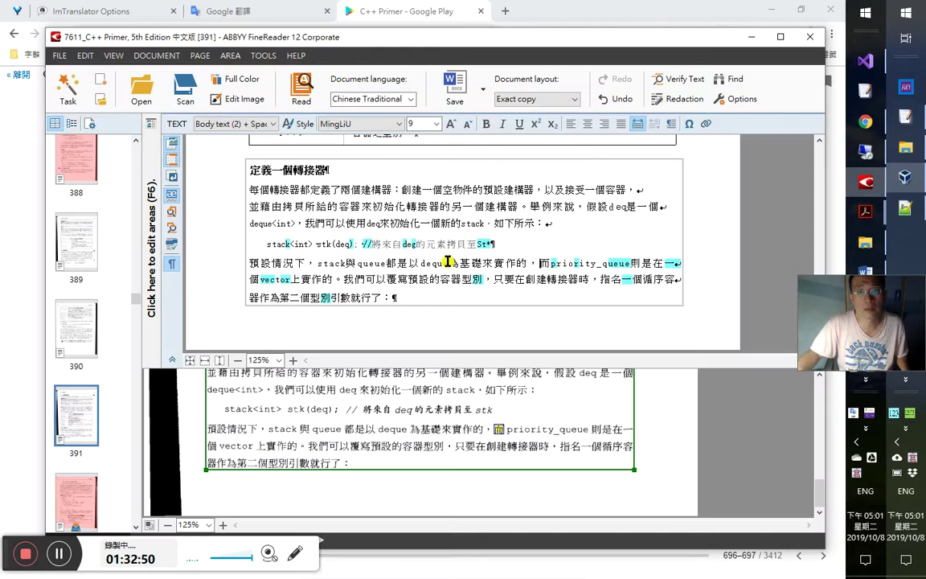
{"action": "left_click_drag", "start_coordinate": [504, 264], "coordinate": [455, 265]}
{"action": "left_click_drag", "start_coordinate": [439, 265], "coordinate": [493, 261]}
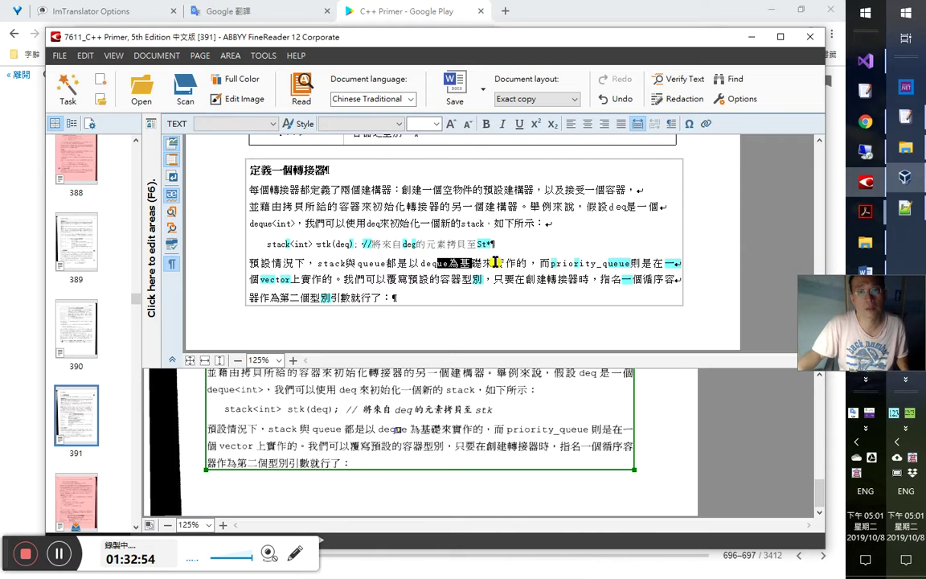
{"action": "left_click", "coordinate": [495, 263]}
Step: Correct "St*" to "Stk" at the end of the stack<int> code comment and make it italic
{"action": "key", "text": "Right"}
{"action": "key", "text": "Right"}
{"action": "key", "text": "Up"}
{"action": "key", "text": "Up"}
{"action": "key", "text": "Down"}
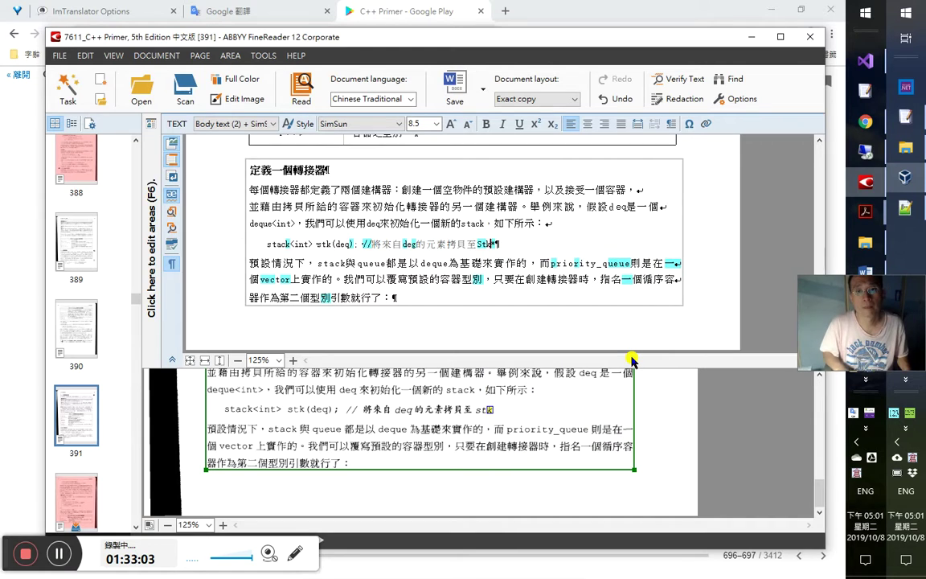
{"action": "key", "text": "ctrl+i"}
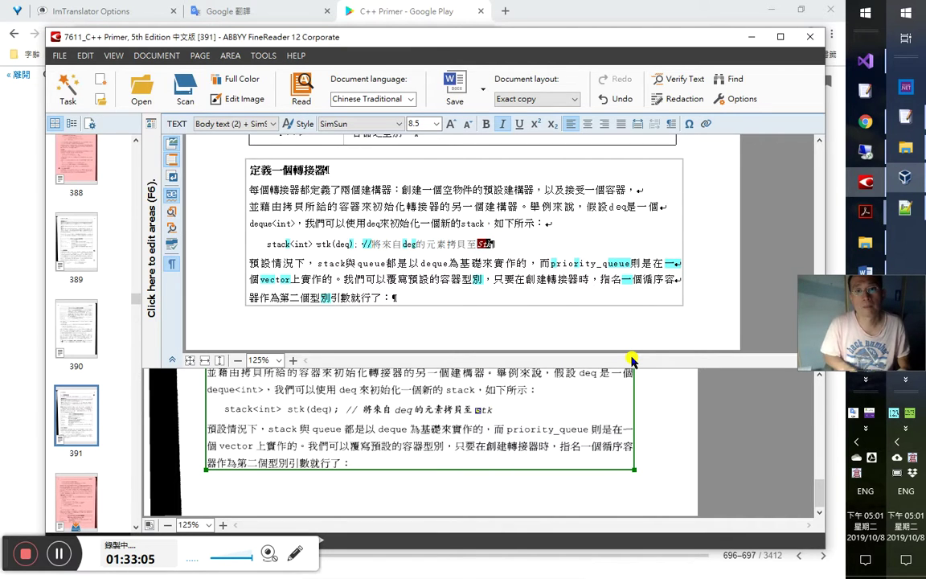
Step: Clear the uncertain-character marks on the rest of the 預設情況下 sentence, from priority_queue through vector
{"action": "key", "text": "Down"}
{"action": "key", "text": "Right"}
{"action": "key", "text": "Right"}
{"action": "key", "text": "Right"}
{"action": "key", "text": "Right"}
{"action": "key", "text": "Right"}
{"action": "key", "text": "Right"}
{"action": "key", "text": "Right"}
{"action": "key", "text": "Right"}
{"action": "key", "text": "Right"}
{"action": "key", "text": "Right"}
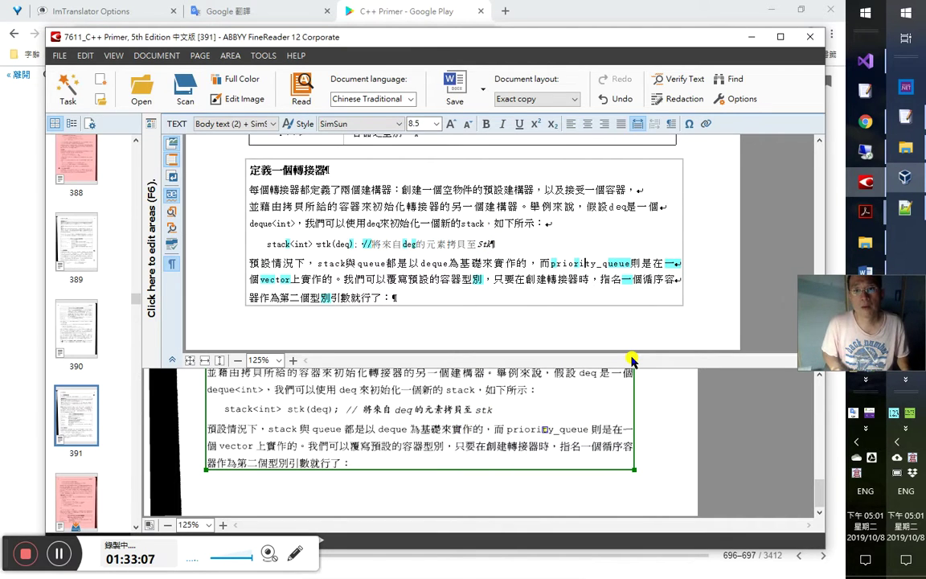
{"action": "key", "text": "Left"}
{"action": "key", "text": "Left"}
{"action": "key", "text": "shift+End"}
{"action": "key", "text": "ctrl+t"}
{"action": "key", "text": "Right"}
{"action": "key", "text": "Right"}
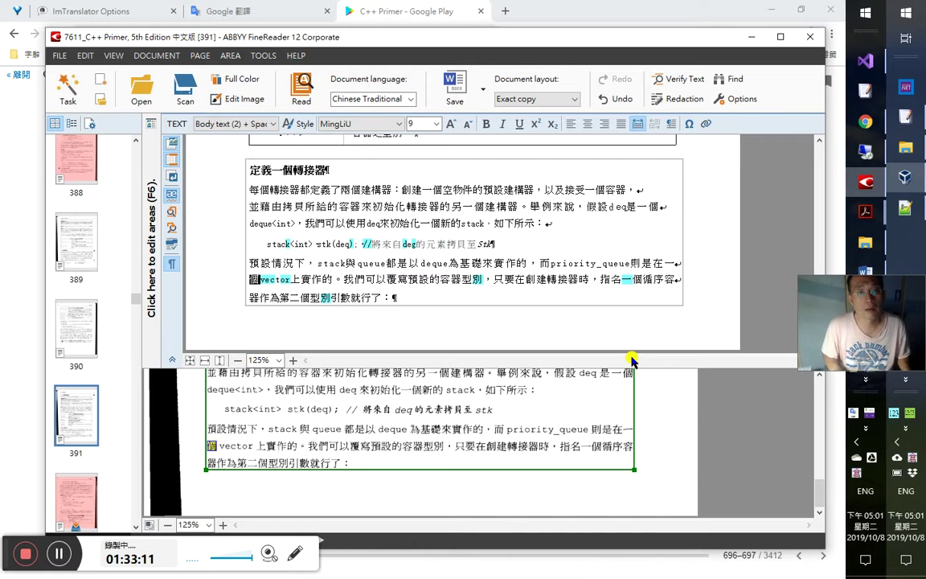
{"action": "key", "text": "shift+Right"}
{"action": "key", "text": "shift+Right"}
{"action": "key", "text": "shift+Right"}
{"action": "key", "text": "shift+Right"}
{"action": "key", "text": "shift+Right"}
{"action": "key", "text": "shift+Right"}
{"action": "key", "text": "shift+Right"}
{"action": "key", "text": "shift+Right"}
{"action": "key", "text": "Right"}
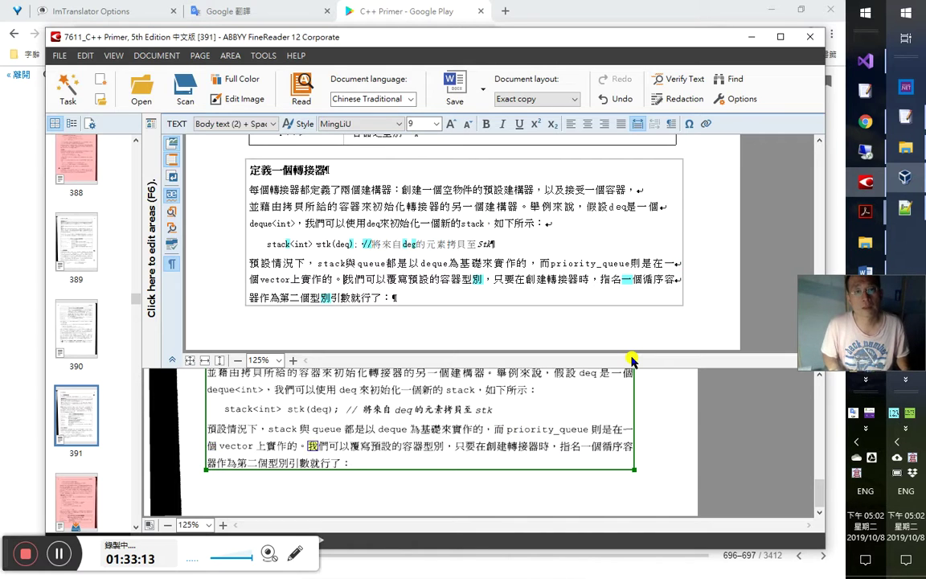
Step: Copy the sentence from 預設情況下 to 實作的 into the Word notes on a new line below the direct initialization note
{"action": "key", "text": "shift+Up"}
{"action": "key", "text": "shift+Home"}
{"action": "key", "text": "alt+Tab"}
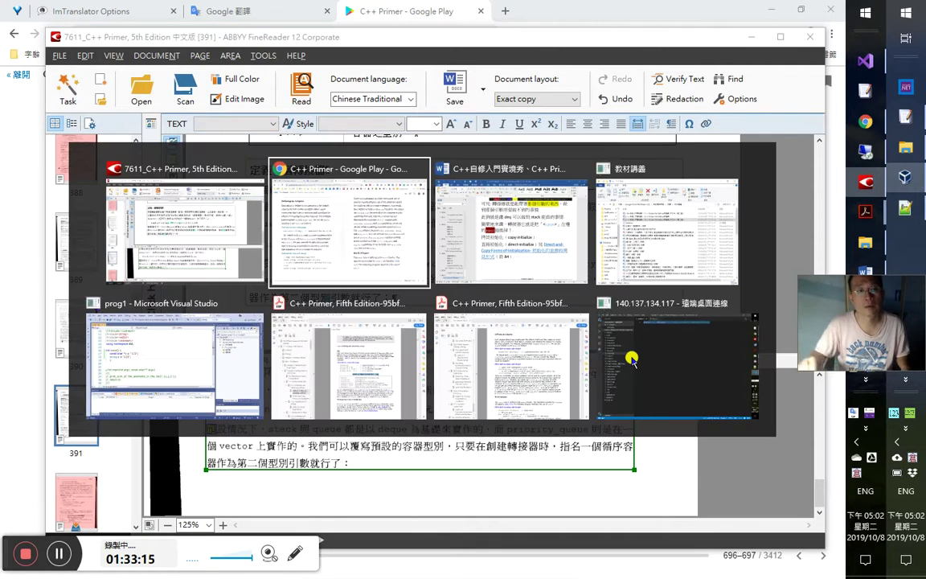
{"action": "key", "text": "alt+Tab"}
{"action": "scroll", "coordinate": [492, 438], "scroll_direction": "down", "scroll_amount": 2}
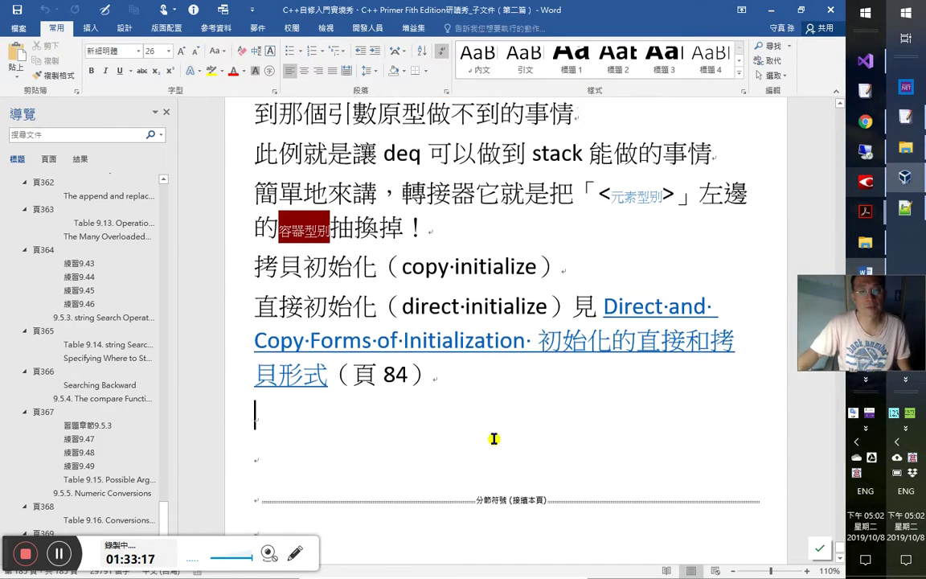
{"action": "key", "text": "Return"}
{"action": "type", "text": "預設情況下，stack 與 queue 都是以 deque 為基礎來實作的，而 priority_queue 則是在一個 vector 上實作的。"}
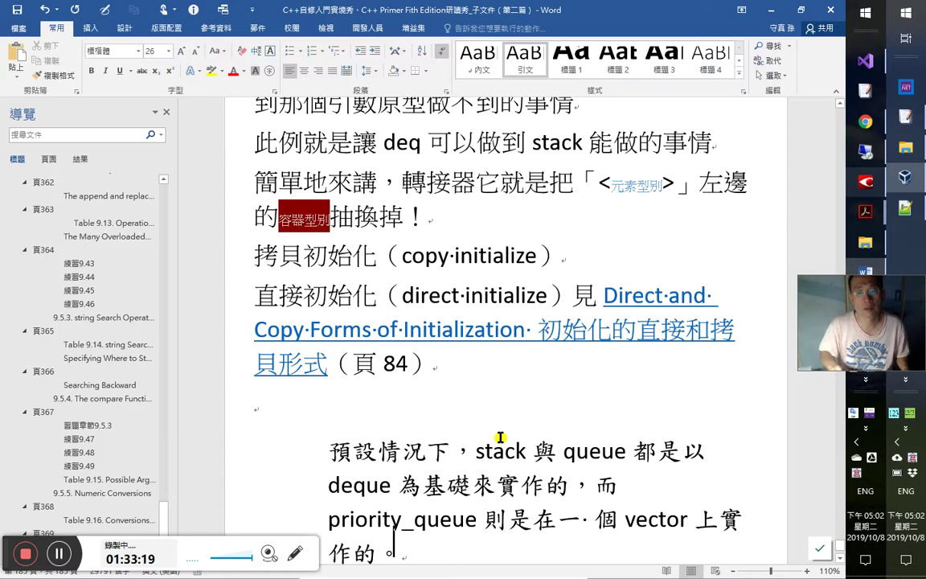
Step: Switch to the Google Play book in Chrome and copy the sentence from "By default both stack and queue" through "on a vector."
{"action": "key", "text": "alt+Tab"}
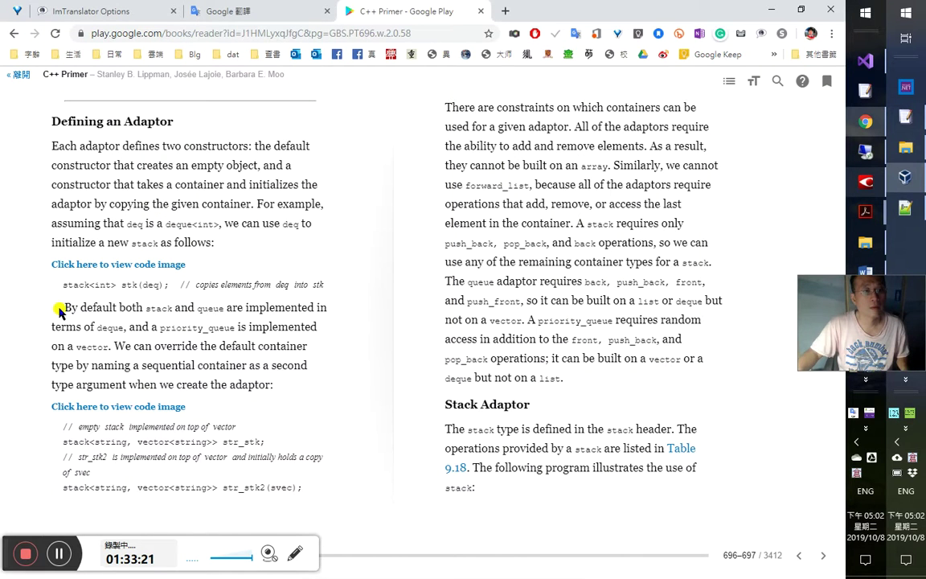
{"action": "left_click_drag", "start_coordinate": [63, 308], "coordinate": [113, 346]}
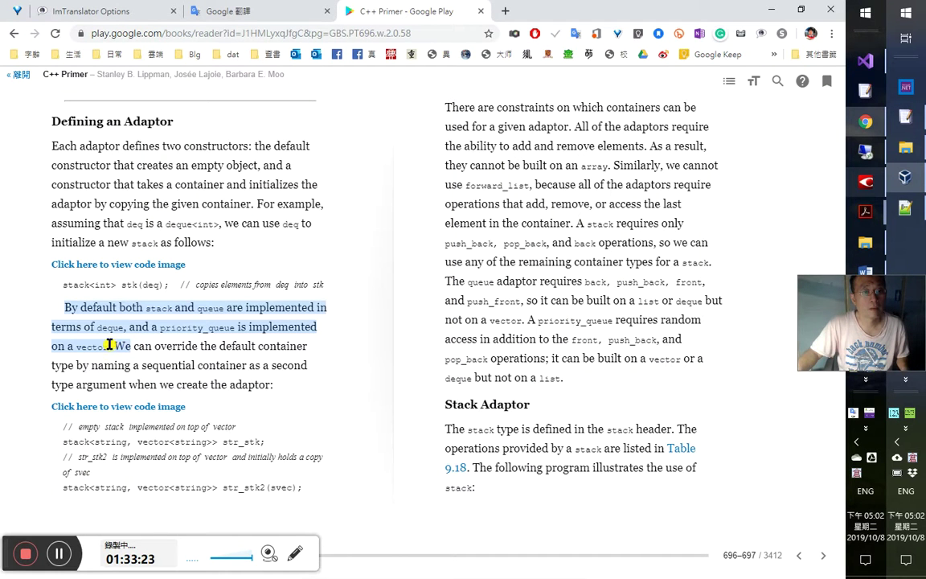
{"action": "right_click", "coordinate": [114, 348]}
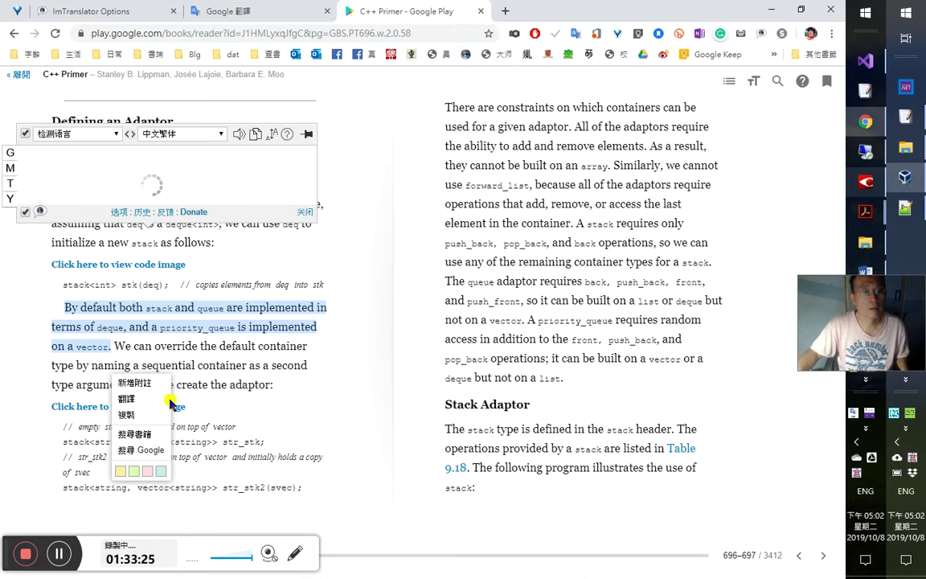
{"action": "left_click", "coordinate": [159, 413]}
Step: In the Word notes, add the timestamp 1:33:00 above the 預設情況下 sentence and paste the copied English sentence below it
{"action": "key", "text": "alt+Tab"}
{"action": "key", "text": "Up"}
{"action": "key", "text": "Up"}
{"action": "key", "text": "Up"}
{"action": "key", "text": "Up"}
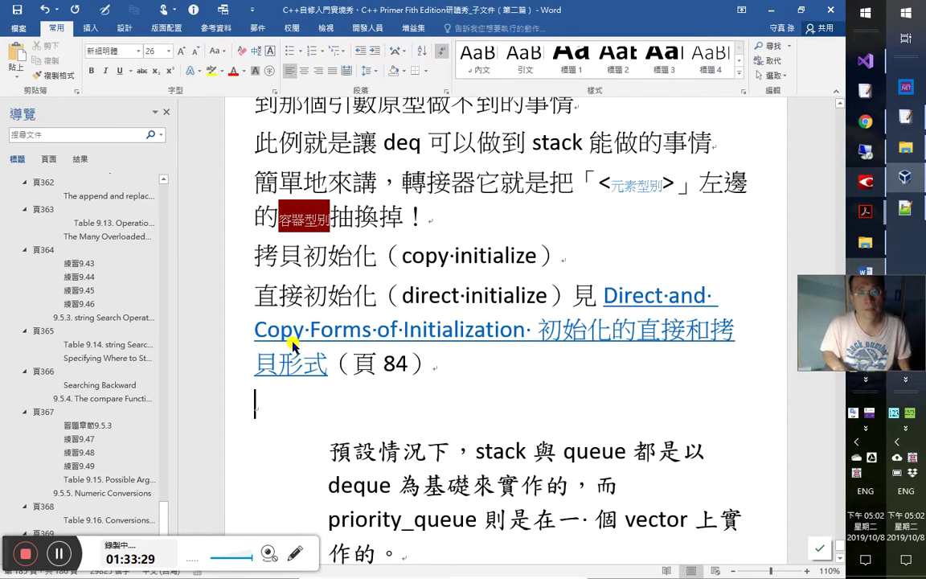
{"action": "key", "text": "alt+e"}
{"action": "key", "text": "Escape"}
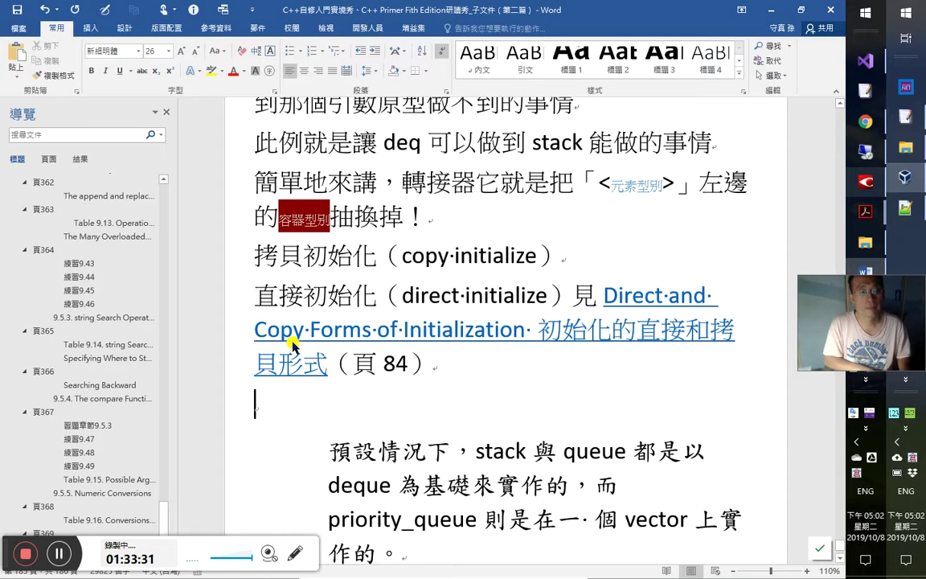
{"action": "type", "text": "1:33:00"}
{"action": "key", "text": "Return"}
{"action": "key", "text": "ctrl+v"}
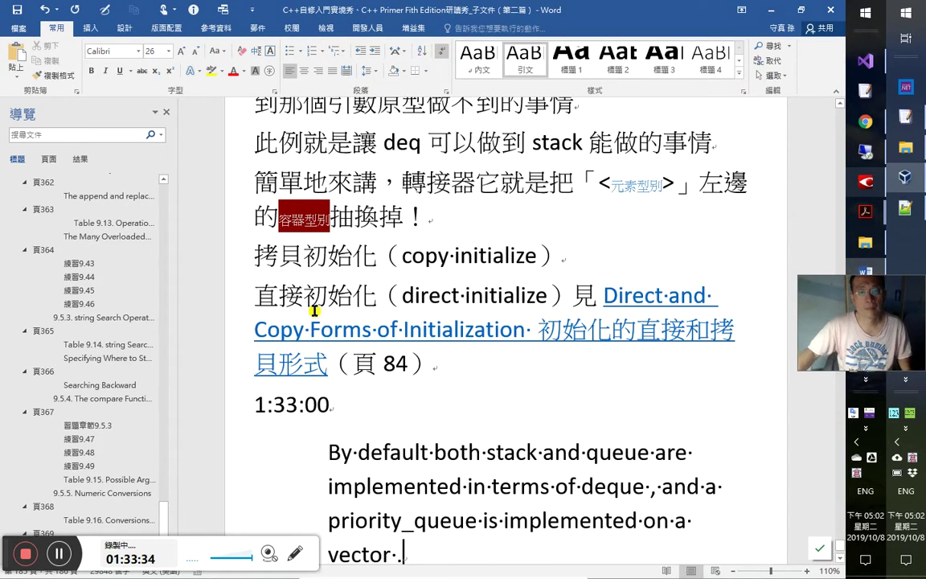
Step: Add an empty paragraph below the Chinese sentence that ends with 實作的, ahead of the section break
{"action": "scroll", "coordinate": [313, 337], "scroll_direction": "down", "scroll_amount": 5}
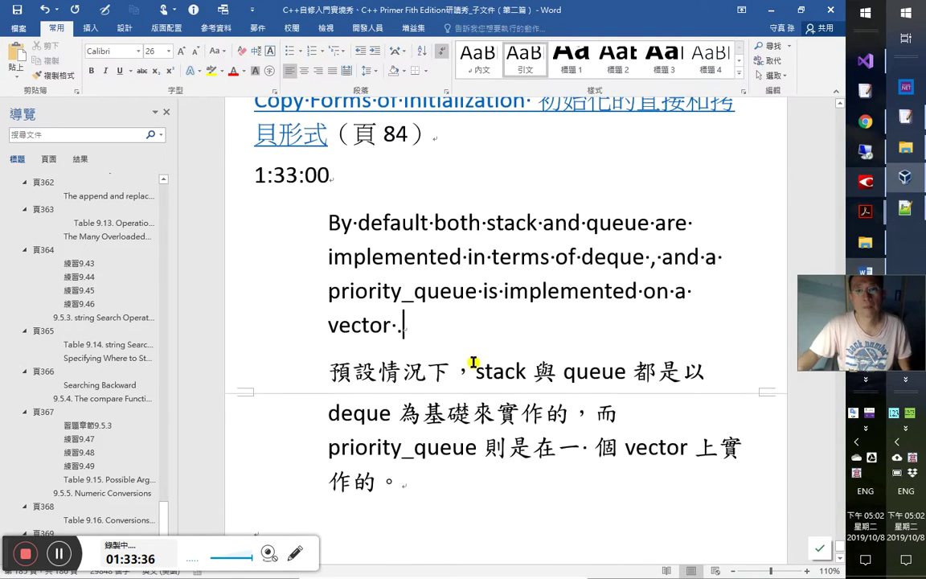
{"action": "scroll", "coordinate": [522, 390], "scroll_direction": "down", "scroll_amount": 1}
{"action": "left_click", "coordinate": [638, 356]}
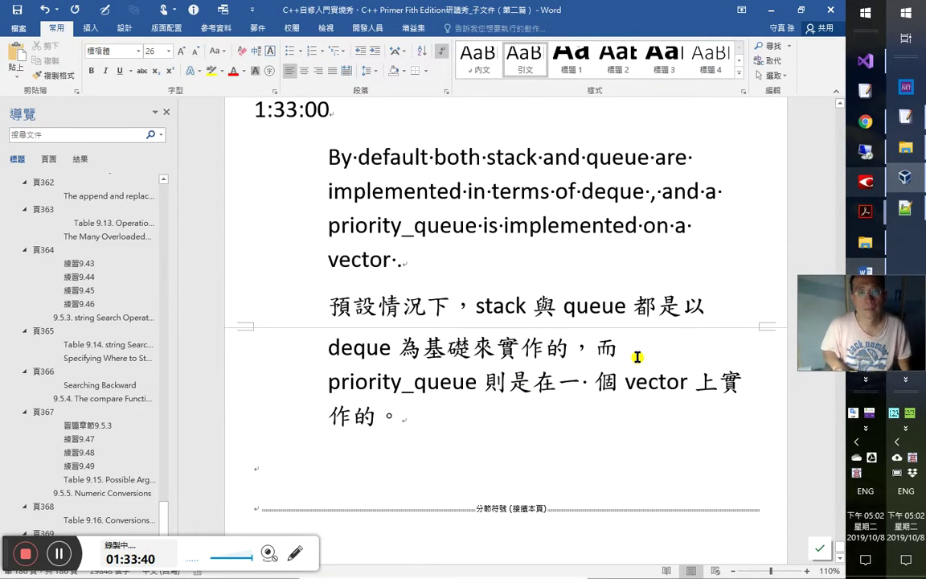
{"action": "key", "text": "Down"}
{"action": "key", "text": "Down"}
{"action": "key", "text": "Return"}
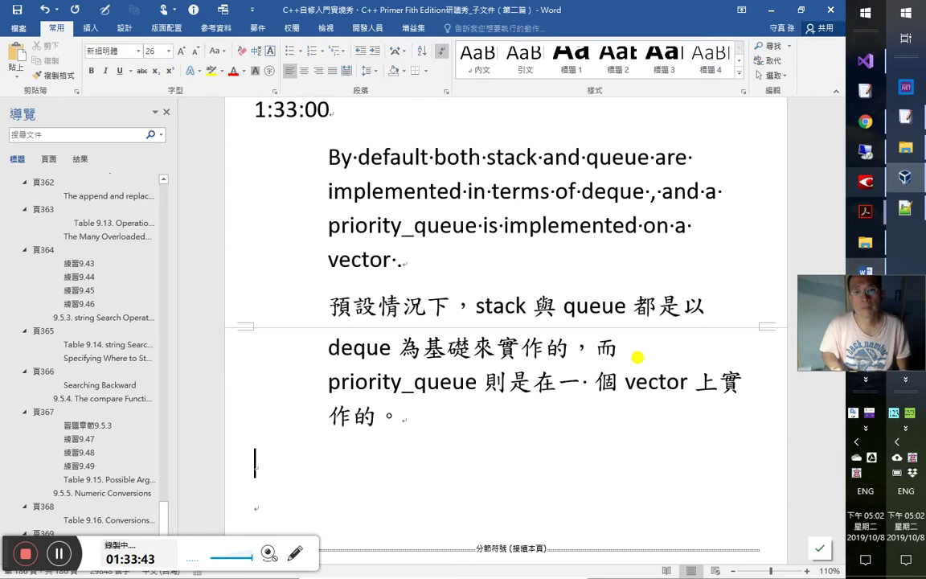
Step: Delete the stray space between 一 and 個 before vector in the Chinese sentence and save the document
{"action": "left_click", "coordinate": [584, 383]}
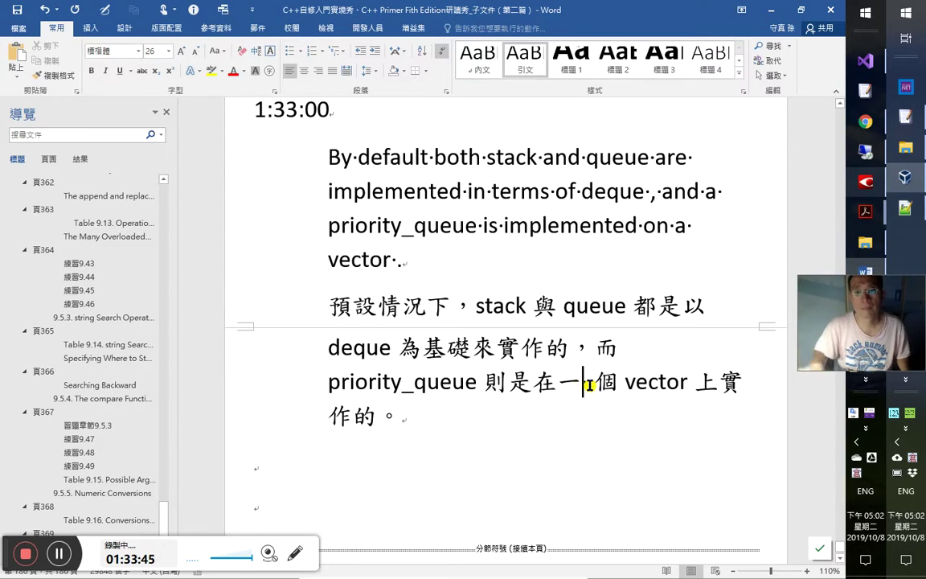
{"action": "key", "text": "Delete"}
{"action": "key", "text": "Down"}
{"action": "key", "text": "Down"}
{"action": "key", "text": "ctrl+s"}
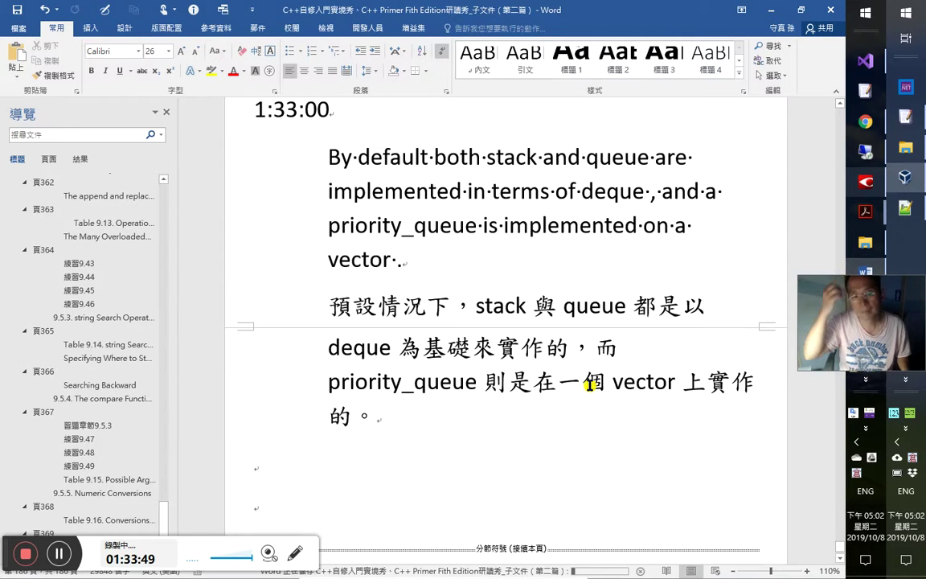
Step: Dismiss the translation pop-up in Chrome, then copy the str_stk and str_stk2 code example with its comments from the C++ Primer PDF in Acrobat
{"action": "key", "text": "alt+Tab"}
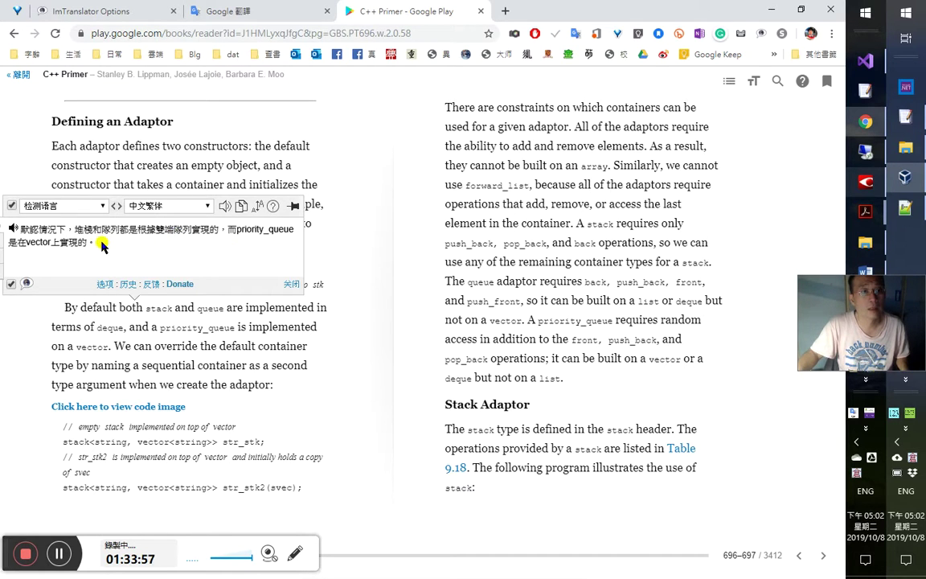
{"action": "left_click", "coordinate": [292, 288]}
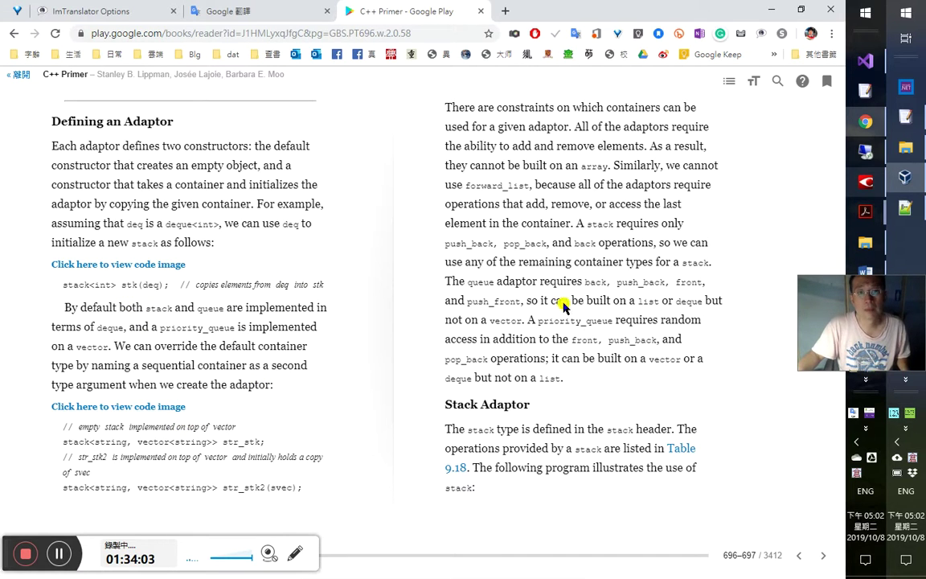
{"action": "left_click", "coordinate": [874, 210]}
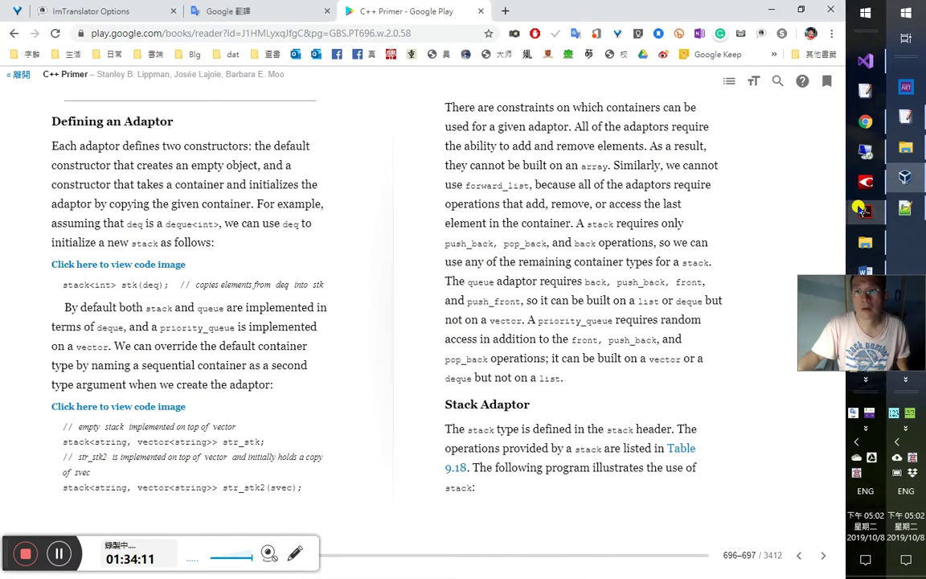
{"action": "mouse_move", "coordinate": [860, 209]}
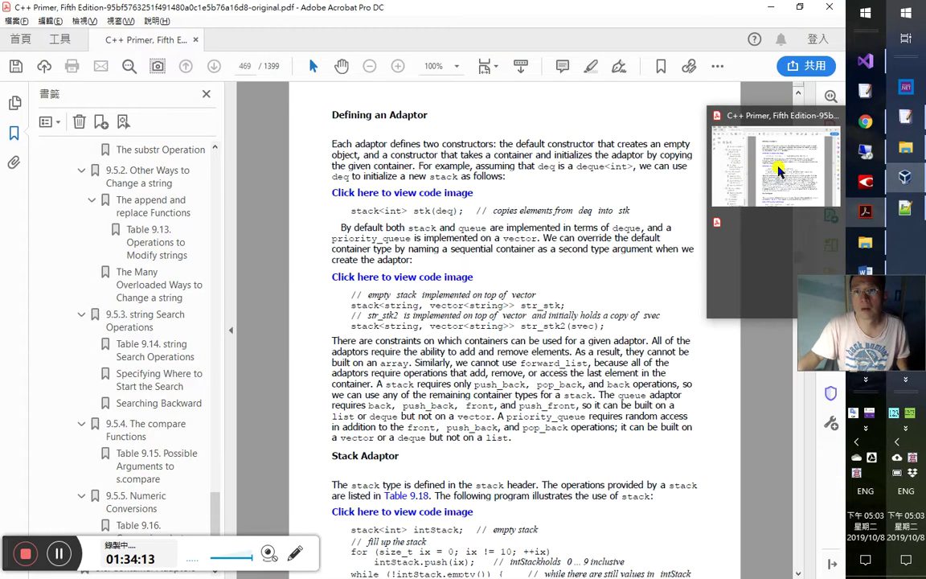
{"action": "left_click", "coordinate": [777, 171]}
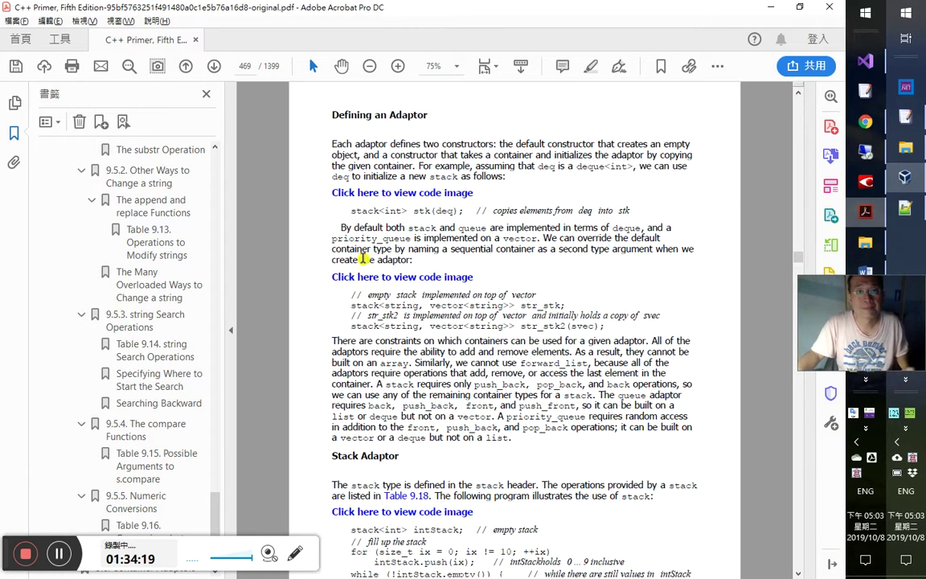
{"action": "left_click_drag", "start_coordinate": [352, 294], "coordinate": [603, 328]}
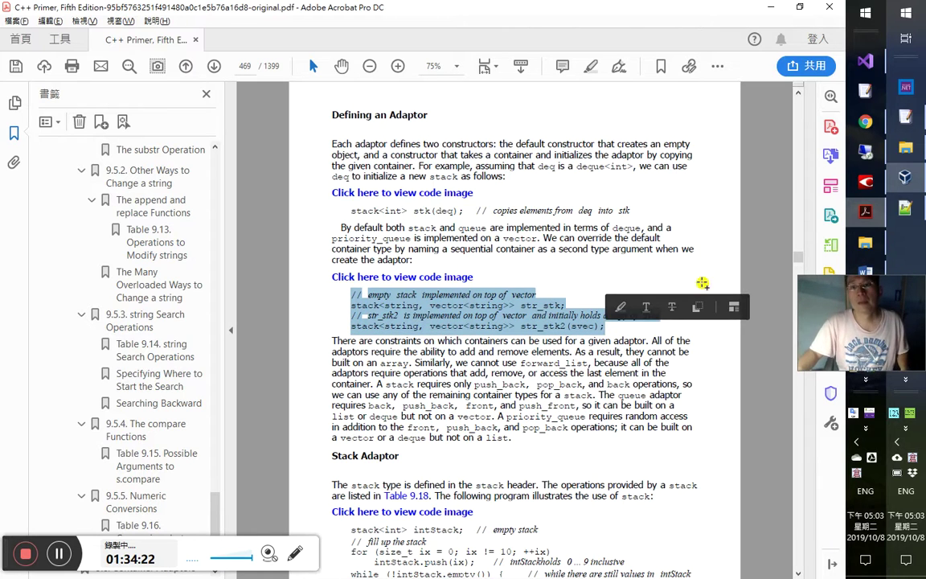
{"action": "left_click", "coordinate": [697, 306]}
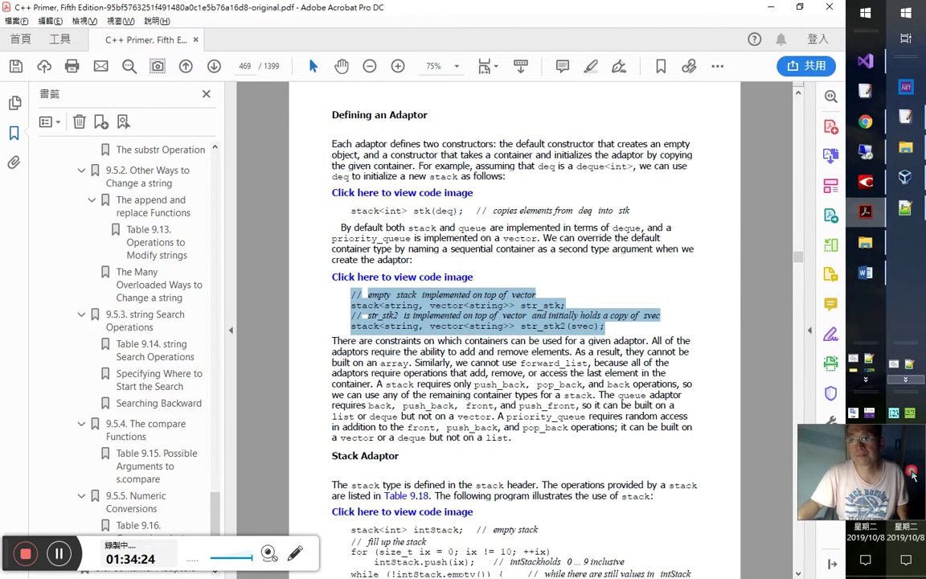
Step: Switch to Visual Studio Code and replace the stack<int> line in Untitled-1 with the copied str_stk and str_stk2 code
{"action": "left_click", "coordinate": [905, 176]}
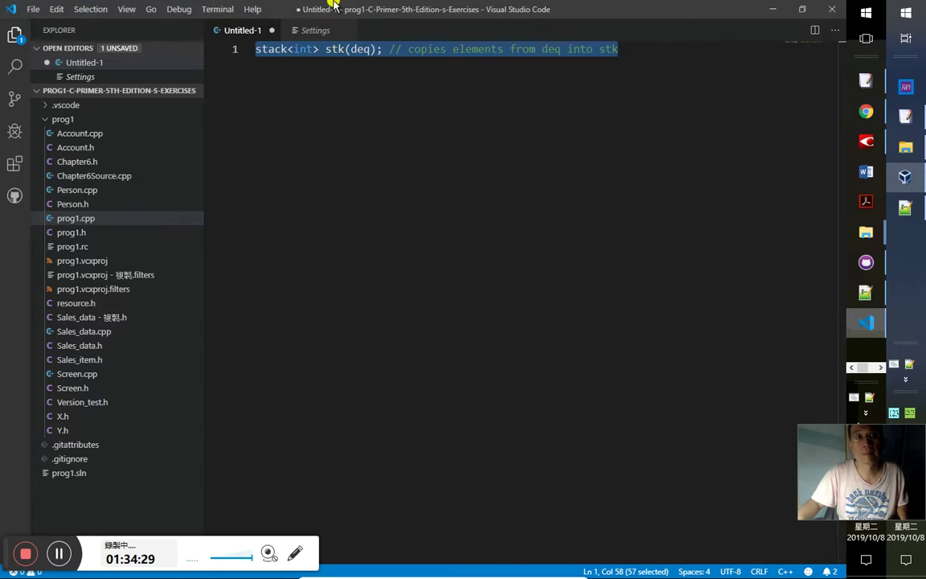
{"action": "mouse_move", "coordinate": [330, 7]}
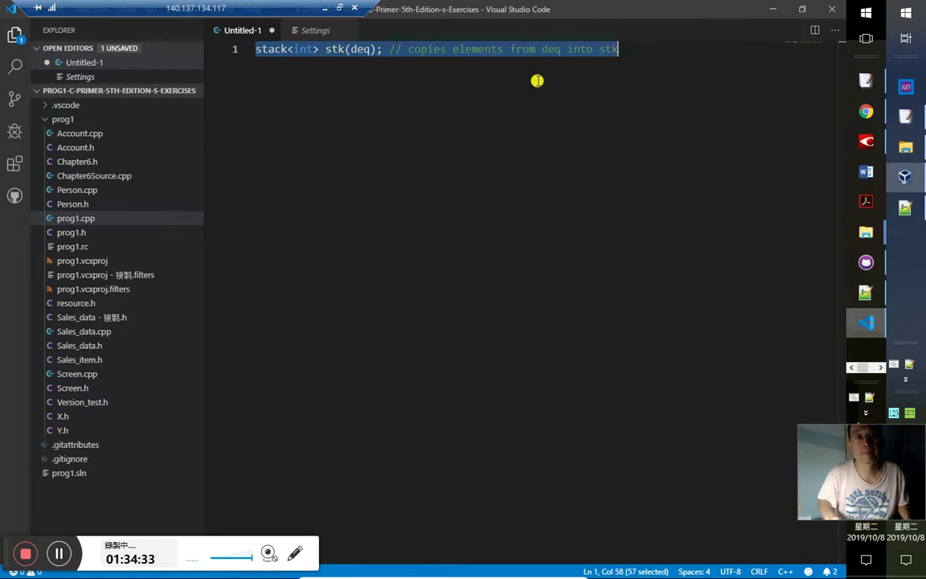
{"action": "key", "text": "ctrl+v"}
{"action": "left_click_drag", "start_coordinate": [574, 80], "coordinate": [581, 79]}
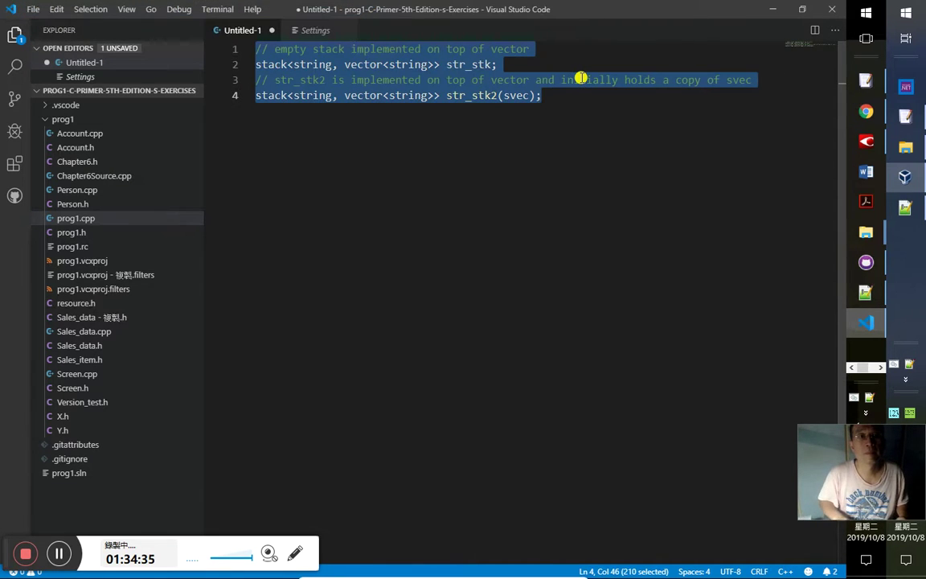
Step: Examine the second type argument vector<string> in the str_stk declaration against the comments about being implemented on vector
{"action": "left_click", "coordinate": [324, 65]}
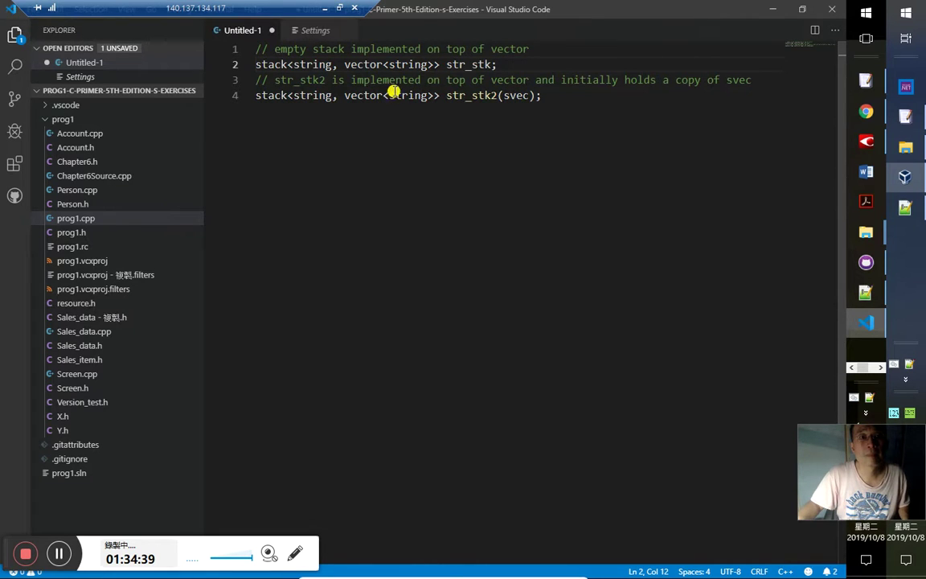
{"action": "left_click", "coordinate": [424, 66]}
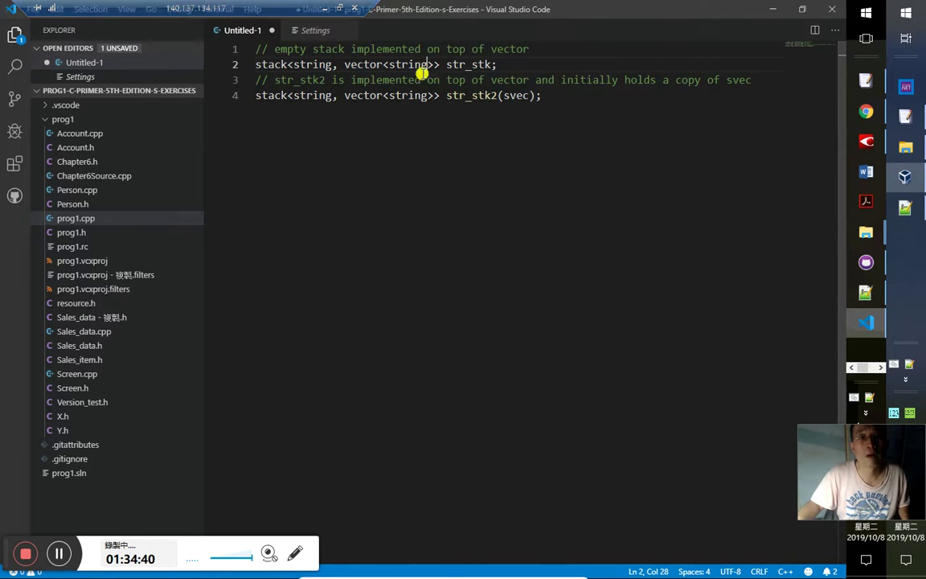
{"action": "left_click", "coordinate": [378, 81]}
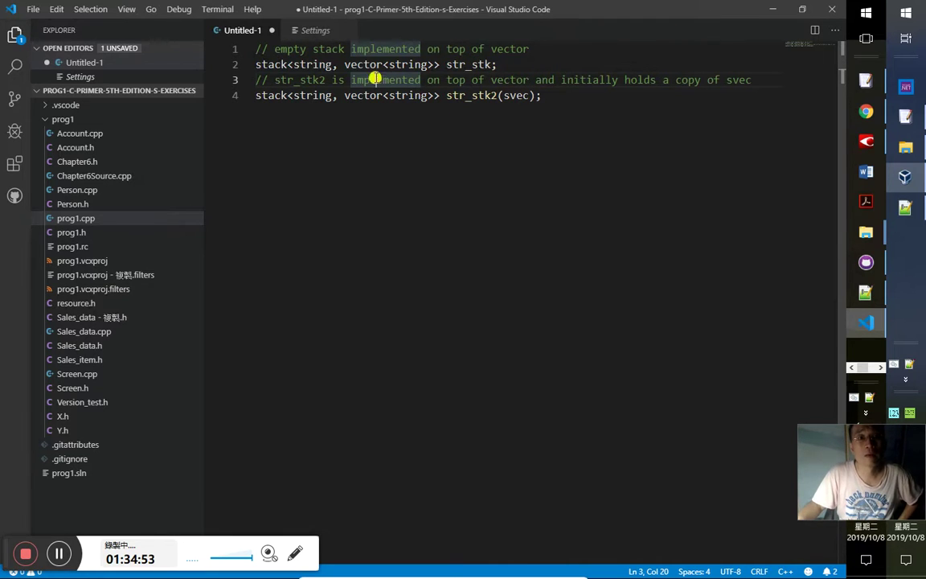
{"action": "left_click_drag", "start_coordinate": [357, 64], "coordinate": [427, 64]}
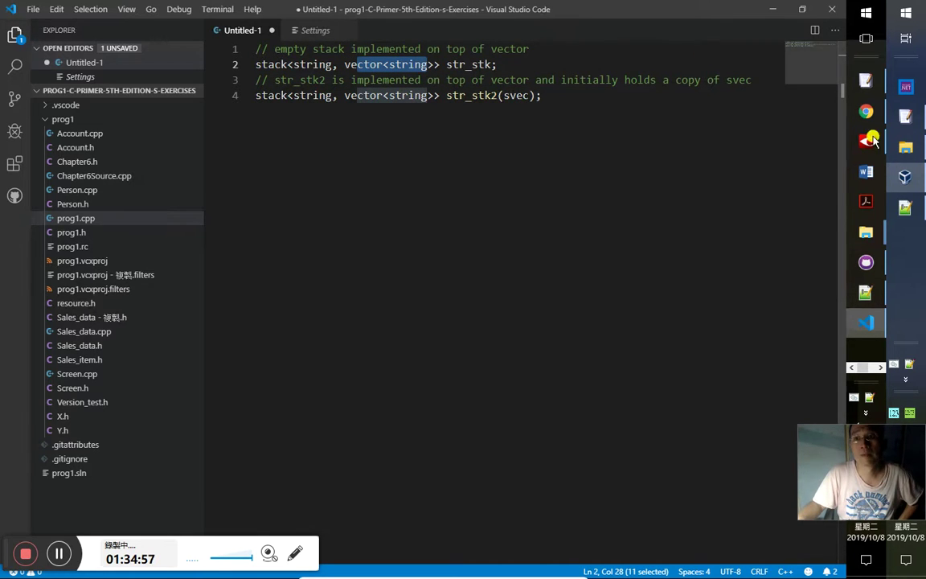
Step: Look up the Traditional Chinese translation of "on top of" in Google Translate and return to the code
{"action": "left_click", "coordinate": [866, 112]}
{"action": "left_click", "coordinate": [157, 11]}
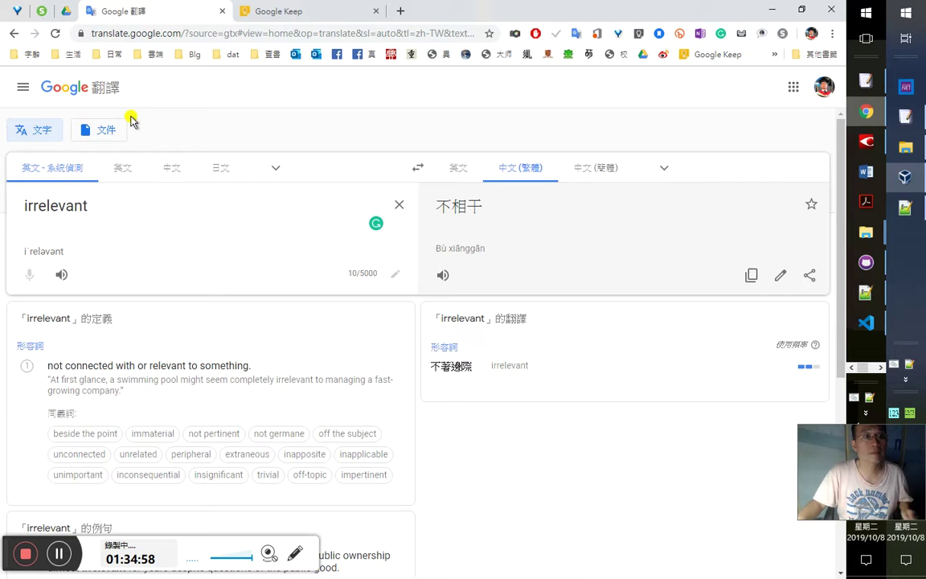
{"action": "double_click", "coordinate": [125, 229]}
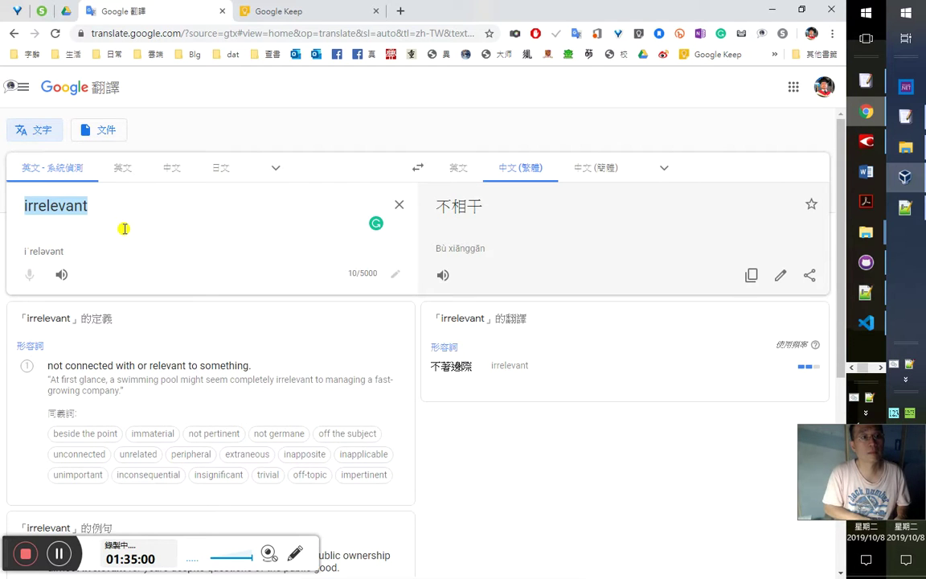
{"action": "type", "text": "on top of"}
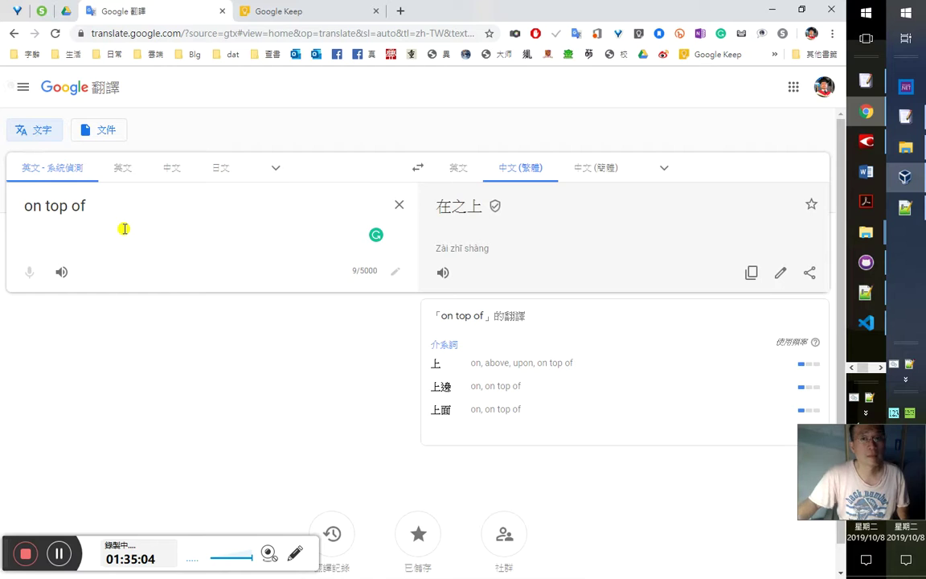
{"action": "left_click", "coordinate": [770, 9]}
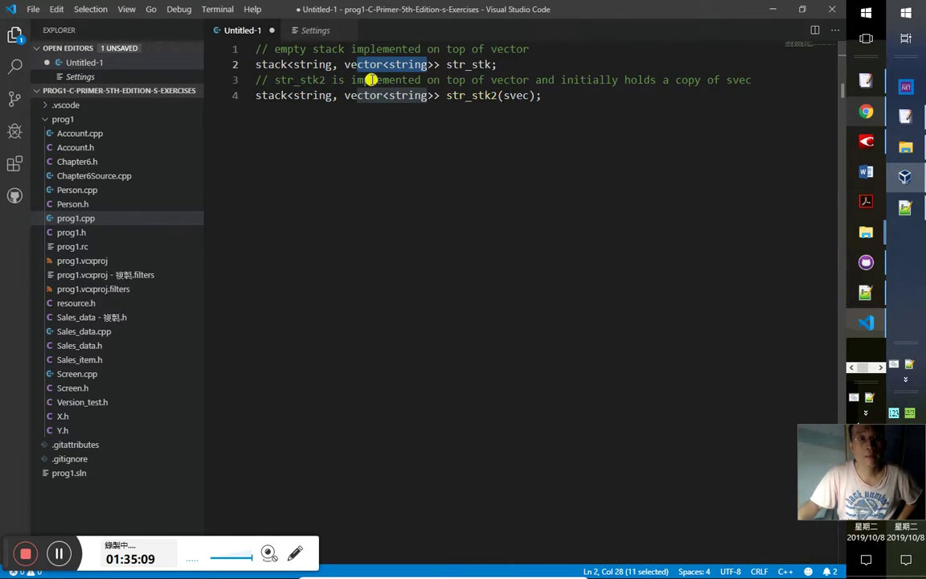
Step: Examine how the element type string and container type vector<string> are given in the str_stk and str_stk2 declarations
{"action": "left_click", "coordinate": [490, 64]}
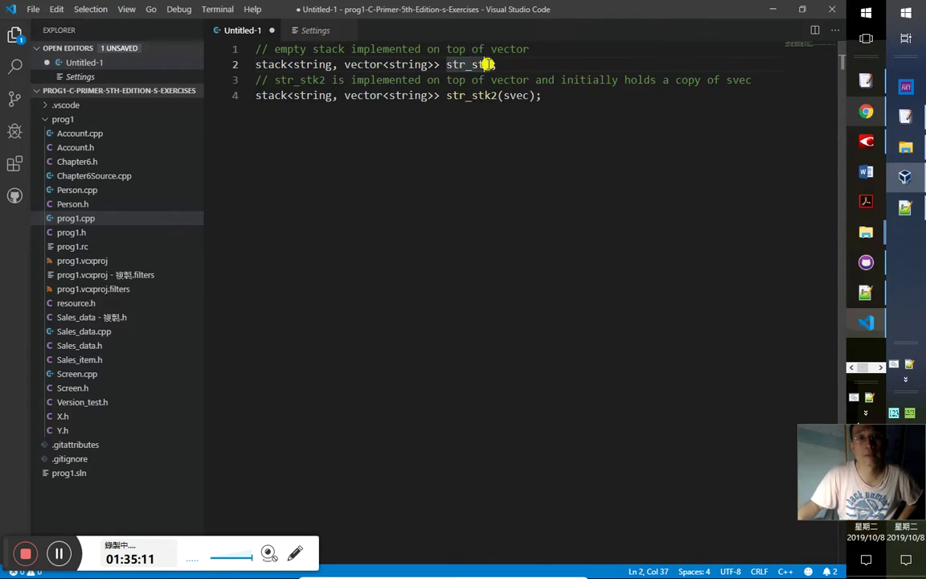
{"action": "double_click", "coordinate": [408, 65]}
{"action": "double_click", "coordinate": [313, 65]}
{"action": "left_click", "coordinate": [255, 52]}
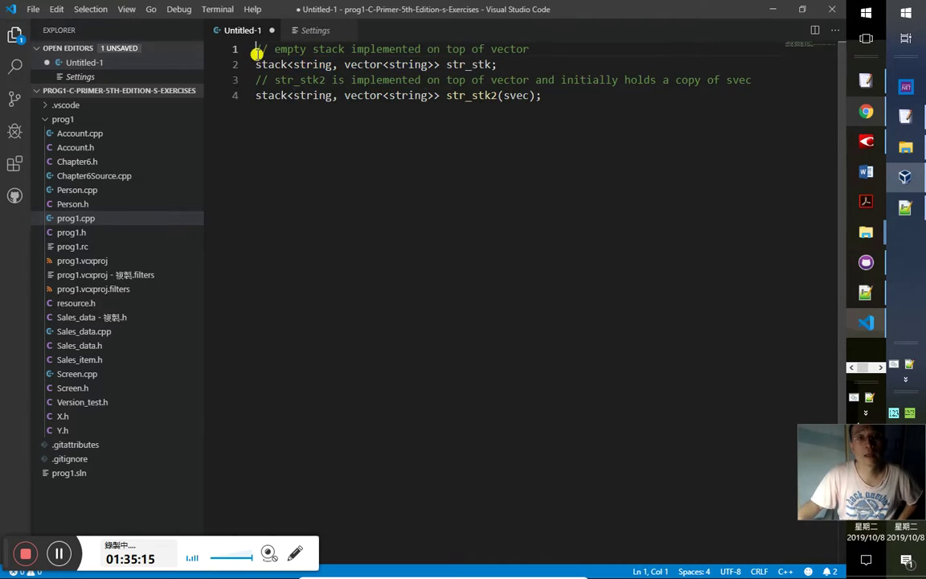
{"action": "double_click", "coordinate": [316, 65]}
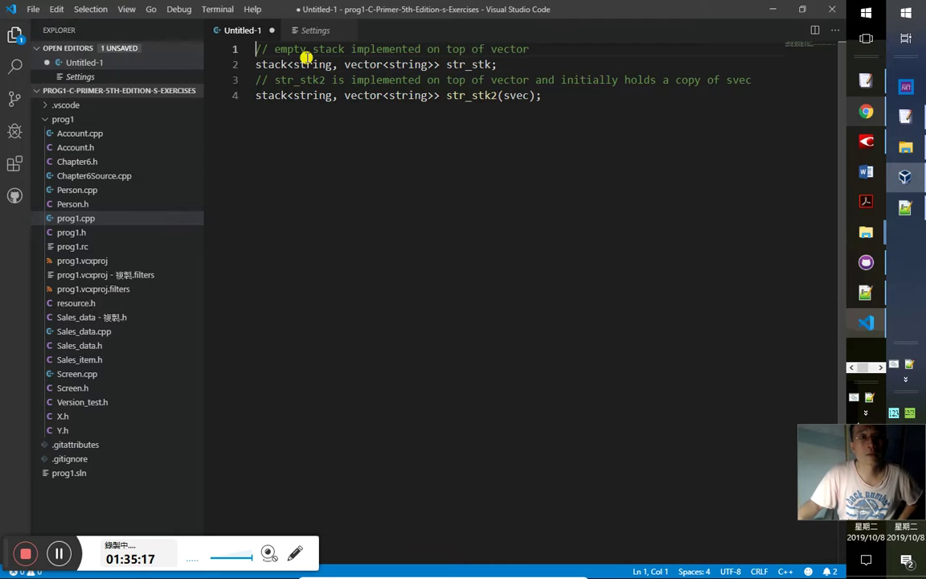
{"action": "left_click_drag", "start_coordinate": [343, 64], "coordinate": [441, 69]}
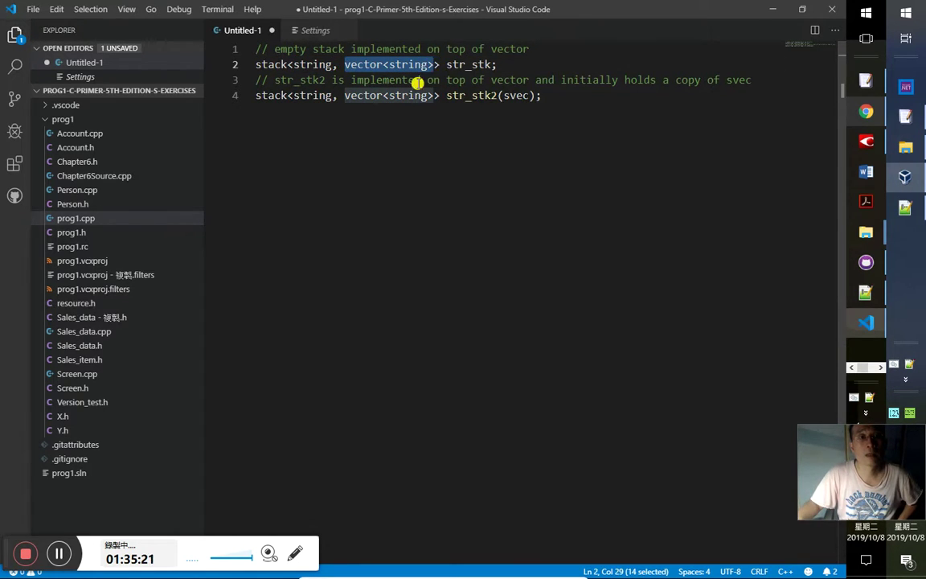
{"action": "left_click", "coordinate": [376, 94]}
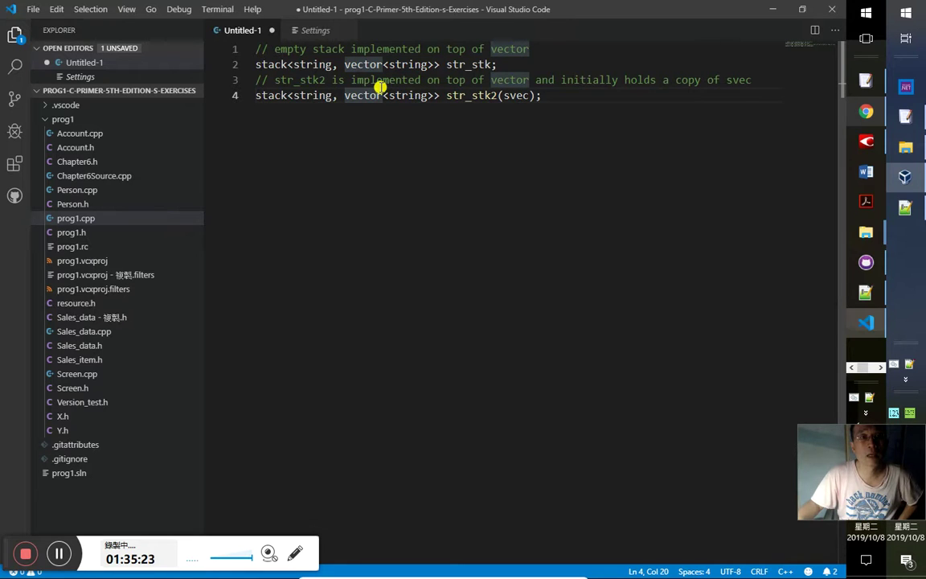
{"action": "double_click", "coordinate": [459, 95]}
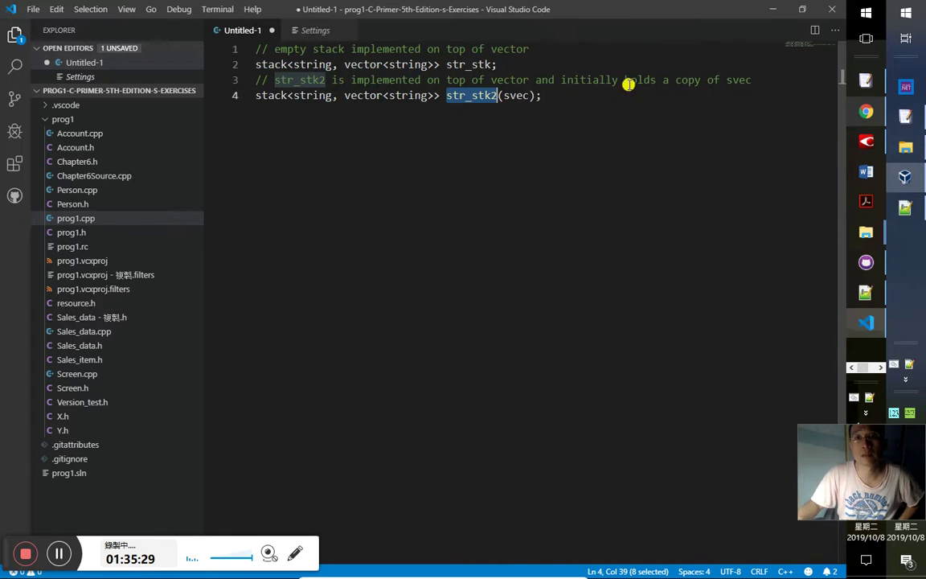
Step: Examine the svec argument of the str_stk2 declaration against the comment about holding a copy of svec
{"action": "double_click", "coordinate": [519, 95]}
{"action": "double_click", "coordinate": [738, 79]}
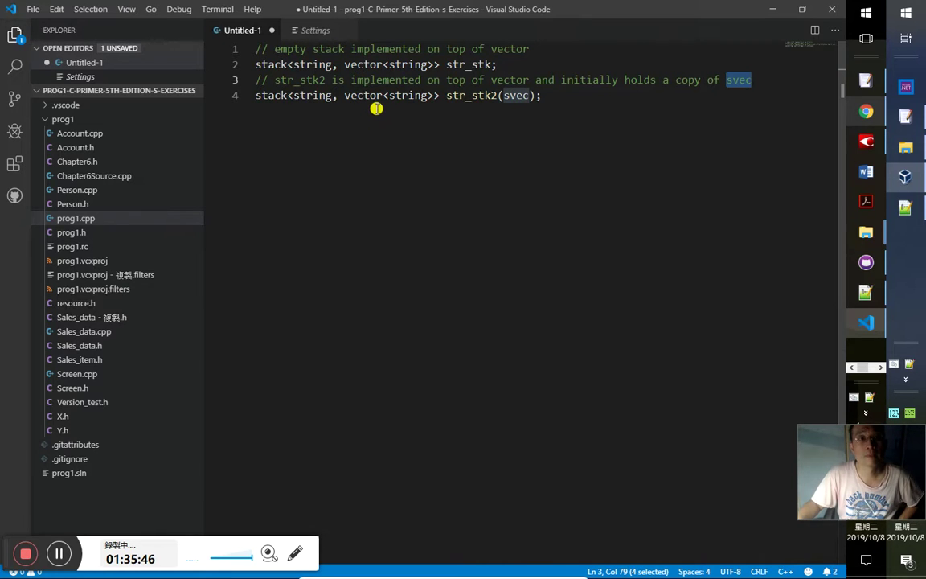
{"action": "left_click", "coordinate": [323, 94]}
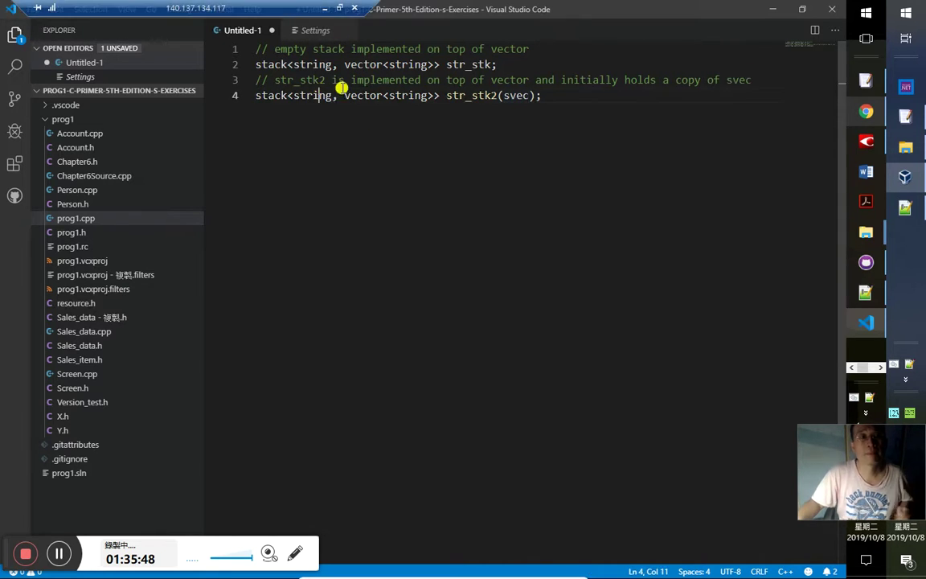
Step: Copy the entire str_stk and str_stk2 code and paste it into the Word notes below the priority_queue paragraph
{"action": "key", "text": "ctrl+a"}
{"action": "key", "text": "ctrl+c"}
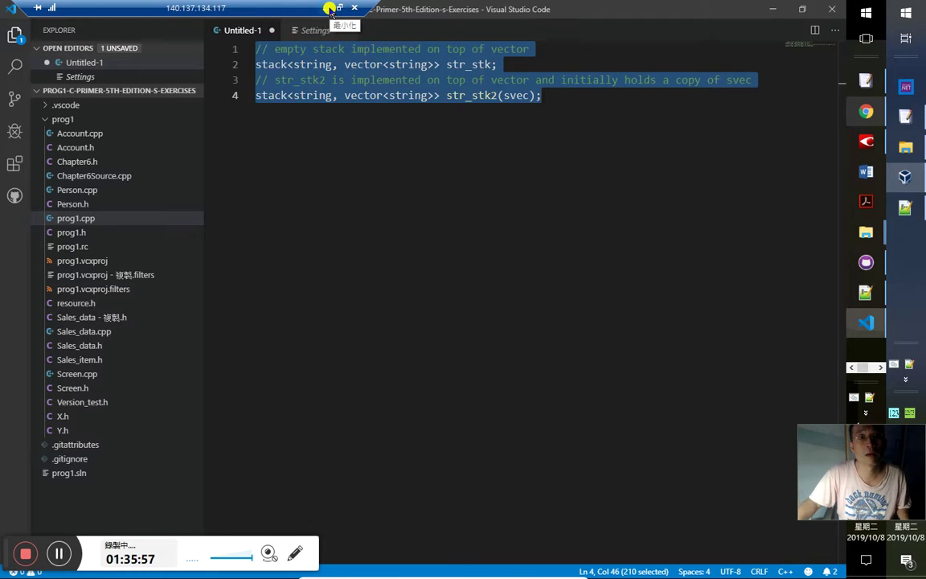
{"action": "left_click", "coordinate": [330, 9]}
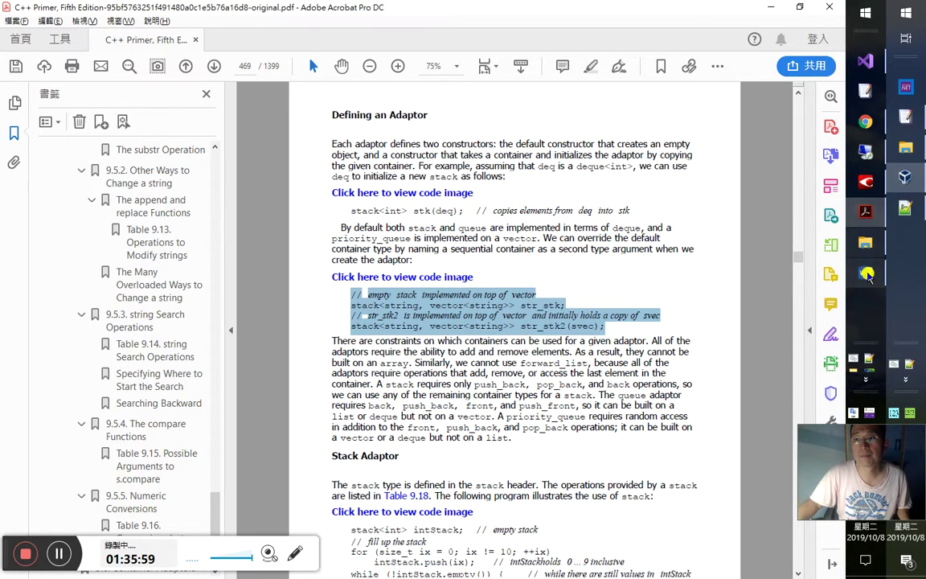
{"action": "left_click", "coordinate": [867, 274]}
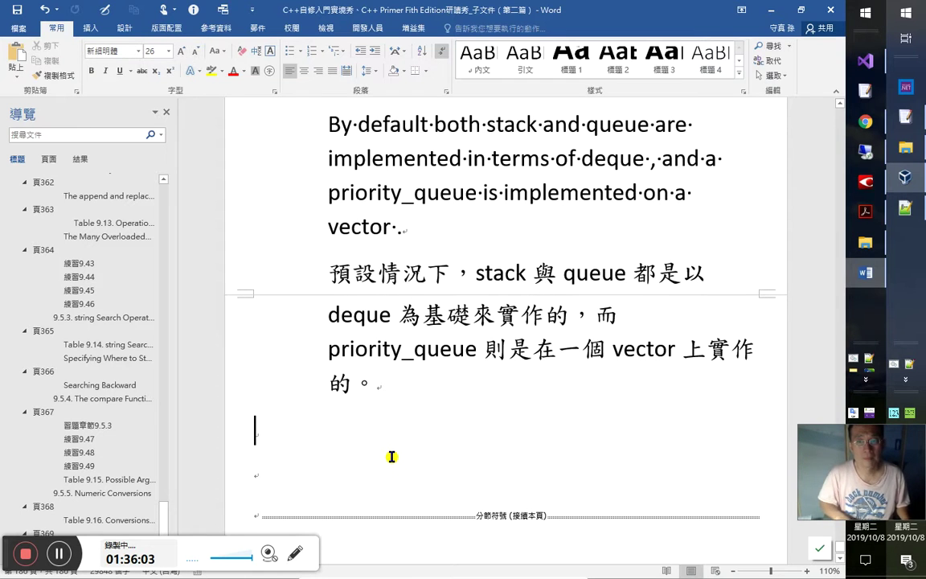
{"action": "key", "text": "ctrl+v"}
{"action": "key", "text": "Return"}
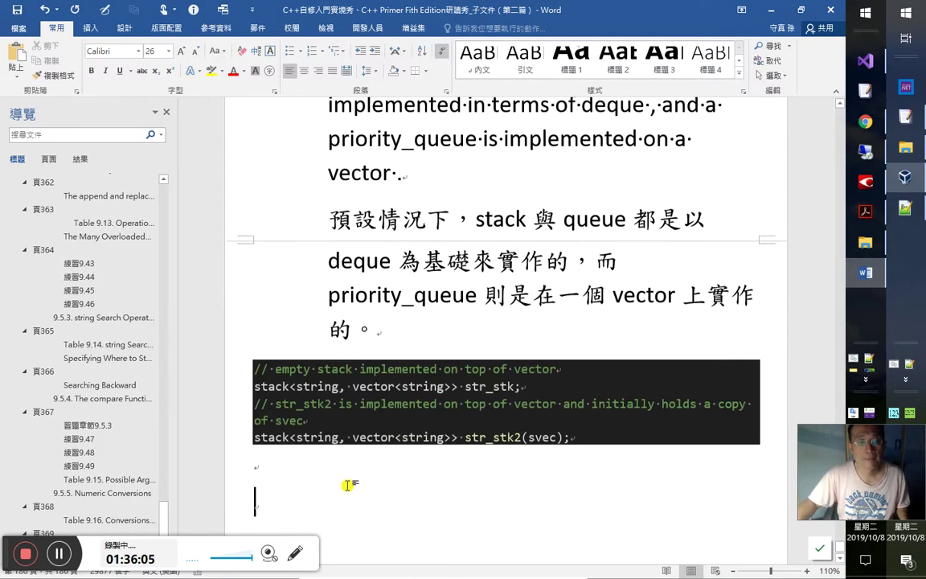
Step: Indent the pasted str_stk and str_stk2 code block by two levels
{"action": "left_click", "coordinate": [226, 441]}
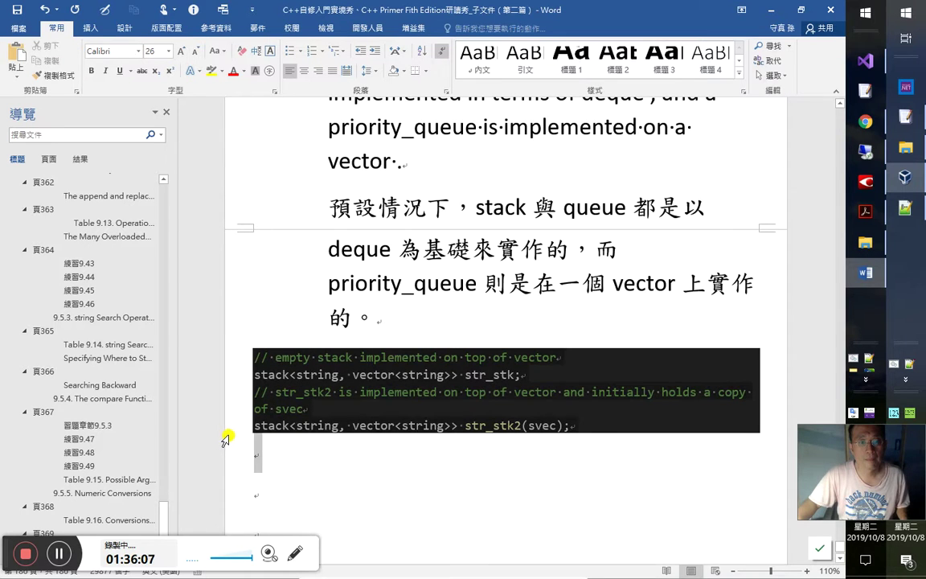
{"action": "left_click_drag", "start_coordinate": [226, 437], "coordinate": [229, 427]}
{"action": "key", "text": "Tab"}
{"action": "key", "text": "Tab"}
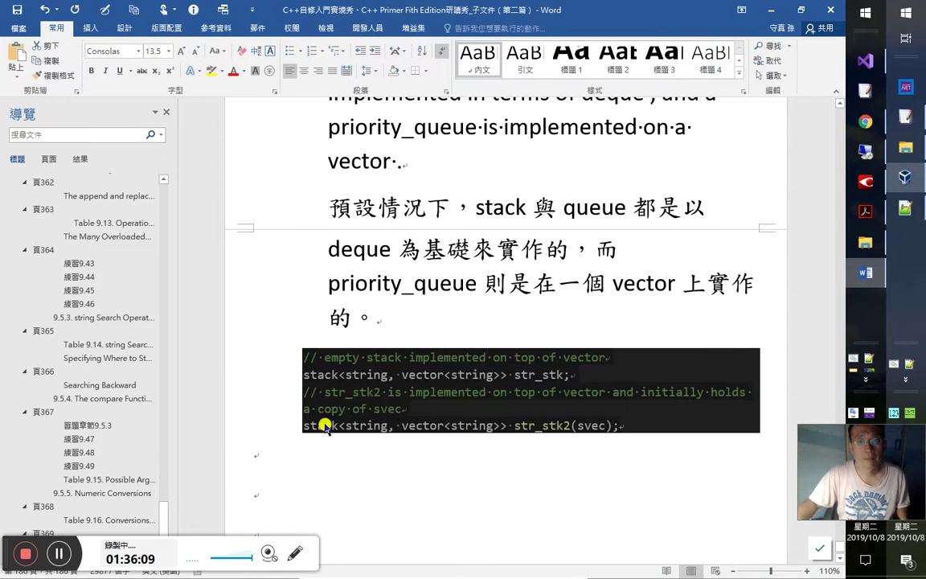
Step: Open Skype and read the unread messages in the most recent chat
{"action": "left_click", "coordinate": [906, 12]}
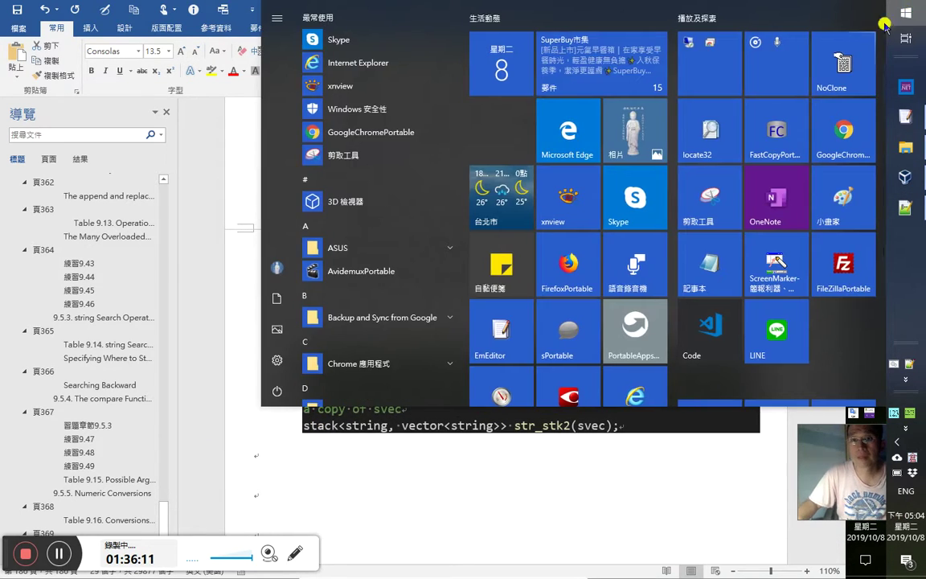
{"action": "left_click", "coordinate": [628, 201]}
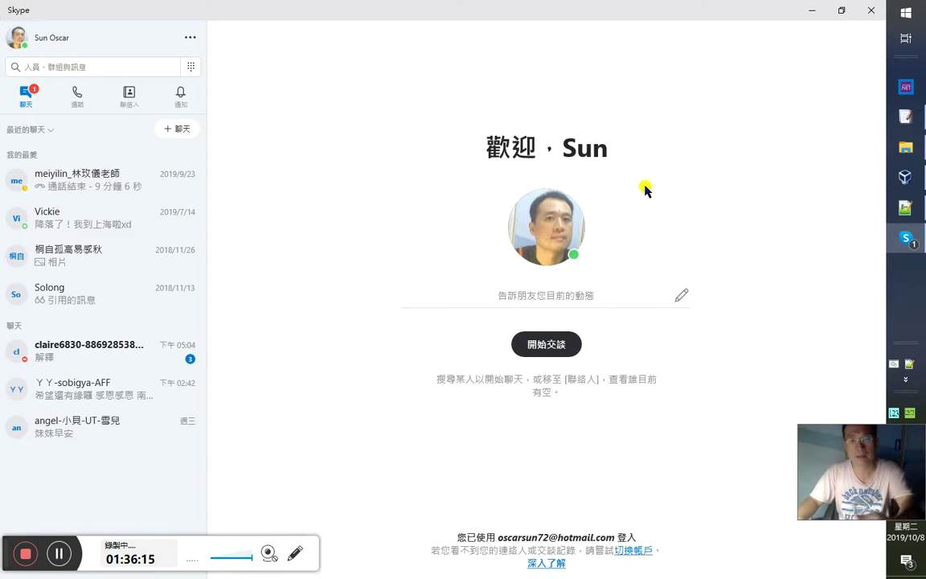
{"action": "left_click", "coordinate": [131, 349]}
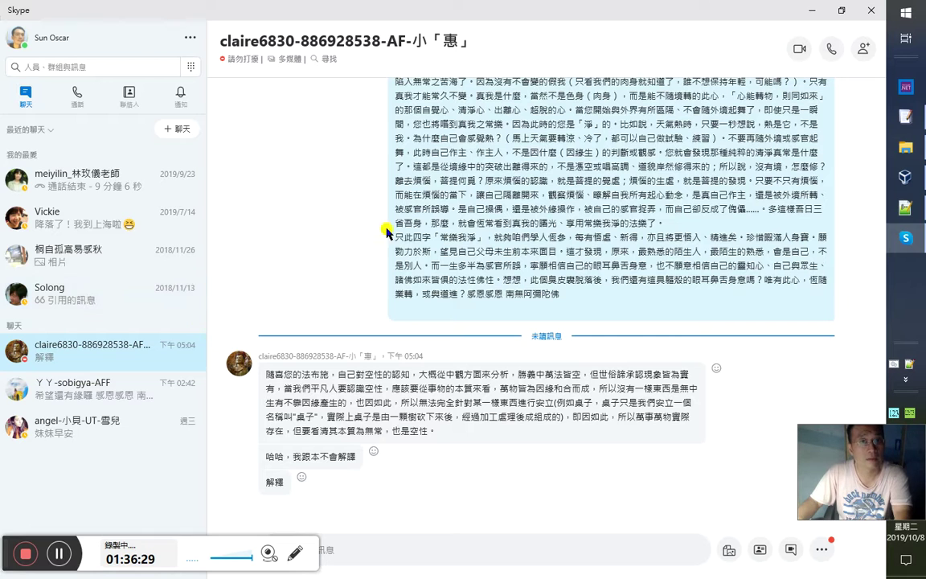
{"action": "left_click", "coordinate": [64, 547]}
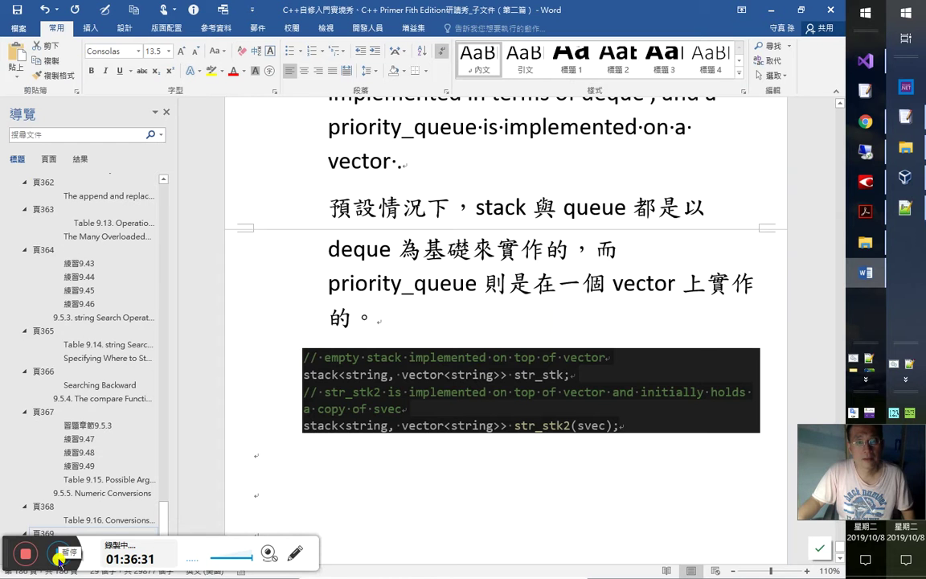
Step: Switch from the Word notes to the C++ Primer book in Chrome and look up the translation of "override"
{"action": "left_click", "coordinate": [396, 375]}
{"action": "scroll", "coordinate": [483, 426], "scroll_direction": "down", "scroll_amount": 2}
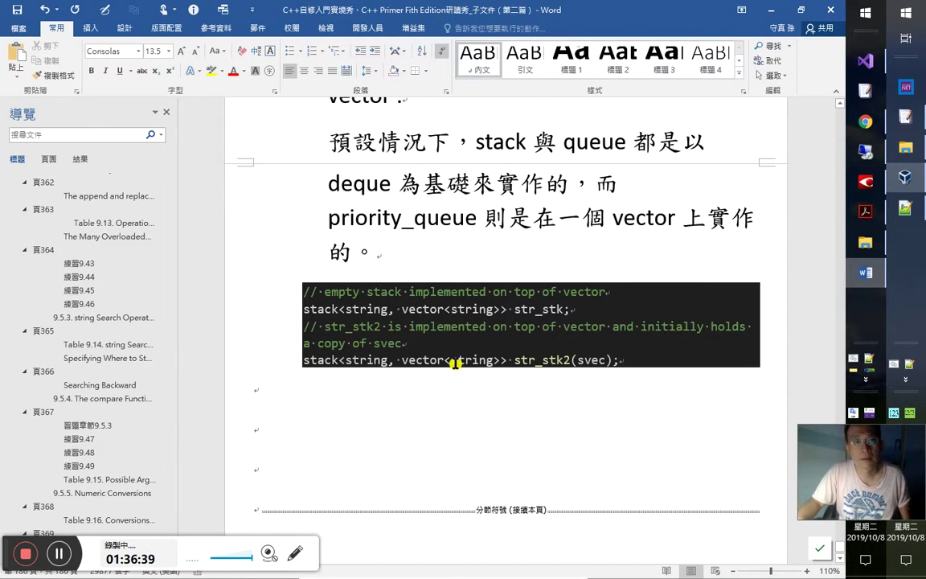
{"action": "key", "text": "alt+Tab"}
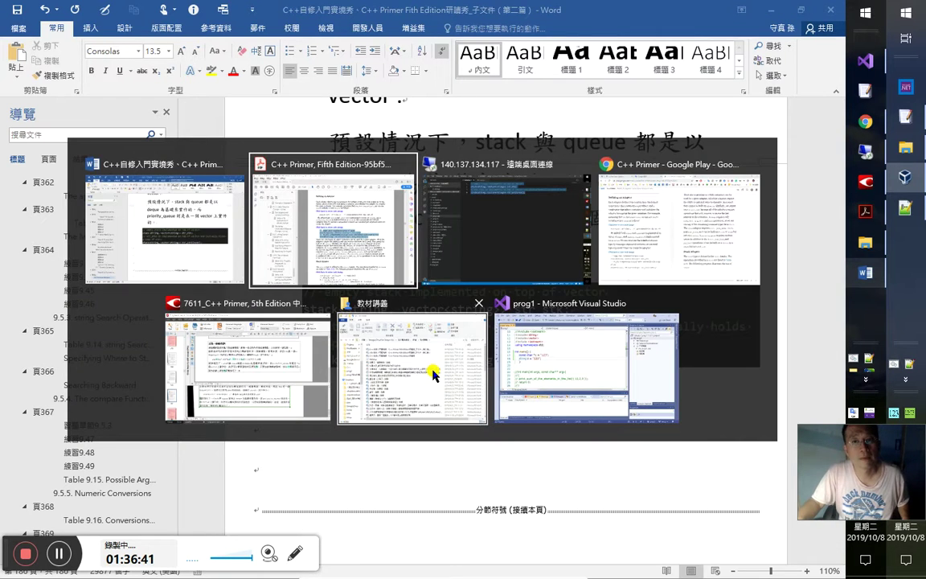
{"action": "key", "text": "Tab"}
{"action": "key", "text": "Tab"}
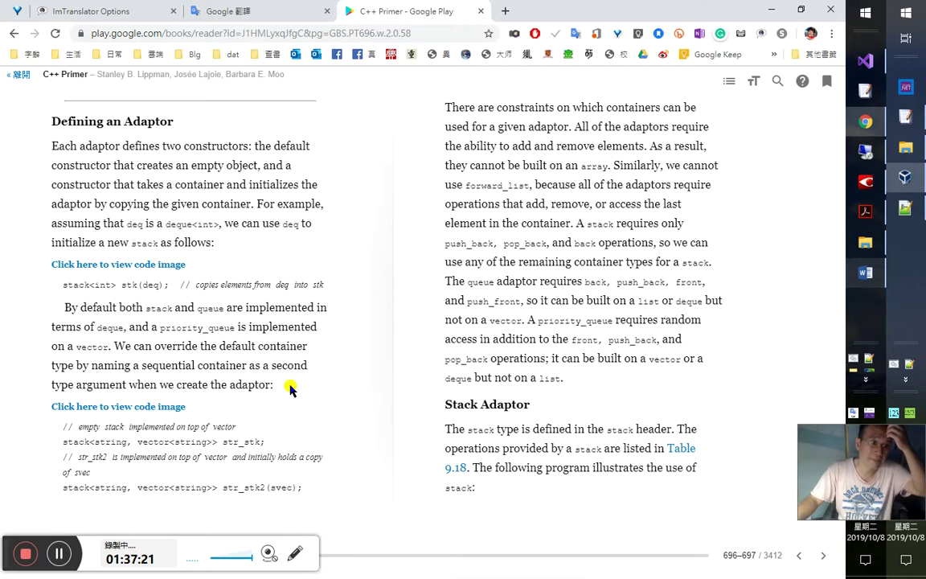
{"action": "double_click", "coordinate": [175, 345]}
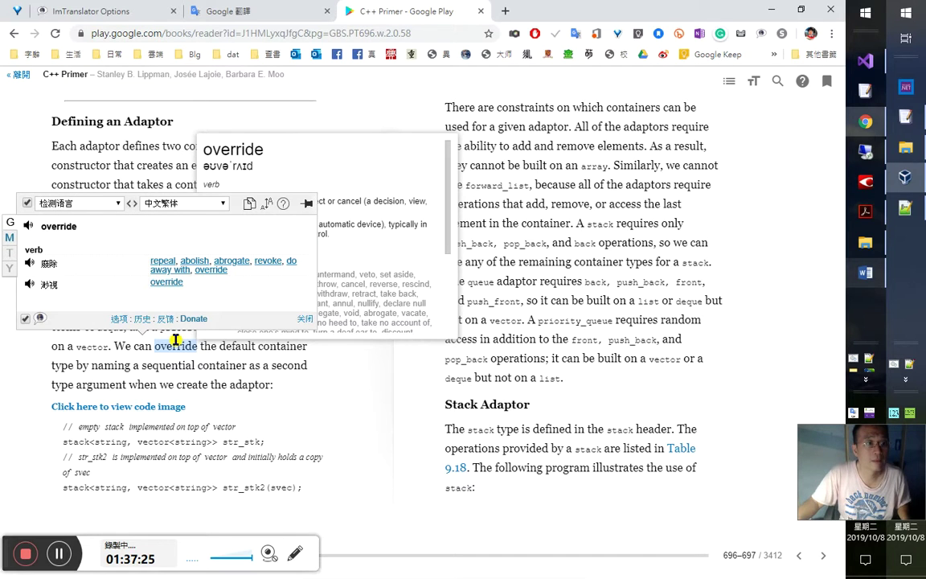
{"action": "left_click", "coordinate": [310, 354]}
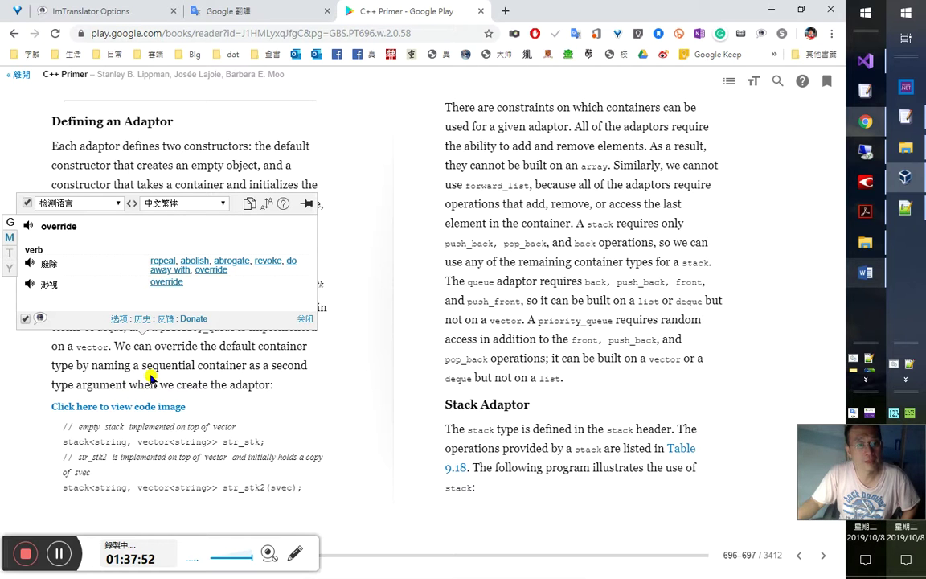
Step: Switch to ABBYY FineReader and copy the Chinese sentence from "我們可以覆寫預設的容器型別" through "第二個型別引數就行了："
{"action": "left_click", "coordinate": [866, 182]}
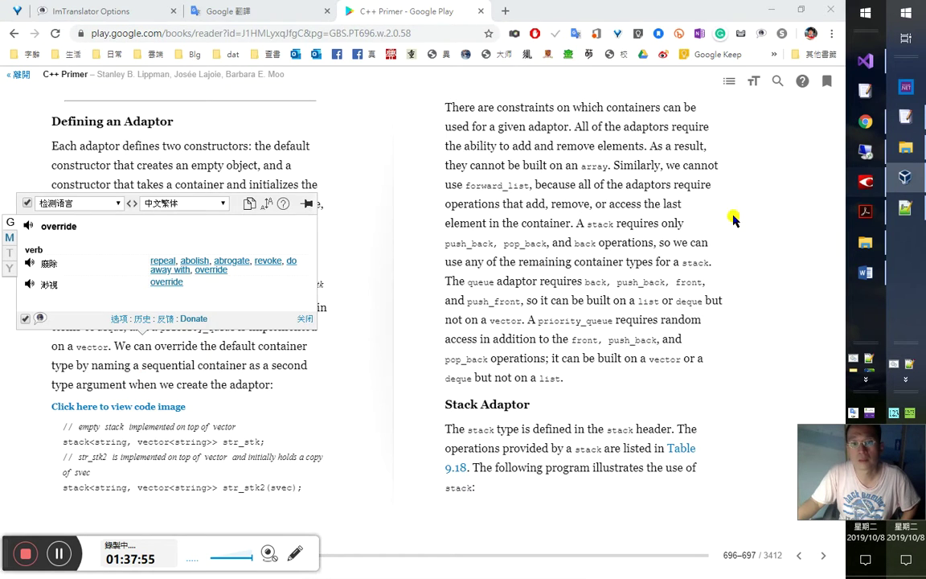
{"action": "left_click", "coordinate": [351, 297]}
{"action": "left_click", "coordinate": [401, 279]}
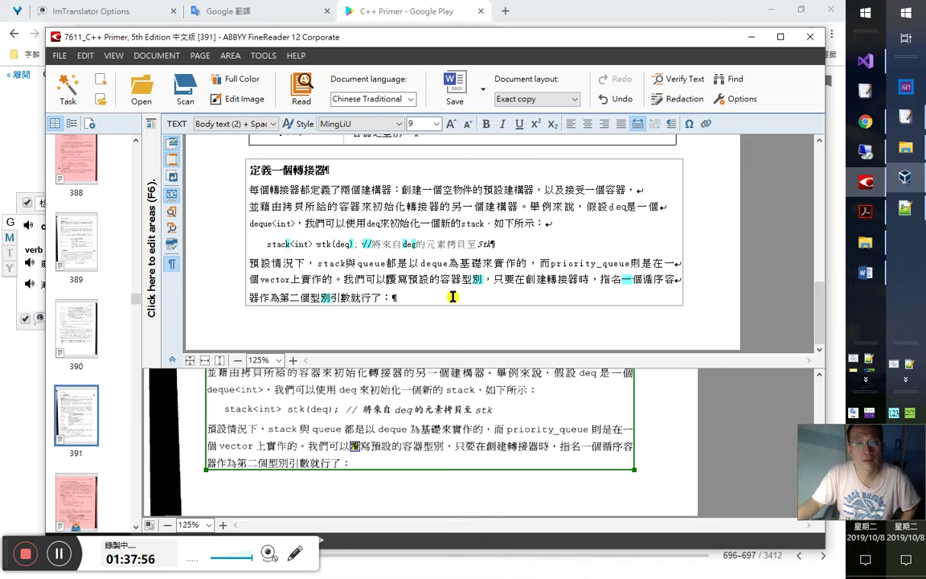
{"action": "key", "text": "shift+Right"}
{"action": "key", "text": "shift+Right"}
{"action": "key", "text": "shift+Right"}
{"action": "key", "text": "shift+Right"}
{"action": "key", "text": "shift+Right"}
{"action": "key", "text": "shift+Right"}
{"action": "key", "text": "shift+Right"}
{"action": "key", "text": "shift+Right"}
{"action": "key", "text": "shift+Right"}
{"action": "key", "text": "shift+Right"}
{"action": "key", "text": "shift+Right"}
{"action": "key", "text": "shift+Right"}
{"action": "key", "text": "shift+Right"}
{"action": "key", "text": "shift+Right"}
{"action": "key", "text": "shift+Right"}
{"action": "key", "text": "shift+Right"}
{"action": "key", "text": "shift+Right"}
{"action": "key", "text": "shift+Right"}
{"action": "key", "text": "shift+Right"}
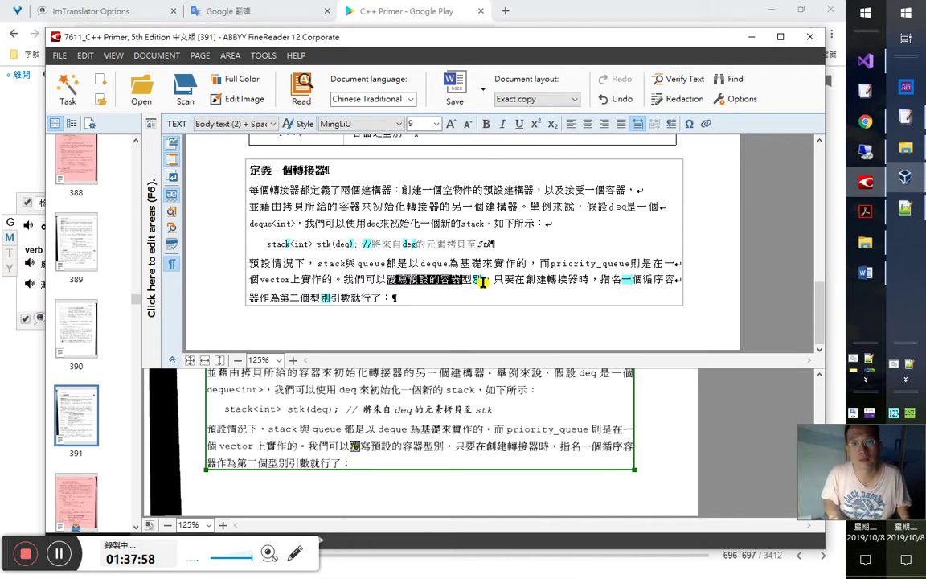
{"action": "key", "text": "Left"}
{"action": "key", "text": "Left"}
{"action": "key", "text": "Left"}
{"action": "key", "text": "Left"}
{"action": "key", "text": "Left"}
{"action": "key", "text": "Left"}
{"action": "key", "text": "shift+End"}
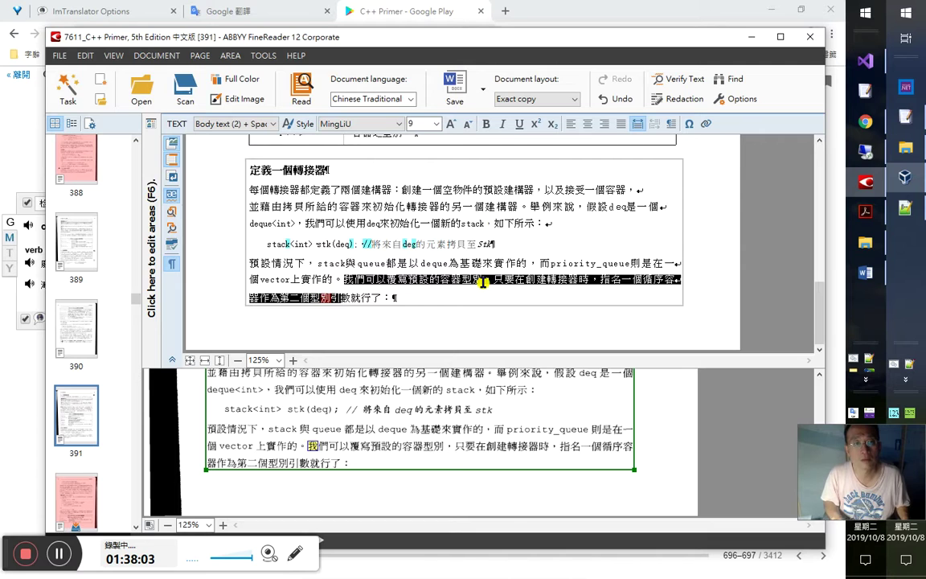
{"action": "key", "text": "shift+Down"}
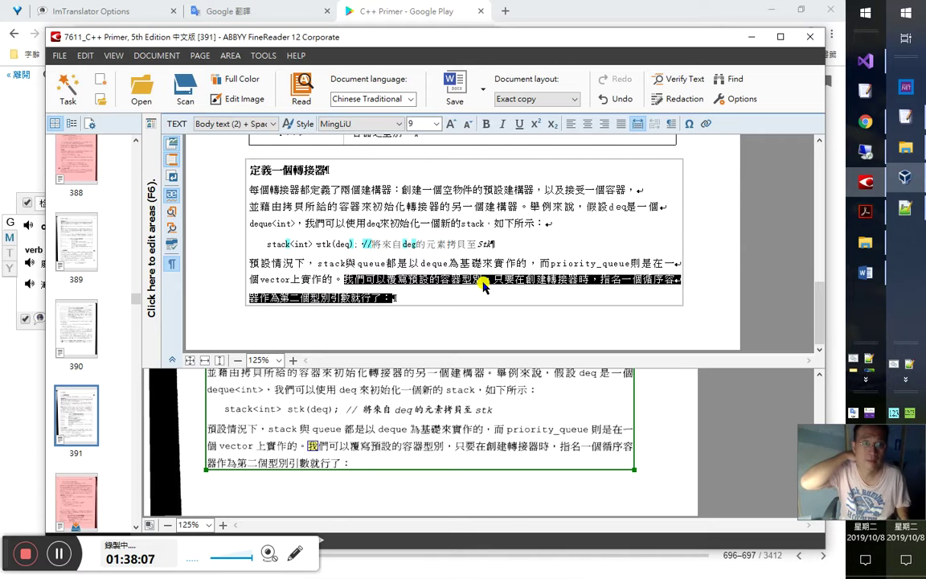
Step: Return to the Word notes and paste the sentence about overriding the default container type after "上實作的。"
{"action": "key", "text": "alt+Tab"}
{"action": "key", "text": "Tab"}
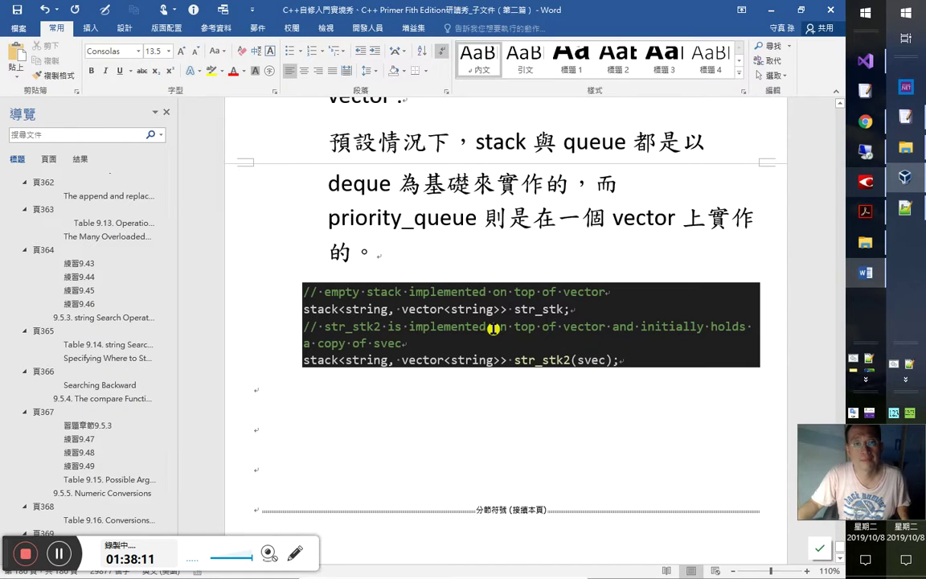
{"action": "key", "text": "Up"}
{"action": "key", "text": "Up"}
{"action": "type", "text": "我們可以覆寫預設的容器型別，只要在創建轉接器時，指名一個循序容 器作為第二個型別引數就行了："}
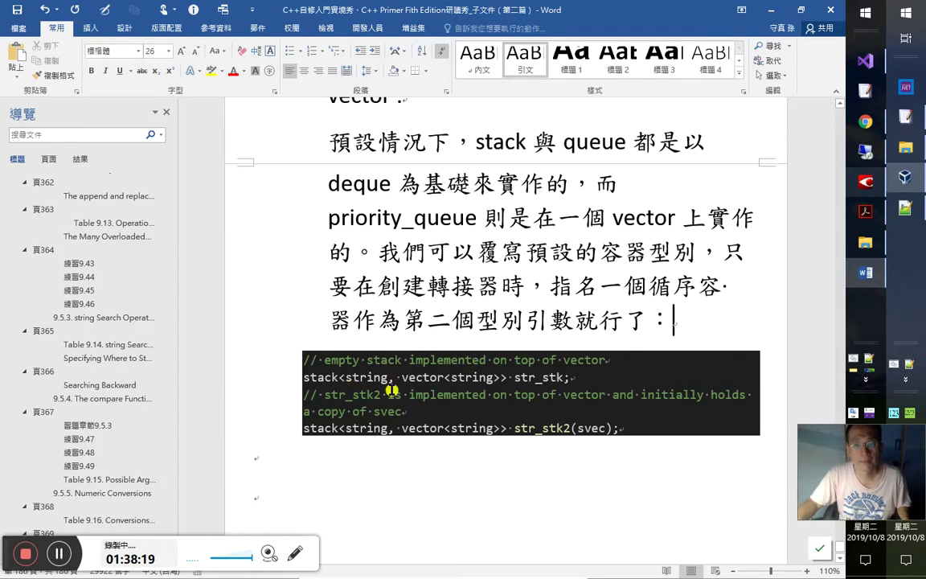
Step: Examine the stack declarations' type arguments and svec against the Chinese explanation of overriding the default container type
{"action": "left_click", "coordinate": [400, 400]}
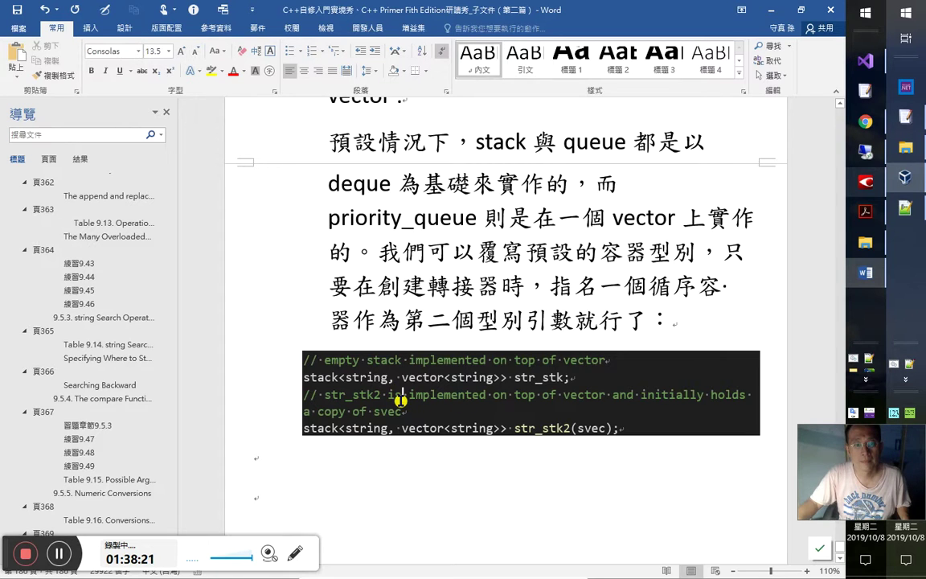
{"action": "double_click", "coordinate": [389, 378]}
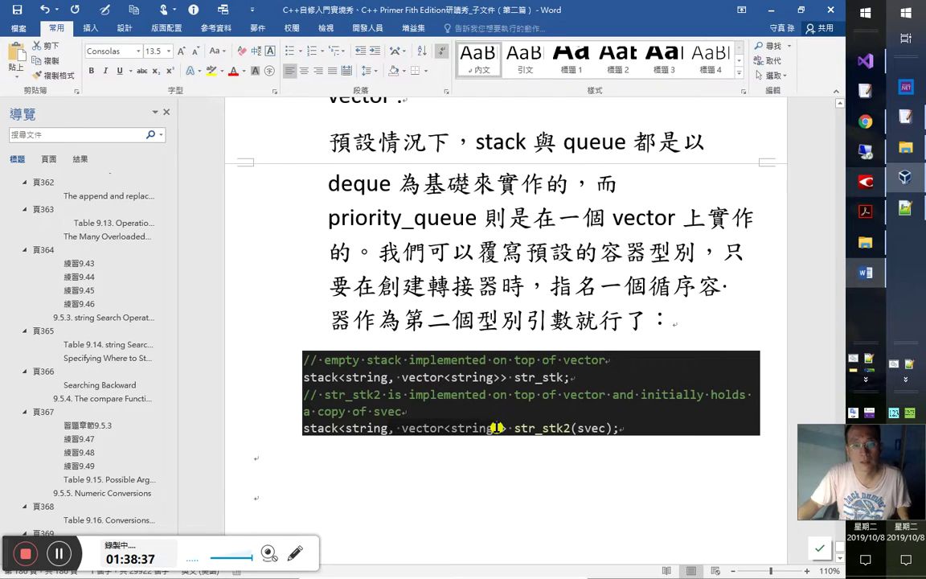
{"action": "left_click_drag", "start_coordinate": [495, 427], "coordinate": [498, 428]}
{"action": "left_click_drag", "start_coordinate": [578, 429], "coordinate": [615, 427]}
{"action": "left_click", "coordinate": [551, 377]}
{"action": "left_click", "coordinate": [531, 254]}
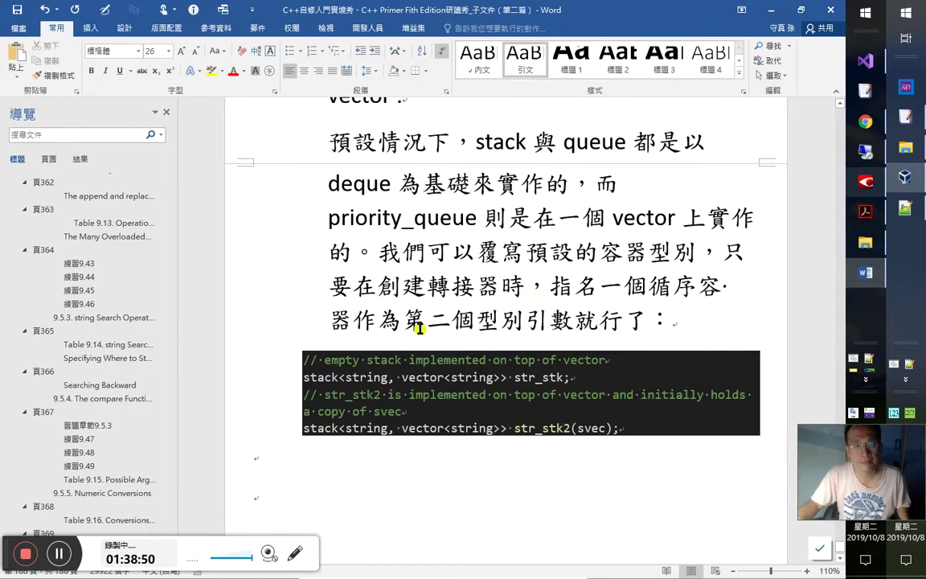
{"action": "left_click", "coordinate": [427, 464]}
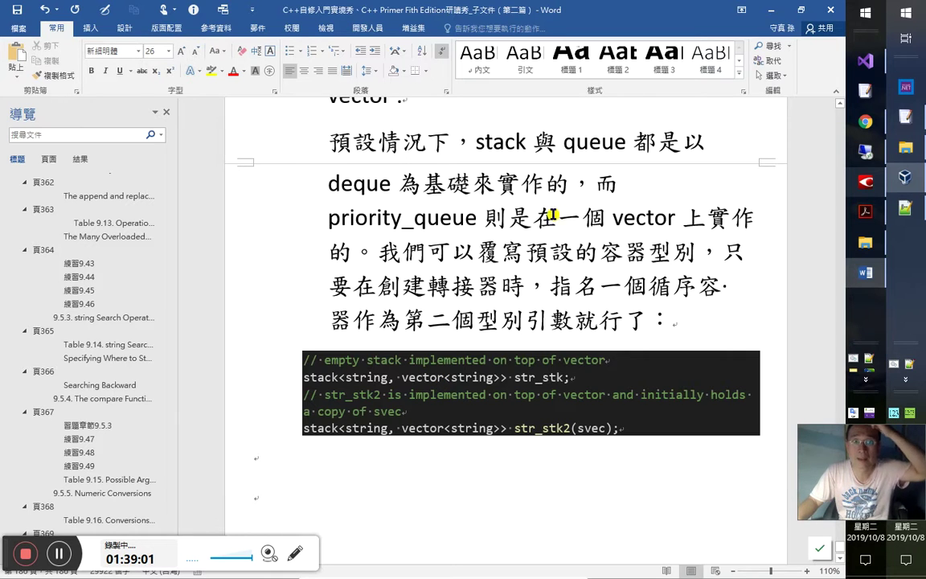
{"action": "left_click", "coordinate": [367, 184]}
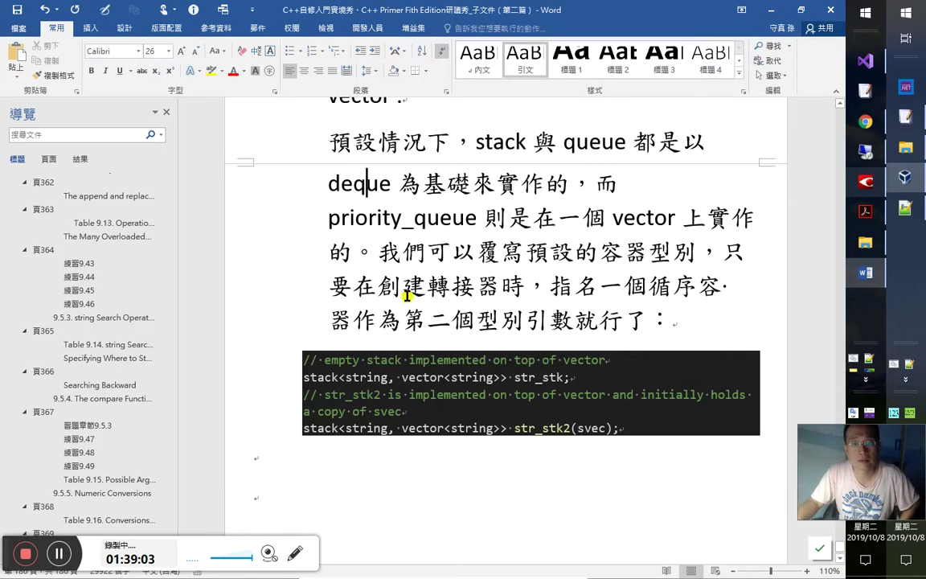
Step: Close the "override" translation popup in the Chrome book and compare the passage on default containers with the Word notes
{"action": "key", "text": "alt+Tab"}
{"action": "key", "text": "alt+Tab"}
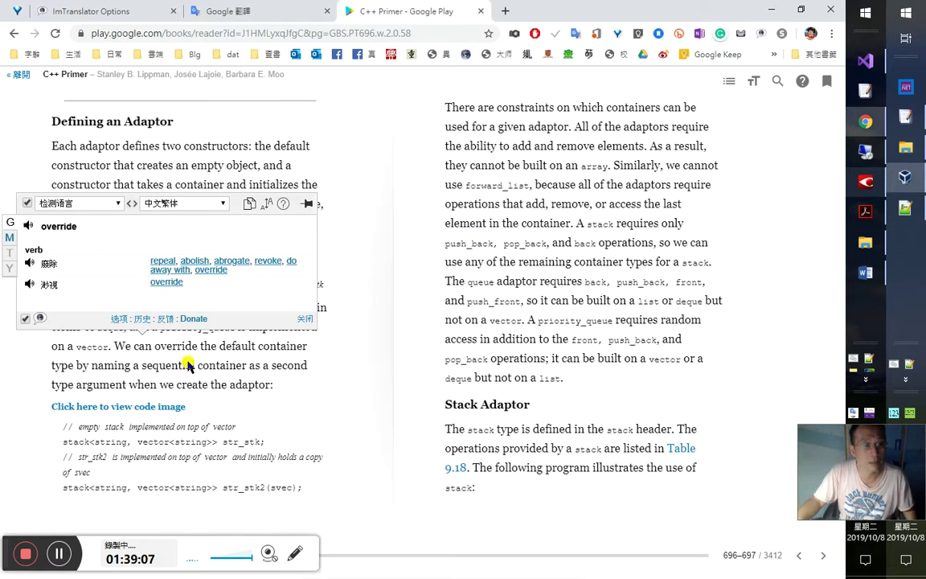
{"action": "left_click", "coordinate": [304, 318]}
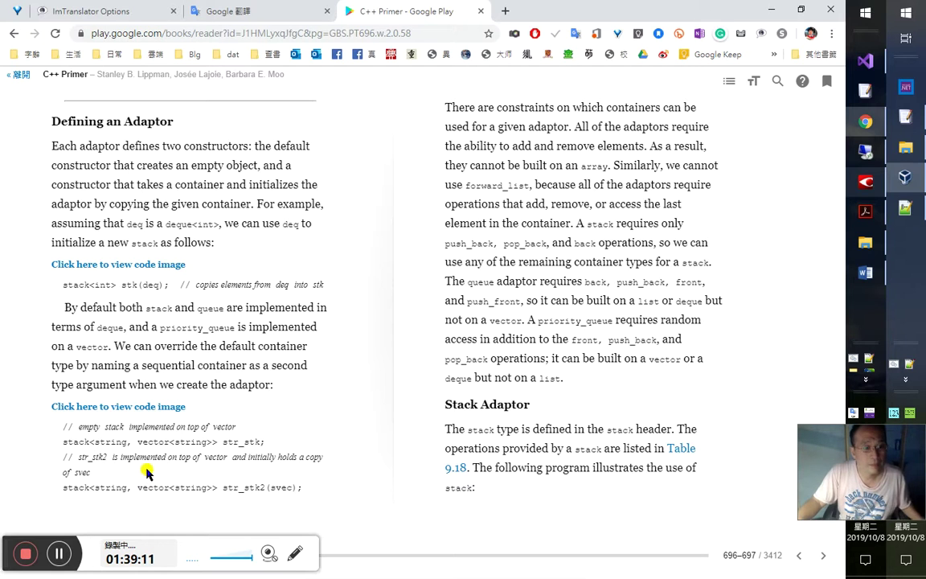
{"action": "key", "text": "alt+Tab"}
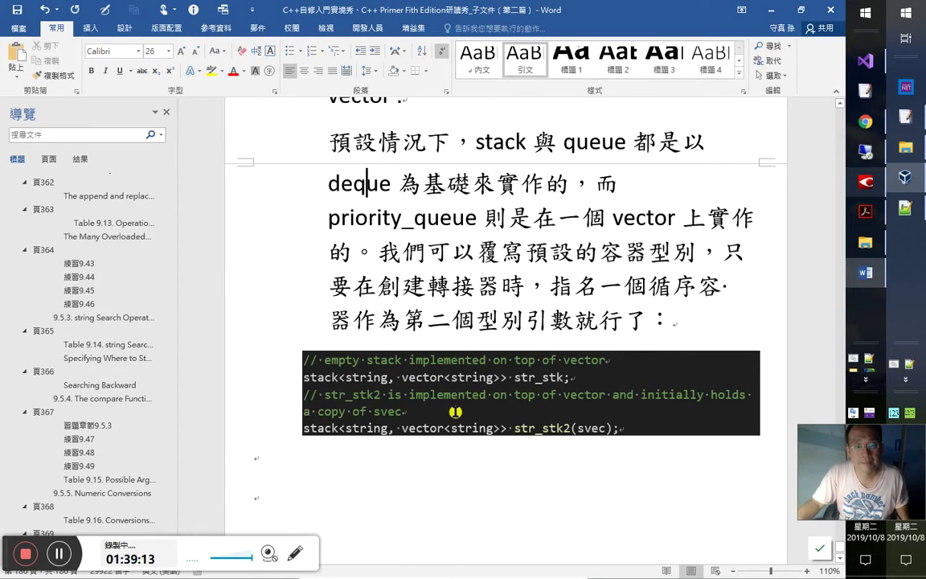
{"action": "key", "text": "alt+Tab"}
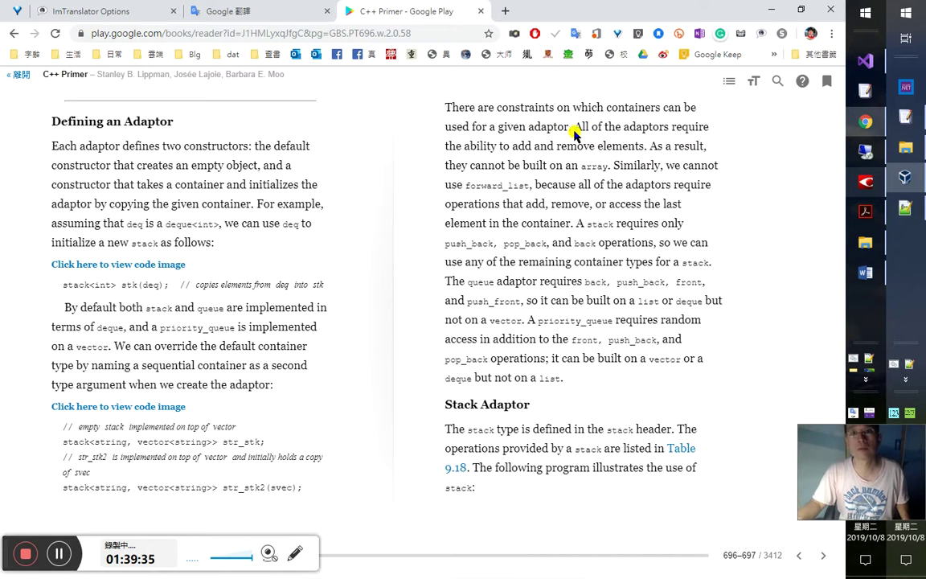
Step: Switch to the Word notes and begin a new line below the str_stk2 code with "什麼容器用在什麼轉接器上"
{"action": "key", "text": "alt+Tab"}
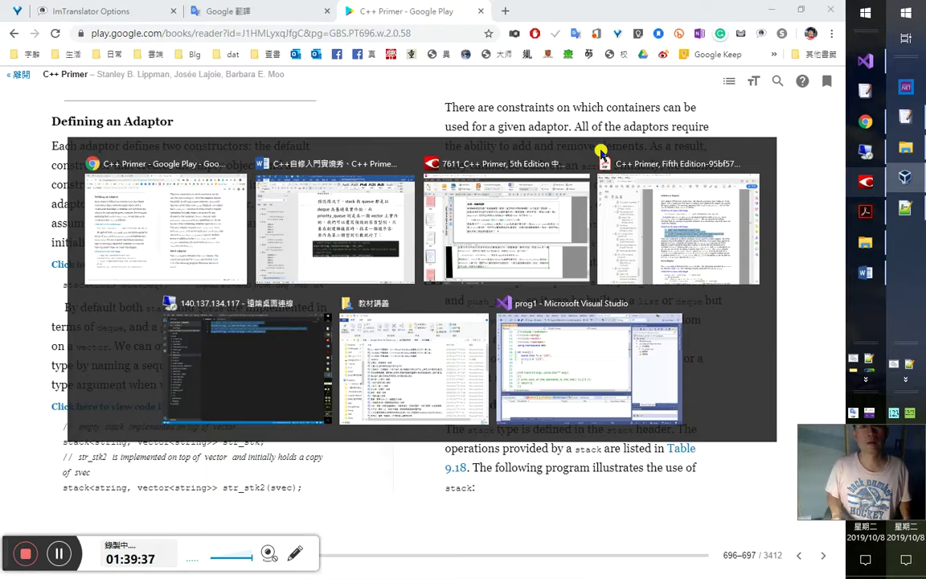
{"action": "key", "text": "ctrl+End"}
{"action": "key", "text": "Up"}
{"action": "key", "text": "Up"}
{"action": "key", "text": "Up"}
{"action": "type", "text": "d"}
{"action": "key", "text": "BackSpace"}
{"action": "type", "text": "什麼"}
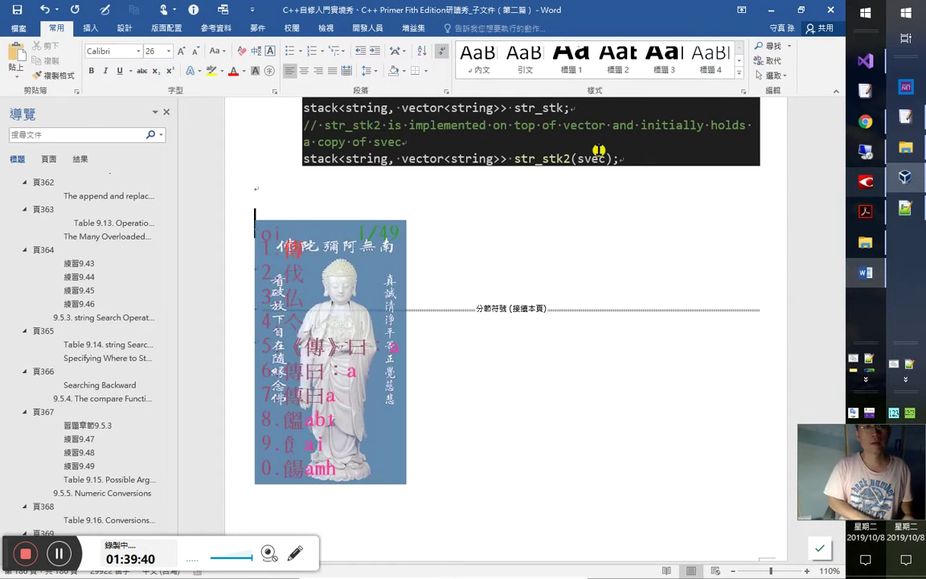
{"action": "type", "text": "jrrr"}
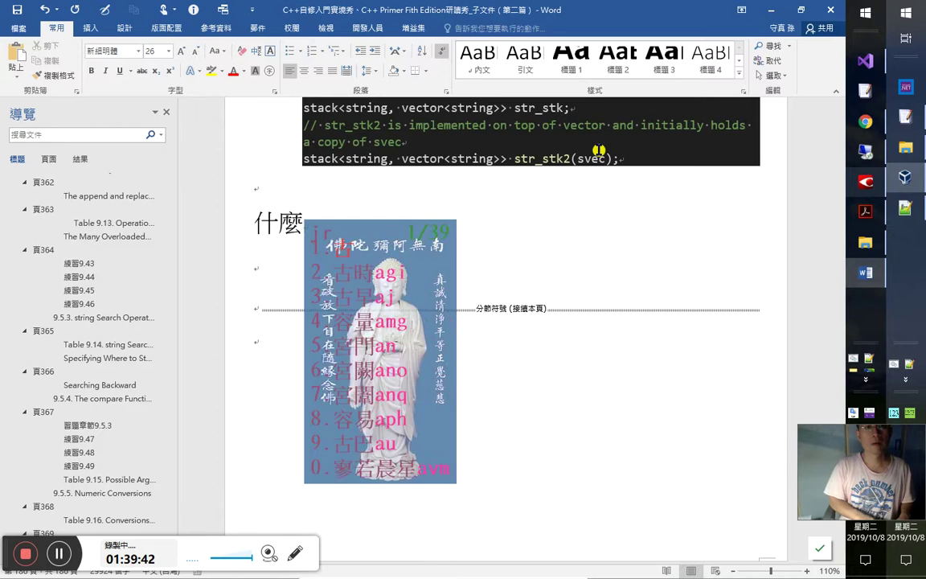
{"action": "type", "text": "容器"}
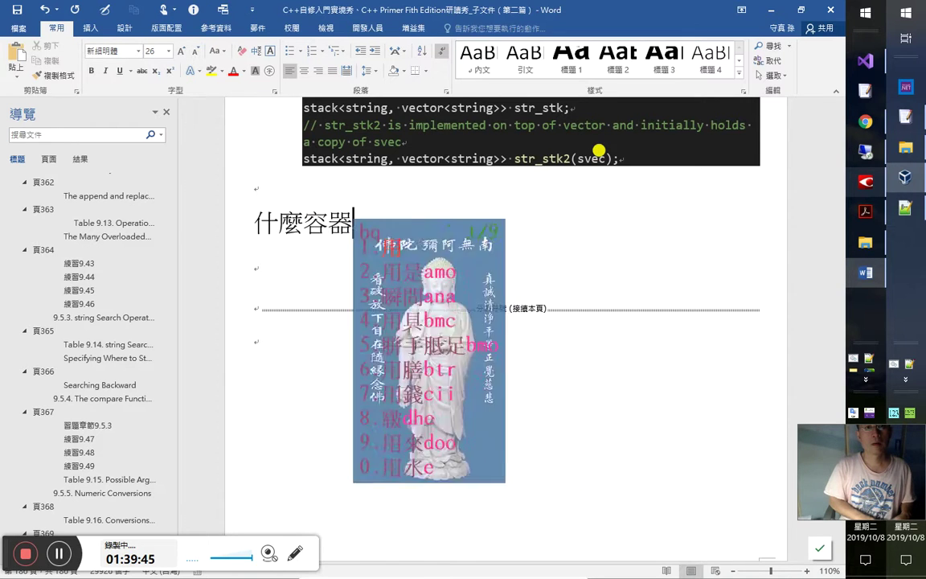
{"action": "type", "text": "用在oj什麼"}
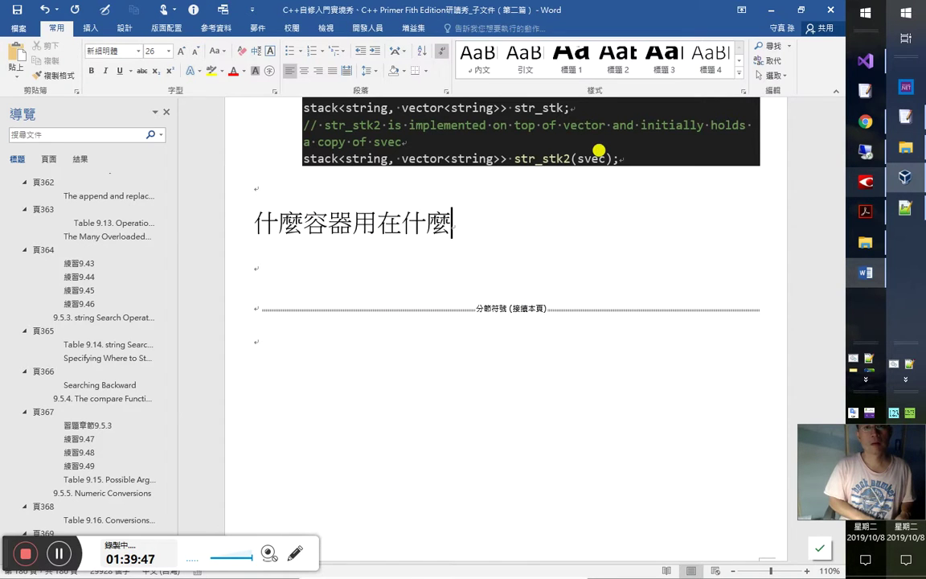
{"action": "type", "text": "轉接器上"}
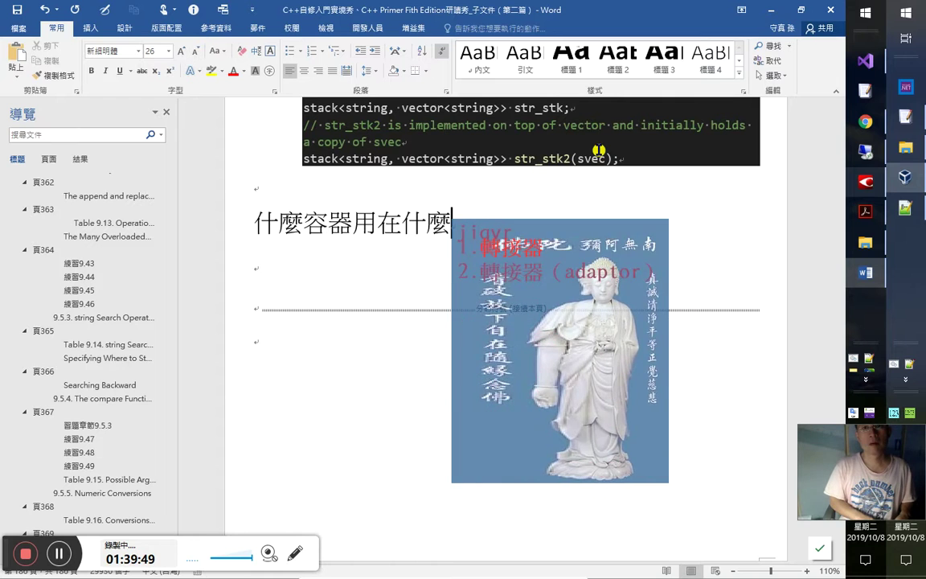
{"action": "type", "text": "是"}
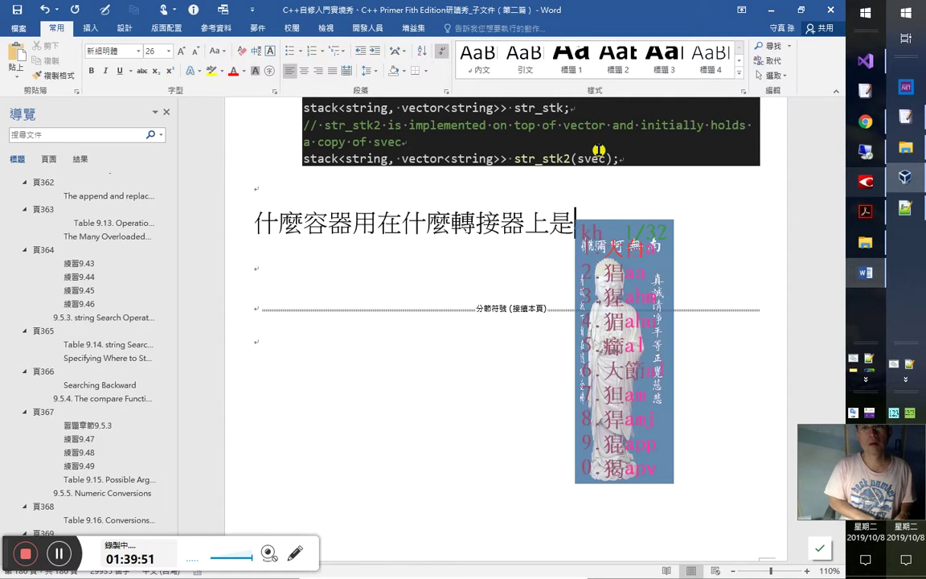
Step: Complete the line about container restrictions with "是有所限制的" and start a new paragraph
{"action": "key", "text": "BackSpace"}
{"action": "key", "text": "BackSpace"}
{"action": "type", "text": "bl"}
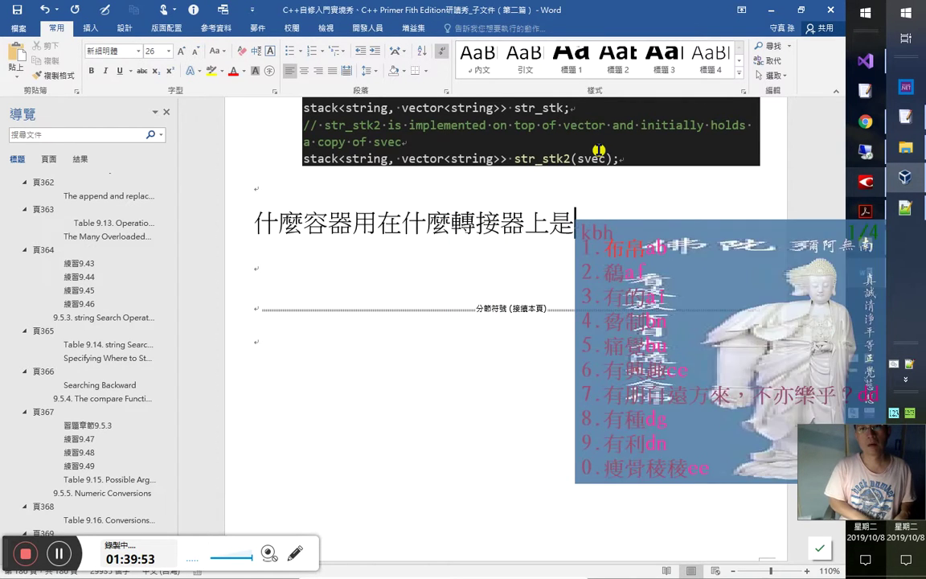
{"action": "key", "text": "BackSpace"}
{"action": "type", "text": "l"}
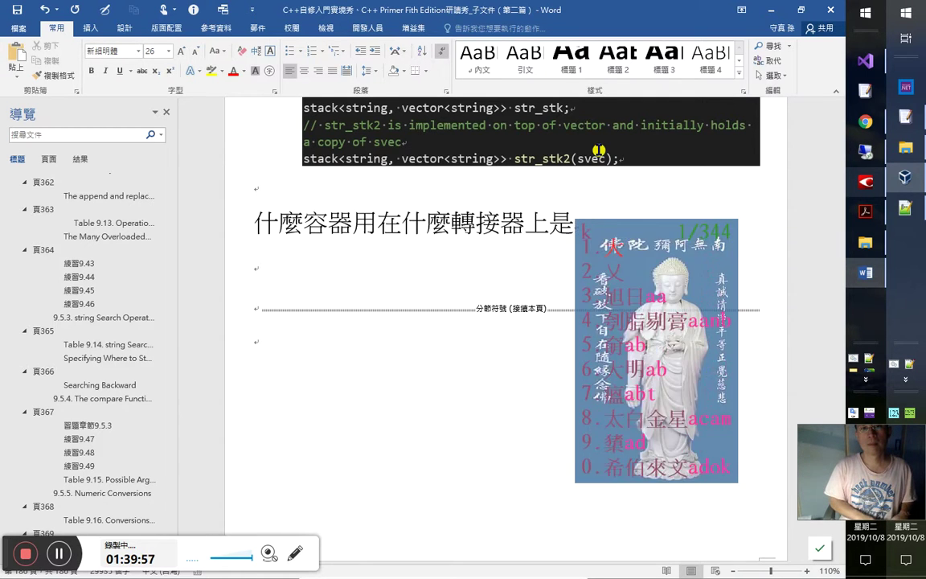
{"action": "key", "text": "BackSpace"}
{"action": "key", "text": "space"}
{"action": "type", "text": "h所限制的"}
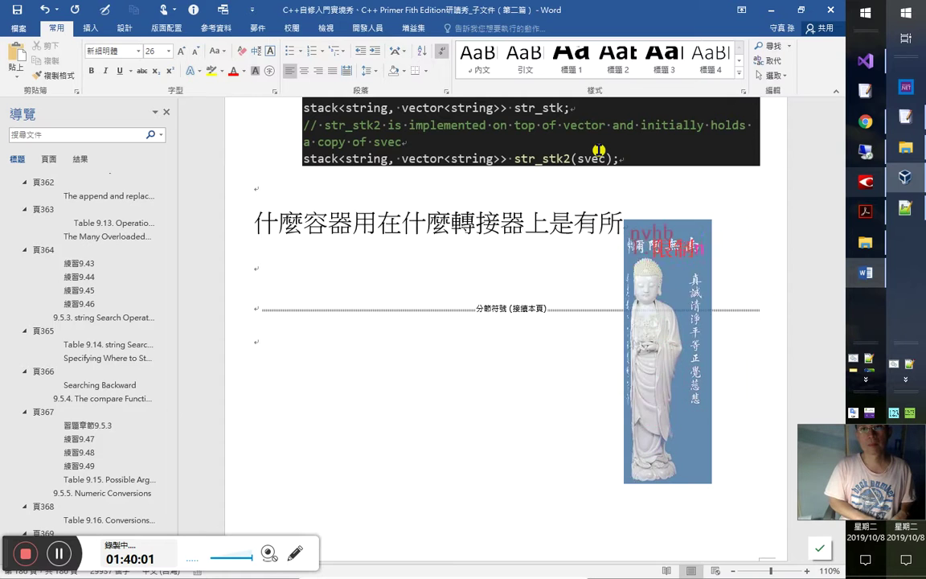
{"action": "key", "text": "Return"}
Step: Switch to the Chrome book and copy the sentence "All of the adaptors require the ability to add and remove elements."
{"action": "key", "text": "alt+Tab"}
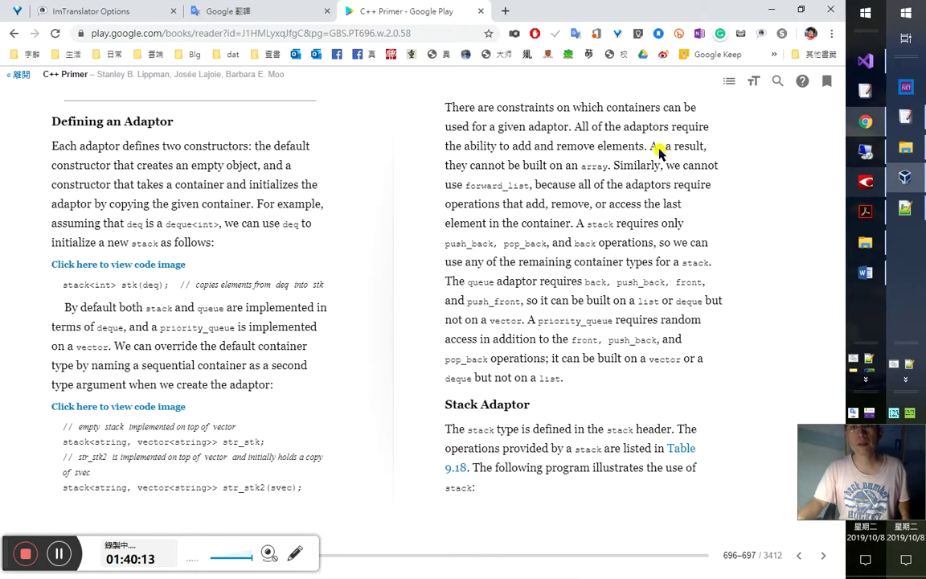
{"action": "left_click_drag", "start_coordinate": [573, 127], "coordinate": [649, 155]}
{"action": "key", "text": "ctrl+c"}
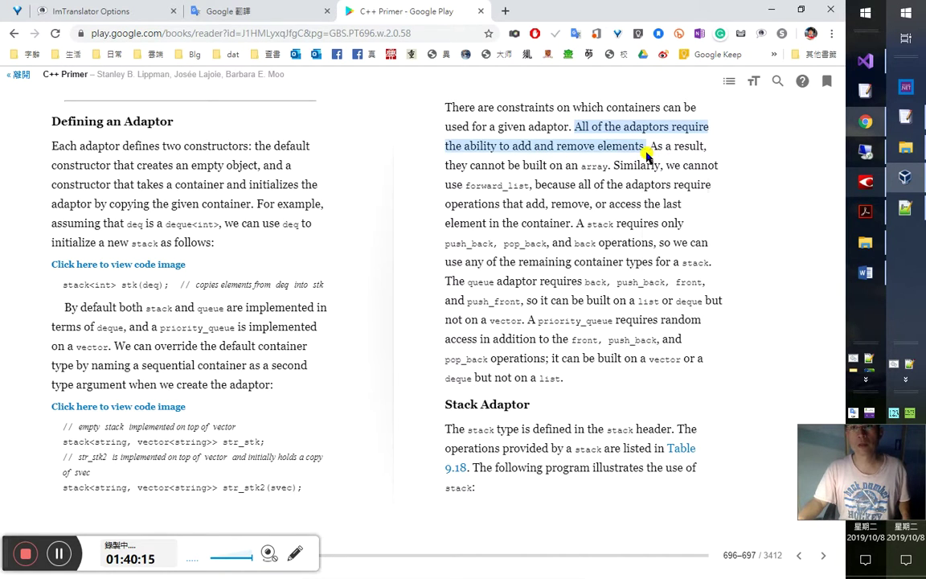
{"action": "left_click", "coordinate": [666, 231]}
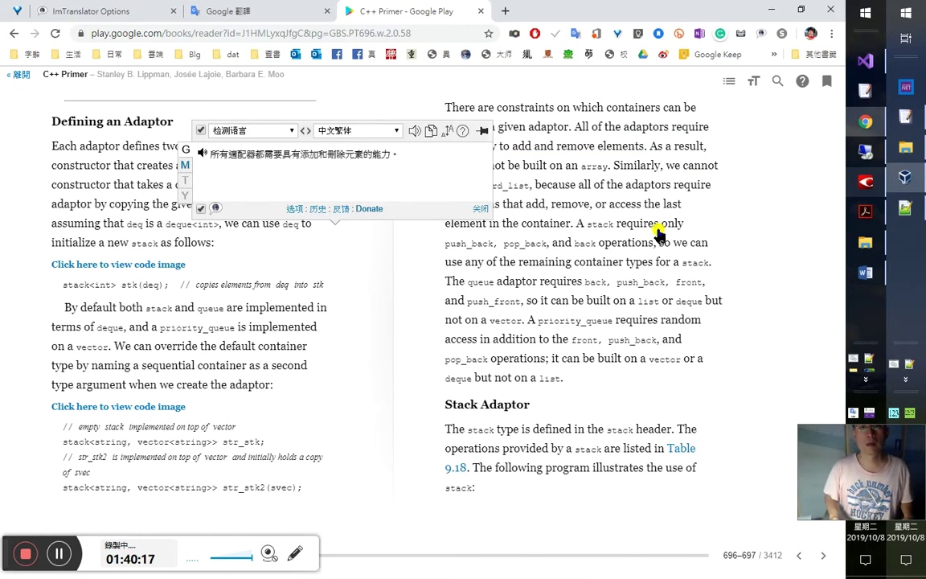
Step: Return to the Word notes, add the timestamp "1：40：00", and paste the copied English sentence below it
{"action": "key", "text": "alt+Tab"}
{"action": "type", "text": "1：40：00"}
{"action": "key", "text": "Return"}
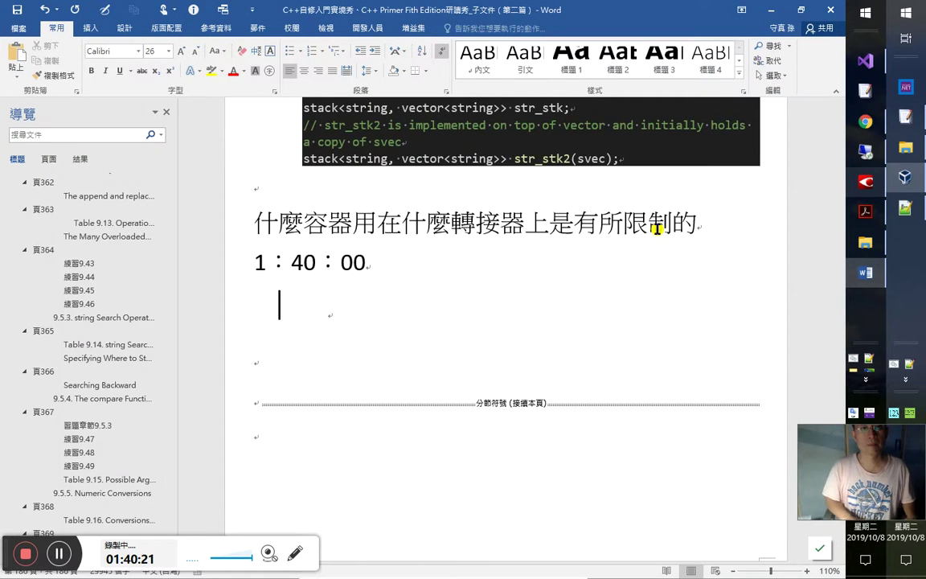
{"action": "key", "text": "ctrl+v"}
{"action": "key", "text": "Return"}
Step: Start the Chinese translation below the English sentence with "所有的適配器（轉接器）都"
{"action": "type", "text": "所有的"}
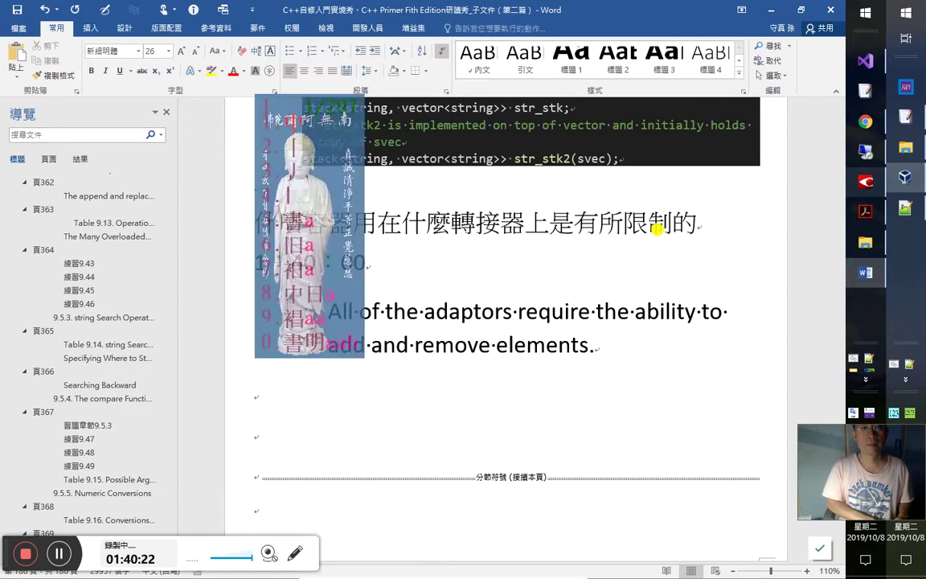
{"action": "key", "text": "a"}
{"action": "key", "text": "a"}
{"action": "key", "text": "Escape"}
{"action": "type", "text": "yb"}
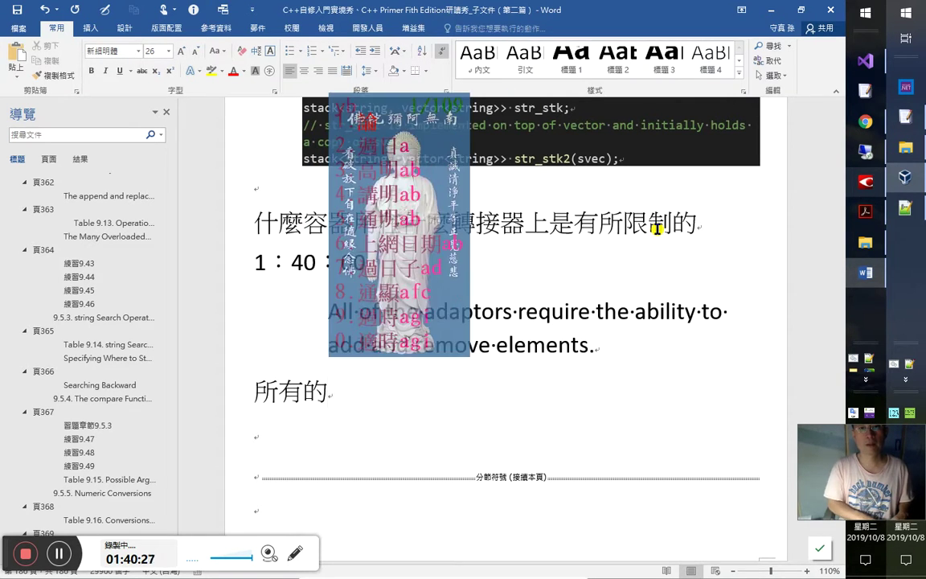
{"action": "type", "text": "mu"}
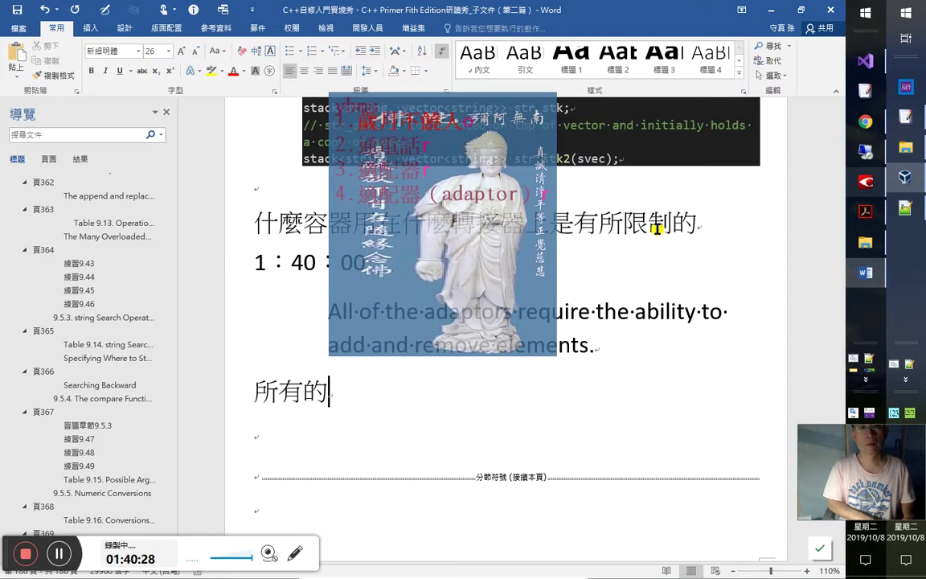
{"action": "type", "text": "適配器（"}
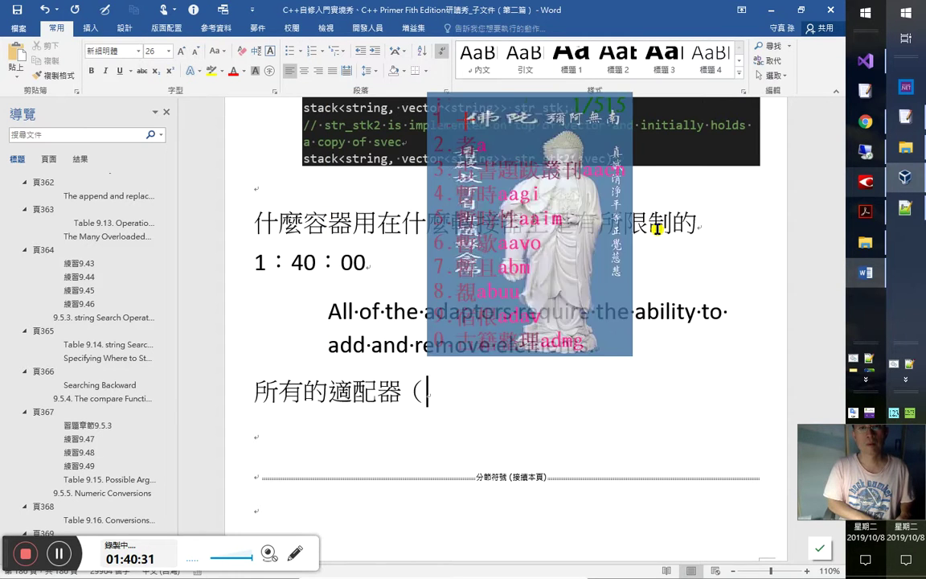
{"action": "type", "text": "轉接器）都"}
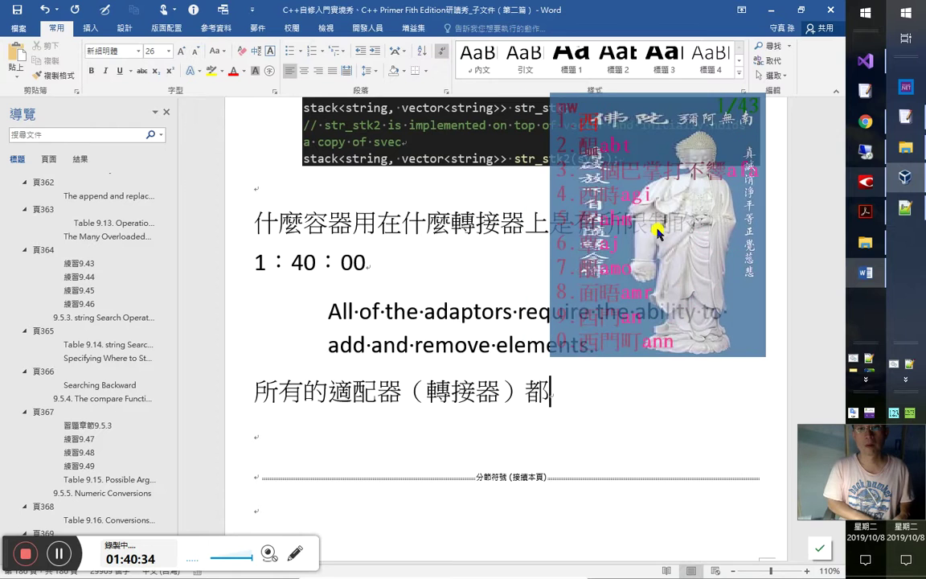
{"action": "key", "text": "space"}
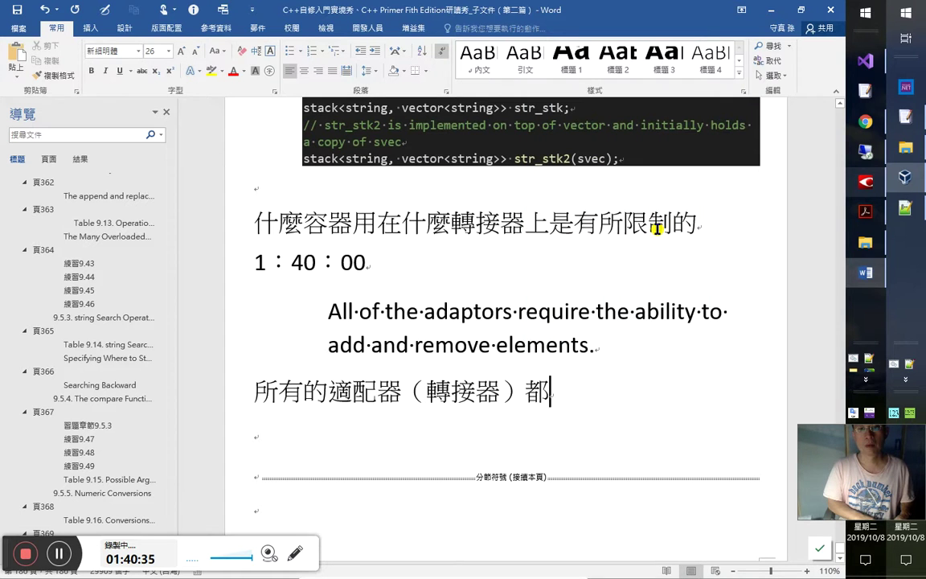
Step: Finish the Chinese translation of the adaptor requirement with "必須有增減元素的能力"
{"action": "type", "text": "勿"}
{"action": "key", "text": "BackSpace"}
{"action": "type", "text": "p"}
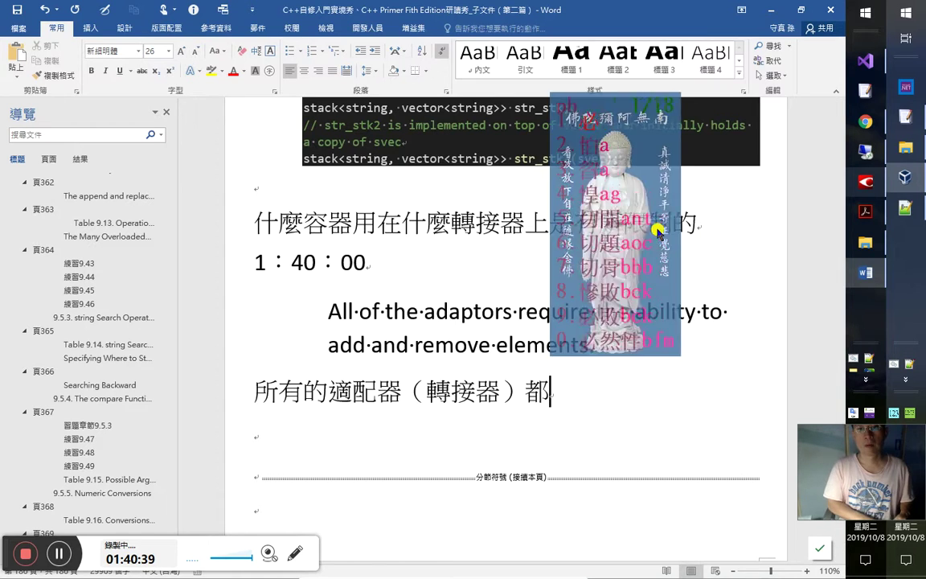
{"action": "type", "text": "必須有"}
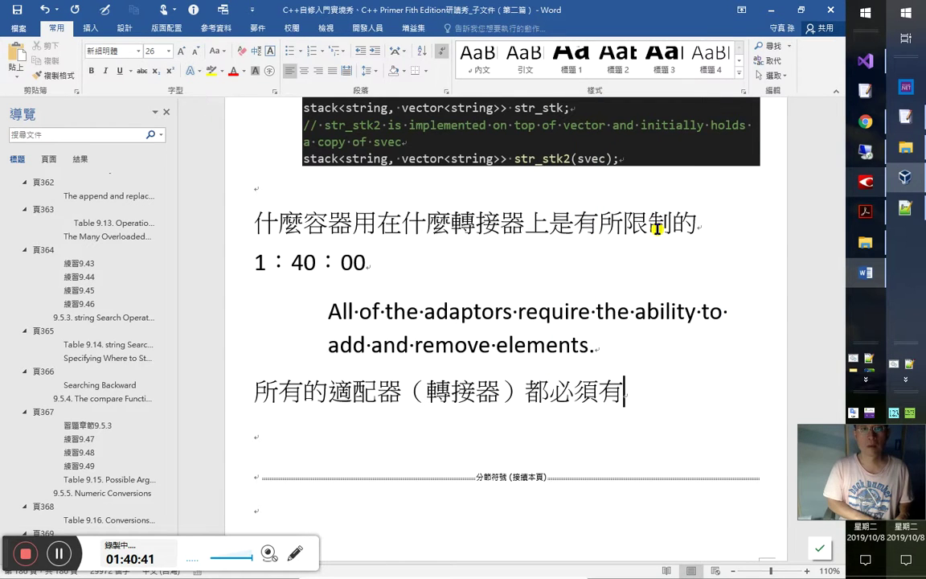
{"action": "type", "text": "gaeir"}
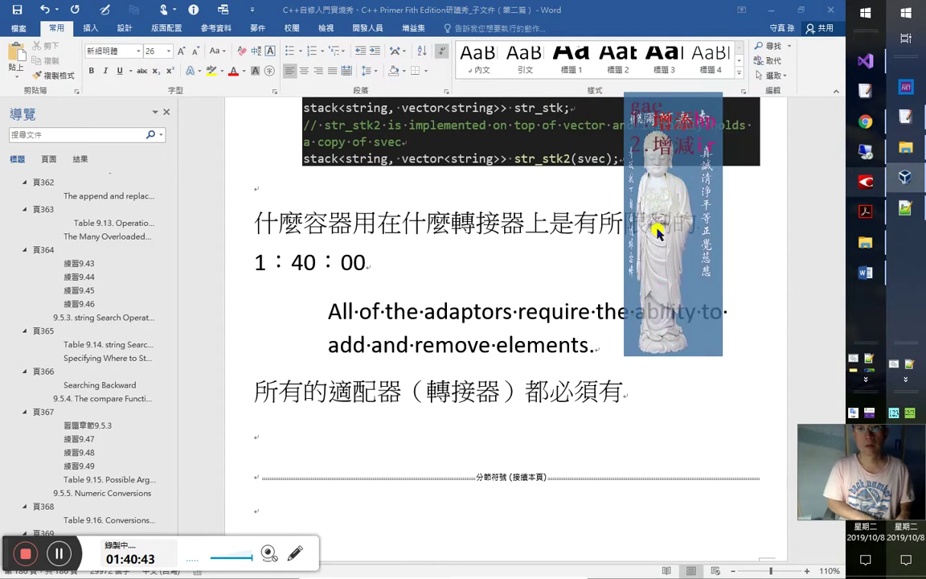
{"action": "type", "text": "增減元素"}
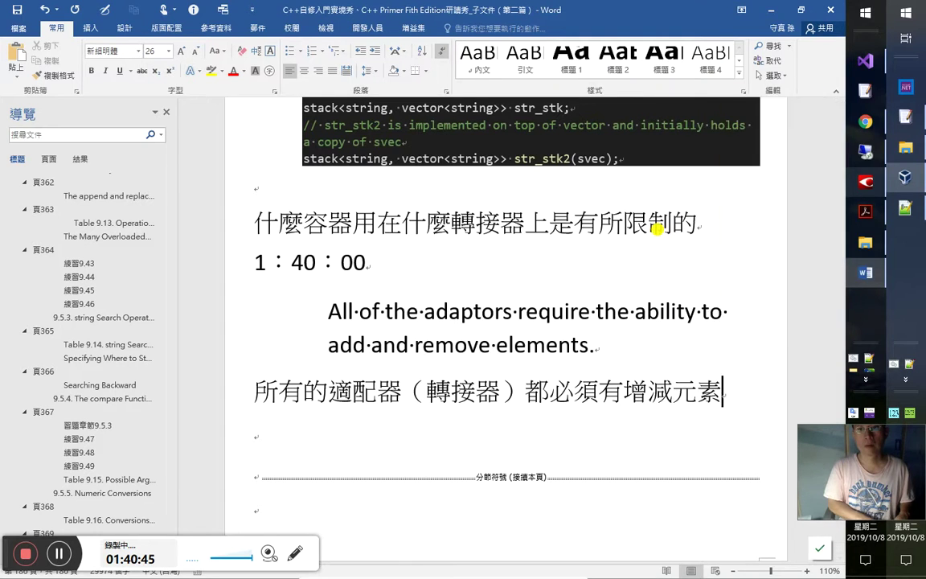
{"action": "type", "text": "的能力"}
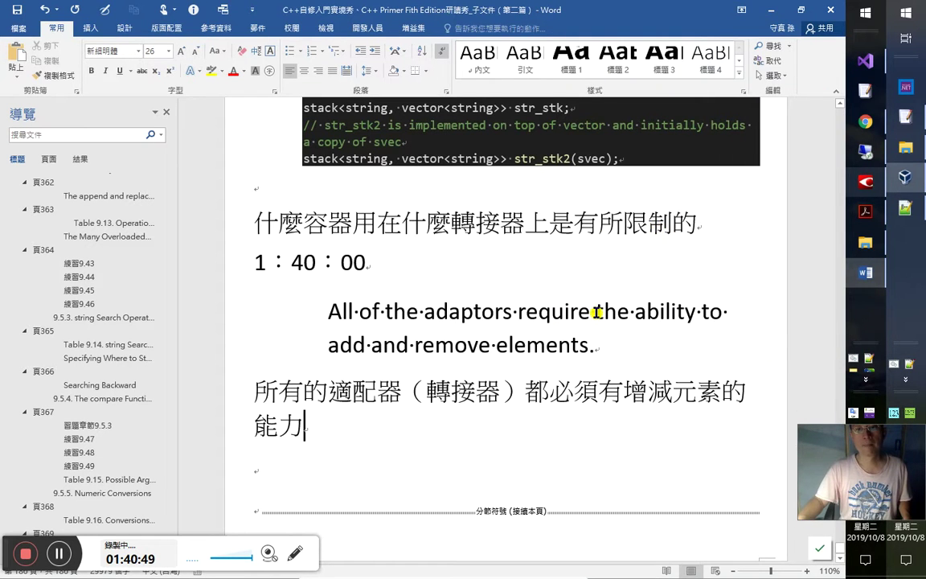
{"action": "left_click_drag", "start_coordinate": [505, 312], "coordinate": [595, 312]}
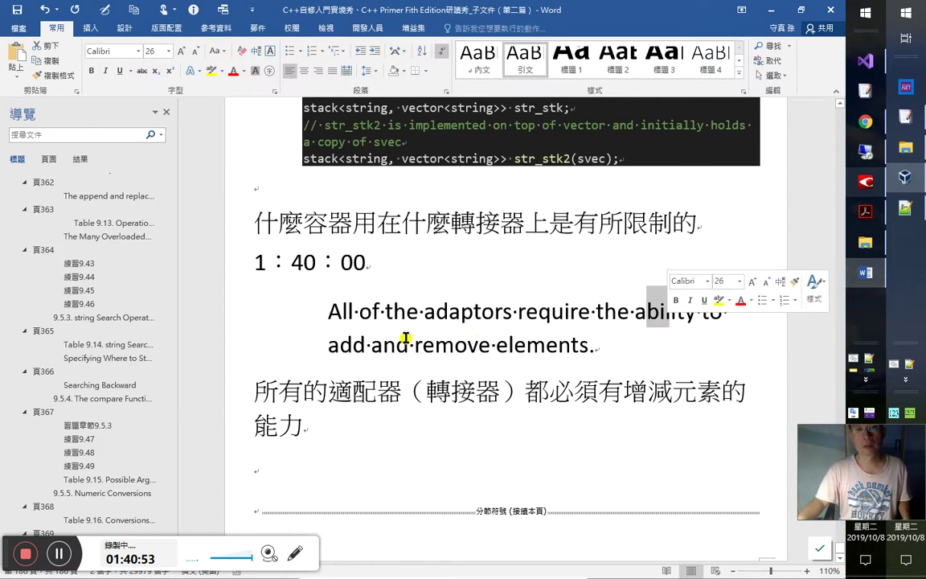
{"action": "left_click", "coordinate": [366, 346]}
{"action": "left_click", "coordinate": [393, 413]}
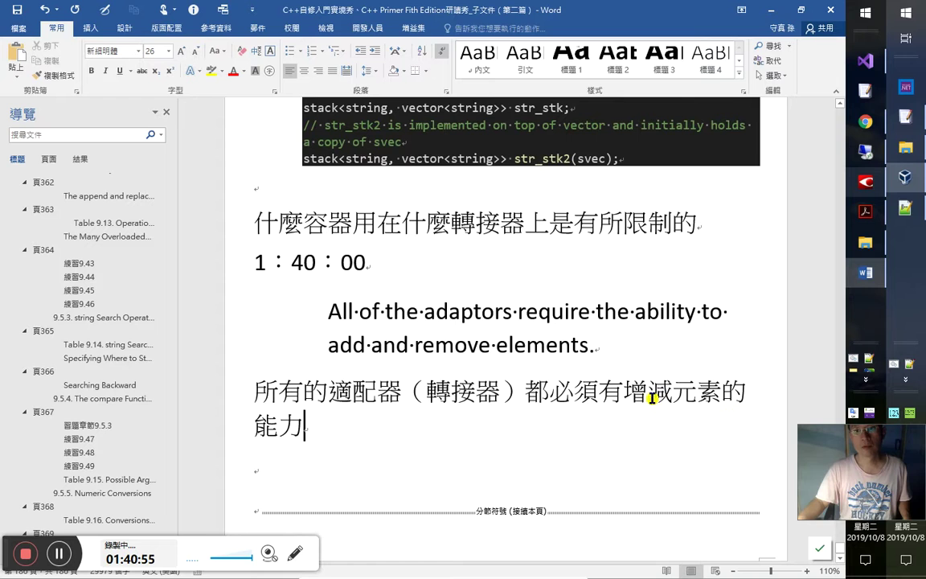
Step: Switch to the Chrome book, close the translation popup, and copy the passage from "all of the adaptors require operations" through "element in the container"
{"action": "key", "text": "alt+Tab"}
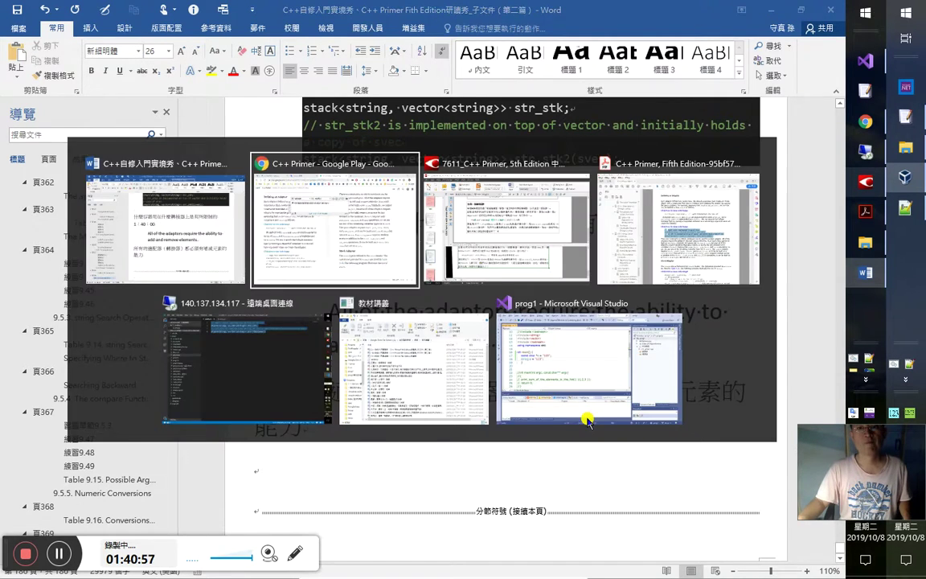
{"action": "left_click", "coordinate": [514, 166]}
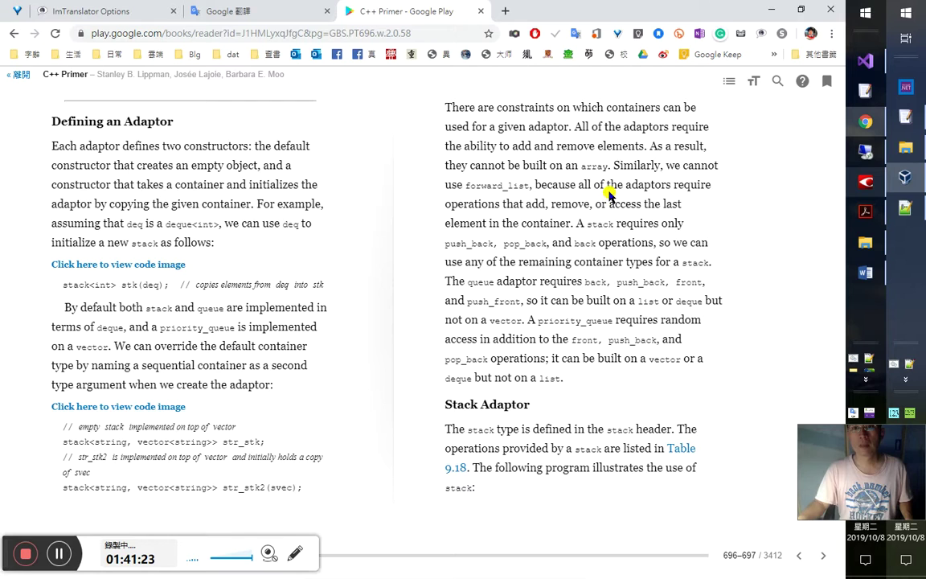
{"action": "left_click_drag", "start_coordinate": [579, 185], "coordinate": [578, 226]}
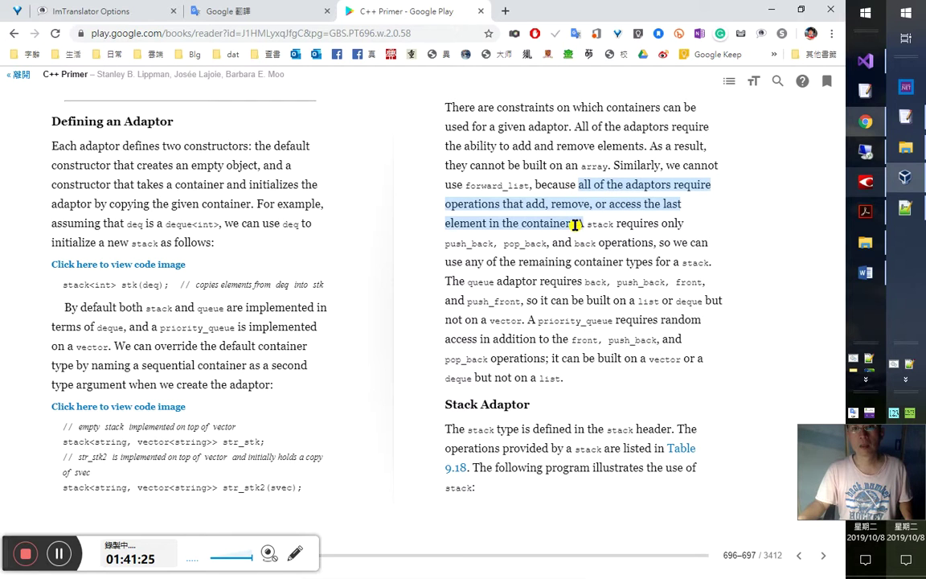
{"action": "right_click", "coordinate": [569, 222]}
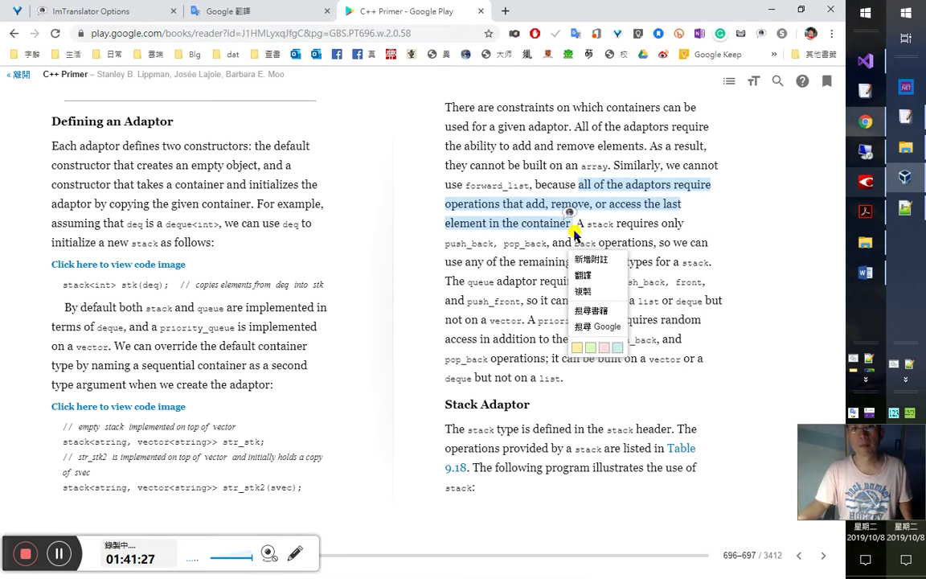
{"action": "left_click", "coordinate": [599, 294]}
Step: Return to the Word notes and add the line "轉接器（adaptor）是不能採用 array 與 forward_list 這兩種容器的" below the Chinese translation
{"action": "key", "text": "alt+Tab"}
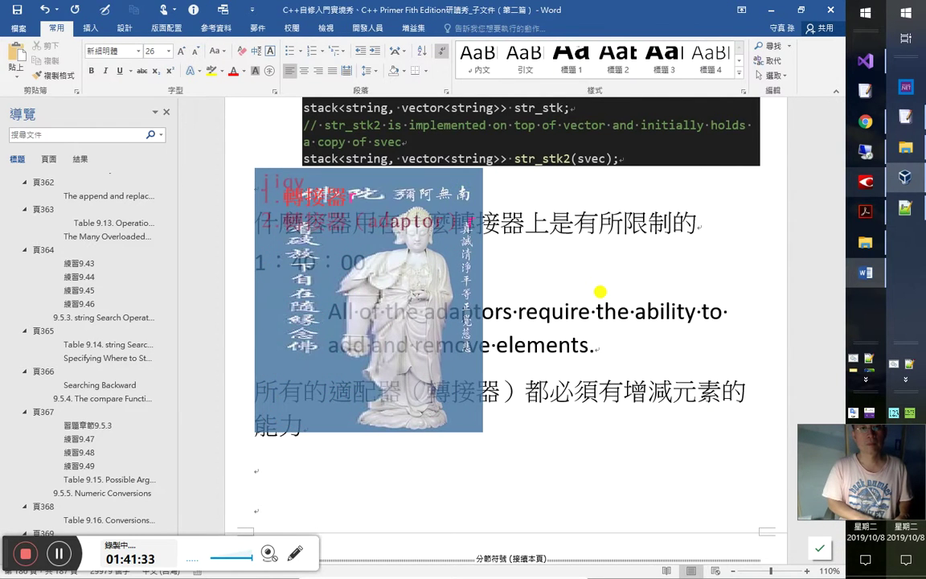
{"action": "type", "text": "轉接器（adaptor）是"}
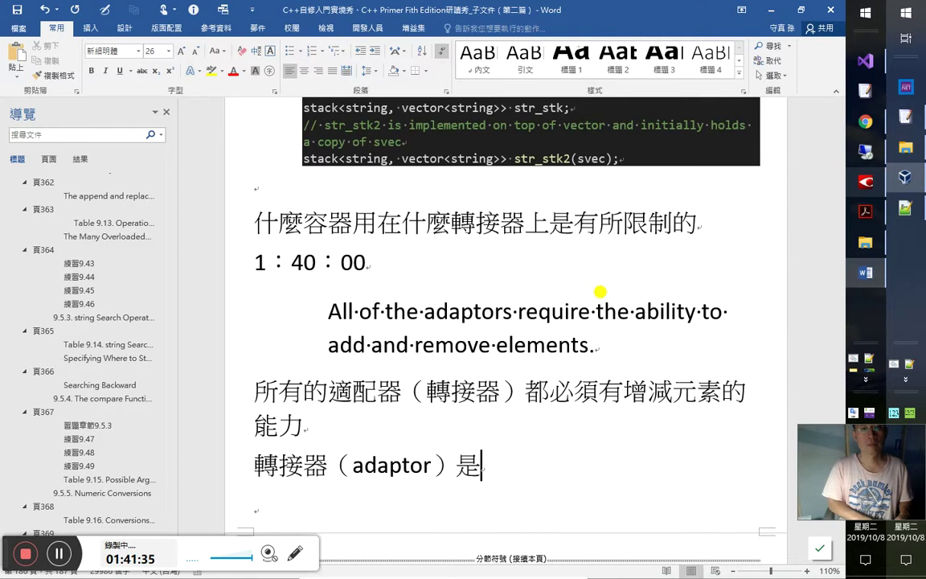
{"action": "type", "text": "不能"}
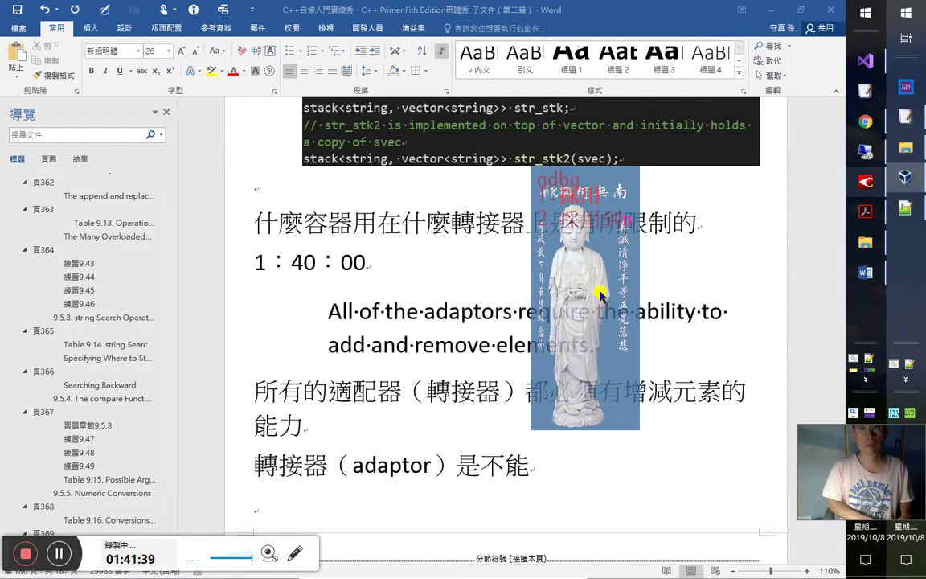
{"action": "type", "text": "採用 arr"}
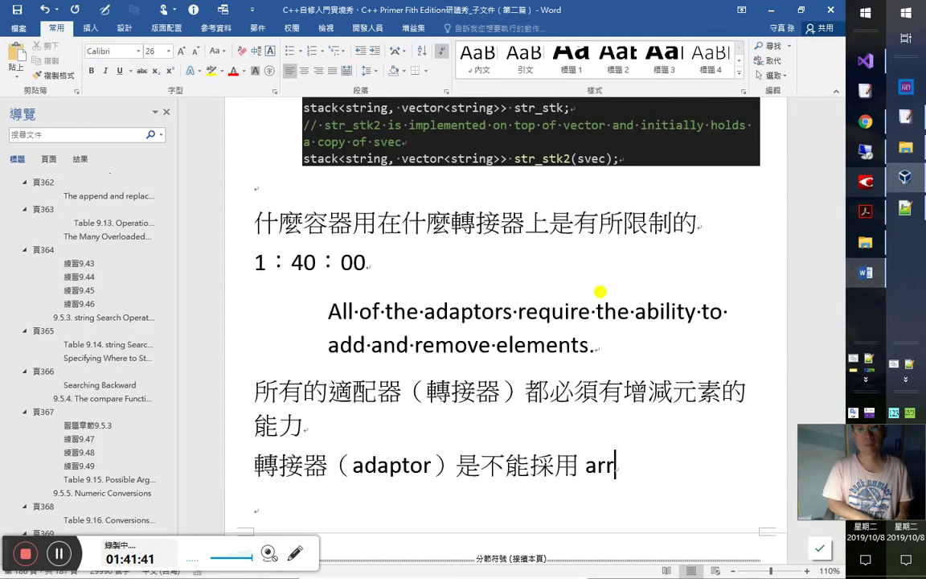
{"action": "type", "text": "ay 與 fo"}
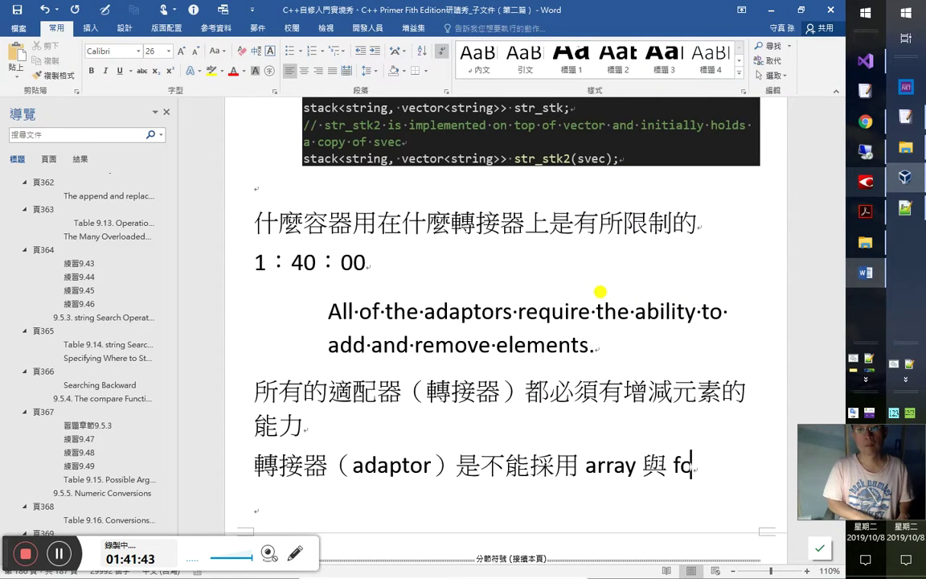
{"action": "type", "text": "rward_l"}
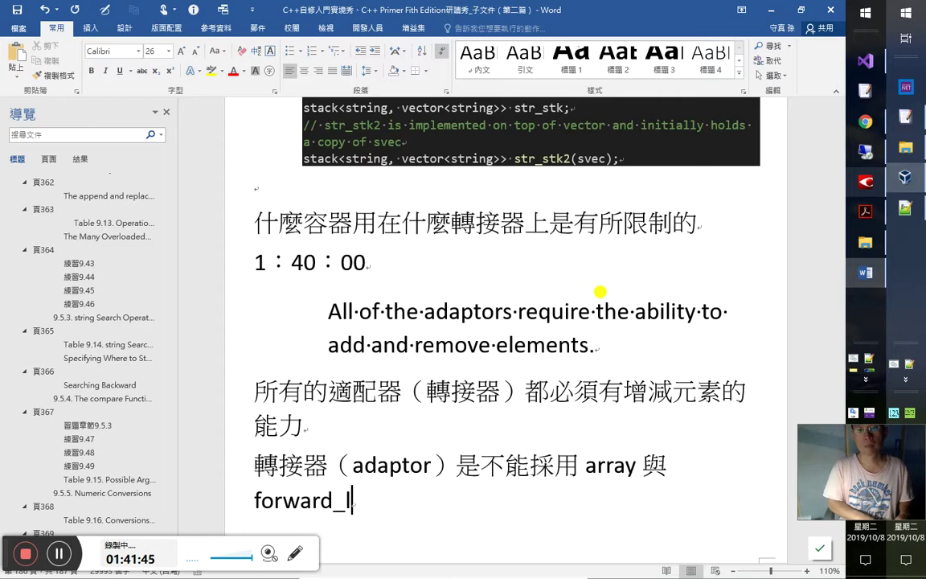
{"action": "type", "text": "ist 這"}
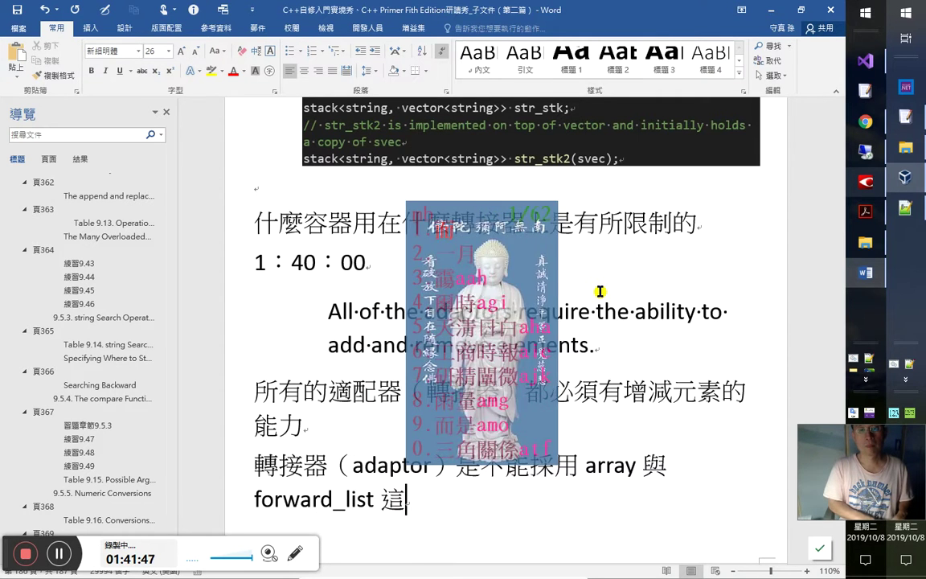
{"action": "type", "text": "兩種"}
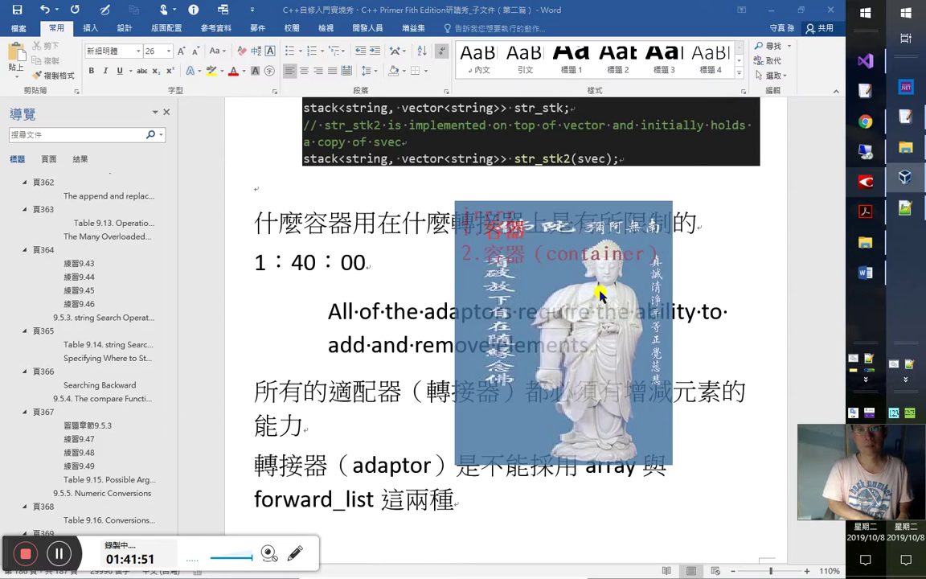
{"action": "type", "text": "cor的"}
Step: Paste the copied English passage about operations on the last element below the array and forward_list line
{"action": "key", "text": "ctrl+v"}
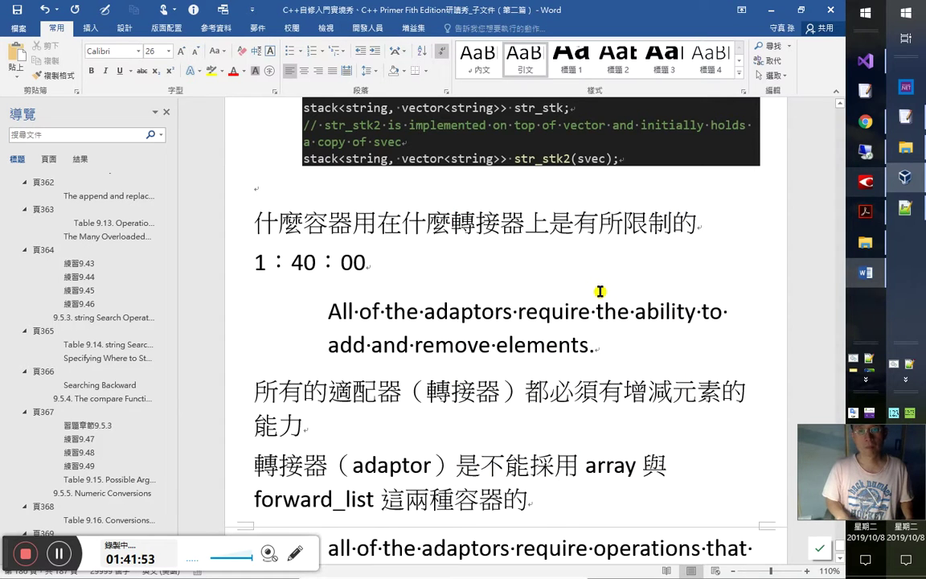
{"action": "scroll", "coordinate": [600, 291], "scroll_direction": "down", "scroll_amount": 4}
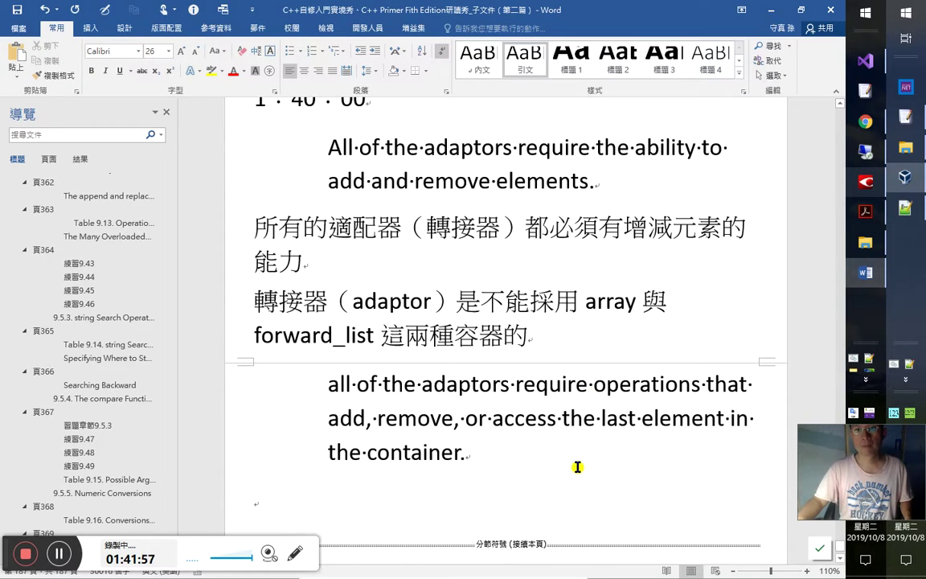
{"action": "scroll", "coordinate": [577, 465], "scroll_direction": "down", "scroll_amount": 2}
Step: Start the Chinese translation below the pasted passage with "所有的調配器都需要"
{"action": "left_click", "coordinate": [549, 441]}
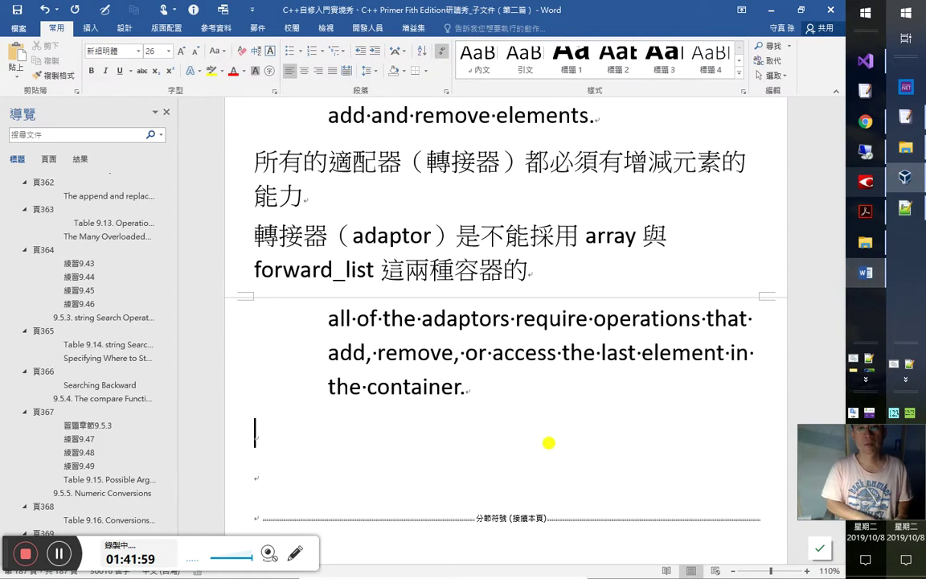
{"action": "type", "text": "b所有"}
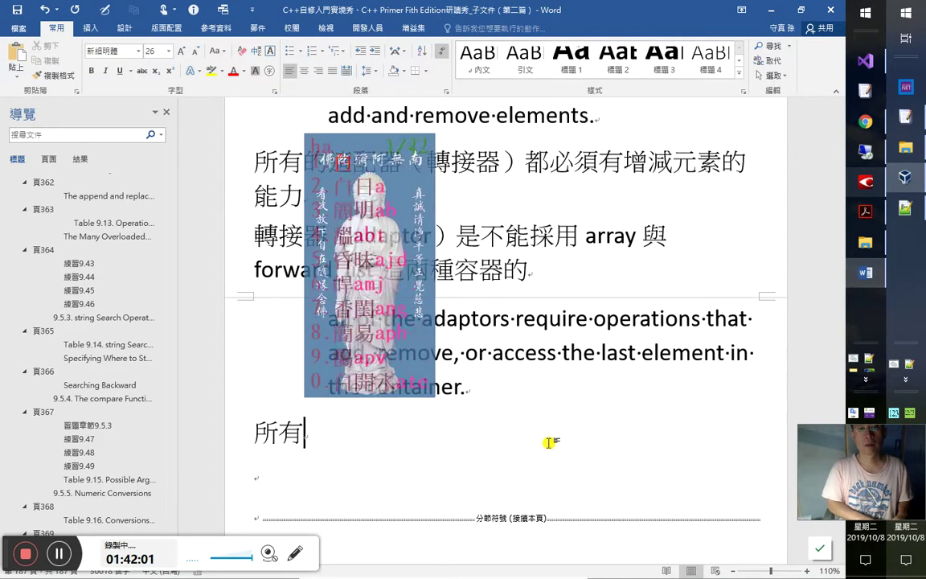
{"action": "type", "text": "的y"}
{"action": "key", "text": "Escape"}
{"action": "type", "text": "ybmwu調配"}
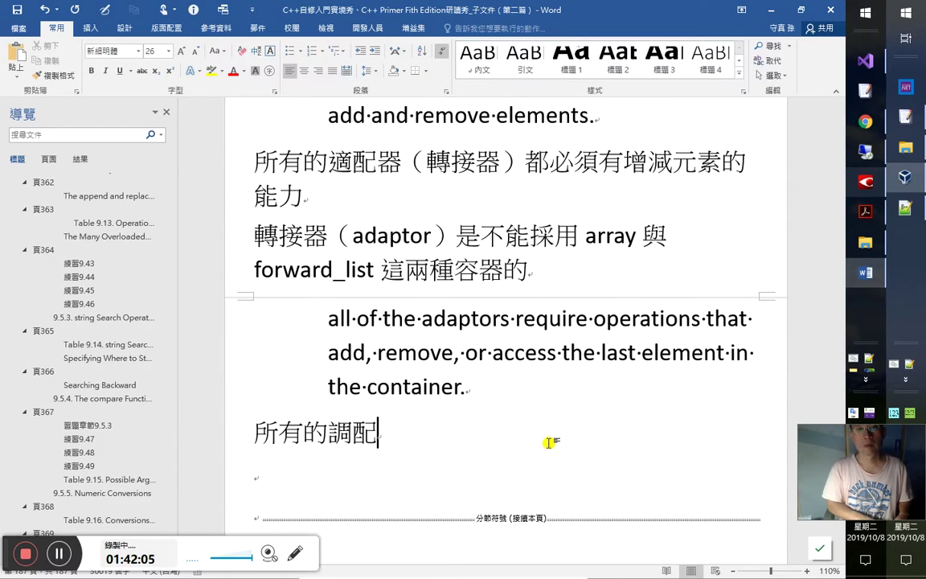
{"action": "type", "text": "器都需要"}
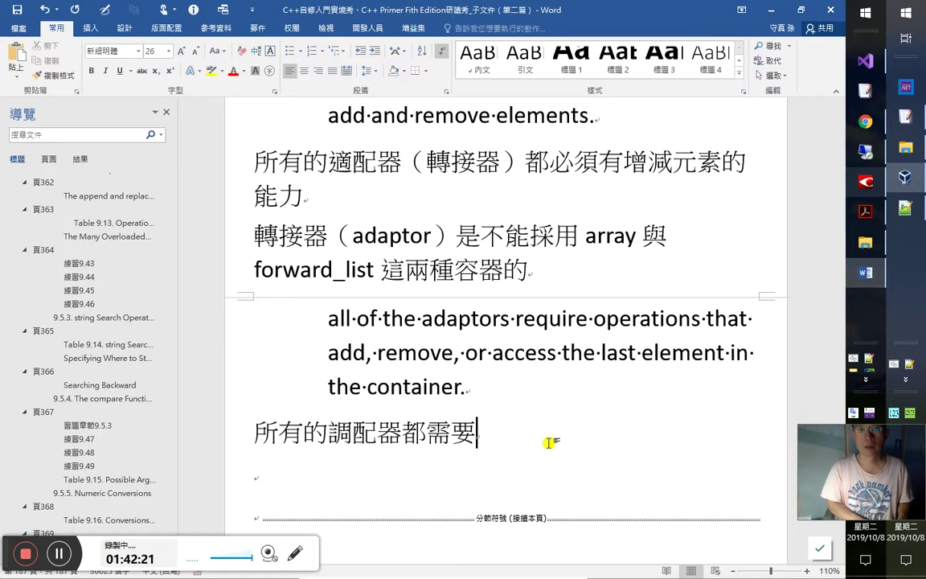
Step: Complete the Chinese translation with "有加減及存取最後一個元素的能力"
{"action": "type", "text": "大"}
{"action": "key", "text": "BackSpace"}
{"action": "type", "text": "有加"}
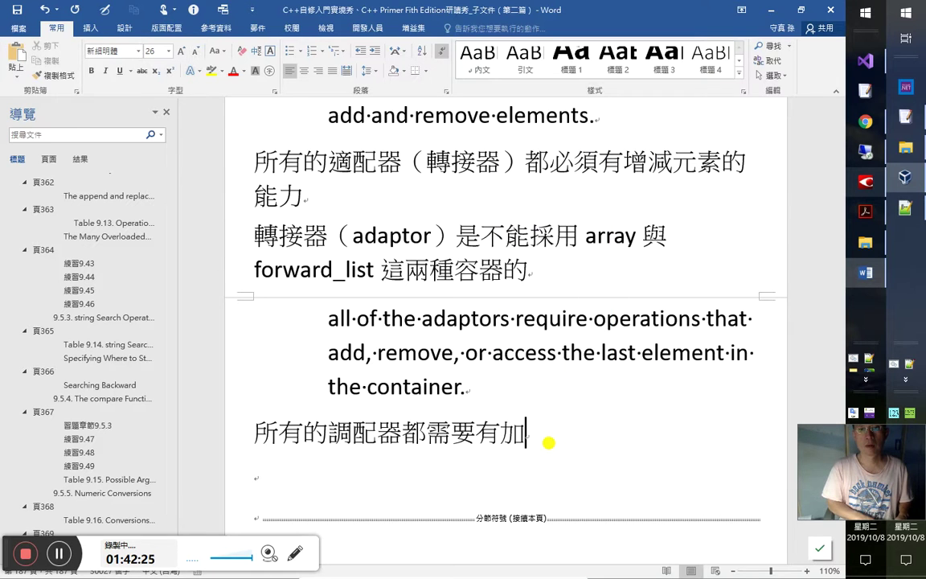
{"action": "type", "text": "減"}
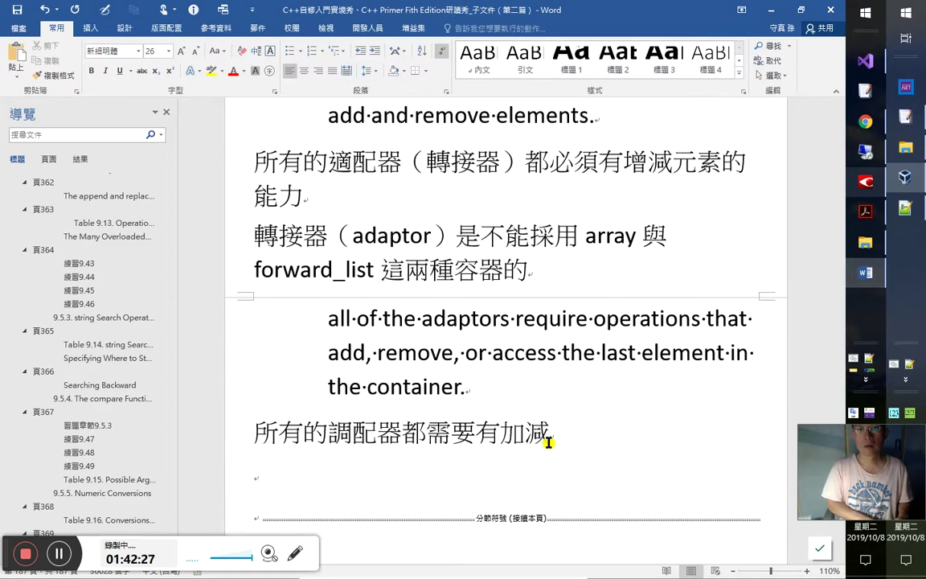
{"action": "type", "text": "及存取"}
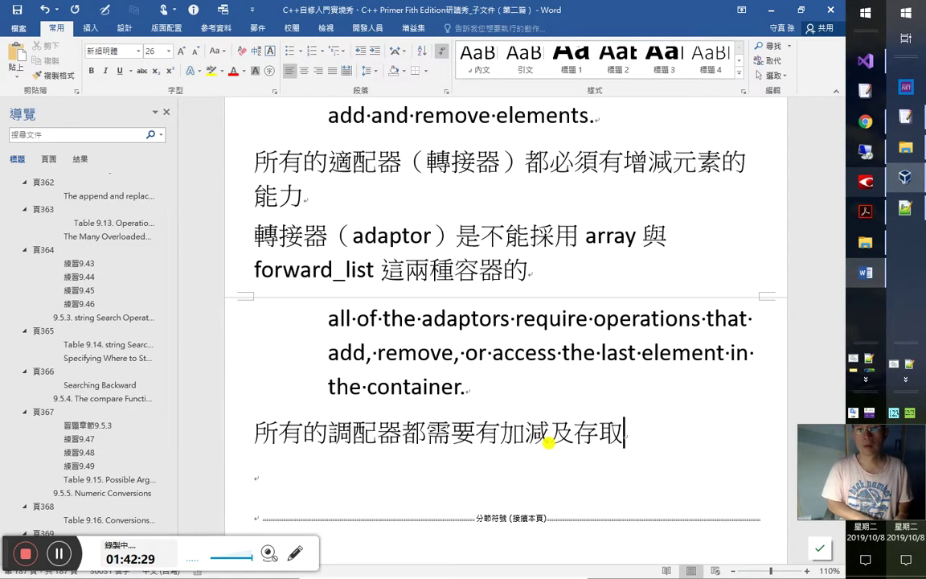
{"action": "type", "text": "最後"}
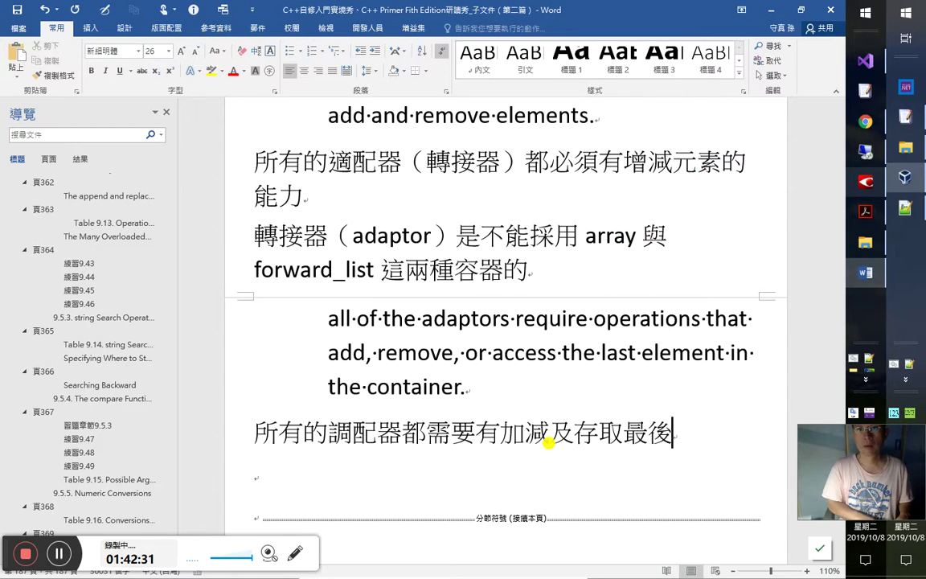
{"action": "type", "text": "一個元素的"}
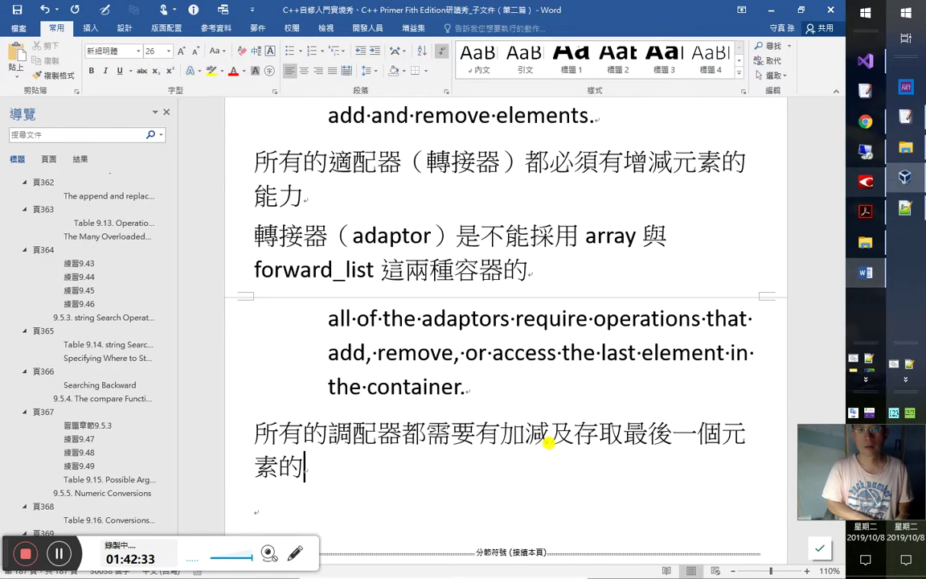
{"action": "type", "text": "能力"}
Step: Replace "調配器" with "轉接器" in the new Chinese translation and place the cursor on the empty line below it
{"action": "key", "text": "Up"}
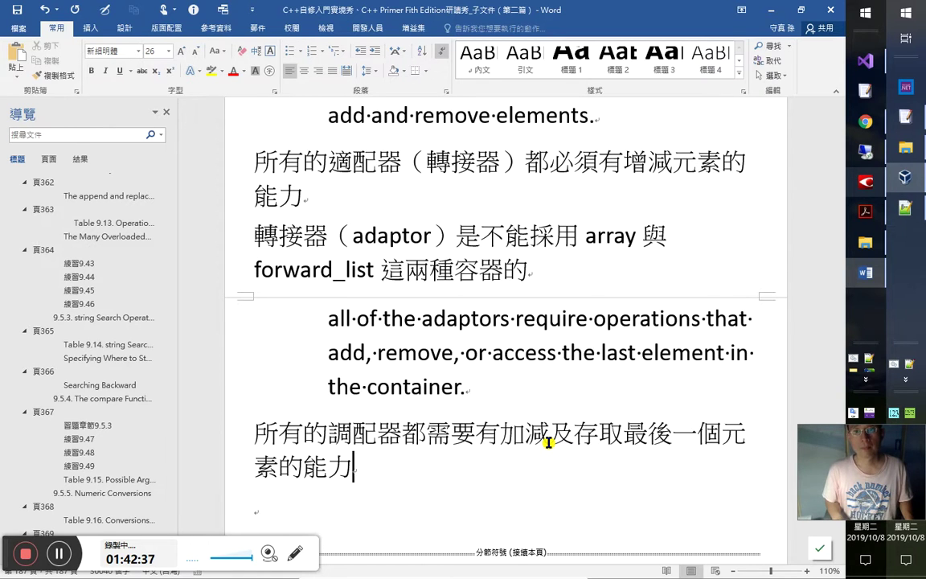
{"action": "key", "text": "Up"}
{"action": "key", "text": "shift+End"}
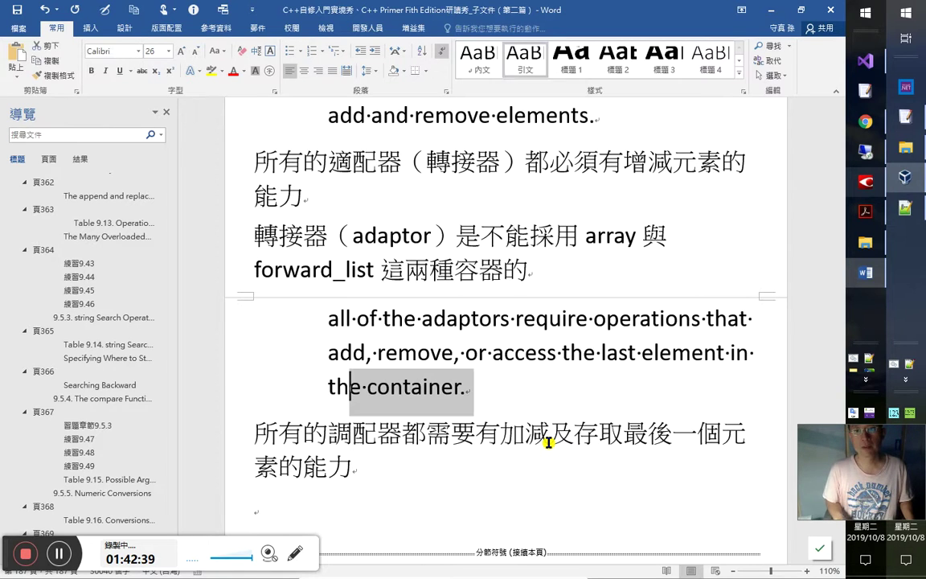
{"action": "scroll", "coordinate": [547, 437], "scroll_direction": "down", "scroll_amount": 2}
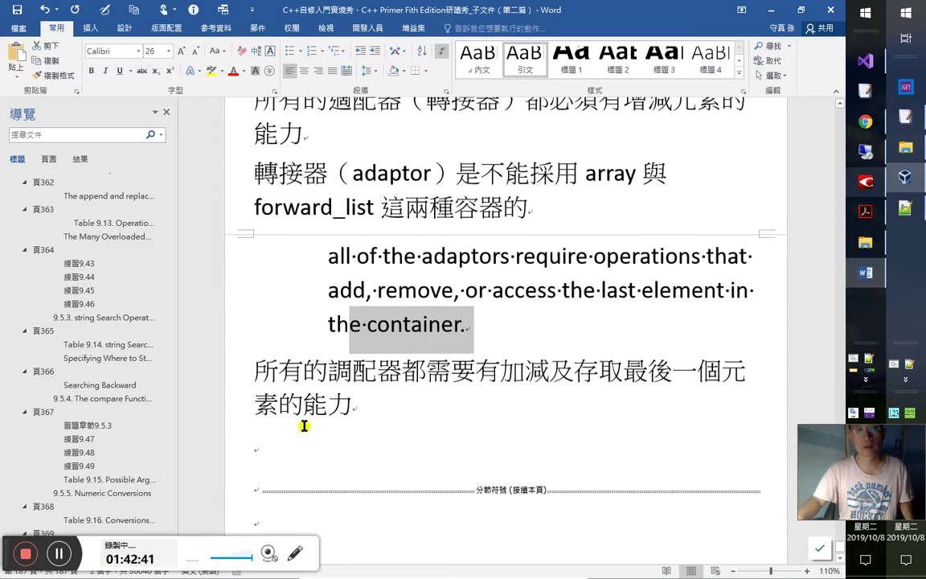
{"action": "left_click", "coordinate": [304, 428]}
{"action": "double_click", "coordinate": [370, 366]}
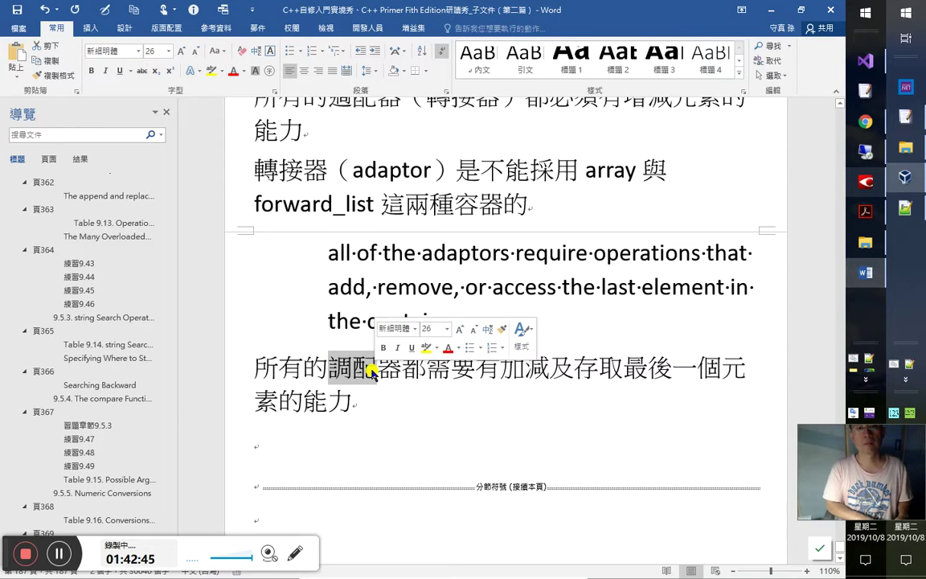
{"action": "type", "text": "jvqr"}
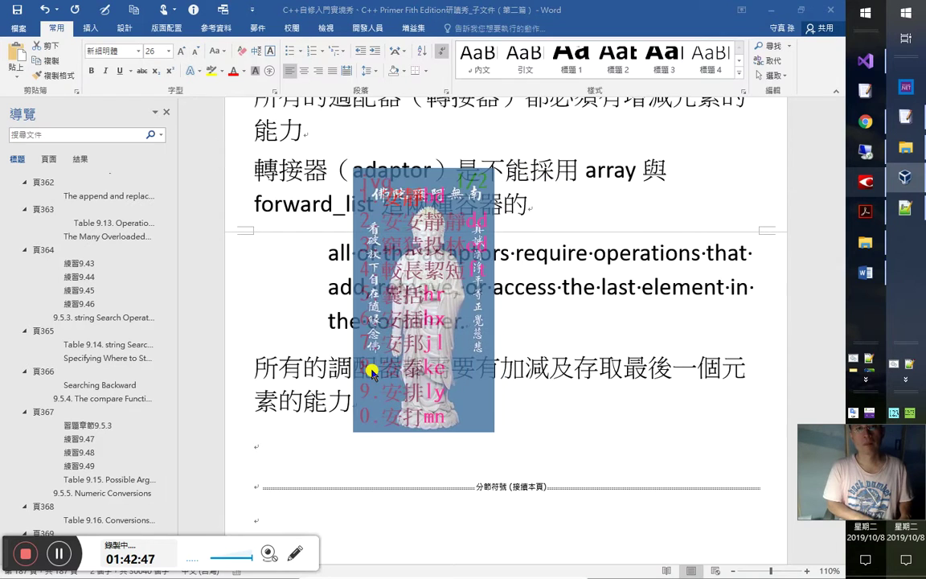
{"action": "key", "text": "Escape"}
{"action": "type", "text": "jiqvr"}
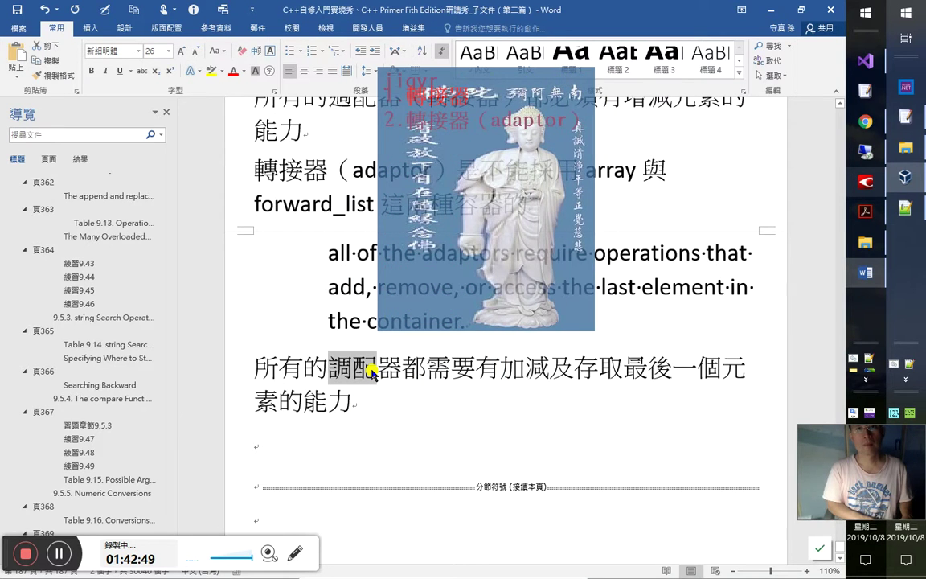
{"action": "key", "text": "space"}
{"action": "key", "text": "shift+Right"}
{"action": "key", "text": "shift+Right"}
{"action": "key", "text": "shift+Left"}
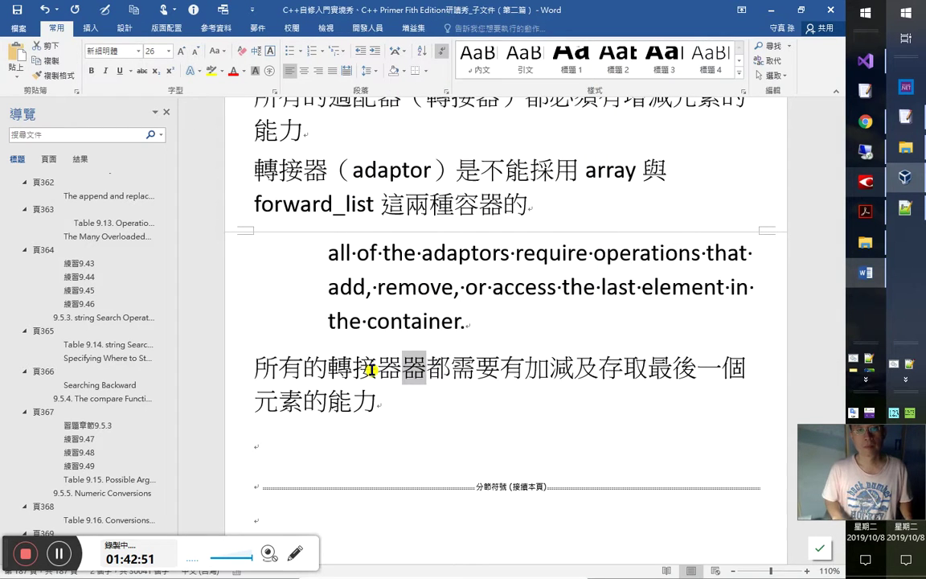
{"action": "key", "text": "Delete"}
{"action": "key", "text": "Down"}
{"action": "key", "text": "Down"}
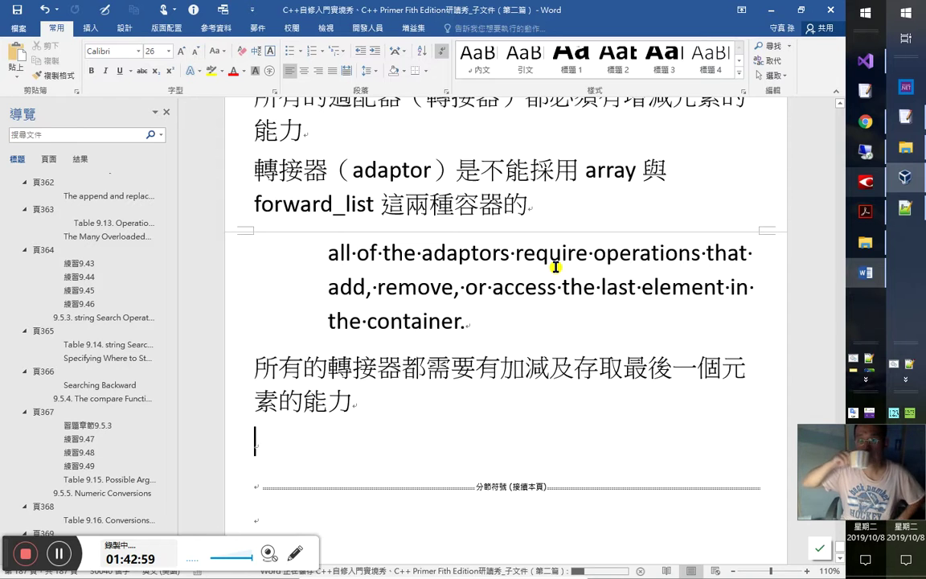
Step: Switch to ABBYY FineReader to read the Chinese sentence on overriding the default container type, and check the English book in Chrome
{"action": "key", "text": "alt+Tab"}
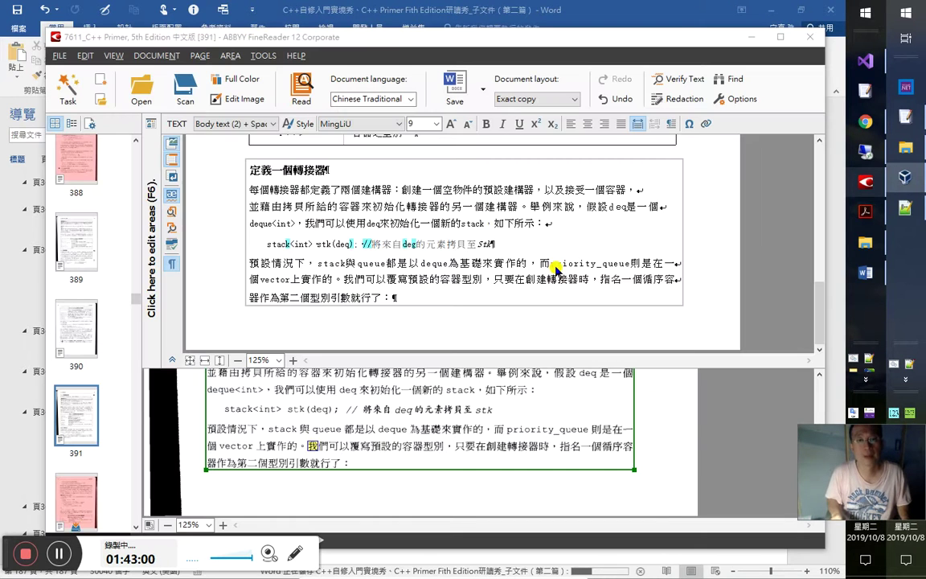
{"action": "left_click", "coordinate": [555, 266]}
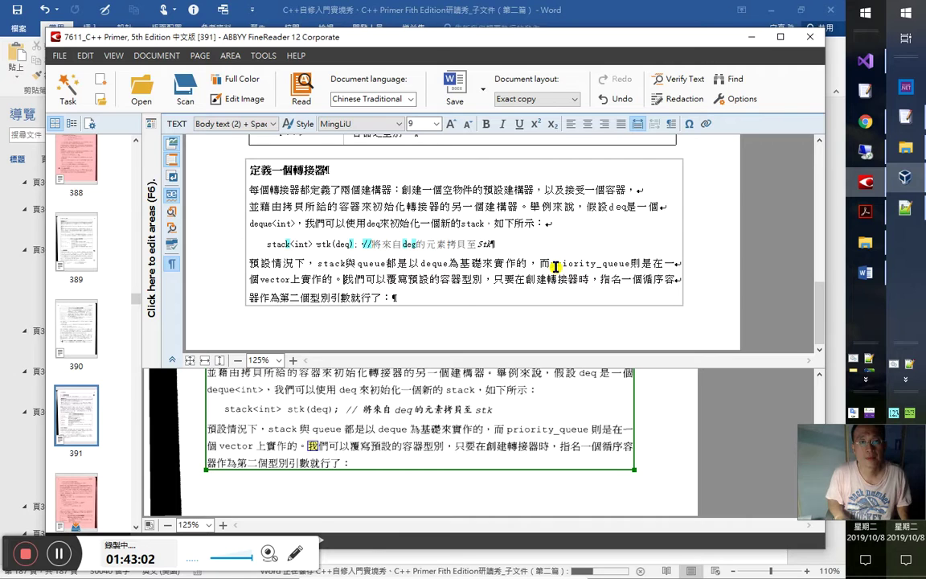
{"action": "key", "text": "Right"}
{"action": "key", "text": "Right"}
{"action": "key", "text": "Right"}
{"action": "key", "text": "Right"}
{"action": "key", "text": "Right"}
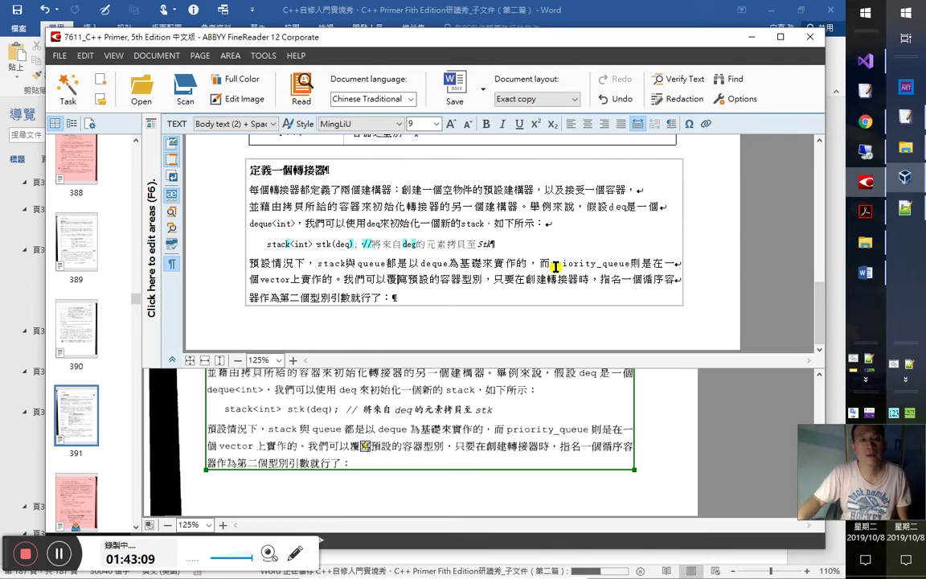
{"action": "key", "text": "alt+Tab"}
Step: Return to Word and reread the Chinese paragraph on overriding the default container type above the str_stk code example
{"action": "key", "text": "alt+Tab"}
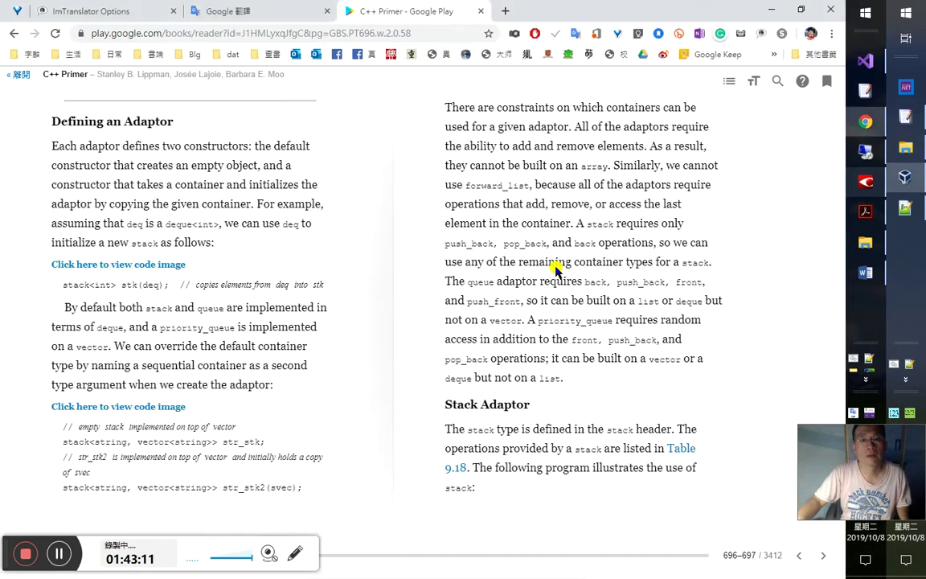
{"action": "key", "text": "alt+Tab"}
{"action": "key", "text": "alt+Tab"}
{"action": "scroll", "coordinate": [546, 277], "scroll_direction": "up", "scroll_amount": 7}
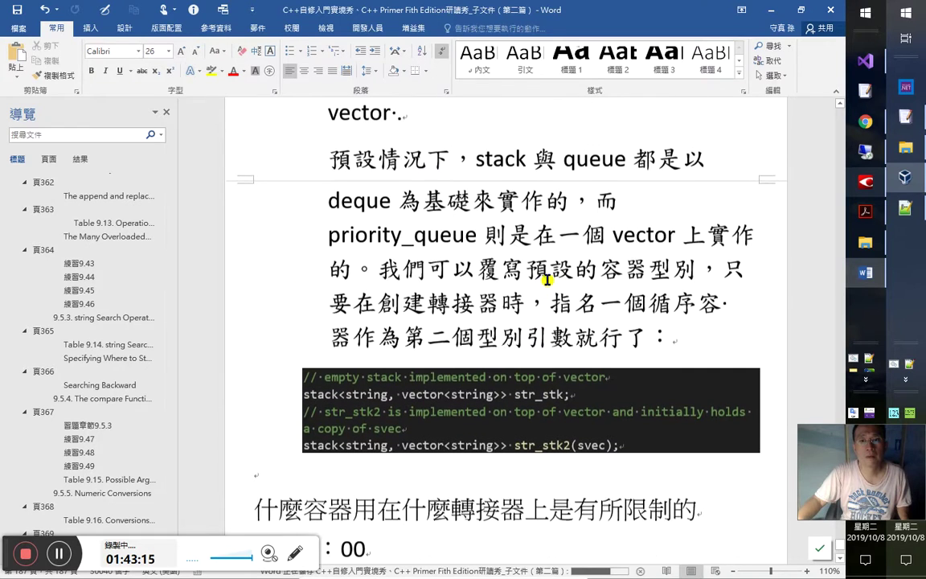
{"action": "left_click", "coordinate": [620, 243]}
{"action": "left_click", "coordinate": [377, 277]}
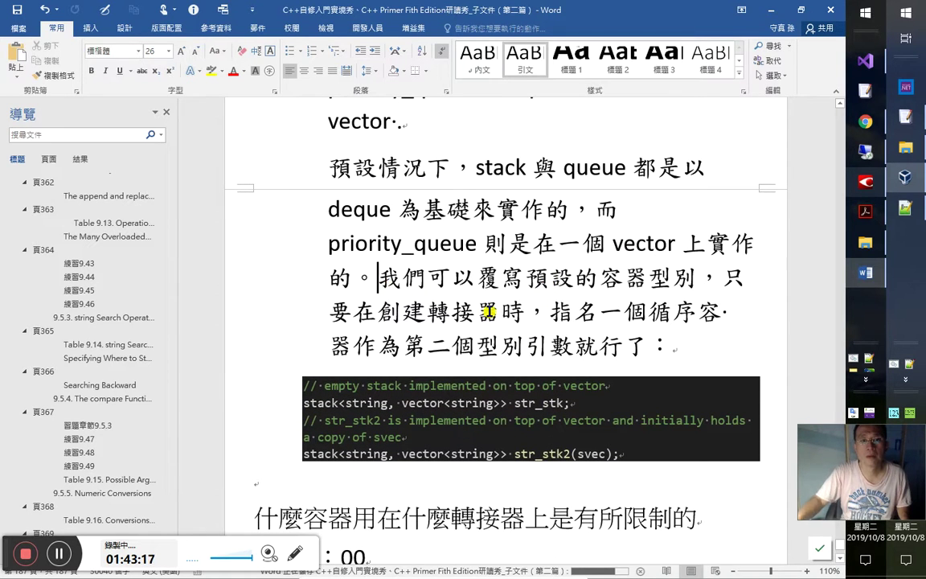
{"action": "key", "text": "Down"}
{"action": "key", "text": "Down"}
{"action": "key", "text": "Down"}
{"action": "key", "text": "Up"}
{"action": "key", "text": "alt+Tab"}
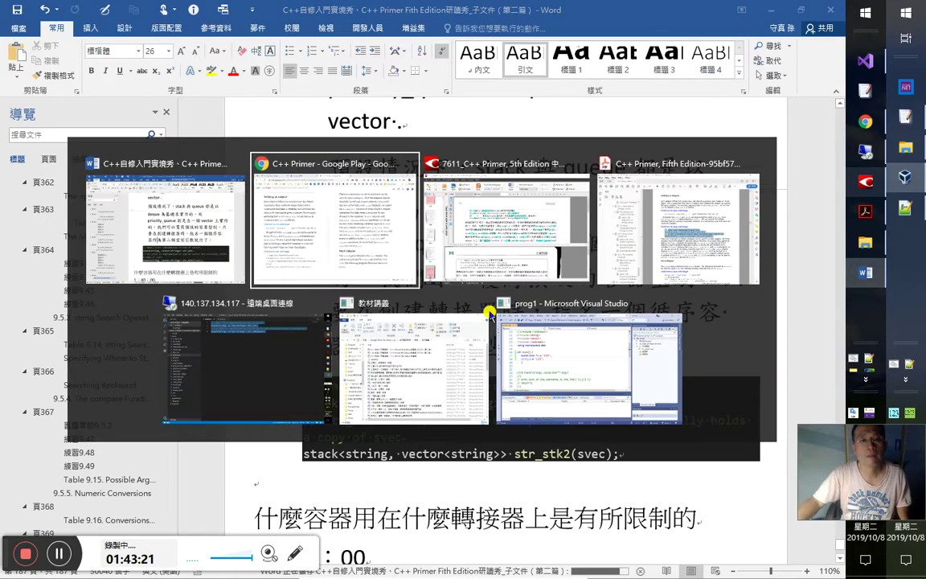
{"action": "key", "text": "alt+Tab"}
{"action": "key", "text": "alt+Tab"}
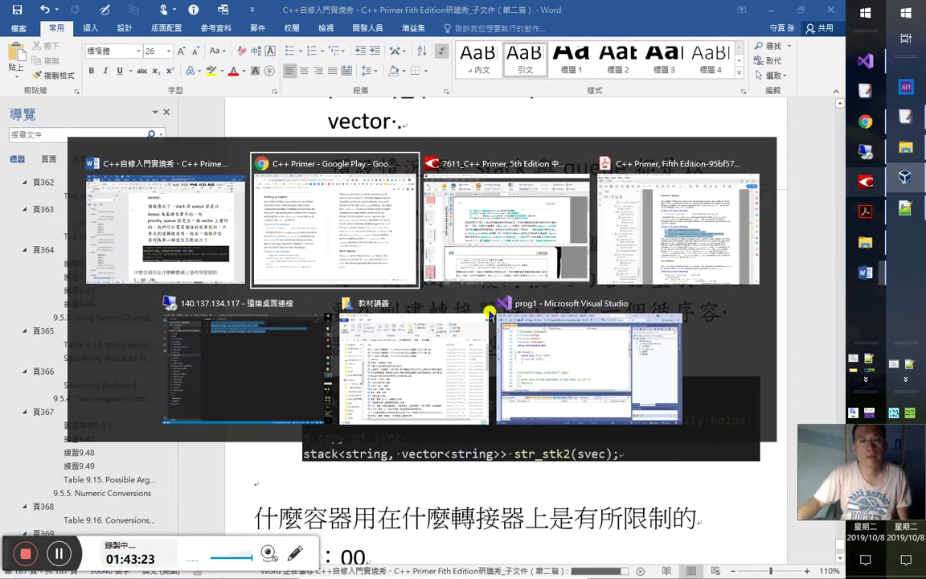
{"action": "key", "text": "Escape"}
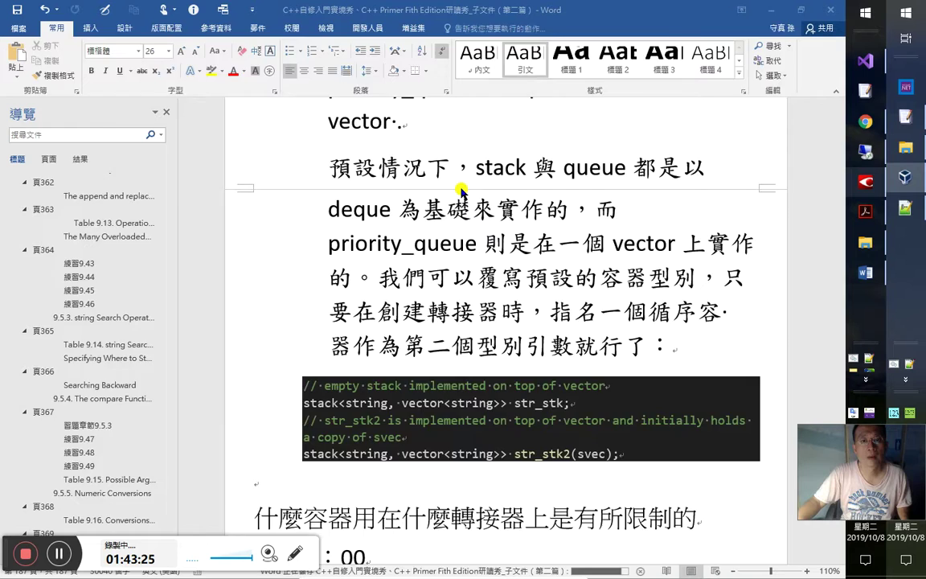
Step: Switch to ABBYY FineReader and copy the misrecognized last character of "空堆疊" in the first code comment
{"action": "key", "text": "alt+Tab"}
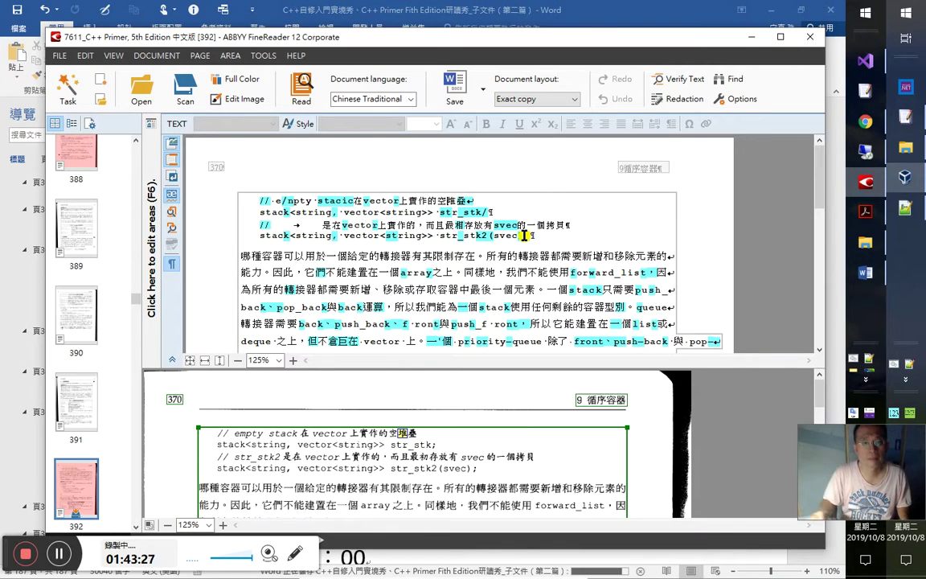
{"action": "left_click", "coordinate": [525, 236]}
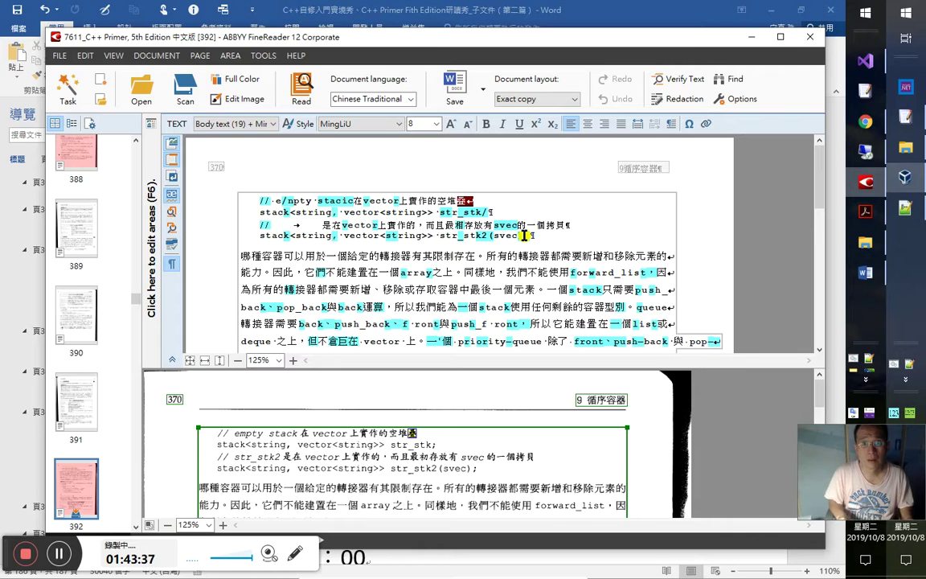
{"action": "key", "text": "ctrl+c"}
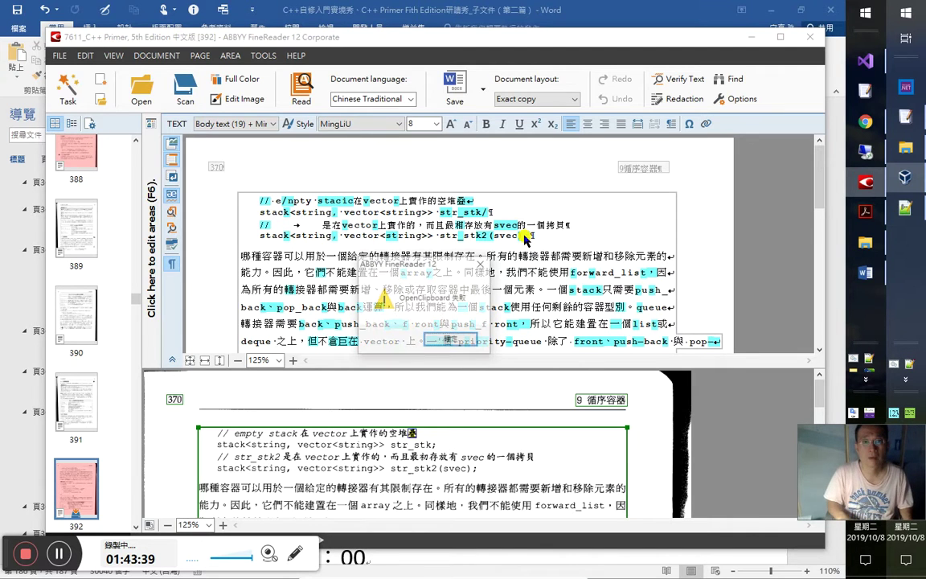
{"action": "key", "text": "Return"}
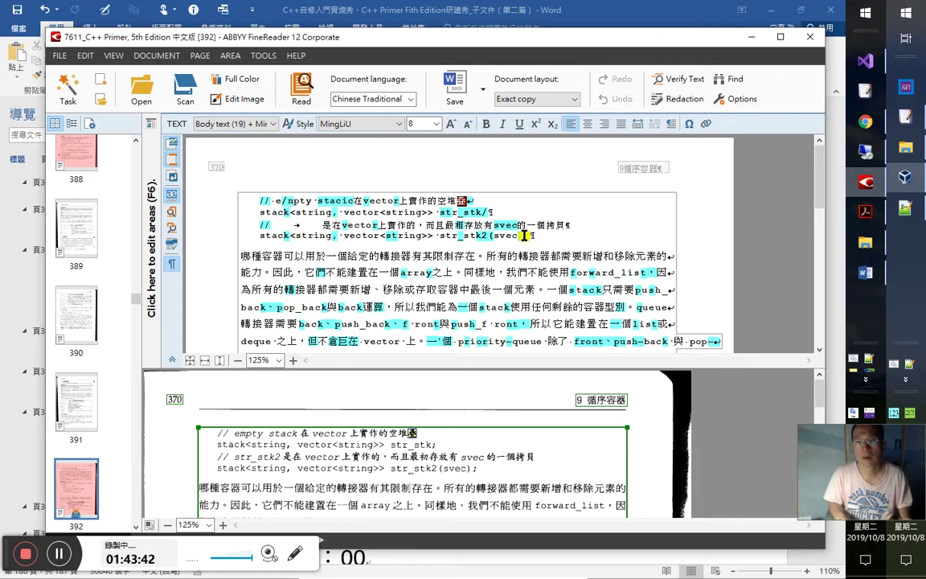
{"action": "key", "text": "shift+Left"}
{"action": "key", "text": "shift+Left"}
{"action": "key", "text": "ctrl+c"}
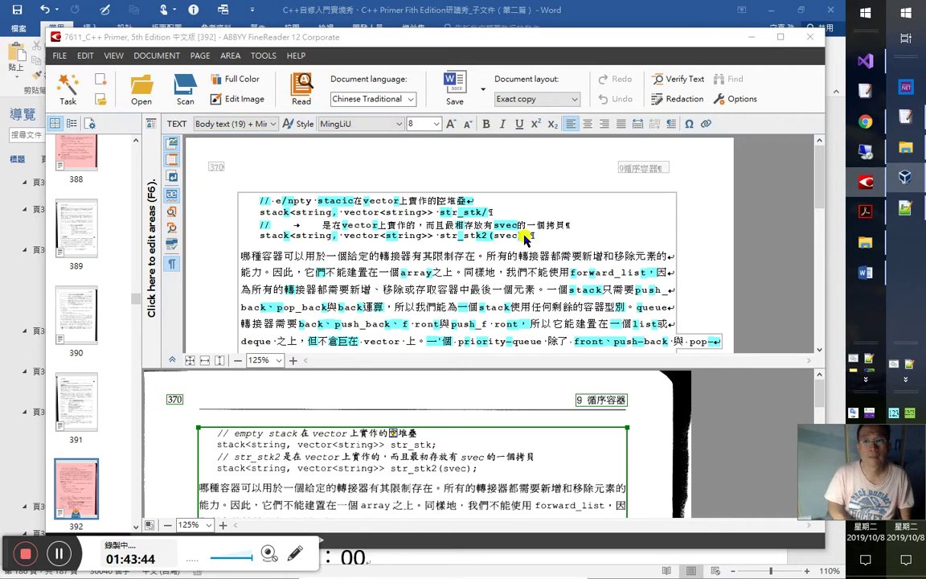
Step: Replace the copied character with "疊" across all document pages, and repeat the replacement in the upward direction
{"action": "key", "text": "ctrl+h"}
{"action": "key", "text": "ctrl+v"}
{"action": "key", "text": "Tab"}
{"action": "key", "text": "Tab"}
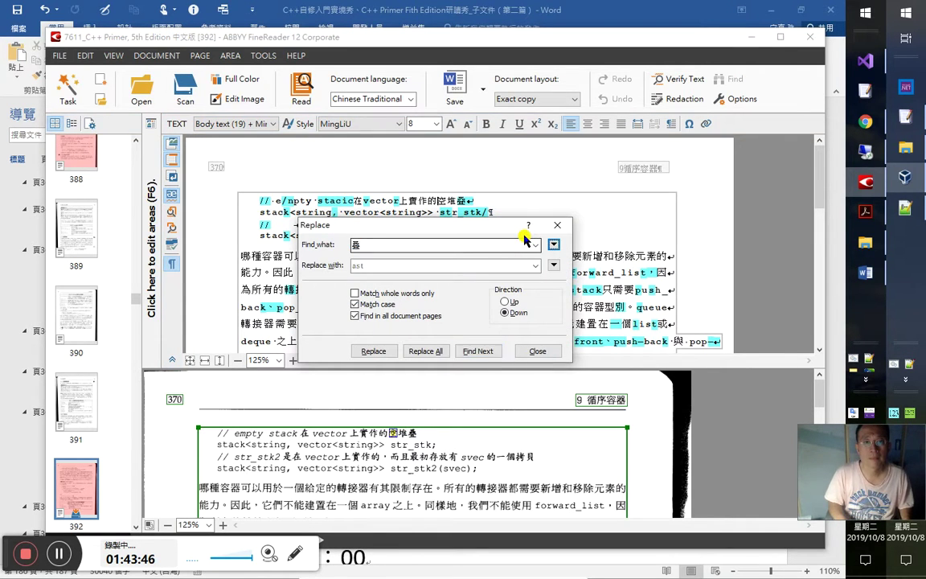
{"action": "type", "text": "疊"}
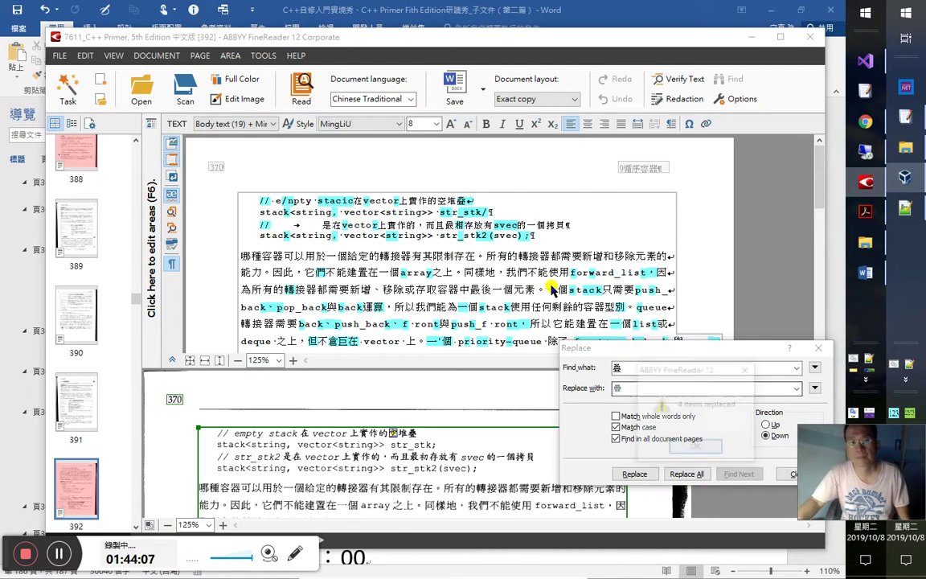
{"action": "key", "text": "Return"}
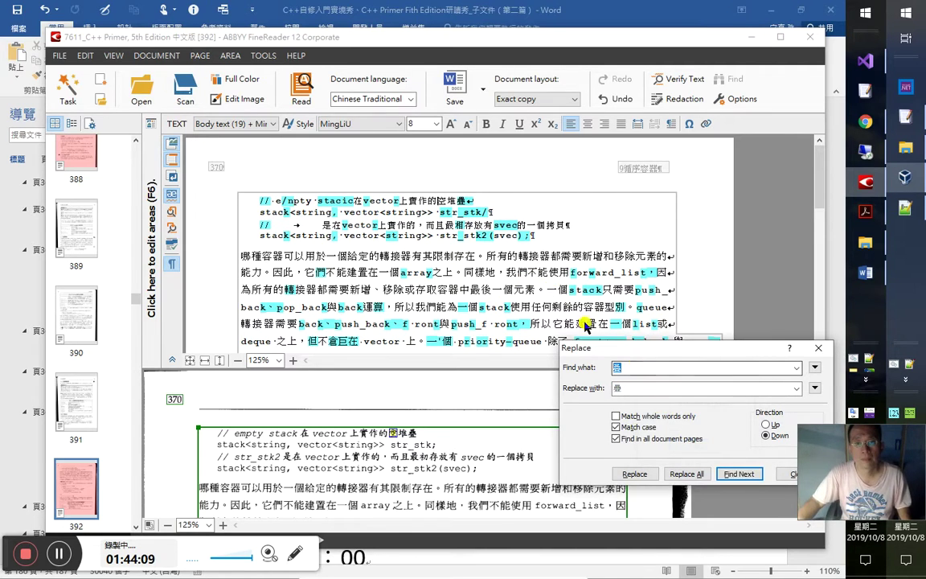
{"action": "left_click", "coordinate": [765, 424]}
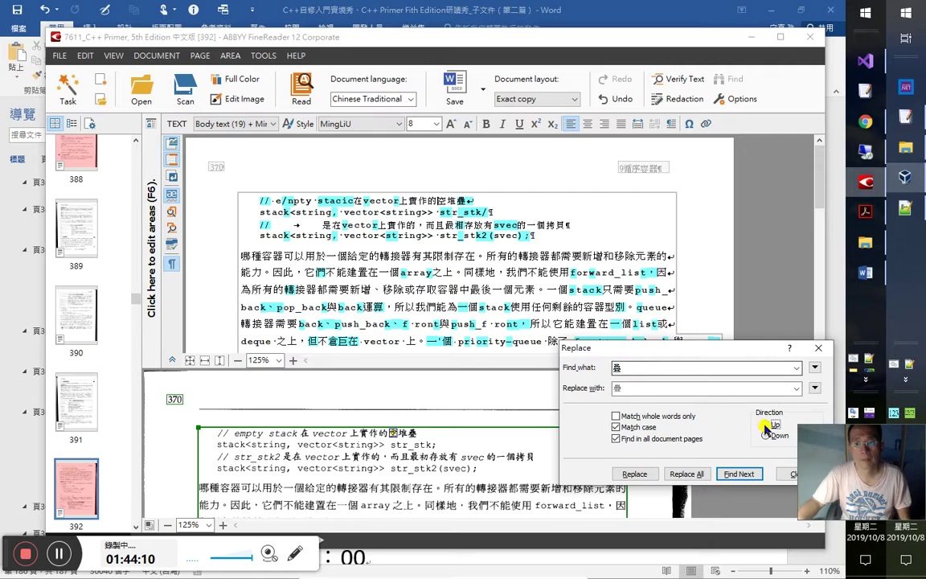
{"action": "left_click", "coordinate": [706, 474]}
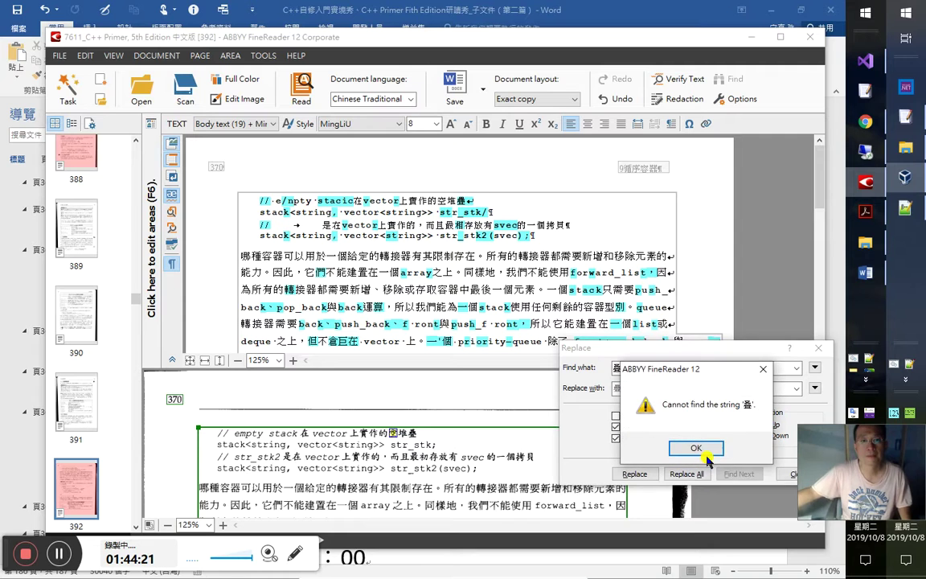
{"action": "left_click", "coordinate": [696, 448]}
{"action": "key", "text": "Escape"}
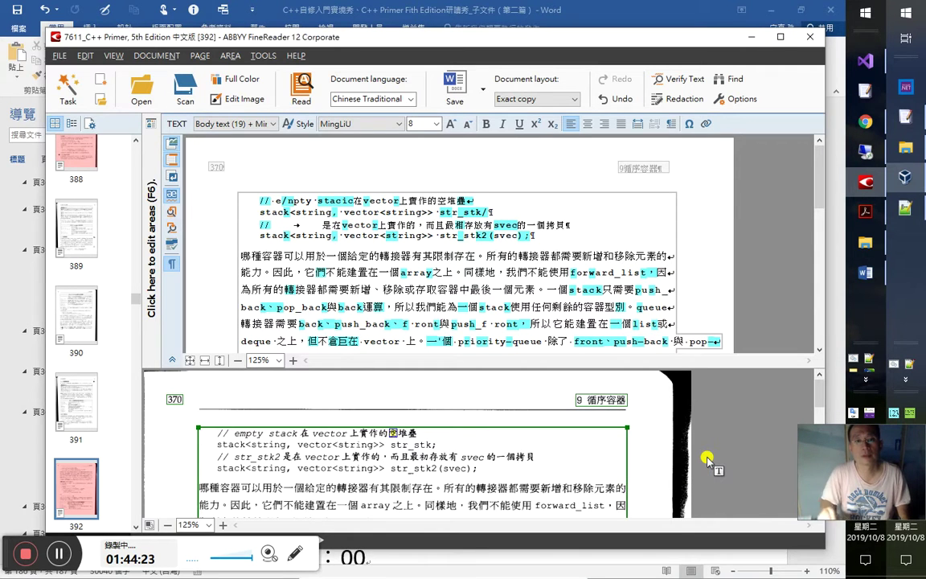
Step: Switch back to Word and insert "、" between "加" and "減" in the Chinese translation about all adaptors
{"action": "key", "text": "alt+Tab"}
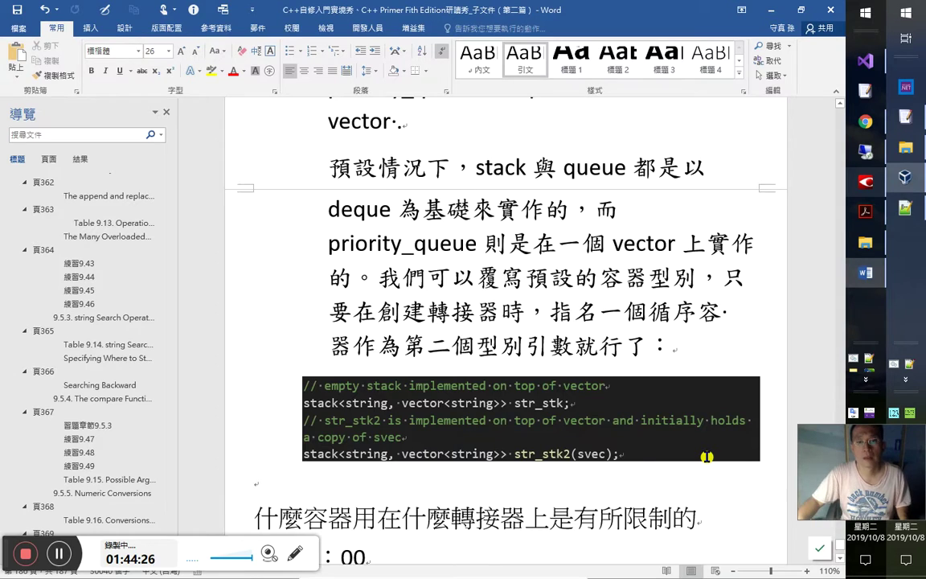
{"action": "scroll", "coordinate": [706, 457], "scroll_direction": "down", "scroll_amount": 8}
{"action": "scroll", "coordinate": [693, 461], "scroll_direction": "down", "scroll_amount": 8}
{"action": "left_click", "coordinate": [427, 238]}
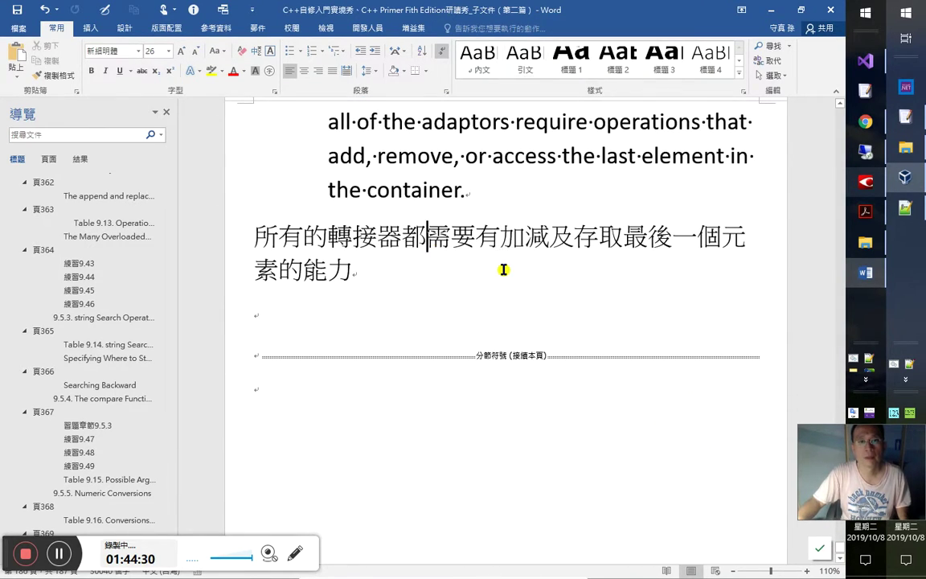
{"action": "key", "text": "Right"}
{"action": "key", "text": "Right"}
{"action": "key", "text": "Right"}
{"action": "key", "text": "Right"}
{"action": "key", "text": "Right"}
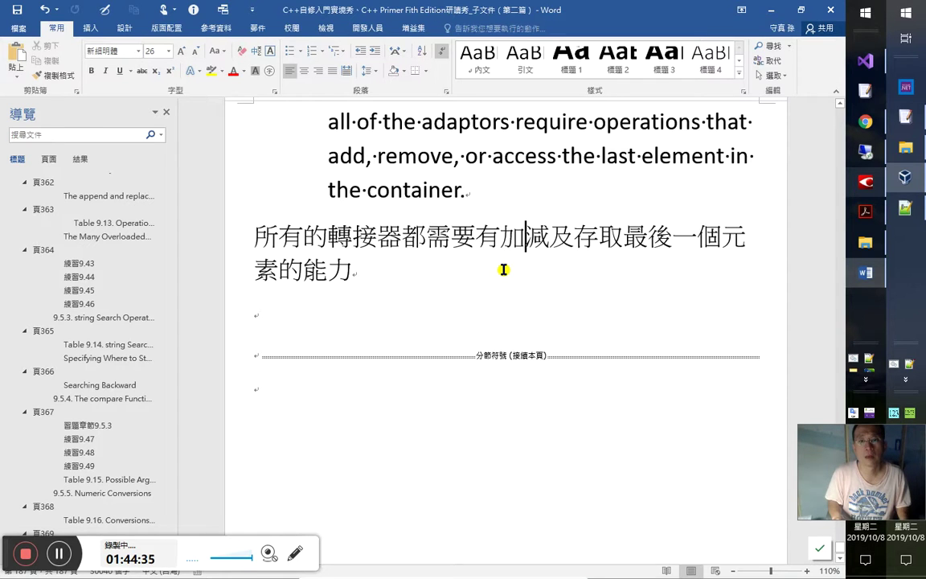
{"action": "key", "text": "Left"}
{"action": "key", "text": "Left"}
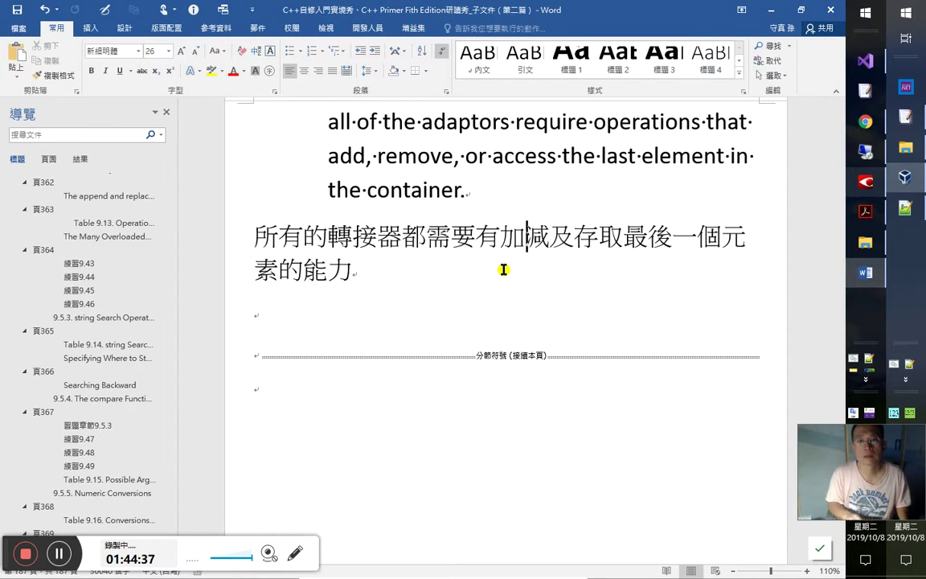
{"action": "type", "text": "、"}
Step: Start a parenthetical note after "能力" in the translation, reading "（要能對容器內最後一個元素的"
{"action": "key", "text": "Right"}
{"action": "key", "text": "Down"}
{"action": "type", "text": "（要能對"}
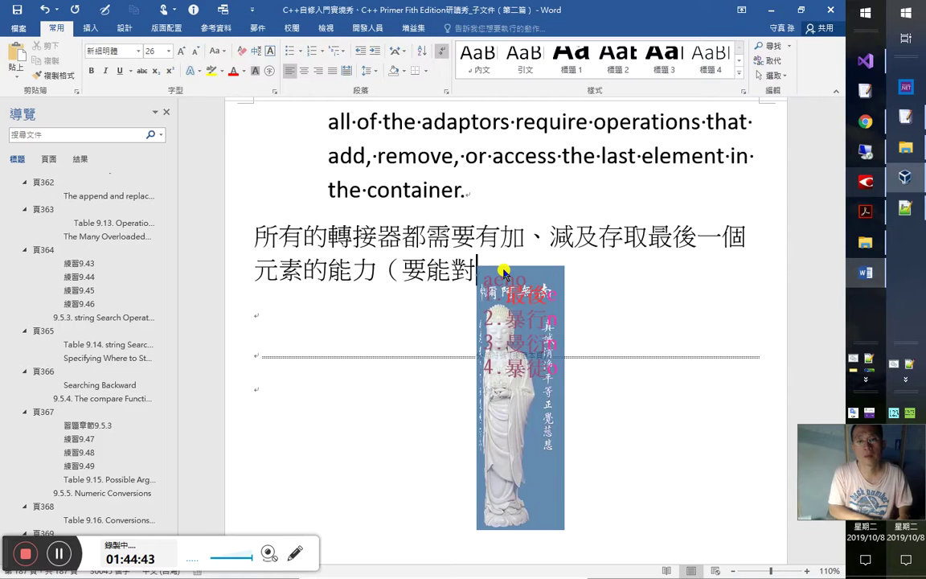
{"action": "type", "text": "最後一個"}
{"action": "key", "text": "Left"}
{"action": "key", "text": "Left"}
{"action": "key", "text": "Left"}
{"action": "key", "text": "Left"}
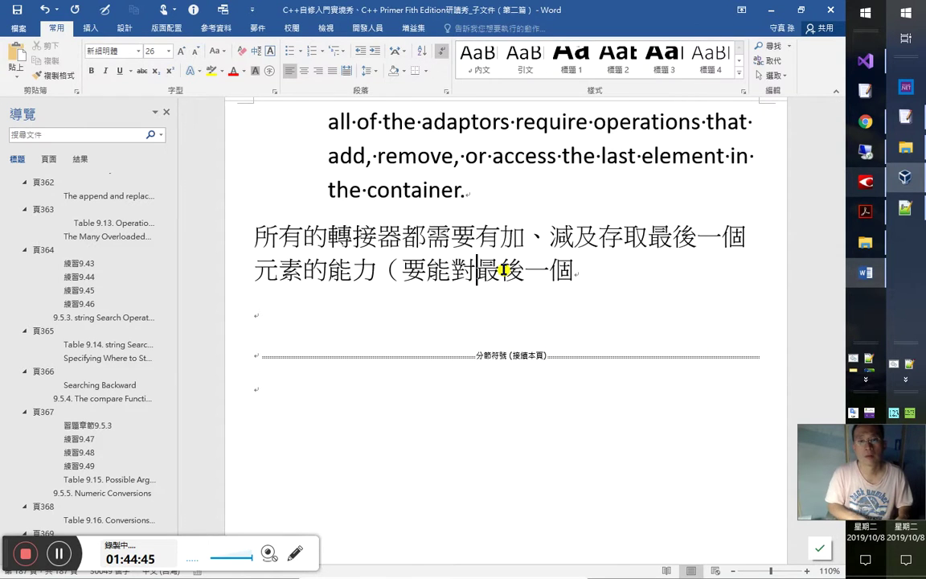
{"action": "type", "text": "容器內"}
{"action": "key", "text": "End"}
{"action": "type", "text": "元素的"}
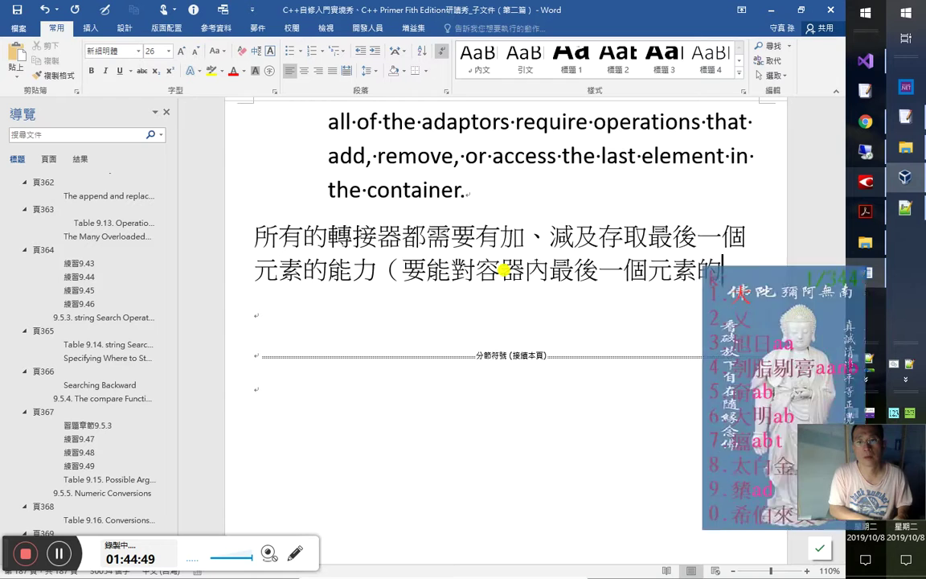
{"action": "type", "text": "存取與"}
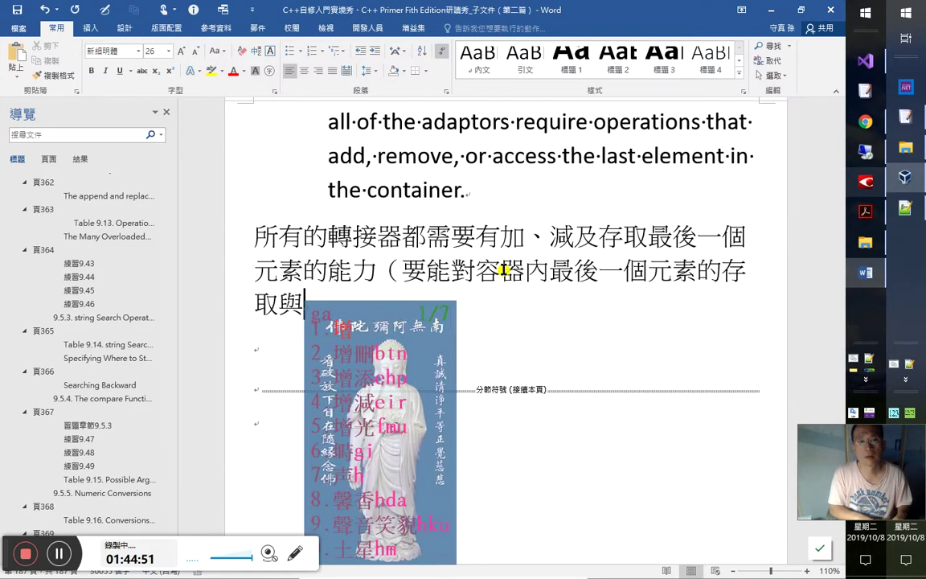
{"action": "type", "text": "增減能力）"}
Step: Complete the parenthetical note with "存取與增減能力）" and save the document
{"action": "key", "text": "Down"}
{"action": "key", "text": "ctrl+s"}
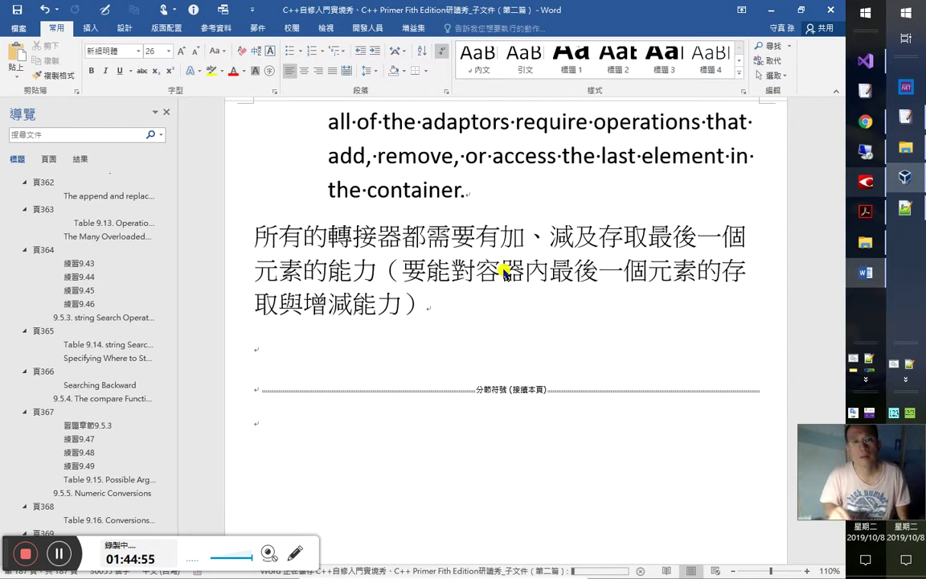
{"action": "key", "text": "alt+Tab"}
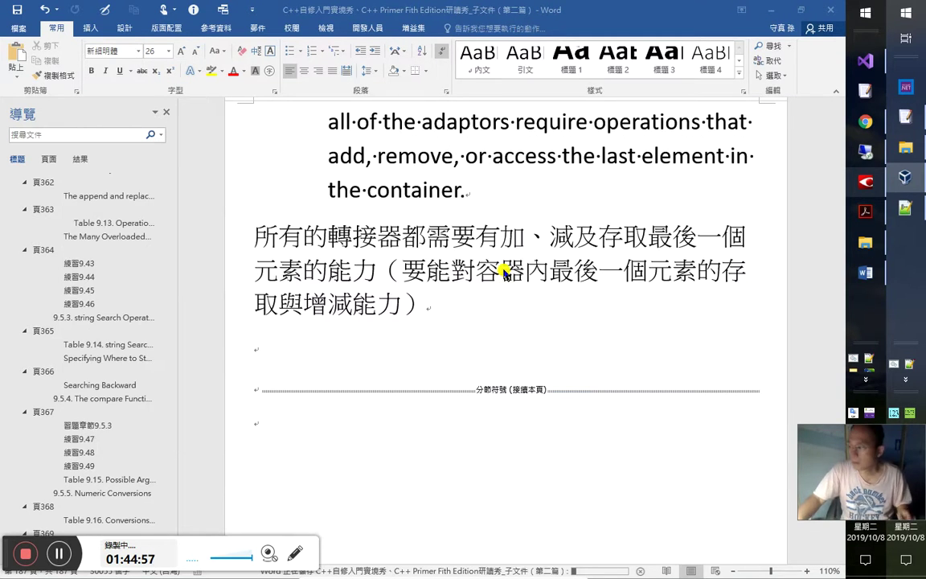
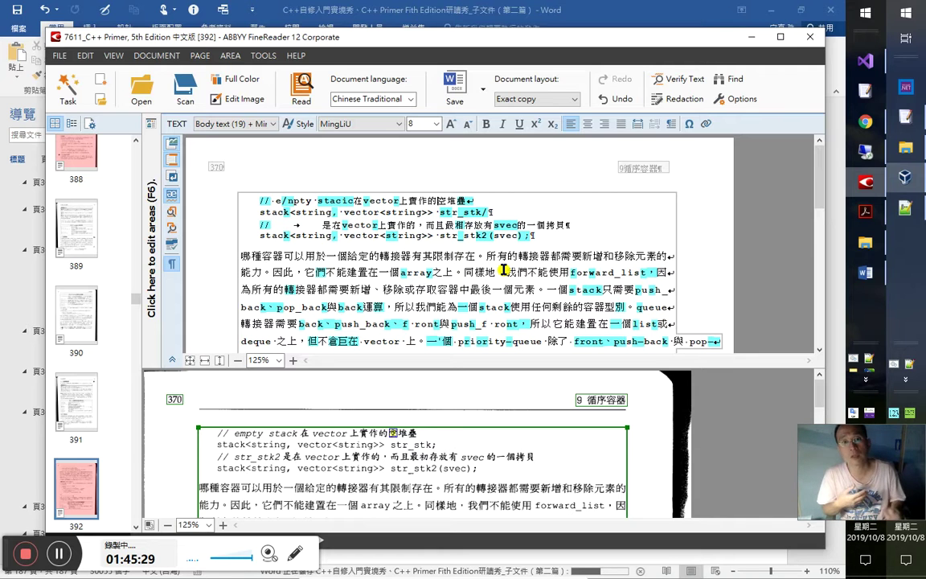
Step: Switch back to Word and begin the paragraph below the parenthetical note with "因為 forward_list"
{"action": "key", "text": "alt+Tab"}
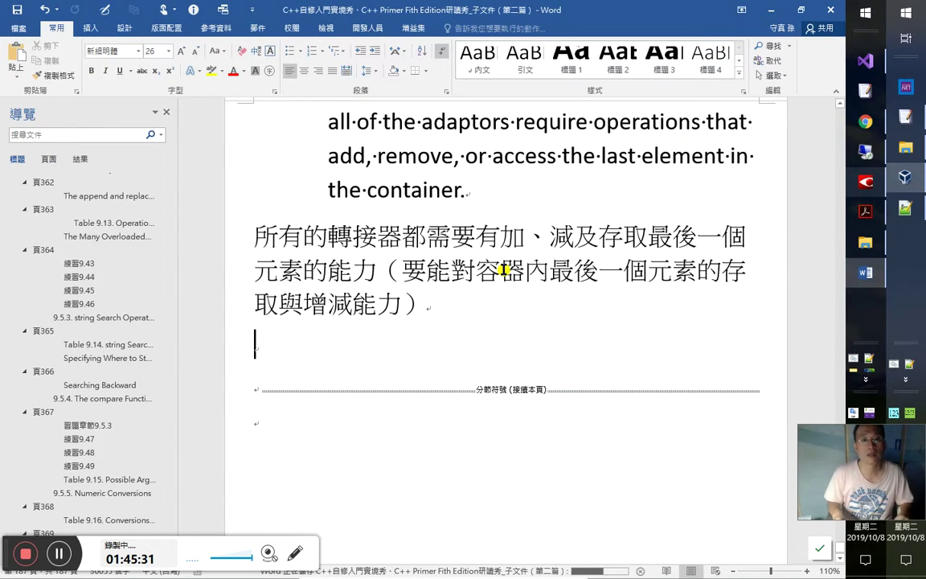
{"action": "key", "text": "Up"}
{"action": "type", "text": "因為"}
{"action": "type", "text": " forw"}
{"action": "type", "text": "ard_l"}
{"action": "type", "text": "set"}
{"action": "type", "text": "i"}
{"action": "key", "text": "Right"}
{"action": "key", "text": "Right"}
{"action": "key", "text": "BackSpace"}
Step: Continue the forward_list sentence with "，只能存取左邊（before）的"
{"action": "type", "text": "，"}
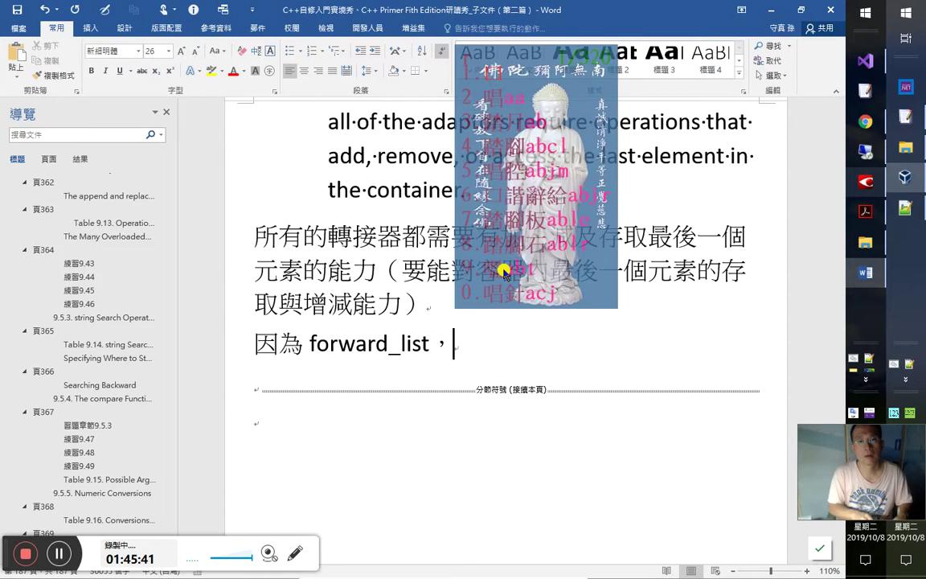
{"action": "type", "text": "只能奪"}
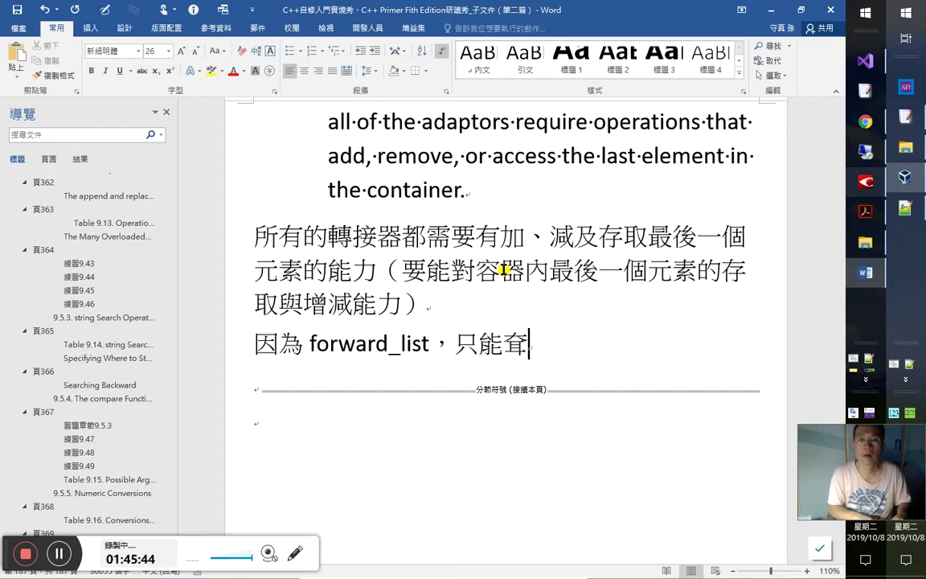
{"action": "key", "text": "BackSpace"}
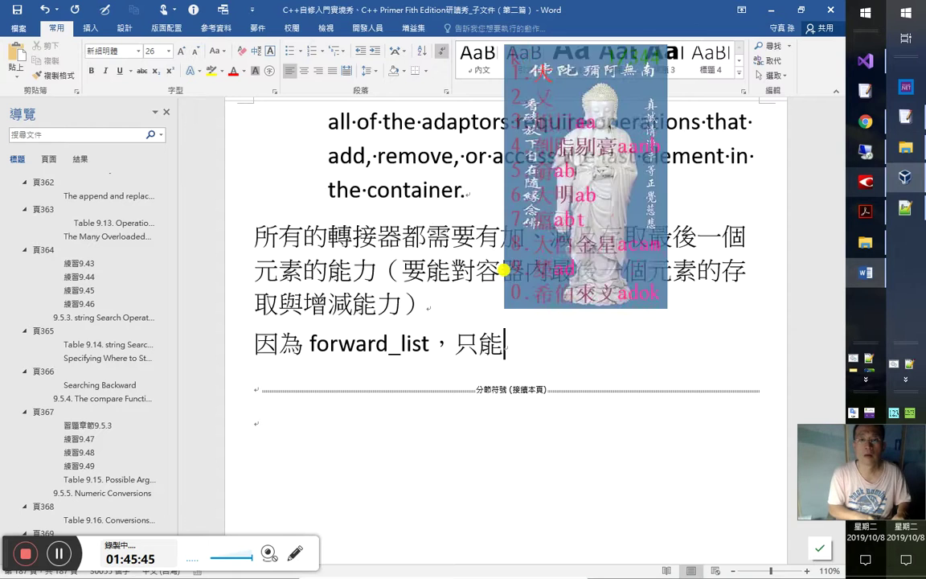
{"action": "type", "text": "存取權"}
{"action": "key", "text": "BackSpace"}
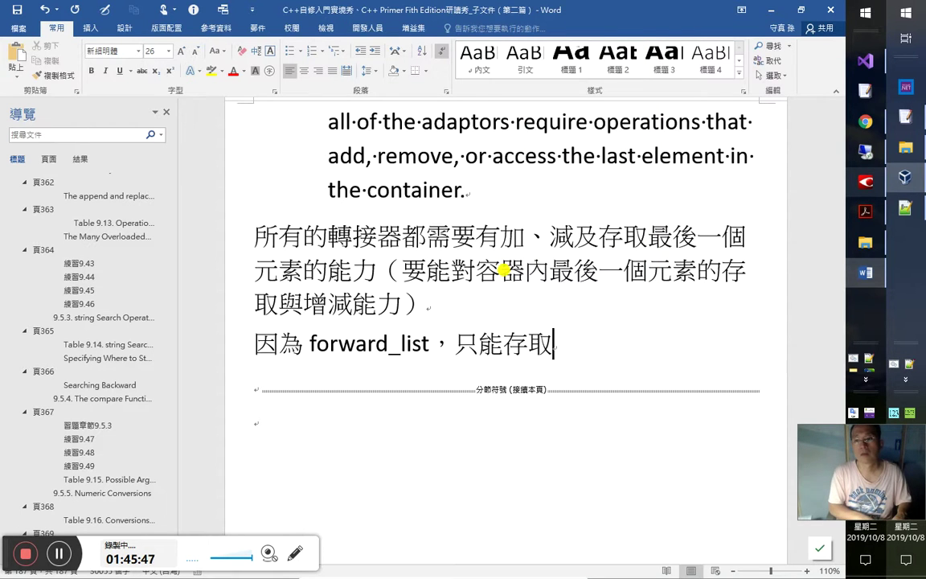
{"action": "type", "text": "左"}
{"action": "key", "text": "BackSpace"}
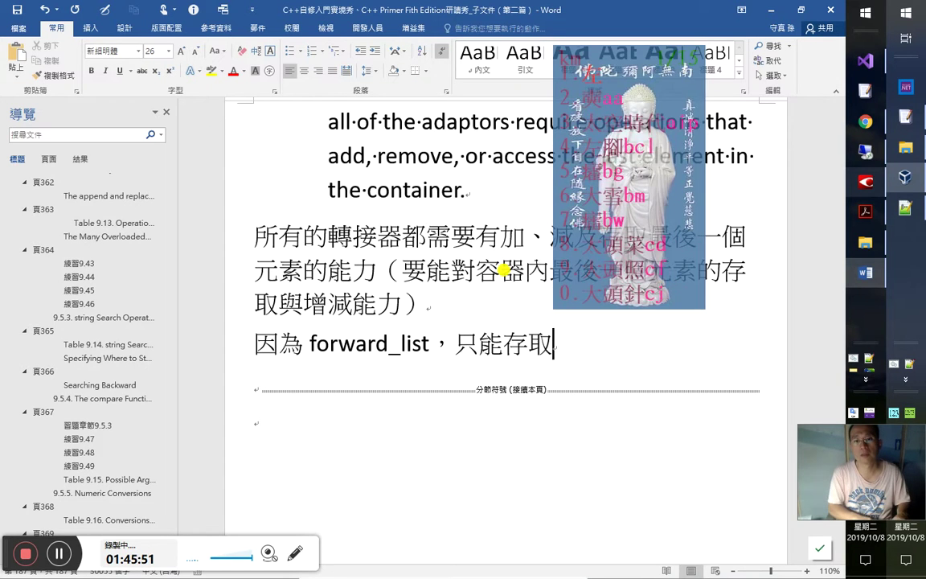
{"action": "type", "text": "左邊"}
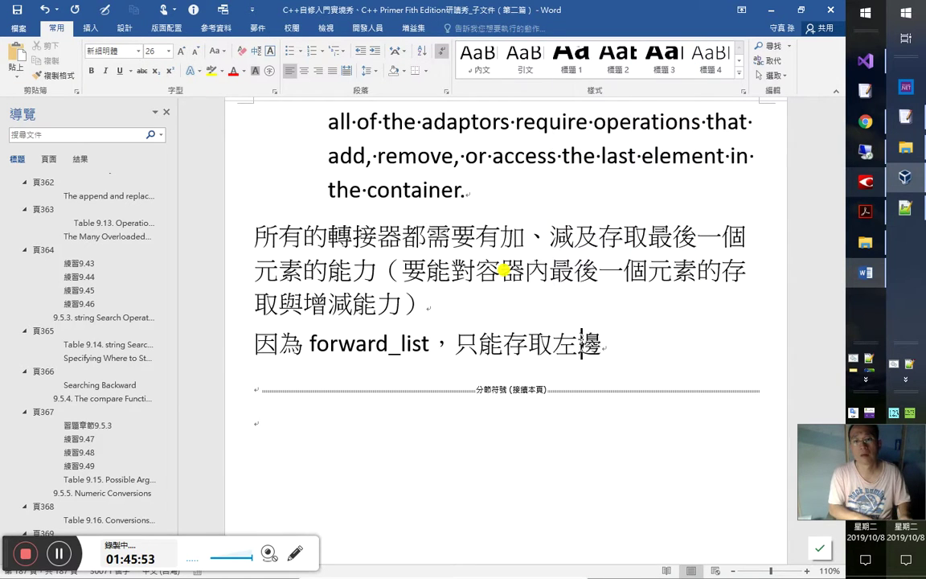
{"action": "type", "text": "（be"}
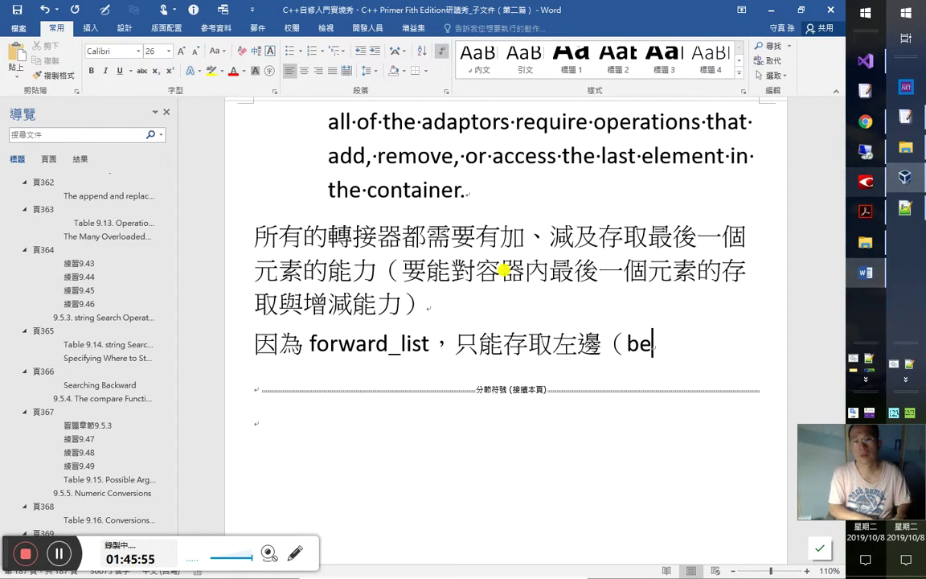
{"action": "type", "text": "fore）"}
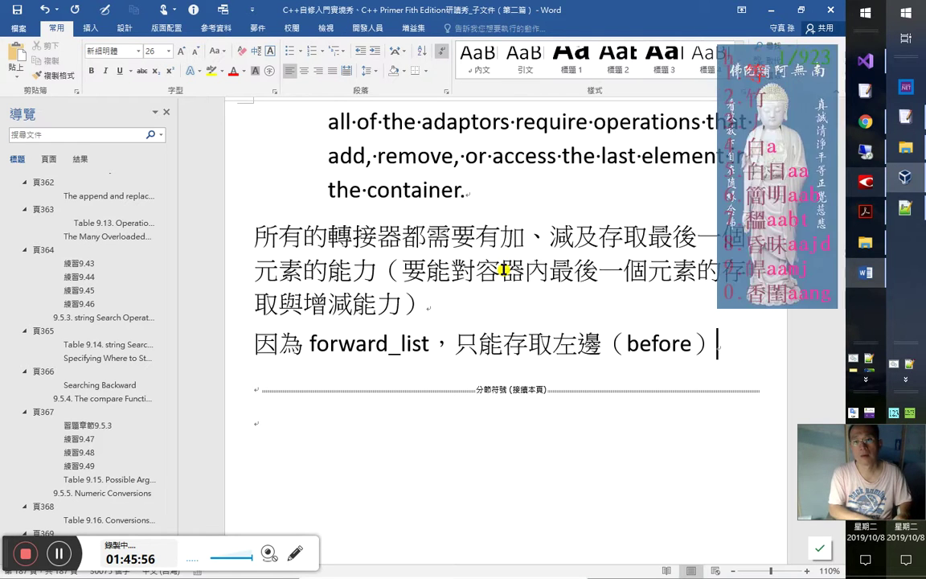
{"action": "type", "text": "的元素，不"}
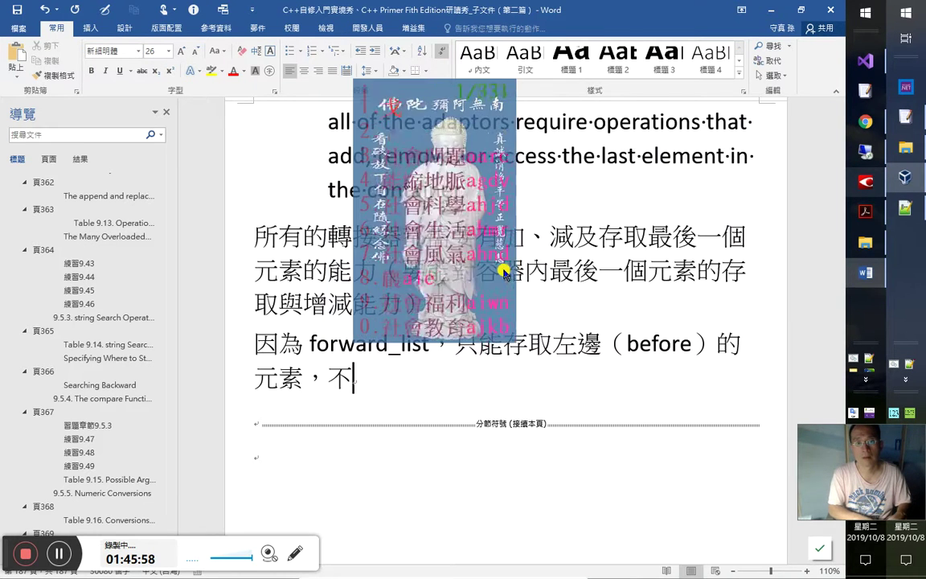
{"action": "type", "text": "能存取"}
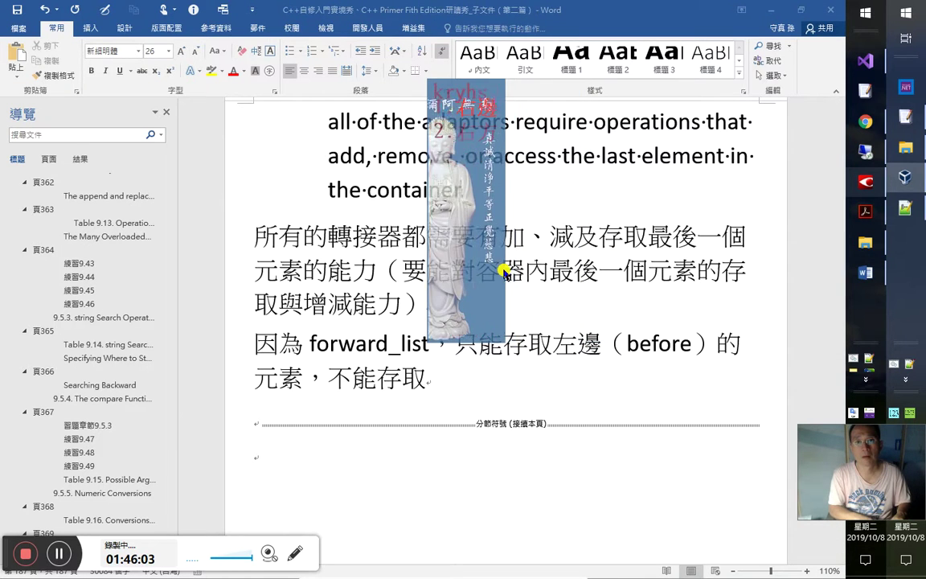
{"action": "type", "text": "右邊。"}
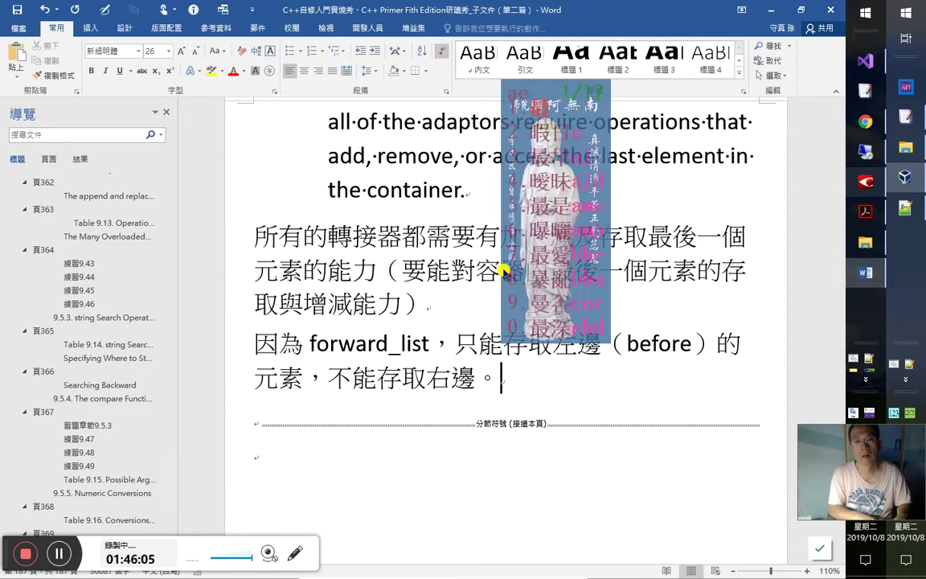
{"action": "type", "text": "最後一個元抔"}
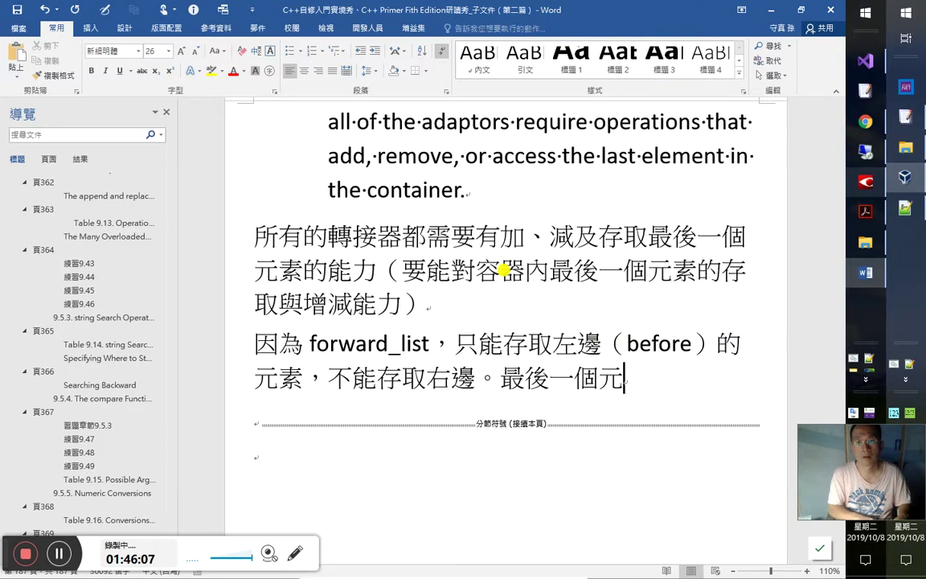
Step: Extend the explanation with "元素，不能存取右邊。最後一個"
{"action": "key", "text": "BackSpace"}
{"action": "key", "text": "BackSpace"}
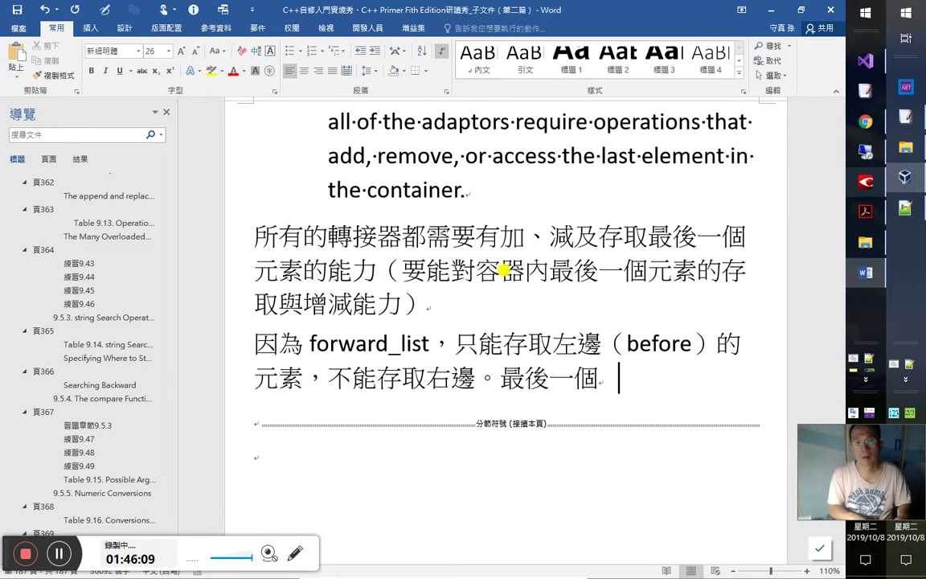
Step: Continue the sentence about the last element with "元素可能是任何元素的左邊元素，"
{"action": "type", "text": "元素"}
{"action": "type", "text": "可能"}
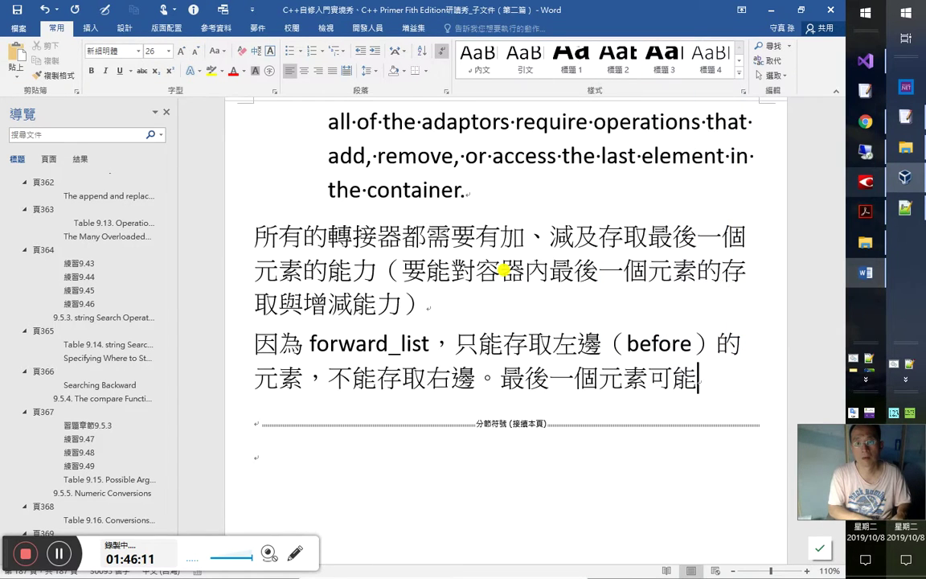
{"action": "type", "text": "是任何"}
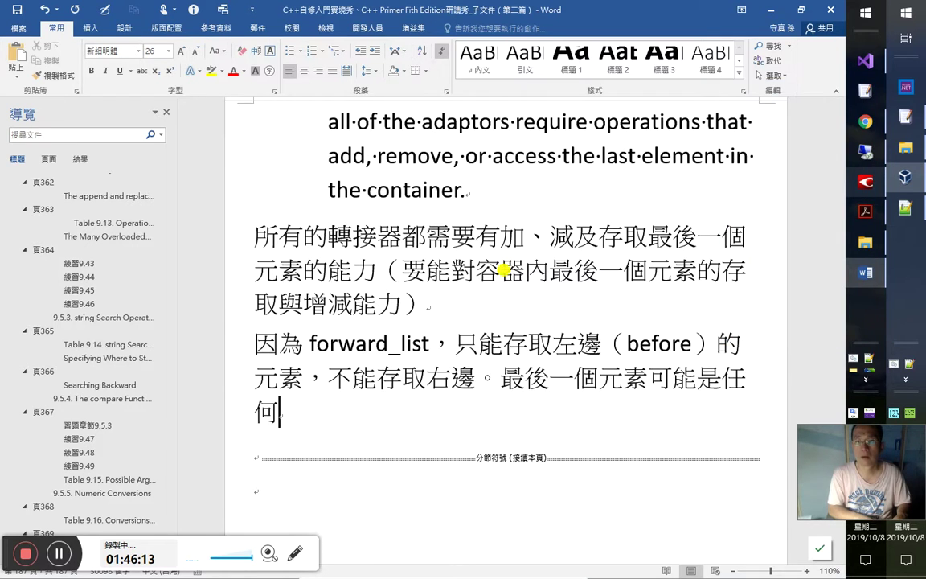
{"action": "type", "text": "元素的"}
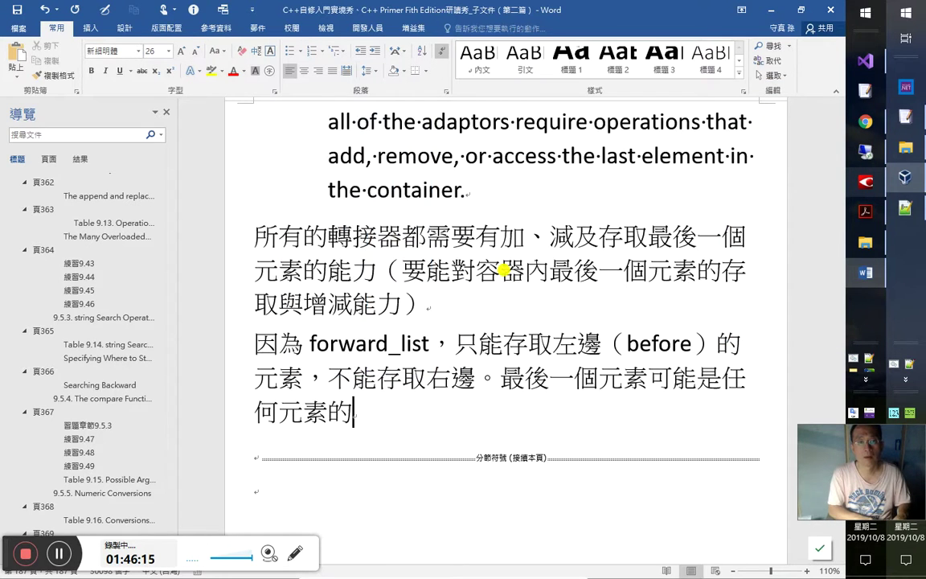
{"action": "type", "text": "左元素"}
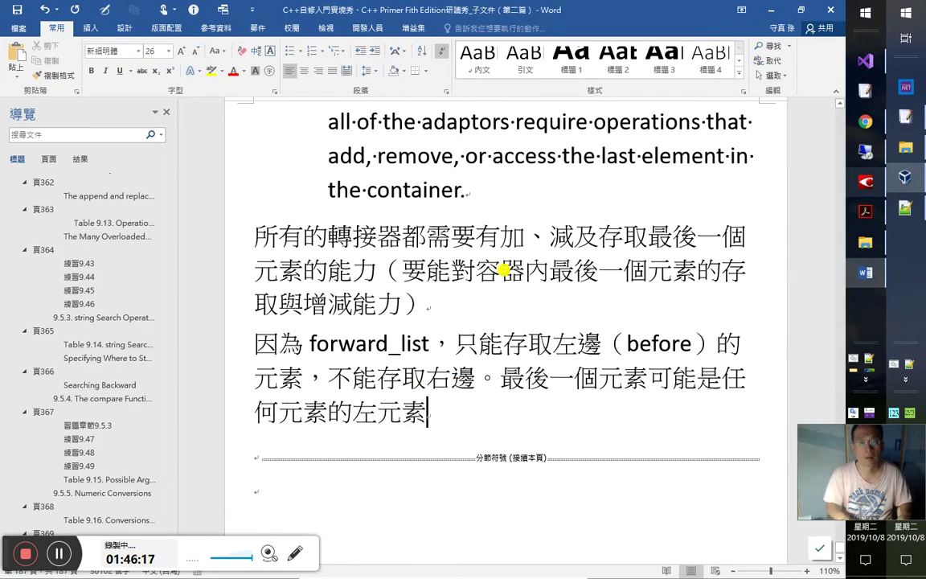
{"action": "key", "text": "Left"}
{"action": "key", "text": "Left"}
{"action": "type", "text": "邊"}
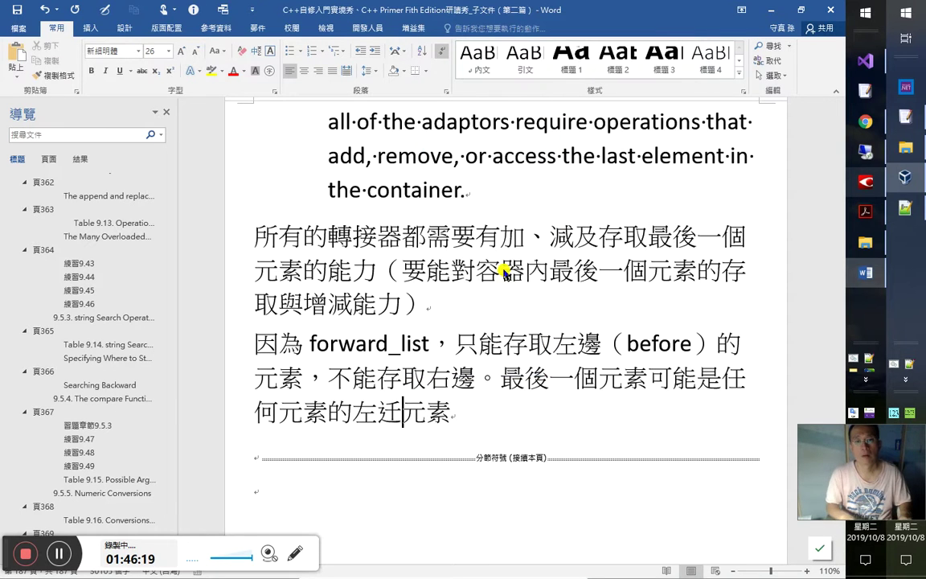
{"action": "key", "text": "End"}
{"action": "type", "text": "，"}
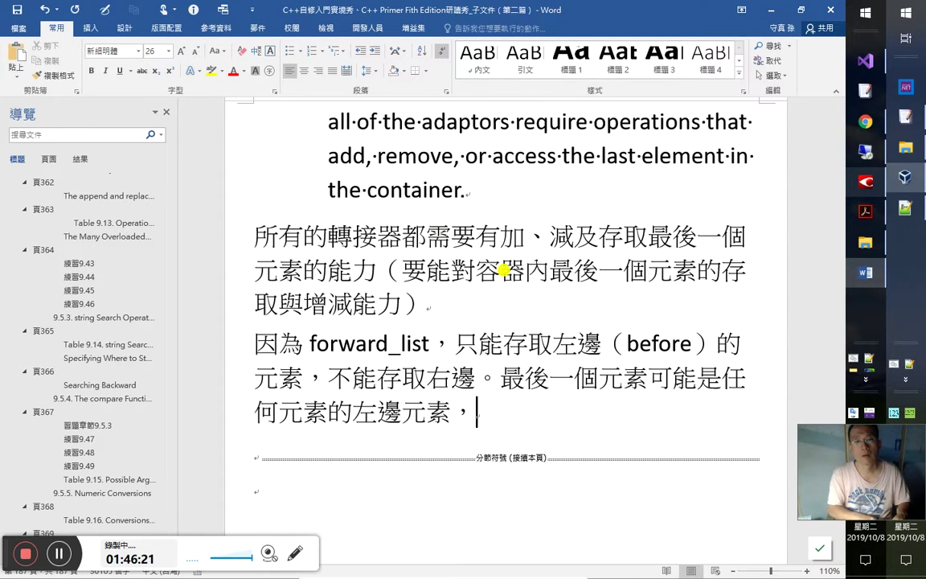
{"action": "type", "text": "所以"}
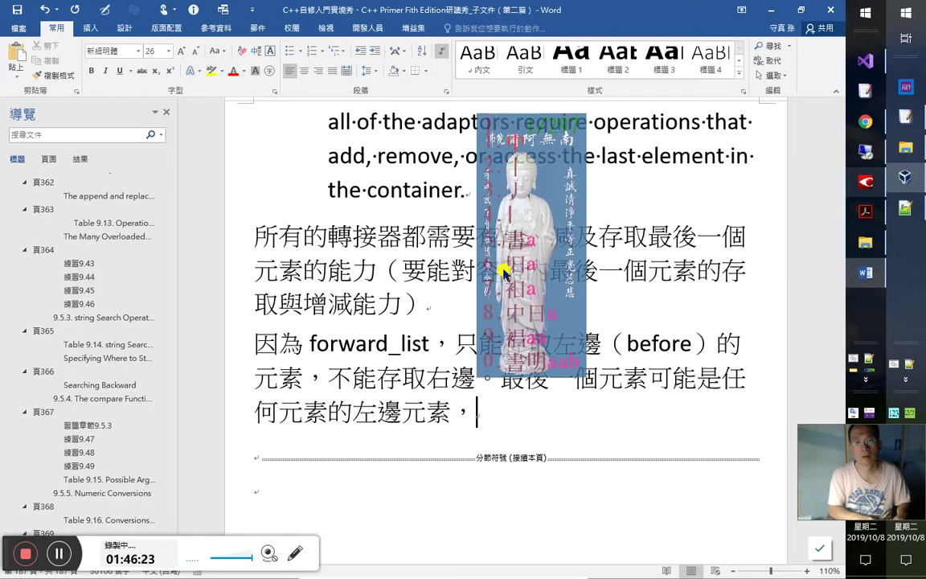
{"action": "type", "text": "就無法"}
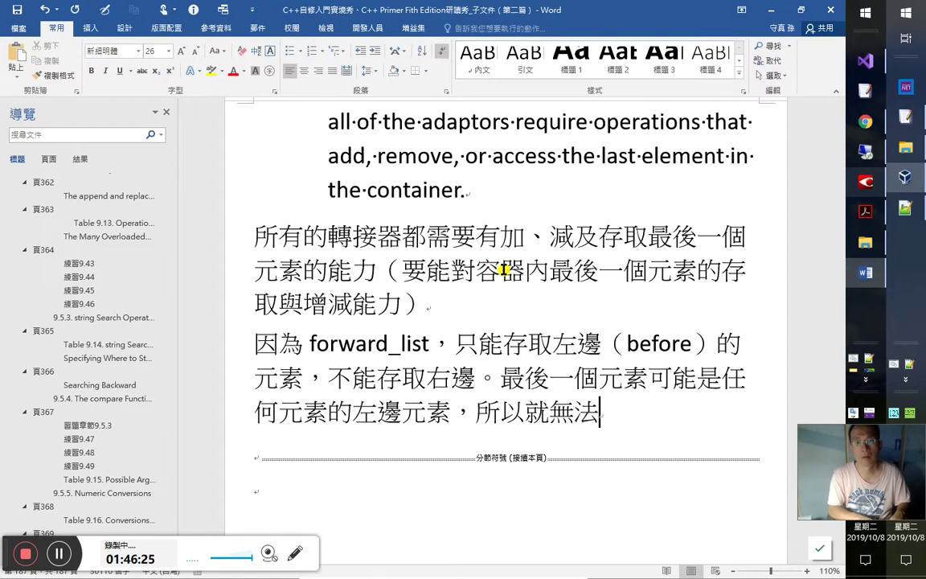
{"action": "type", "text": "對其做"}
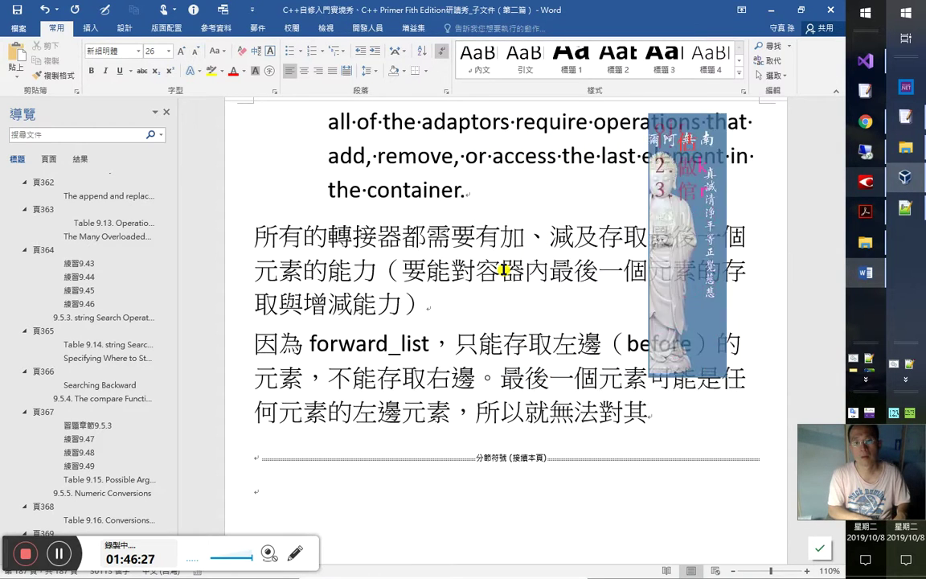
{"action": "type", "text": "存"}
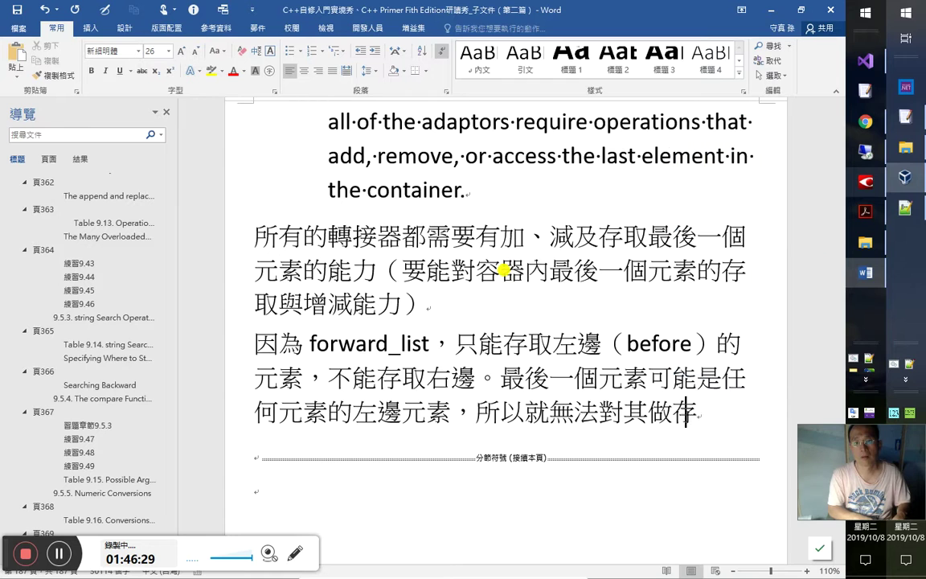
{"action": "type", "text": "取的動作了。"}
Step: Finish the forward_list paragraph with "所以就無法對其做存取的動作了。", add a new line below it, and save the document
{"action": "key", "text": "Return"}
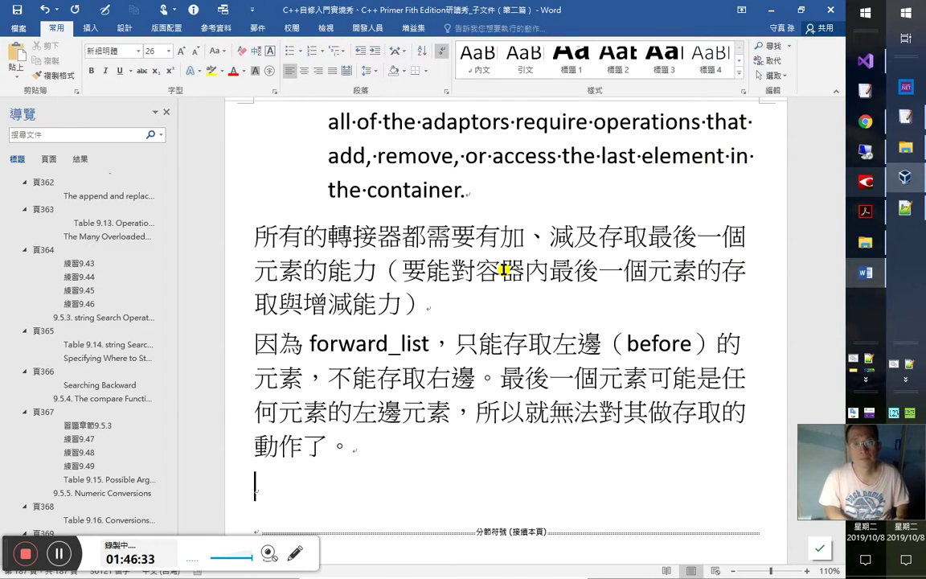
{"action": "key", "text": "ctrl+s"}
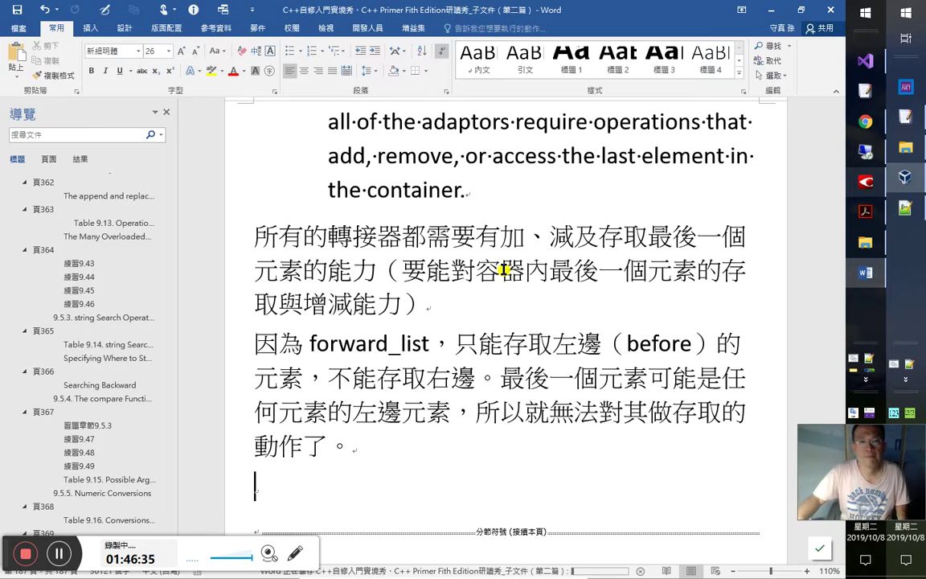
Step: Start a cross-reference note at the end of the forward_list paragraph, reading "（參見前"
{"action": "left_click_drag", "start_coordinate": [431, 343], "coordinate": [301, 347]}
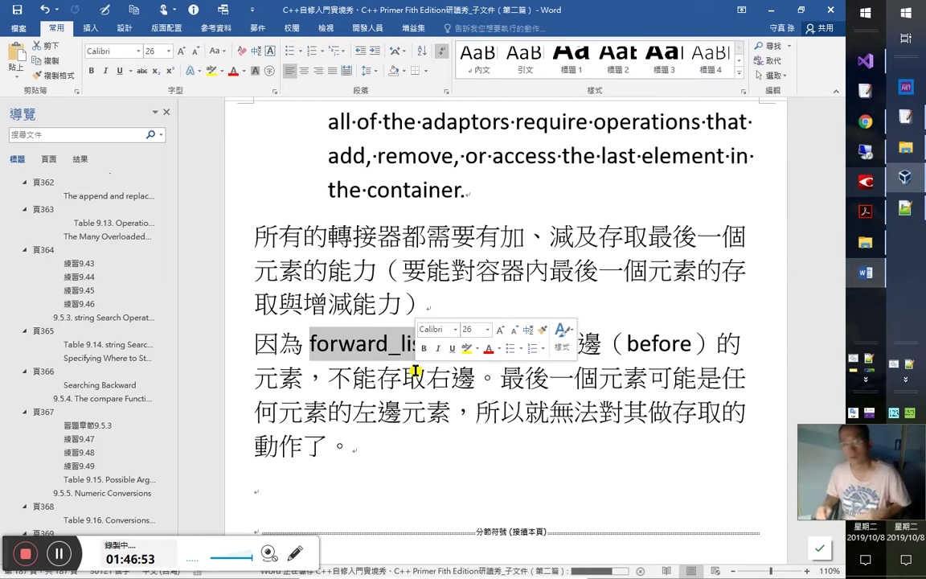
{"action": "left_click", "coordinate": [415, 370]}
{"action": "key", "text": "ctrl+Down"}
{"action": "key", "text": "Left"}
{"action": "type", "text": "（"}
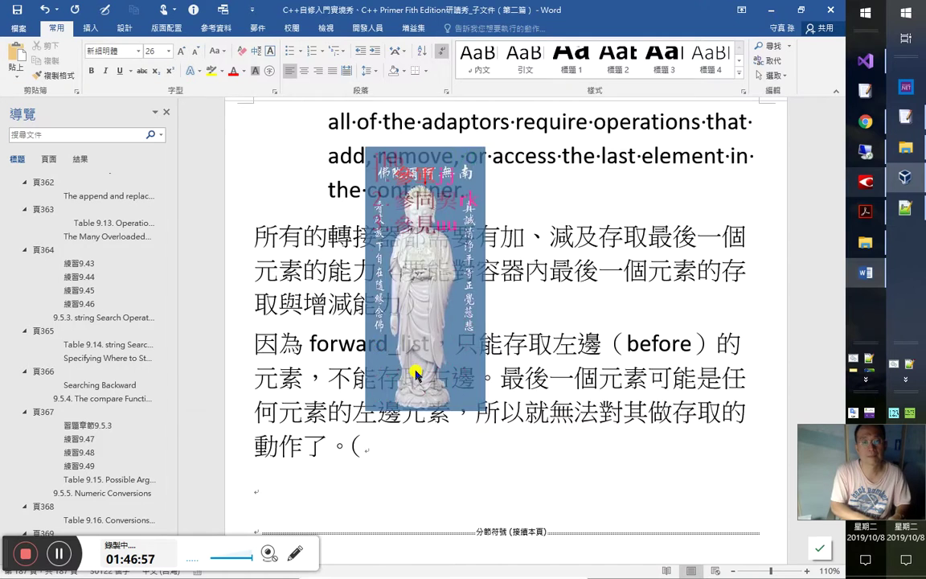
{"action": "type", "text": "參見前"}
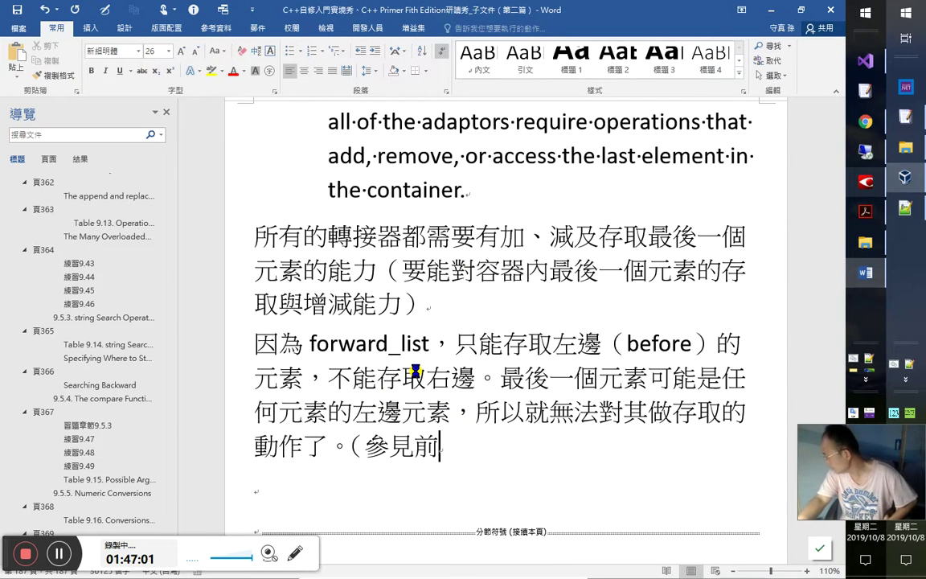
Step: Insert a hyperlink after "參見前" to this document's heading "9.3.4. Specialized forward_list Operations"
{"action": "key", "text": "ctrl+k"}
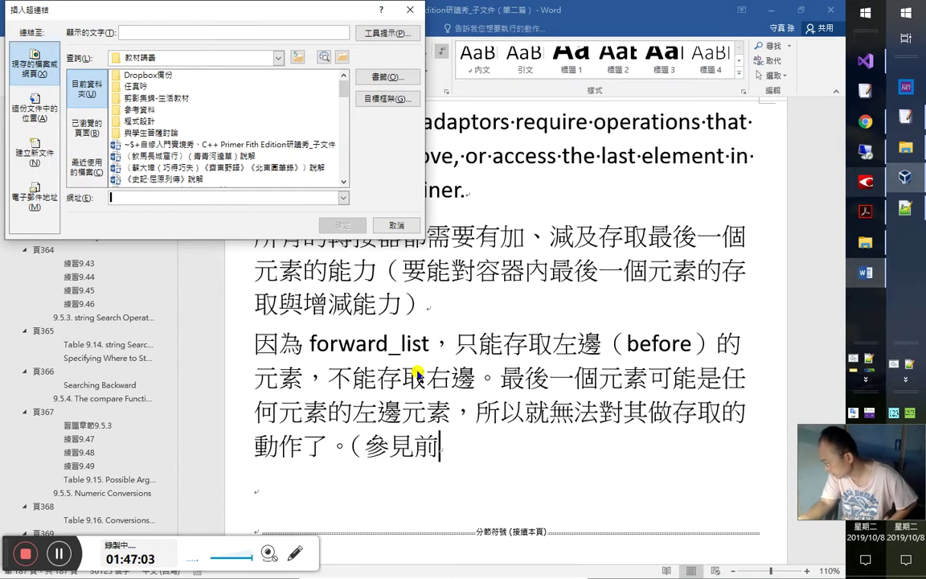
{"action": "left_click", "coordinate": [35, 105]}
{"action": "scroll", "coordinate": [215, 166], "scroll_direction": "up", "scroll_amount": 5}
{"action": "scroll", "coordinate": [216, 167], "scroll_direction": "up", "scroll_amount": 4}
{"action": "scroll", "coordinate": [241, 166], "scroll_direction": "down", "scroll_amount": 2}
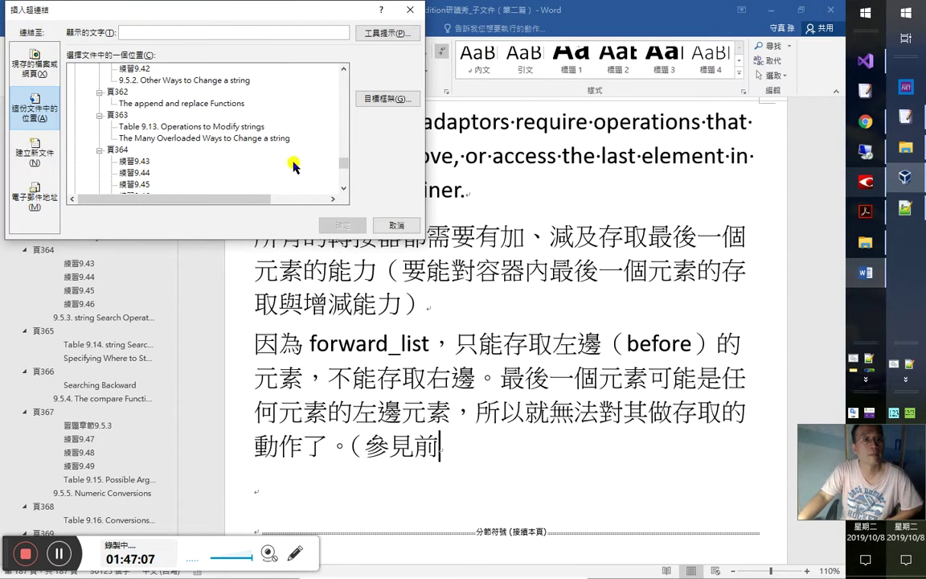
{"action": "scroll", "coordinate": [326, 143], "scroll_direction": "up", "scroll_amount": 4}
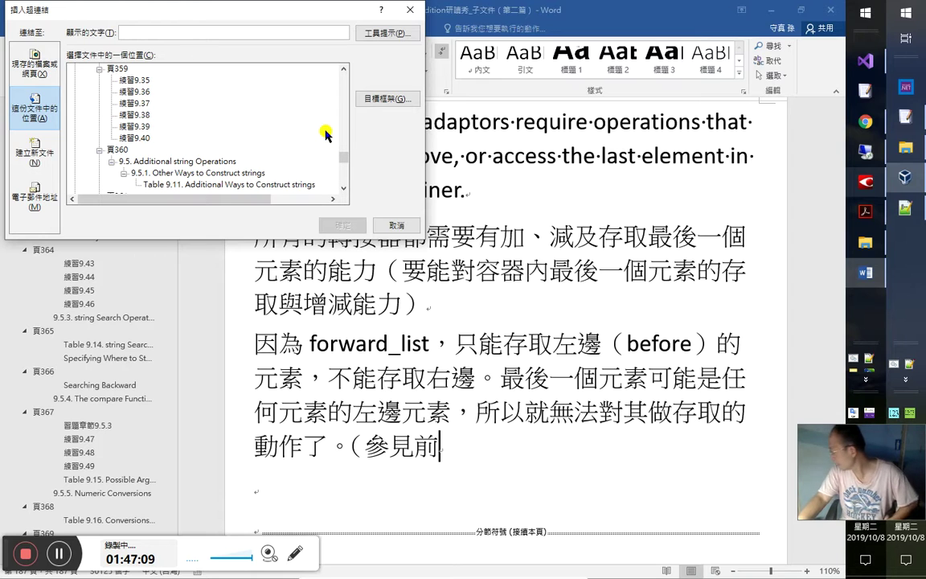
{"action": "scroll", "coordinate": [323, 135], "scroll_direction": "up", "scroll_amount": 8}
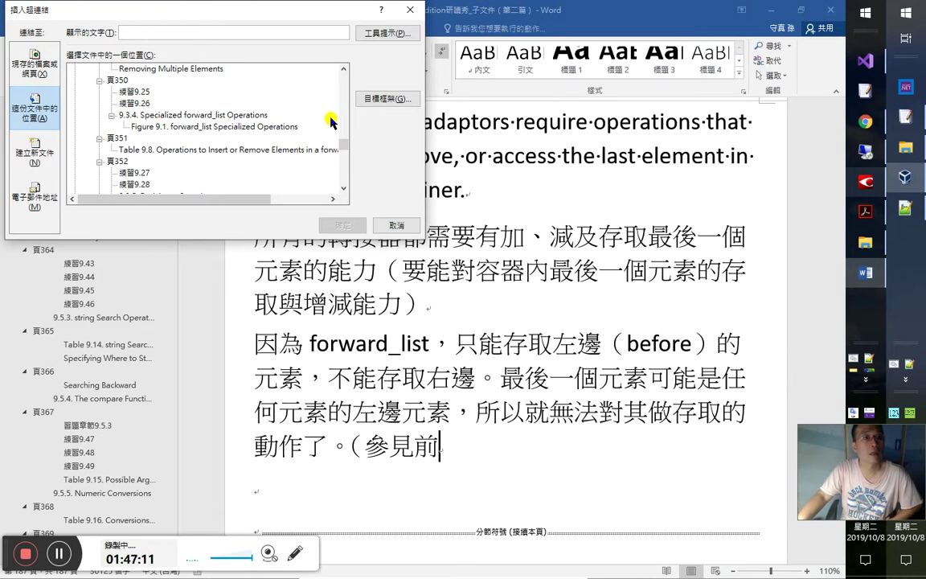
{"action": "left_click", "coordinate": [139, 114]}
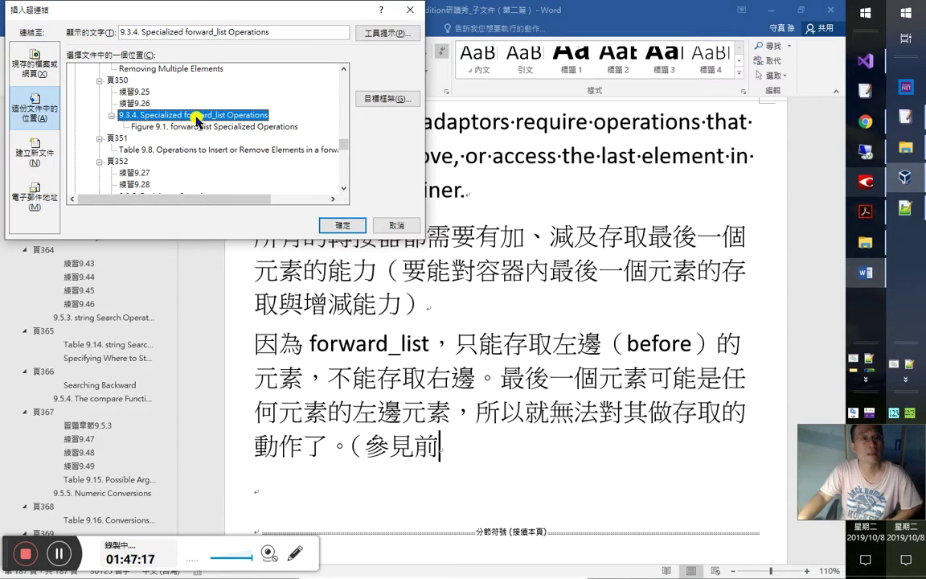
{"action": "left_click", "coordinate": [333, 227]}
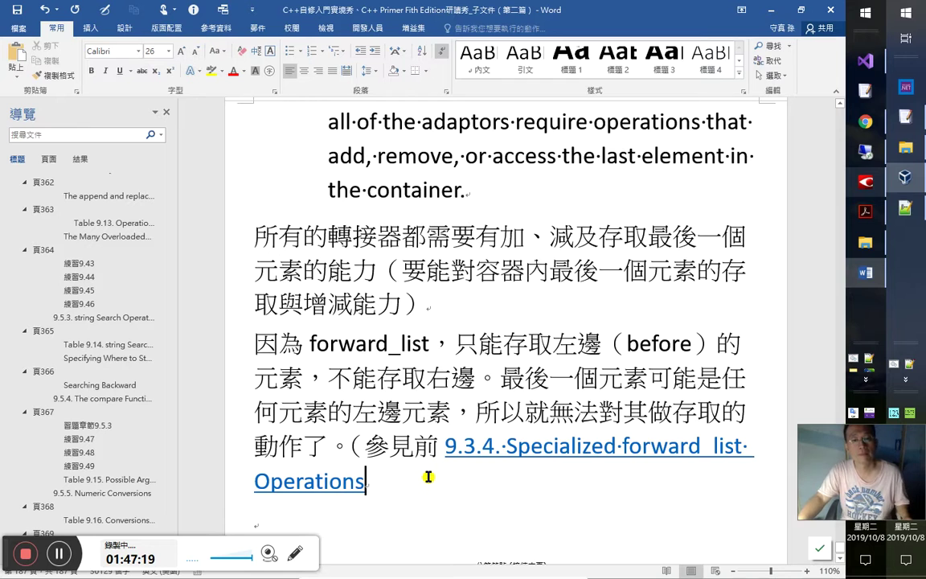
Step: Close the forward_list cross-reference with "）" and add the page reference "頁 350-351" after the hyperlink, inside the parentheses
{"action": "type", "text": "）"}
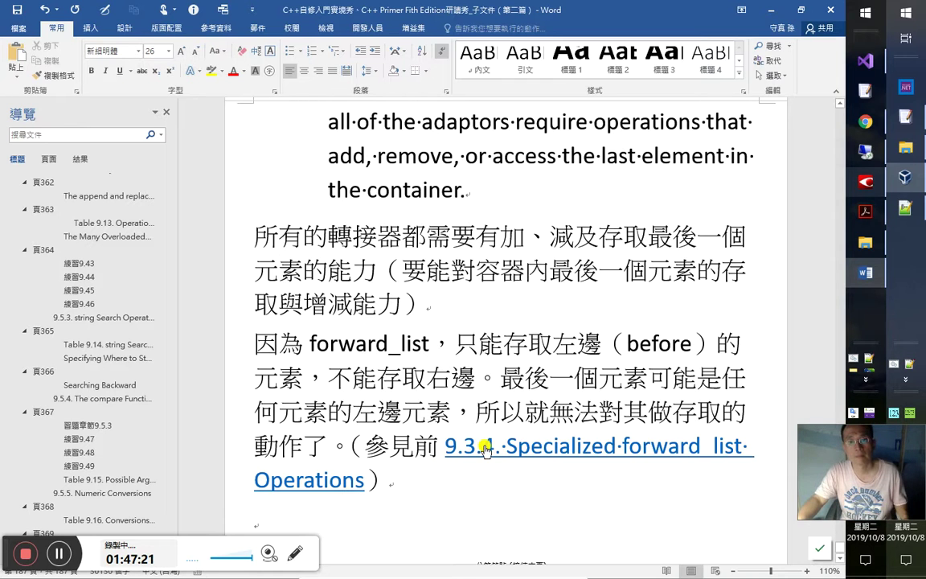
{"action": "scroll", "coordinate": [485, 445], "scroll_direction": "up", "scroll_amount": 2}
{"action": "key", "text": "alt+Left"}
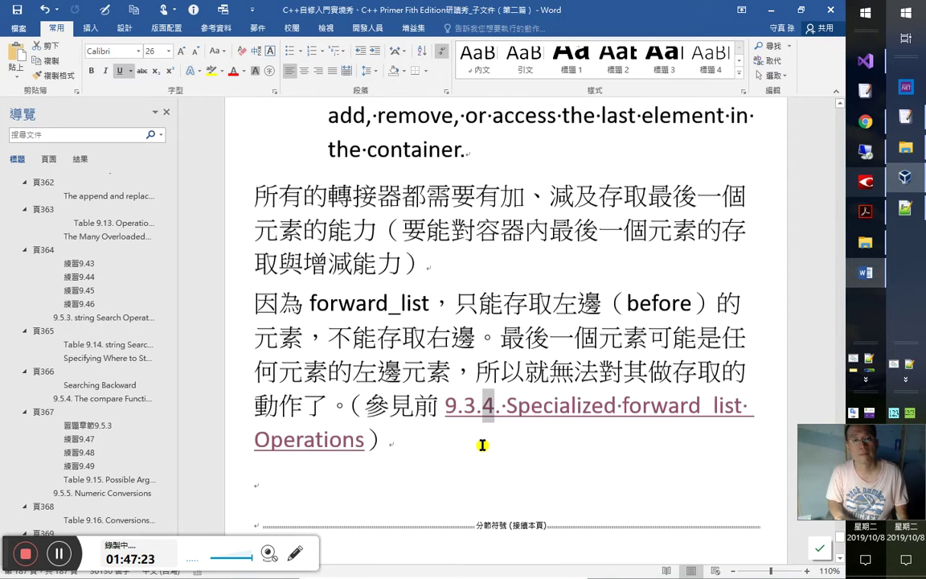
{"action": "scroll", "coordinate": [482, 445], "scroll_direction": "down", "scroll_amount": 3}
{"action": "key", "text": "Down"}
{"action": "key", "text": "Left"}
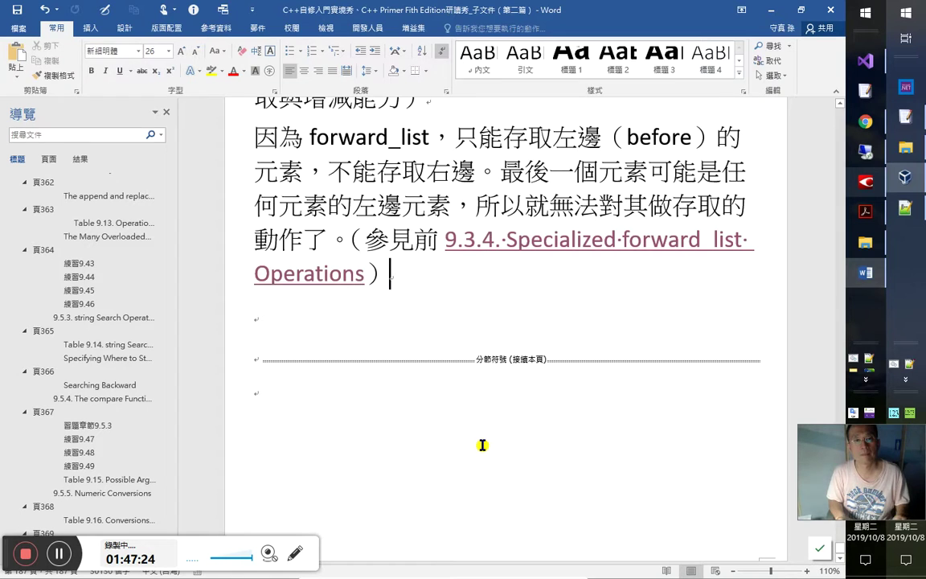
{"action": "type", "text": "頁"}
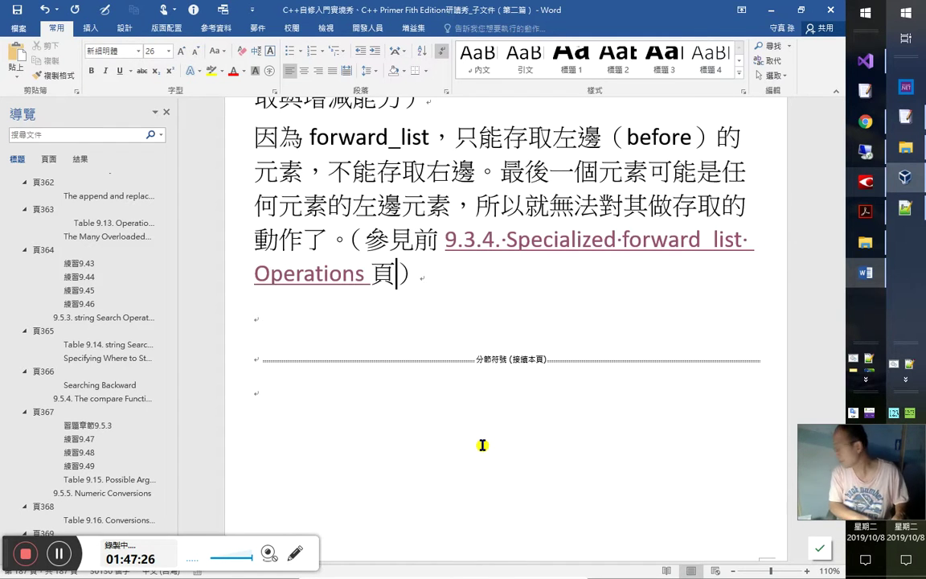
{"action": "type", "text": " 350-351"}
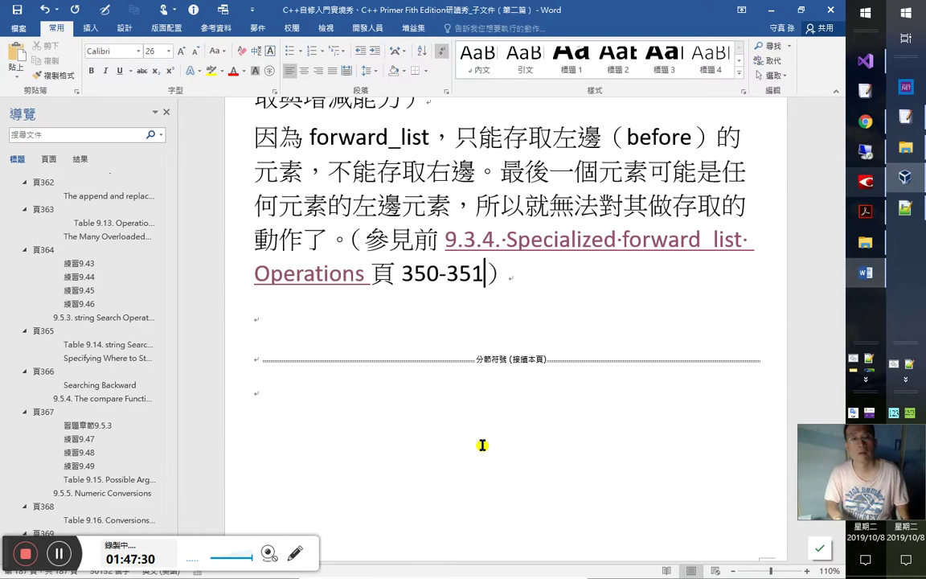
Step: Follow the cross-reference to section 9.3.4 and review the notes on how adding or removing an element affects its successor and predecessor
{"action": "scroll", "coordinate": [482, 445], "scroll_direction": "up", "scroll_amount": 1}
{"action": "key", "text": "alt+Left"}
{"action": "scroll", "coordinate": [521, 380], "scroll_direction": "down", "scroll_amount": 1}
{"action": "scroll", "coordinate": [521, 379], "scroll_direction": "down", "scroll_amount": 5}
{"action": "scroll", "coordinate": [524, 399], "scroll_direction": "down", "scroll_amount": 8}
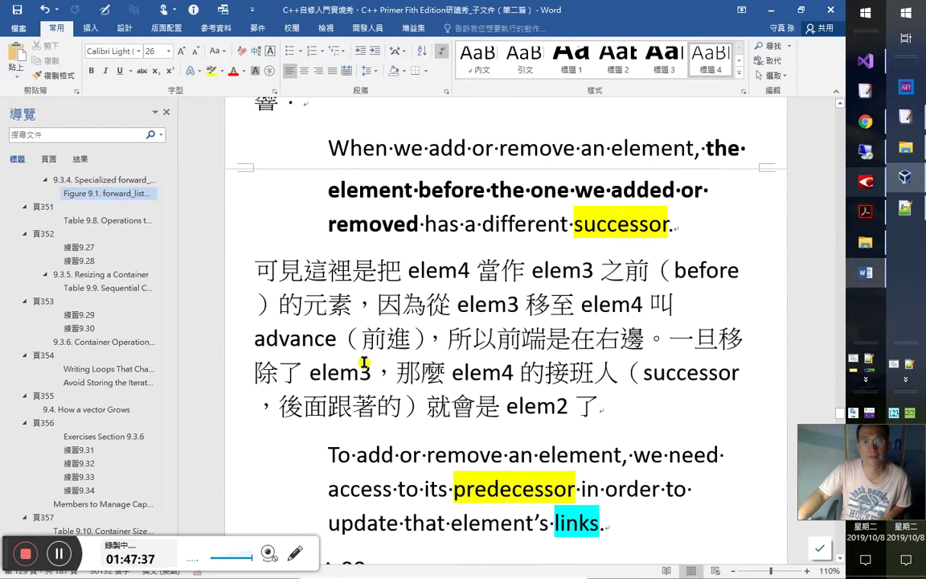
{"action": "left_click", "coordinate": [361, 339]}
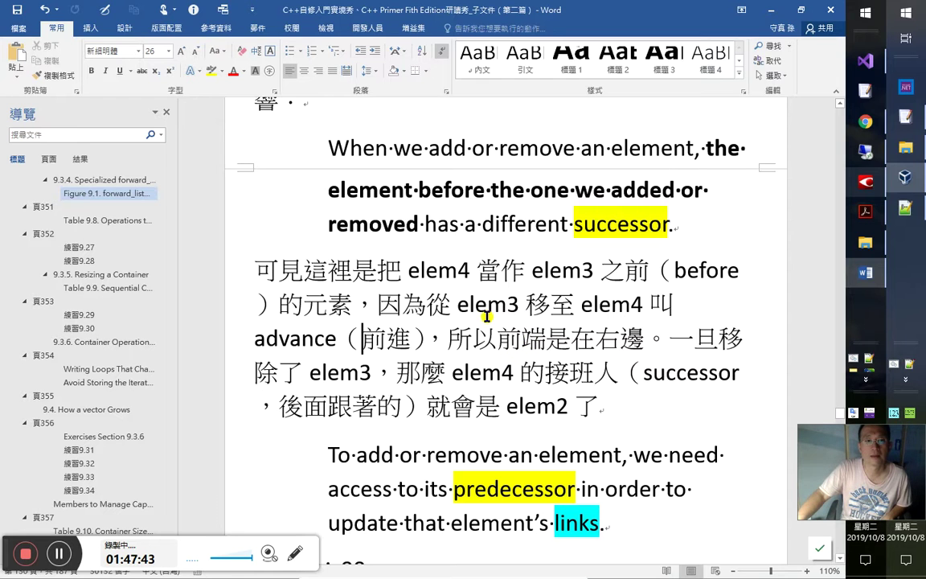
{"action": "scroll", "coordinate": [555, 342], "scroll_direction": "up", "scroll_amount": 2}
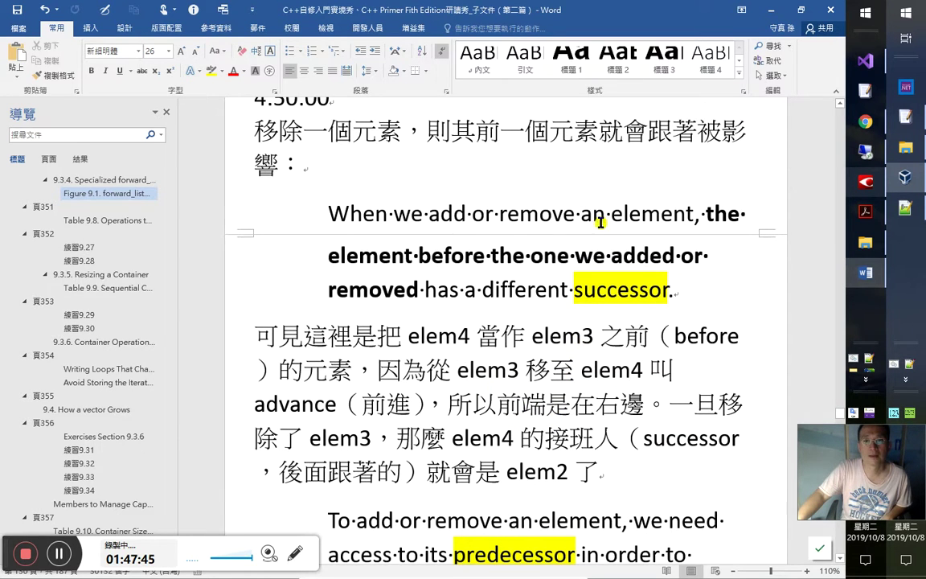
{"action": "left_click", "coordinate": [428, 214]}
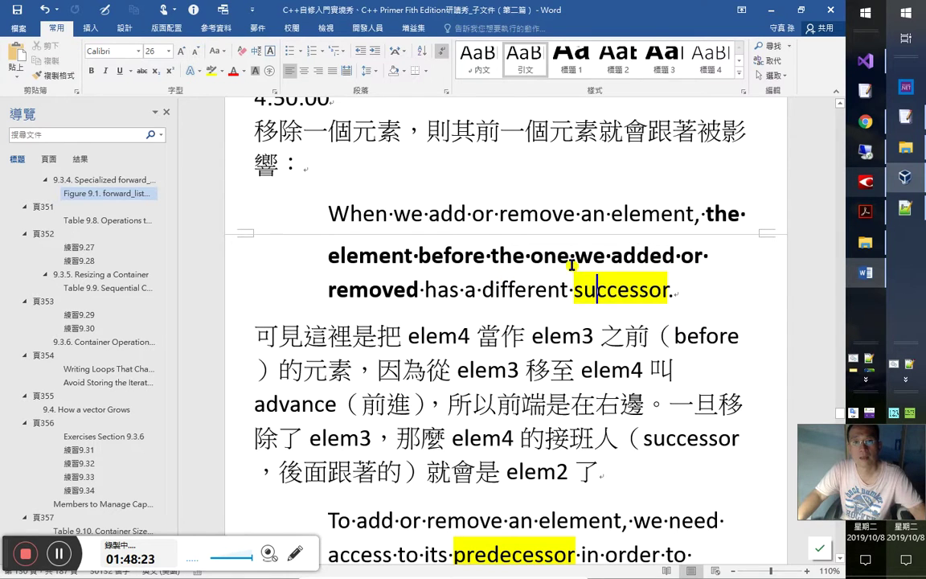
{"action": "left_click", "coordinate": [480, 256]}
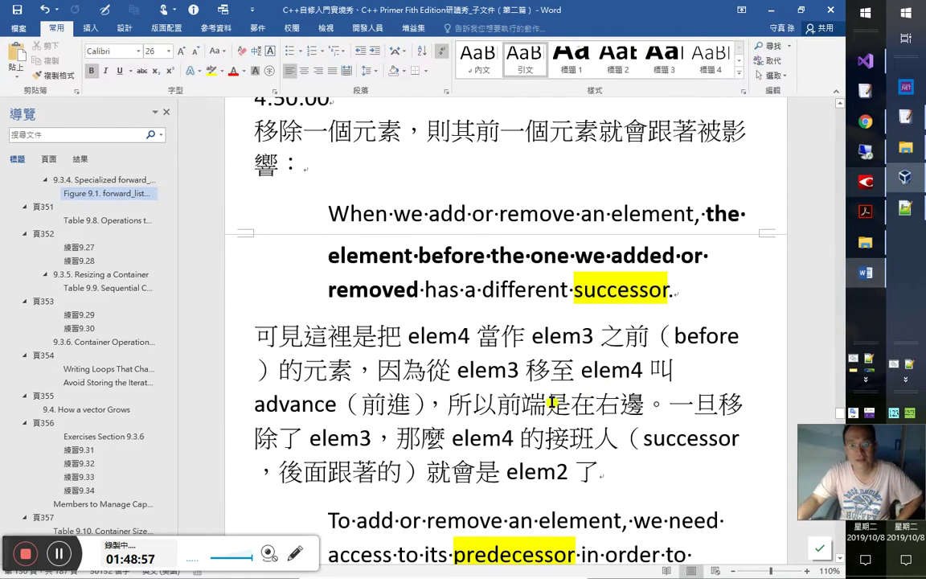
{"action": "double_click", "coordinate": [529, 403]}
{"action": "scroll", "coordinate": [632, 406], "scroll_direction": "down", "scroll_amount": 1}
{"action": "left_click", "coordinate": [620, 405]}
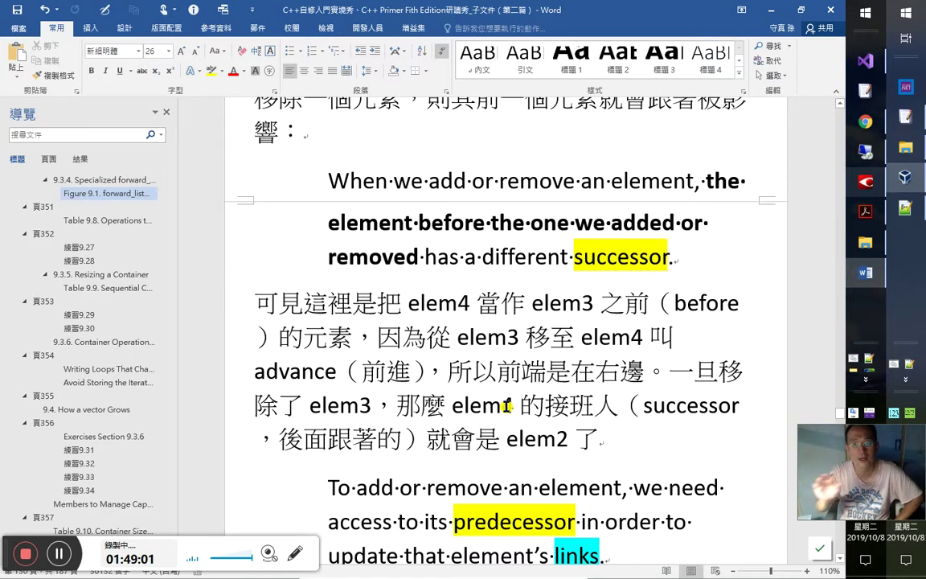
{"action": "scroll", "coordinate": [506, 404], "scroll_direction": "down", "scroll_amount": 5}
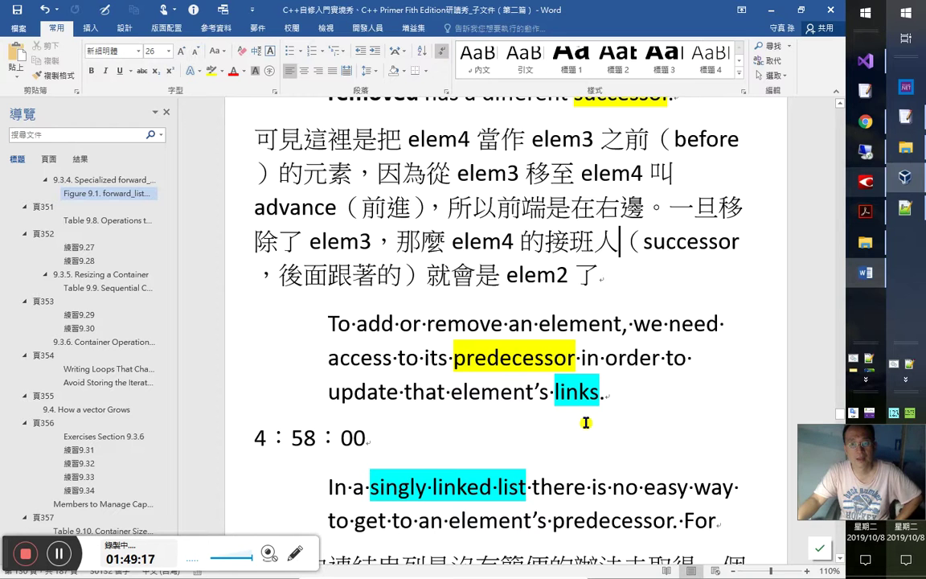
{"action": "scroll", "coordinate": [586, 422], "scroll_direction": "down", "scroll_amount": 2}
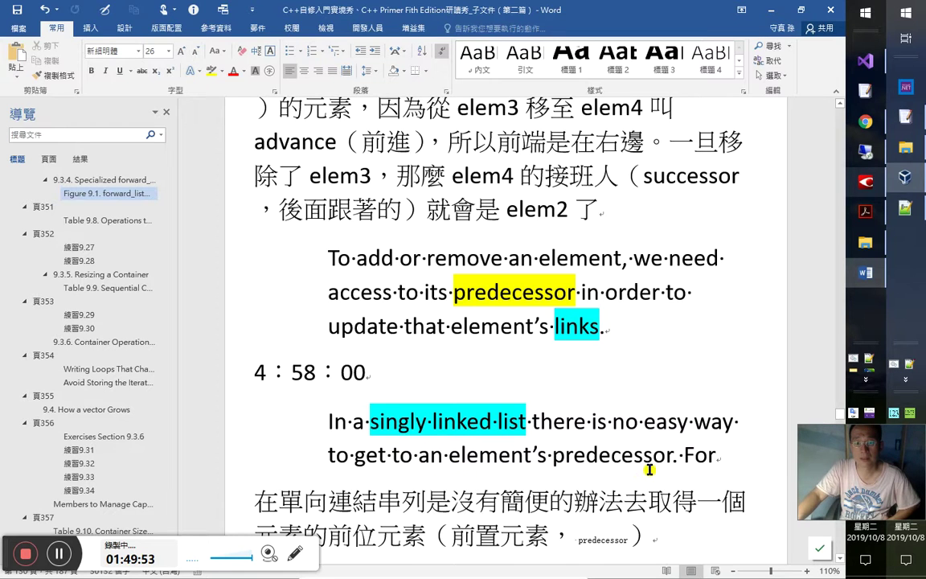
Step: Delete the stray word "For" at the end of the quoted singly linked list sentence
{"action": "left_click", "coordinate": [683, 456]}
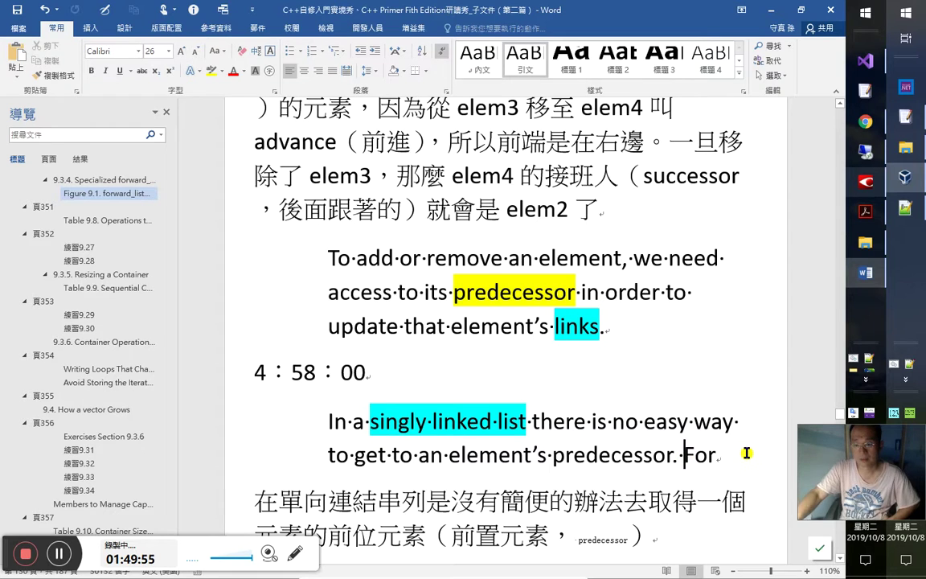
{"action": "key", "text": "Delete"}
{"action": "key", "text": "Delete"}
{"action": "key", "text": "Delete"}
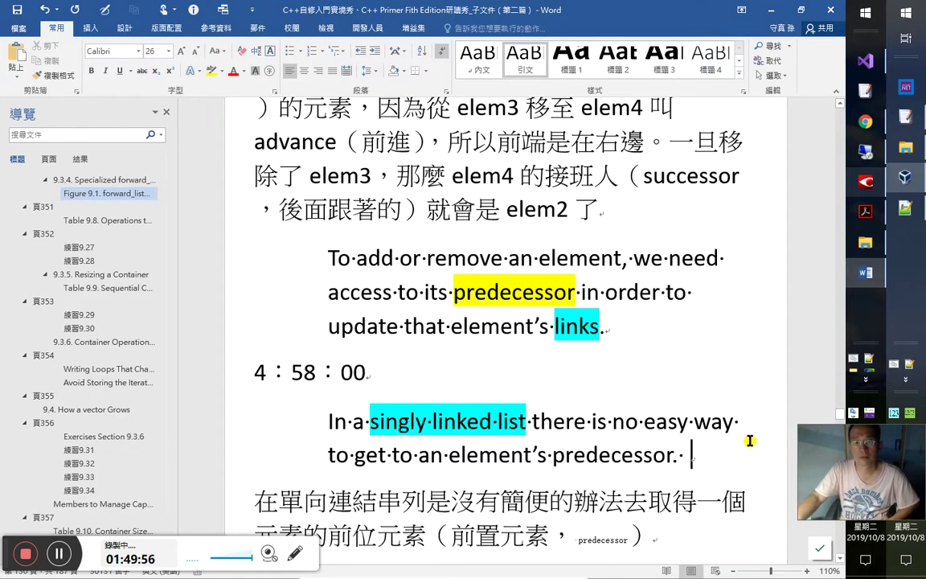
Step: Examine the quoted passages on predecessor, links and singly linked list together with the Chinese explanation below them
{"action": "scroll", "coordinate": [747, 451], "scroll_direction": "down", "scroll_amount": 2}
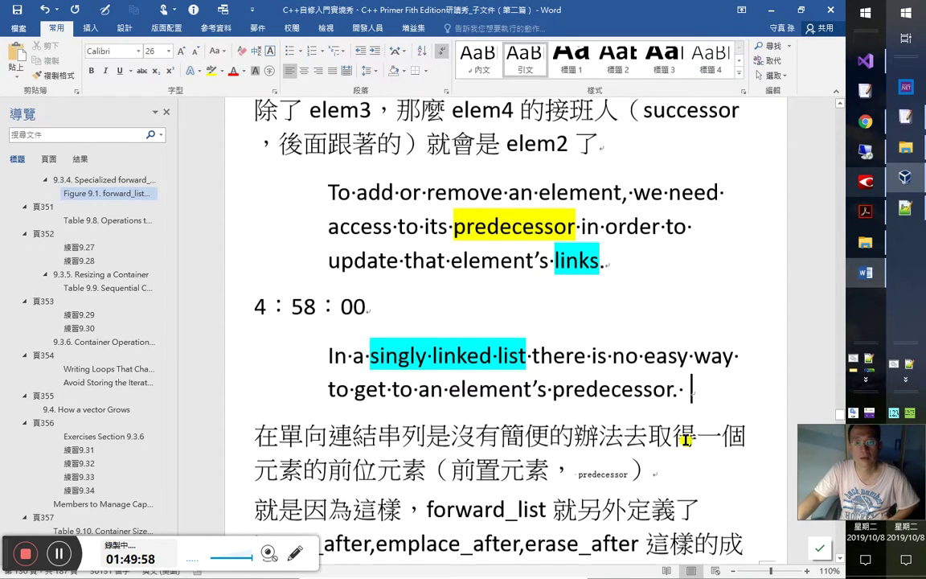
{"action": "scroll", "coordinate": [683, 430], "scroll_direction": "down", "scroll_amount": 1}
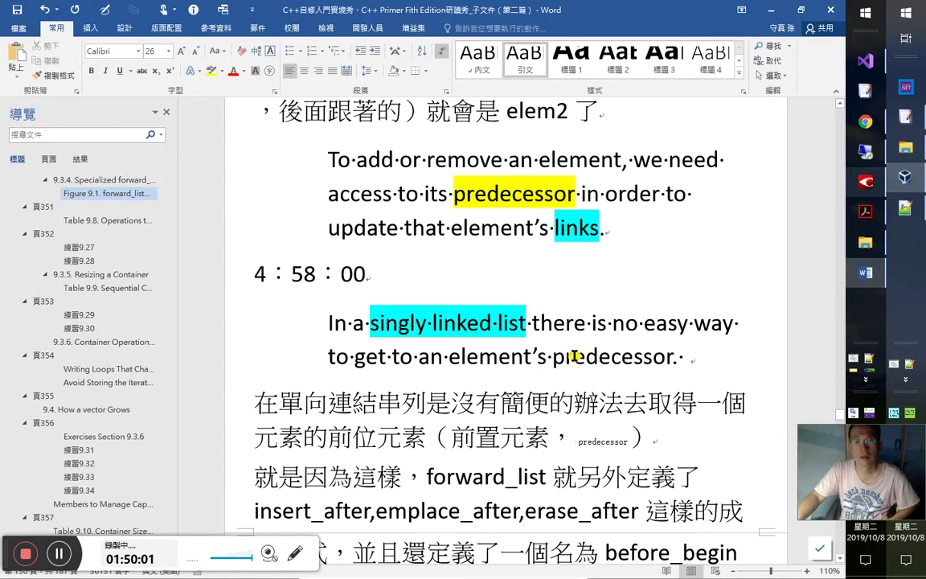
{"action": "left_click_drag", "start_coordinate": [573, 358], "coordinate": [664, 367]}
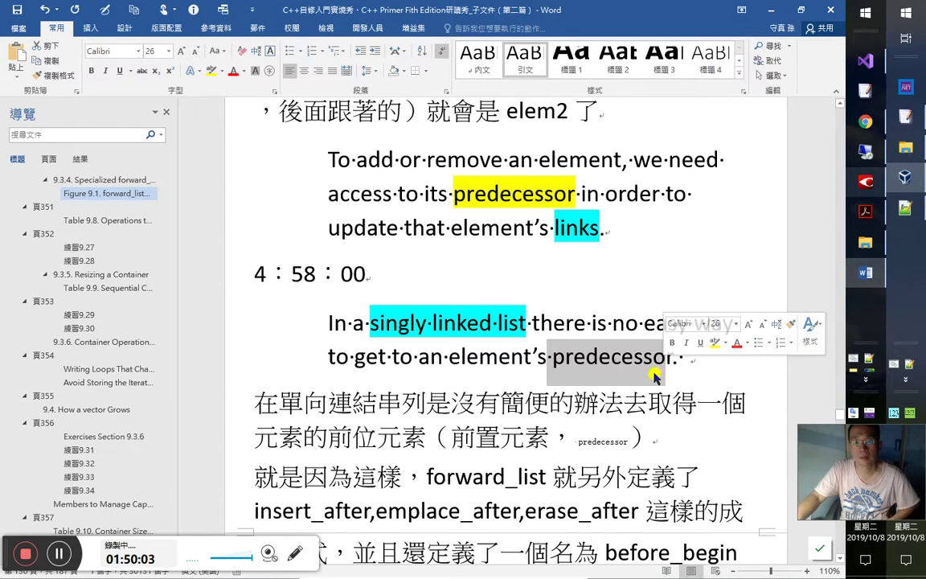
{"action": "scroll", "coordinate": [664, 383], "scroll_direction": "up", "scroll_amount": 2}
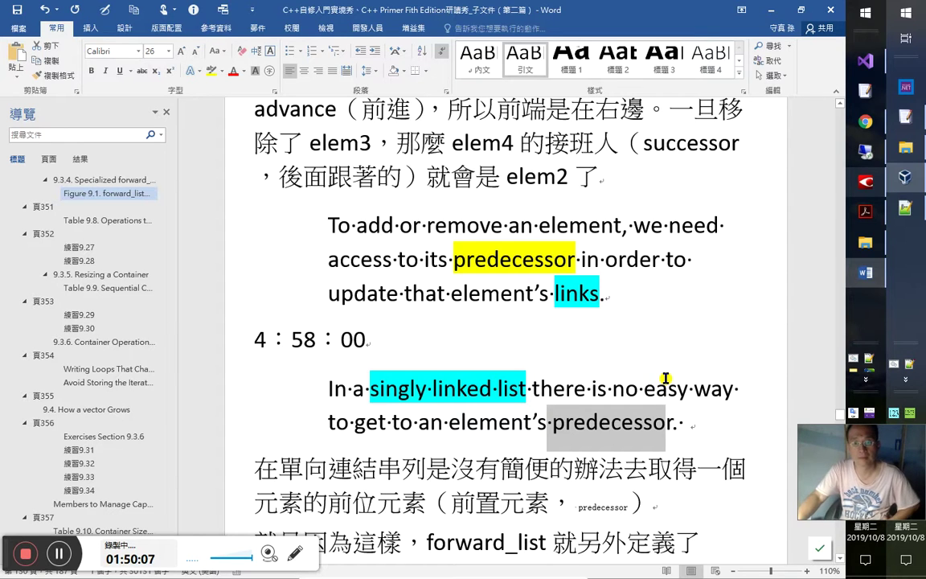
{"action": "left_click_drag", "start_coordinate": [370, 388], "coordinate": [514, 388]}
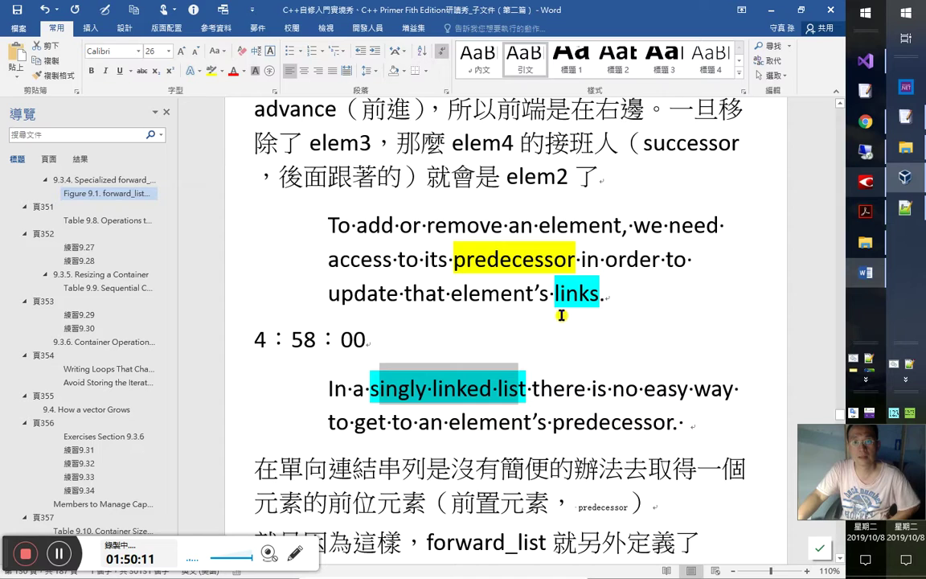
{"action": "left_click_drag", "start_coordinate": [615, 294], "coordinate": [566, 294]}
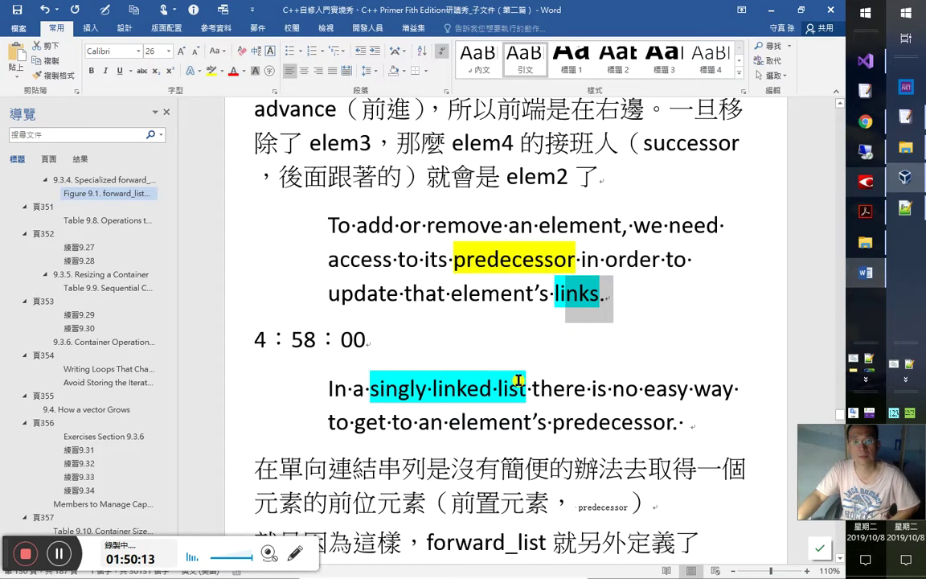
{"action": "left_click_drag", "start_coordinate": [532, 389], "coordinate": [391, 388]}
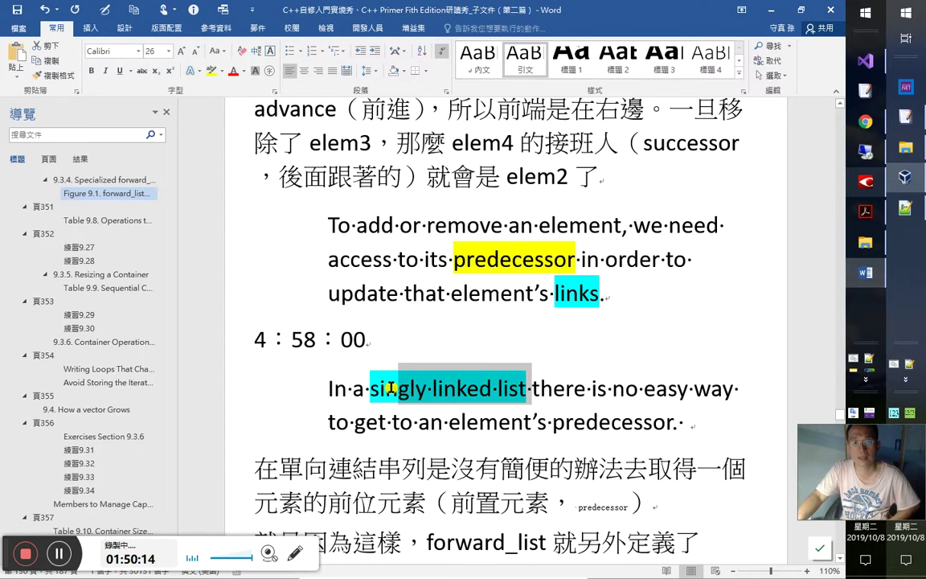
{"action": "left_click", "coordinate": [598, 266]}
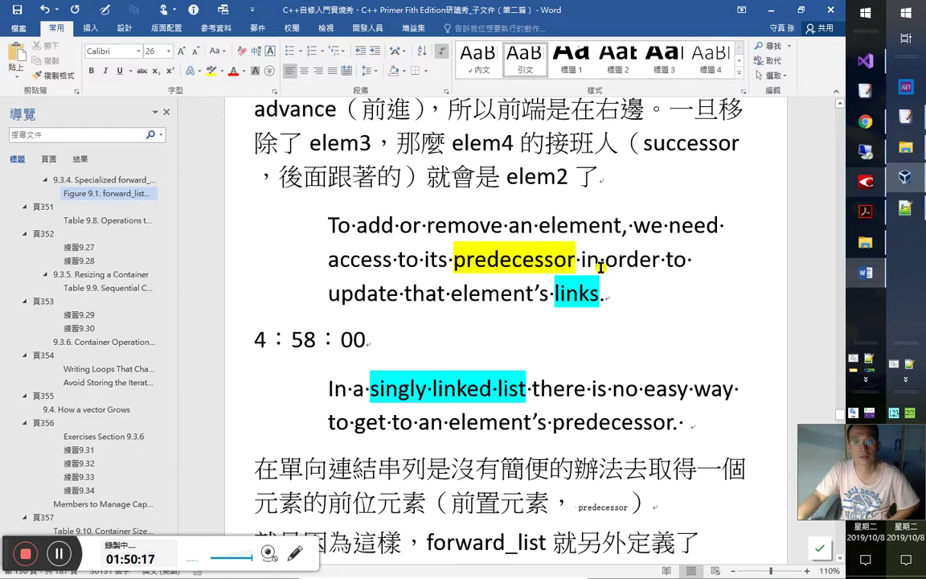
{"action": "left_click", "coordinate": [552, 292]}
Step: Highlight the word "predecessor" in yellow in the singly linked list sentence
{"action": "left_click", "coordinate": [451, 260]}
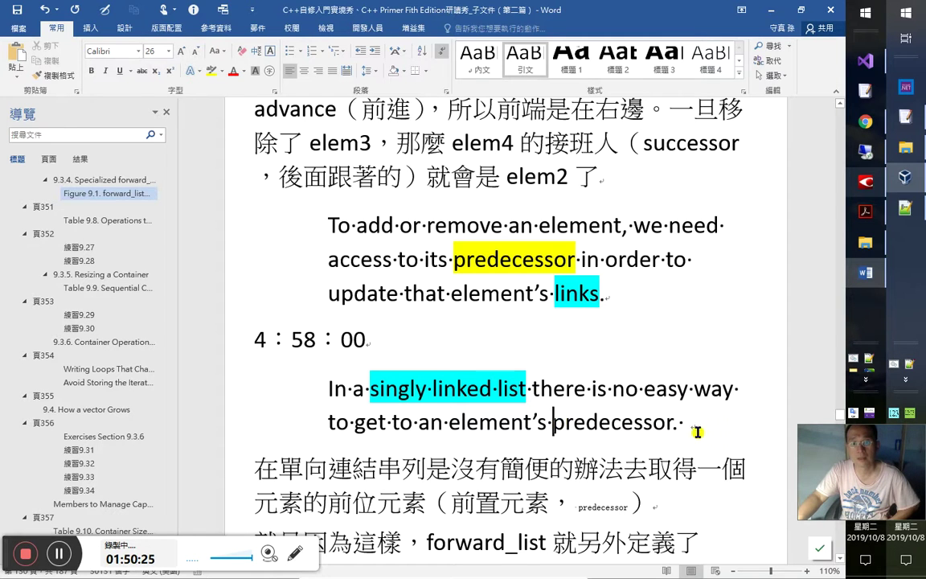
{"action": "double_click", "coordinate": [668, 422]}
{"action": "left_click", "coordinate": [213, 72]}
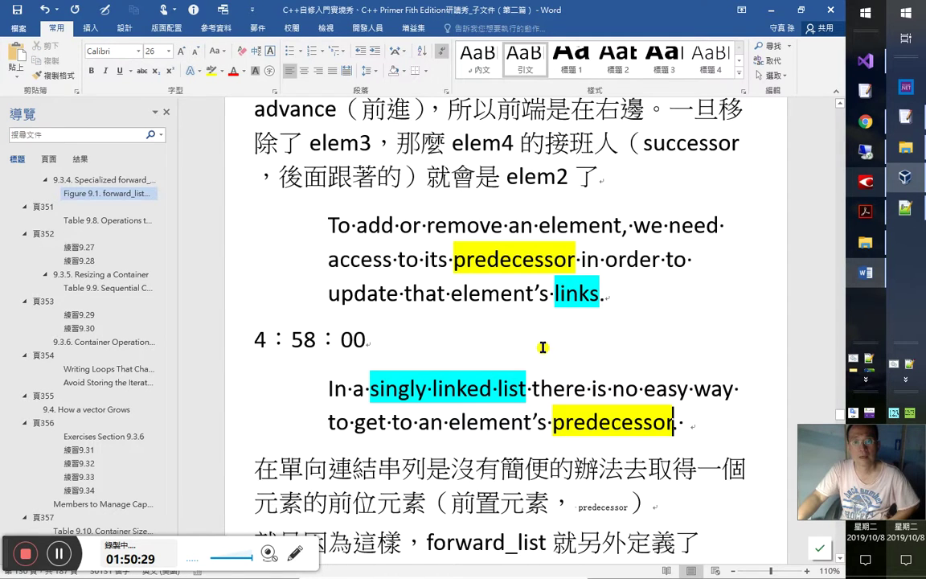
Step: Try underlining the "is no easy way to get to an element's predecessor." part of the singly linked list sentence
{"action": "left_click", "coordinate": [561, 294]}
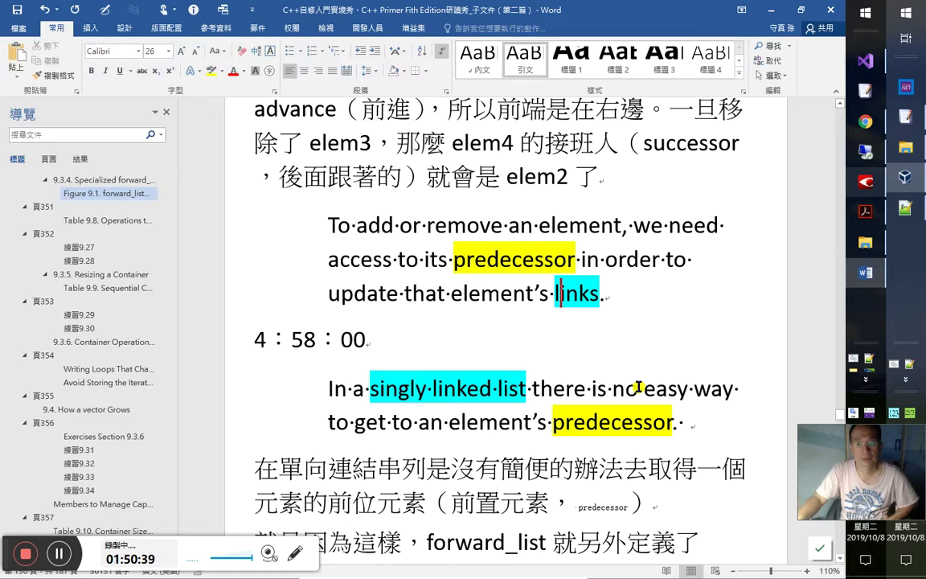
{"action": "left_click_drag", "start_coordinate": [597, 389], "coordinate": [863, 417]}
{"action": "key", "text": "ctrl+u"}
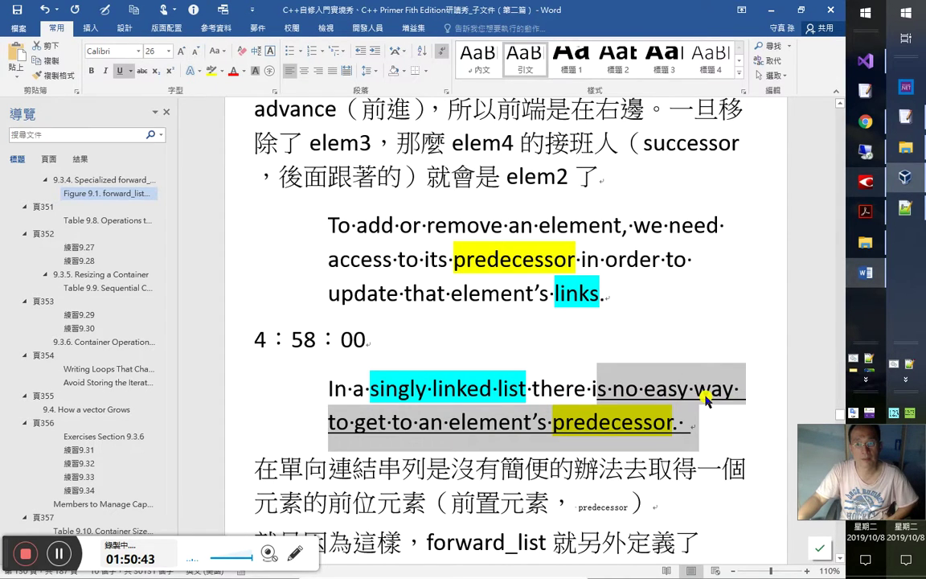
{"action": "key", "text": "ctrl+u"}
{"action": "left_click", "coordinate": [665, 389]}
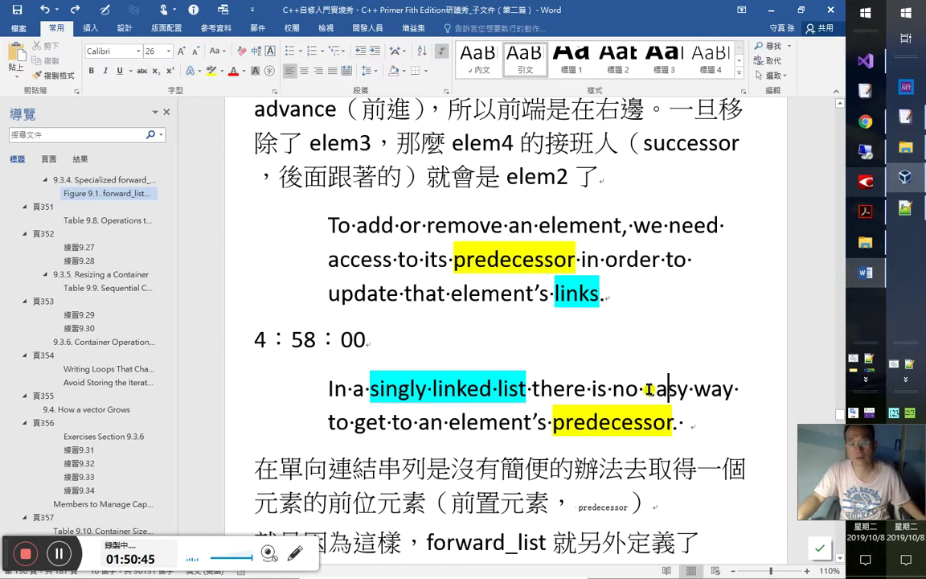
{"action": "left_click_drag", "start_coordinate": [586, 388], "coordinate": [722, 390]}
{"action": "left_click", "coordinate": [657, 389]}
{"action": "left_click_drag", "start_coordinate": [645, 389], "coordinate": [715, 393]}
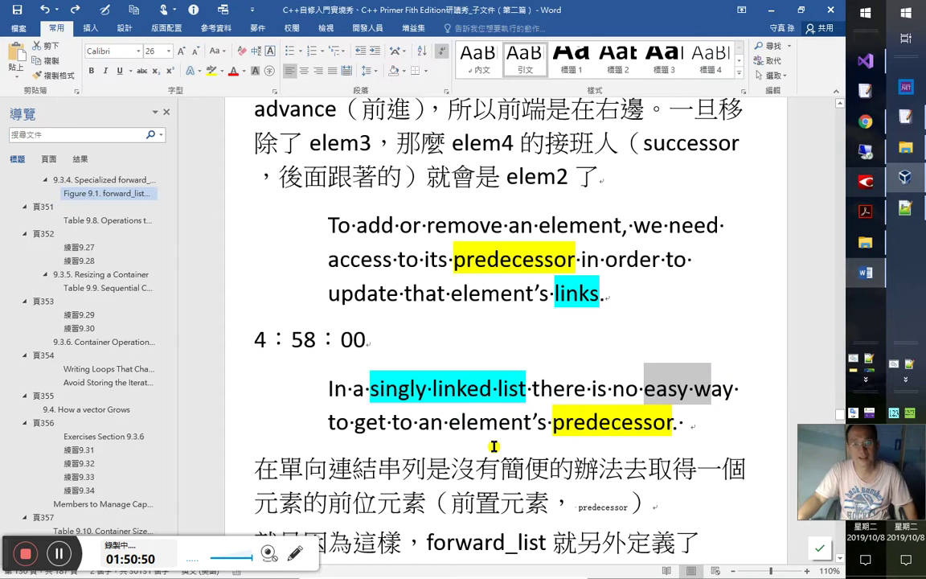
{"action": "left_click", "coordinate": [428, 399]}
{"action": "scroll", "coordinate": [429, 402], "scroll_direction": "down", "scroll_amount": 1}
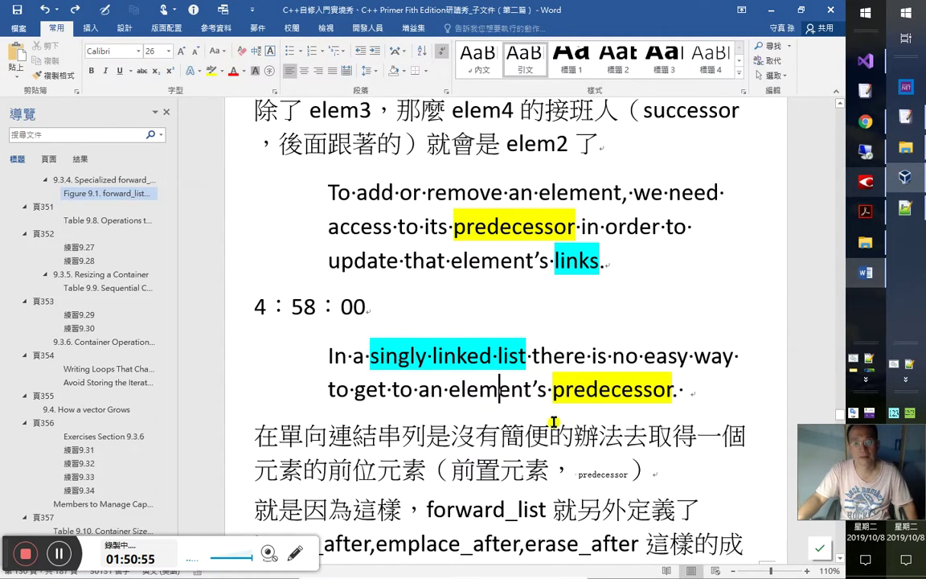
Step: Copy "get to" from the singly linked list sentence and translate it from English to Traditional Chinese in Google Translate in Chrome
{"action": "scroll", "coordinate": [435, 385], "scroll_direction": "down", "scroll_amount": 1}
{"action": "left_click_drag", "start_coordinate": [417, 361], "coordinate": [356, 361]}
{"action": "left_click", "coordinate": [377, 361]}
{"action": "left_click_drag", "start_coordinate": [417, 360], "coordinate": [345, 359]}
{"action": "key", "text": "ctrl+c"}
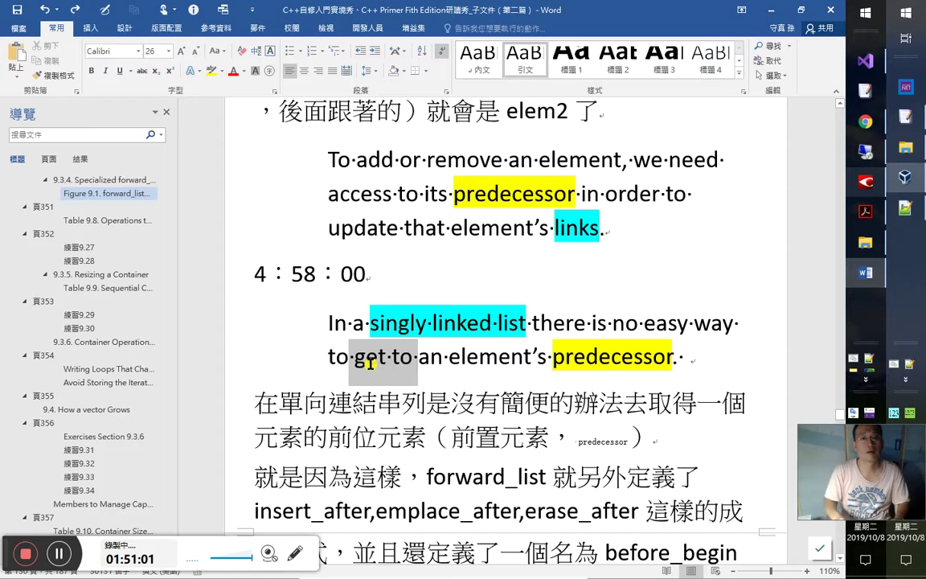
{"action": "key", "text": "alt+Tab"}
{"action": "key", "text": "alt+Tab"}
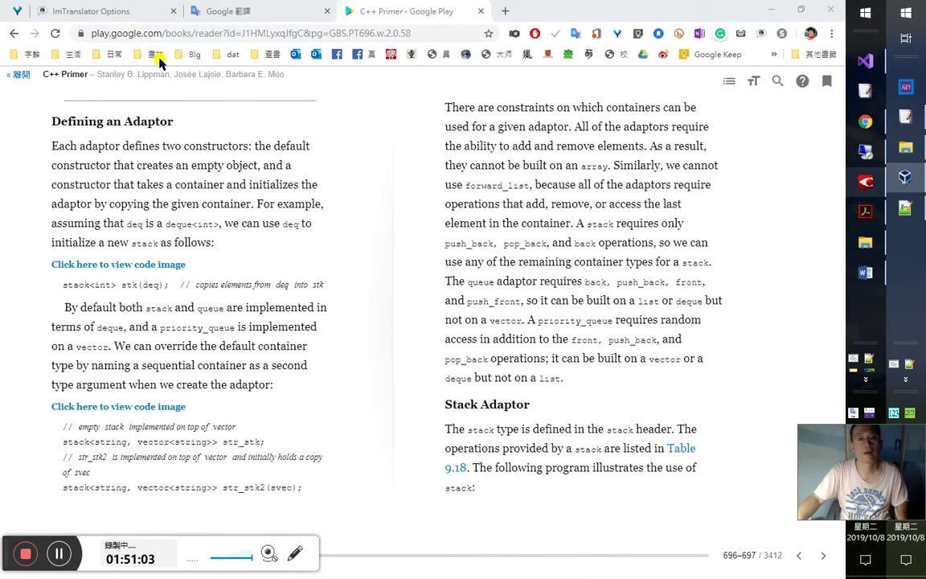
{"action": "left_click", "coordinate": [216, 13]}
{"action": "key", "text": "ctrl+a"}
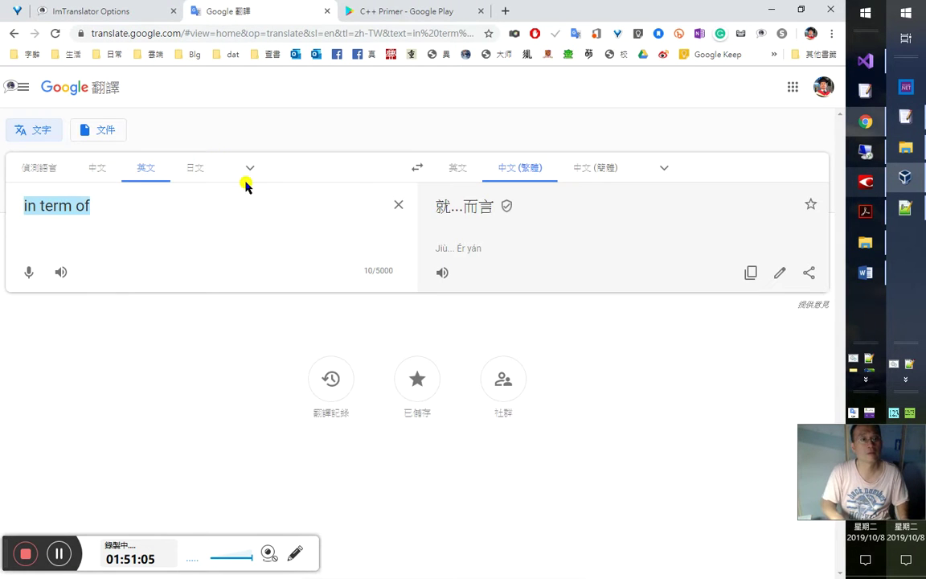
{"action": "key", "text": "ctrl+v"}
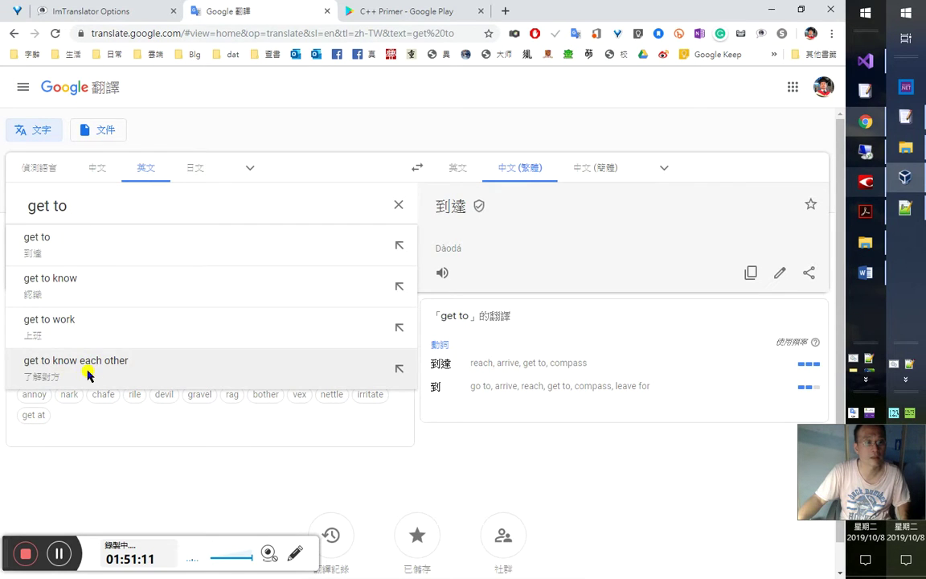
Step: Copy "predecessor" from the singly linked list sentence in Word, then translate it into Traditional Chinese and play its pronunciation in Google Translate in Chrome
{"action": "key", "text": "Tab"}
{"action": "key", "text": "alt+Tab"}
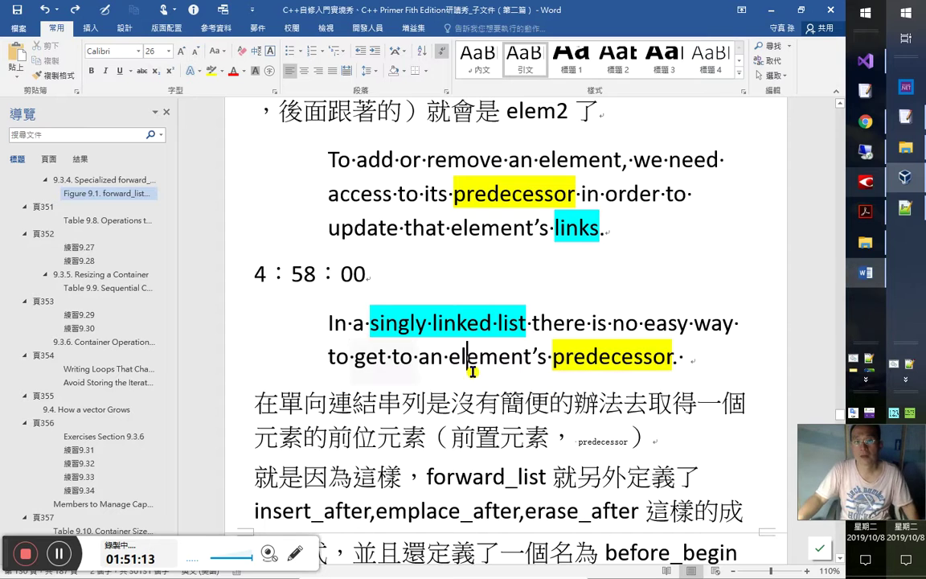
{"action": "left_click", "coordinate": [466, 362]}
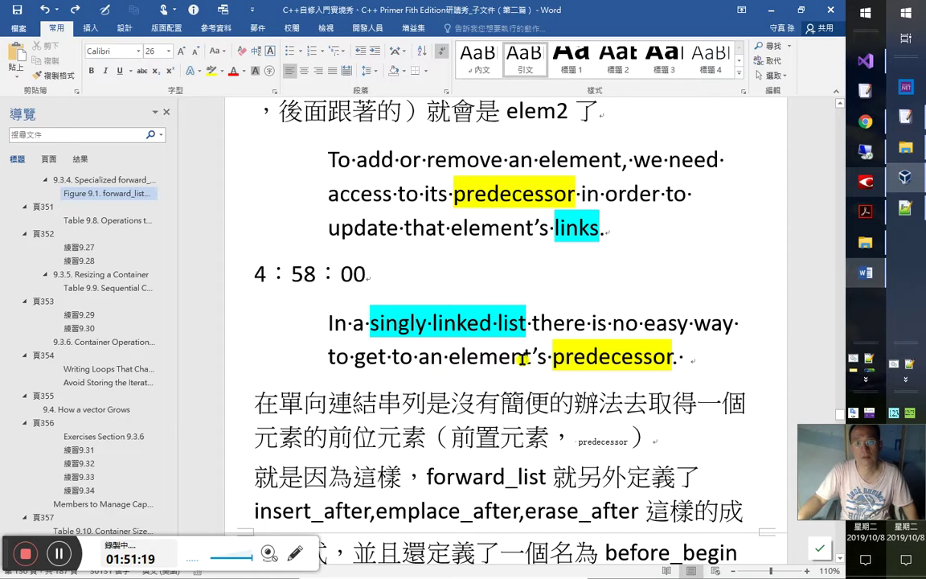
{"action": "left_click", "coordinate": [599, 358]}
{"action": "scroll", "coordinate": [602, 378], "scroll_direction": "down", "scroll_amount": 1}
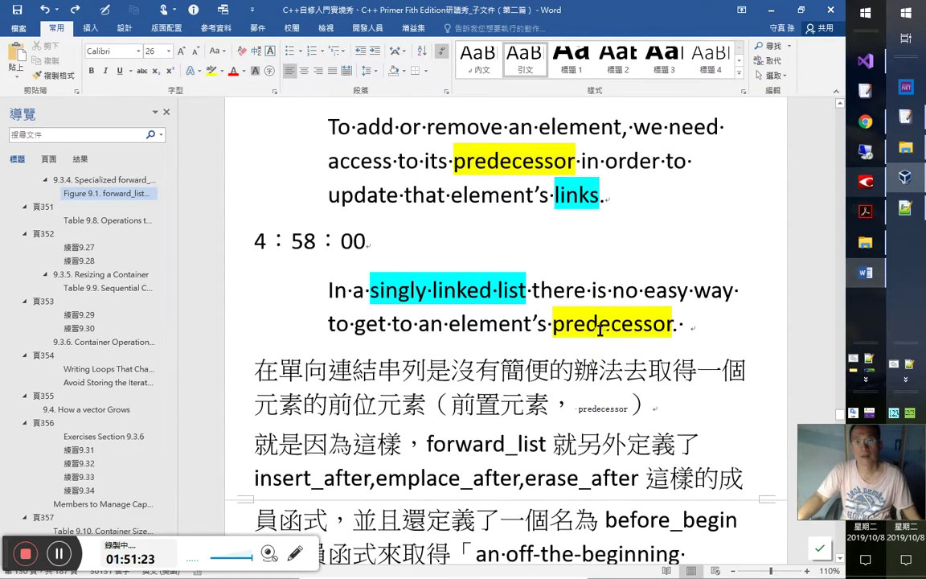
{"action": "left_click_drag", "start_coordinate": [553, 324], "coordinate": [674, 324]}
{"action": "key", "text": "ctrl+c"}
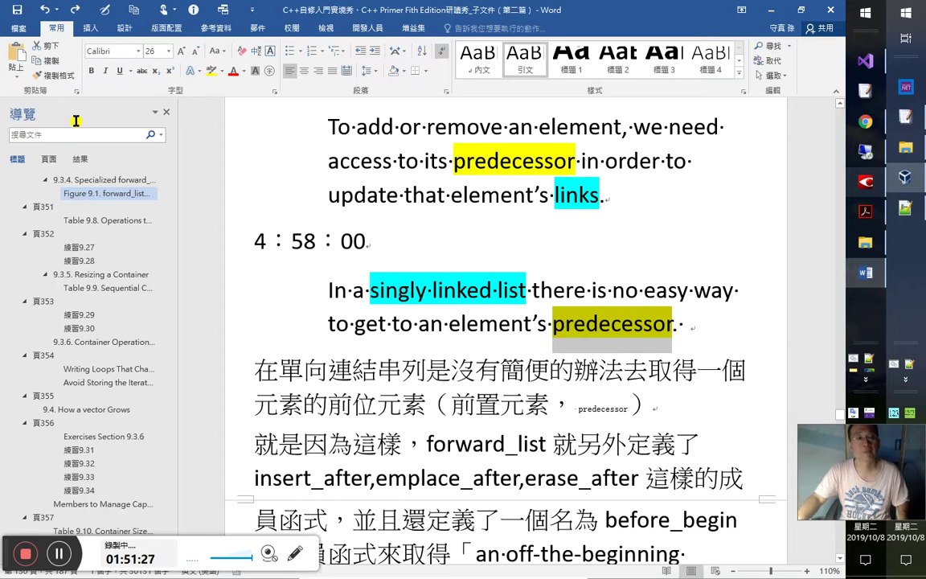
{"action": "key", "text": "alt+Tab"}
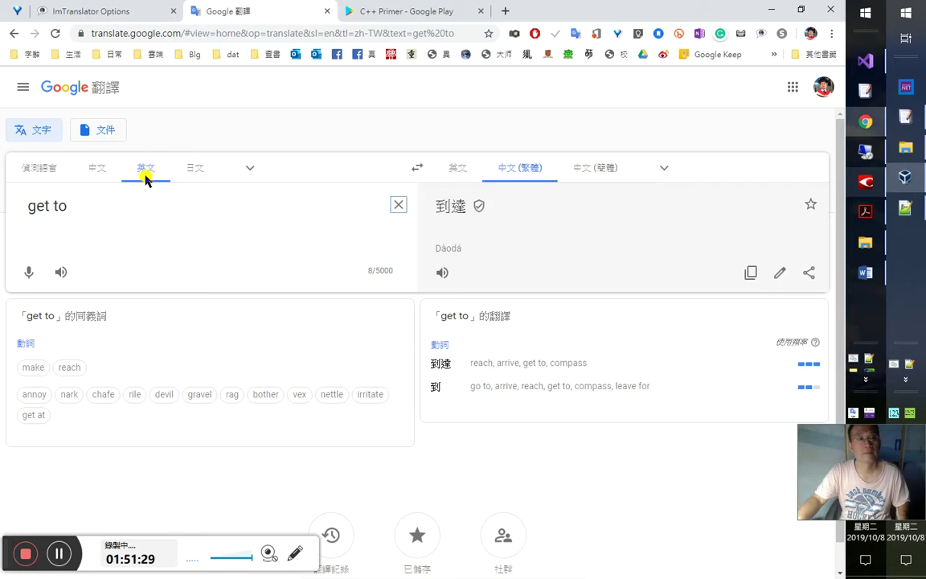
{"action": "key", "text": "ctrl+a"}
{"action": "key", "text": "ctrl+v"}
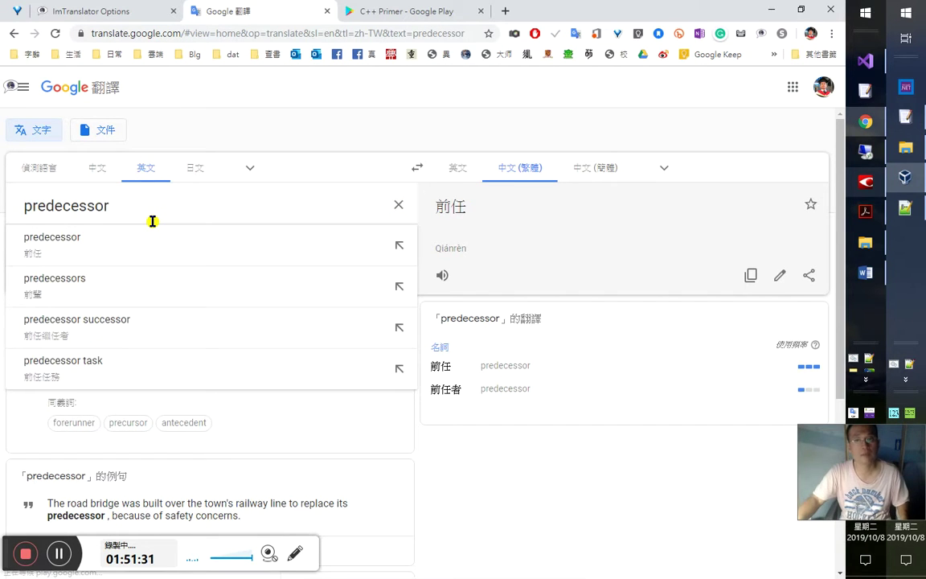
{"action": "left_click", "coordinate": [151, 221]}
{"action": "mouse_move", "coordinate": [874, 461]}
{"action": "left_mouse_down"}
{"action": "mouse_move", "coordinate": [877, 277]}
{"action": "mouse_move", "coordinate": [875, 450]}
{"action": "left_mouse_up"}
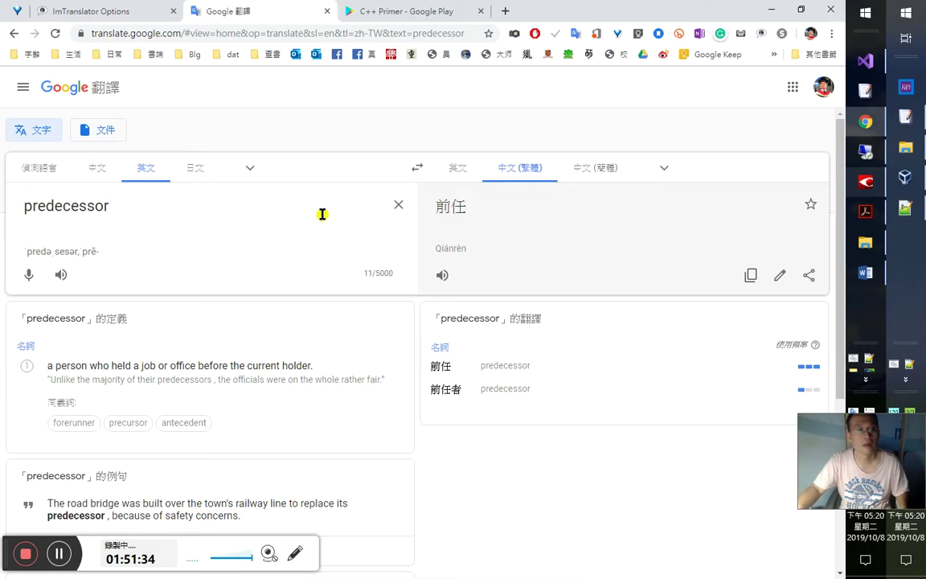
{"action": "left_click", "coordinate": [61, 274]}
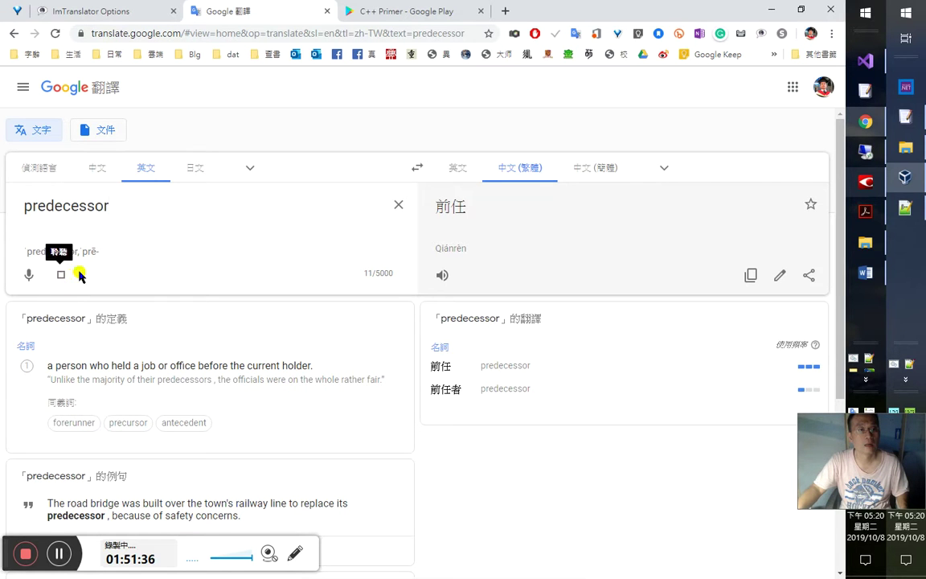
Step: Switch back to Word and examine the passages on before, successor and predecessor and the explanation of forward_list's insert_after, emplace_after, erase_after and before_begin members
{"action": "key", "text": "alt+Tab"}
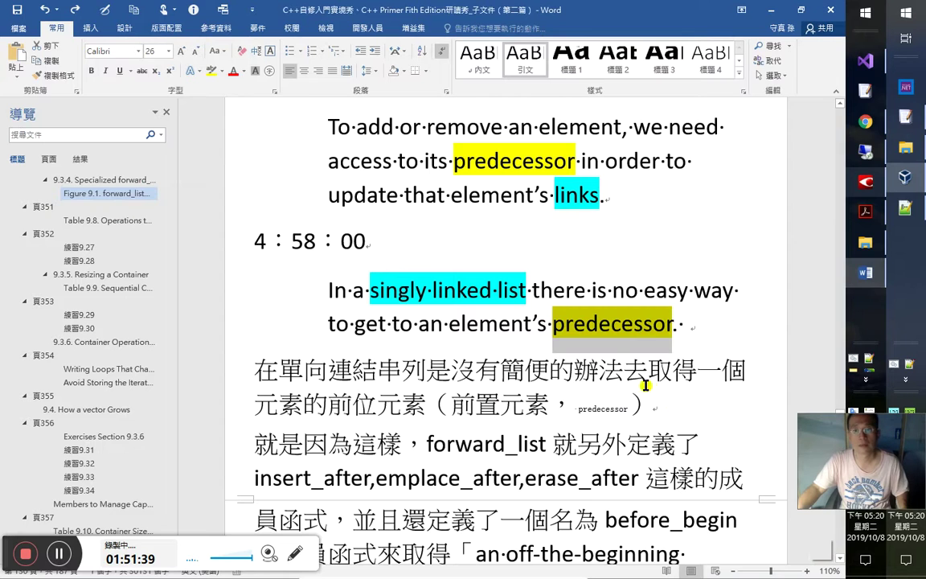
{"action": "left_click", "coordinate": [540, 371]}
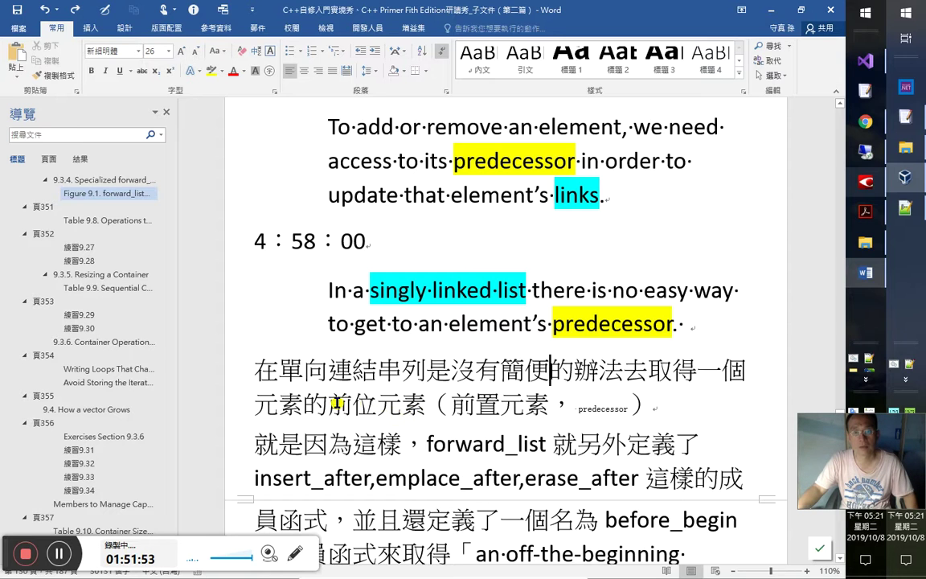
{"action": "double_click", "coordinate": [381, 413]}
{"action": "left_click_drag", "start_coordinate": [575, 409], "coordinate": [641, 408]}
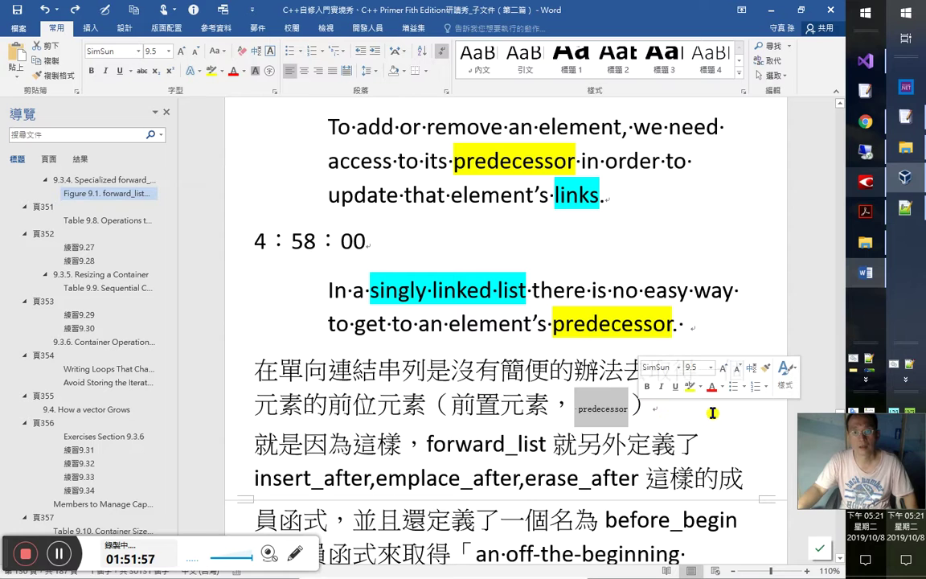
{"action": "scroll", "coordinate": [643, 410], "scroll_direction": "down", "scroll_amount": 1}
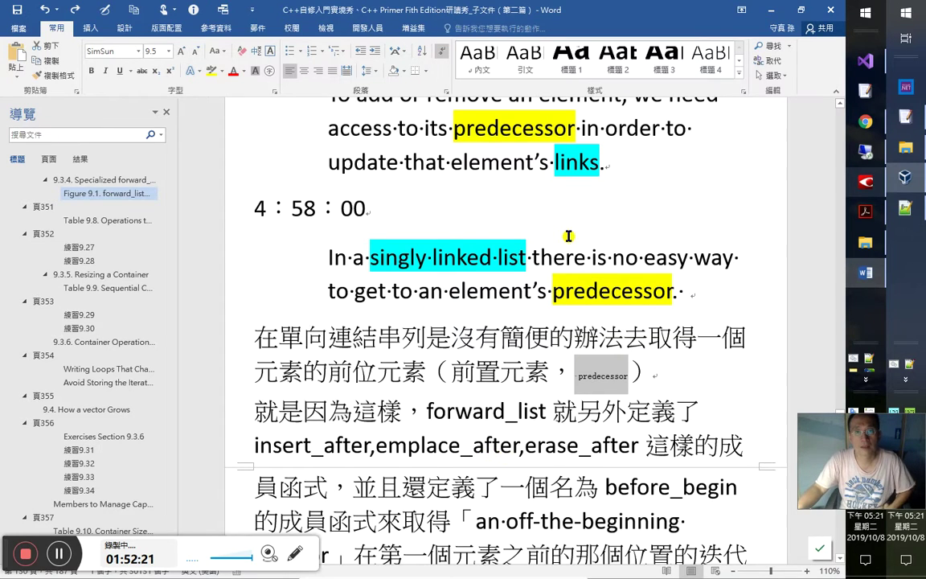
{"action": "scroll", "coordinate": [514, 213], "scroll_direction": "up", "scroll_amount": 4}
{"action": "scroll", "coordinate": [519, 173], "scroll_direction": "up", "scroll_amount": 4}
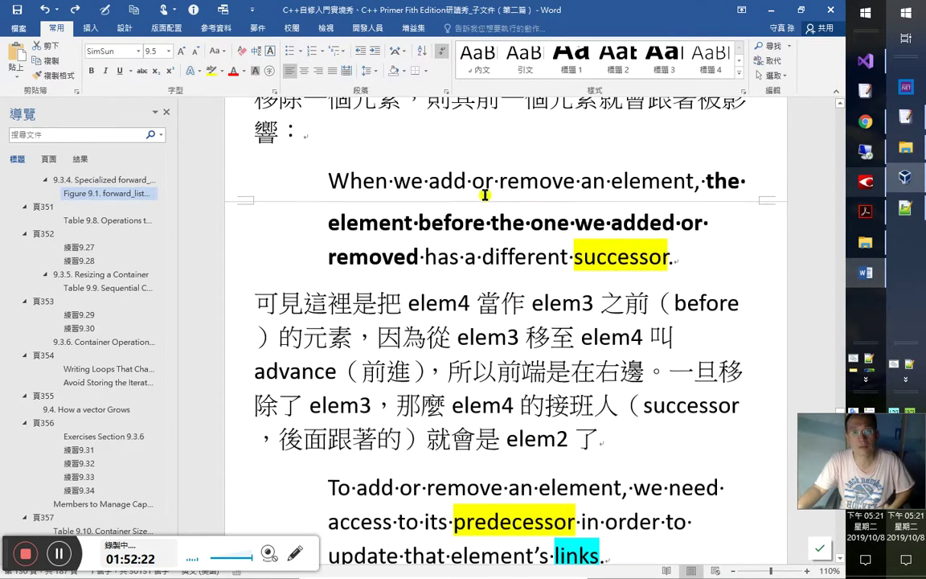
{"action": "left_click_drag", "start_coordinate": [479, 221], "coordinate": [482, 232]}
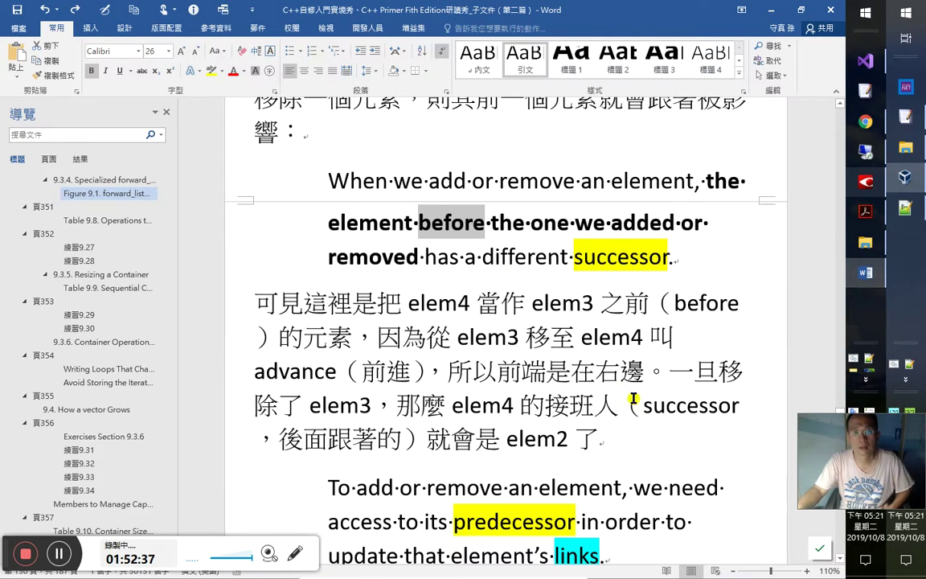
{"action": "scroll", "coordinate": [635, 406], "scroll_direction": "up", "scroll_amount": 2}
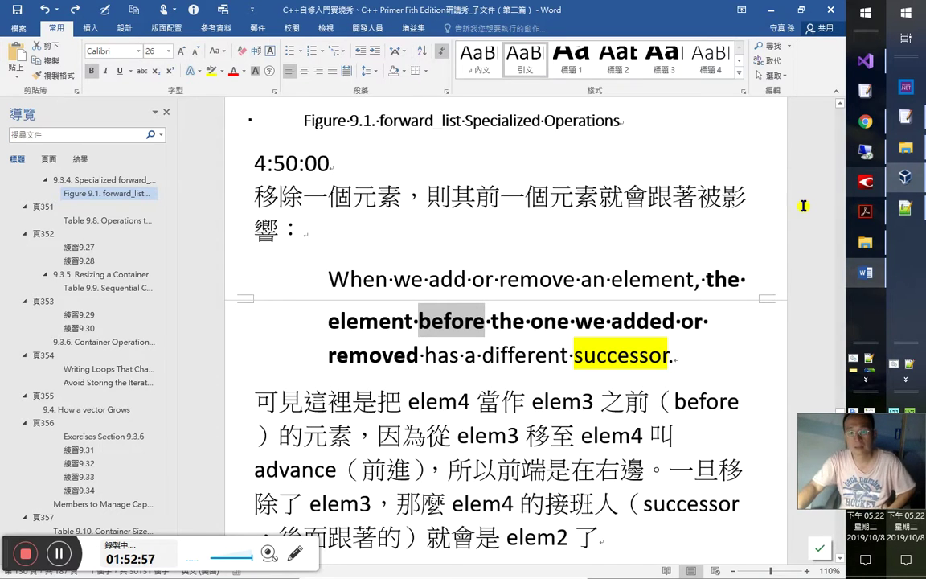
{"action": "left_click_drag", "start_coordinate": [576, 354], "coordinate": [667, 356]}
{"action": "scroll", "coordinate": [667, 354], "scroll_direction": "down", "scroll_amount": 6}
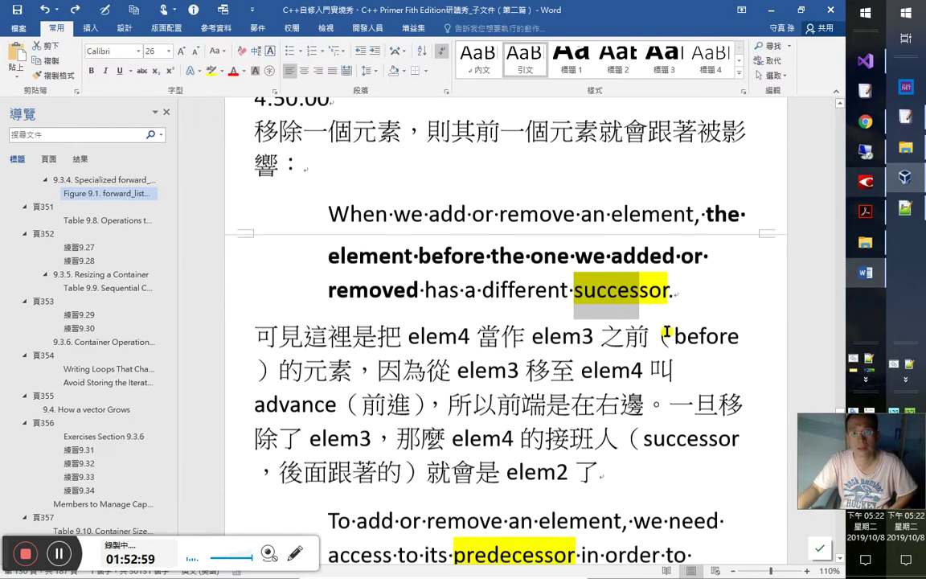
{"action": "left_click_drag", "start_coordinate": [574, 357], "coordinate": [446, 357]}
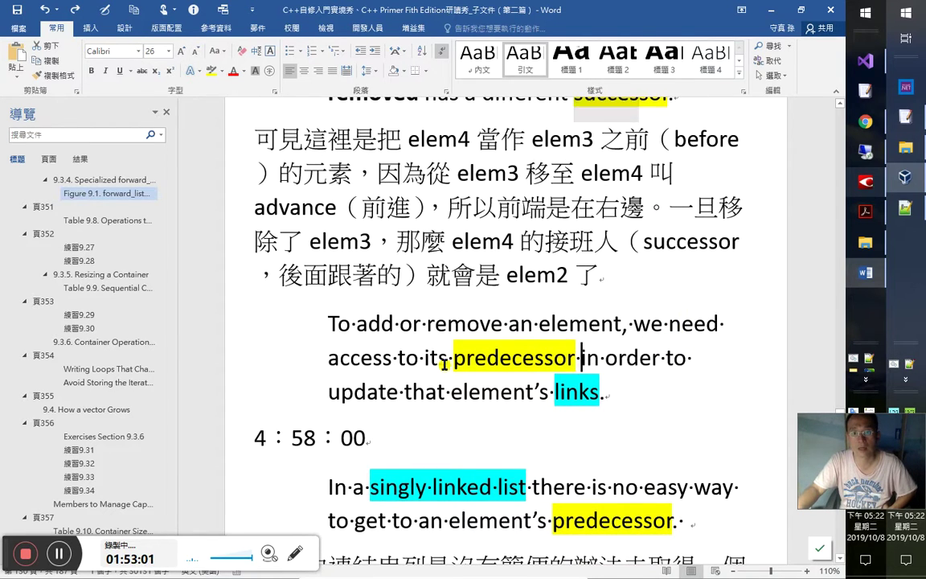
{"action": "scroll", "coordinate": [688, 431], "scroll_direction": "down", "scroll_amount": 8}
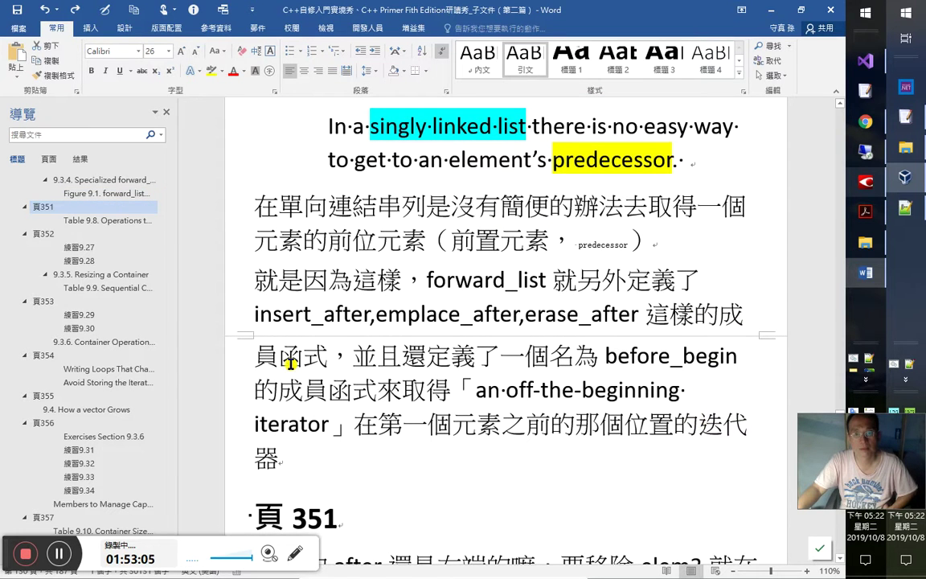
{"action": "left_click", "coordinate": [408, 315]}
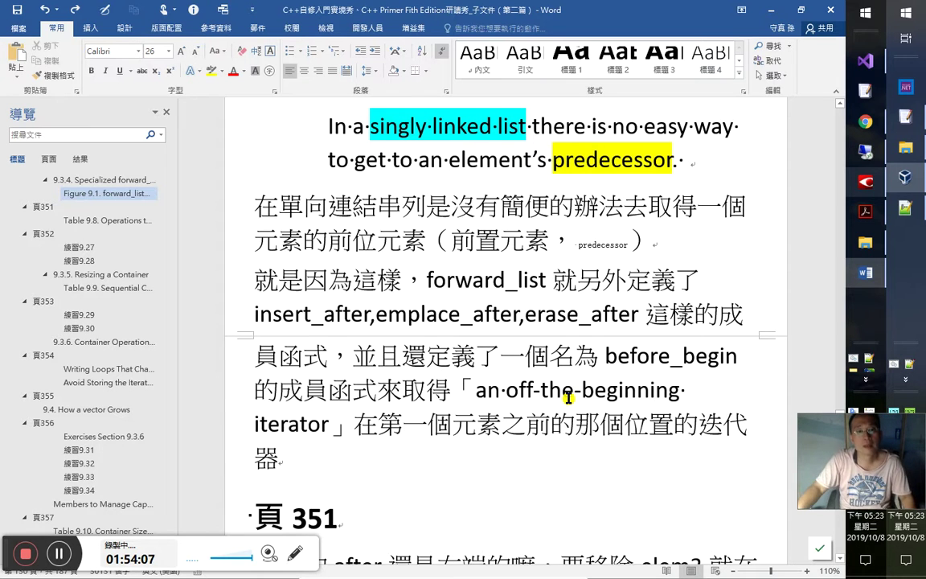
{"action": "scroll", "coordinate": [616, 318], "scroll_direction": "down", "scroll_amount": 2}
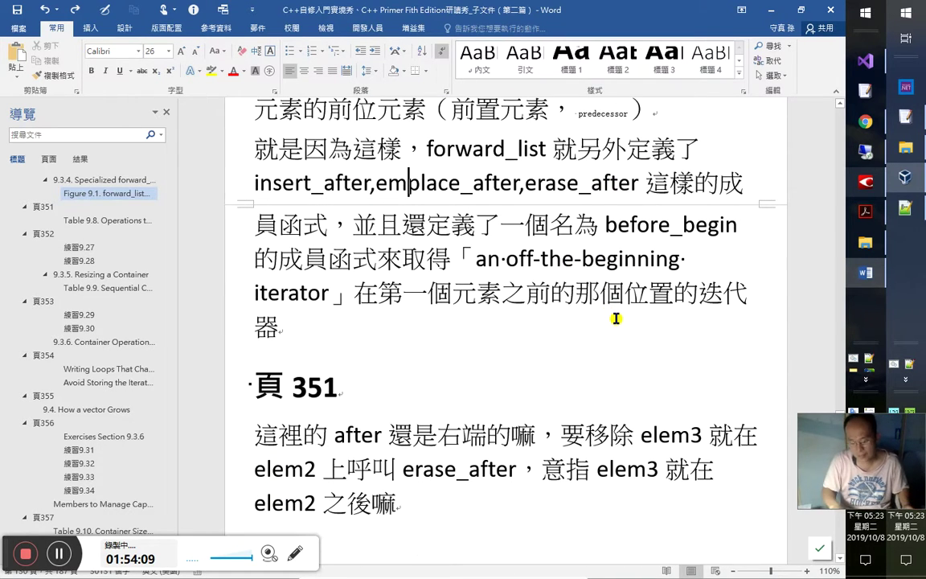
Step: Go to the end of the notes, switch to the C++ Primer book in Chrome and look up the translation of "remaining container"
{"action": "key", "text": "ctrl+End"}
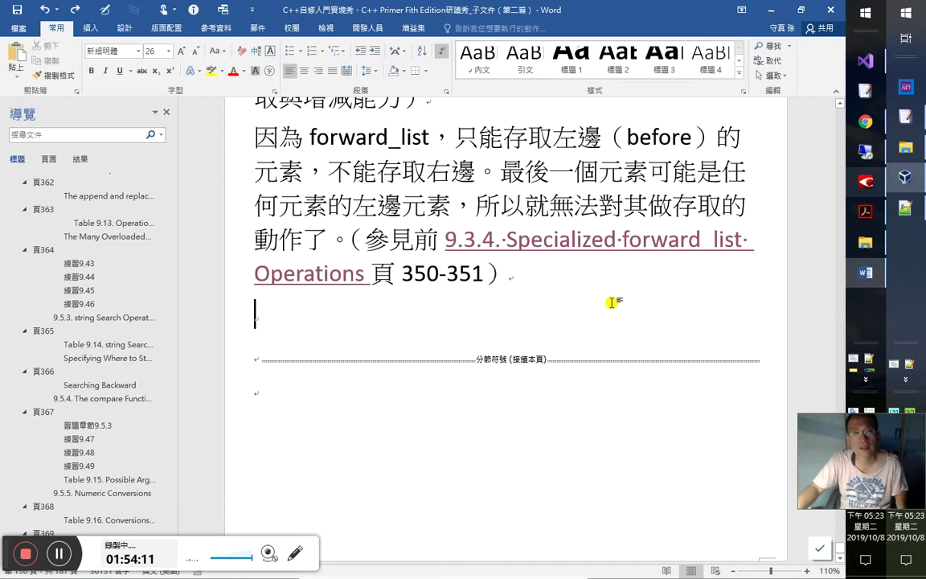
{"action": "key", "text": "alt+Tab"}
{"action": "key", "text": "alt+Tab"}
{"action": "key", "text": "alt+Tab"}
{"action": "key", "text": "alt+shift+Tab"}
{"action": "key", "text": "alt+shift+Tab"}
{"action": "left_click", "coordinate": [424, 20]}
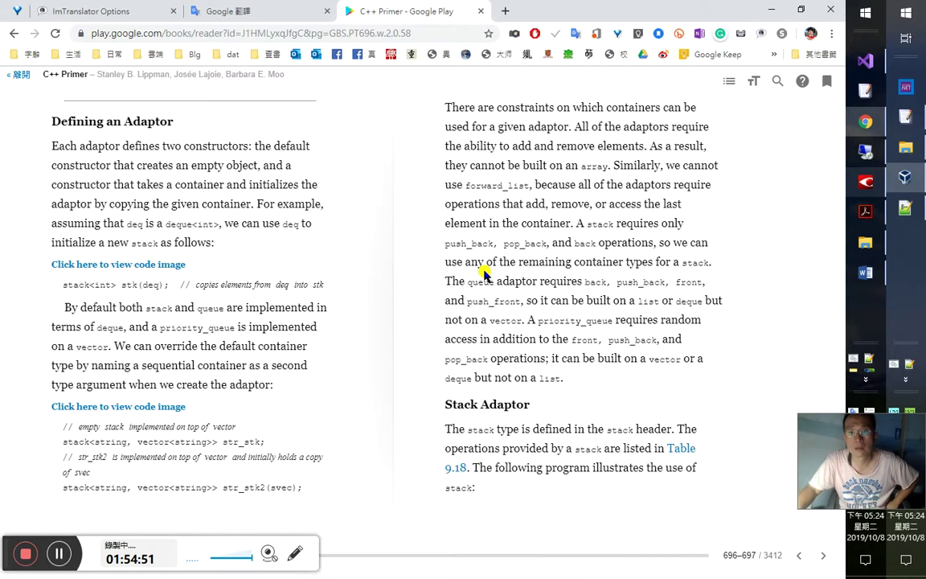
{"action": "left_click_drag", "start_coordinate": [518, 265], "coordinate": [607, 264]}
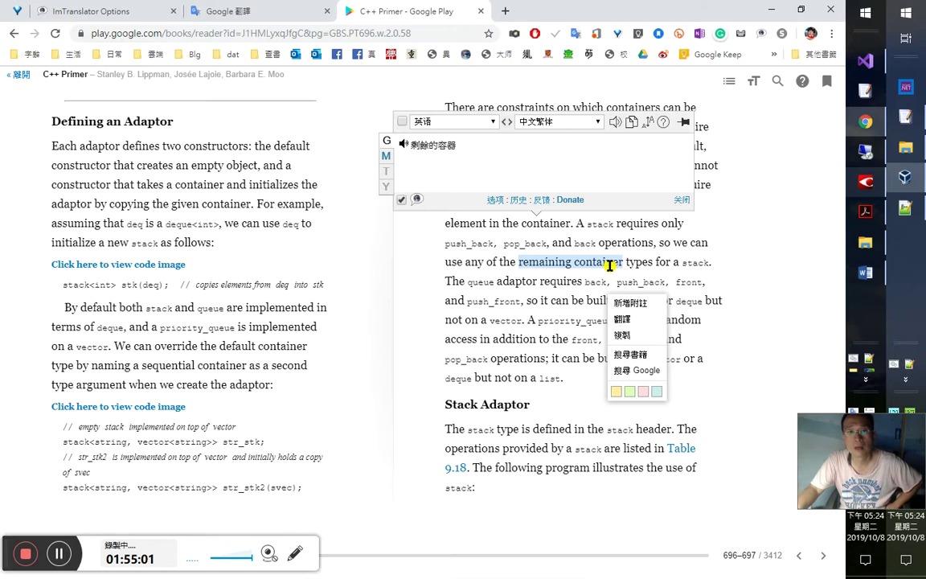
{"action": "left_click", "coordinate": [554, 243]}
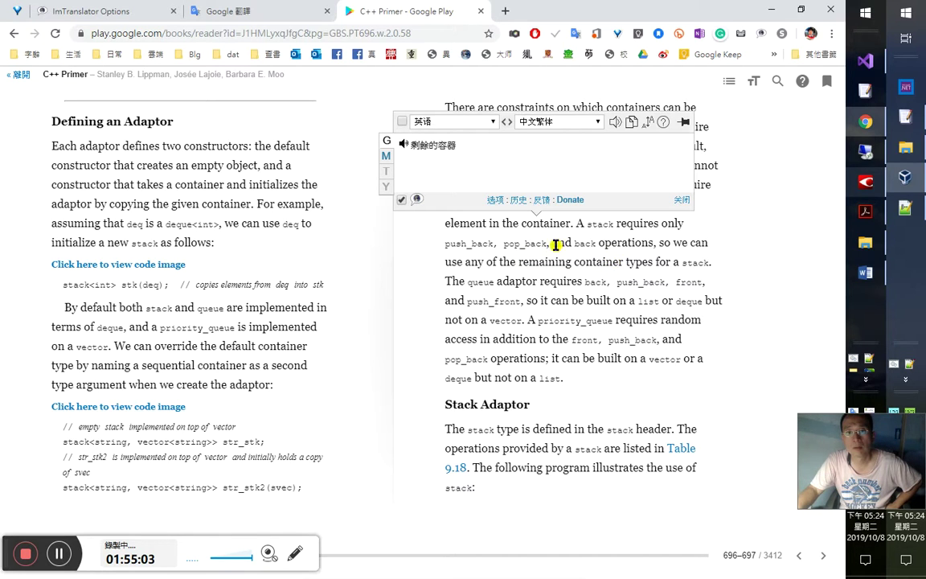
{"action": "left_click", "coordinate": [682, 199]}
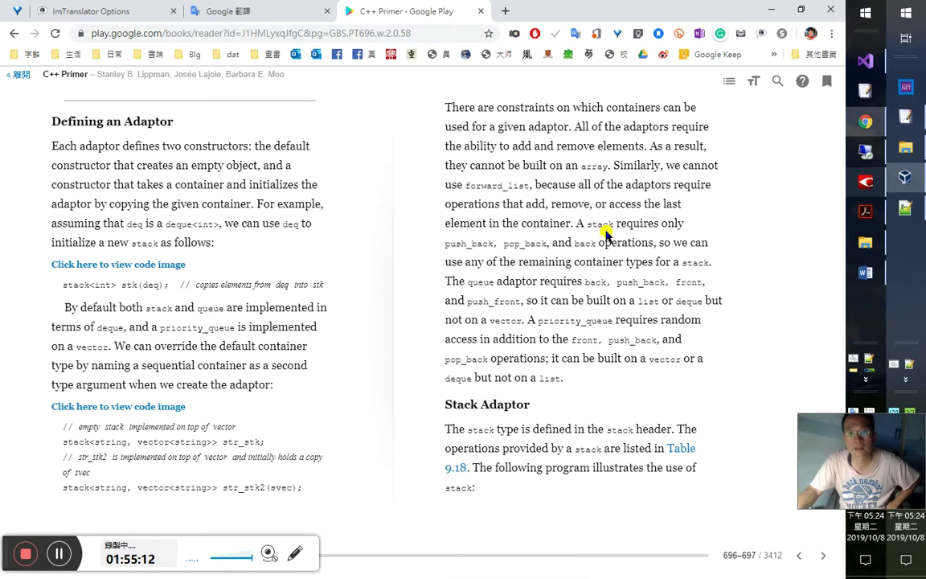
Step: Copy "A stack requires only push_back, pop_back, and back operations," from the book and return to the empty last line of the Word notes
{"action": "left_click_drag", "start_coordinate": [577, 223], "coordinate": [655, 249]}
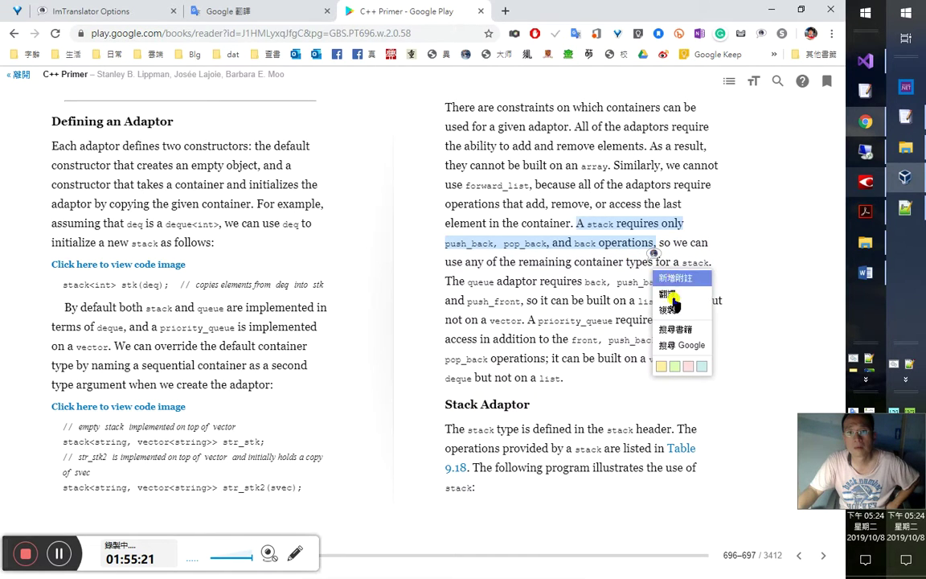
{"action": "left_click", "coordinate": [672, 310]}
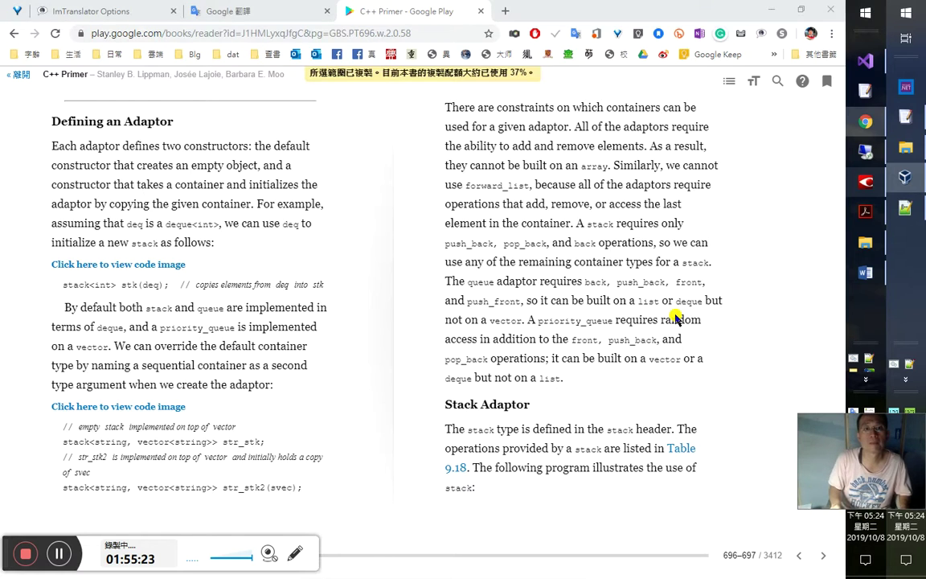
{"action": "key", "text": "alt+Tab"}
{"action": "left_click", "coordinate": [675, 314]}
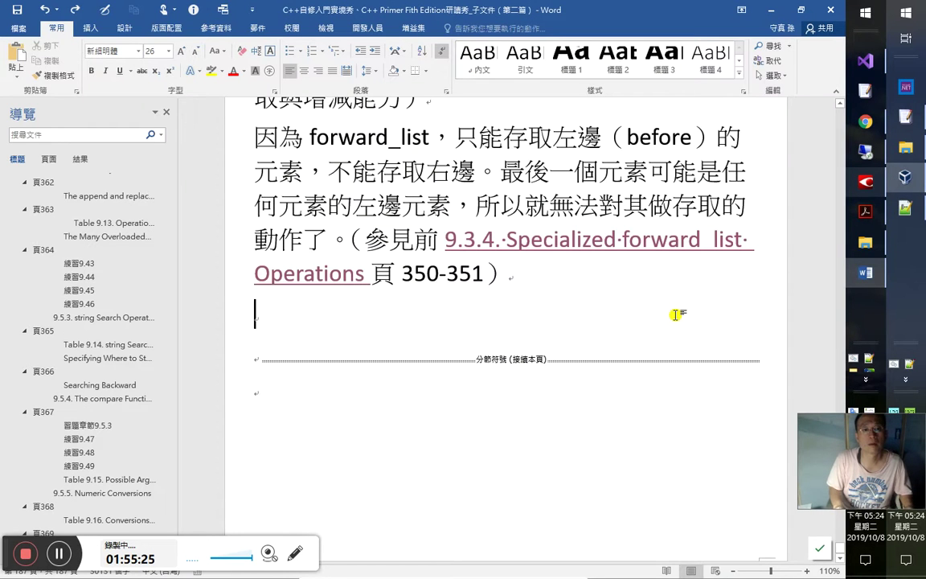
Step: Write "stack 轉接器（adaptor）只需要三種運算：" at the end of the notes and paste the copied stack quotation below it
{"action": "type", "text": "statc"}
{"action": "key", "text": "BackSpace"}
{"action": "type", "text": "ck"}
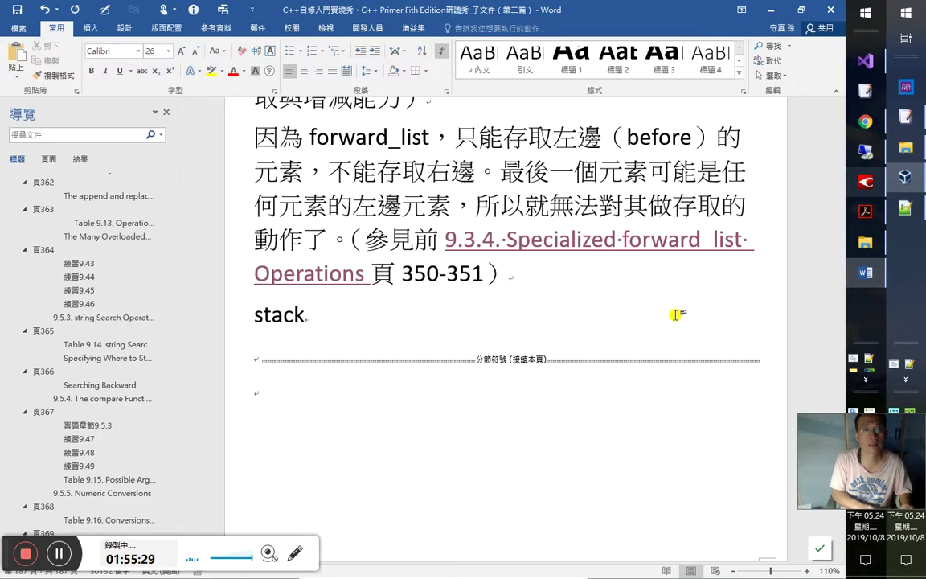
{"action": "key", "text": "ctrl+z"}
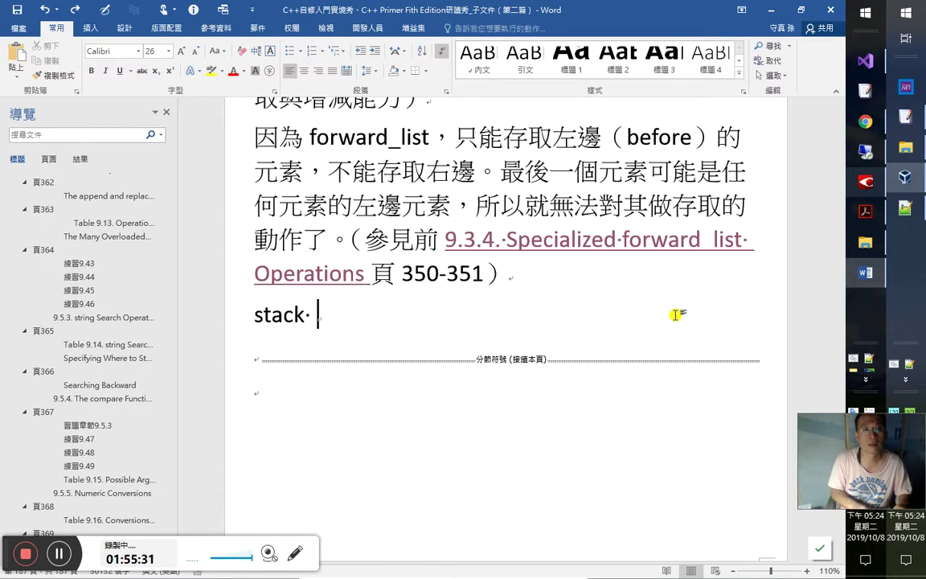
{"action": "type", "text": "jiqy"}
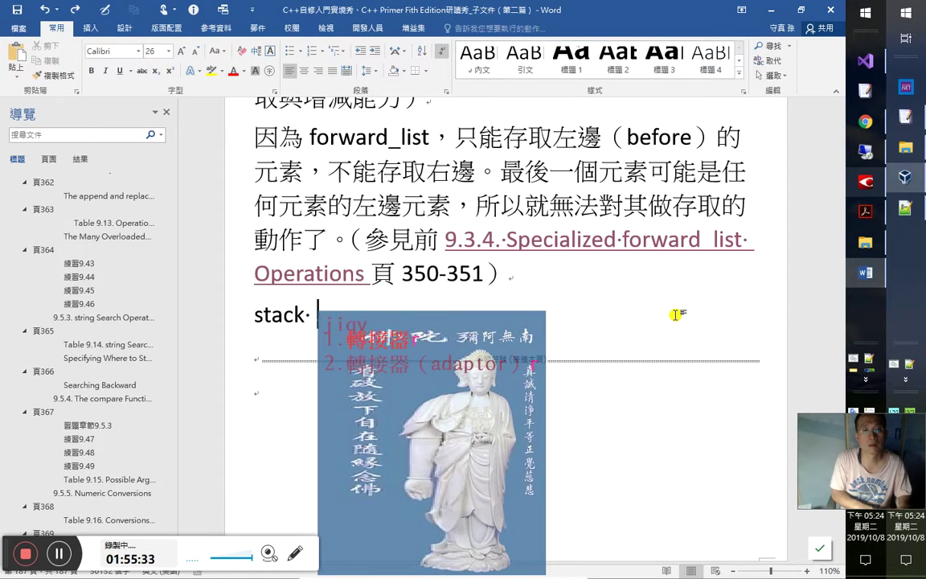
{"action": "type", "text": "2"}
{"action": "type", "text": "只需要"}
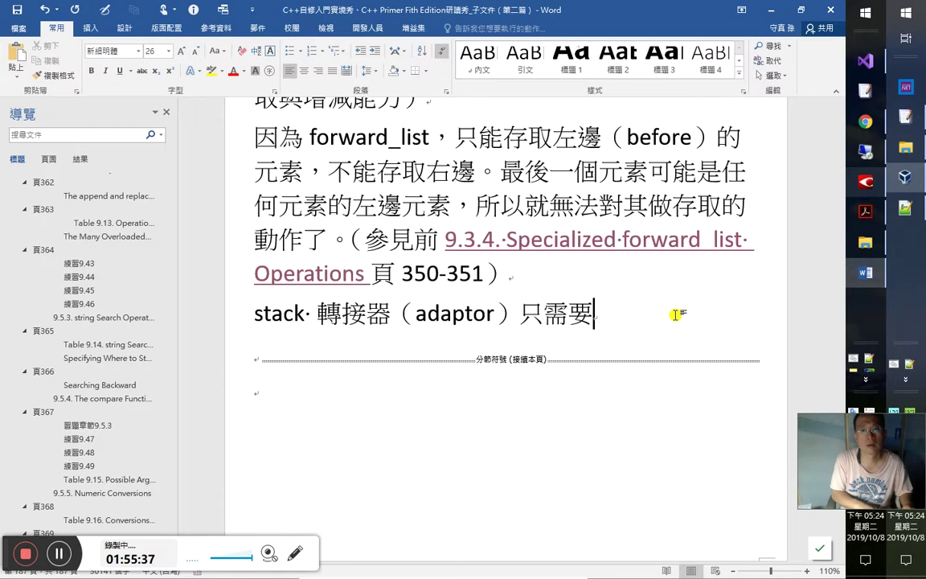
{"action": "type", "text": "a三"}
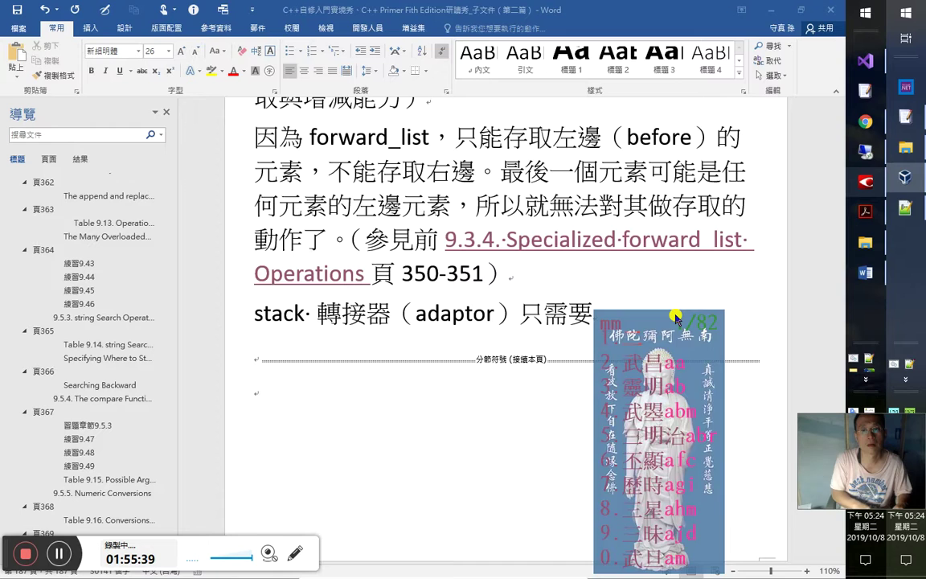
{"action": "type", "text": "種運算："}
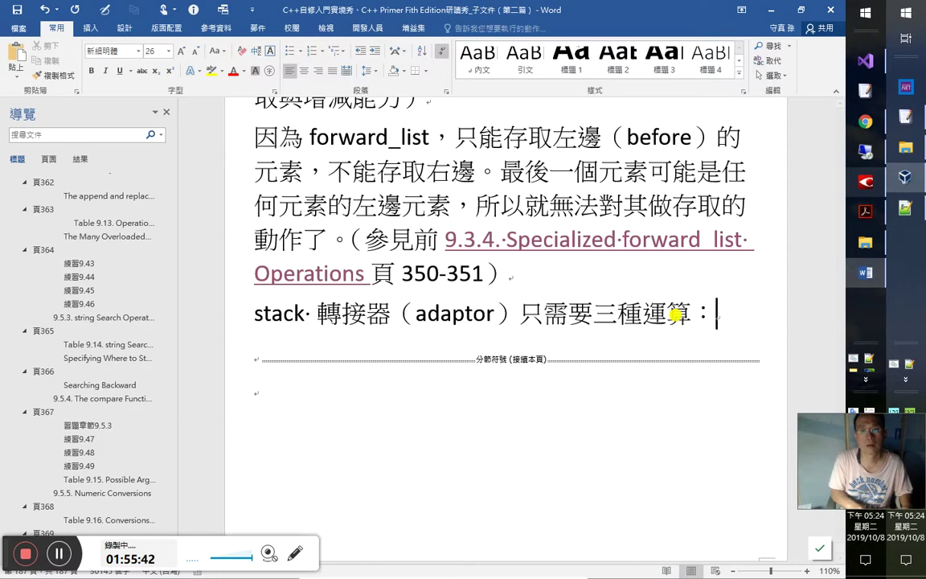
{"action": "key", "text": "Return"}
{"action": "type", "text": "A stack requires only push_back, pop_back , and back operations,"}
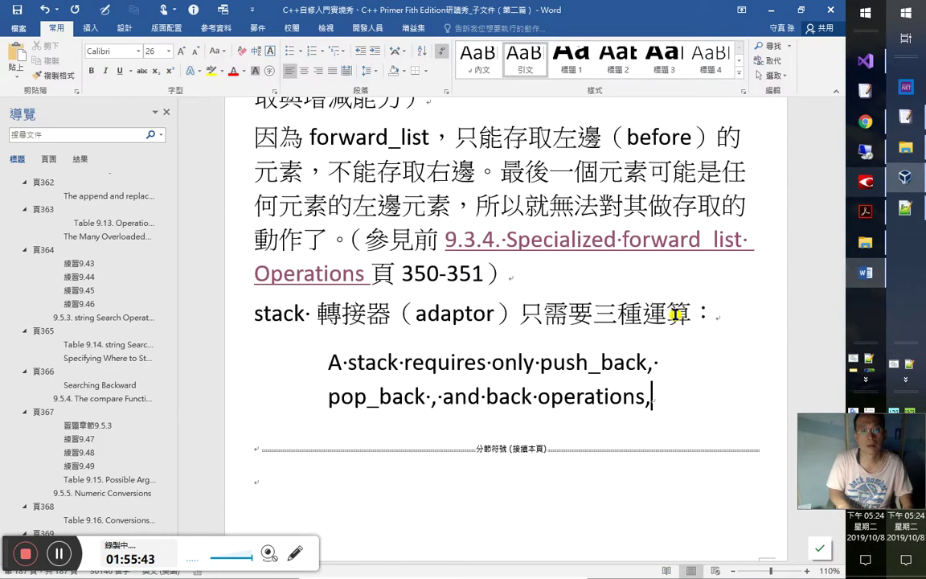
Step: Add an empty Normal-style paragraph below the stack quotation at the end of the notes
{"action": "left_click", "coordinate": [620, 363]}
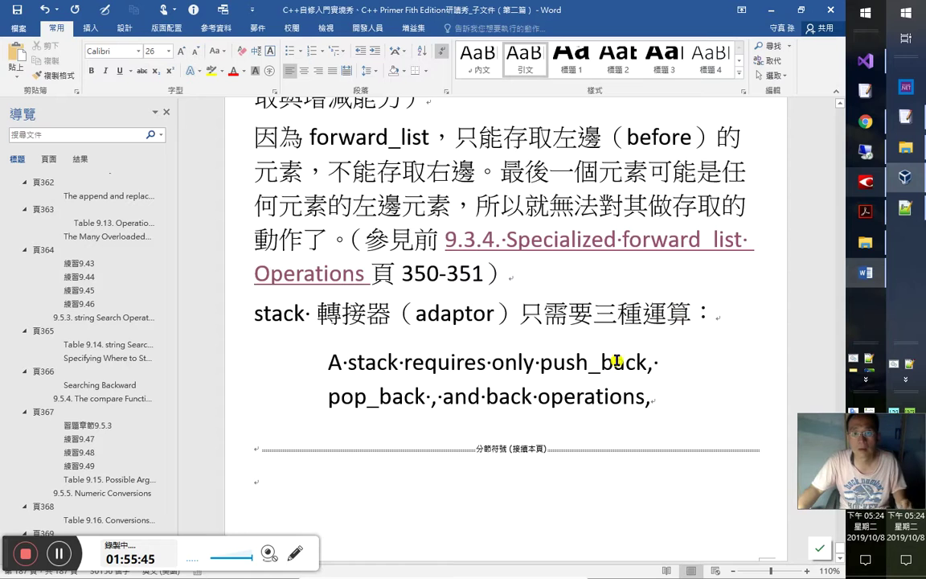
{"action": "key", "text": "Down"}
{"action": "key", "text": "End"}
{"action": "key", "text": "Return"}
{"action": "key", "text": "ctrl+shift+n"}
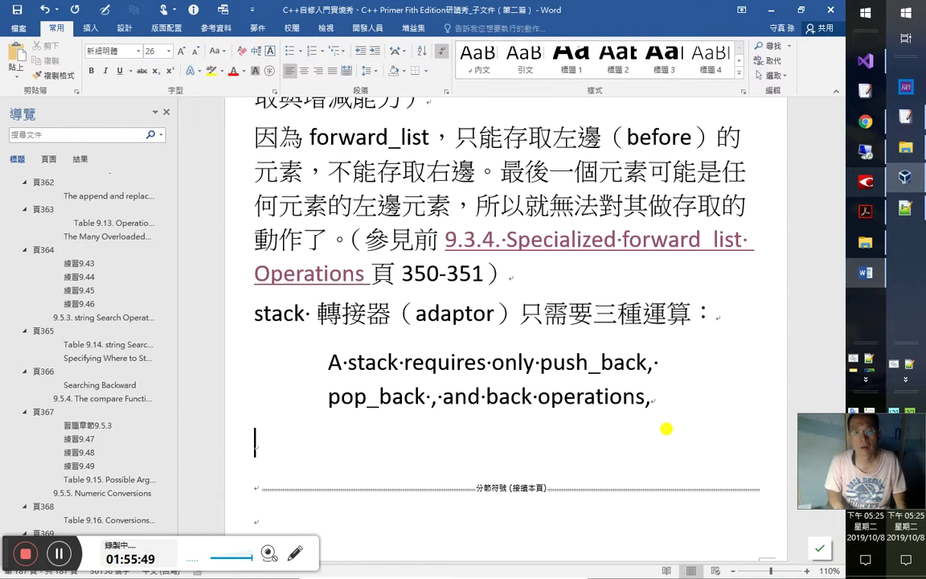
Step: Color push_back, pop_back and back in the stack quotation blue and save the document
{"action": "key", "text": "Left"}
{"action": "key", "text": "Left"}
{"action": "key", "text": "Left"}
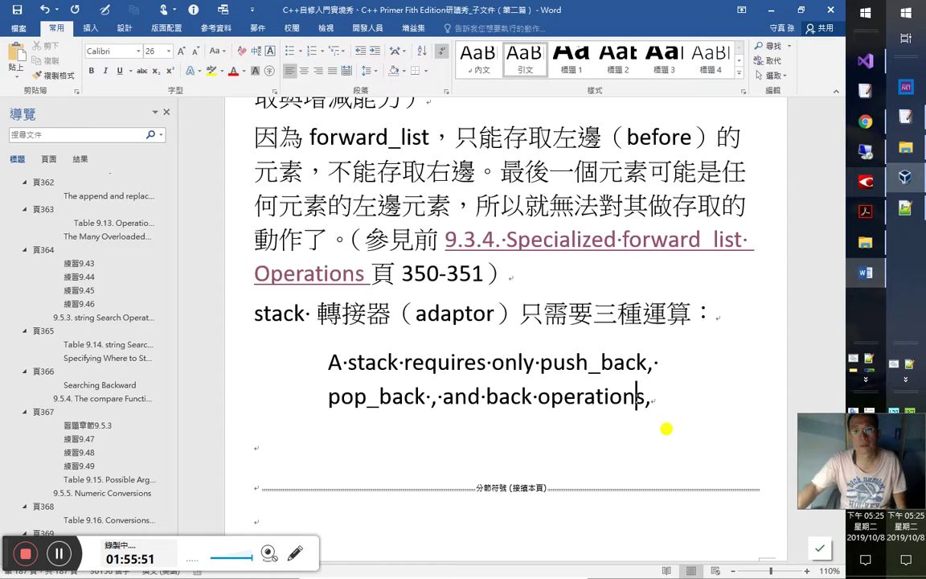
{"action": "left_click_drag", "start_coordinate": [538, 363], "coordinate": [647, 363]}
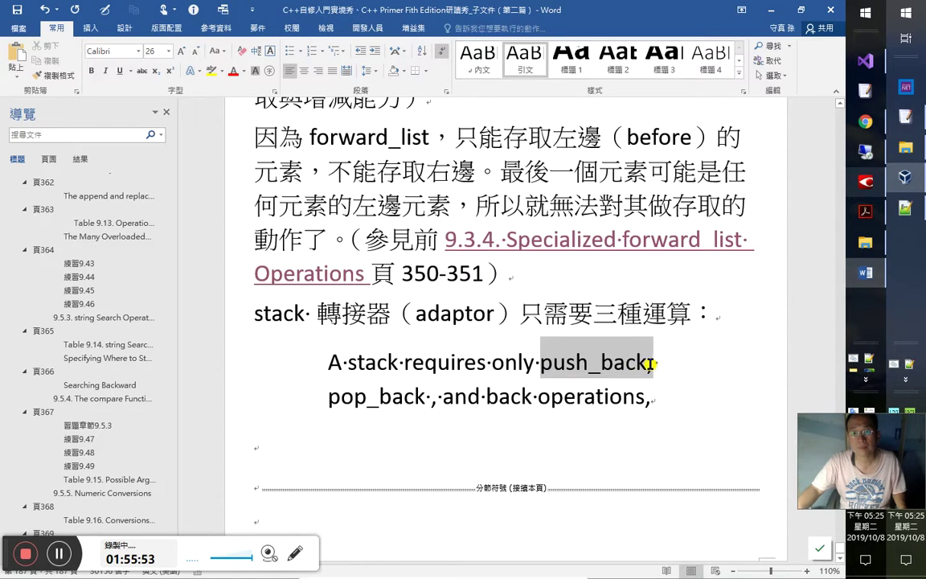
{"action": "left_click", "coordinate": [273, 179]}
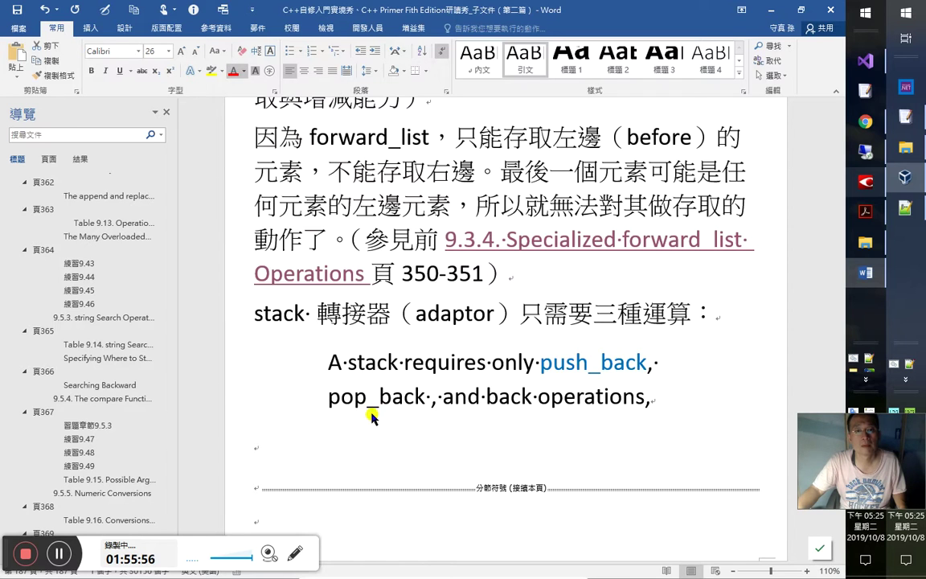
{"action": "left_click_drag", "start_coordinate": [329, 392], "coordinate": [426, 394]}
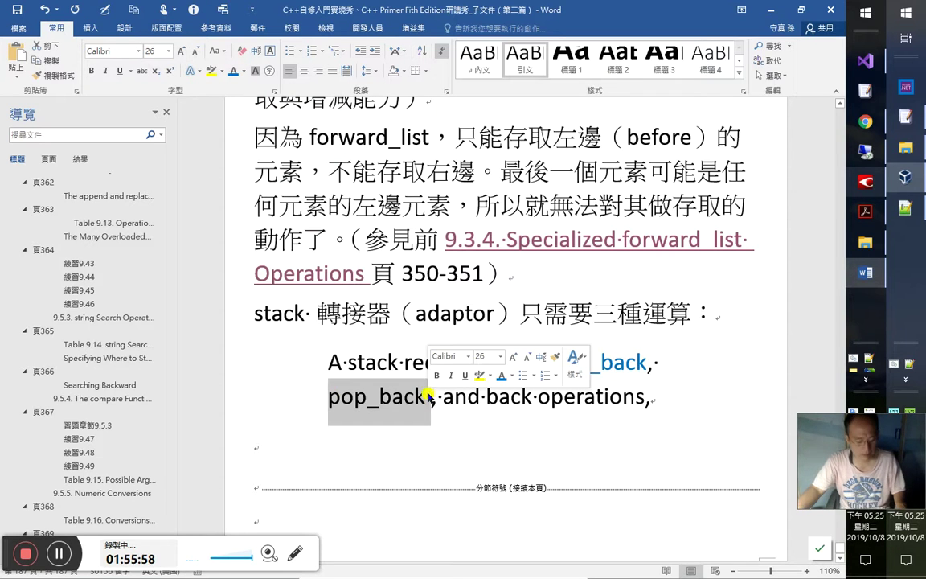
{"action": "key", "text": "F4"}
{"action": "left_click_drag", "start_coordinate": [529, 397], "coordinate": [487, 397]}
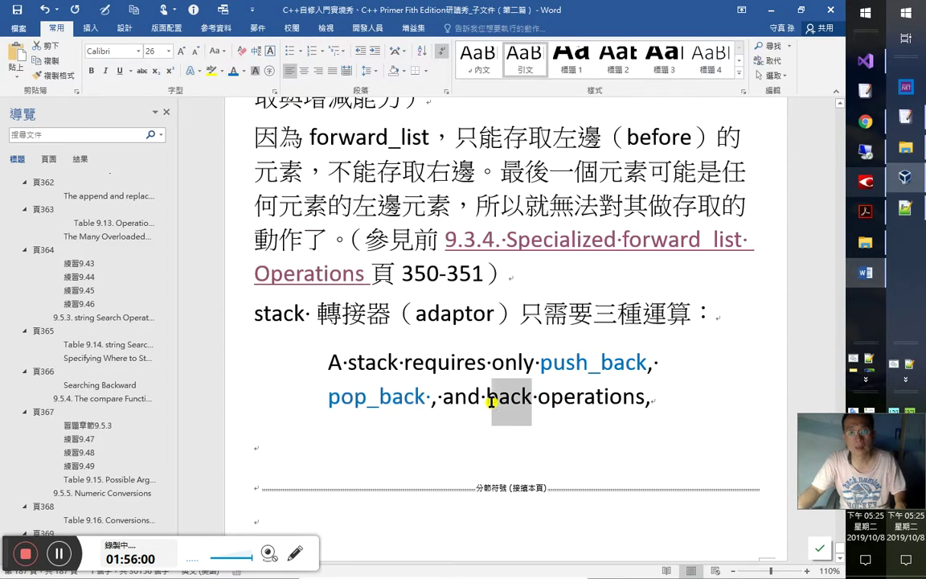
{"action": "key", "text": "F4"}
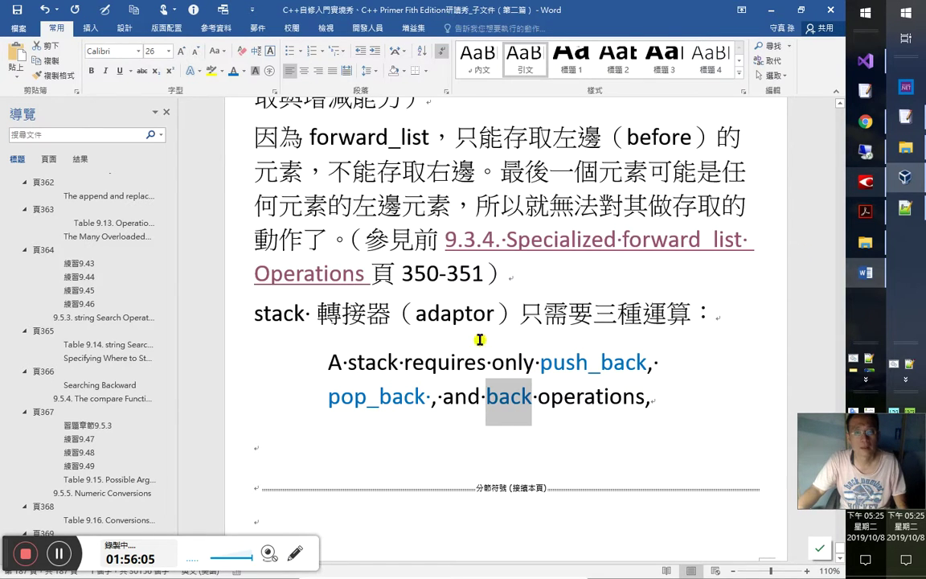
{"action": "left_click", "coordinate": [17, 9]}
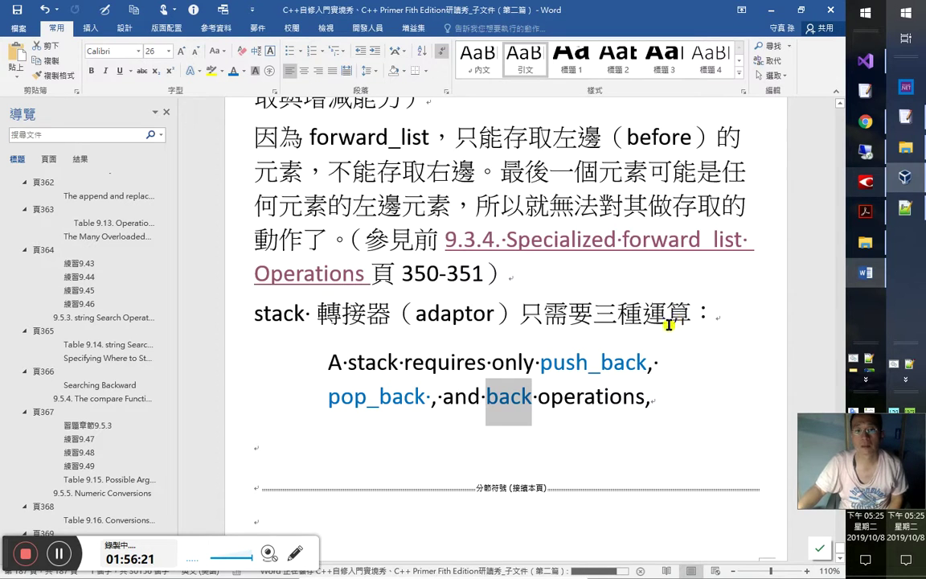
{"action": "mouse_move", "coordinate": [3, 553]}
{"action": "left_mouse_down"}
{"action": "mouse_move", "coordinate": [3, 500]}
{"action": "mouse_move", "coordinate": [4, 558]}
{"action": "mouse_move", "coordinate": [4, 548]}
{"action": "left_mouse_up"}
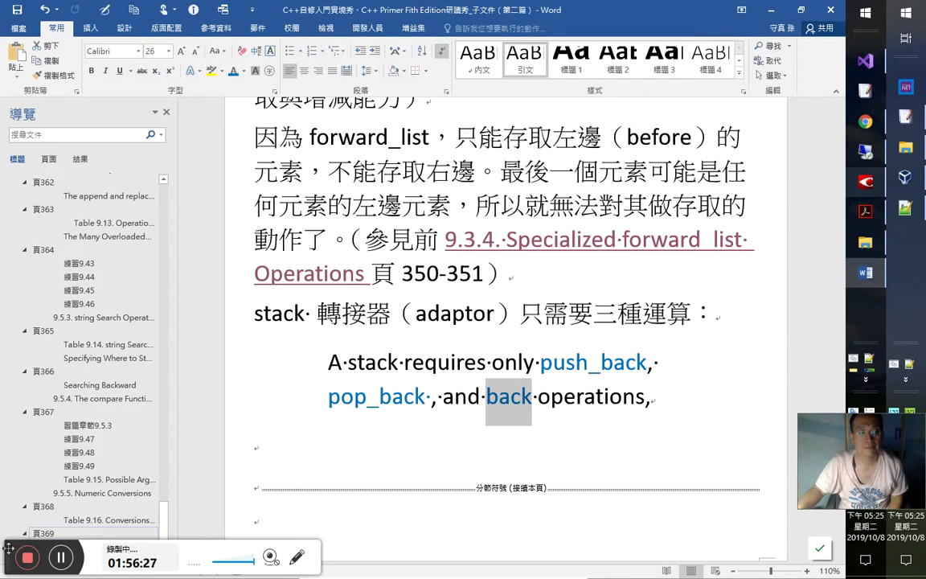
Step: Insert a hyperlink on the word "back" in the stack quotation, targeting the heading 頁347 in this document
{"action": "left_click", "coordinate": [522, 398]}
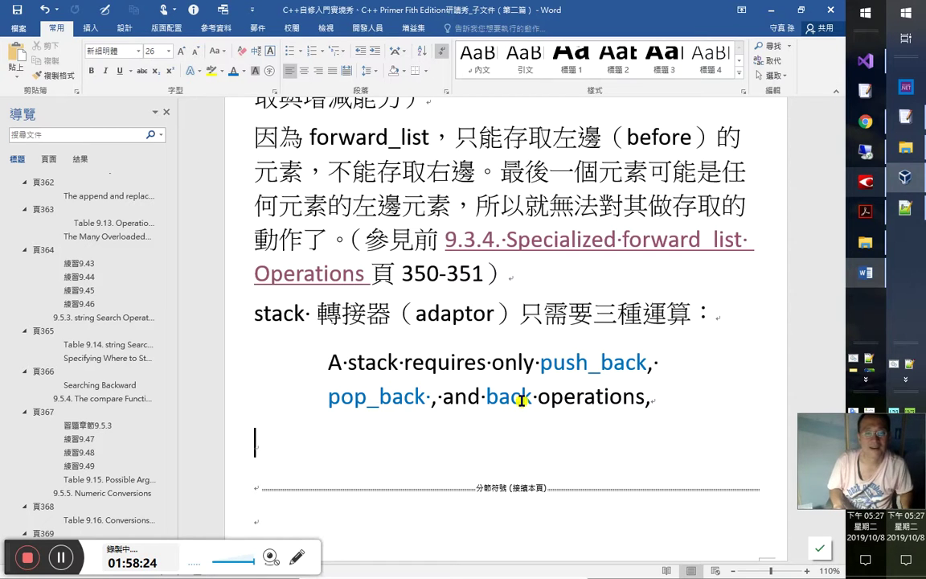
{"action": "key", "text": "Right"}
{"action": "key", "text": "shift+Left"}
{"action": "key", "text": "shift+Left"}
{"action": "key", "text": "shift+Left"}
{"action": "key", "text": "shift+Left"}
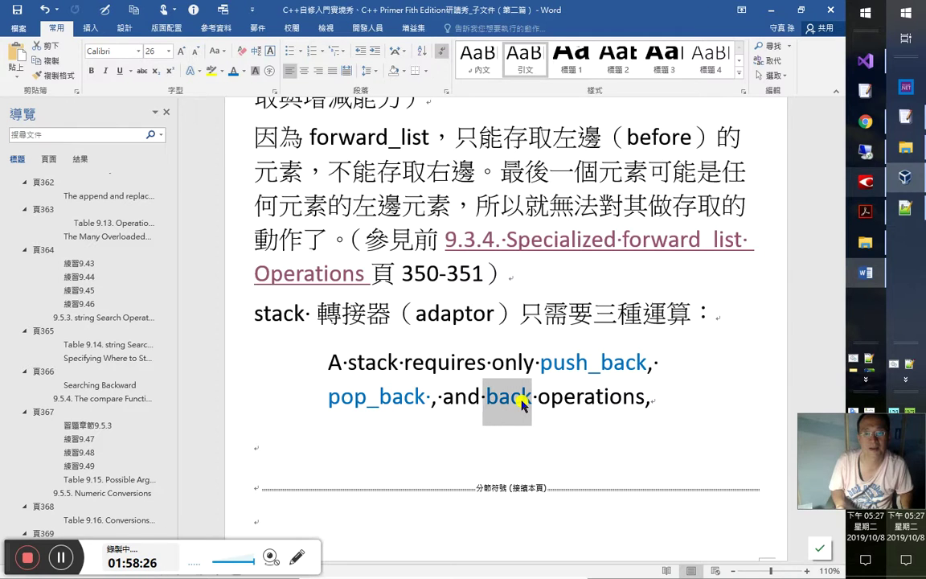
{"action": "key", "text": "ctrl+k"}
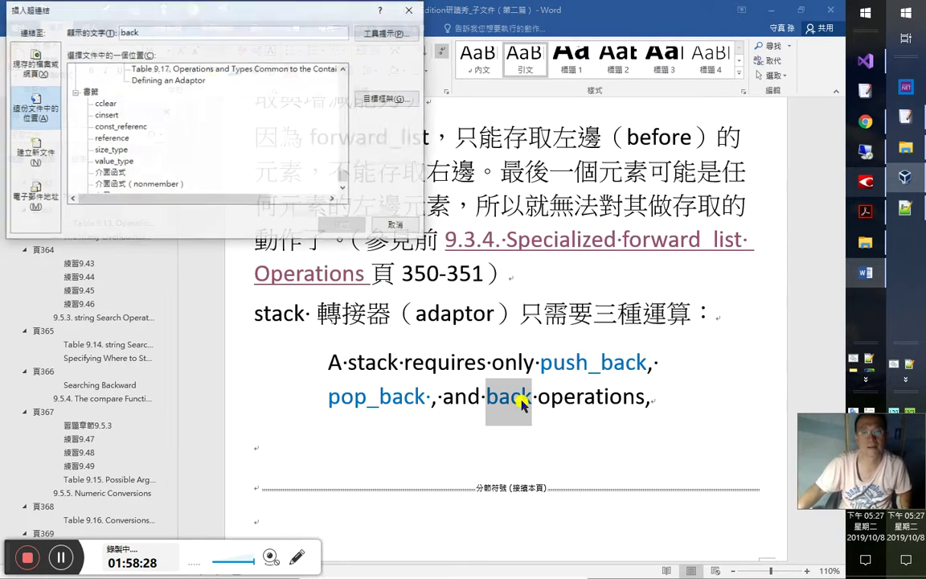
{"action": "scroll", "coordinate": [189, 139], "scroll_direction": "up", "scroll_amount": 10}
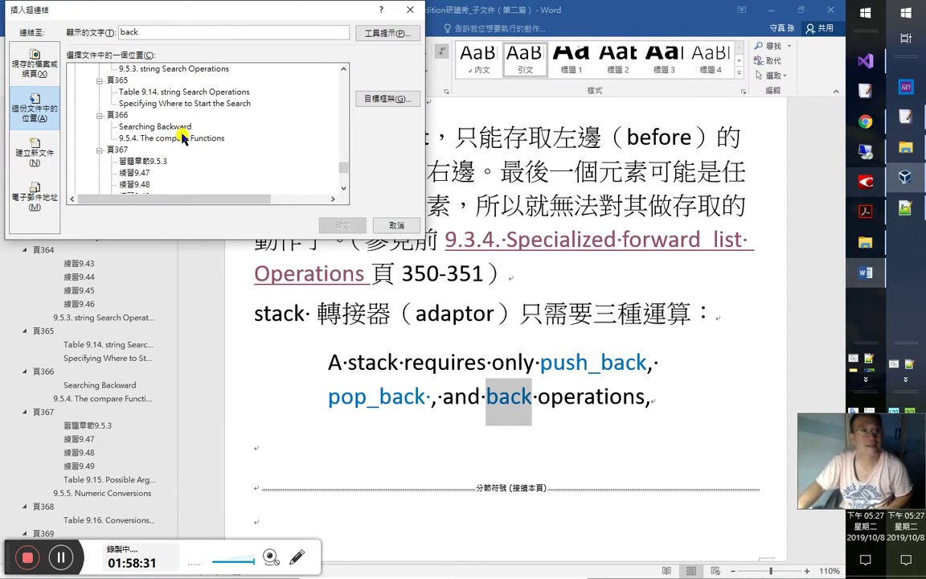
{"action": "scroll", "coordinate": [185, 138], "scroll_direction": "up", "scroll_amount": 10}
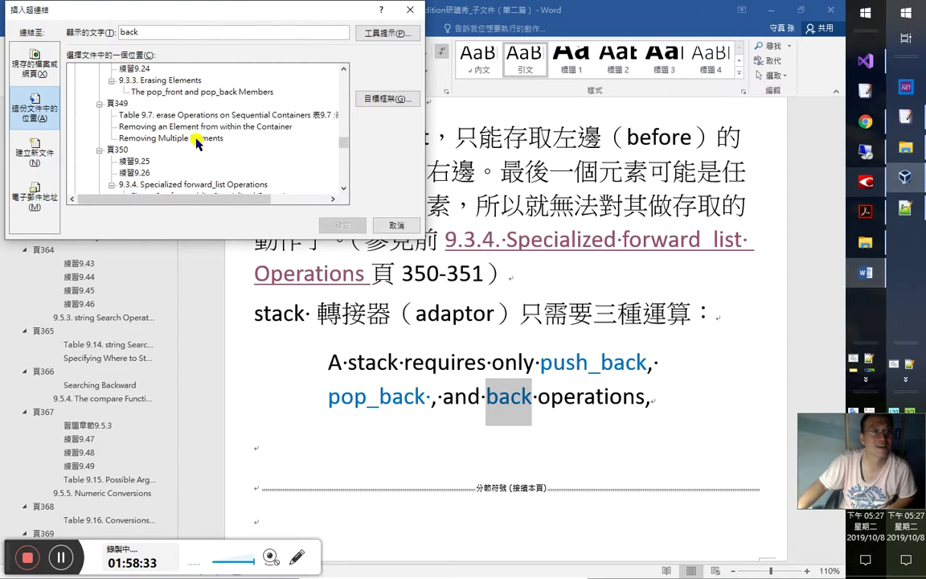
{"action": "left_click", "coordinate": [117, 116]}
{"action": "left_click", "coordinate": [140, 137]}
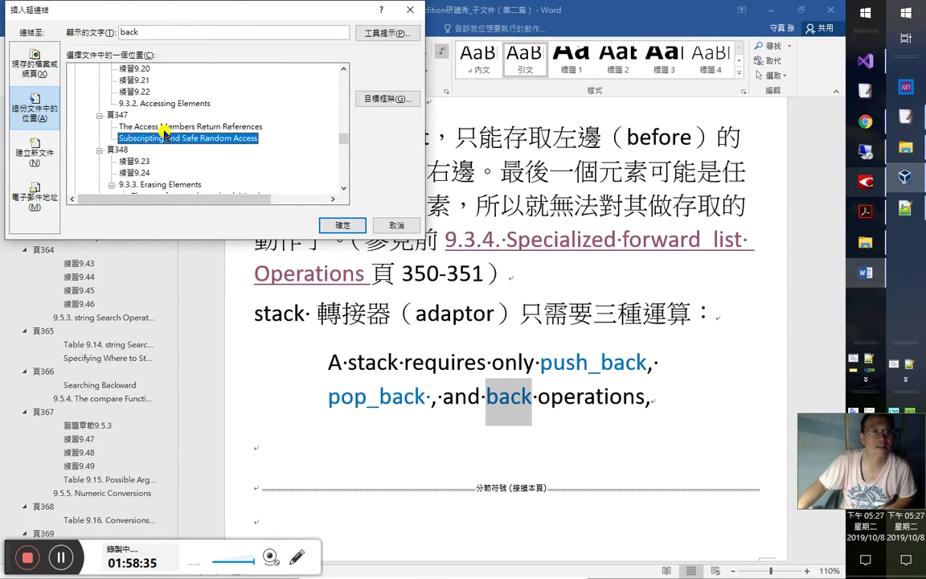
{"action": "left_click", "coordinate": [169, 127]}
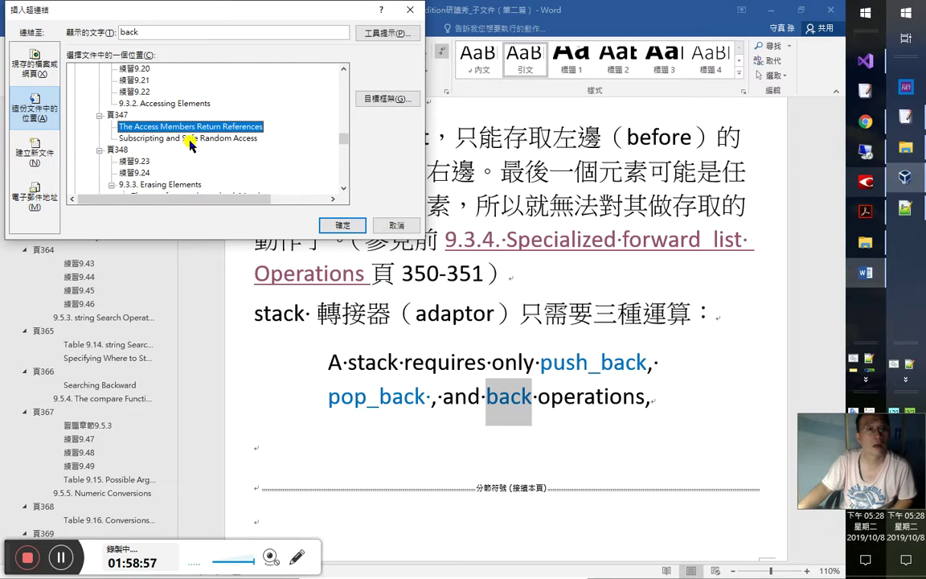
{"action": "left_click", "coordinate": [117, 115]}
{"action": "scroll", "coordinate": [177, 134], "scroll_direction": "up", "scroll_amount": 2}
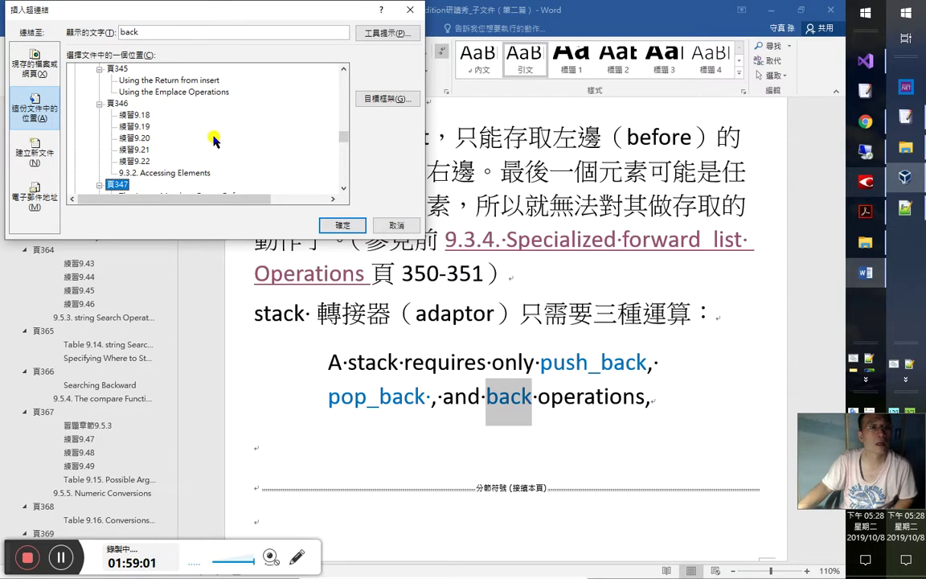
{"action": "scroll", "coordinate": [217, 140], "scroll_direction": "down", "scroll_amount": 1}
{"action": "left_click", "coordinate": [155, 161]}
{"action": "scroll", "coordinate": [160, 159], "scroll_direction": "up", "scroll_amount": 1}
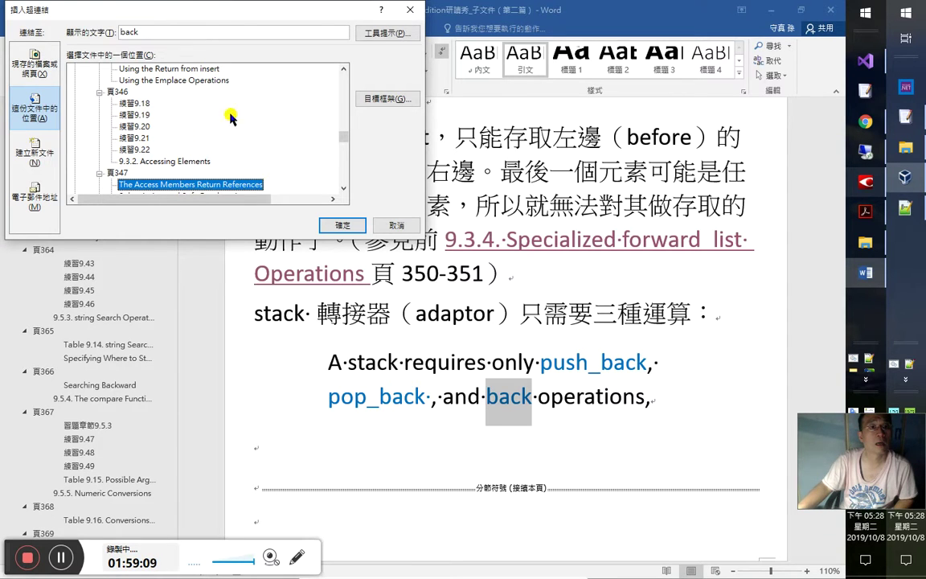
{"action": "scroll", "coordinate": [206, 148], "scroll_direction": "down", "scroll_amount": 1}
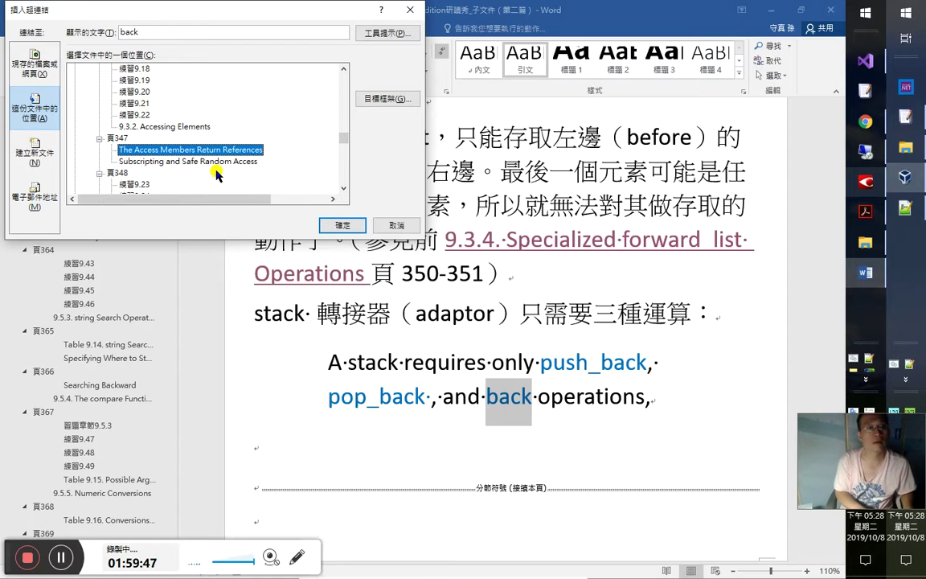
{"action": "left_click", "coordinate": [115, 138]}
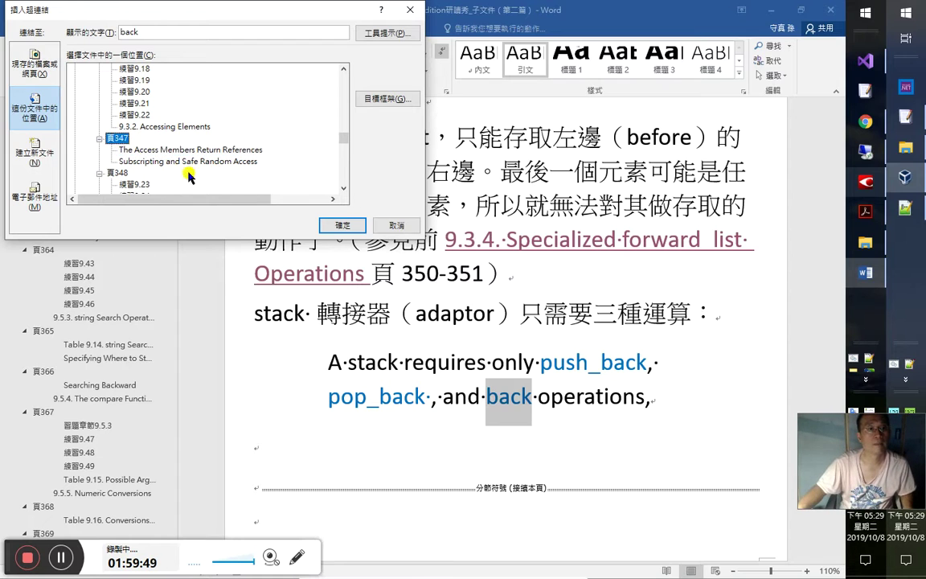
{"action": "left_click", "coordinate": [338, 224]}
Step: Follow the new "back" link to page 347 and put the cursor at the end of the paragraph above table 9.6
{"action": "scroll", "coordinate": [514, 422], "scroll_direction": "up", "scroll_amount": 1}
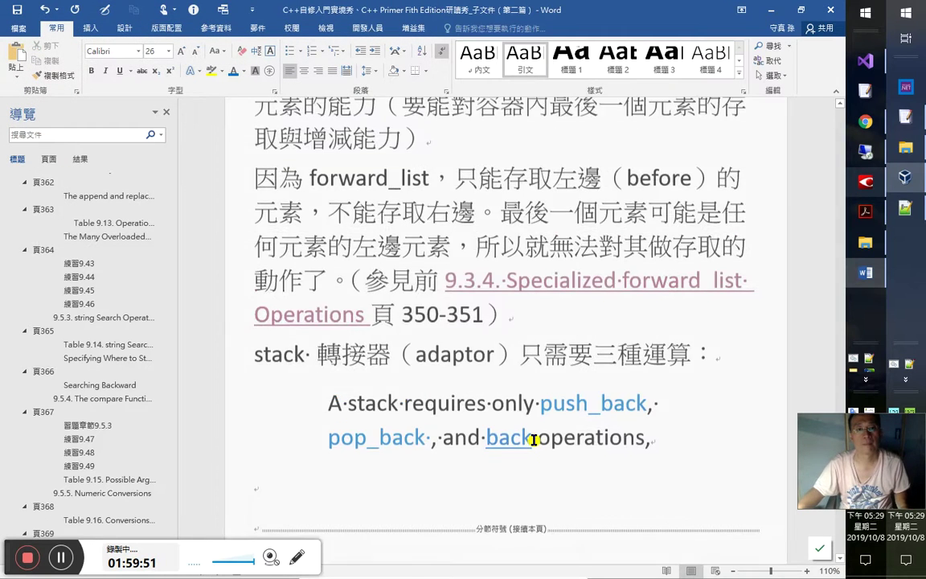
{"action": "left_click", "coordinate": [519, 432], "text": "ctrl"}
{"action": "scroll", "coordinate": [518, 422], "scroll_direction": "down", "scroll_amount": 2}
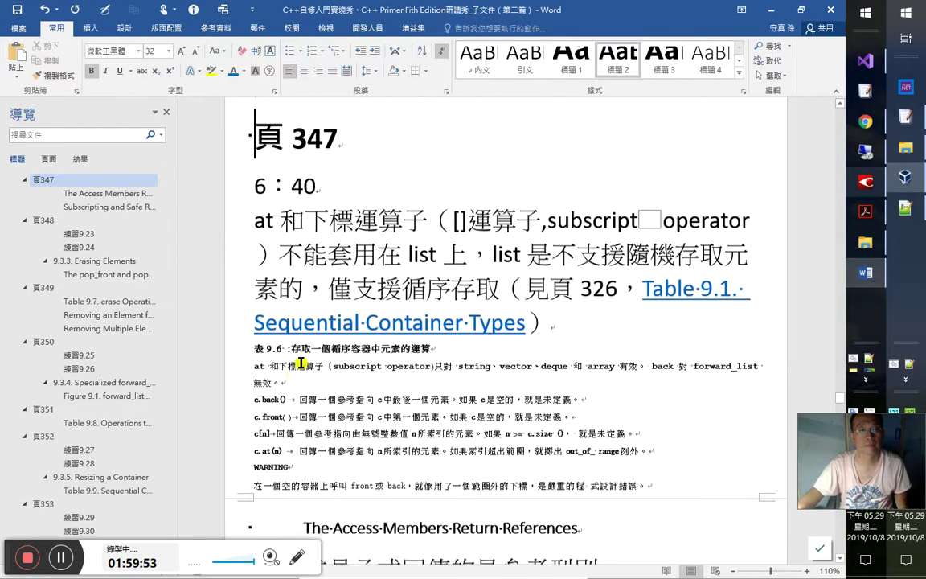
{"action": "left_click", "coordinate": [555, 306]}
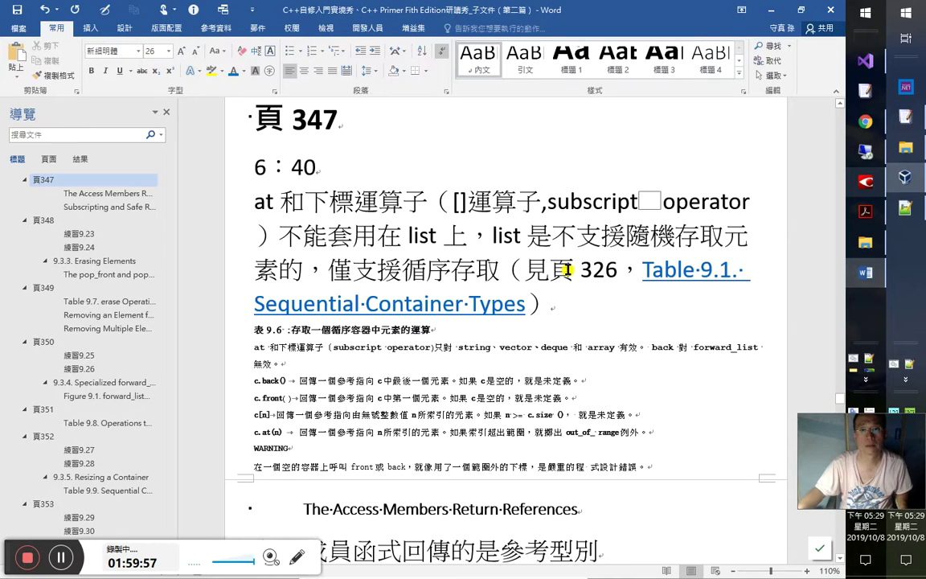
{"action": "left_click", "coordinate": [584, 272]}
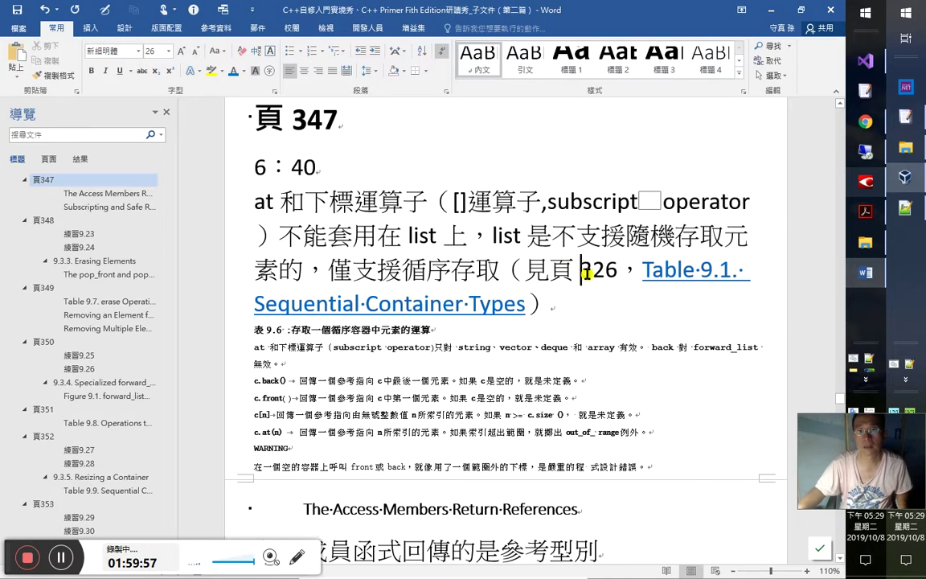
{"action": "left_click", "coordinate": [579, 333]}
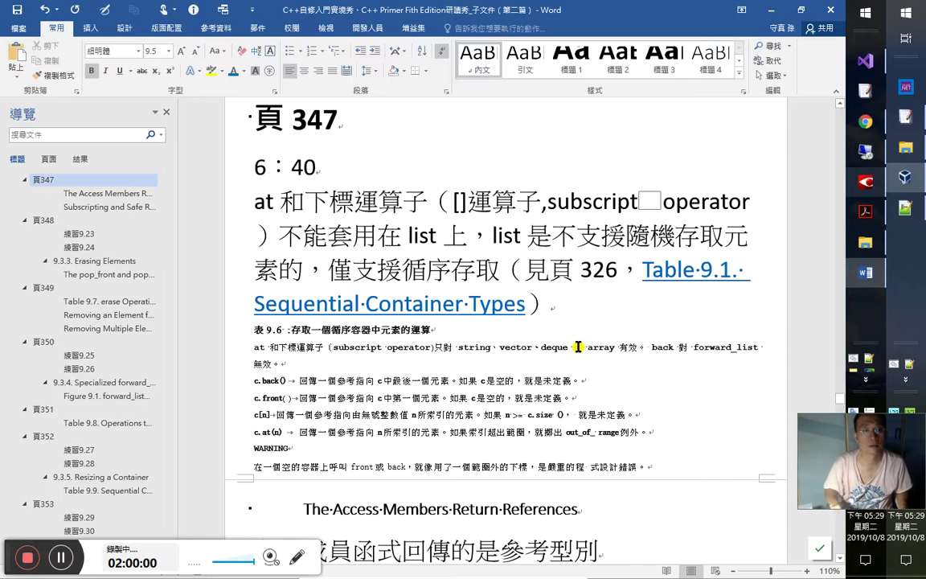
{"action": "key", "text": "Up"}
{"action": "key", "text": "End"}
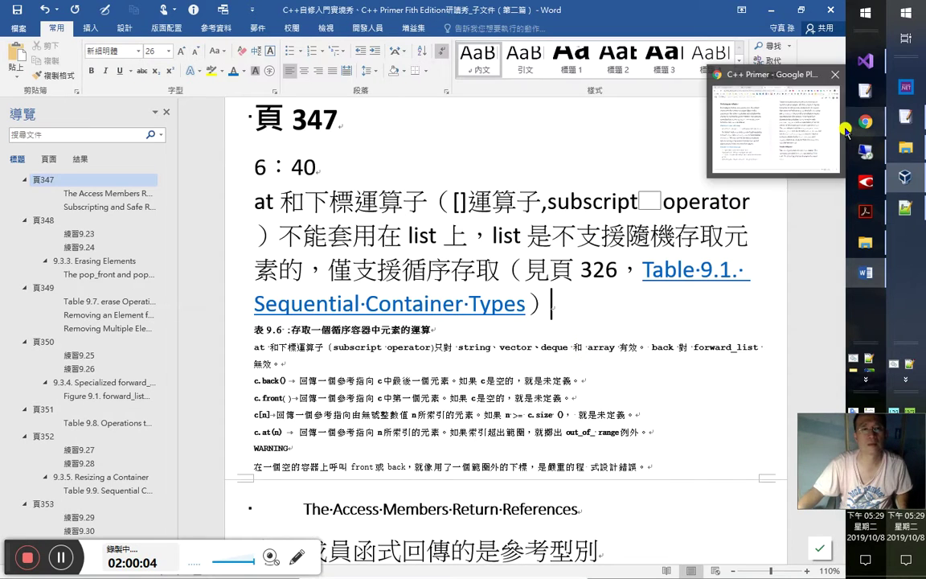
Step: Switch to the C++ Primer PDF in Acrobat, open a second window of it and browse its bookmarks to section 9.3, Sequential Container Operations
{"action": "mouse_move", "coordinate": [903, 67]}
{"action": "left_click", "coordinate": [866, 214]}
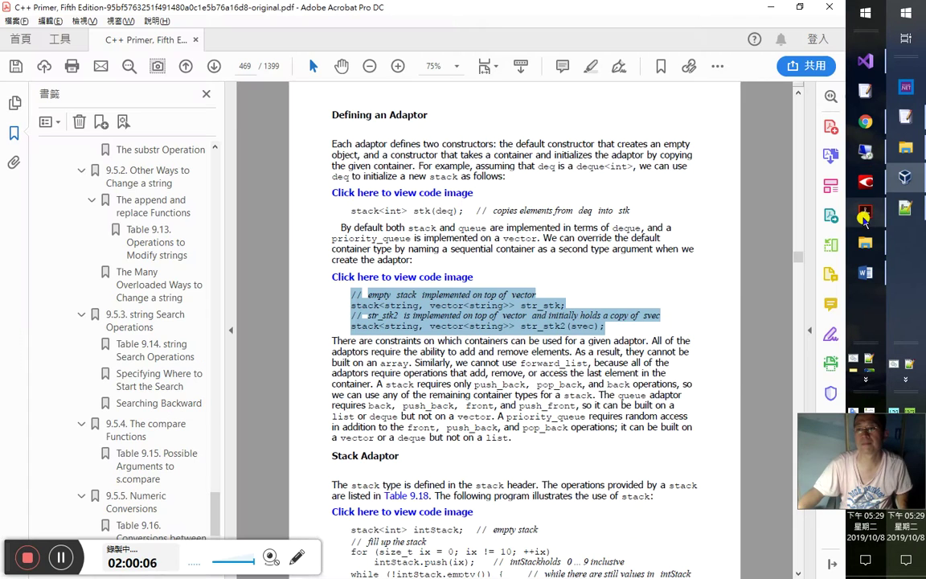
{"action": "key", "text": "alt+Tab"}
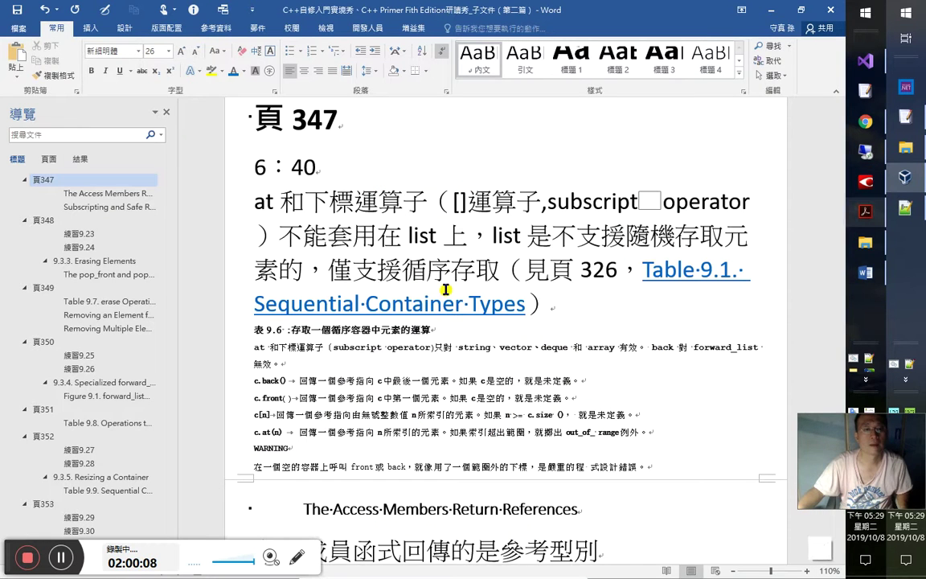
{"action": "scroll", "coordinate": [72, 354], "scroll_direction": "up", "scroll_amount": 2}
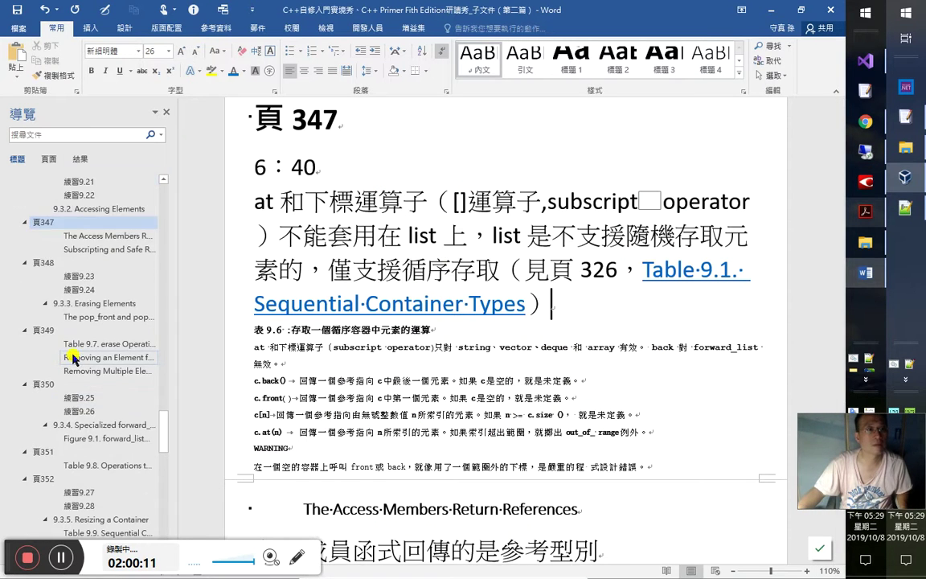
{"action": "key", "text": "alt+Tab"}
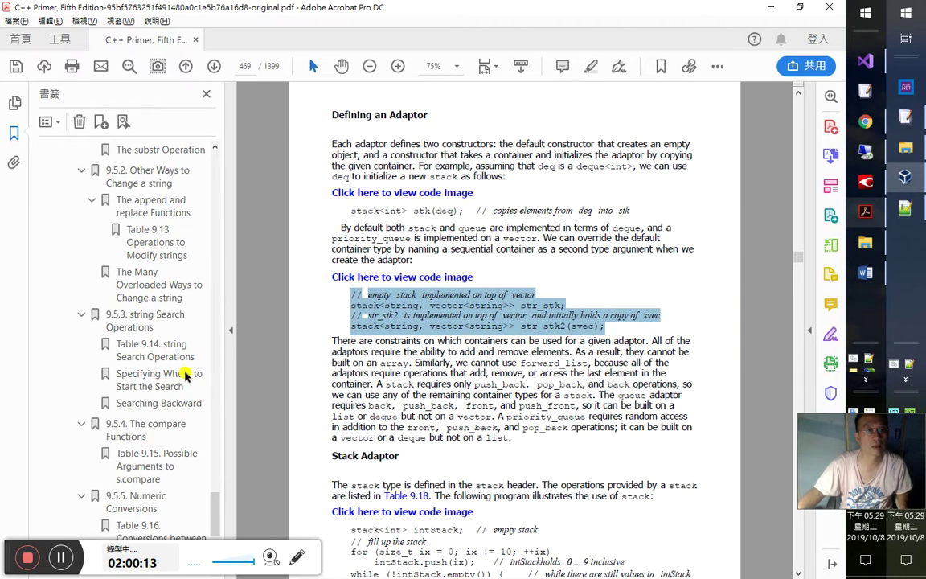
{"action": "scroll", "coordinate": [192, 368], "scroll_direction": "up", "scroll_amount": 5}
{"action": "scroll", "coordinate": [196, 364], "scroll_direction": "down", "scroll_amount": 10}
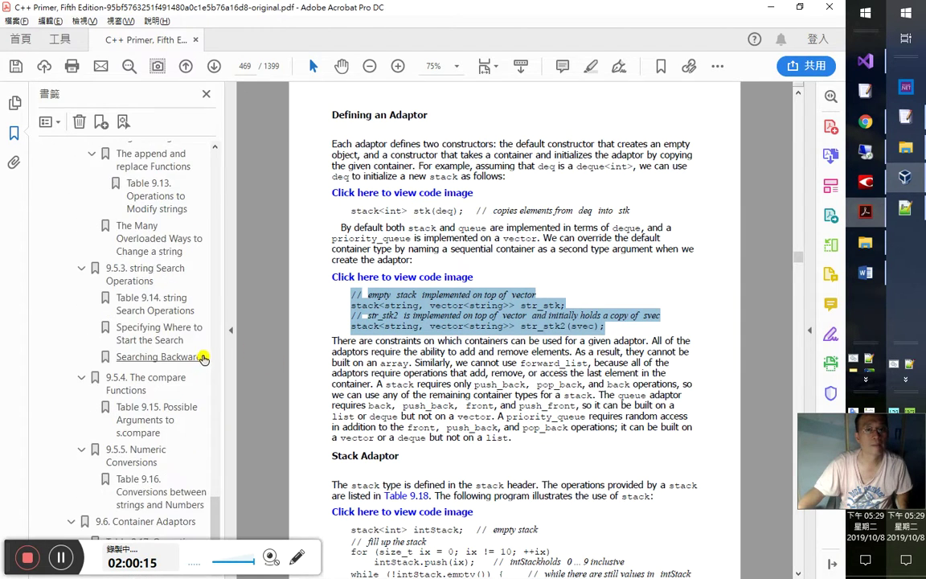
{"action": "left_click", "coordinate": [125, 25]}
{"action": "left_click", "coordinate": [129, 36]}
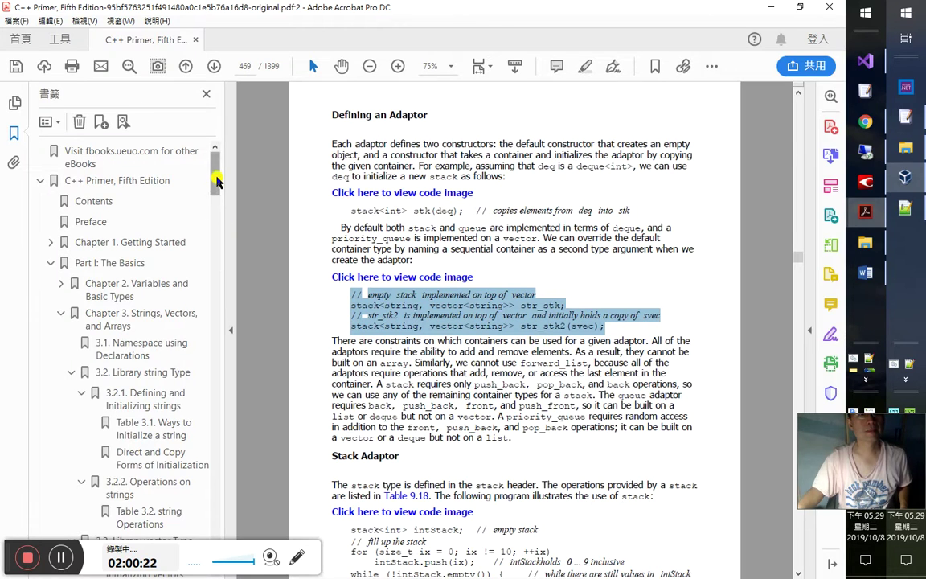
{"action": "left_click_drag", "start_coordinate": [217, 182], "coordinate": [212, 392]}
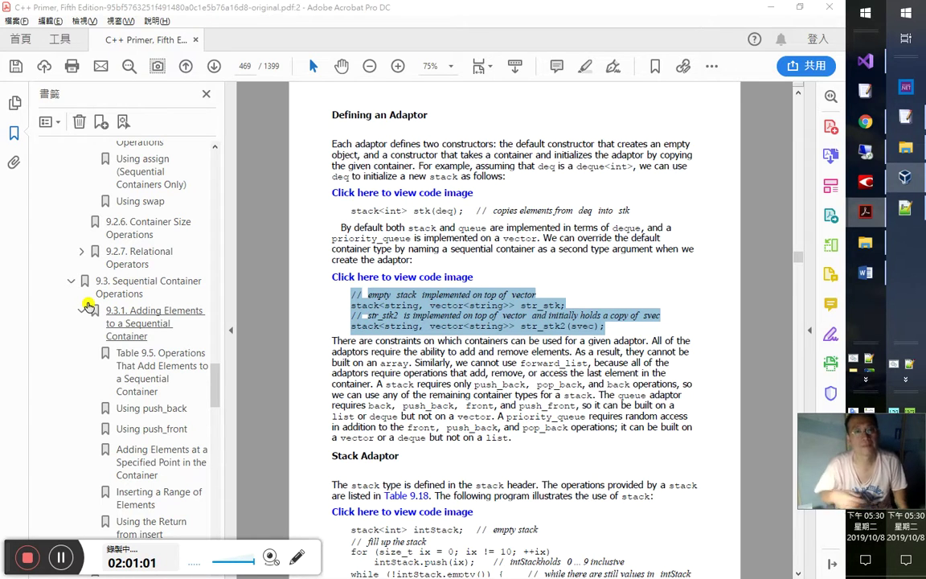
Step: Switch to Google Translate in Chrome, play the English pronunciation of "predecessor", and return to the C++ Primer PDF in Acrobat
{"action": "key", "text": "alt+Tab"}
{"action": "key", "text": "alt+Tab"}
{"action": "key", "text": "alt+Tab"}
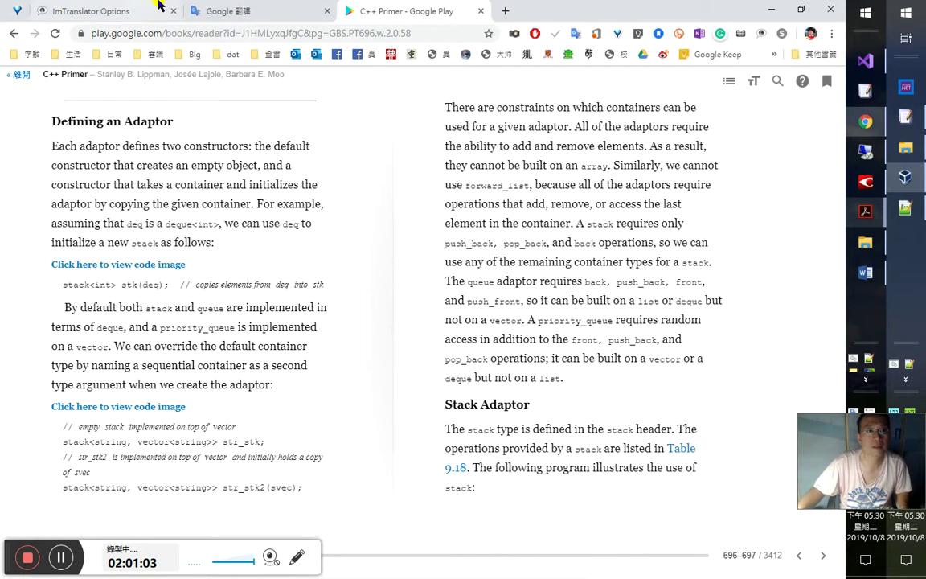
{"action": "left_click", "coordinate": [239, 11]}
{"action": "left_click", "coordinate": [60, 275]}
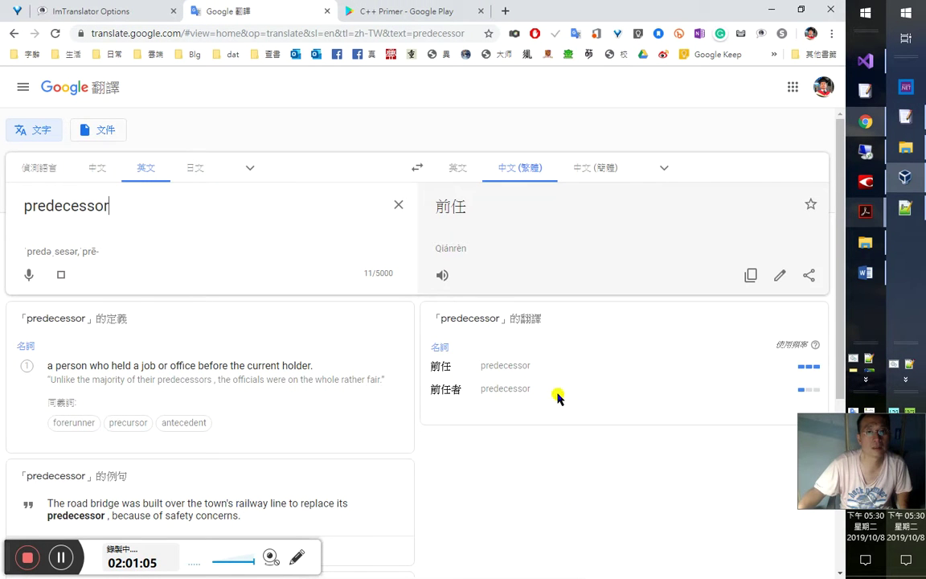
{"action": "left_click", "coordinate": [63, 274]}
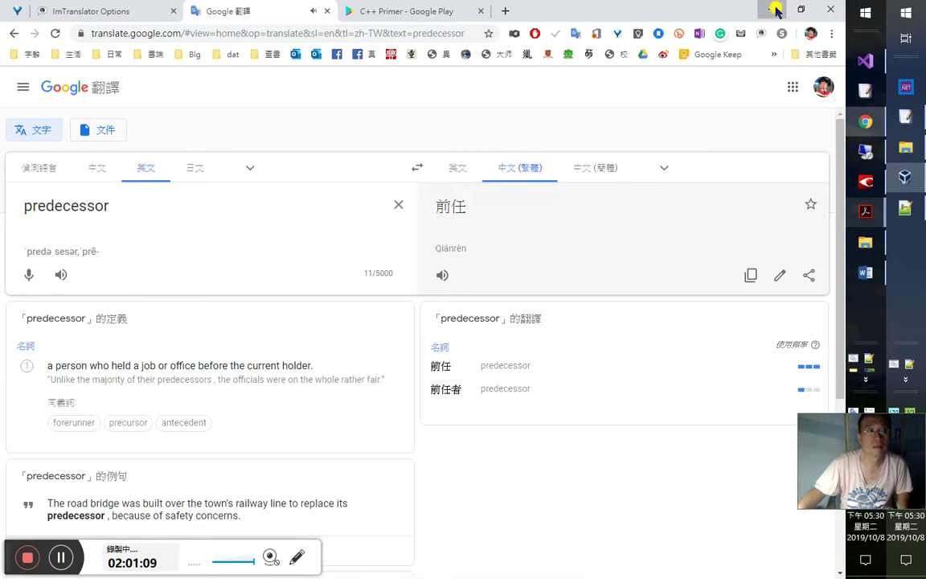
{"action": "key", "text": "alt+Tab"}
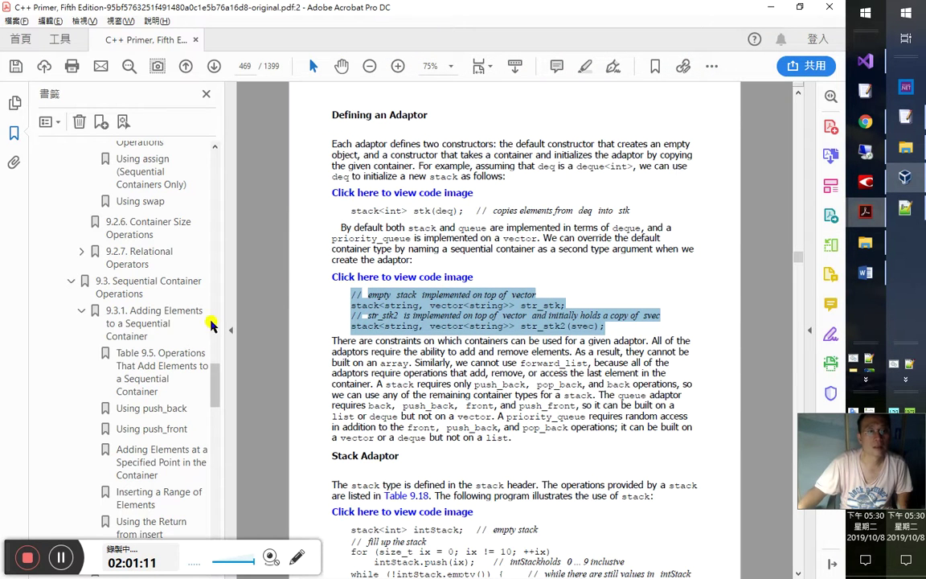
Step: Go to the Table 9.6 bookmark under section 9.3.2 and copy its title, "Table 9.6. Operations to Access Elements in a Sequential Container"
{"action": "scroll", "coordinate": [169, 414], "scroll_direction": "down", "scroll_amount": 3}
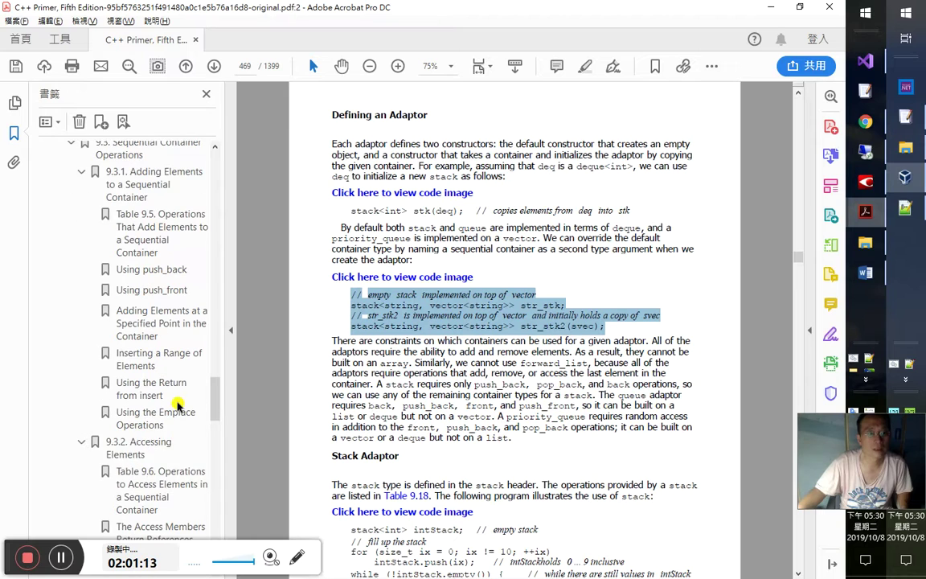
{"action": "left_click", "coordinate": [155, 482]}
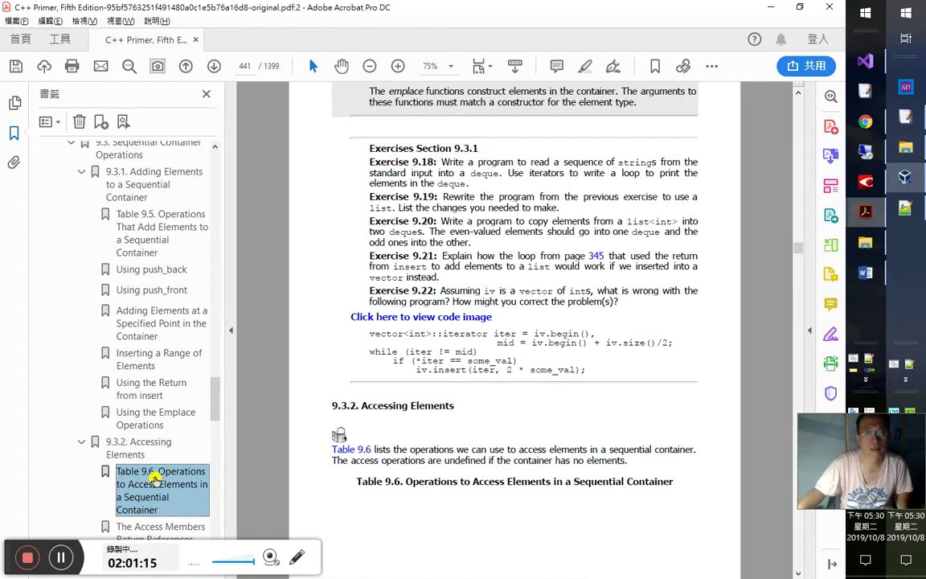
{"action": "left_click", "coordinate": [143, 471]}
{"action": "key", "text": "ctrl+c"}
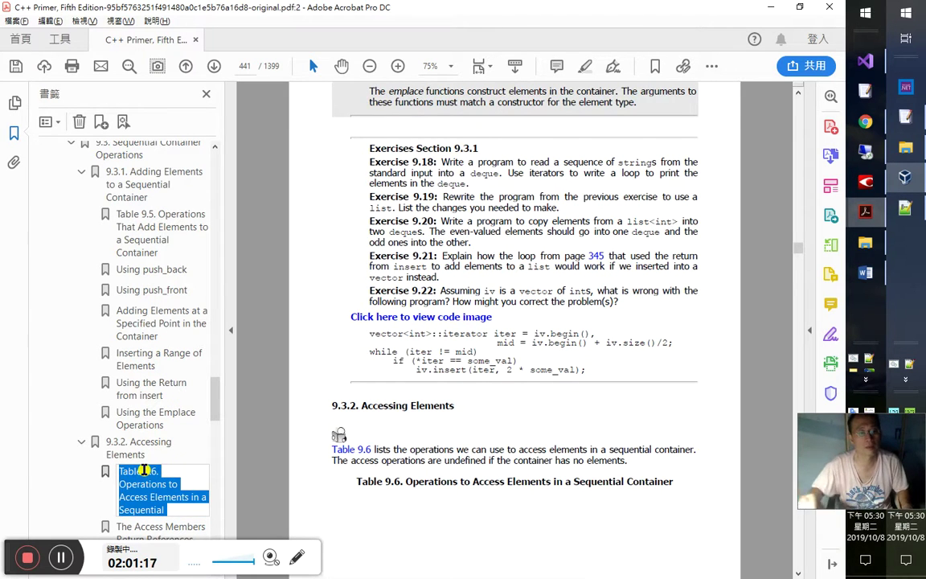
{"action": "key", "text": "Escape"}
{"action": "key", "text": "Escape"}
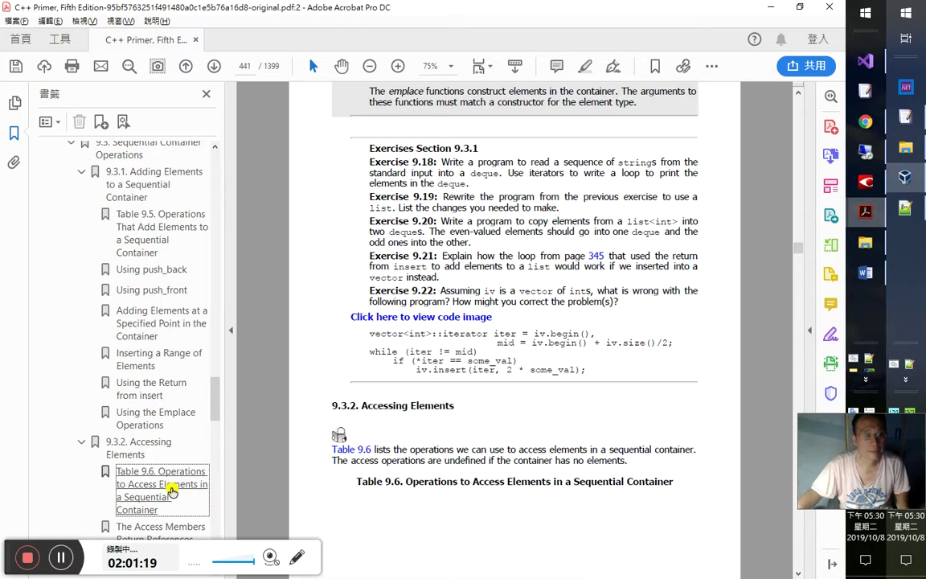
Step: Switch to the Word notes, paste the copied title above table 9.6 as a subheading under 頁347, and save the document
{"action": "key", "text": "alt+Tab"}
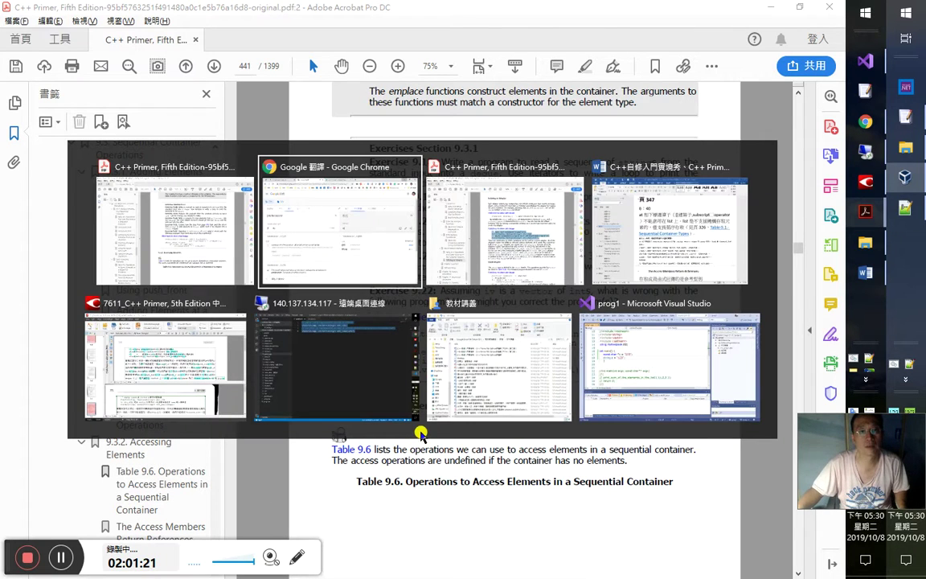
{"action": "key", "text": "alt+Tab"}
{"action": "key", "text": "alt+Tab"}
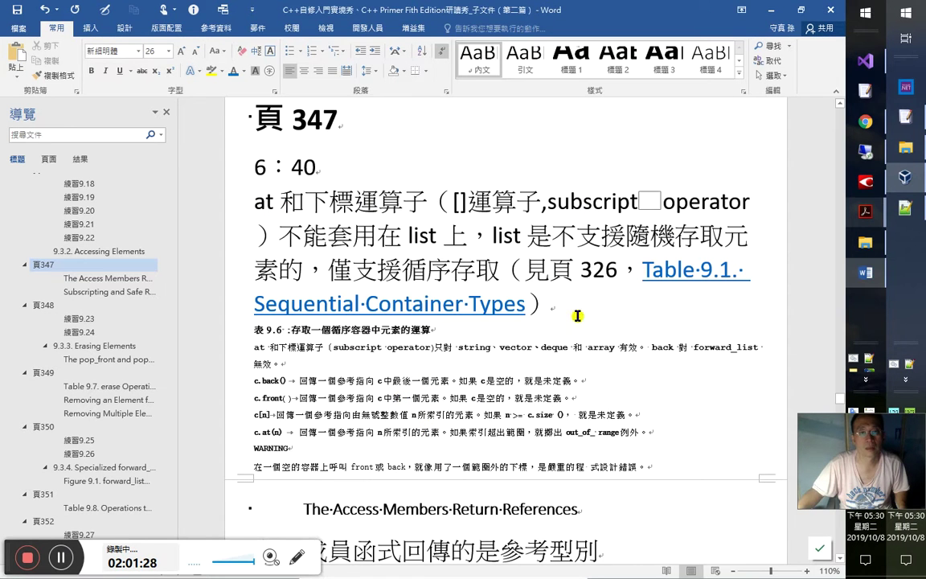
{"action": "left_click", "coordinate": [577, 316]}
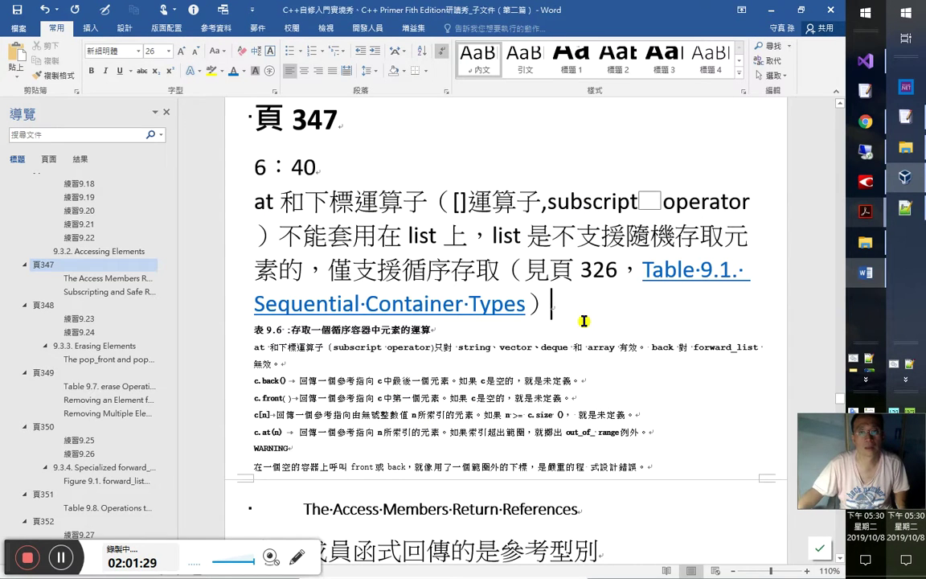
{"action": "key", "text": "Return"}
{"action": "key", "text": "ctrl+v"}
{"action": "key", "text": "alt+shift+Left"}
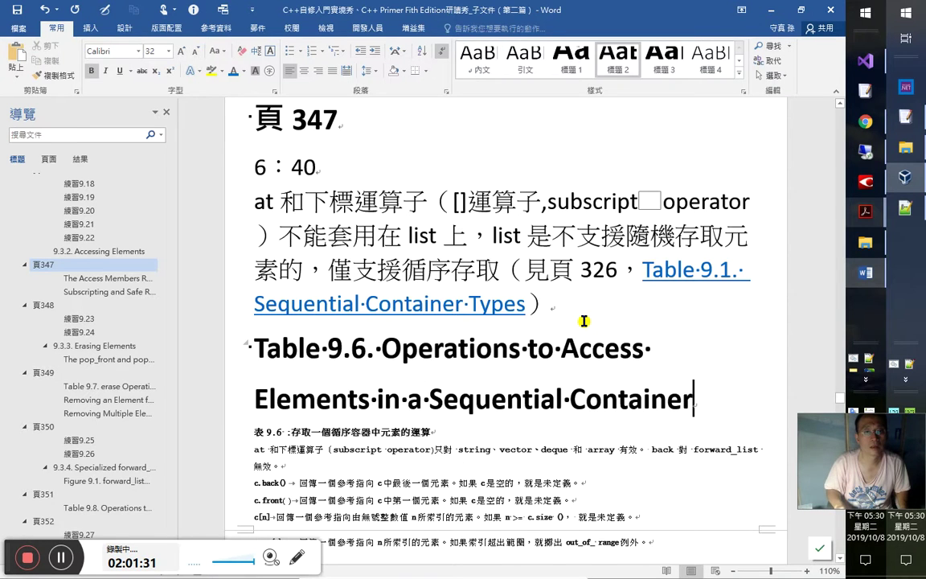
{"action": "key", "text": "alt+shift+Right"}
{"action": "key", "text": "ctrl+z"}
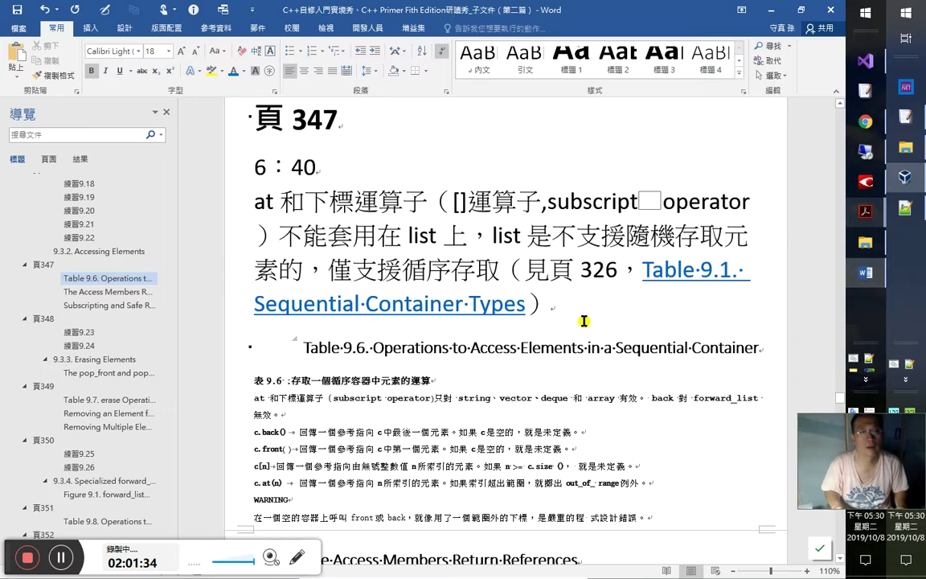
{"action": "key", "text": "ctrl+s"}
Step: Enlarge the table 9.6 text from the c.back() line through the paragraph under WARNING by two font-size steps
{"action": "scroll", "coordinate": [584, 320], "scroll_direction": "down", "scroll_amount": 1}
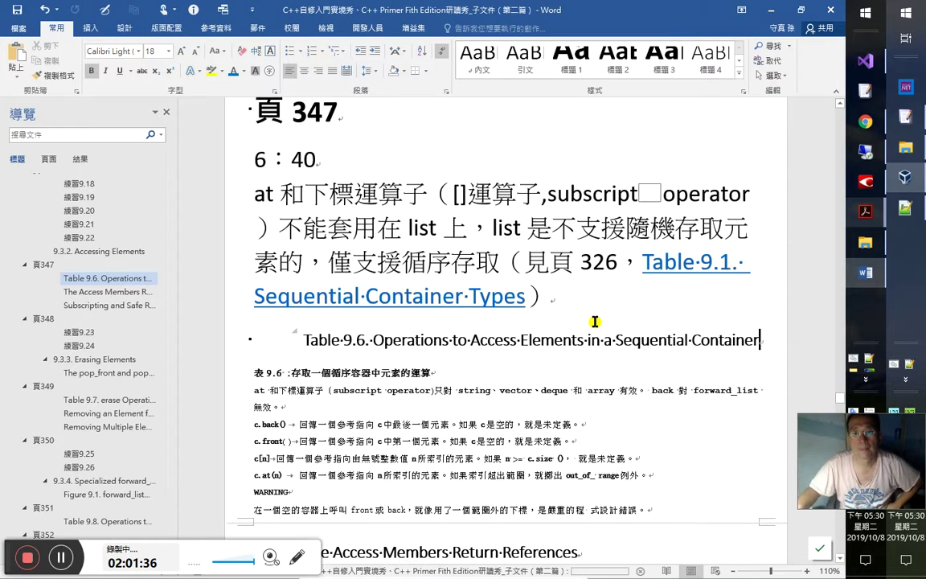
{"action": "left_click_drag", "start_coordinate": [241, 366], "coordinate": [238, 450]}
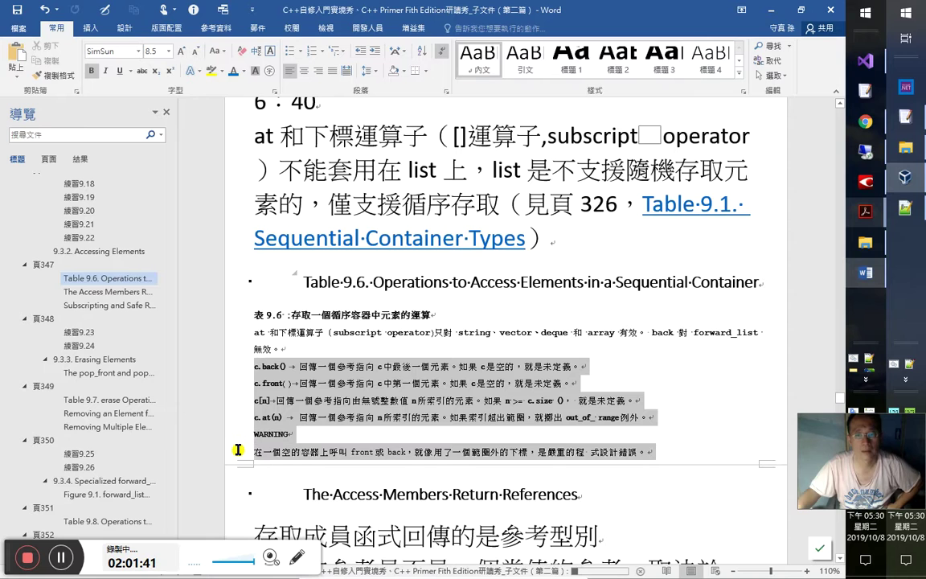
{"action": "left_click", "coordinate": [195, 51]}
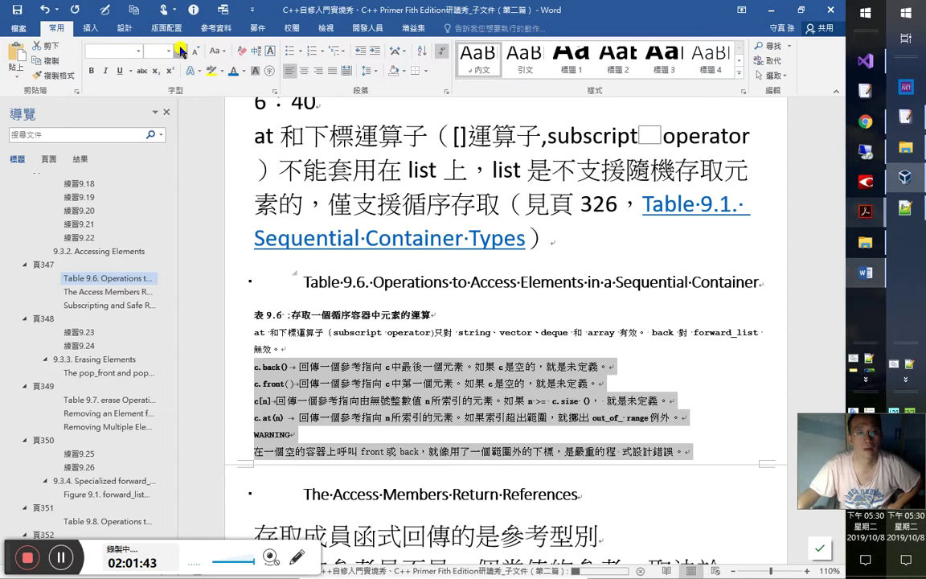
{"action": "left_click", "coordinate": [195, 50]}
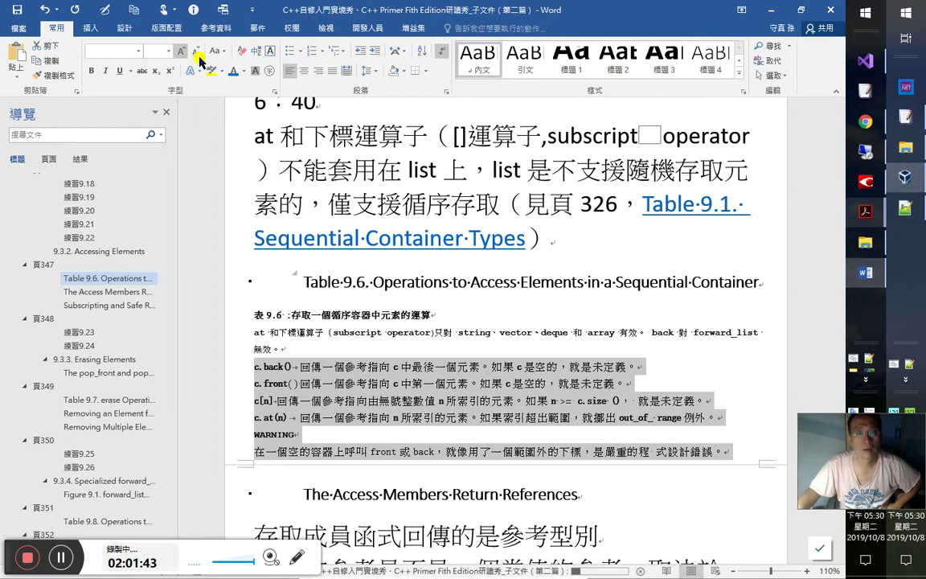
{"action": "left_click", "coordinate": [371, 77]}
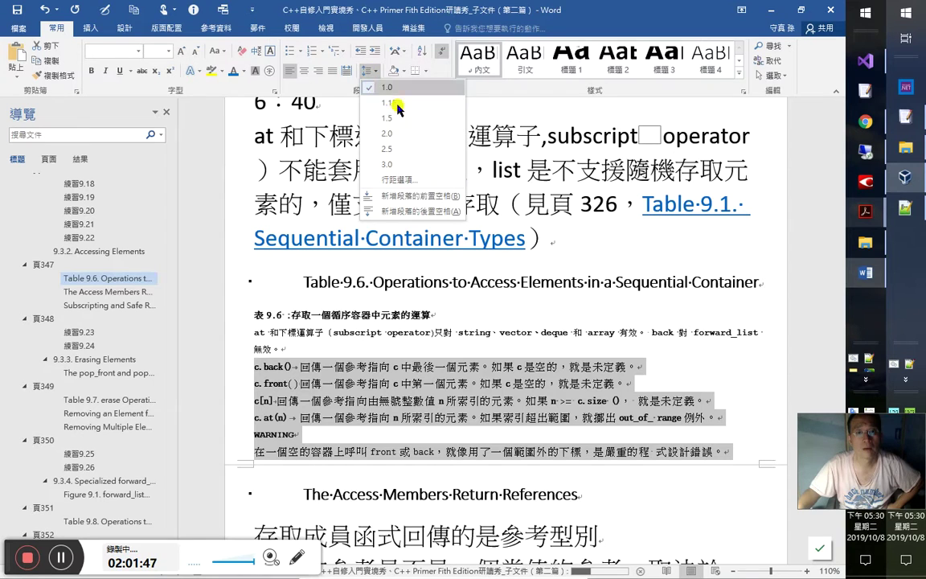
{"action": "left_click", "coordinate": [533, 387]}
{"action": "scroll", "coordinate": [508, 385], "scroll_direction": "down", "scroll_amount": 1}
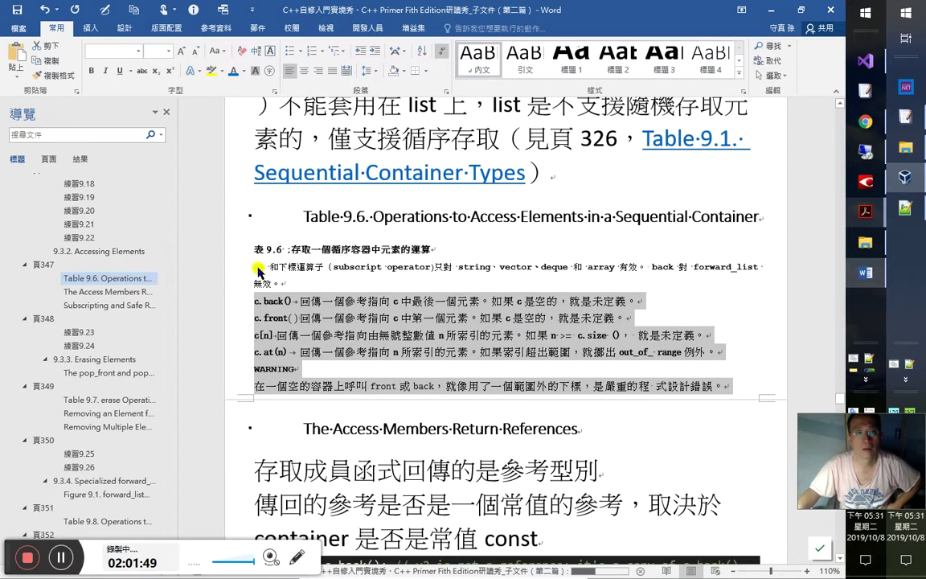
Step: Enlarge the paragraph in table 9.6 about at and the subscript operator by one font-size step
{"action": "left_click_drag", "start_coordinate": [209, 266], "coordinate": [229, 290]}
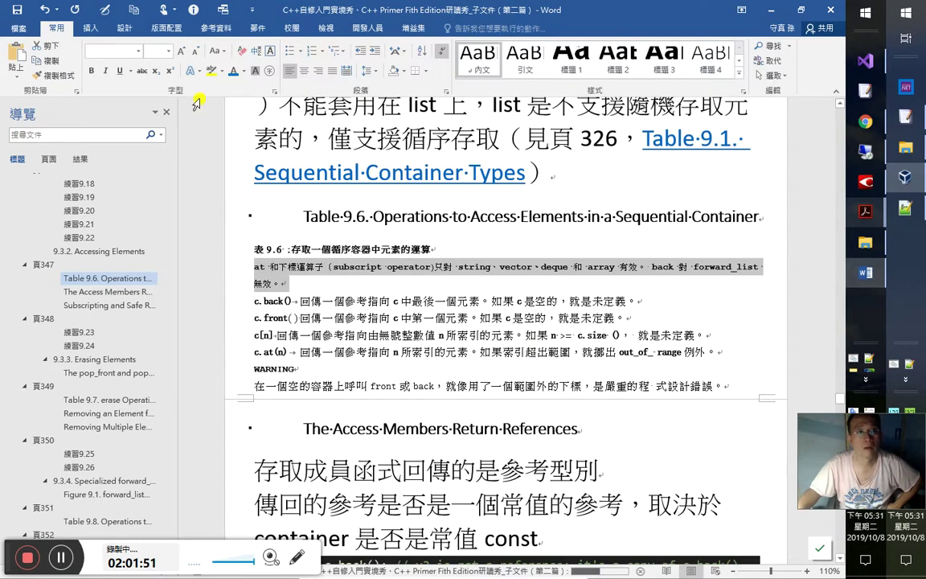
{"action": "left_click", "coordinate": [182, 52]}
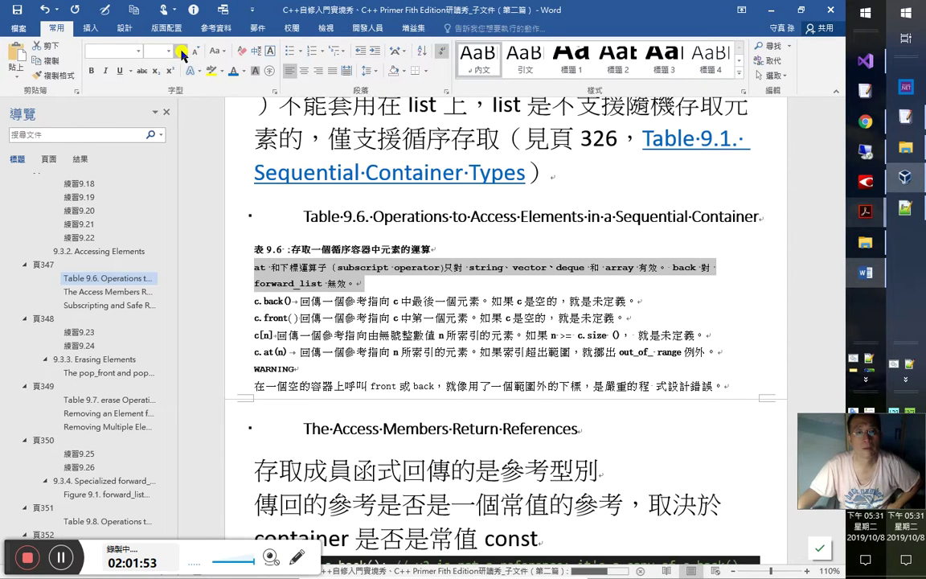
{"action": "left_click", "coordinate": [430, 320]}
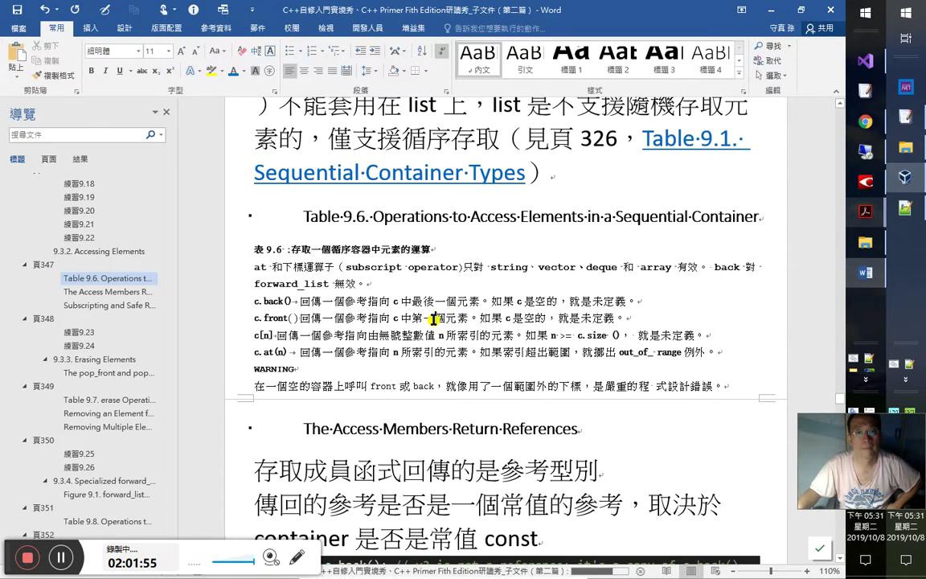
Step: Set the font of the c.back() and c.front() labels in table 9.6 to Courier New
{"action": "left_click", "coordinate": [285, 321]}
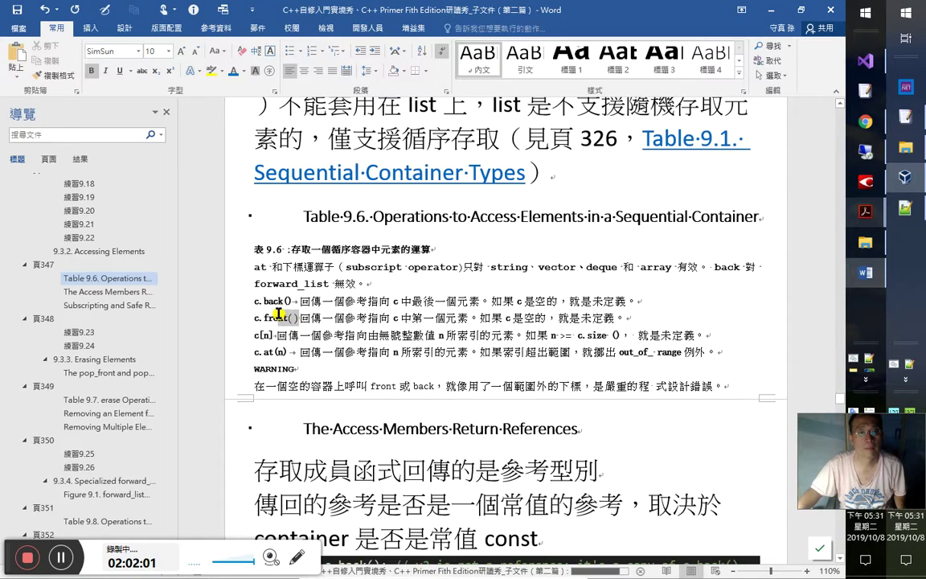
{"action": "left_click_drag", "start_coordinate": [241, 283], "coordinate": [298, 319]}
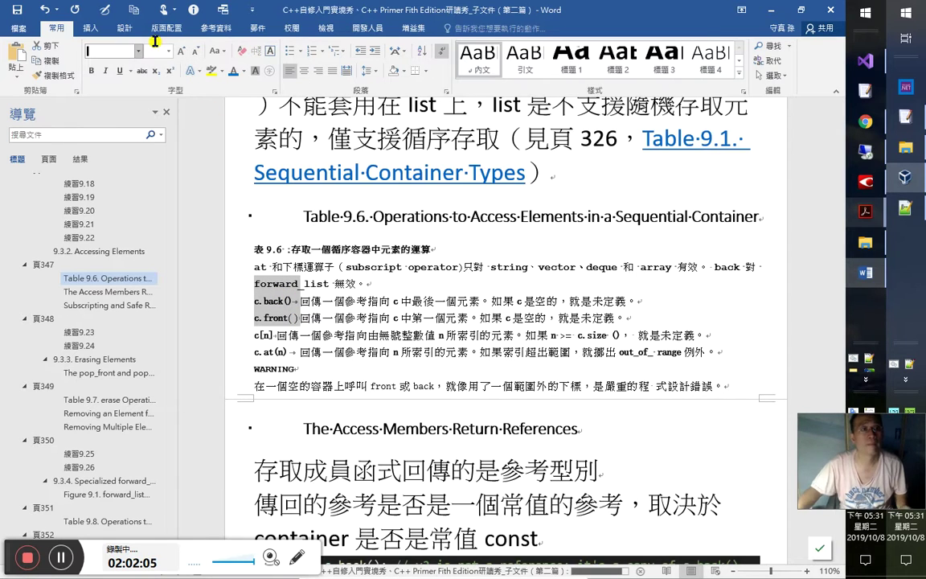
{"action": "type", "text": "CCourier New"}
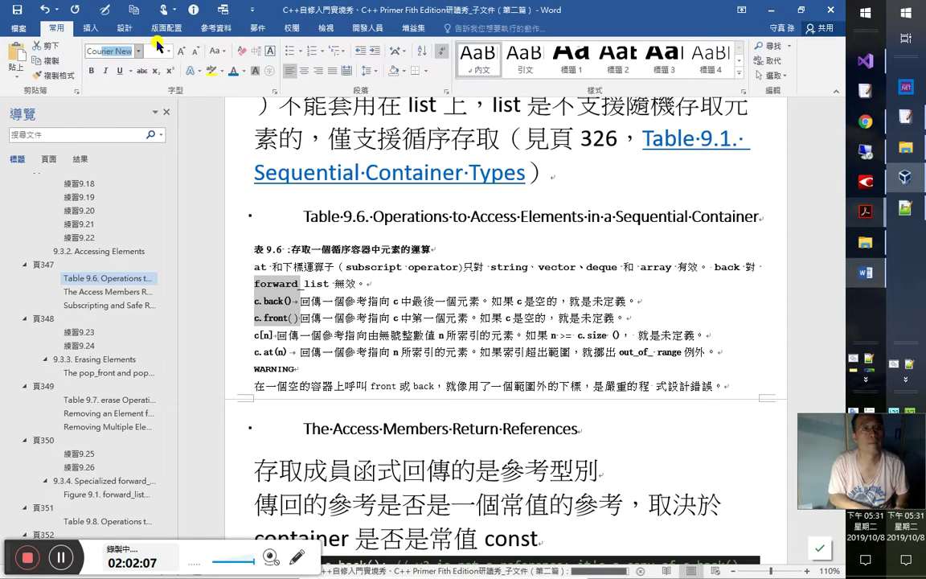
{"action": "key", "text": "Return"}
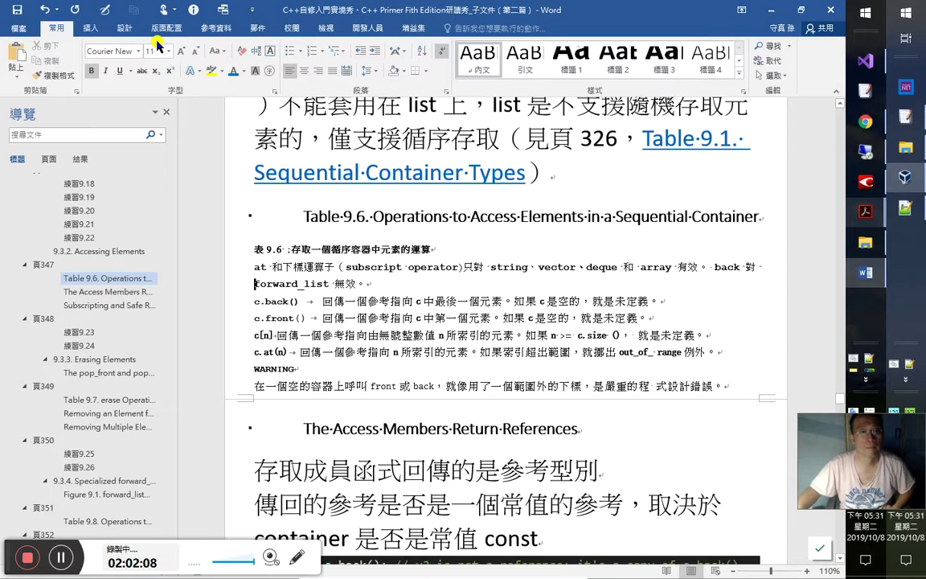
{"action": "left_click", "coordinate": [346, 317]}
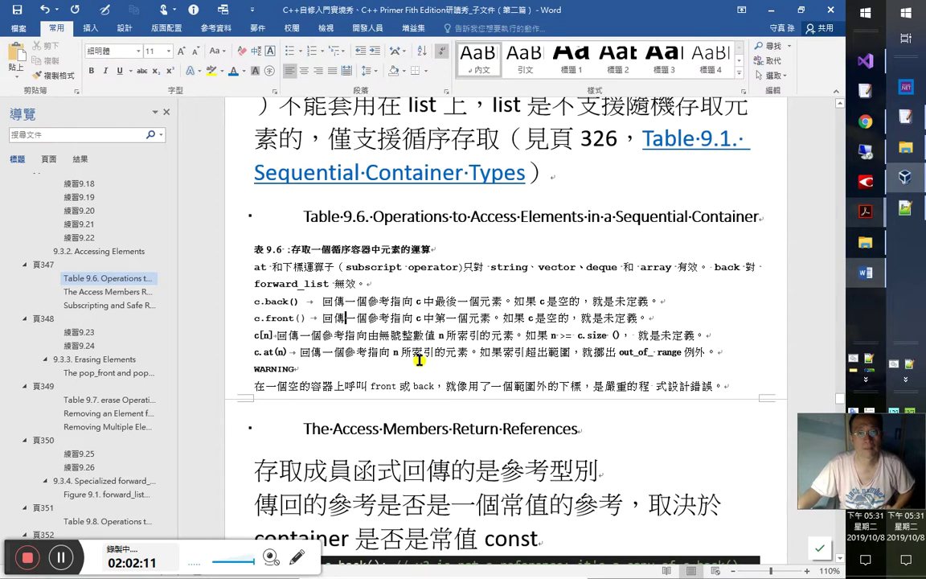
{"action": "left_click", "coordinate": [263, 352]}
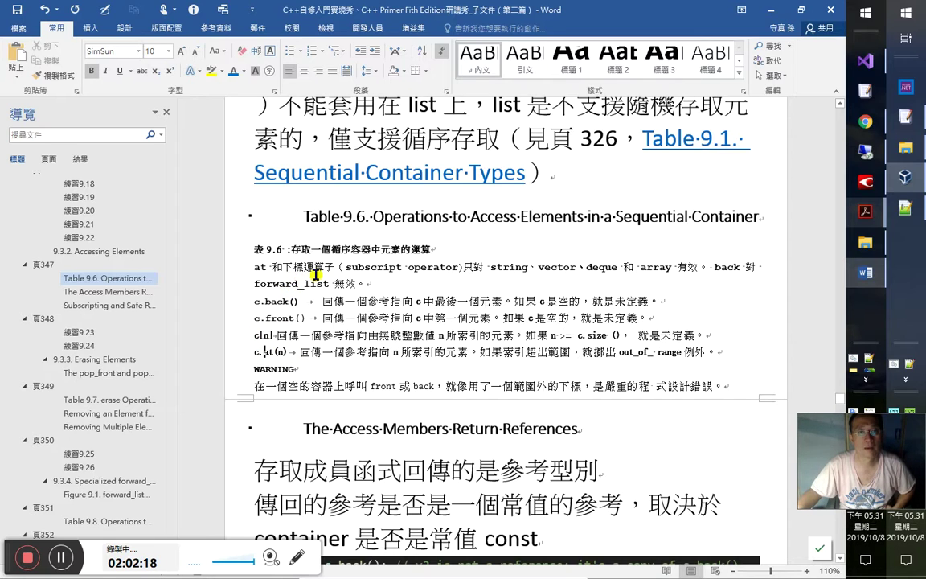
Step: Make the whole paragraph about at and the subscript operator in table 9.6 bold and indent it
{"action": "left_click_drag", "start_coordinate": [225, 267], "coordinate": [215, 283]}
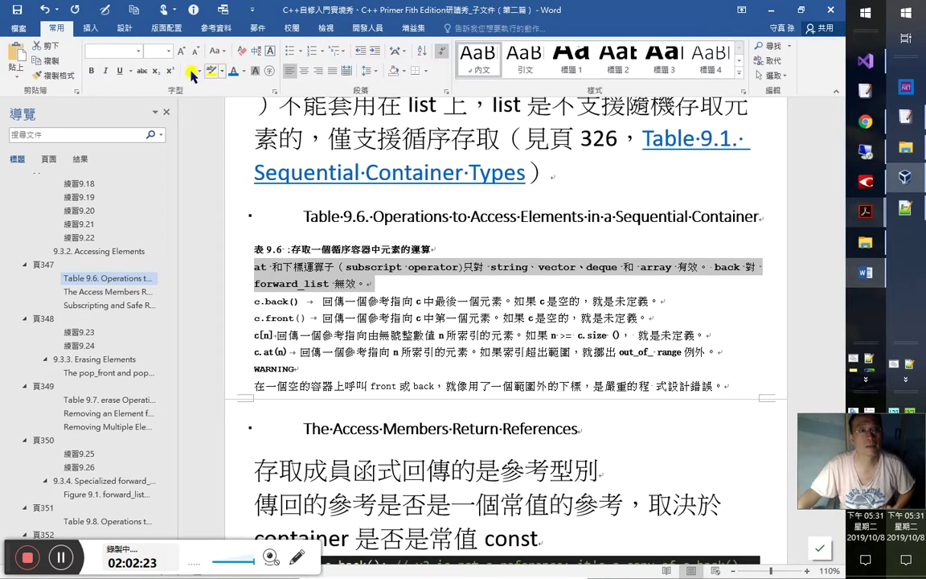
{"action": "left_click", "coordinate": [90, 70]}
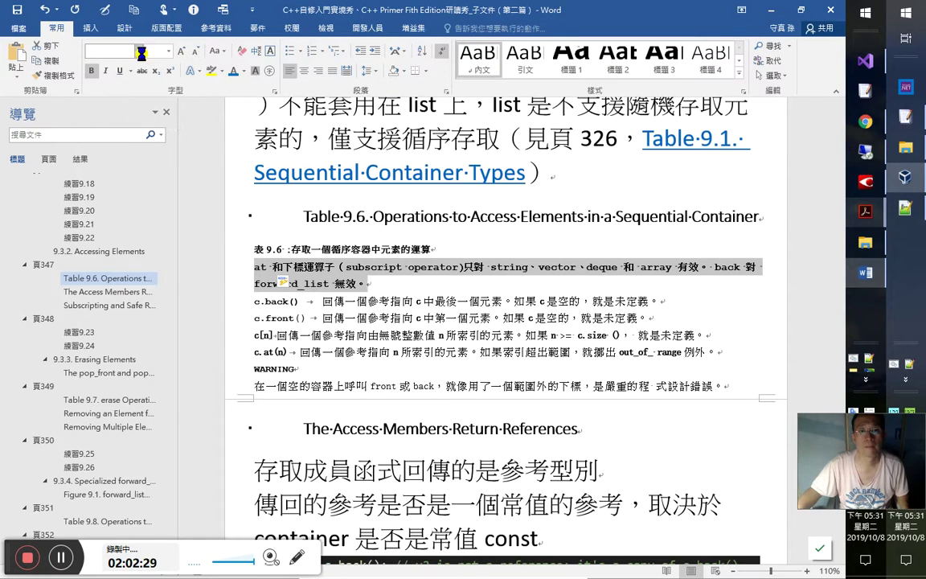
{"action": "key", "text": "Tab"}
{"action": "left_click", "coordinate": [441, 335]}
{"action": "scroll", "coordinate": [492, 337], "scroll_direction": "down", "scroll_amount": 1}
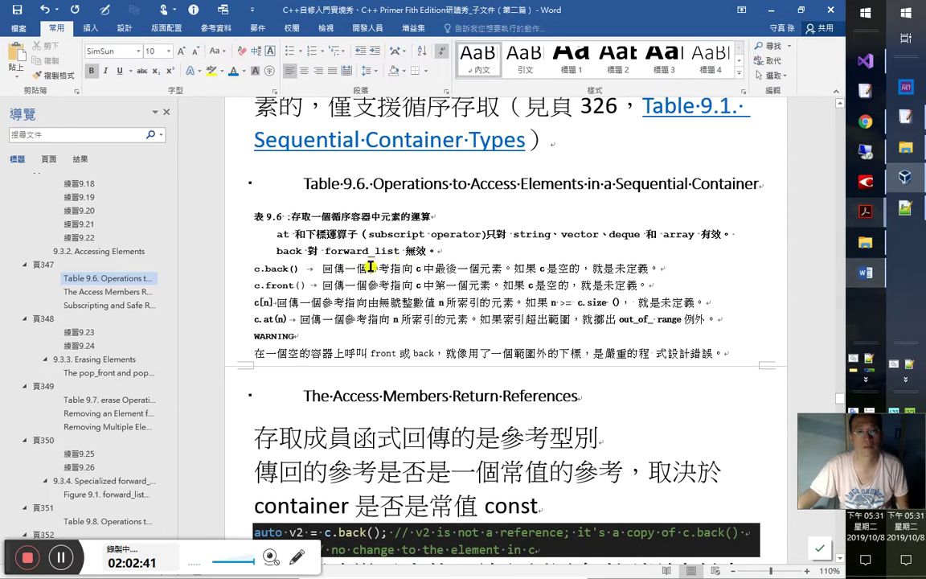
Step: Highlight "back 對 forward_list 無效" in yellow and select the phrase again without its closing full stop
{"action": "left_click", "coordinate": [274, 247], "text": "shift"}
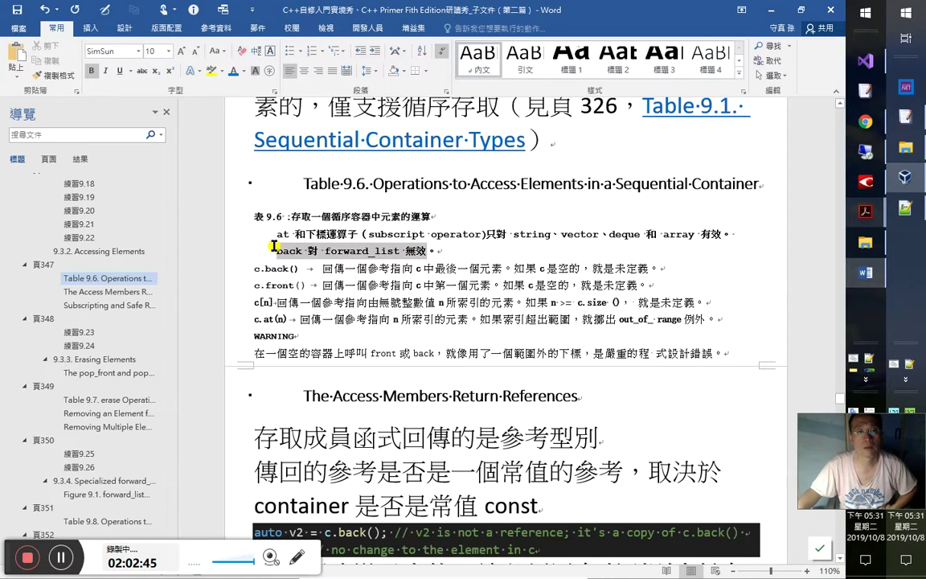
{"action": "left_click", "coordinate": [214, 70]}
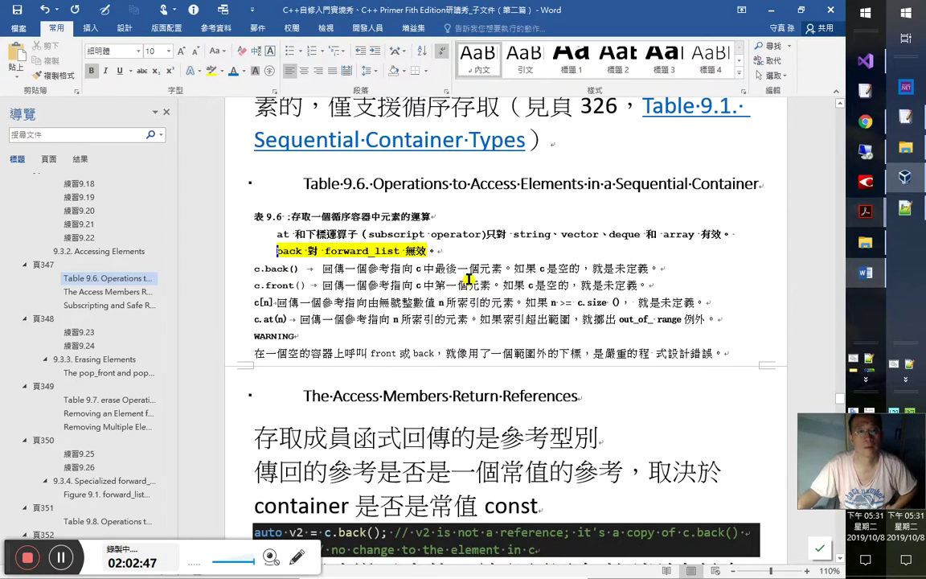
{"action": "key", "text": "shift+End"}
{"action": "key", "text": "shift+Left"}
{"action": "key", "text": "shift+Left"}
{"action": "key", "text": "ctrl+c"}
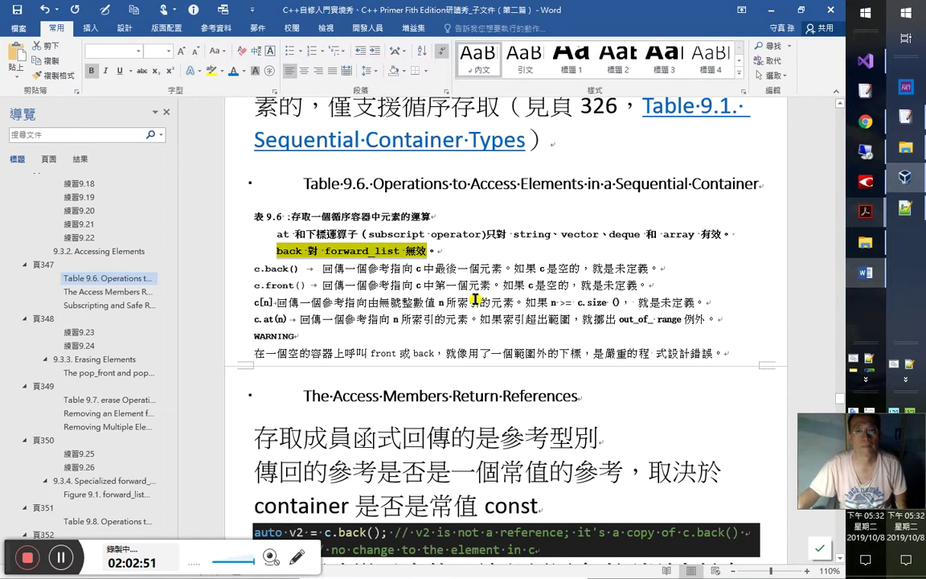
{"action": "key", "text": "alt+Tab"}
{"action": "key", "text": "alt+Tab"}
{"action": "key", "text": "alt+Tab"}
{"action": "key", "text": "alt+shift+Tab"}
{"action": "key", "text": "alt+shift+Tab"}
{"action": "key", "text": "alt+shift+Tab"}
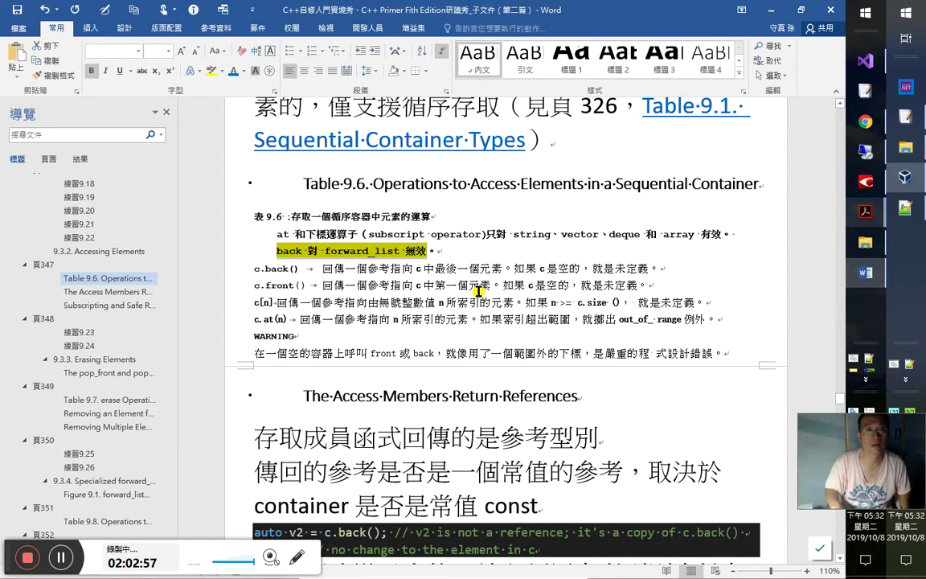
Step: Append 然而「」 to the note that all adaptors need last-element access, leaving an empty line before the forward_list paragraph
{"action": "key", "text": "ctrl+End"}
{"action": "scroll", "coordinate": [478, 291], "scroll_direction": "up", "scroll_amount": 6}
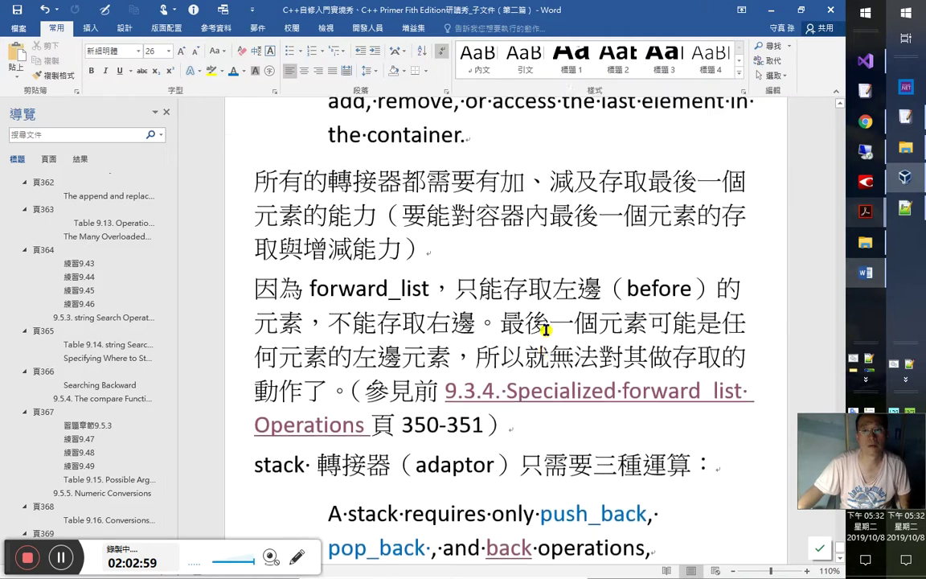
{"action": "left_click", "coordinate": [515, 366]}
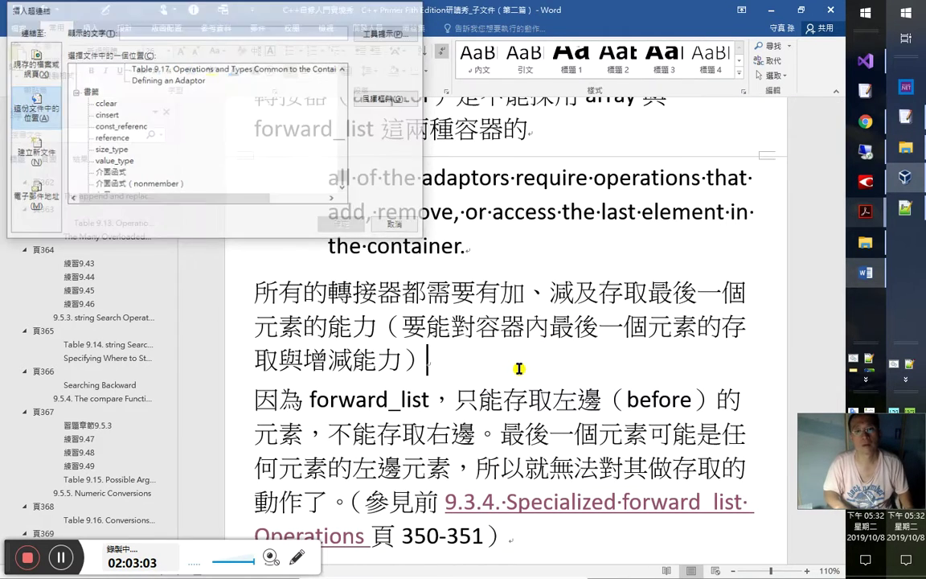
{"action": "key", "text": "Return"}
{"action": "type", "text": "b"}
{"action": "key", "text": "BackSpace"}
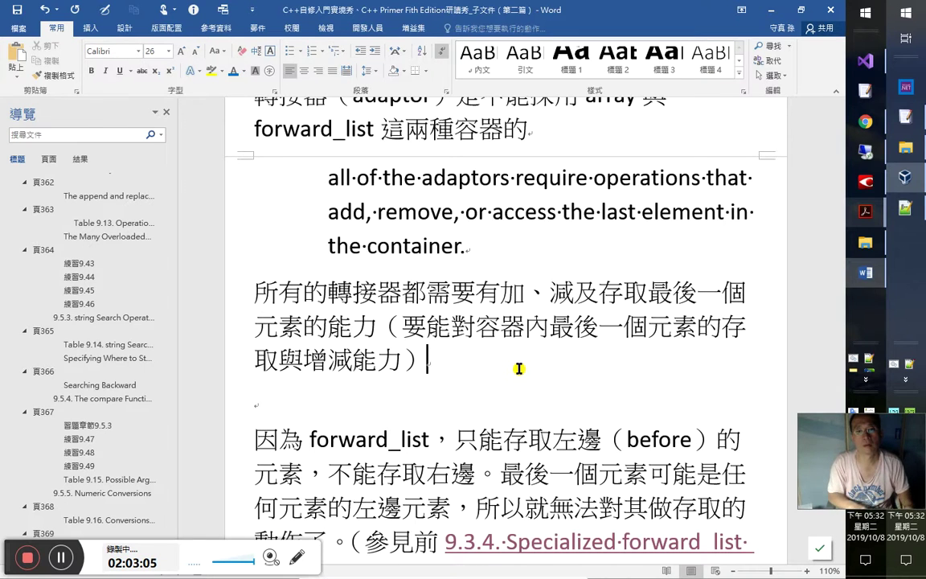
{"action": "type", "text": "bk然而"}
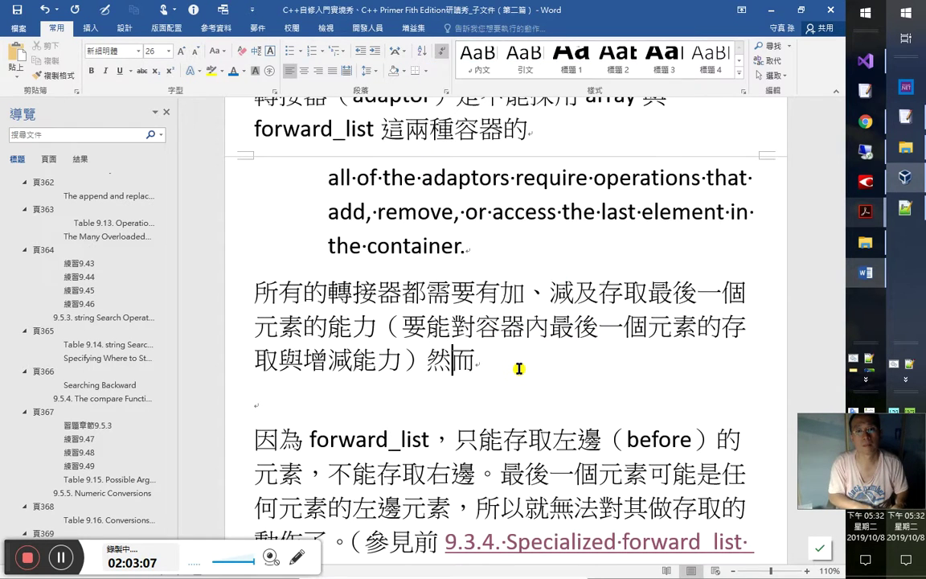
{"action": "key", "text": "Right"}
{"action": "type", "text": "「"}
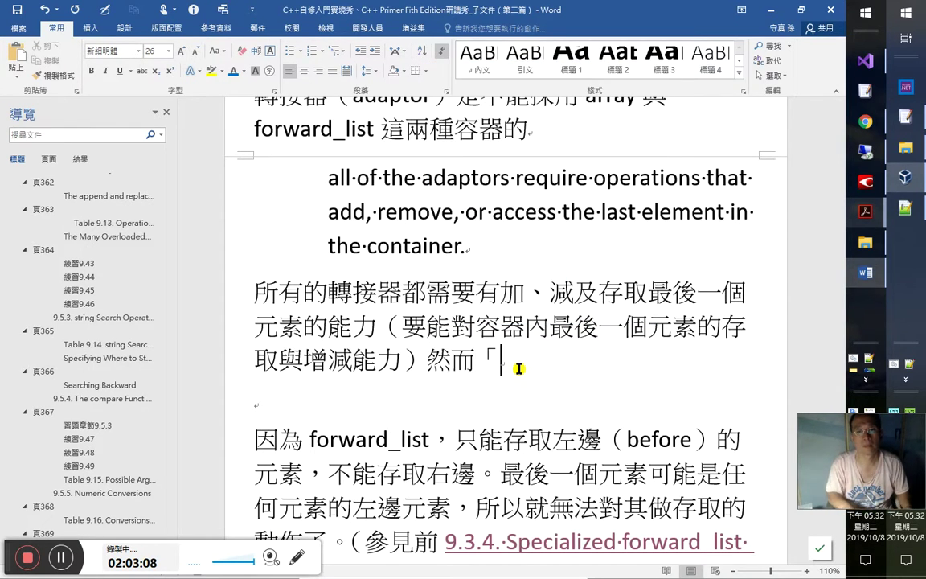
{"action": "type", "text": "」"}
Step: Paste the highlighted phrase back 對 forward_list 無效 between the new brackets and add () after back
{"action": "key", "text": "Left"}
{"action": "key", "text": "ctrl+v"}
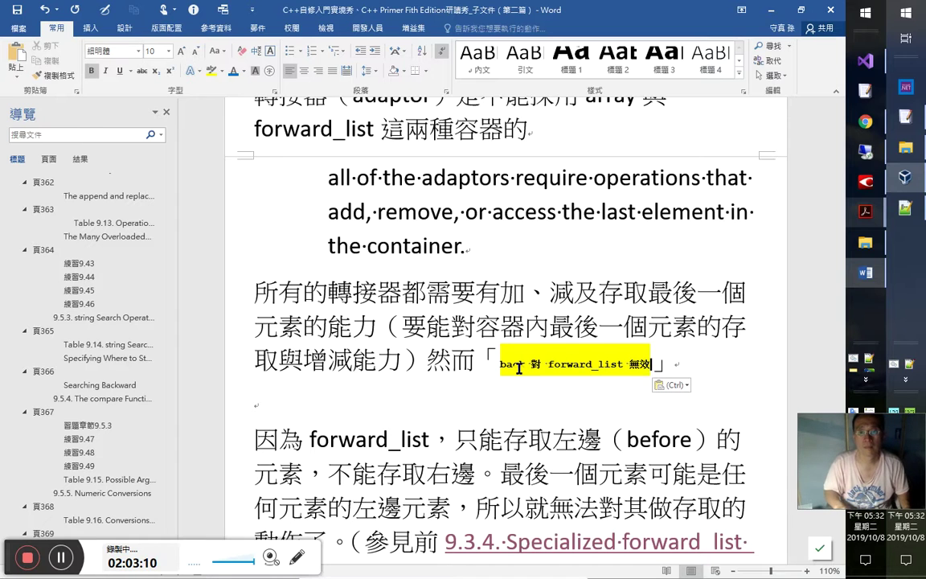
{"action": "key", "text": "shift+Left"}
{"action": "key", "text": "shift+Left"}
{"action": "key", "text": "shift+Left"}
{"action": "key", "text": "shift+Left"}
{"action": "key", "text": "shift+Left"}
{"action": "key", "text": "shift+Left"}
{"action": "key", "text": "shift+Left"}
{"action": "key", "text": "shift+Left"}
{"action": "key", "text": "shift+Left"}
{"action": "key", "text": "shift+Left"}
{"action": "key", "text": "shift+Left"}
{"action": "key", "text": "shift+Left"}
{"action": "key", "text": "shift+Left"}
{"action": "key", "text": "shift+Left"}
{"action": "key", "text": "shift+Left"}
{"action": "key", "text": "shift+Left"}
{"action": "key", "text": "shift+Left"}
{"action": "key", "text": "shift+Left"}
{"action": "left_click", "coordinate": [518, 367]}
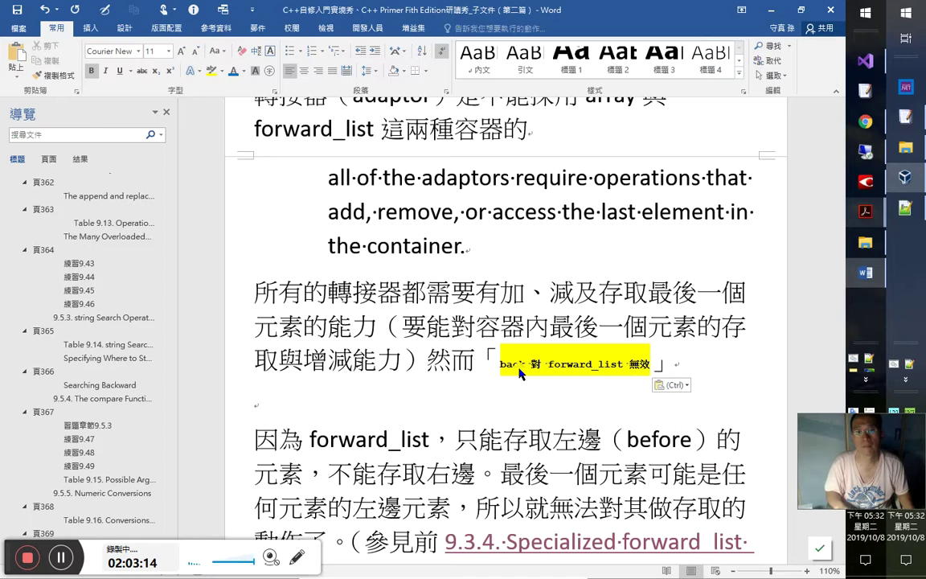
{"action": "key", "text": "ctrl"}
{"action": "key", "text": "ctrl"}
{"action": "key", "text": "ctrl"}
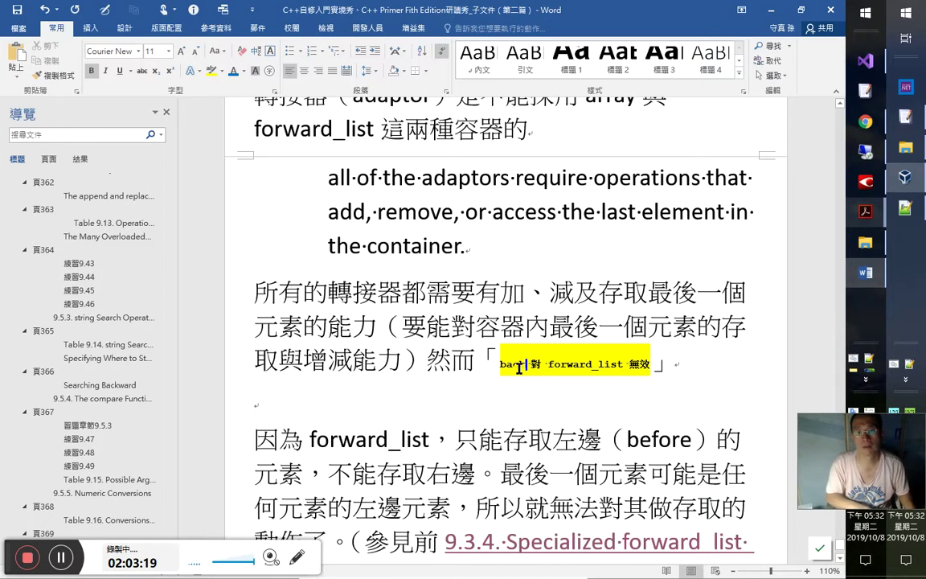
{"action": "type", "text": "()"}
Step: Hyperlink the phrase back() 對 forward_list 無效 to the Table 9.6. Operations to Access Elements heading under 頁347
{"action": "key", "text": "ctrl+Left"}
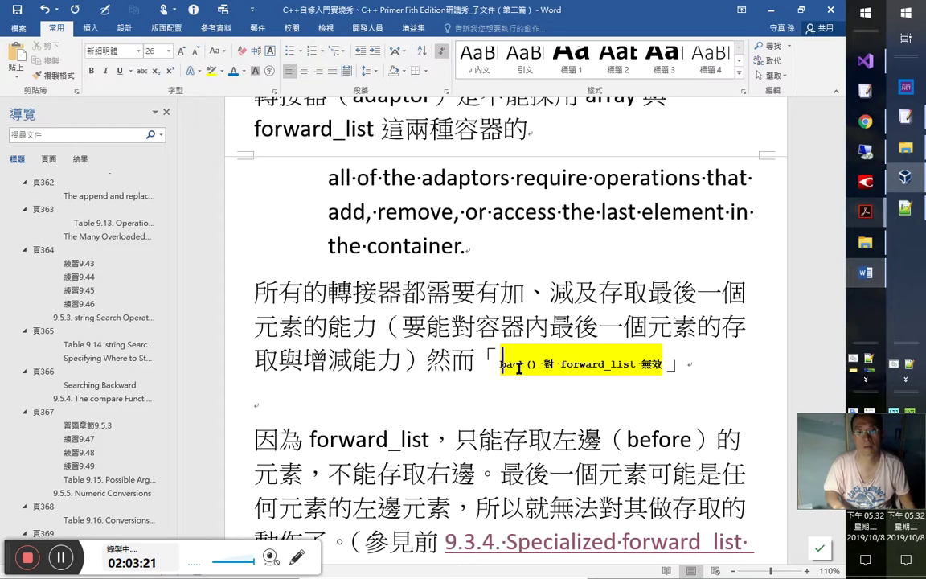
{"action": "key", "text": "Right"}
{"action": "key", "text": "shift+End"}
{"action": "key", "text": "shift+Left"}
{"action": "key", "text": "shift+Left"}
{"action": "key", "text": "shift+Left"}
{"action": "key", "text": "shift+Right"}
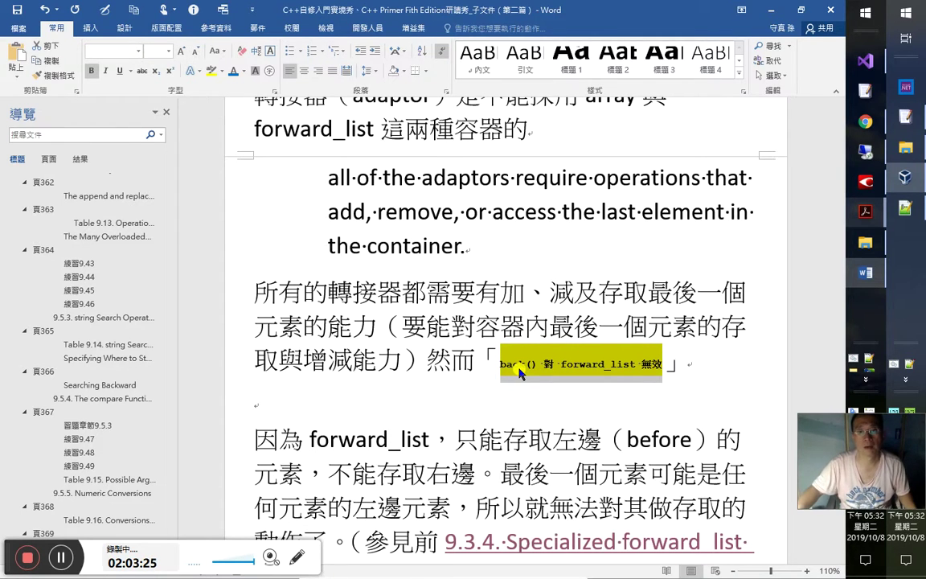
{"action": "key", "text": "ctrl+k"}
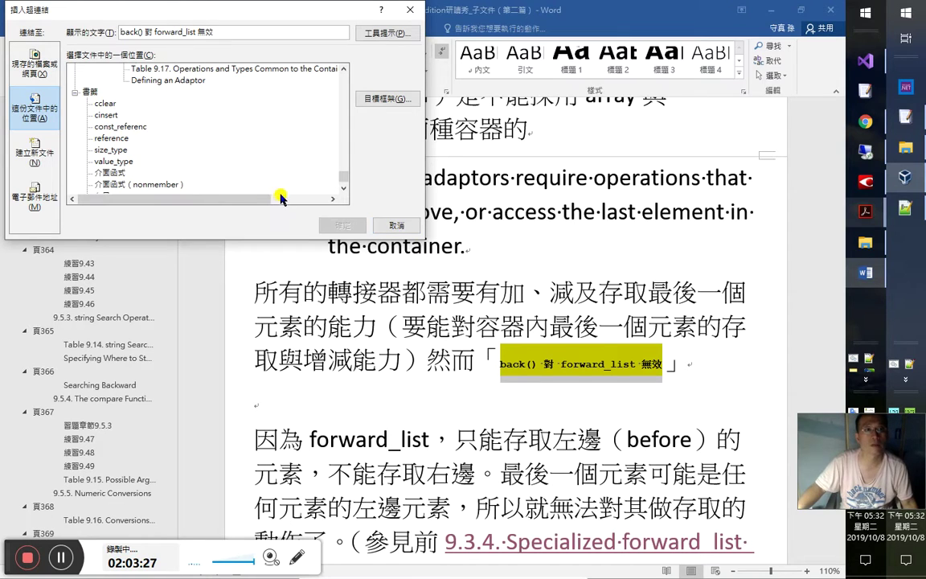
{"action": "scroll", "coordinate": [291, 161], "scroll_direction": "up", "scroll_amount": 10}
{"action": "scroll", "coordinate": [291, 167], "scroll_direction": "up", "scroll_amount": 8}
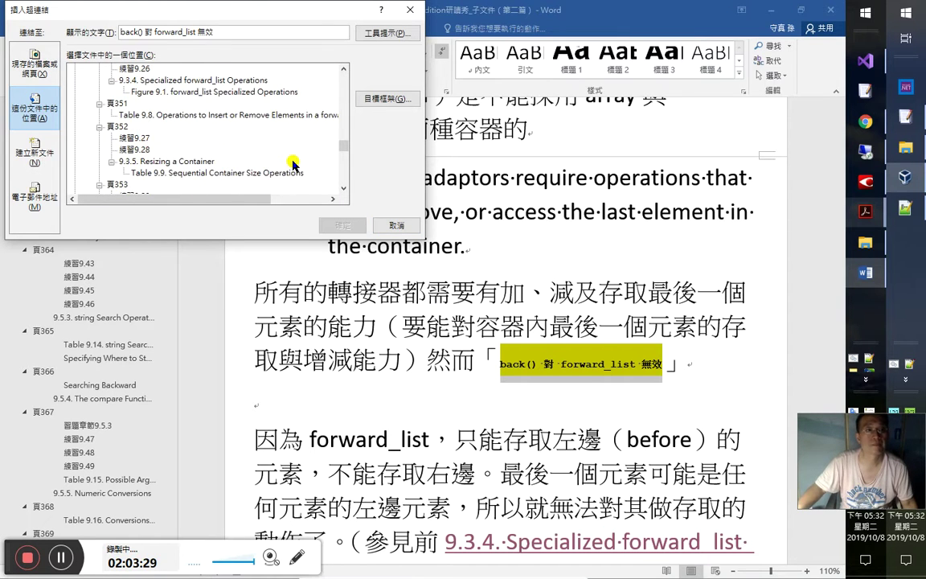
{"action": "scroll", "coordinate": [300, 161], "scroll_direction": "up", "scroll_amount": 1}
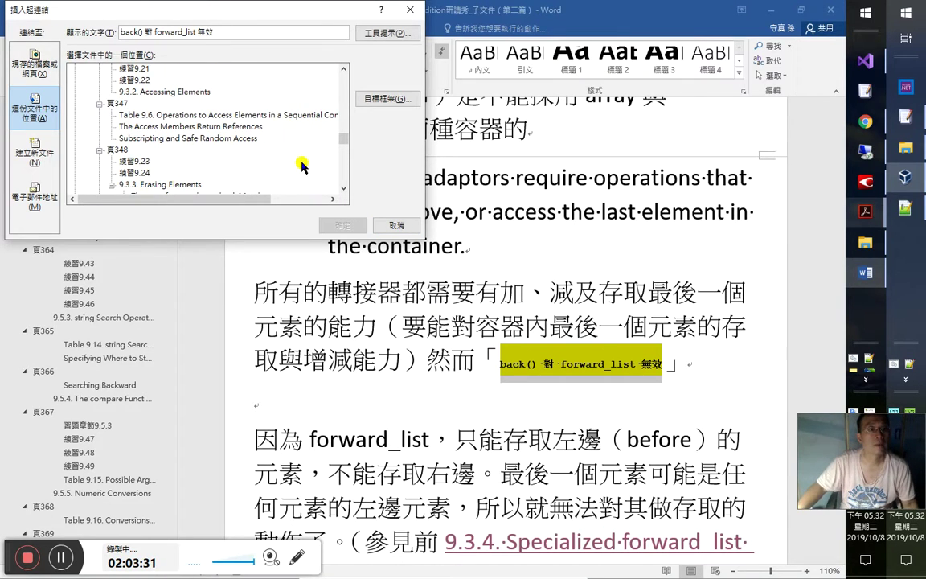
{"action": "left_click", "coordinate": [191, 115]}
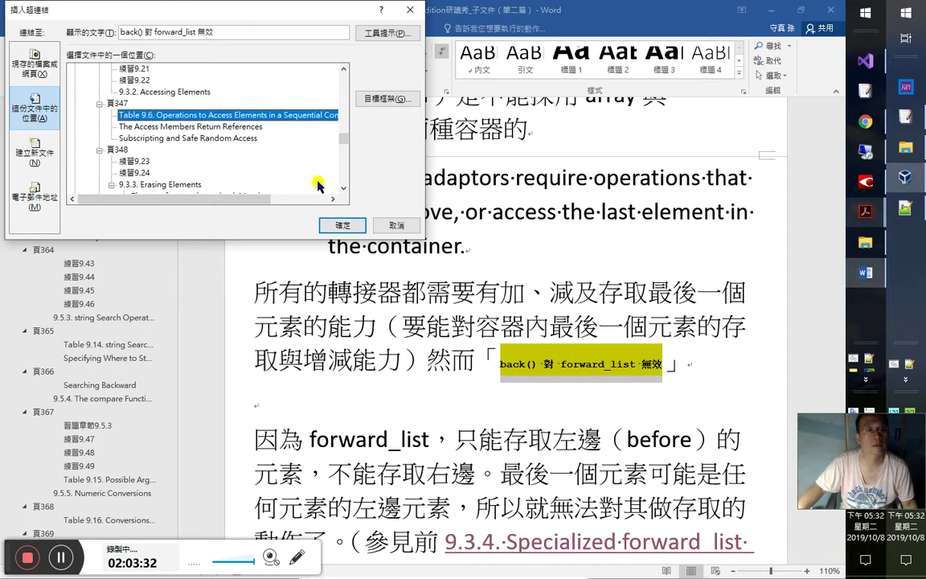
{"action": "left_click", "coordinate": [348, 225]}
Step: Follow the new link to table 9.6 and return to the stack adaptor notes
{"action": "left_click", "coordinate": [564, 366], "text": "ctrl"}
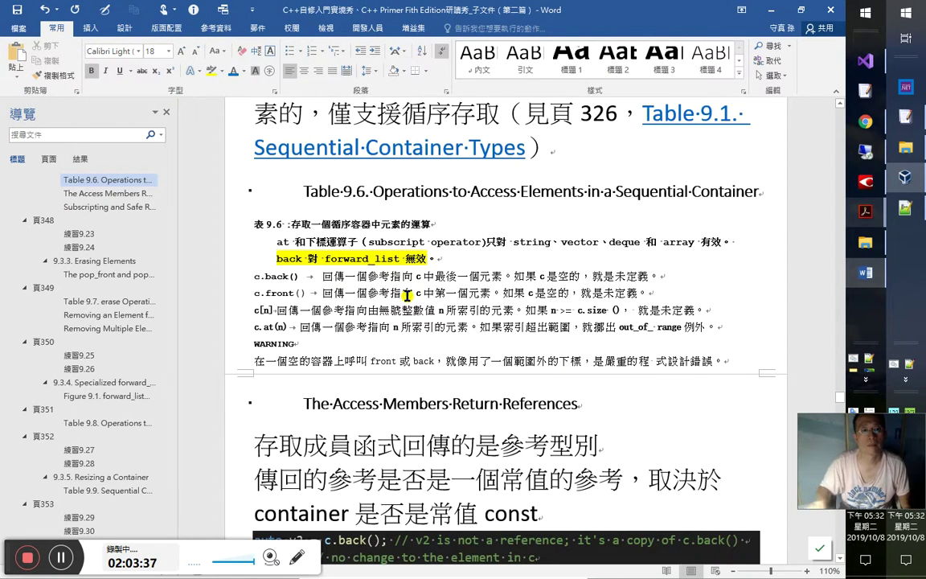
{"action": "scroll", "coordinate": [407, 295], "scroll_direction": "down", "scroll_amount": 1}
{"action": "key", "text": "alt+Left"}
{"action": "scroll", "coordinate": [409, 296], "scroll_direction": "down", "scroll_amount": 6}
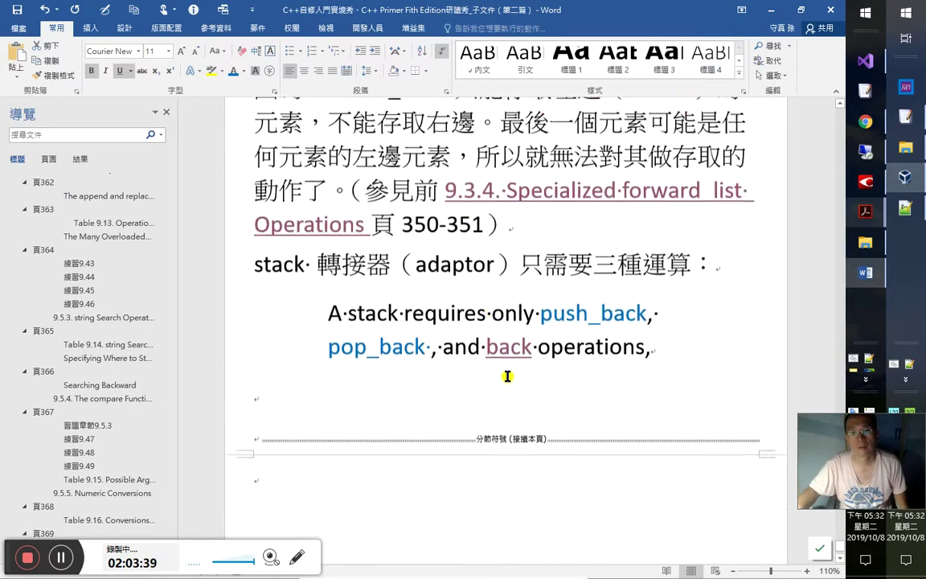
Step: Jump to page 347 through the back link and bookmark c.back() in table 9.6 with the name back
{"action": "left_click", "coordinate": [517, 270], "text": "ctrl"}
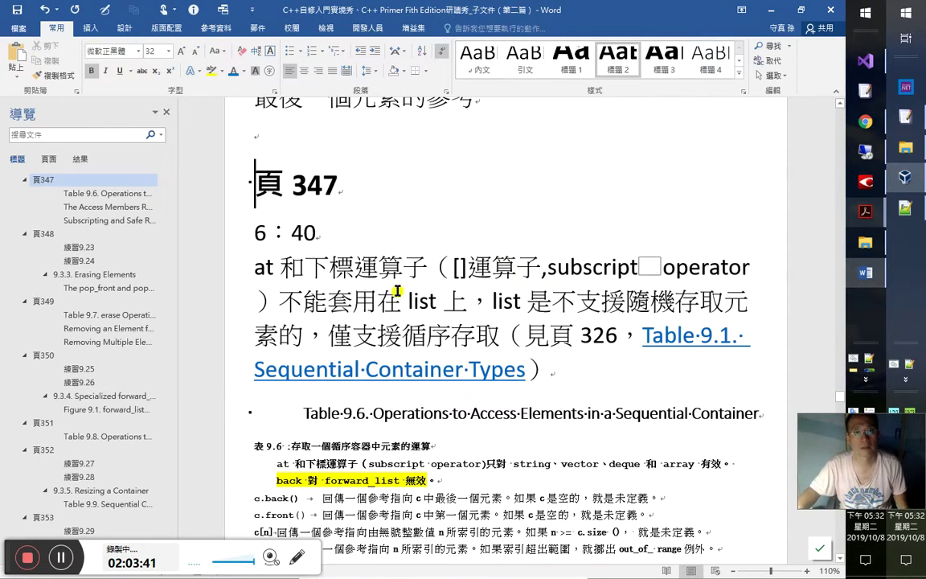
{"action": "scroll", "coordinate": [561, 325], "scroll_direction": "down", "scroll_amount": 1}
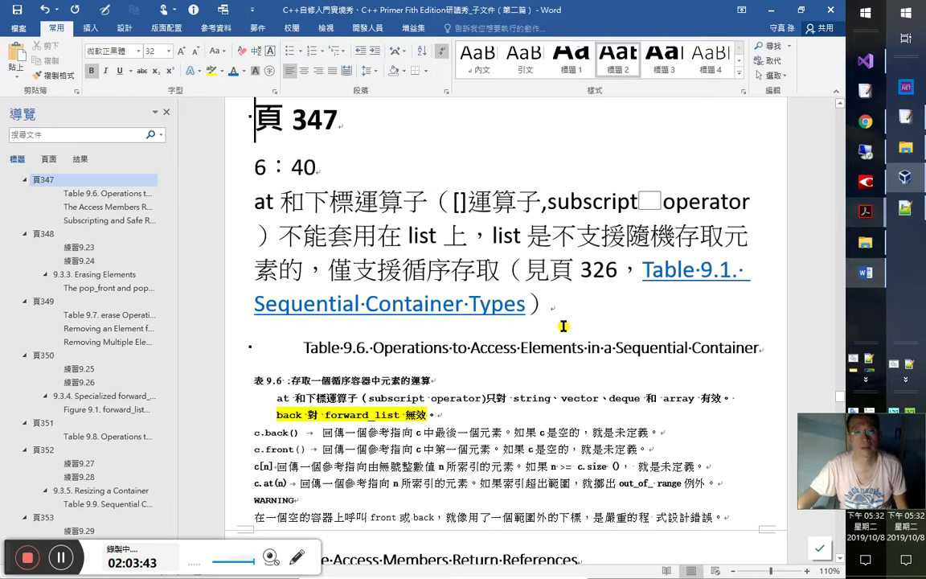
{"action": "scroll", "coordinate": [329, 371], "scroll_direction": "down", "scroll_amount": 1}
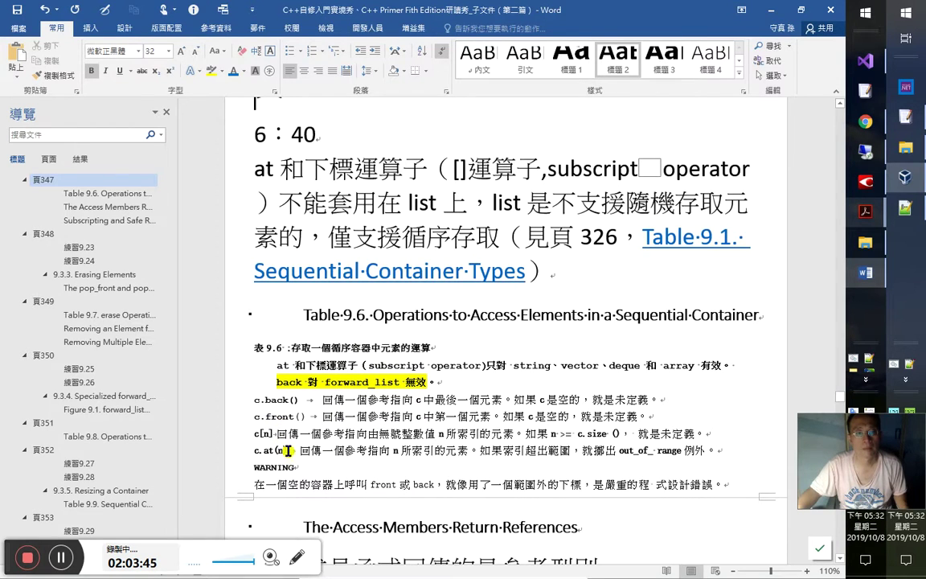
{"action": "left_click", "coordinate": [300, 400]}
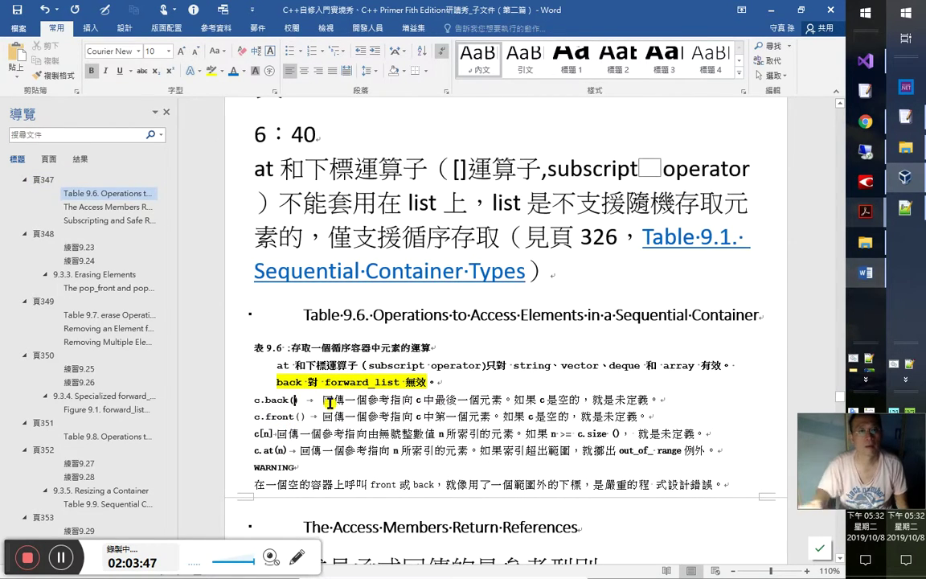
{"action": "key", "text": "shift+Home"}
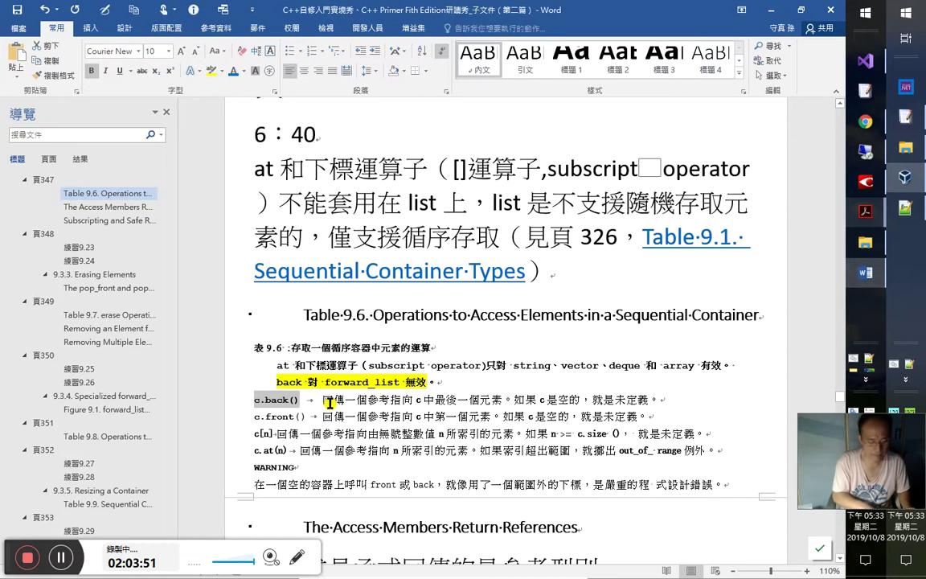
{"action": "key", "text": "ctrl+shift+F5"}
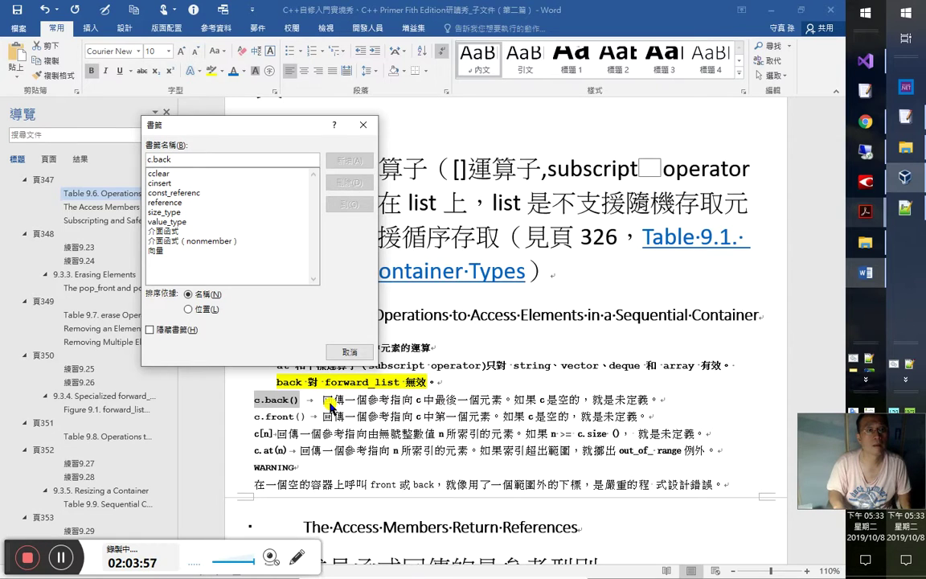
{"action": "key", "text": "BackSpace"}
{"action": "type", "text": "()"}
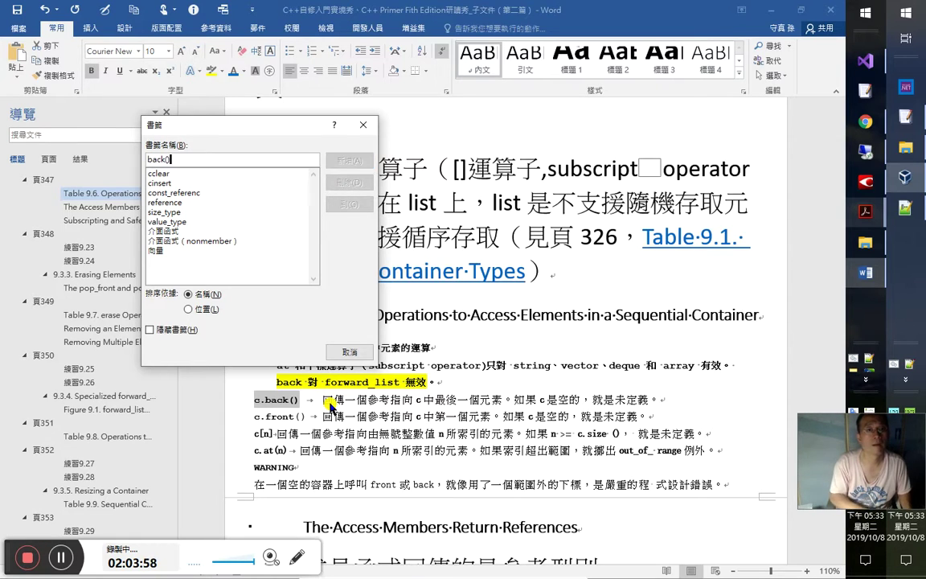
{"action": "key", "text": "Escape"}
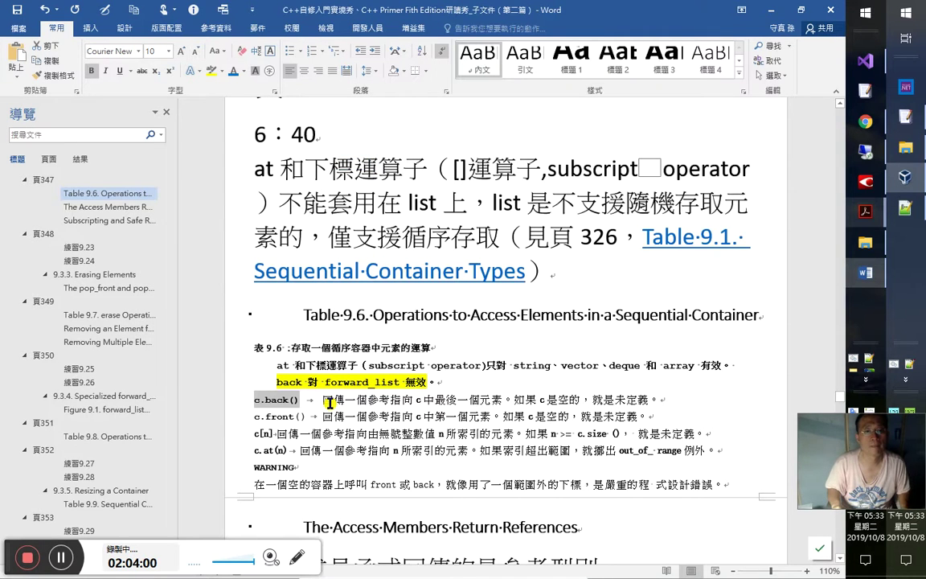
Step: Return to the stack adaptor quotation and point the hyperlink on the word back to the bookmark back
{"action": "key", "text": "alt+Left"}
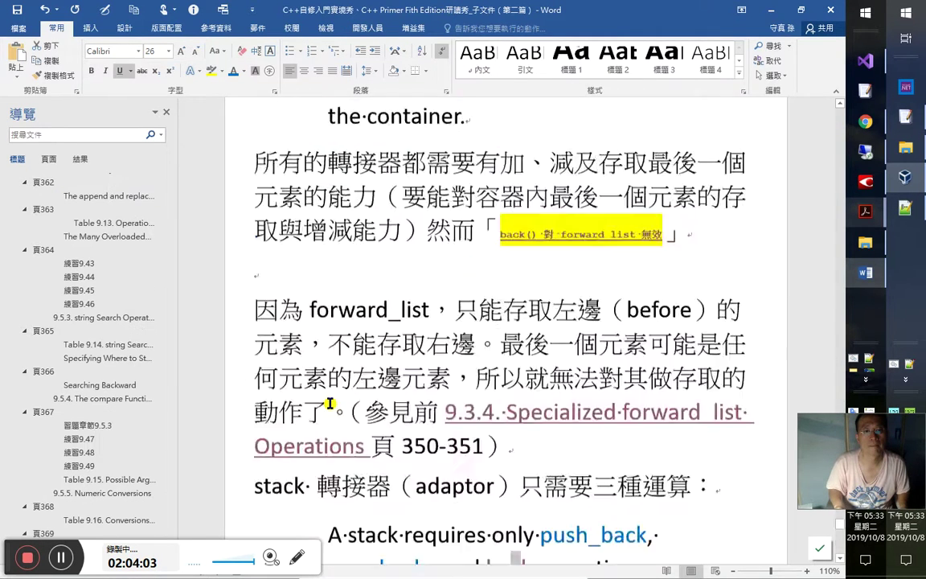
{"action": "key", "text": "ctrl+k"}
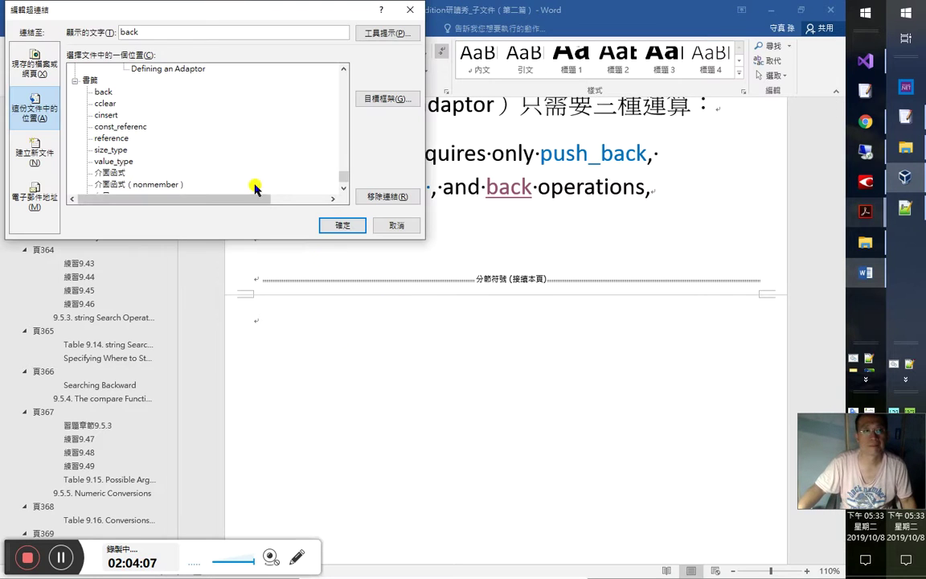
{"action": "left_click", "coordinate": [100, 92]}
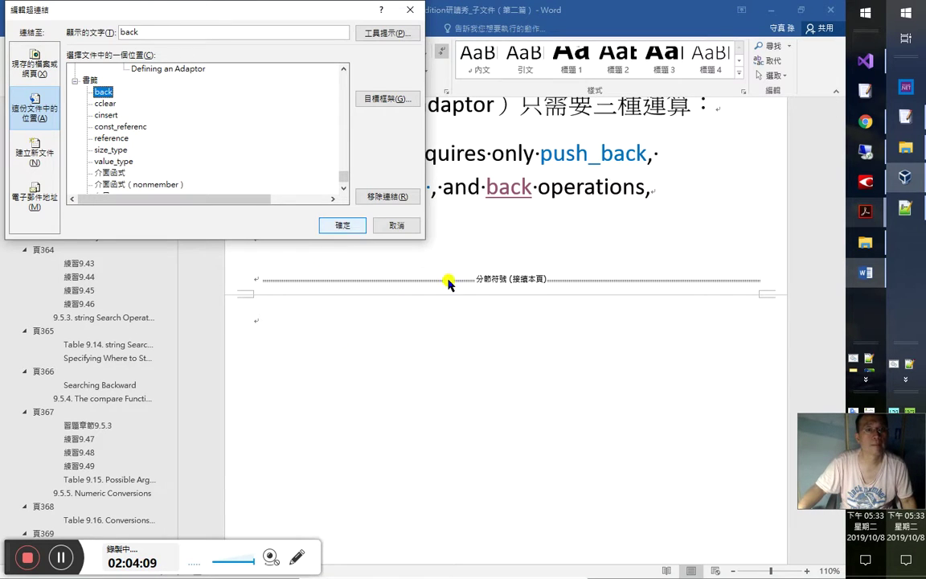
{"action": "left_click", "coordinate": [346, 228]}
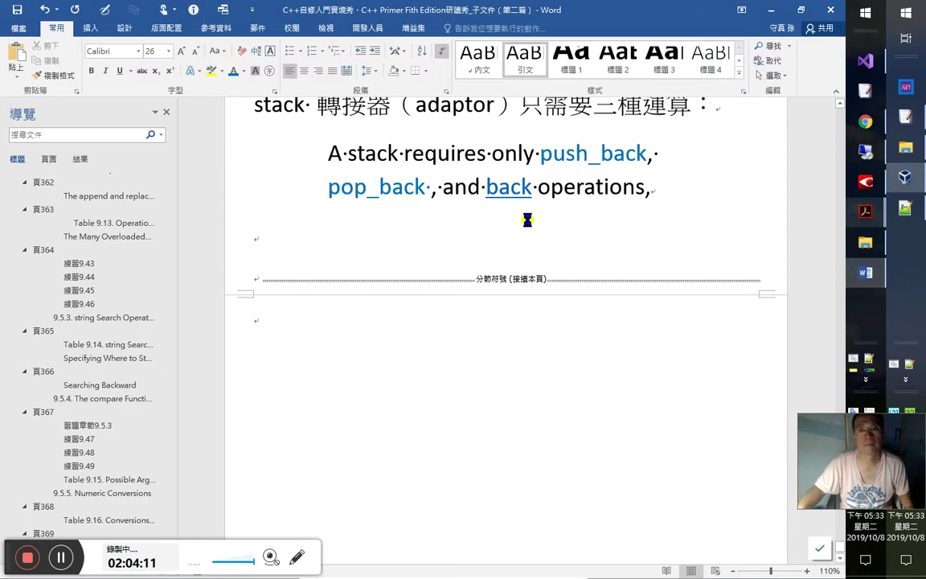
Step: Check the target of the relinked word back by jumping between the stack quotation and table 9.6
{"action": "scroll", "coordinate": [527, 217], "scroll_direction": "up", "scroll_amount": 1}
{"action": "left_click", "coordinate": [529, 220], "text": "ctrl"}
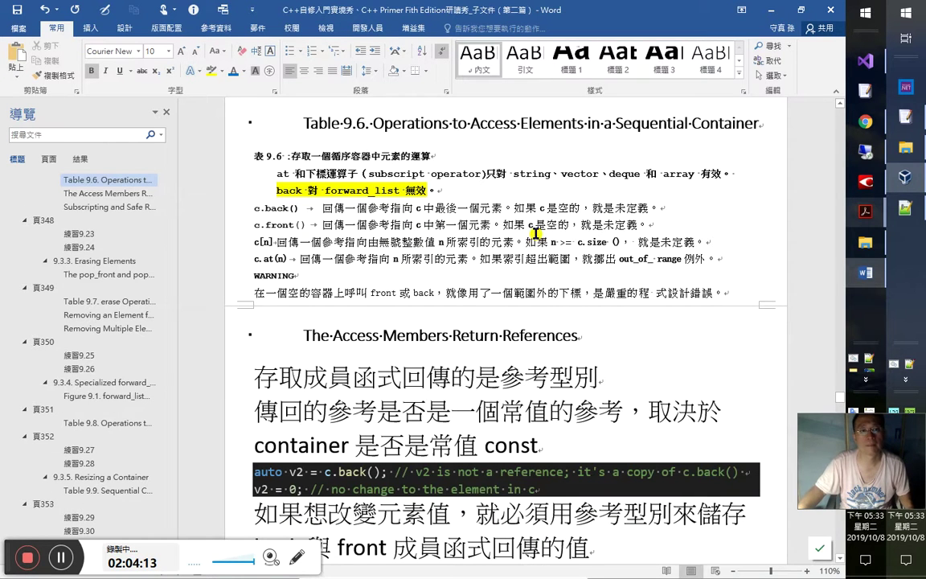
{"action": "key", "text": "alt+Left"}
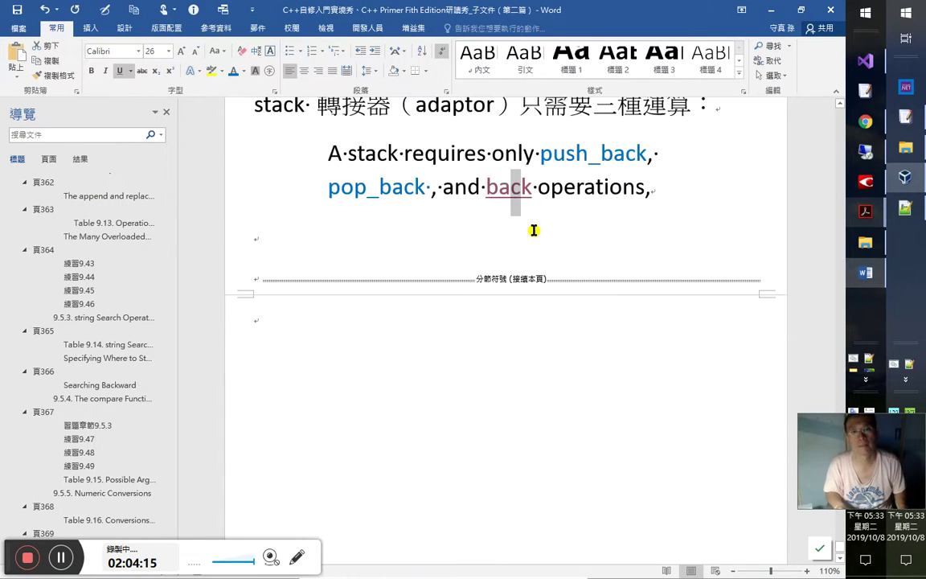
{"action": "key", "text": "alt+Right"}
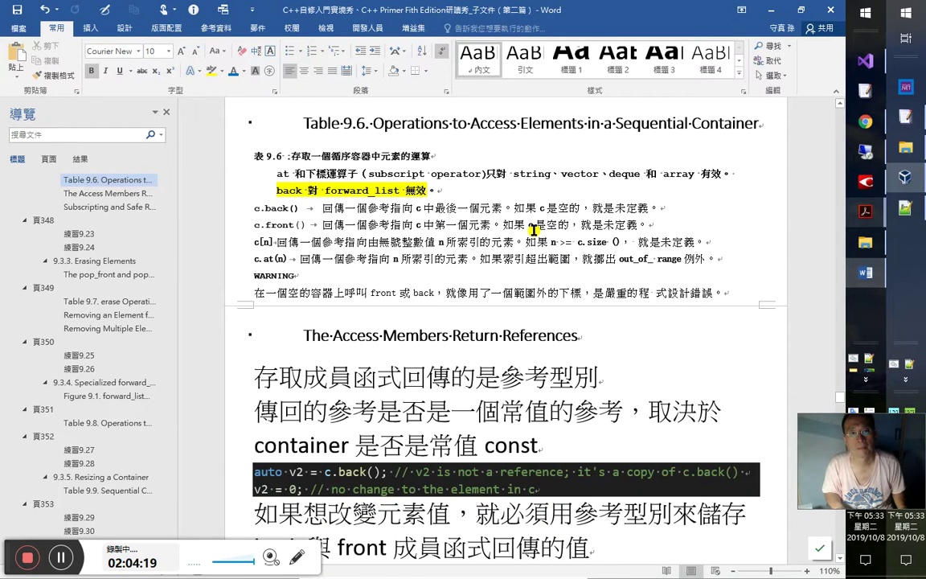
{"action": "key", "text": "alt+Left"}
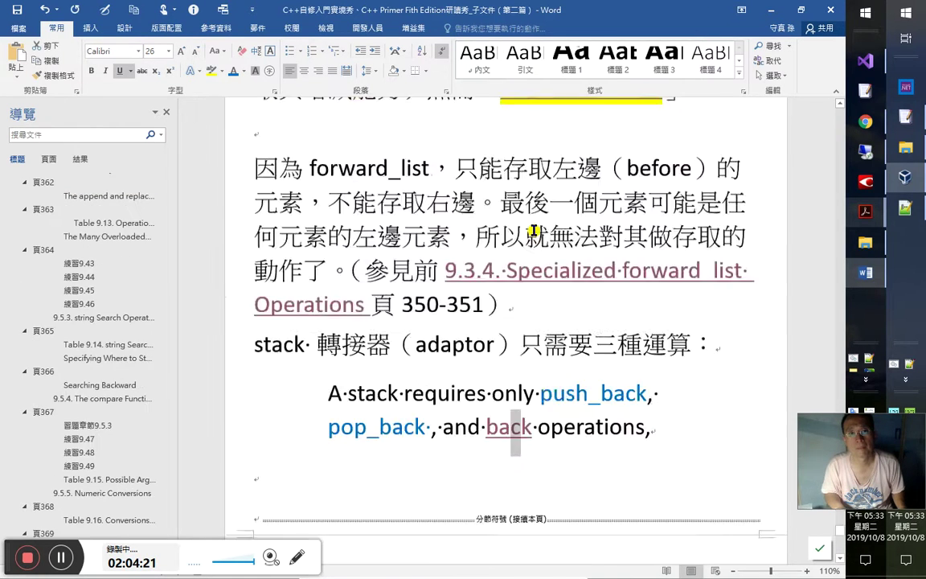
Step: Place the cursor on the empty line below the stack quotation and save the document
{"action": "scroll", "coordinate": [533, 230], "scroll_direction": "down", "scroll_amount": 3}
{"action": "left_click", "coordinate": [534, 231]}
{"action": "key", "text": "ctrl+s"}
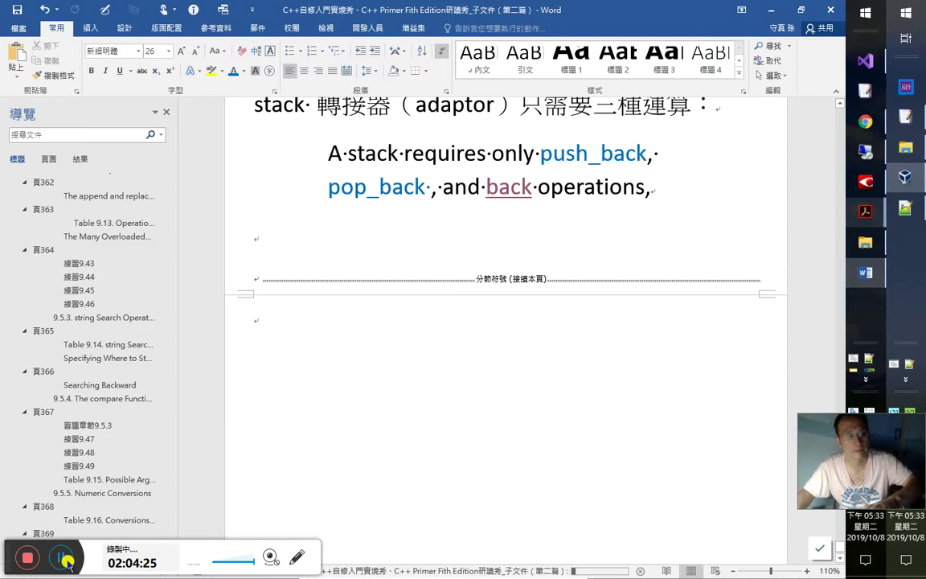
{"action": "left_click", "coordinate": [62, 558]}
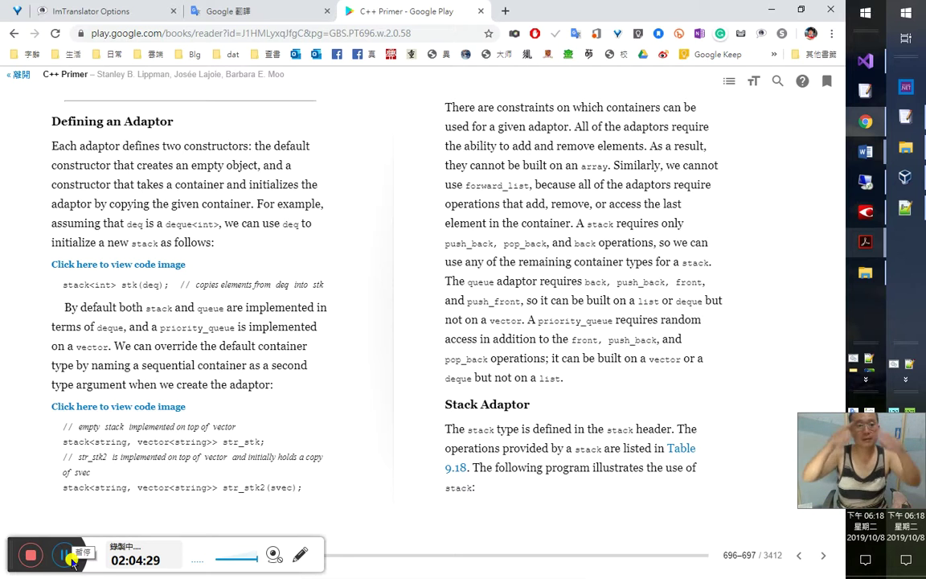
Step: Switch to the master Word document with the episode links and close it, saving its changes and agreeing to open the subdocuments
{"action": "key", "text": "alt+Tab"}
{"action": "key", "text": "alt+Tab"}
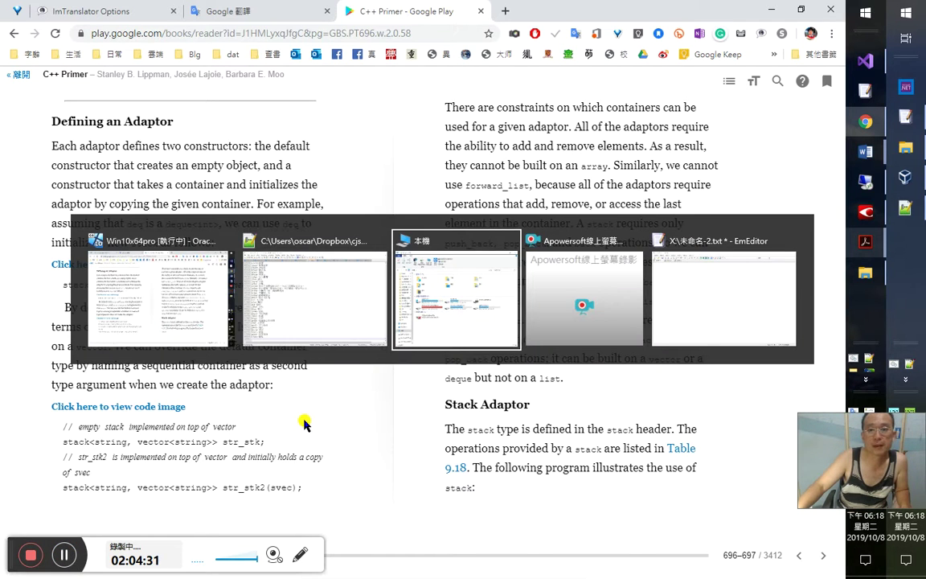
{"action": "key", "text": "alt+shift+Tab"}
{"action": "key", "text": "alt+shift+Tab"}
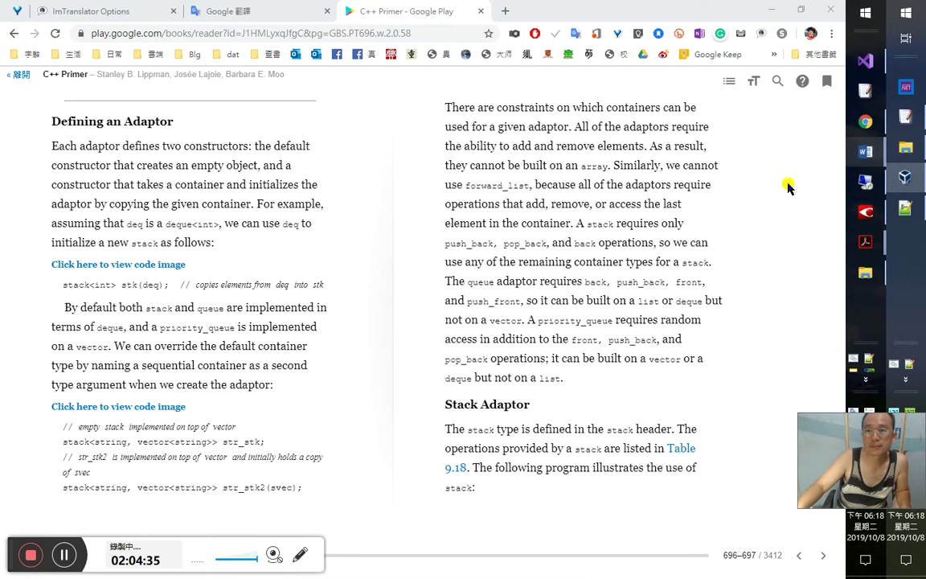
{"action": "mouse_move", "coordinate": [863, 153]}
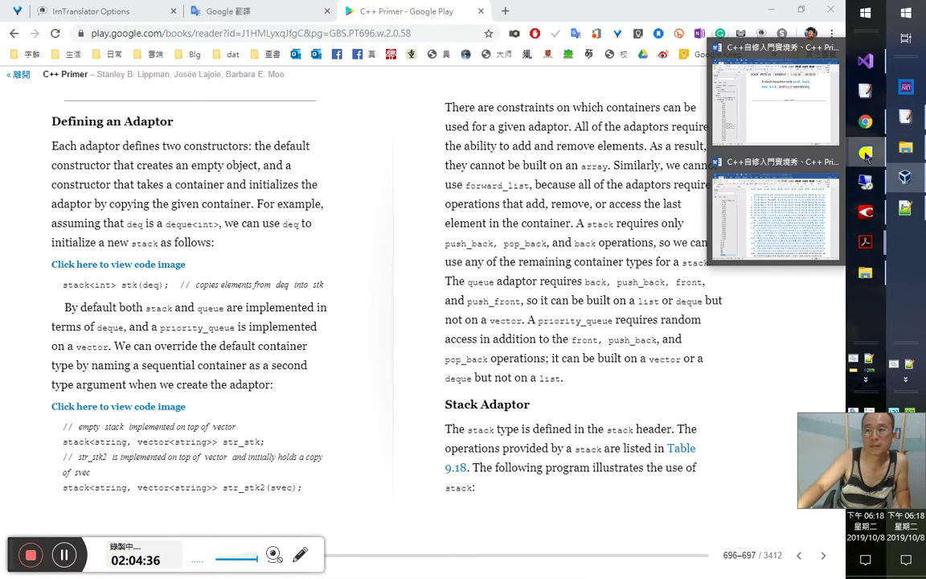
{"action": "left_click", "coordinate": [784, 196]}
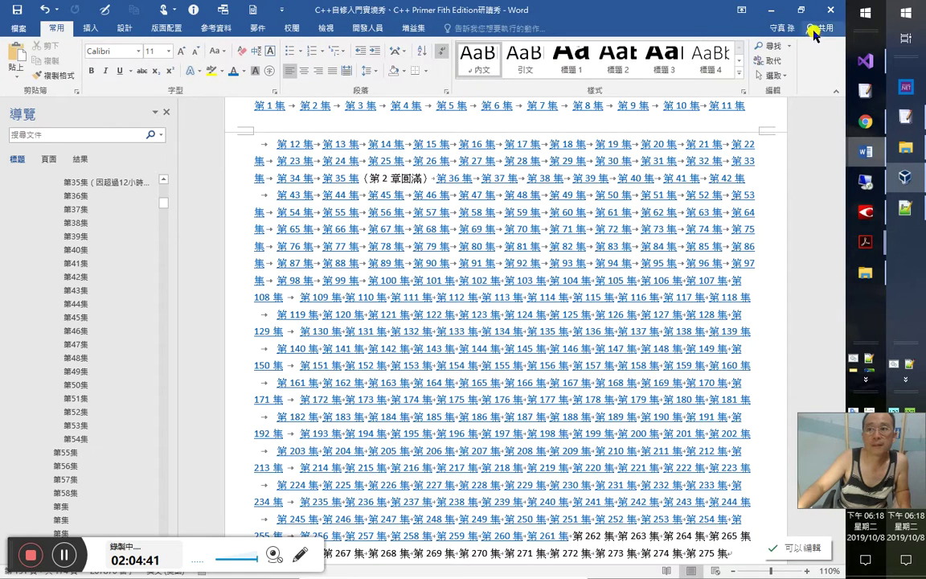
{"action": "left_click", "coordinate": [830, 9]}
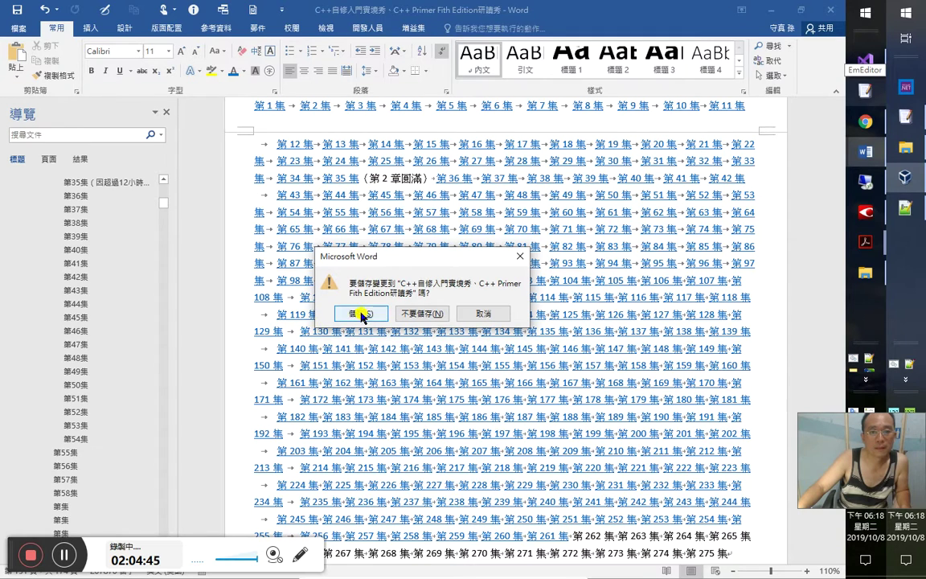
{"action": "left_click", "coordinate": [361, 314]}
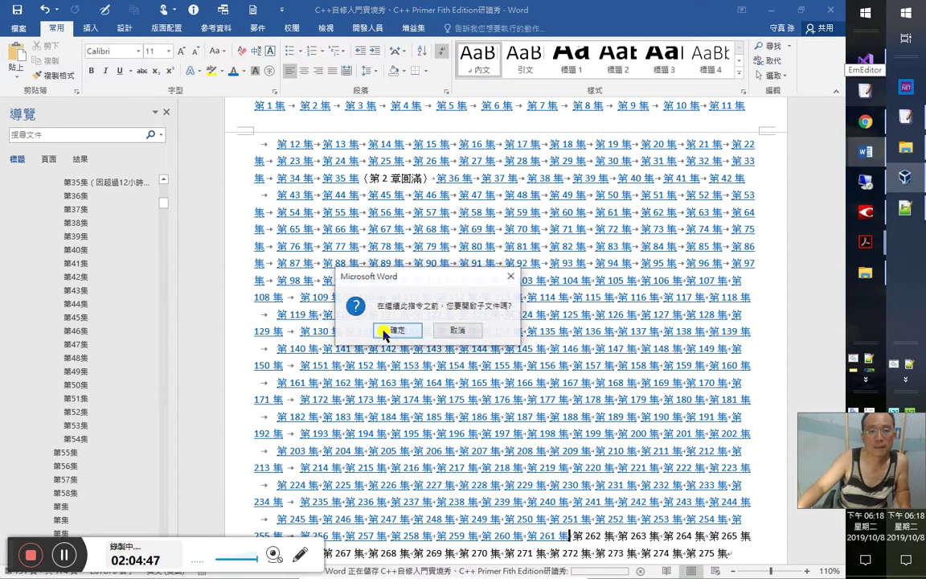
{"action": "left_click", "coordinate": [388, 330]}
Step: Switch back to the C++ Primer book in Google Play to read the passage on which containers each adaptor can use
{"action": "key", "text": "alt+Tab"}
{"action": "key", "text": "alt+Tab"}
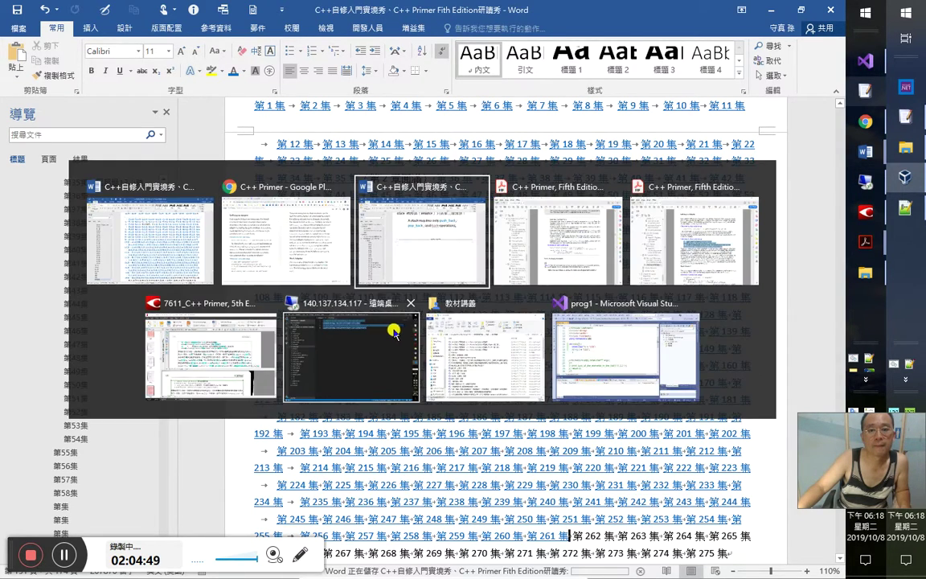
{"action": "key", "text": "Escape"}
{"action": "key", "text": "alt+Tab"}
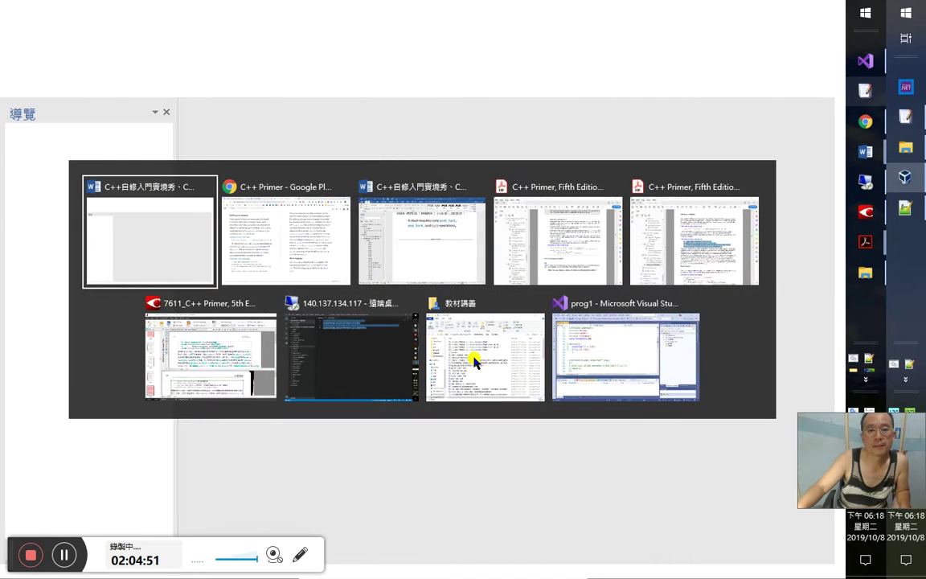
{"action": "key", "text": "alt+Tab"}
{"action": "key", "text": "alt+Tab"}
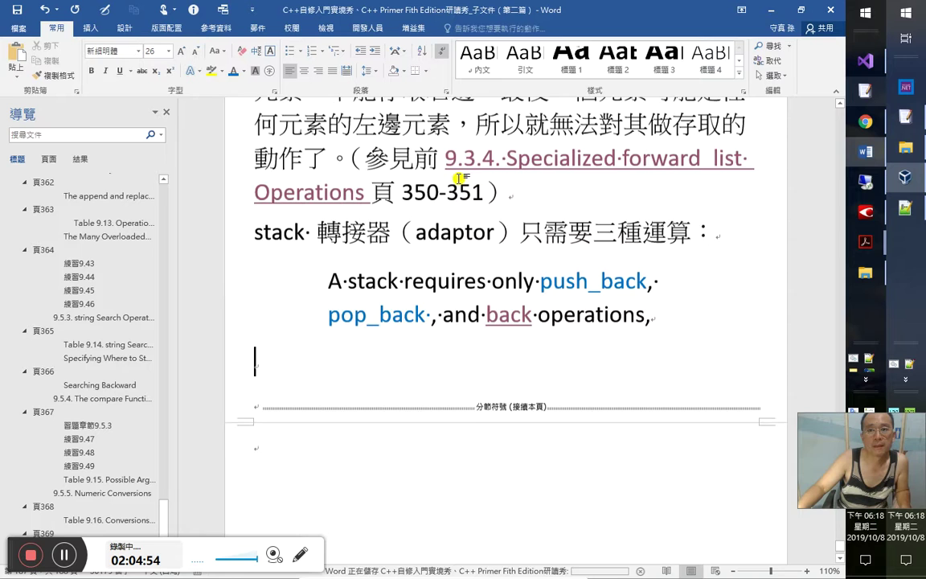
{"action": "key", "text": "alt+Tab"}
{"action": "key", "text": "alt+Tab"}
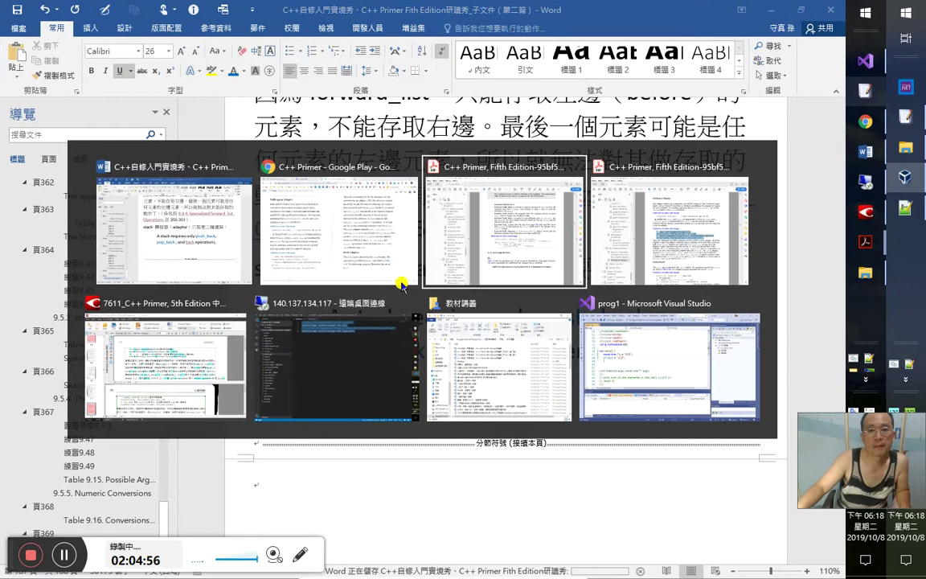
{"action": "left_click", "coordinate": [400, 279]}
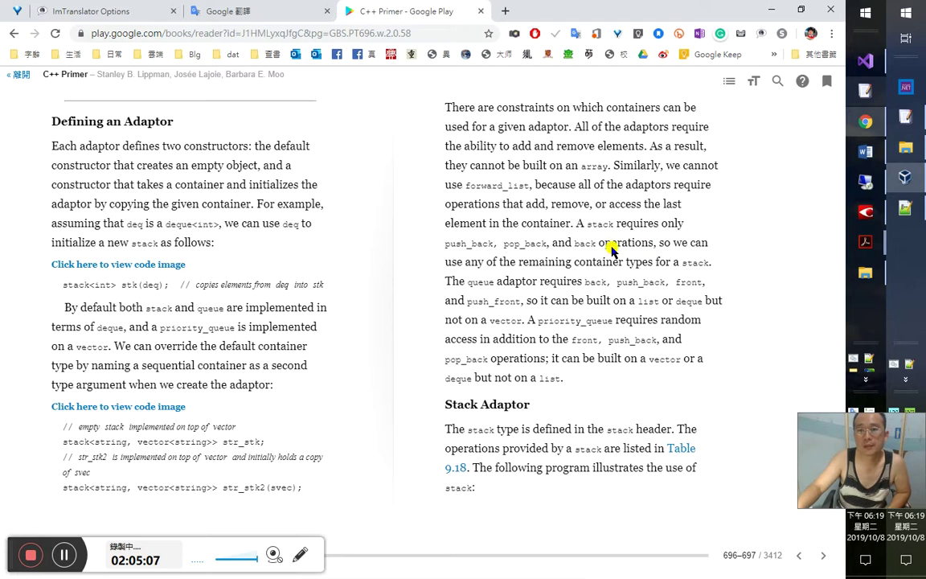
Step: Switch to ABBYY FineReader and clear the uncertain-character highlighting from the recognized text about stack needing only push_back, pop_back and back
{"action": "left_click", "coordinate": [865, 214]}
{"action": "left_click", "coordinate": [447, 200]}
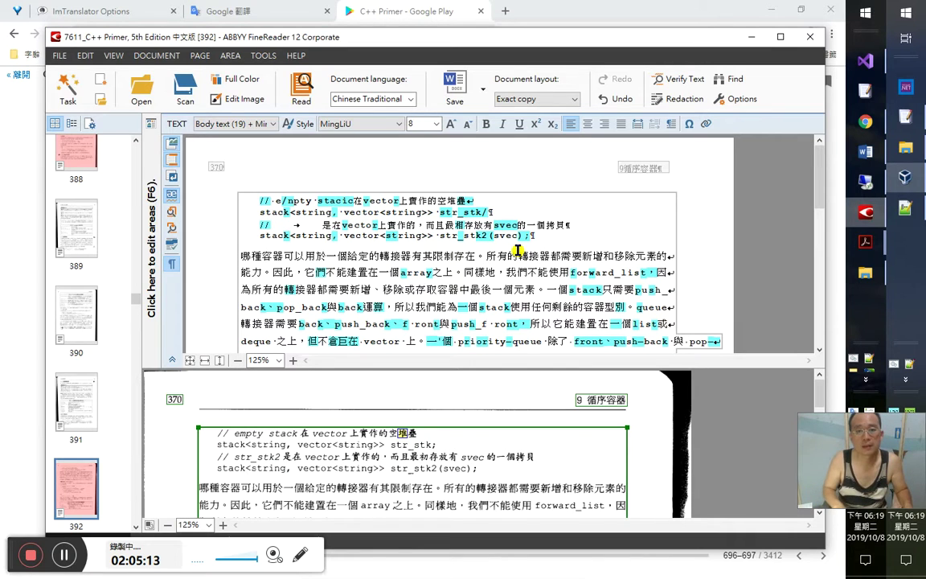
{"action": "key", "text": "Down"}
{"action": "key", "text": "Down"}
{"action": "key", "text": "Down"}
{"action": "key", "text": "Down"}
{"action": "key", "text": "Down"}
{"action": "key", "text": "Down"}
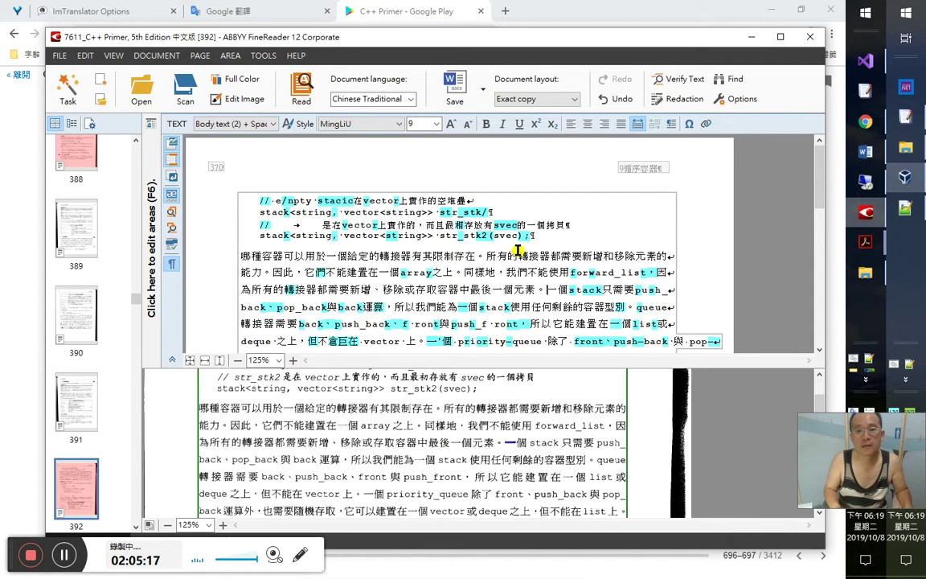
{"action": "key", "text": "End"}
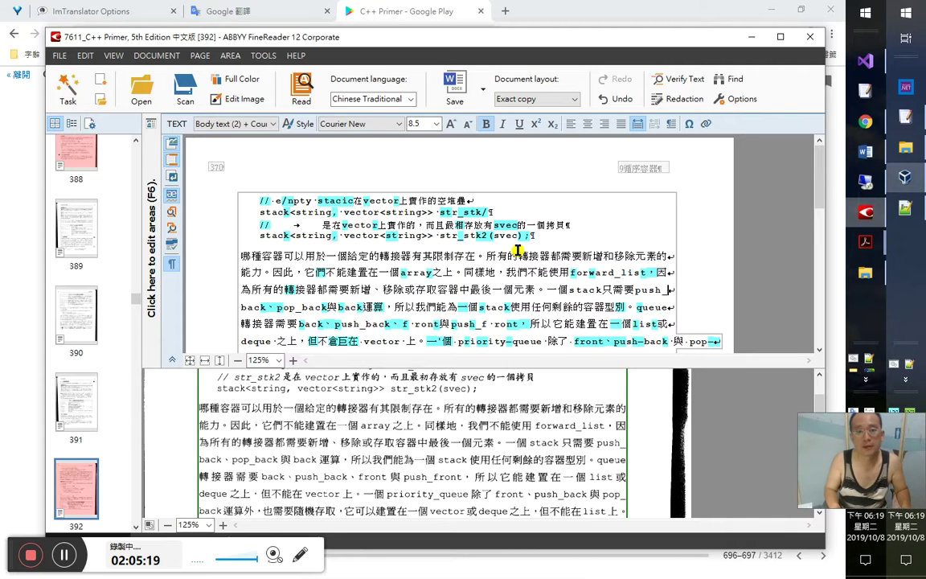
{"action": "key", "text": "shift+Right"}
{"action": "key", "text": "shift+Right"}
{"action": "key", "text": "shift+Right"}
{"action": "key", "text": "shift+Right"}
{"action": "key", "text": "shift+Right"}
{"action": "key", "text": "shift+Right"}
{"action": "key", "text": "shift+Right"}
{"action": "key", "text": "shift+Right"}
{"action": "key", "text": "shift+Right"}
{"action": "key", "text": "shift+Right"}
{"action": "key", "text": "shift+Right"}
{"action": "key", "text": "shift+Right"}
{"action": "key", "text": "shift+Right"}
{"action": "key", "text": "shift+Right"}
{"action": "key", "text": "shift+Right"}
{"action": "key", "text": "shift+Right"}
{"action": "key", "text": "shift+Right"}
{"action": "key", "text": "shift+Right"}
{"action": "key", "text": "shift+Right"}
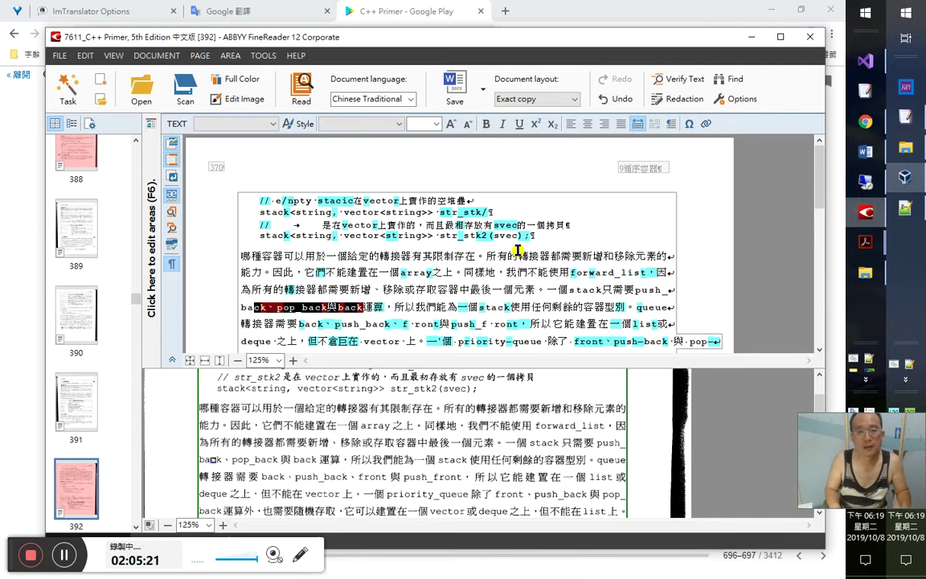
{"action": "key", "text": "ctrl+t"}
Step: Clear the uncertain-character highlighting from the rest of that line through the word queue, and save the OCR document
{"action": "key", "text": "Right"}
{"action": "key", "text": "Right"}
{"action": "key", "text": "Right"}
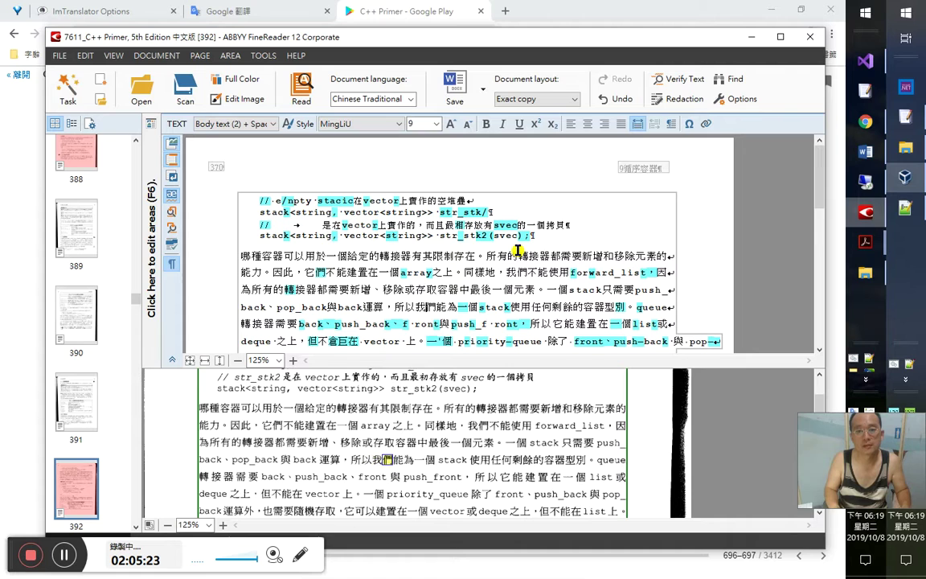
{"action": "key", "text": "shift+End"}
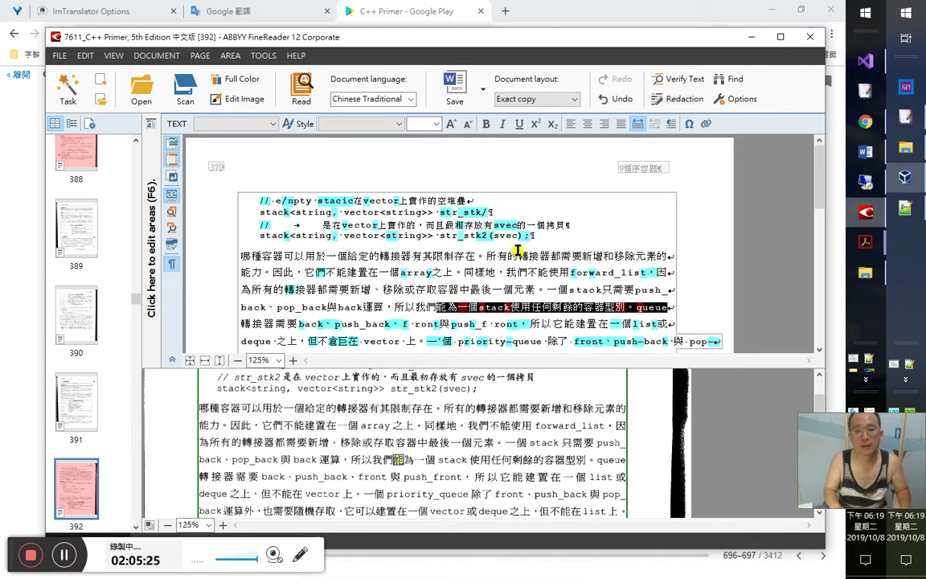
{"action": "type", "text": "能為一個stack使用任何剩餘的容器型別。queue"}
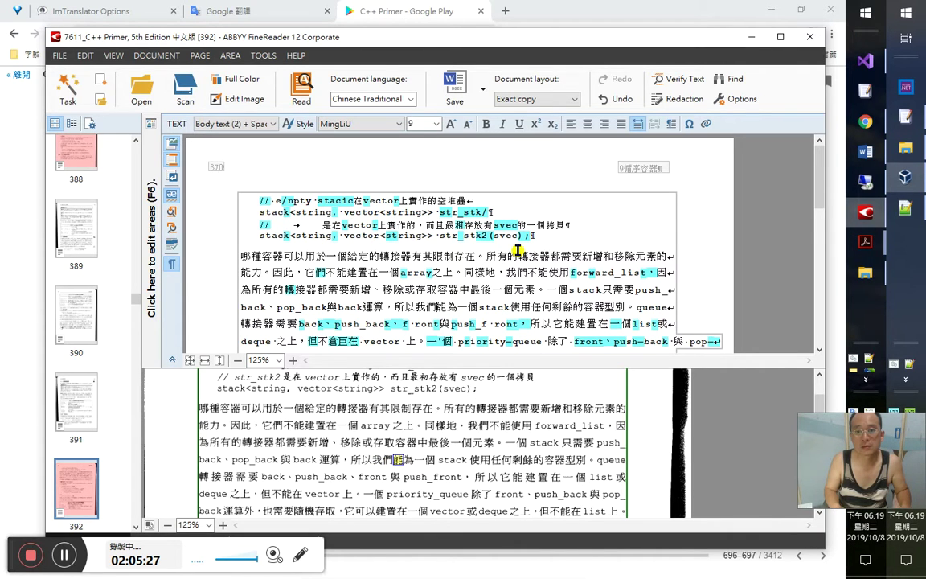
{"action": "key", "text": "ctrl+s"}
Step: Copy the book's sentence on the queue adaptor's requirements and paste it into the Word notes as a quotation below the stack quotation
{"action": "key", "text": "alt+Tab"}
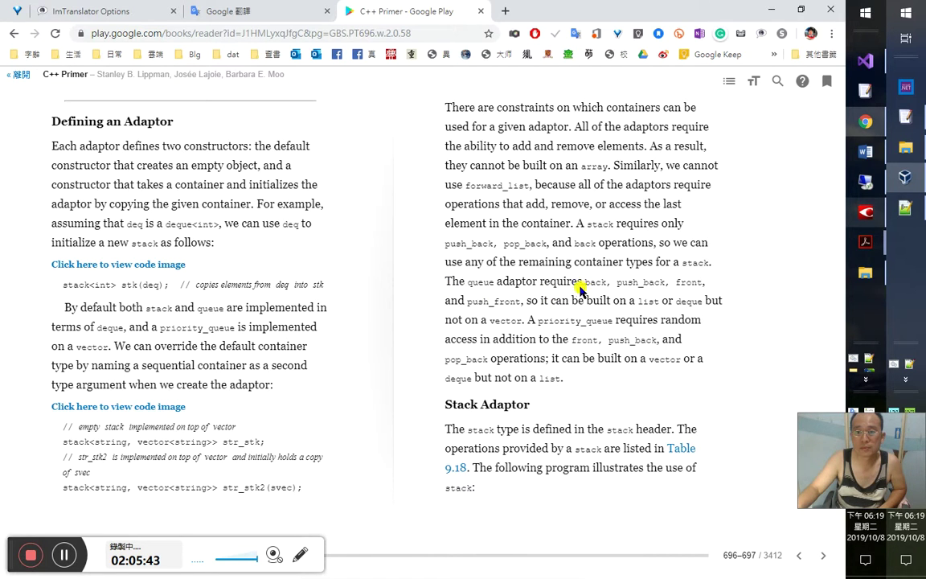
{"action": "left_click_drag", "start_coordinate": [448, 281], "coordinate": [529, 326]}
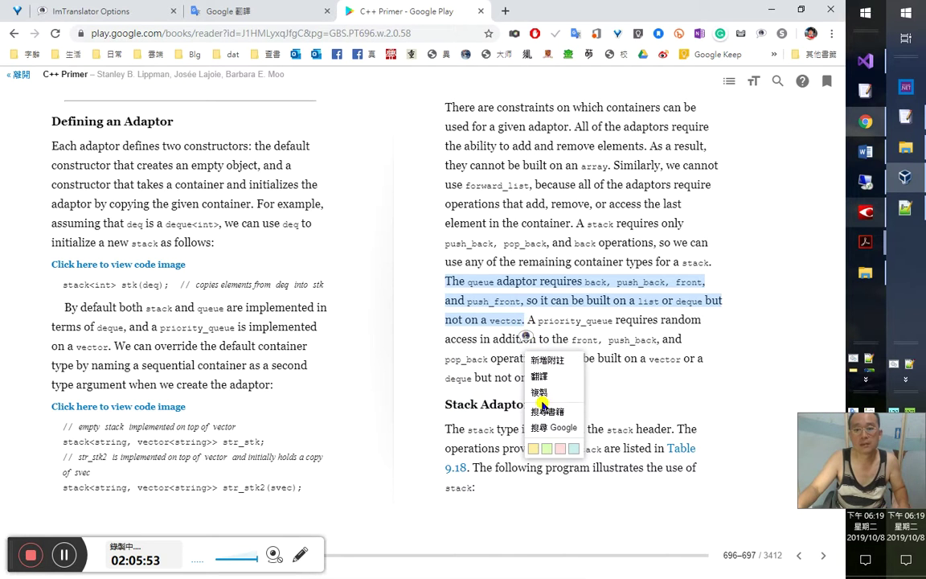
{"action": "left_click", "coordinate": [572, 376]}
{"action": "key", "text": "alt+Tab"}
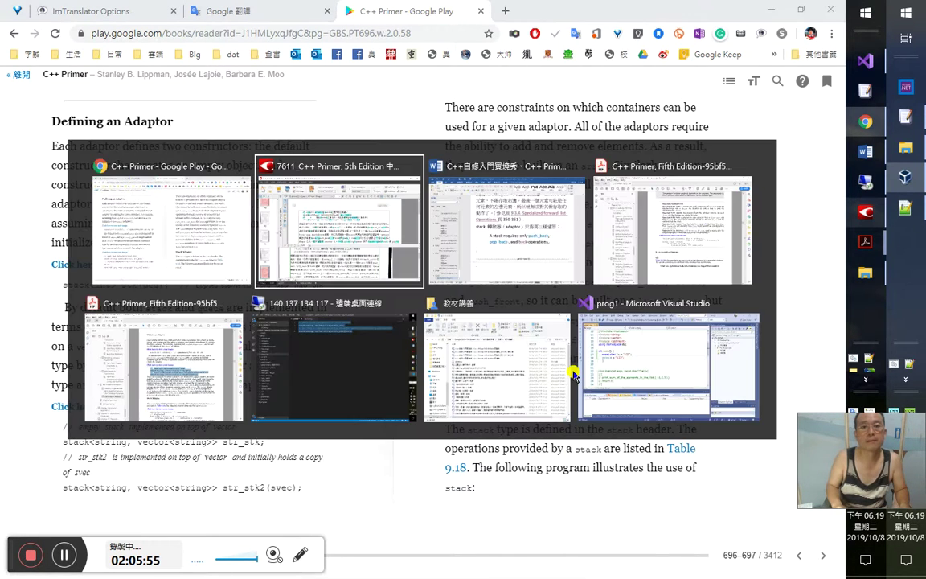
{"action": "key", "text": "alt+Tab"}
{"action": "key", "text": "Down"}
{"action": "key", "text": "Down"}
{"action": "key", "text": "Down"}
{"action": "key", "text": "Down"}
{"action": "key", "text": "Down"}
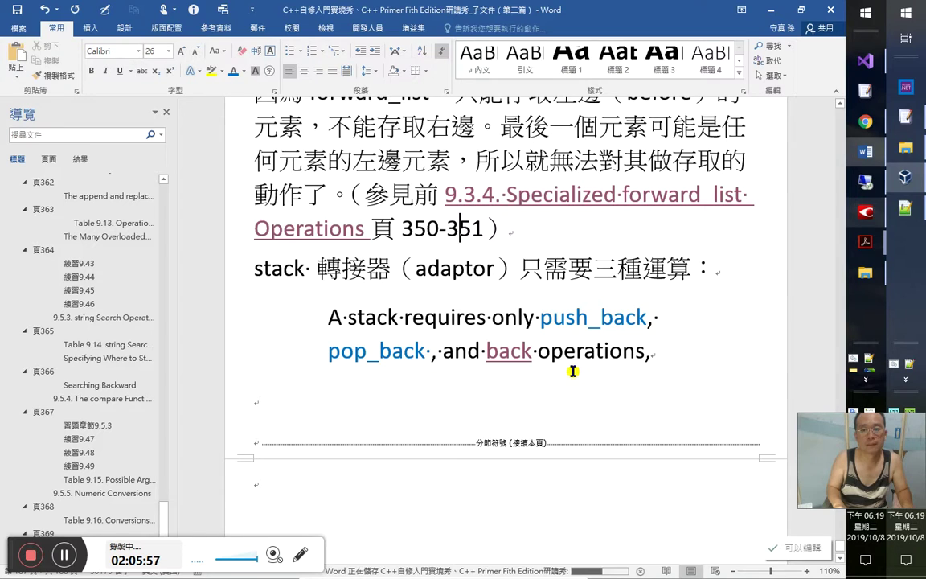
{"action": "key", "text": "Return"}
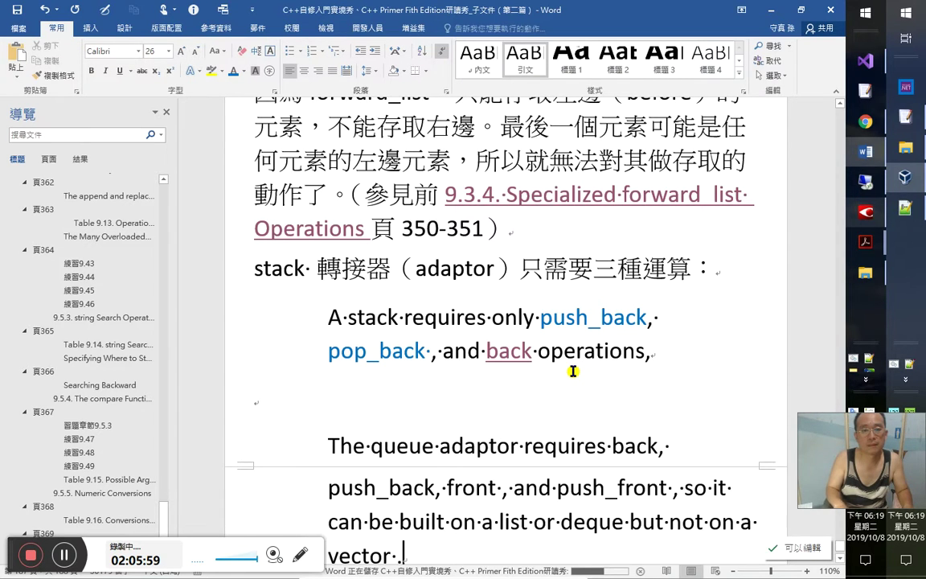
Step: Start an introductory line above the queue quotation with the text "queue 則", removing the stray letters
{"action": "left_click", "coordinate": [434, 404]}
{"action": "type", "text": "qu"}
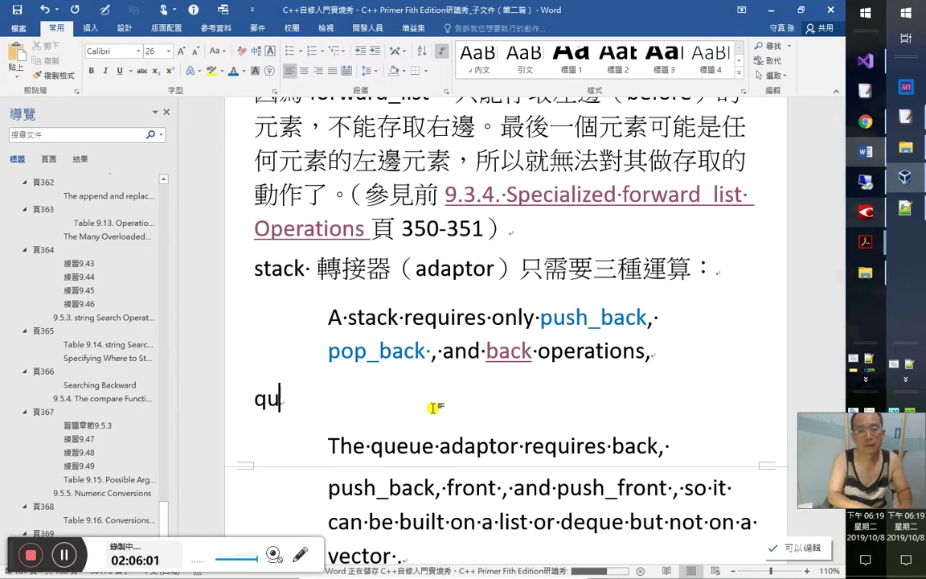
{"action": "type", "text": "eue 則"}
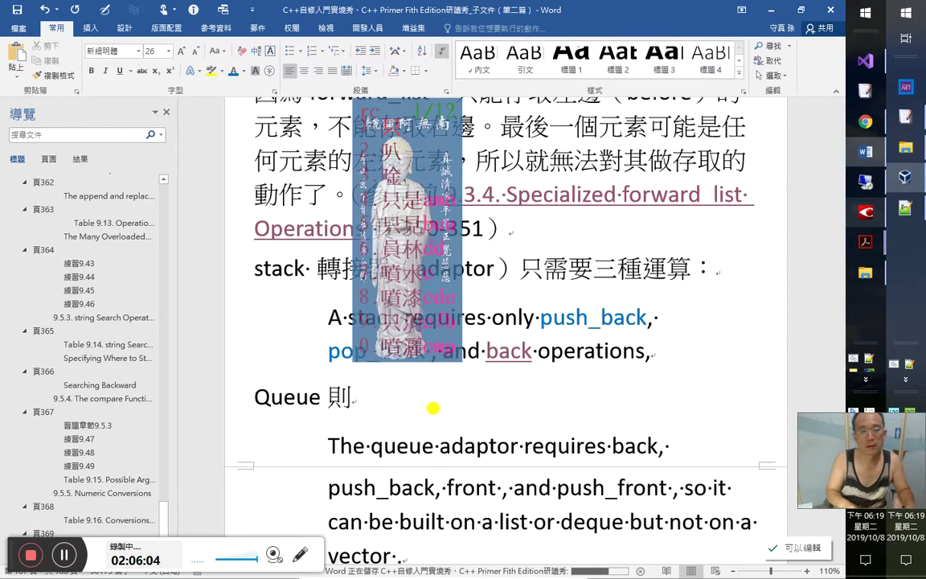
{"action": "key", "text": "Home"}
{"action": "key", "text": "Delete"}
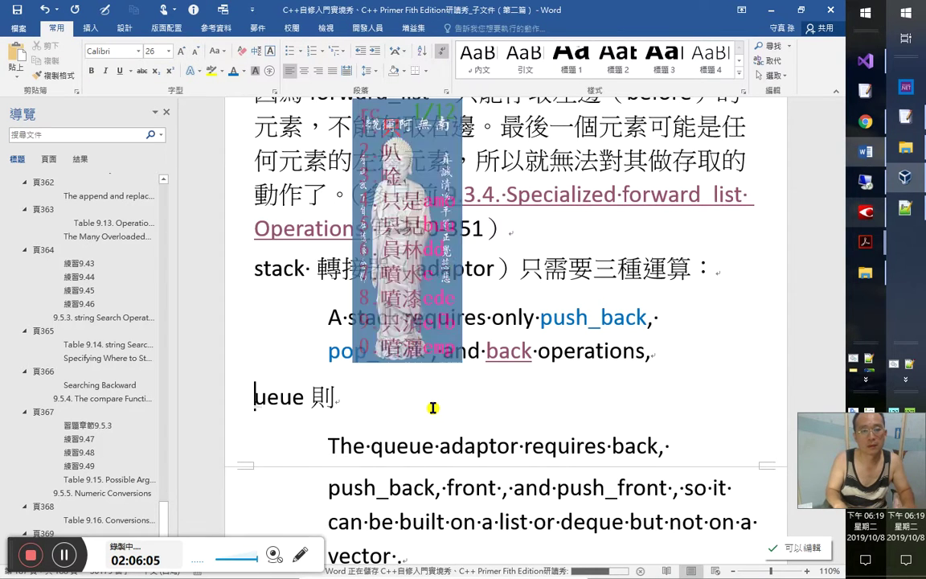
{"action": "type", "text": "q"}
{"action": "key", "text": "End"}
{"action": "type", "text": "m"}
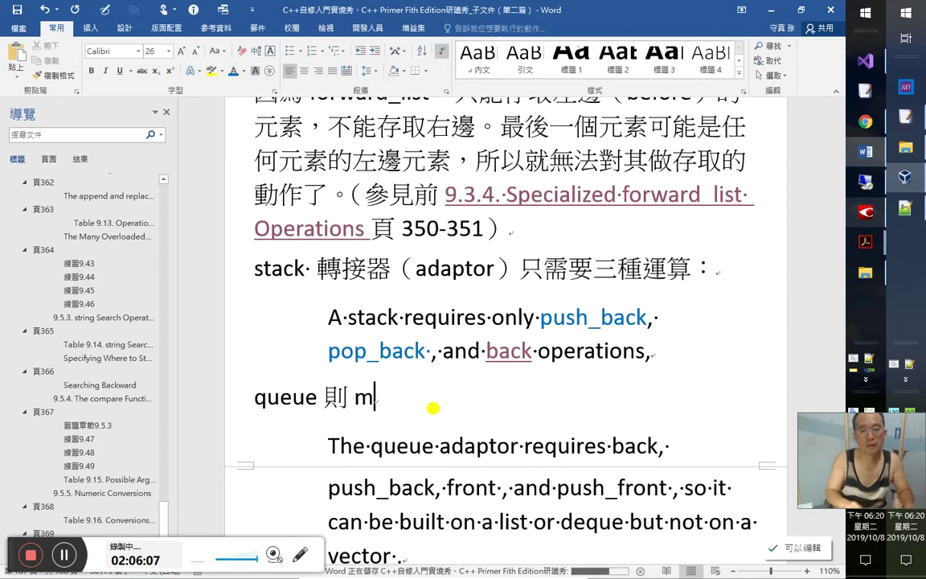
{"action": "scroll", "coordinate": [616, 352], "scroll_direction": "down", "scroll_amount": 3}
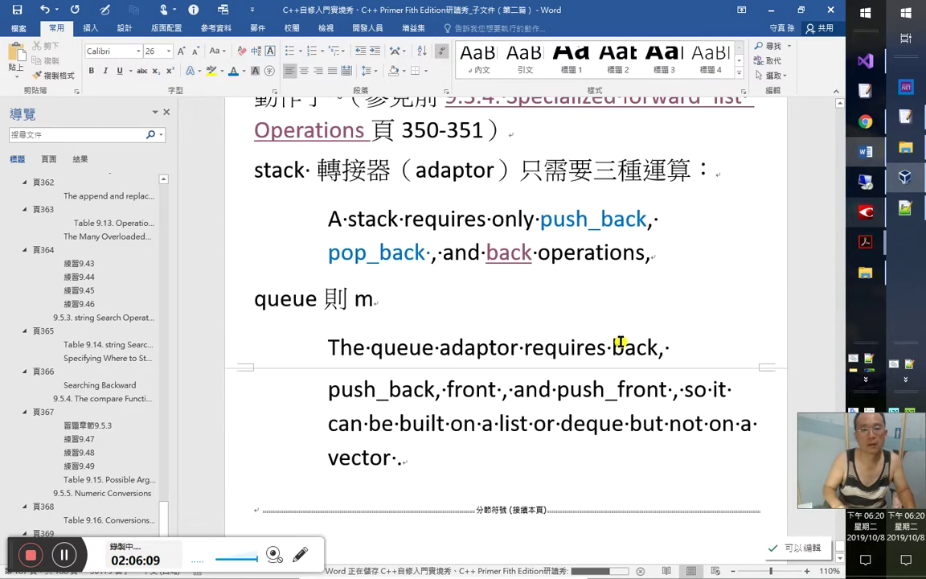
{"action": "type", "text": "f ib"}
{"action": "key", "text": "BackSpace"}
{"action": "key", "text": "BackSpace"}
{"action": "key", "text": "BackSpace"}
{"action": "key", "text": "BackSpace"}
{"action": "key", "text": "BackSpace"}
{"action": "key", "text": "BackSpace"}
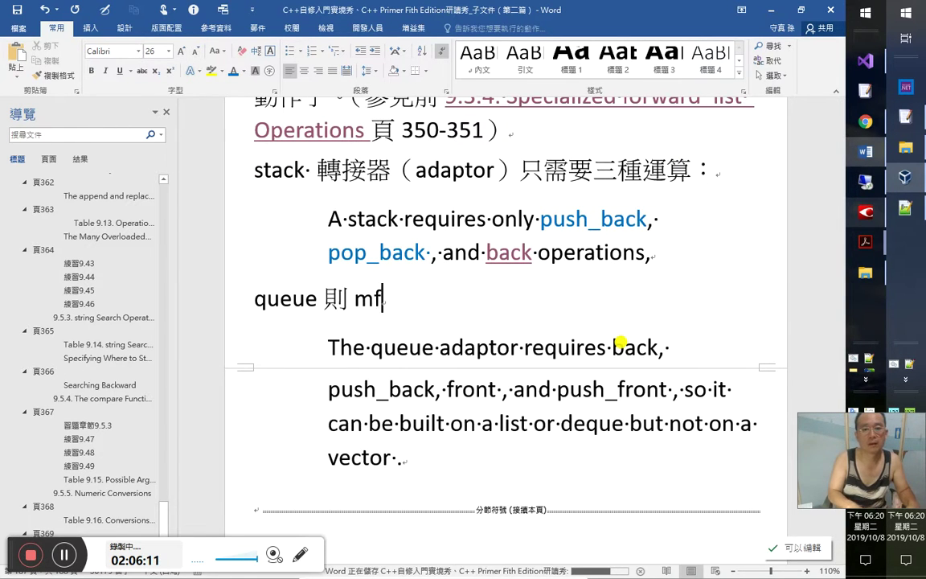
Step: Complete the introductory line with "不能由 vector 來建構："
{"action": "type", "text": "不能"}
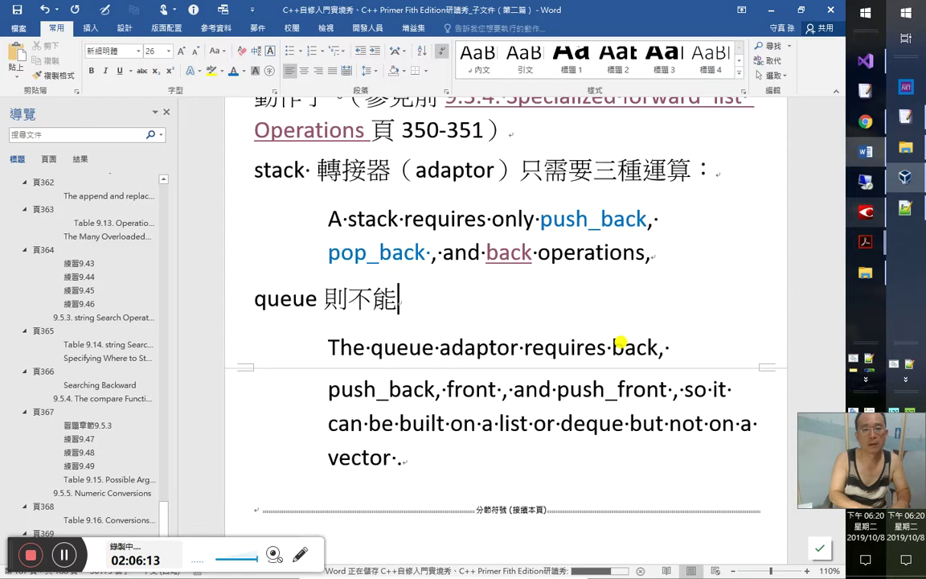
{"action": "type", "text": "由 vector 來nq"}
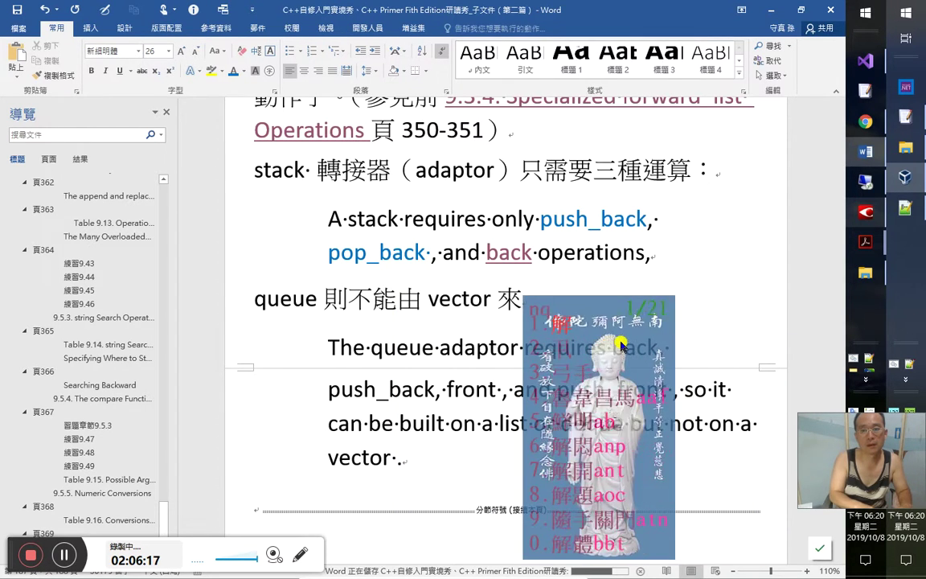
{"action": "type", "text": "建構："}
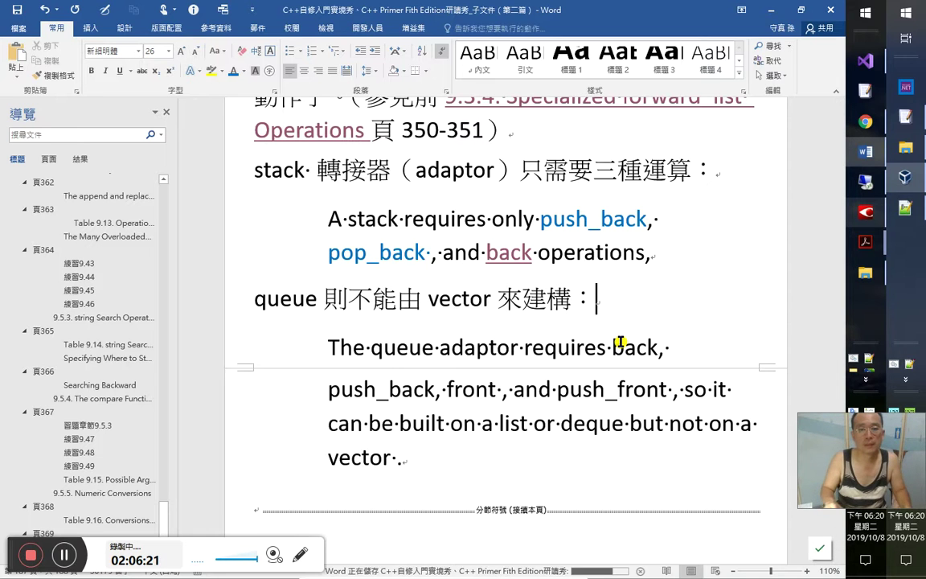
Step: Insert "轉接器" after queue in the introductory line and undo the automatic capitalization so queue stays lowercase
{"action": "key", "text": "Home"}
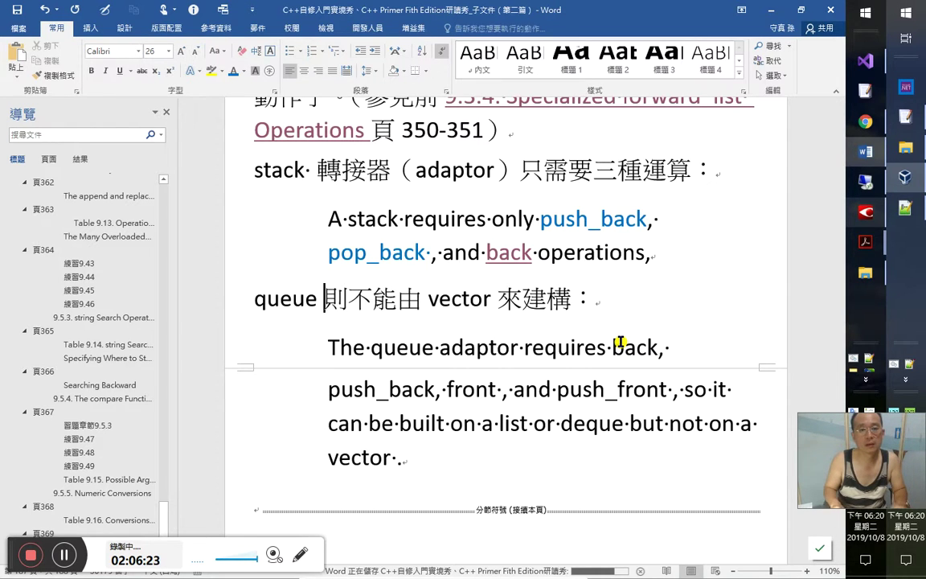
{"action": "type", "text": "轉接器"}
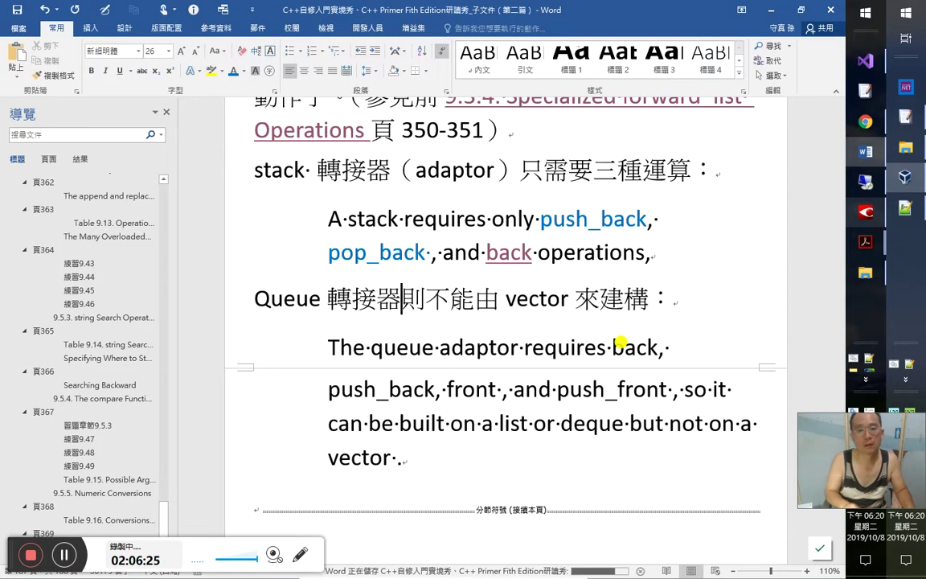
{"action": "key", "text": "Home"}
{"action": "key", "text": "ctrl+z"}
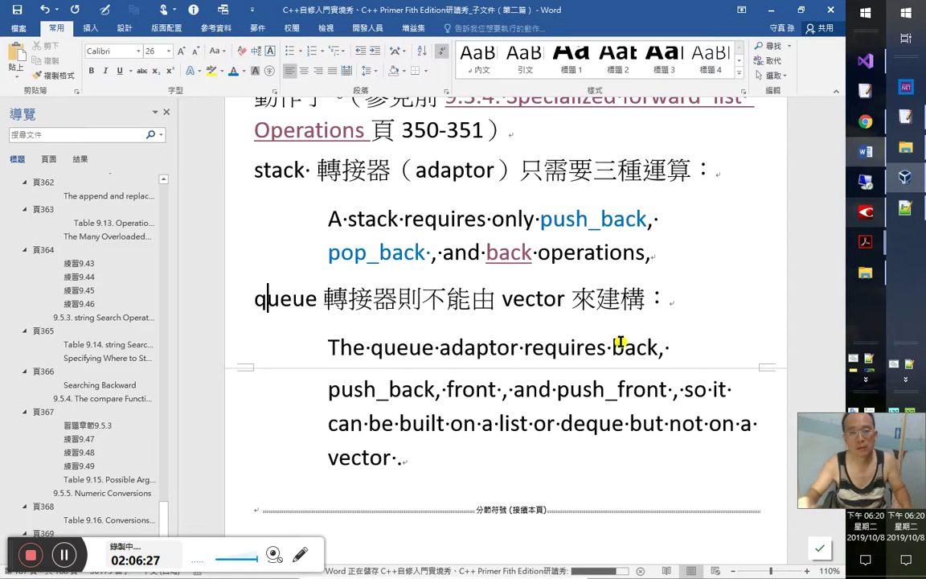
Step: Highlight the words "The queue adaptor" in yellow at the start of the queue quotation
{"action": "left_click", "coordinate": [336, 348]}
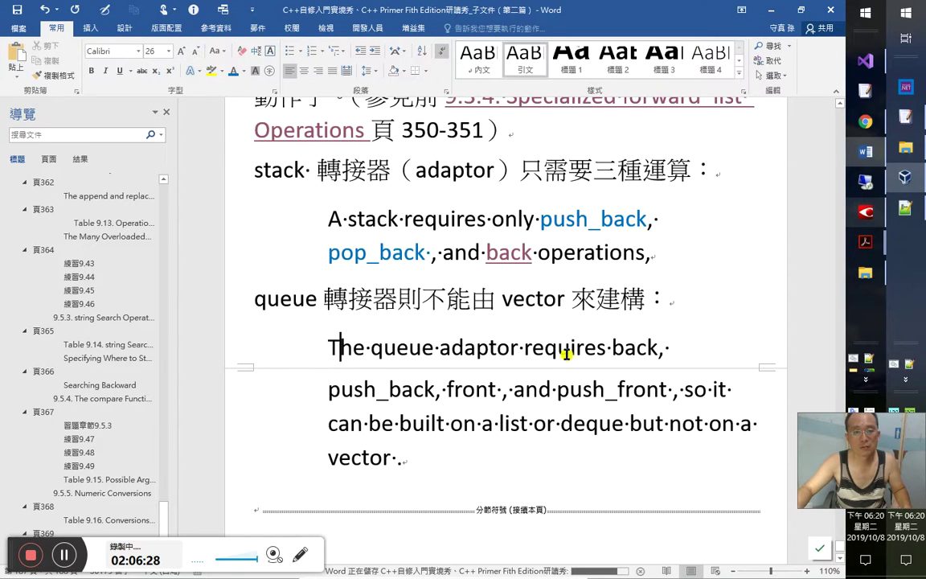
{"action": "left_click", "coordinate": [522, 351], "text": "shift"}
{"action": "left_click", "coordinate": [520, 350]}
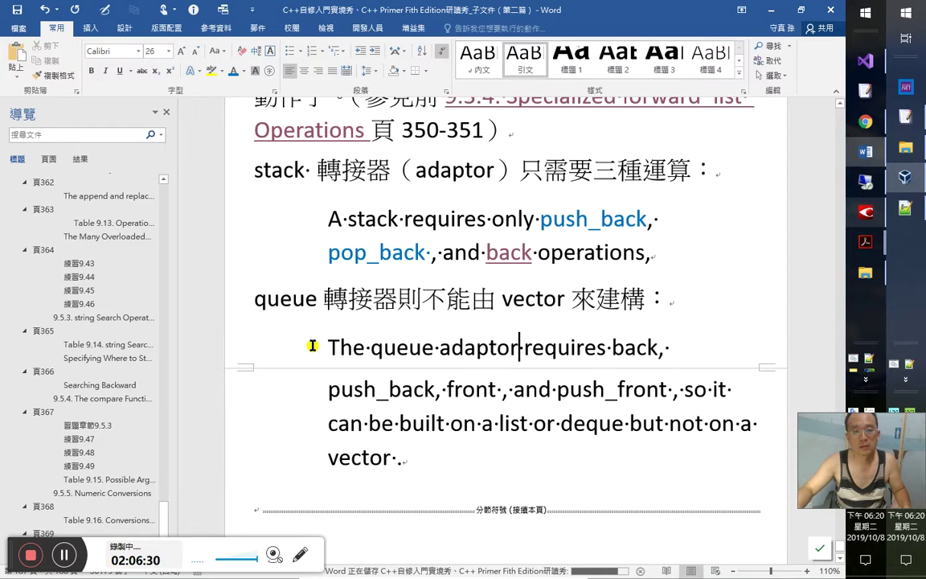
{"action": "left_click", "coordinate": [326, 346], "text": "shift"}
{"action": "left_click", "coordinate": [211, 71]}
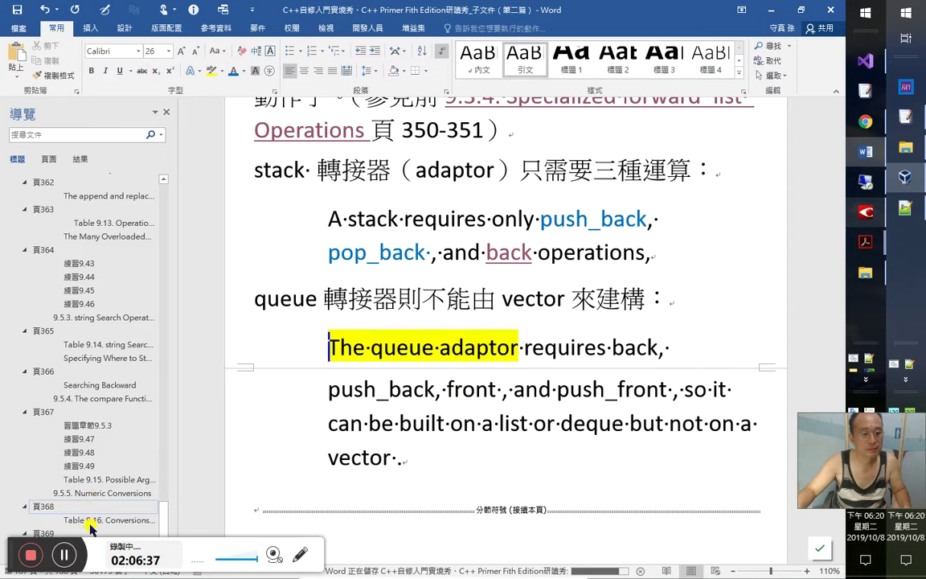
Step: Go to the "9.6 容器轉接器" section and add "（轉接器（adaptor））：" after the highlighted 適配器 in its introductory line
{"action": "left_click", "coordinate": [138, 517]}
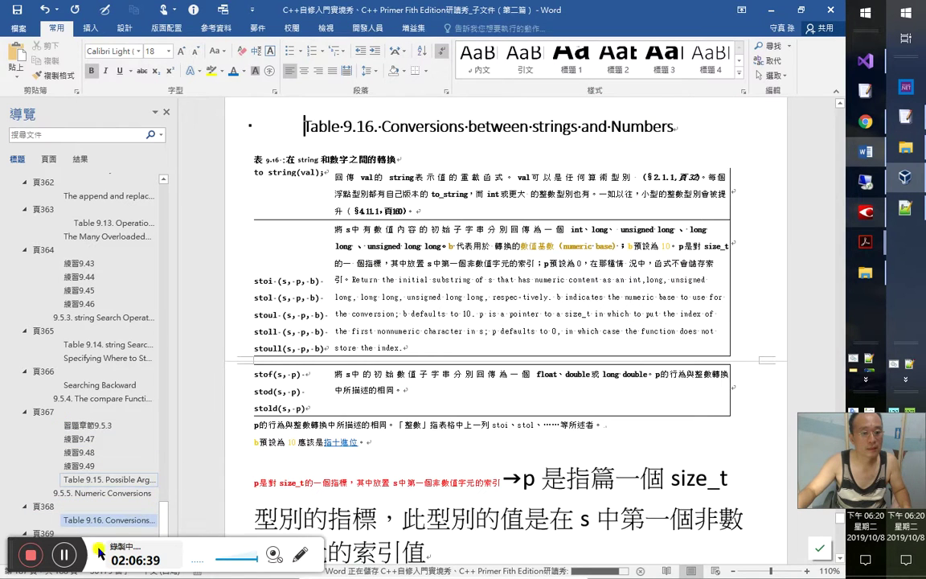
{"action": "left_click", "coordinate": [804, 9]}
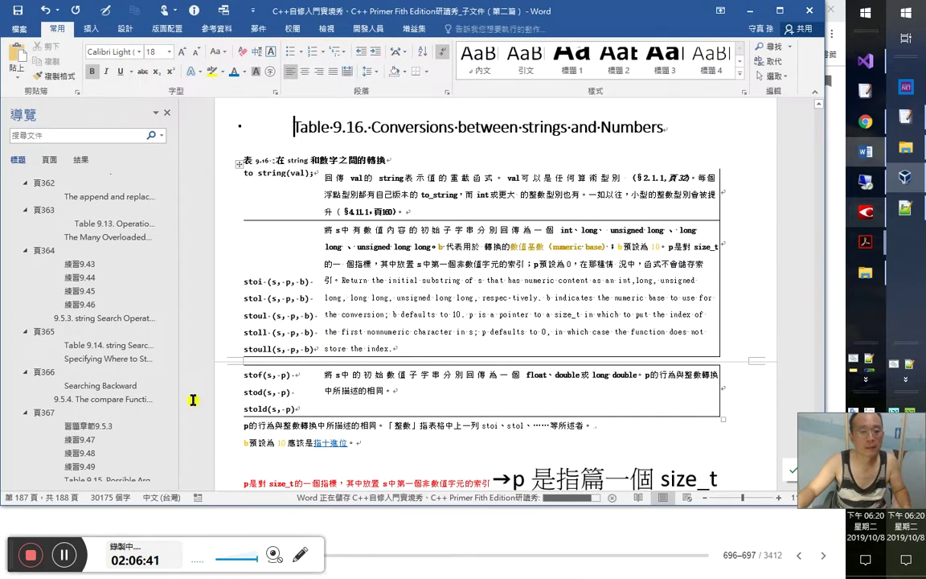
{"action": "scroll", "coordinate": [143, 474], "scroll_direction": "down", "scroll_amount": 2}
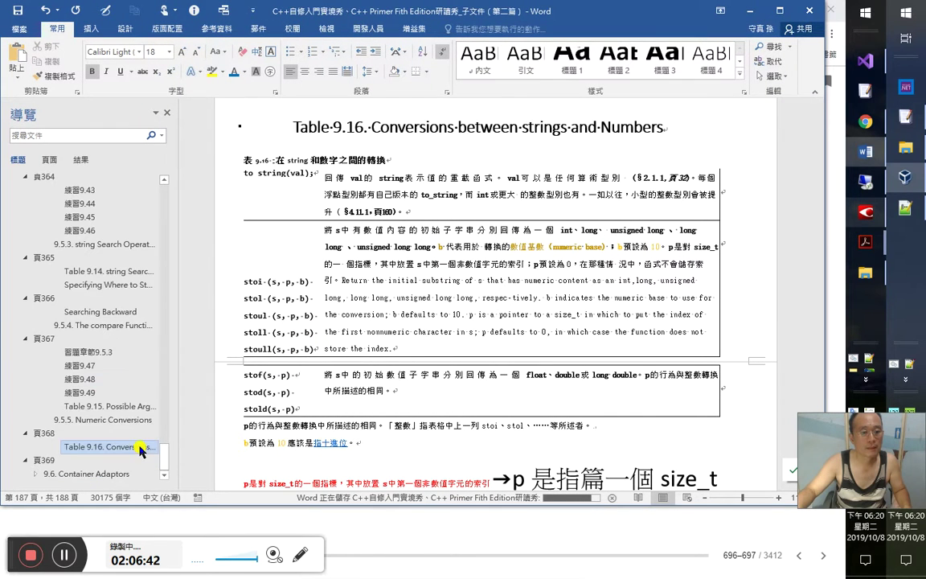
{"action": "left_click", "coordinate": [36, 473]}
{"action": "scroll", "coordinate": [109, 457], "scroll_direction": "down", "scroll_amount": 2}
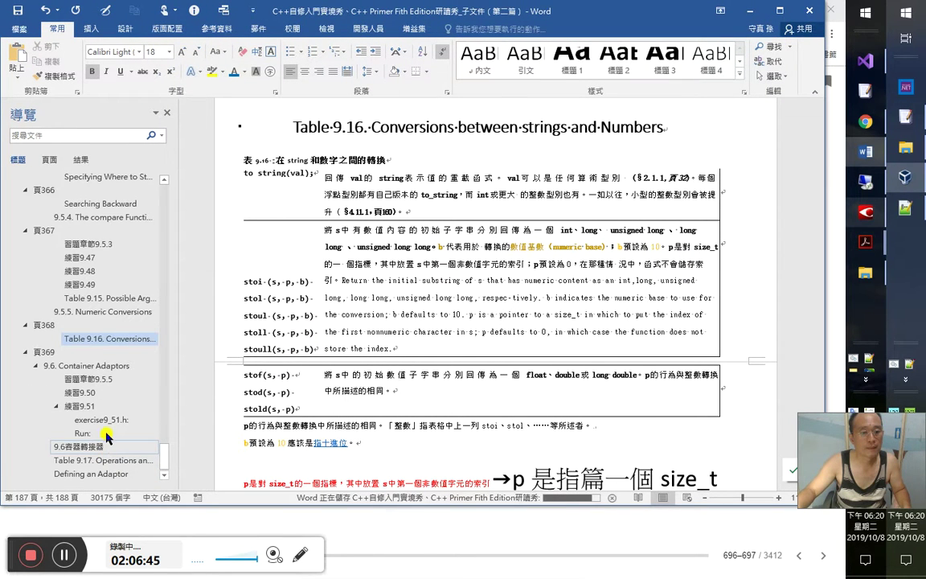
{"action": "left_click", "coordinate": [91, 445]}
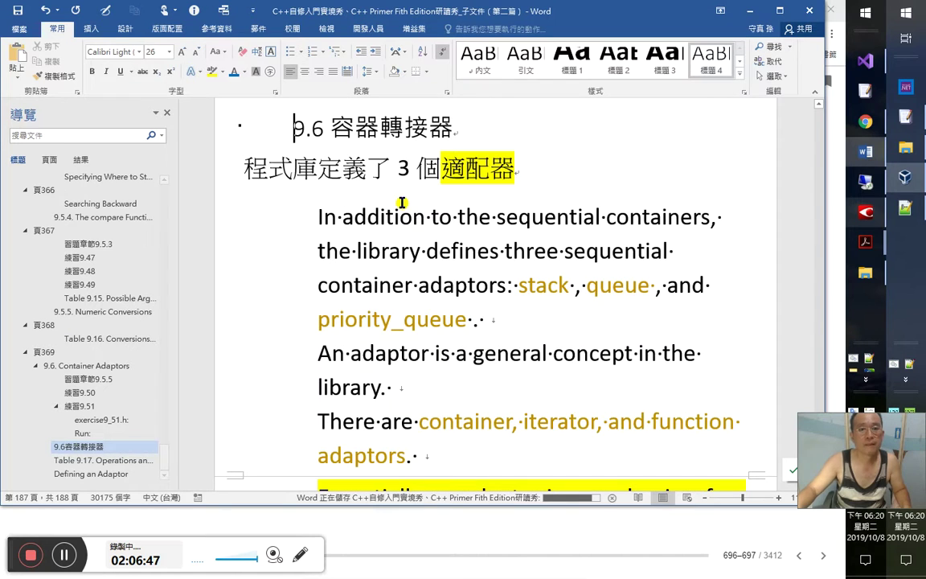
{"action": "left_click", "coordinate": [554, 174]}
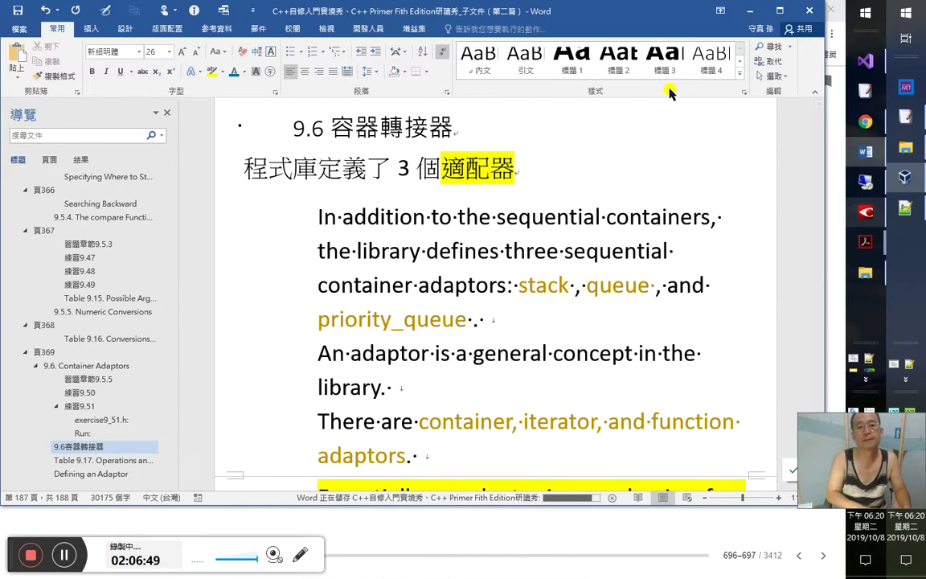
{"action": "type", "text": "（："}
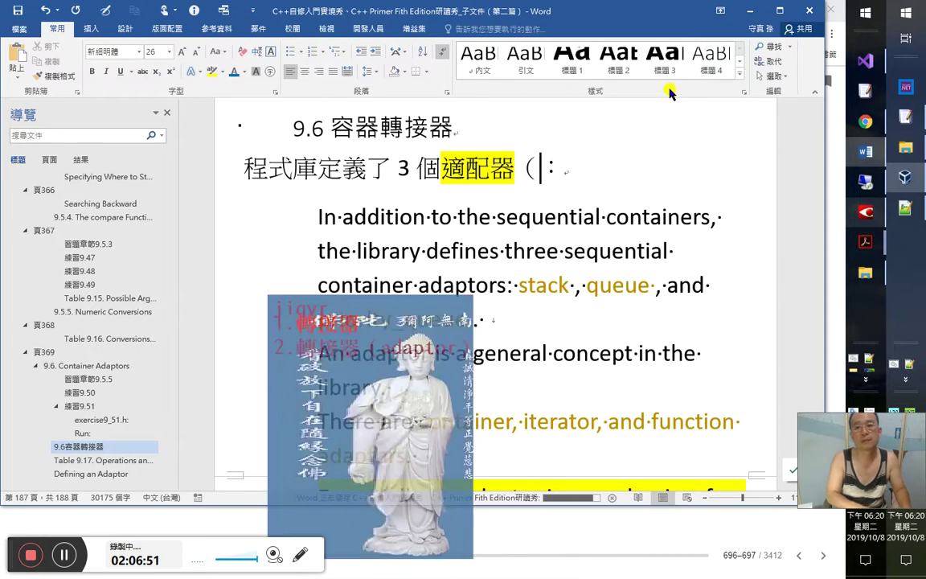
{"action": "type", "text": "vr2"}
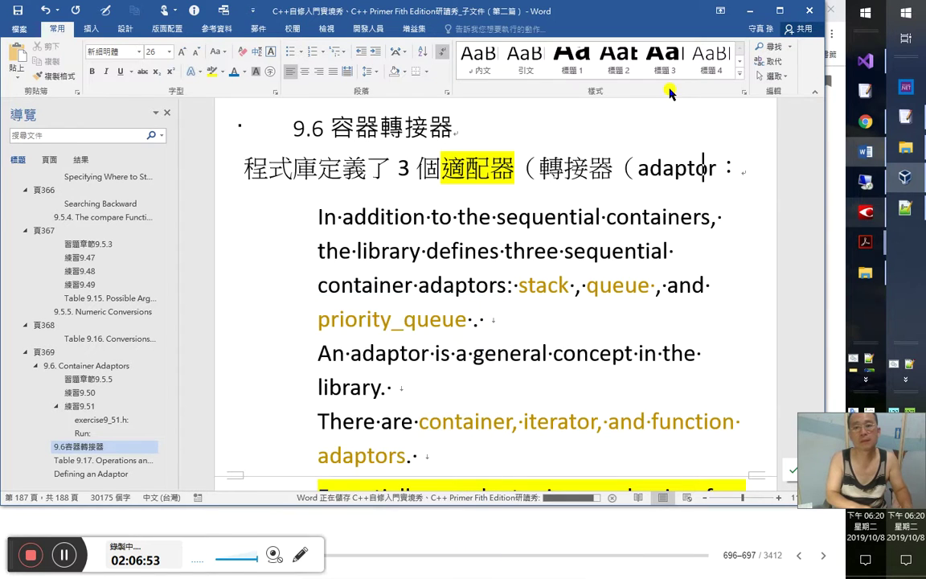
{"action": "type", "text": "）"}
Step: Reduce the font size of the added "（轉接器（adaptor））" text to 18
{"action": "key", "text": "shift+Left"}
{"action": "key", "text": "shift+Left"}
{"action": "key", "text": "shift+Left"}
{"action": "key", "text": "shift+Left"}
{"action": "key", "text": "shift+Left"}
{"action": "key", "text": "shift+Left"}
{"action": "key", "text": "shift+Left"}
{"action": "key", "text": "shift+Left"}
{"action": "key", "text": "shift+Left"}
{"action": "key", "text": "shift+Left"}
{"action": "key", "text": "shift+Left"}
{"action": "key", "text": "shift+Left"}
{"action": "key", "text": "shift+Left"}
{"action": "key", "text": "shift+Left"}
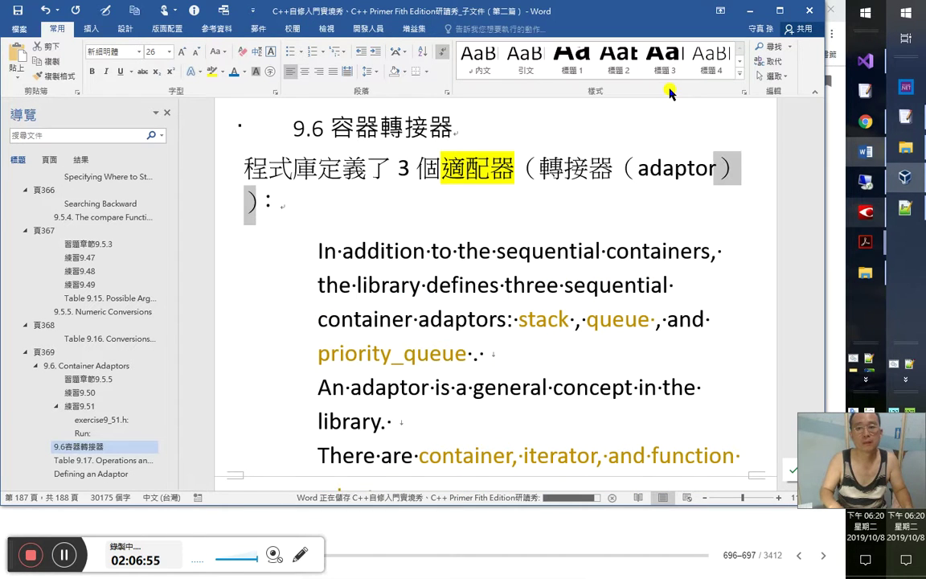
{"action": "key", "text": "shift+Left"}
{"action": "key", "text": "shift+Right"}
{"action": "key", "text": "ctrl+shift+comma"}
{"action": "key", "text": "ctrl+shift+comma"}
{"action": "key", "text": "ctrl+shift+comma"}
{"action": "key", "text": "ctrl+shift+comma"}
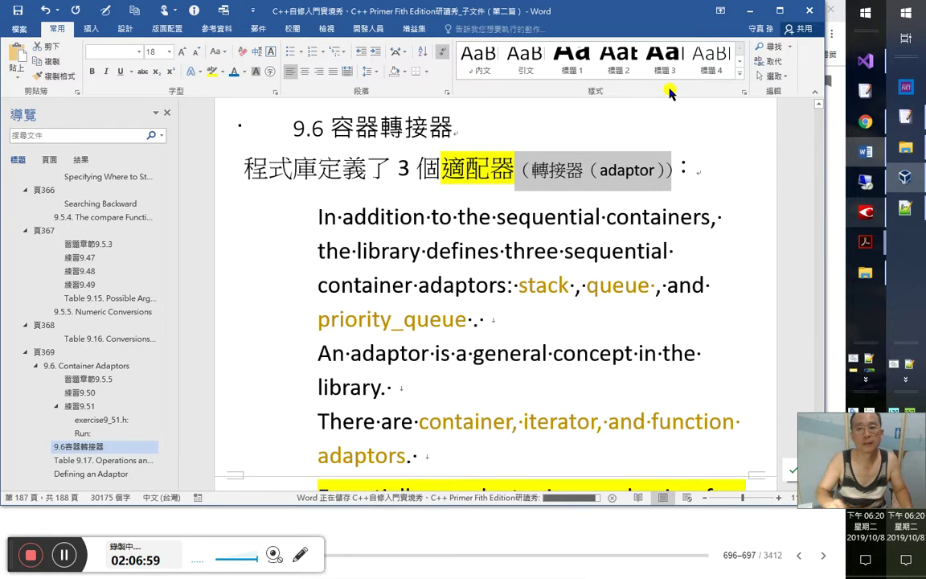
Step: Highlight the adaptor names stack, queue and priority_queue in yellow in the first sentence of the section's quotation
{"action": "left_click_drag", "start_coordinate": [580, 285], "coordinate": [518, 285]}
{"action": "left_click", "coordinate": [211, 70]}
{"action": "left_click", "coordinate": [518, 285]}
{"action": "left_click_drag", "start_coordinate": [586, 285], "coordinate": [648, 285]}
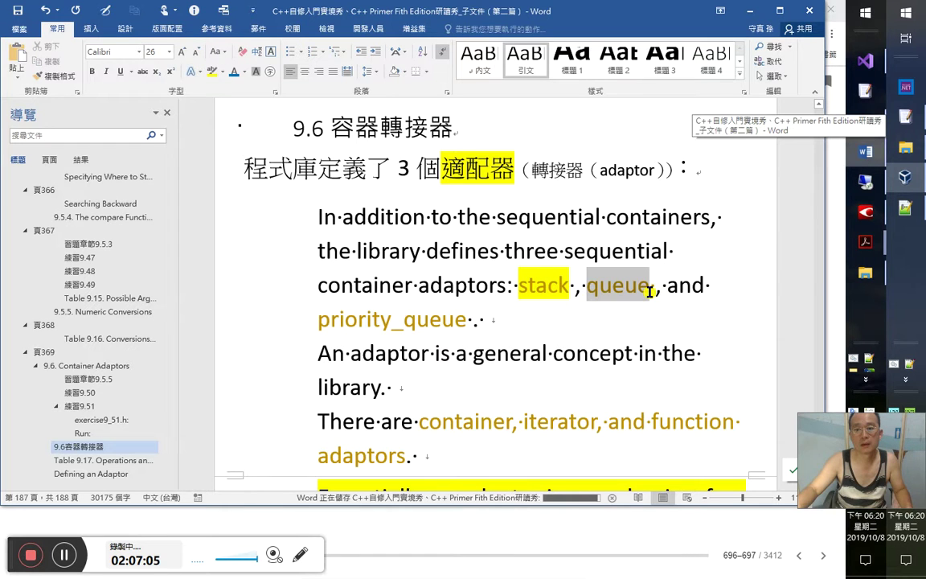
{"action": "left_click", "coordinate": [480, 322]}
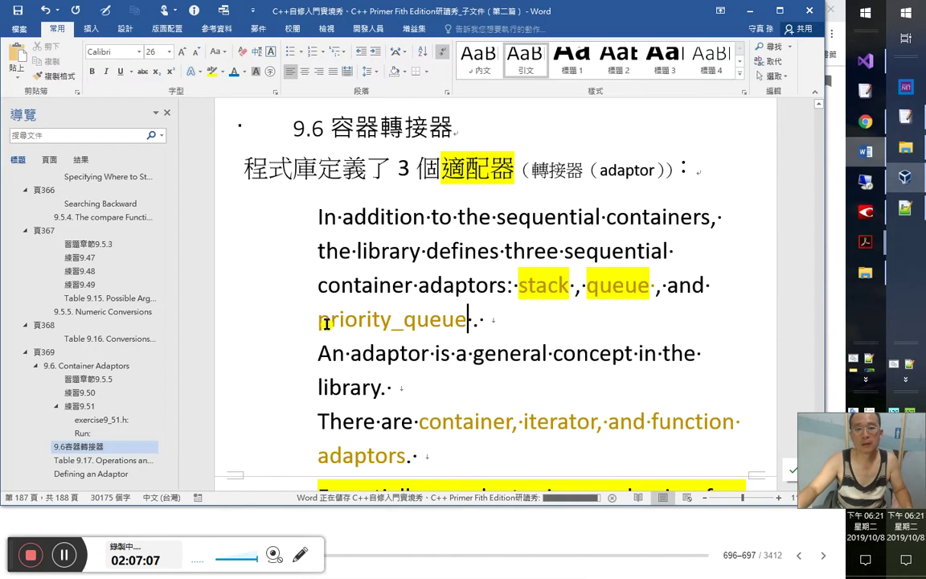
{"action": "double_click", "coordinate": [318, 322]}
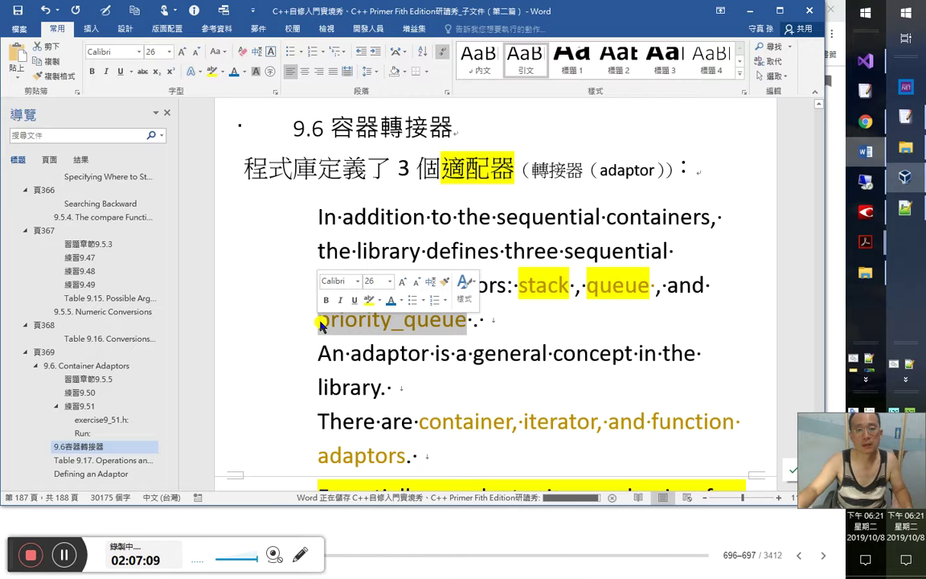
{"action": "left_click", "coordinate": [210, 71]}
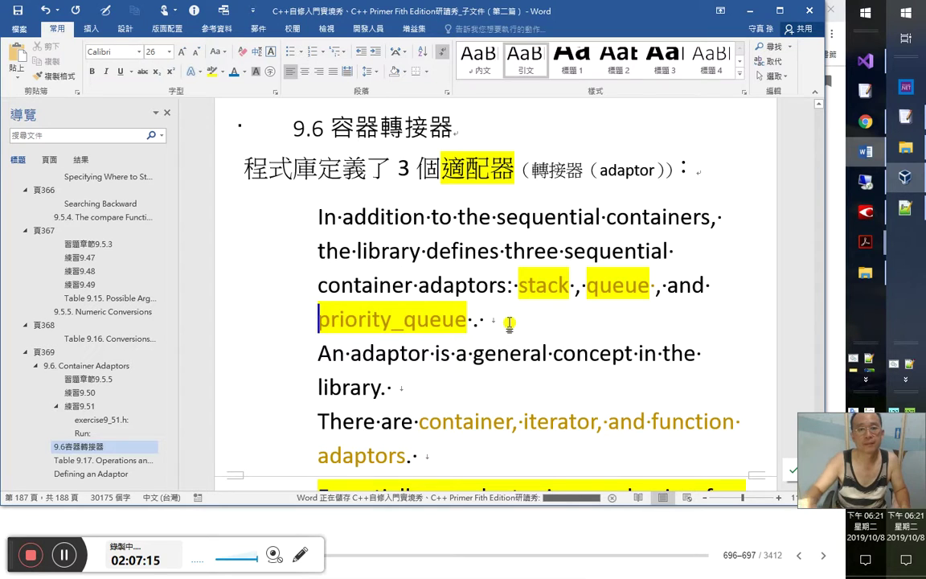
Step: Return to the end of the document and add an empty paragraph below the queue quotation
{"action": "key", "text": "ctrl+End"}
{"action": "scroll", "coordinate": [514, 323], "scroll_direction": "up", "scroll_amount": 2}
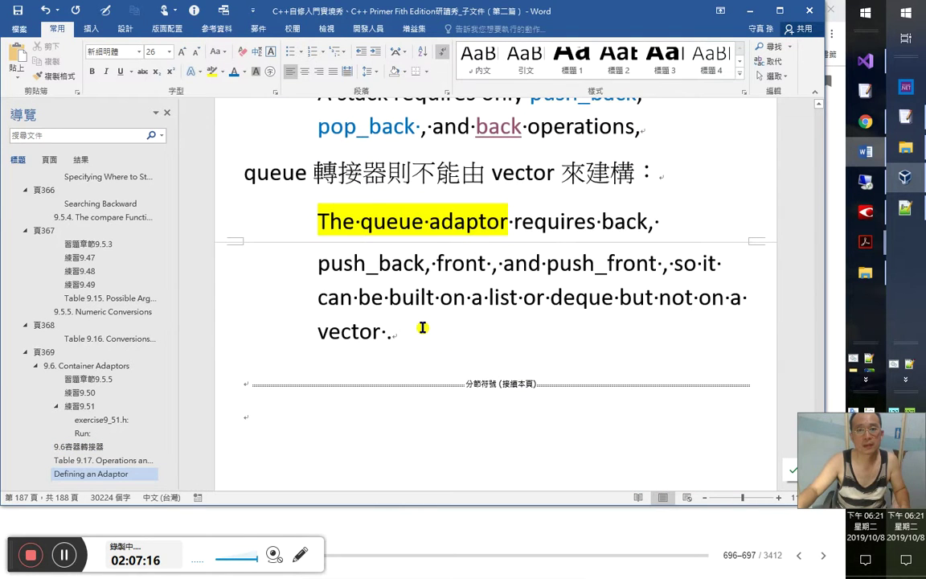
{"action": "left_click", "coordinate": [485, 364]}
{"action": "key", "text": "Return"}
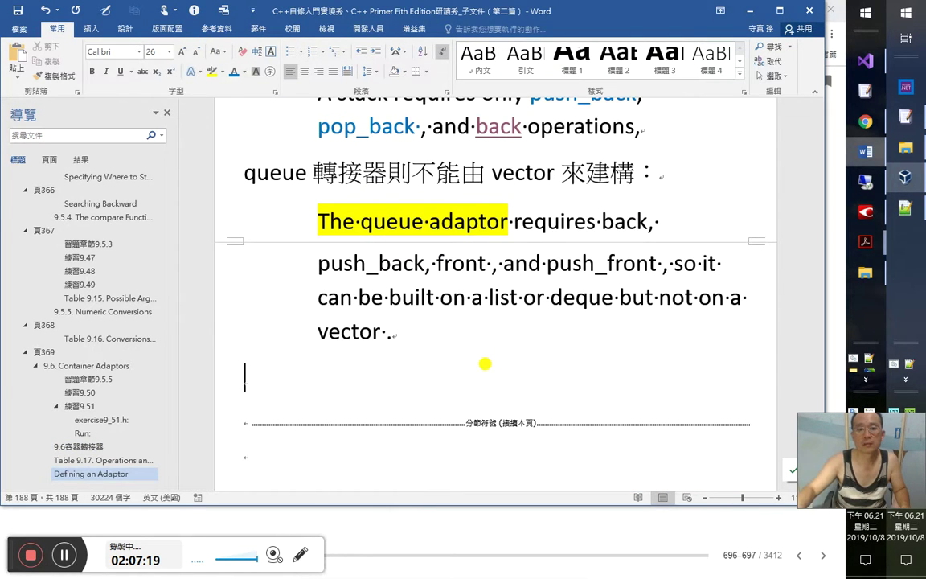
Step: Copy the blue formatting of pop_back onto back, push_back, push_front and front in the queue quotation
{"action": "scroll", "coordinate": [363, 180], "scroll_direction": "up", "scroll_amount": 2}
{"action": "left_click", "coordinate": [63, 83]}
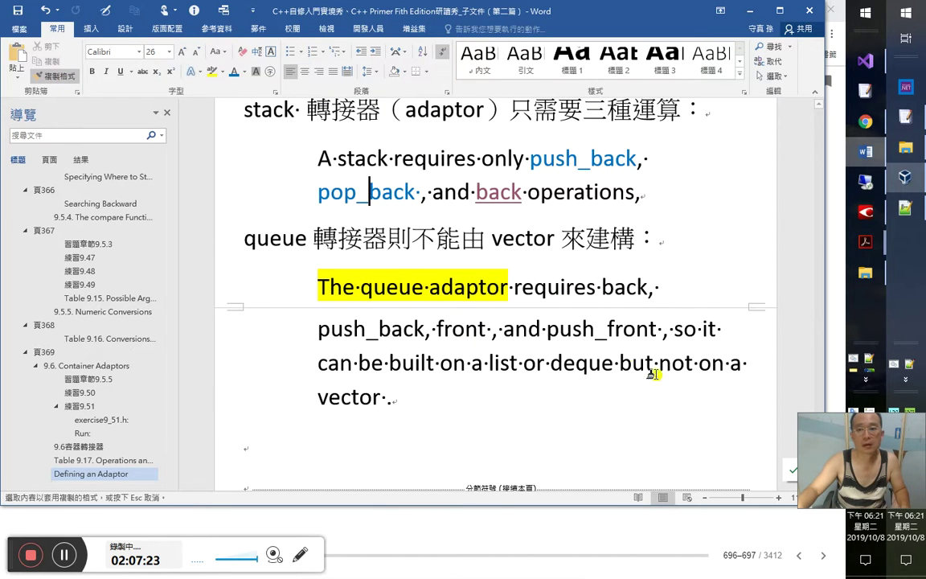
{"action": "left_click_drag", "start_coordinate": [602, 287], "coordinate": [643, 290]}
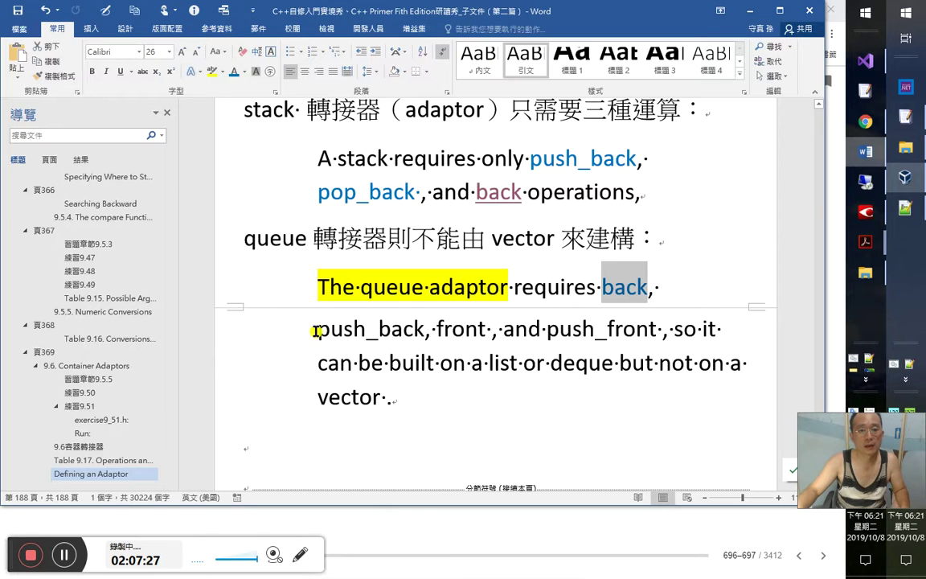
{"action": "left_click_drag", "start_coordinate": [319, 329], "coordinate": [352, 330]}
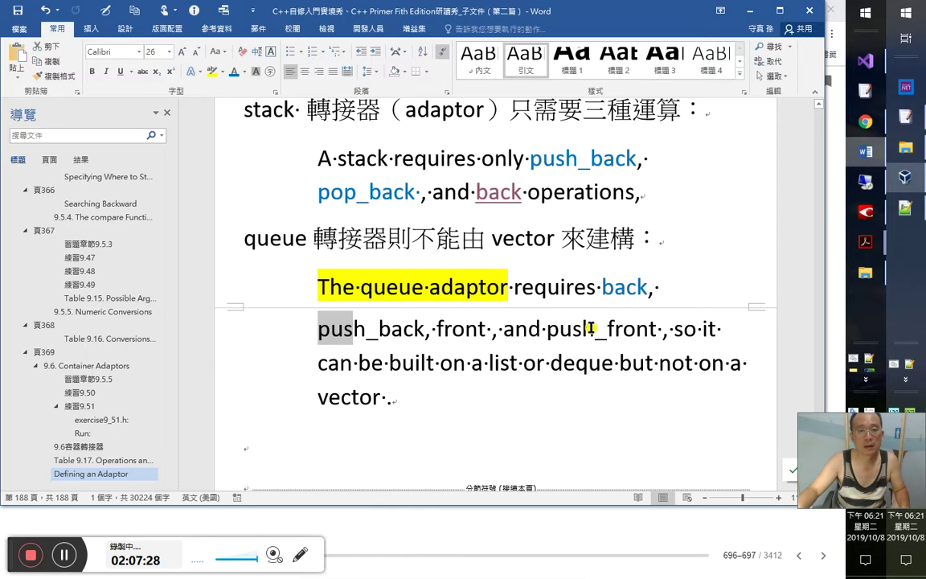
{"action": "left_click", "coordinate": [54, 76]}
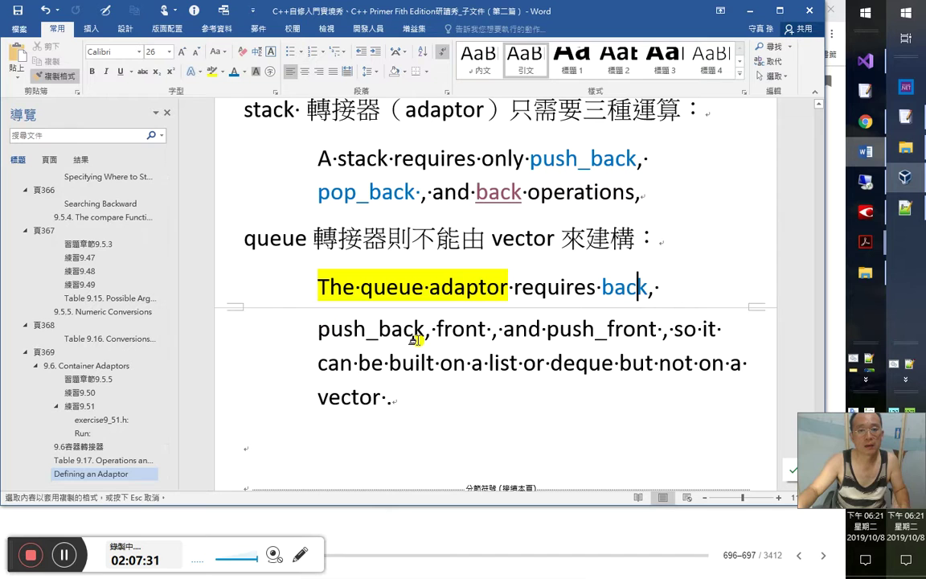
{"action": "left_click_drag", "start_coordinate": [319, 330], "coordinate": [424, 336]}
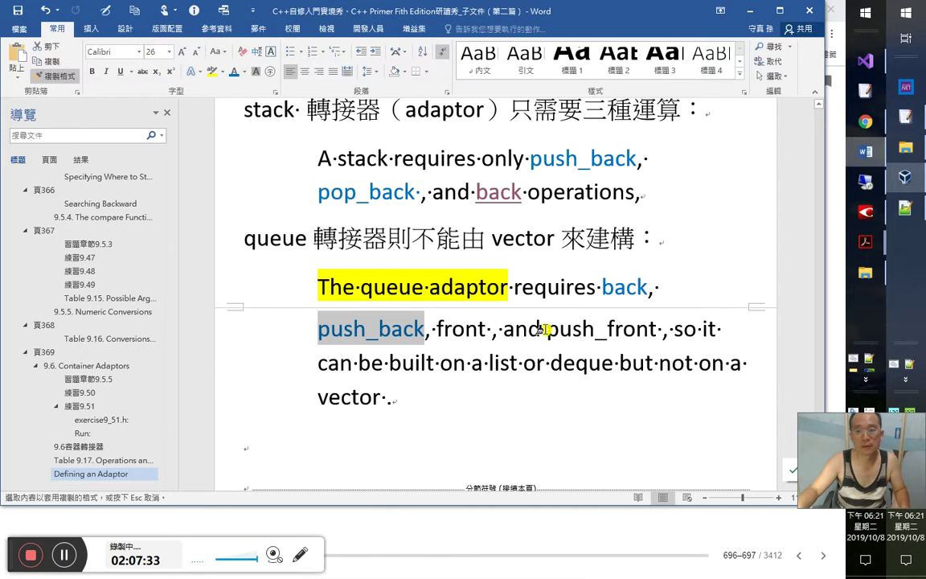
{"action": "left_click_drag", "start_coordinate": [548, 330], "coordinate": [657, 335]}
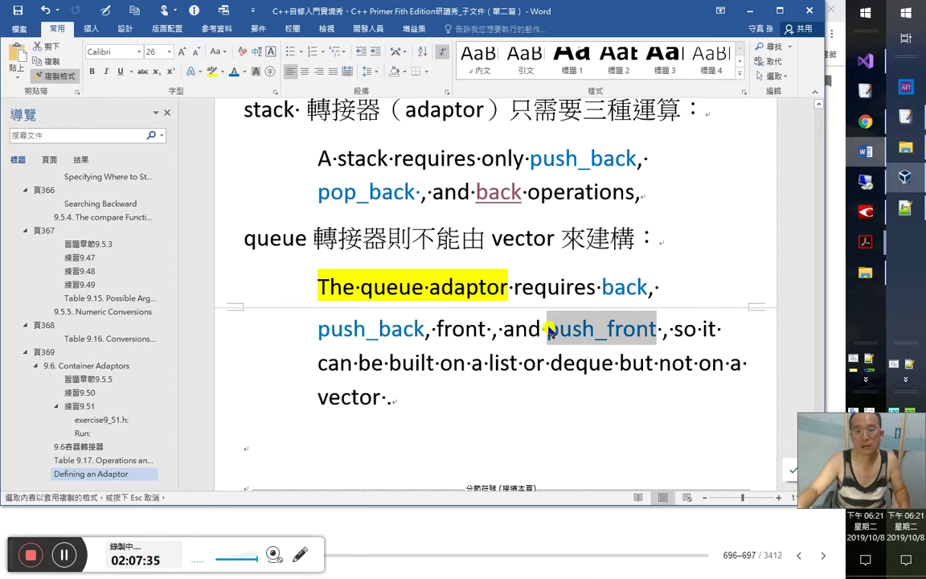
{"action": "left_click_drag", "start_coordinate": [481, 328], "coordinate": [433, 328]}
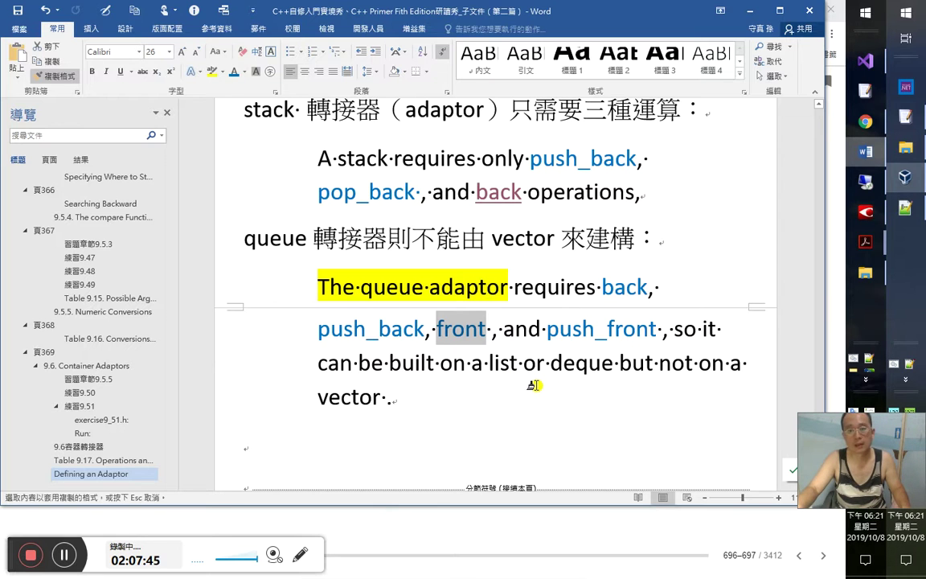
{"action": "key", "text": "Escape"}
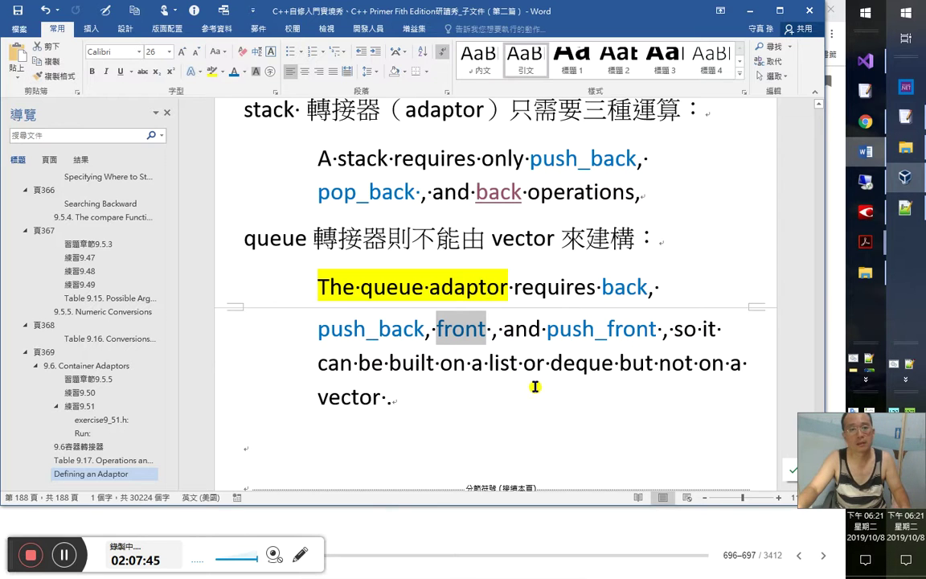
{"action": "left_click", "coordinate": [252, 73]}
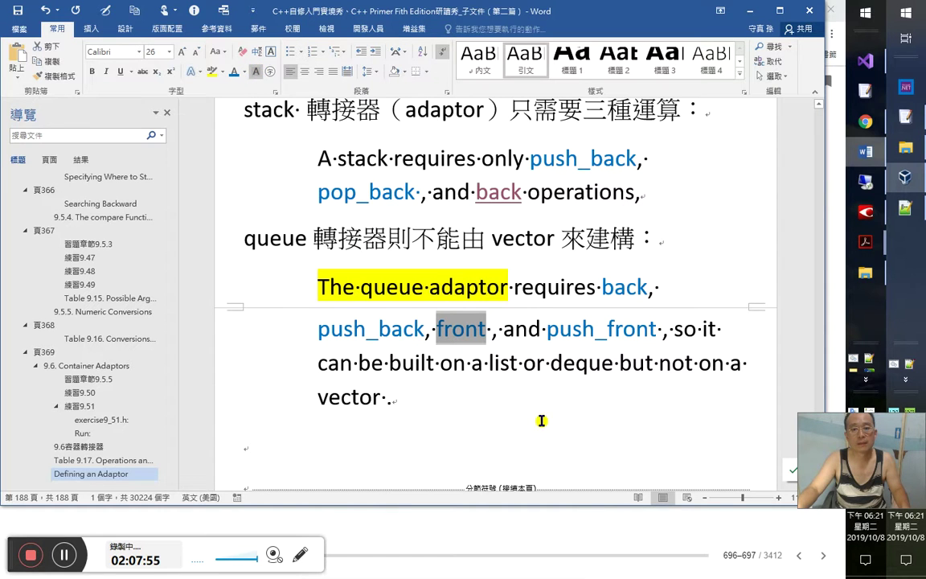
{"action": "left_click", "coordinate": [485, 329]}
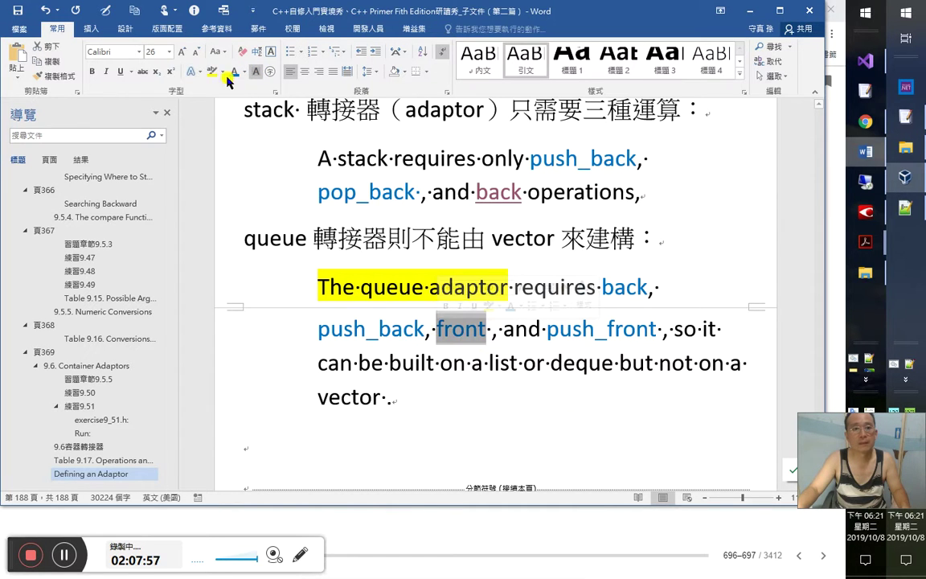
{"action": "left_click", "coordinate": [256, 72]}
{"action": "key", "text": "ctrl+Right"}
{"action": "key", "text": "ctrl+Right"}
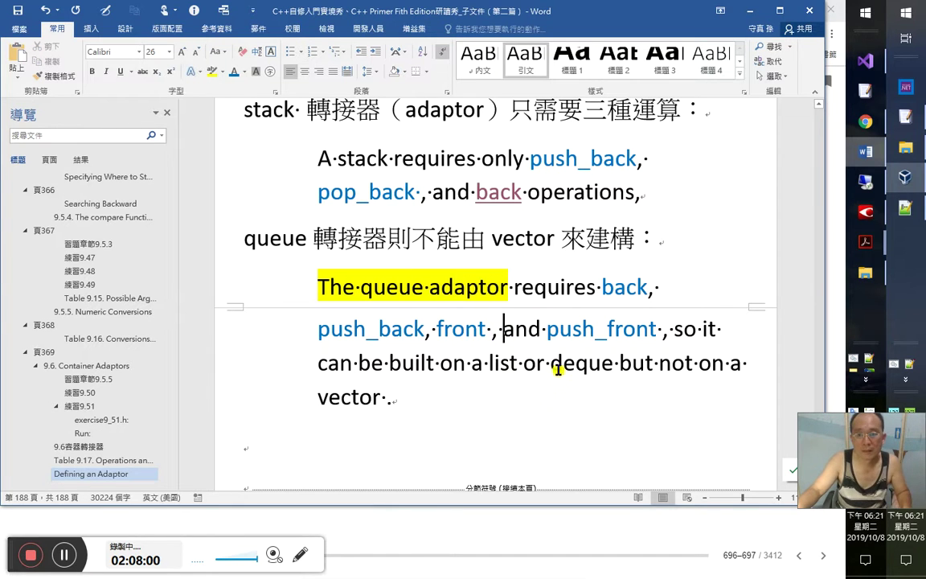
Step: Colour the container names deque and list orange in the queue quotation
{"action": "left_click_drag", "start_coordinate": [612, 366], "coordinate": [550, 364]}
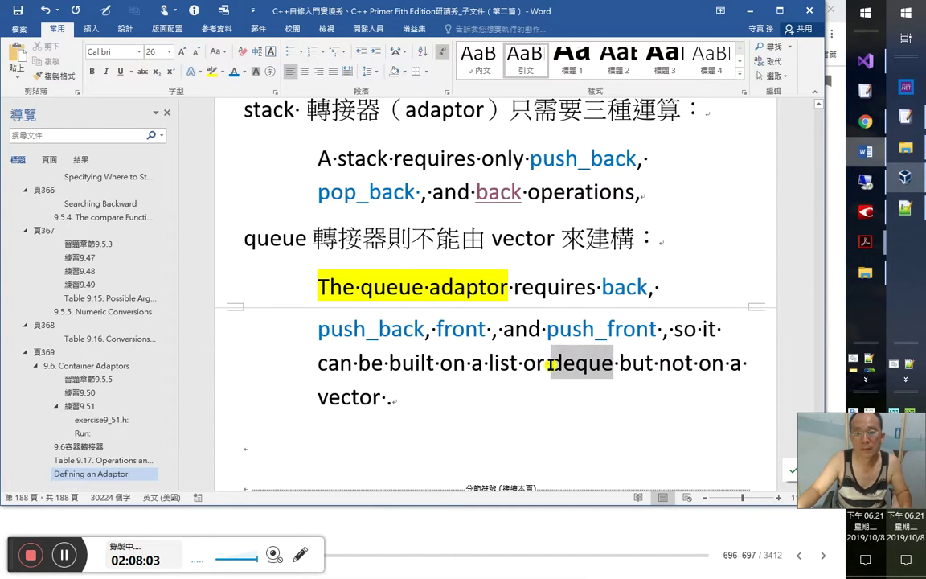
{"action": "left_click", "coordinate": [244, 72]}
{"action": "left_click", "coordinate": [288, 150]}
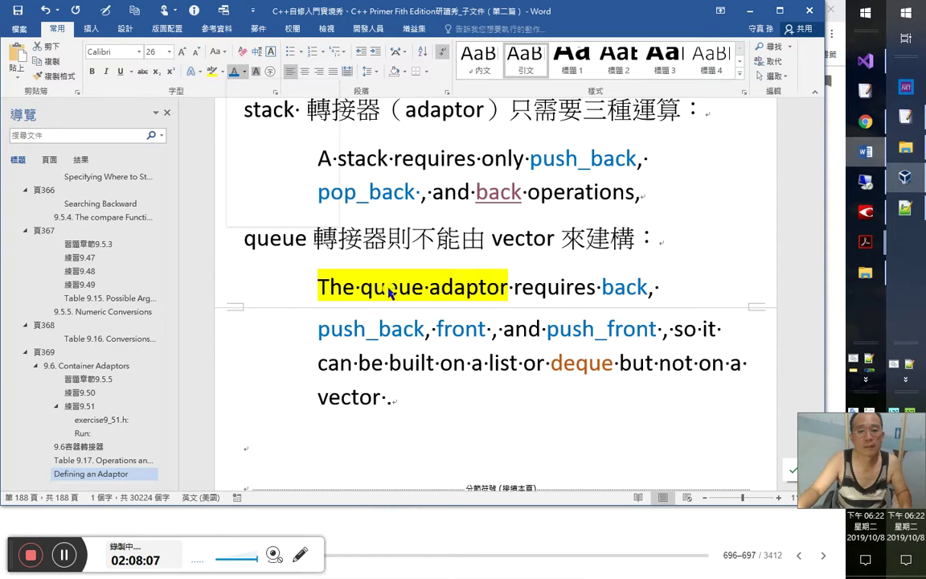
{"action": "double_click", "coordinate": [494, 363]}
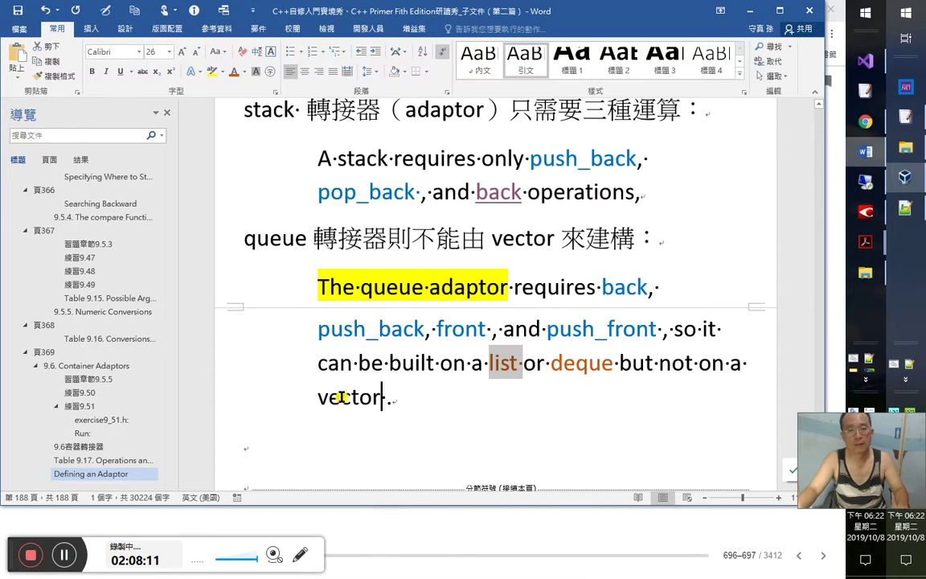
Step: Apply a different font colour to the word vector at the end of the queue quotation
{"action": "double_click", "coordinate": [366, 396]}
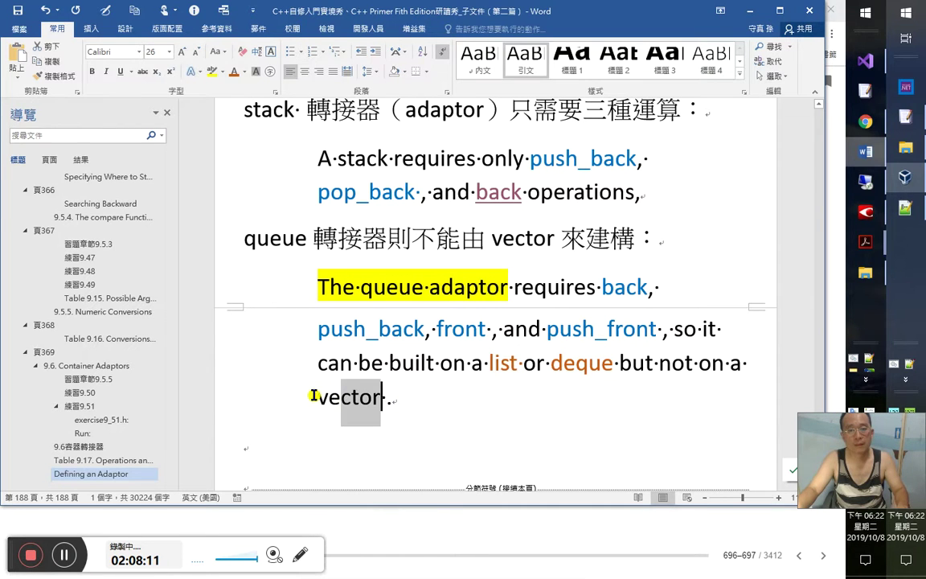
{"action": "left_click", "coordinate": [244, 72]}
{"action": "left_click", "coordinate": [315, 150]}
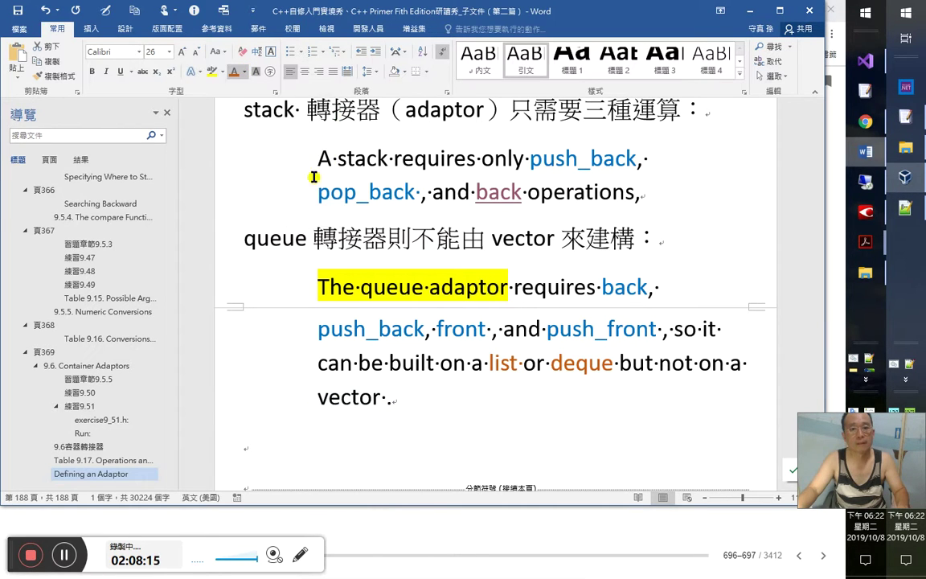
Step: Place the cursor in the empty paragraph below the queue quotation and switch to the C++ Primer e-book in Chrome
{"action": "left_click", "coordinate": [420, 397]}
{"action": "key", "text": "Return"}
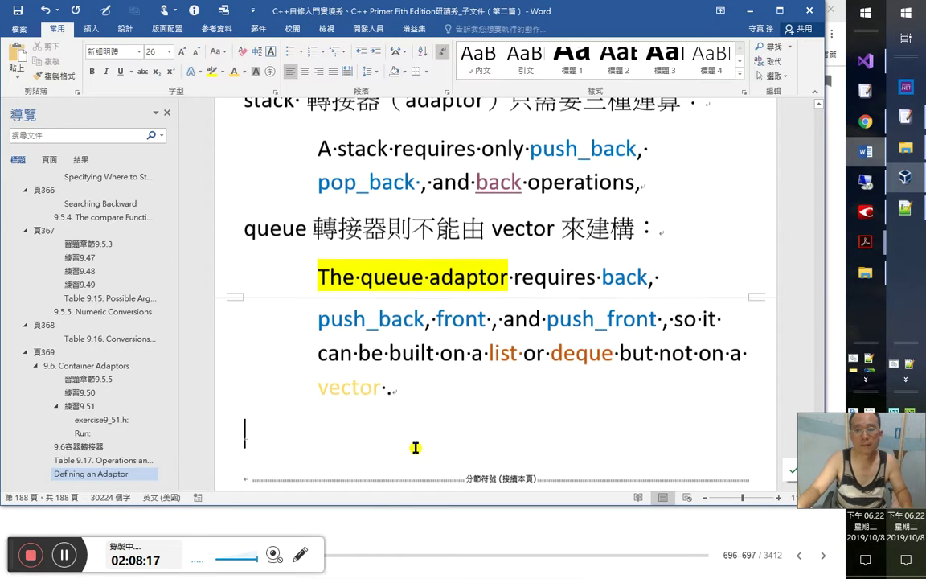
{"action": "key", "text": "alt+Tab"}
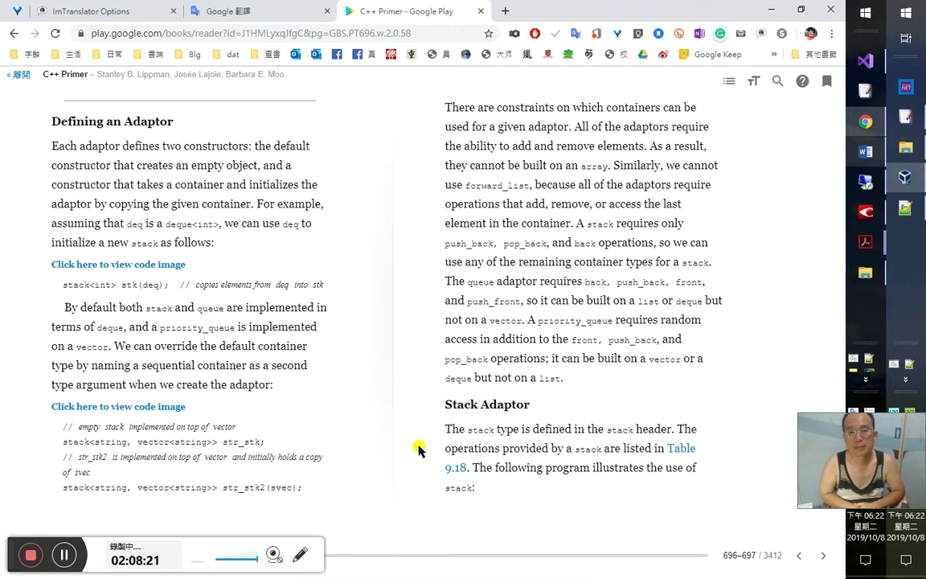
Step: Switch to ABBYY FineReader and remove the stray apostrophe from 一'個 before priority—queue in the recognized text of page 392
{"action": "key", "text": "alt+Tab"}
{"action": "key", "text": "alt+Tab"}
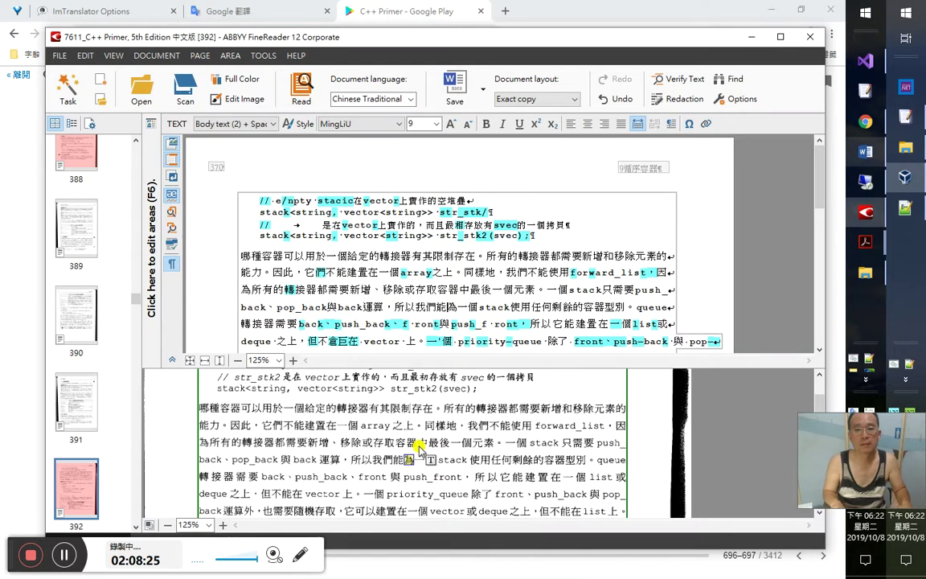
{"action": "left_click", "coordinate": [420, 452]}
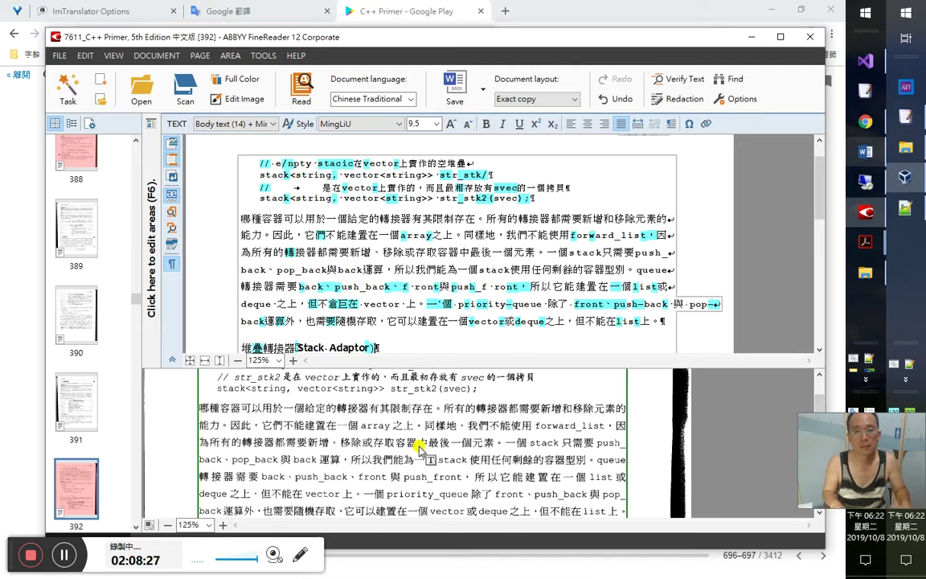
{"action": "scroll", "coordinate": [419, 452], "scroll_direction": "down", "scroll_amount": 3}
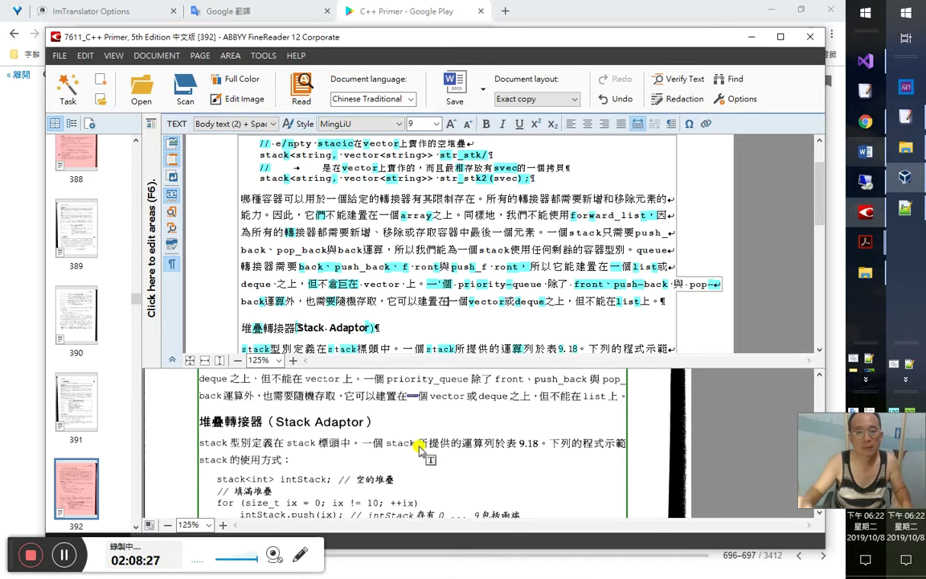
{"action": "left_click", "coordinate": [434, 284]}
{"action": "key", "text": "Right"}
{"action": "key", "text": "Right"}
{"action": "key", "text": "Right"}
{"action": "key", "text": "Right"}
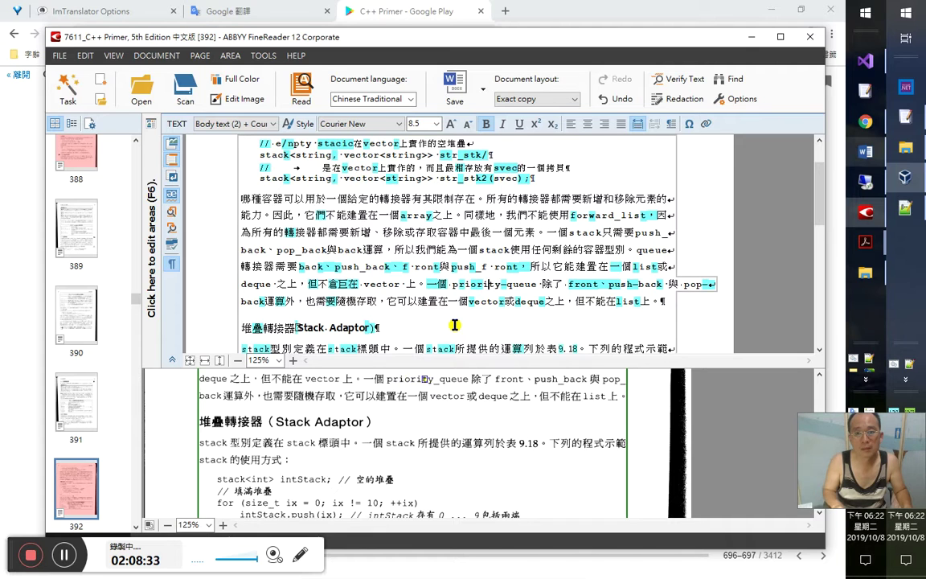
Step: Set up a replacement of priority—queue, copied from the recognized text, with priority_queue and search upward for the next occurrence
{"action": "key", "text": "Left"}
{"action": "key", "text": "shift+Right"}
{"action": "key", "text": "shift+Right"}
{"action": "key", "text": "shift+Right"}
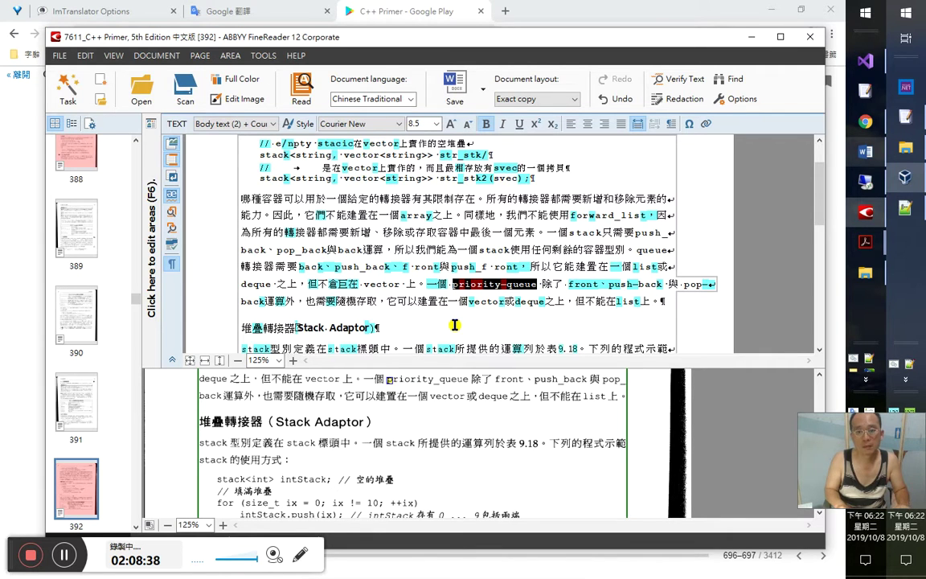
{"action": "key", "text": "Left"}
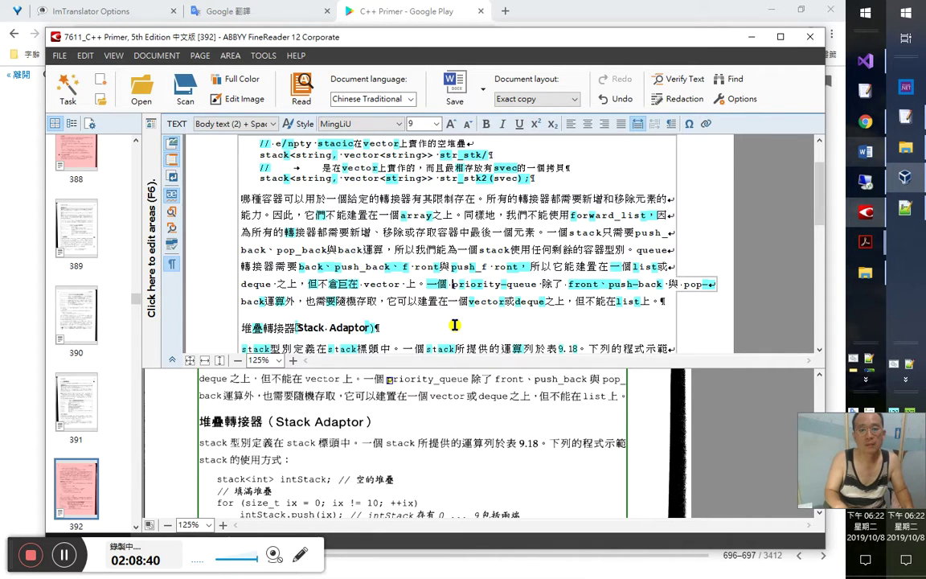
{"action": "key", "text": "ctrl+h"}
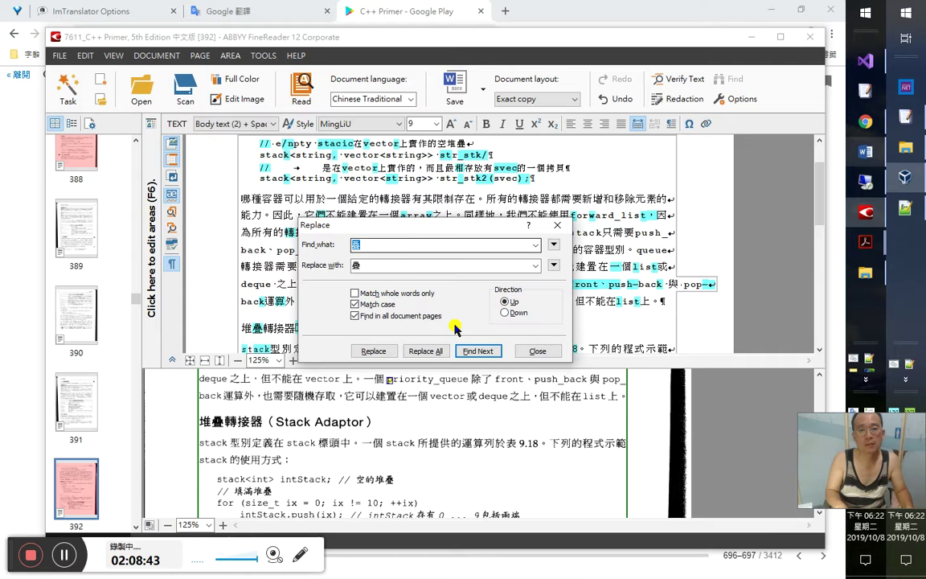
{"action": "key", "text": "Tab"}
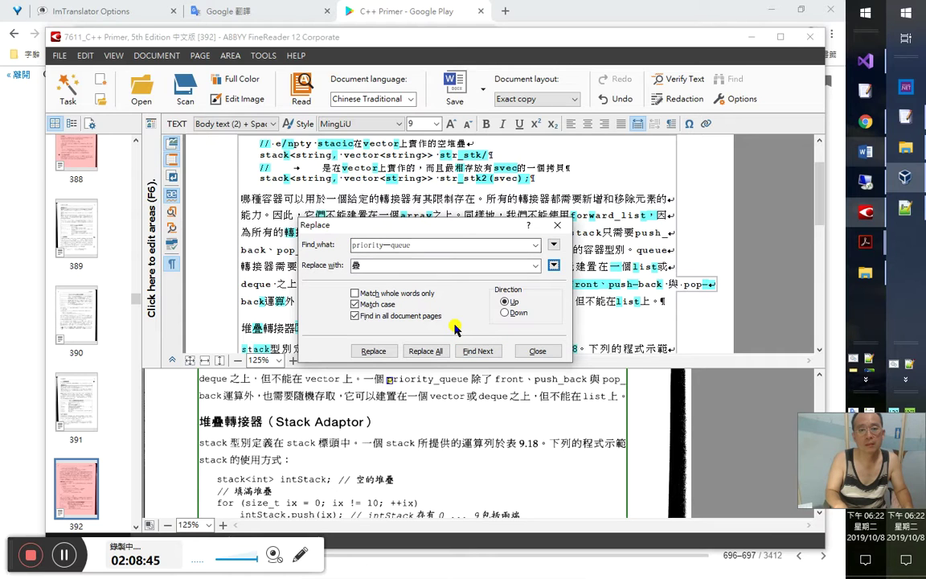
{"action": "type", "text": "priority—queue"}
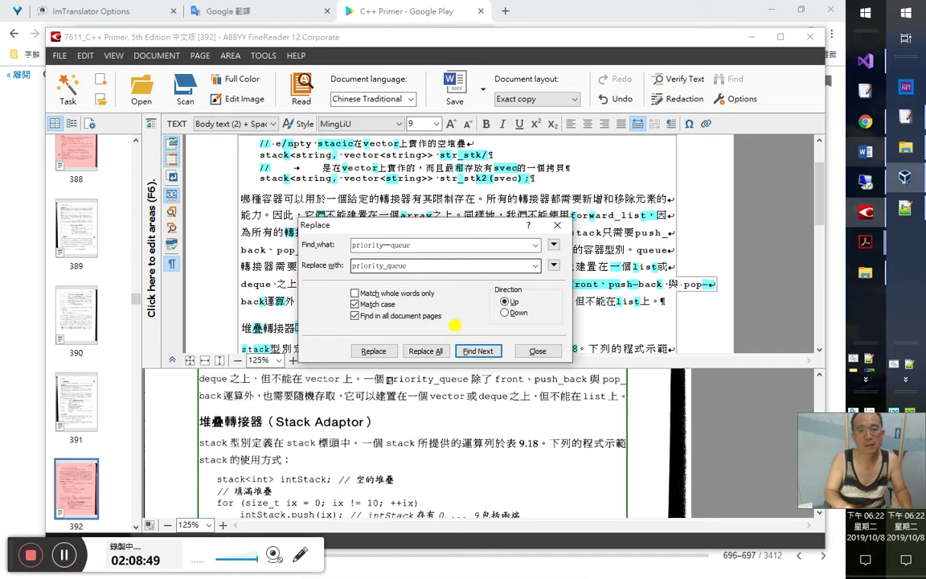
{"action": "key", "text": "Return"}
{"action": "key", "text": "alt+Tab"}
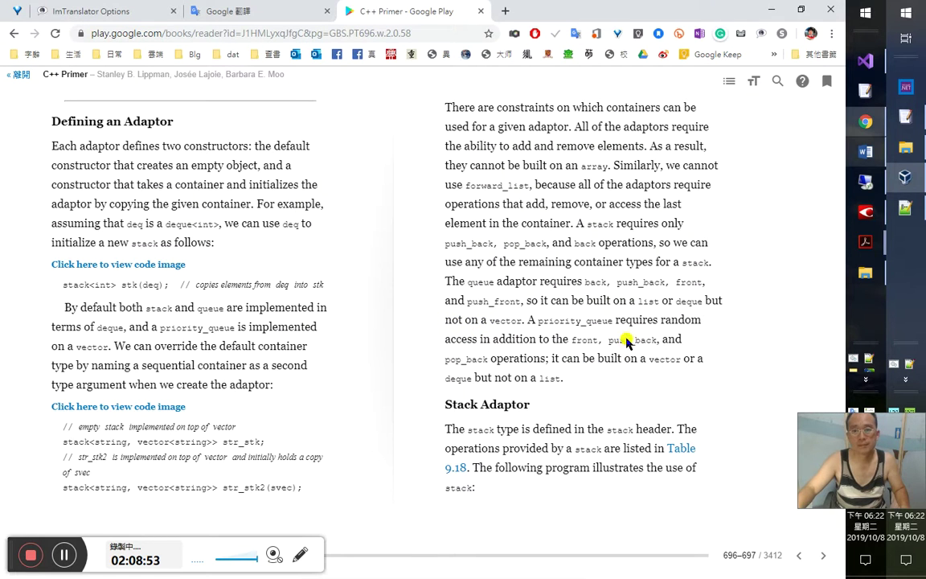
{"action": "mouse_move", "coordinate": [857, 459]}
{"action": "left_mouse_down"}
{"action": "mouse_move", "coordinate": [857, 271]}
{"action": "mouse_move", "coordinate": [851, 463]}
{"action": "left_mouse_up"}
{"action": "mouse_move", "coordinate": [905, 491]}
{"action": "left_mouse_down"}
{"action": "mouse_move", "coordinate": [912, 334]}
{"action": "mouse_move", "coordinate": [912, 474]}
{"action": "left_mouse_up"}
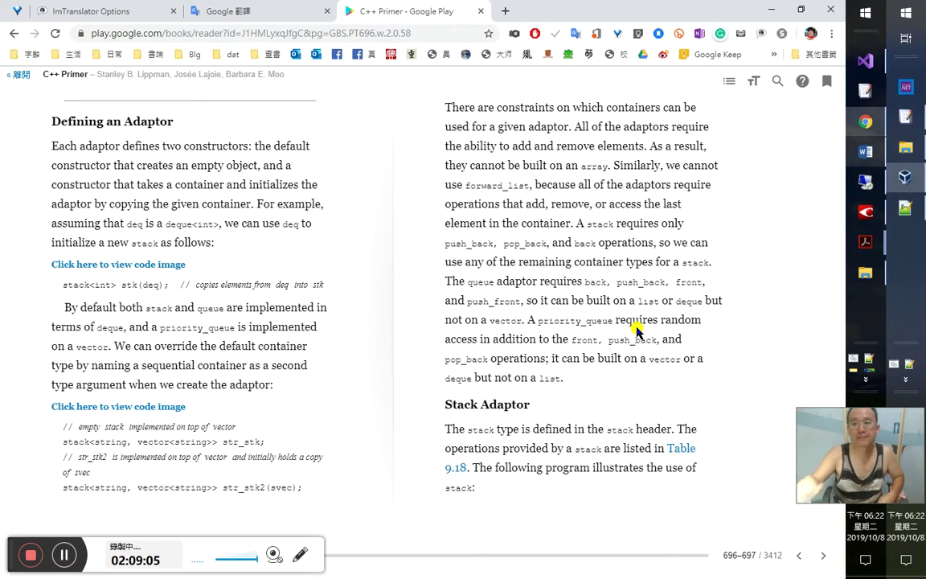
{"action": "key", "text": "alt+Tab"}
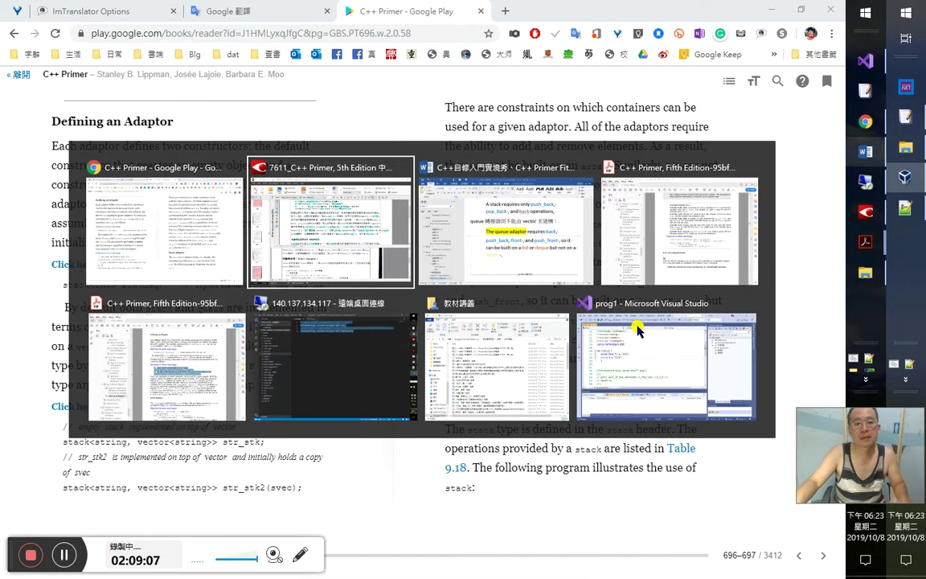
{"action": "key", "text": "Return"}
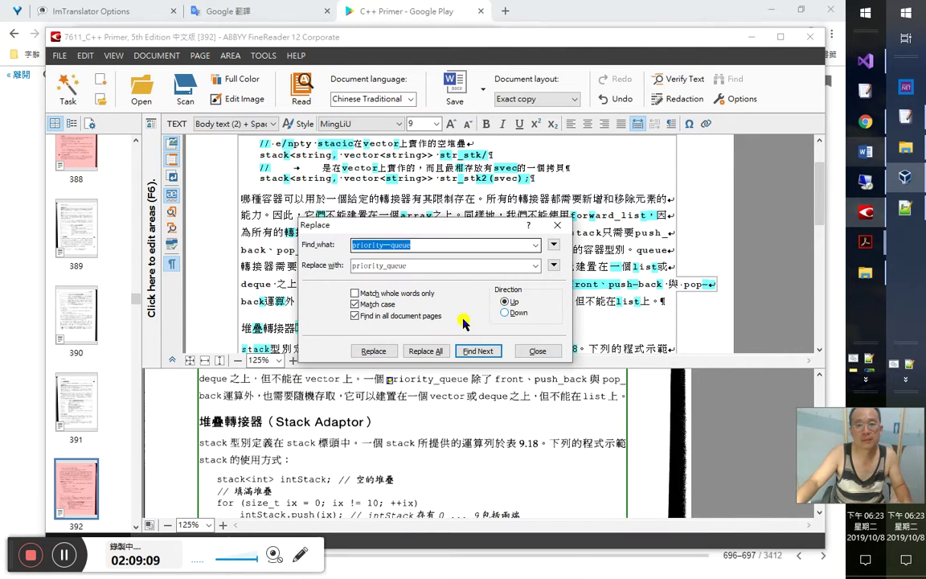
Step: Replace all occurrences of priority—queue with priority_queue, searching downward through all document pages, and switch back to the e-book in Chrome
{"action": "left_click", "coordinate": [504, 313]}
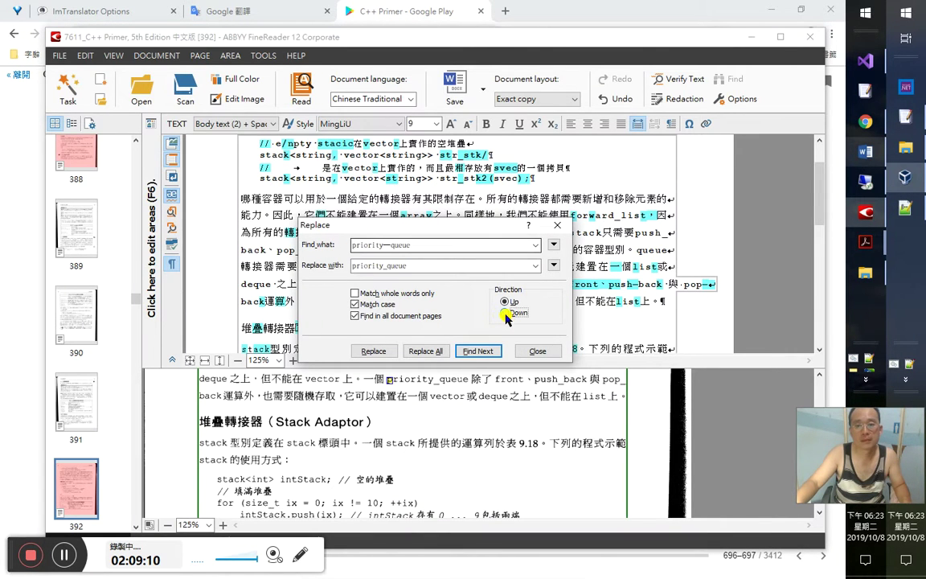
{"action": "left_click", "coordinate": [426, 351]}
{"action": "key", "text": "alt+Tab"}
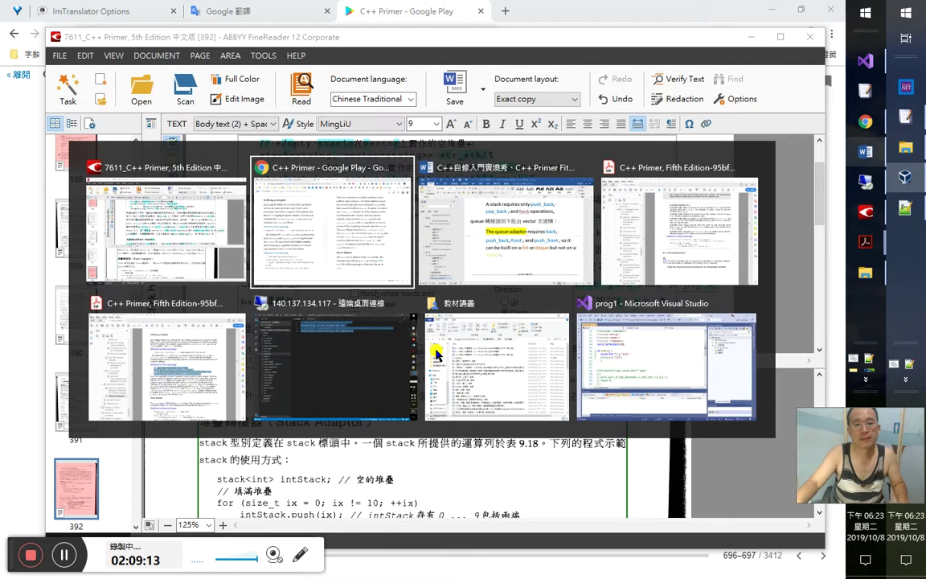
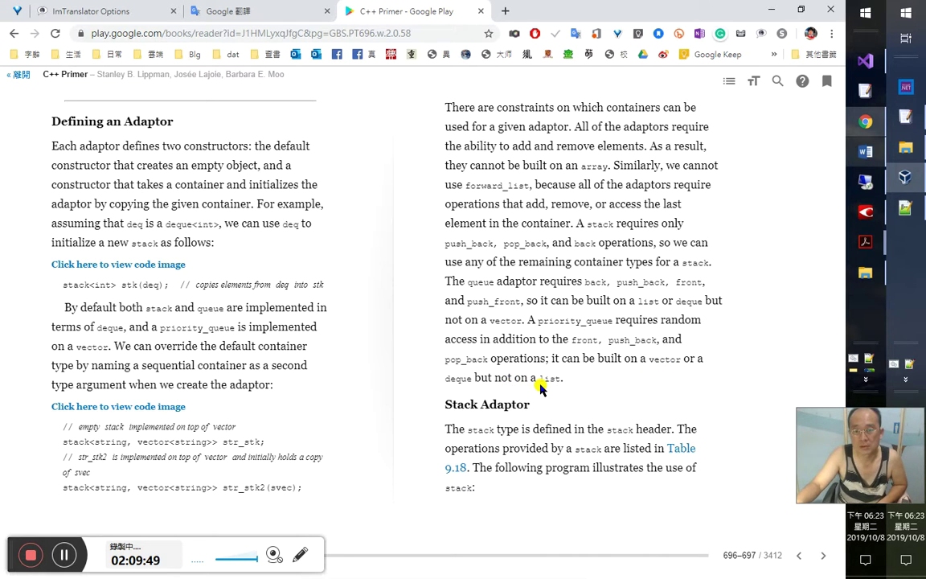
Step: Copy the sentence on priority_queue requirements from the e-book, close the replacement report and Replace dialog in FineReader, and return to its recognized text
{"action": "left_click_drag", "start_coordinate": [528, 319], "coordinate": [569, 384]}
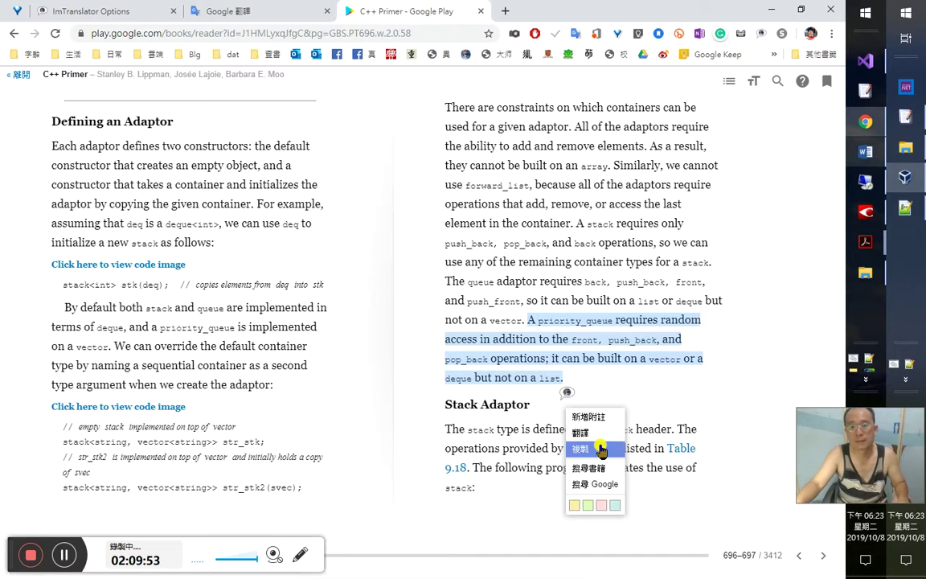
{"action": "left_click", "coordinate": [601, 451]}
{"action": "key", "text": "alt+Tab"}
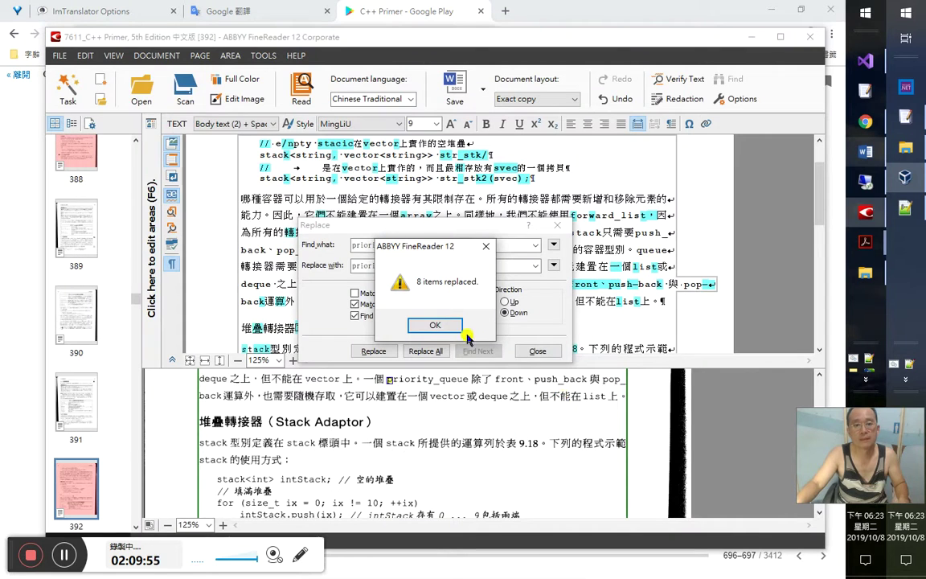
{"action": "left_click", "coordinate": [438, 327]}
{"action": "key", "text": "Escape"}
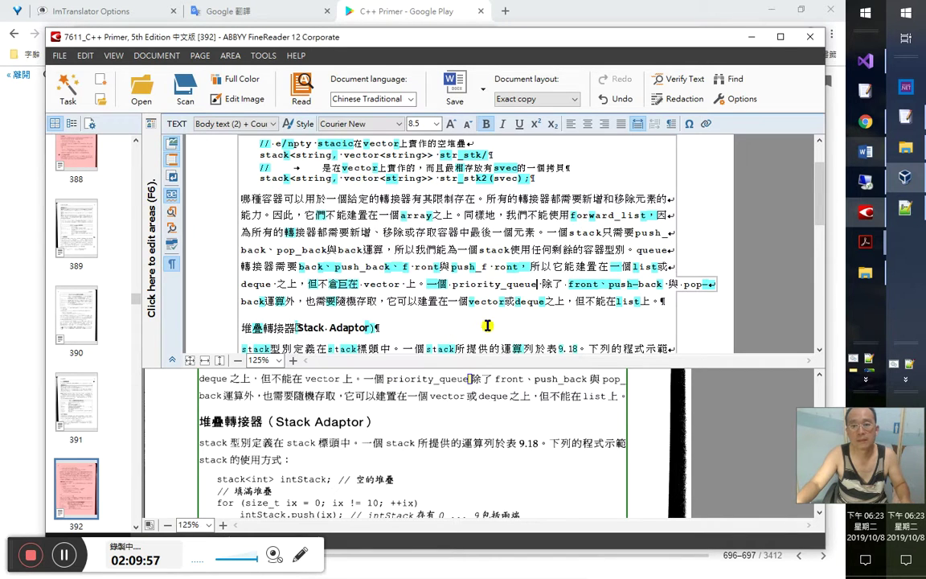
{"action": "key", "text": "alt+Tab"}
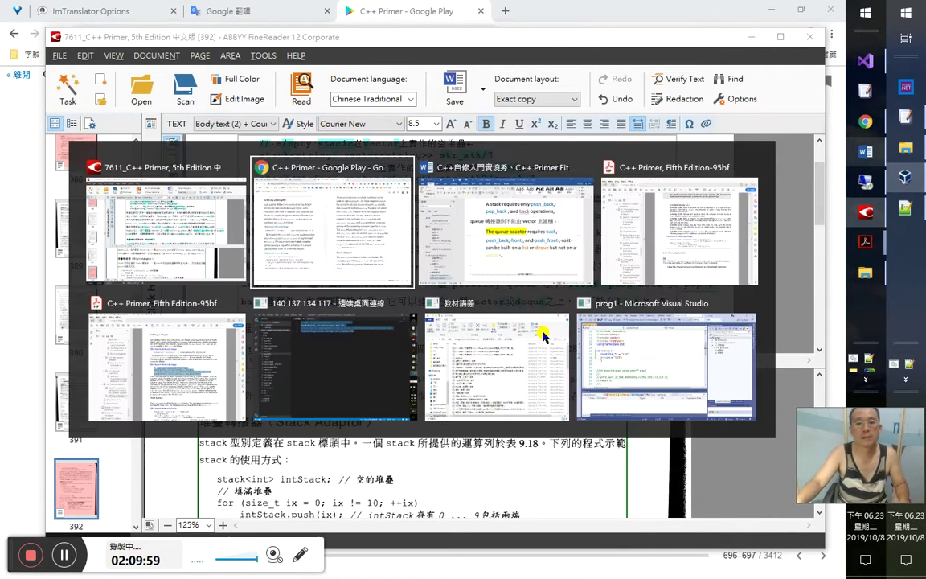
{"action": "key", "text": "alt+Tab"}
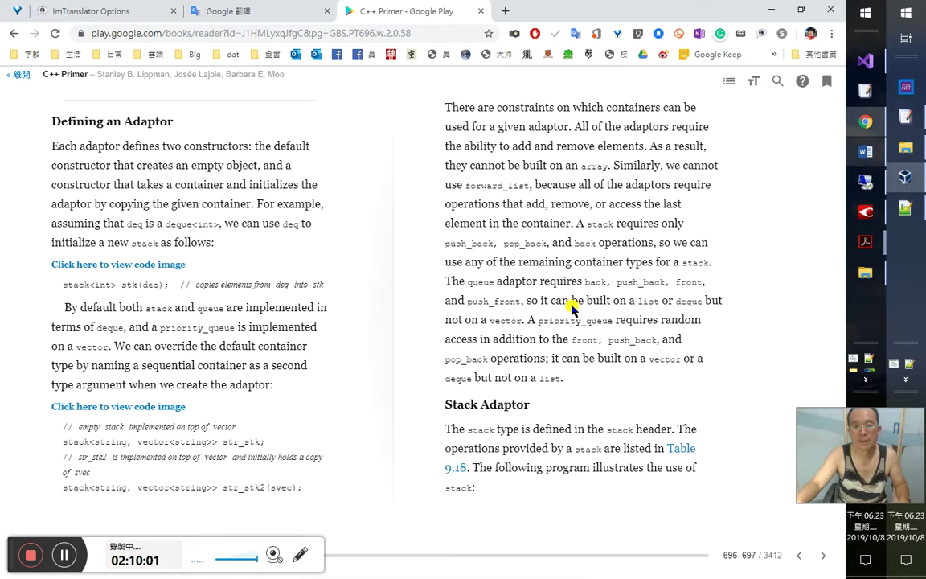
{"action": "key", "text": "alt+Tab"}
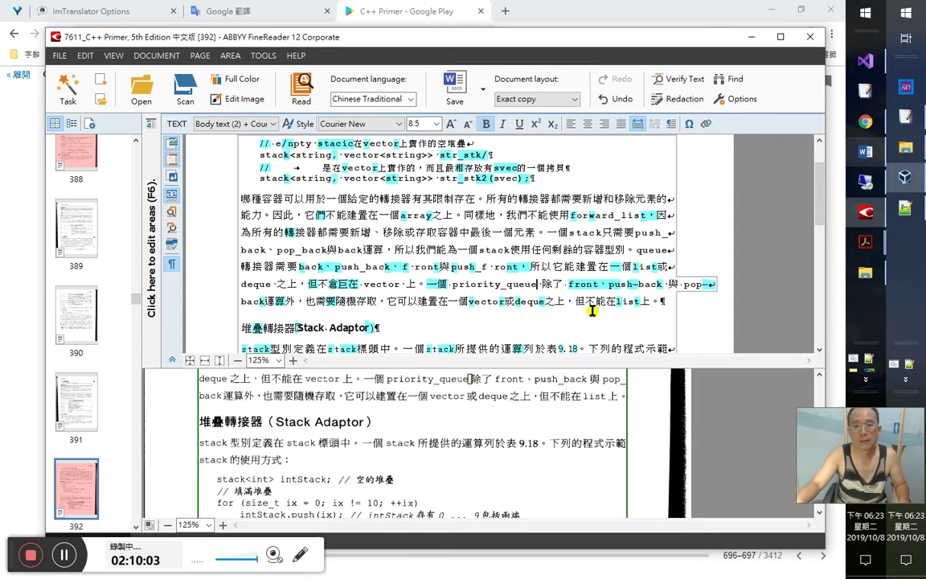
Step: Clear the uncertain-character marking from the recognized text of page 392 after priority_queue through the end of that paragraph
{"action": "key", "text": "shift+End"}
{"action": "key", "text": "ctrl+t"}
{"action": "key", "text": "Right"}
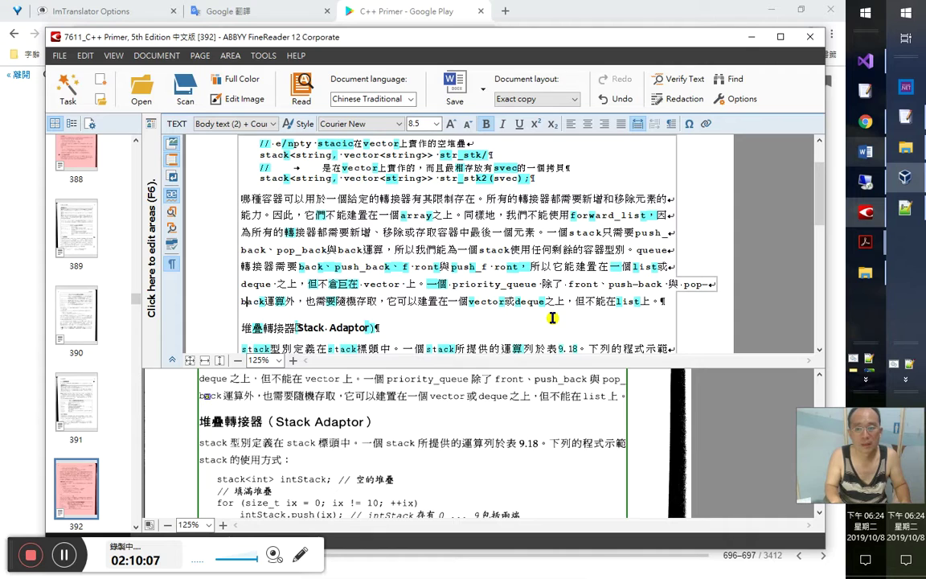
{"action": "key", "text": "Right"}
{"action": "key", "text": "Right"}
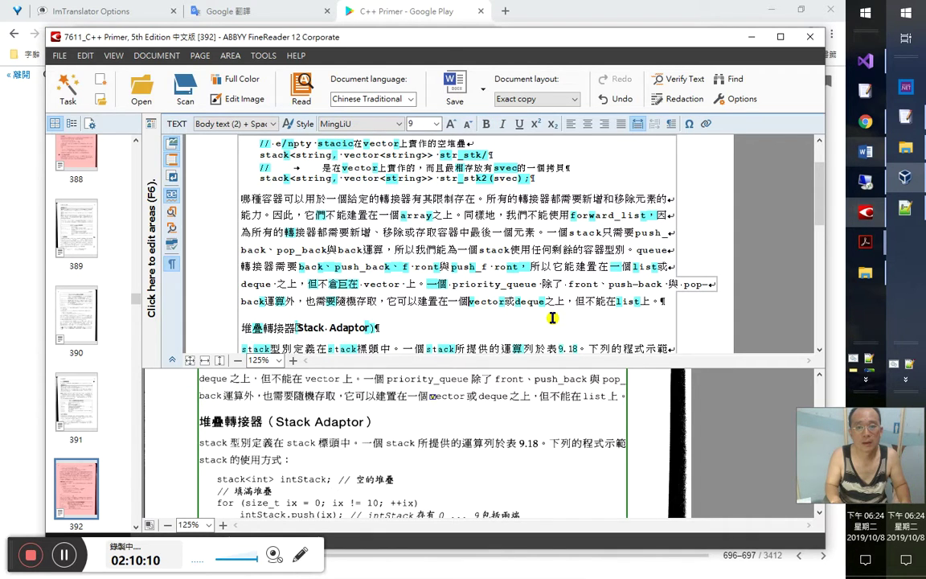
{"action": "key", "text": "Home"}
{"action": "key", "text": "shift+End"}
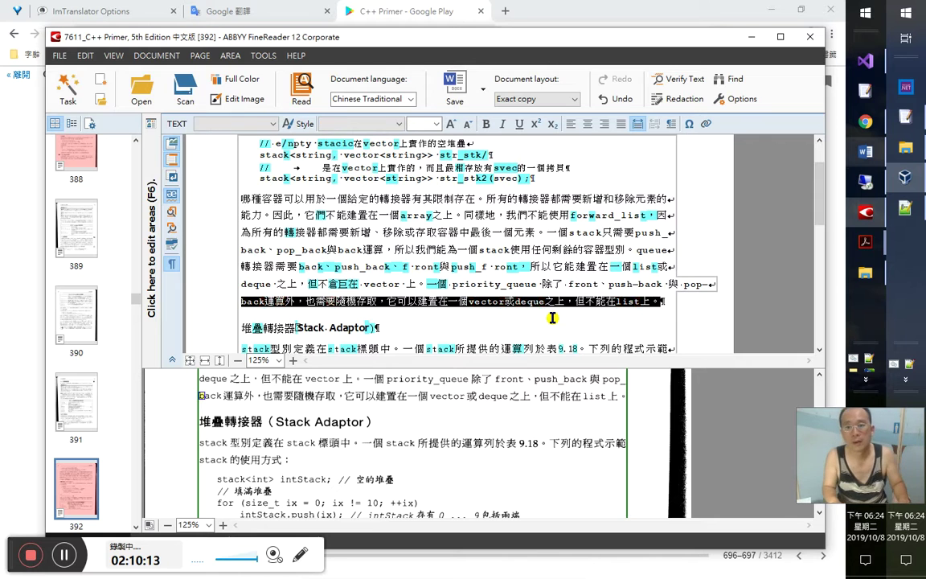
{"action": "key", "text": "Right"}
{"action": "key", "text": "Right"}
{"action": "key", "text": "Left"}
{"action": "key", "text": "Left"}
{"action": "key", "text": "Left"}
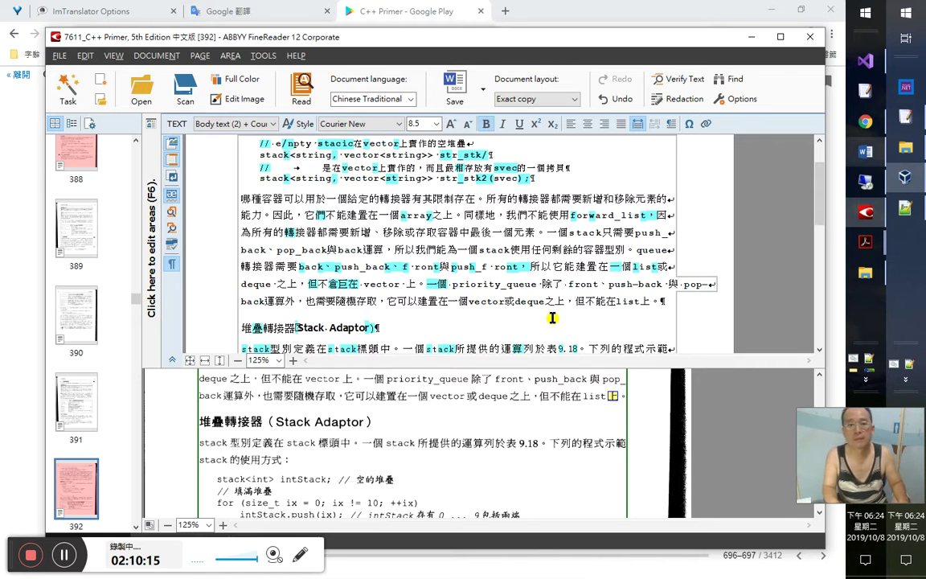
Step: Switch to Word and paste the copied priority_queue sentence into a new paragraph below the queue quotation, styled as 引文
{"action": "key", "text": "alt+Tab"}
{"action": "key", "text": "alt+Tab"}
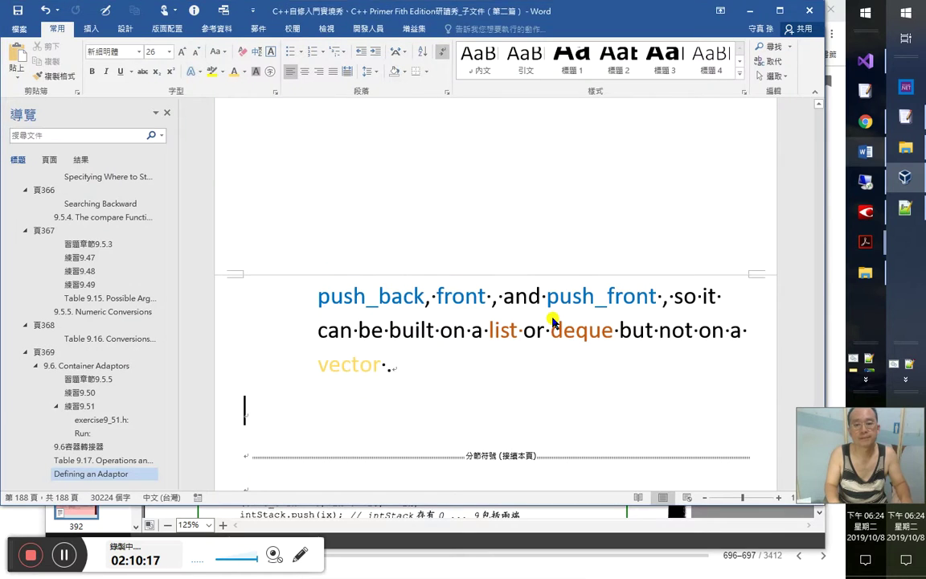
{"action": "key", "text": "Return"}
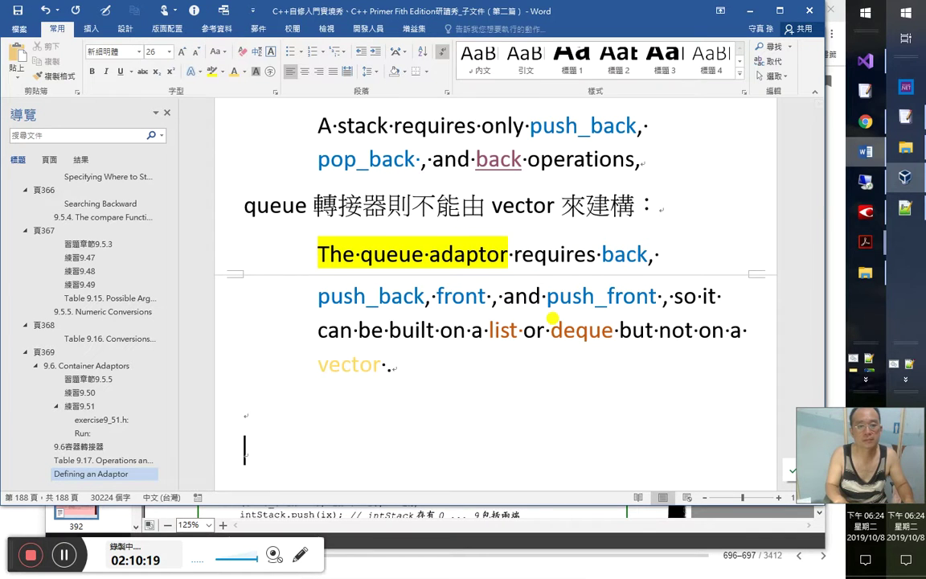
{"action": "key", "text": "ctrl+v"}
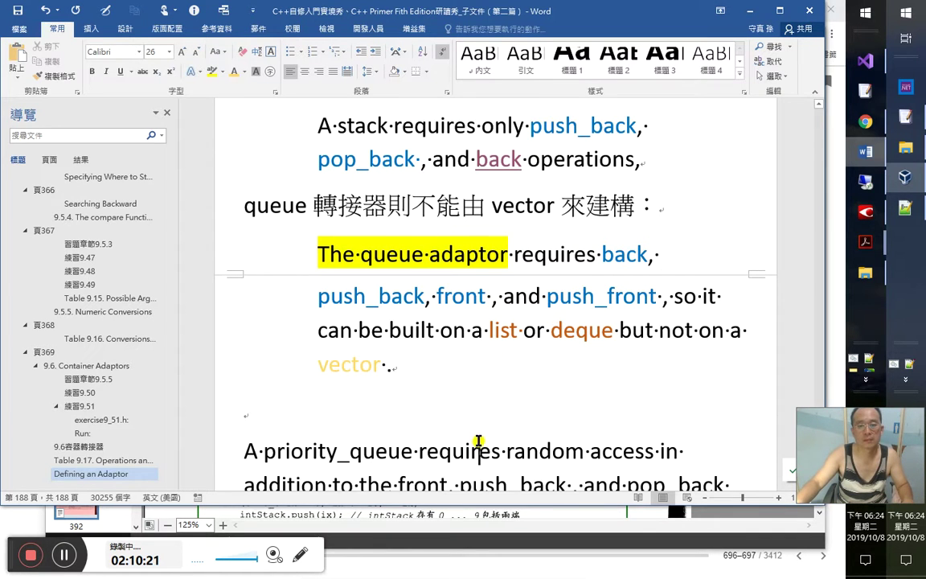
{"action": "left_click", "coordinate": [479, 458]}
Step: Write the line "priority_queue 則不能用 list 來建構：" above the new quotation, reusing the adaptor name copied from it
{"action": "left_click_drag", "start_coordinate": [338, 458], "coordinate": [481, 457]}
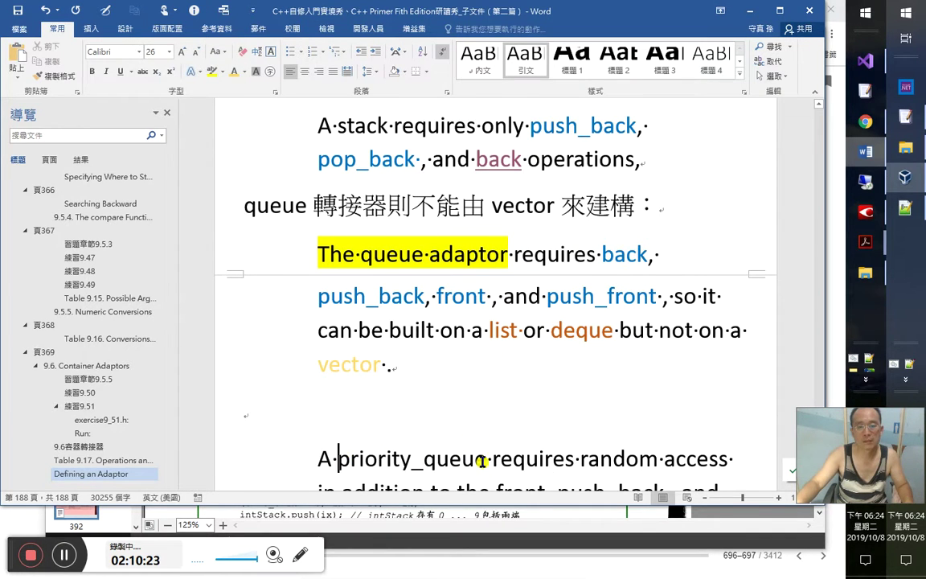
{"action": "key", "text": "ctrl+c"}
{"action": "left_click", "coordinate": [287, 411]}
{"action": "key", "text": "ctrl+v"}
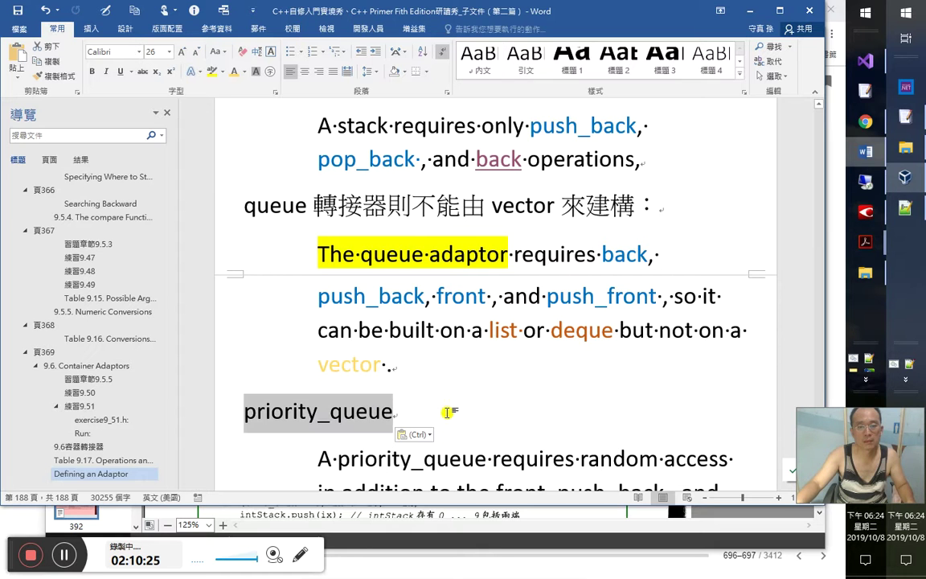
{"action": "type", "text": "則不"}
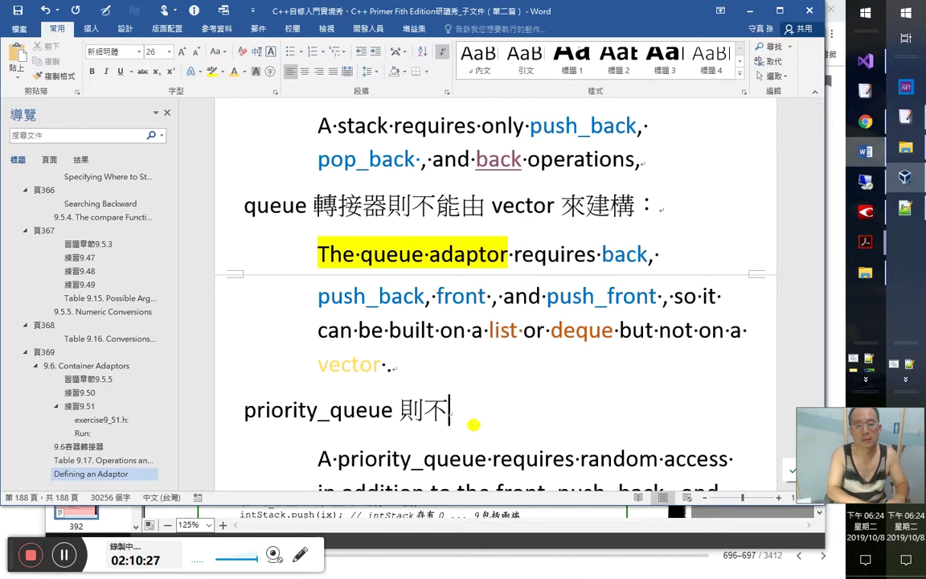
{"action": "type", "text": "能用 list 來建構："}
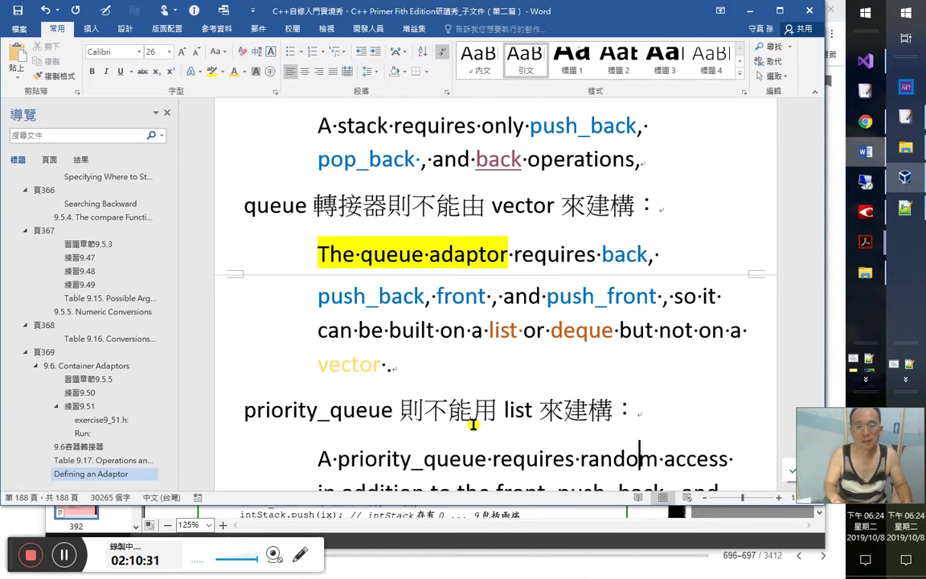
Step: Insert （建置） before the colon in the line introducing the priority_queue quotation
{"action": "key", "text": "Down"}
{"action": "key", "text": "Down"}
{"action": "scroll", "coordinate": [536, 407], "scroll_direction": "down", "scroll_amount": 1}
{"action": "key", "text": "Up"}
{"action": "key", "text": "Up"}
{"action": "key", "text": "Left"}
{"action": "type", "text": "（"}
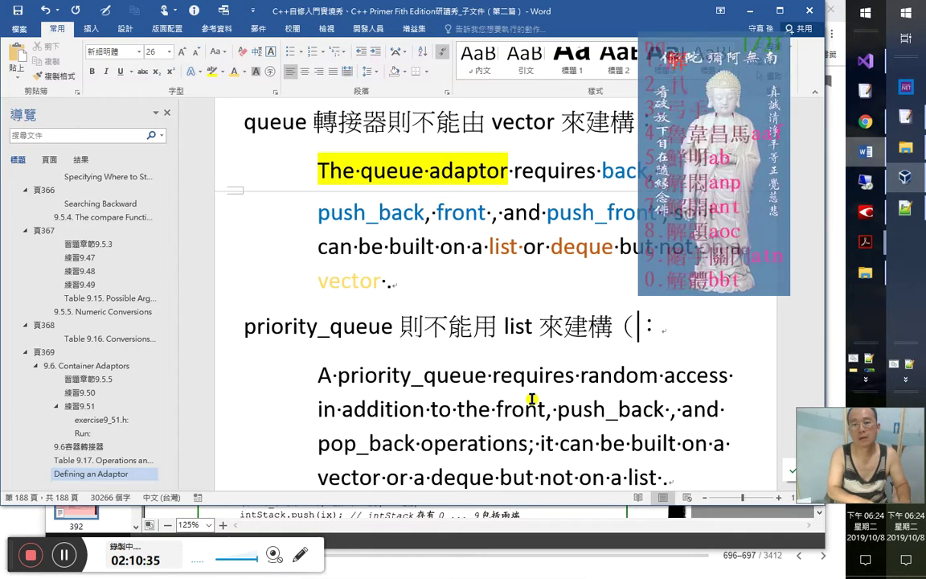
{"action": "type", "text": "建置）"}
{"action": "key", "text": "Down"}
{"action": "key", "text": "Down"}
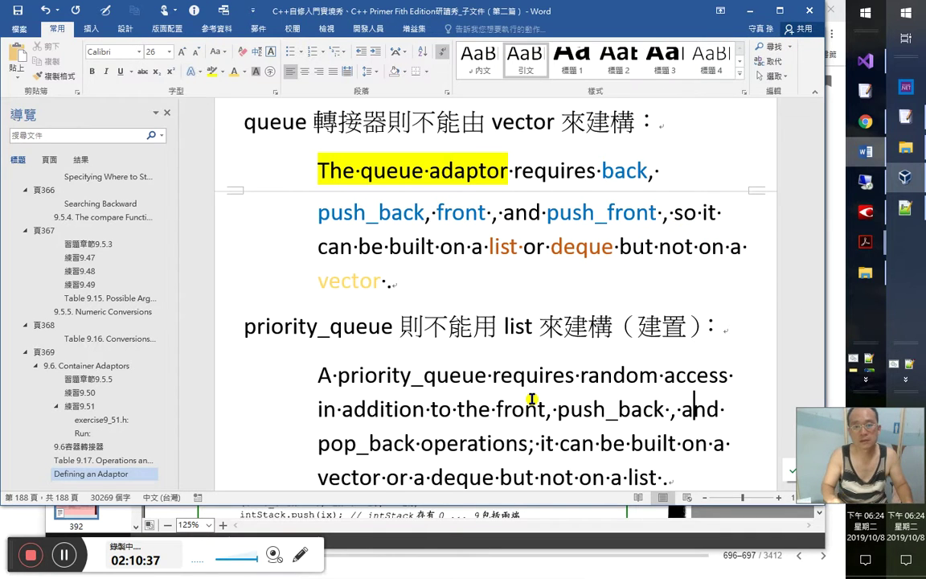
Step: Apply the blue formatting of back to random access, front, push_back and pop_back in the priority_queue quotation
{"action": "scroll", "coordinate": [531, 399], "scroll_direction": "down", "scroll_amount": 1}
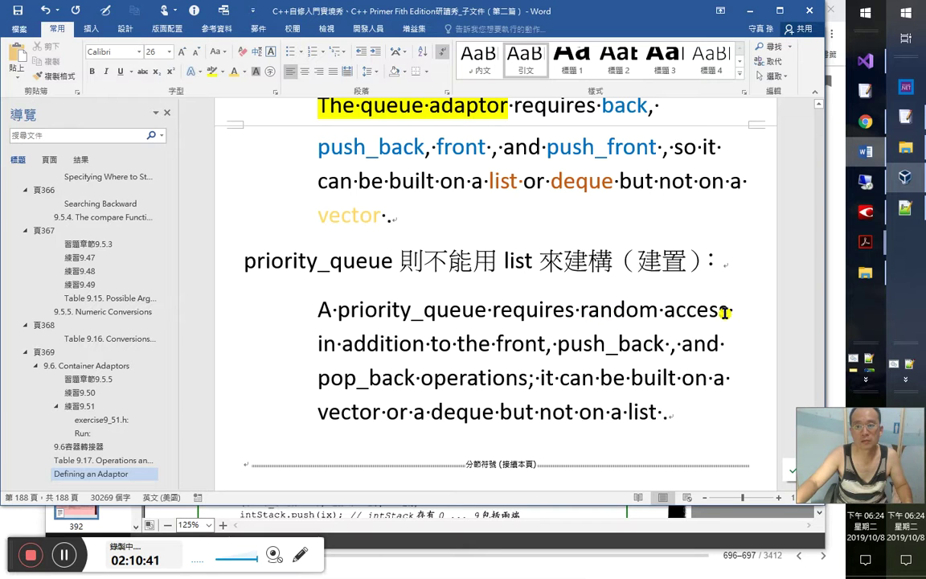
{"action": "left_click_drag", "start_coordinate": [726, 312], "coordinate": [623, 302]}
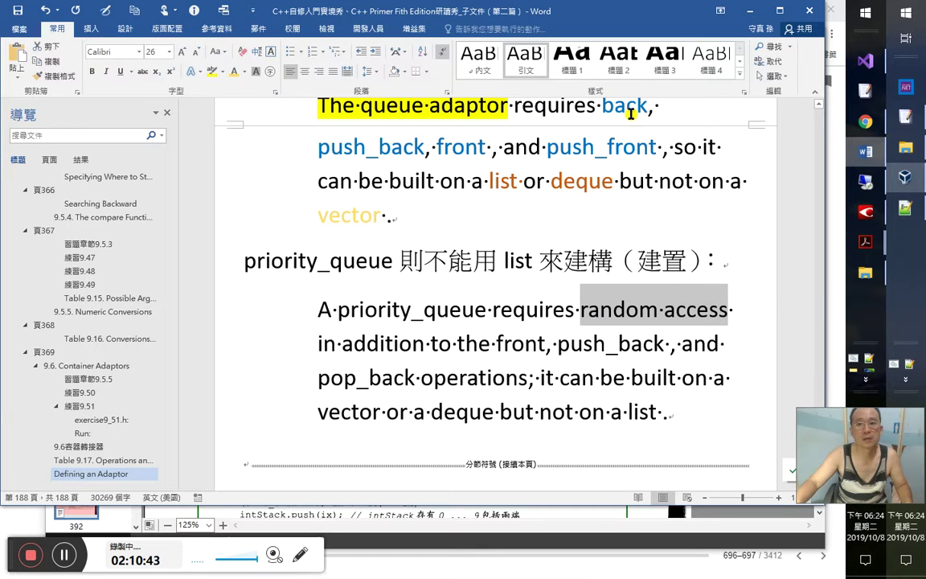
{"action": "double_click", "coordinate": [631, 114]}
{"action": "left_click", "coordinate": [54, 78]}
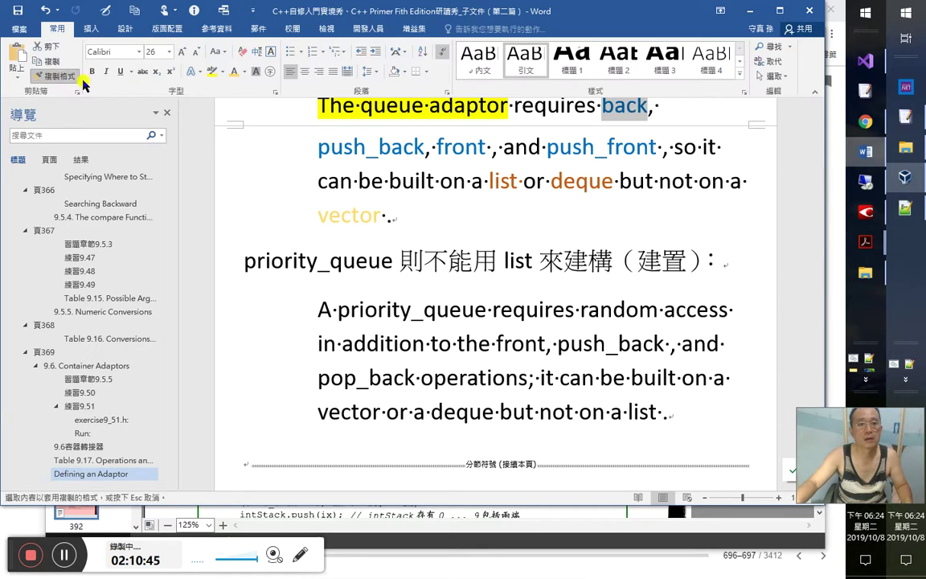
{"action": "left_click_drag", "start_coordinate": [579, 310], "coordinate": [711, 320]}
{"action": "left_click_drag", "start_coordinate": [493, 344], "coordinate": [667, 346]}
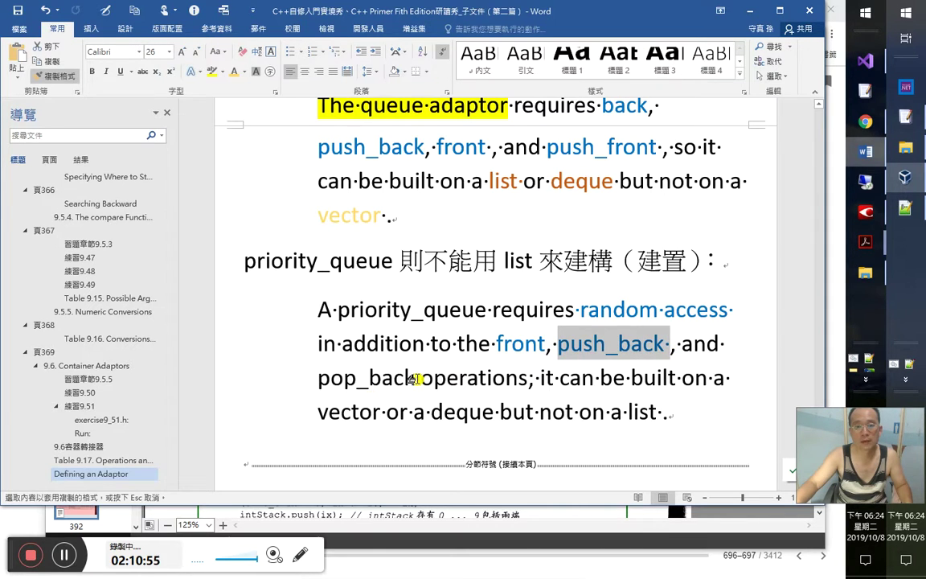
{"action": "left_click", "coordinate": [320, 378]}
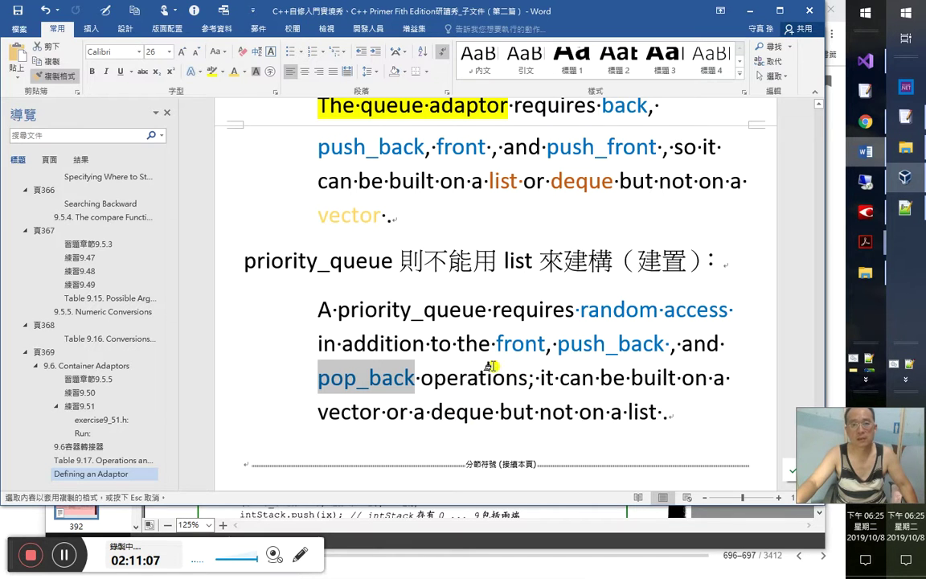
Step: Copy the orange formatting of list in the queue quotation onto vector and deque in the priority_queue quotation
{"action": "left_click", "coordinate": [500, 182]}
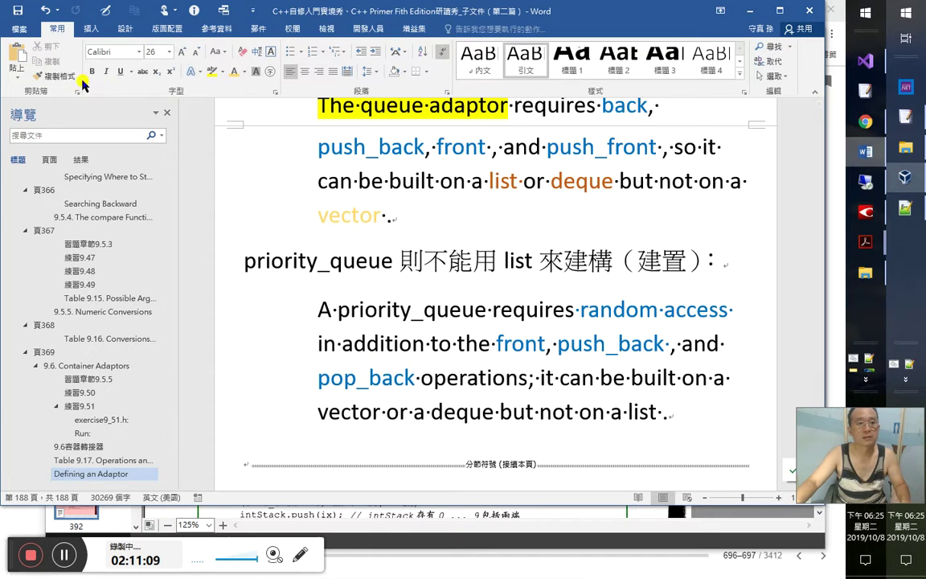
{"action": "left_click", "coordinate": [60, 78]}
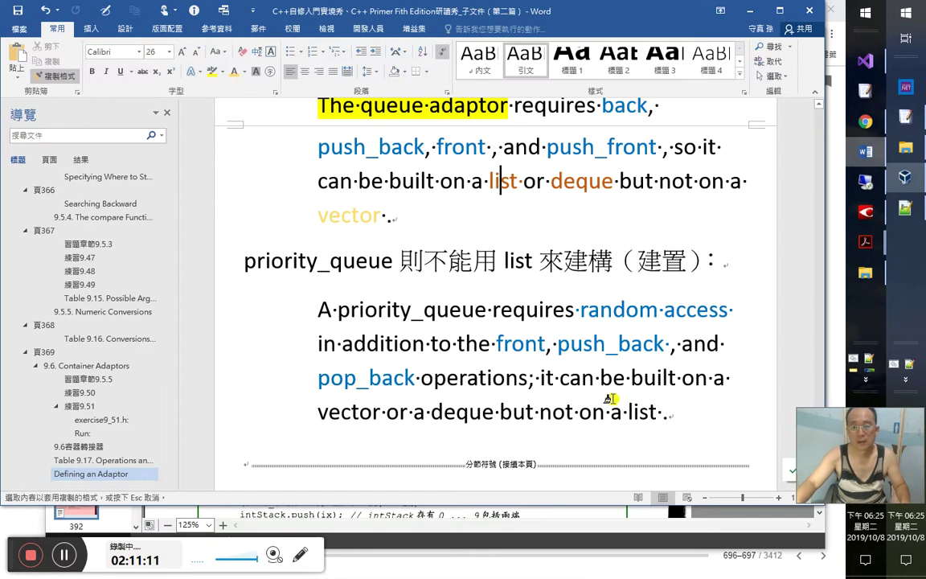
{"action": "mouse_move", "coordinate": [379, 413]}
{"action": "left_mouse_down"}
{"action": "mouse_move", "coordinate": [304, 413]}
{"action": "mouse_move", "coordinate": [307, 422]}
{"action": "left_mouse_up"}
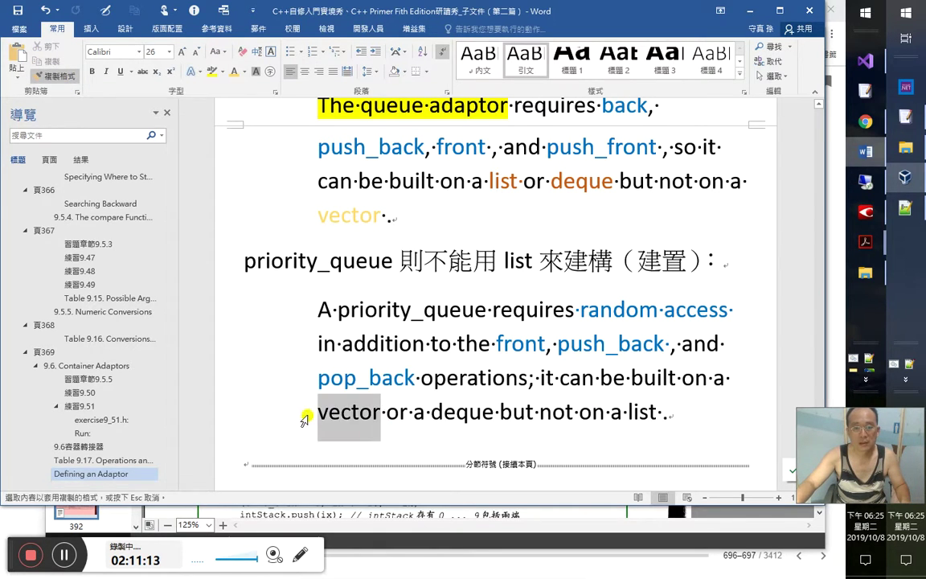
{"action": "double_click", "coordinate": [434, 412]}
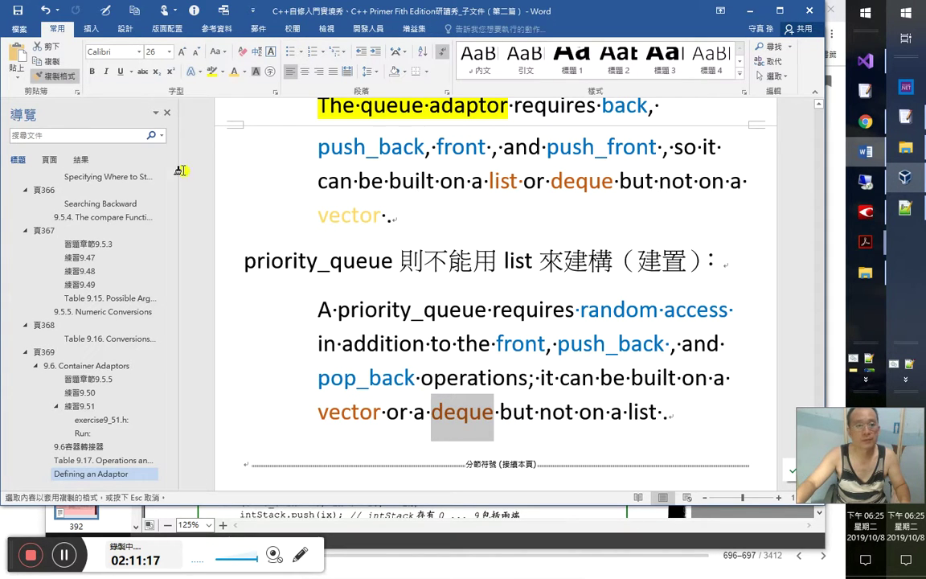
Step: Colour list at the end of the priority_queue quotation and vector at the end of the queue quotation light yellow
{"action": "left_click", "coordinate": [375, 211]}
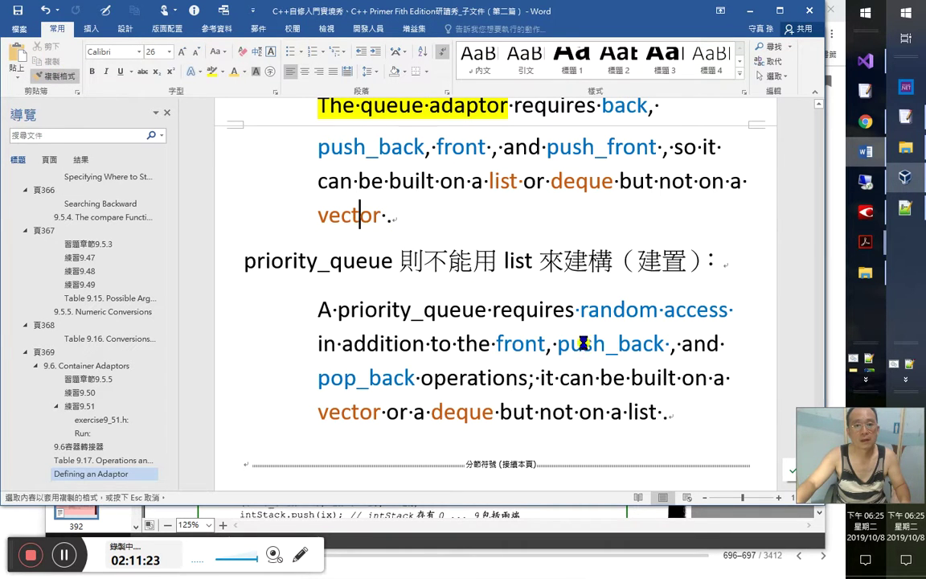
{"action": "left_click", "coordinate": [654, 415]}
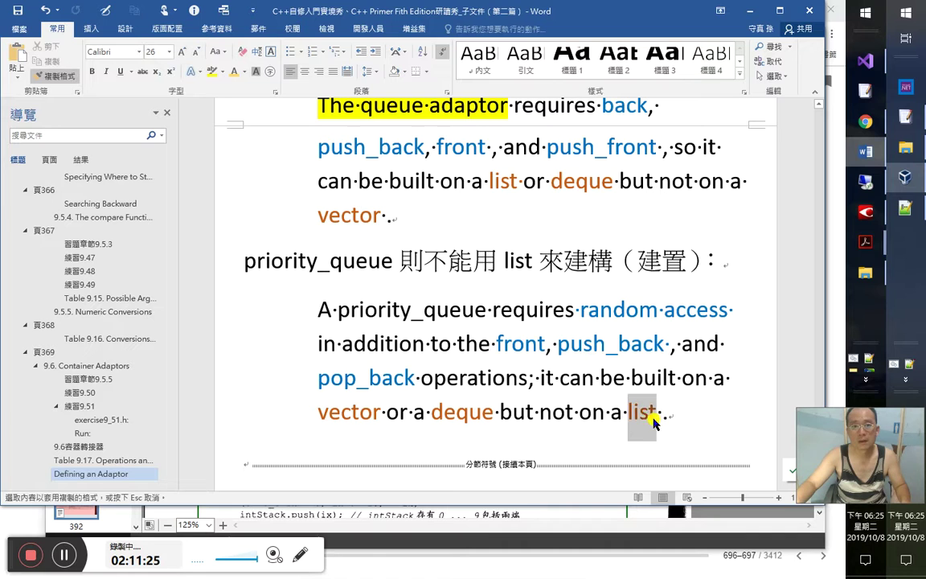
{"action": "left_click", "coordinate": [237, 72]}
{"action": "left_click_drag", "start_coordinate": [318, 213], "coordinate": [386, 220]}
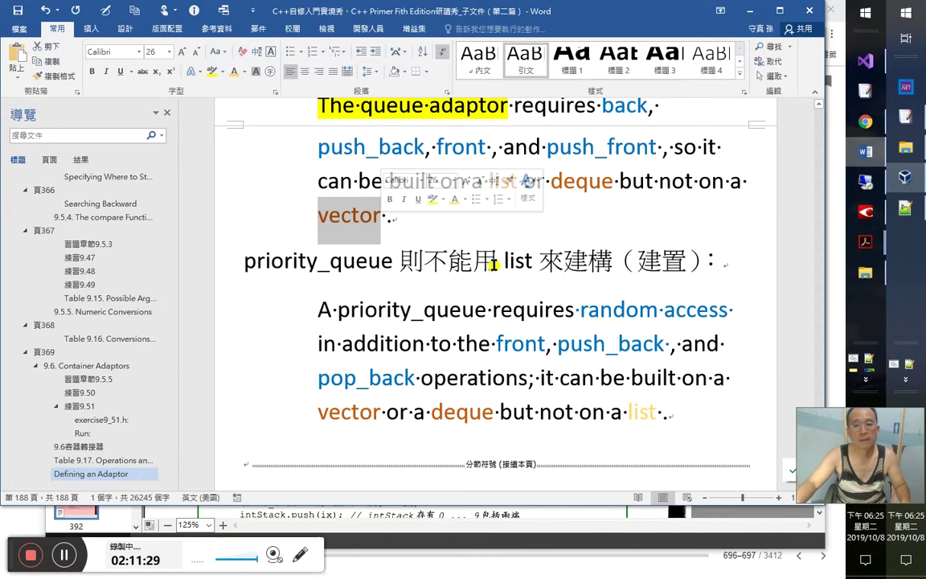
{"action": "left_click", "coordinate": [457, 201]}
{"action": "left_click", "coordinate": [568, 381]}
Step: Add an empty paragraph below the priority_queue quotation and save the document
{"action": "left_click", "coordinate": [702, 429]}
{"action": "key", "text": "Return"}
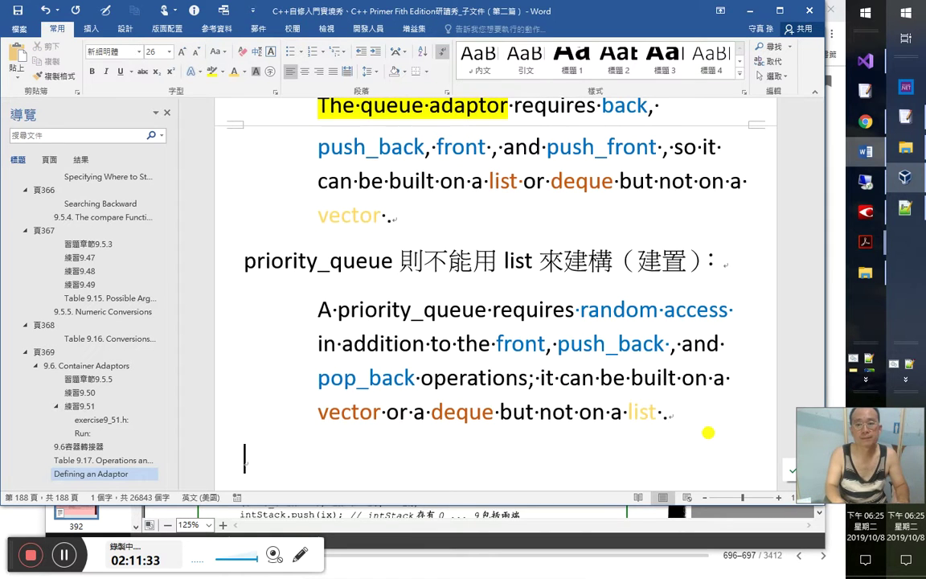
{"action": "key", "text": "ctrl+s"}
Step: Switch to the recognized text of page 392 in ABBYY FineReader
{"action": "key", "text": "alt+Tab"}
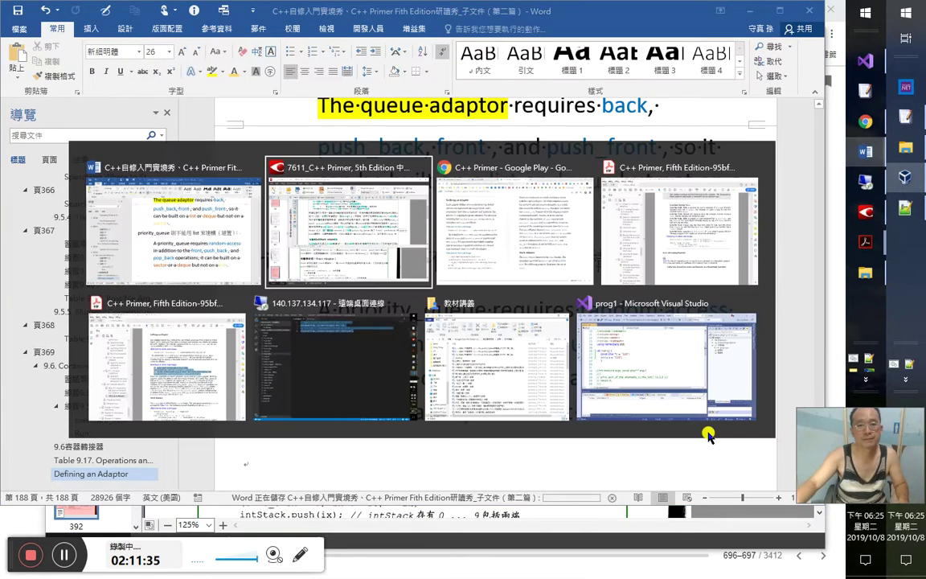
{"action": "key", "text": "alt+Tab"}
{"action": "key", "text": "alt+Tab"}
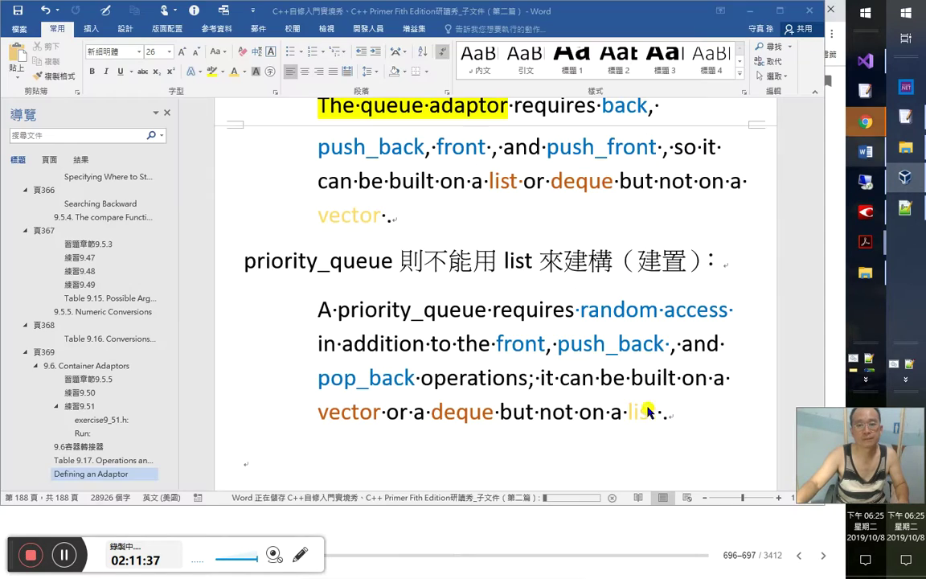
{"action": "key", "text": "alt+Tab"}
{"action": "key", "text": "alt+shift+Tab"}
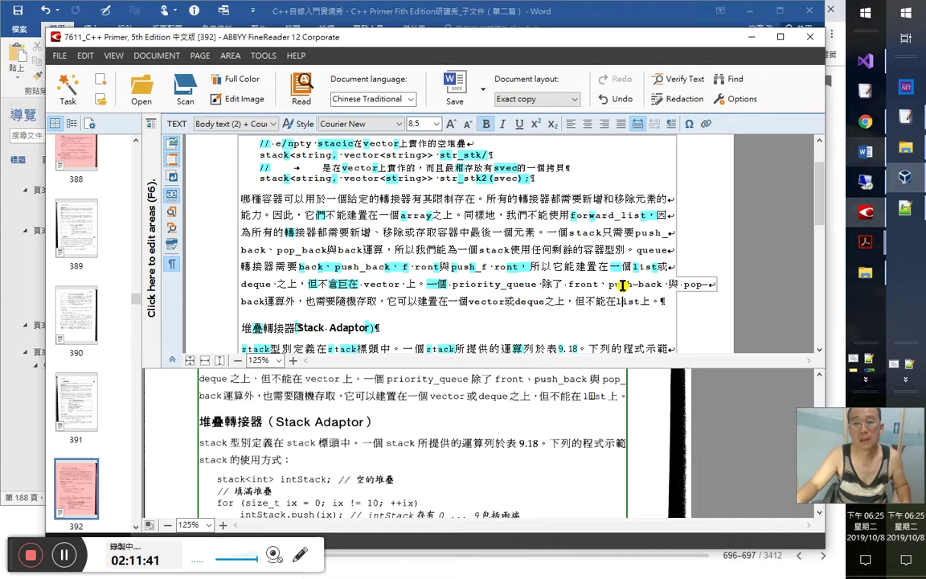
Step: Replace every misread push一back with push_back downwards through all document pages, matching case
{"action": "double_click", "coordinate": [620, 284]}
{"action": "left_click", "coordinate": [665, 284], "text": "shift"}
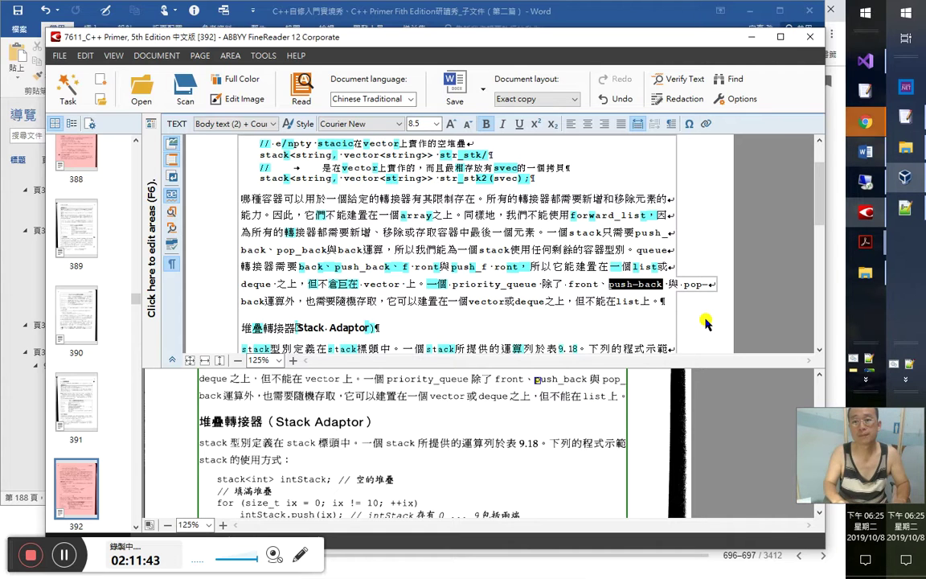
{"action": "key", "text": "Left"}
{"action": "key", "text": "ctrl+h"}
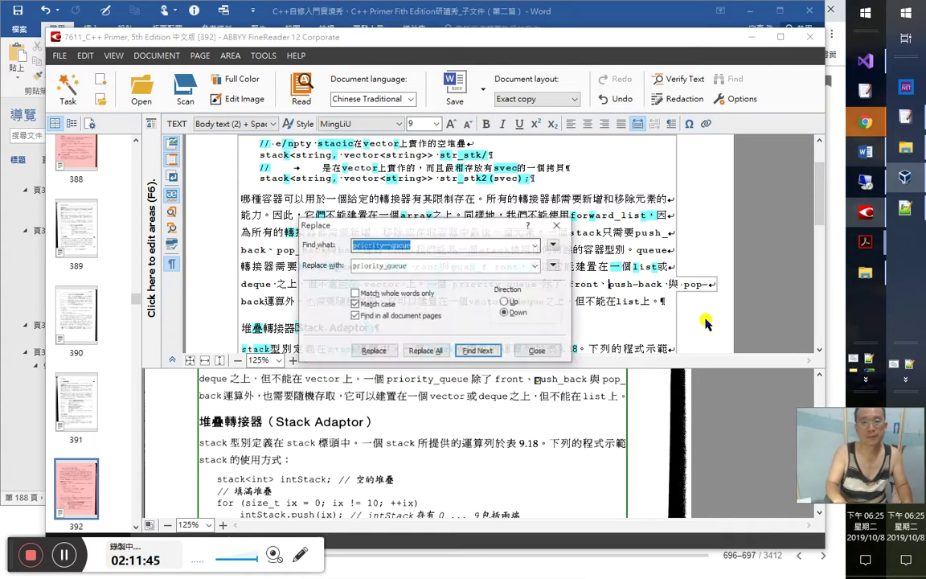
{"action": "key", "text": "Tab"}
{"action": "type", "text": "push—back"}
{"action": "key", "text": "shift+Left"}
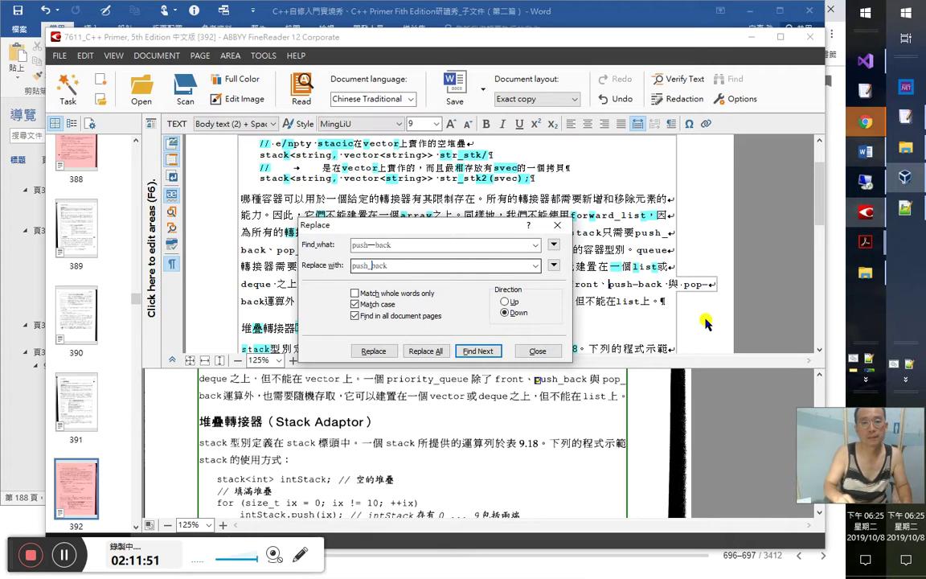
{"action": "key", "text": "Return"}
{"action": "left_click_drag", "start_coordinate": [465, 229], "coordinate": [221, 95]}
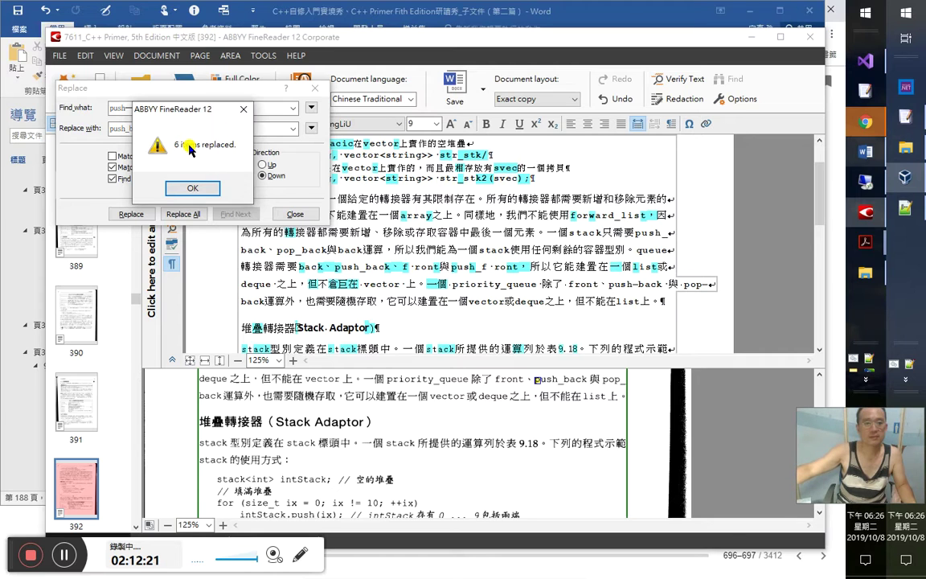
{"action": "key", "text": "Return"}
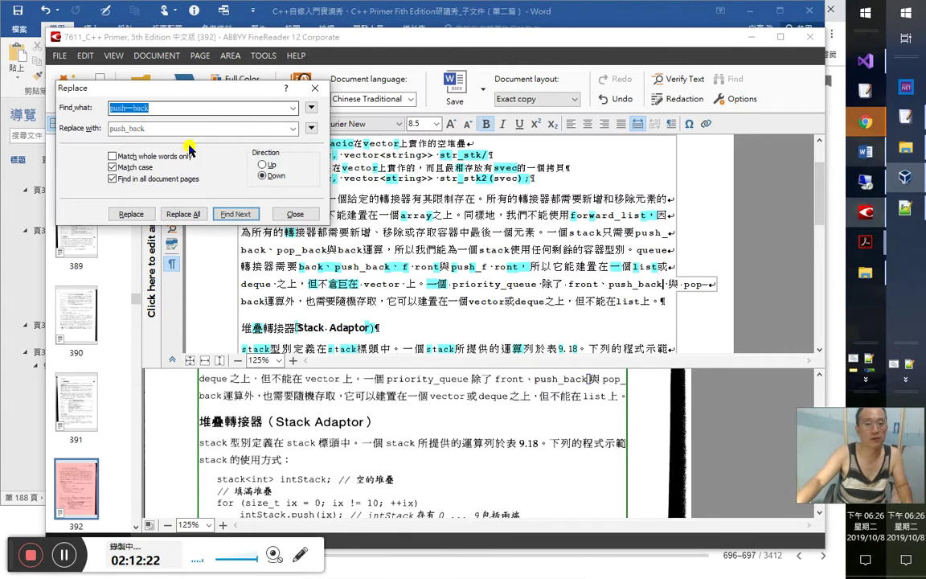
Step: Repeat the replacement of all push一back with push_back in the upward direction
{"action": "left_click", "coordinate": [264, 165]}
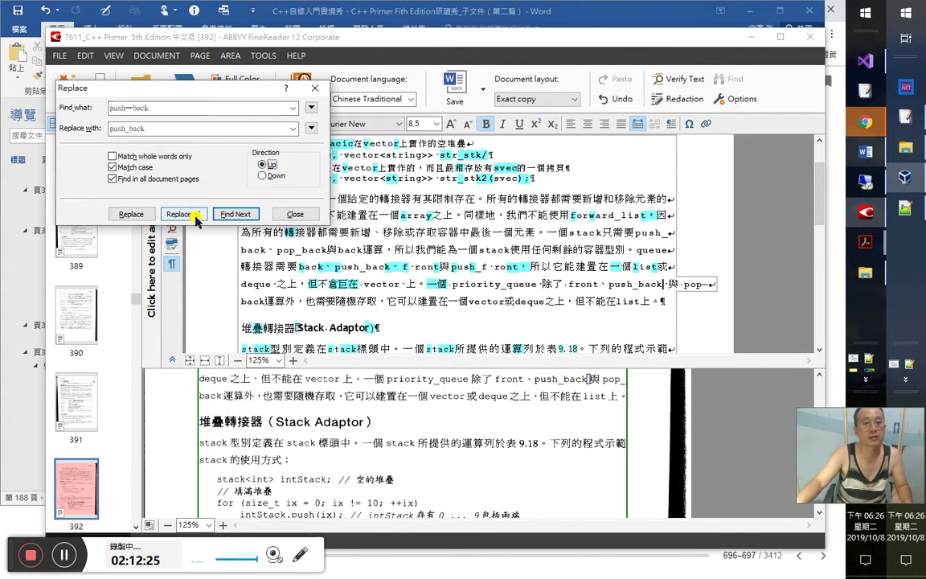
{"action": "left_click", "coordinate": [191, 216]}
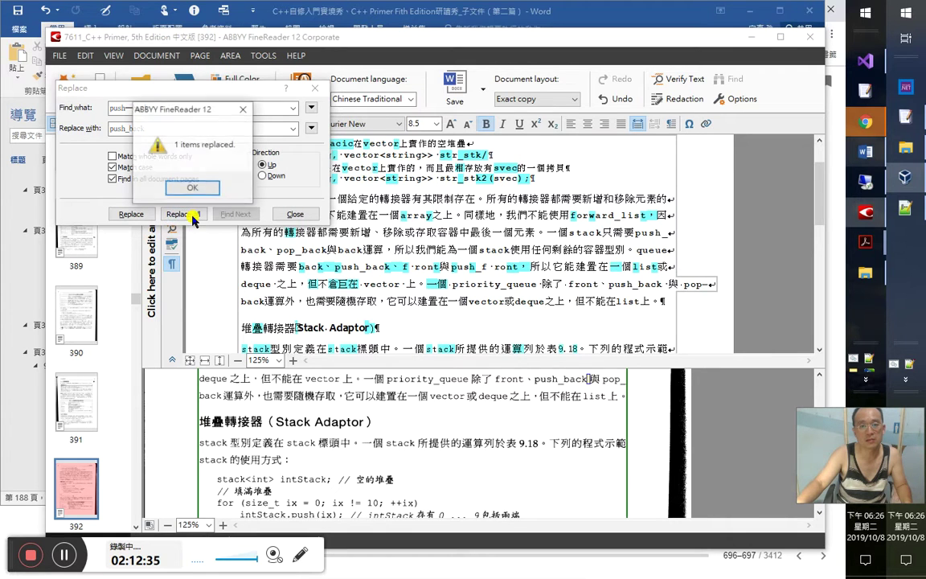
{"action": "left_click", "coordinate": [193, 182]}
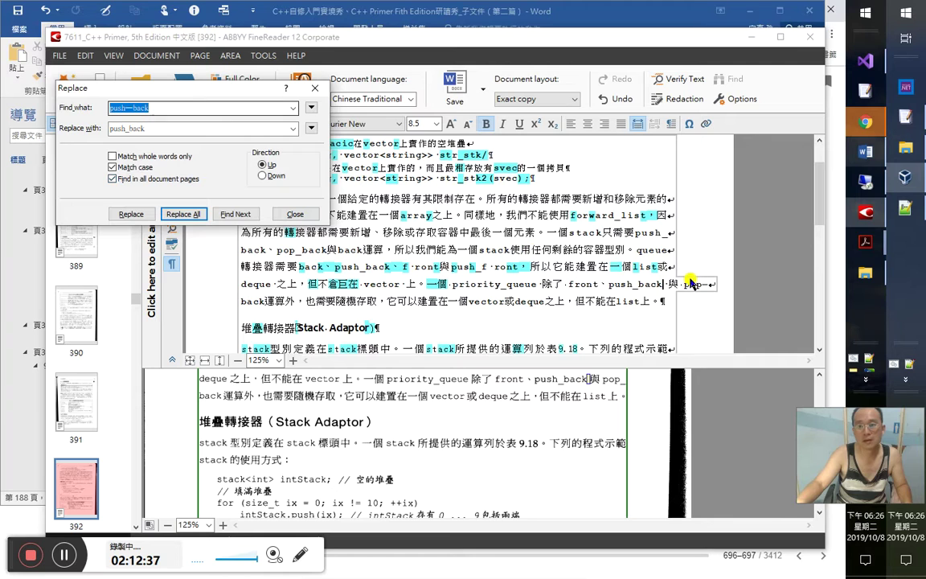
Step: Correct the line-ending pop一 to pop_ and the misread 倉巨 to 能 in the priority_queue lines, and close the Replace dialog
{"action": "left_click", "coordinate": [670, 302]}
{"action": "key", "text": "shift+End"}
{"action": "key", "text": "Right"}
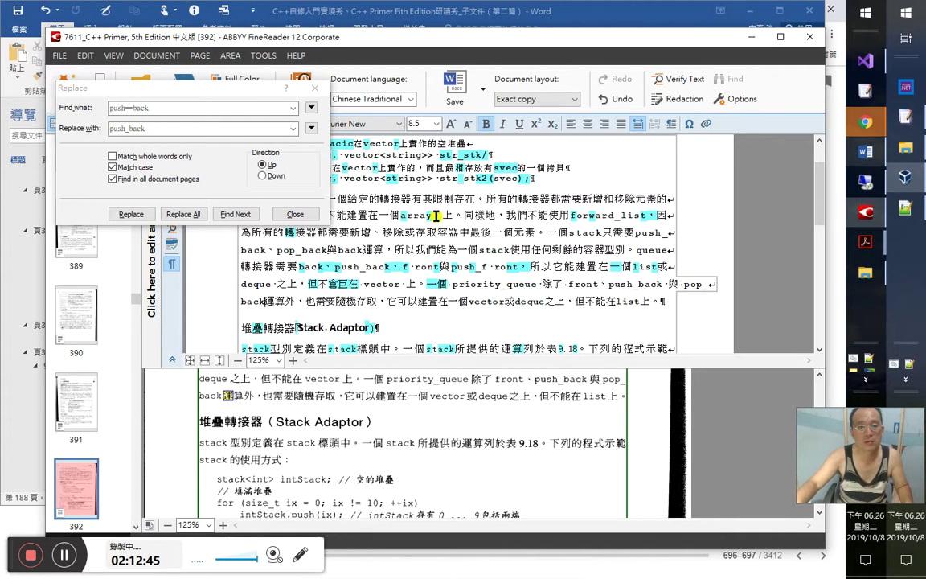
{"action": "left_click", "coordinate": [356, 291]}
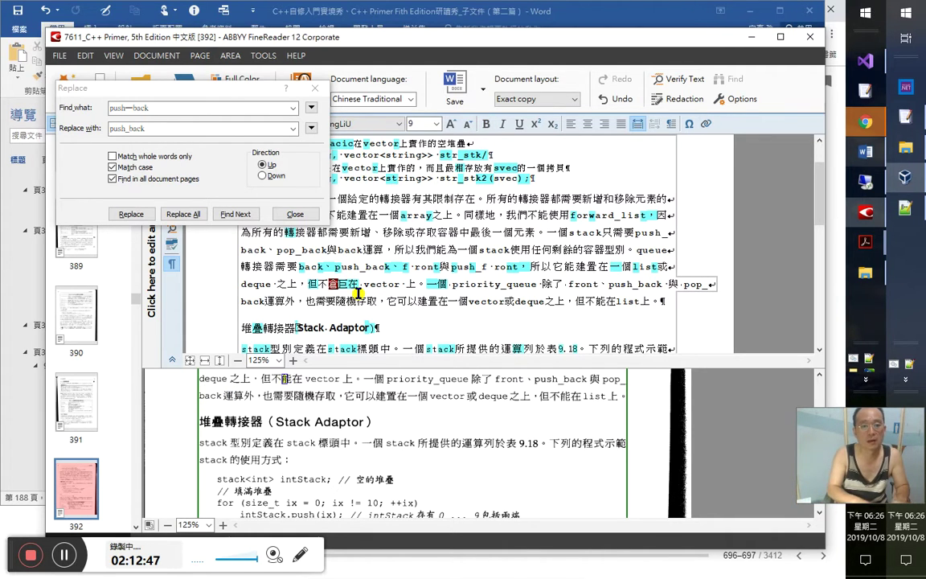
{"action": "key", "text": "Left"}
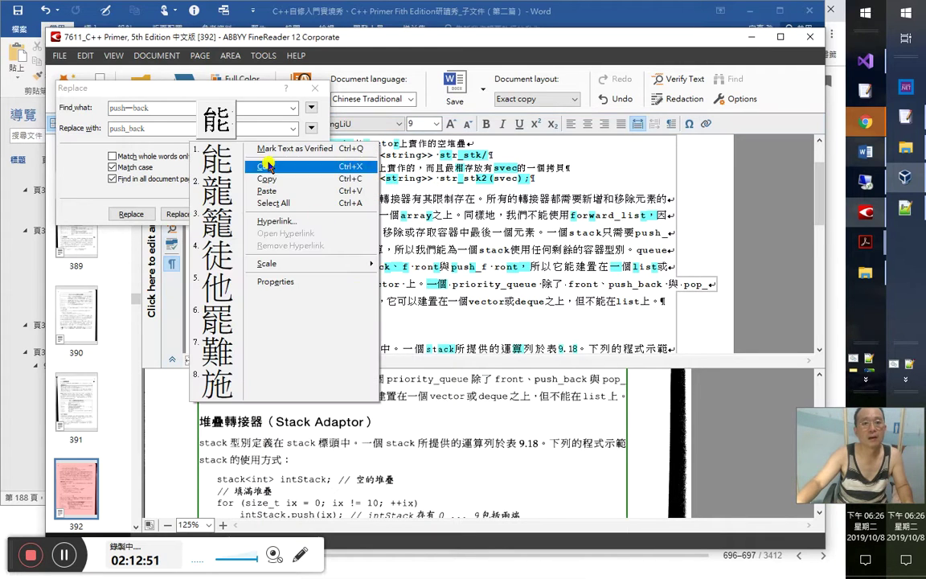
{"action": "type", "text": "能在 v"}
{"action": "left_click", "coordinate": [313, 88]}
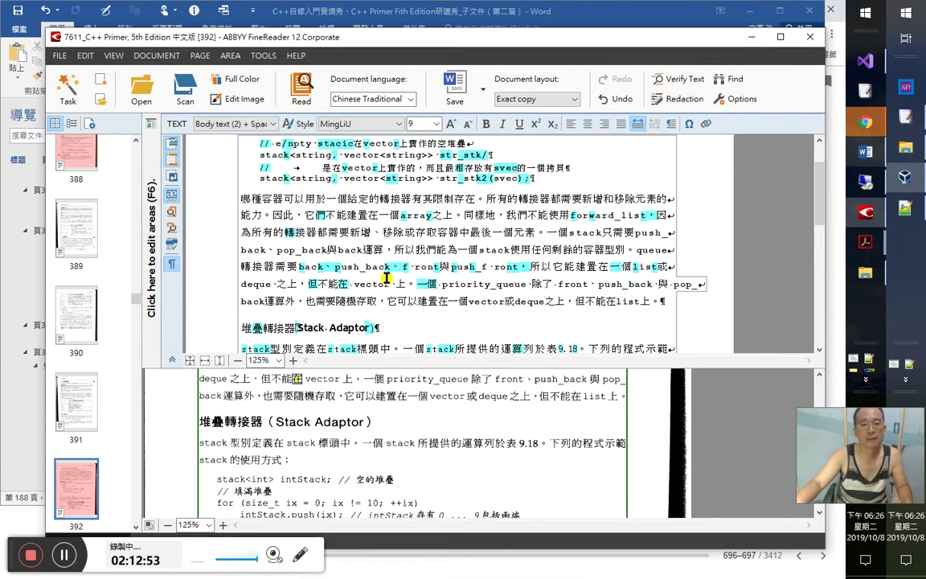
Step: Mark the line beginning with deque as verified text
{"action": "key", "text": "End"}
{"action": "key", "text": "shift+Home"}
{"action": "key", "text": "ctrl+t"}
{"action": "key", "text": "End"}
{"action": "key", "text": "Down"}
{"action": "key", "text": "Down"}
{"action": "key", "text": "Down"}
{"action": "key", "text": "Down"}
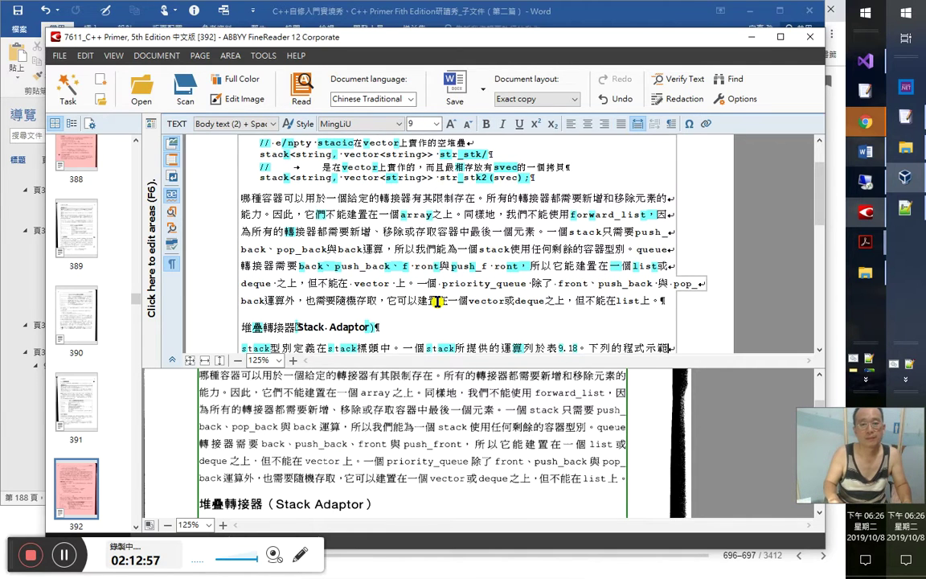
Step: Make the whole 堆疊轉接器 heading bold and verified, and correct its opening bracket to a full-width （ before Stack Adaptor
{"action": "left_click", "coordinate": [342, 310]}
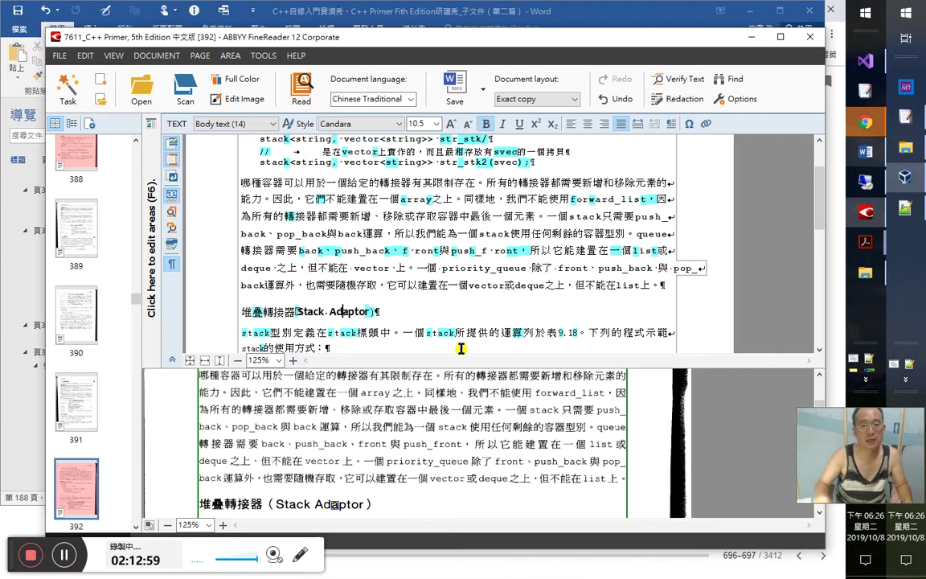
{"action": "key", "text": "Home"}
{"action": "key", "text": "shift+End"}
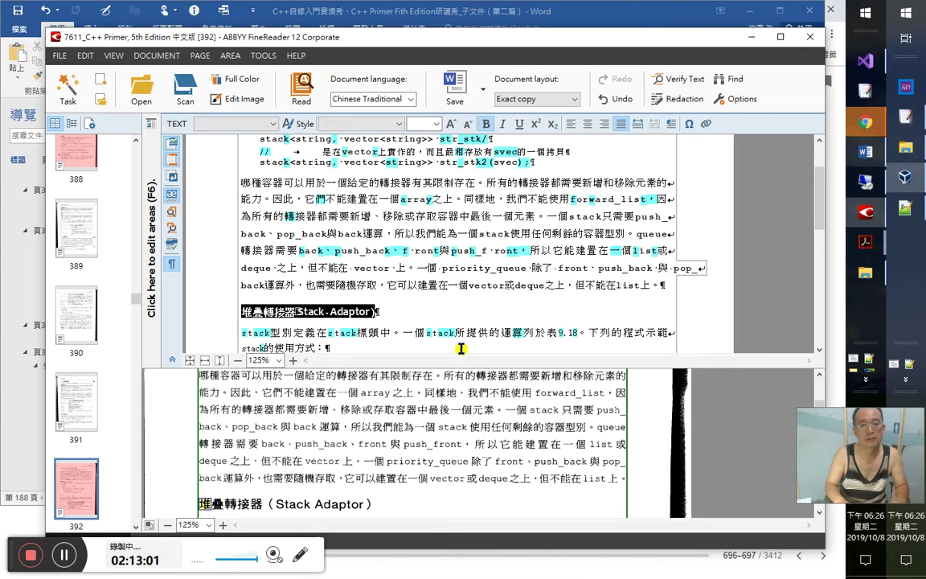
{"action": "left_click", "coordinate": [322, 311]}
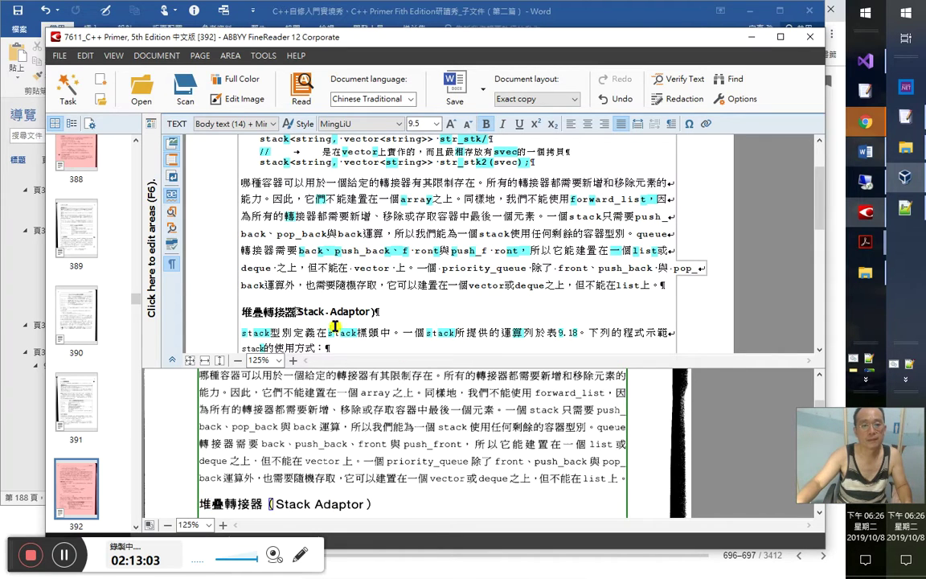
{"action": "type", "text": "（"}
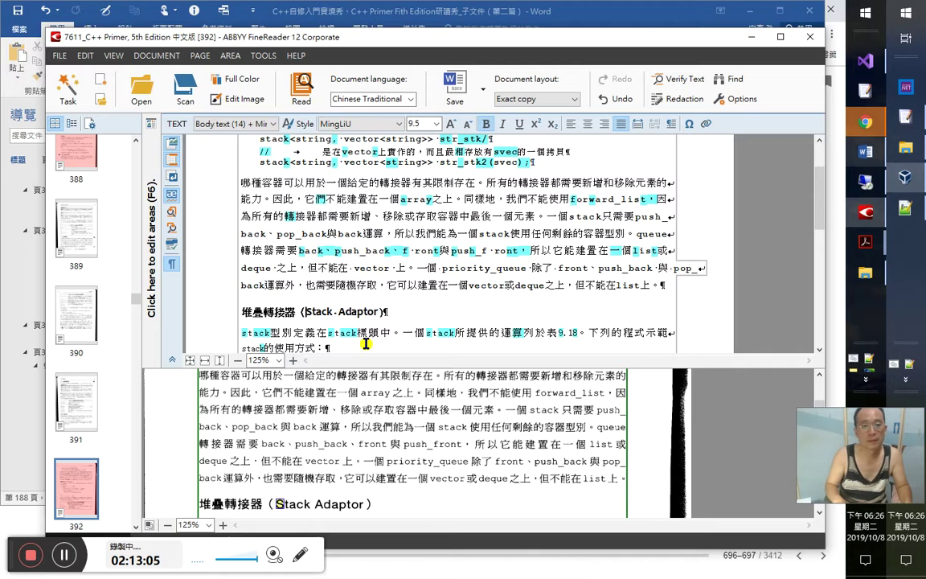
Step: Copy the 堆疊轉接器（Stack Adaptor) heading into the Word notes as a quotation below a new timestamp line 2：13：10
{"action": "key", "text": "alt+Tab"}
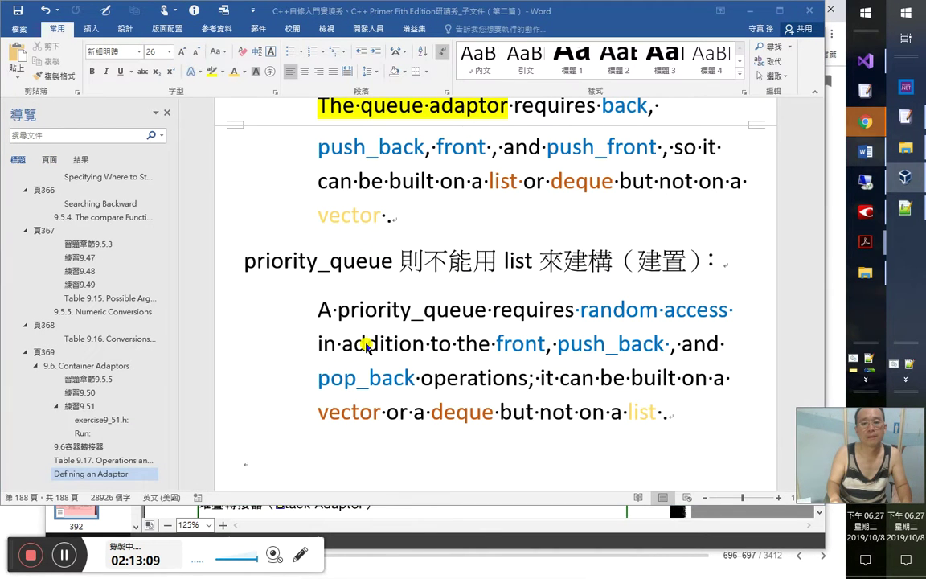
{"action": "key", "text": "alt+Tab"}
{"action": "key", "text": "shift+Home"}
{"action": "key", "text": "ctrl+c"}
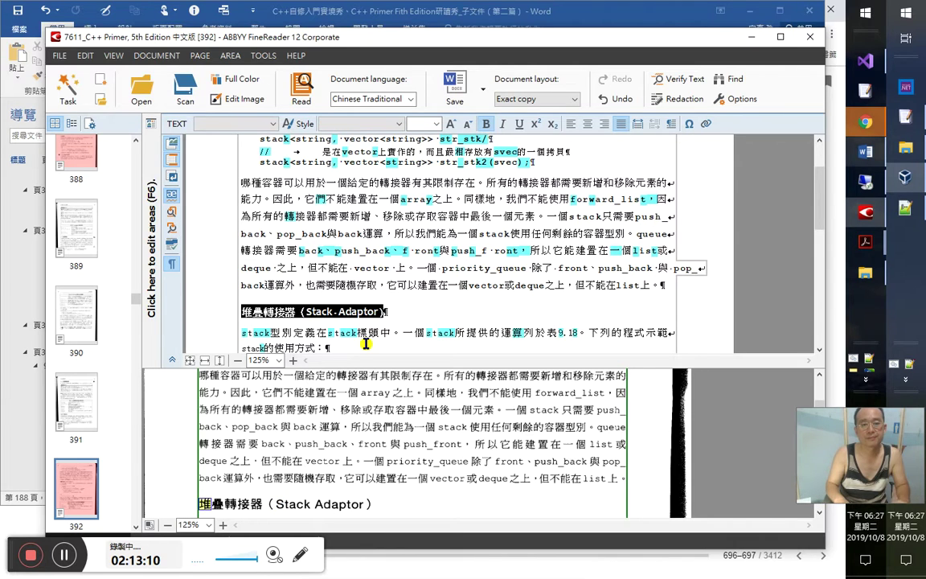
{"action": "key", "text": "alt+Tab"}
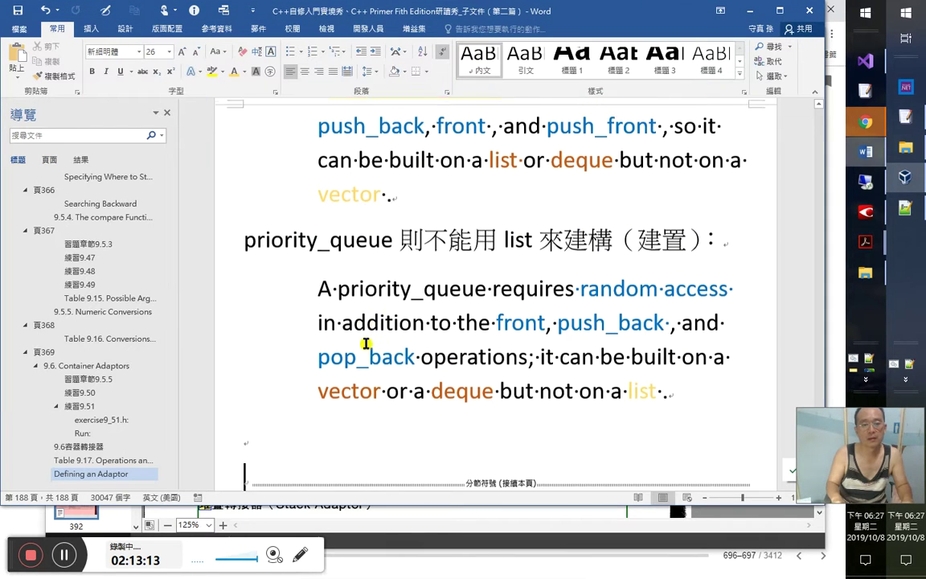
{"action": "type", "text": "2：13：10"}
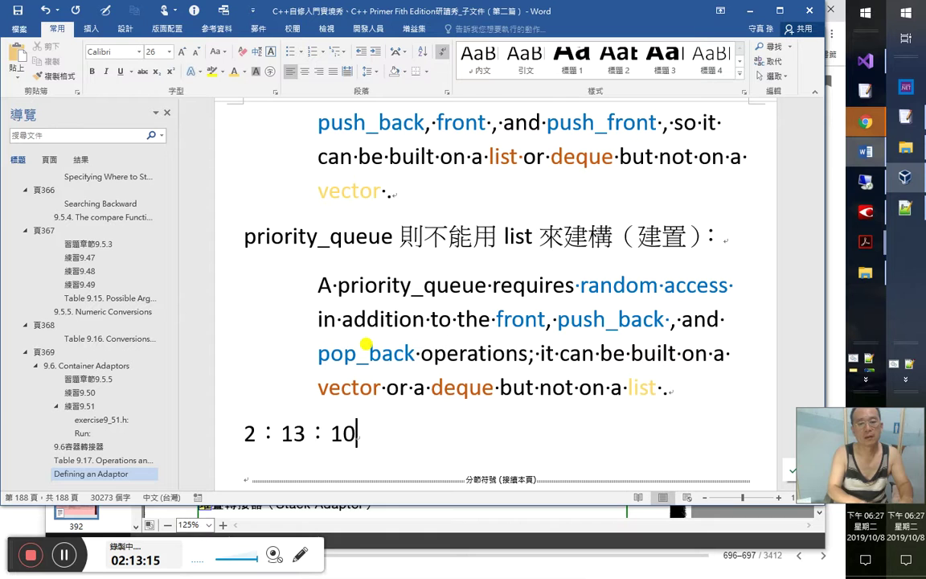
{"action": "key", "text": "Return"}
{"action": "key", "text": "ctrl+v"}
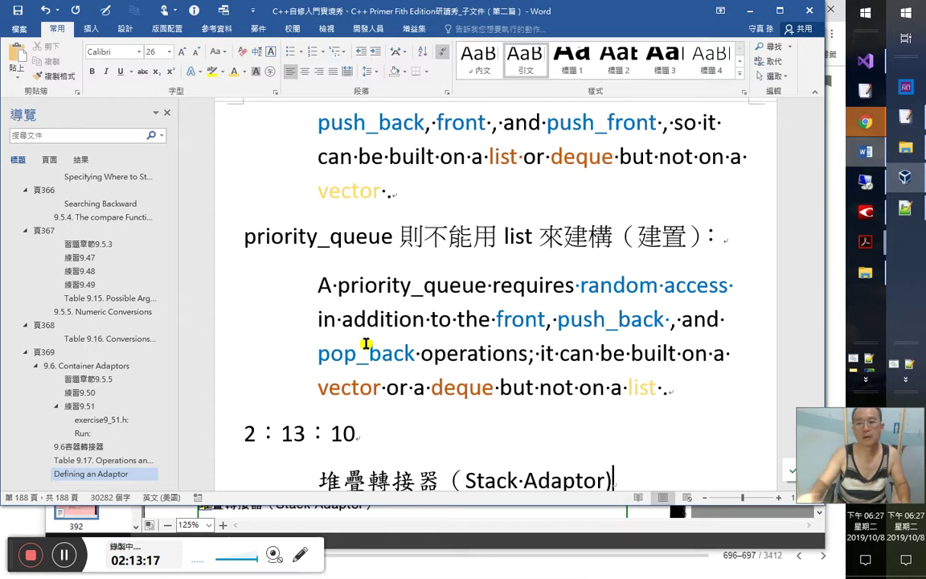
Step: Close the second Acrobat window of C++ Primer and switch to the one showing Defining an Adaptor
{"action": "mouse_move", "coordinate": [865, 242]}
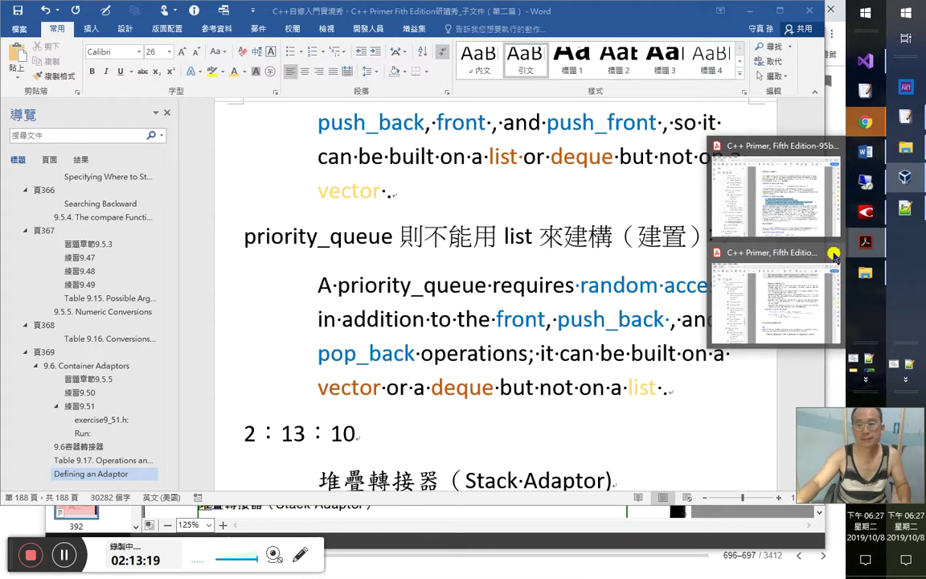
{"action": "left_click", "coordinate": [741, 295]}
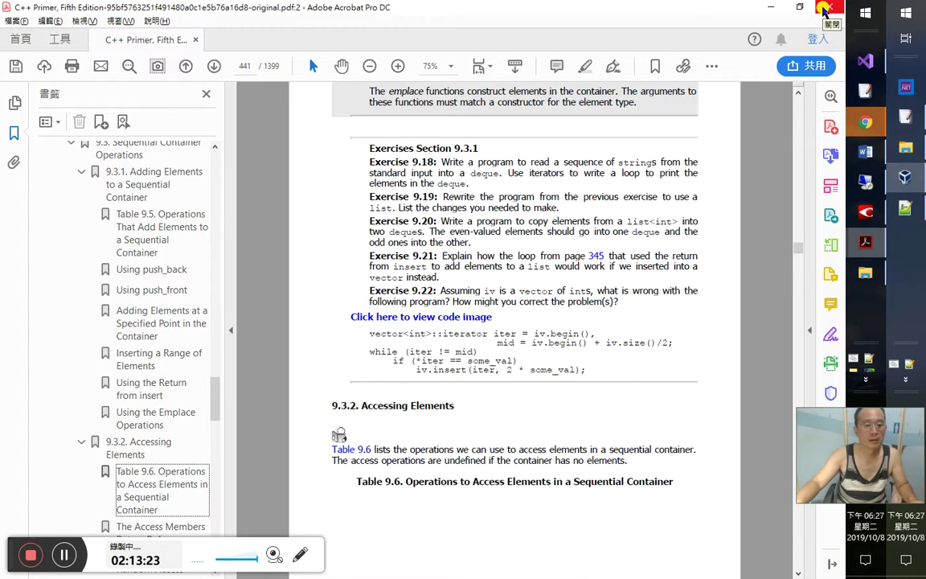
{"action": "mouse_move", "coordinate": [862, 248]}
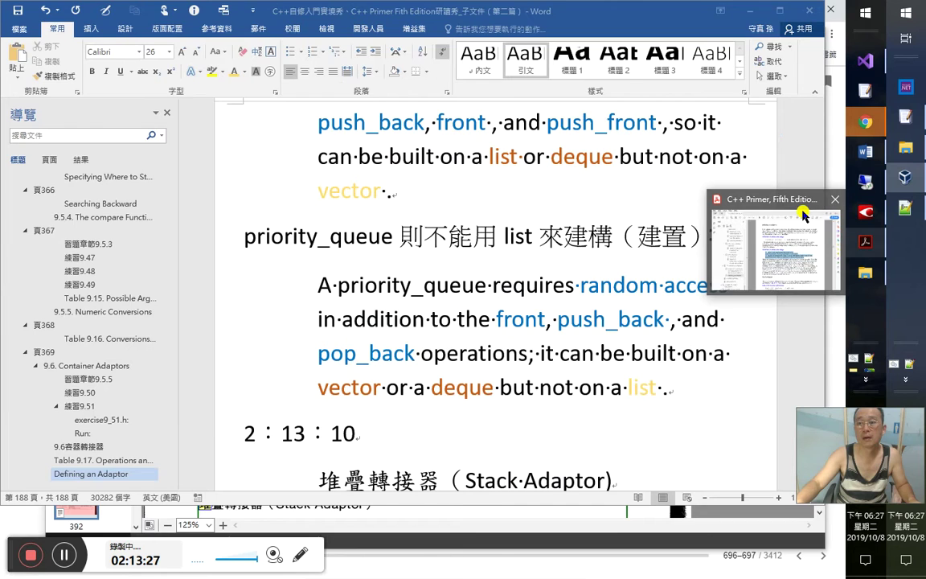
{"action": "left_click", "coordinate": [800, 224]}
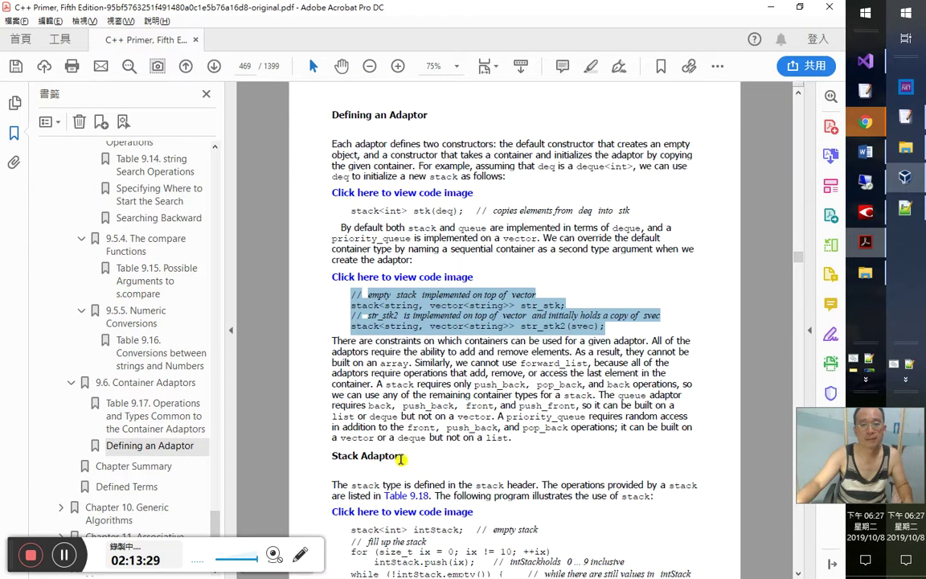
Step: Bookmark the Stack Adaptor heading directly after the Defining an Adaptor bookmark and save the PDF
{"action": "left_click", "coordinate": [409, 457]}
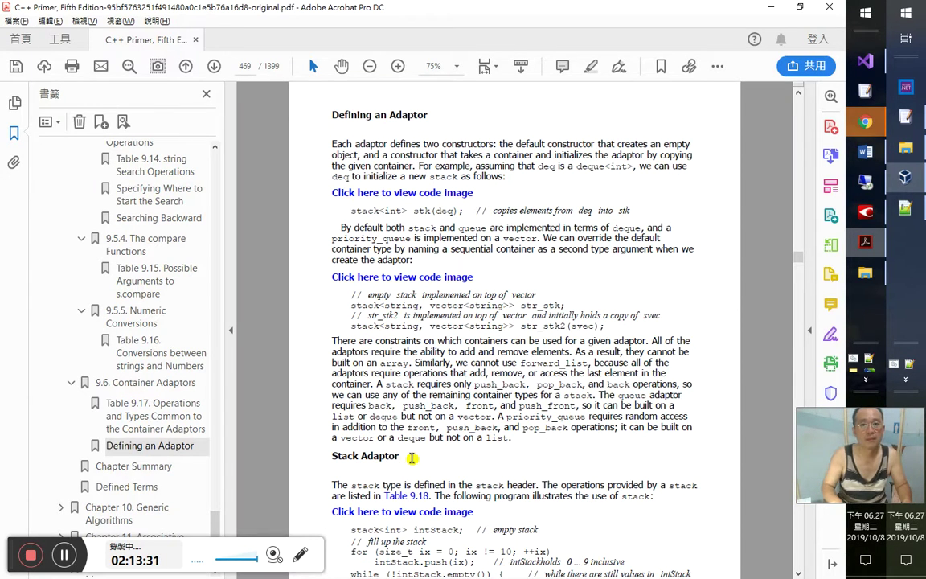
{"action": "key", "text": "shift+Home"}
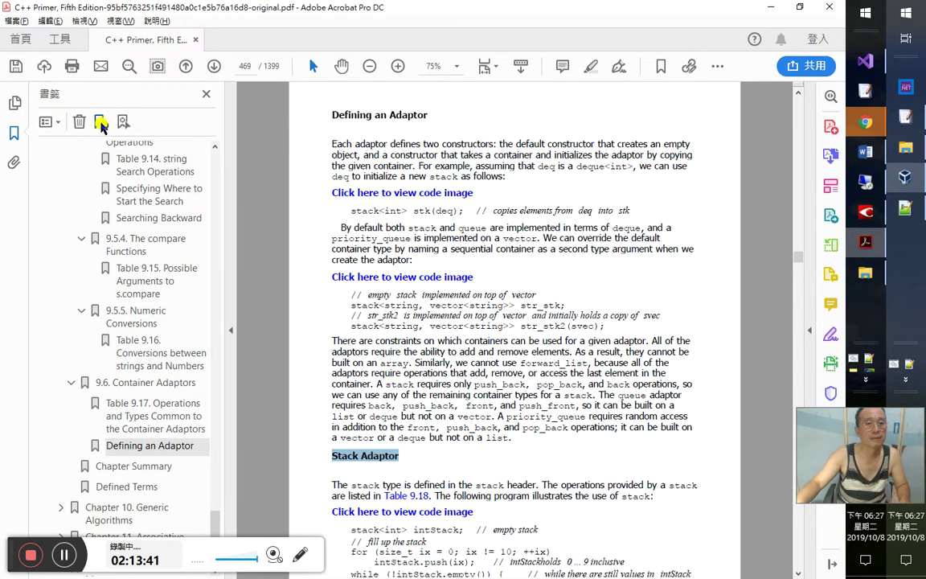
{"action": "left_click", "coordinate": [167, 445]}
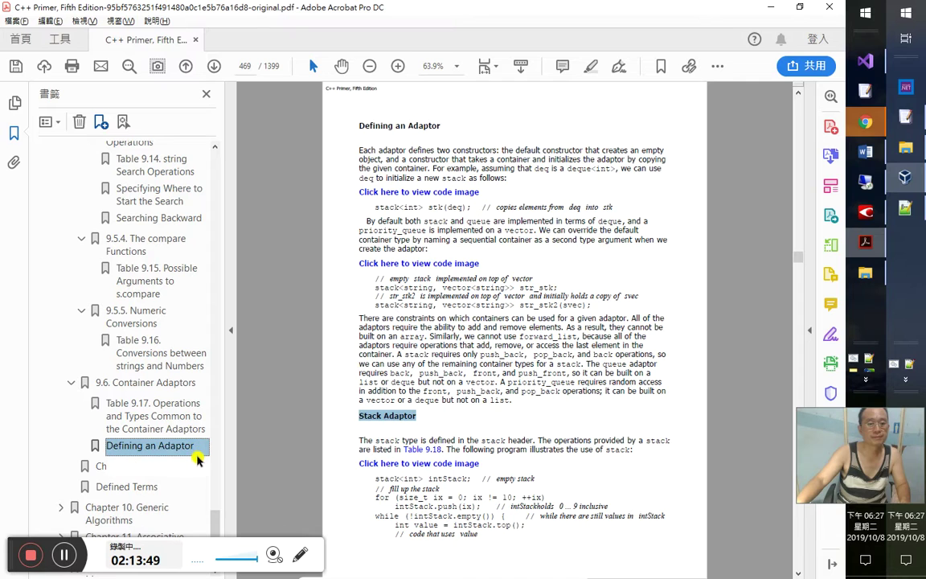
{"action": "key", "text": "ctrl+b"}
{"action": "key", "text": "ctrl+c"}
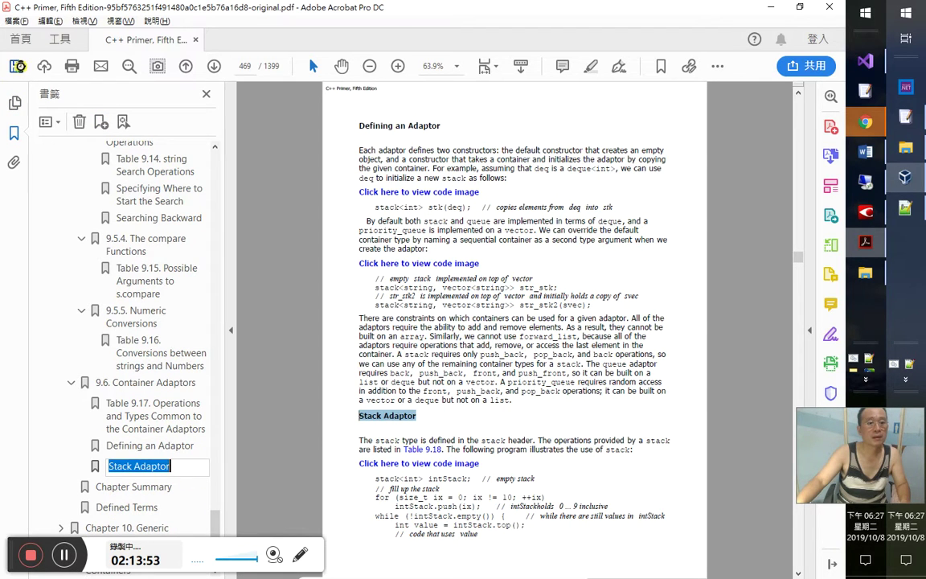
{"action": "left_click", "coordinate": [16, 65]}
Step: In Word, insert a Stack Adaptor line above the Chinese quotation and format it as a heading at the level of Defining an Adaptor
{"action": "key", "text": "alt+Tab"}
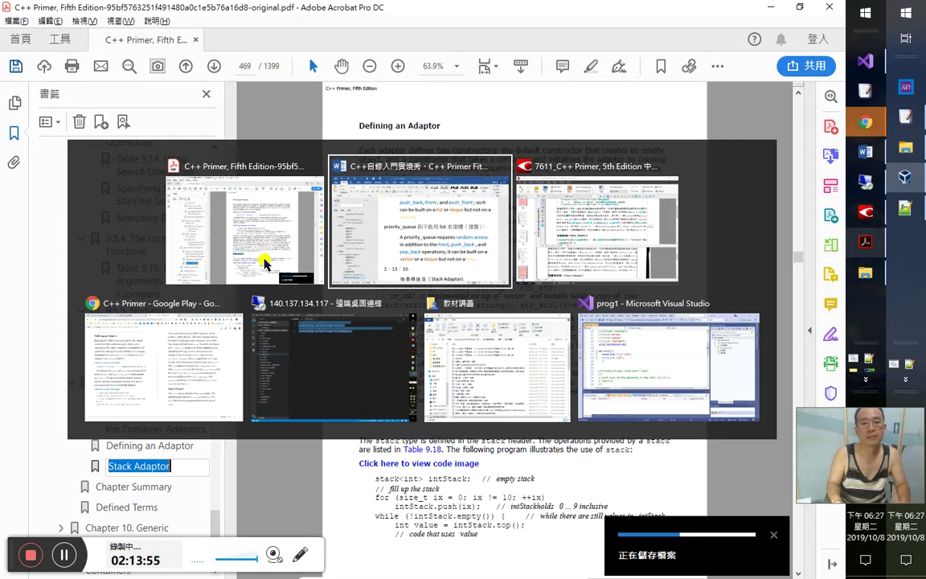
{"action": "key", "text": "ctrl+End"}
{"action": "key", "text": "Left"}
{"action": "key", "text": "Left"}
{"action": "key", "text": "Left"}
{"action": "key", "text": "Left"}
{"action": "key", "text": "End"}
{"action": "key", "text": "Up"}
{"action": "key", "text": "Return"}
{"action": "key", "text": "ctrl+v"}
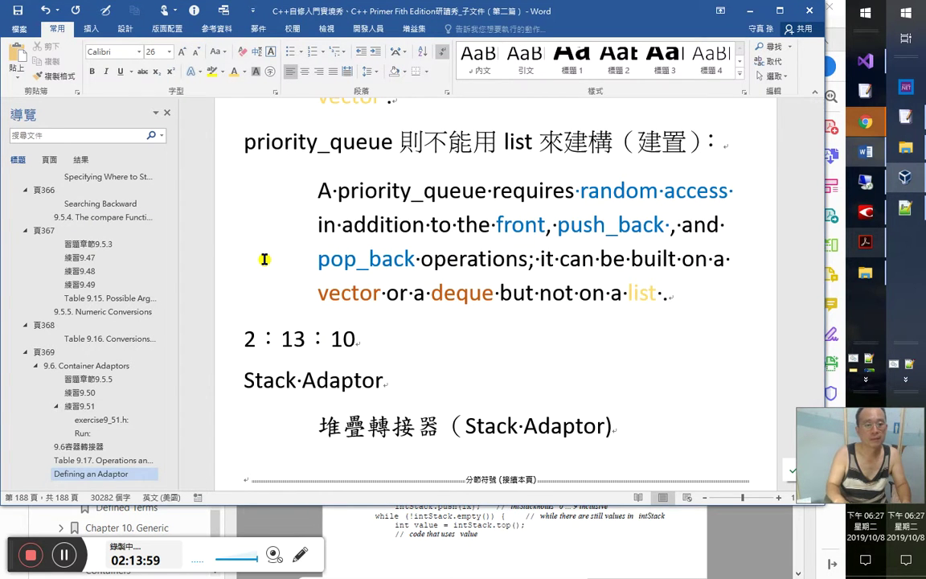
{"action": "key", "text": "Down"}
Step: Add an empty body paragraph below the 堆疊轉接器（Stack Adaptor) quotation
{"action": "key", "text": "Down"}
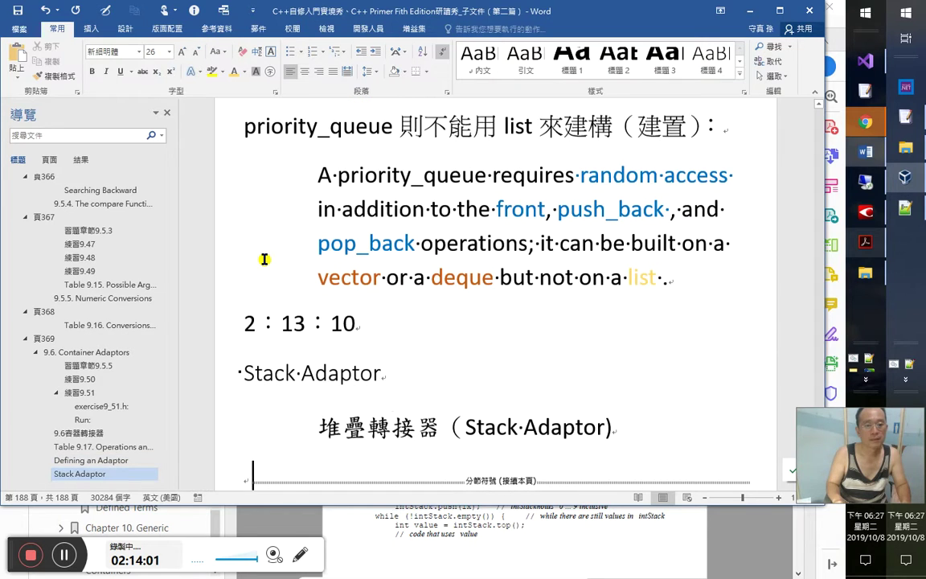
{"action": "key", "text": "ctrl+Left"}
{"action": "key", "text": "ctrl+Left"}
{"action": "key", "text": "Down"}
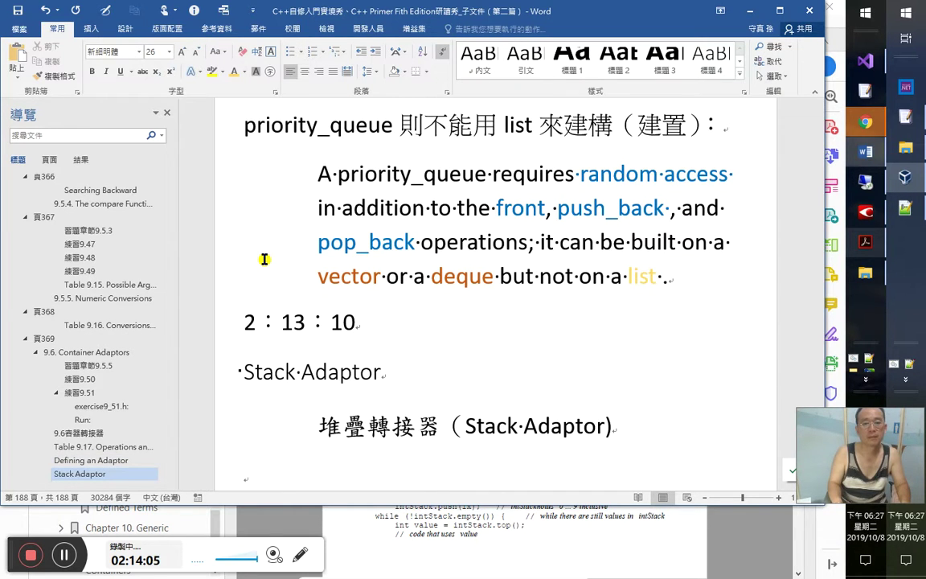
{"action": "key", "text": "alt"}
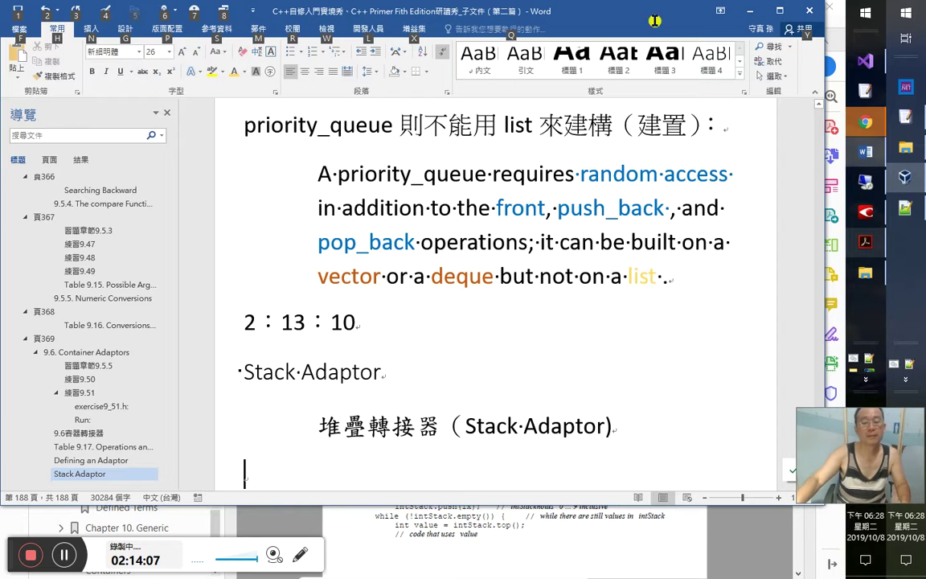
Step: Search all open Notepad++ dictionary files for 堆疊 from the Word quotation and open the match in cj5-ftzk-programming.txt
{"action": "left_click", "coordinate": [369, 439]}
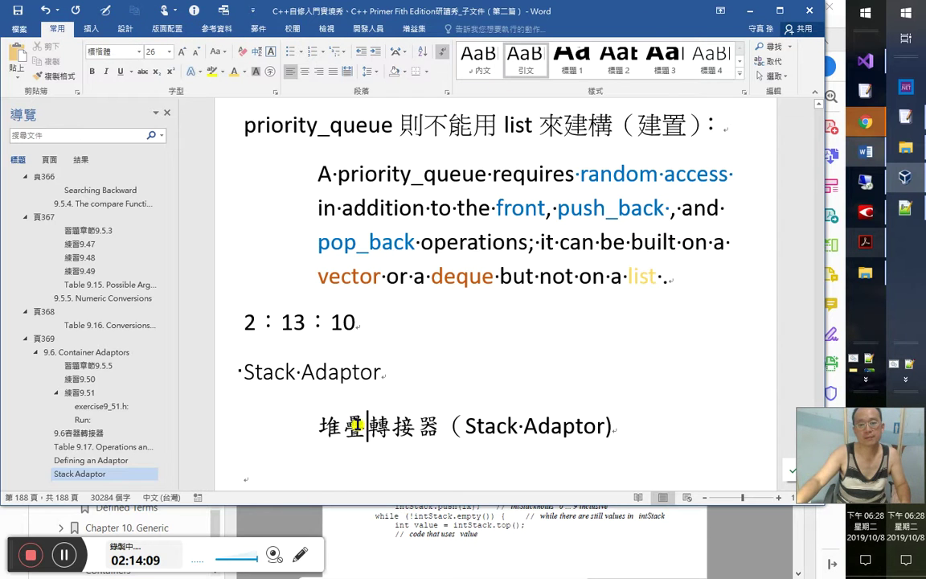
{"action": "left_click_drag", "start_coordinate": [320, 426], "coordinate": [374, 444]}
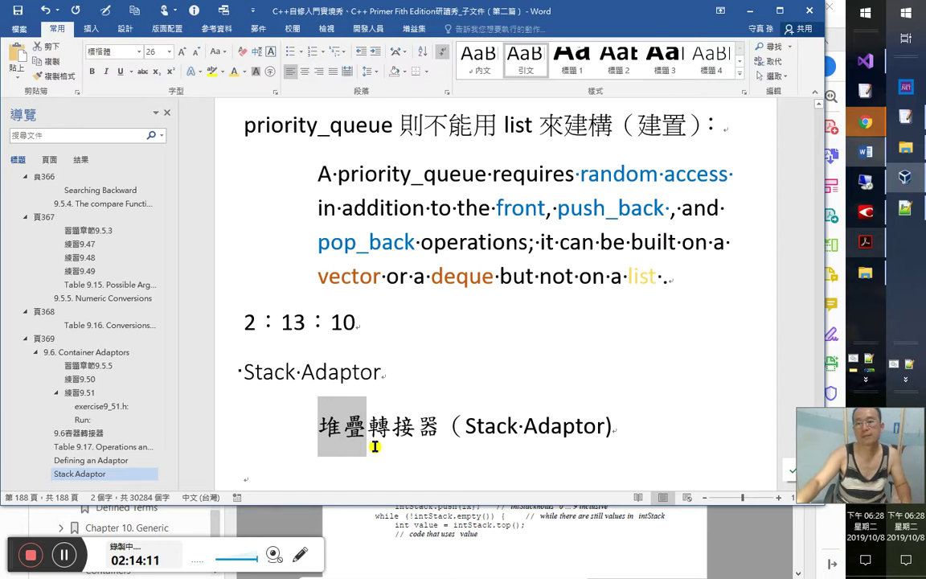
{"action": "left_click", "coordinate": [908, 212]}
{"action": "key", "text": "ctrl+f"}
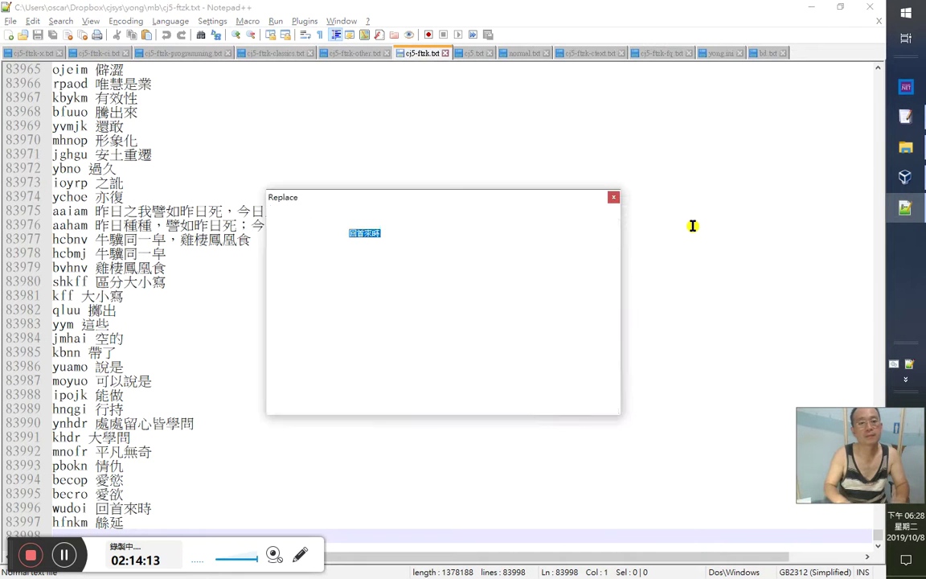
{"action": "type", "text": "堆疊"}
{"action": "key", "text": "alt+o"}
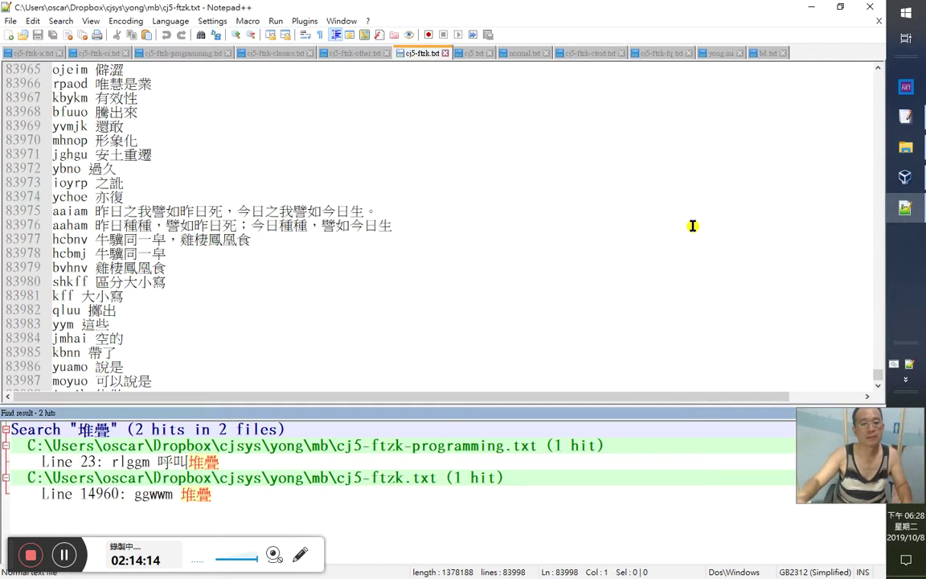
{"action": "double_click", "coordinate": [238, 492]}
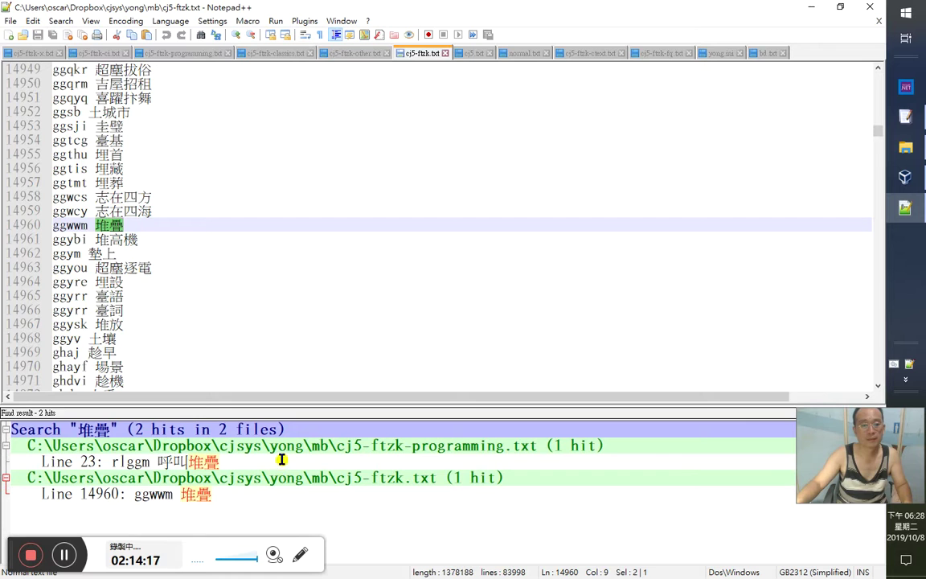
{"action": "double_click", "coordinate": [201, 462]}
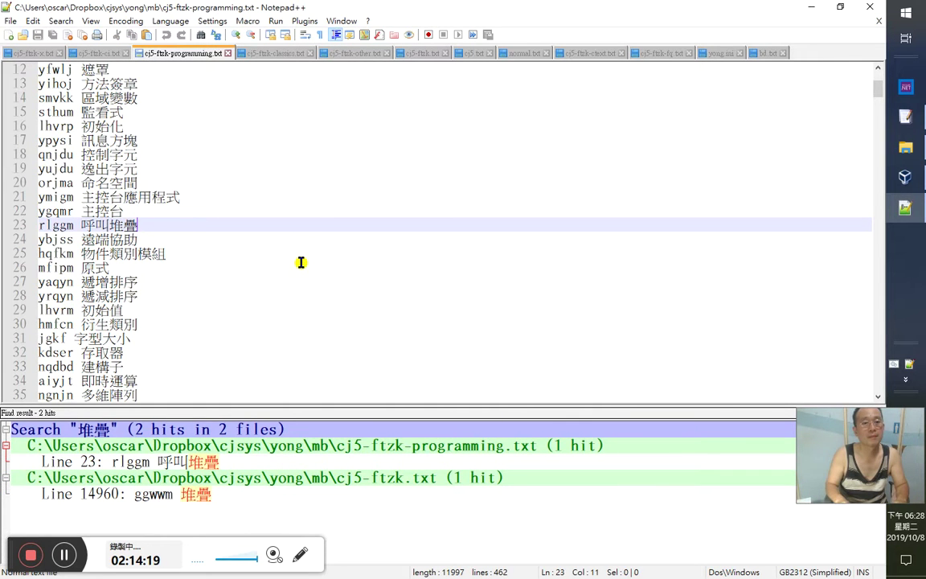
Step: Add the entry ggwwm 堆疊（stack） on the line after the copy initialize entry at the end of cj5-ftzk-programming.txt
{"action": "key", "text": "ctrl+End"}
{"action": "key", "text": "Up"}
{"action": "type", "text": "堆疊"}
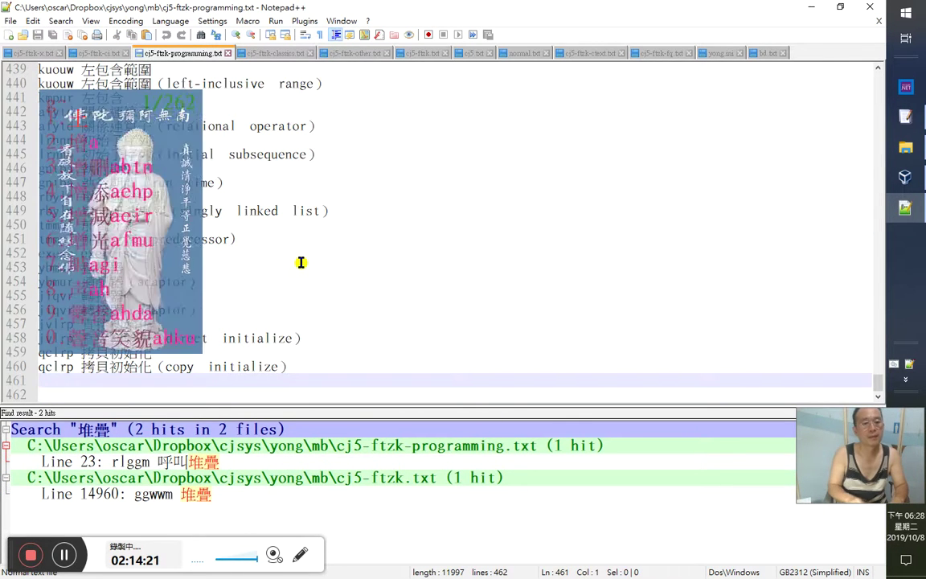
{"action": "type", "text": "（堆疊）"}
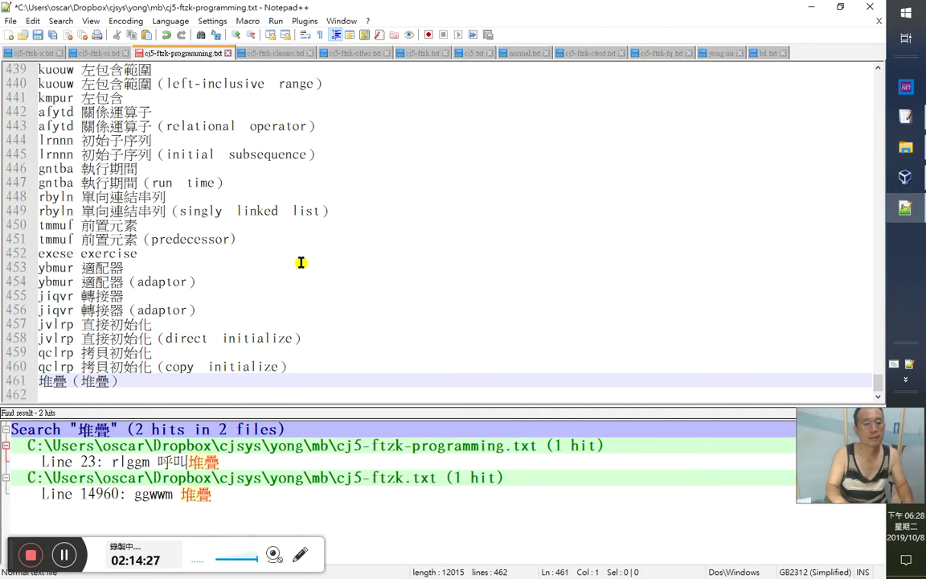
{"action": "key", "text": "shift+Left"}
{"action": "key", "text": "shift+Left"}
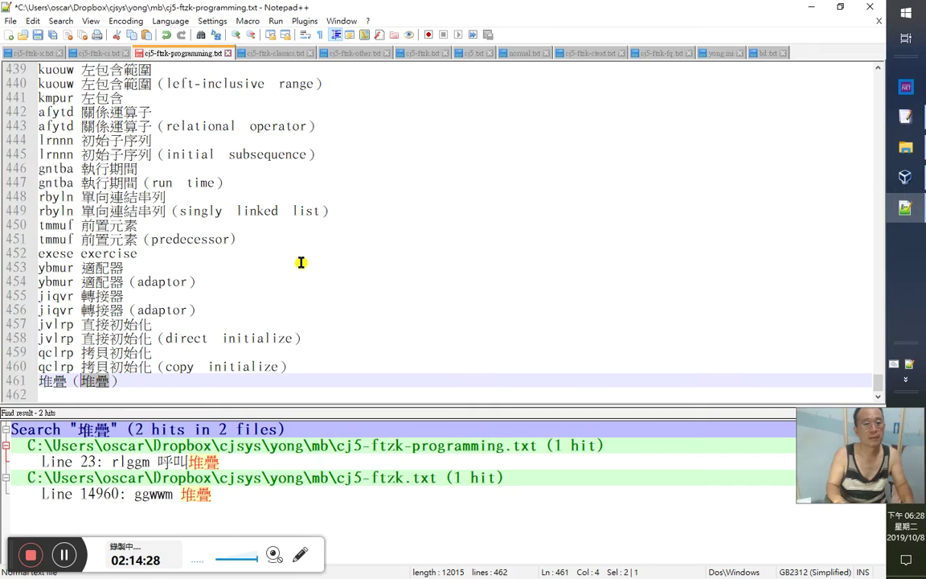
{"action": "type", "text": "stack"}
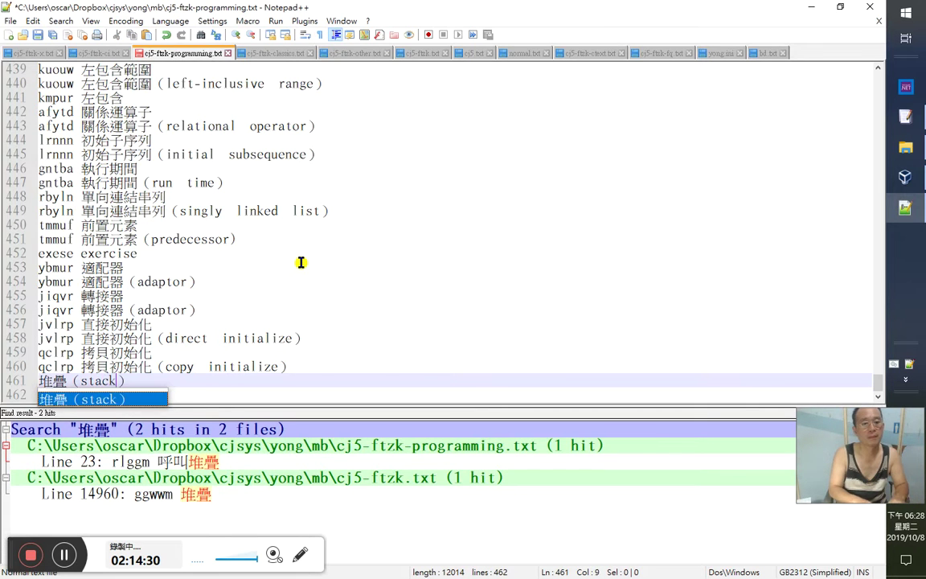
{"action": "key", "text": "Home"}
{"action": "type", "text": "ggwwm"}
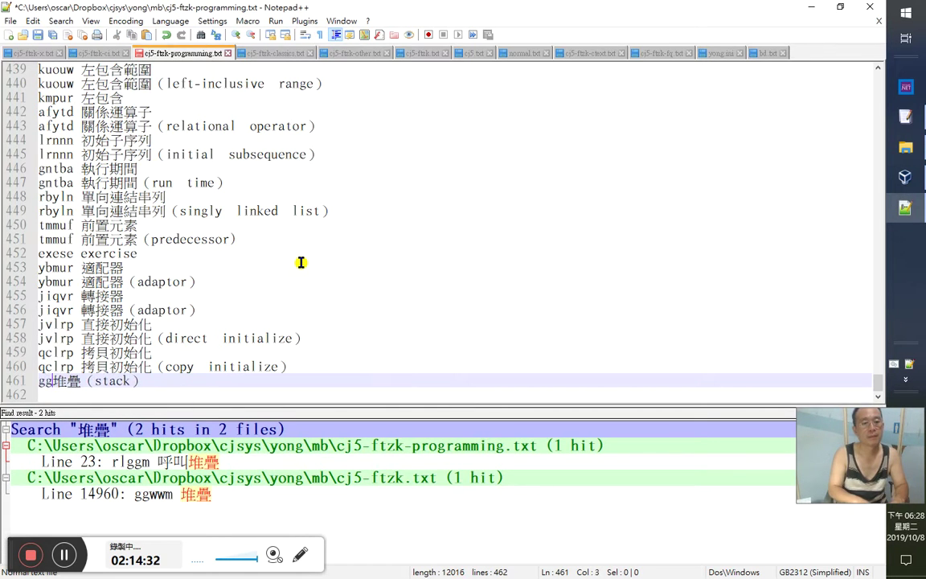
Step: Save the dictionary file and restart the yong.exe input method
{"action": "key", "text": "alt+Tab"}
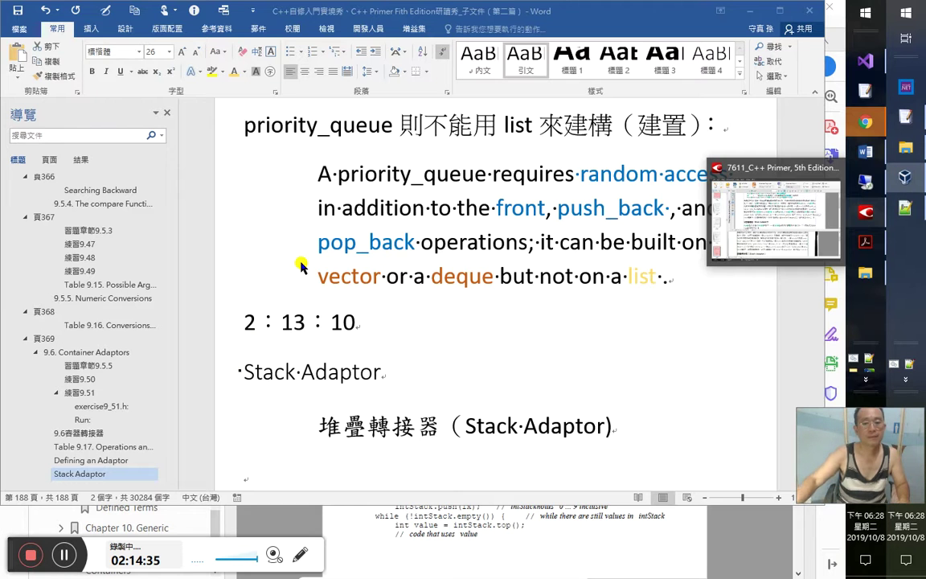
{"action": "key", "text": "alt+Tab"}
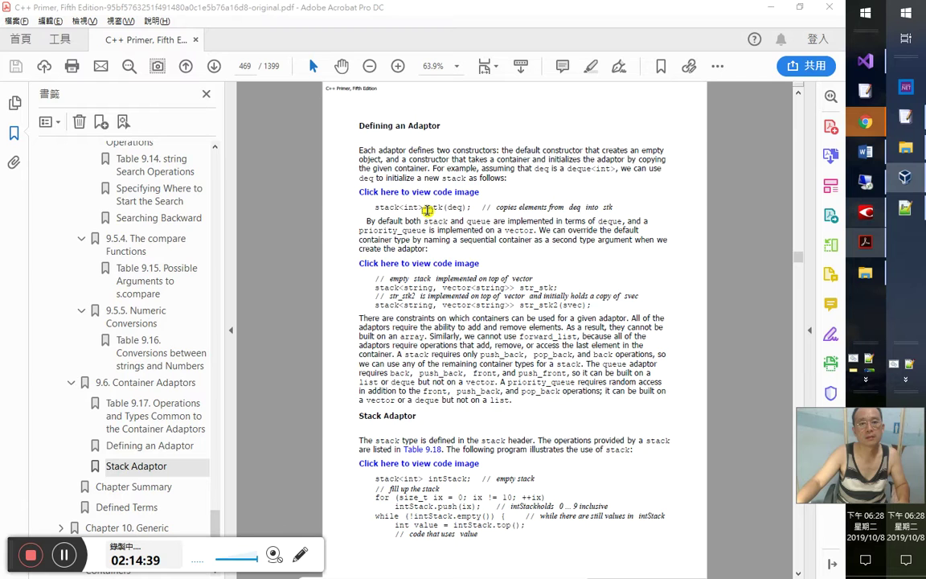
{"action": "key", "text": "alt+Tab"}
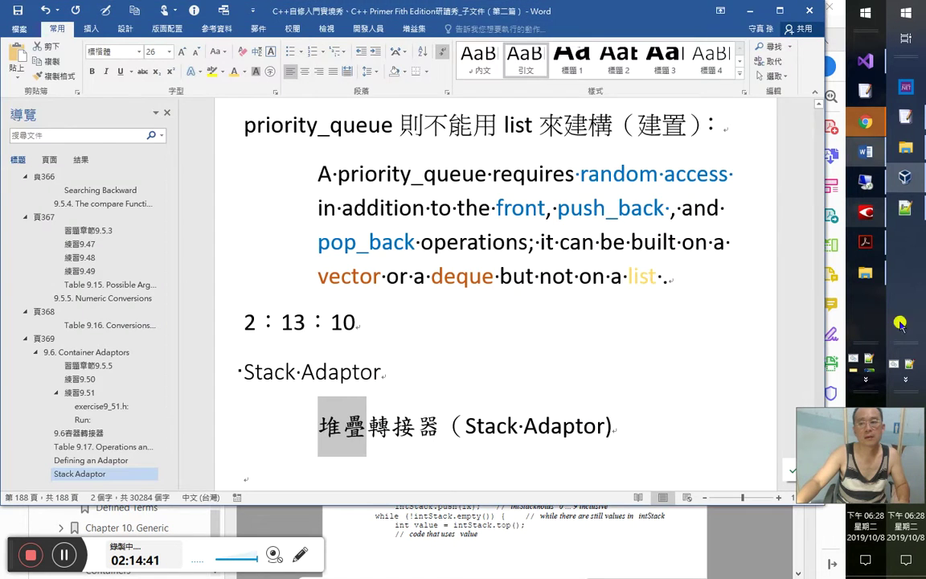
{"action": "key", "text": "alt+Tab"}
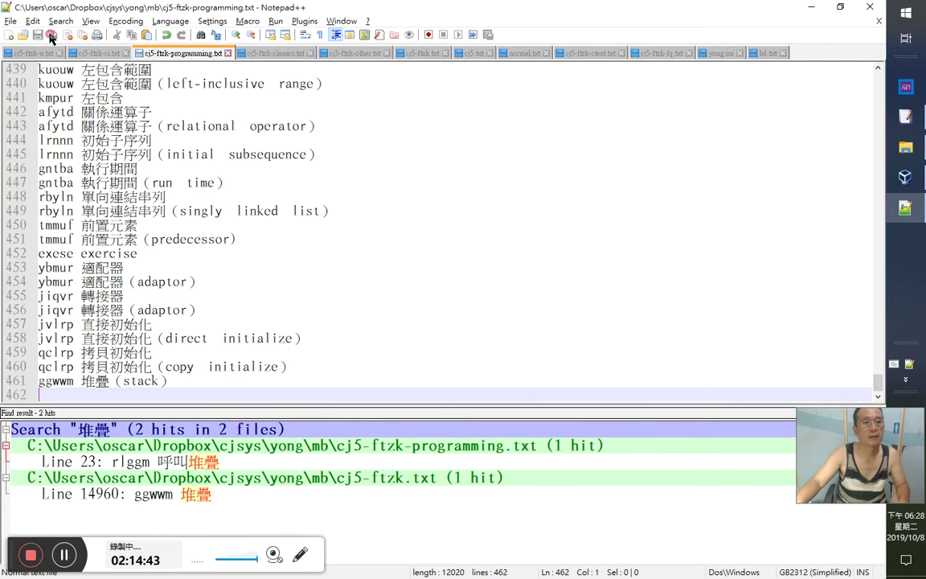
{"action": "left_click", "coordinate": [814, 6]}
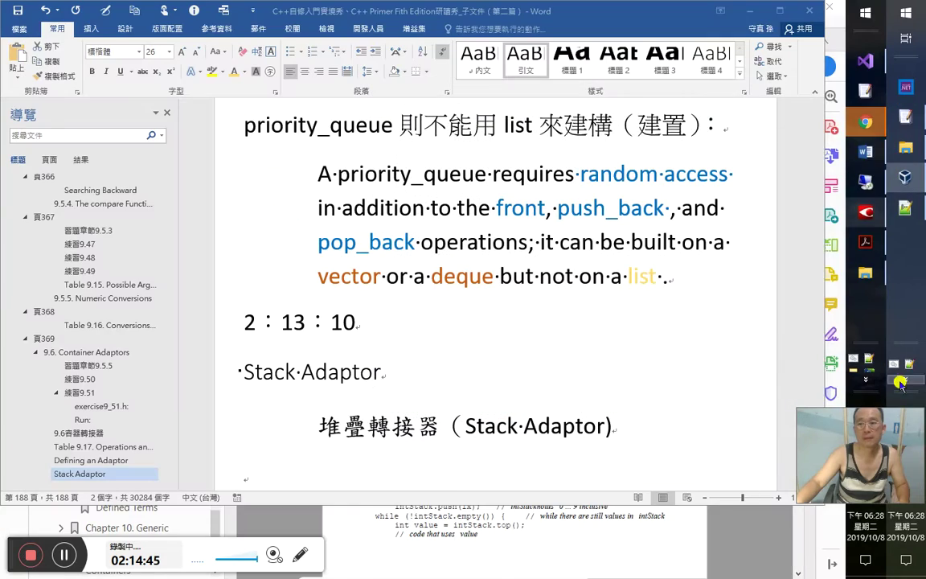
{"action": "left_click", "coordinate": [854, 361]}
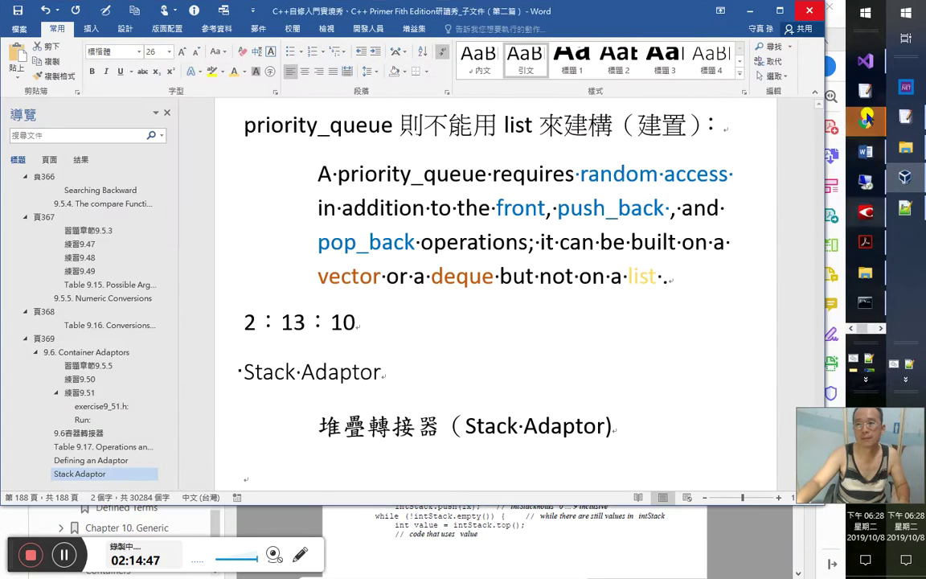
Step: In Chrome, copy the sentence "The stack type is defined in the stack header." from the Google Play edition of C++ Primer
{"action": "left_click", "coordinate": [867, 121]}
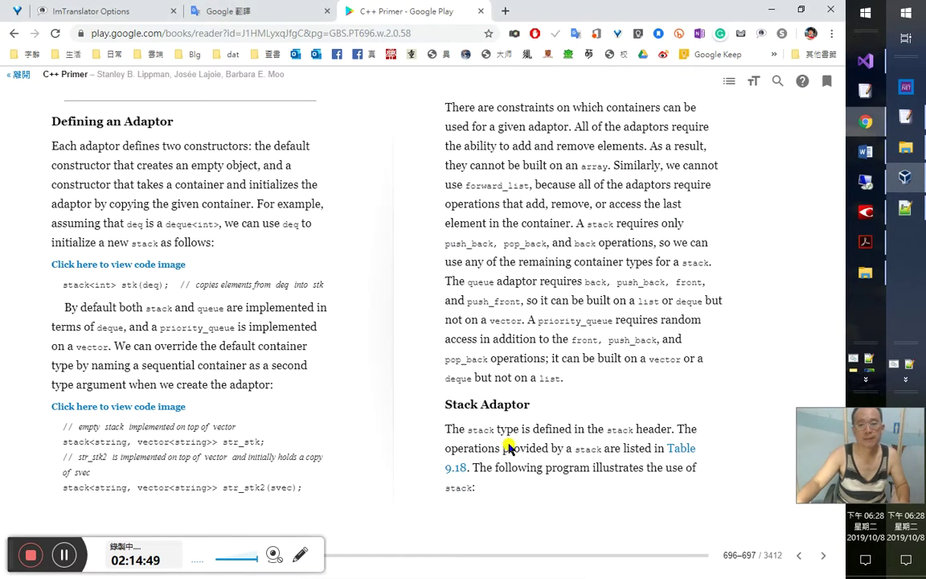
{"action": "key", "text": "alt+Tab"}
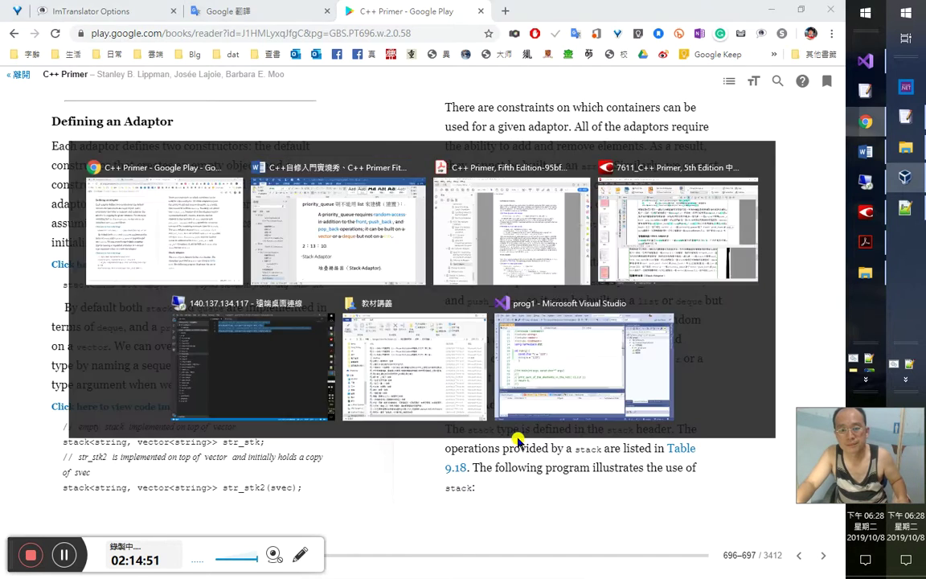
{"action": "key", "text": "alt+Tab"}
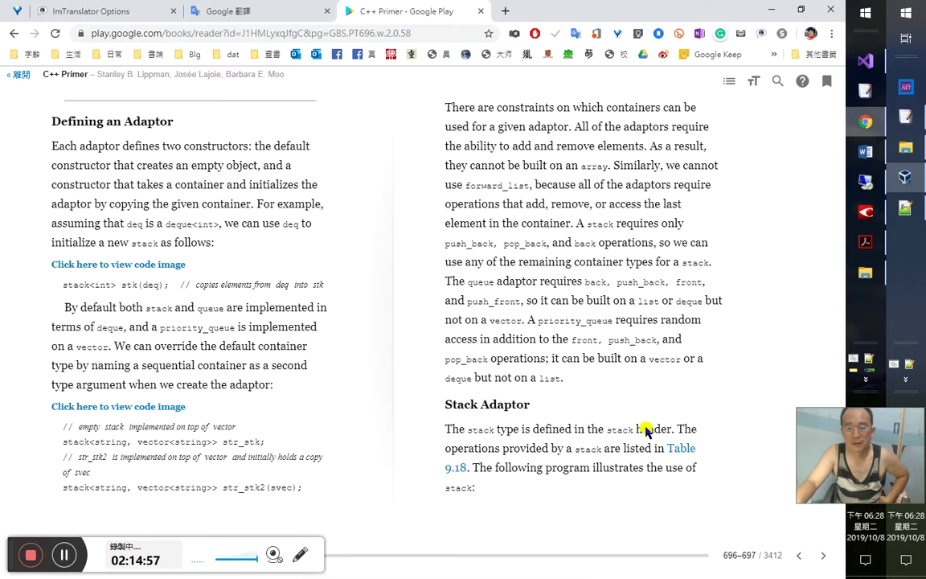
{"action": "left_click_drag", "start_coordinate": [675, 431], "coordinate": [447, 429]}
{"action": "key", "text": "ctrl+c"}
{"action": "left_click", "coordinate": [467, 498]}
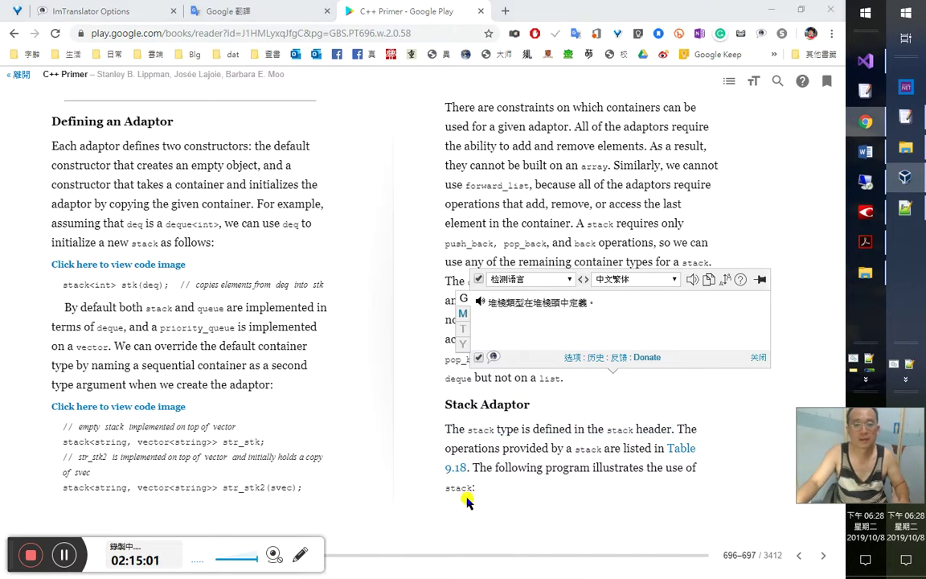
Step: In Word, write the note 可見 stack 這種轉接器也是種型別： below the 堆疊轉接器 quotation
{"action": "key", "text": "alt+Tab"}
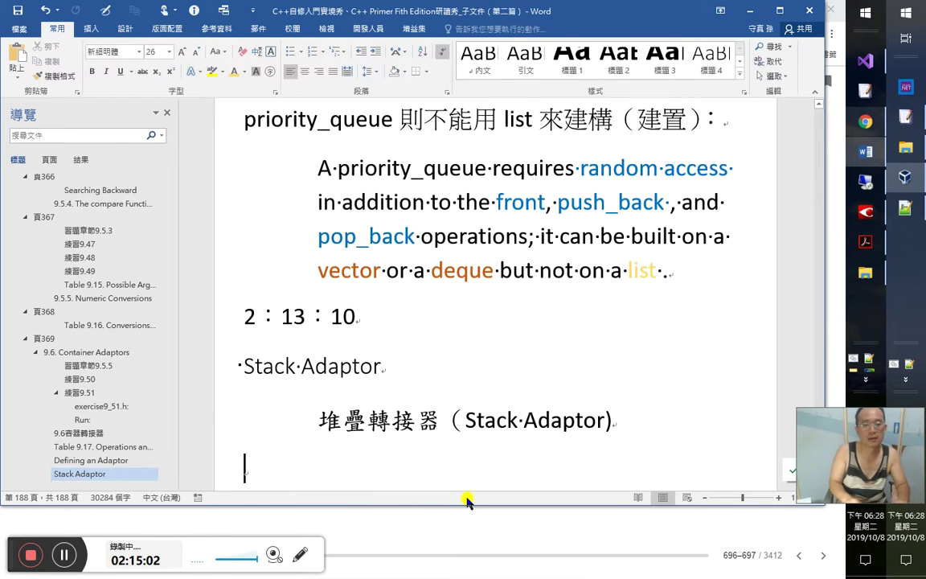
{"action": "type", "text": "mr可見sta"}
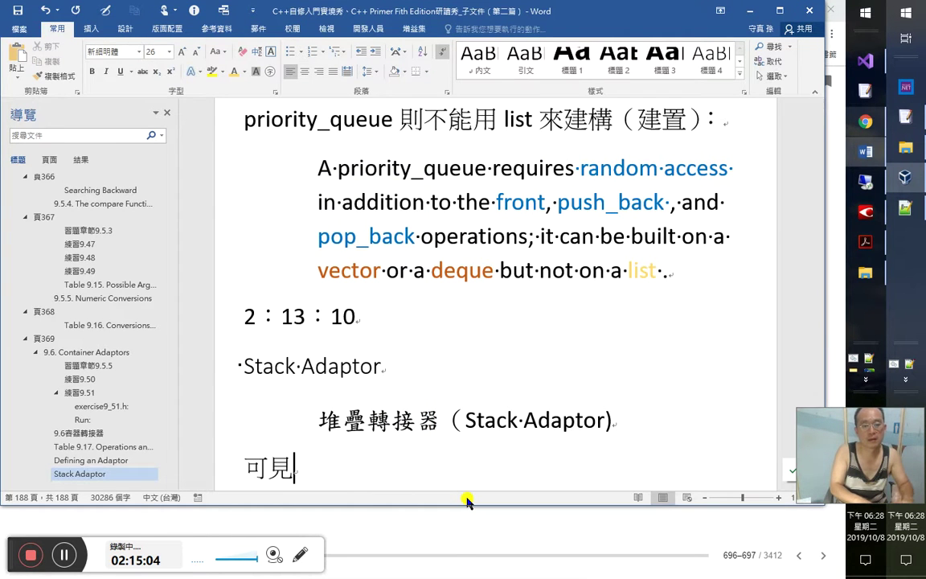
{"action": "type", "text": "ck 這"}
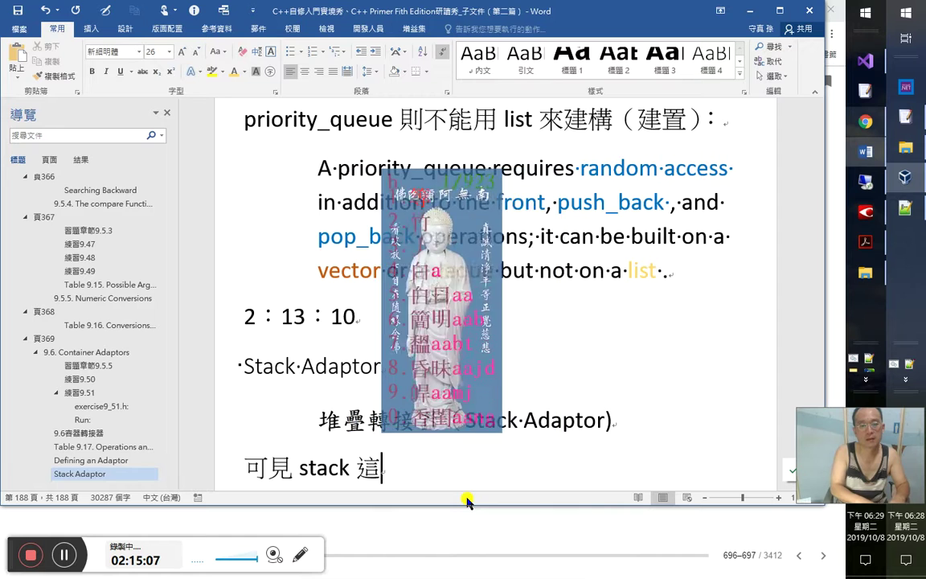
{"action": "type", "text": "種"}
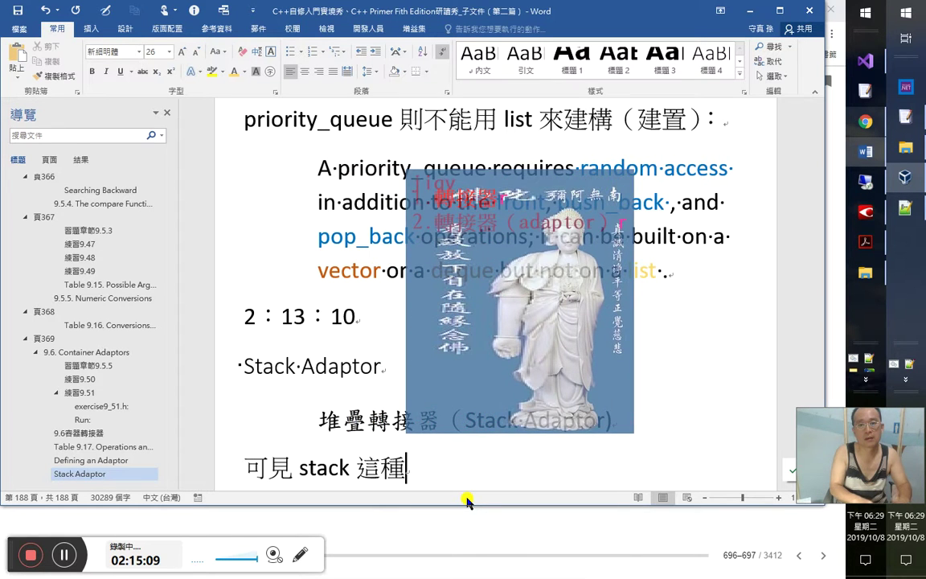
{"action": "type", "text": "v轉接器也是種型別："}
Step: Paste the copied English sentence as an indented quotation under the note and add an empty body paragraph below it
{"action": "key", "text": "Return"}
{"action": "key", "text": "Tab"}
{"action": "key", "text": "ctrl+v"}
{"action": "key", "text": "Return"}
Step: Color the word "type" in the new quotation and 型別 in the note above it blue
{"action": "left_click_drag", "start_coordinate": [424, 378], "coordinate": [456, 380]}
{"action": "left_click", "coordinate": [460, 379]}
{"action": "double_click", "coordinate": [424, 376]}
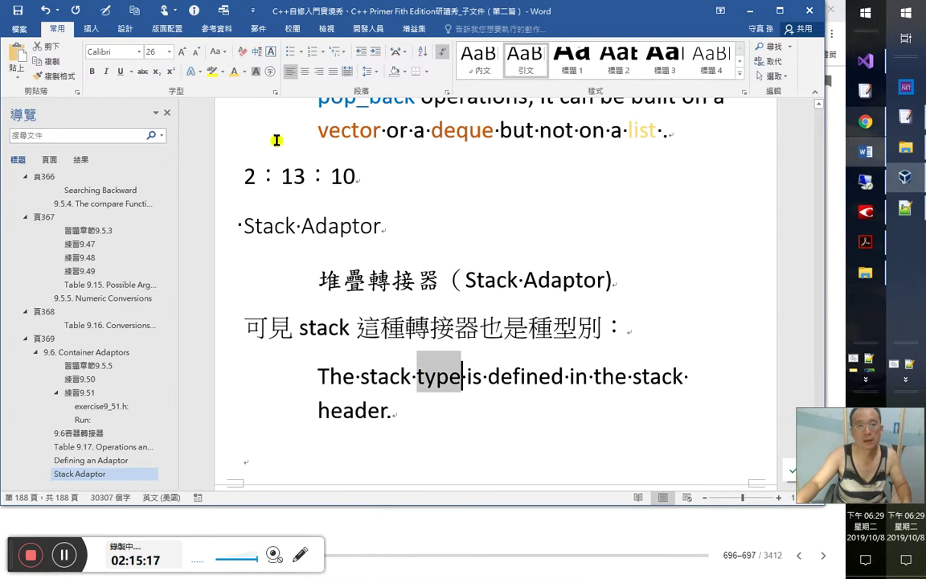
{"action": "left_click", "coordinate": [244, 75]}
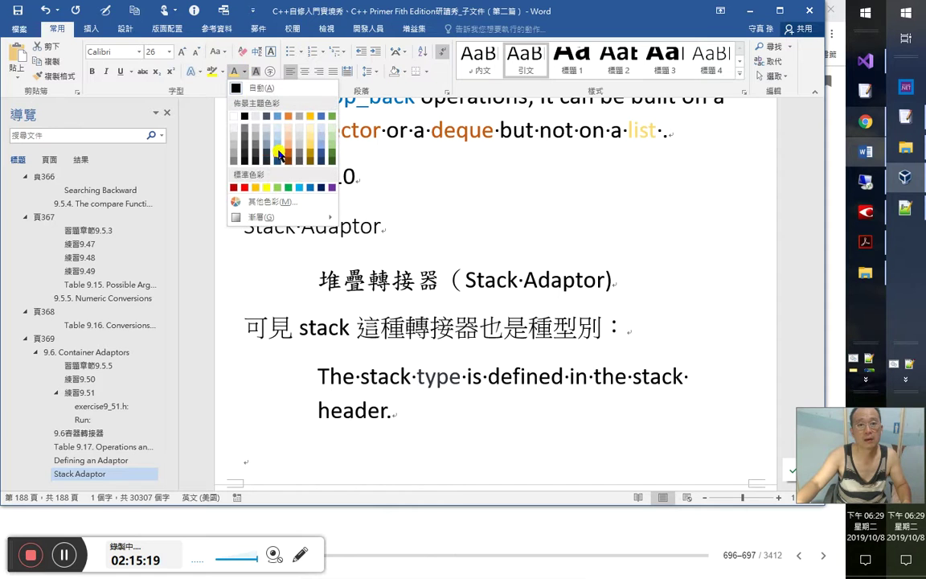
{"action": "left_click", "coordinate": [278, 152]}
{"action": "left_click_drag", "start_coordinate": [559, 330], "coordinate": [606, 337]}
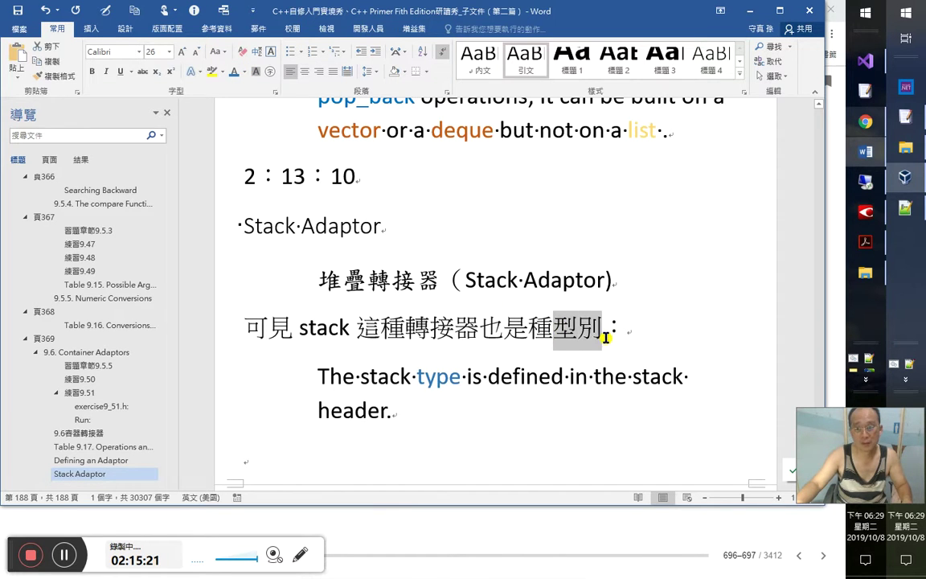
{"action": "key", "text": "F4"}
{"action": "left_click", "coordinate": [567, 376]}
Step: Bold "stack header" and the first "stack" in the English quotation, and save the document
{"action": "key", "text": "Down"}
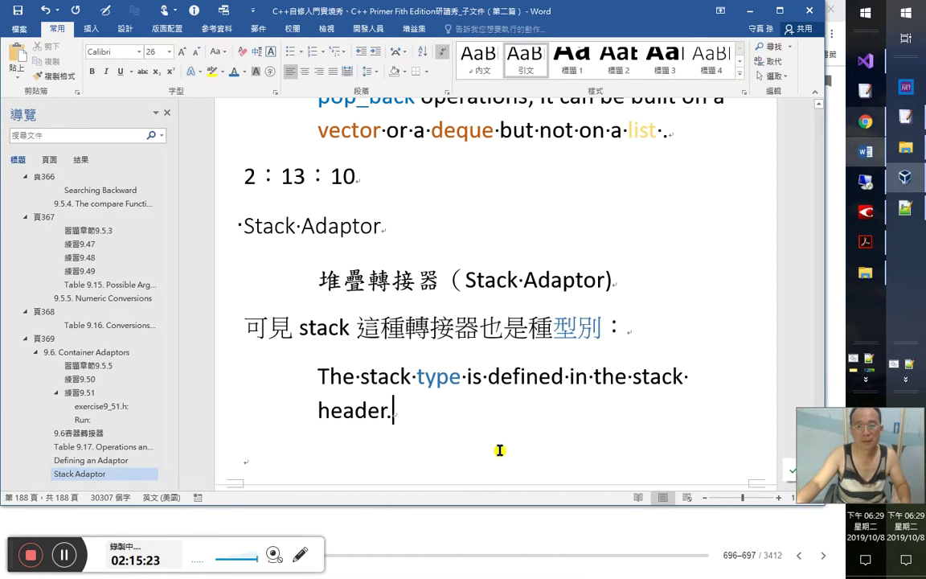
{"action": "key", "text": "ctrl+shift+Left"}
{"action": "key", "text": "ctrl+shift+Left"}
{"action": "key", "text": "ctrl+shift+Left"}
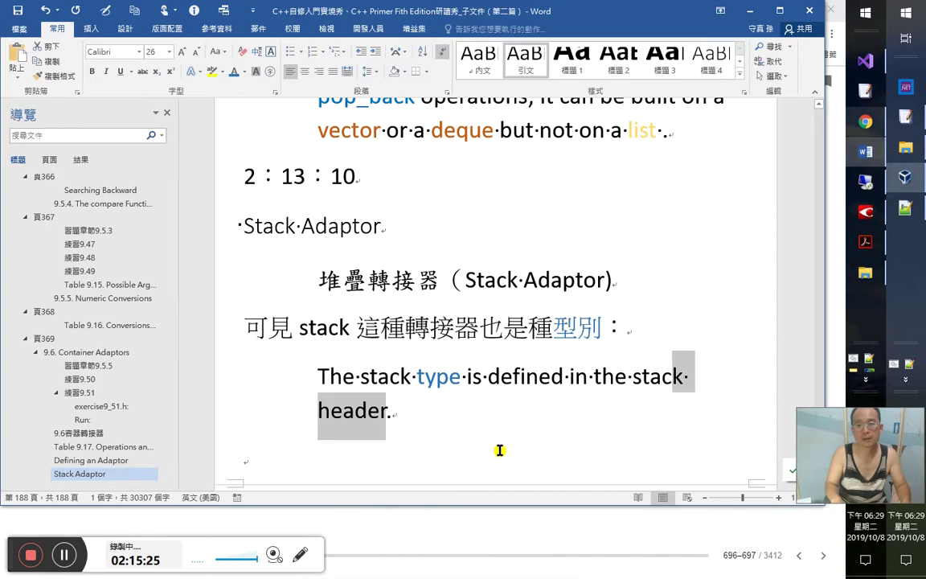
{"action": "key", "text": "ctrl+b"}
{"action": "key", "text": "Home"}
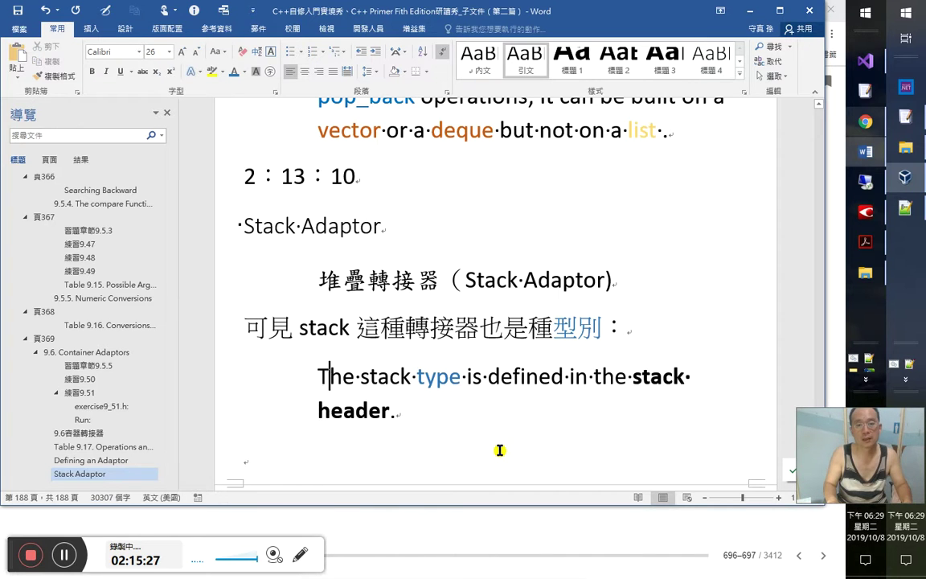
{"action": "key", "text": "shift+Right"}
{"action": "key", "text": "shift+Right"}
{"action": "key", "text": "shift+Right"}
{"action": "key", "text": "shift+Right"}
{"action": "key", "text": "shift+Right"}
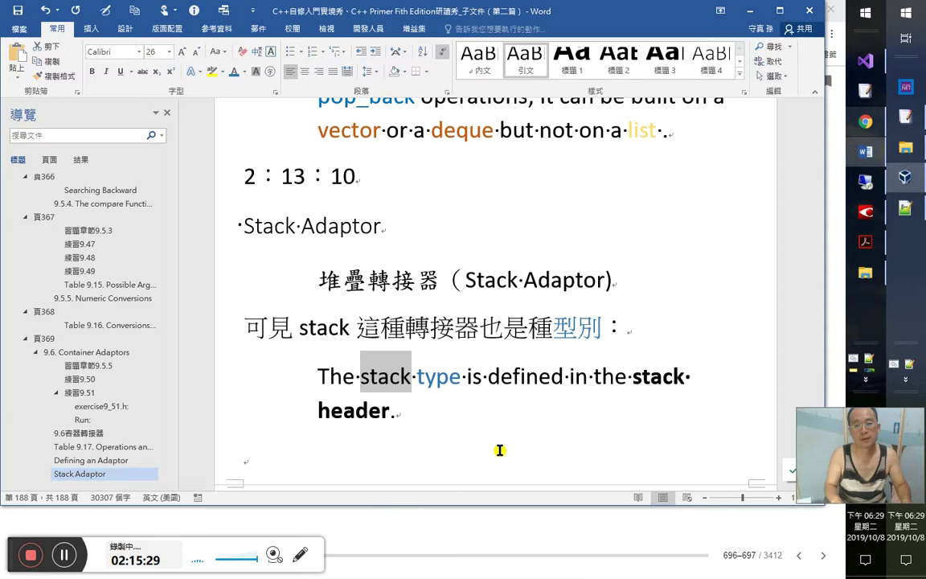
{"action": "key", "text": "ctrl+b"}
{"action": "key", "text": "Down"}
{"action": "key", "text": "Down"}
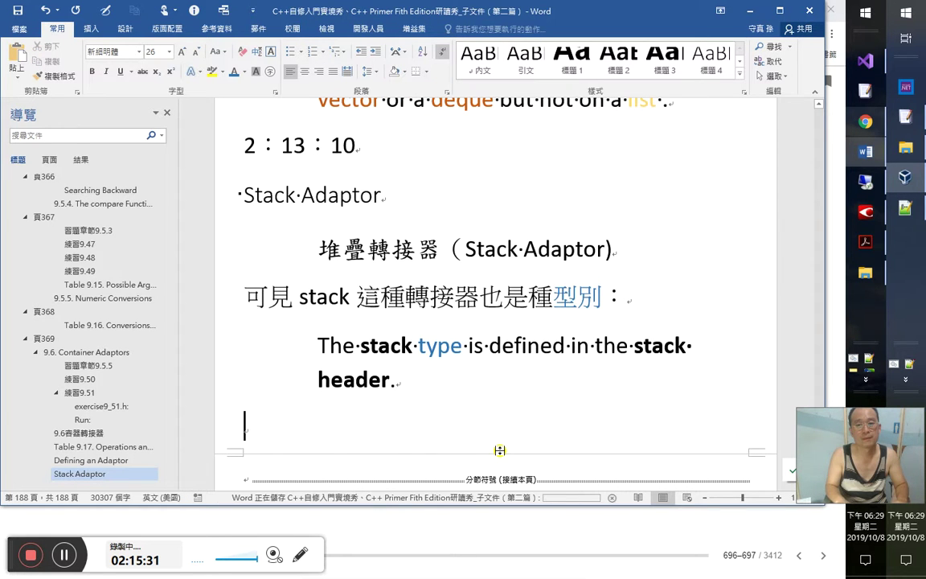
Step: Switch back to the Google Play edition of C++ Primer in Chrome to continue reading the Stack Adaptor section
{"action": "key", "text": "alt+Tab"}
{"action": "key", "text": "alt+Tab"}
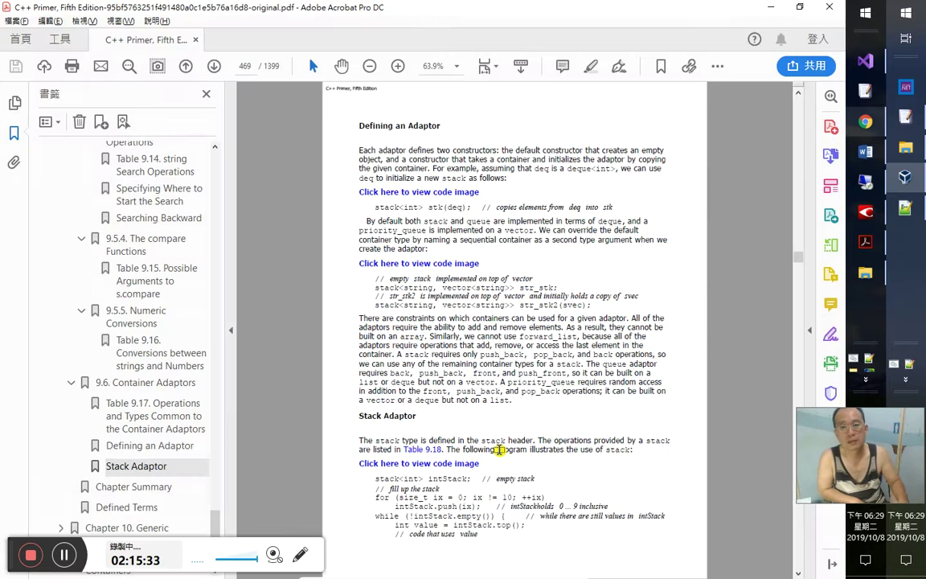
{"action": "key", "text": "alt+Tab"}
{"action": "key", "text": "alt+Tab"}
{"action": "key", "text": "alt+Tab"}
{"action": "key", "text": "alt+shift+Tab"}
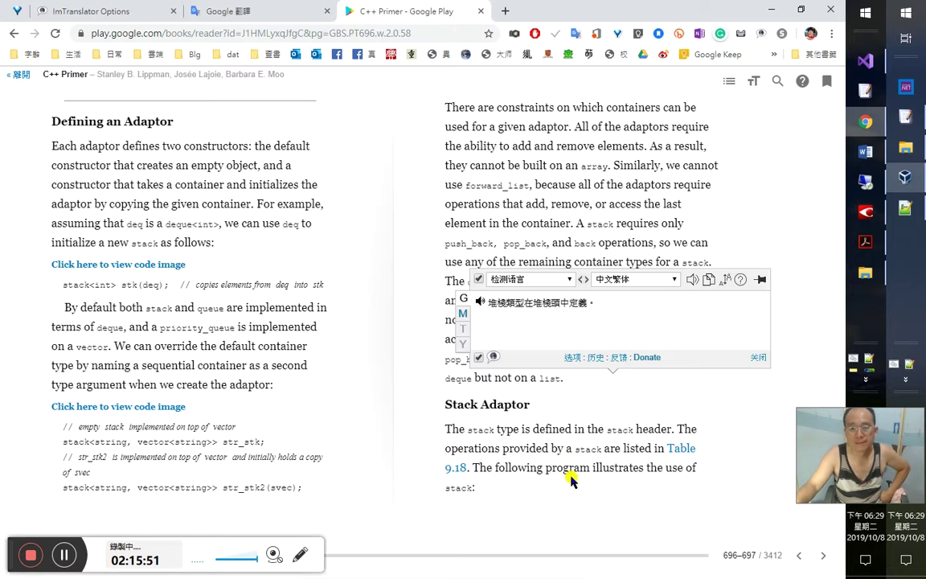
Step: Advance the English edition one page and read the Stack Adaptor text and intStack example in the Chinese scan in ABBYY FineReader
{"action": "left_click", "coordinate": [825, 557]}
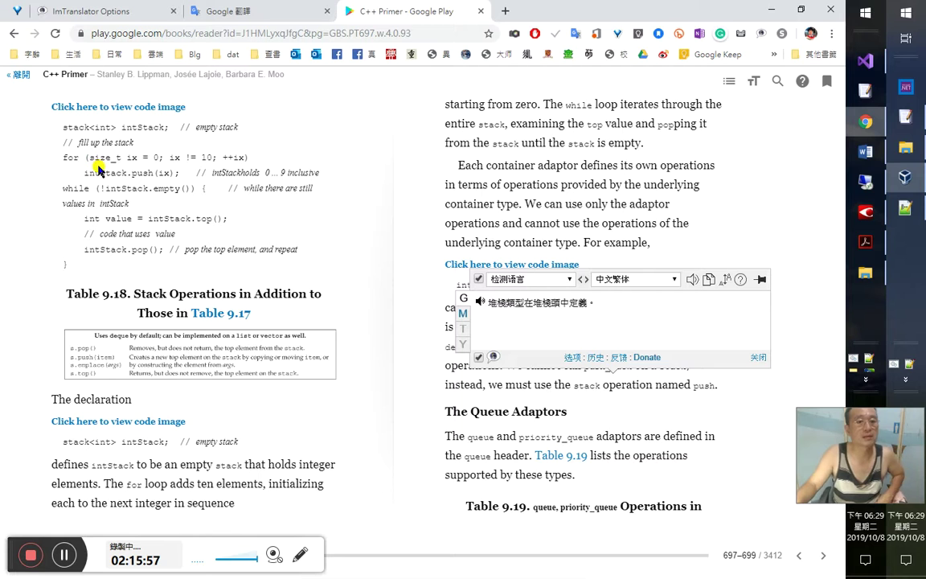
{"action": "left_click", "coordinate": [866, 214]}
{"action": "scroll", "coordinate": [469, 321], "scroll_direction": "down", "scroll_amount": 4}
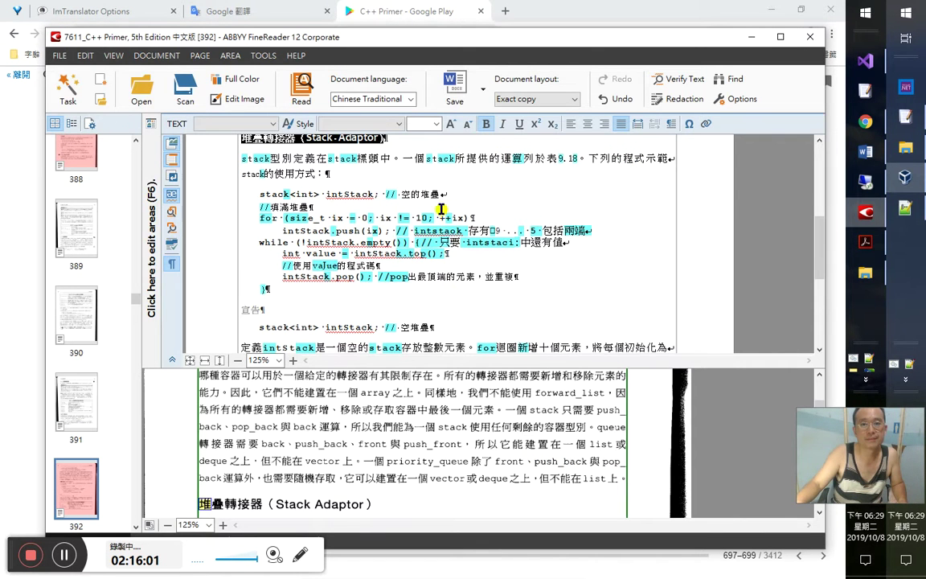
{"action": "key", "text": "Down"}
{"action": "key", "text": "Right"}
{"action": "key", "text": "Right"}
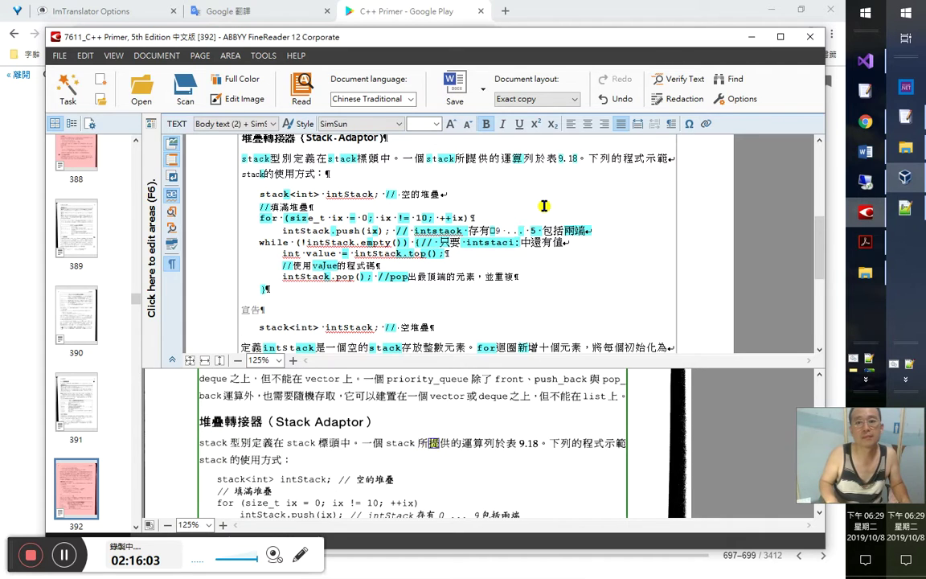
{"action": "key", "text": "Home"}
{"action": "key", "text": "shift+End"}
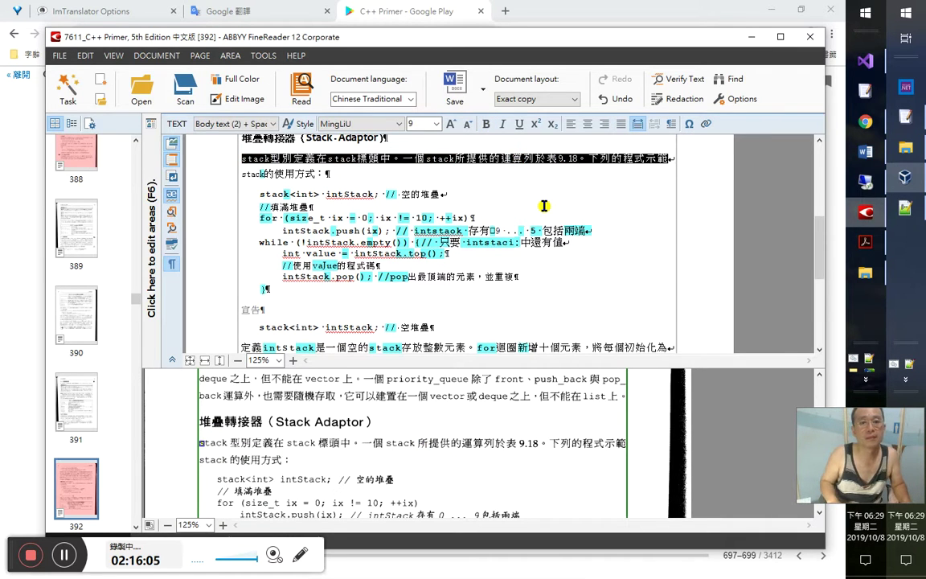
{"action": "key", "text": "Down"}
{"action": "key", "text": "Down"}
{"action": "key", "text": "Up"}
{"action": "key", "text": "shift+Home"}
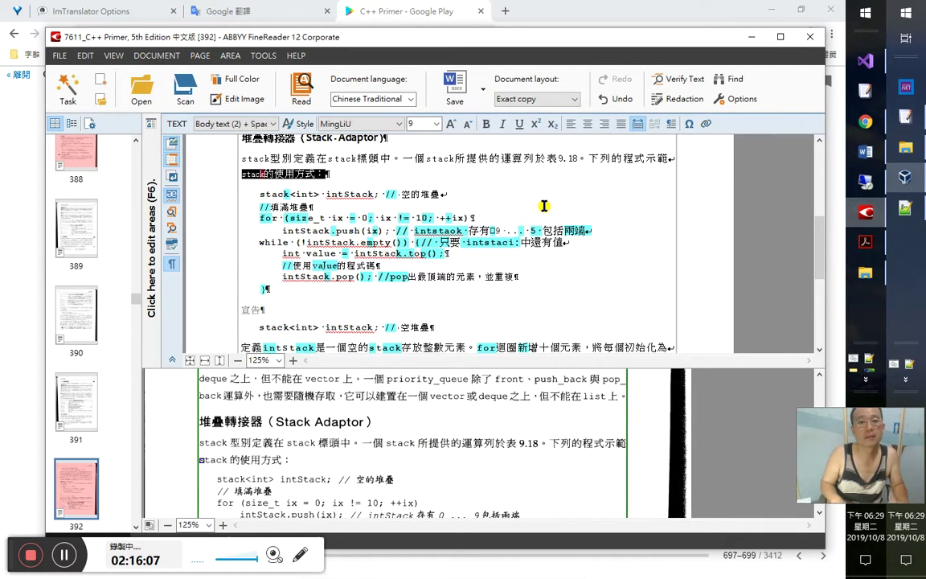
{"action": "key", "text": "Down"}
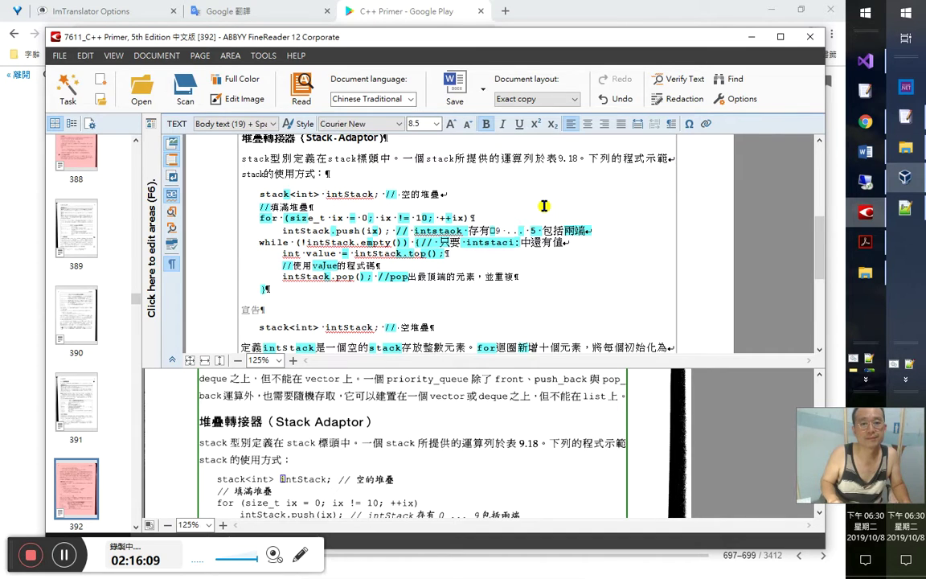
{"action": "key", "text": "Down"}
{"action": "key", "text": "Down"}
{"action": "key", "text": "Down"}
{"action": "key", "text": "Down"}
{"action": "key", "text": "Down"}
{"action": "key", "text": "Down"}
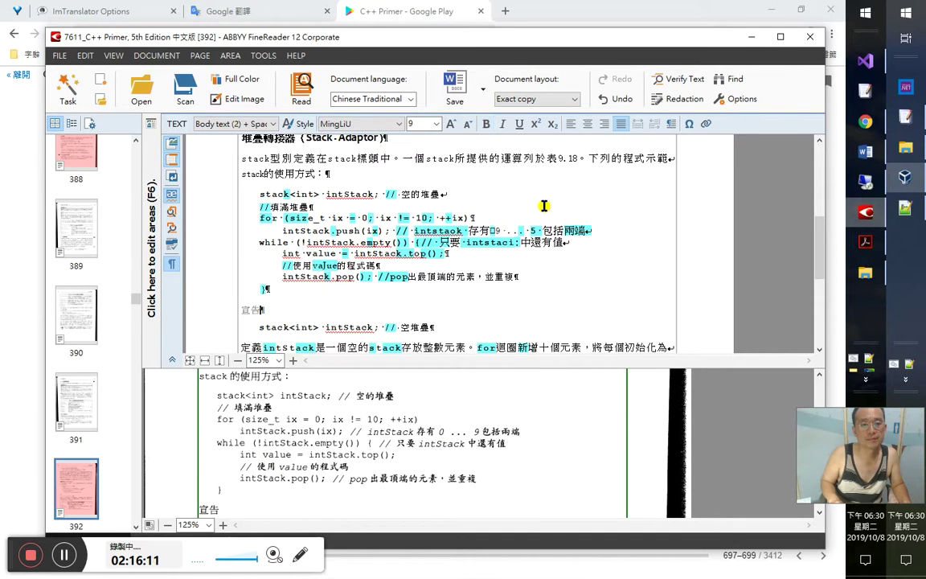
{"action": "key", "text": "Down"}
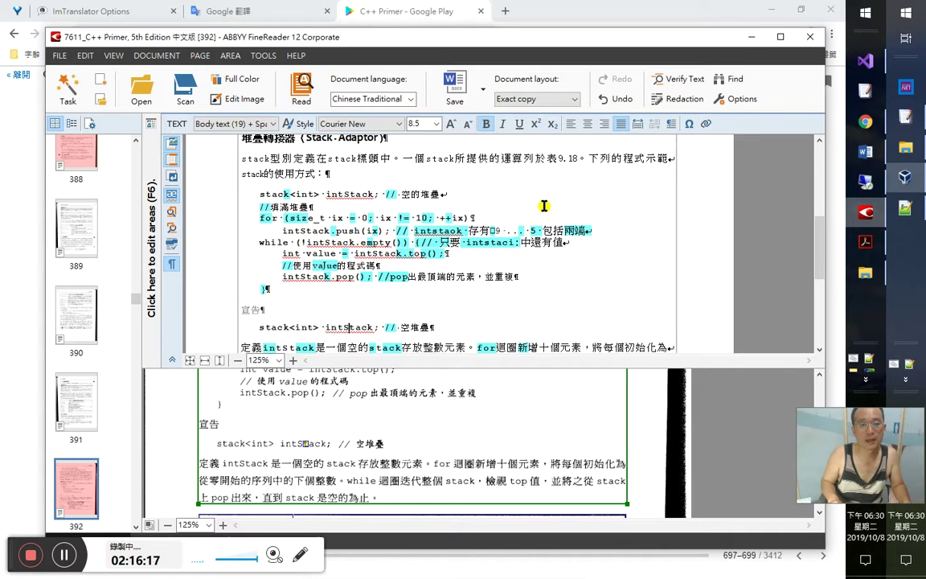
{"action": "key", "text": "shift+End"}
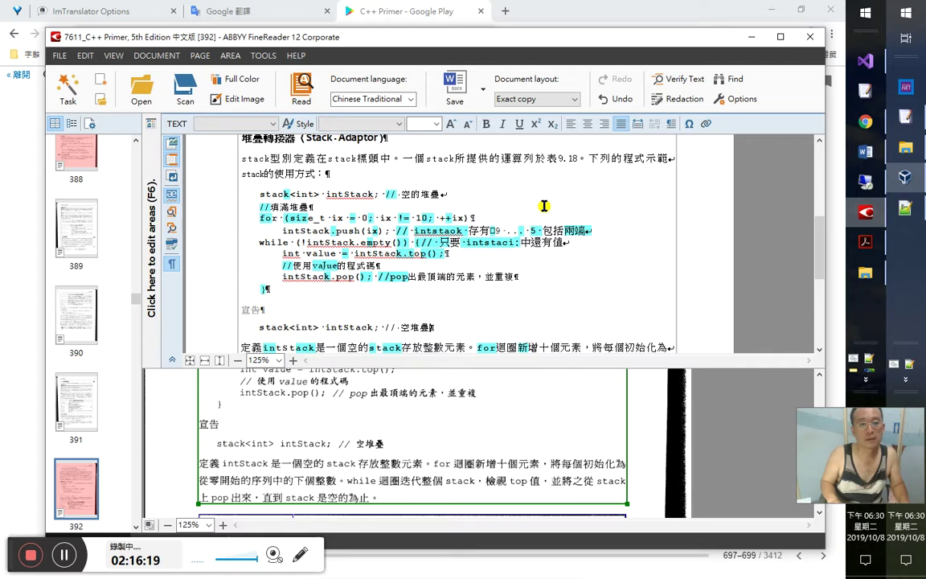
Step: Compare the intStack explanation and the Table 9.18 stack operations in the Chinese scan with the English edition
{"action": "key", "text": "alt+Tab"}
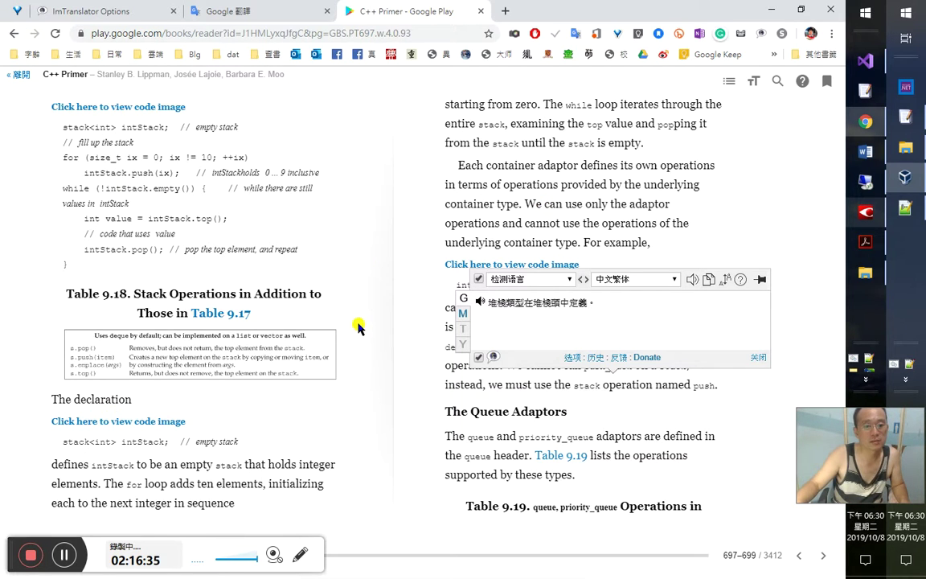
{"action": "key", "text": "alt+Tab"}
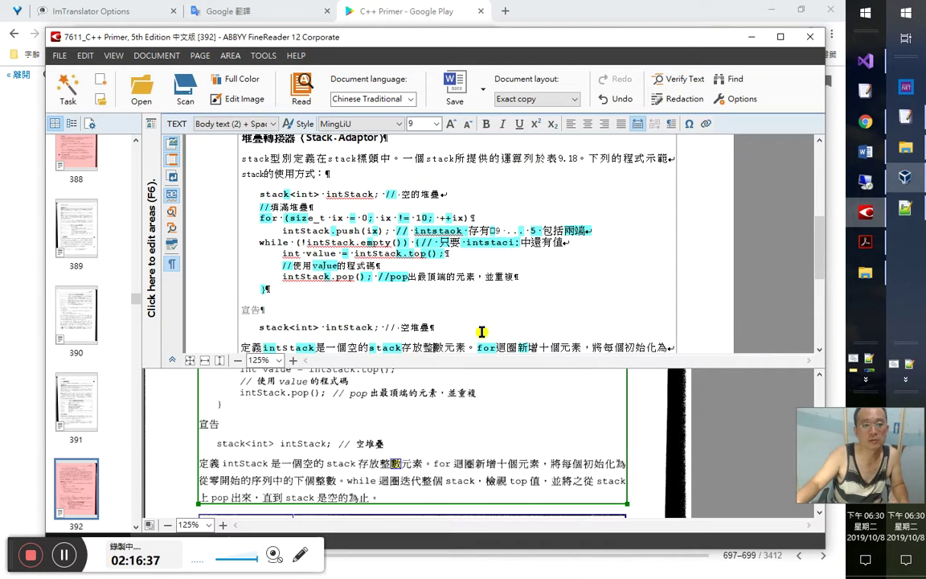
{"action": "scroll", "coordinate": [482, 332], "scroll_direction": "down", "scroll_amount": 5}
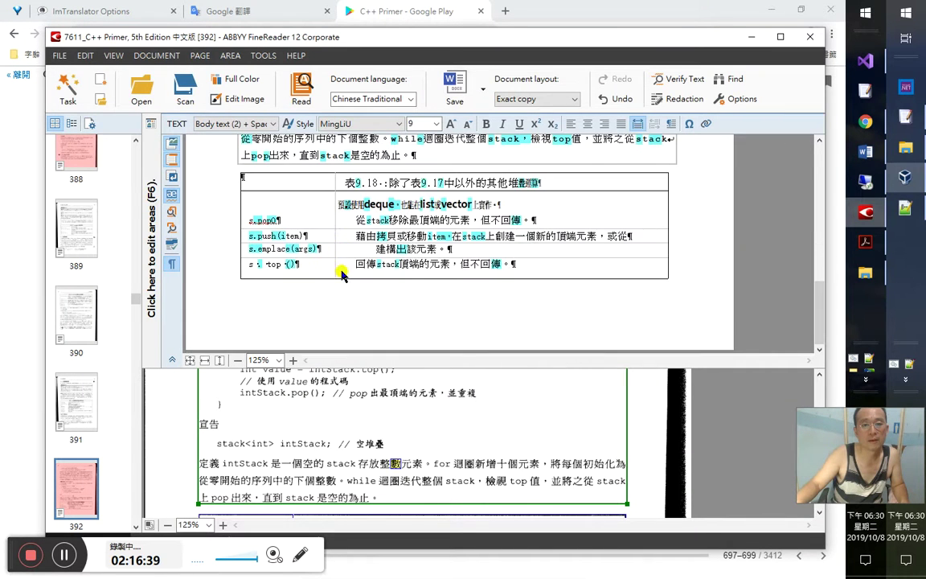
{"action": "left_click", "coordinate": [343, 191]}
{"action": "key", "text": "alt+Tab"}
{"action": "key", "text": "alt+Tab"}
{"action": "key", "text": "alt+Tab"}
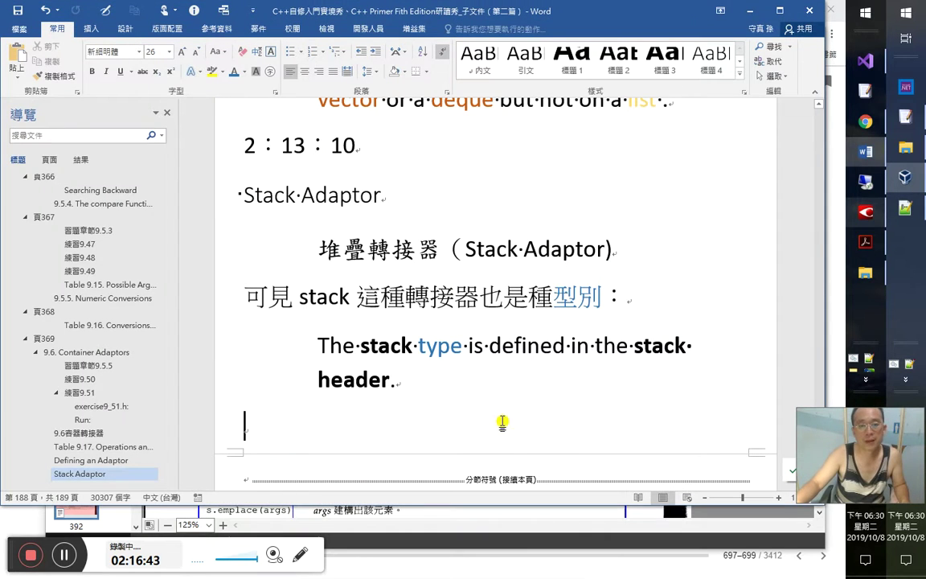
{"action": "key", "text": "alt+Tab"}
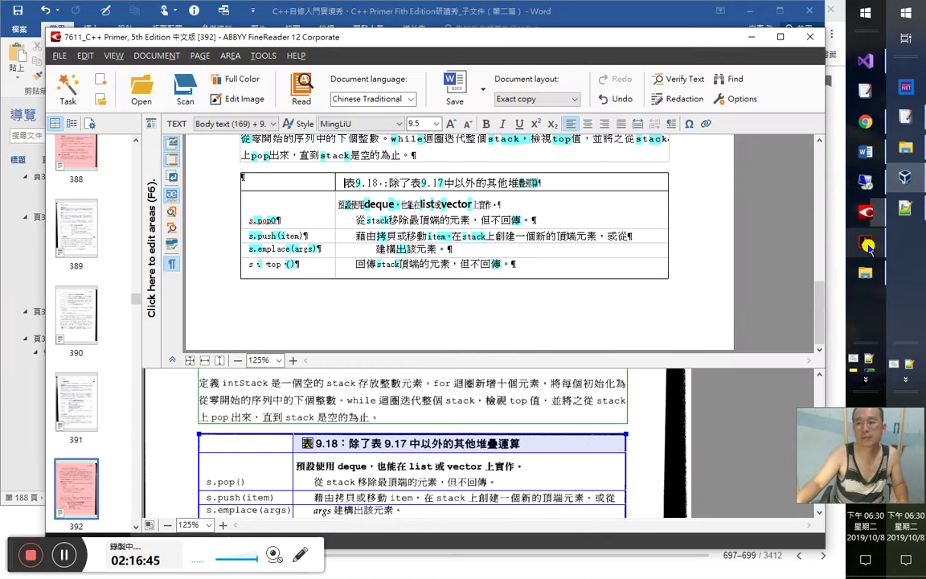
Step: Switch to the C++ Primer PDF in Adobe Acrobat and bookmark the Table 9.18 heading on page 470 with its full title
{"action": "left_click", "coordinate": [868, 247]}
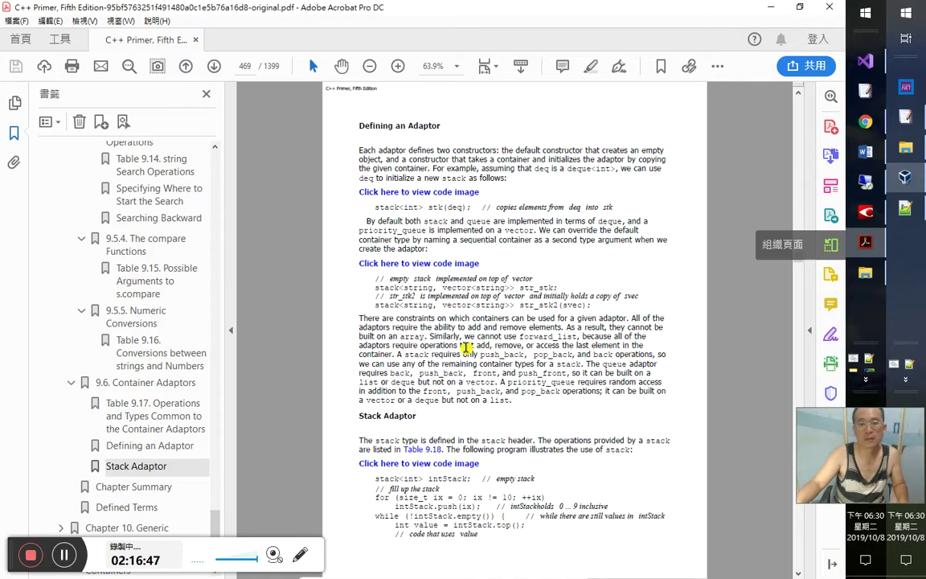
{"action": "left_click", "coordinate": [213, 66]}
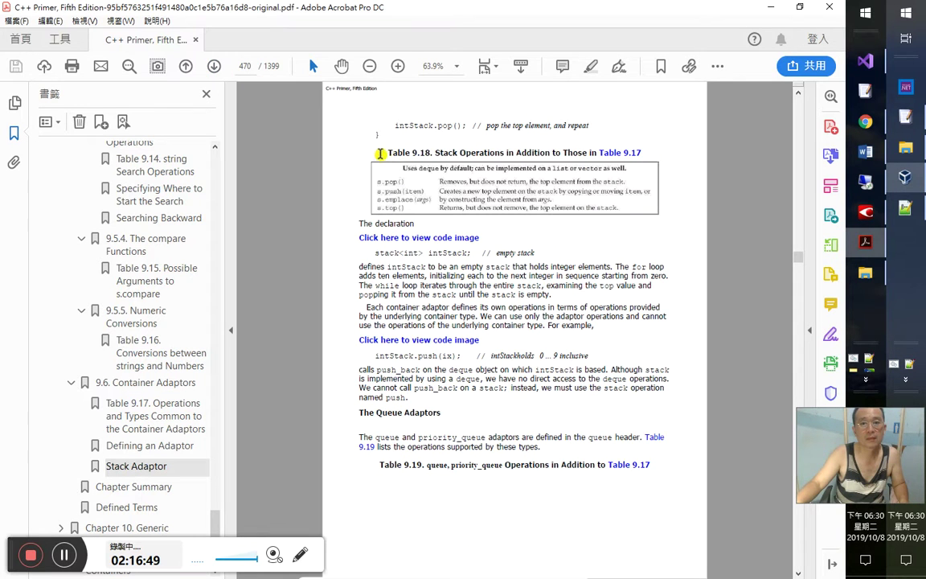
{"action": "left_click_drag", "start_coordinate": [388, 152], "coordinate": [663, 134]}
{"action": "key", "text": "ctrl+c"}
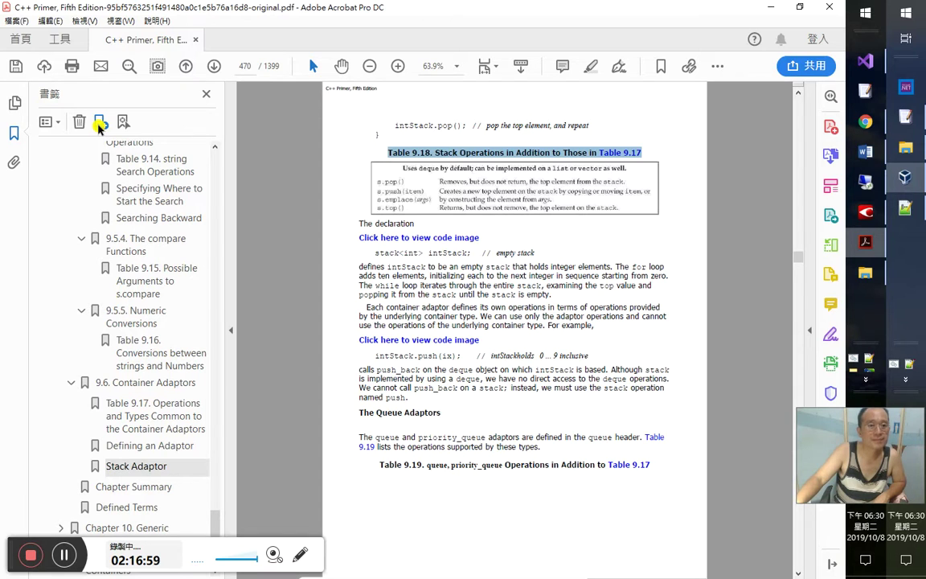
{"action": "left_click", "coordinate": [99, 123]}
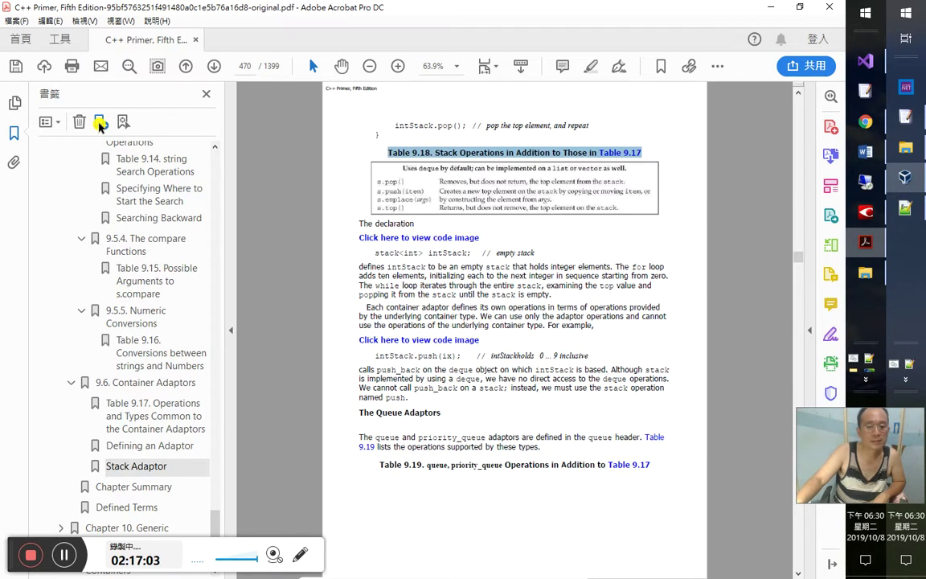
{"action": "right_click", "coordinate": [454, 158]}
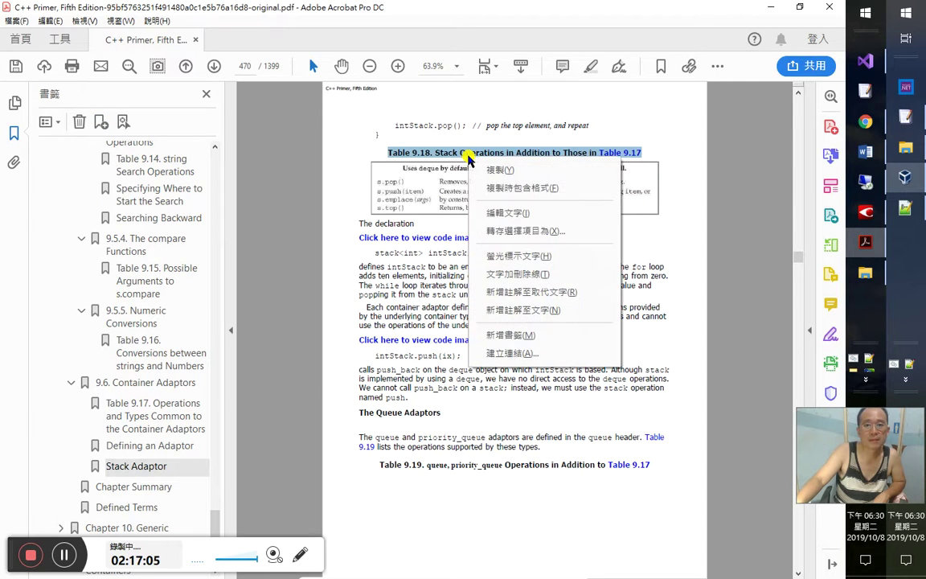
{"action": "left_click", "coordinate": [506, 330]}
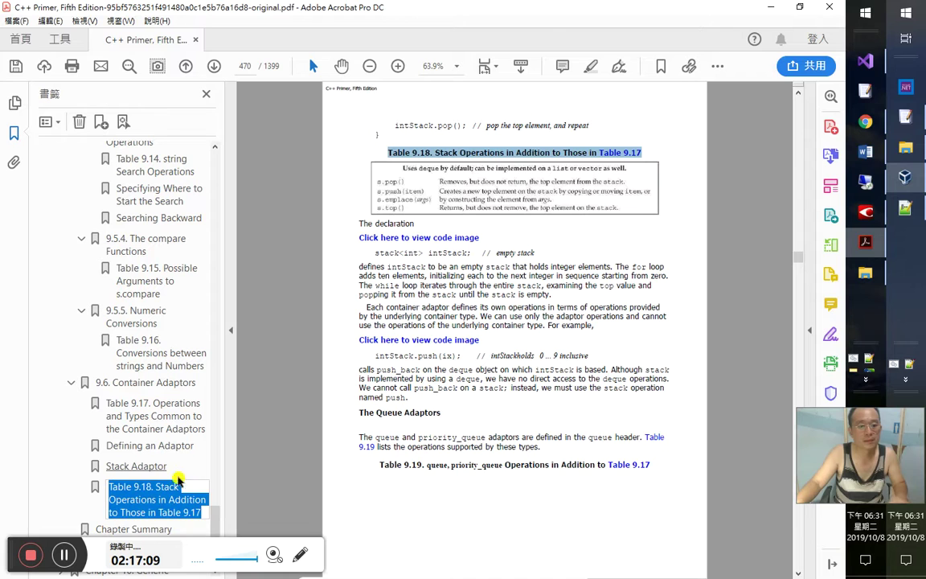
{"action": "key", "text": "Return"}
Step: Nest the Table 9.18 bookmark under the Stack Adaptor bookmark and save the PDF
{"action": "left_click_drag", "start_coordinate": [136, 495], "coordinate": [145, 468]}
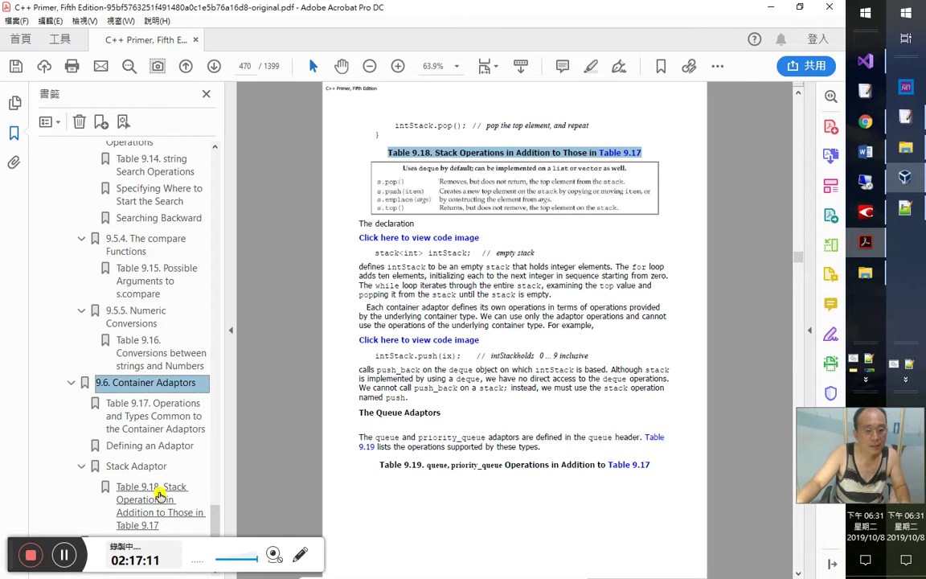
{"action": "scroll", "coordinate": [159, 495], "scroll_direction": "down", "scroll_amount": 1}
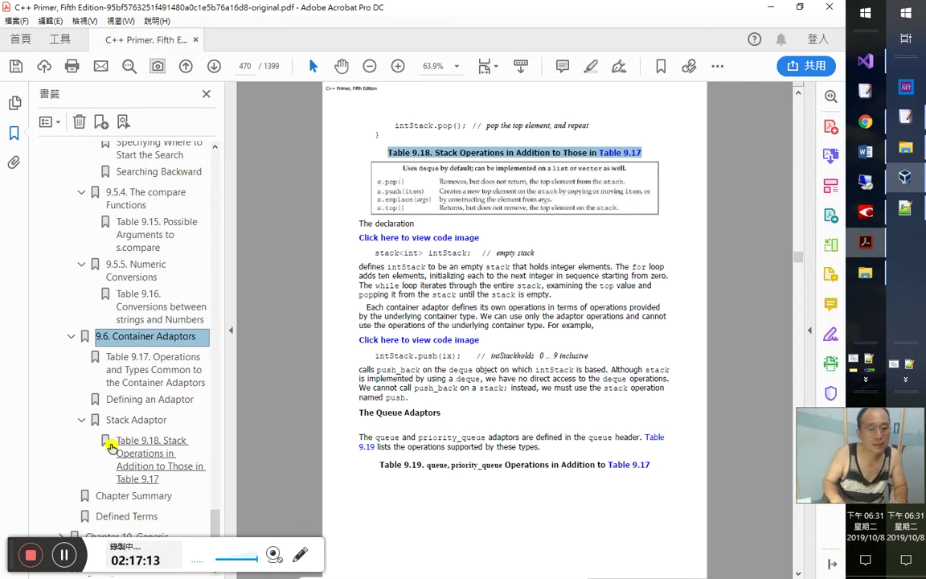
{"action": "key", "text": "ctrl+s"}
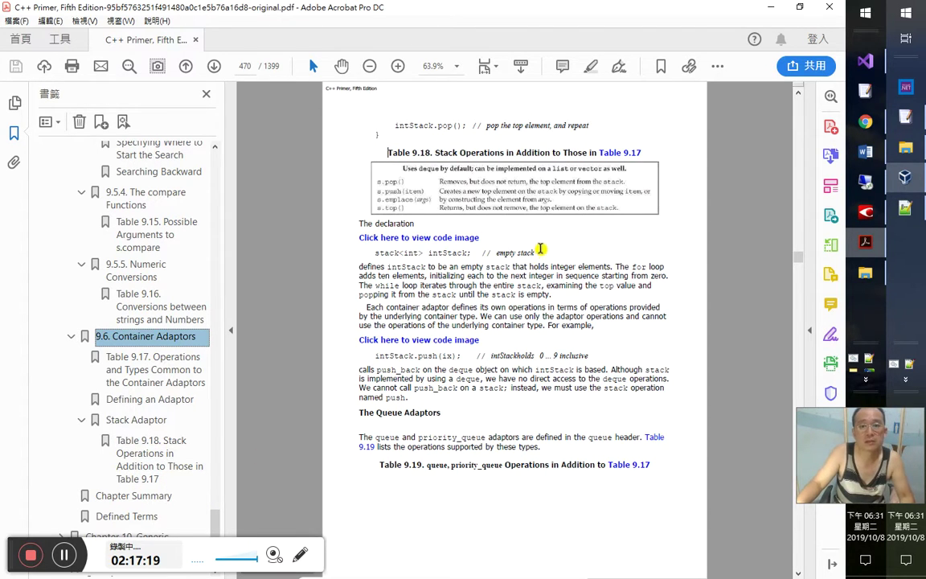
Step: Switch to the Word notes and add the Heading 4 line "Table 9.18. Stack Operations in Addition to Those in Table 9.17" with an empty paragraph below
{"action": "key", "text": "alt+Tab"}
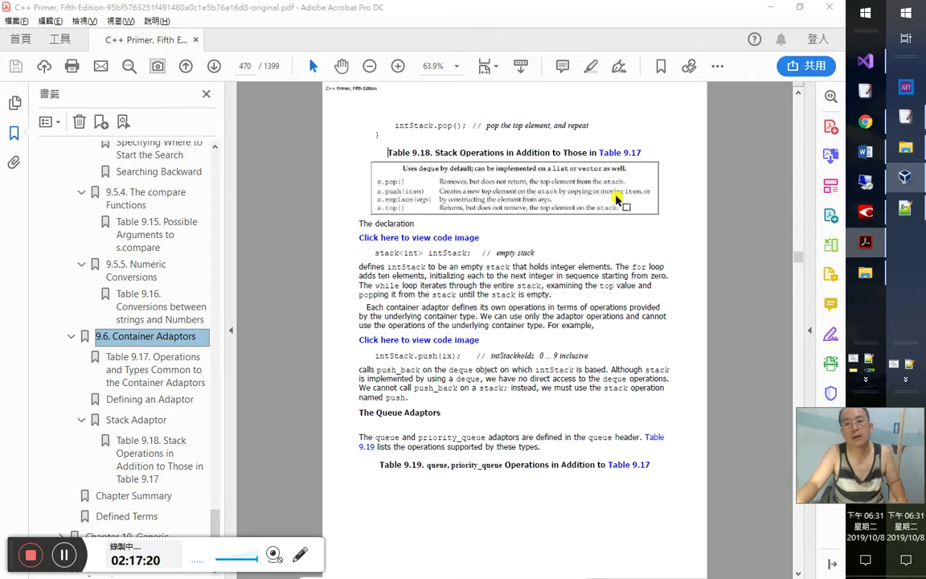
{"action": "key", "text": "alt+Tab"}
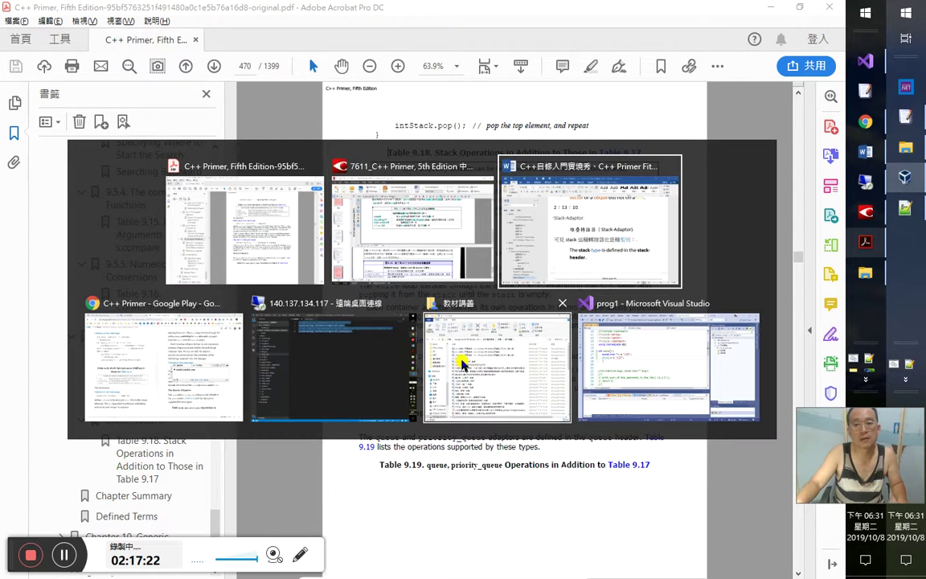
{"action": "key", "text": "ctrl+v"}
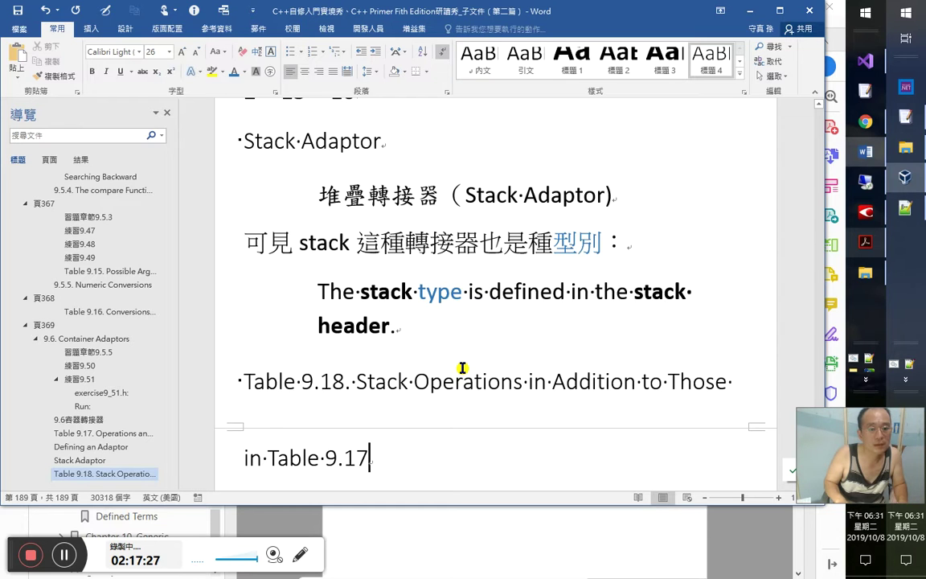
{"action": "key", "text": "Return"}
Step: Link "Table 9.17" in the new heading to the Table 9.17 heading within this document, and follow the link
{"action": "key", "text": "Up"}
{"action": "key", "text": "Up"}
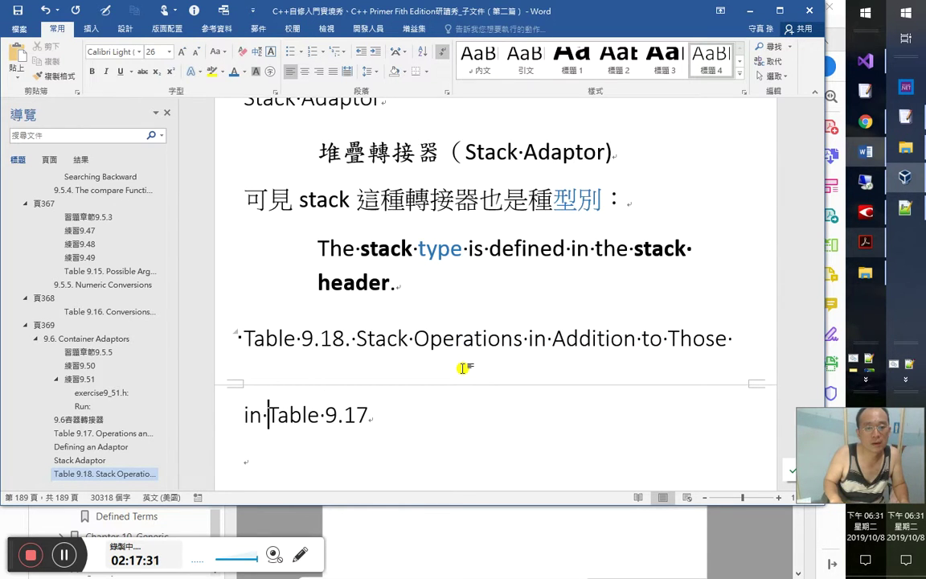
{"action": "key", "text": "shift+End"}
{"action": "key", "text": "ctrl+k"}
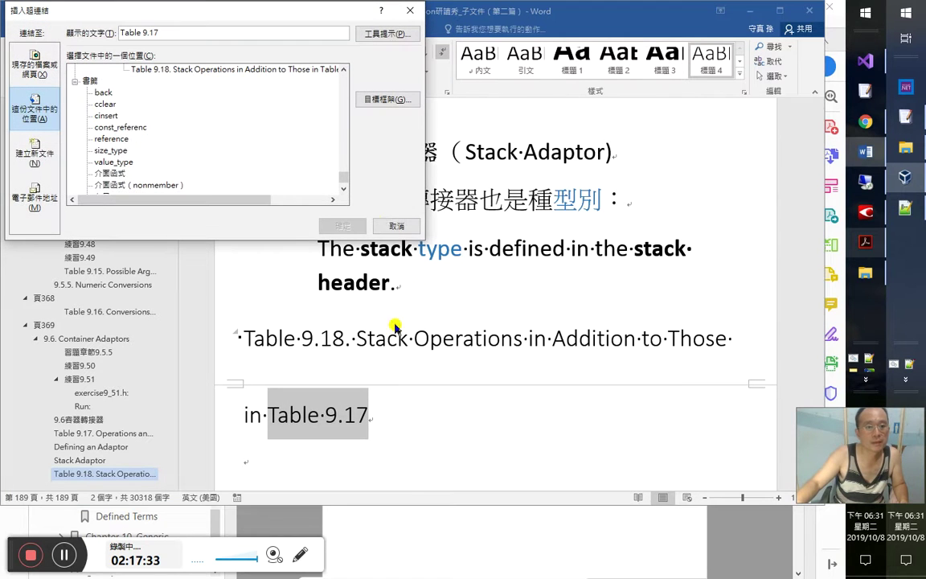
{"action": "scroll", "coordinate": [221, 149], "scroll_direction": "up", "scroll_amount": 3}
{"action": "left_click", "coordinate": [178, 143]}
{"action": "key", "text": "Return"}
{"action": "left_click", "coordinate": [336, 410], "text": "ctrl"}
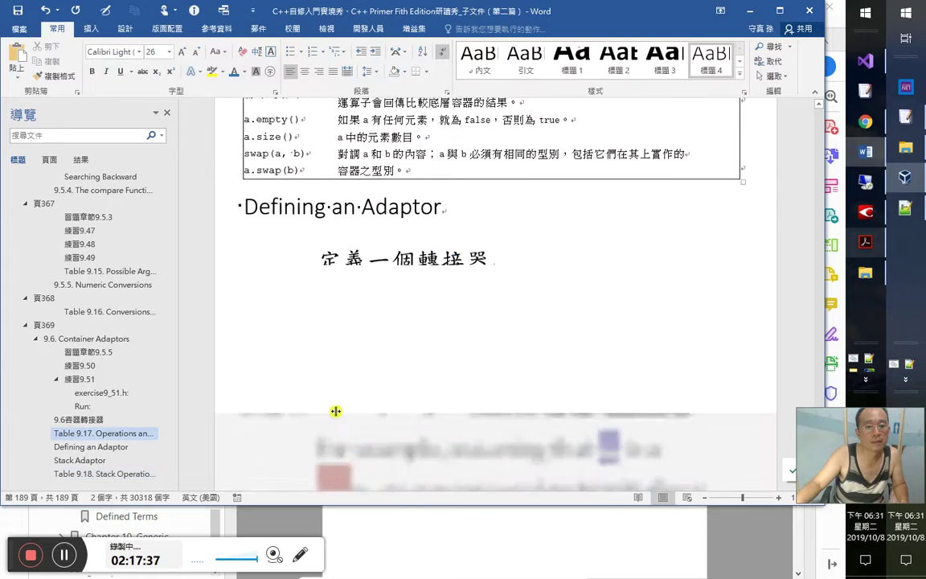
Step: Reduce the Chinese note under the Table 9.17 heading to 18 pt
{"action": "scroll", "coordinate": [445, 234], "scroll_direction": "down", "scroll_amount": 1}
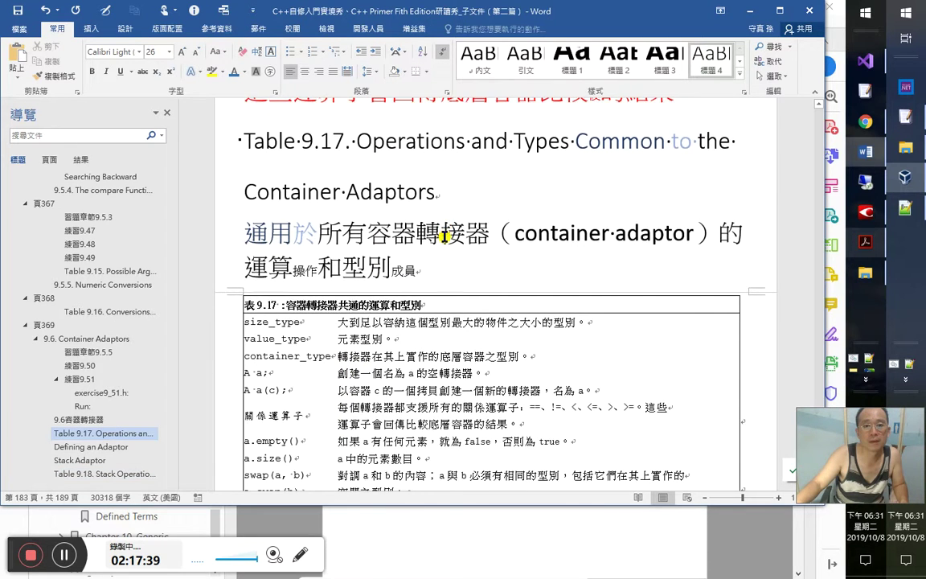
{"action": "scroll", "coordinate": [445, 235], "scroll_direction": "down", "scroll_amount": 1}
{"action": "left_click_drag", "start_coordinate": [213, 211], "coordinate": [208, 251]}
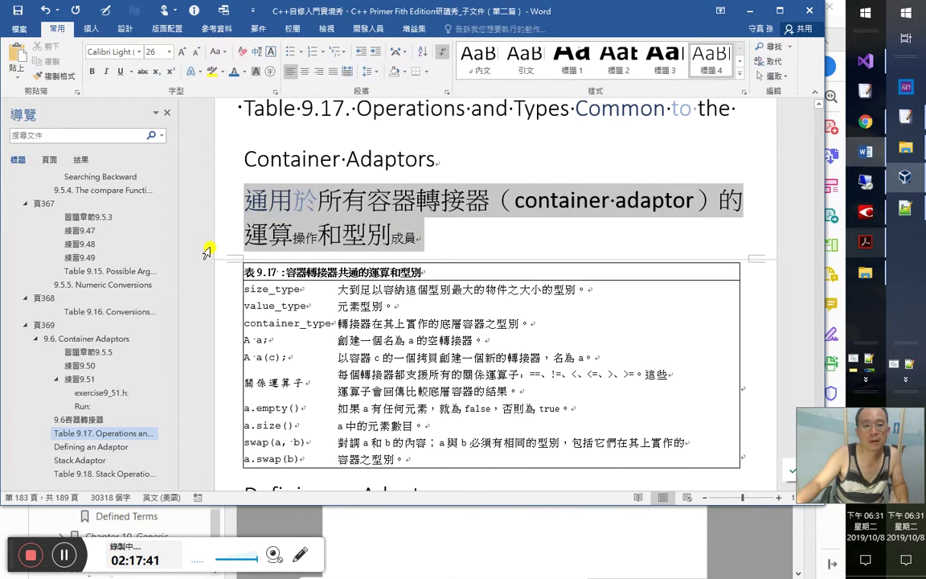
{"action": "left_click", "coordinate": [197, 53]}
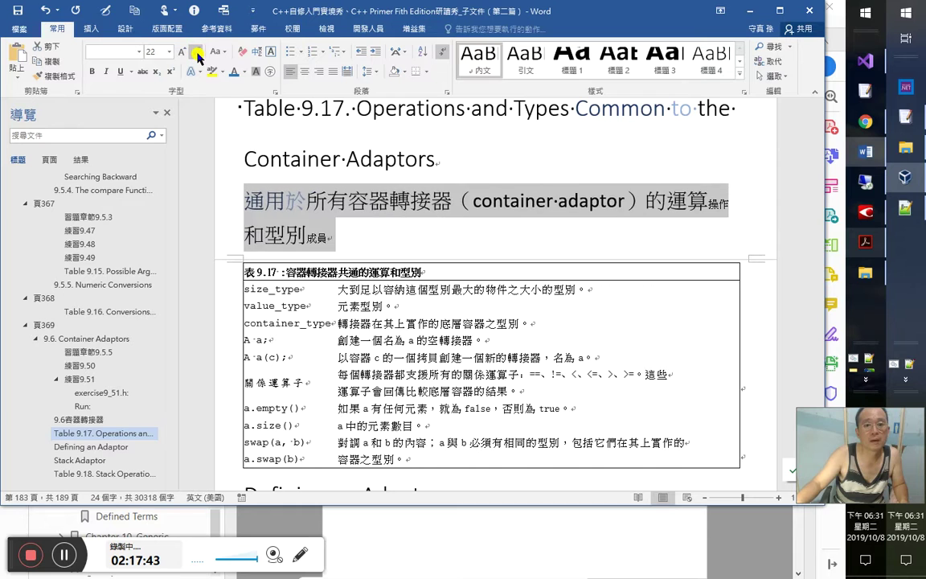
{"action": "left_click", "coordinate": [197, 53]}
{"action": "scroll", "coordinate": [434, 244], "scroll_direction": "up", "scroll_amount": 2}
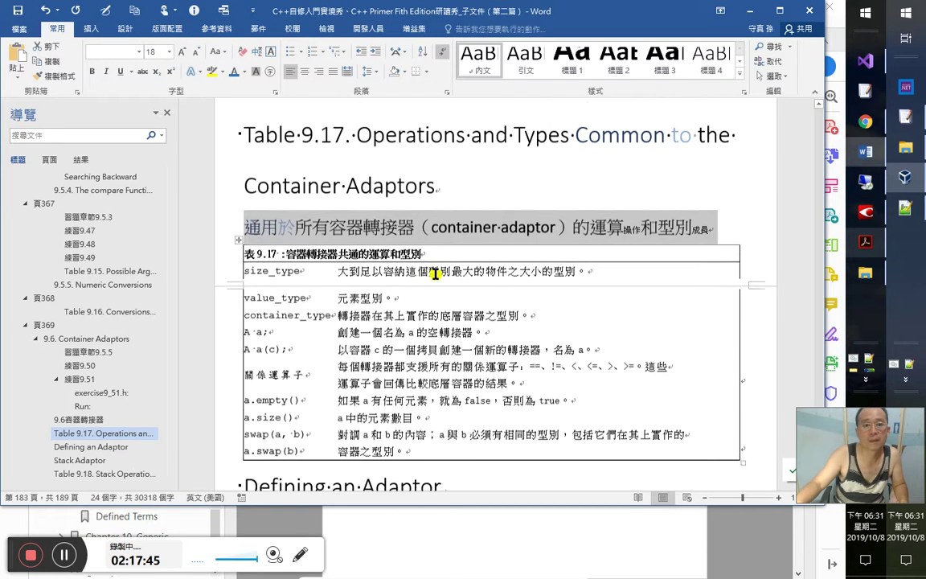
{"action": "scroll", "coordinate": [435, 273], "scroll_direction": "down", "scroll_amount": 5}
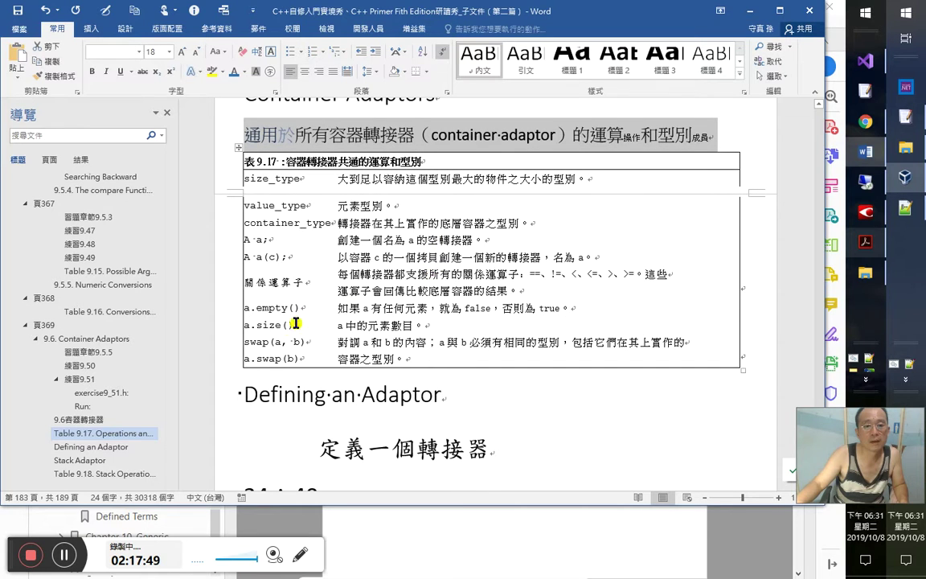
{"action": "scroll", "coordinate": [312, 279], "scroll_direction": "up", "scroll_amount": 1}
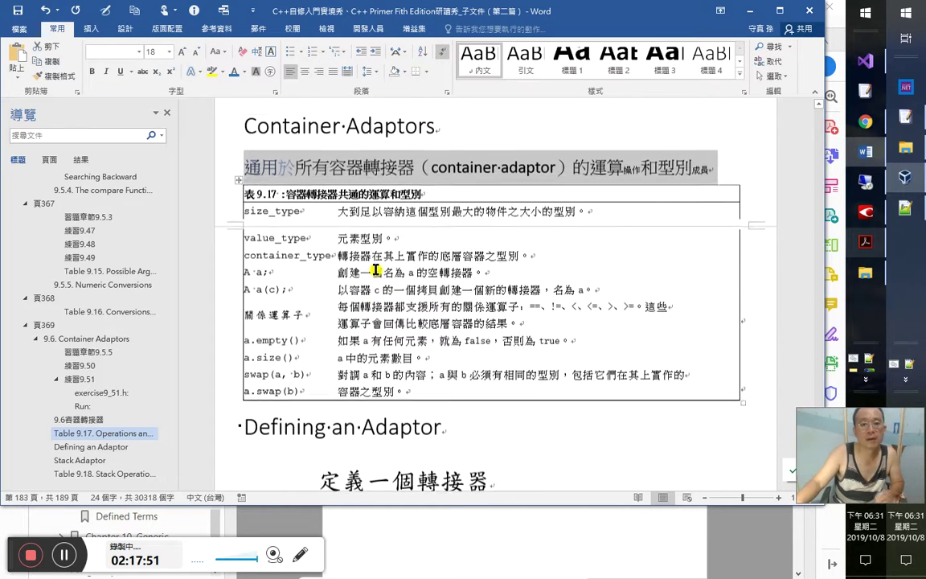
Step: Return to the empty paragraph below the Table 9.18 heading, and switch to the Chinese C++ Primer scan in ABBYY FineReader
{"action": "key", "text": "alt+Left"}
{"action": "key", "text": "Home"}
{"action": "key", "text": "Down"}
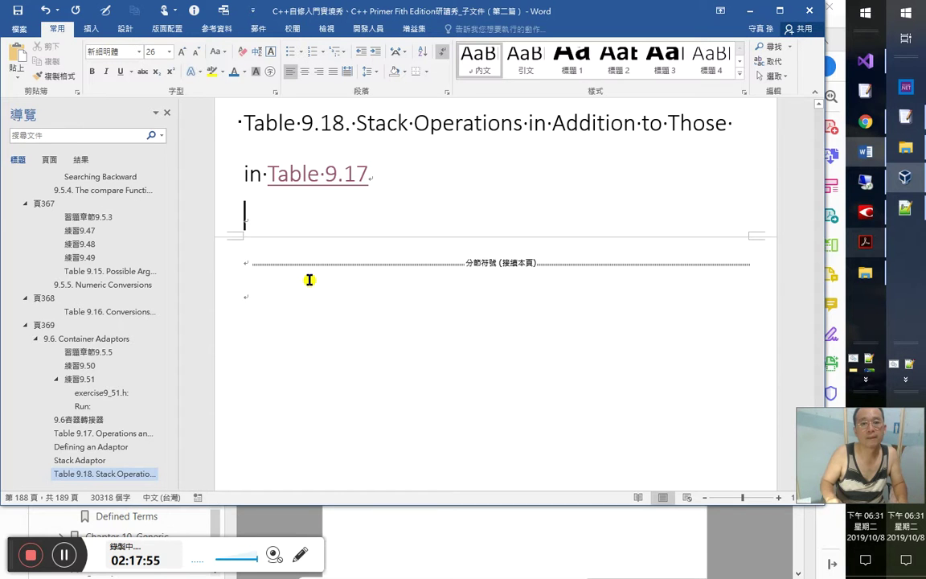
{"action": "key", "text": "alt+Tab"}
{"action": "key", "text": "alt+Tab"}
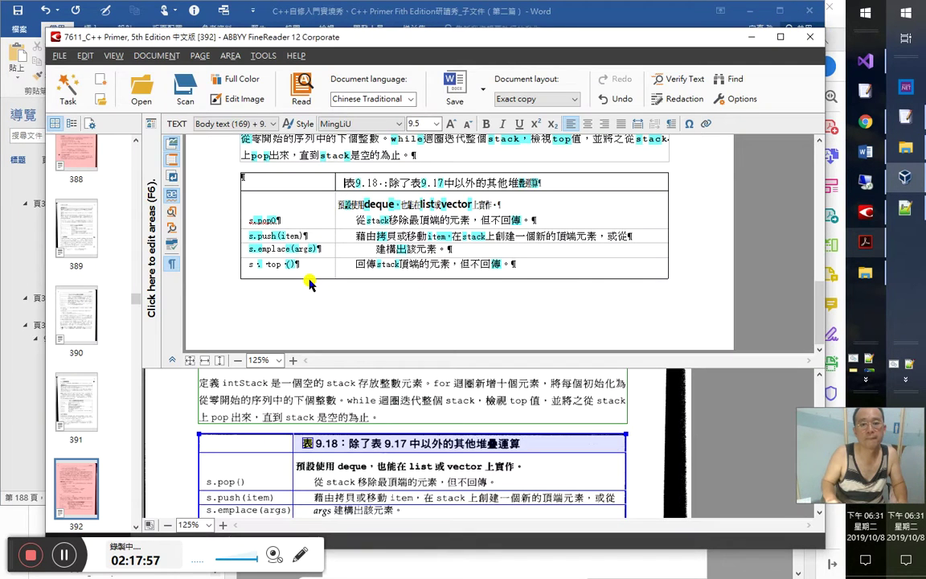
Step: Mark the recognized title text of table 9.18 as verified and make the title bold
{"action": "left_click", "coordinate": [384, 184]}
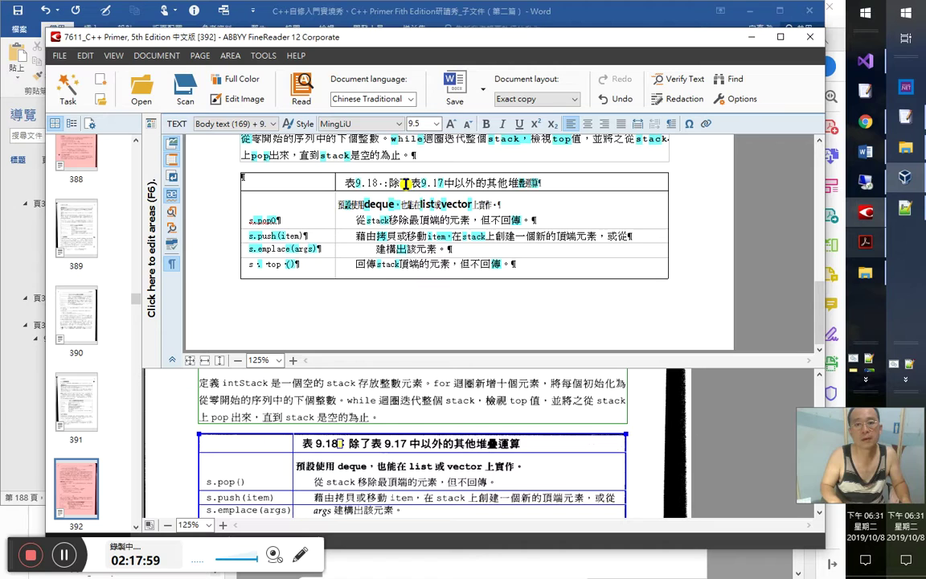
{"action": "key", "text": "End"}
{"action": "key", "text": "shift+Home"}
{"action": "key", "text": "ctrl+c"}
{"action": "key", "text": "ctrl+v"}
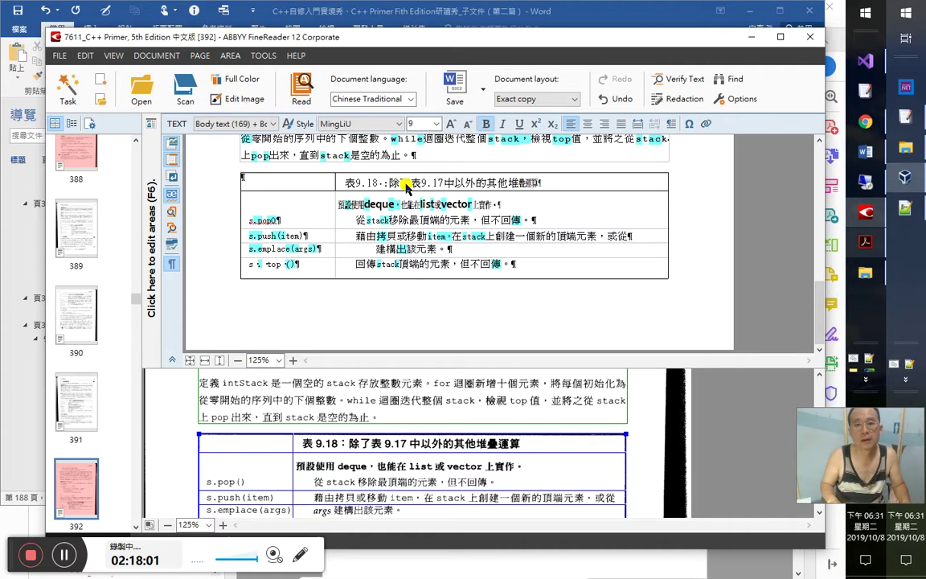
{"action": "double_click", "coordinate": [406, 185]}
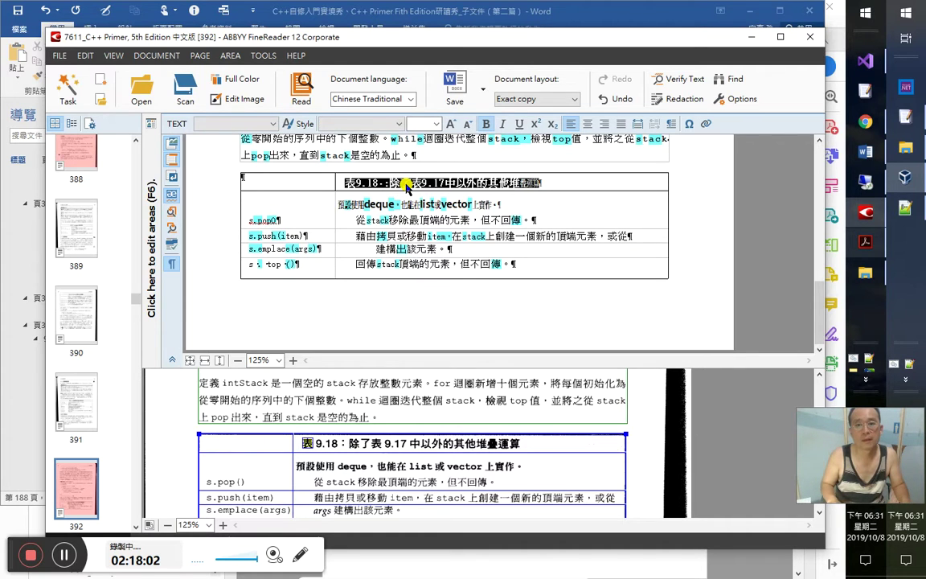
{"action": "left_click", "coordinate": [406, 184]}
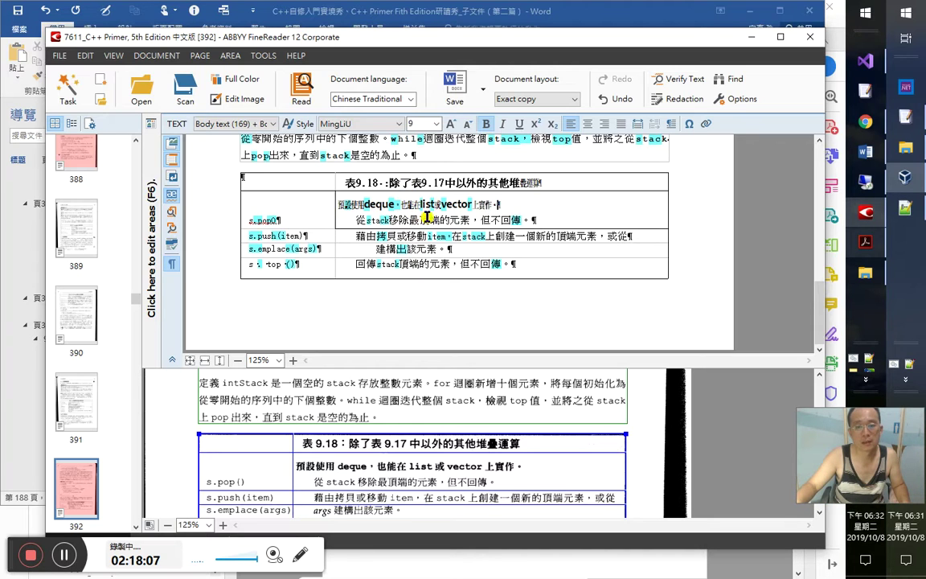
Step: Mark the line about the default use of deque, list or vector, below the table 9.18 title, as verified
{"action": "triple_click", "coordinate": [511, 204]}
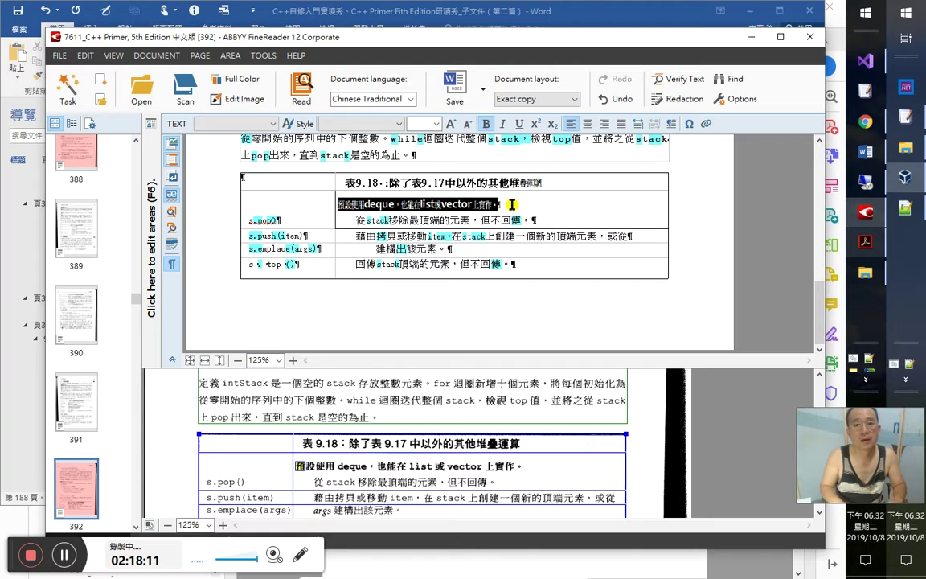
{"action": "left_click", "coordinate": [512, 204]}
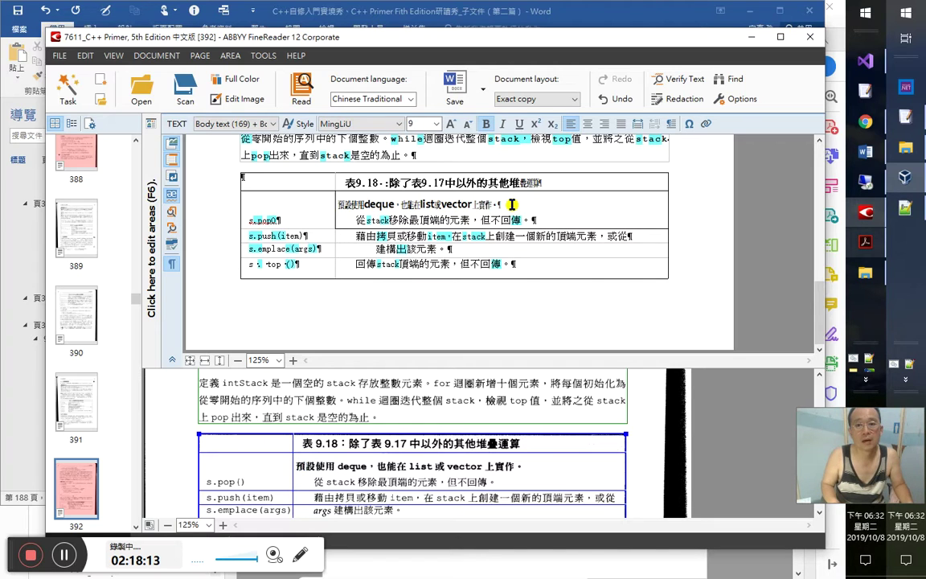
{"action": "key", "text": "Down"}
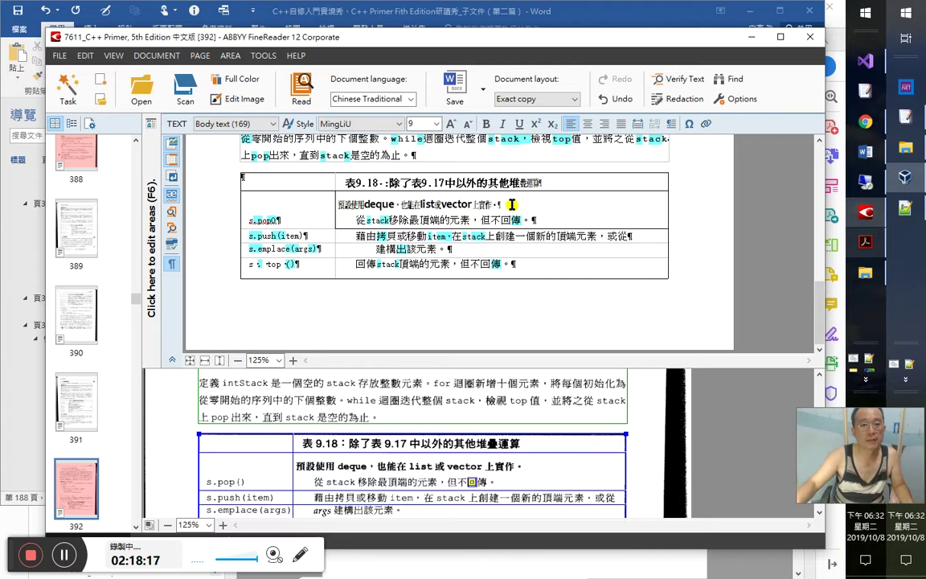
Step: Correct the first operation in the table to "s.pop()" and mark its description as verified
{"action": "left_click", "coordinate": [265, 219]}
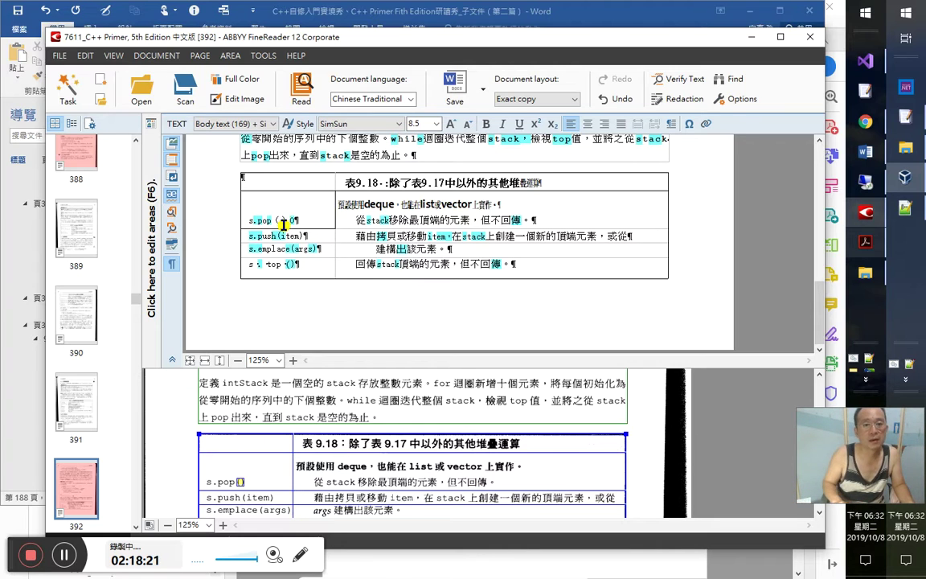
{"action": "key", "text": "BackSpace"}
{"action": "key", "text": "BackSpace"}
{"action": "key", "text": "BackSpace"}
{"action": "key", "text": "BackSpace"}
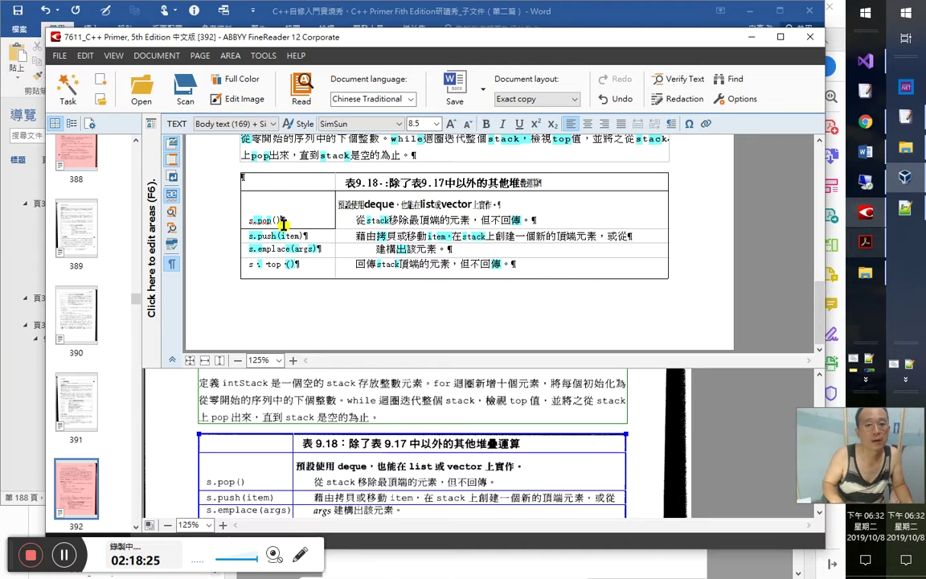
{"action": "key", "text": "shift+Home"}
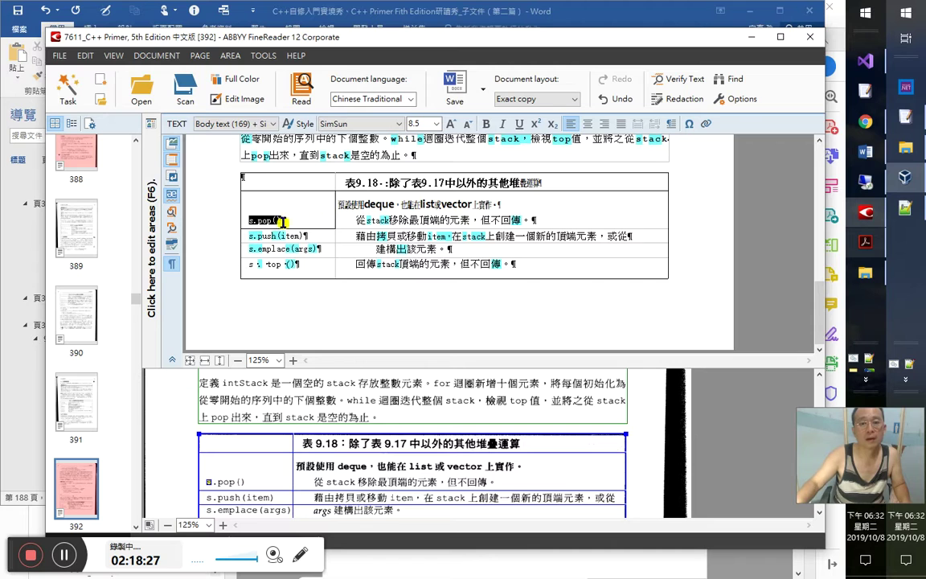
{"action": "left_click", "coordinate": [330, 198]}
{"action": "key", "text": "Home"}
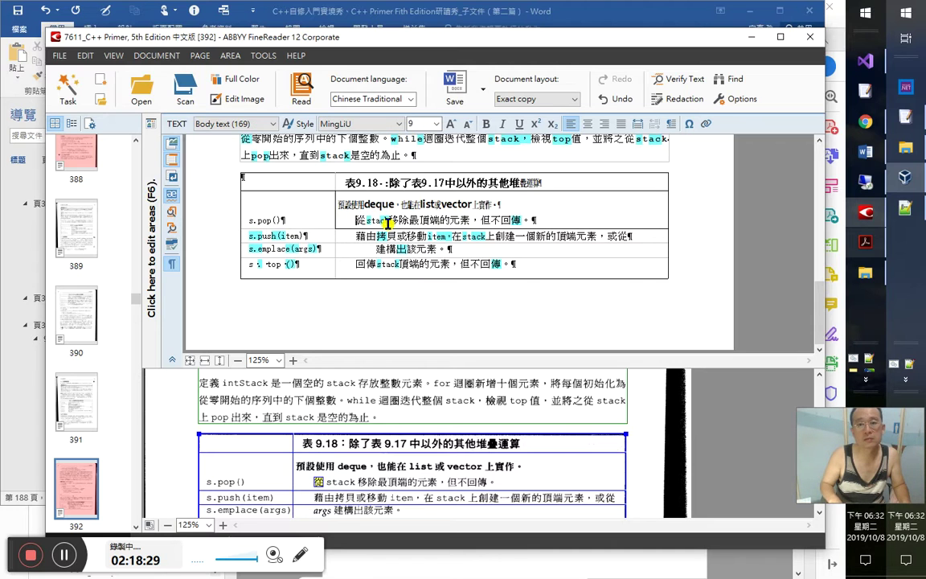
{"action": "key", "text": "shift+End"}
Step: Switch to the English C++ Primer in Google Play Books to examine Table 9.18, and return to ABBYY FineReader
{"action": "left_click", "coordinate": [327, 239]}
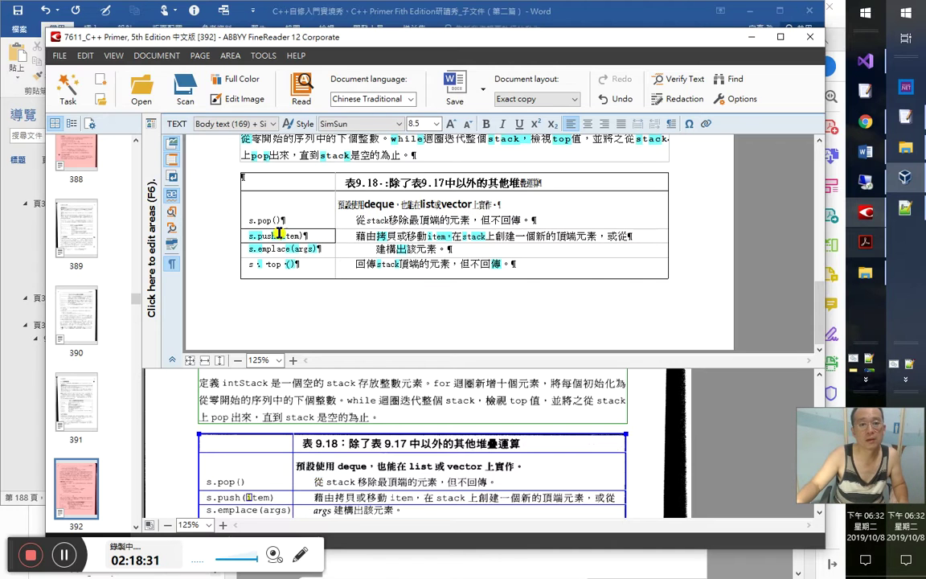
{"action": "key", "text": "alt+Tab"}
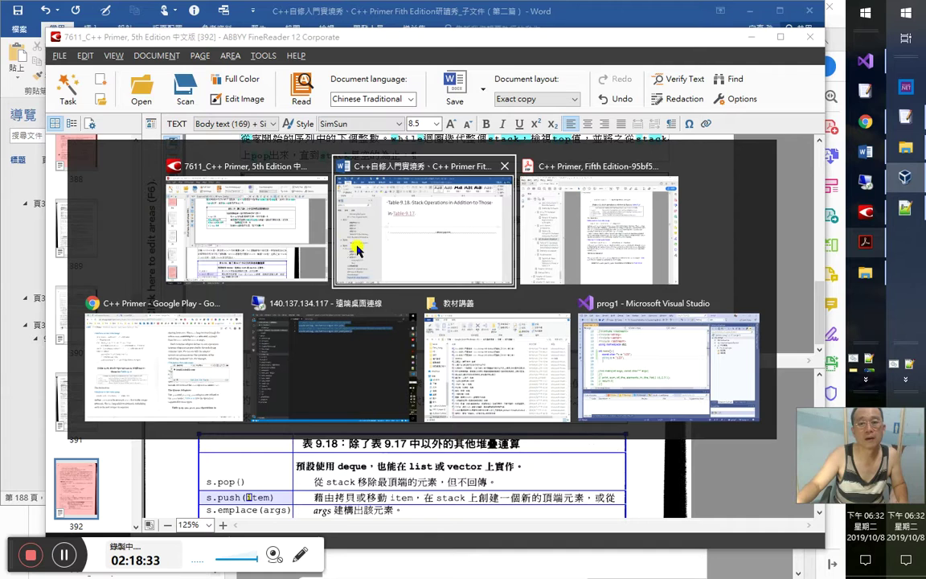
{"action": "key", "text": "alt+Tab"}
{"action": "key", "text": "alt+Tab"}
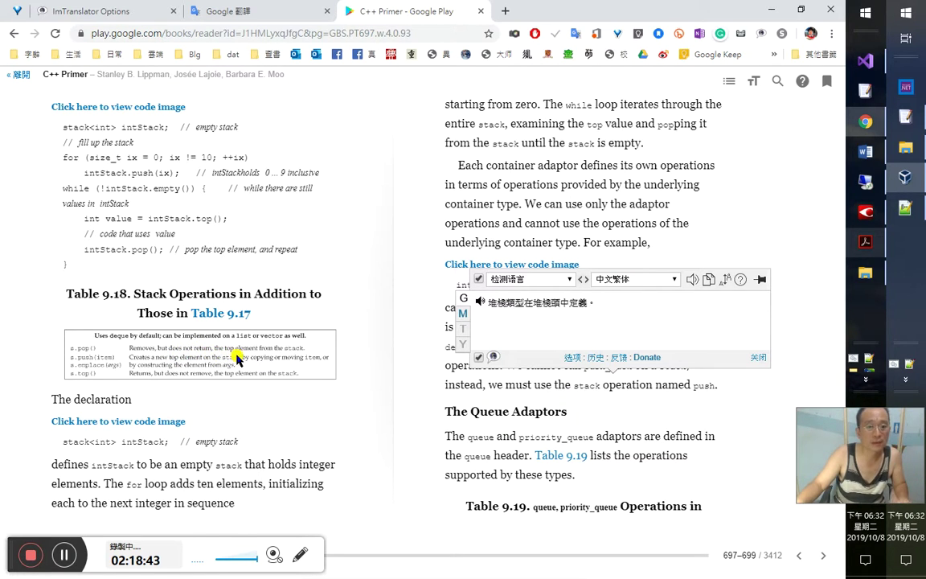
{"action": "key", "text": "alt+Tab"}
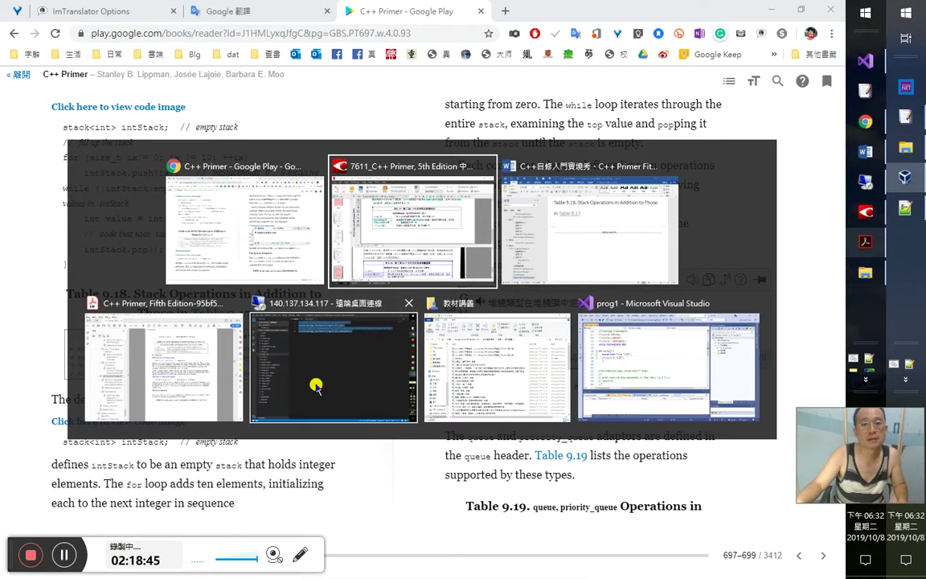
{"action": "key", "text": "alt+Tab"}
{"action": "key", "text": "alt+shift+Tab"}
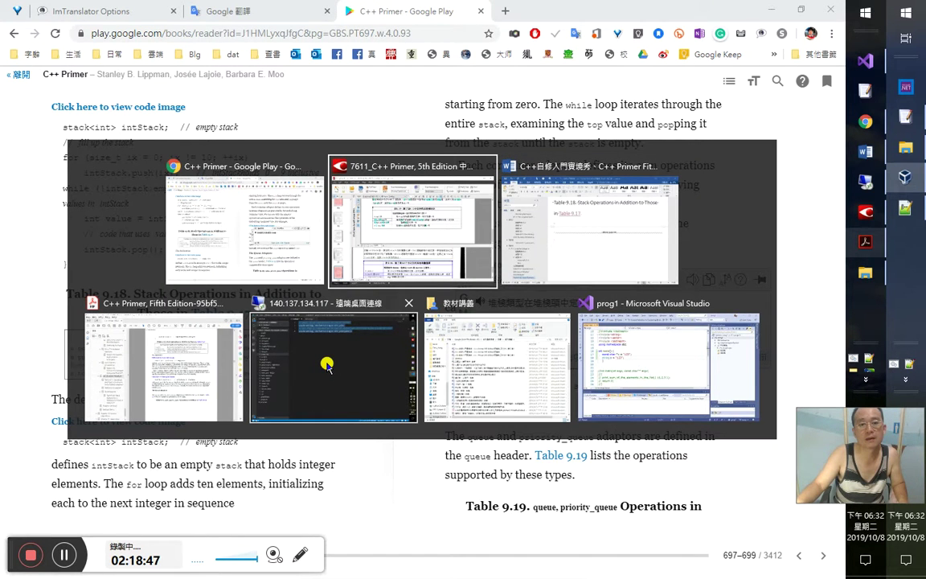
{"action": "key", "text": "alt+shift+Tab"}
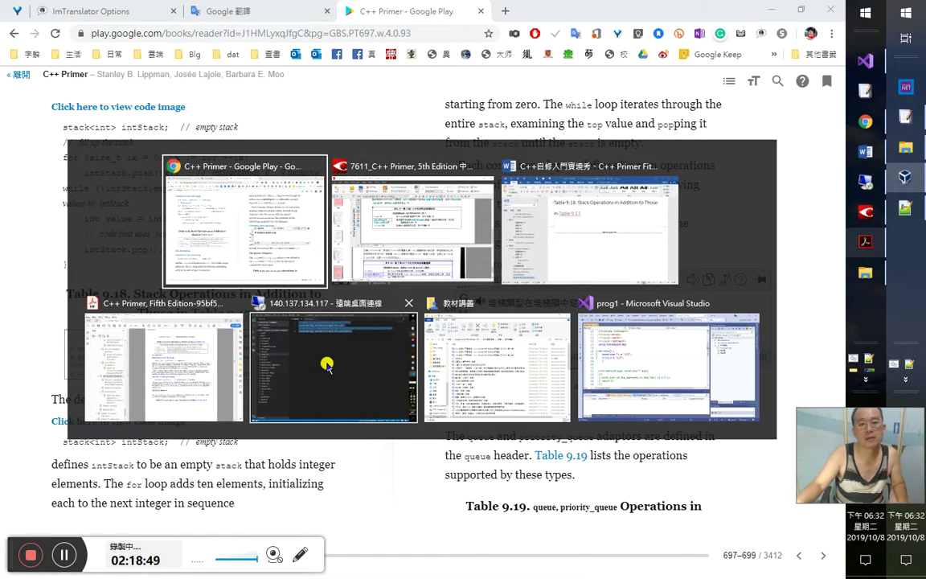
{"action": "key", "text": "alt+Tab"}
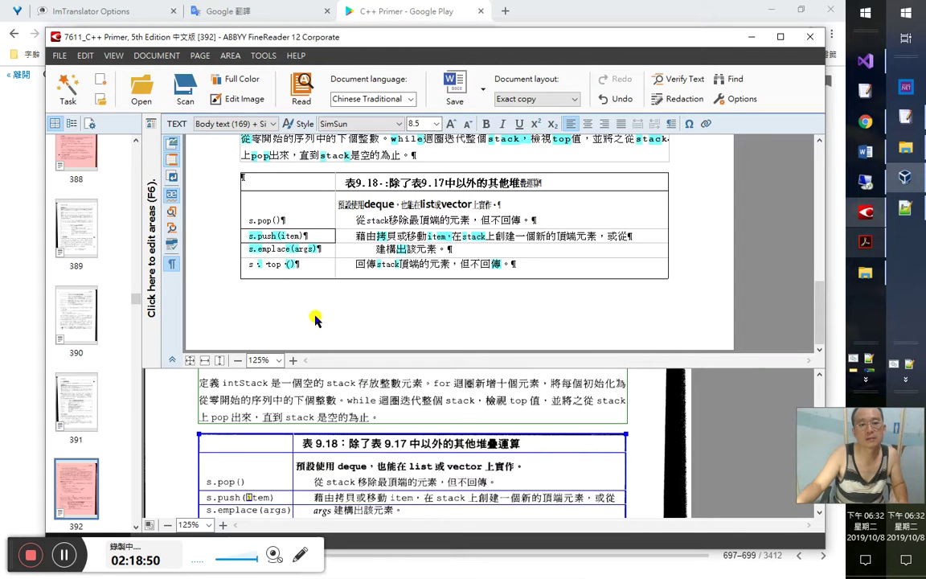
Step: Mark the s.push(item) cell and its description line as verified
{"action": "left_click", "coordinate": [272, 235]}
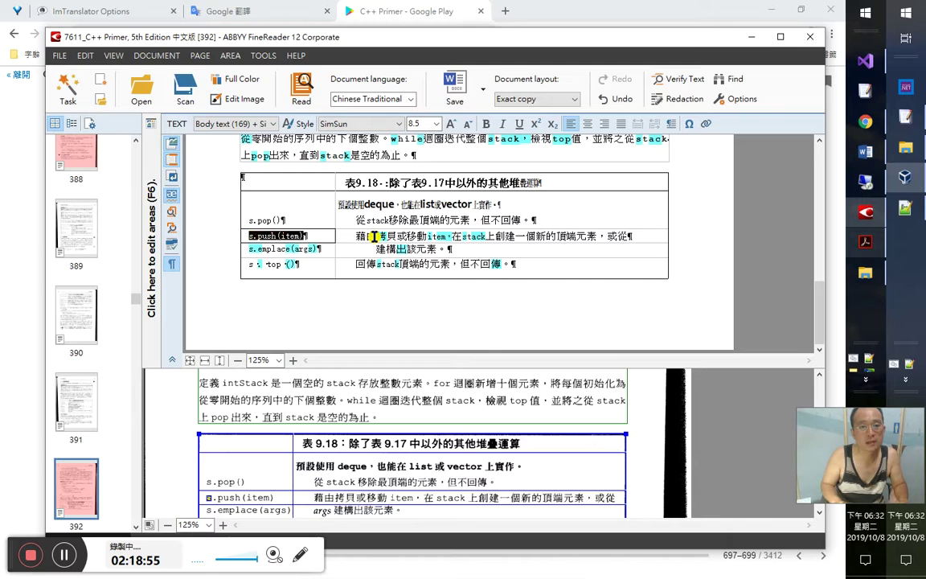
{"action": "left_click", "coordinate": [374, 235]}
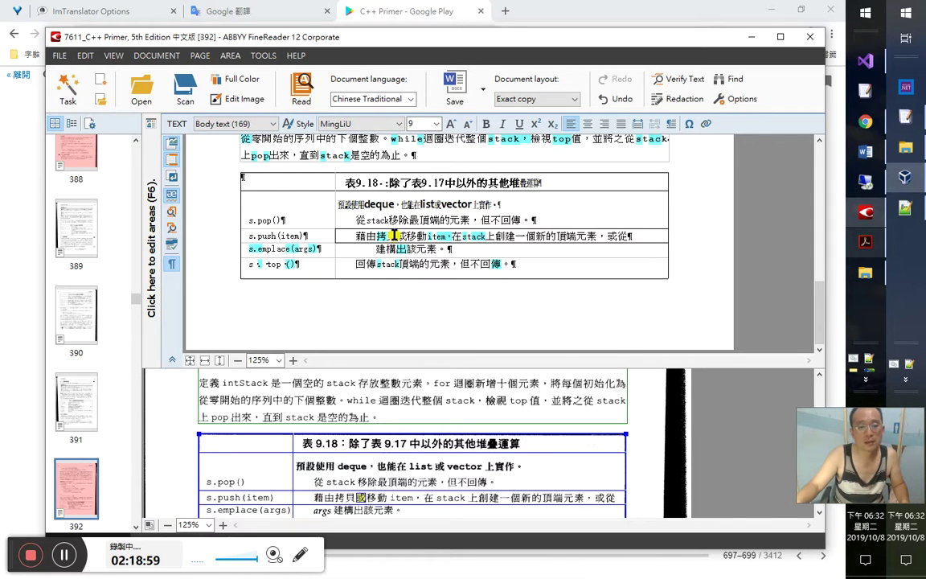
{"action": "left_click", "coordinate": [432, 235]}
{"action": "left_click", "coordinate": [462, 238]}
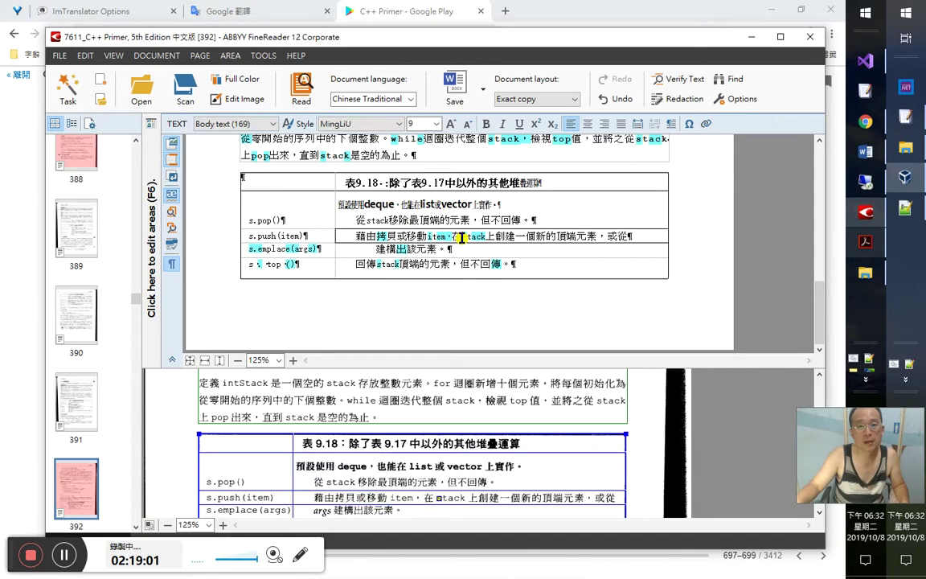
{"action": "key", "text": "Right"}
{"action": "key", "text": "Right"}
{"action": "key", "text": "Right"}
{"action": "key", "text": "Home"}
{"action": "key", "text": "shift+End"}
{"action": "key", "text": "ctrl+t"}
{"action": "key", "text": "Right"}
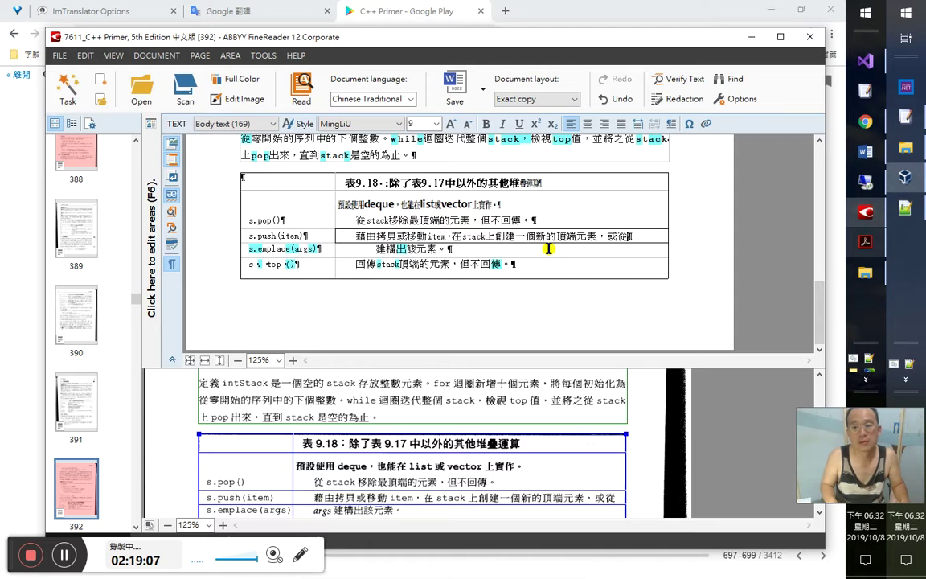
Step: Insert the missing "args" at the start of the description in the s.emplace(args) row
{"action": "left_click", "coordinate": [378, 249]}
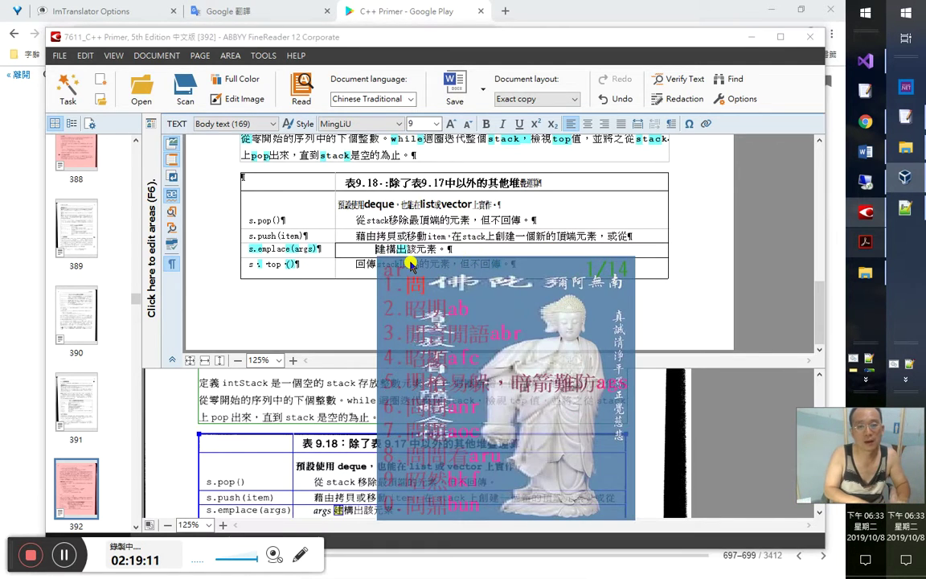
{"action": "type", "text": "args"}
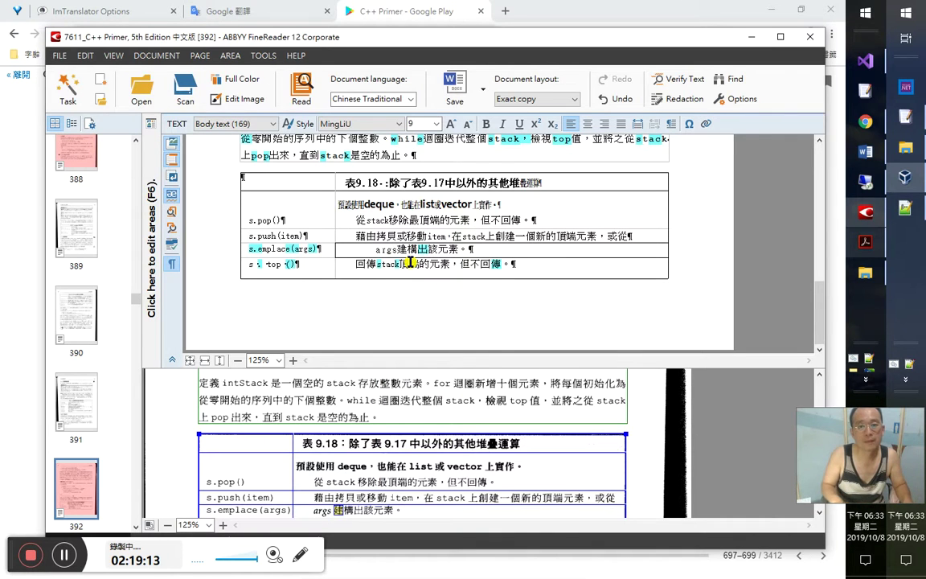
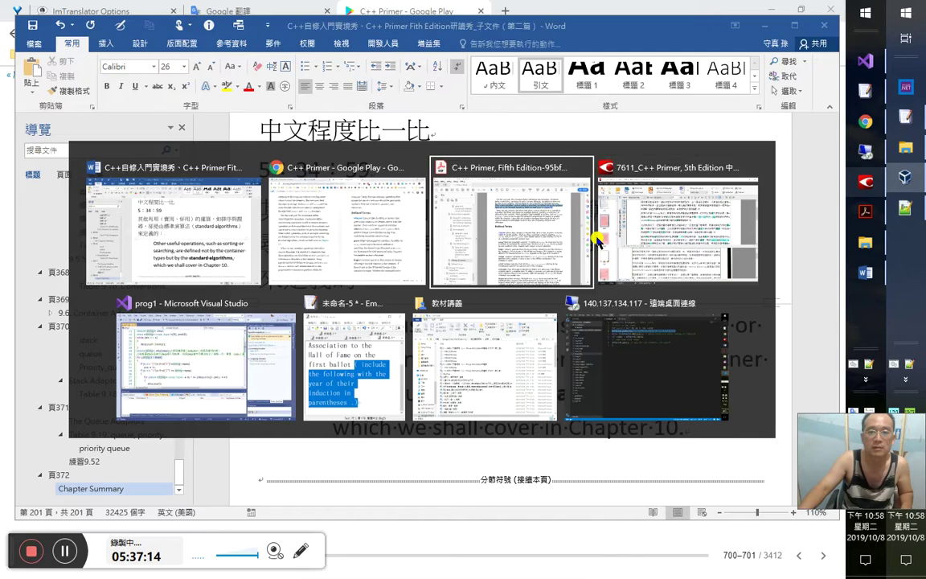
Step: Switch to ABBYY FineReader and mark the rest of the second line of the 大多數情況下 paragraph as verified
{"action": "key", "text": "alt+Tab"}
{"action": "key", "text": "alt+Tab"}
{"action": "key", "text": "alt+Tab"}
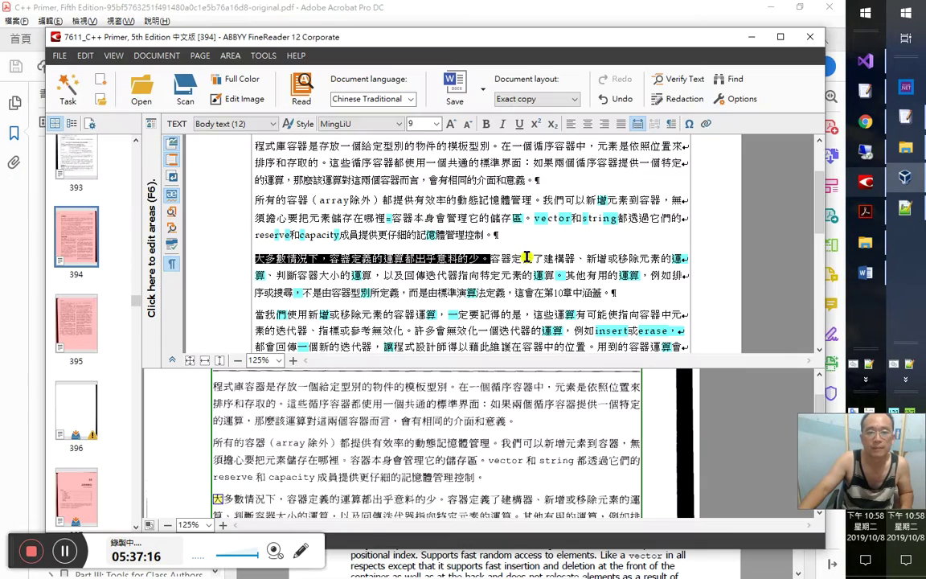
{"action": "left_click", "coordinate": [463, 282]}
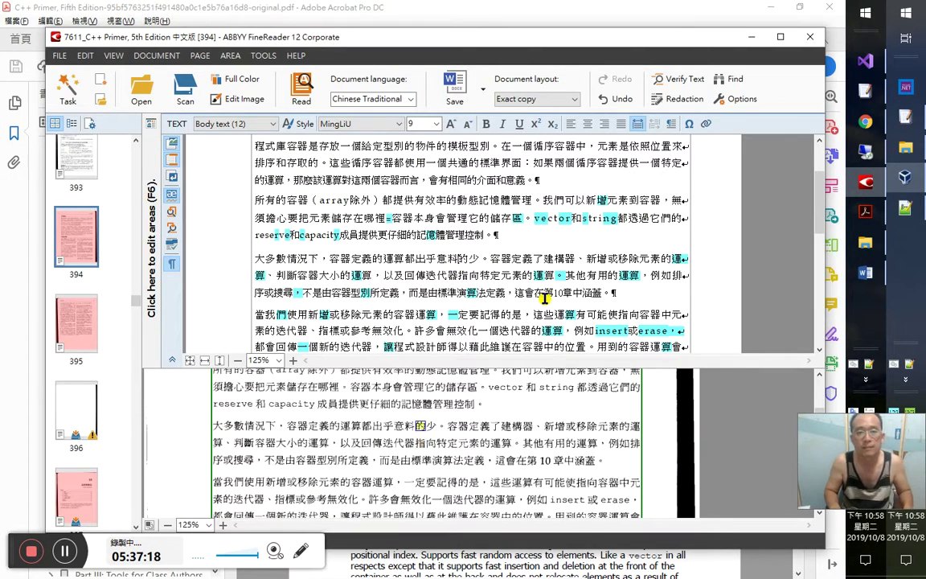
{"action": "key", "text": "Down"}
{"action": "key", "text": "shift+End"}
{"action": "key", "text": "ctrl+t"}
{"action": "key", "text": "Right"}
{"action": "key", "text": "Right"}
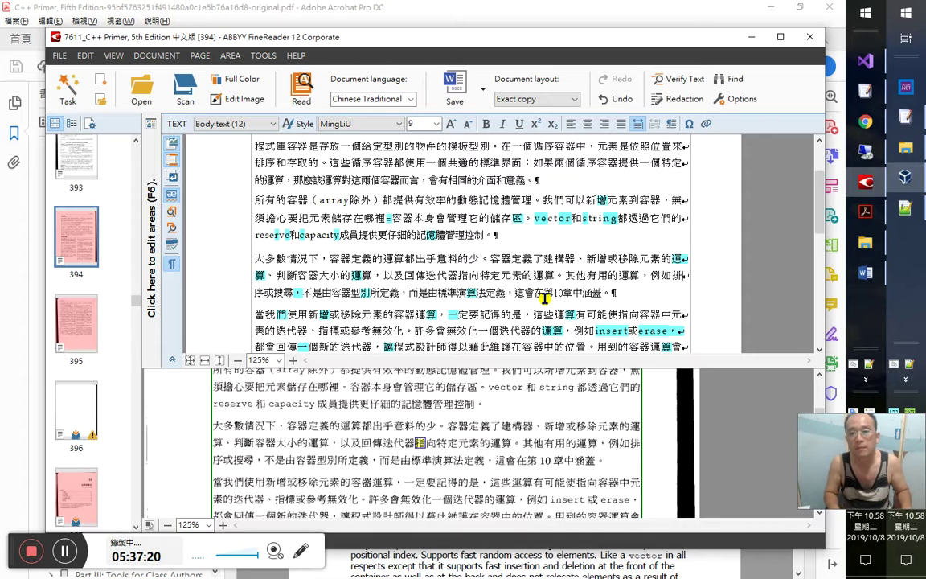
Step: Mark the third line of the same paragraph, starting 序或搜尋, as verified
{"action": "key", "text": "shift+Right"}
{"action": "key", "text": "shift+Right"}
{"action": "key", "text": "shift+Right"}
{"action": "key", "text": "shift+Right"}
{"action": "key", "text": "shift+Right"}
{"action": "key", "text": "shift+Right"}
{"action": "key", "text": "shift+Right"}
{"action": "key", "text": "shift+Right"}
{"action": "key", "text": "shift+Right"}
{"action": "key", "text": "shift+Right"}
{"action": "key", "text": "shift+Right"}
{"action": "key", "text": "shift+Right"}
{"action": "key", "text": "shift+Right"}
{"action": "key", "text": "shift+Right"}
{"action": "key", "text": "shift+Right"}
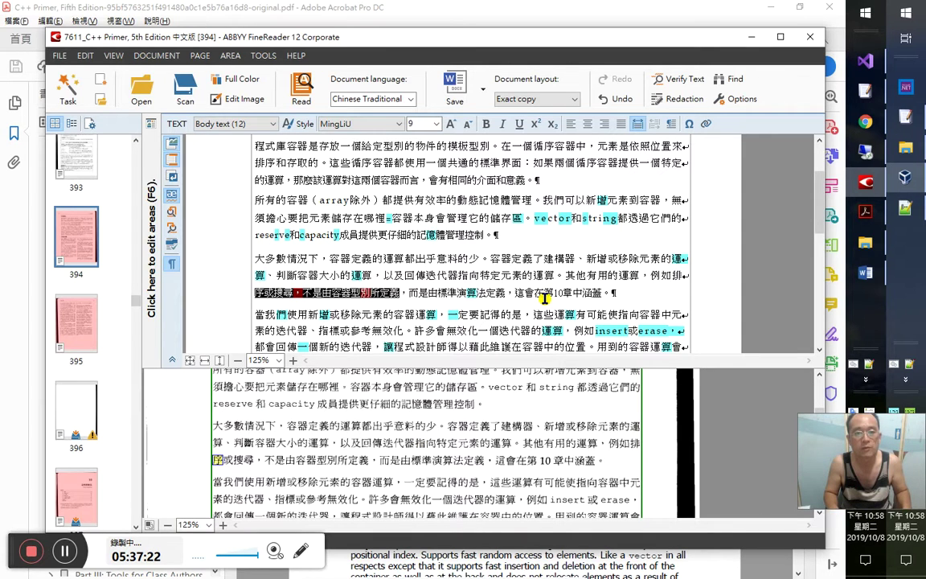
{"action": "key", "text": "Left"}
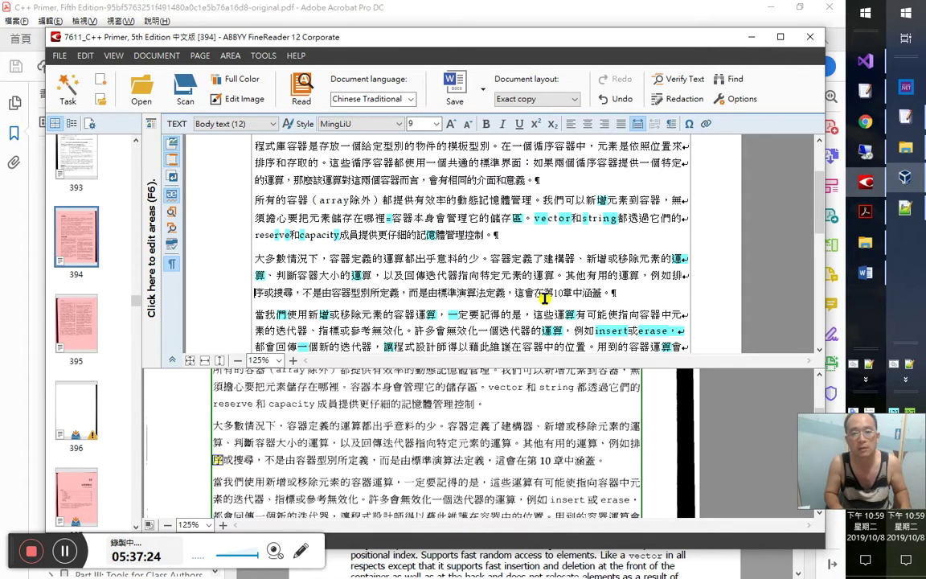
Step: Switch to Notepad++ and paste "standard algorithms" as a new last line in cj5-ftzk-programming.txt
{"action": "left_click_drag", "start_coordinate": [487, 292], "coordinate": [439, 293]}
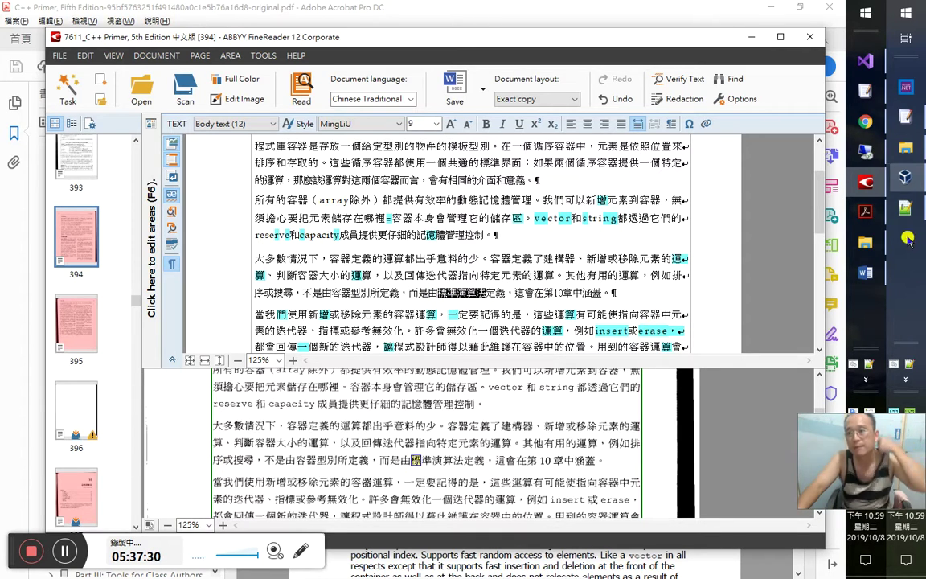
{"action": "left_click", "coordinate": [906, 211]}
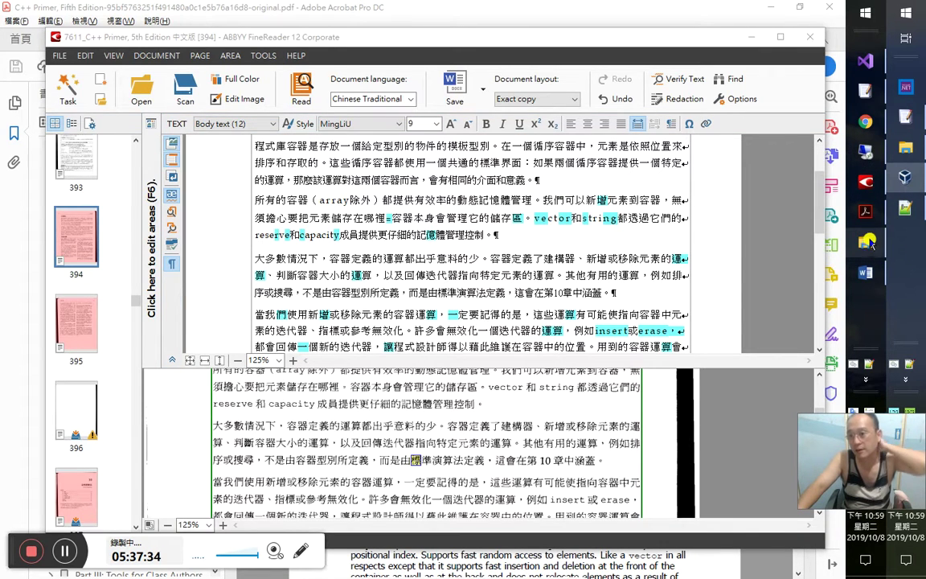
{"action": "left_click", "coordinate": [904, 206]}
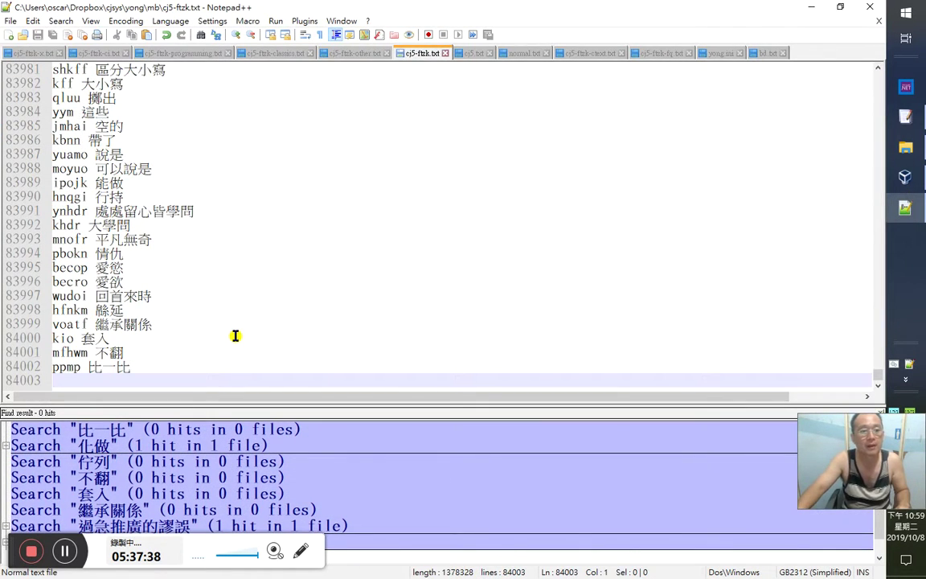
{"action": "key", "text": "ctrl+Page_Up"}
{"action": "key", "text": "ctrl+Page_Up"}
{"action": "key", "text": "ctrl+Page_Up"}
{"action": "type", "text": "standard algorithms"}
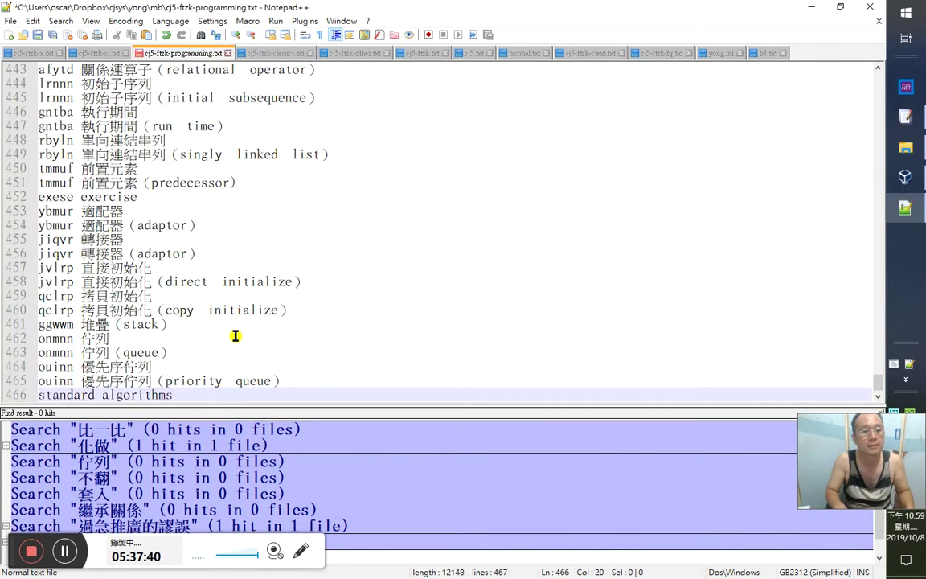
Step: Insert the code djeti and the term 標準演算法 in front of "standard algorithms" in the new entry
{"action": "key", "text": "Up"}
{"action": "type", "text": "d"}
{"action": "key", "text": "BackSpace"}
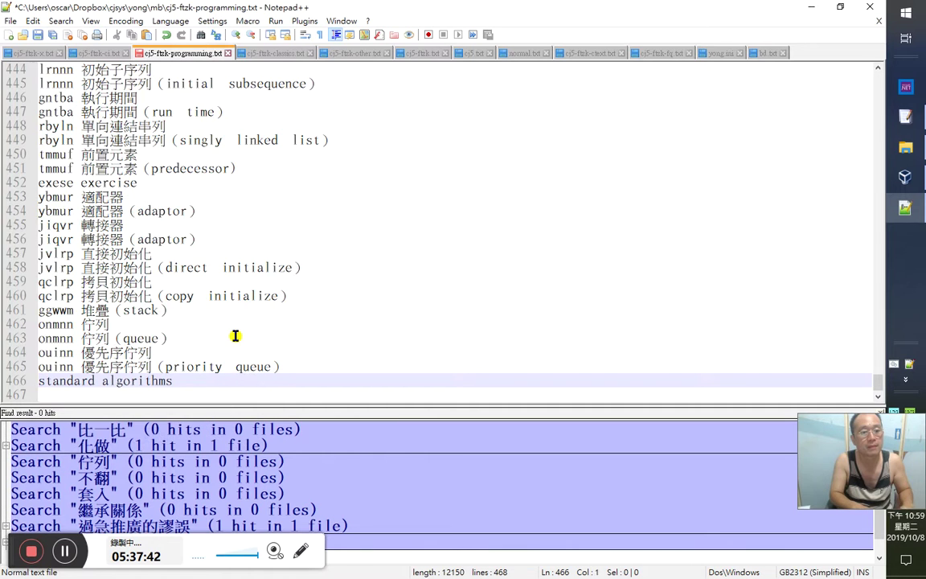
{"action": "key", "text": "ctrl+space"}
{"action": "type", "text": "dfej ec"}
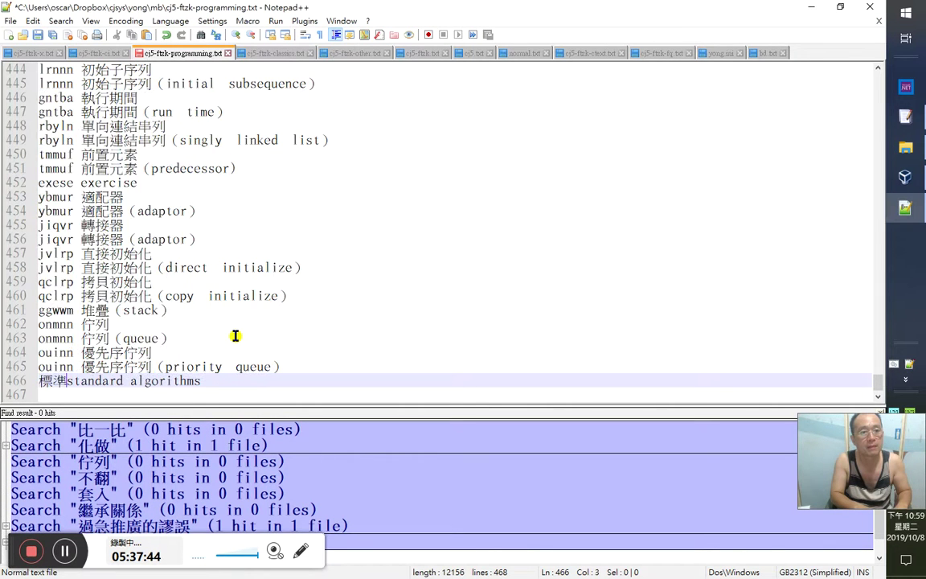
{"action": "type", "text": "hti"}
{"action": "key", "text": "Home"}
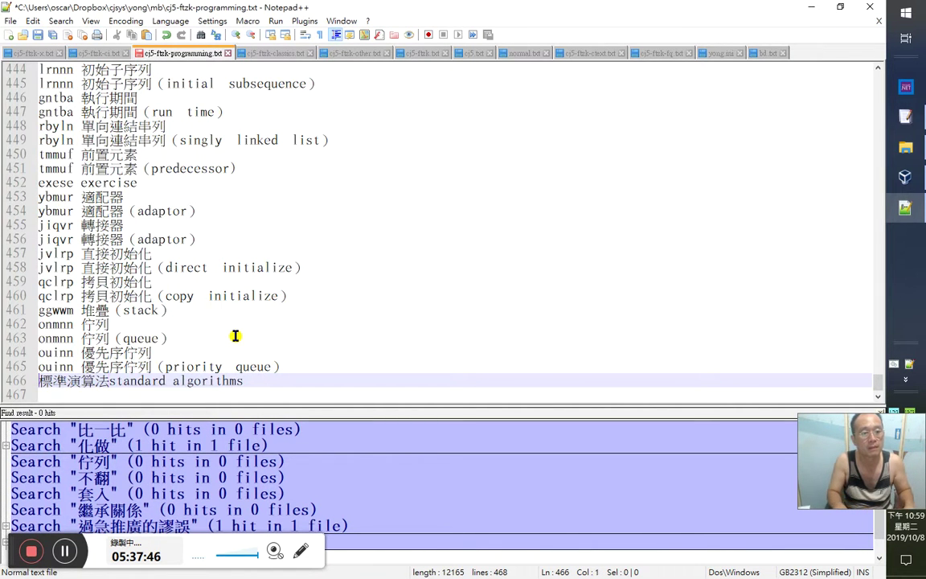
{"action": "key", "text": "ctrl+space"}
{"action": "type", "text": "djeti"}
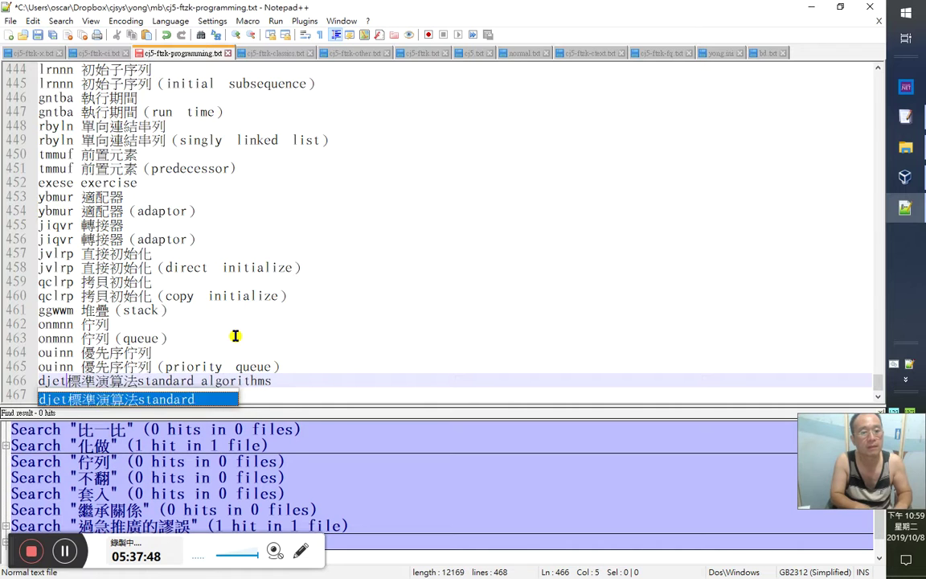
Step: Format the new entry as "djeti 標準演算法（standard algorithm）" with the English term in full-width parentheses, and save the file
{"action": "key", "text": "Right"}
{"action": "key", "text": "Right"}
{"action": "key", "text": "Right"}
{"action": "key", "text": "Right"}
{"action": "type", "text": "（"}
{"action": "key", "text": "End"}
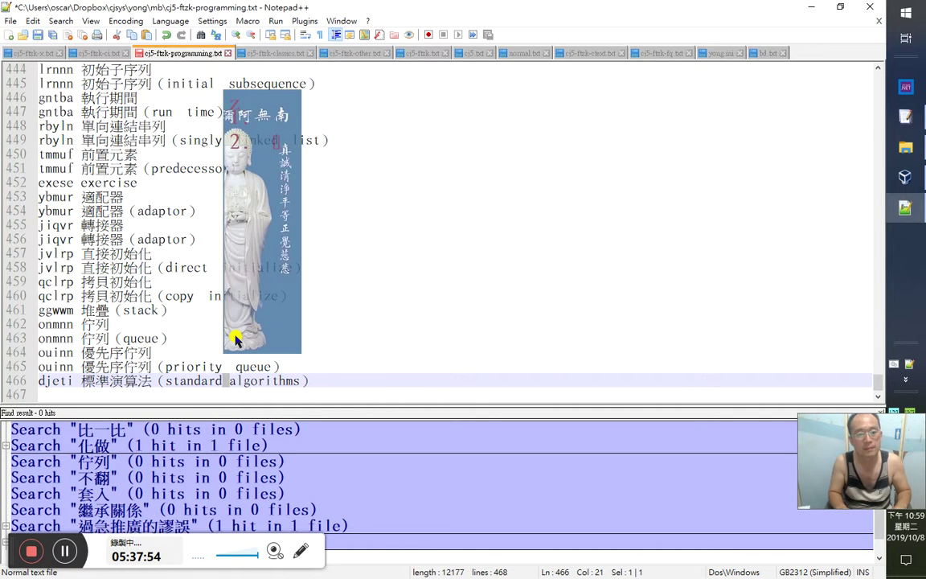
{"action": "key", "text": "End"}
{"action": "key", "text": "ctrl+s"}
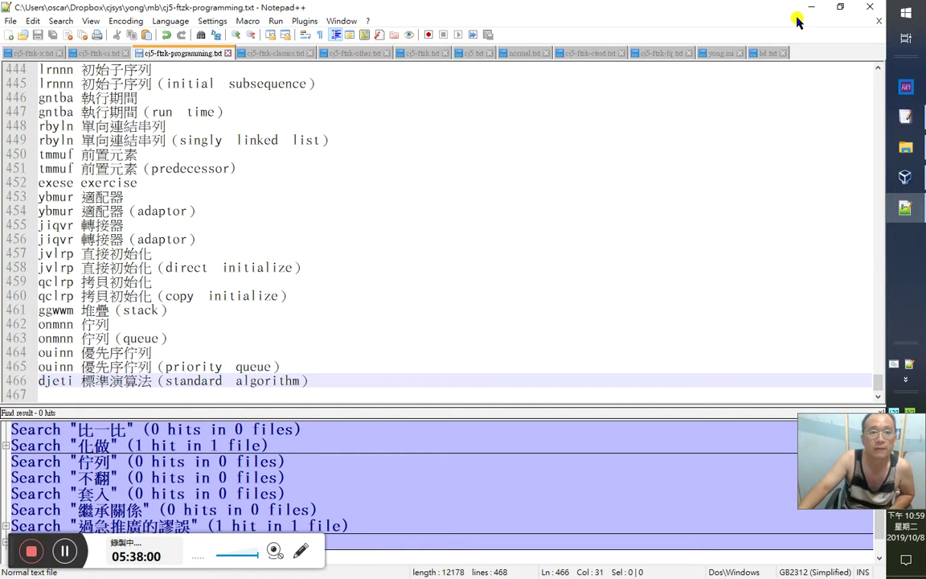
Step: Switch to Google Translate in Chrome and enter "algorithm" from the new entry as the source text
{"action": "left_click_drag", "start_coordinate": [236, 386], "coordinate": [303, 380]}
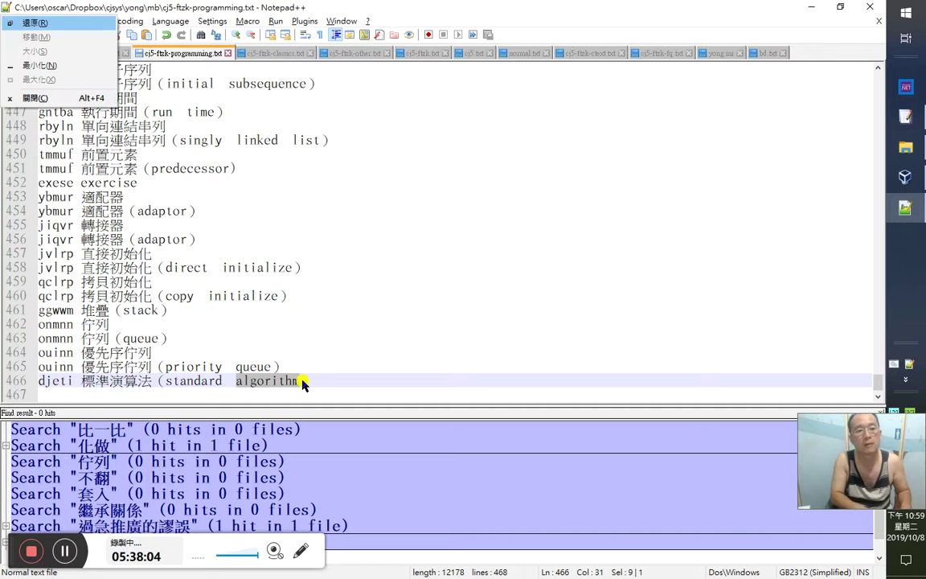
{"action": "key", "text": "alt+space"}
{"action": "key", "text": "n"}
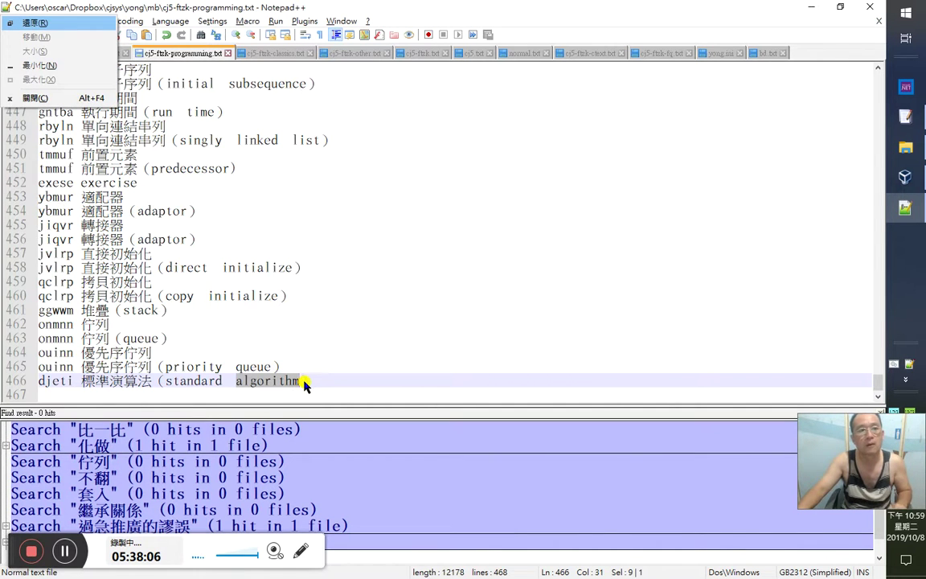
{"action": "left_click", "coordinate": [54, 65]}
{"action": "left_click", "coordinate": [866, 121]}
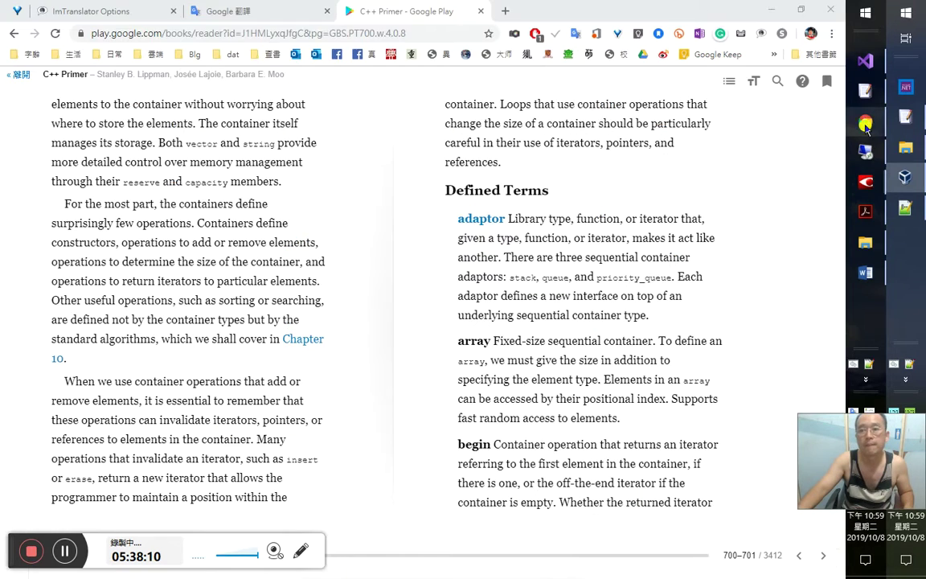
{"action": "left_click", "coordinate": [229, 11]}
{"action": "key", "text": "ctrl+a"}
{"action": "type", "text": "algorithm"}
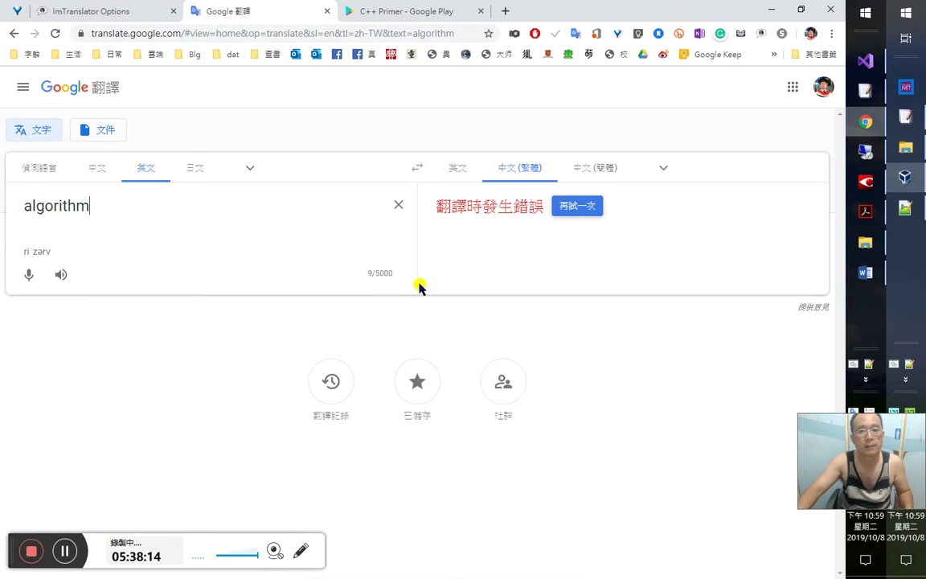
Step: Translate "algorithm" from English to Traditional Chinese and play its English pronunciation
{"action": "key", "text": "Tab"}
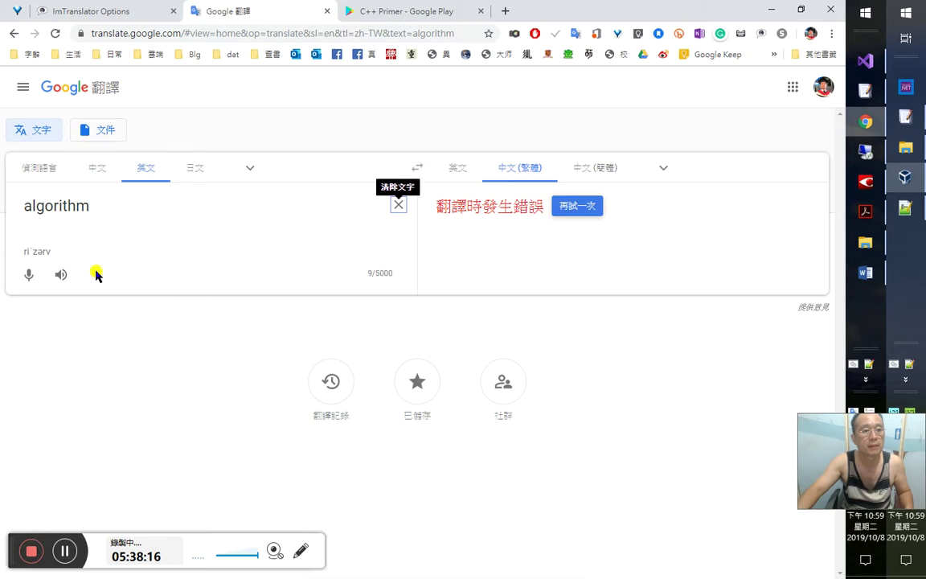
{"action": "left_click", "coordinate": [457, 167]}
{"action": "left_click", "coordinate": [517, 167]}
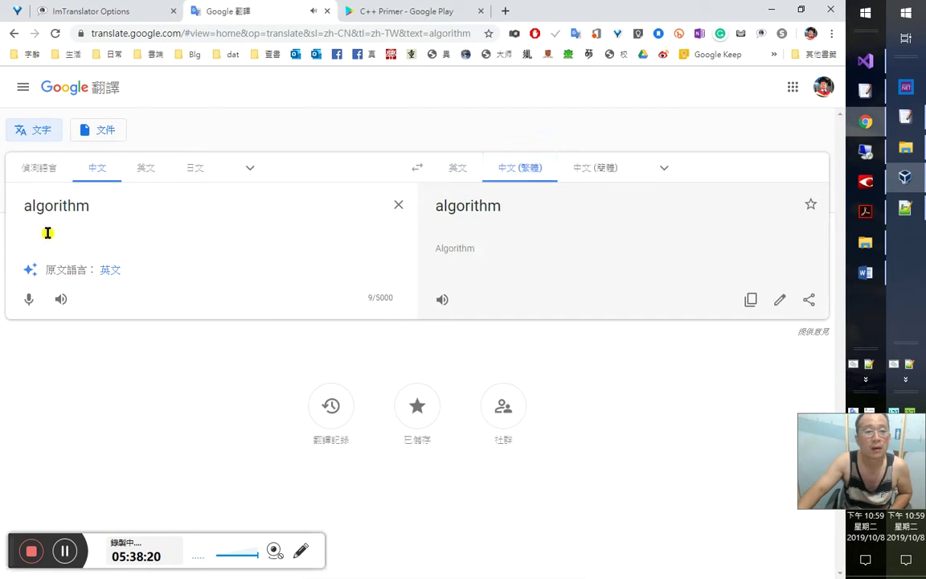
{"action": "left_click", "coordinate": [111, 272]}
{"action": "left_click", "coordinate": [62, 274]}
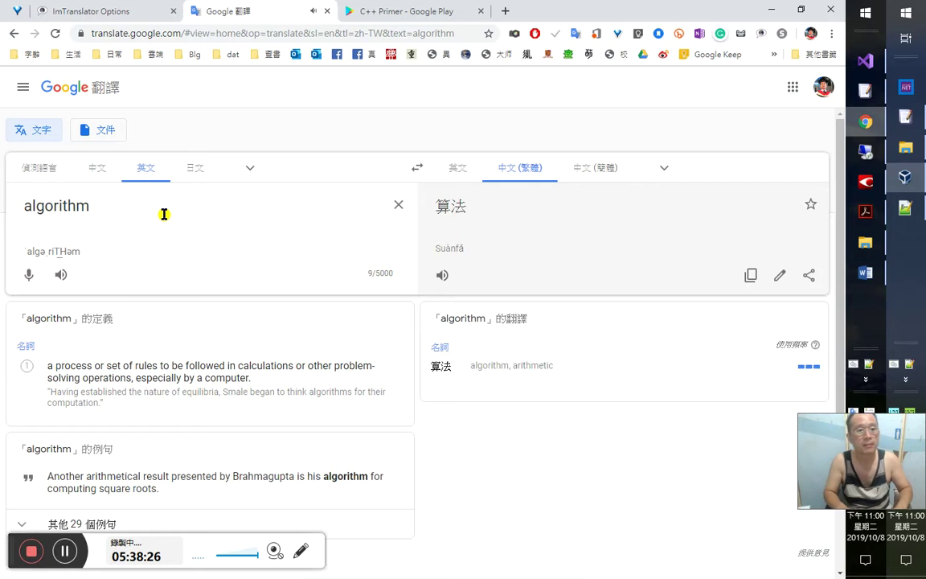
Step: Find "algorithm" on the translation page and close the page search
{"action": "key", "text": "ctrl+f"}
{"action": "key", "text": "Return"}
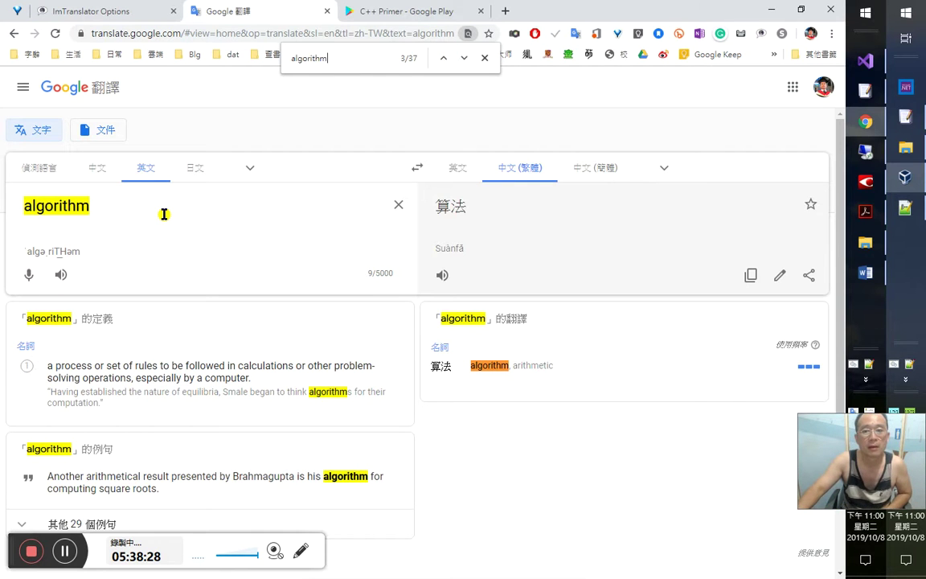
{"action": "key", "text": "Escape"}
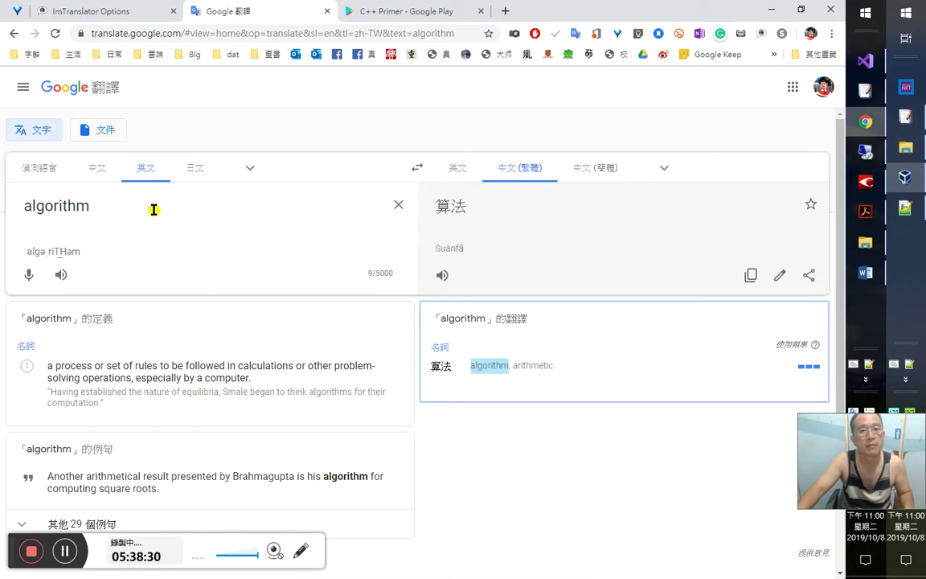
Step: Switch to the Word notes and highlight "standard algorithms" in the quoted English passage in yellow
{"action": "left_click", "coordinate": [386, 13]}
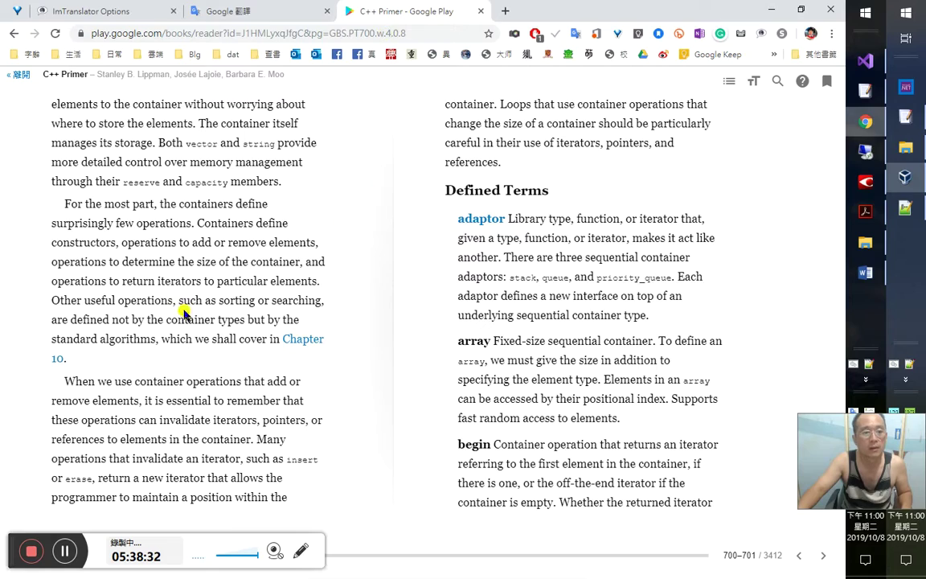
{"action": "key", "text": "alt+Tab"}
{"action": "key", "text": "Tab"}
{"action": "key", "text": "alt+Tab"}
{"action": "key", "text": "alt+Tab"}
{"action": "key", "text": "Tab"}
{"action": "key", "text": "Tab"}
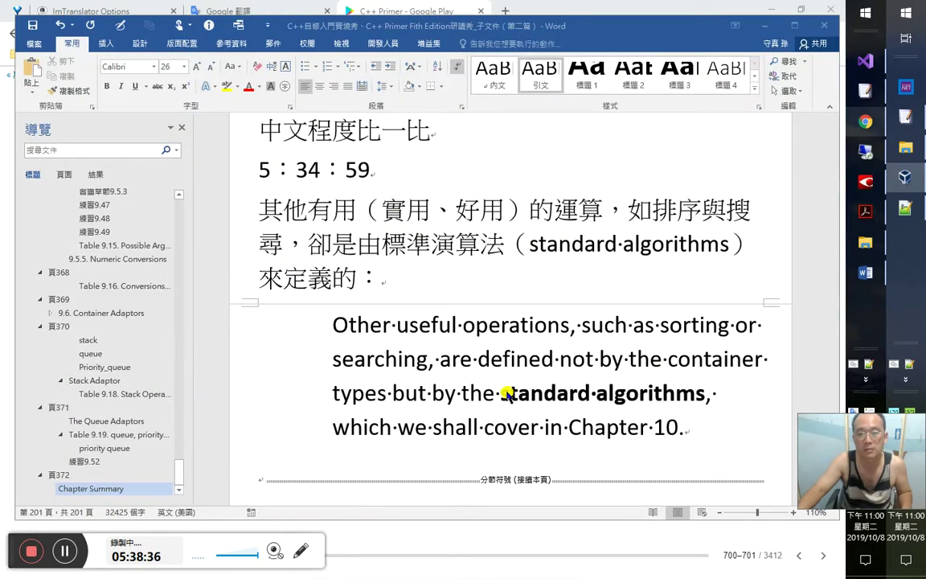
{"action": "left_click", "coordinate": [706, 394]}
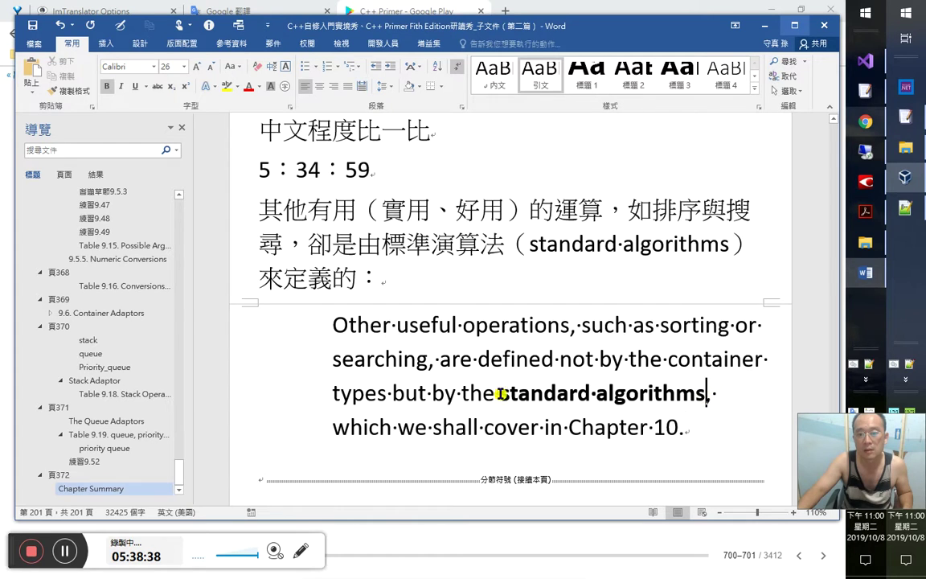
{"action": "left_click", "coordinate": [492, 393], "text": "shift"}
{"action": "left_click", "coordinate": [227, 86]}
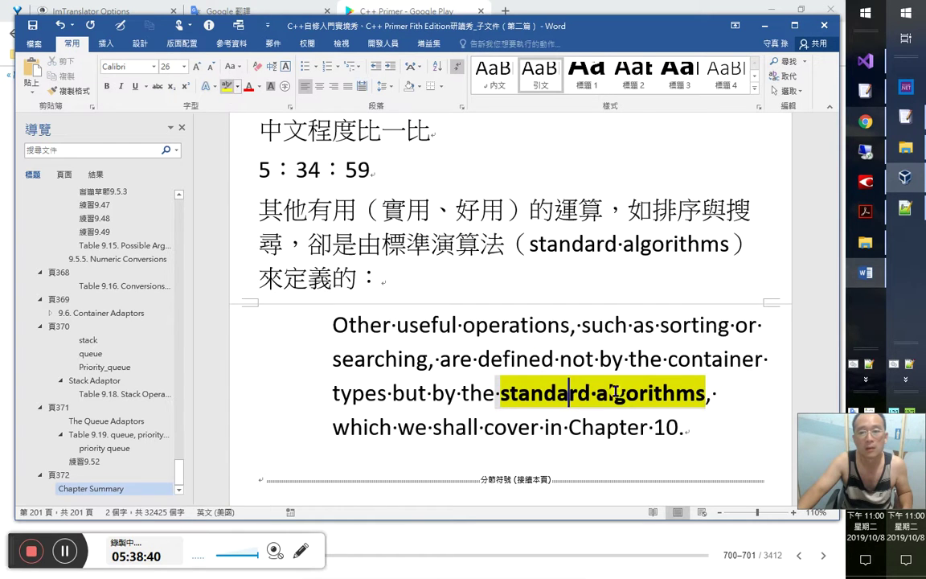
{"action": "key", "text": "Left"}
Step: Set the font color of "sorting or searching" in the quoted passage to dark orange
{"action": "left_click_drag", "start_coordinate": [656, 325], "coordinate": [429, 352]}
{"action": "mouse_move", "coordinate": [238, 88]}
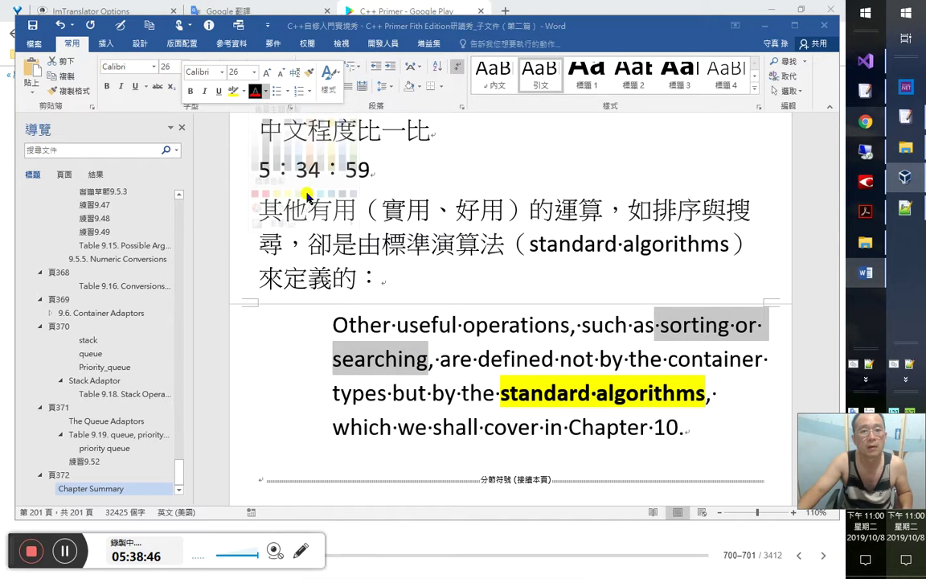
{"action": "left_click", "coordinate": [269, 93]}
{"action": "left_click", "coordinate": [316, 175]}
{"action": "left_click", "coordinate": [395, 384]}
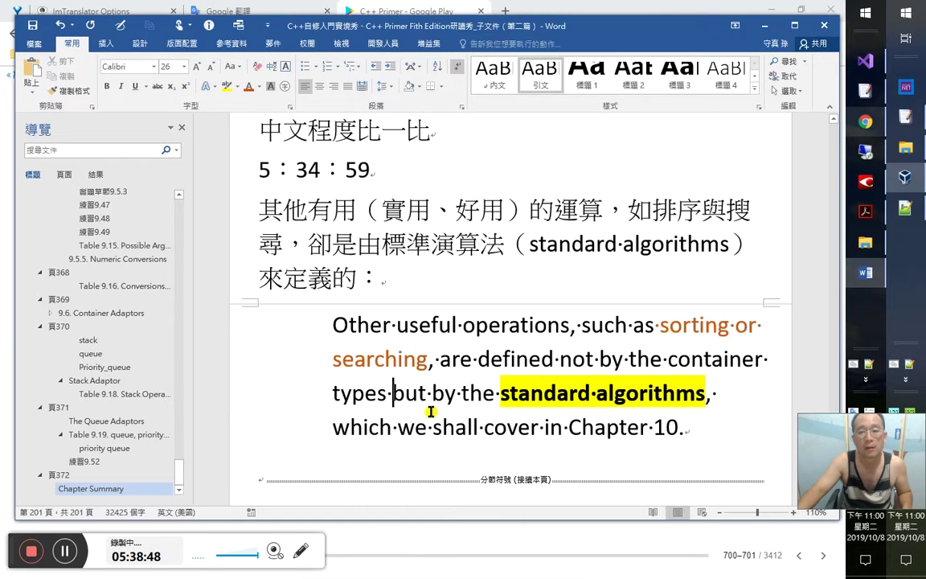
Step: Add a new paragraph below the quoted passage and save the notes
{"action": "scroll", "coordinate": [377, 406], "scroll_direction": "down", "scroll_amount": 1}
{"action": "left_click", "coordinate": [412, 423]}
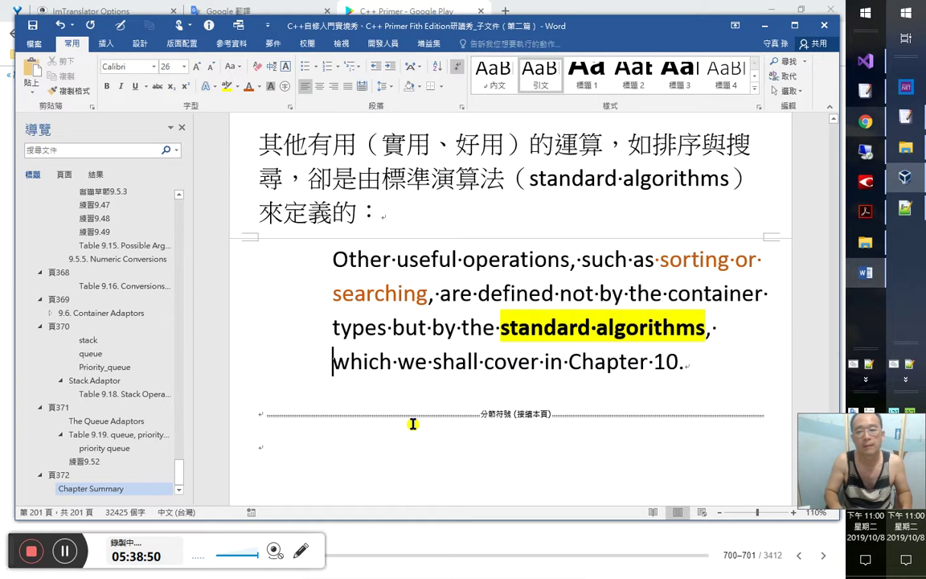
{"action": "key", "text": "Return"}
{"action": "key", "text": "ctrl+s"}
Step: Switch to the C++ Primer book in Chrome and try to translate "it is essential to remember that" in the Chapter Summary
{"action": "key", "text": "alt+Tab"}
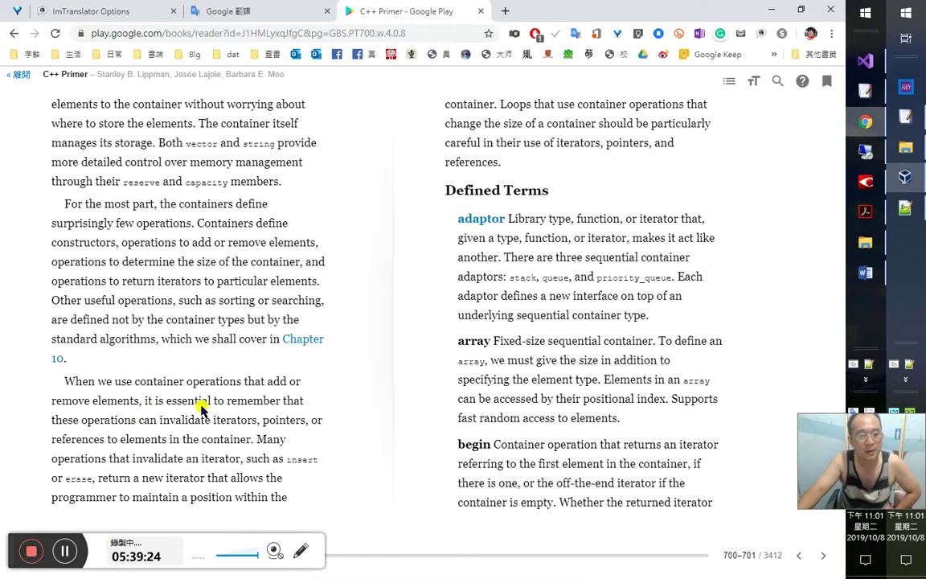
{"action": "left_click_drag", "start_coordinate": [145, 399], "coordinate": [299, 400]}
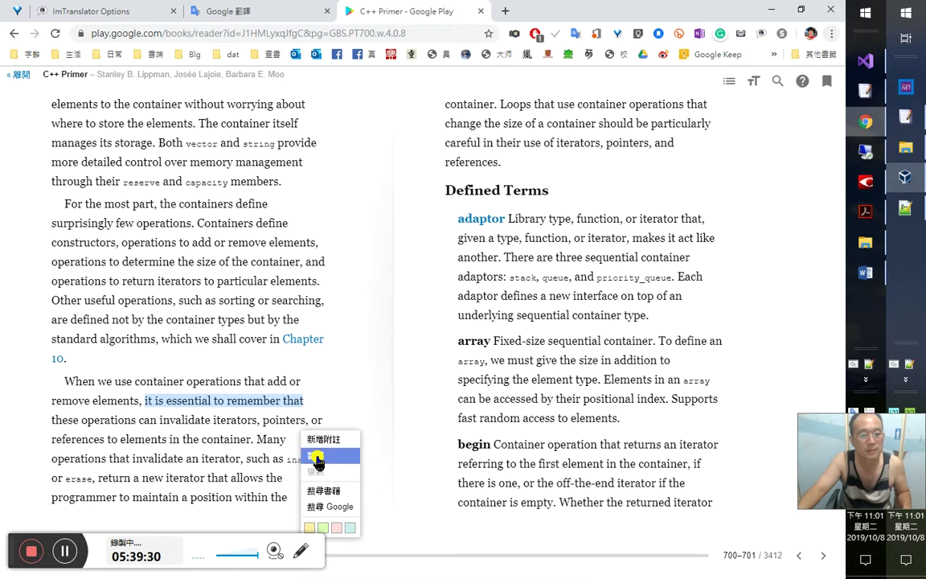
{"action": "left_click", "coordinate": [318, 457]}
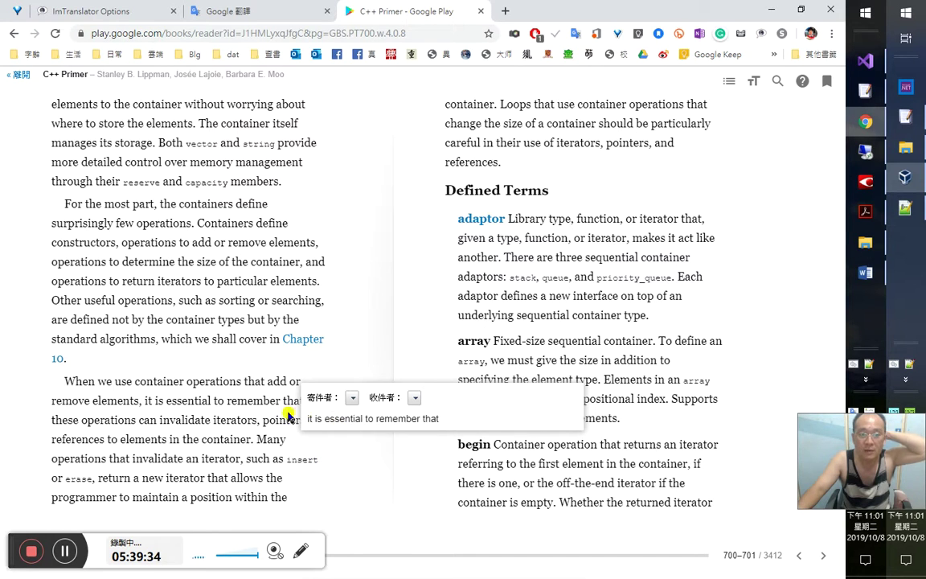
{"action": "left_click", "coordinate": [220, 403]}
{"action": "mouse_move", "coordinate": [148, 404]}
{"action": "left_mouse_down"}
{"action": "mouse_move", "coordinate": [314, 403]}
{"action": "mouse_move", "coordinate": [146, 402]}
{"action": "left_mouse_up"}
{"action": "right_click", "coordinate": [314, 404]}
{"action": "left_click", "coordinate": [309, 405]}
{"action": "right_click", "coordinate": [156, 405]}
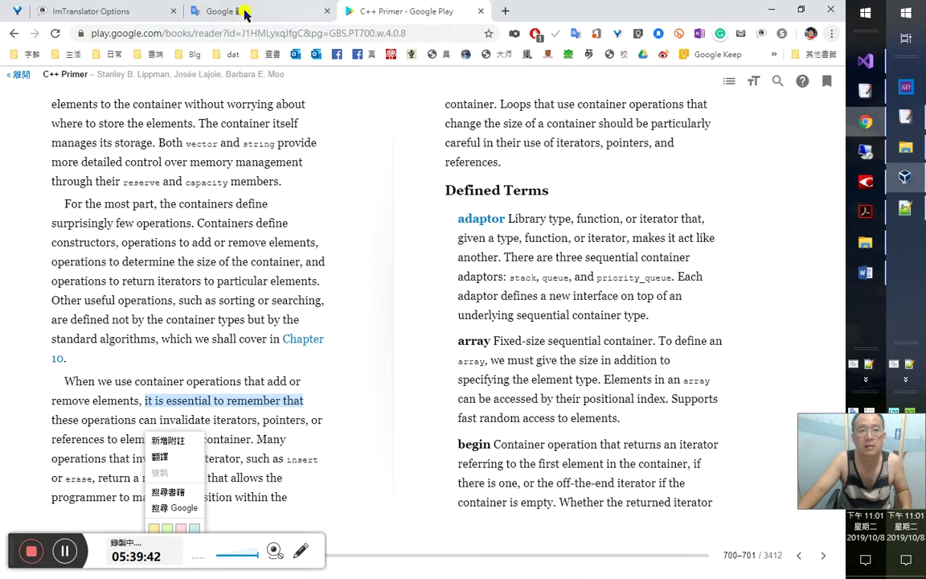
Step: Restart the browser through chrome://restart and return to the C++ Primer book page
{"action": "key", "text": "ctrl+1"}
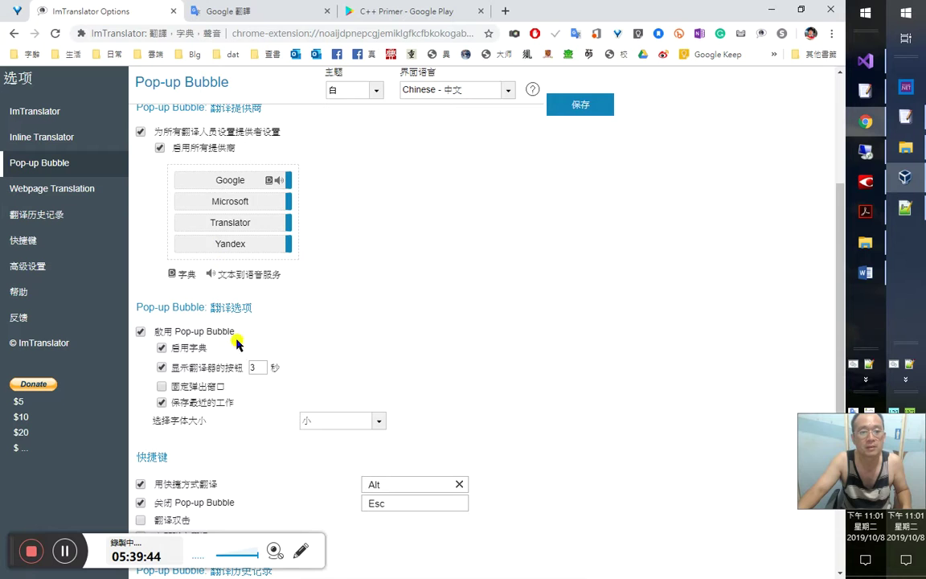
{"action": "left_click", "coordinate": [436, 33]}
{"action": "type", "text": "rest"}
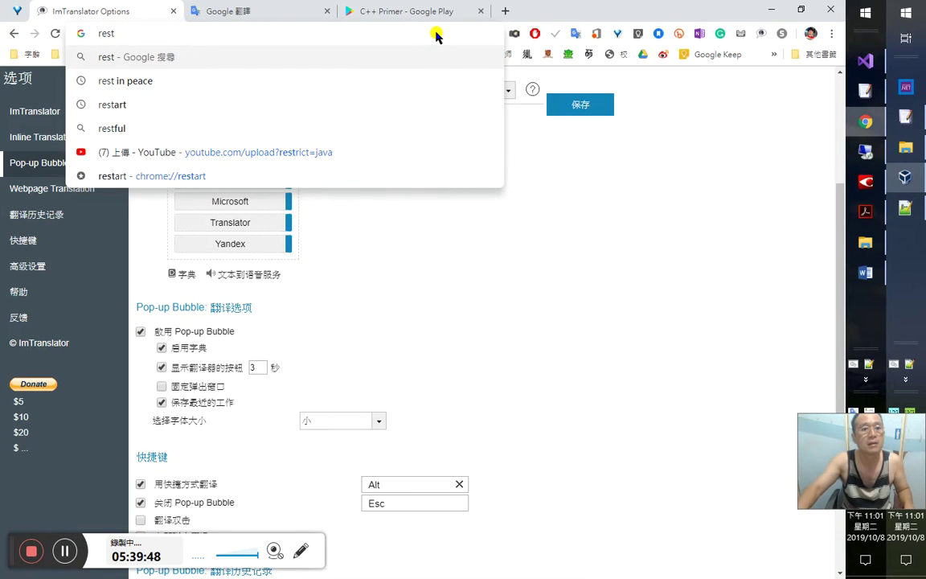
{"action": "left_click", "coordinate": [354, 176]}
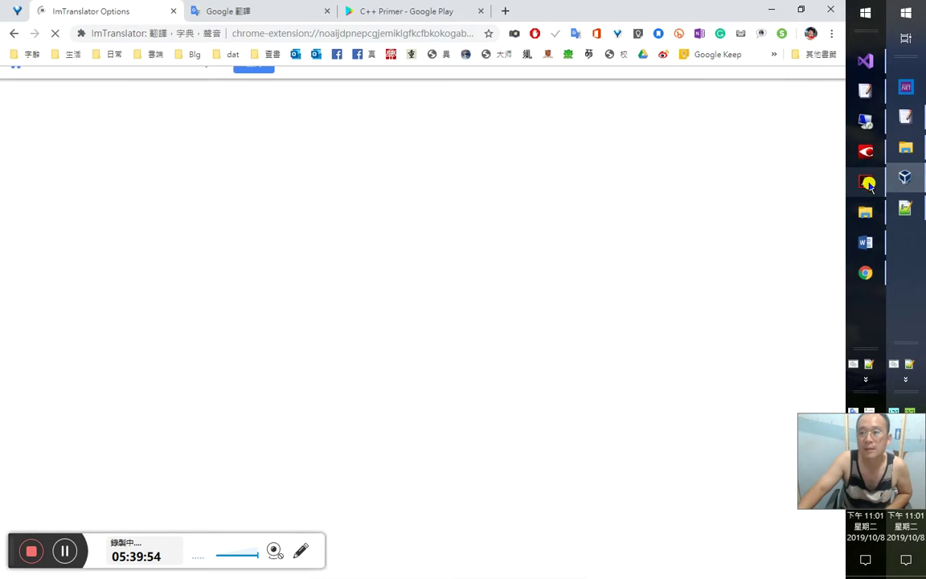
{"action": "left_click", "coordinate": [414, 13]}
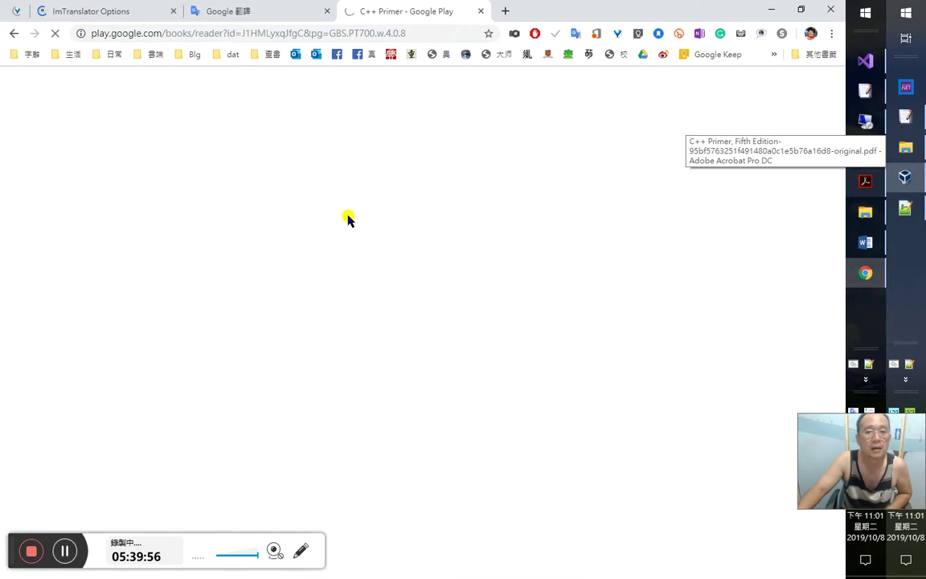
Step: Switch to ABBYY FineReader and read the Chinese paragraph on container operations that invalidate iterators, pointers and references
{"action": "left_click", "coordinate": [866, 154]}
{"action": "left_click", "coordinate": [395, 316]}
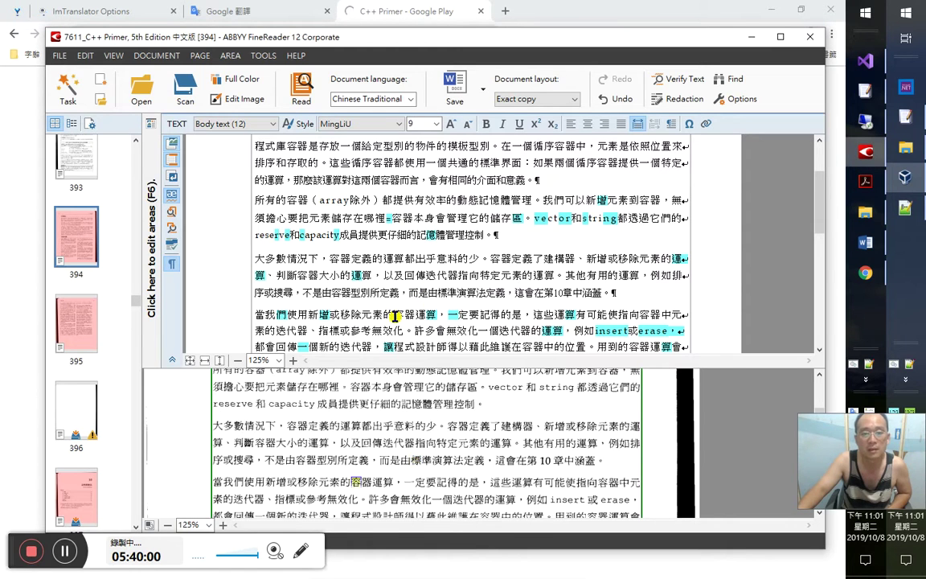
{"action": "left_click_drag", "start_coordinate": [271, 315], "coordinate": [431, 317]}
{"action": "left_click", "coordinate": [431, 317]}
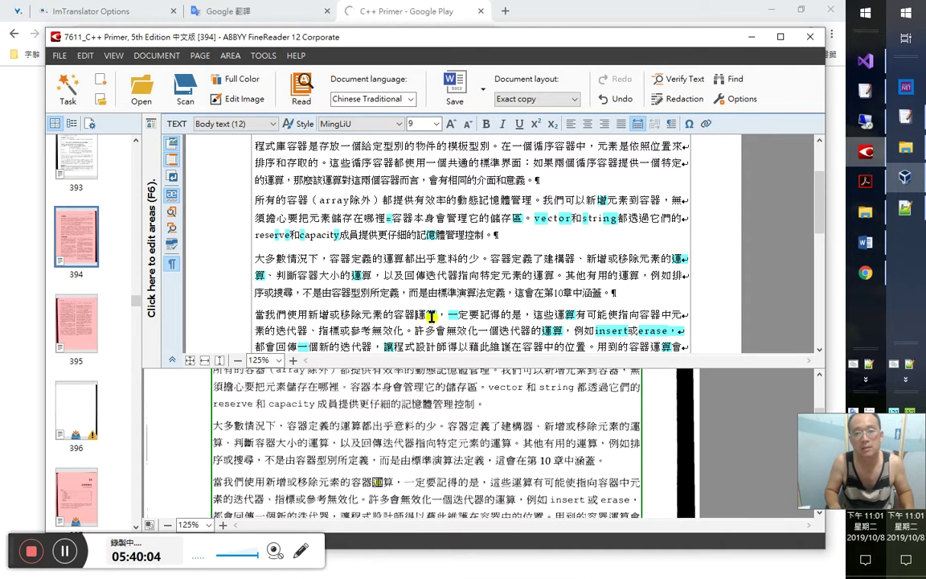
{"action": "key", "text": "shift+End"}
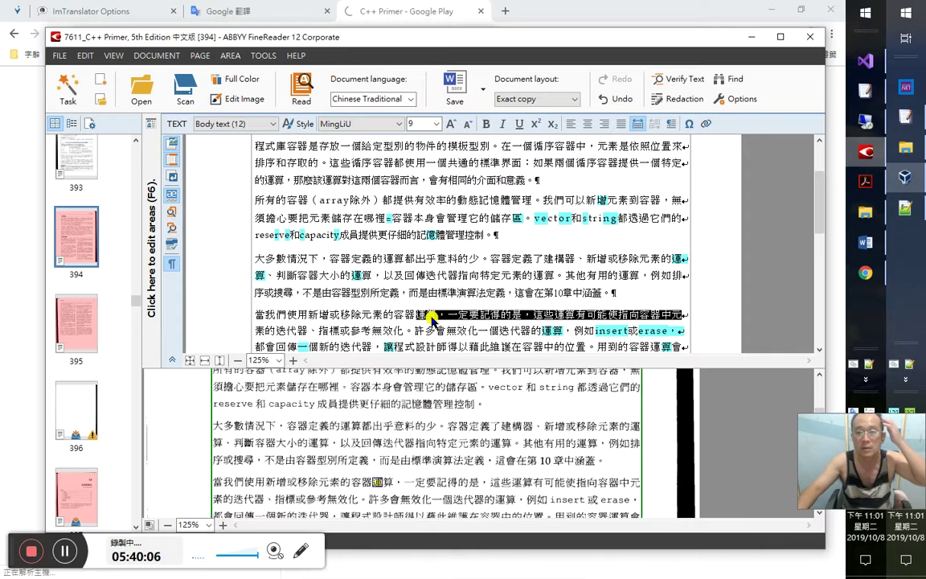
{"action": "left_click", "coordinate": [309, 331]}
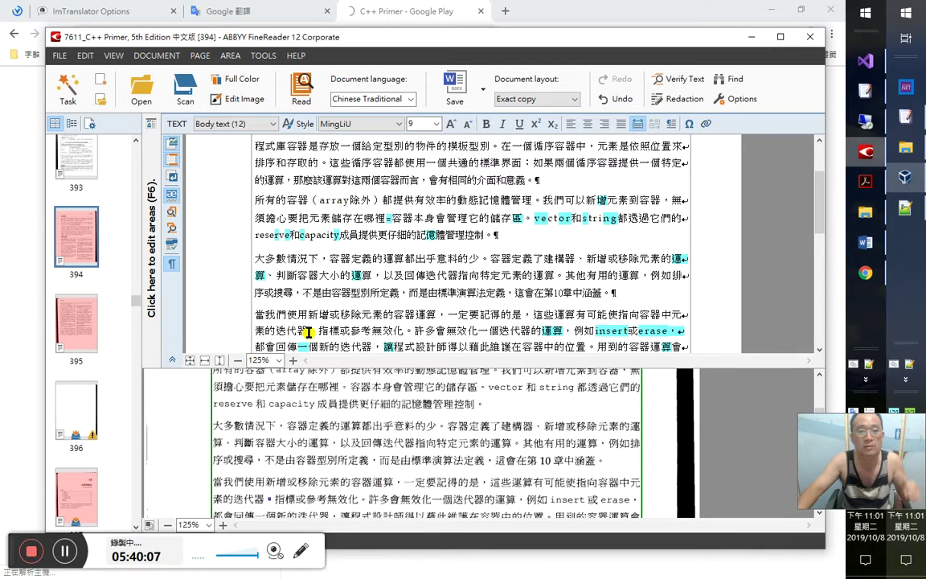
{"action": "left_click", "coordinate": [402, 331]}
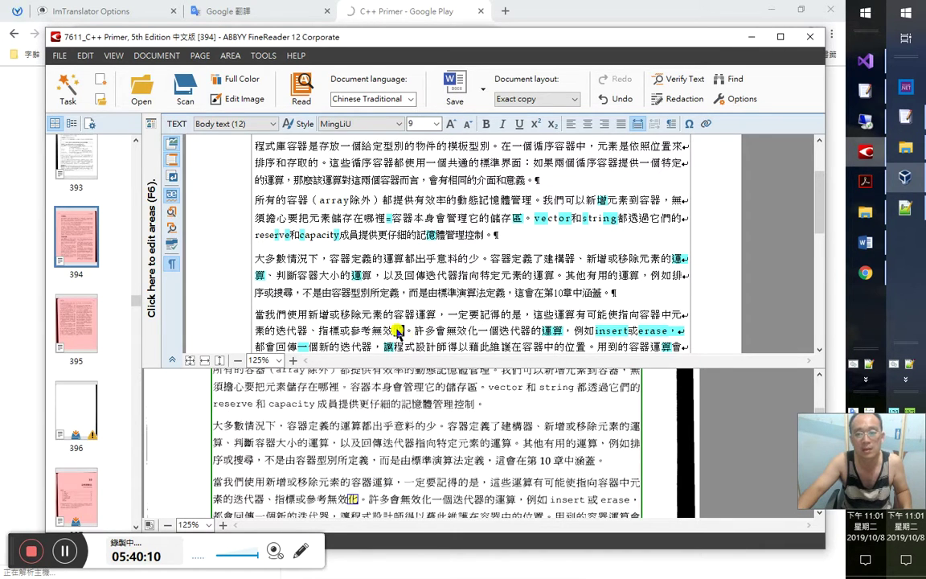
{"action": "left_click", "coordinate": [409, 321]}
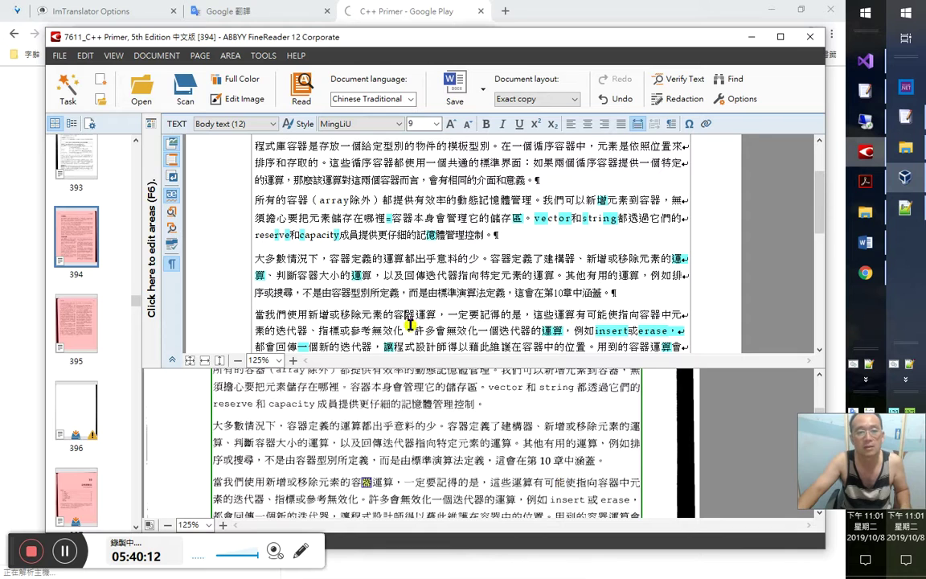
Step: Switch back to the reloading C++ Primer page in Chrome and check the network connection status in the system tray
{"action": "key", "text": "alt+Tab"}
{"action": "key", "text": "alt+Tab"}
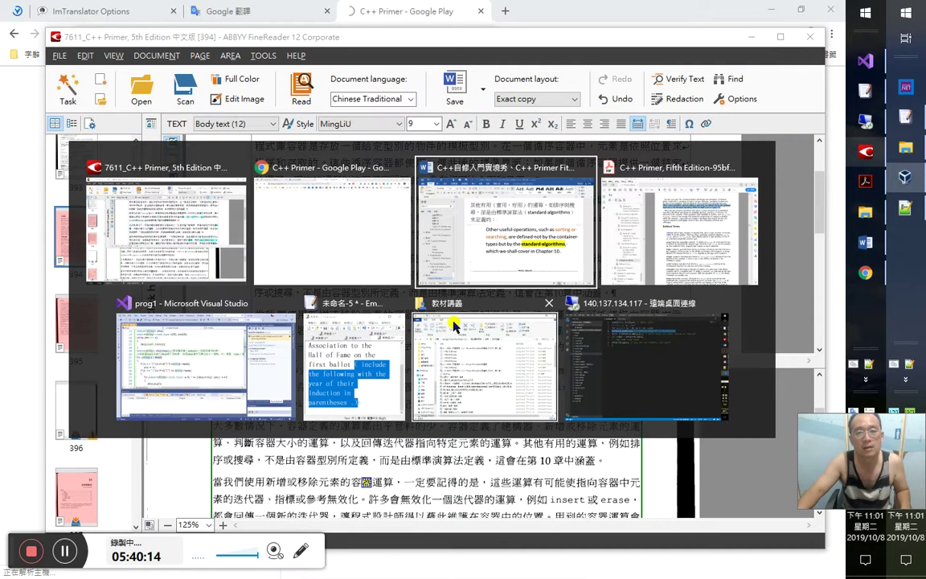
{"action": "key", "text": "alt+Tab"}
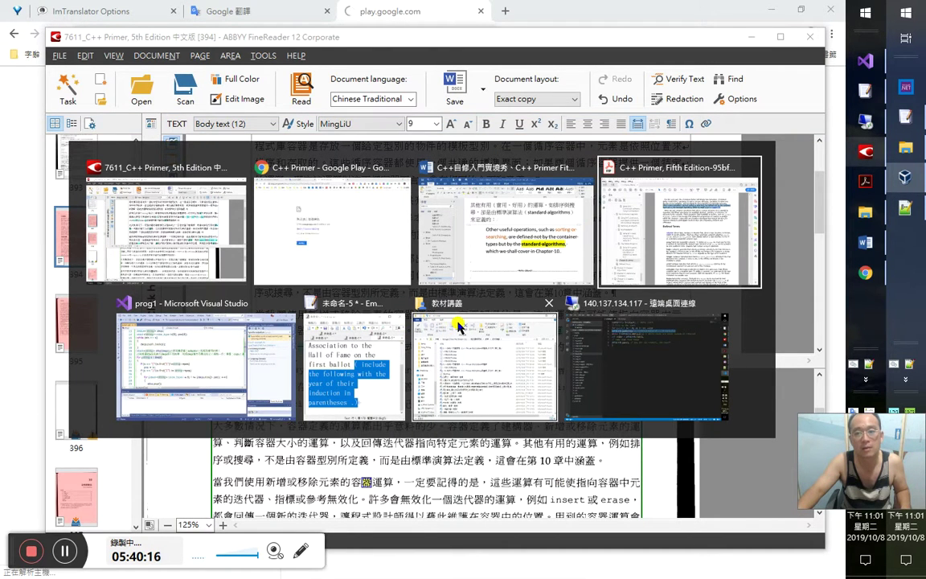
{"action": "key", "text": "alt+shift+Tab"}
{"action": "key", "text": "alt+shift+Tab"}
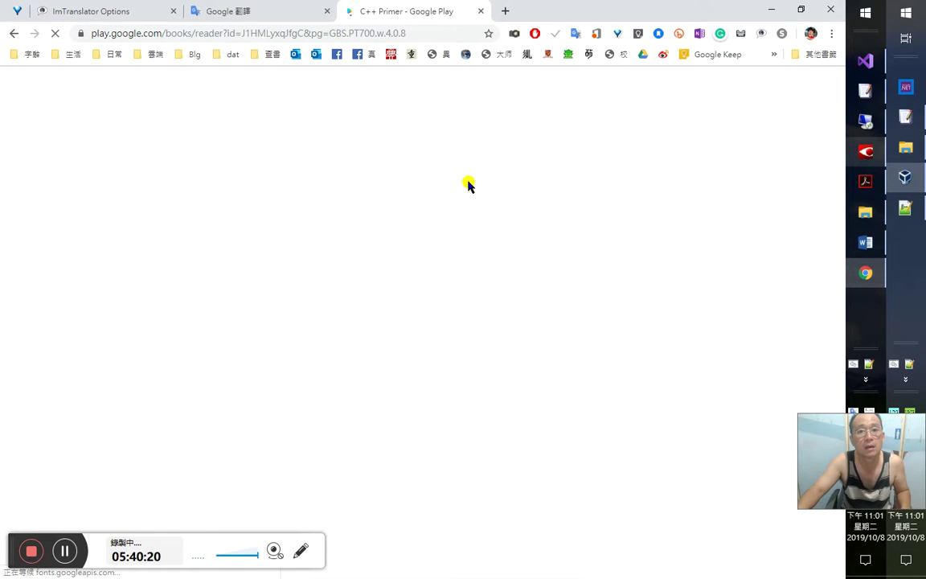
{"action": "left_click_drag", "start_coordinate": [908, 466], "coordinate": [775, 435]}
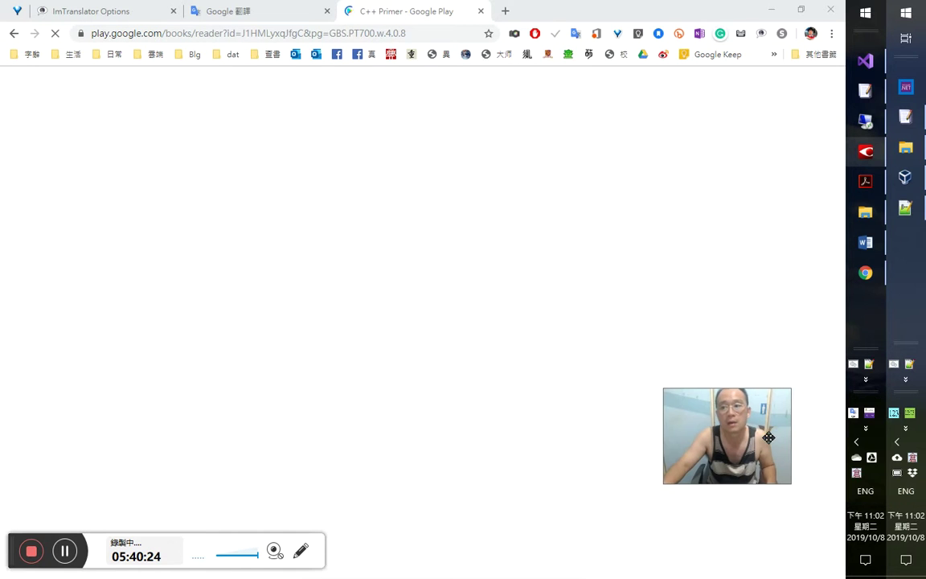
{"action": "left_click", "coordinate": [902, 443]}
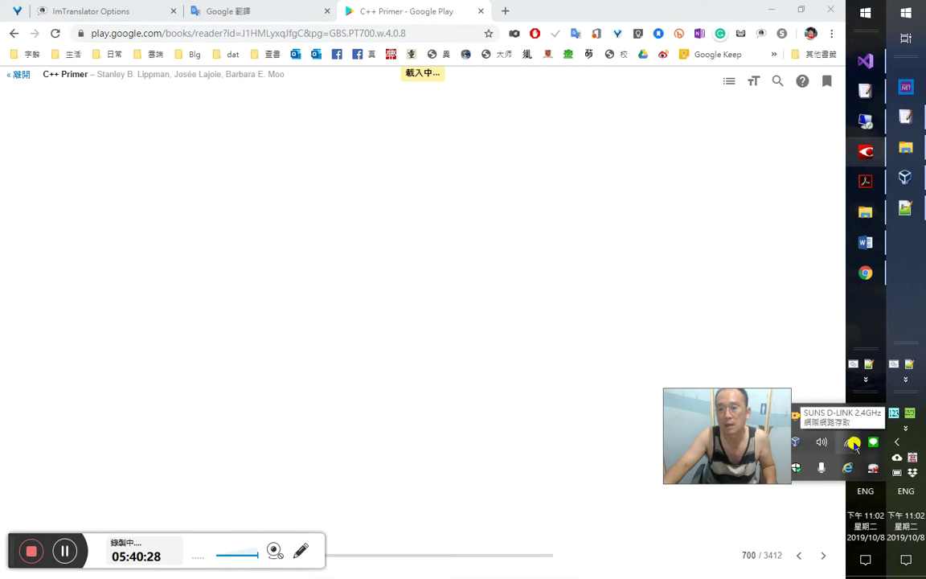
{"action": "left_click_drag", "start_coordinate": [758, 434], "coordinate": [893, 452]}
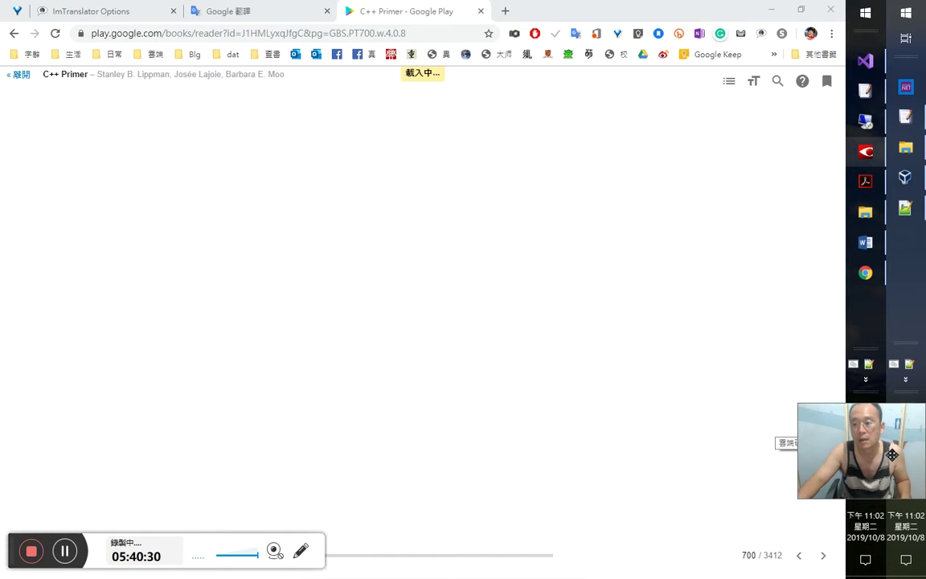
Step: Return to pages 700–701 of the C++ Primer book, translate "it is essential to remember that" and dismiss the translation
{"action": "left_click", "coordinate": [903, 179]}
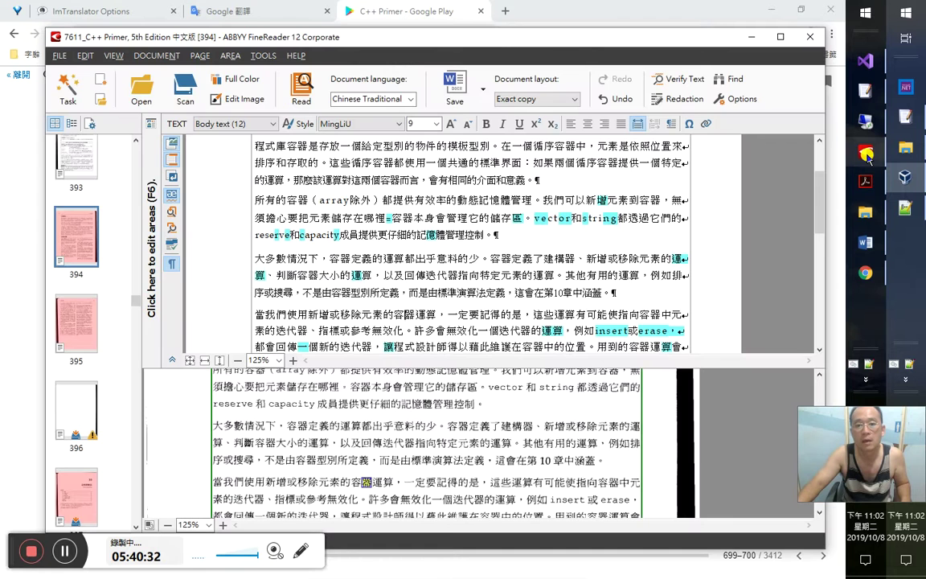
{"action": "left_click", "coordinate": [423, 21]}
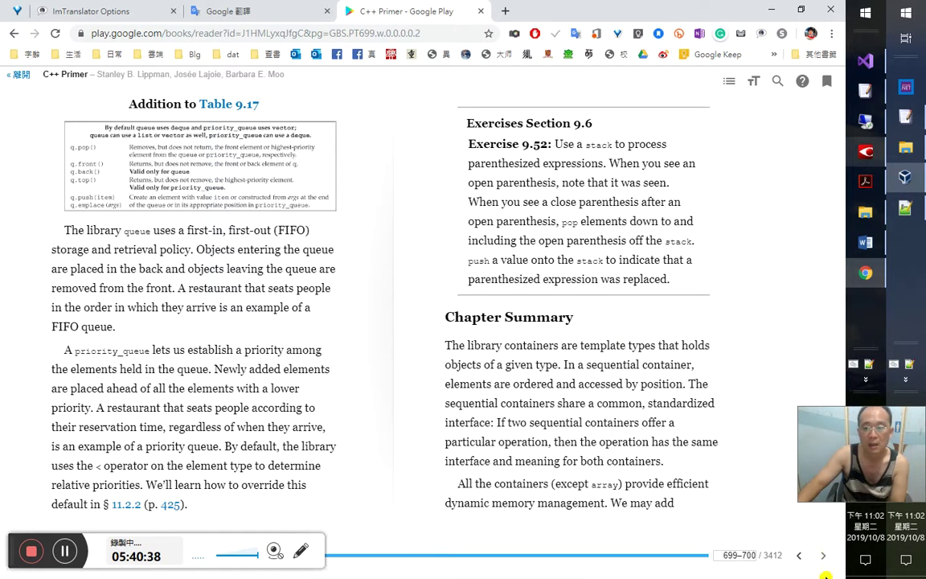
{"action": "left_click", "coordinate": [746, 505]}
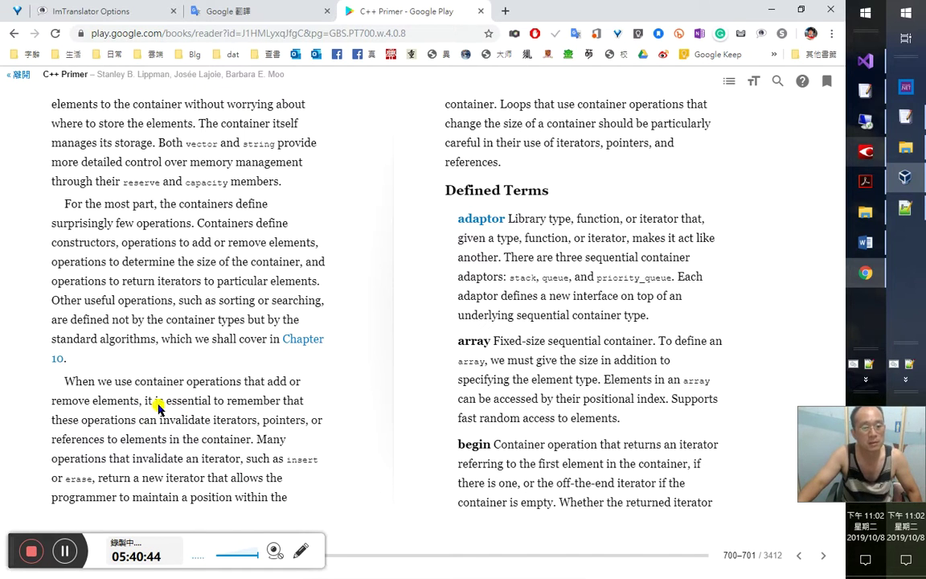
{"action": "left_click_drag", "start_coordinate": [147, 405], "coordinate": [306, 401]}
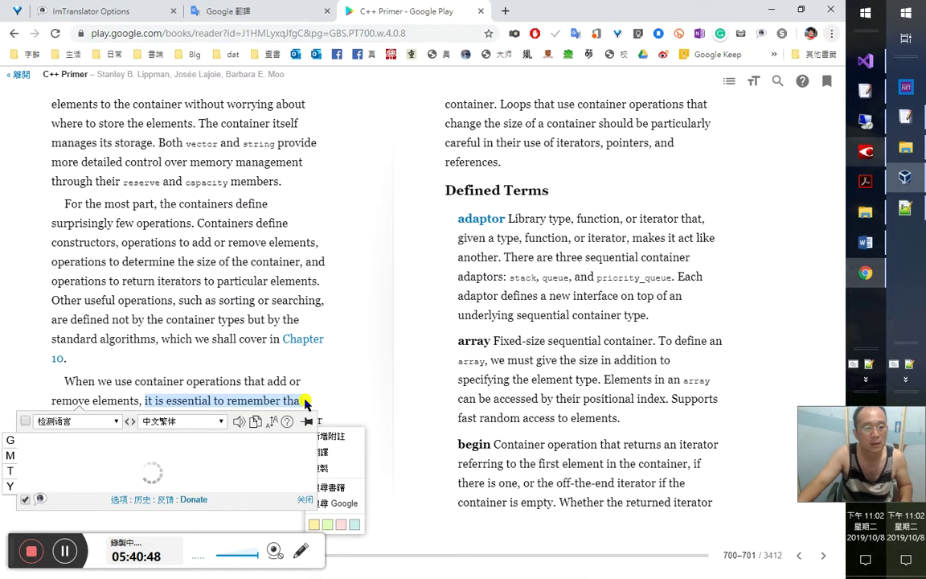
{"action": "left_click", "coordinate": [340, 454]}
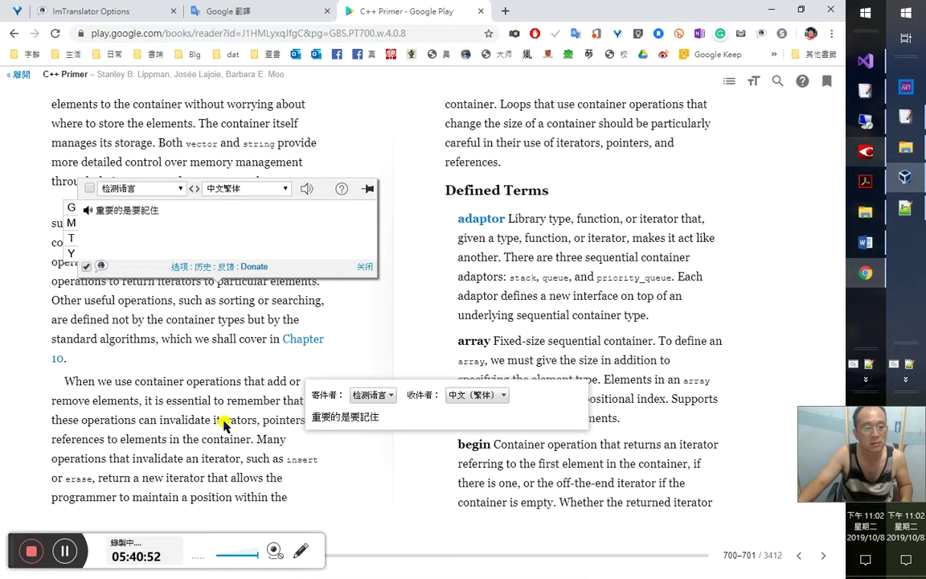
{"action": "left_click", "coordinate": [149, 430]}
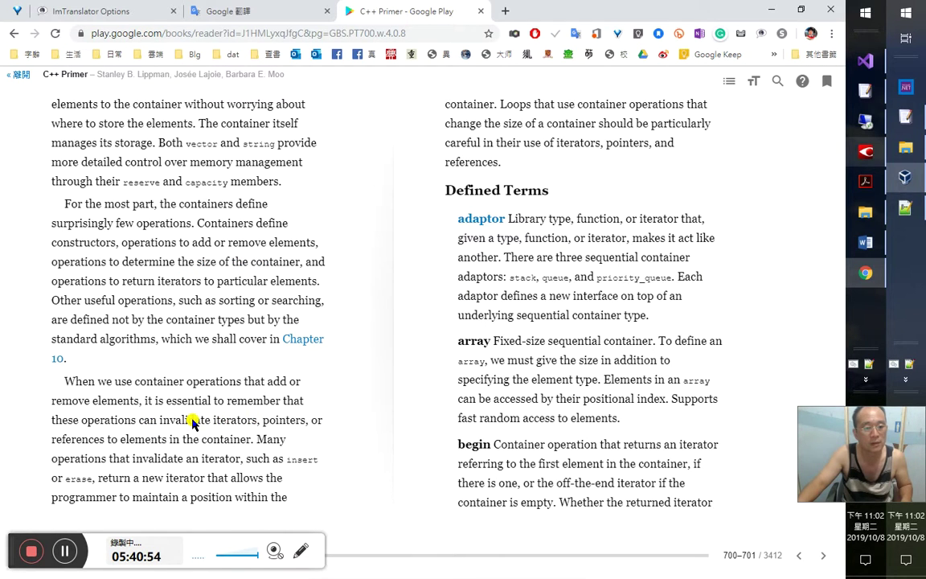